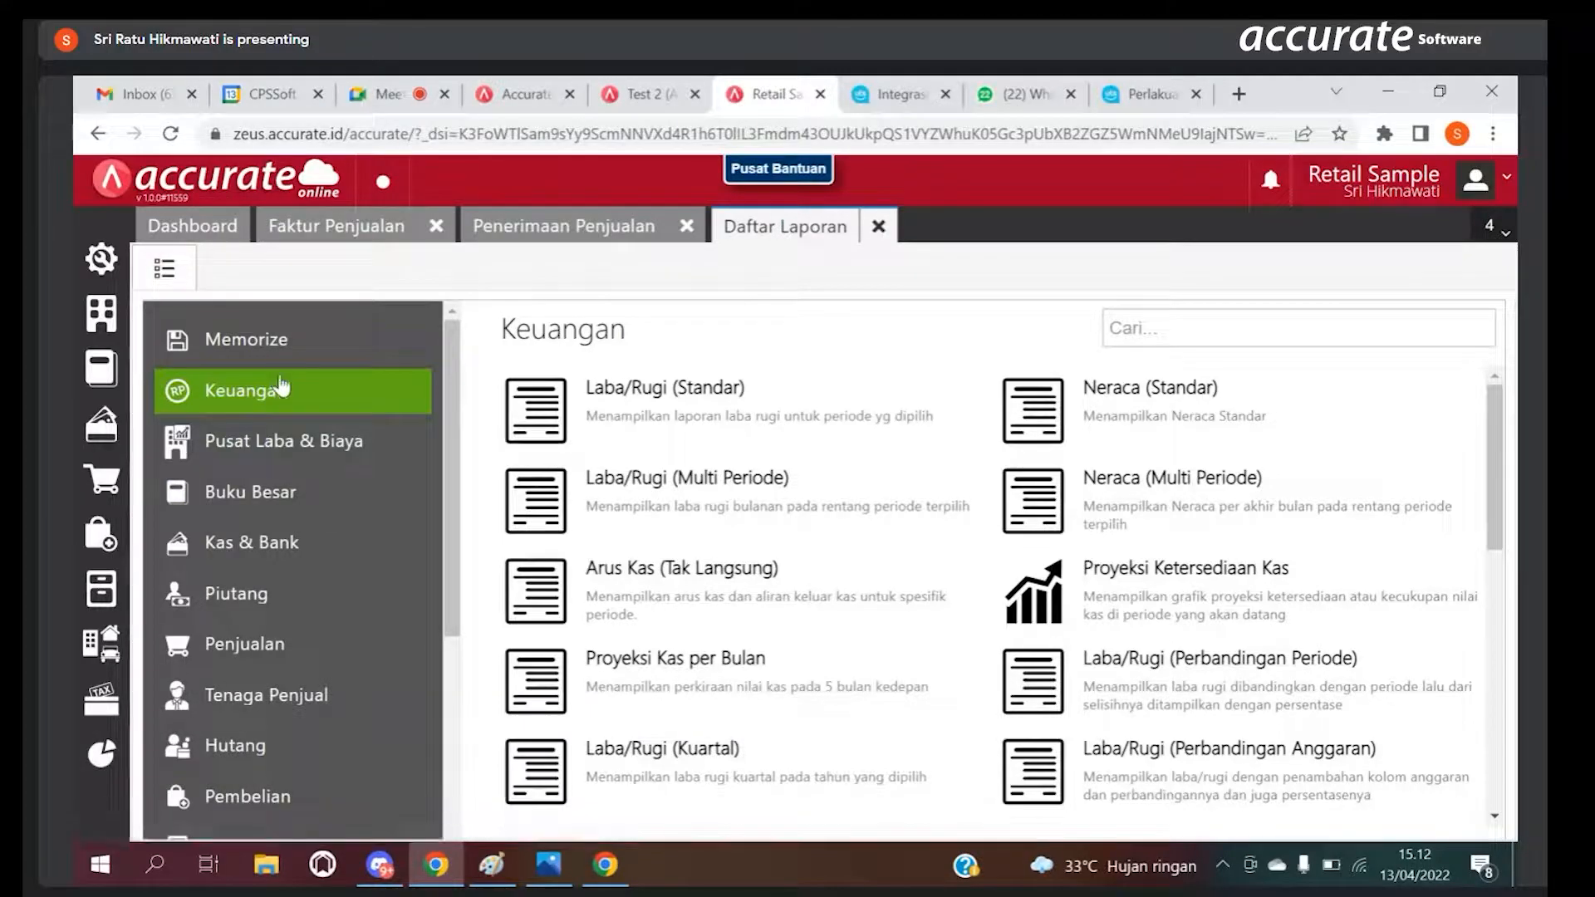
Step: Open the parameters of the Laba/Rugi (Standar) report, clear both dates and set the start date to 01/04/2022
left_click(683, 417)
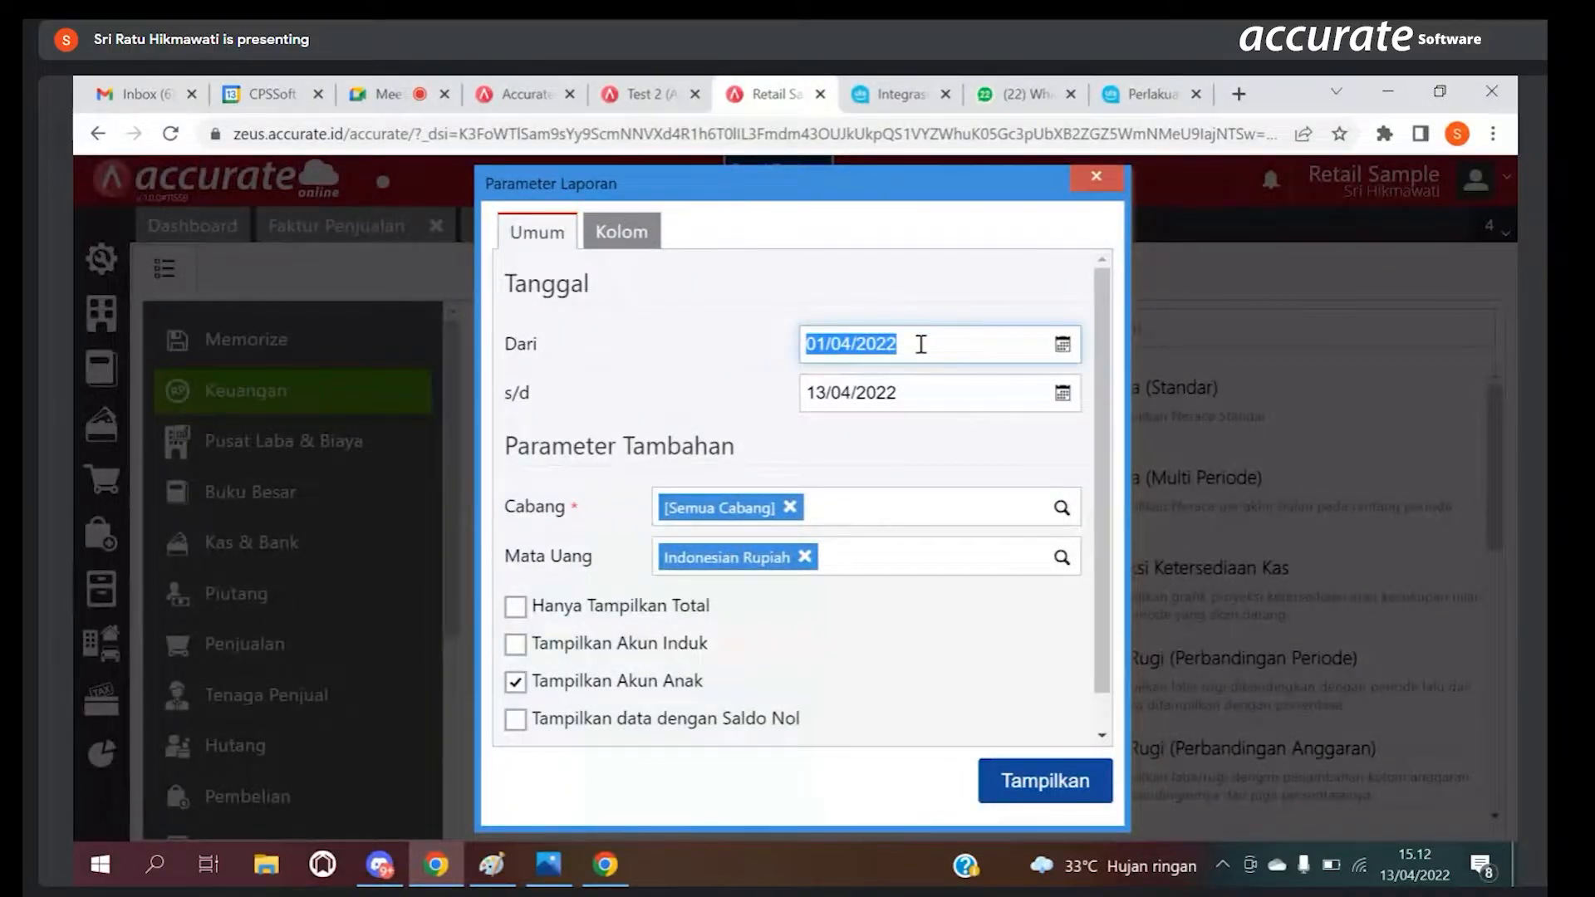
left_click(897, 391)
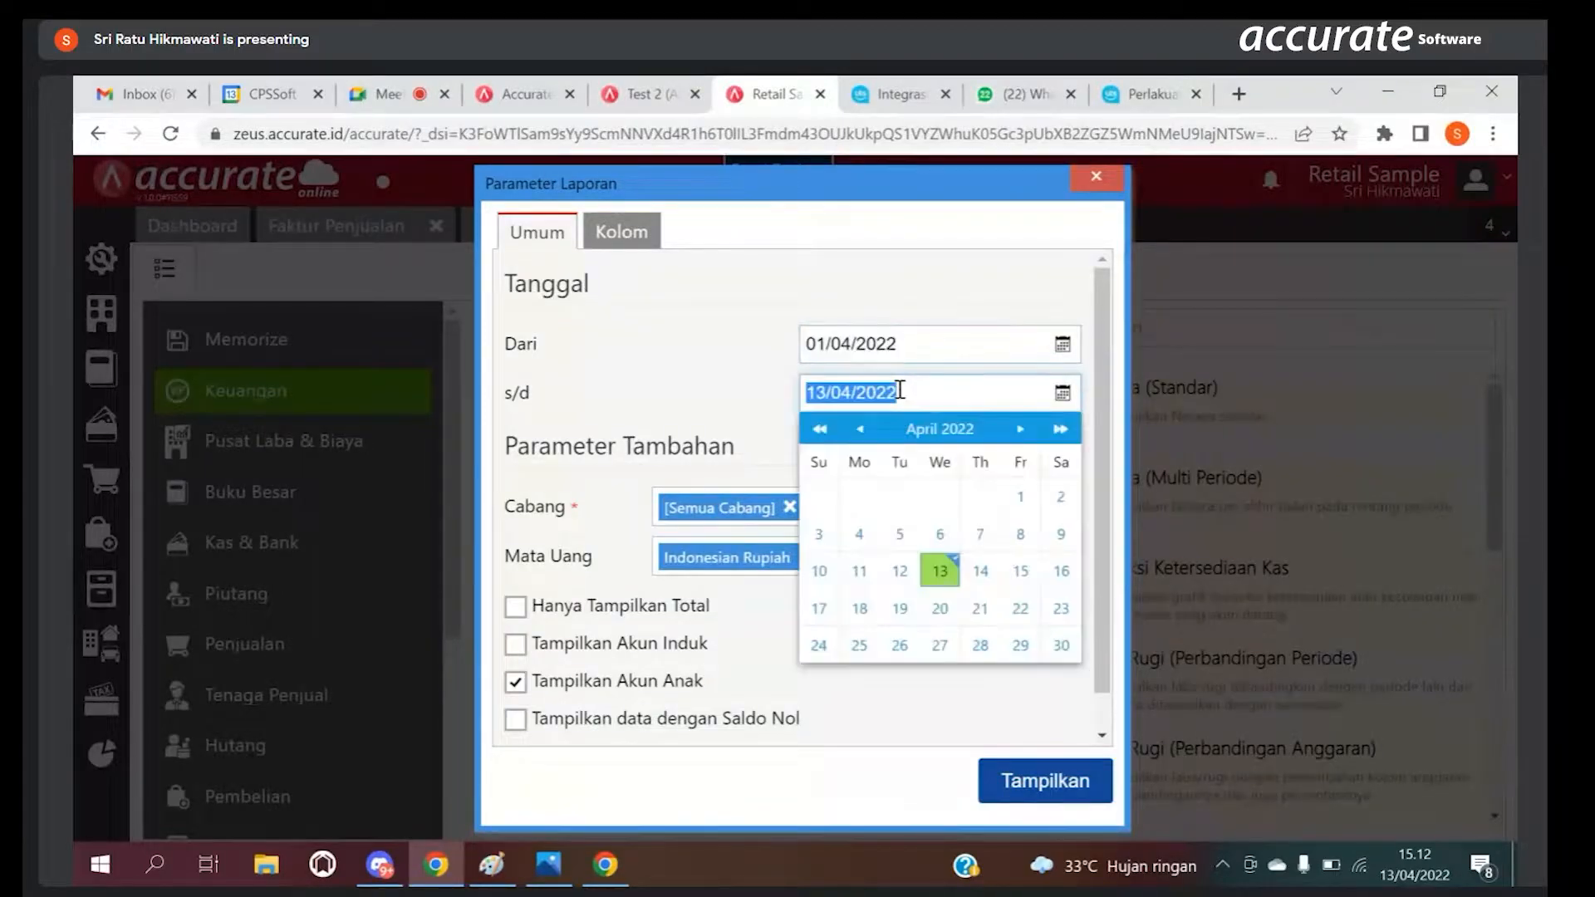
key("BackSpace")
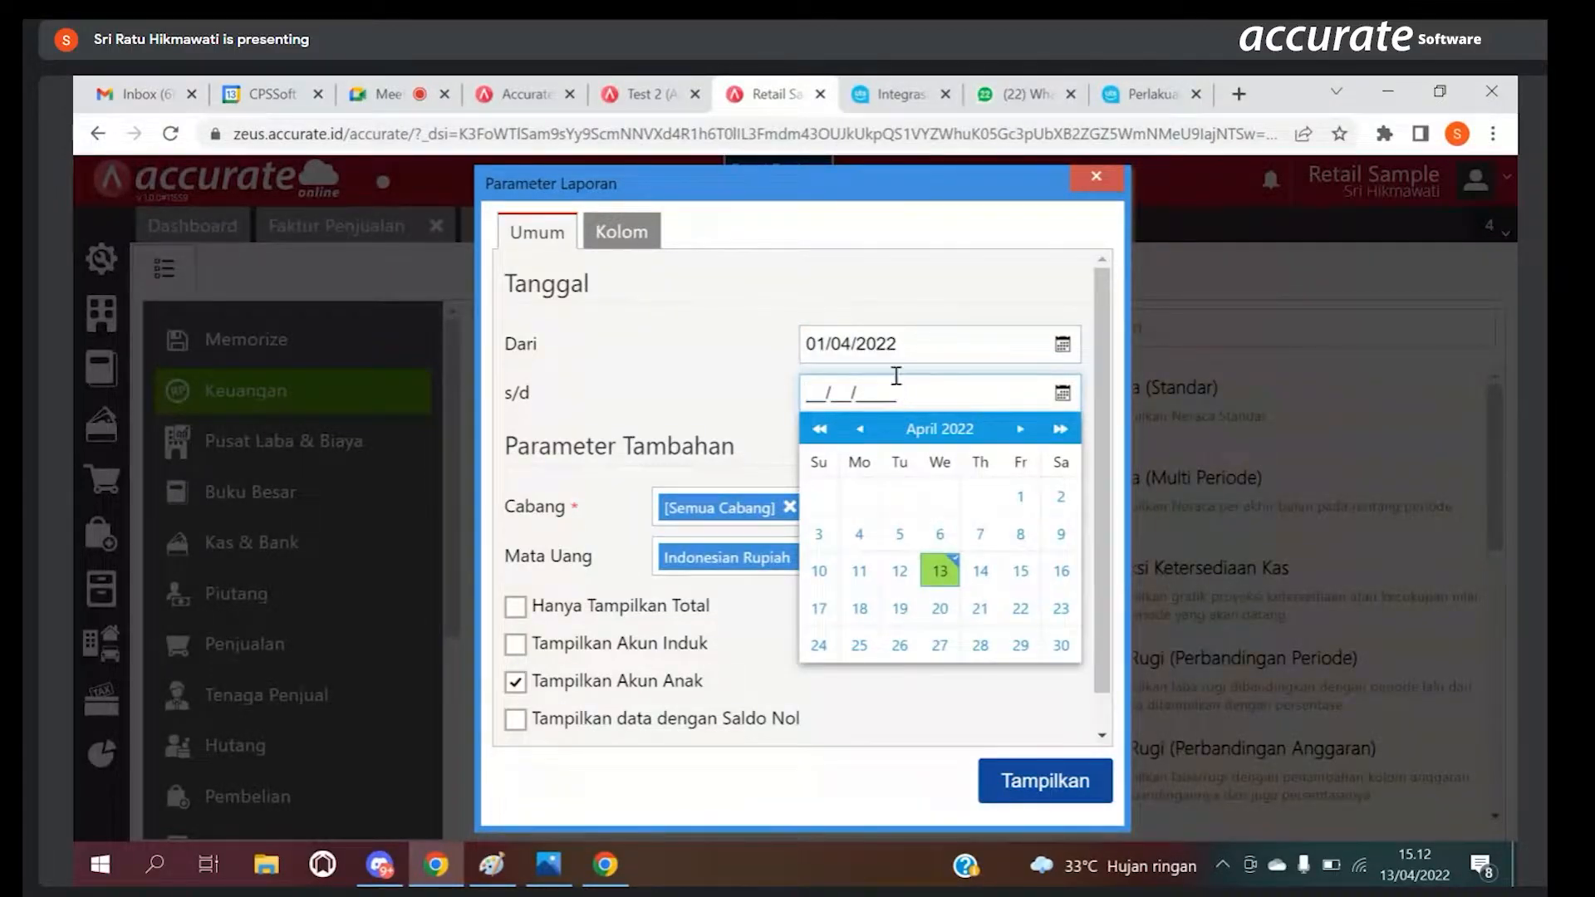
left_click(896, 346)
key("BackSpace")
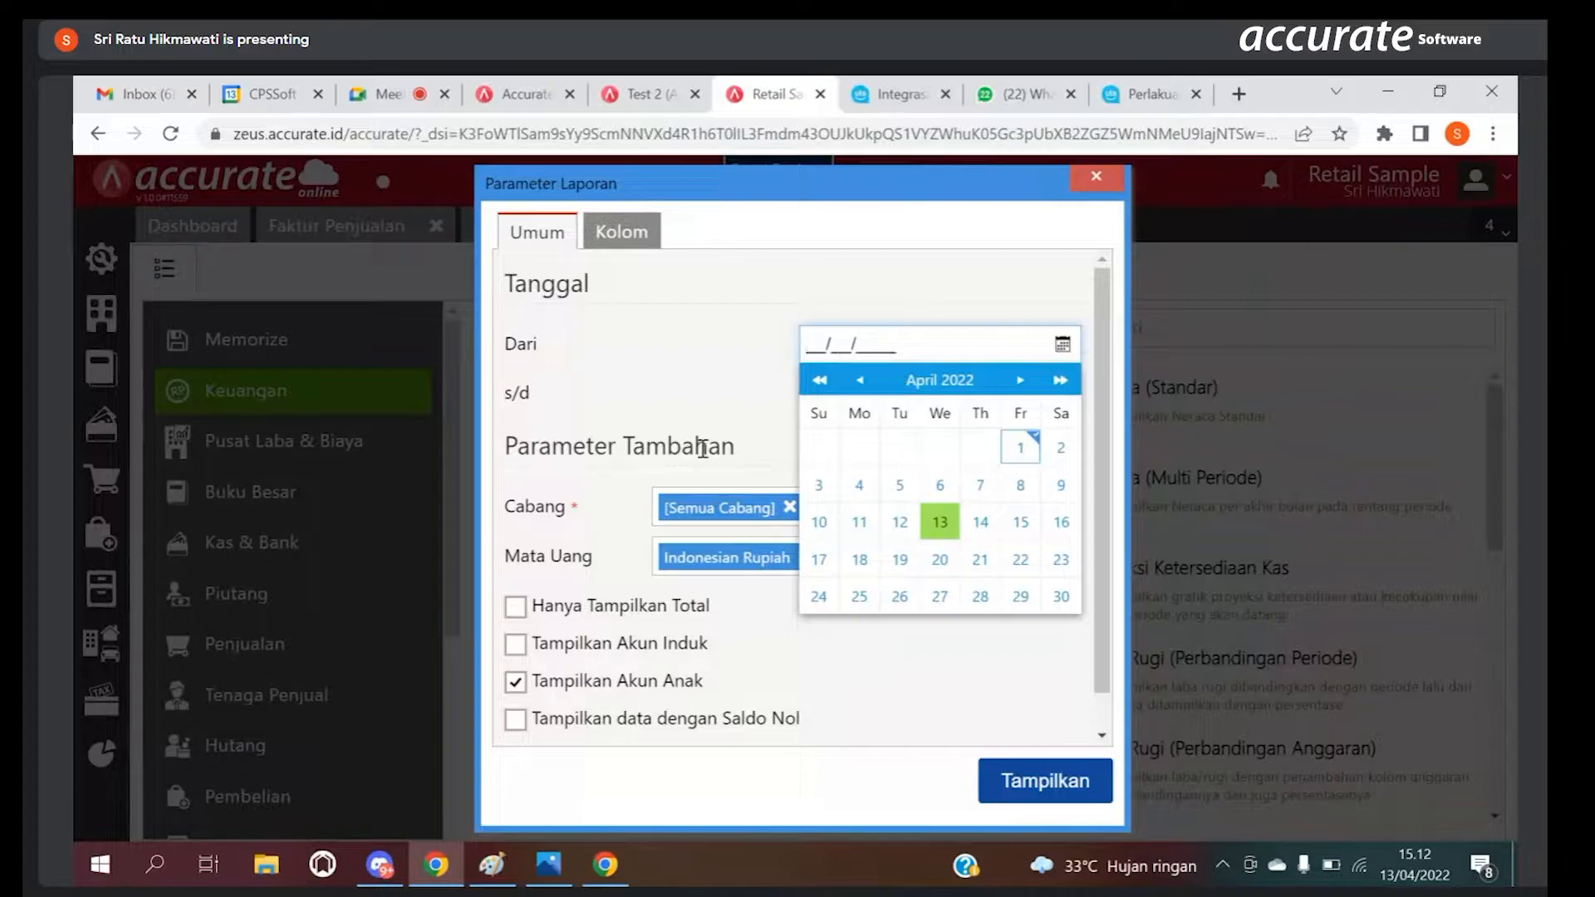
type("01/04/2022")
Step: Set the report's end date to 13/04/2022 and display the Laba/Rugi (Standar) report
left_click(826, 392)
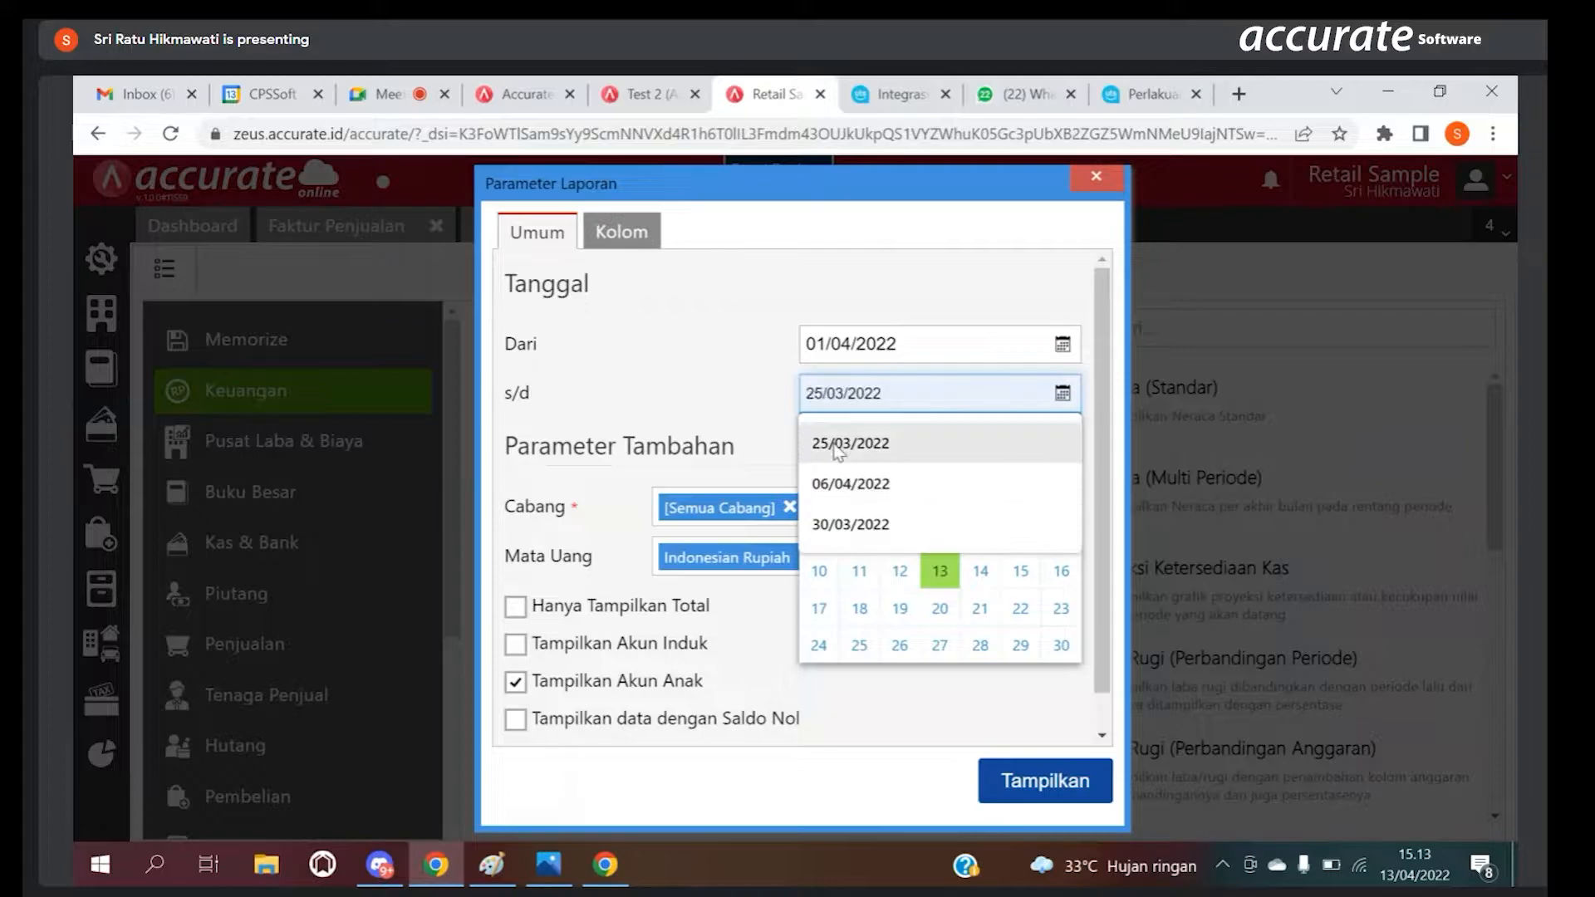
left_click(775, 412)
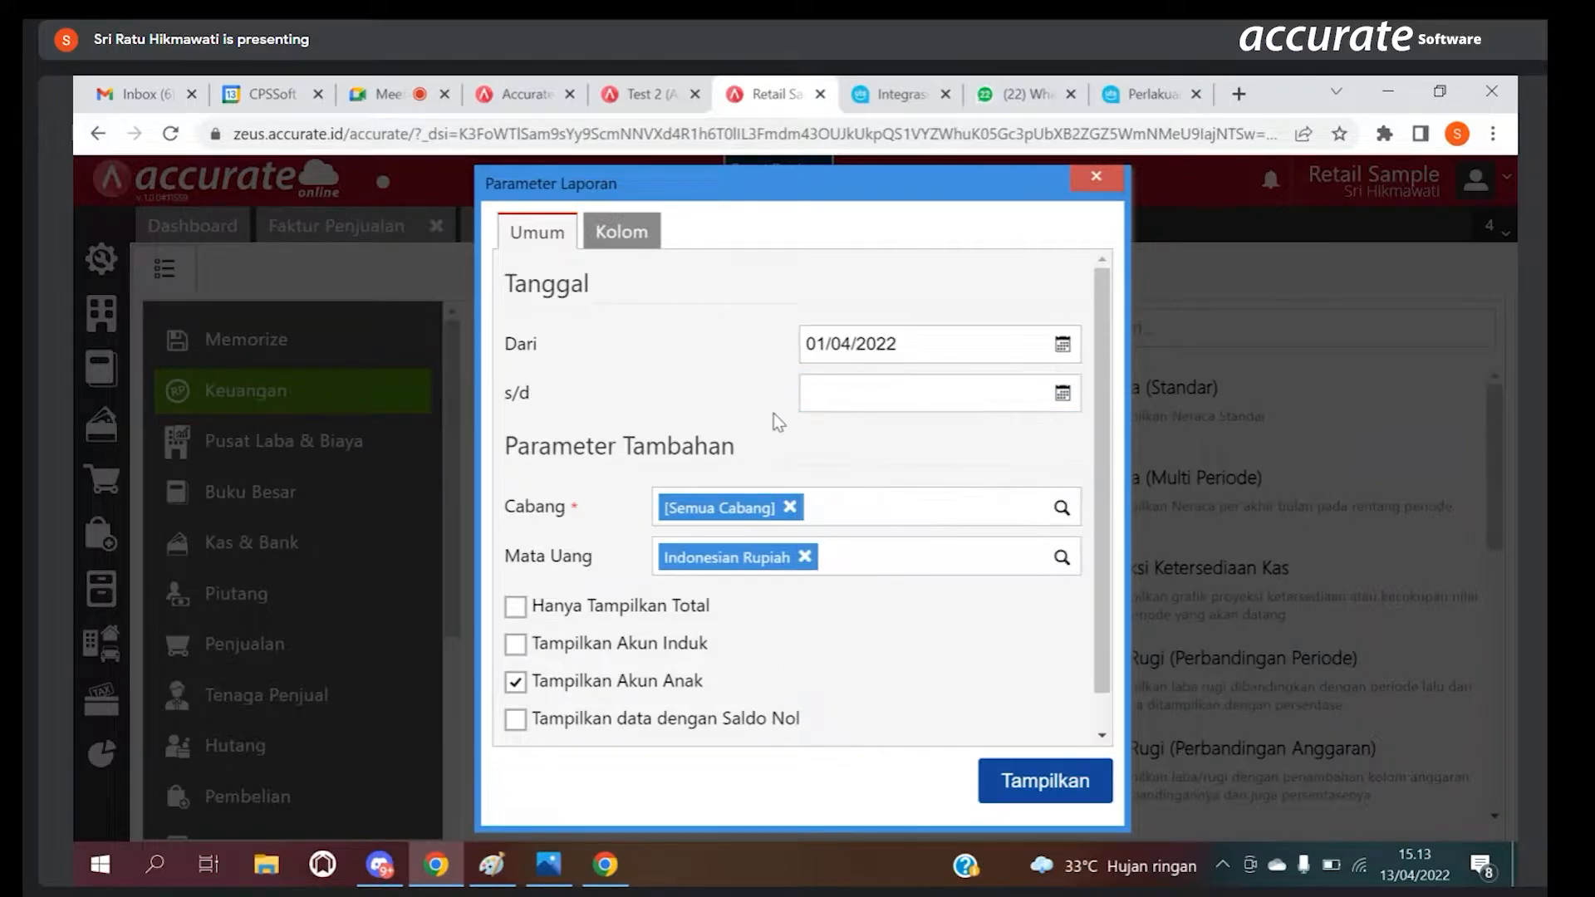
left_click(1061, 393)
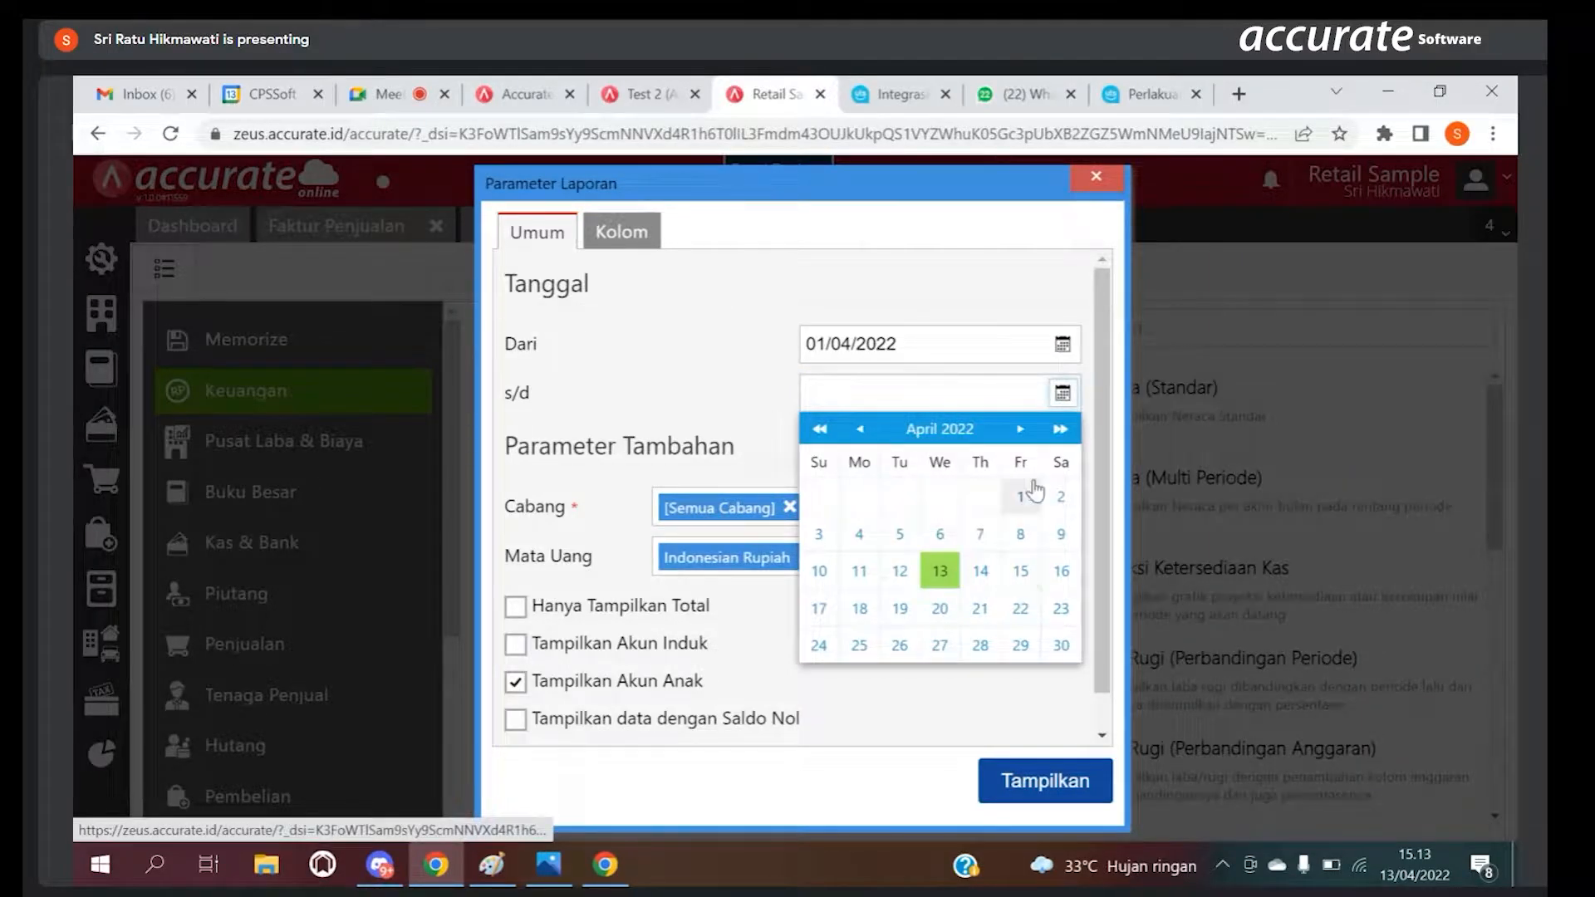
left_click(937, 575)
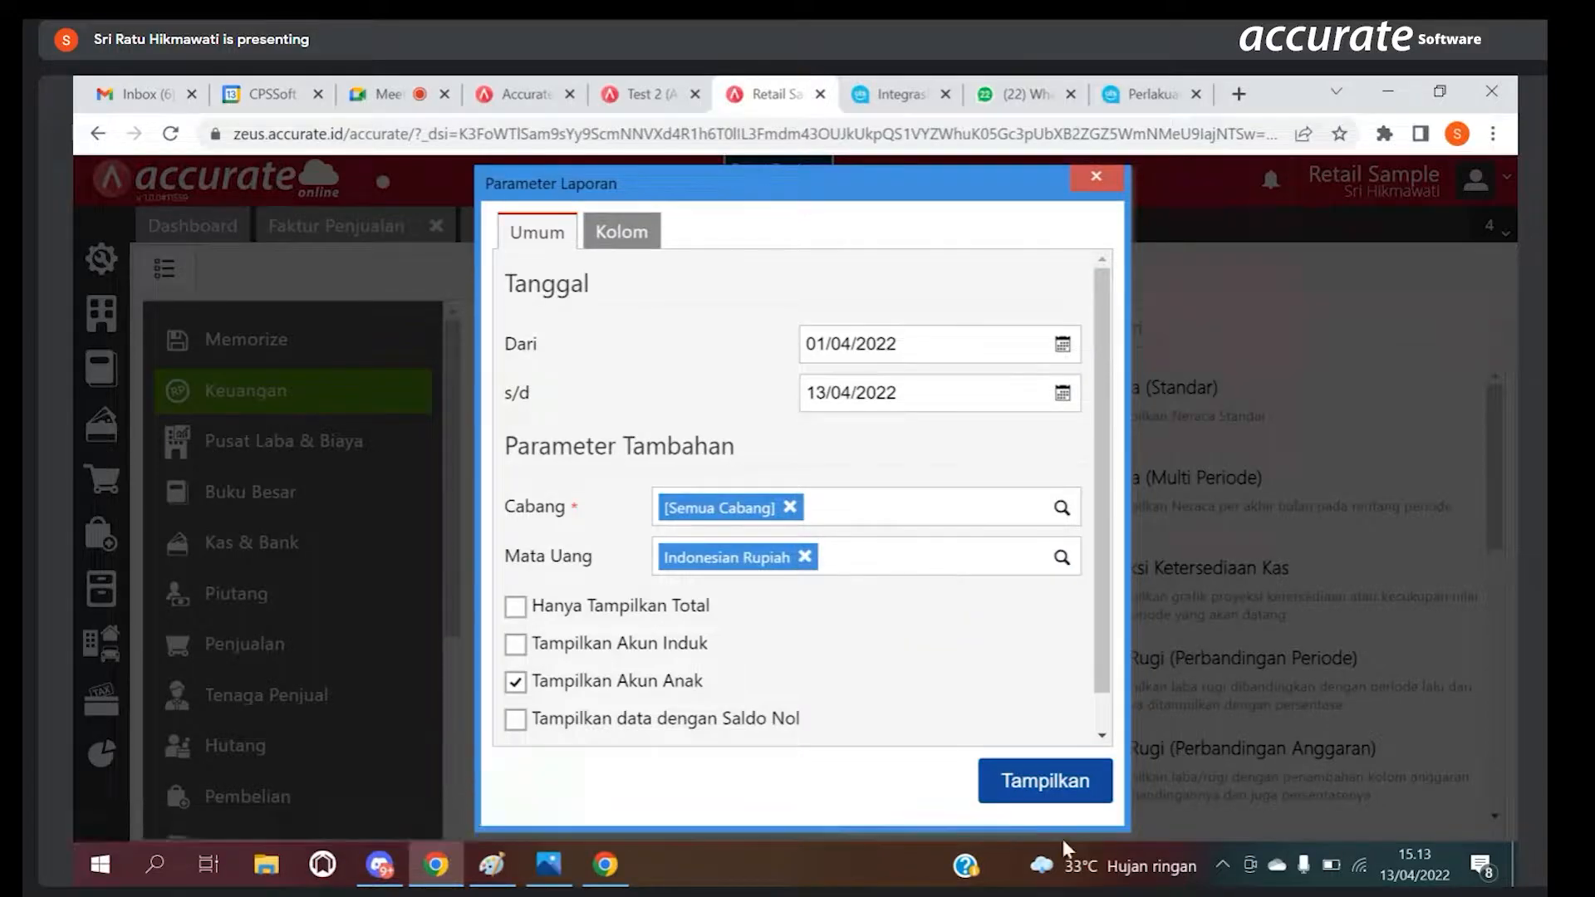
left_click(1048, 784)
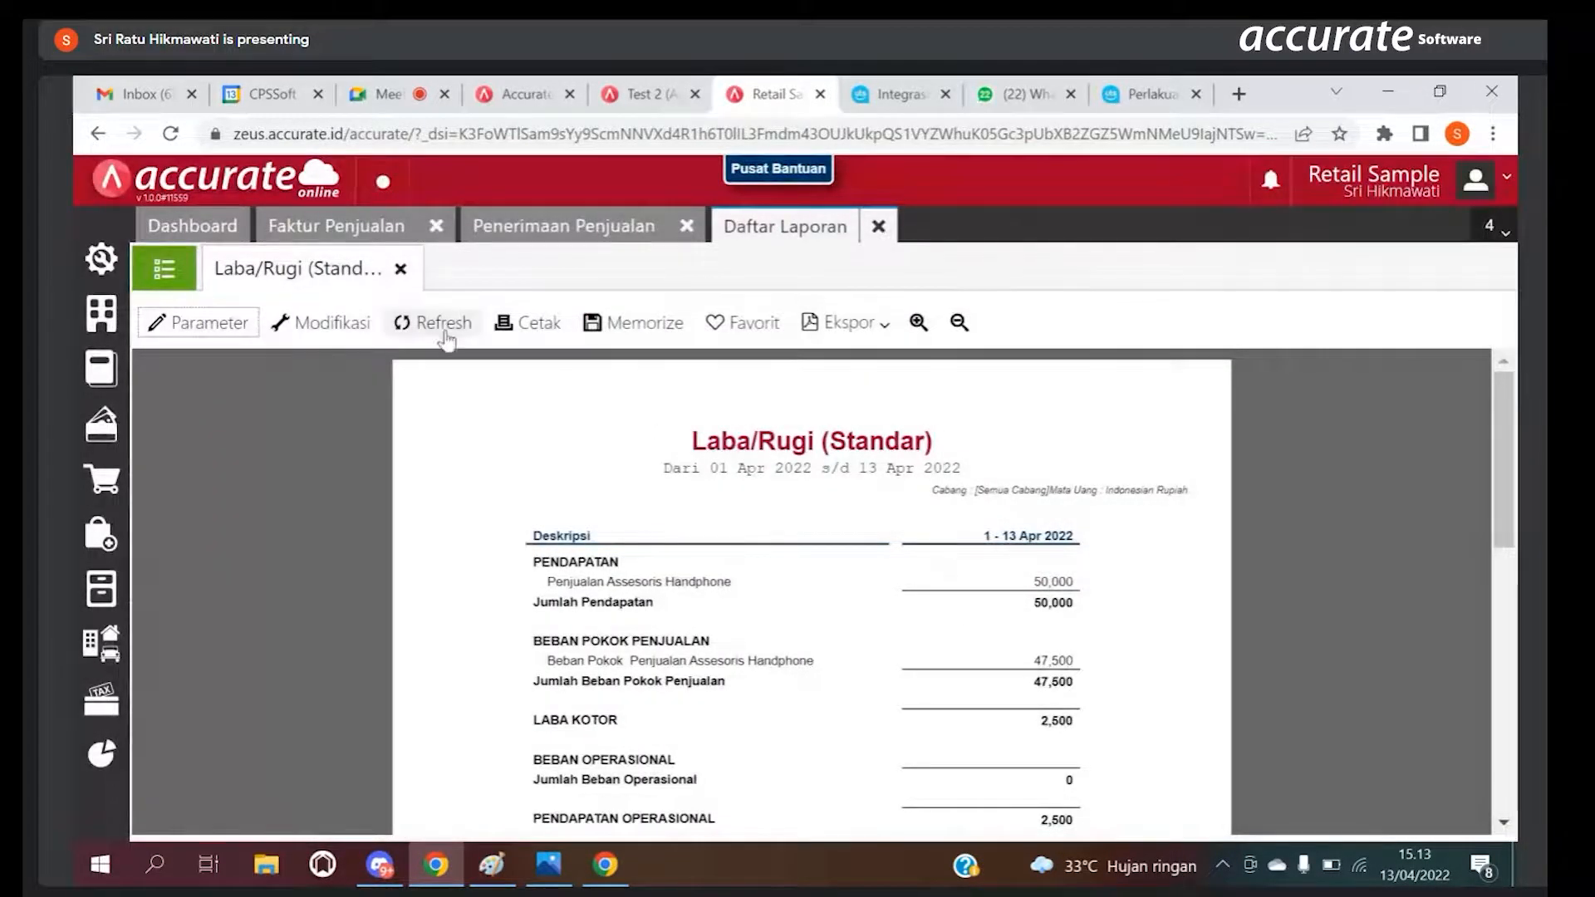
Step: Change the report's start date to 01/04/2000 and display the profit and loss report again for review
left_click(357, 328)
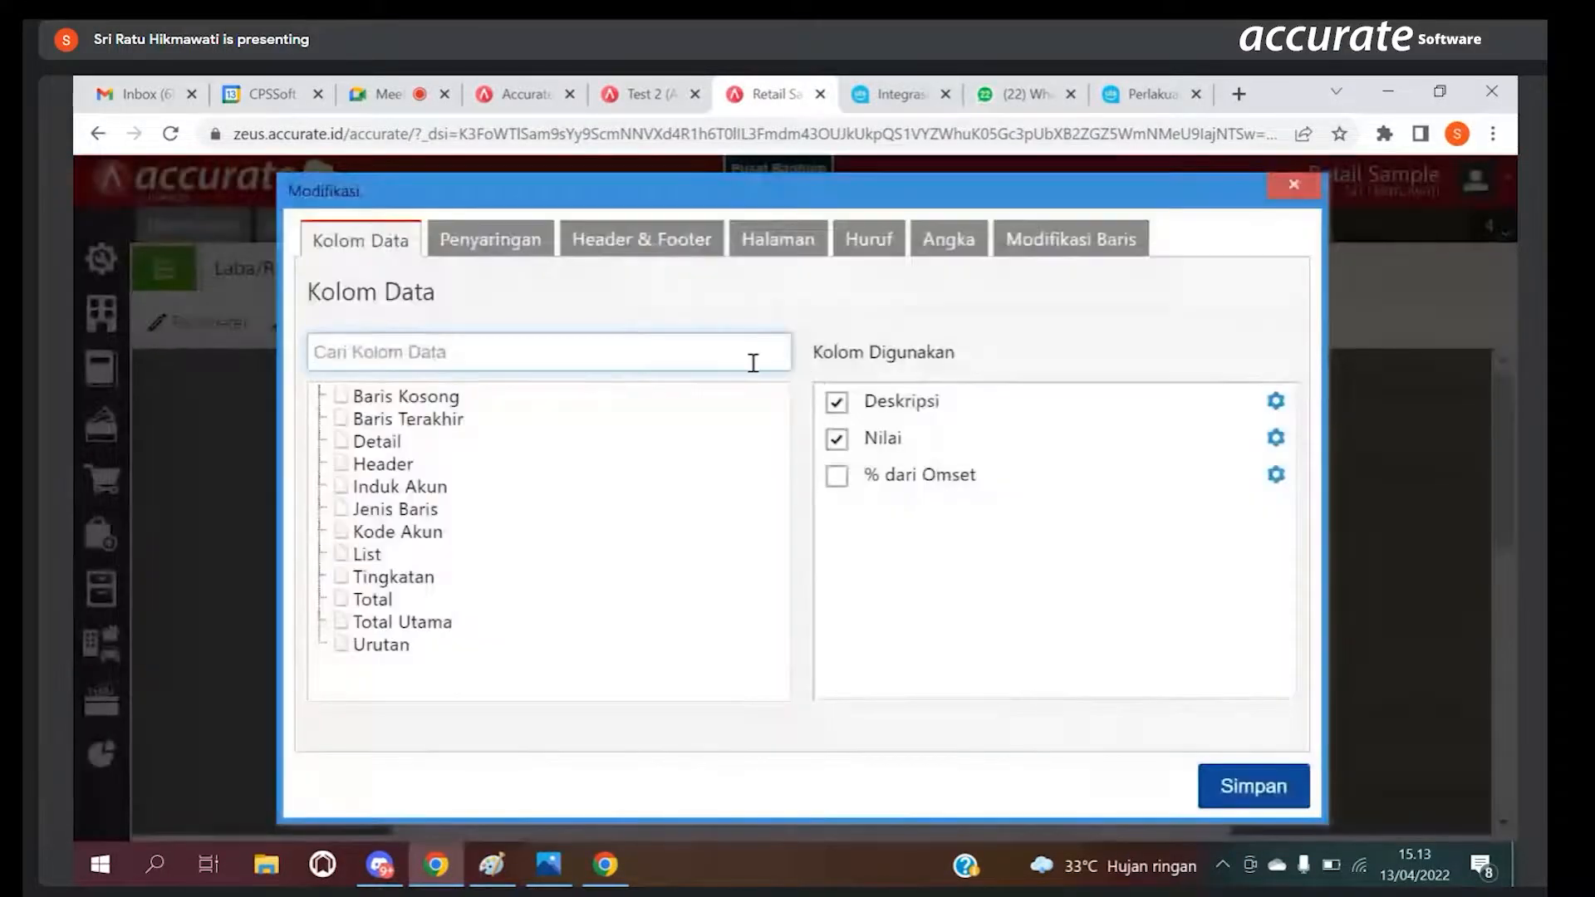
left_click(1293, 185)
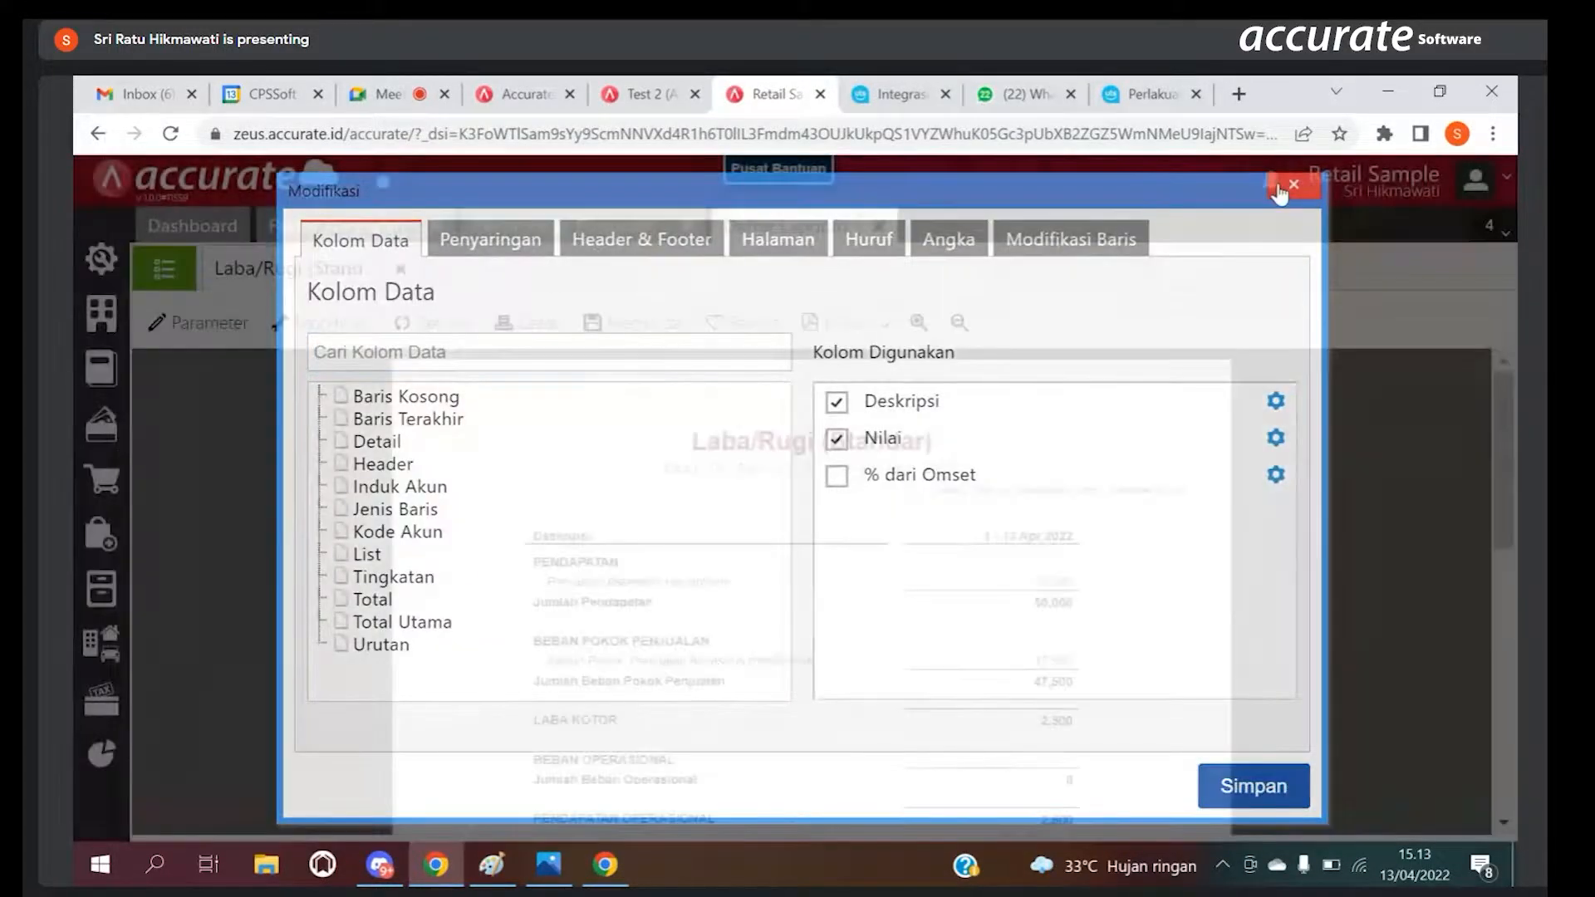
left_click(246, 322)
left_click(904, 343)
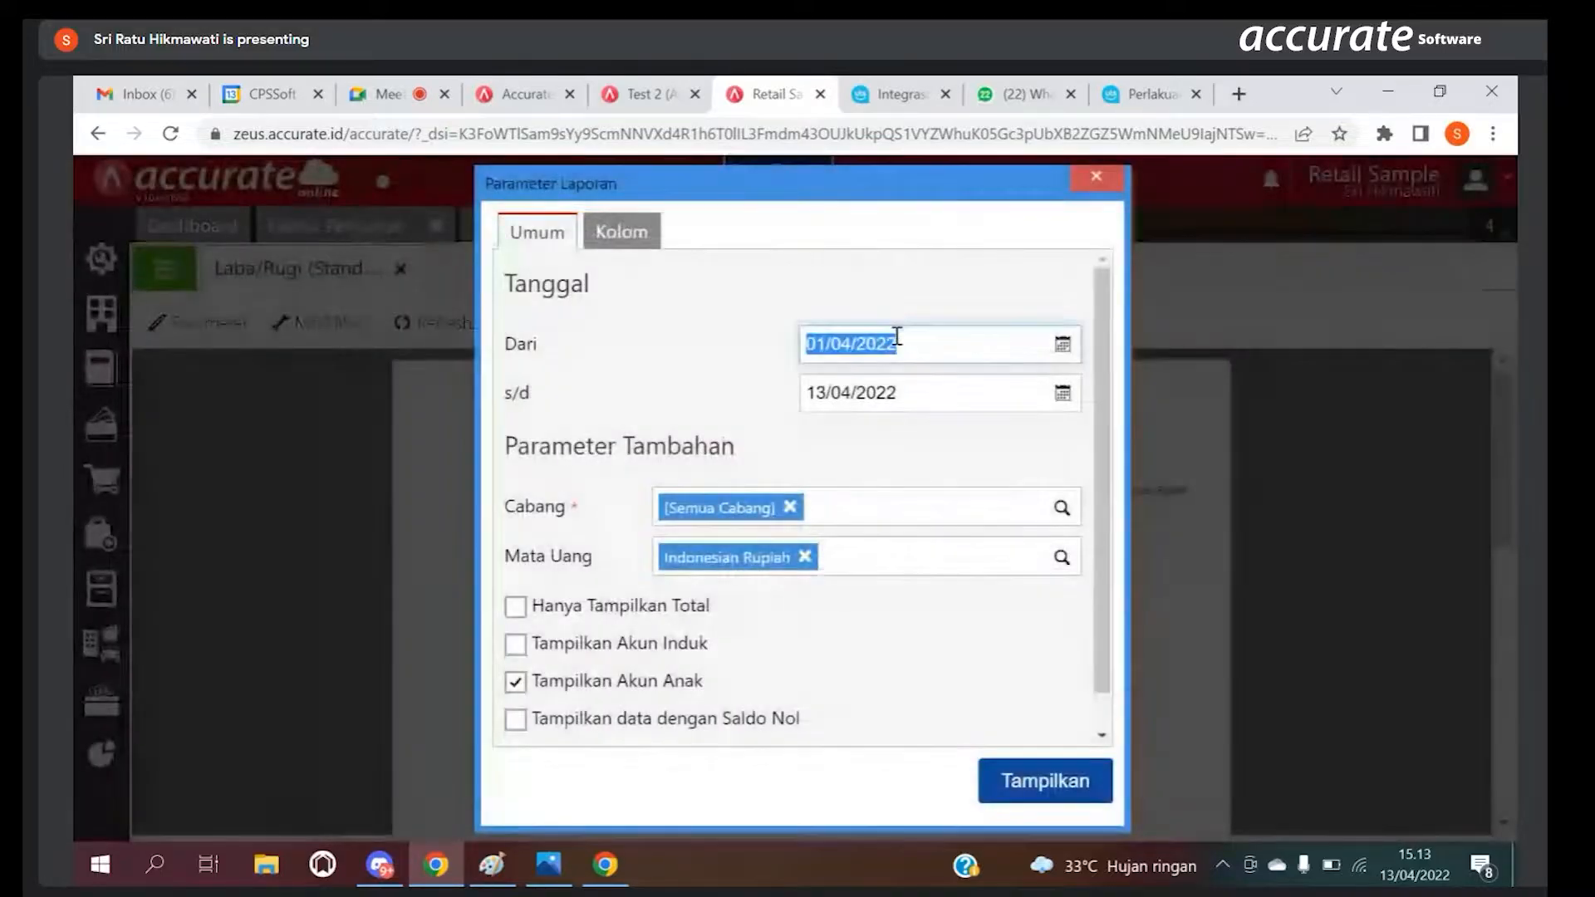
left_click(908, 340)
key("BackSpace")
key("BackSpace")
type("00")
left_click(1050, 783)
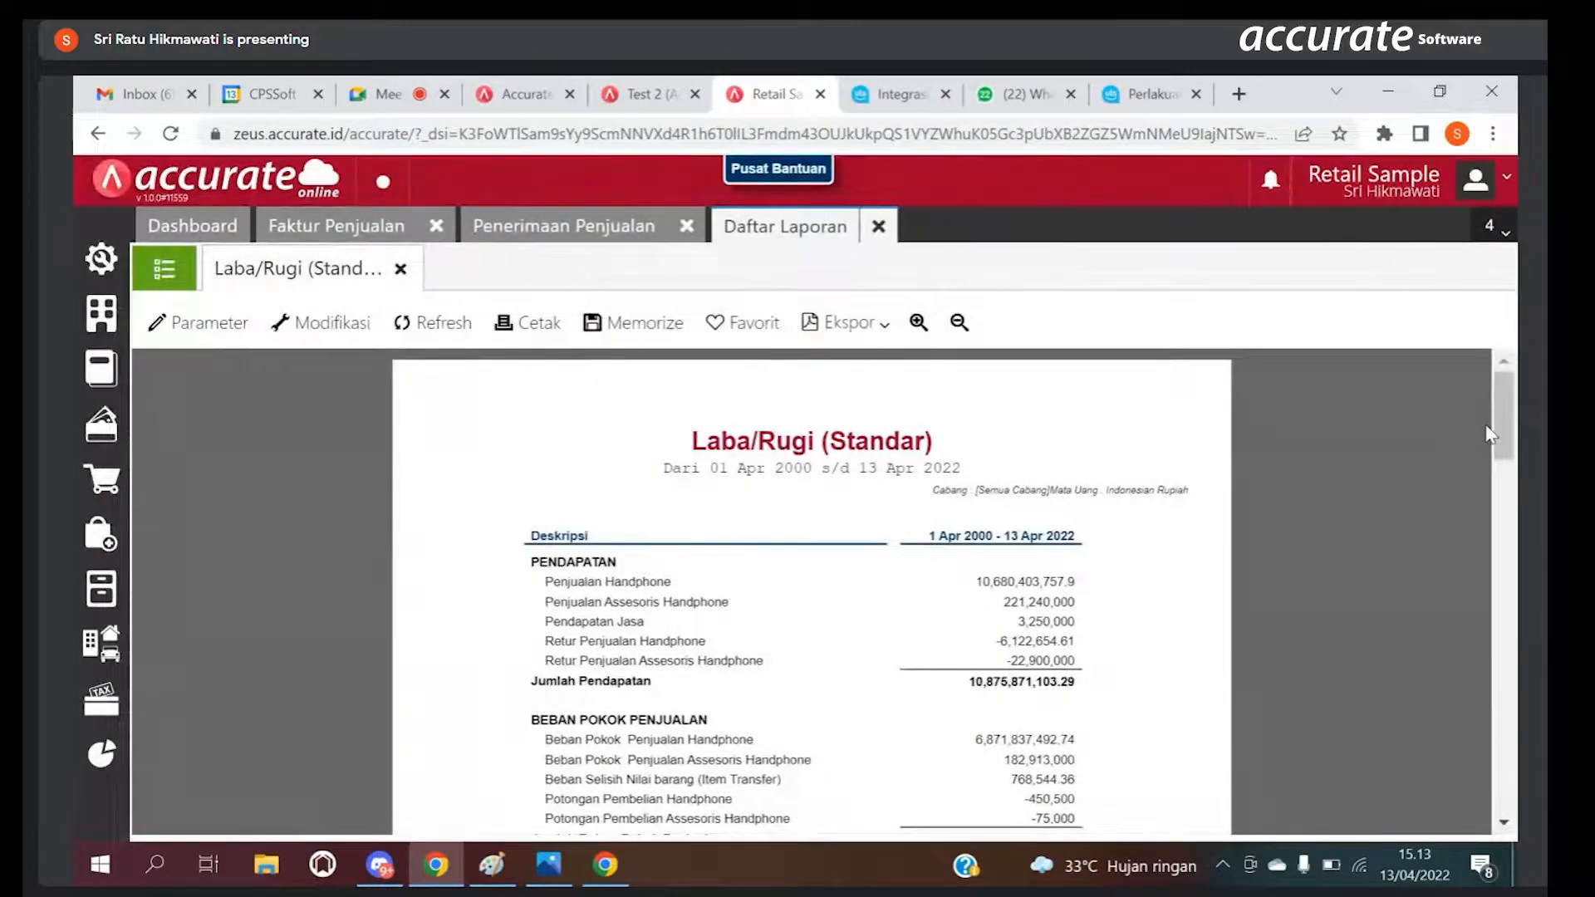
mouse_move(1500, 434)
left_mouse_down()
mouse_move(1510, 467)
mouse_move(1497, 431)
left_mouse_up()
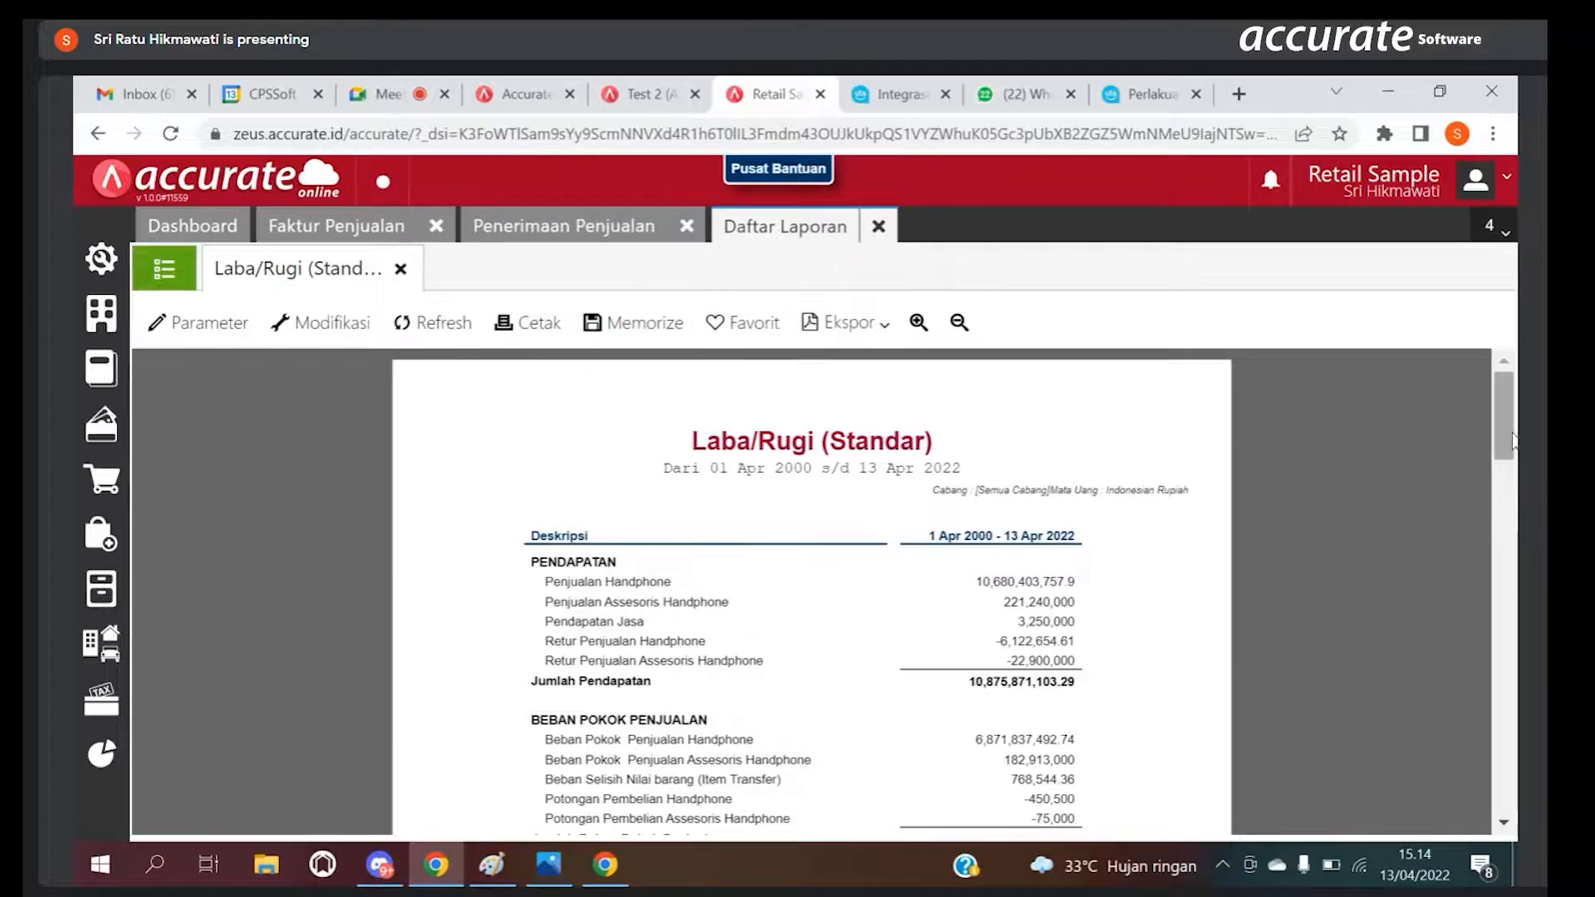
mouse_move(1510, 426)
left_mouse_down()
mouse_move(1510, 460)
mouse_move(1498, 412)
left_mouse_up()
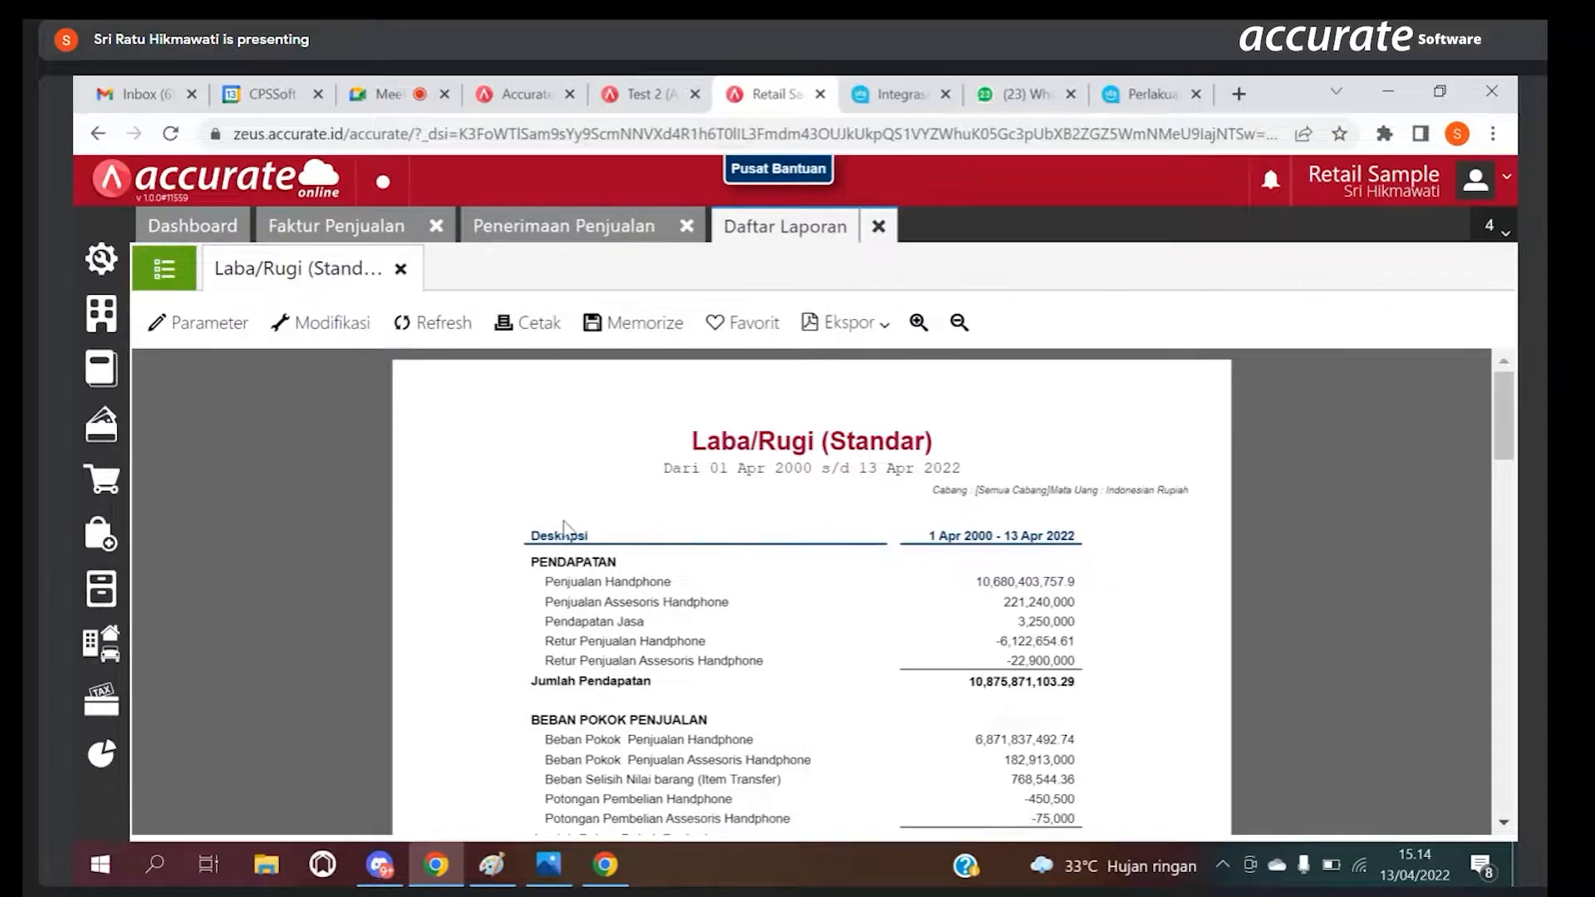
Step: View the company preferences (Preferensi) of the Retail Sample database and of the Test 2 database
left_click(100, 259)
left_click(191, 358)
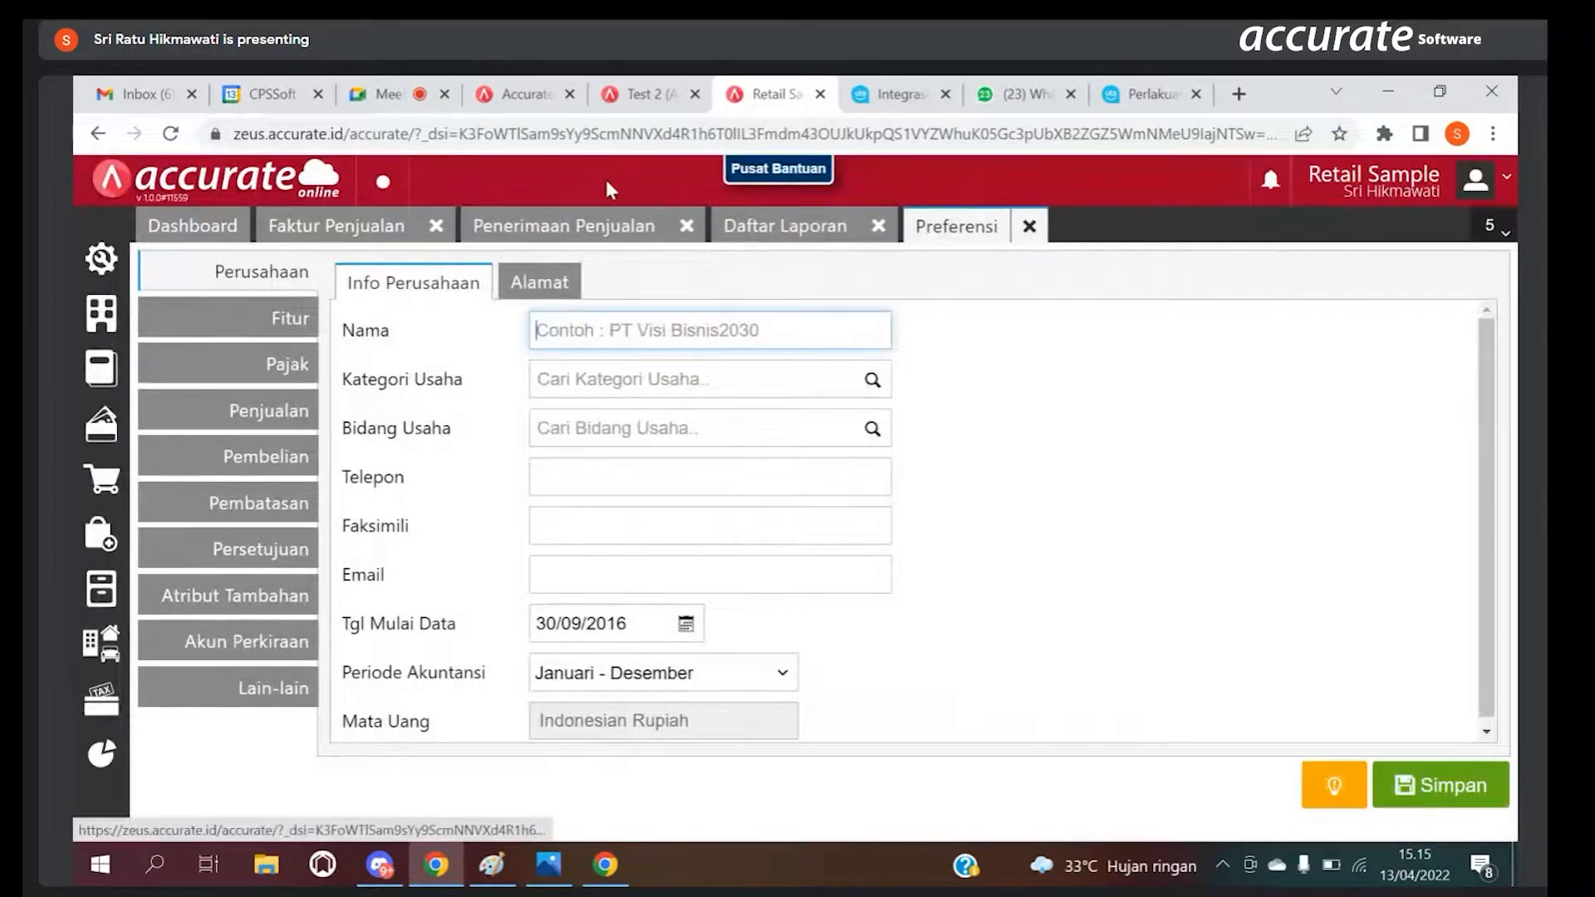
left_click(646, 94)
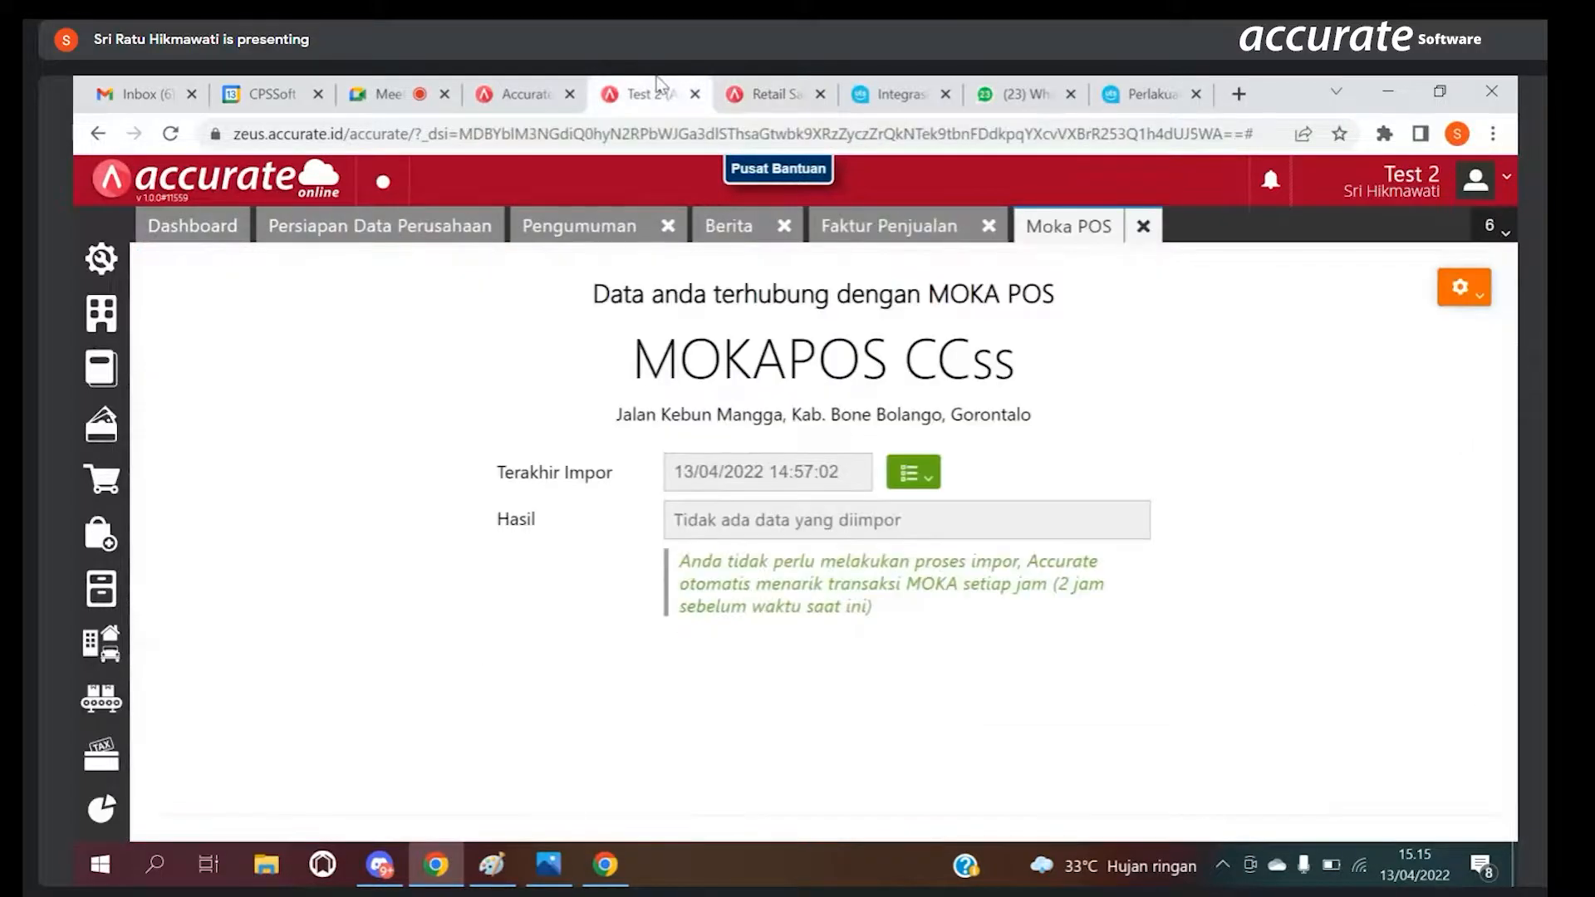
left_click(104, 264)
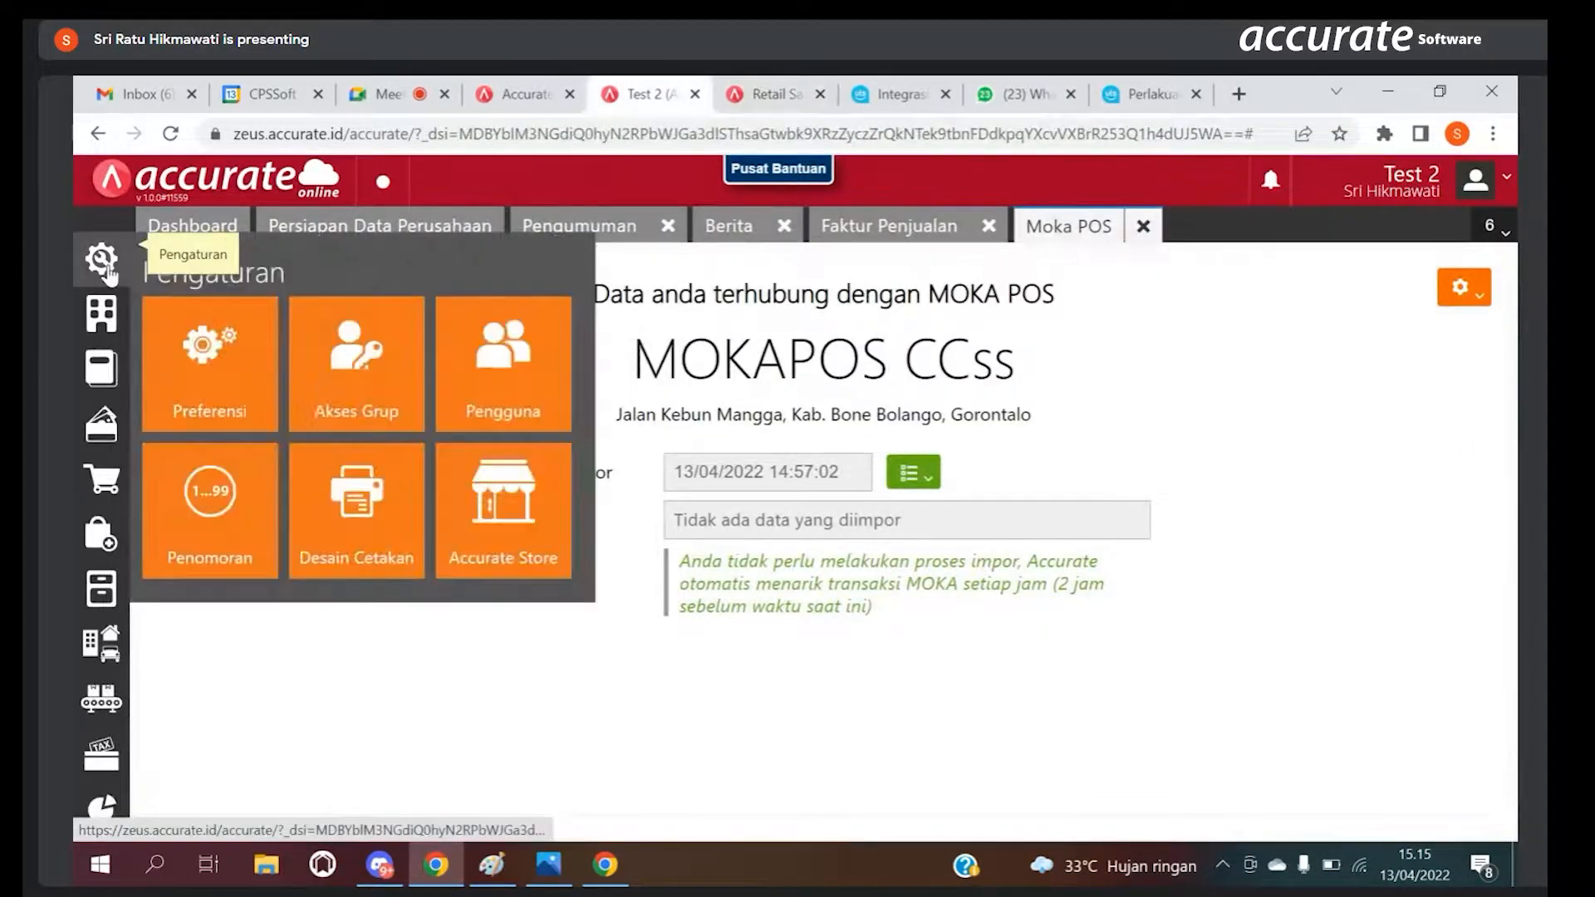
left_click(251, 357)
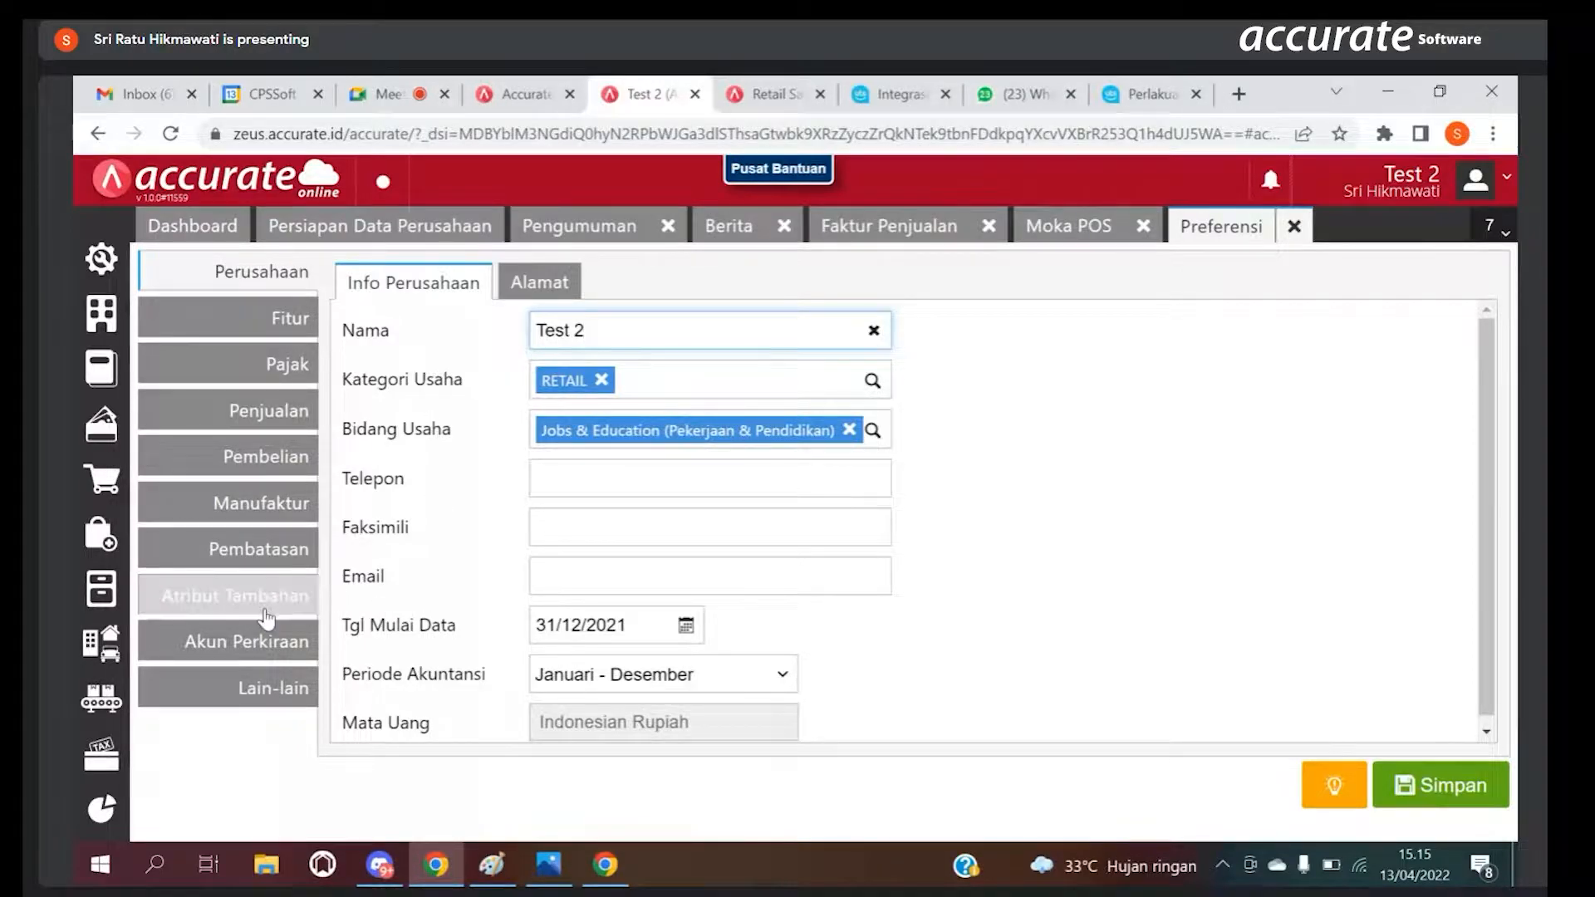
Step: In the Test 2 database, open the Laba/Rugi (Standar) report parameters and set the start date to 01/01/2022
left_click(101, 806)
left_click(196, 517)
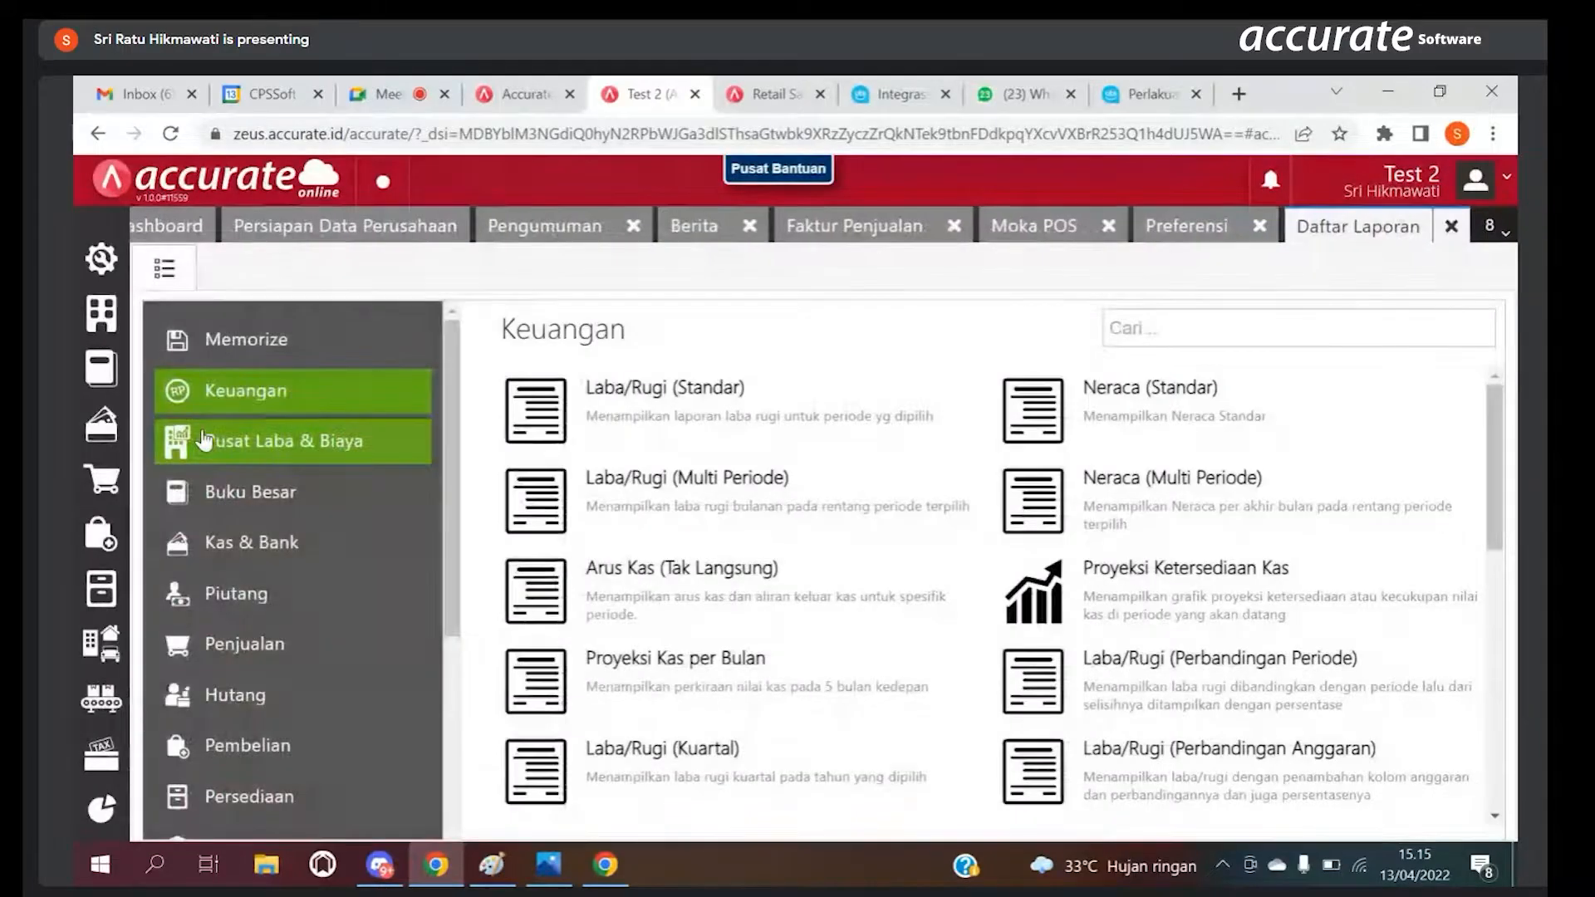
left_click(600, 421)
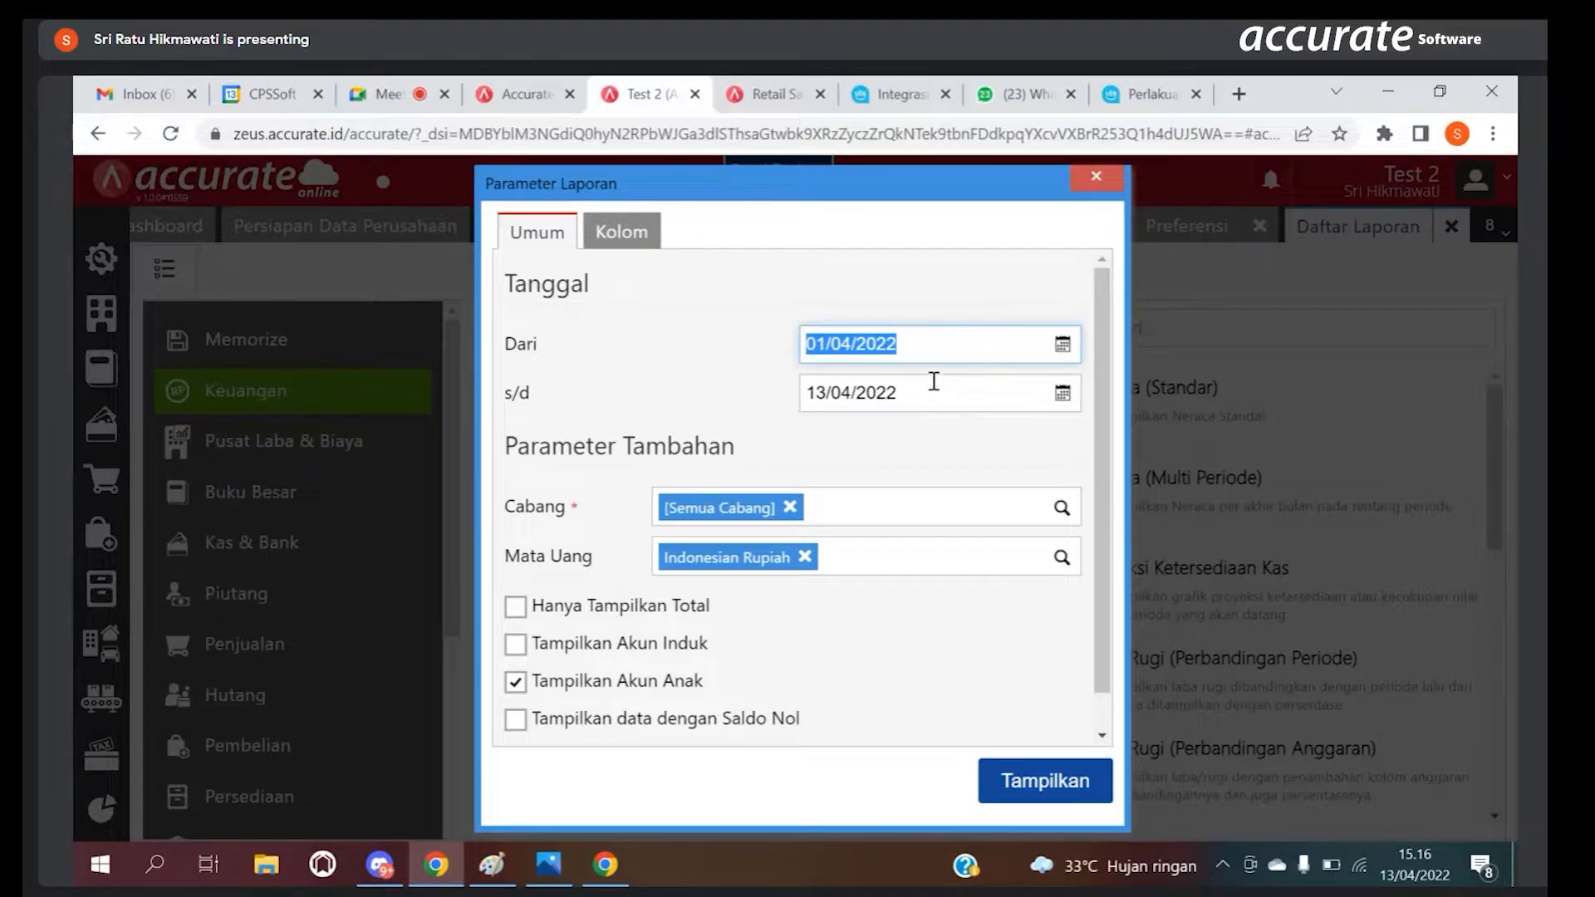
left_click(913, 348)
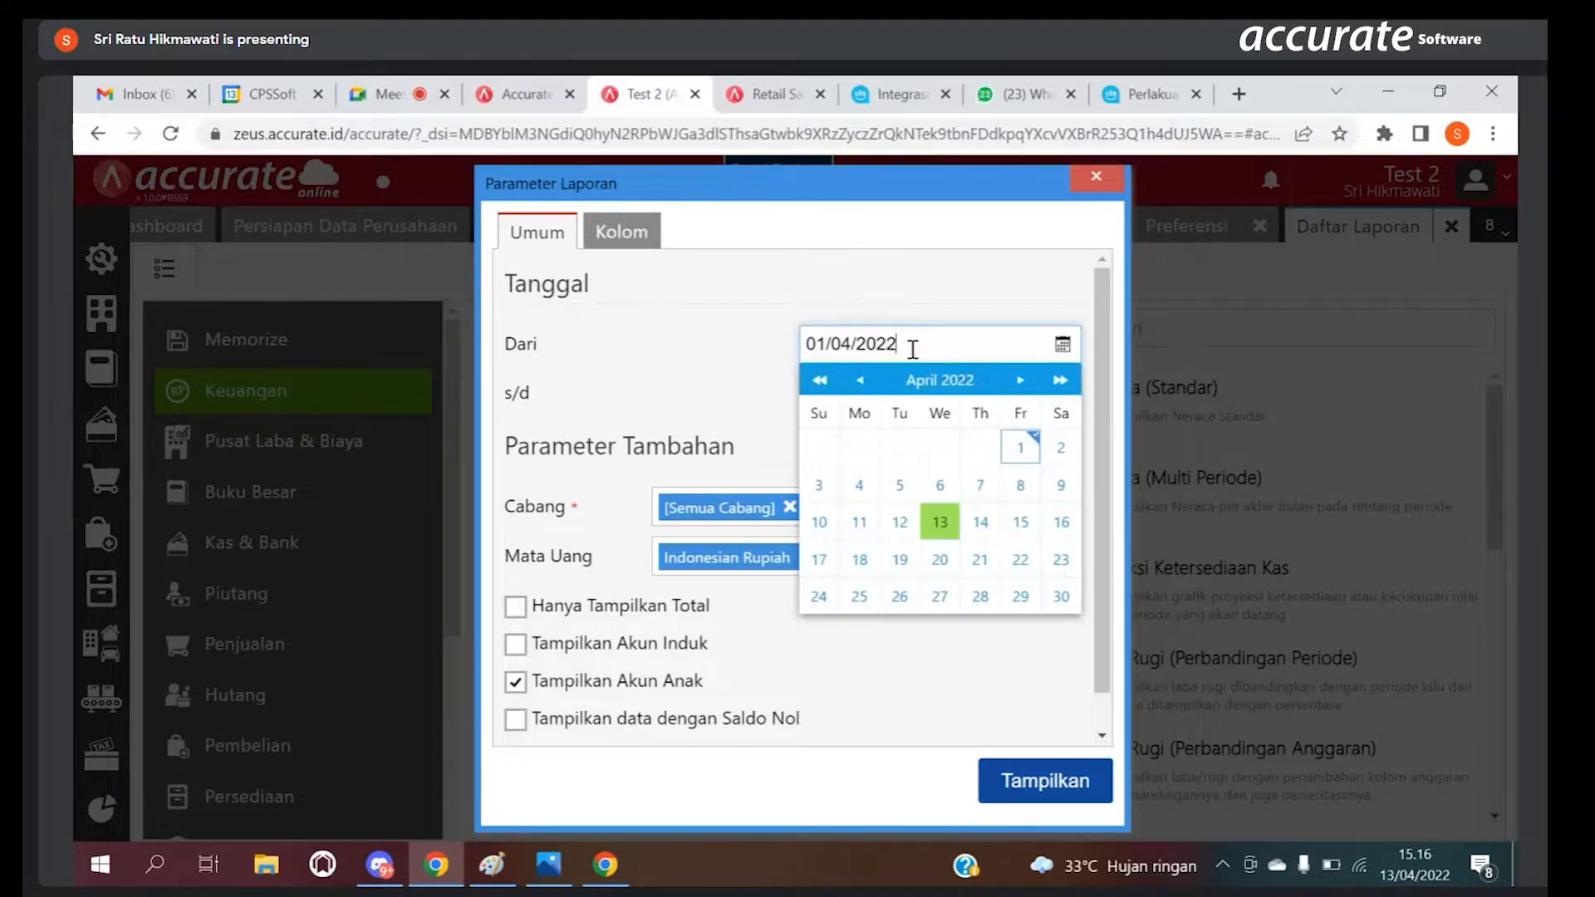
key("BackSpace")
key("BackSpace")
key("BackSpace")
key("BackSpace")
key("BackSpace")
key("BackSpace")
key("BackSpace")
key("BackSpace")
key("BackSpace")
key("BackSpace")
type("01/01/2022")
left_click(913, 299)
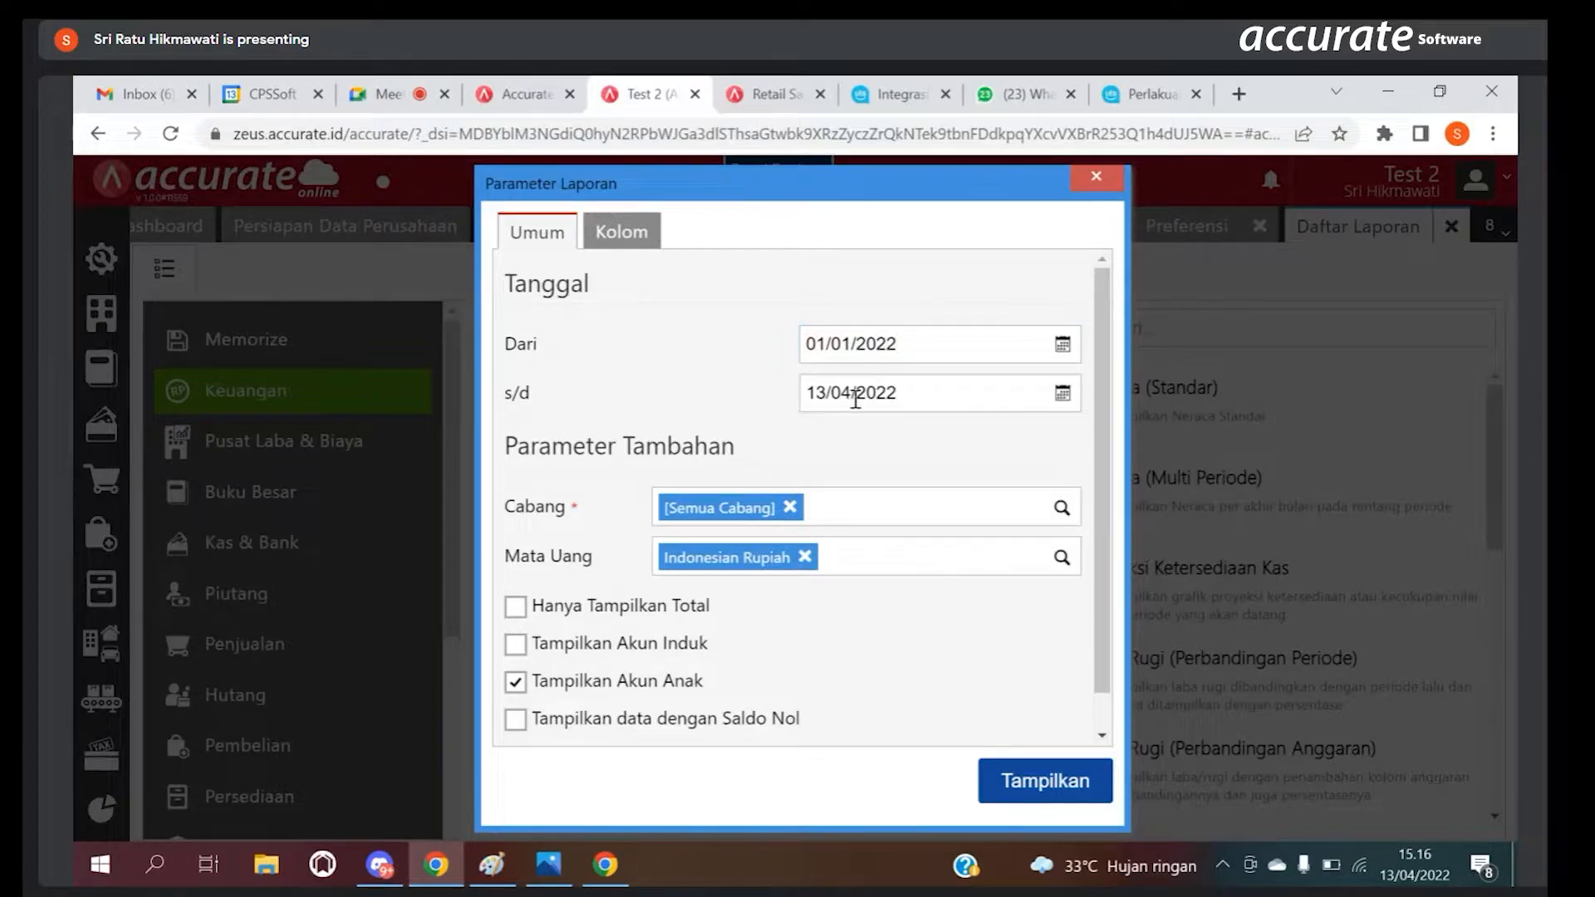
Step: Set the end date to 31/01/2022 and display the Test 2 profit and loss report
left_click(856, 397)
type("31/01/20")
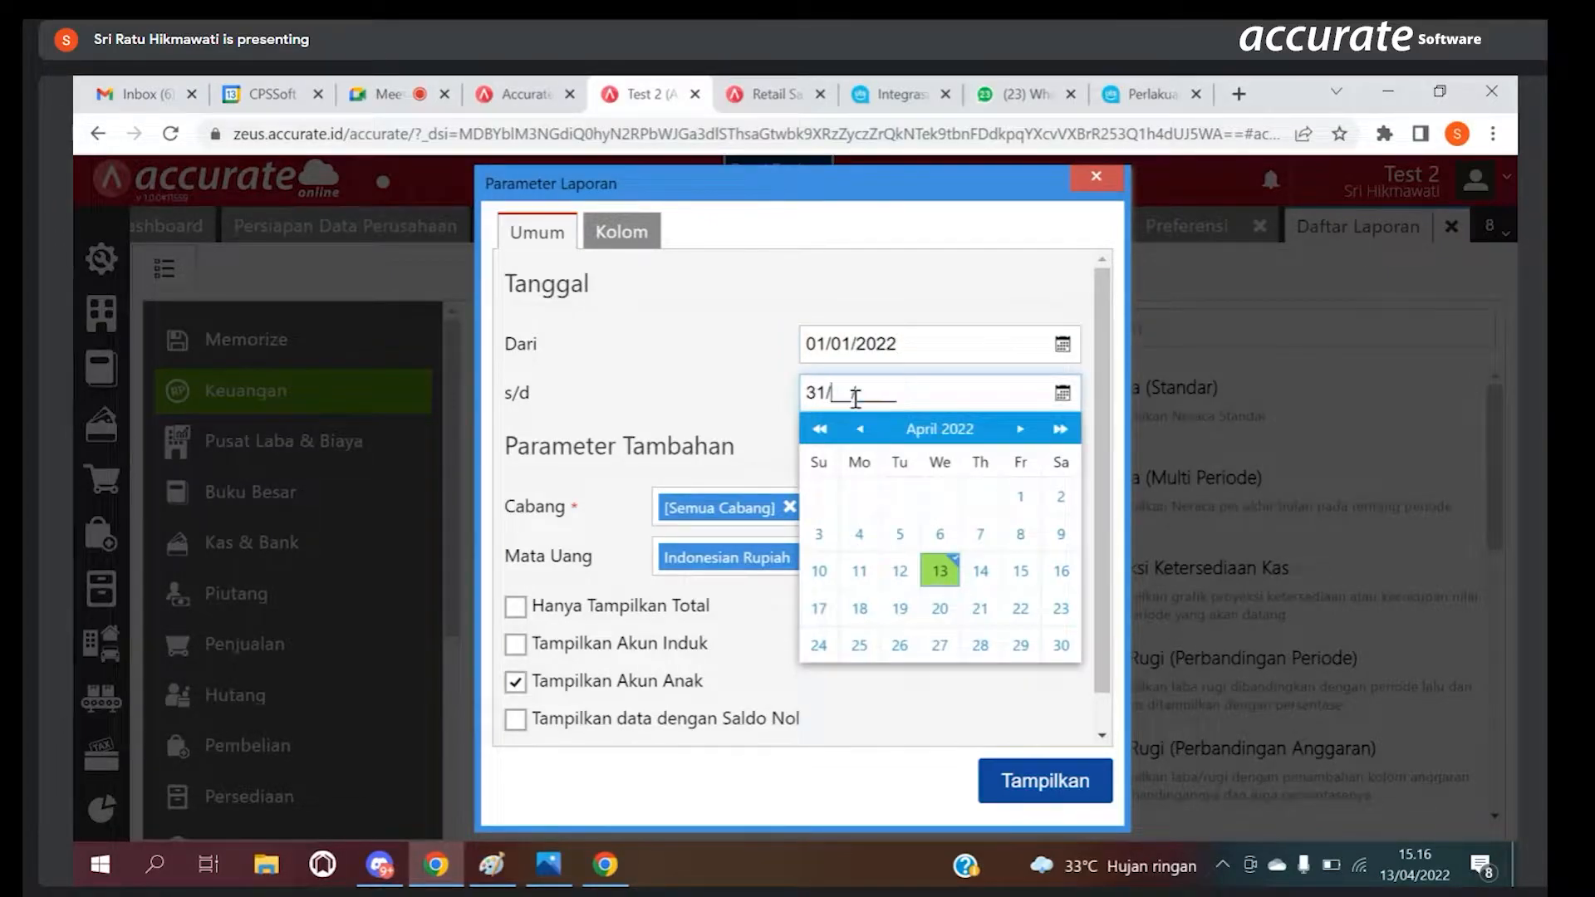
type("22")
left_click(1030, 795)
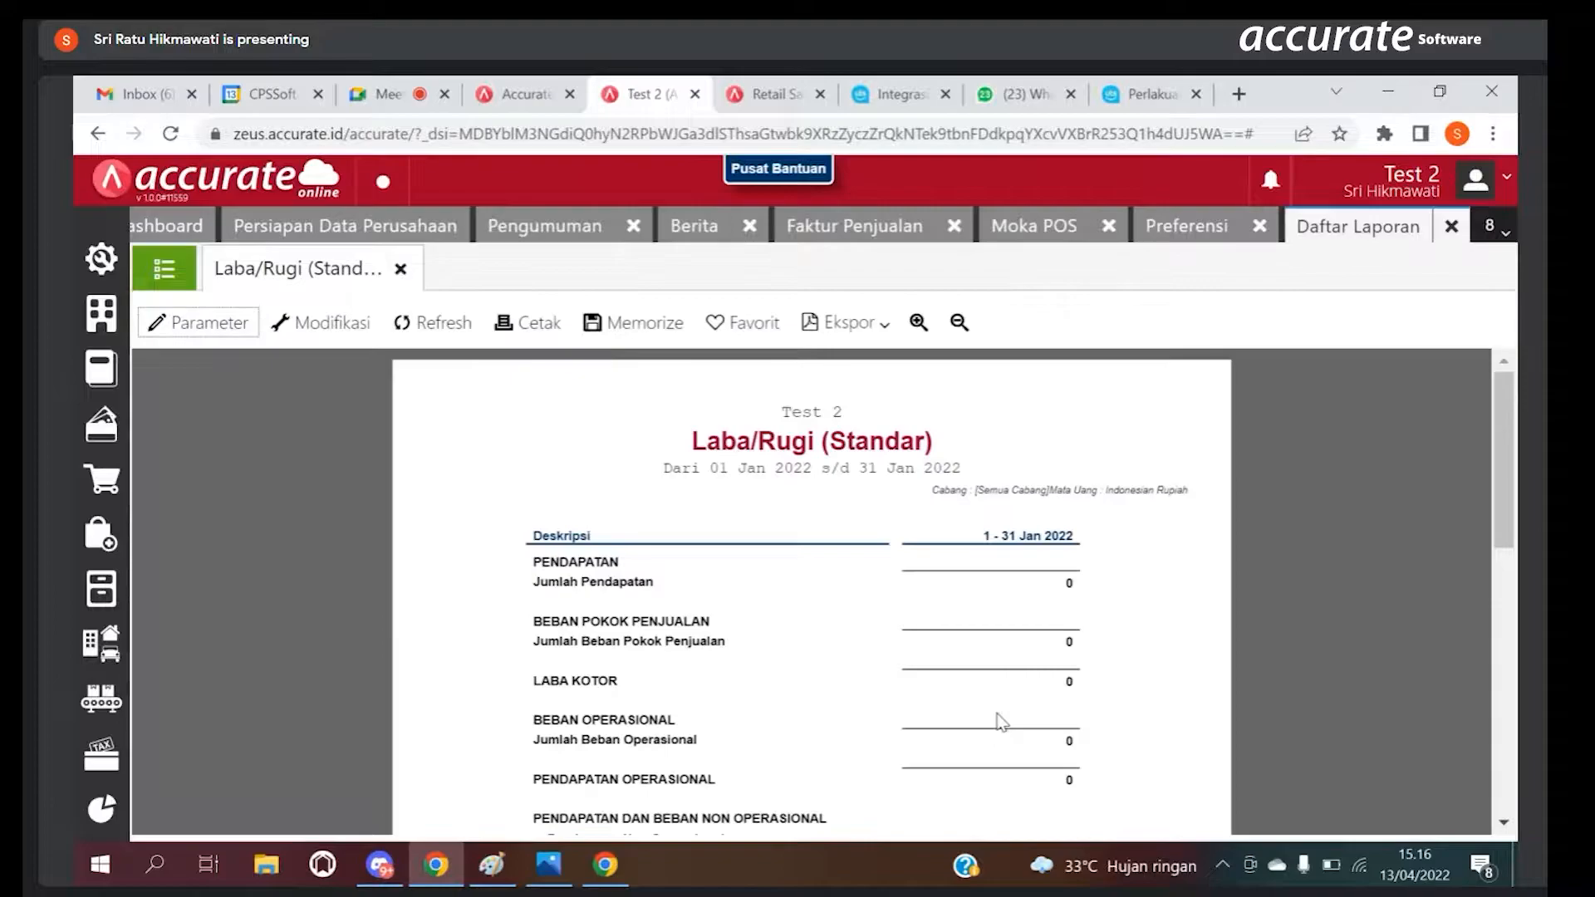
Step: Return to the Retail Sample database's Laba/Rugi (Standar) report and set its start date parameter to 01/01/2022
left_click(787, 93)
left_click(788, 233)
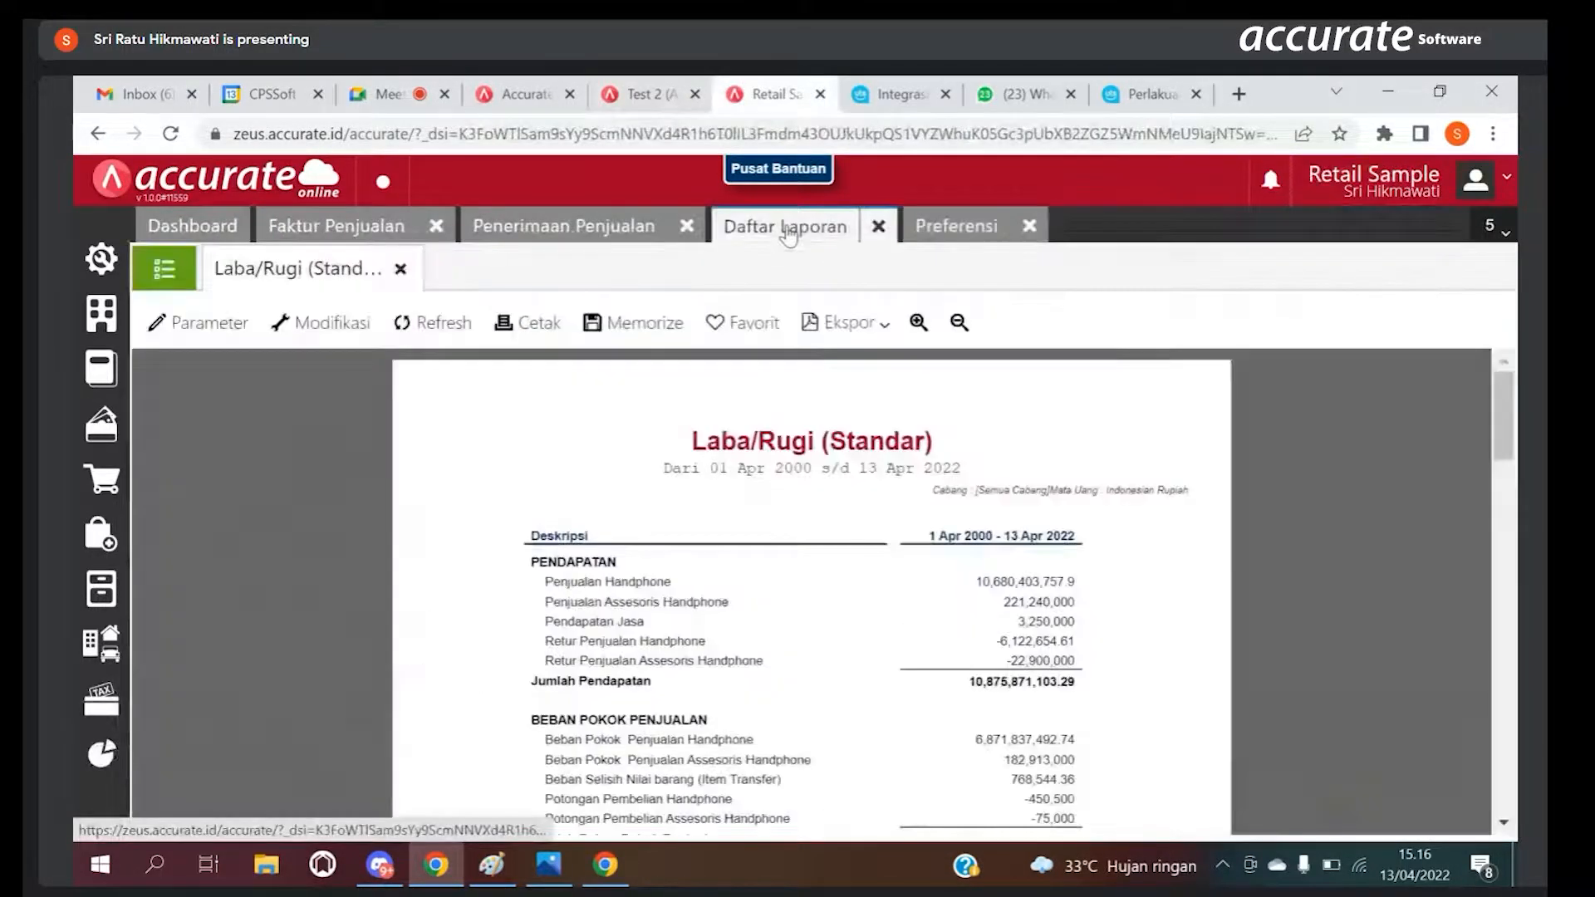
left_click(206, 324)
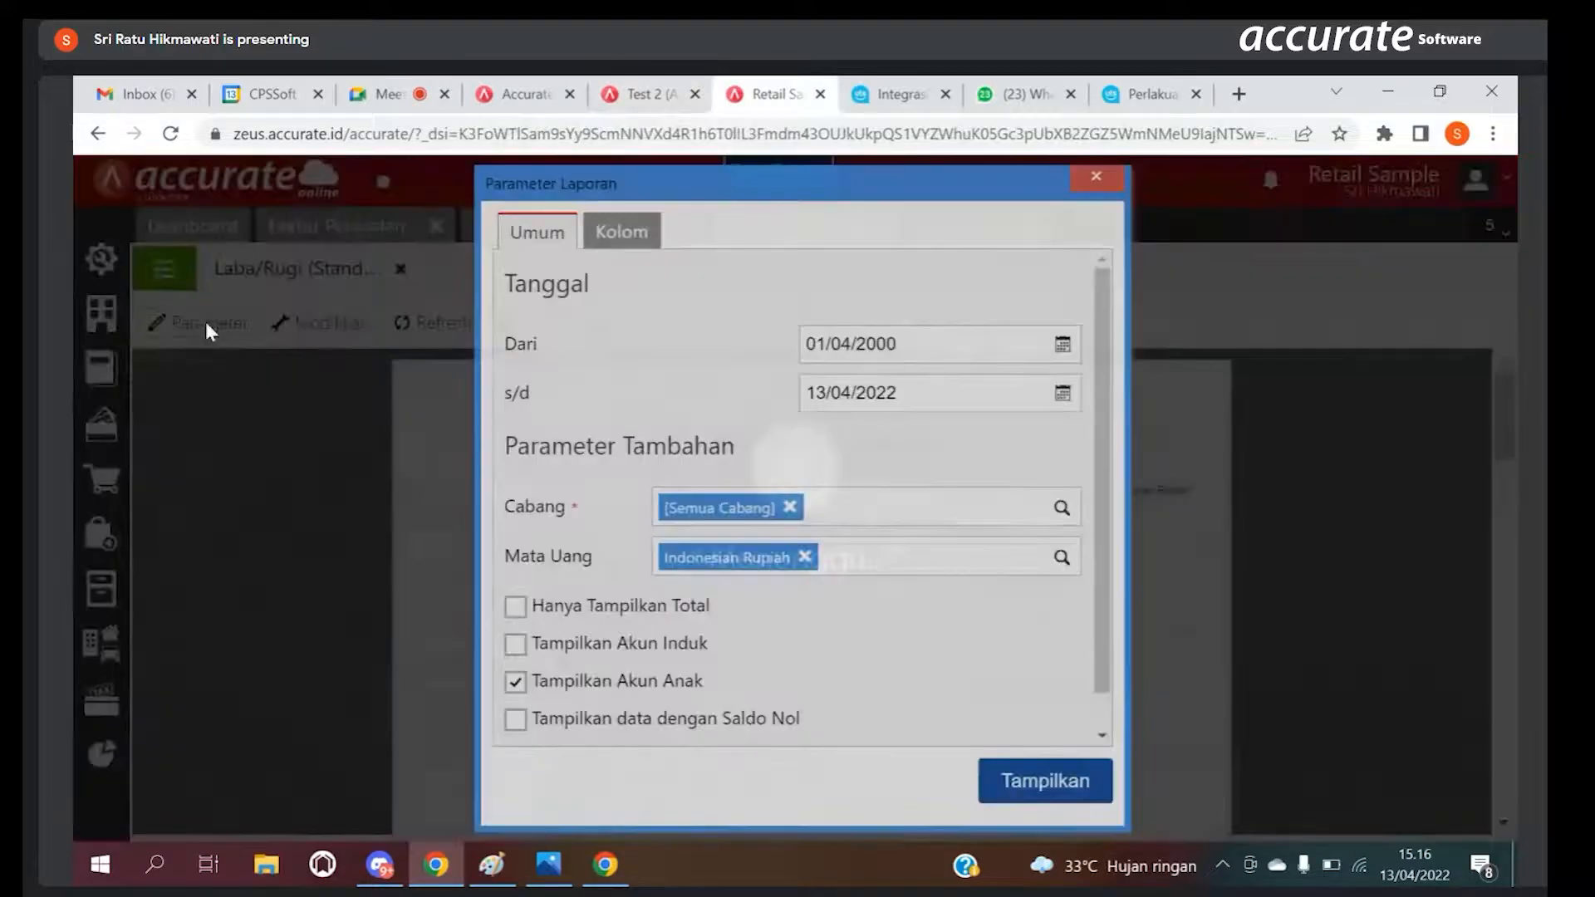
key("BackSpace")
type("0")
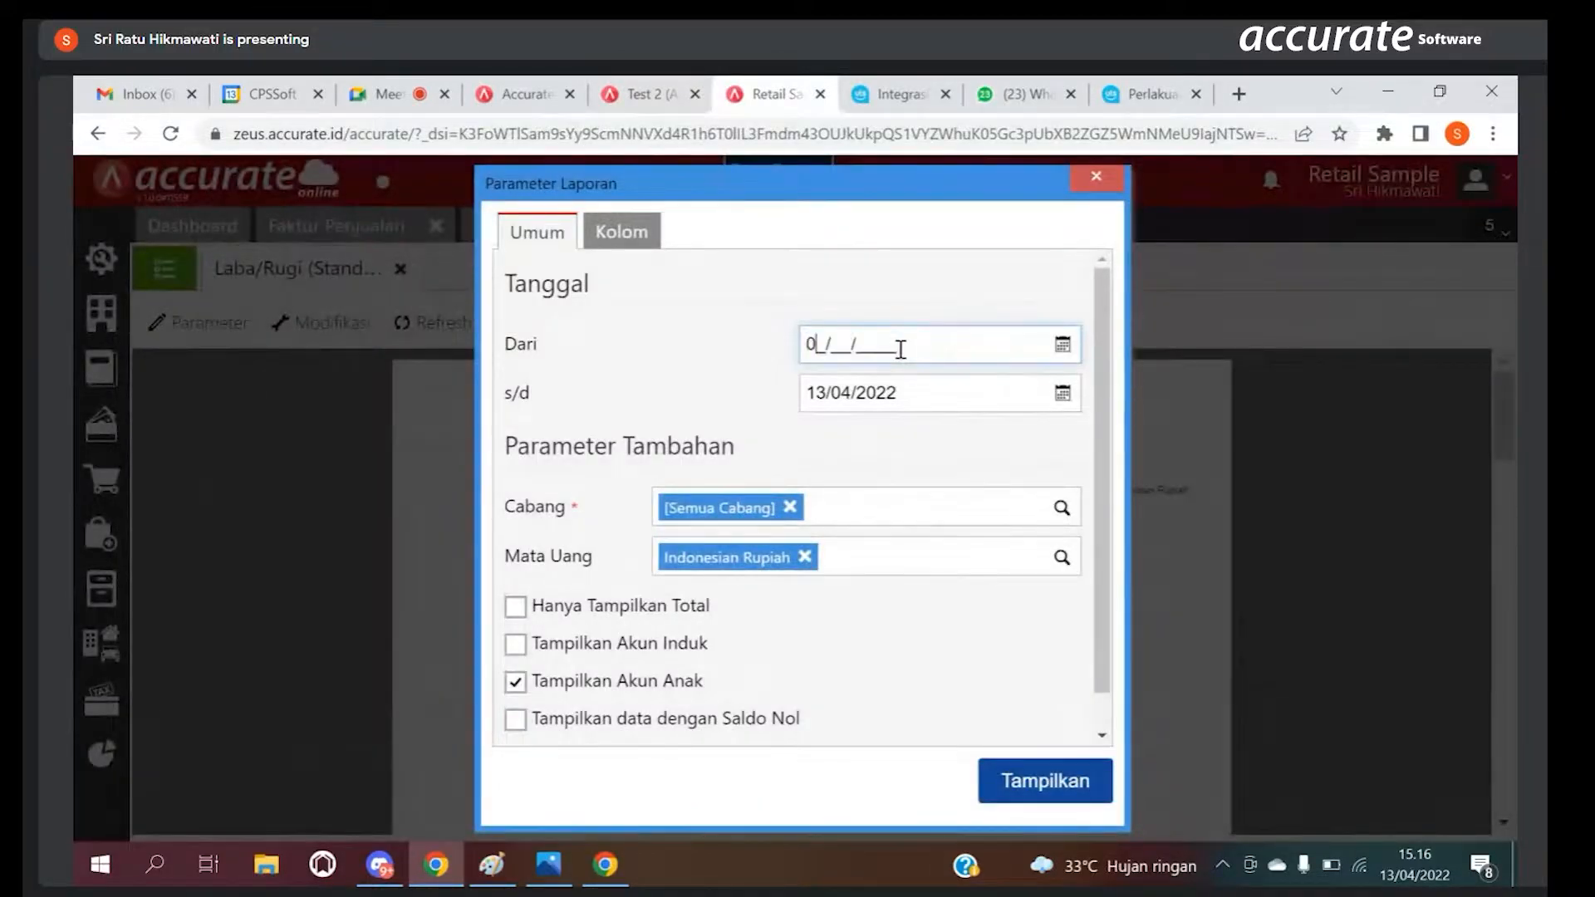
type("1/01/2022")
Step: Set the end date to 31/01/2022 and display the Retail Sample profit and loss report
left_click(891, 385)
type("311")
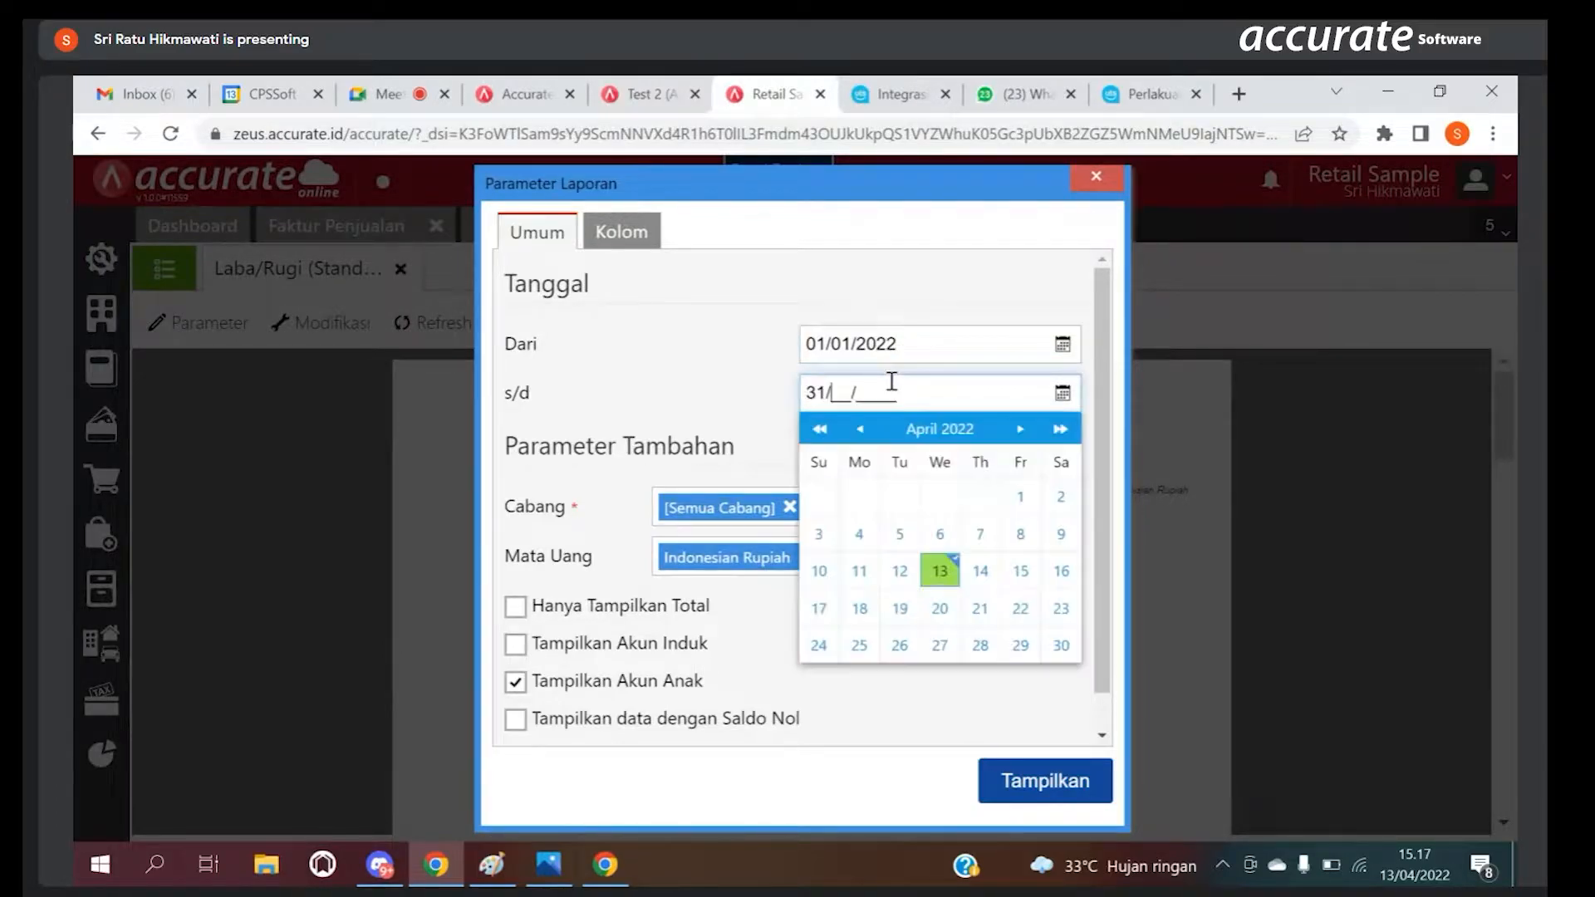
key("BackSpace")
type("012022")
left_click(1032, 776)
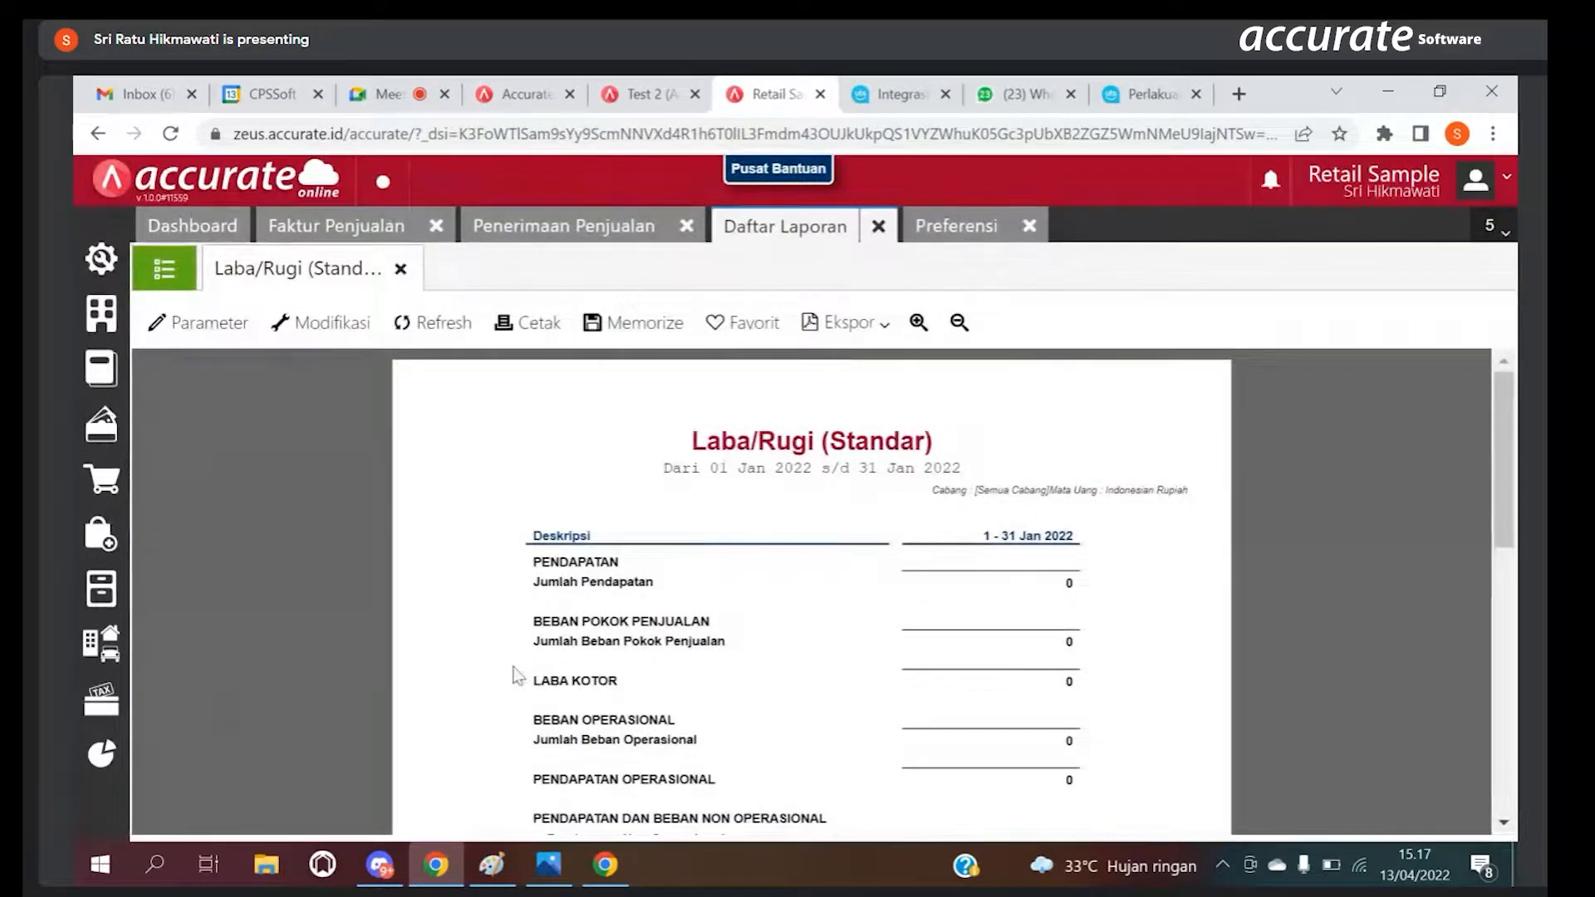
Step: Go back to the Keuangan report list, view the default parameters of Laba/Rugi (Standar) and close them without displaying the report
left_click(102, 758)
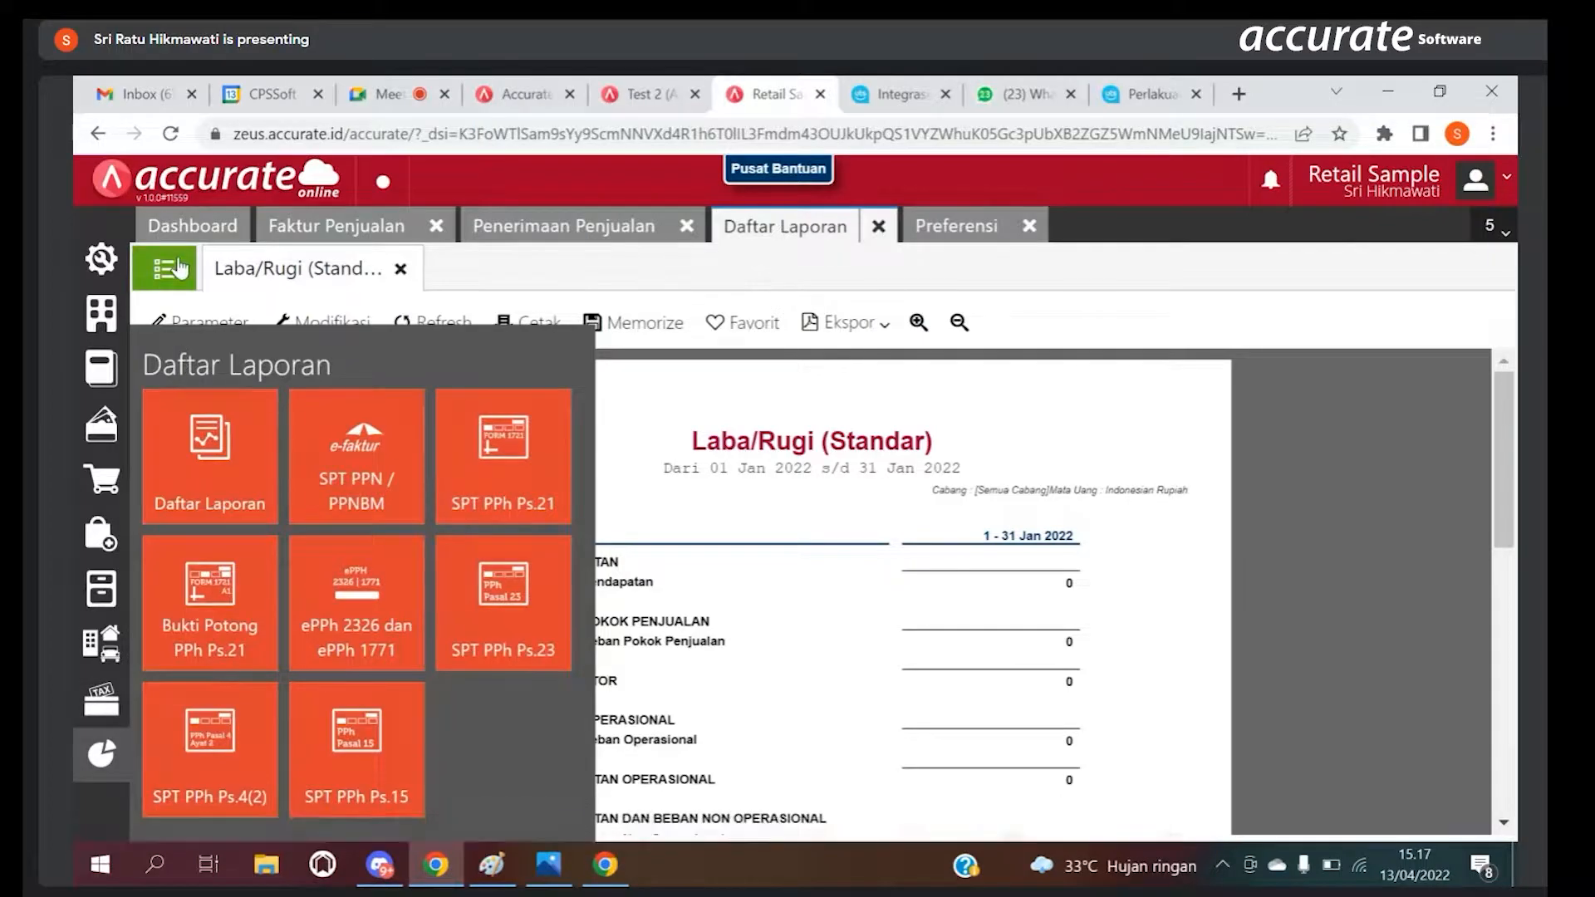
left_click(223, 430)
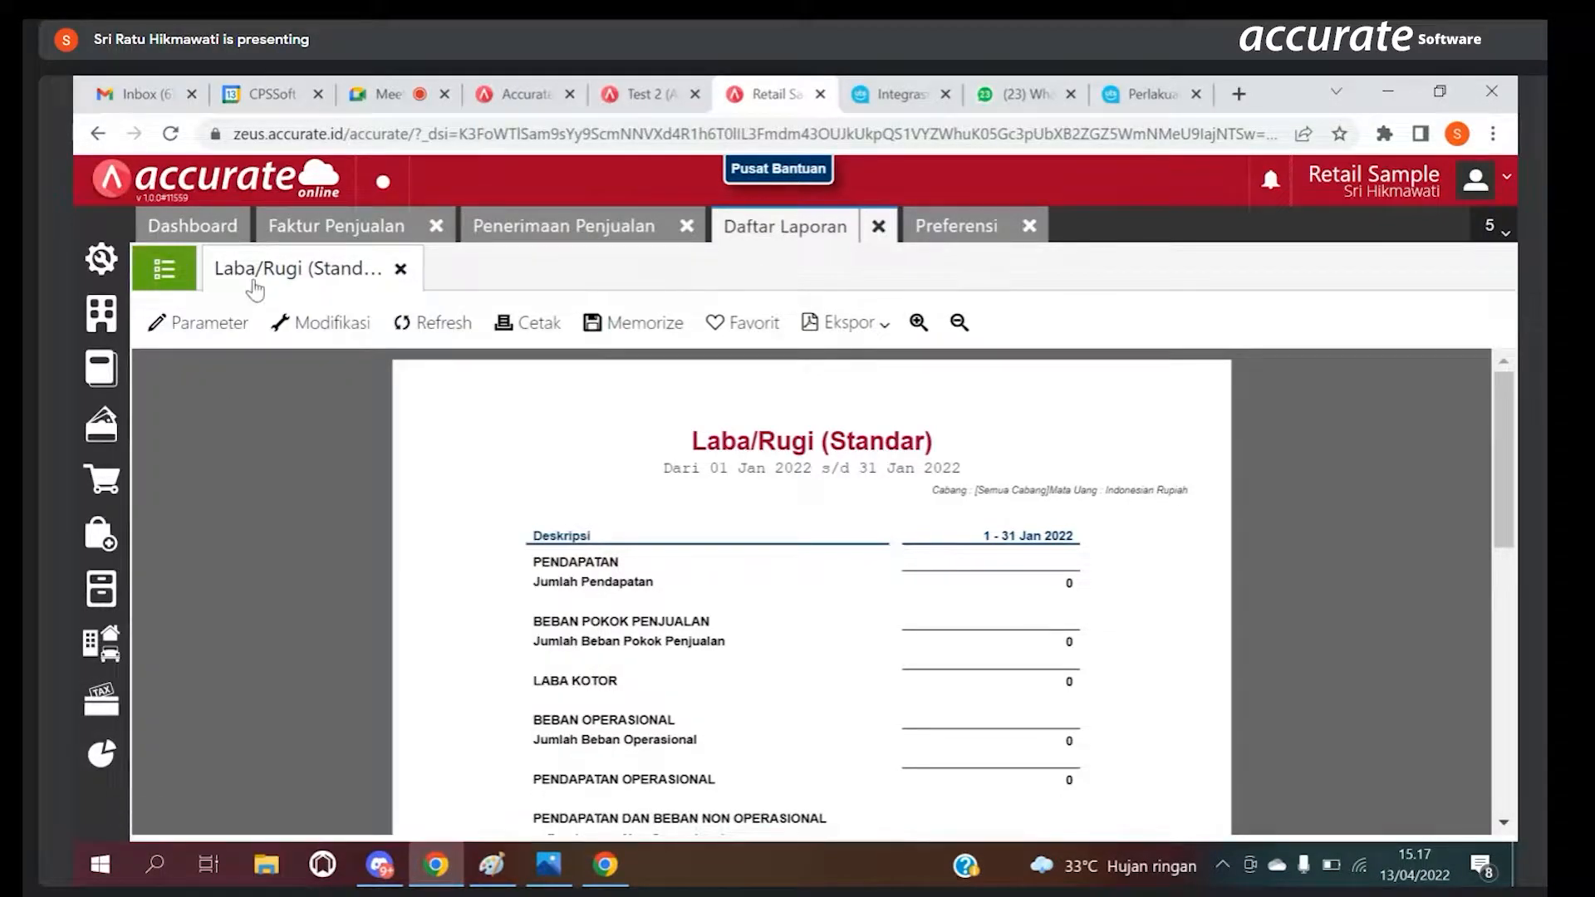
left_click(164, 268)
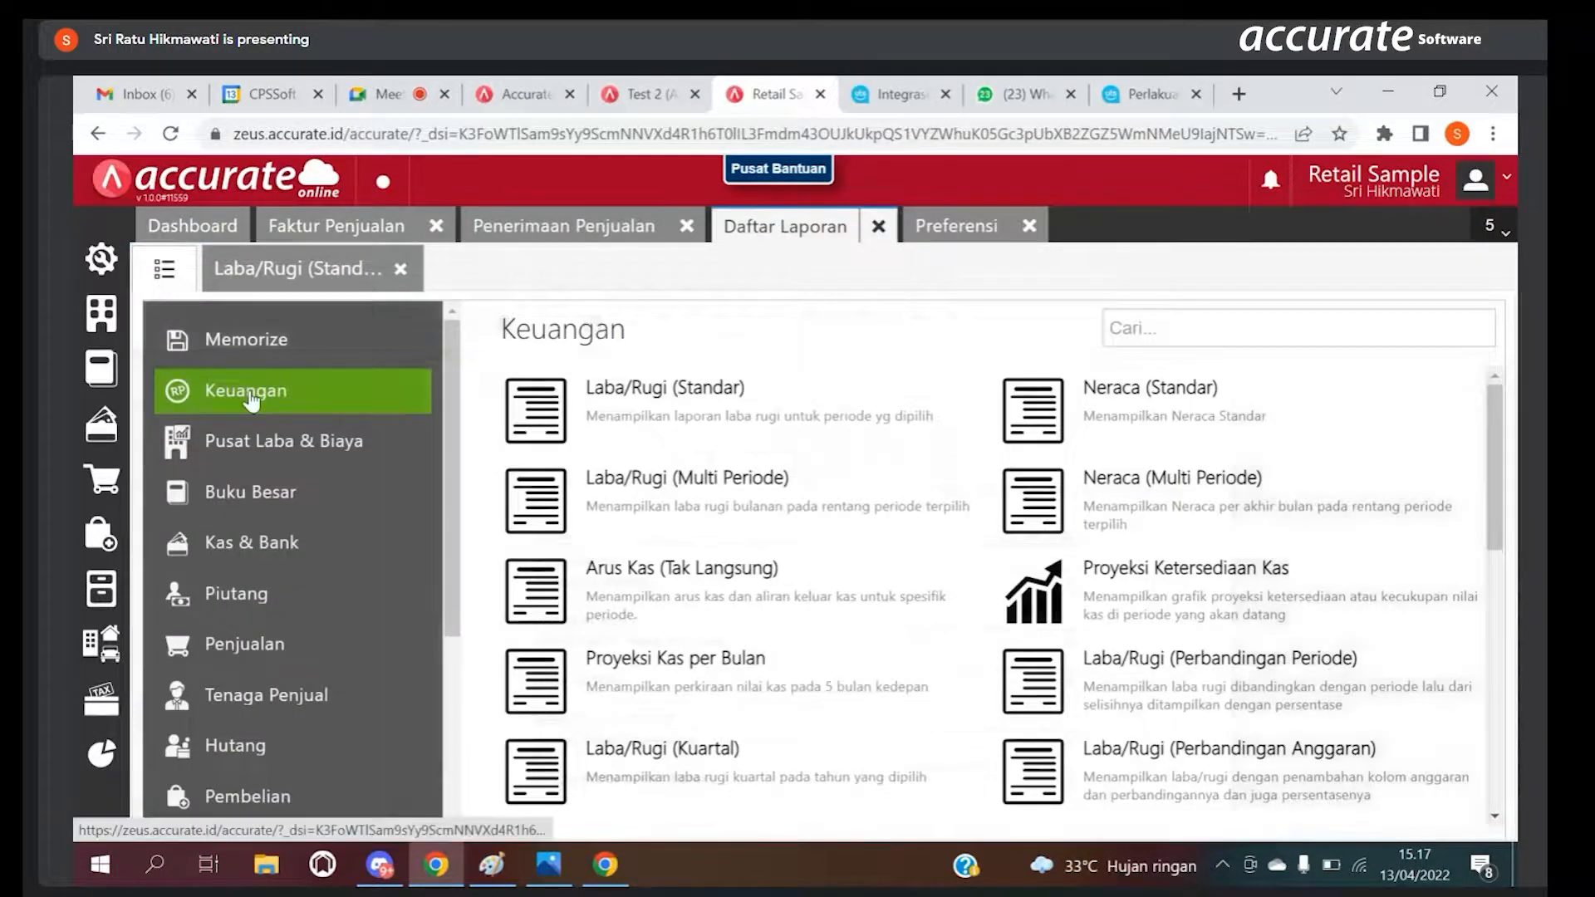
left_click(669, 403)
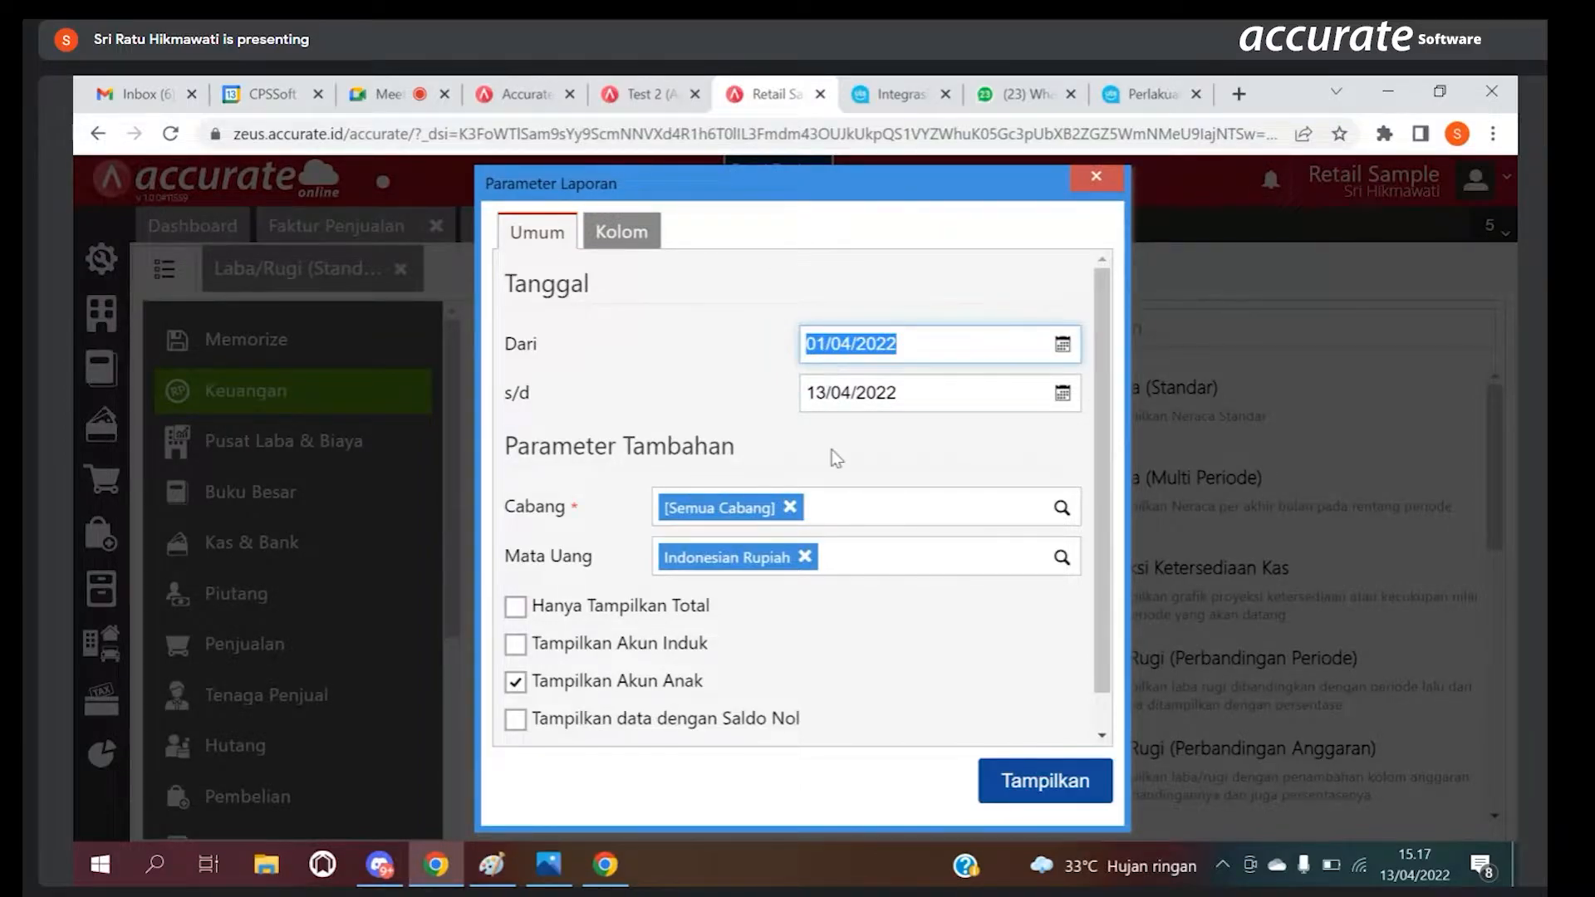
left_click(1096, 176)
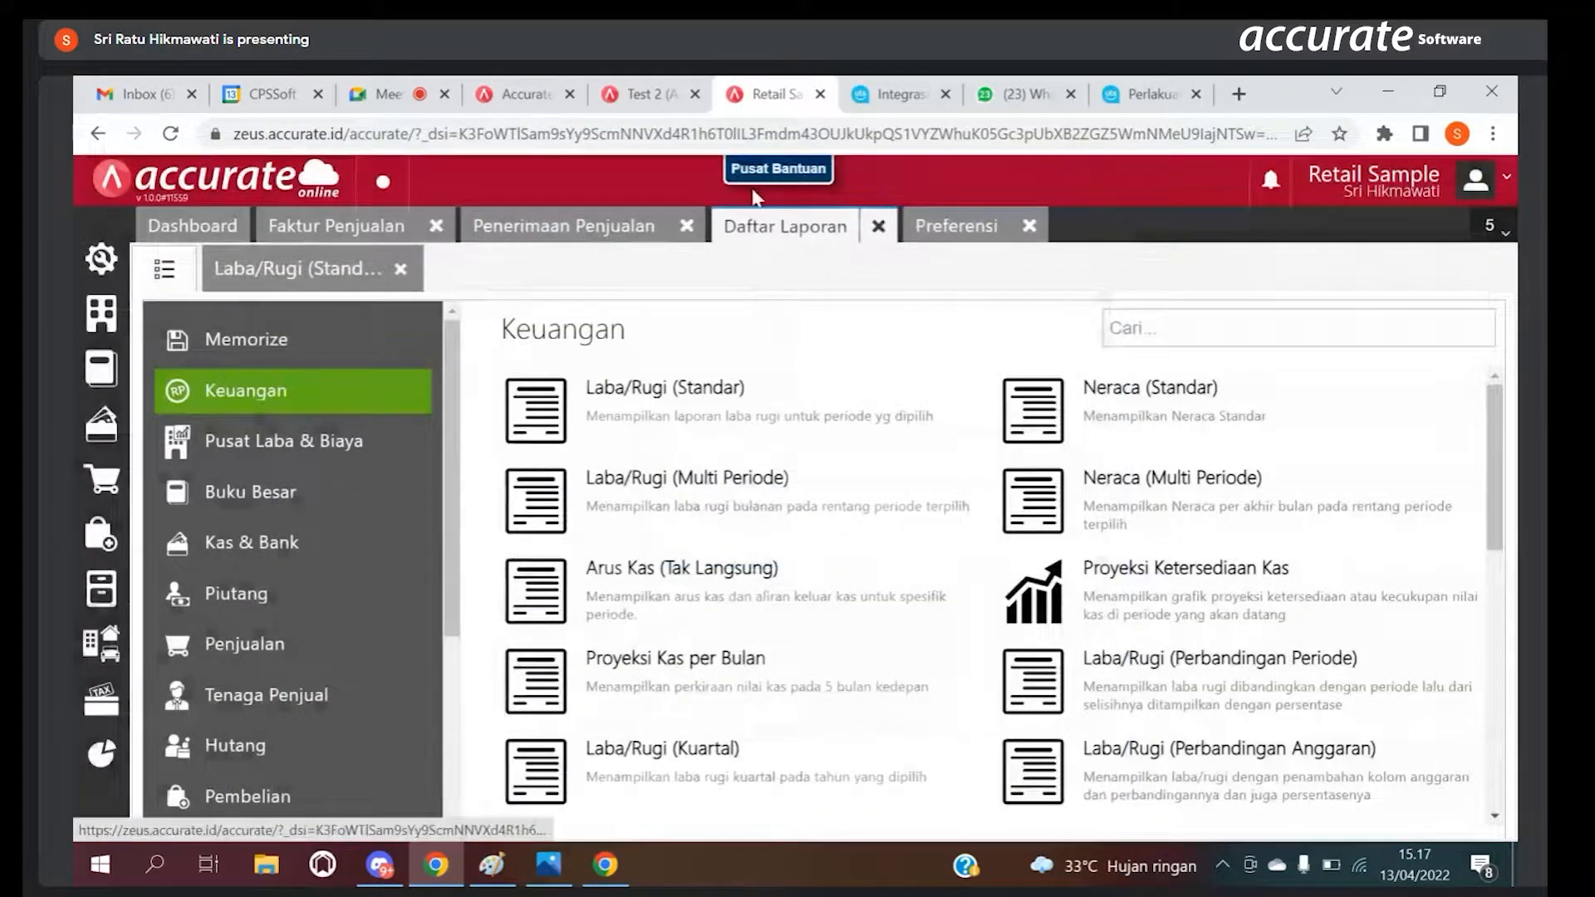
Step: Return to the displayed Laba/Rugi (Standar) report, review it, and view its column modification options without saving changes
left_click(366, 267)
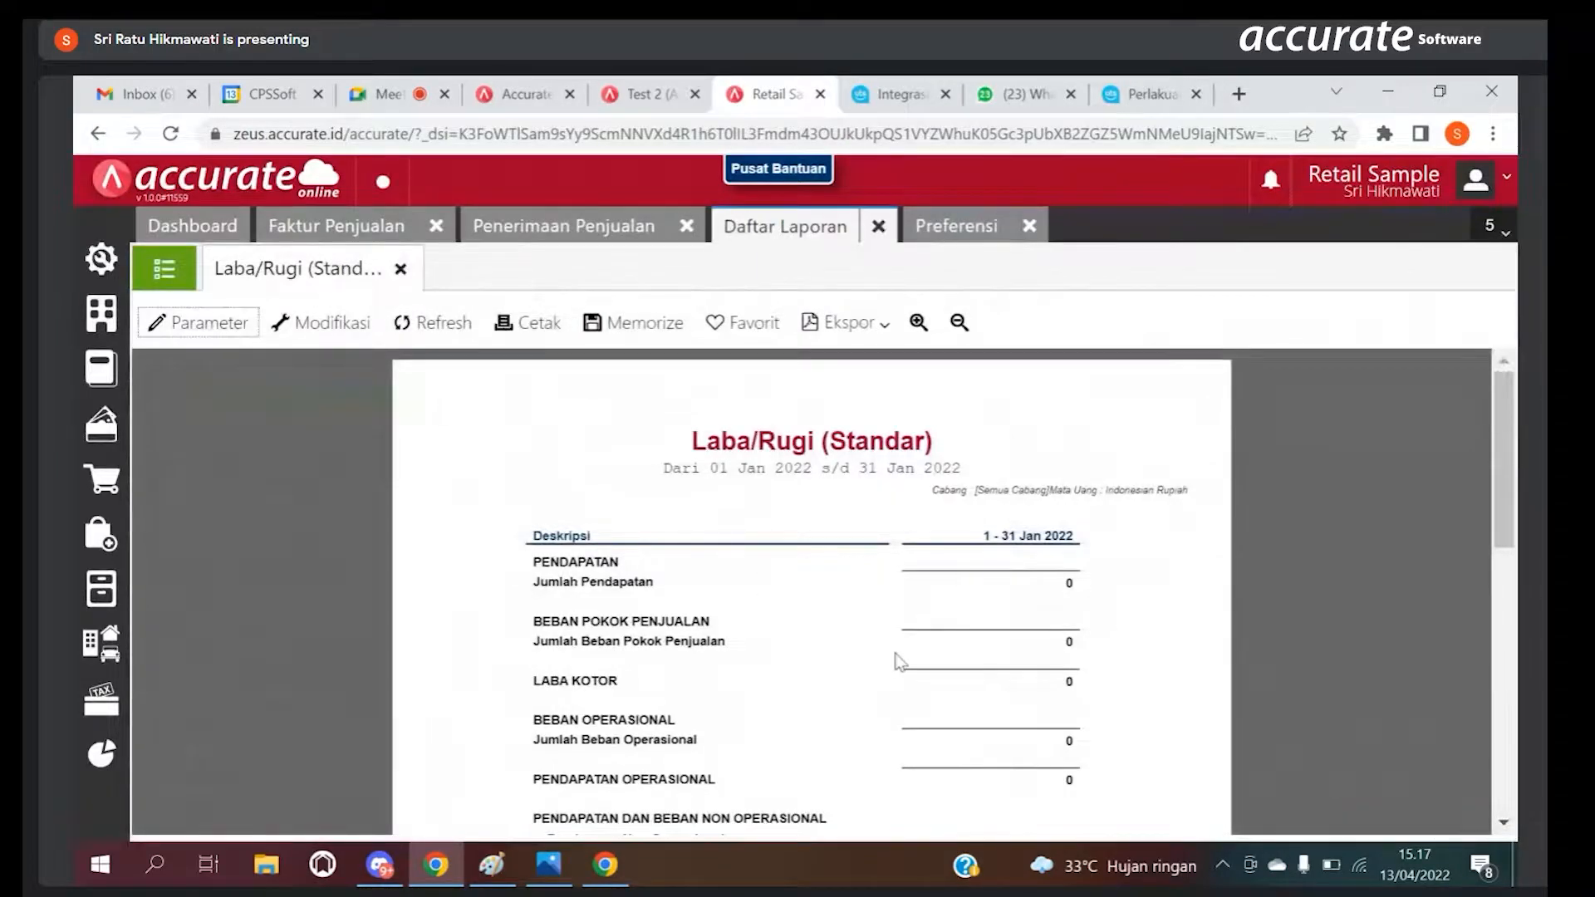
mouse_move(1505, 446)
left_mouse_down()
mouse_move(1508, 487)
mouse_move(1510, 446)
left_mouse_up()
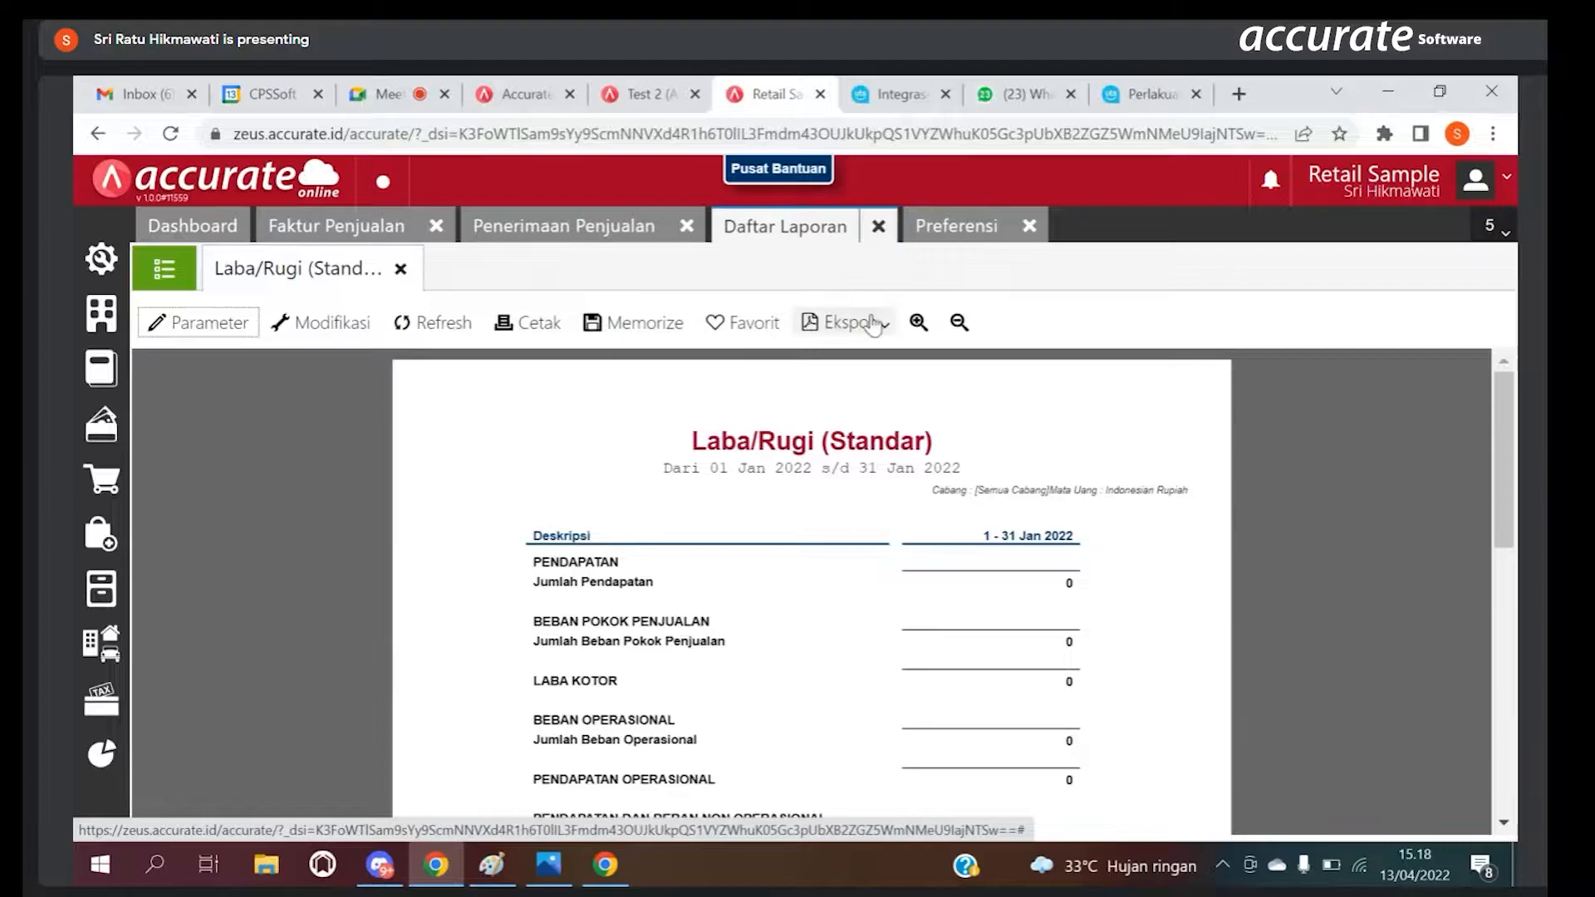
left_click(287, 325)
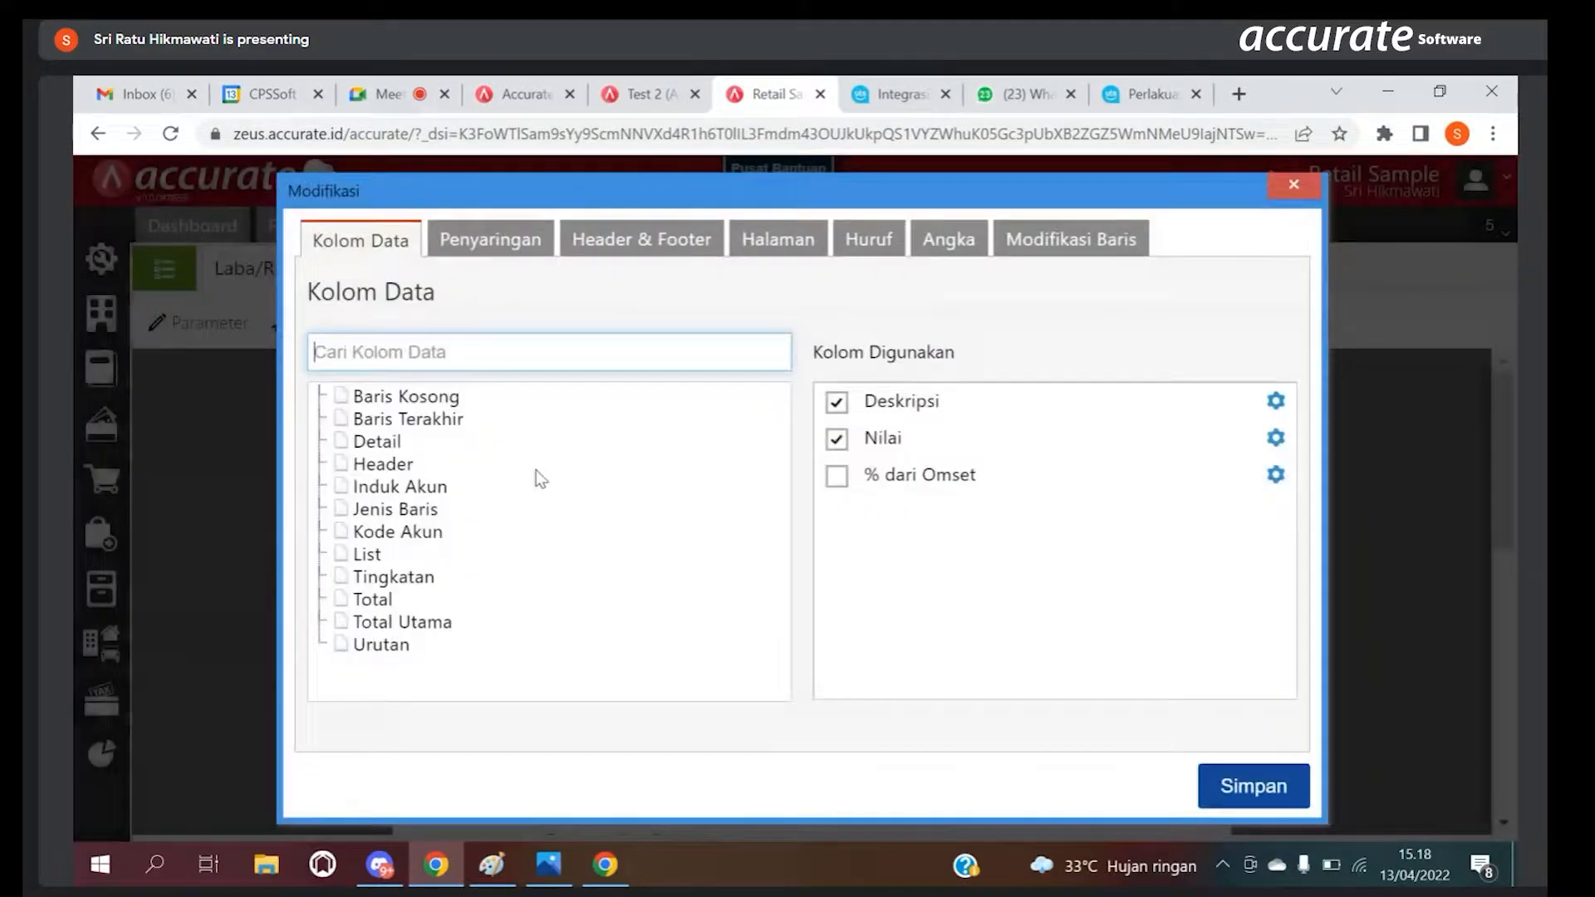
left_click(1293, 183)
Step: Set the report's start date to 01/01/2000 and display the Retail Sample profit and loss report
left_click(181, 320)
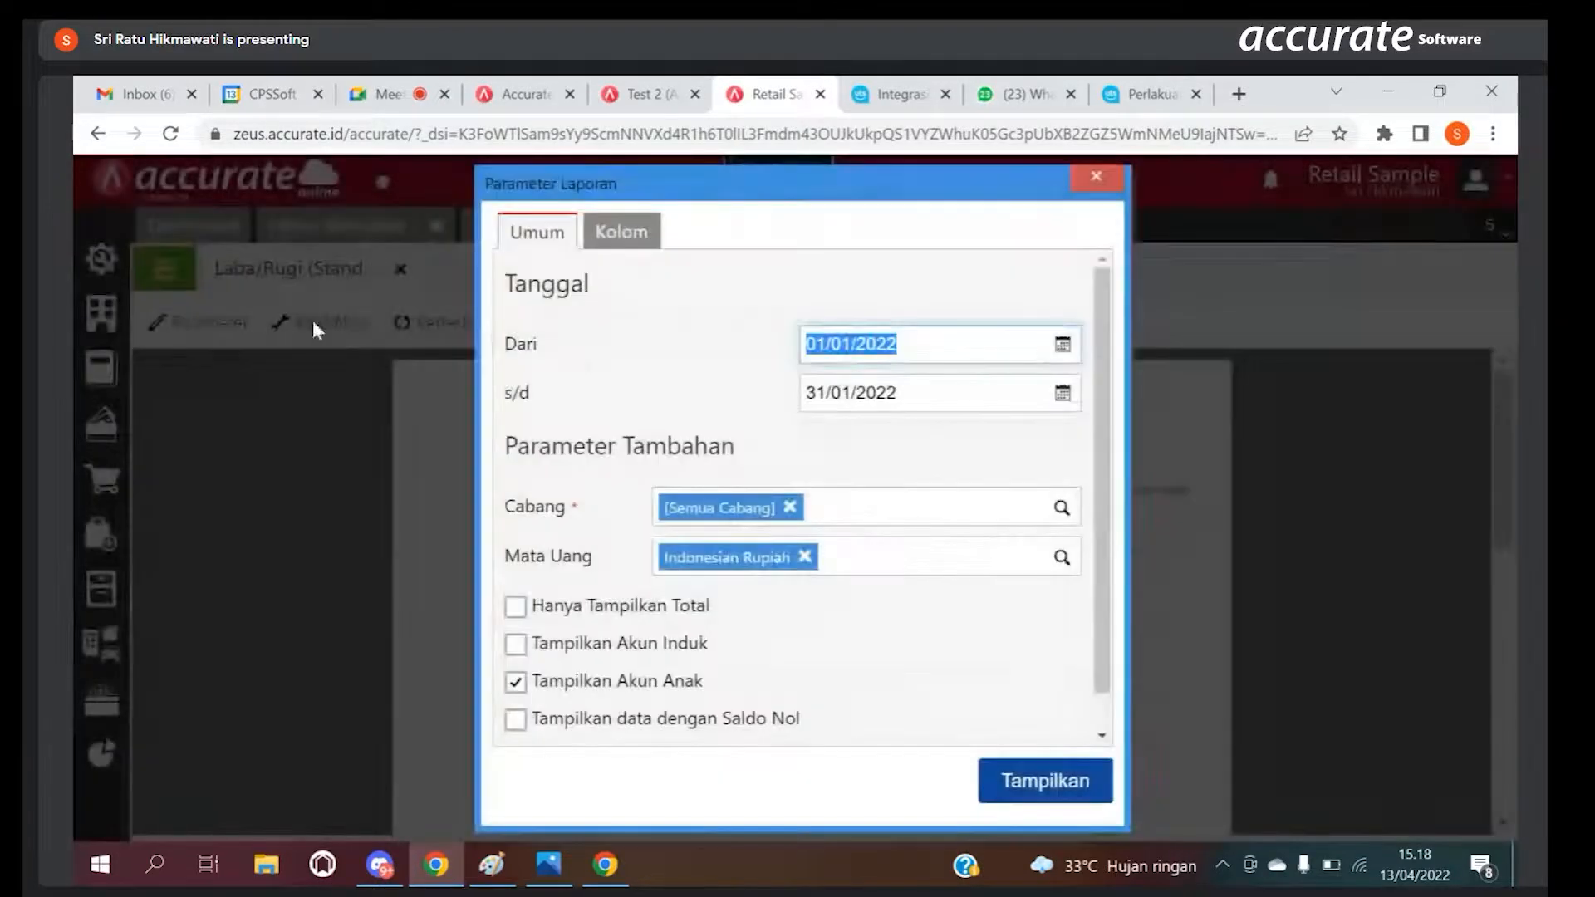
left_click(909, 351)
key("BackSpace")
key("BackSpace")
type("00")
left_click(1008, 781)
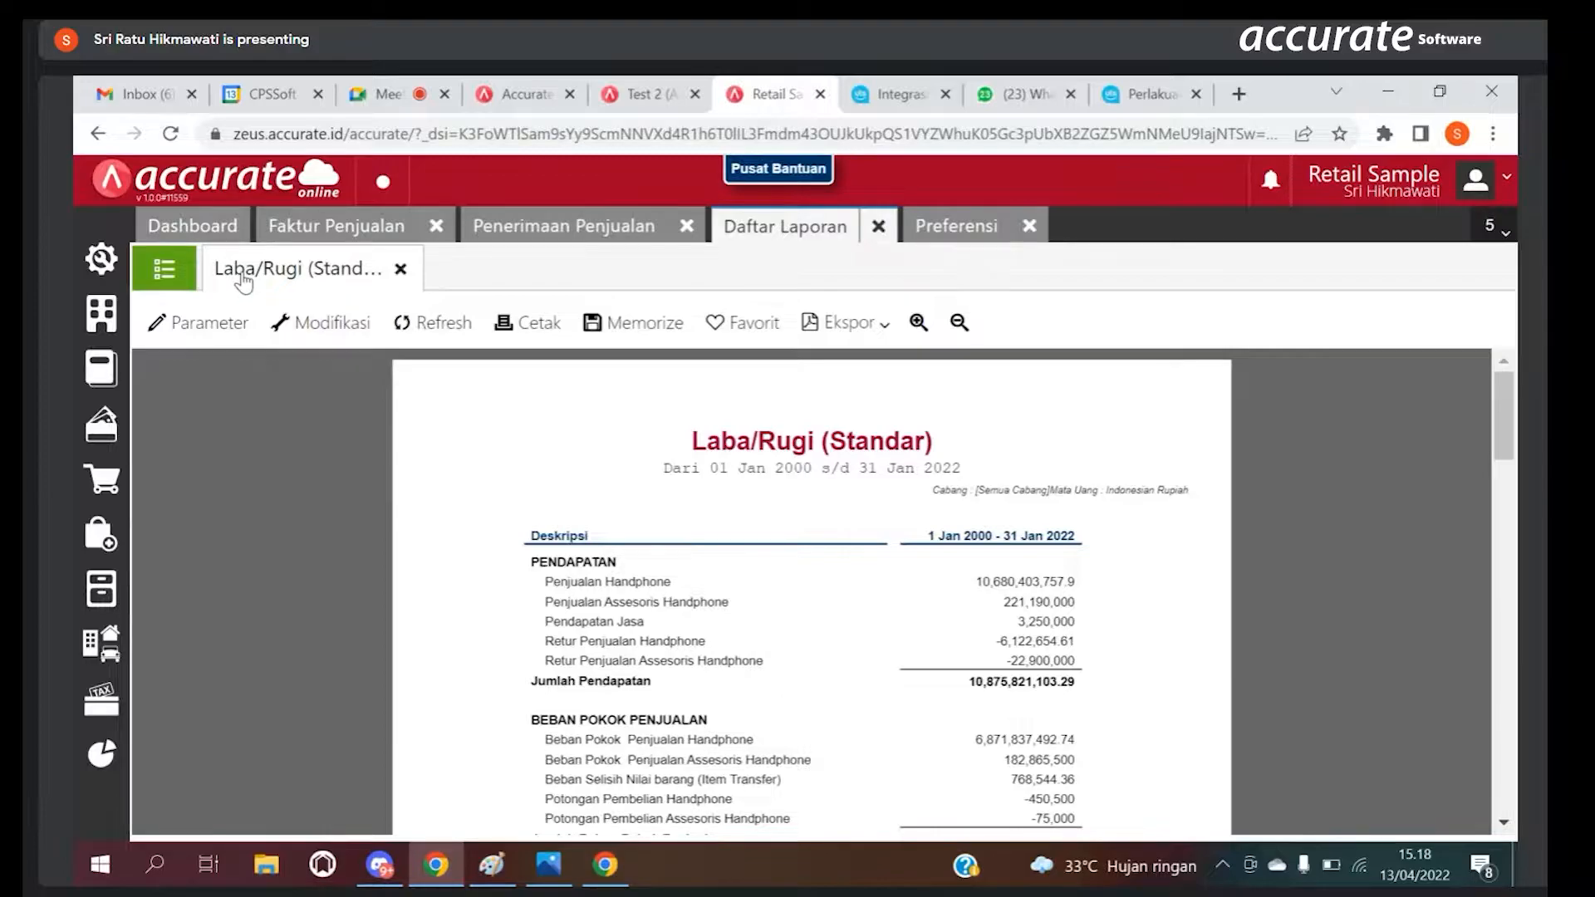
Step: Try the Tampilkan Akun Induk and Hanya Tampilkan Total options for a fresh Laba/Rugi (Standar) report and close its parameters without displaying it
left_click(190, 264)
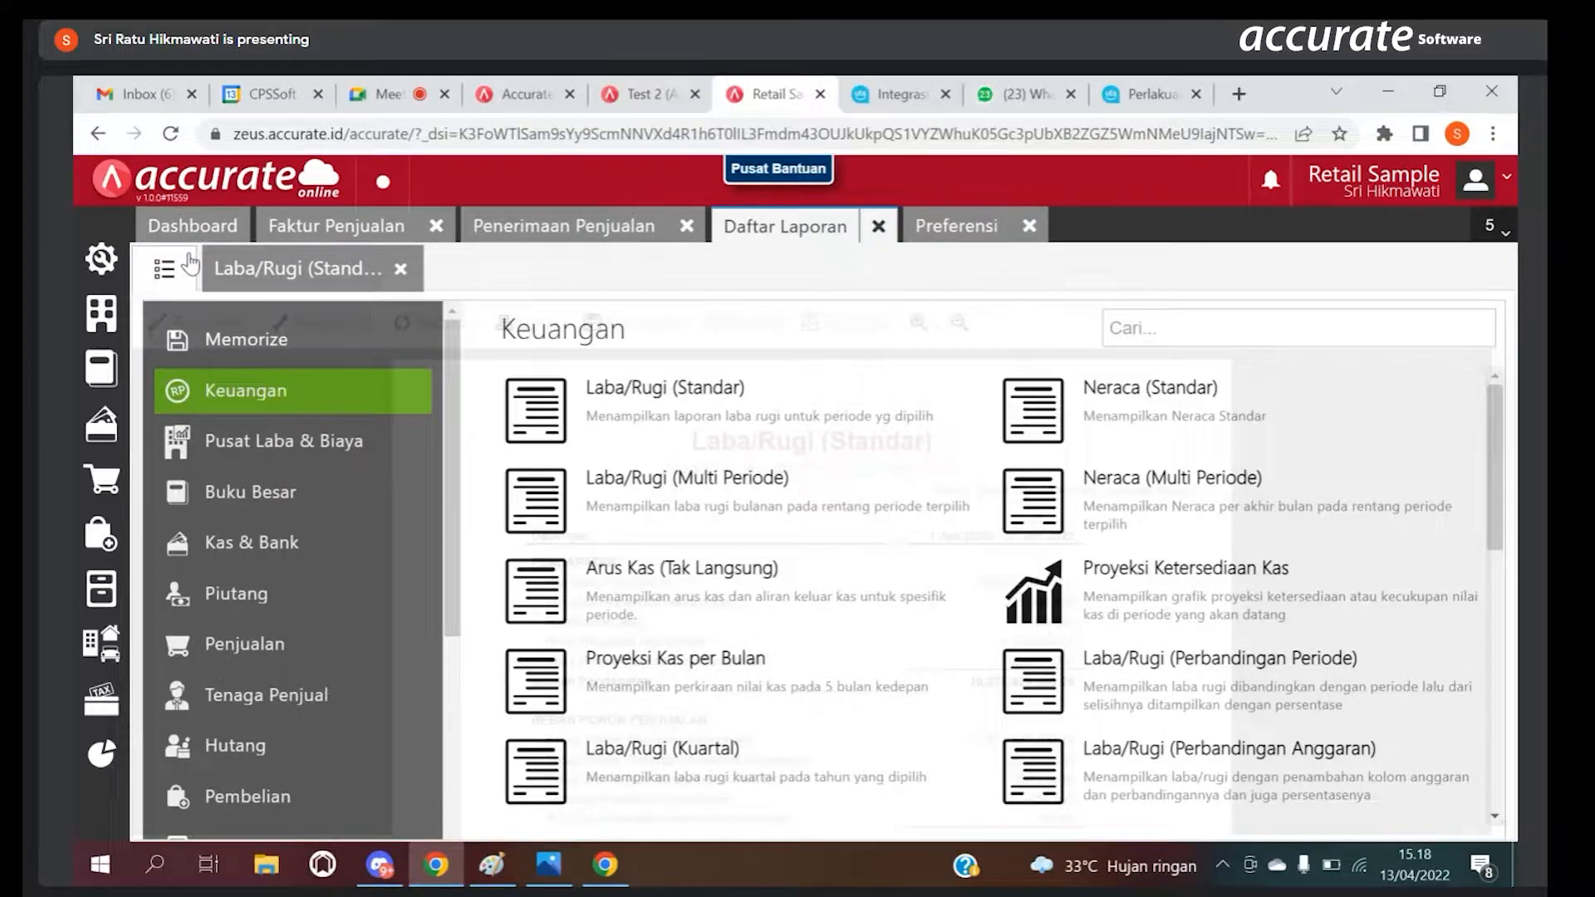
left_click(618, 418)
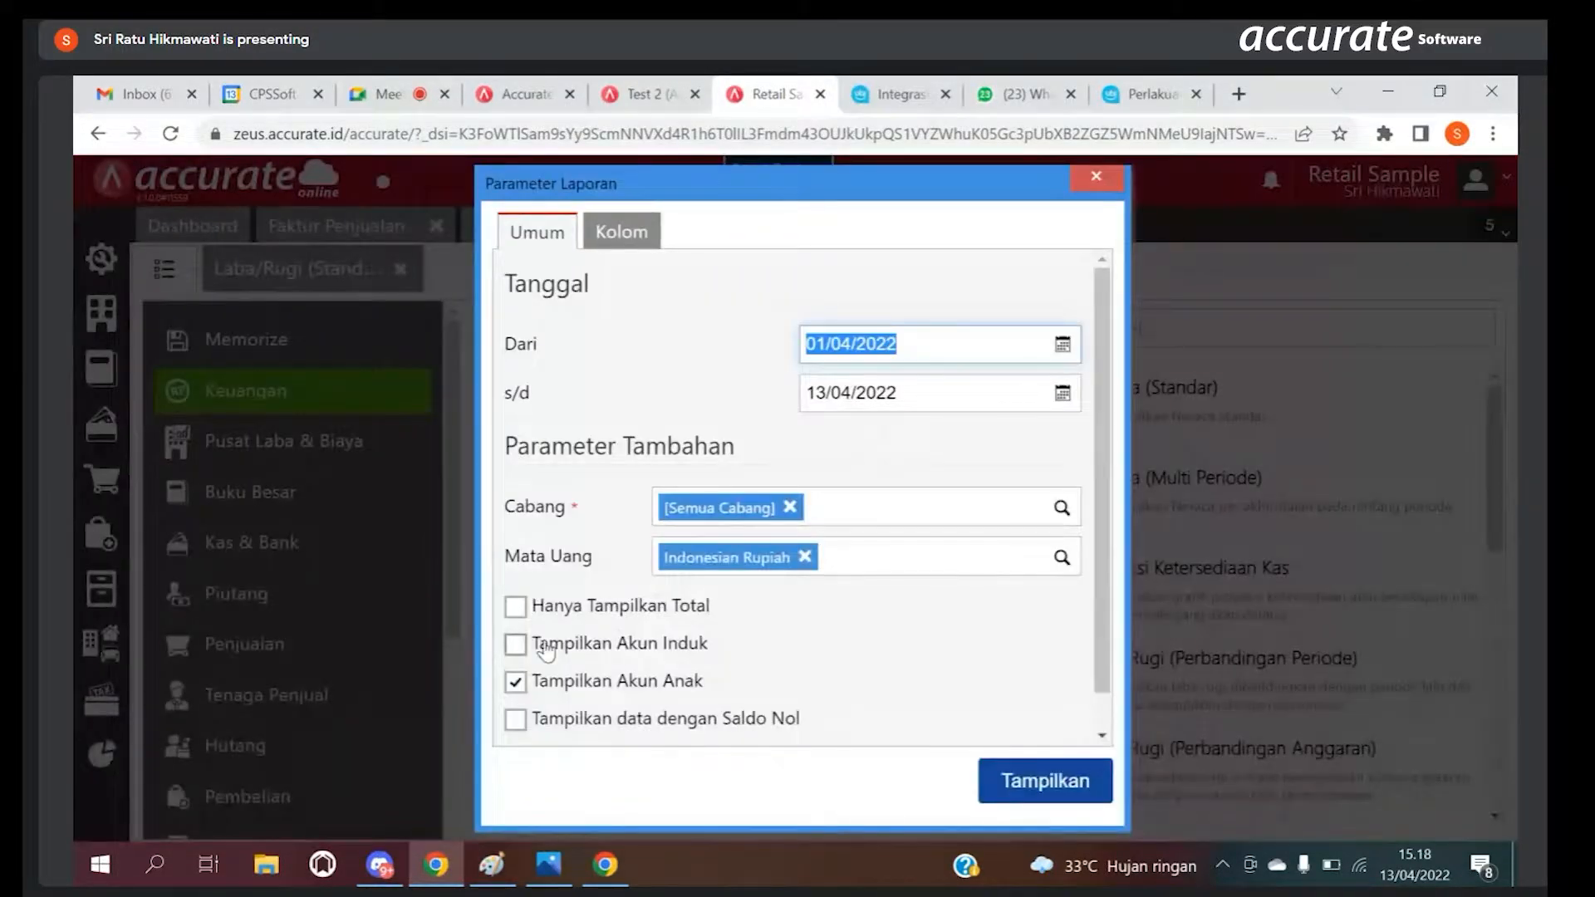
left_click(517, 646)
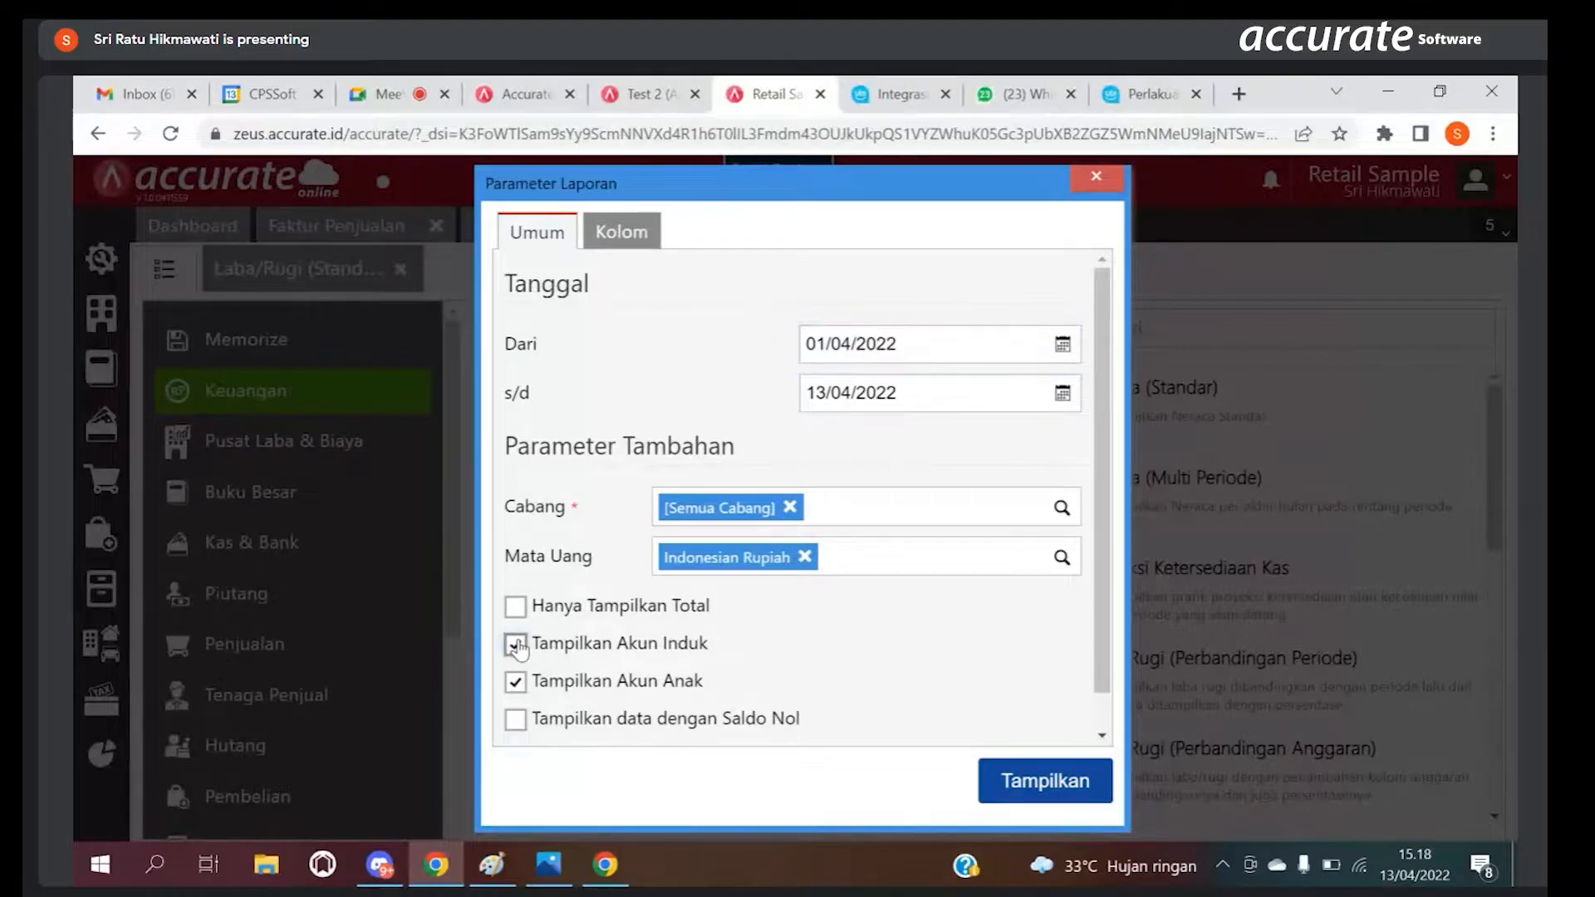
left_click(515, 609)
left_click(515, 610)
left_click(517, 645)
left_click(1097, 181)
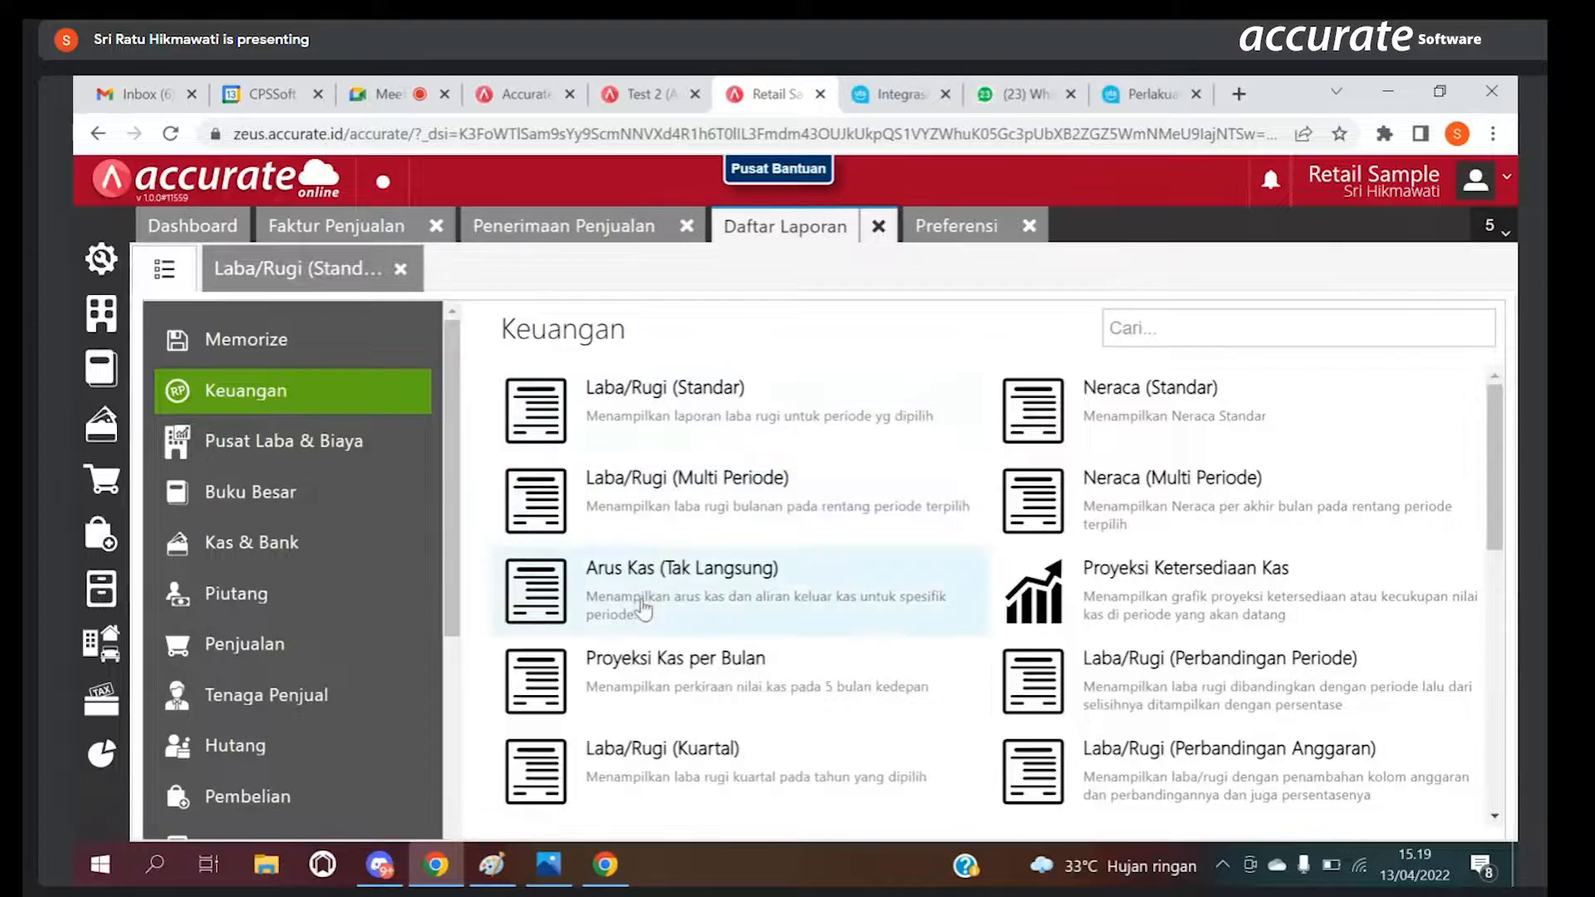
Step: Bring up the Google Meet screen-sharing bar and stop presenting the screen
mouse_move(600, 872)
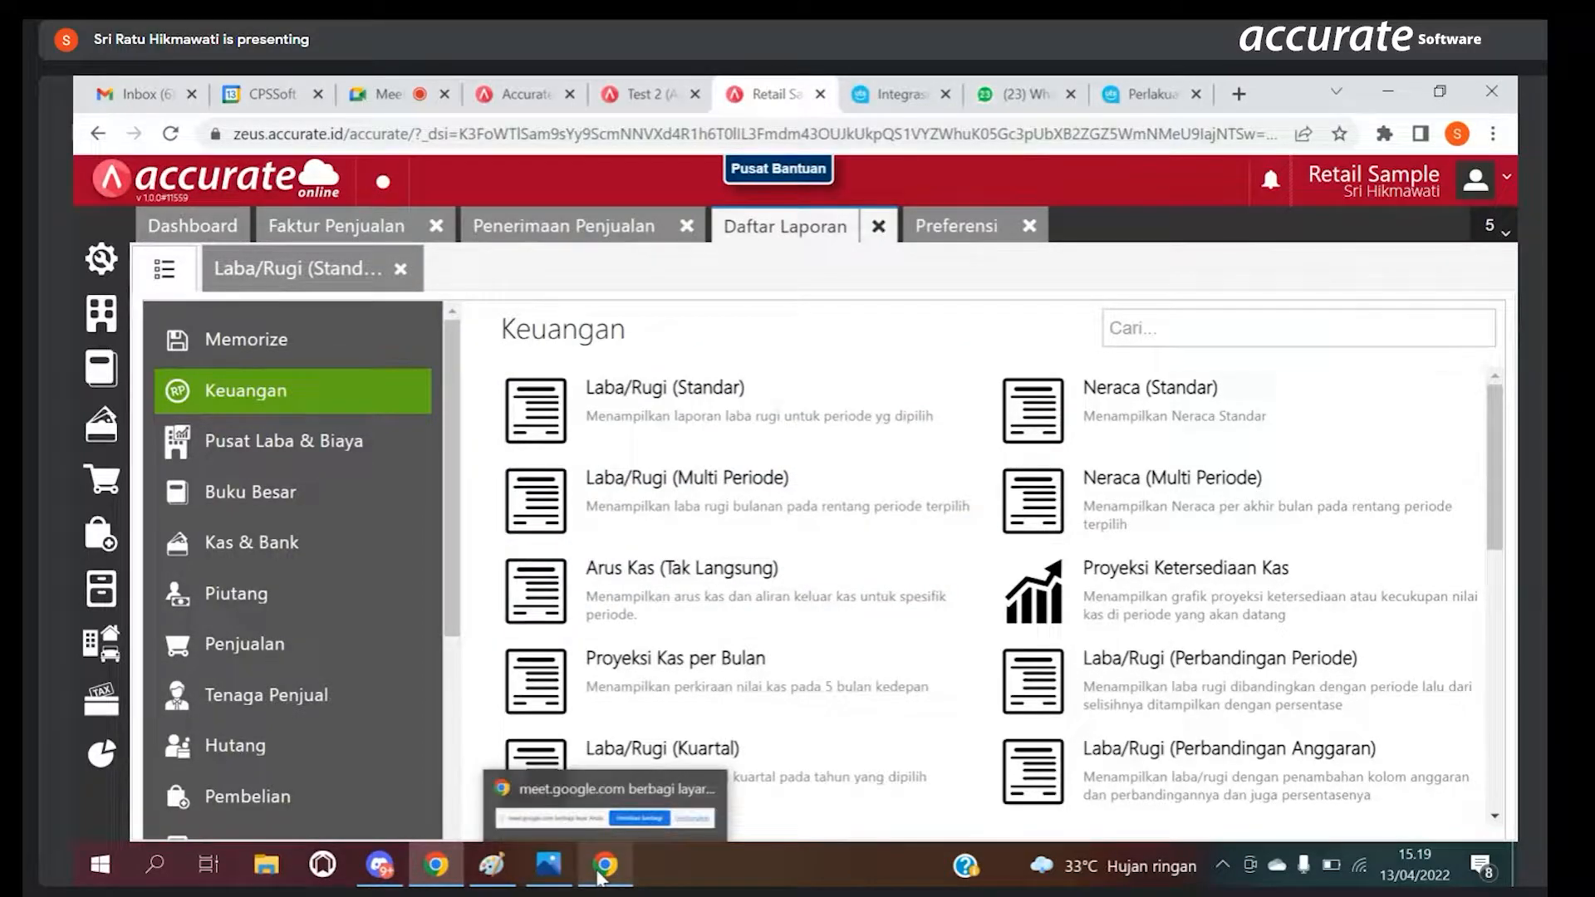
left_click(577, 829)
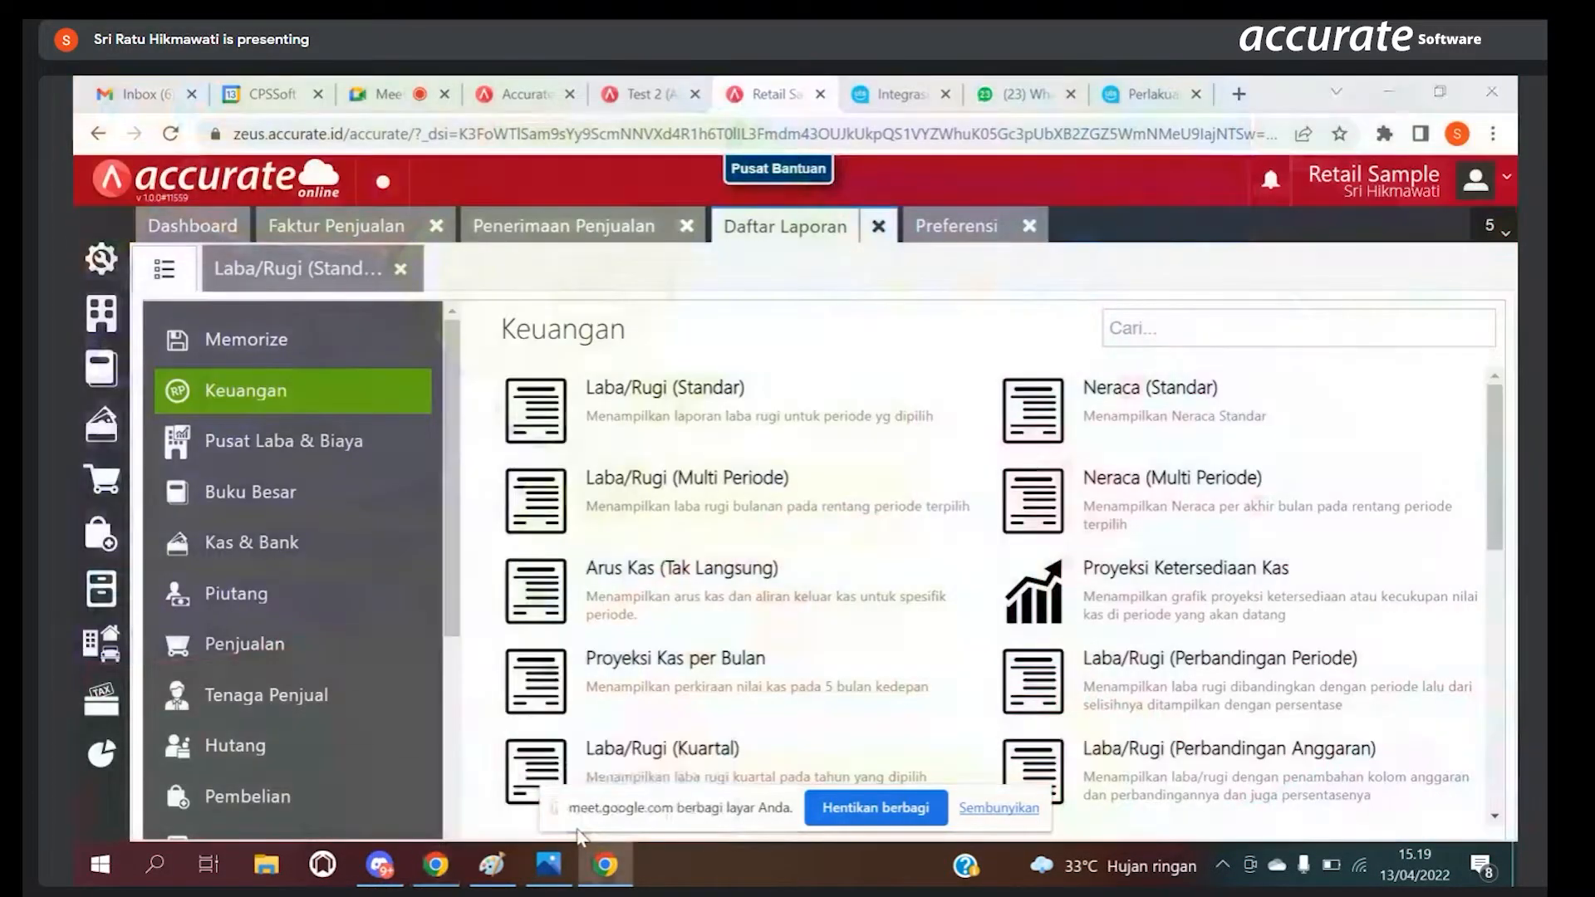
left_click(892, 808)
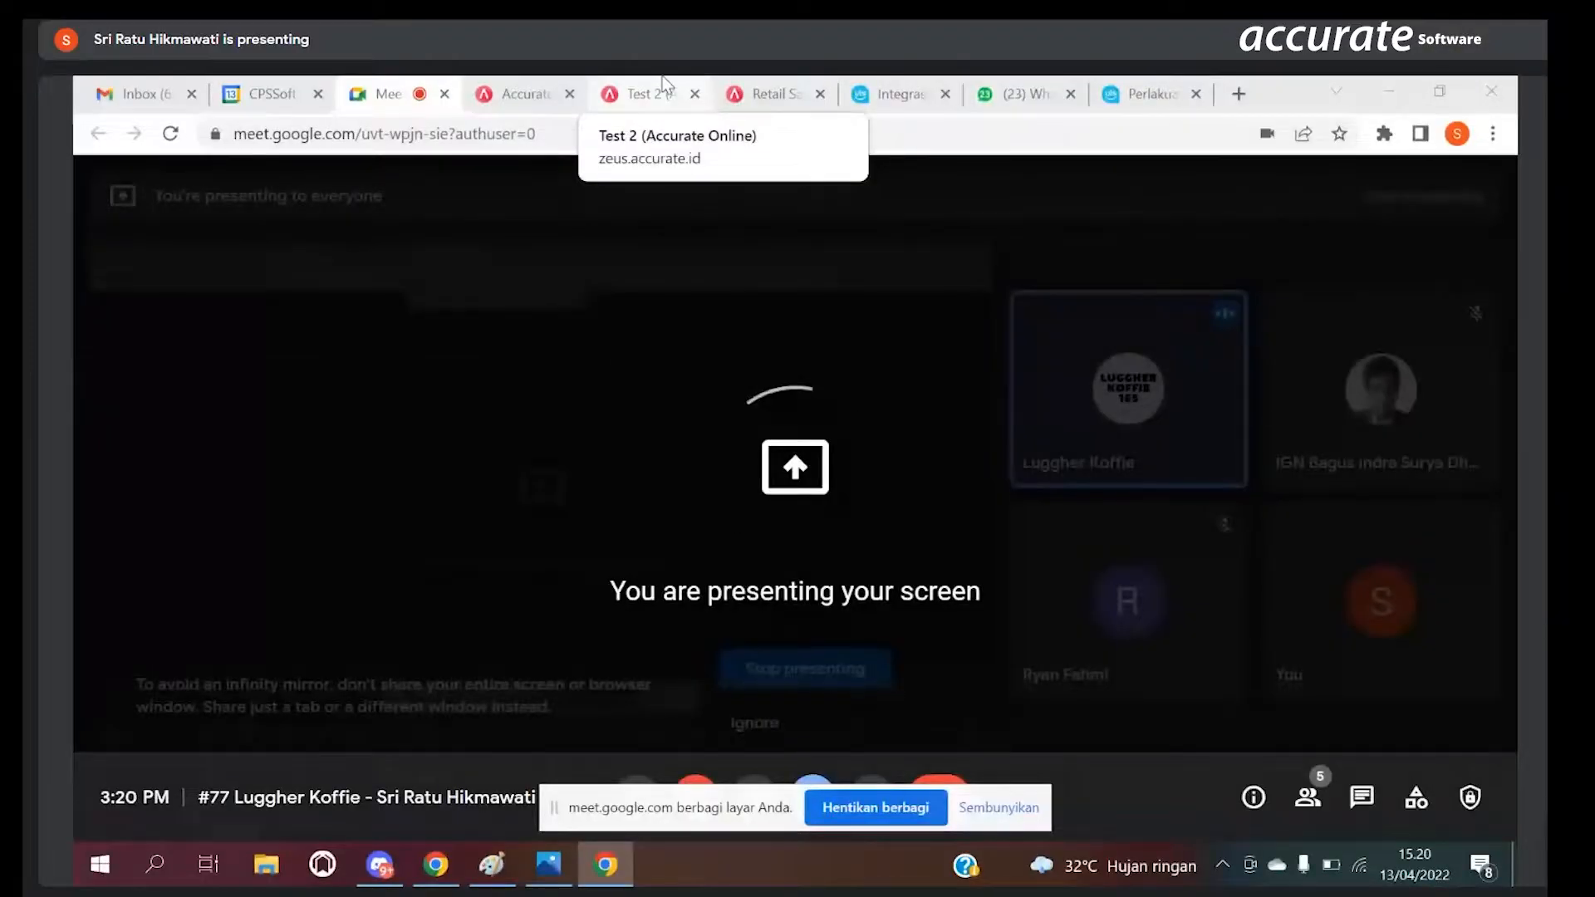
Step: Switch to the Test 2 database and close its Preferensi, Pengumuman and Berita pages
left_click(677, 93)
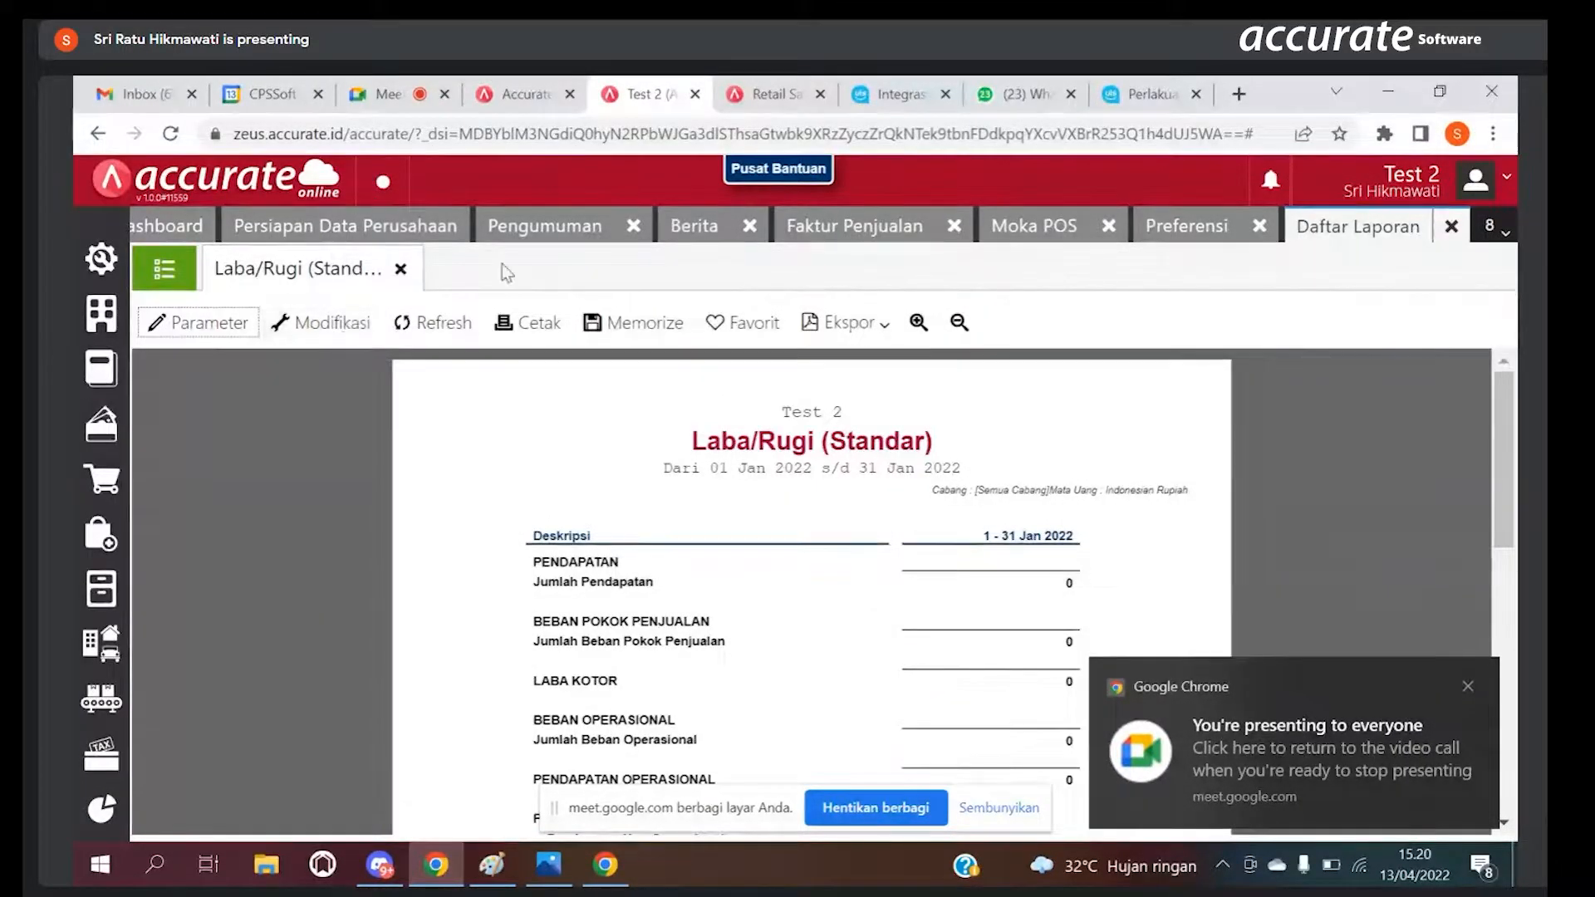
left_click(1205, 232)
left_click(1260, 228)
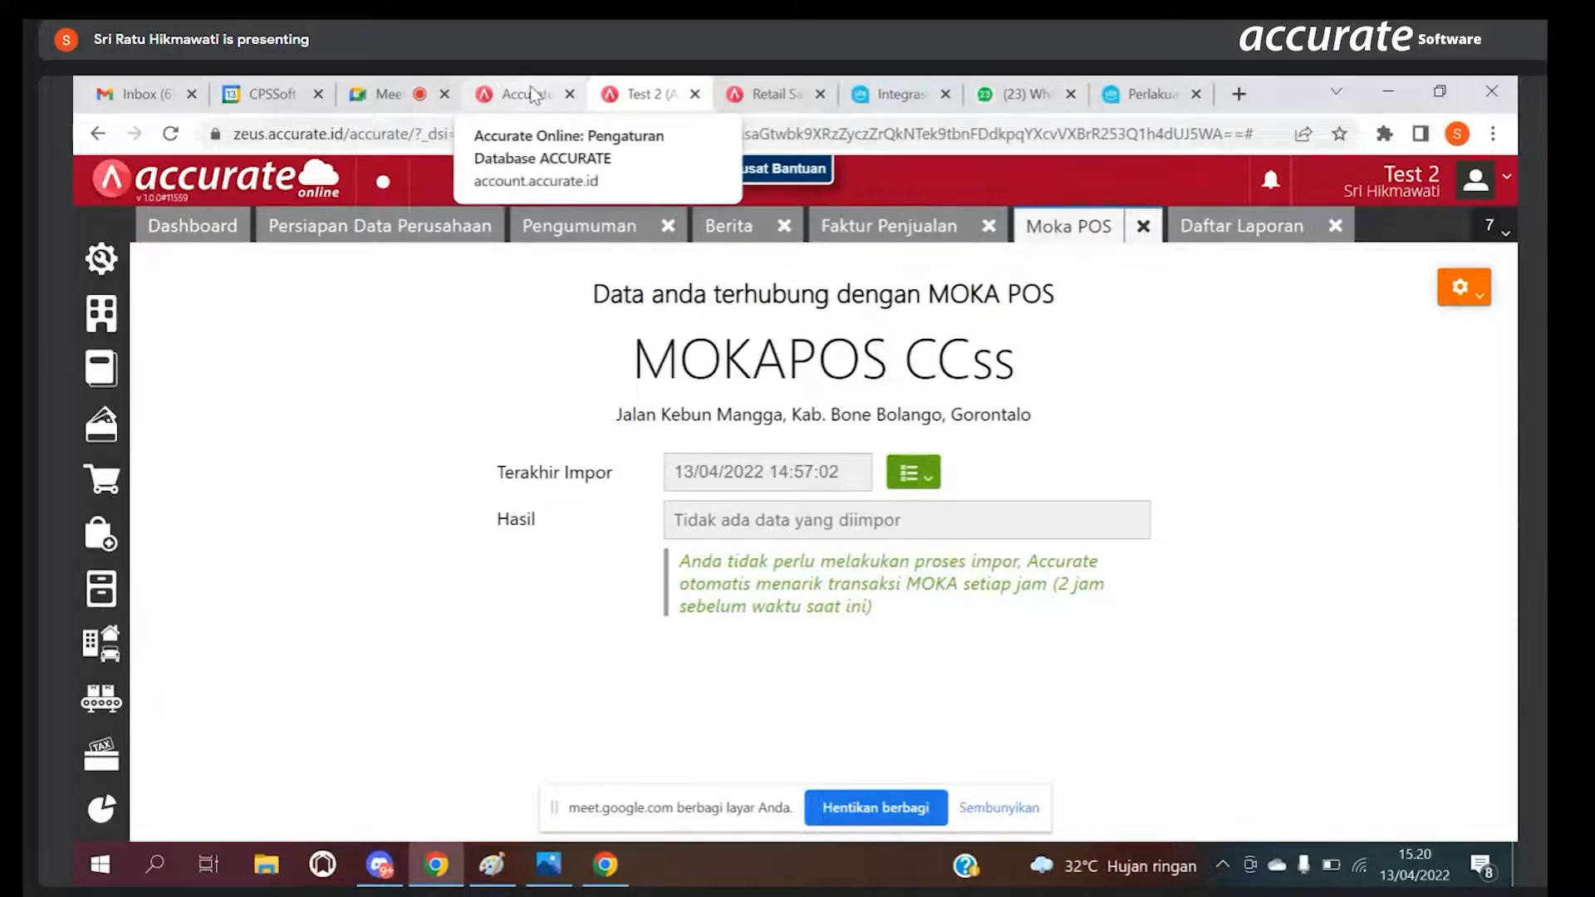
left_click(596, 235)
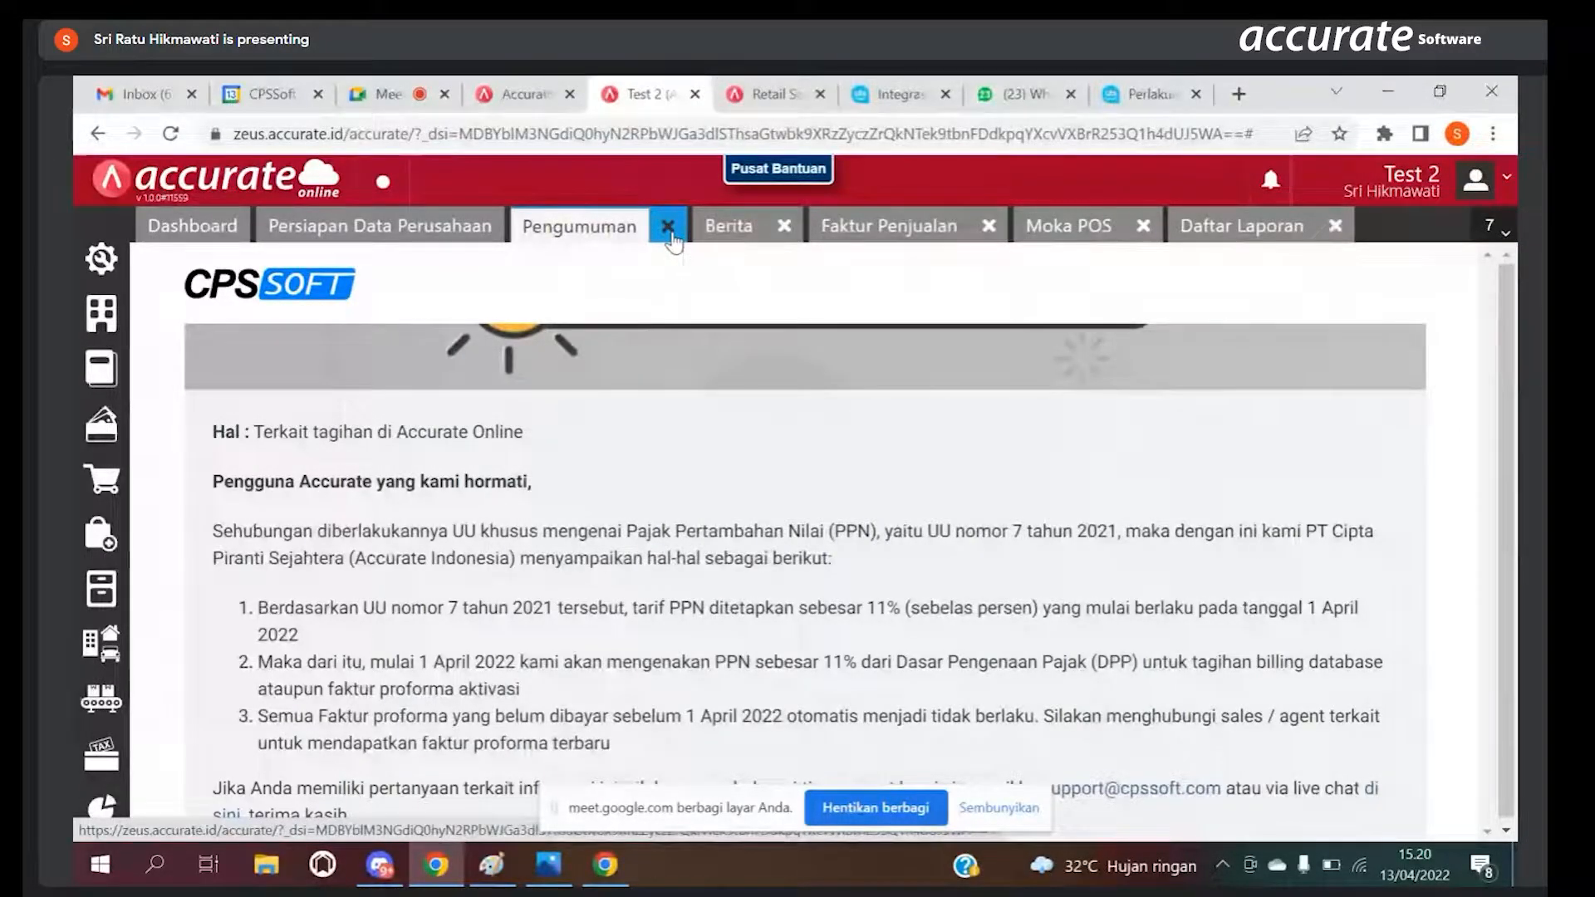
left_click(668, 227)
left_click(601, 226)
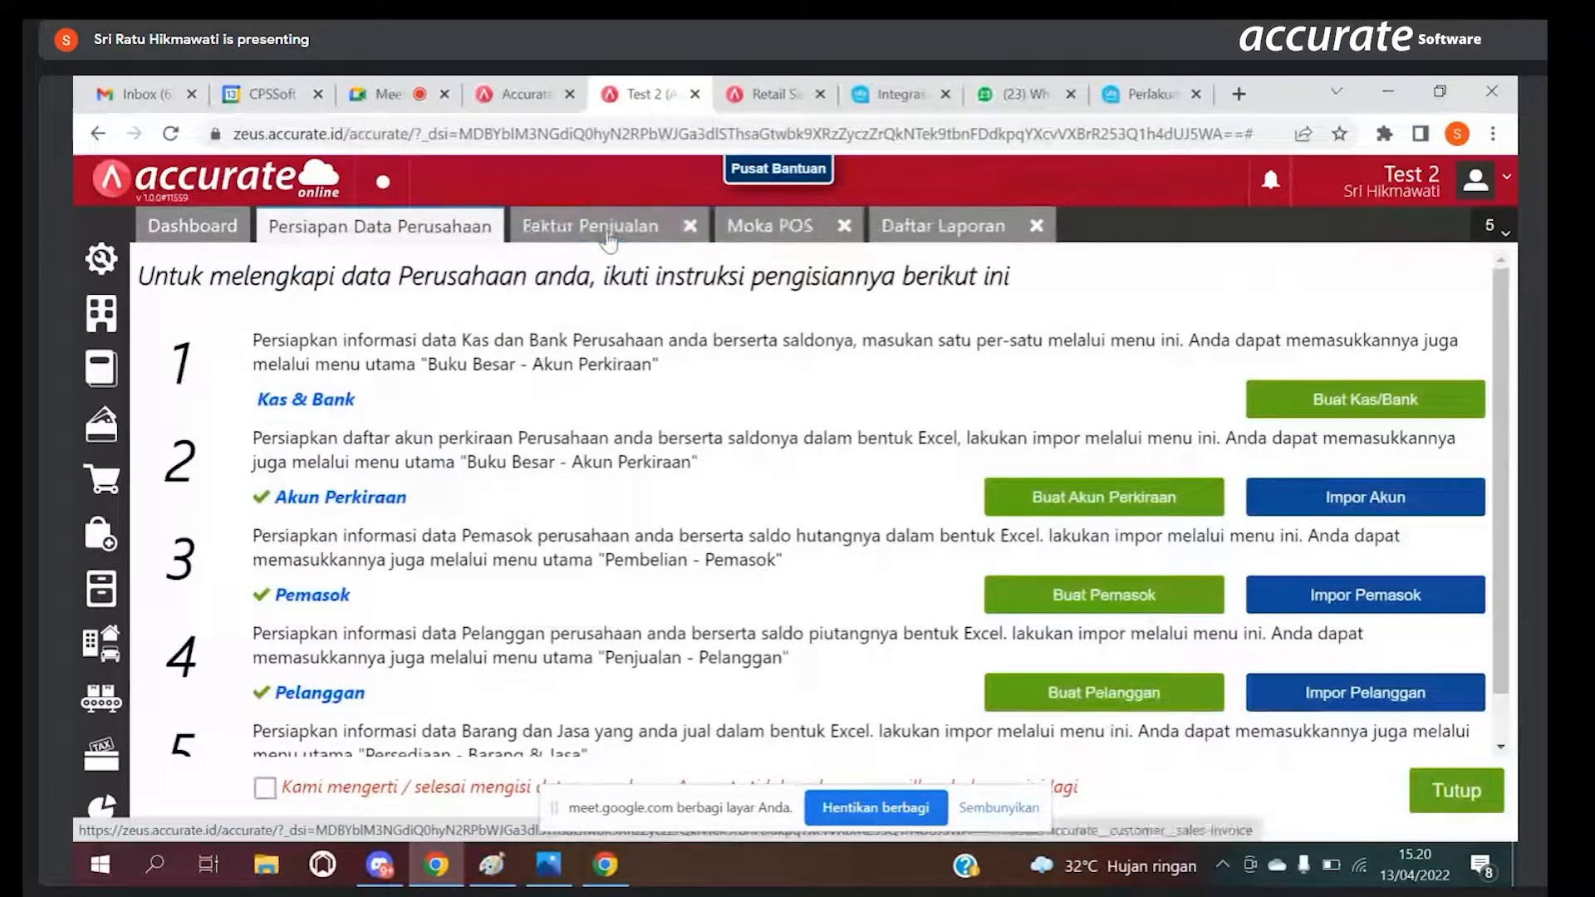
Step: View the Faktur Penjualan list in Test 2, close it and return to the Laba/Rugi (Standar) report
left_click(602, 225)
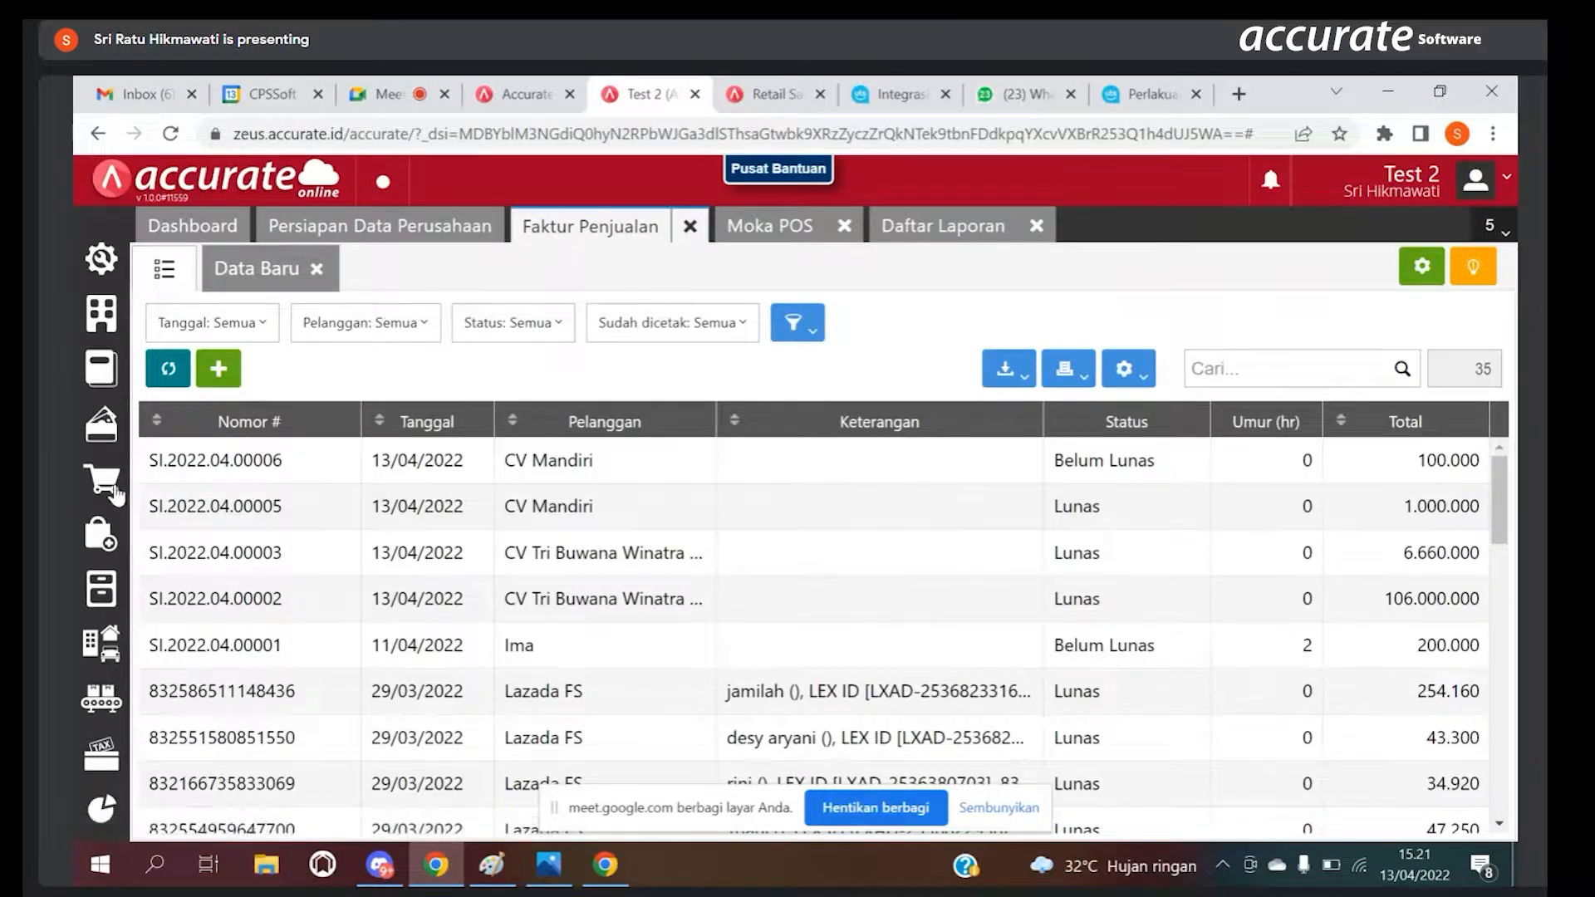
mouse_move(111, 490)
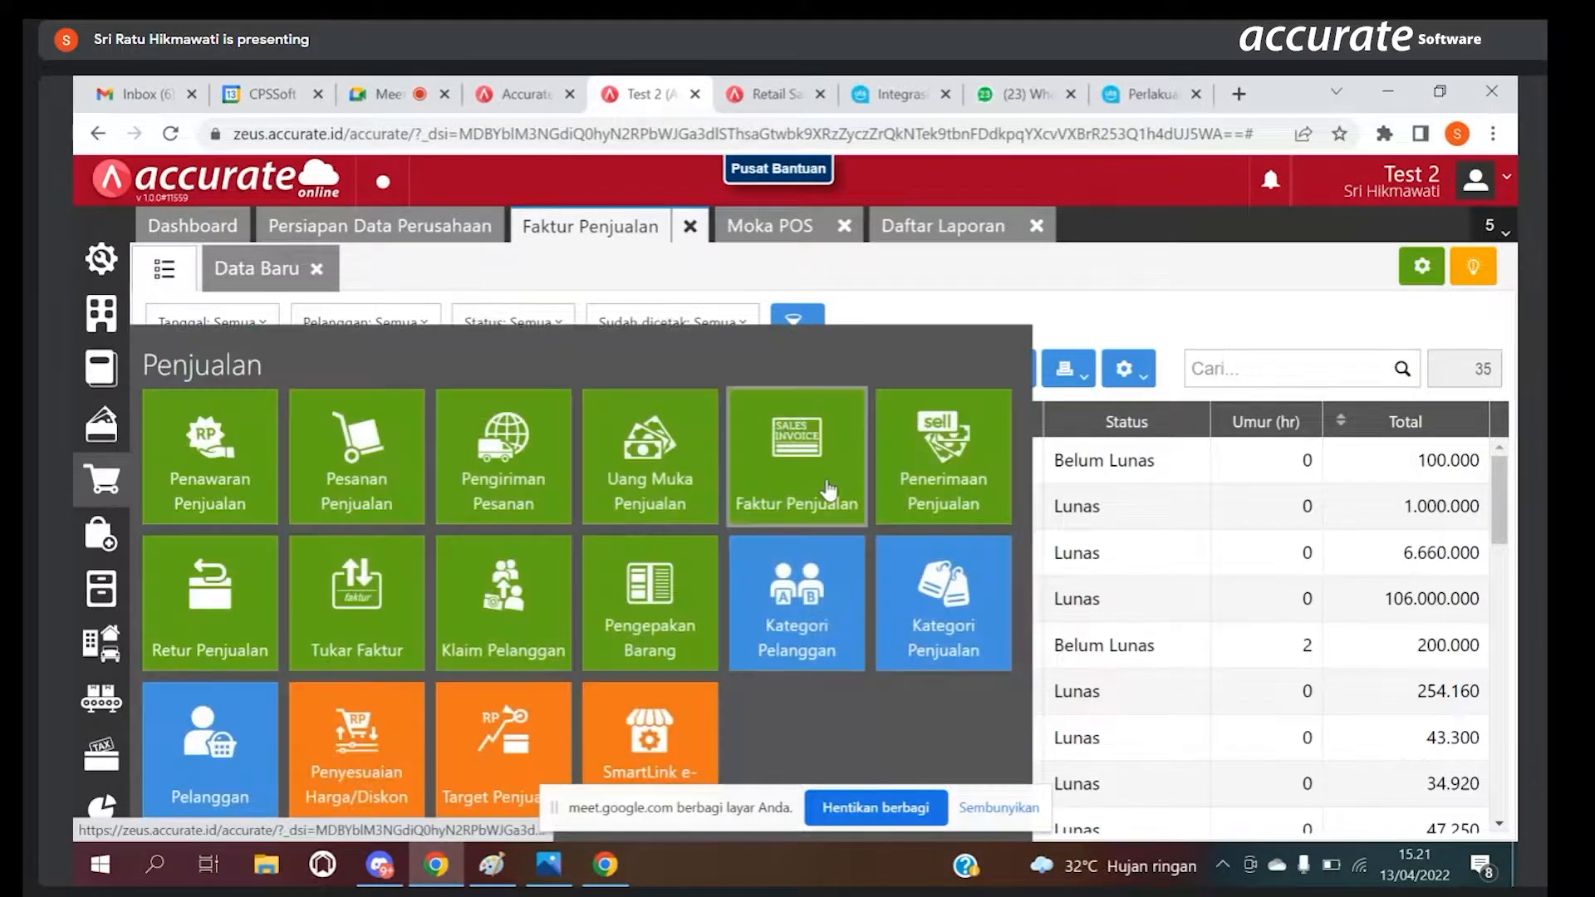
left_click(822, 482)
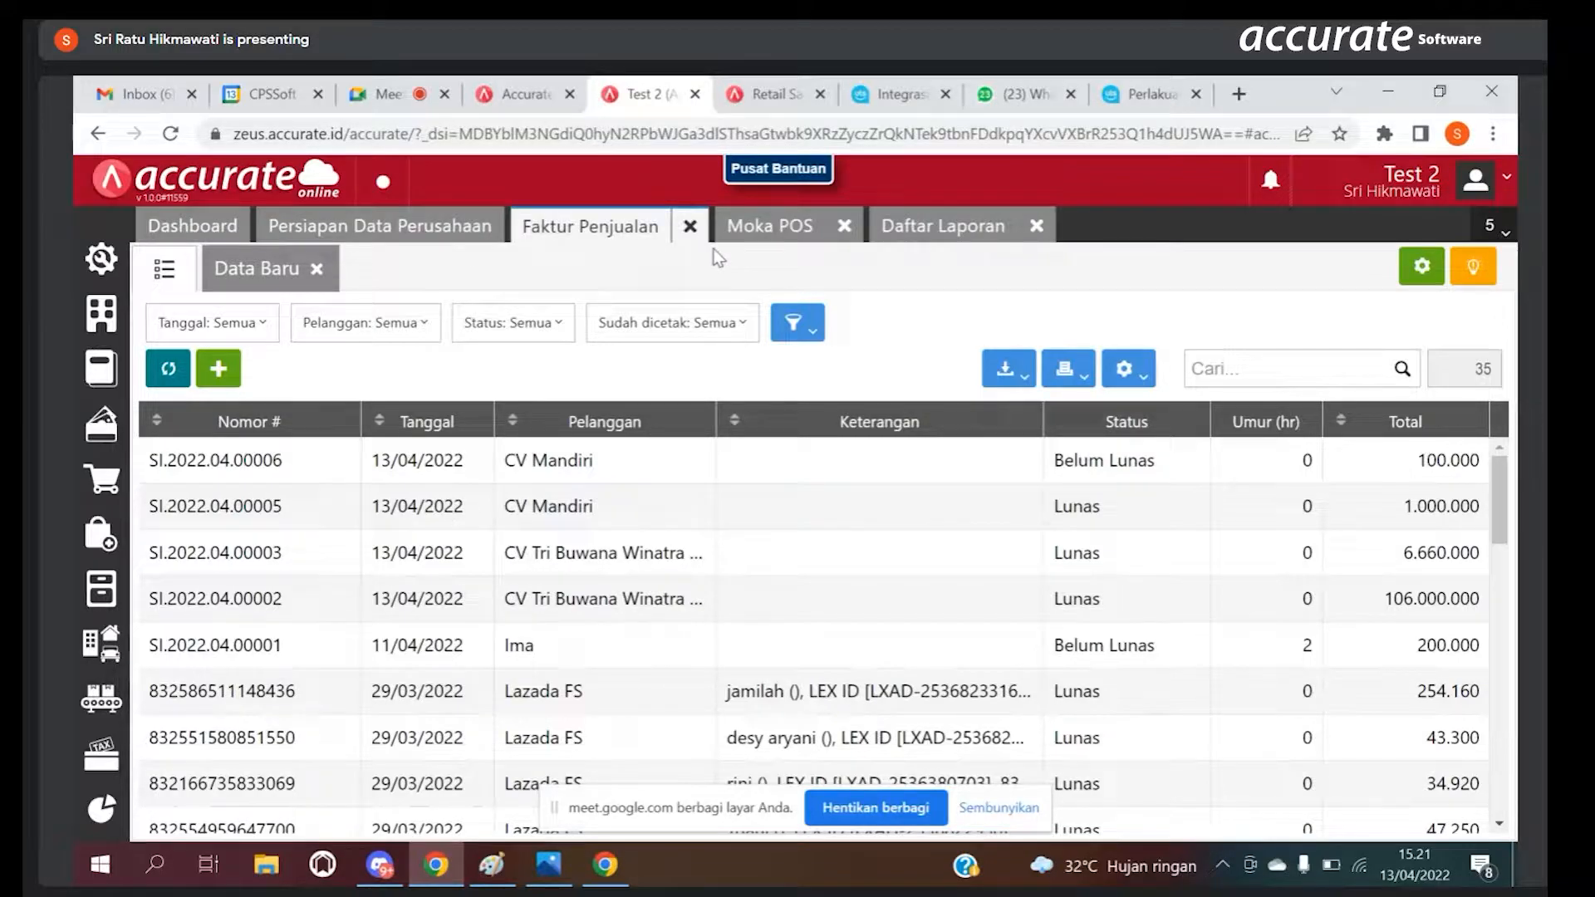
left_click(690, 226)
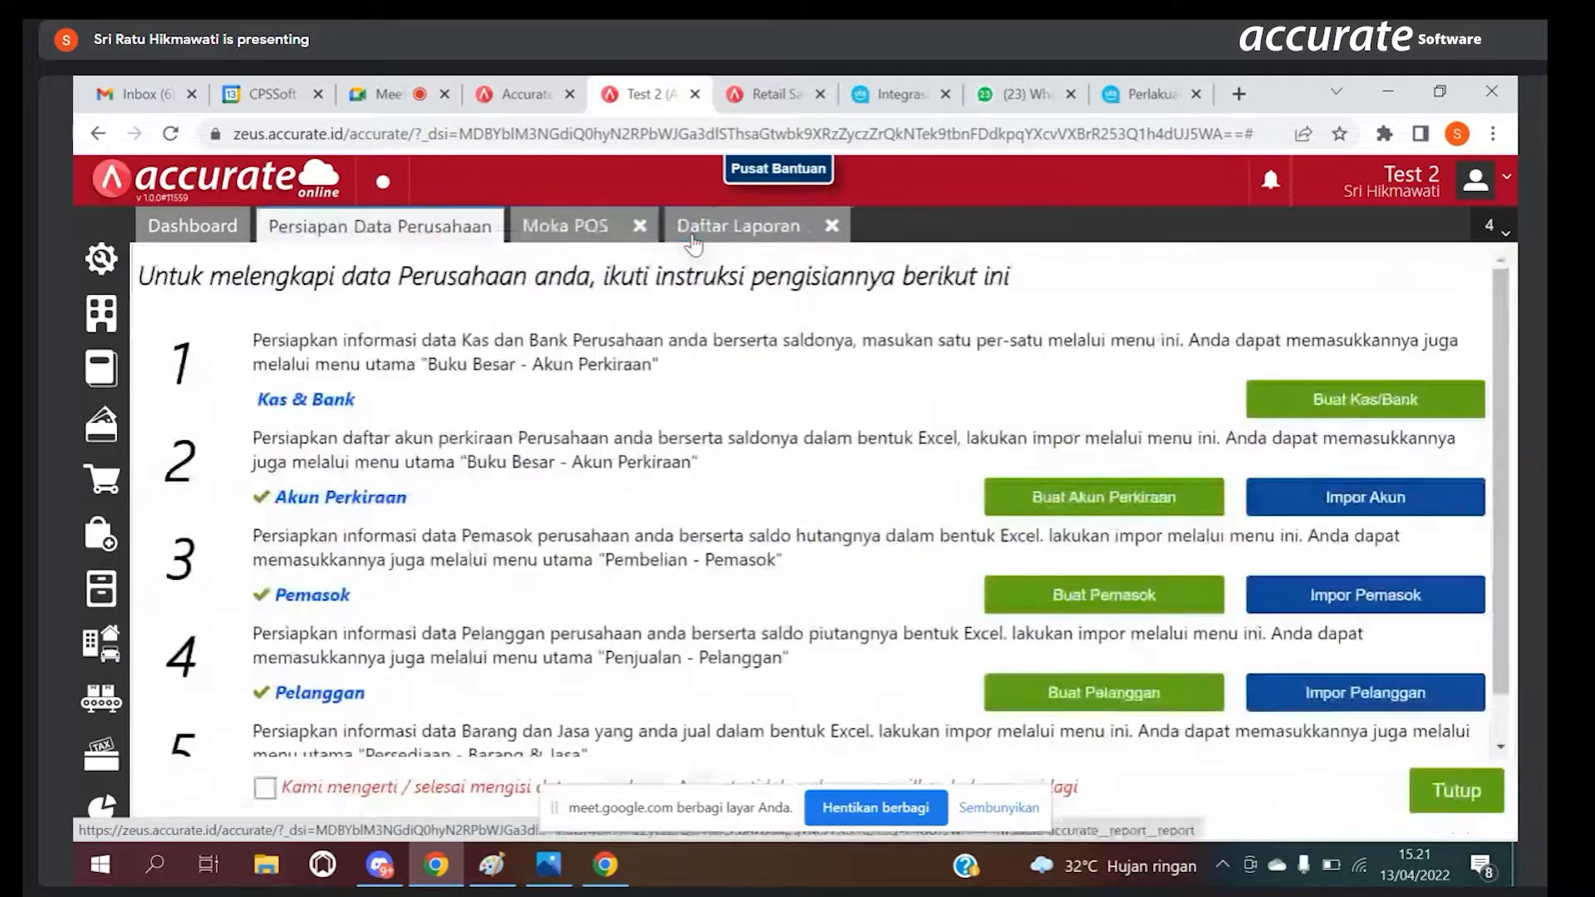
left_click(797, 234)
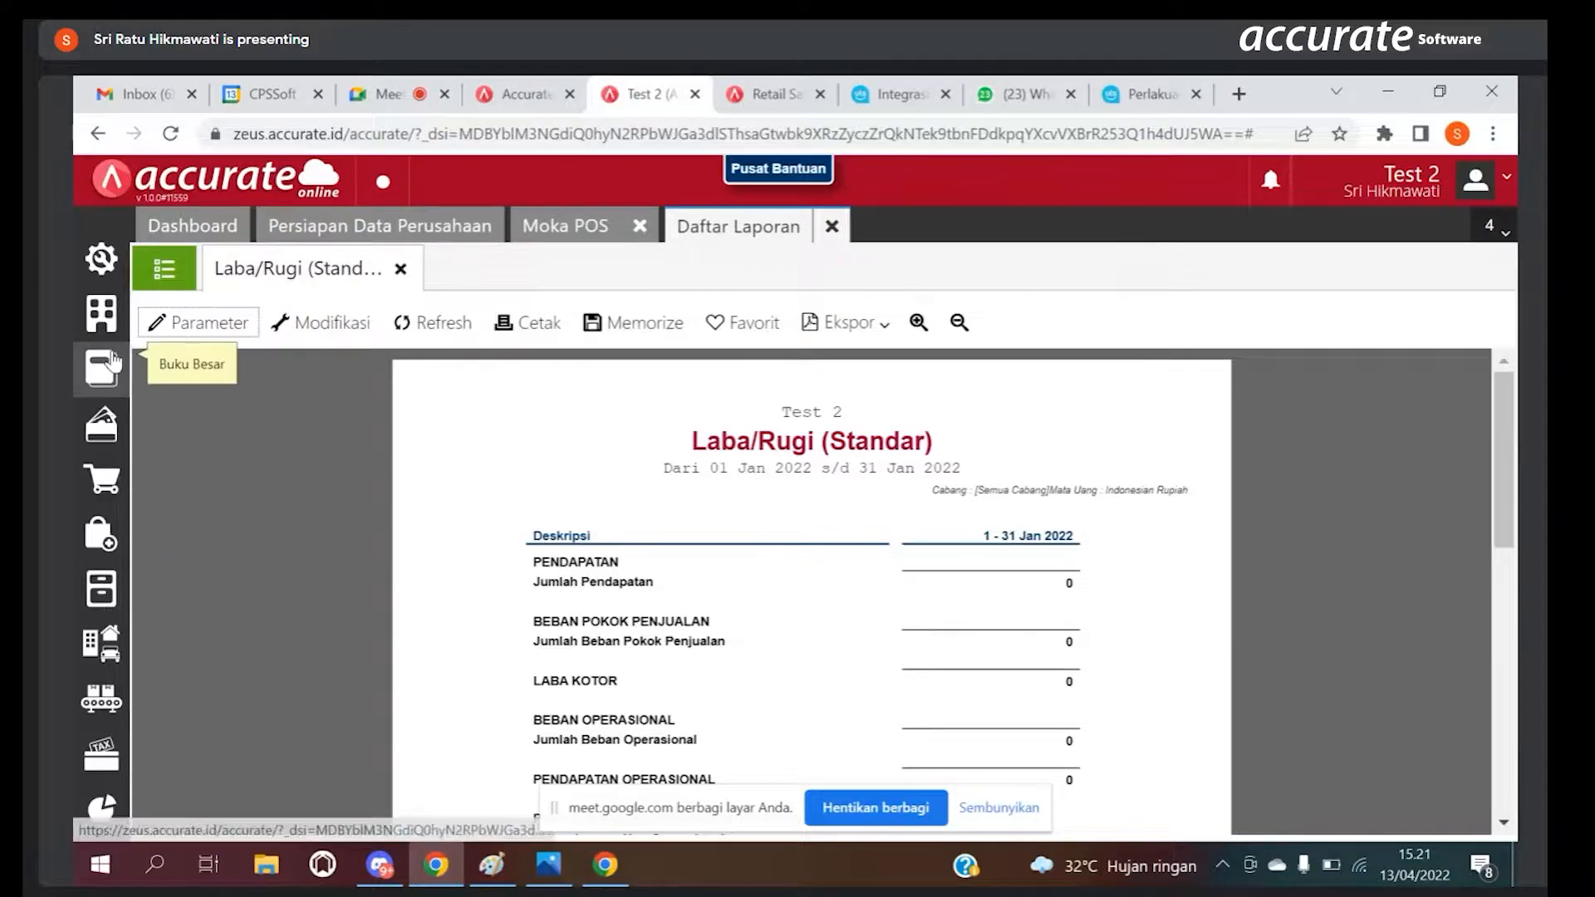
Step: Start a new Barang & Jasa record from step 5 of Persiapan Data Perusahaan
left_click(351, 228)
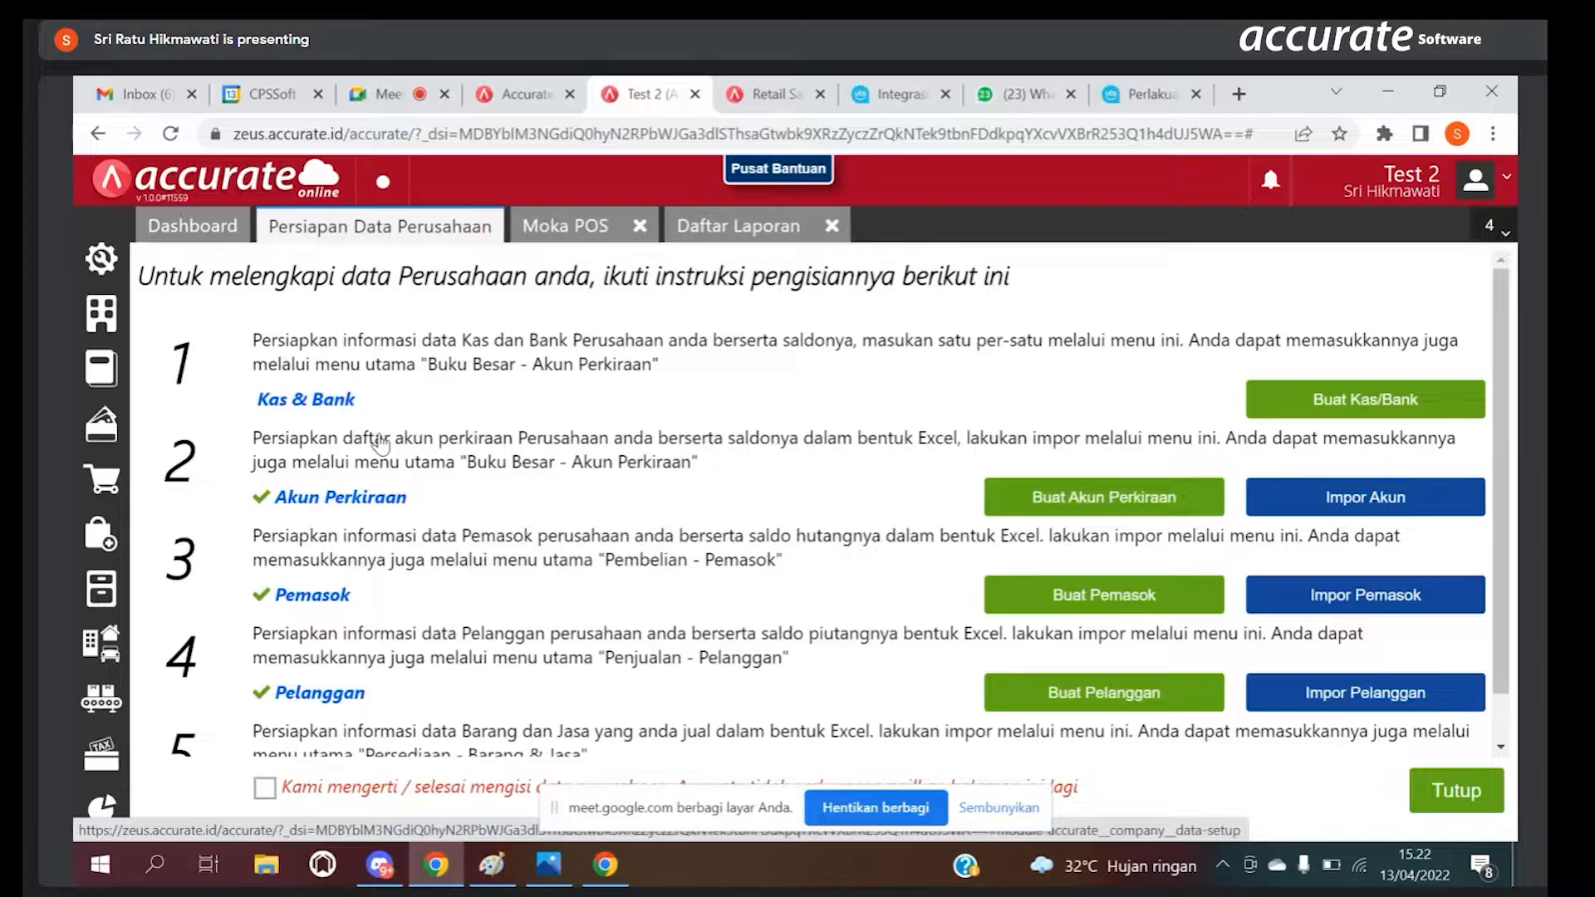
scroll(1499, 615, "down", 2)
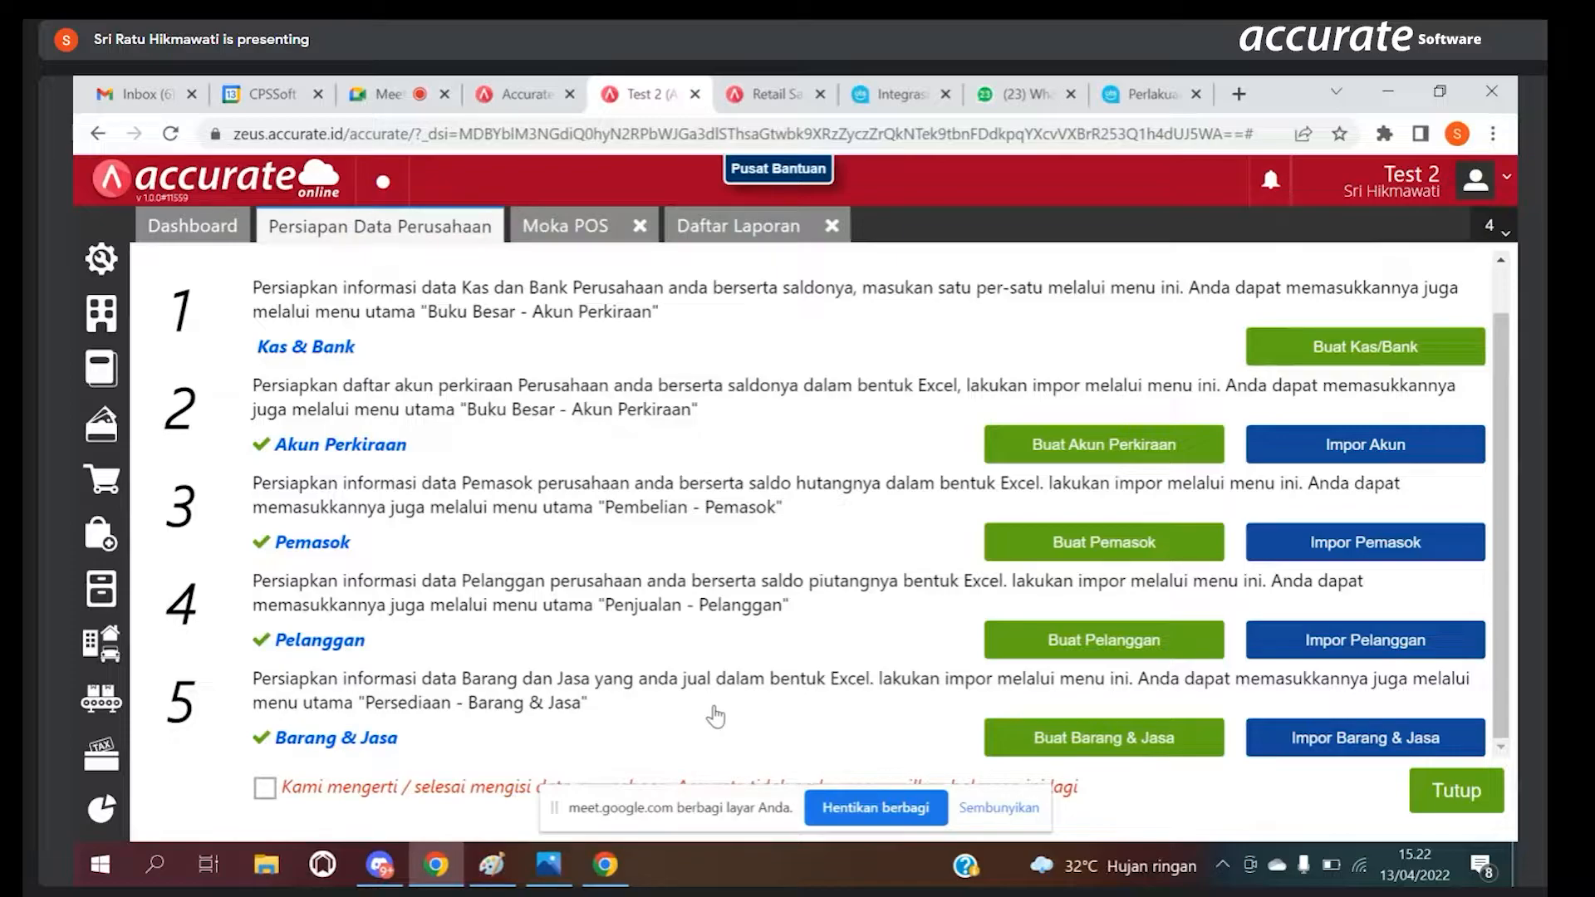
left_click(1042, 746)
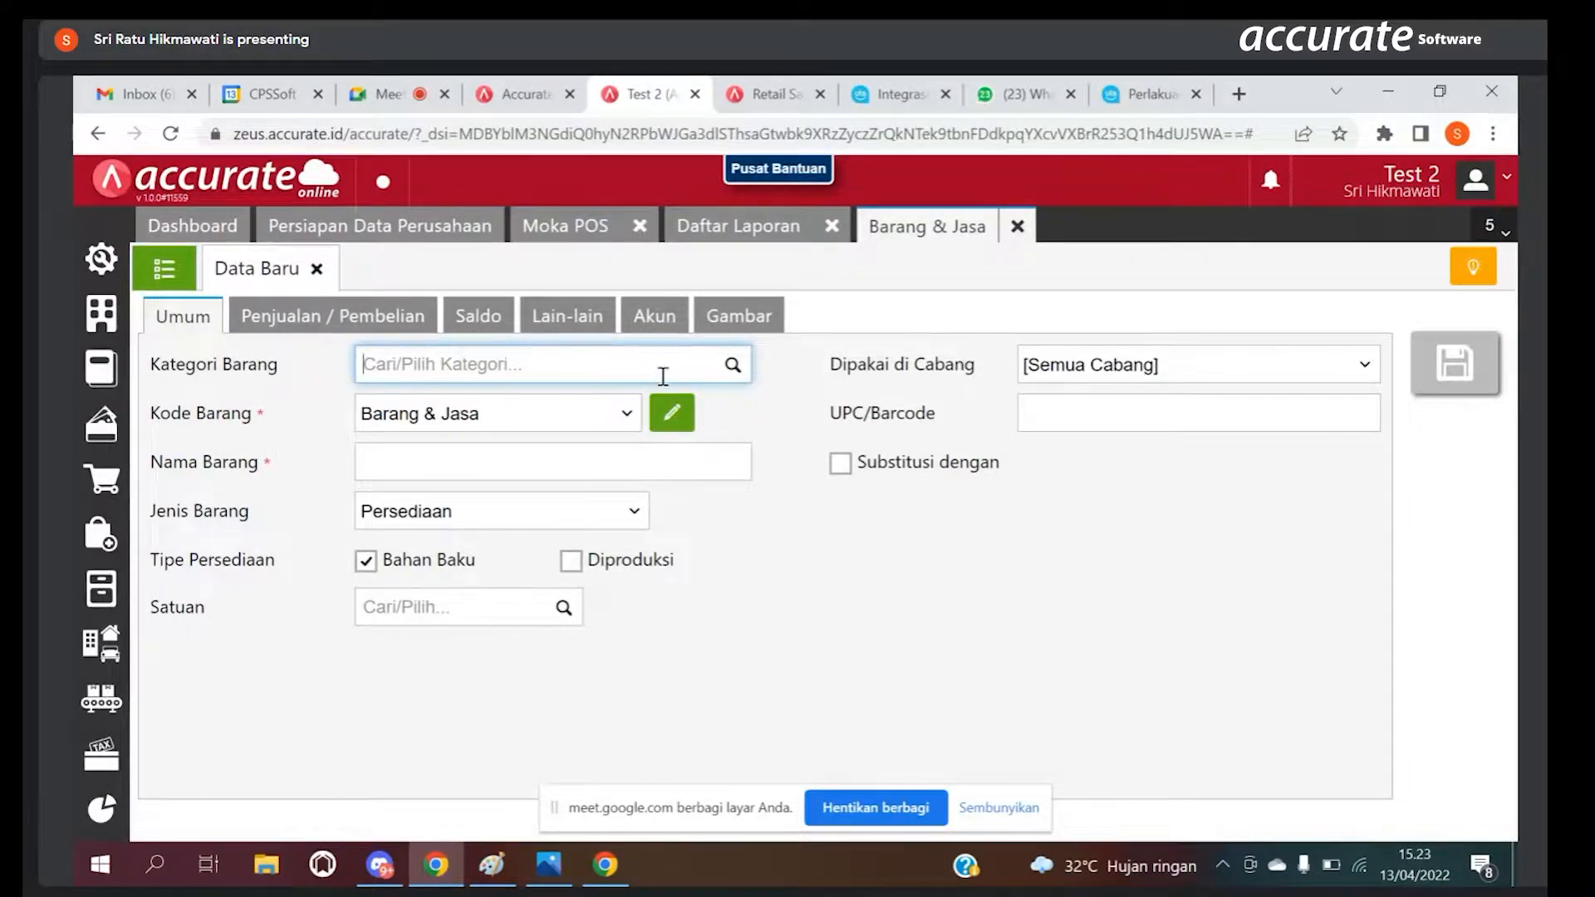
Step: Set the new item's Kategori Barang to Minuman
left_click(731, 368)
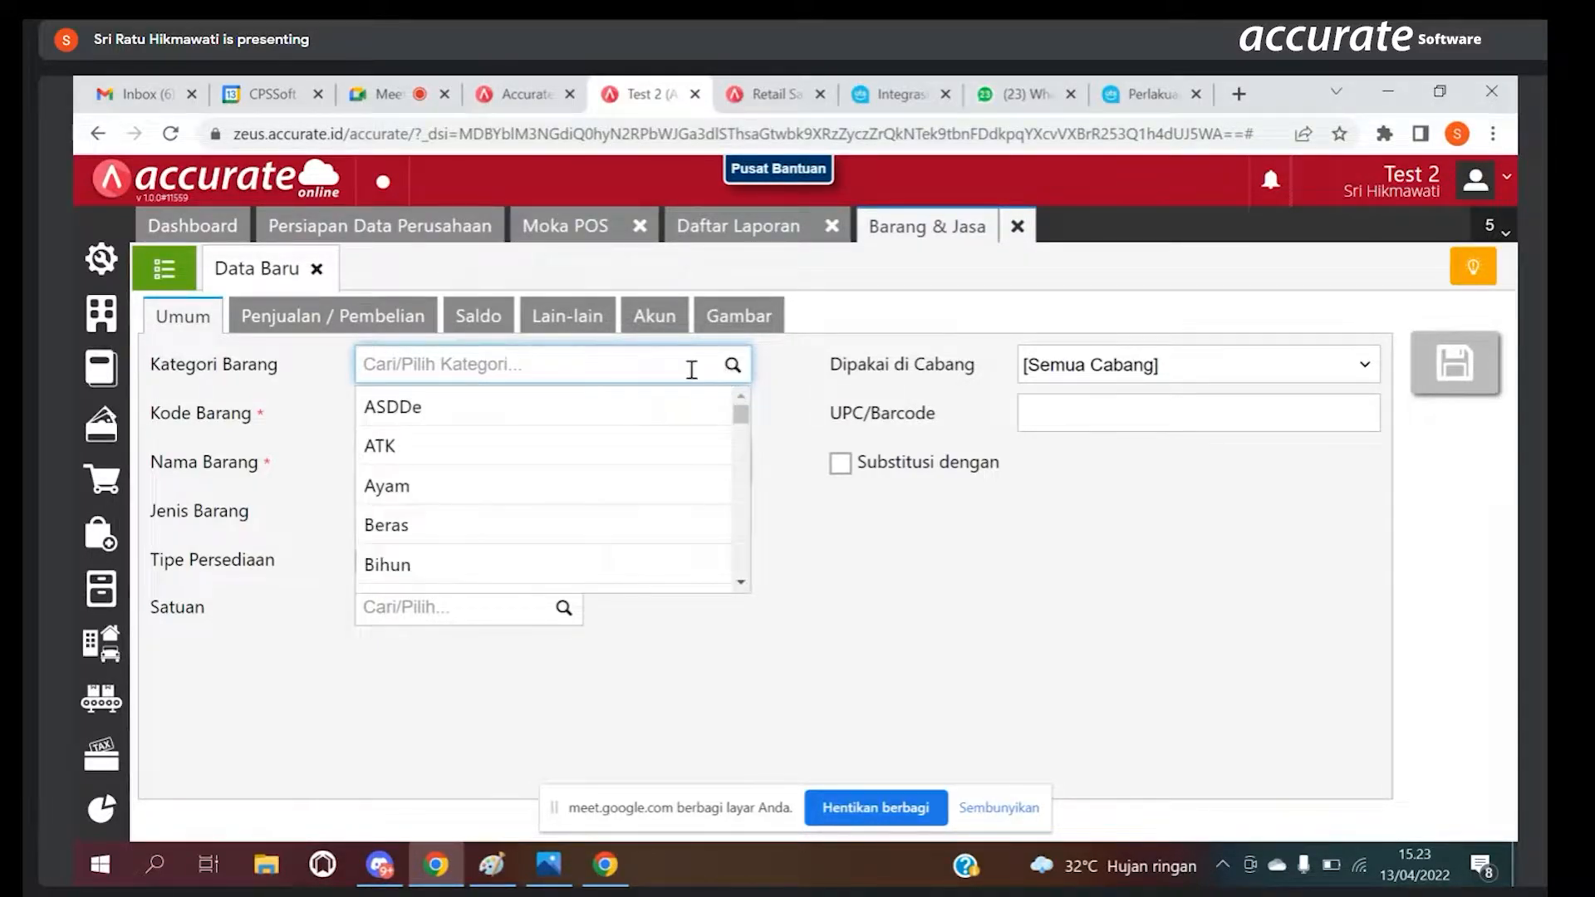
type("Minuman")
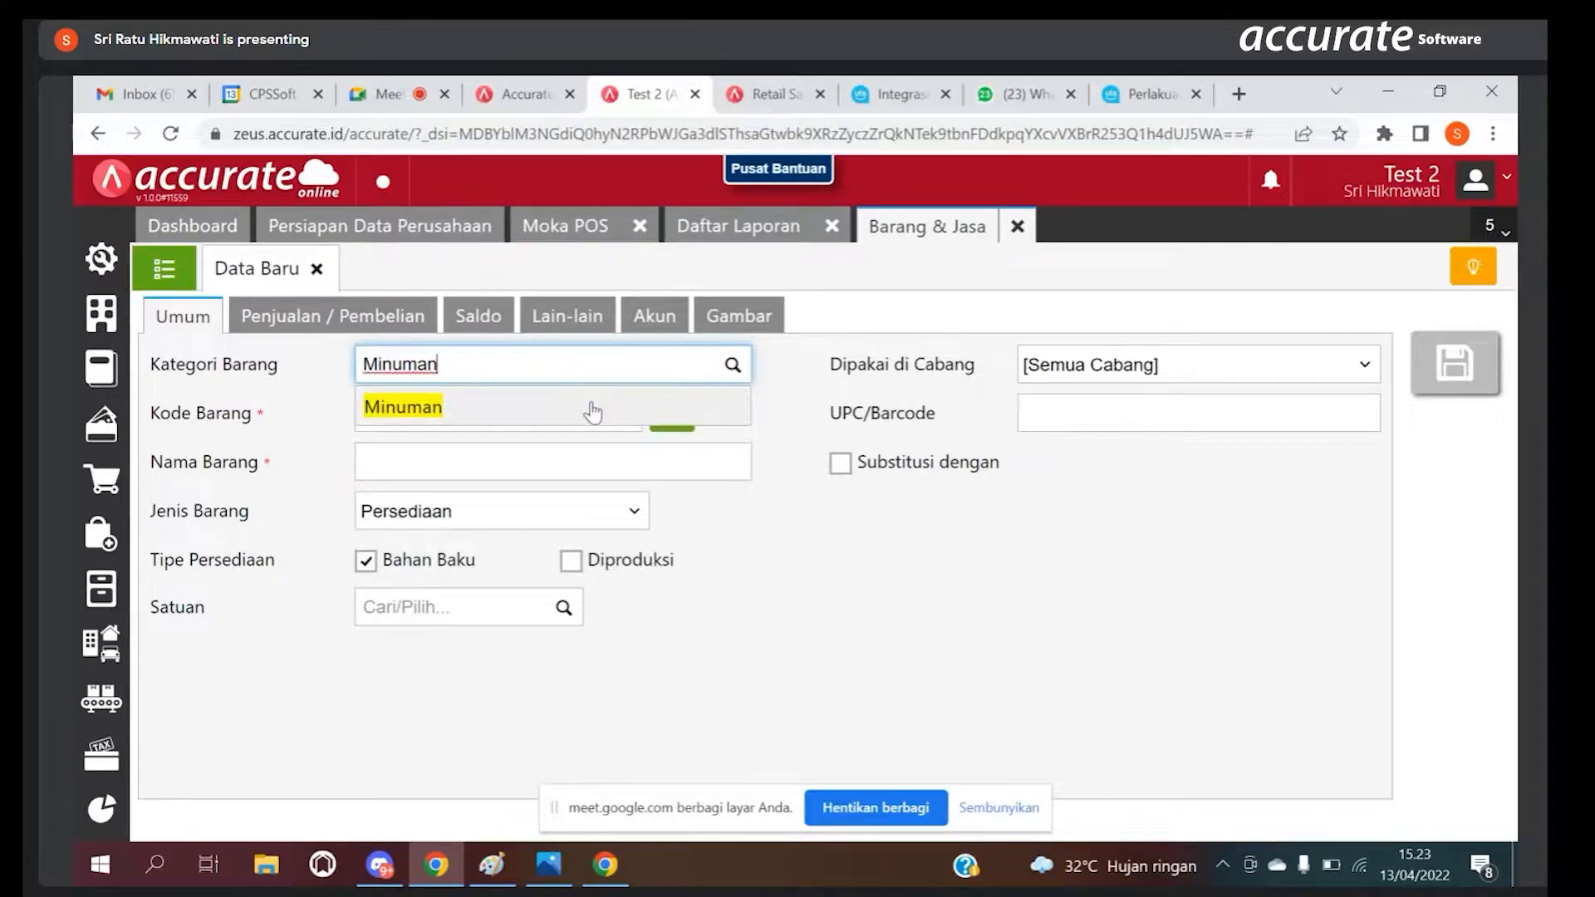
left_click(591, 410)
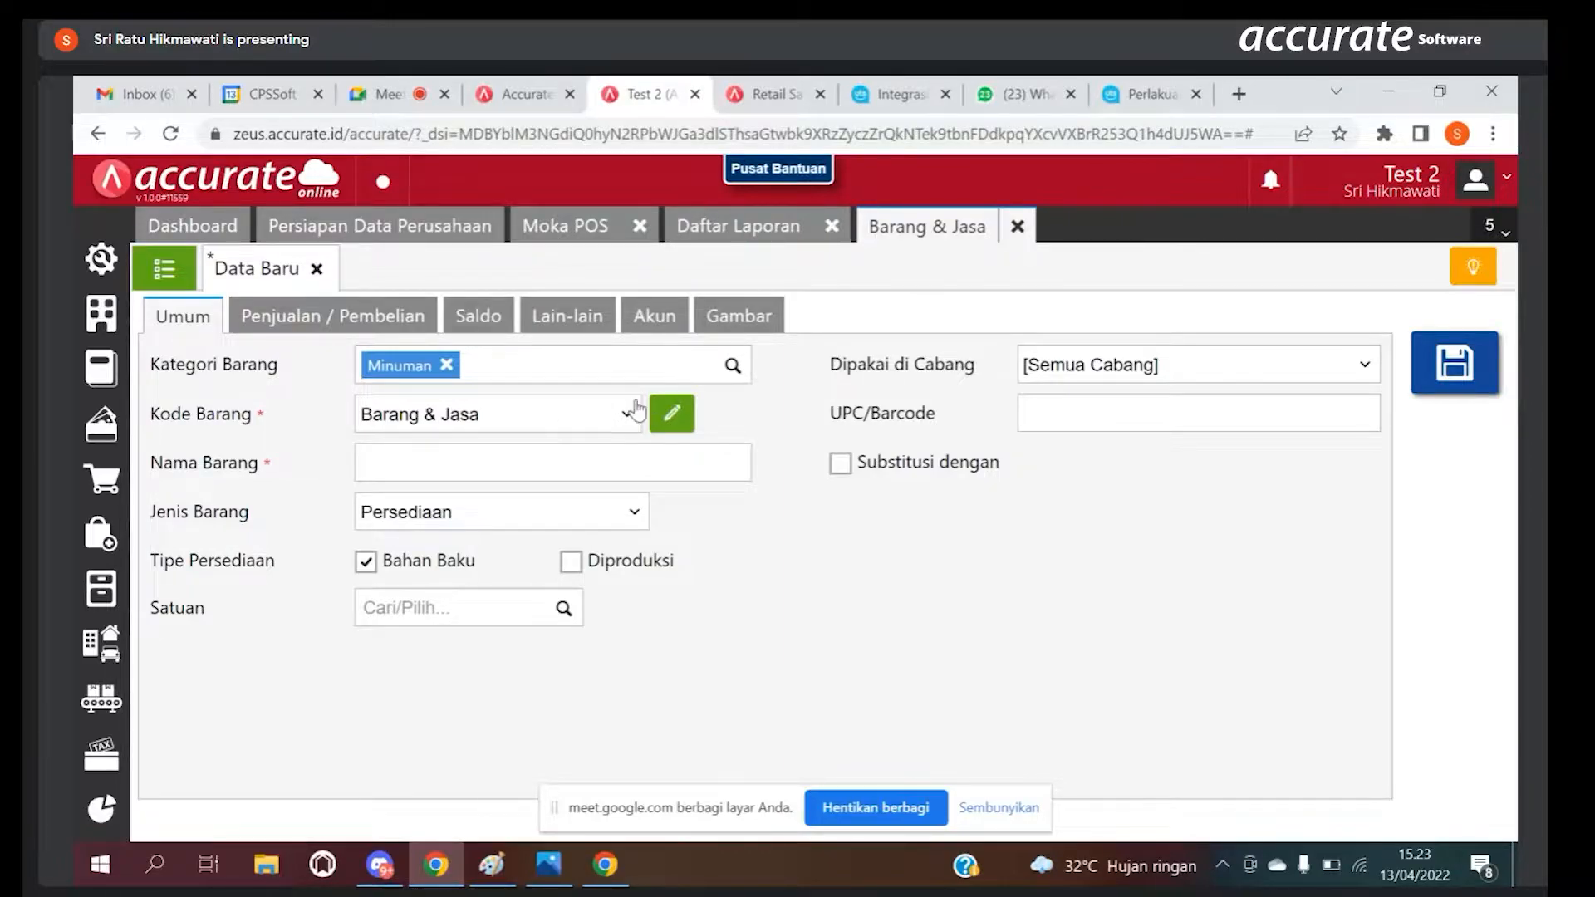
Step: Try Capucino as the new item's Nama Barang and clear it
left_click(574, 463)
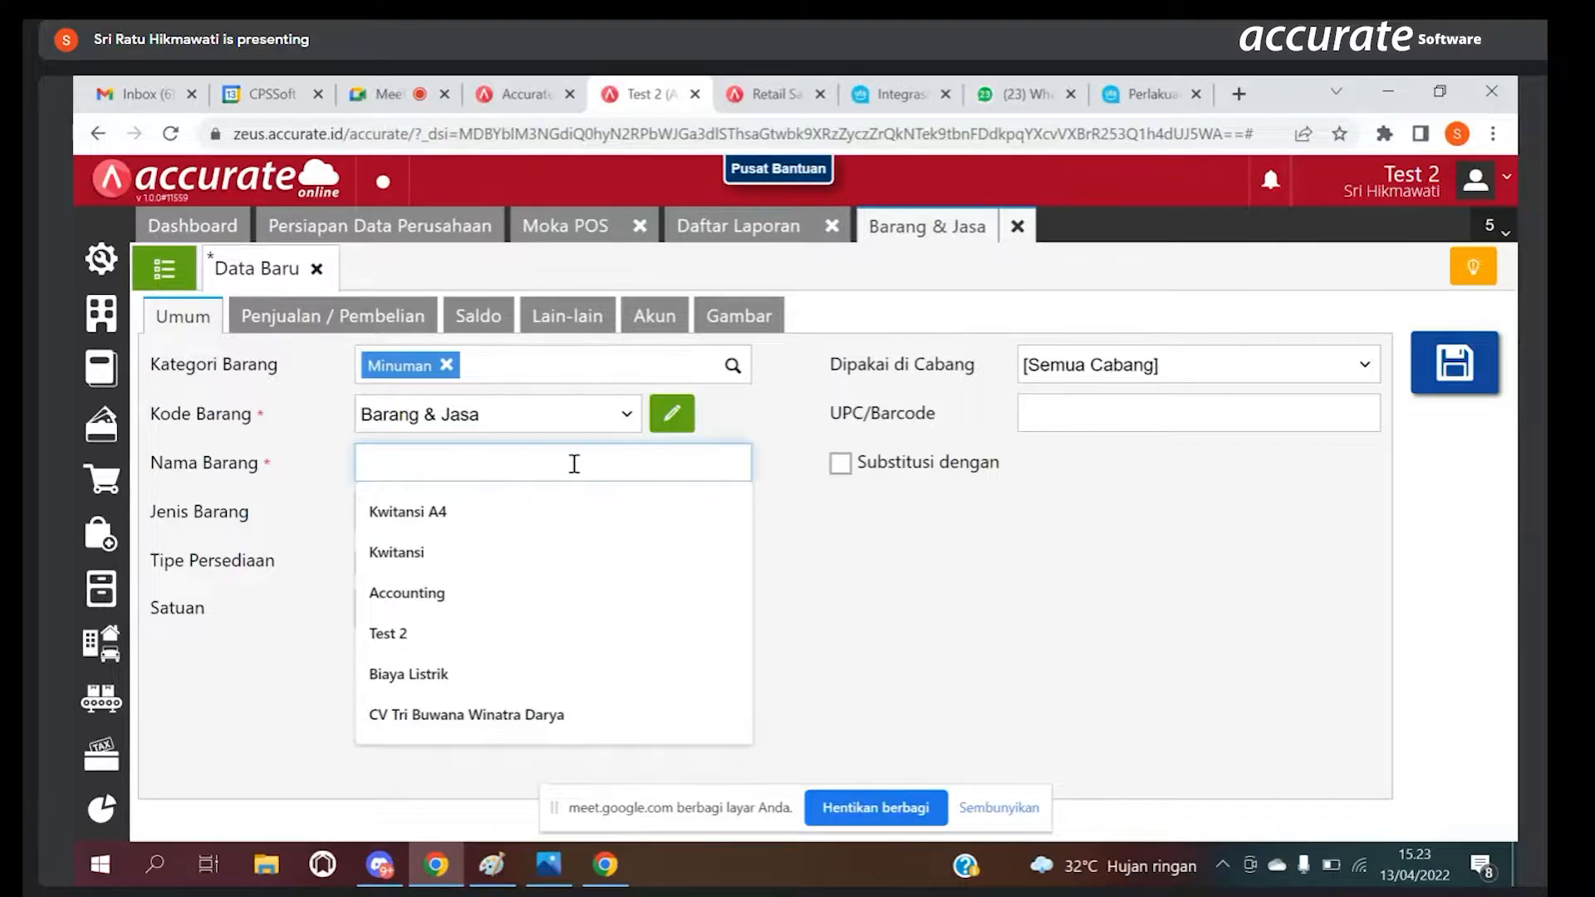
type("Capu")
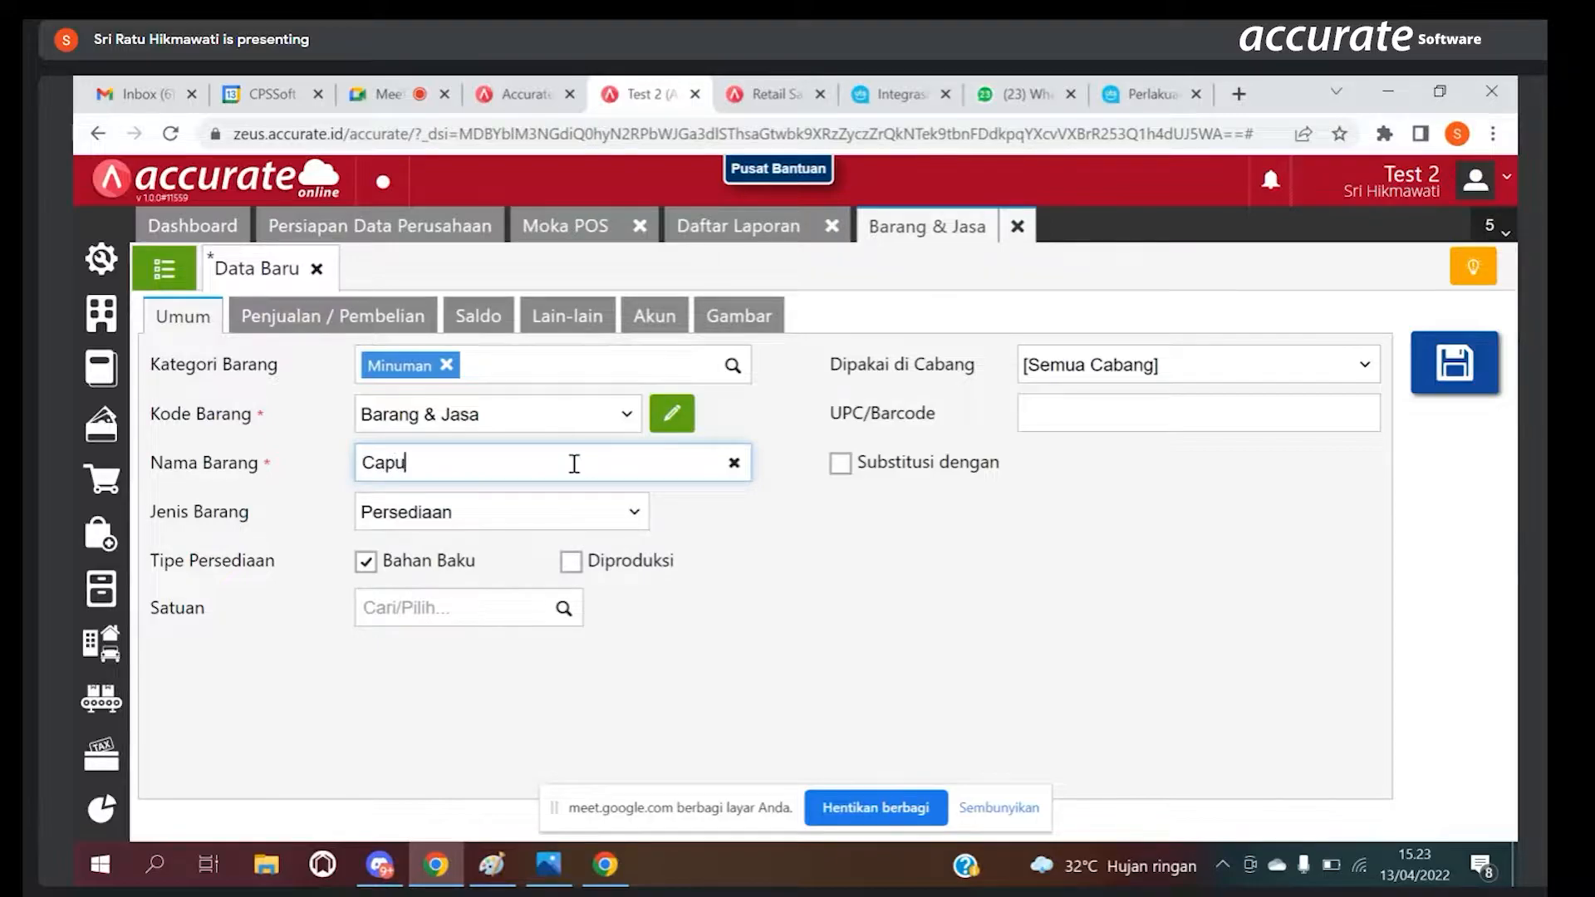
type("cino")
key("BackSpace")
key("BackSpace")
key("BackSpace")
key("BackSpace")
key("BackSpace")
key("BackSpace")
Step: Set the new item's Nama Barang to Susu and its Kategori Barang to Bahan Baku
type("susu")
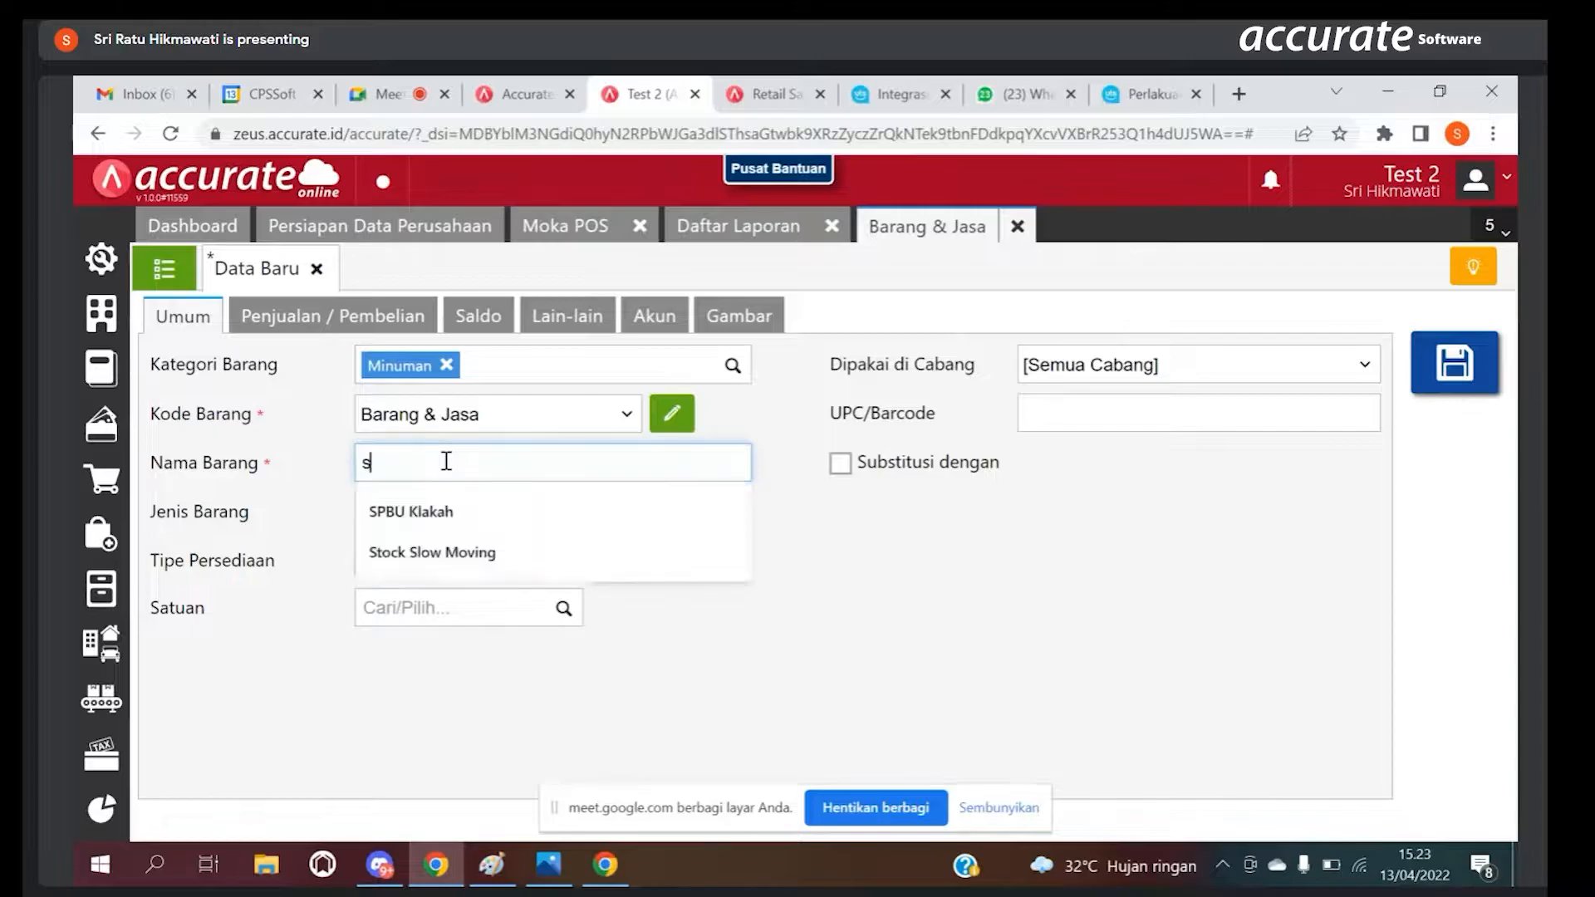
left_click(447, 365)
type("Bah")
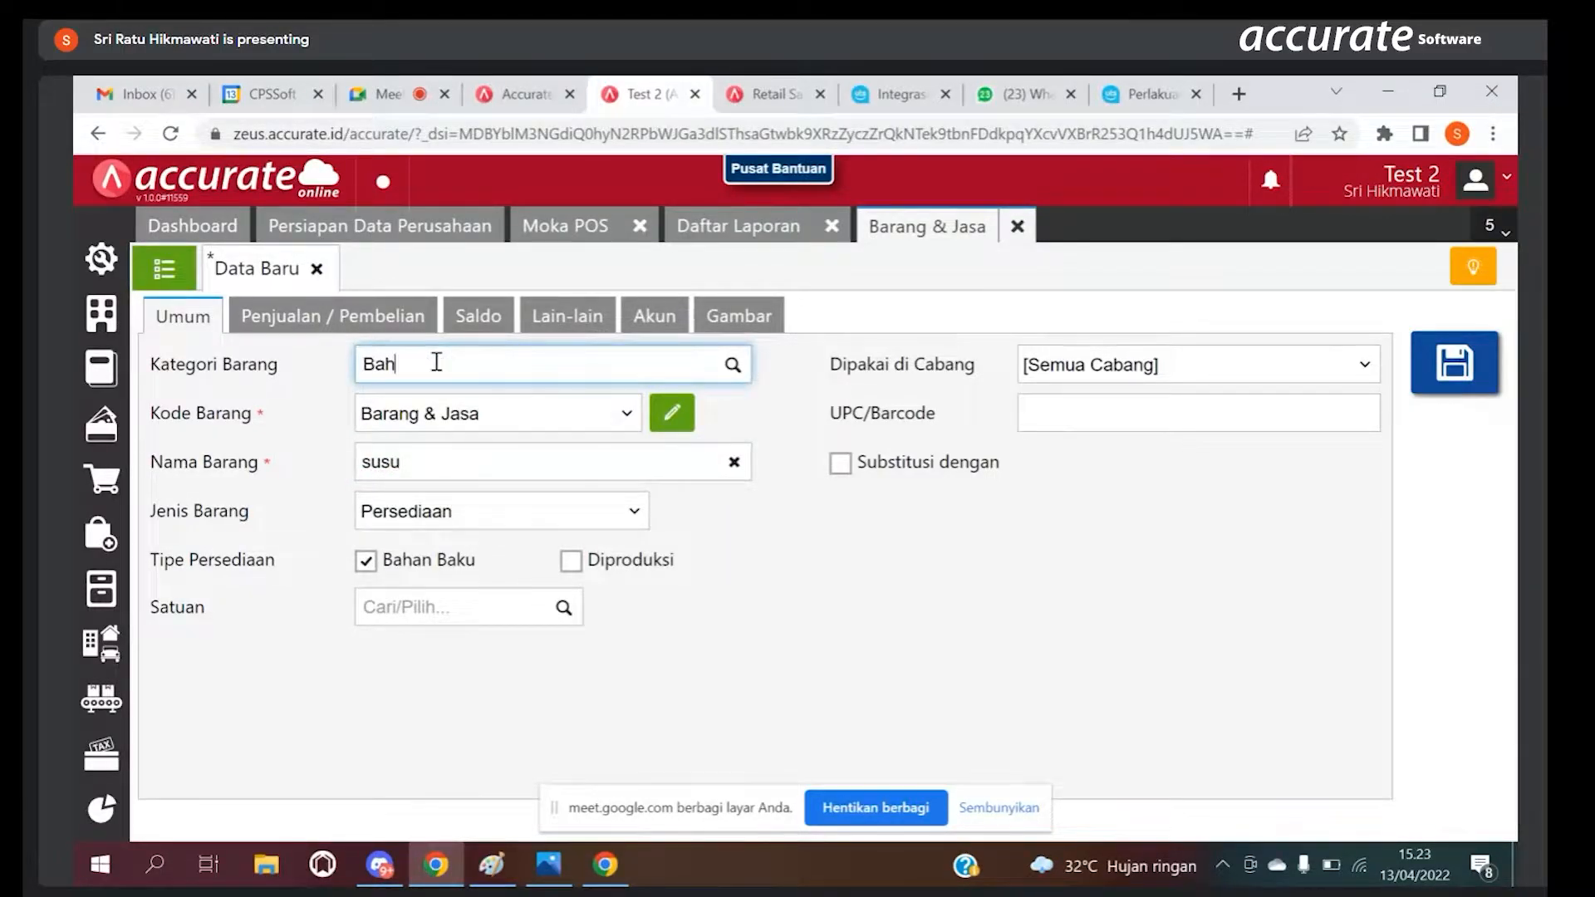
type("an Baku")
left_click(484, 465)
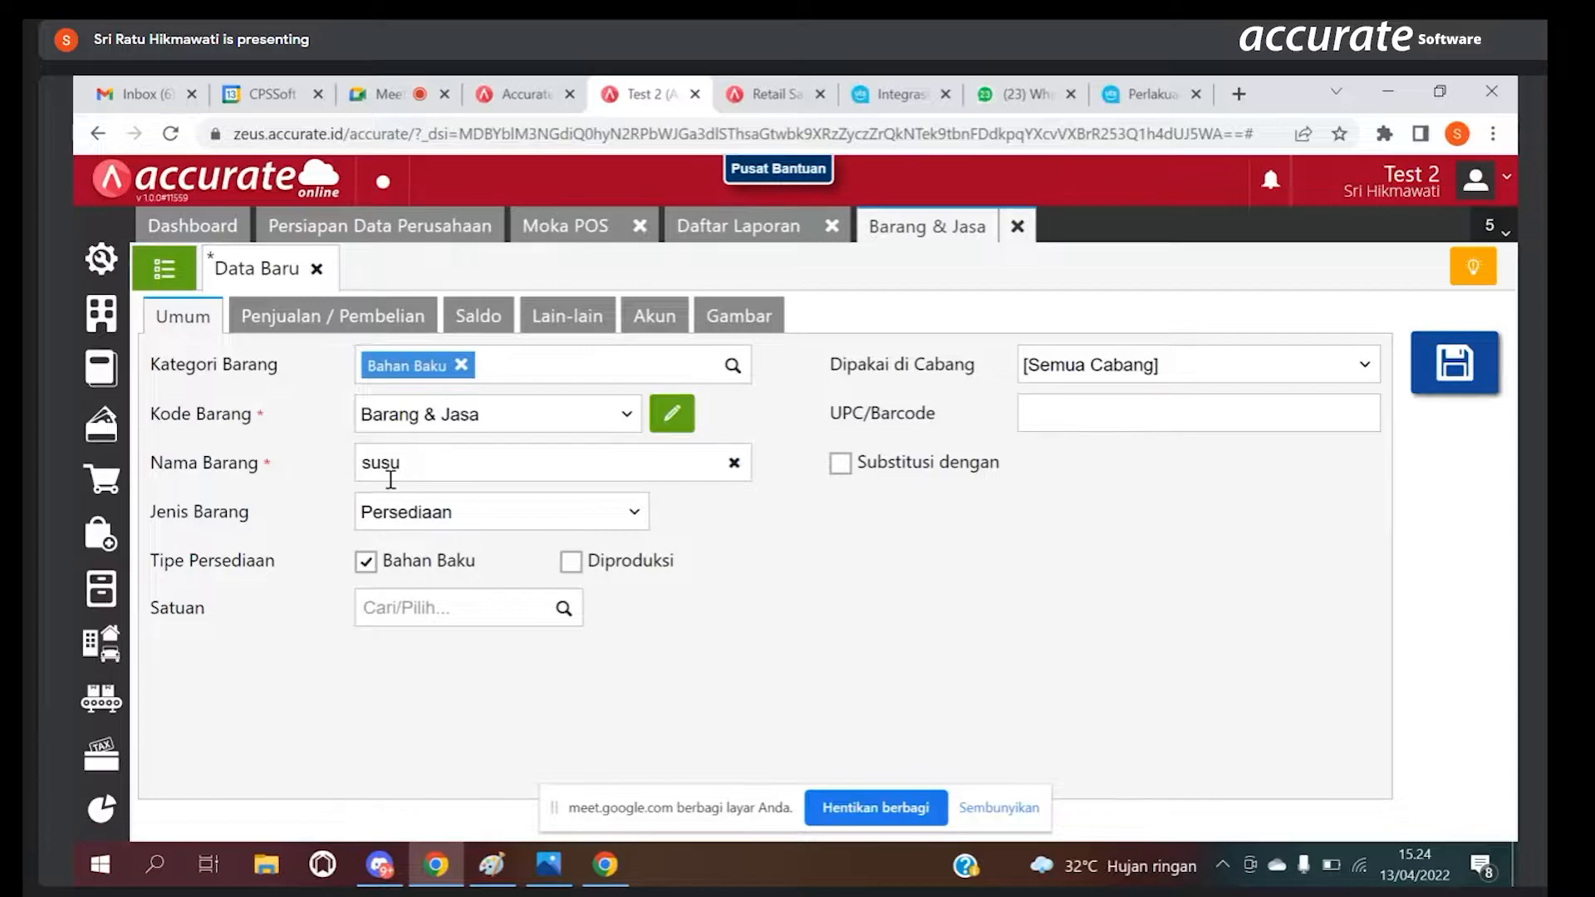
left_click(373, 461)
key("BackSpace")
type("S")
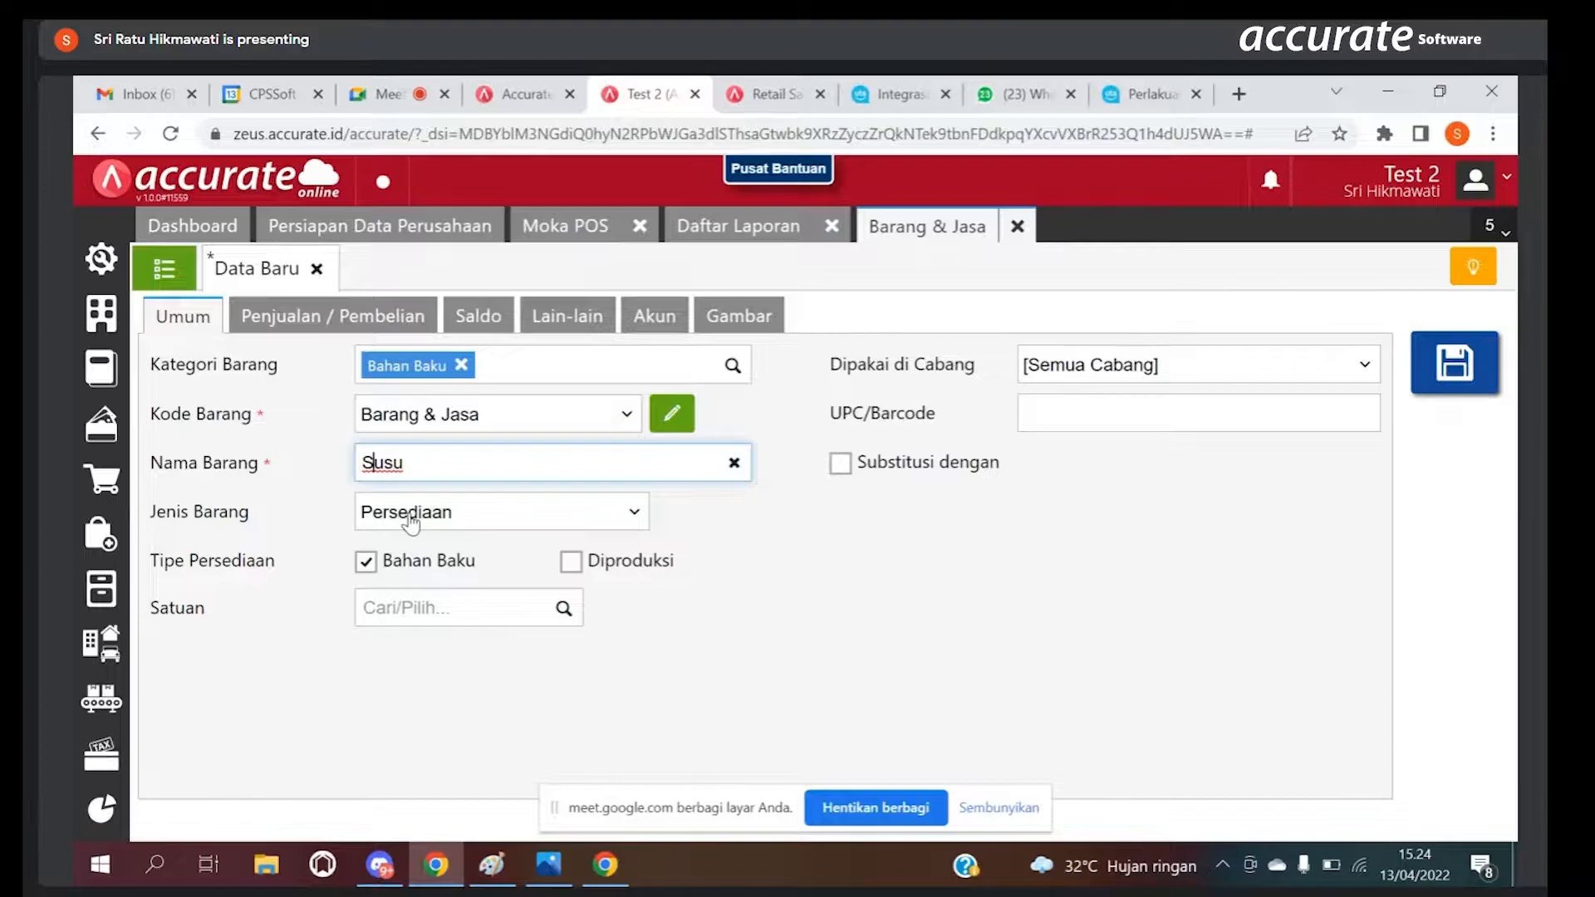
Step: Set the base unit (Satuan) of the Susu item to ltr
left_click(433, 602)
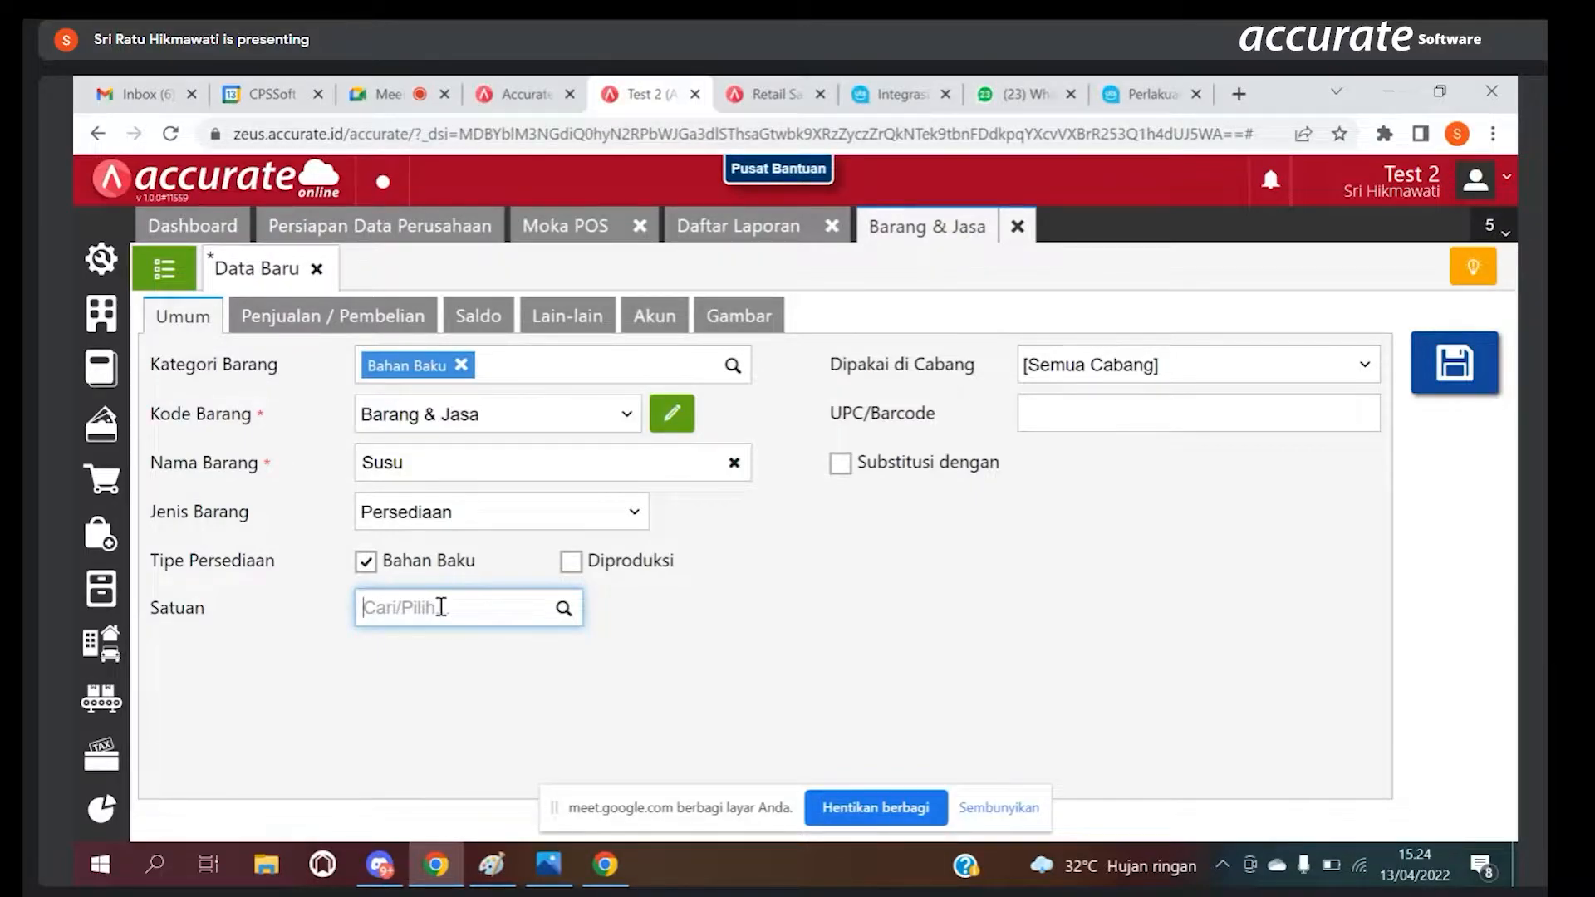
type("ltr")
left_click(447, 714)
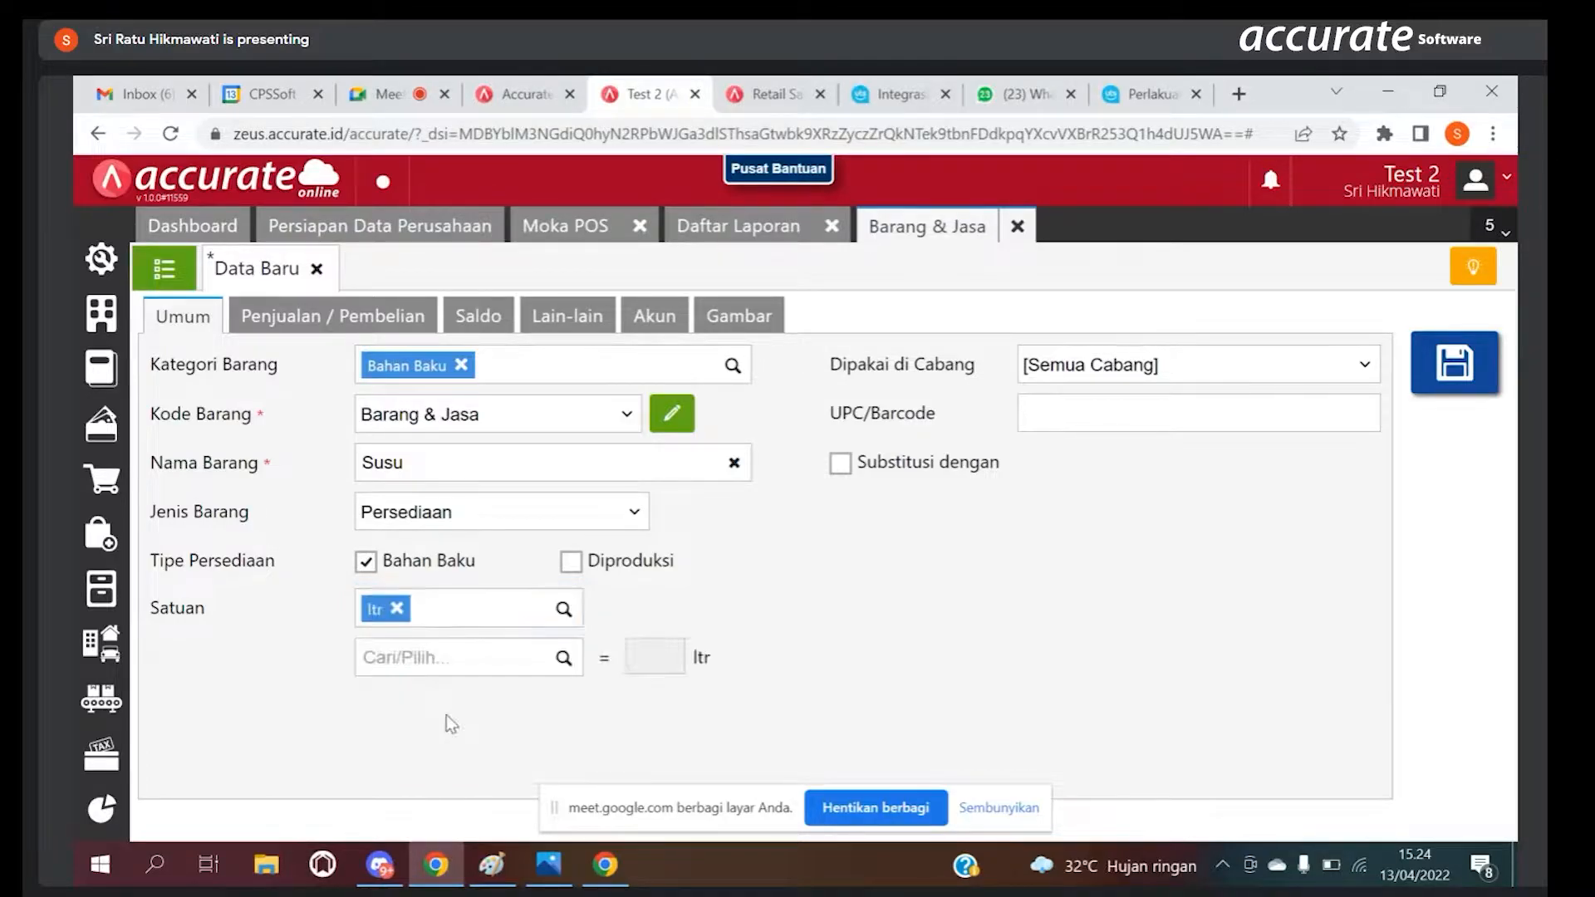
Step: Start a Saldo Awal entry for the Susu item and set its Kuantitas to 5
left_click(482, 320)
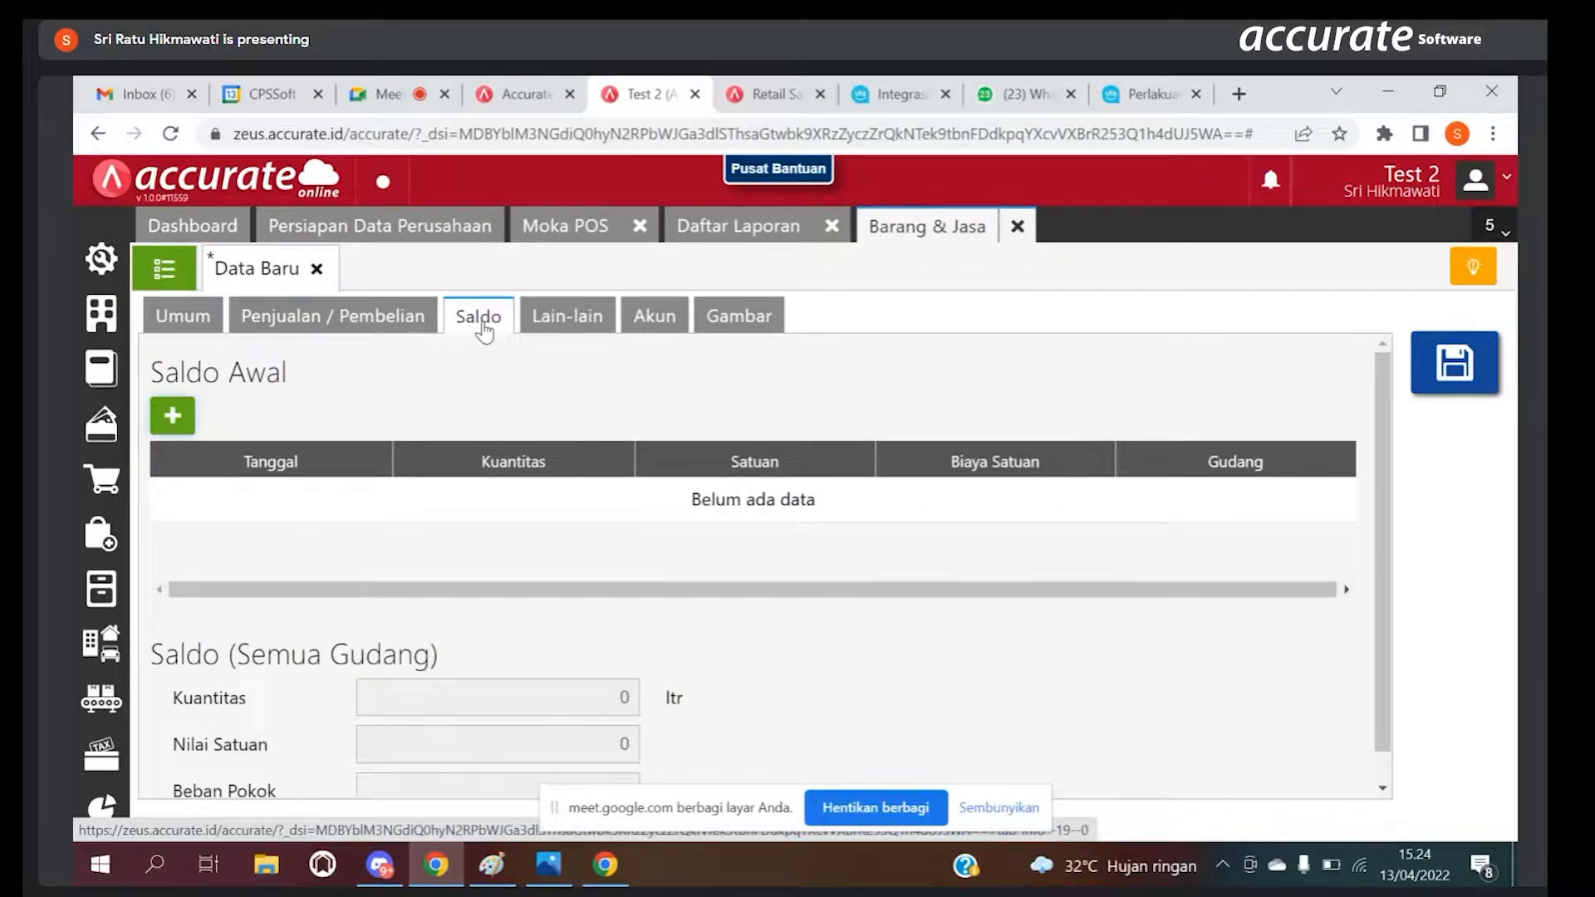
left_click(168, 331)
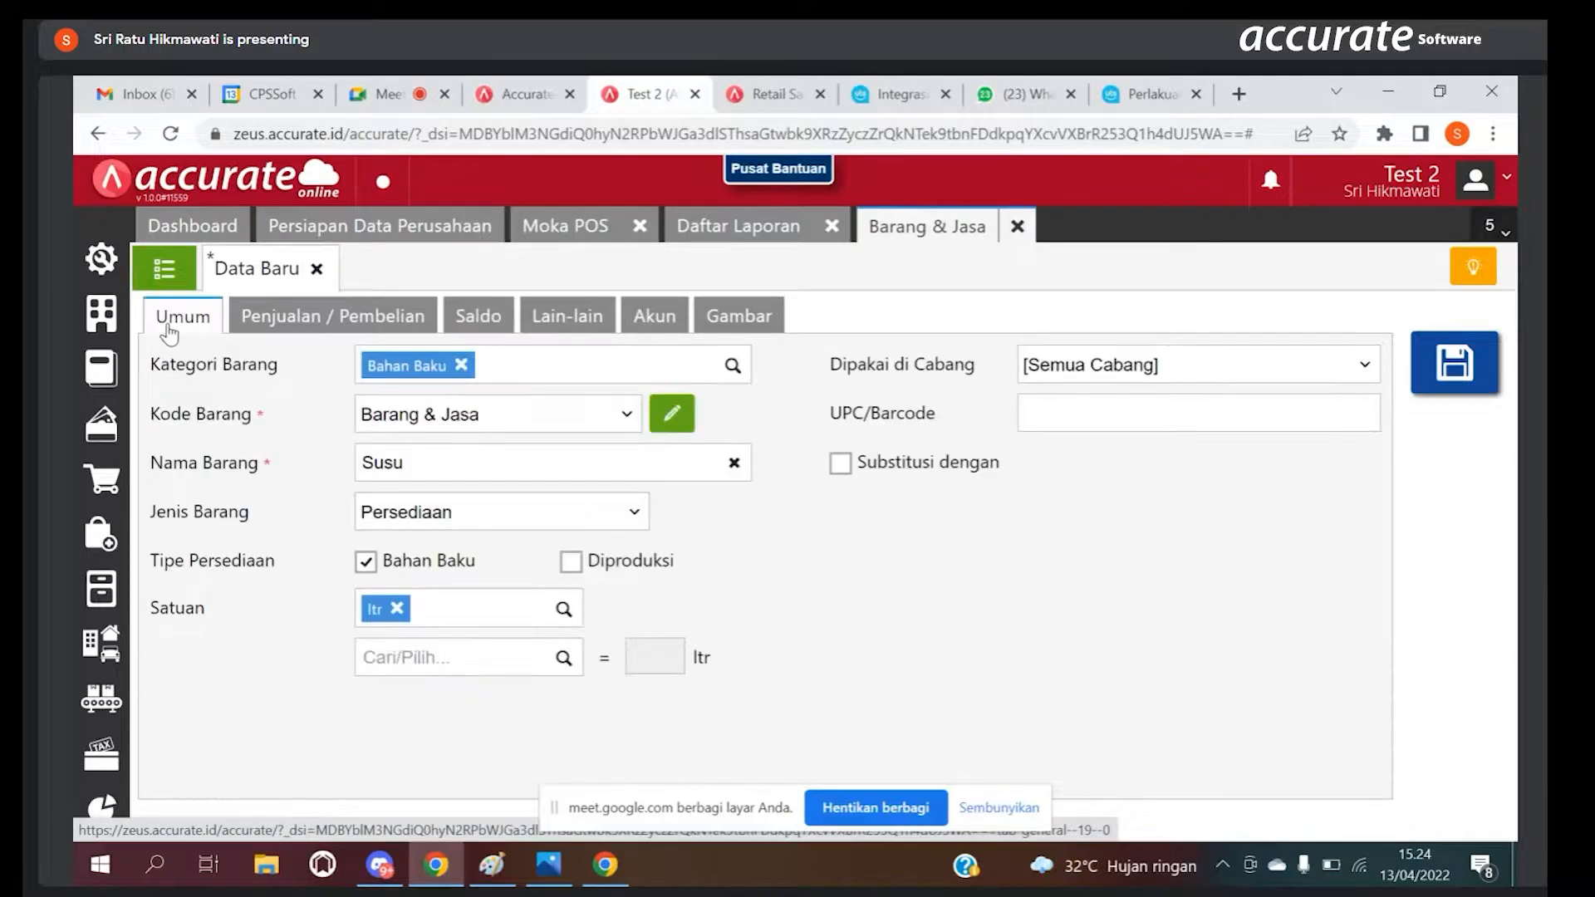
left_click(480, 320)
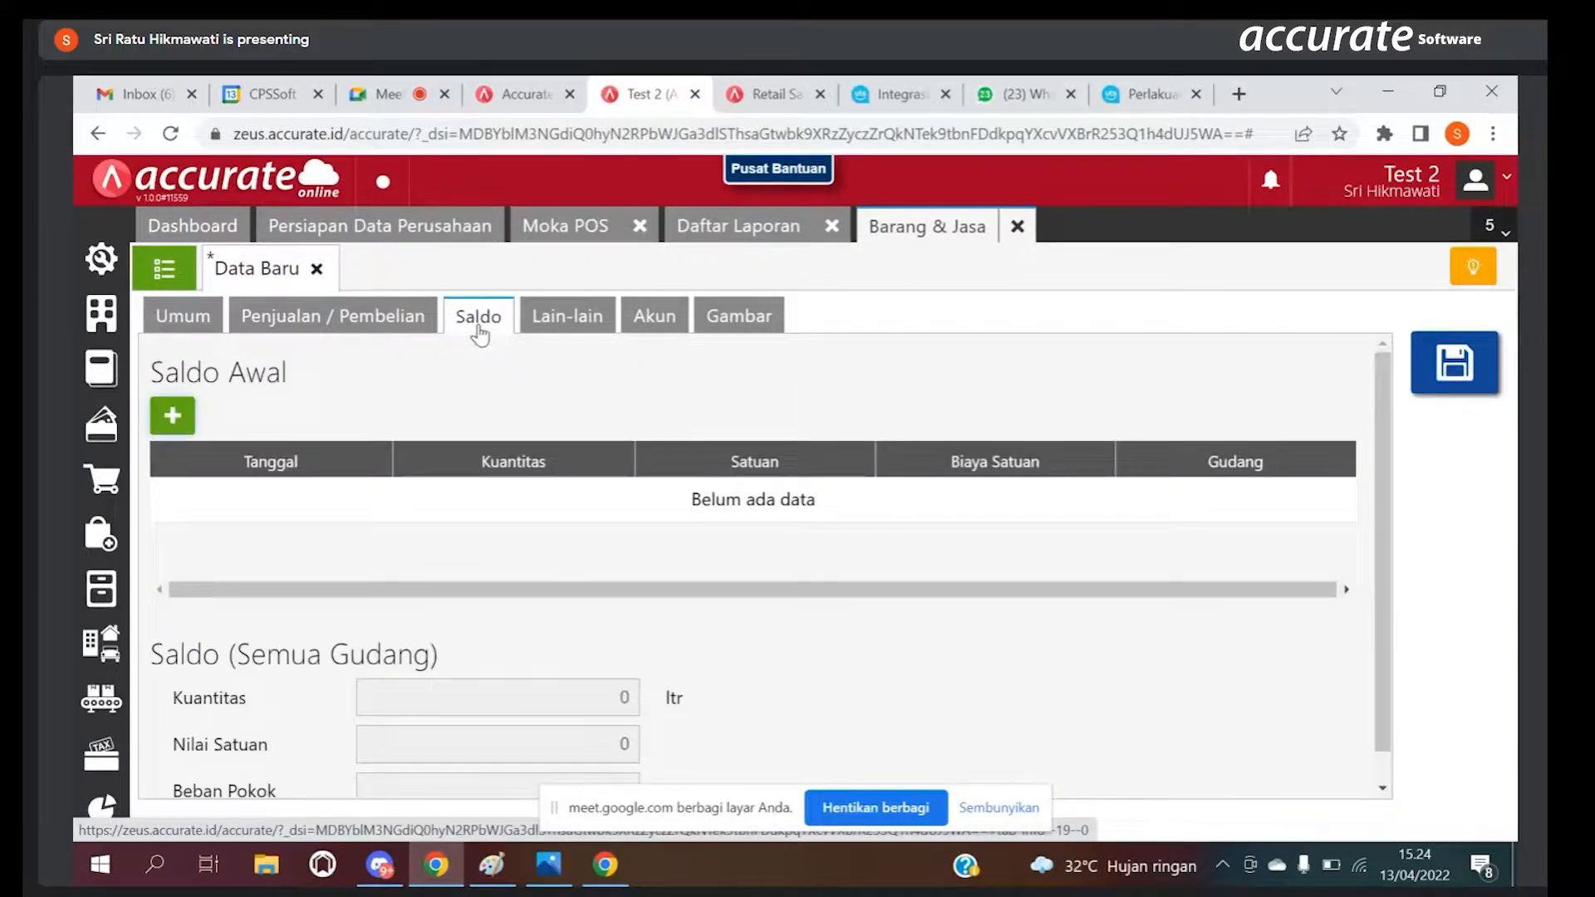
left_click(171, 416)
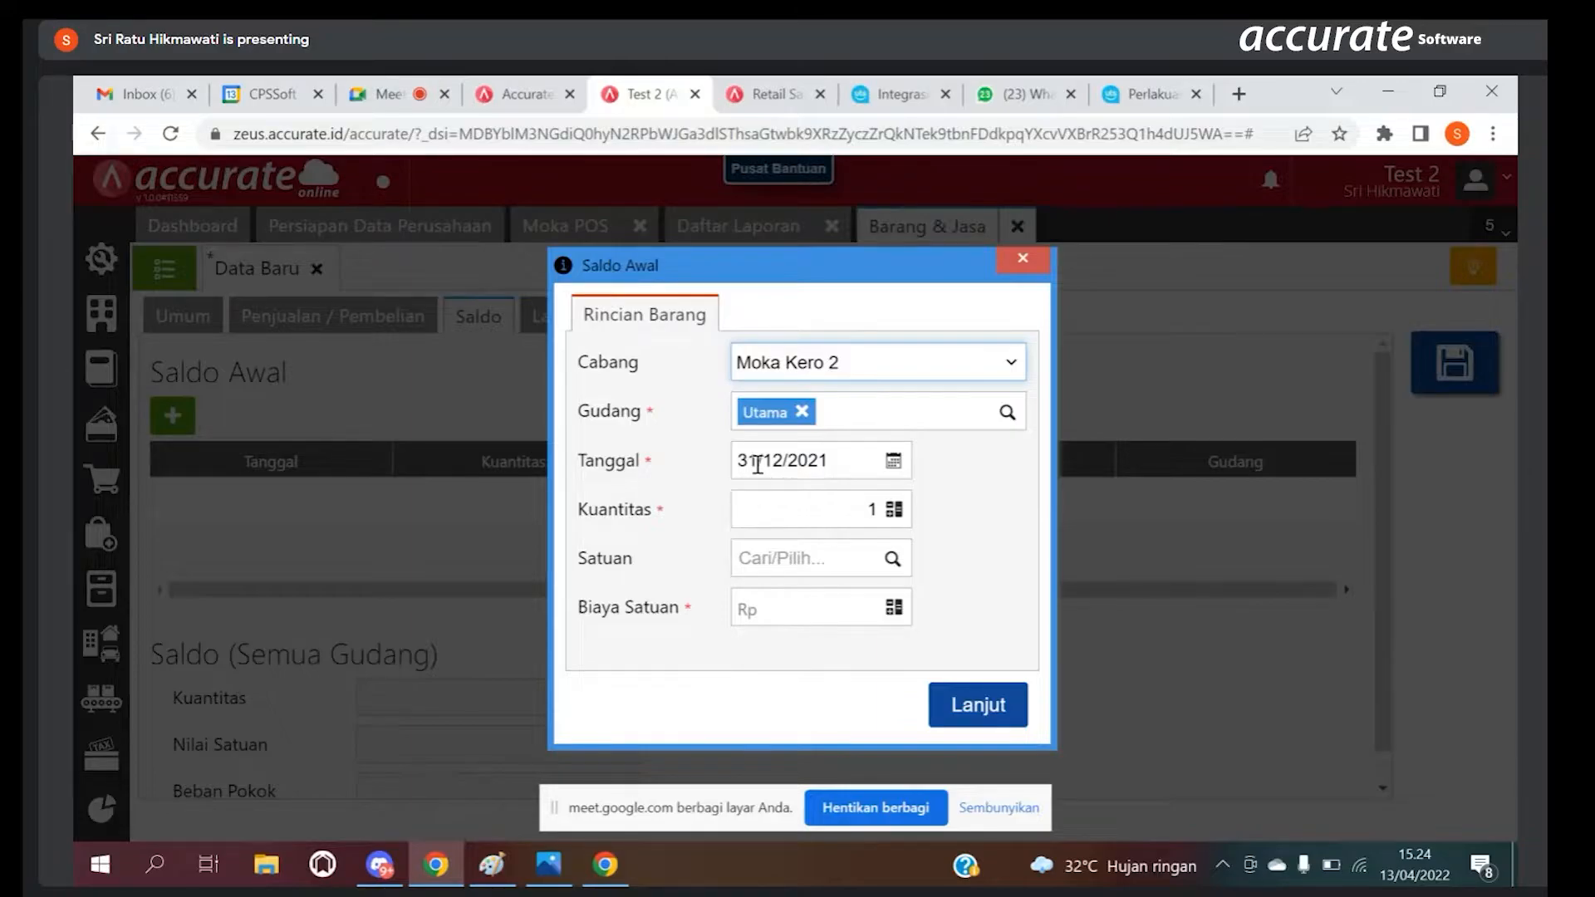
left_click(860, 509)
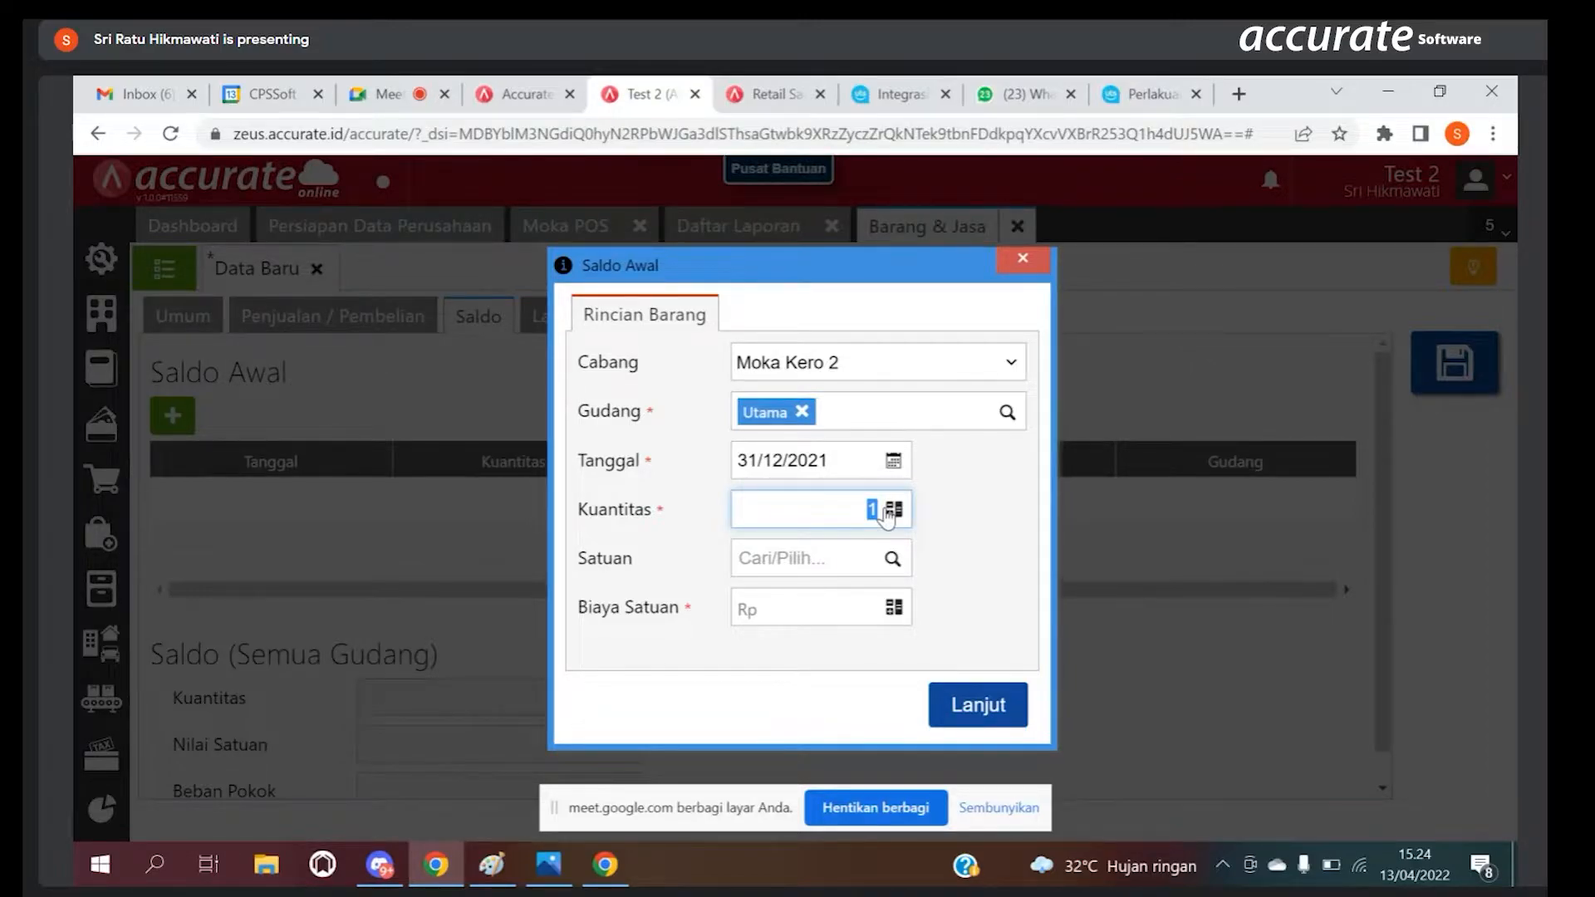
key("BackSpace")
type("5")
Step: Complete the opening balance with Satuan ltr and Biaya Satuan 17.000, and save the Susu item
left_click(871, 558)
type("ltr")
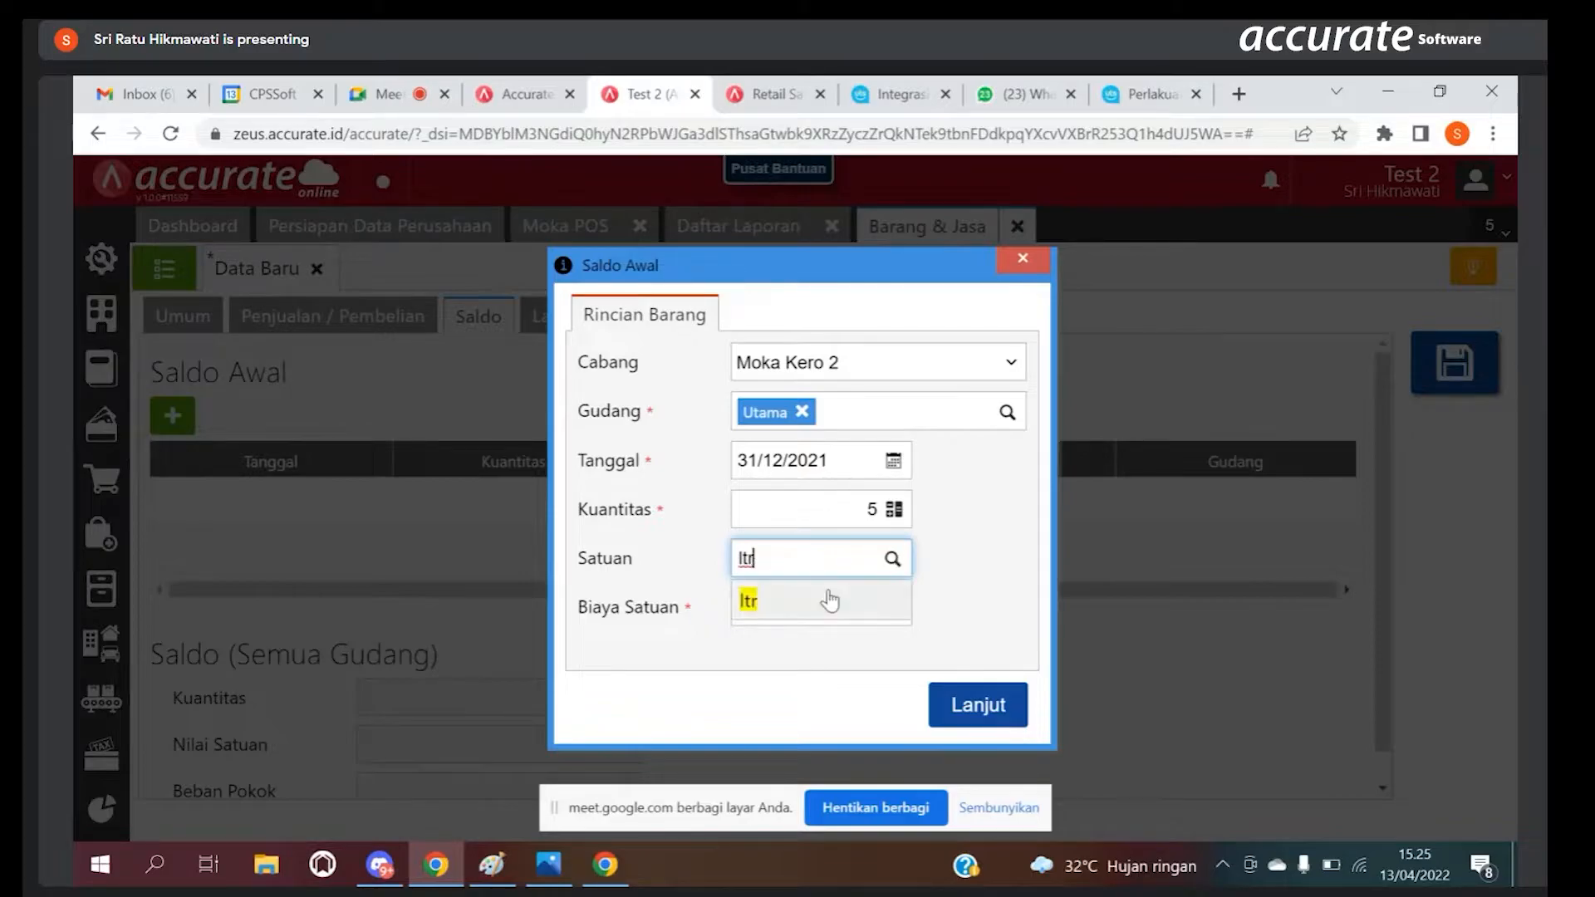
left_click(829, 600)
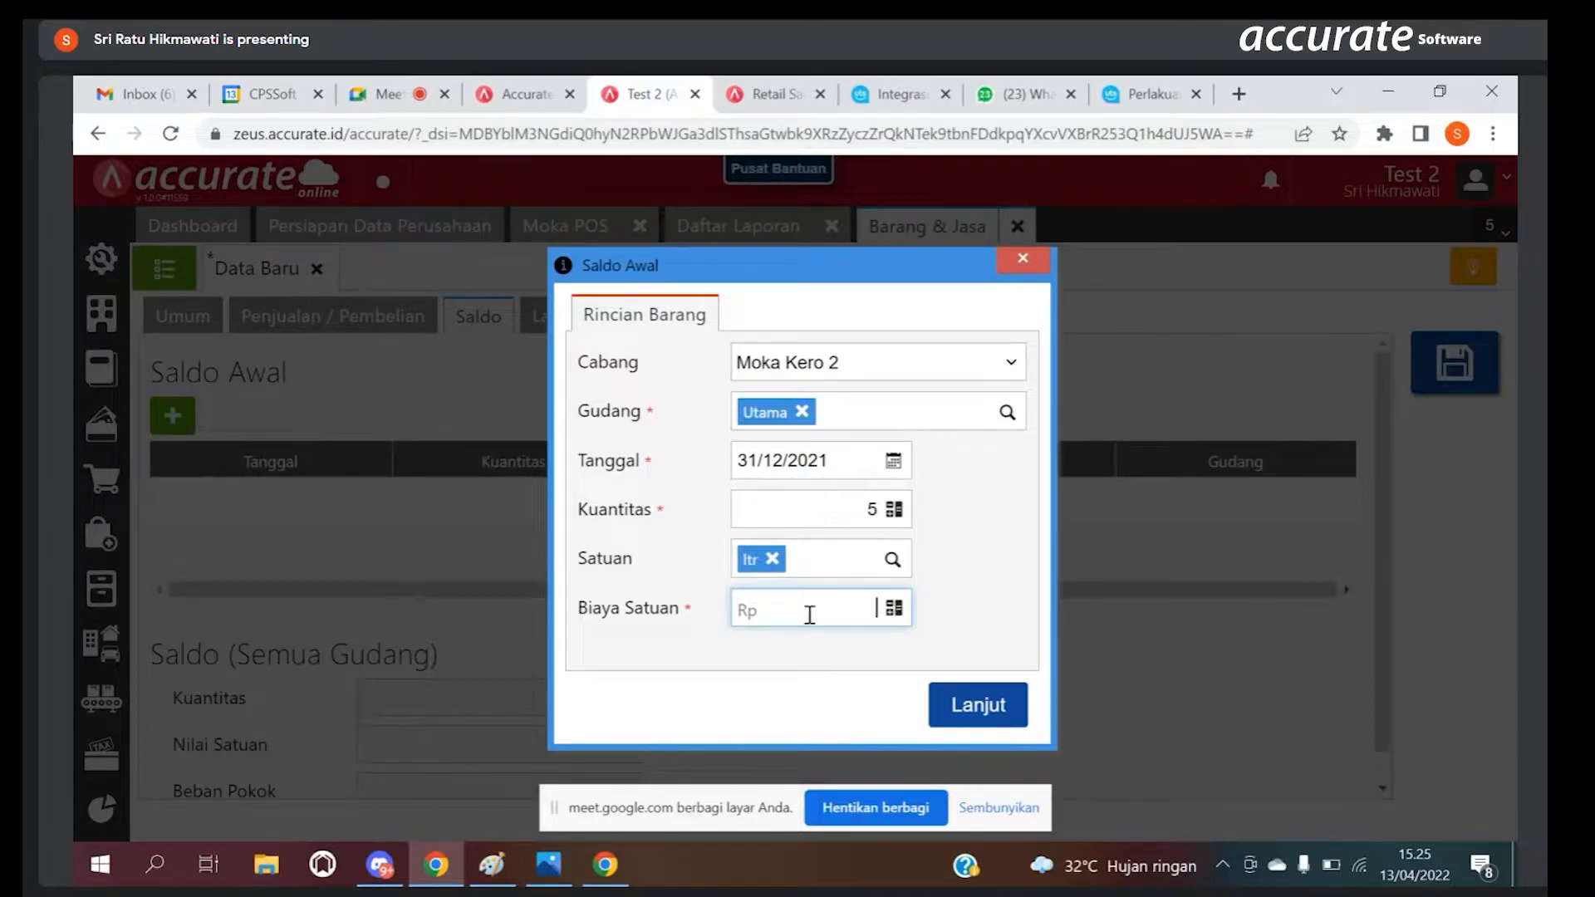
type("17.000")
left_click(978, 704)
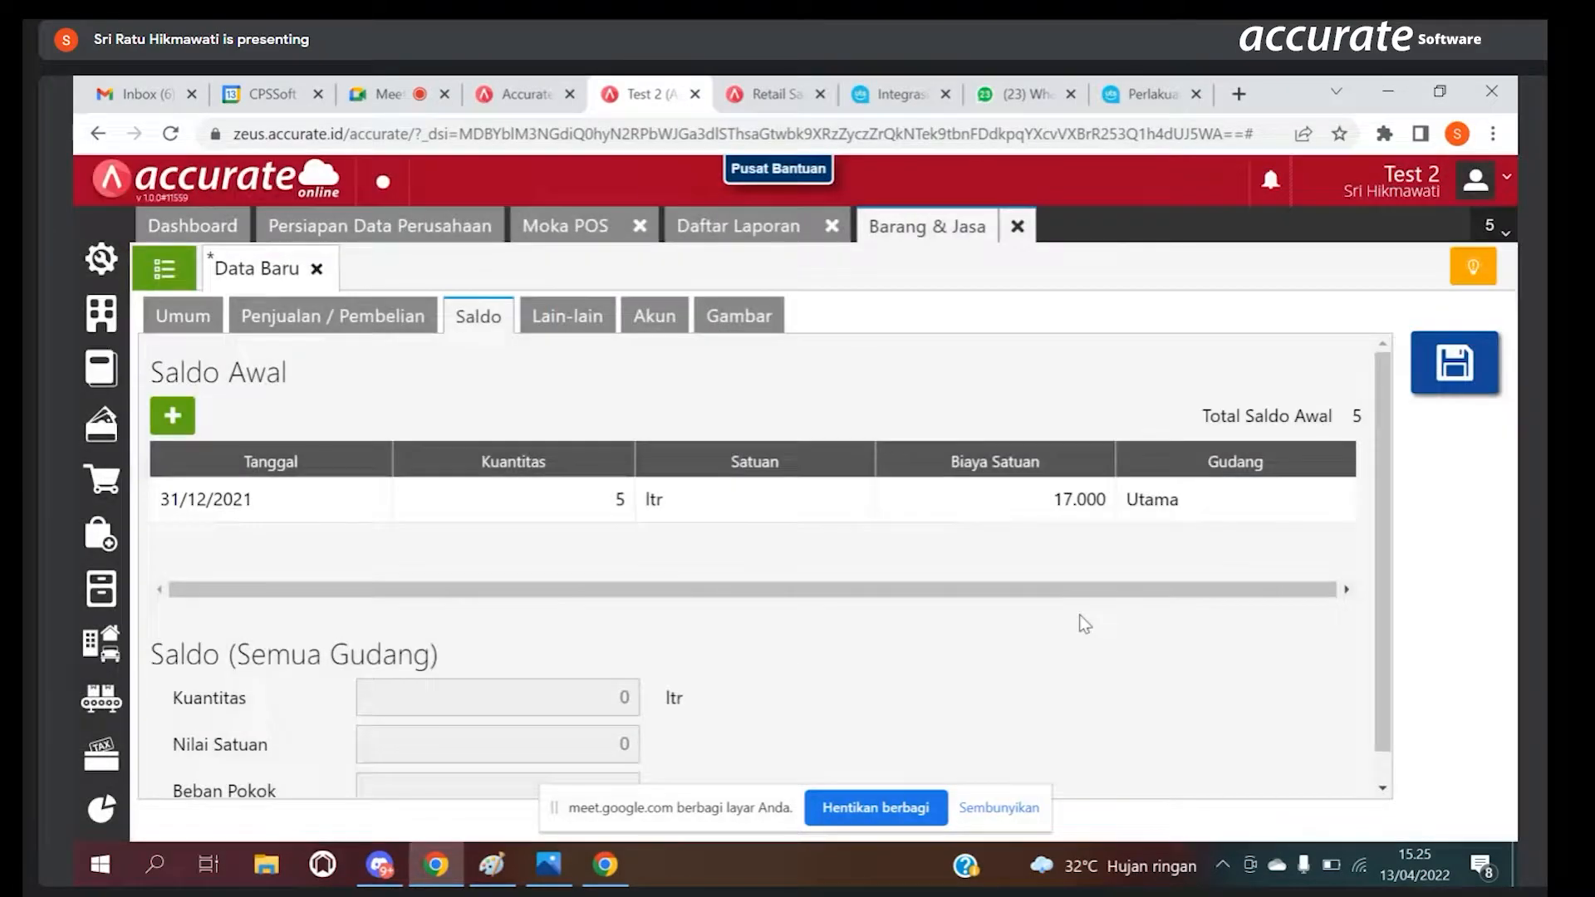
left_click(1467, 366)
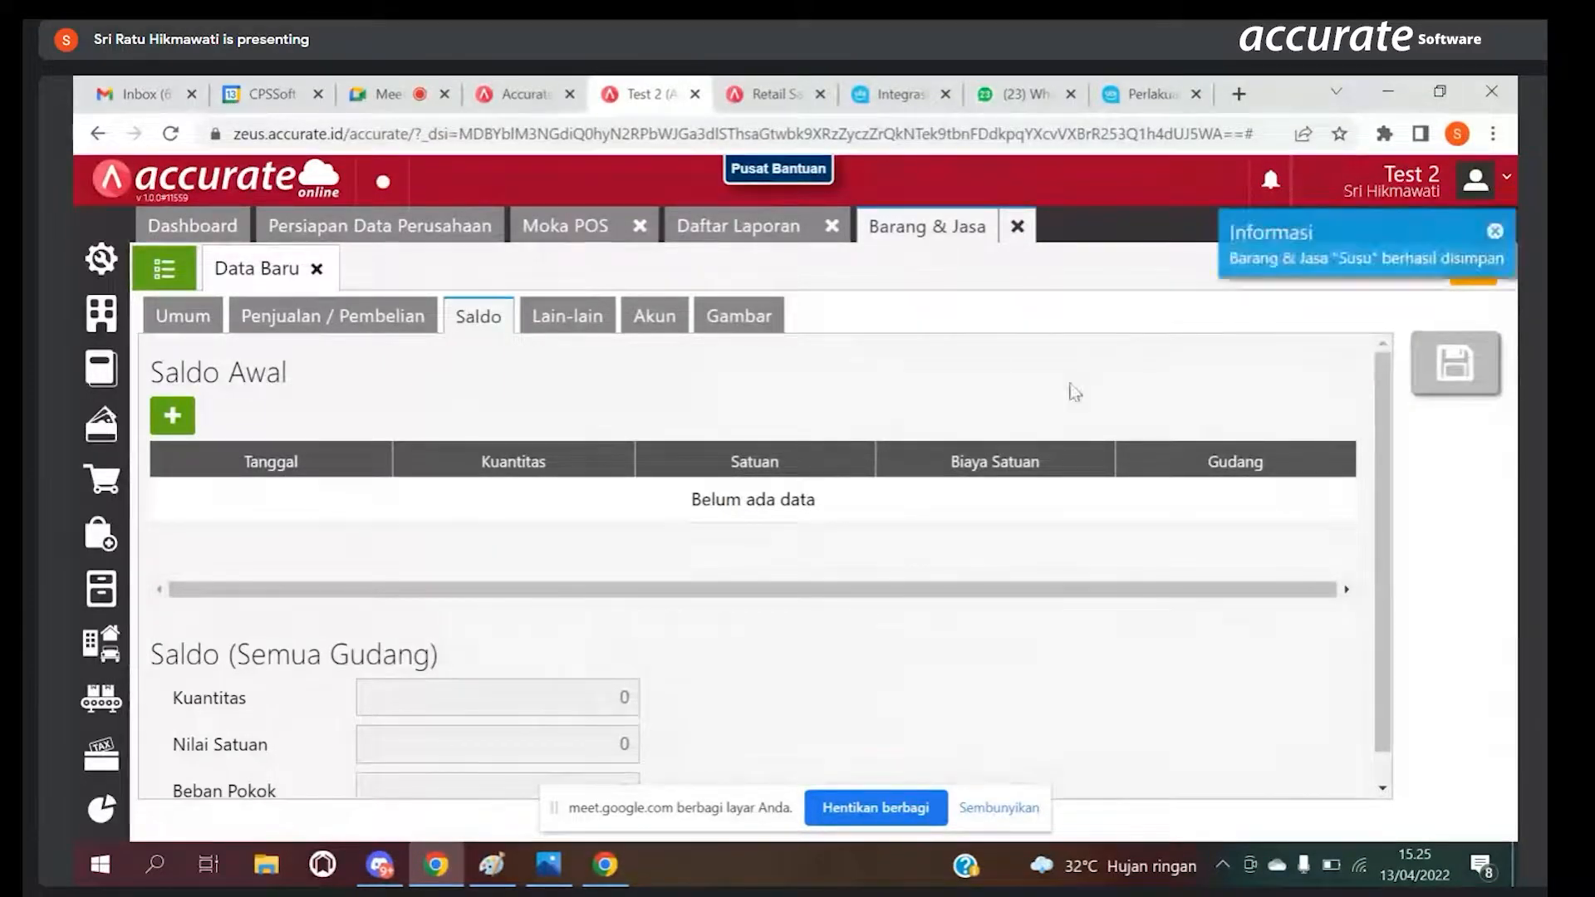
Step: Start an Excel import for Barang & Jasa, then download its sample template file and open it in Excel
left_click(199, 319)
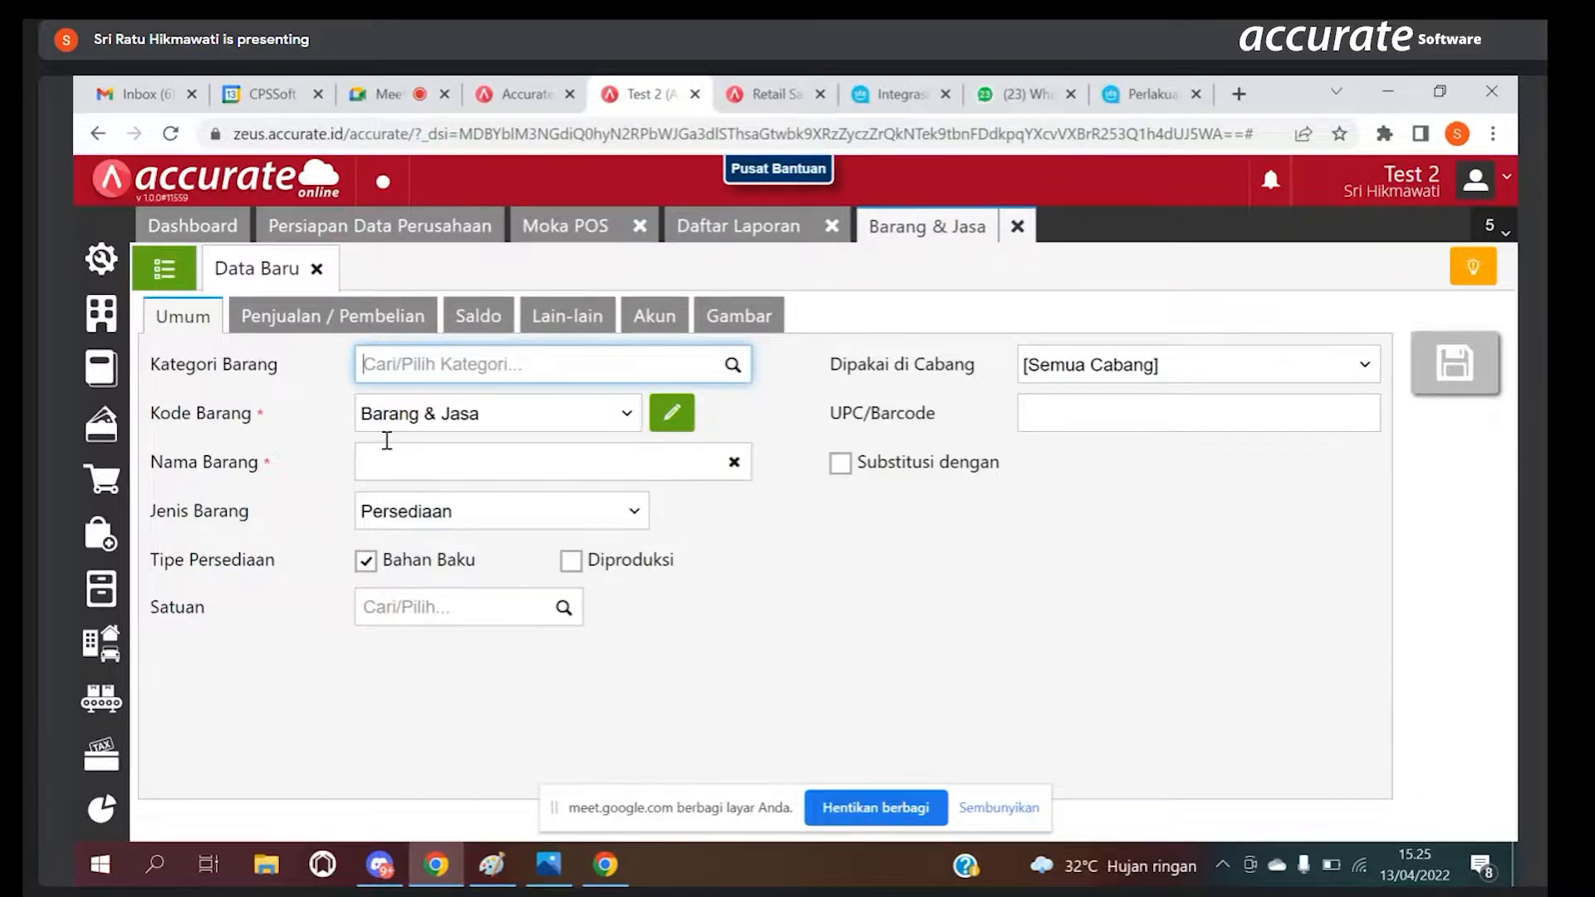
left_click(174, 269)
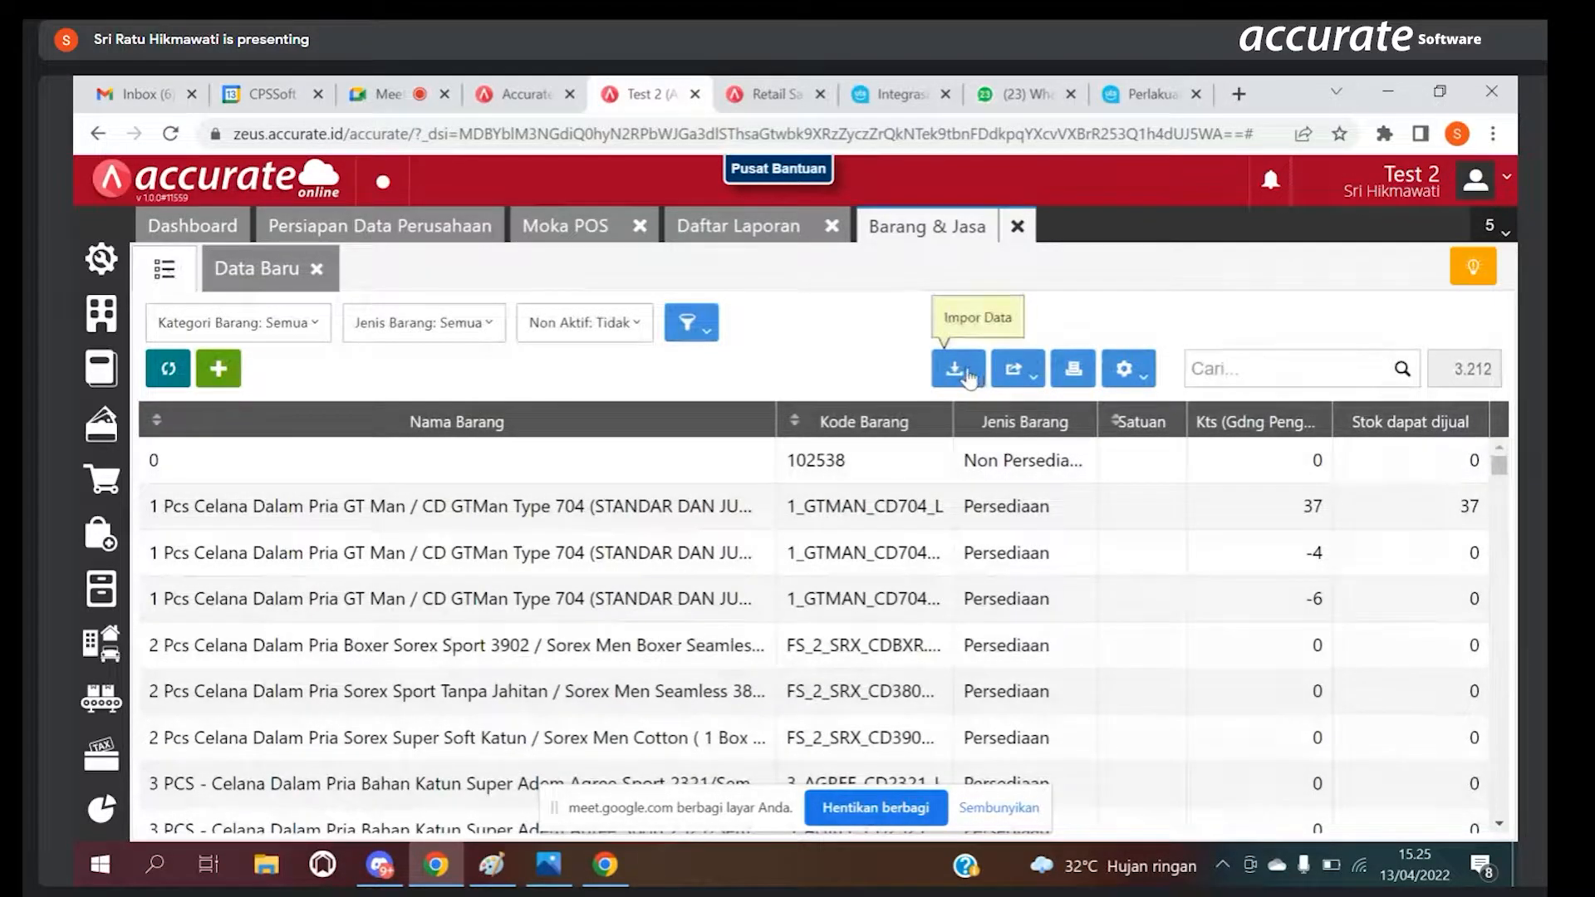
left_click(963, 374)
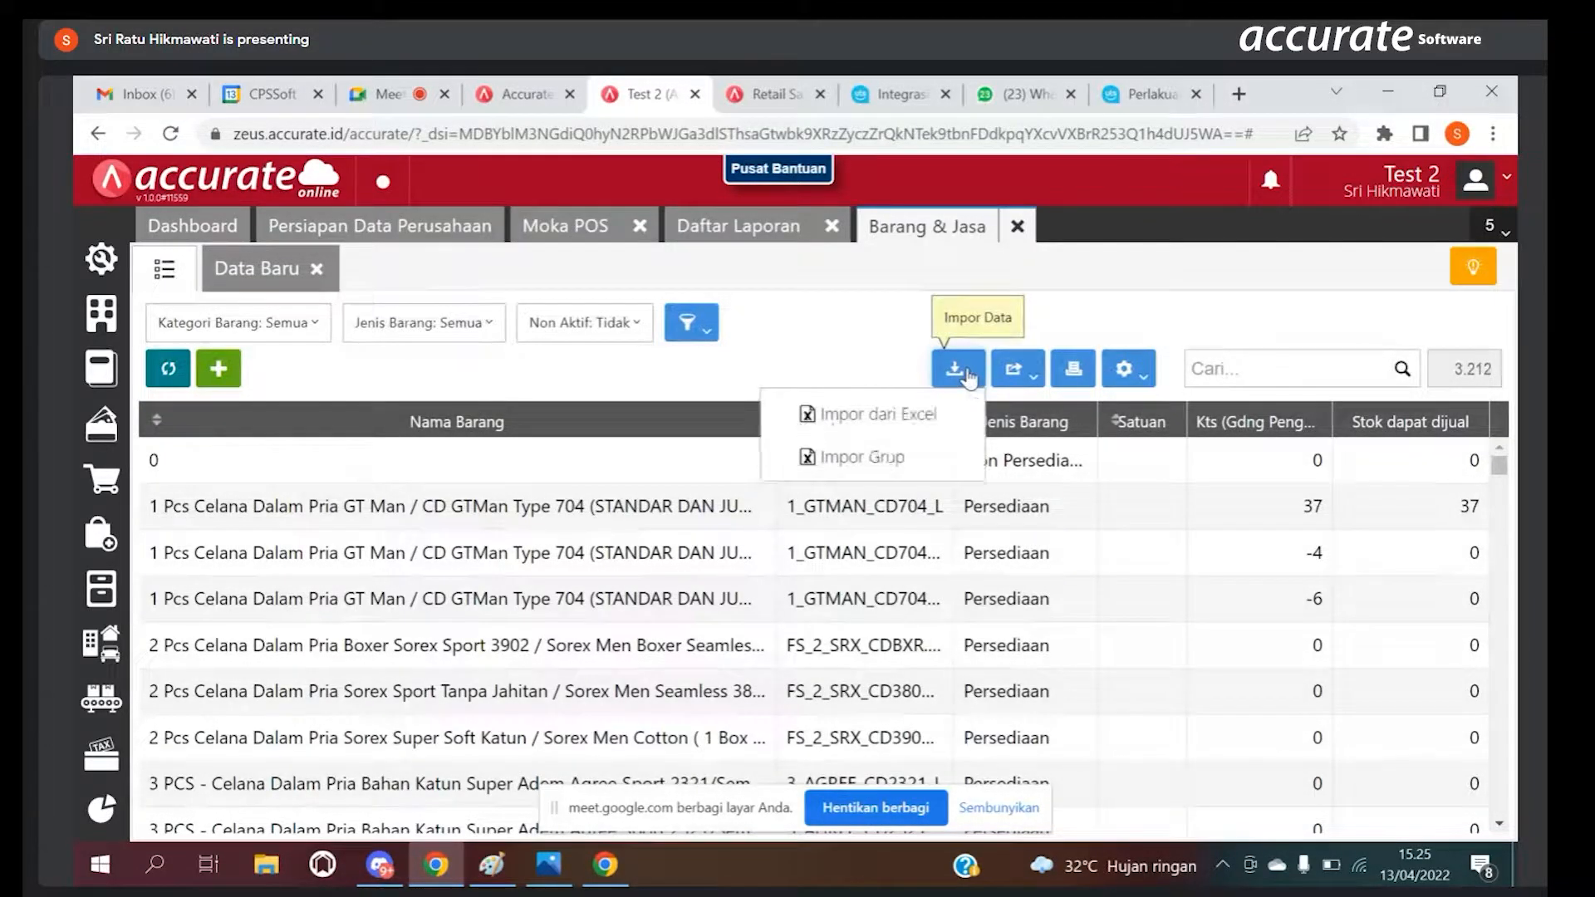
left_click(895, 420)
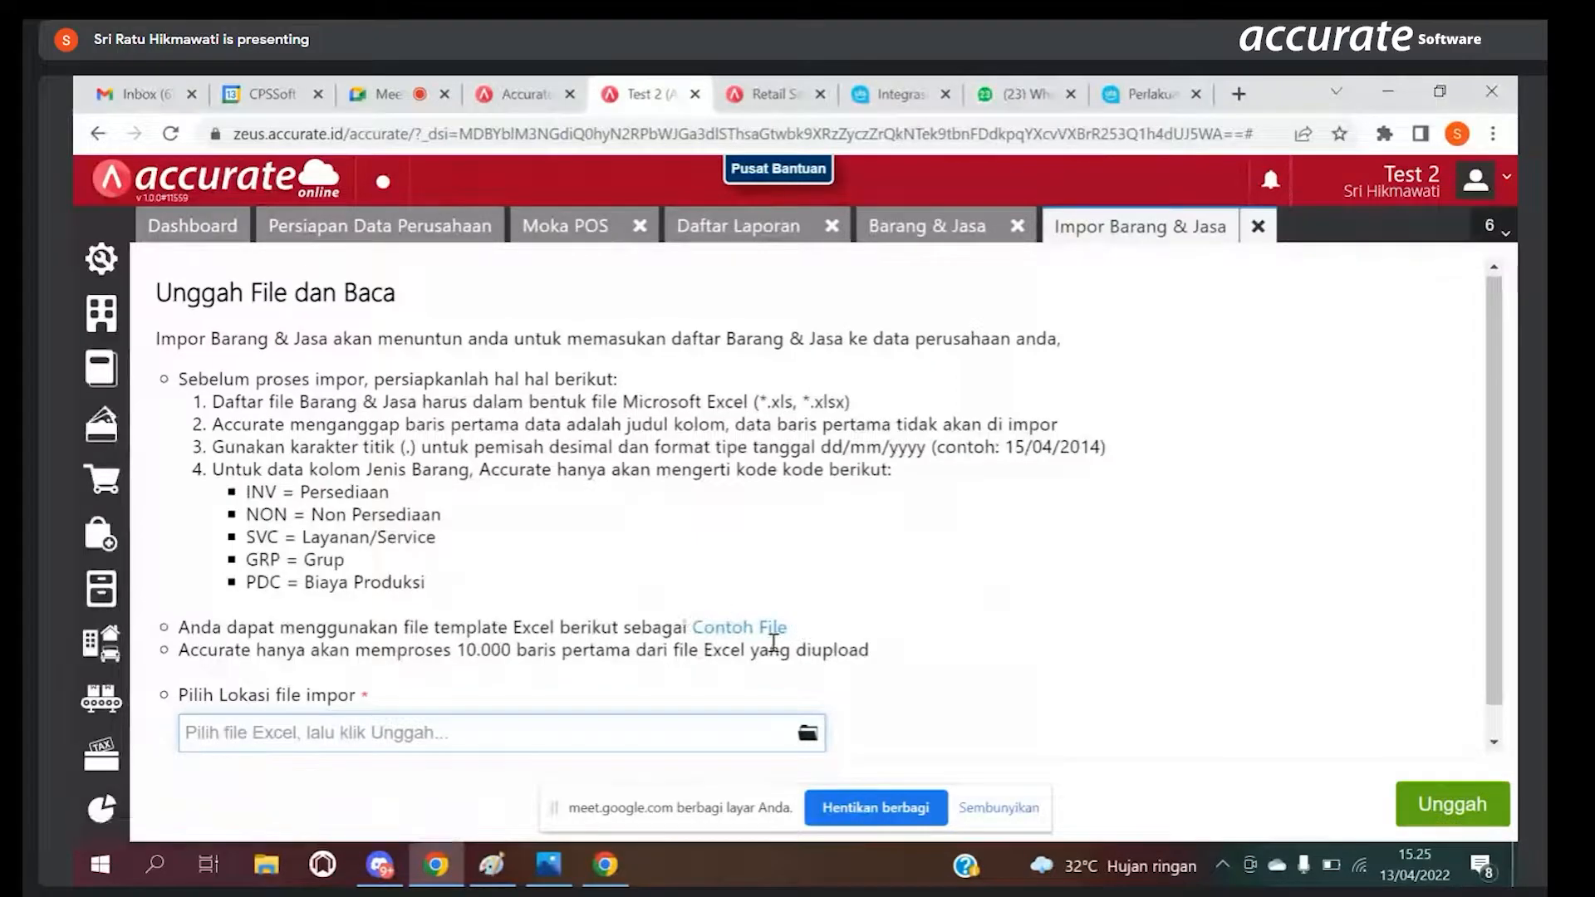
left_click(734, 632)
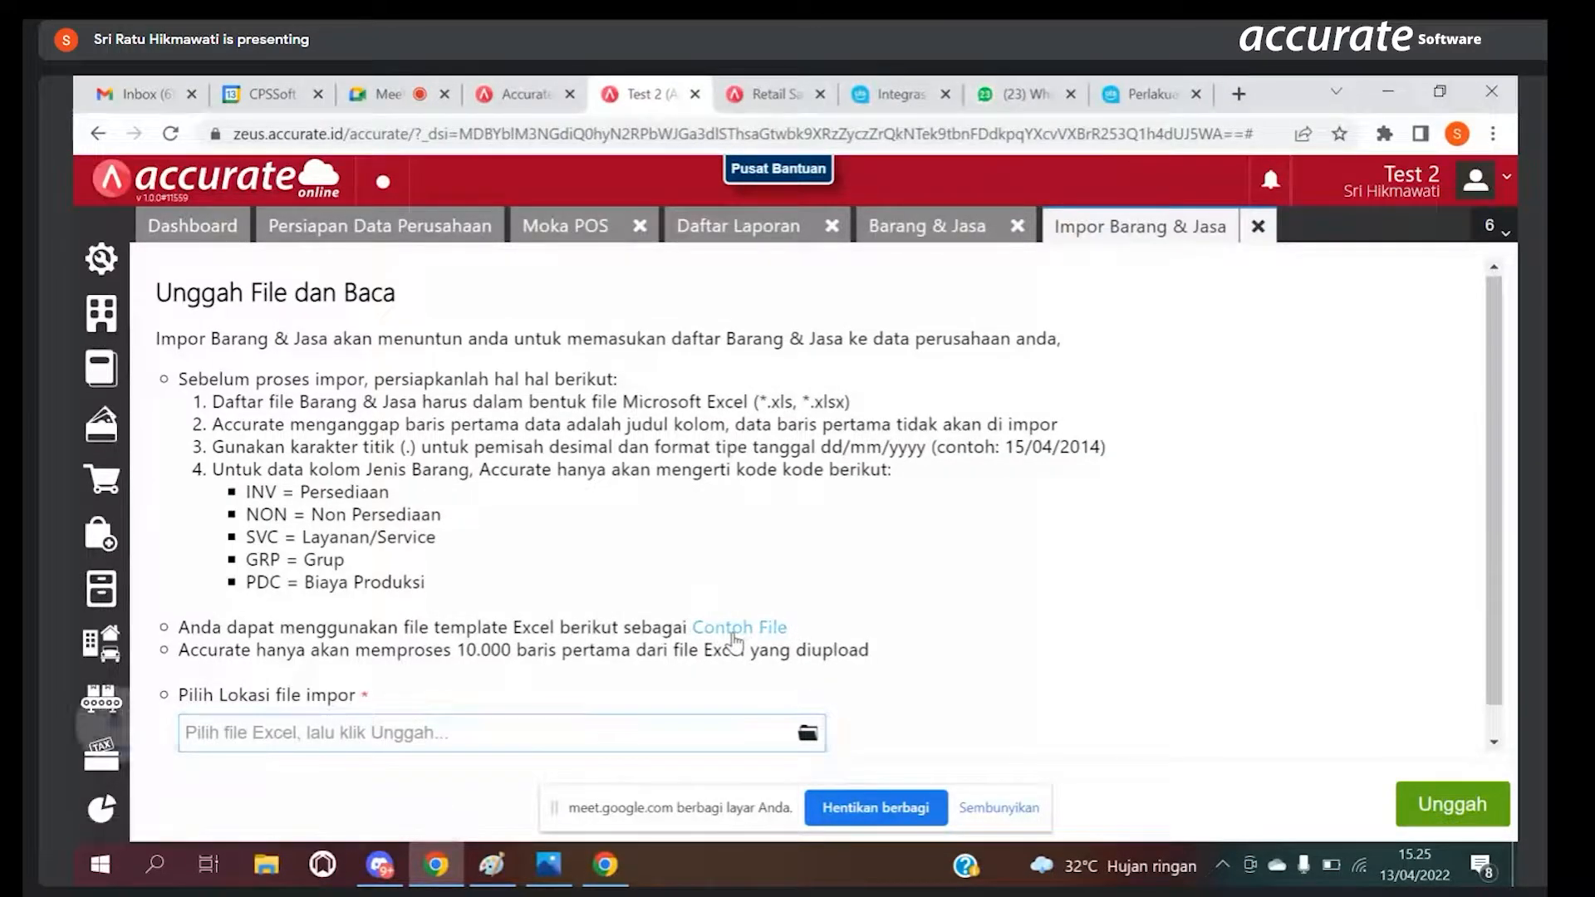
left_click(250, 806)
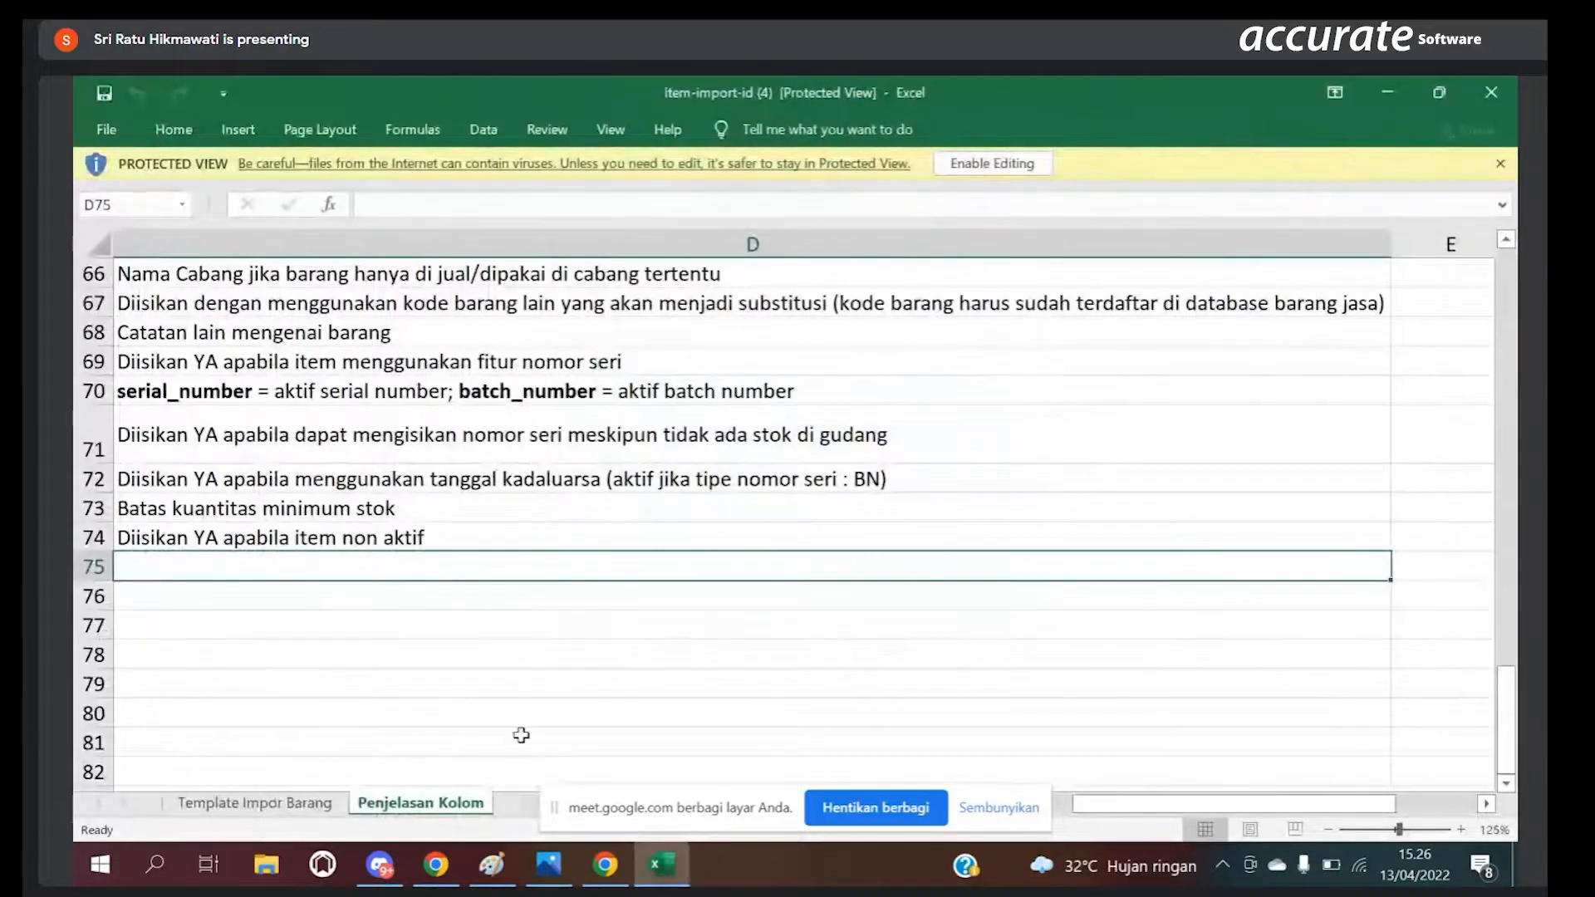
Step: Examine the columns of the Template Impor Barang sheet and their explanations in the Penjelasan Kolom sheet
left_click(255, 802)
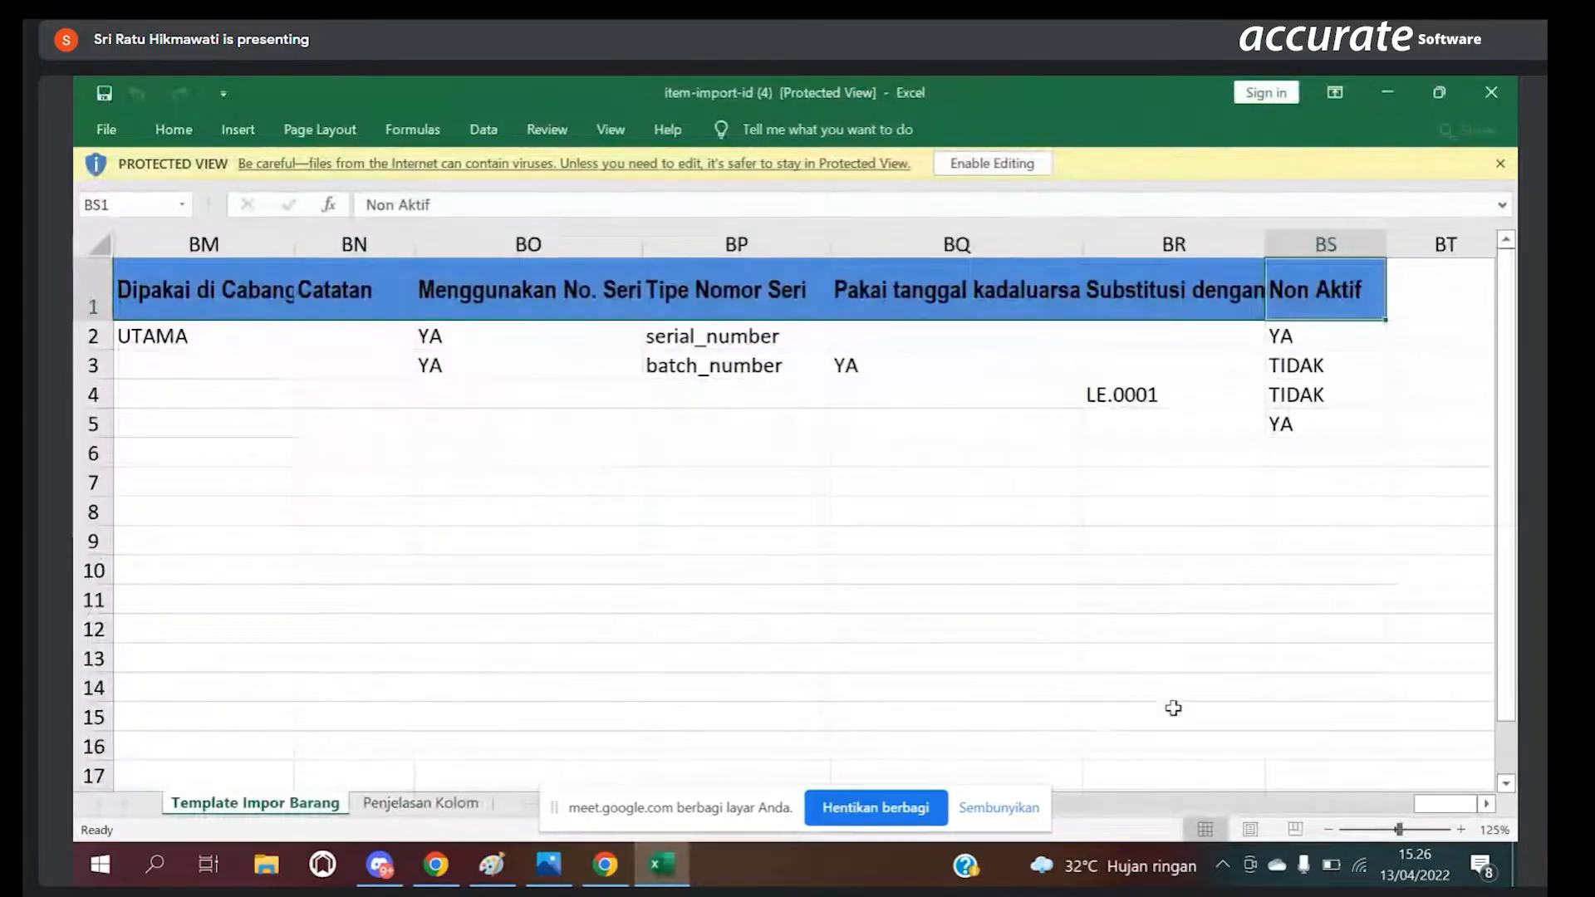
left_click_drag(1444, 800, 581, 835)
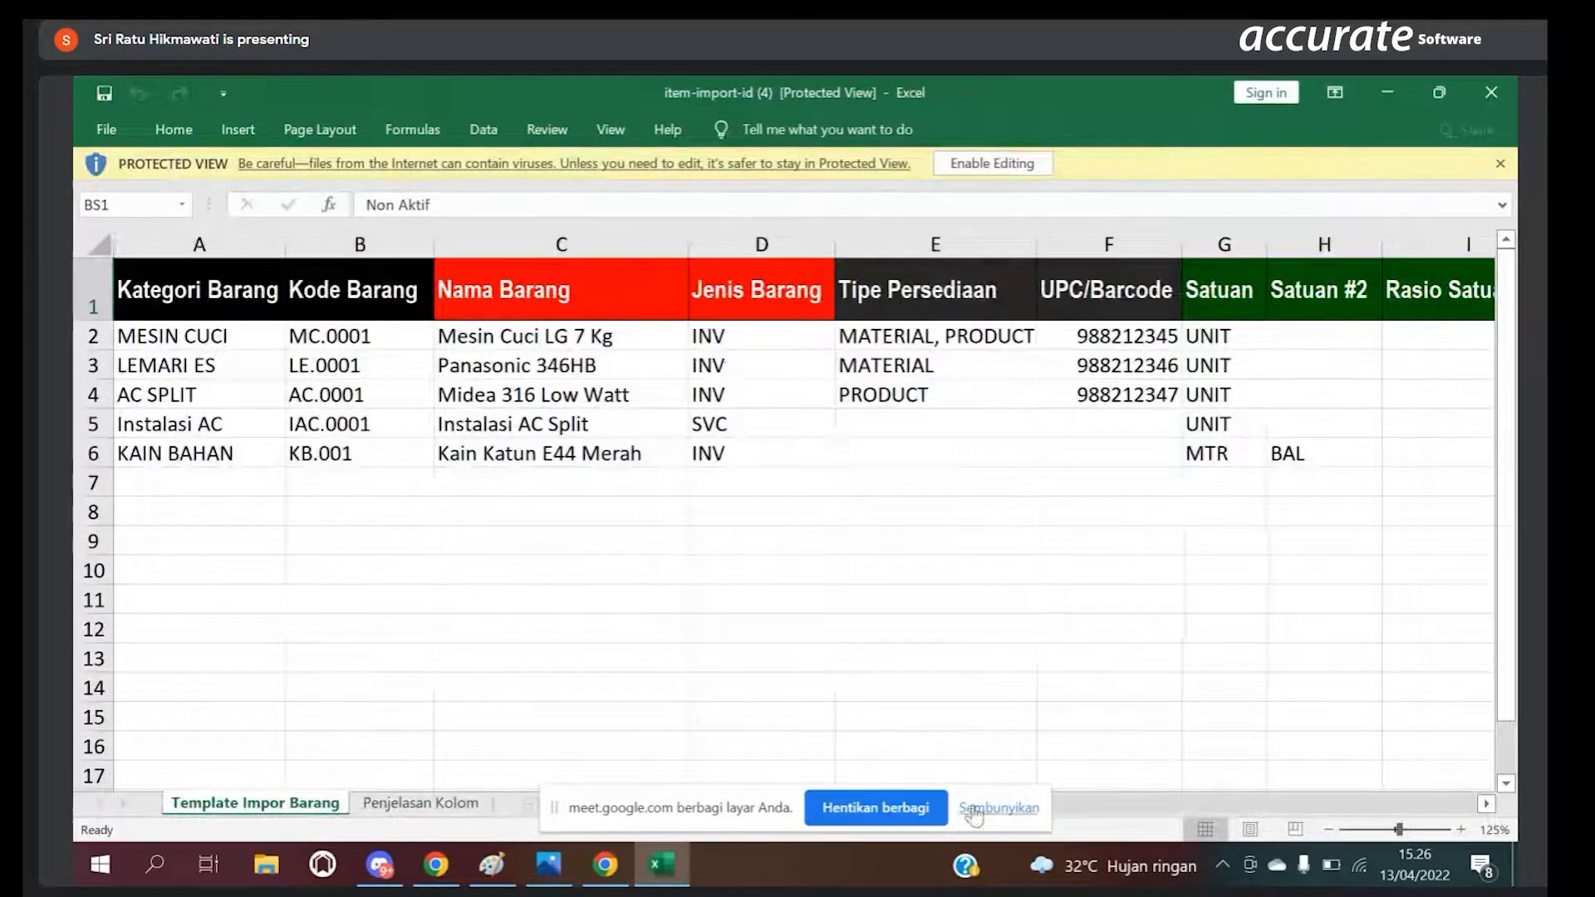
left_click(998, 807)
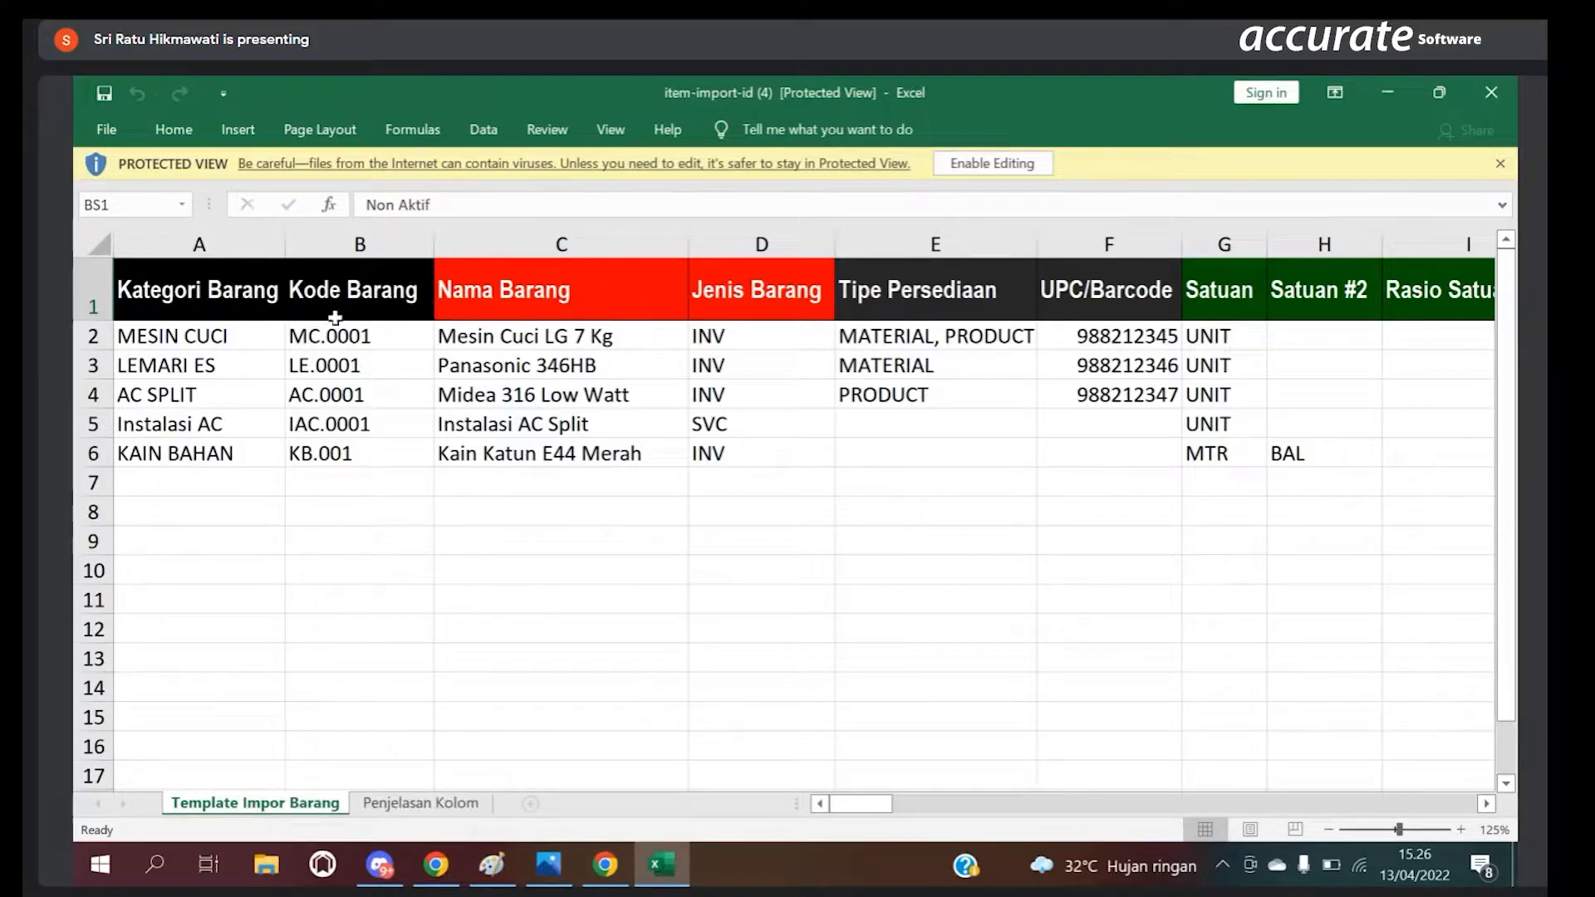
left_click(440, 802)
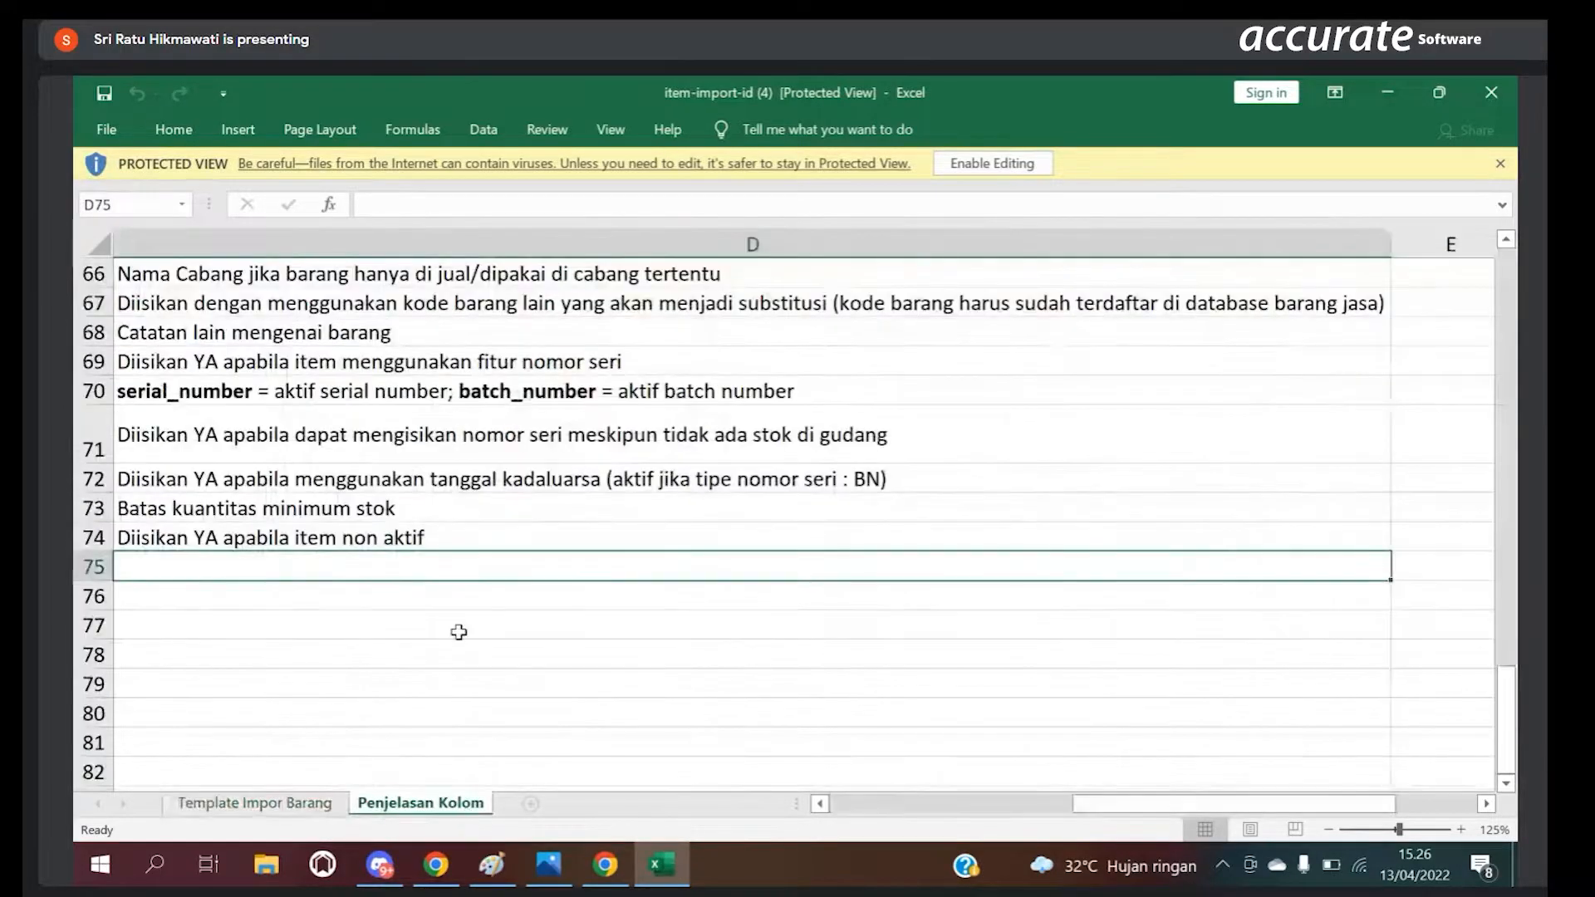
left_click_drag(1512, 765, 1512, 348)
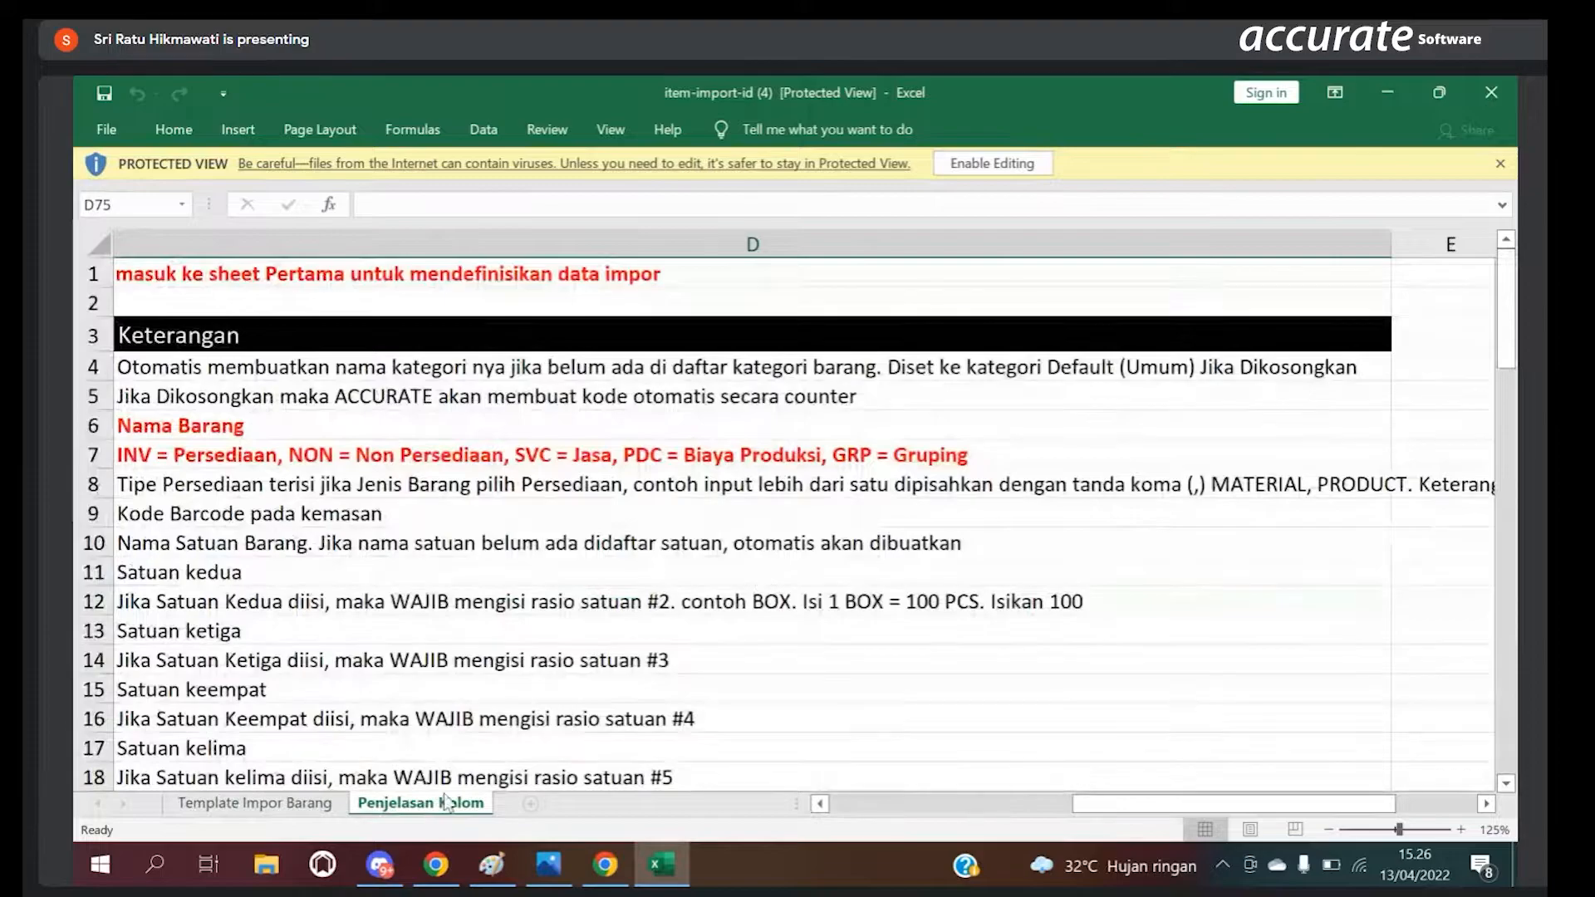
Step: Switch back to Accurate Online in Chrome and close the Impor Barang & Jasa, Barang & Jasa and Daftar Laporan pages
left_click(601, 878)
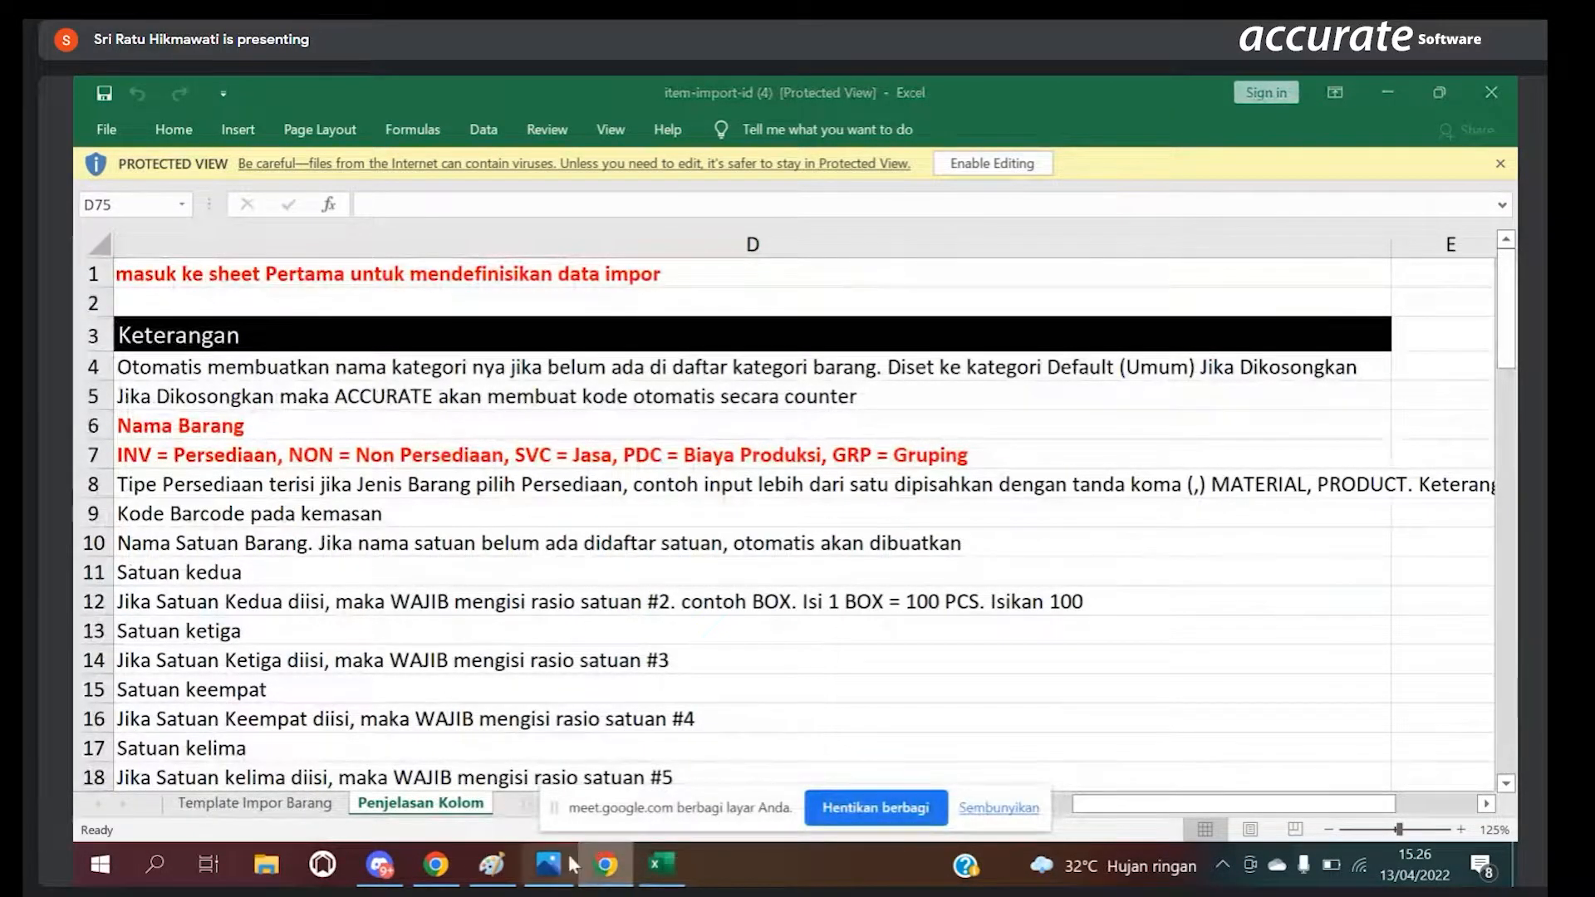
left_click(435, 864)
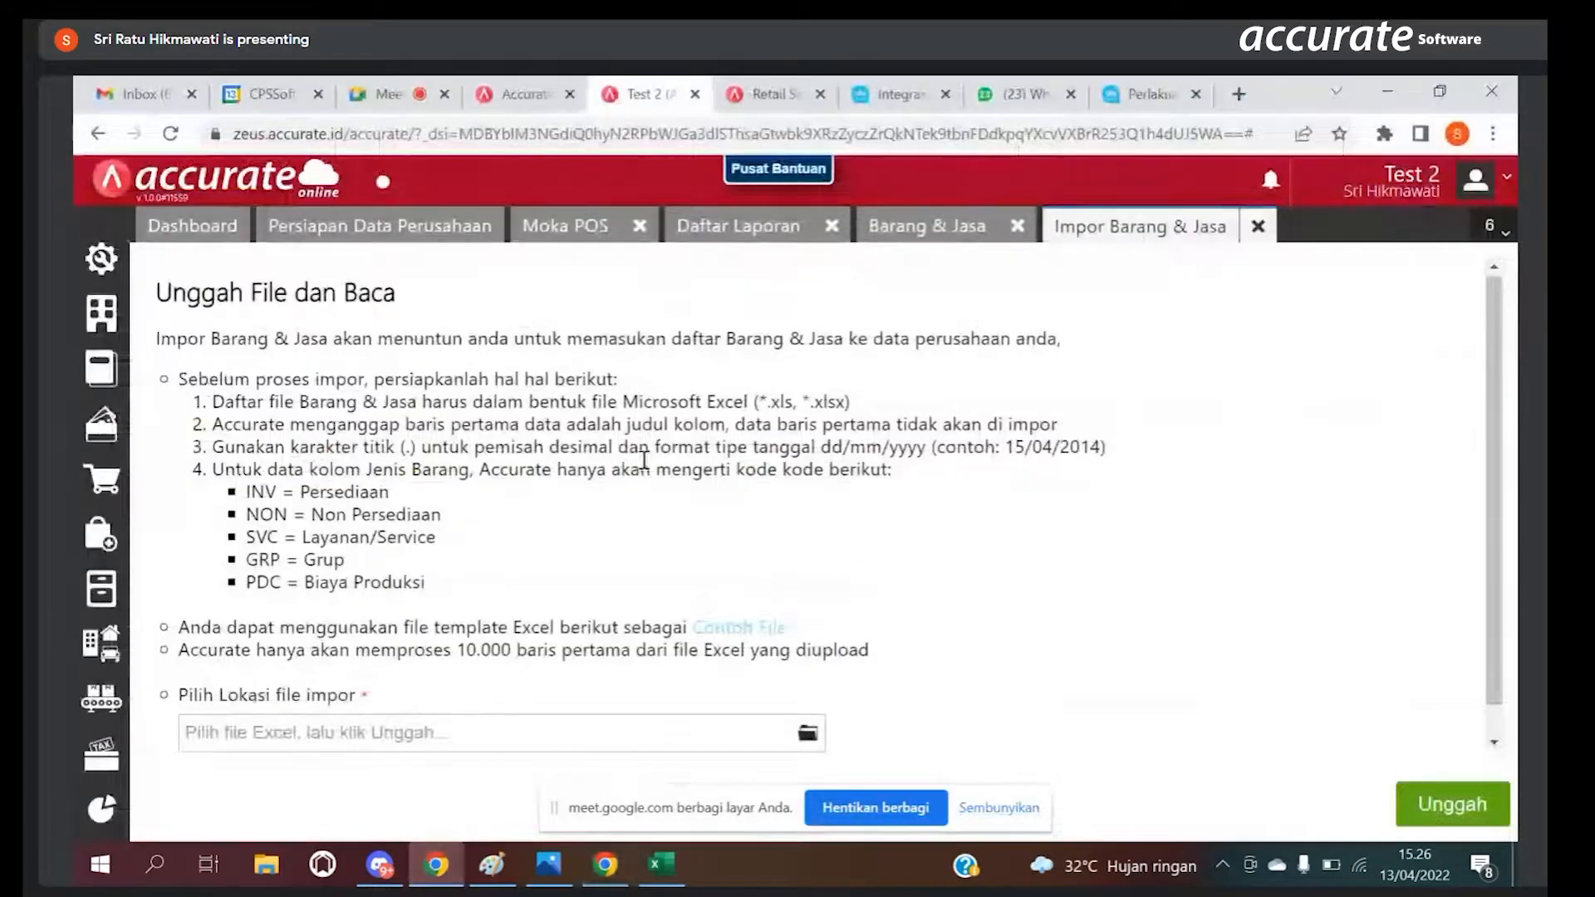
left_click(1263, 227)
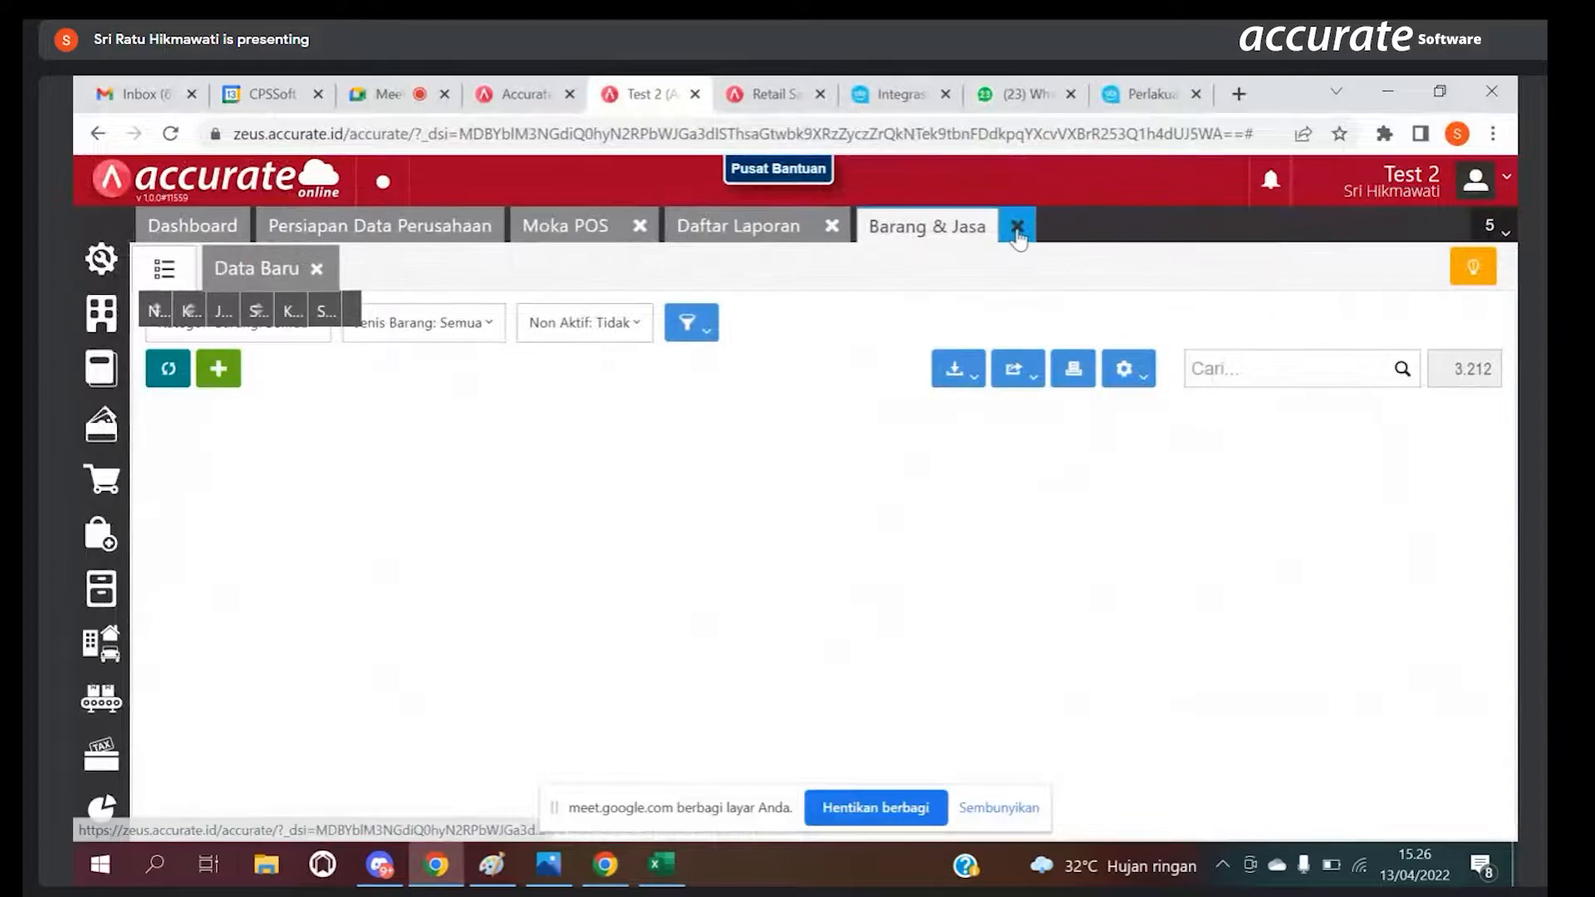
left_click(1017, 228)
left_click(831, 225)
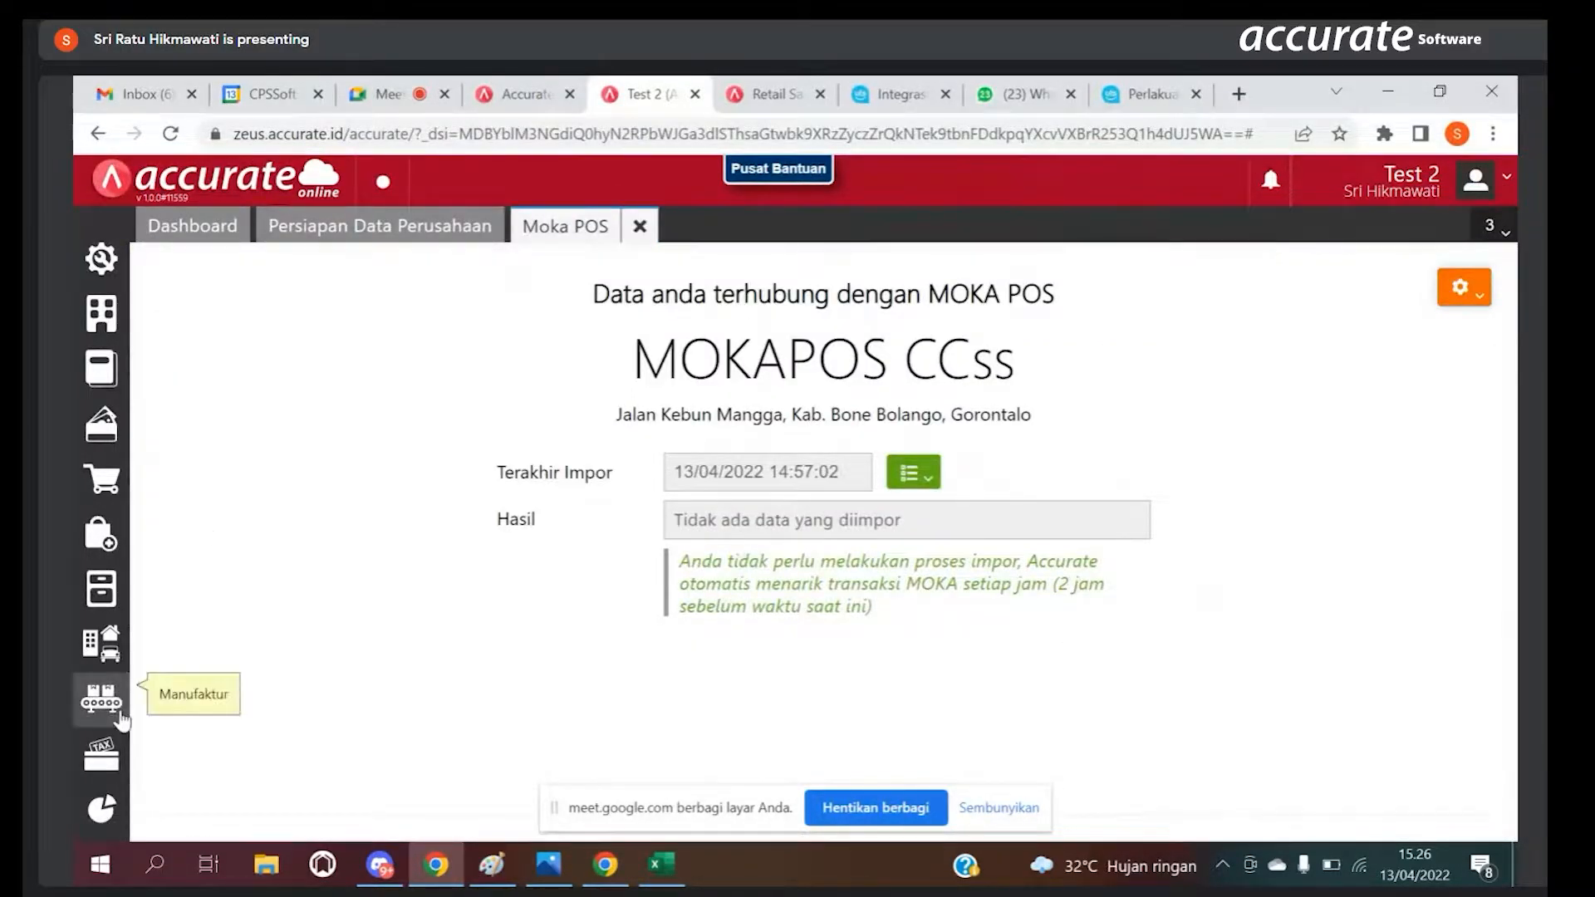
Step: Open Daftar Laporan and show the reports in the Persediaan category
left_click(103, 593)
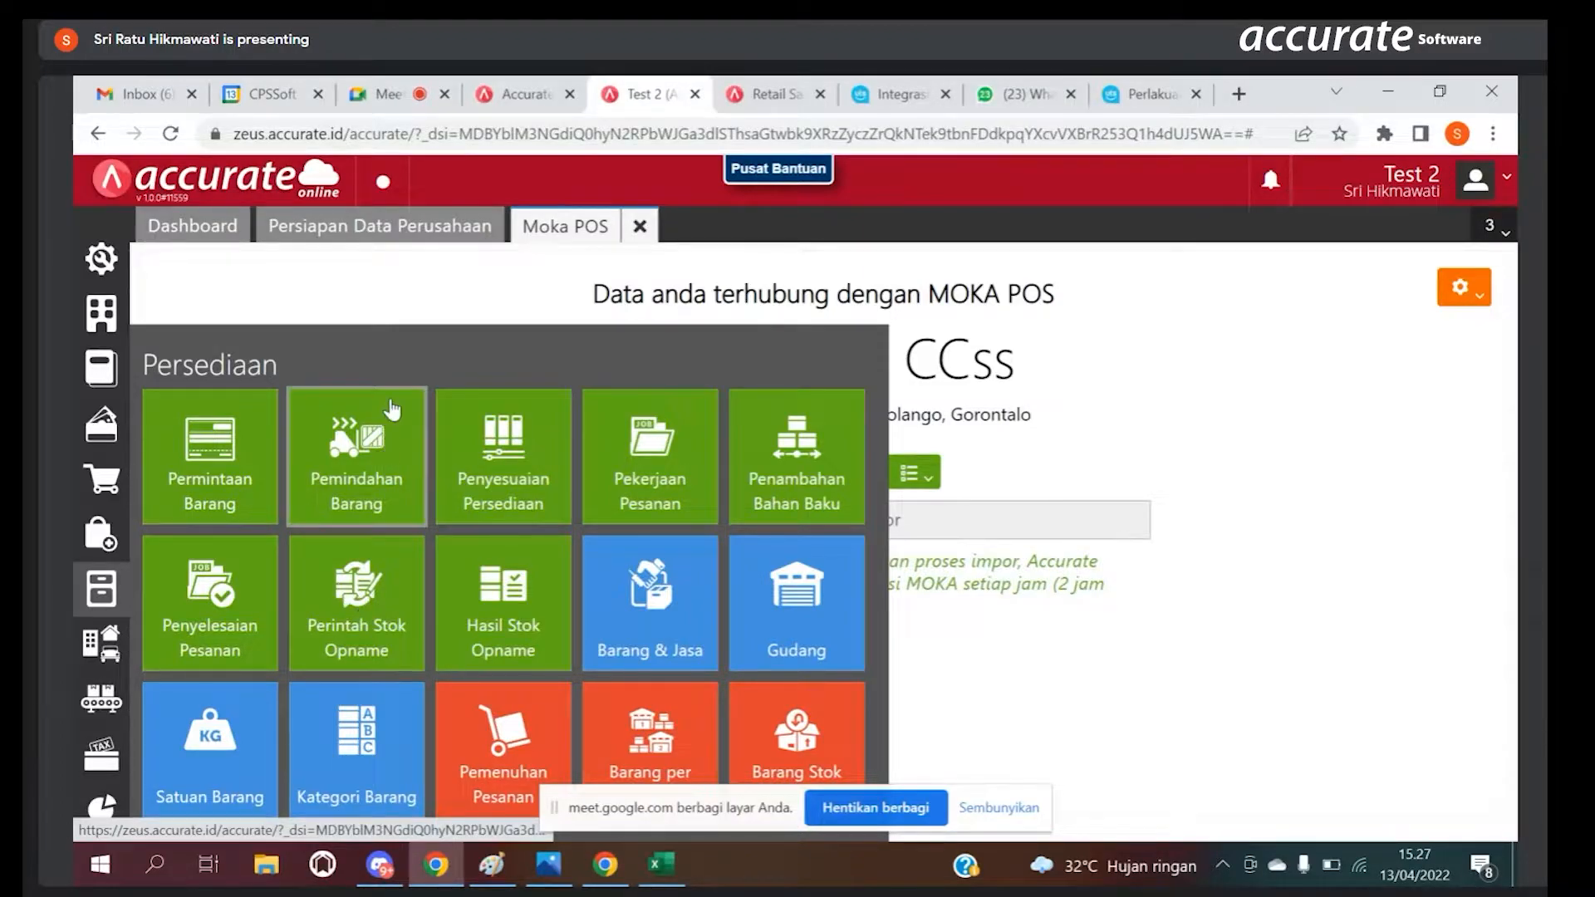
left_click(398, 307)
left_click(102, 810)
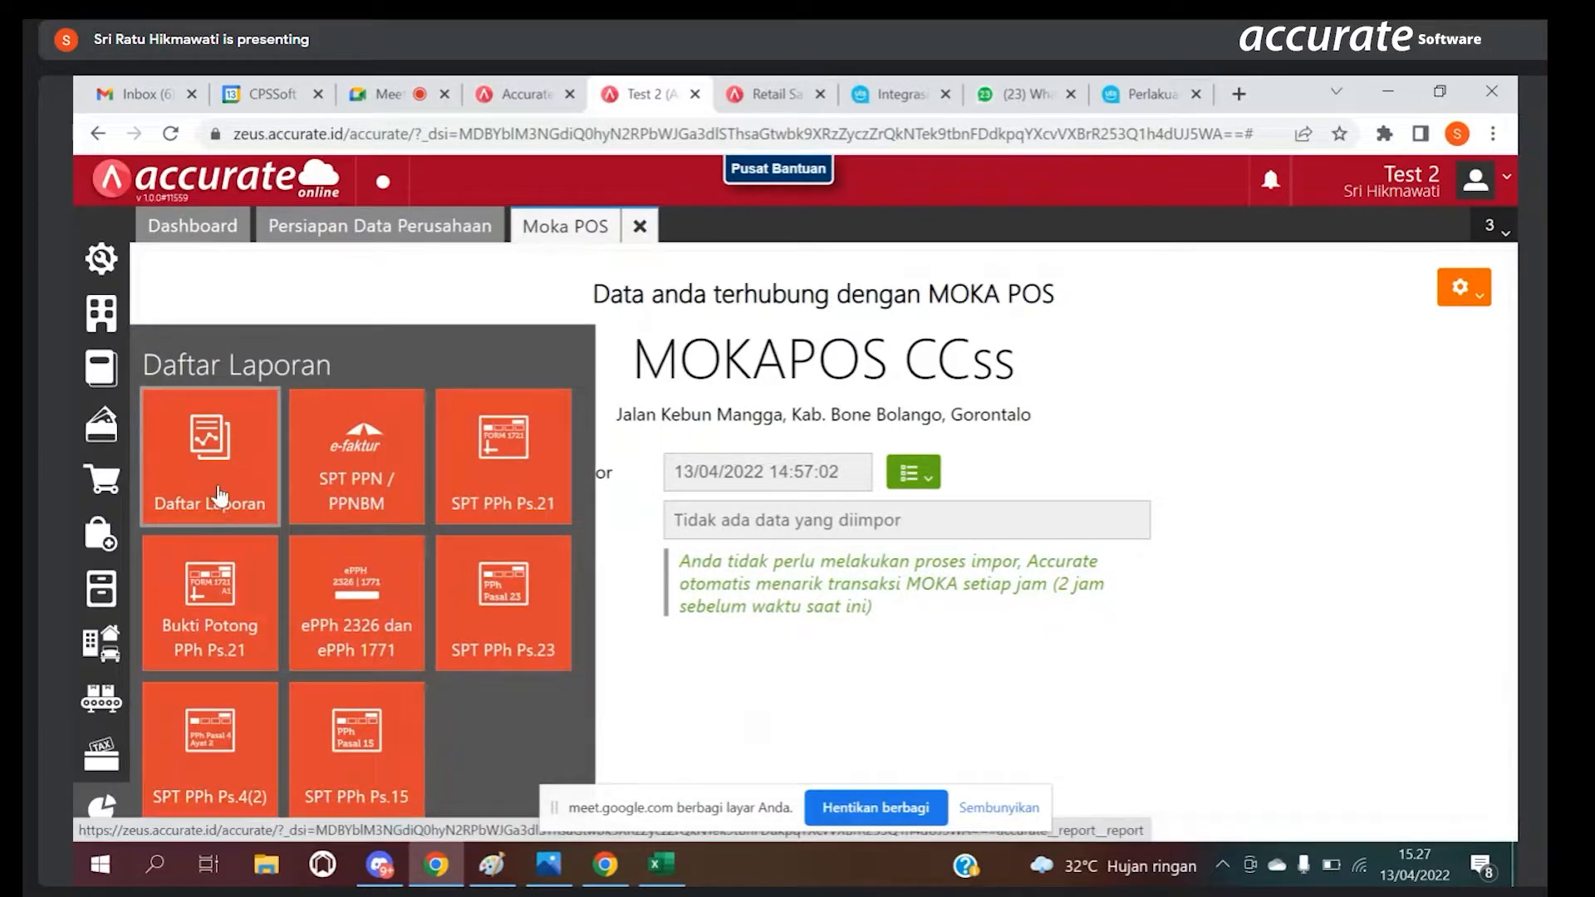
left_click(220, 492)
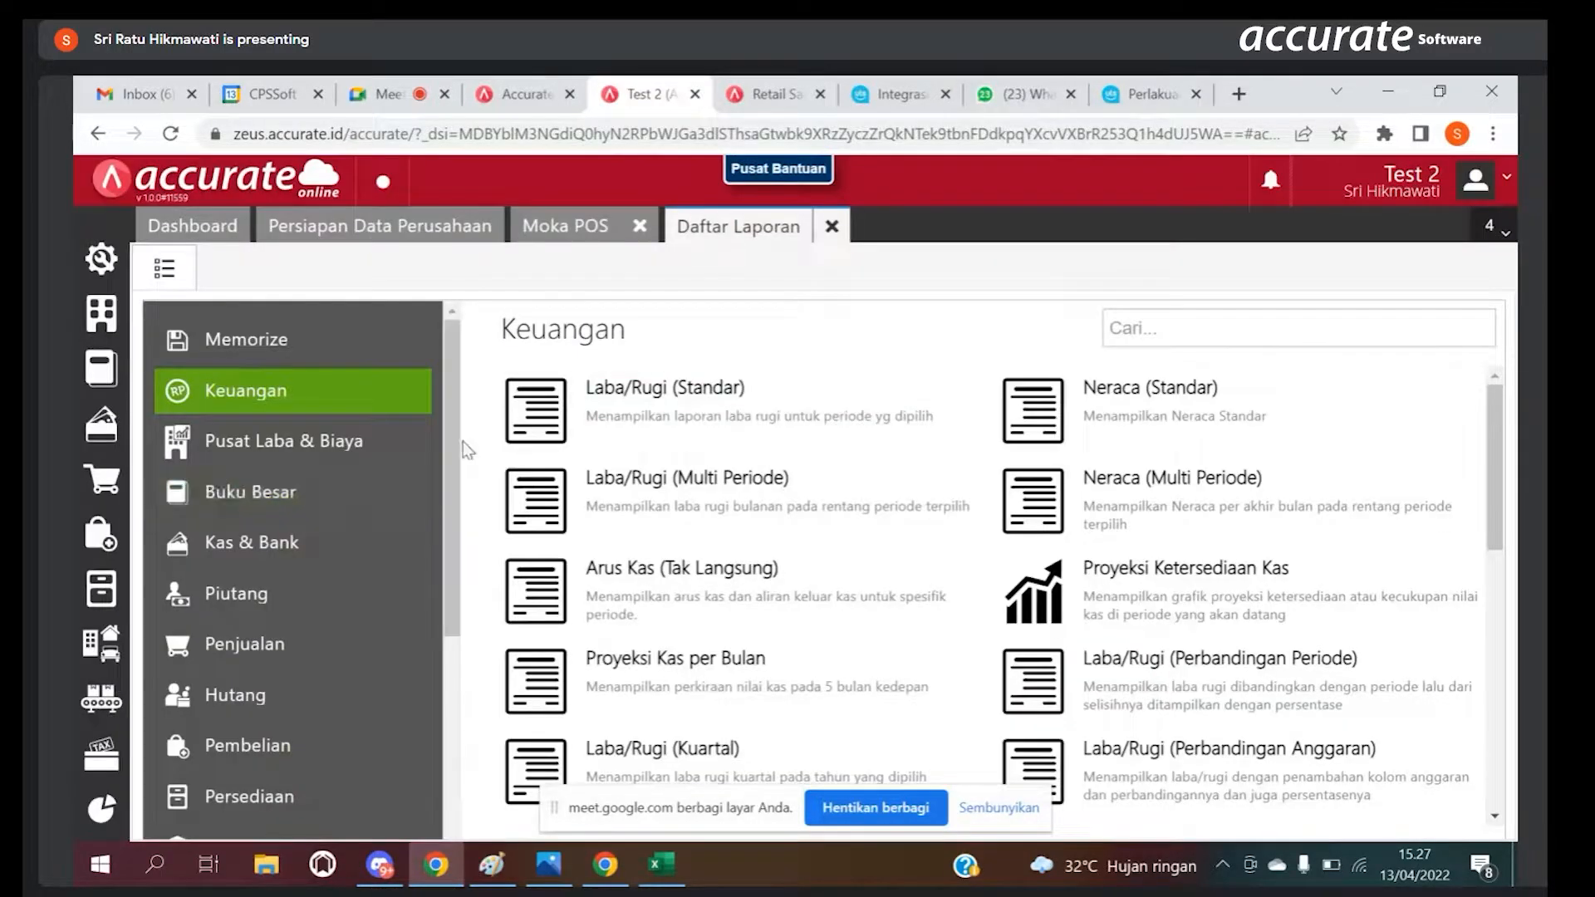
left_click_drag(456, 449, 438, 576)
left_click(336, 586)
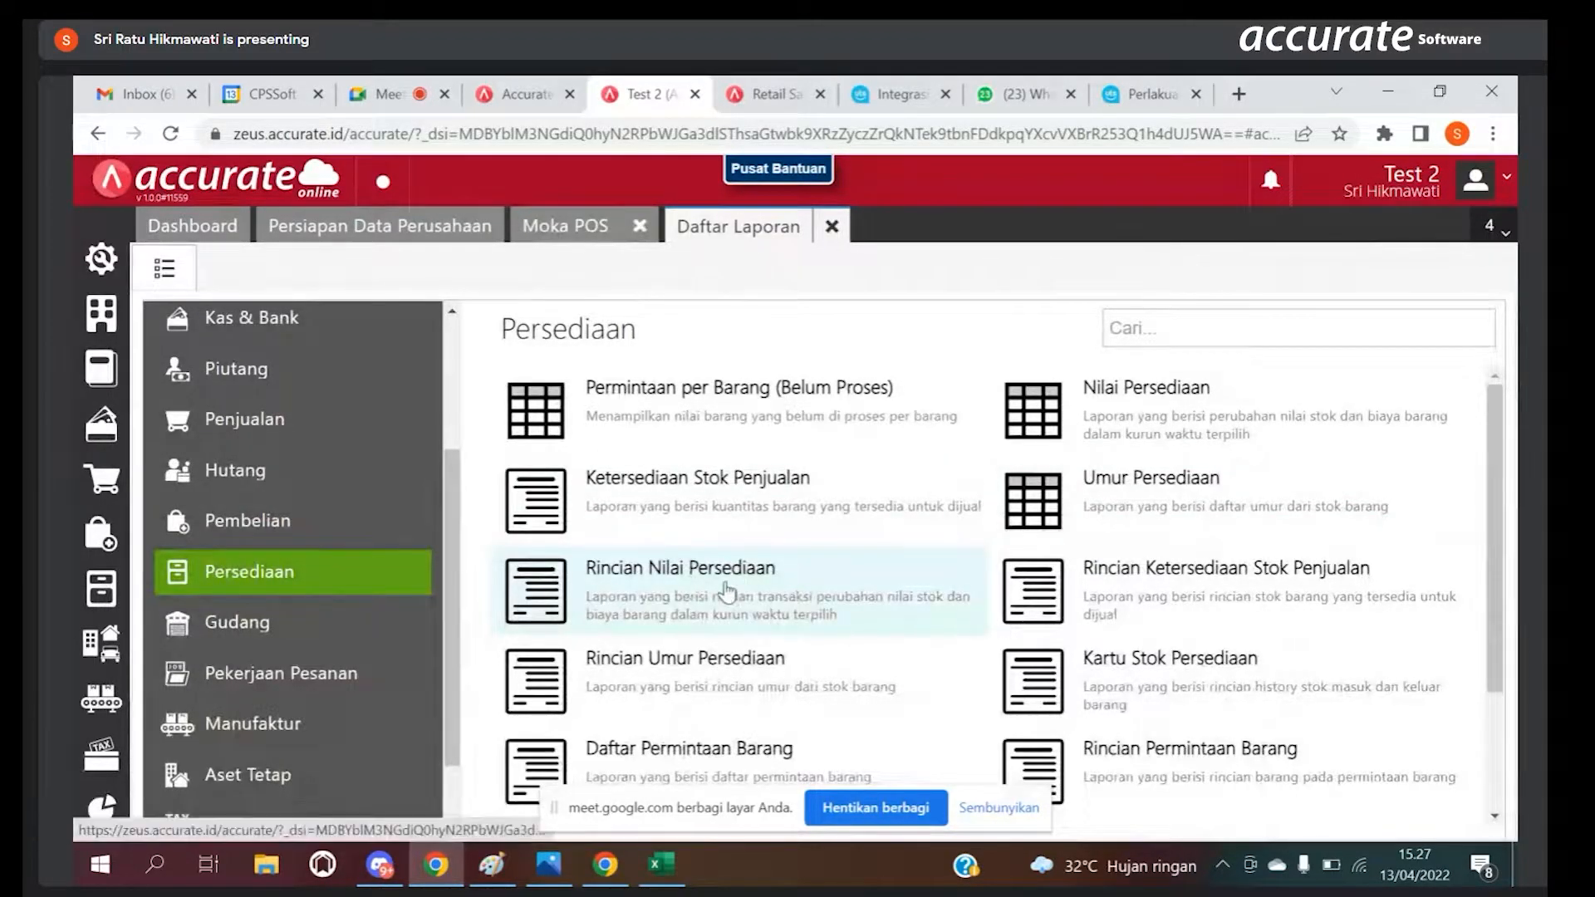
Step: Display the Penyesuaian Stok Barang report with its default dates and branches, and compare it with the Persediaan report list
left_click_drag(1505, 573, 1503, 685)
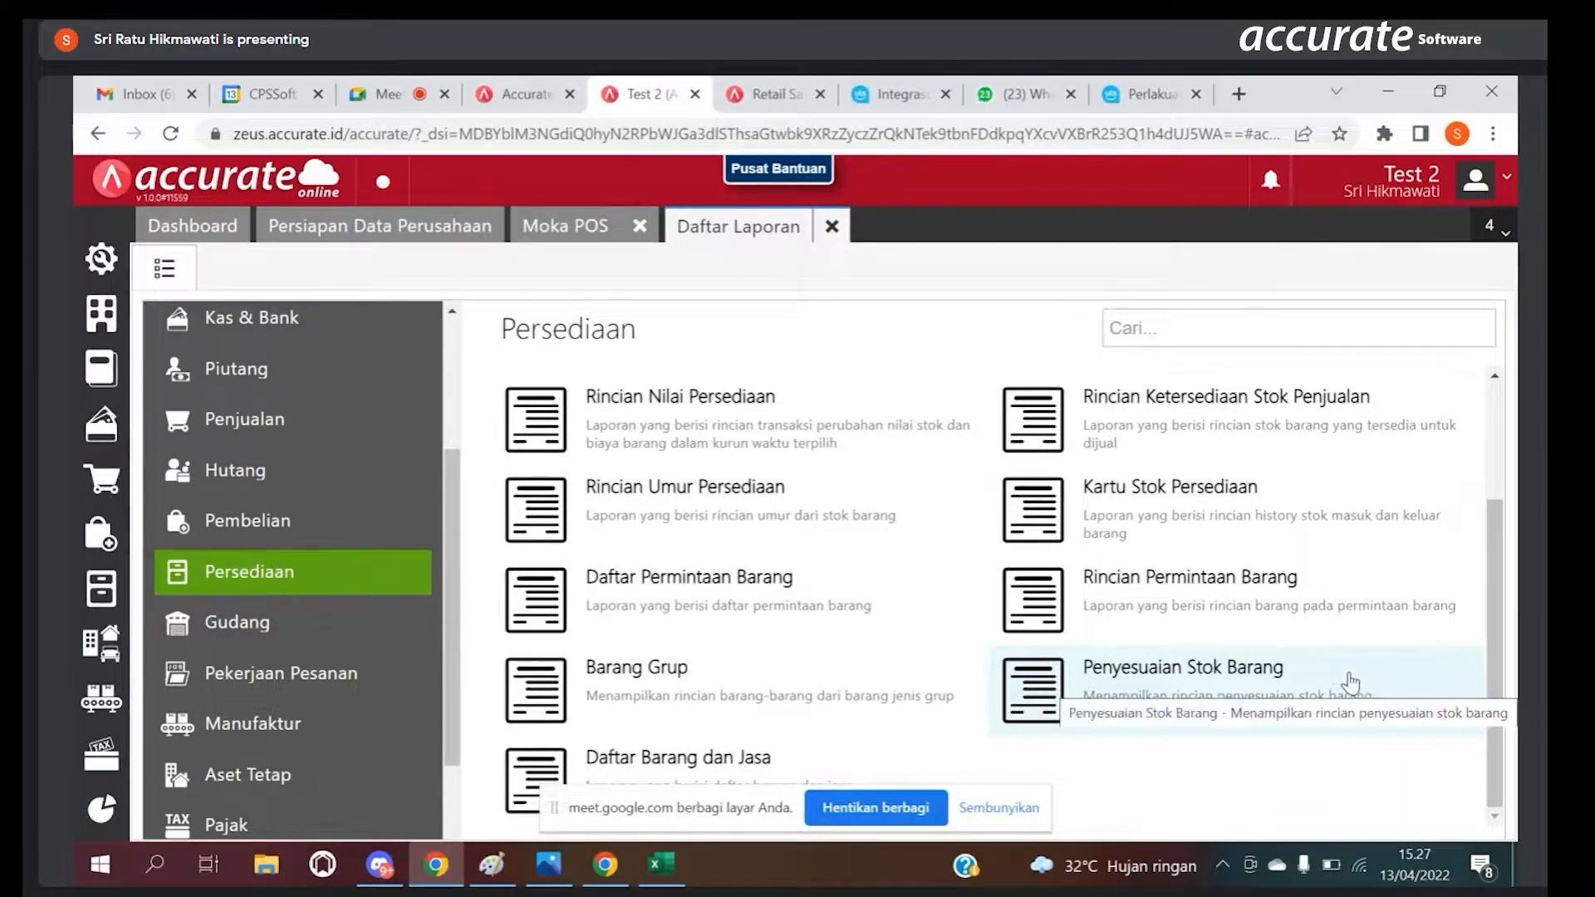
left_click(1233, 675)
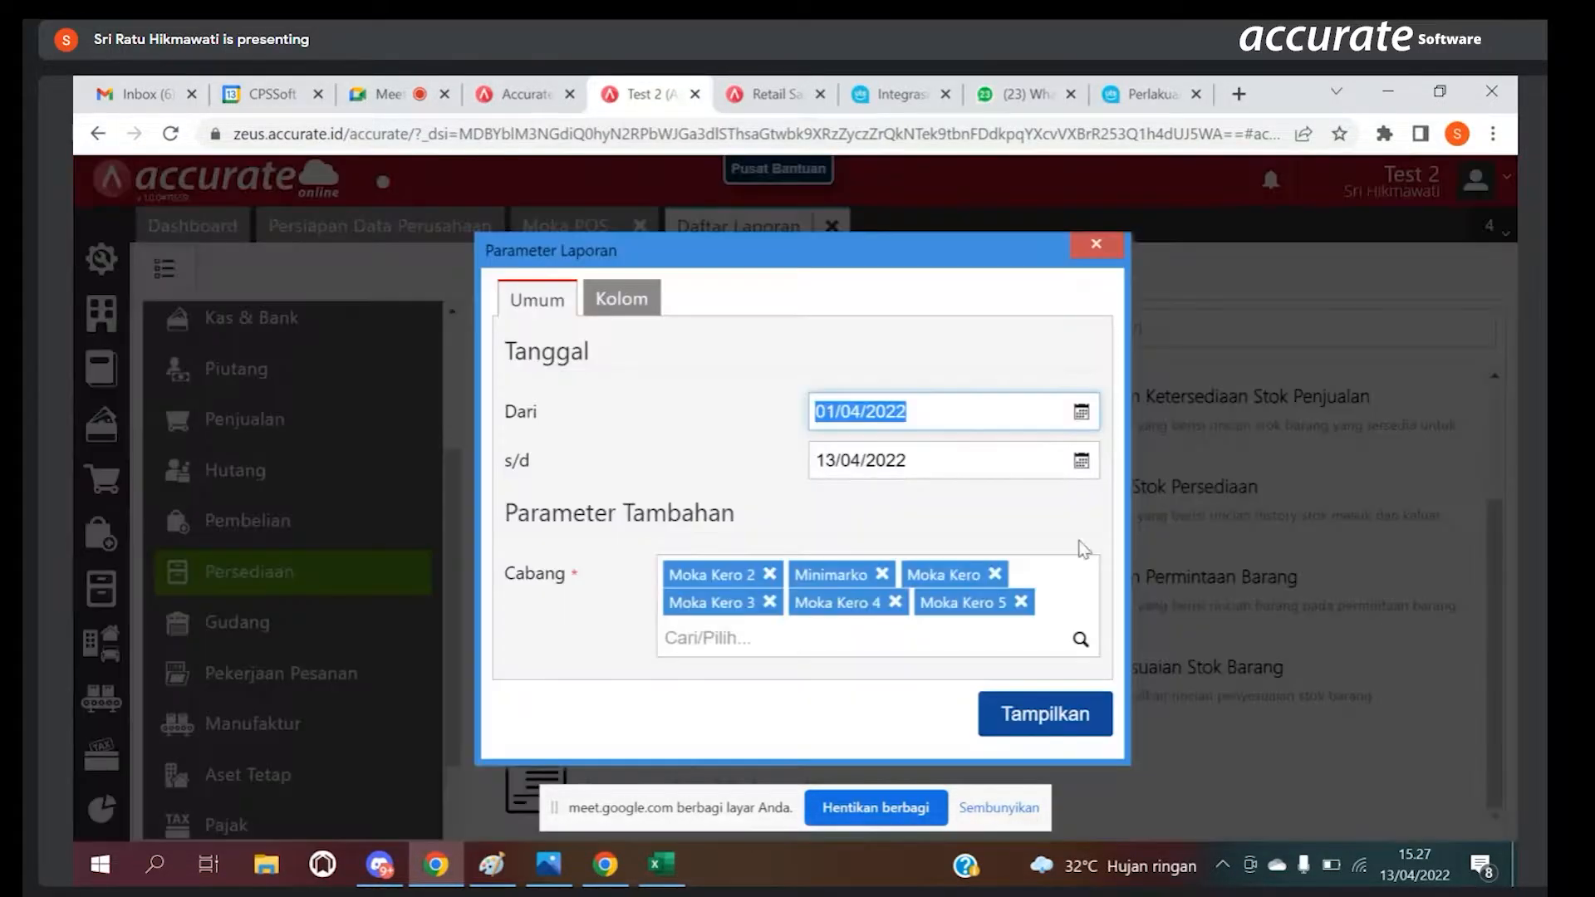
left_click(1018, 713)
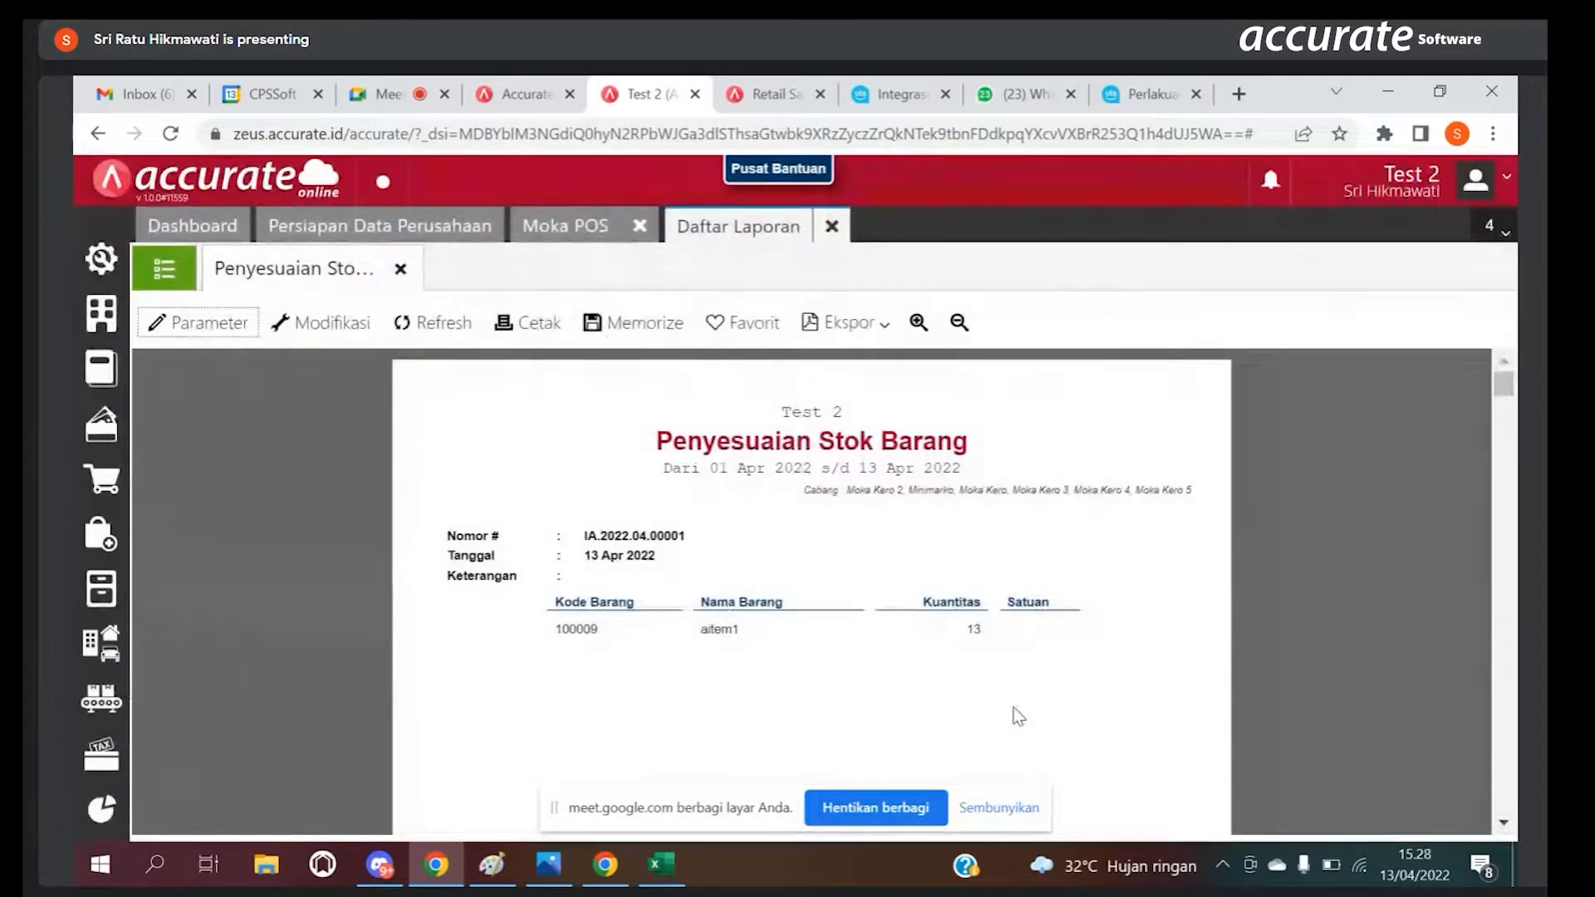
left_click(167, 269)
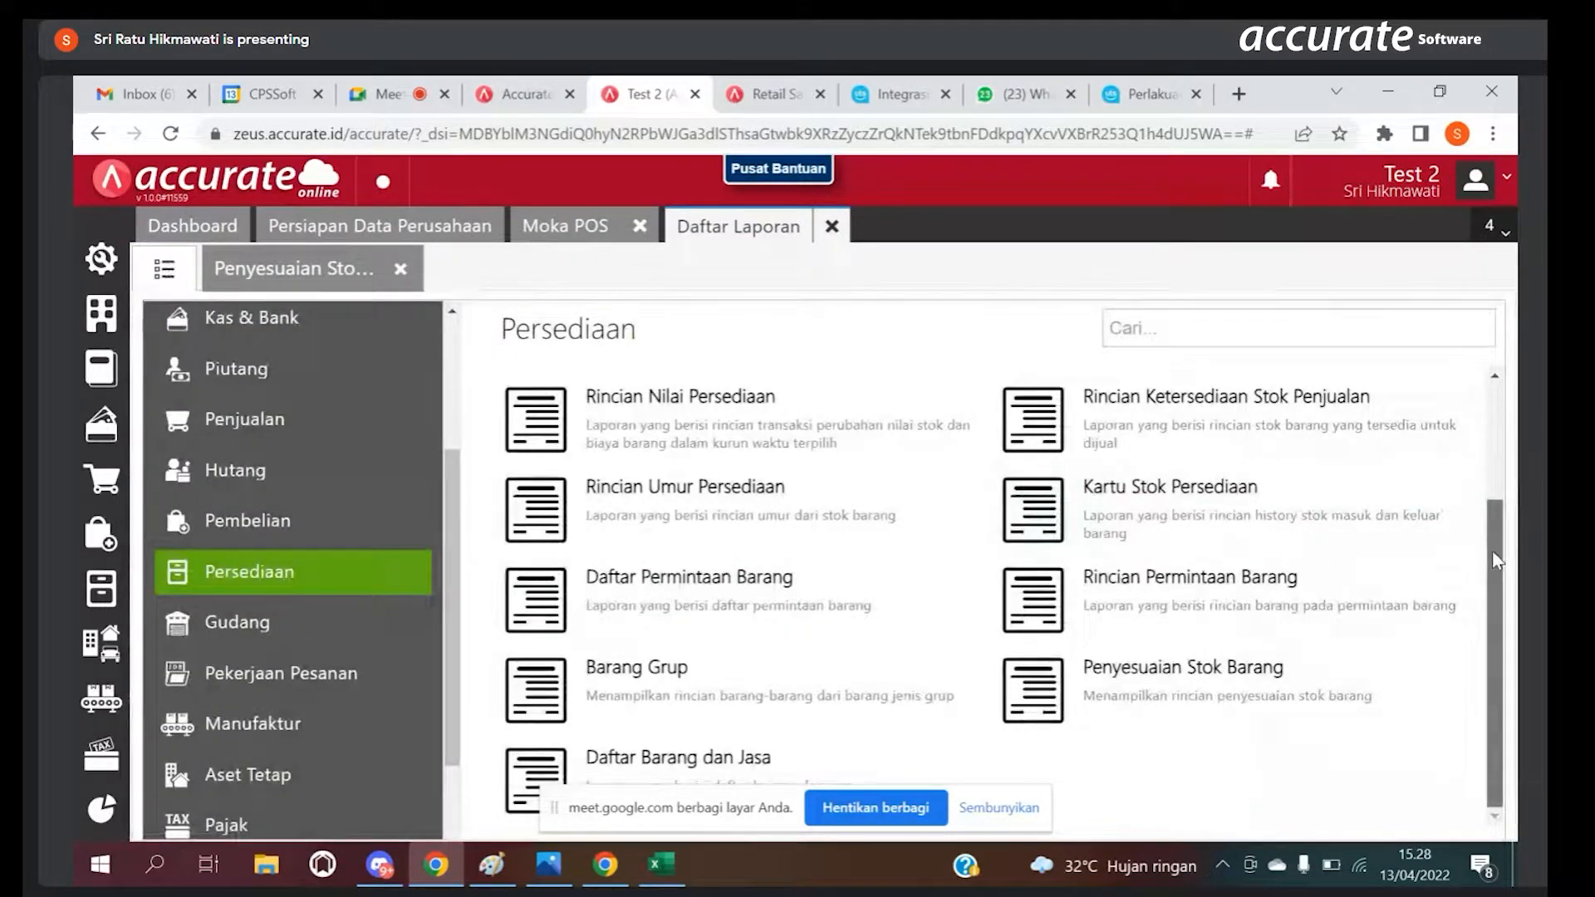
left_click(313, 266)
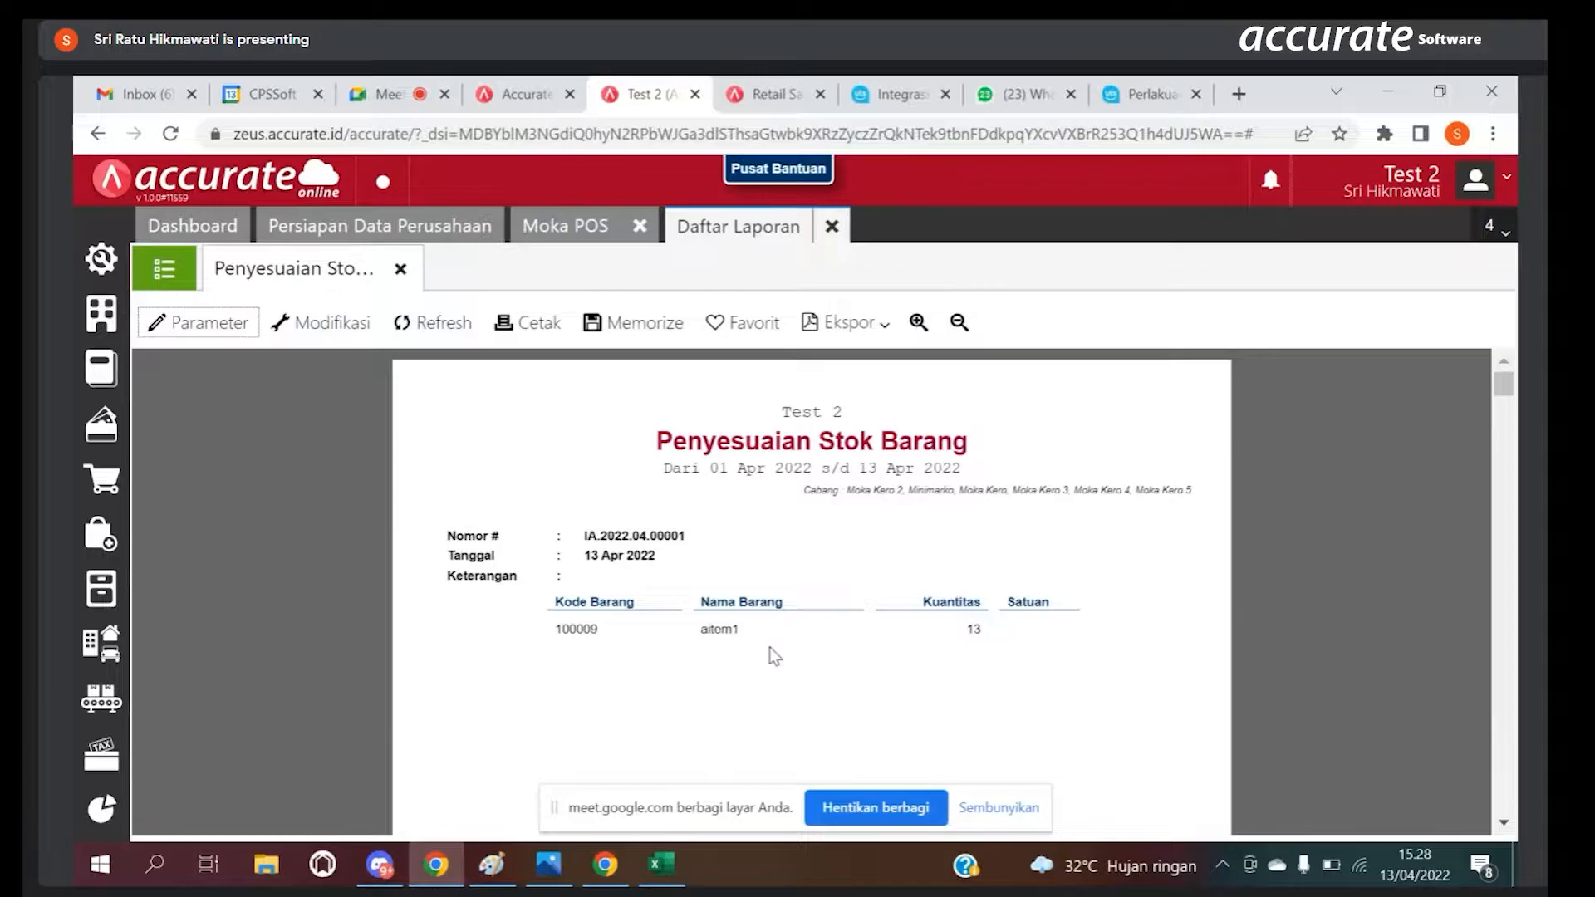
Step: Open a new Barang & Jasa record from the Persediaan module and assign it the Bahan Baku category
left_click(108, 585)
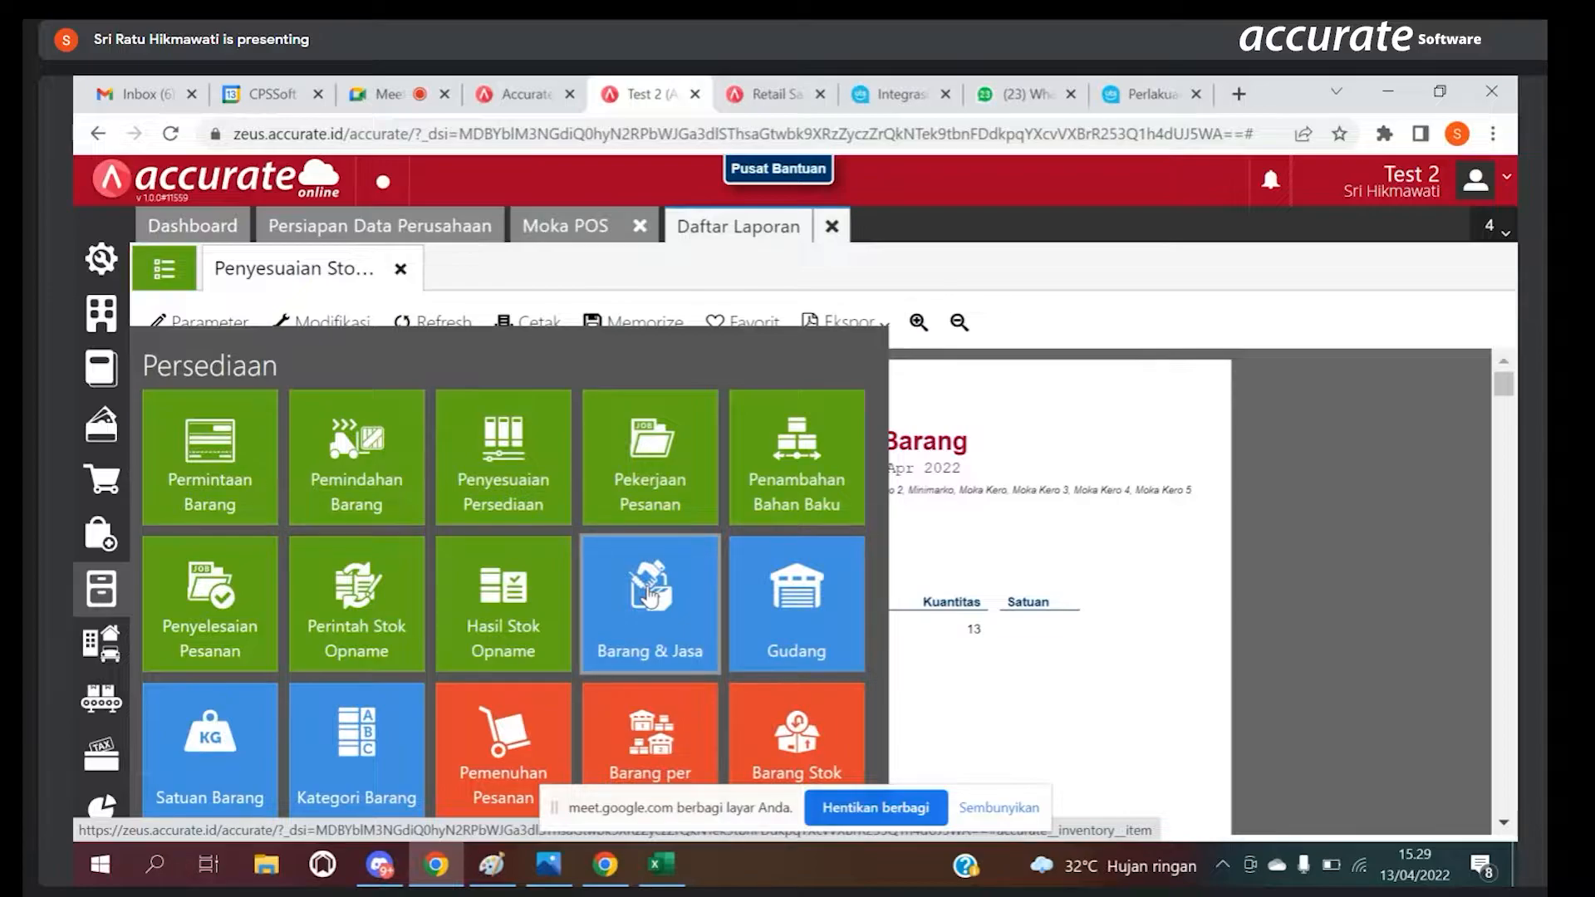
left_click(650, 596)
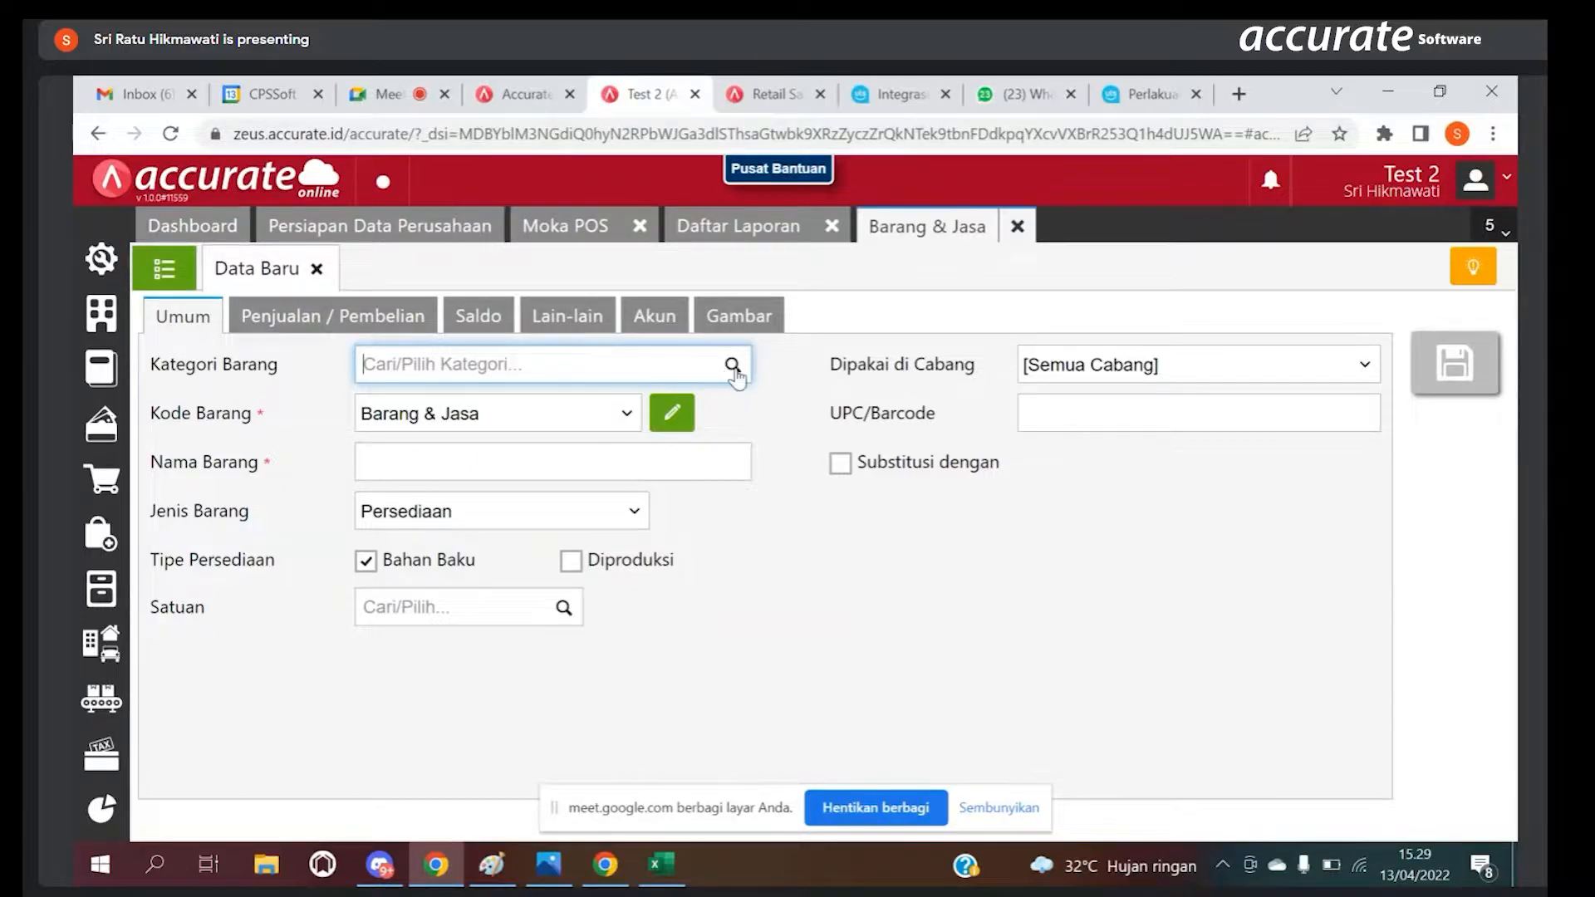
left_click(646, 360)
type("Bahan")
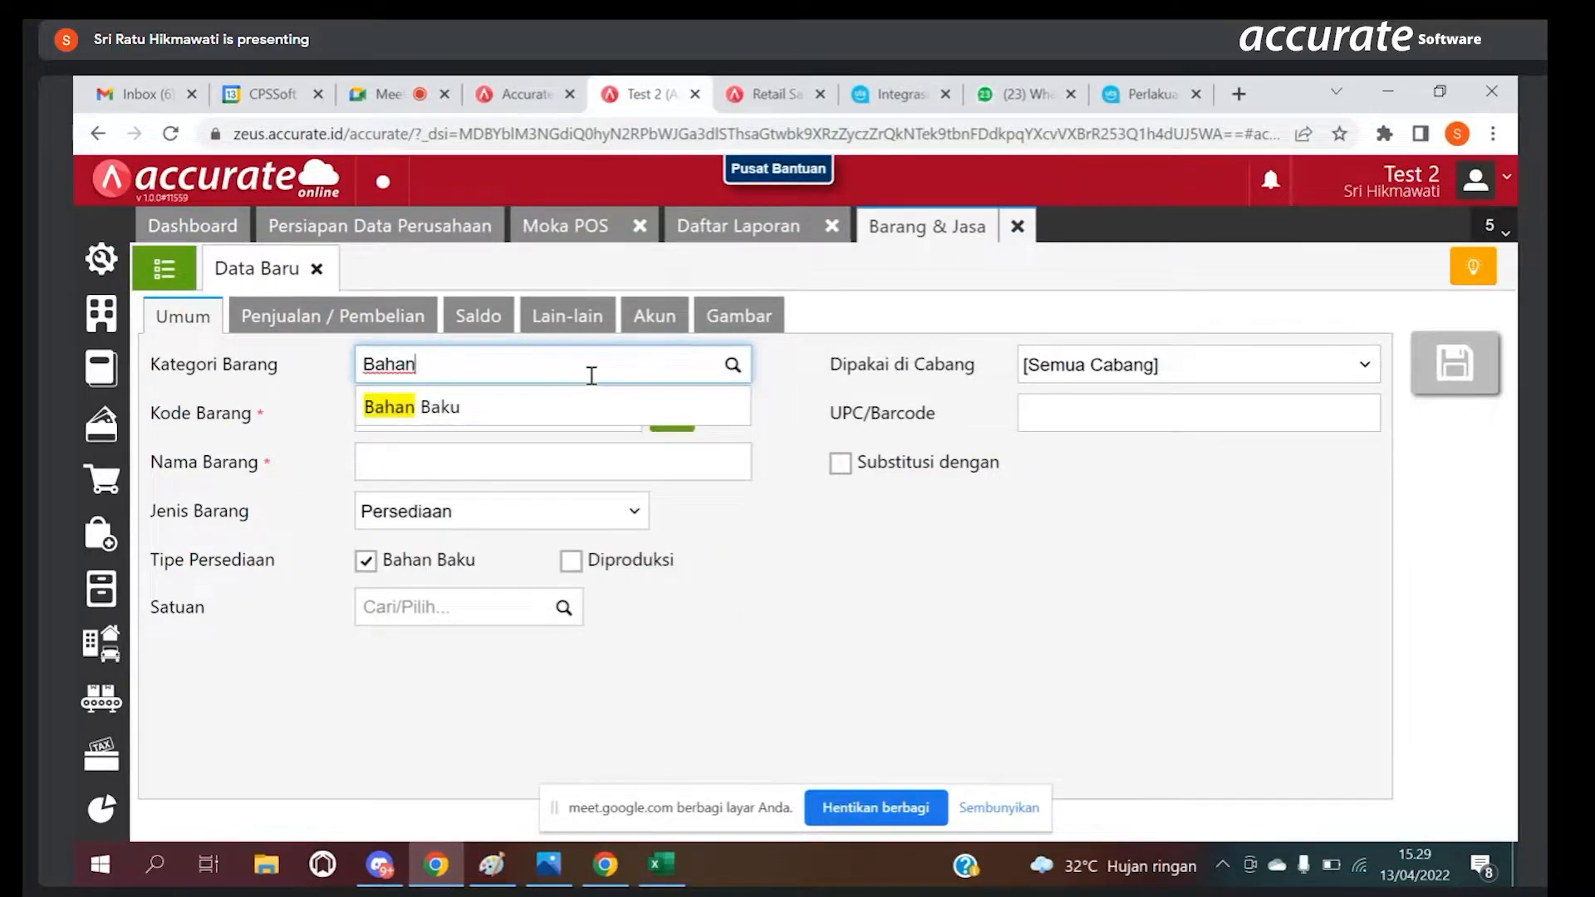
left_click(559, 407)
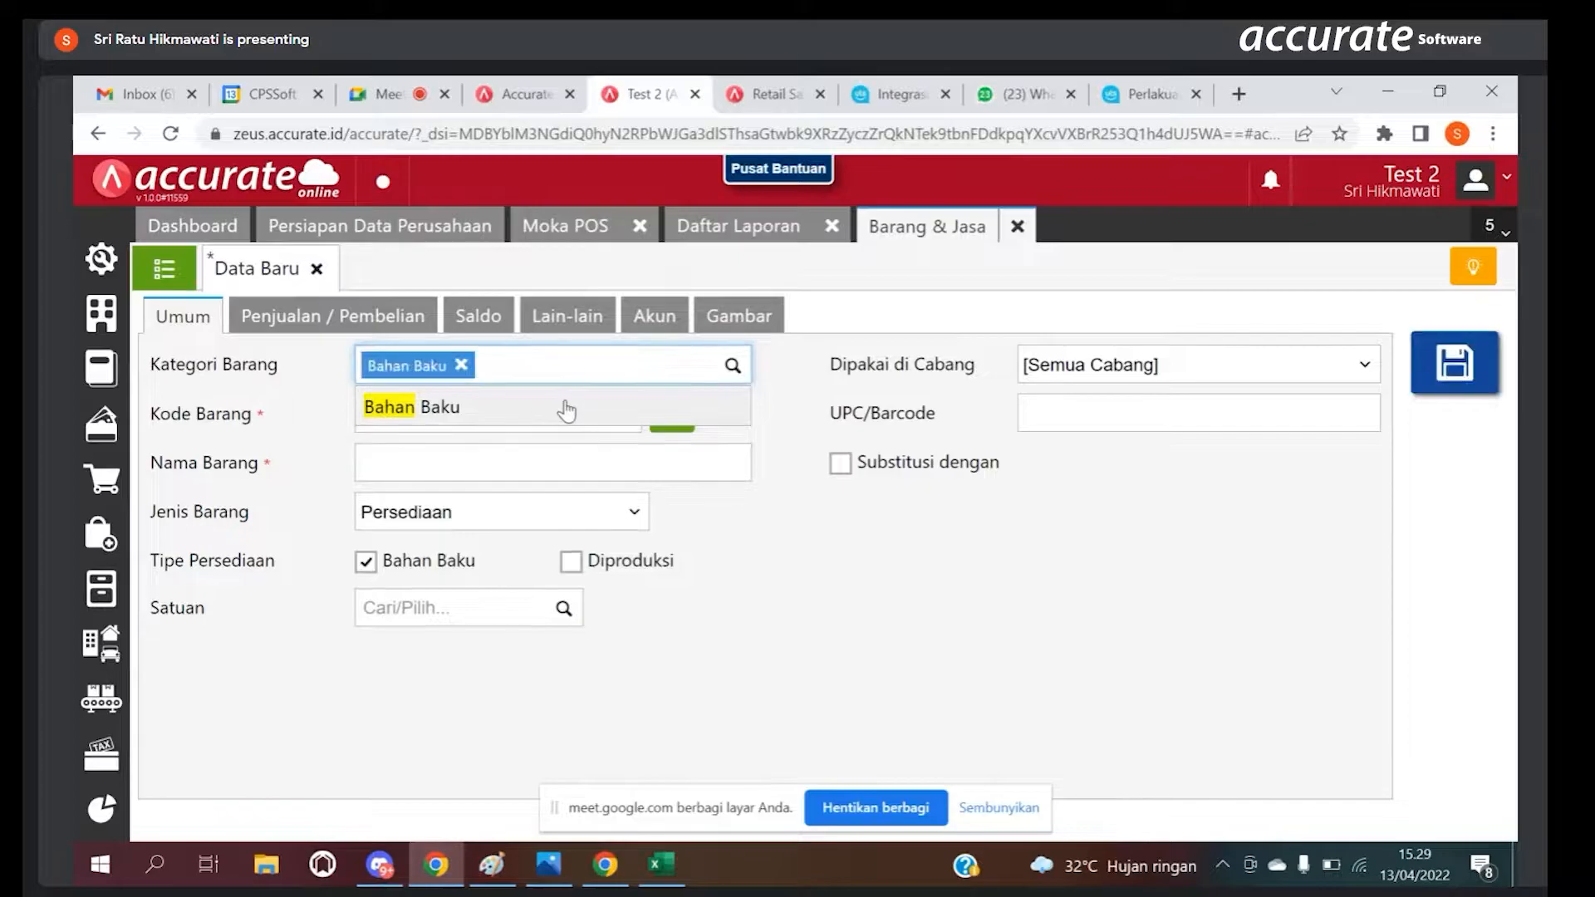
Step: Name the new raw material Coffe bean and set its base unit to gram
left_click(542, 470)
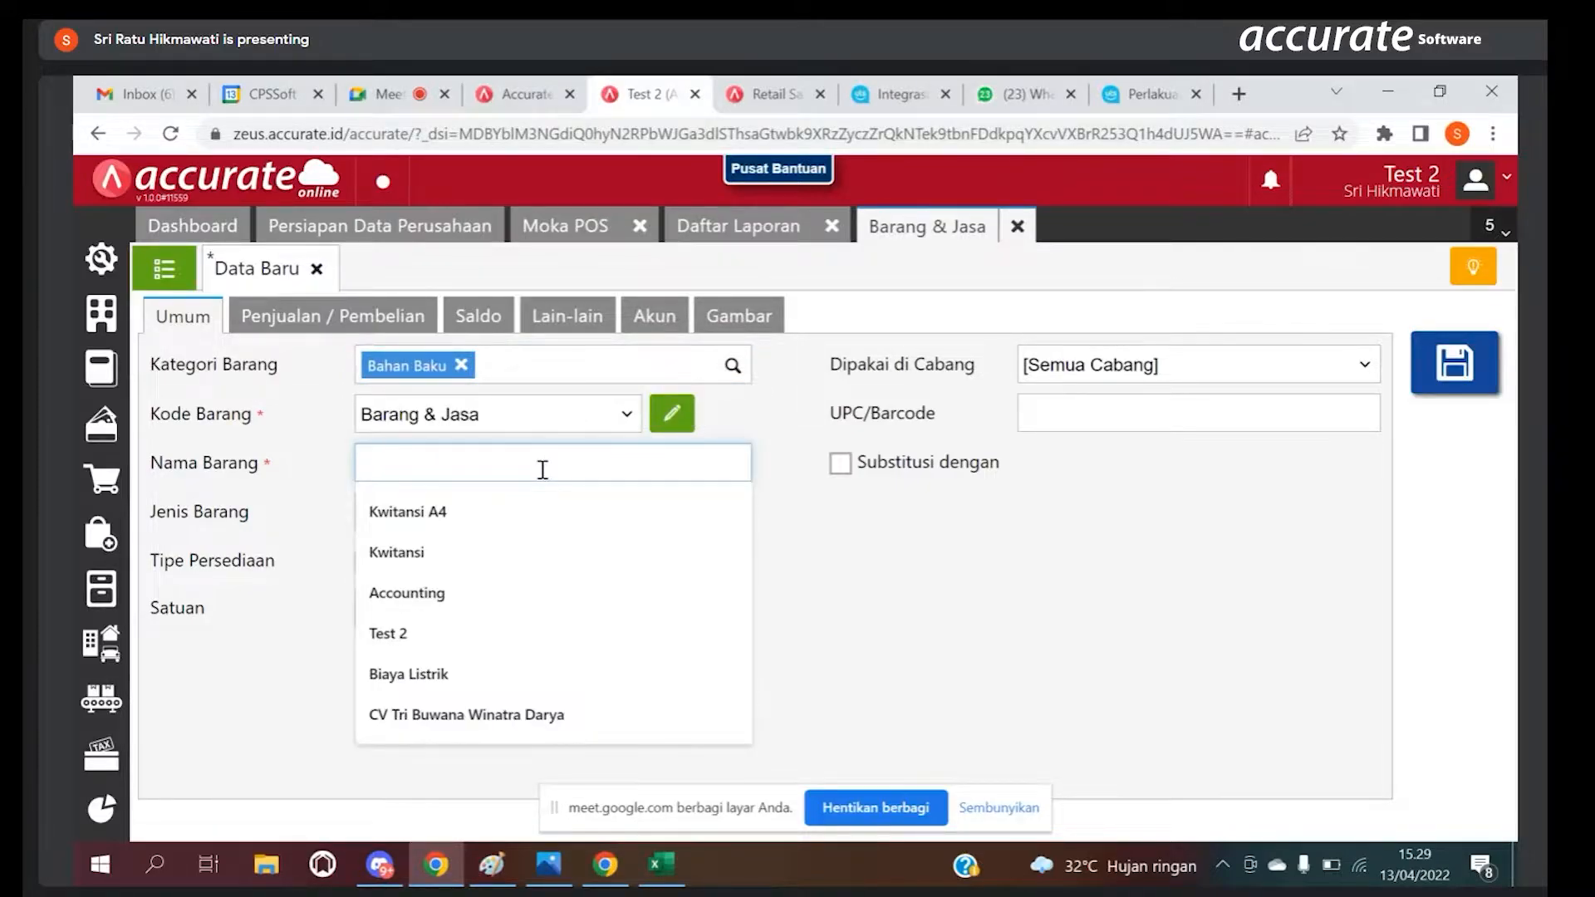
type("Coffe ")
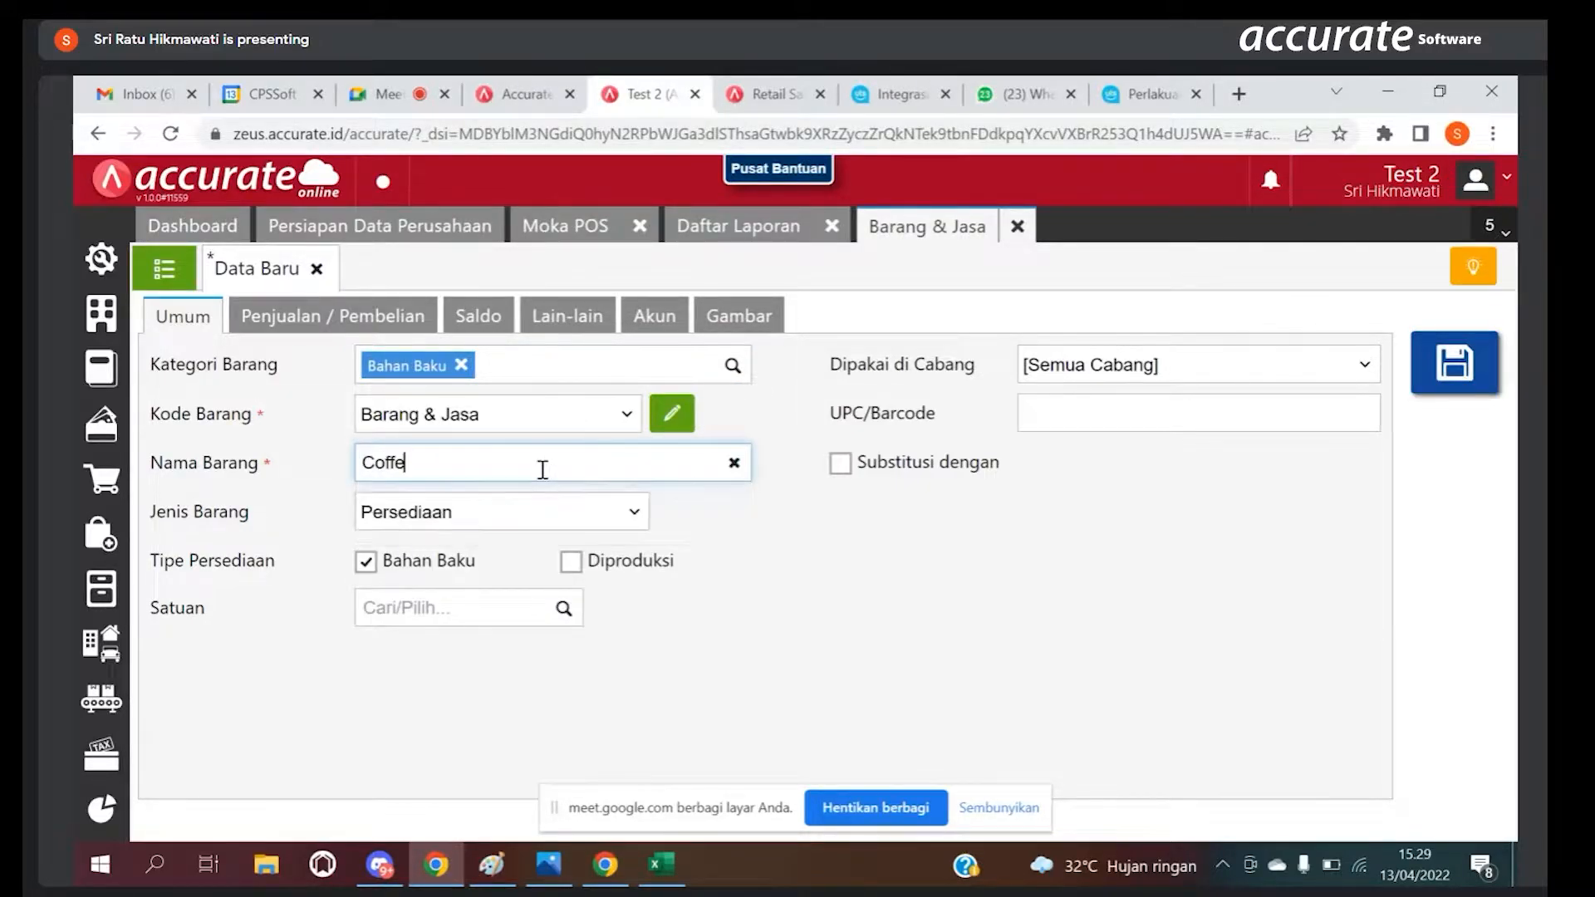
type("been")
left_click(525, 619)
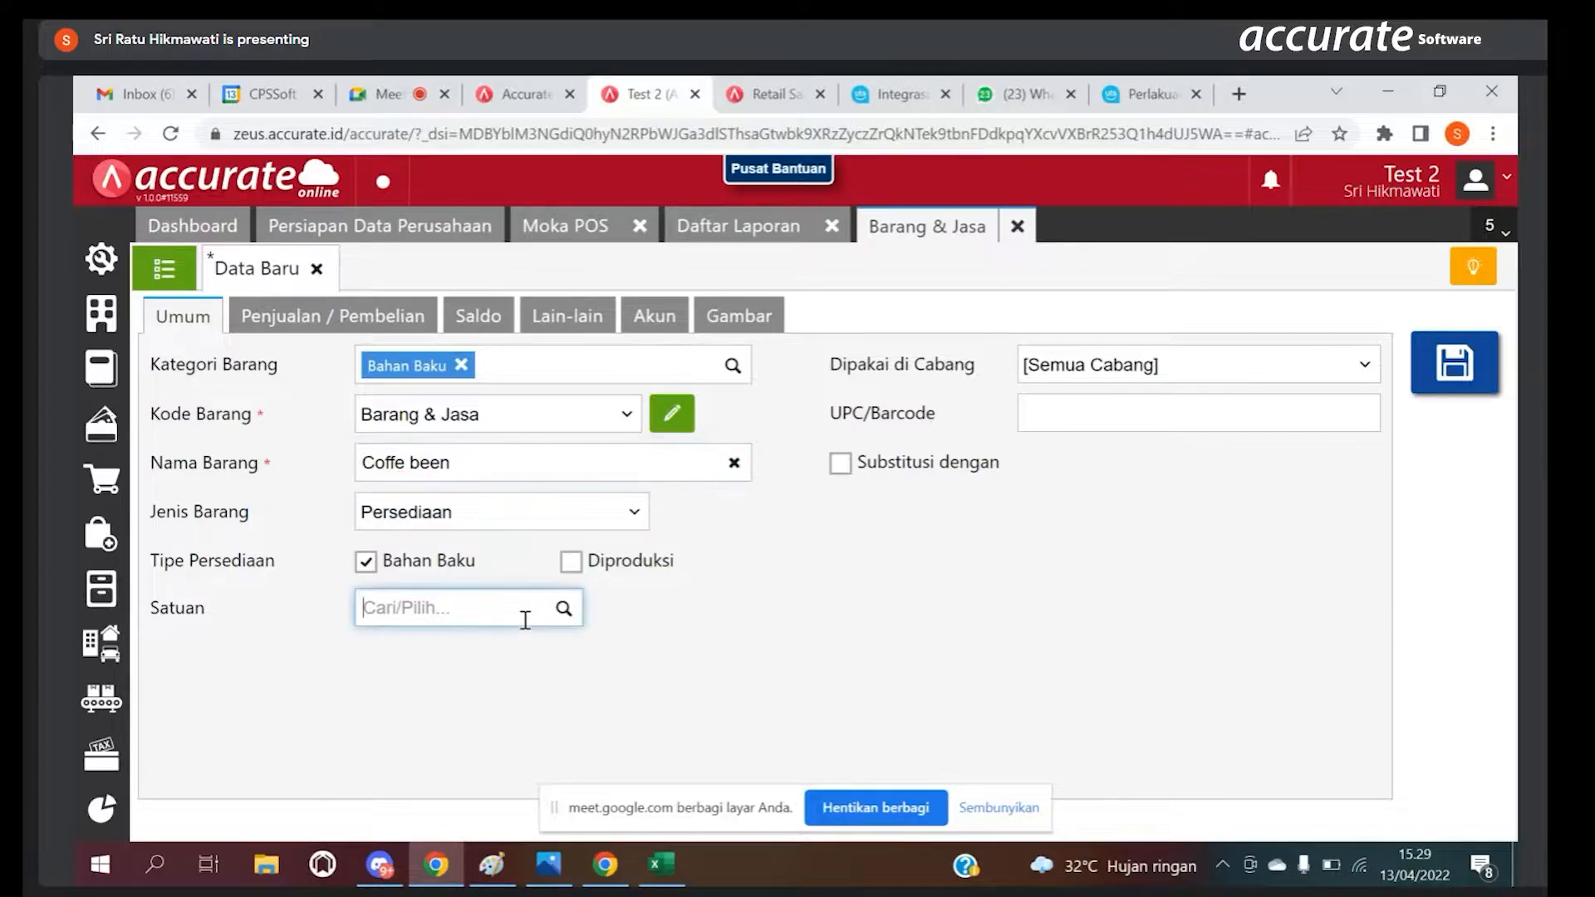
left_click(440, 463)
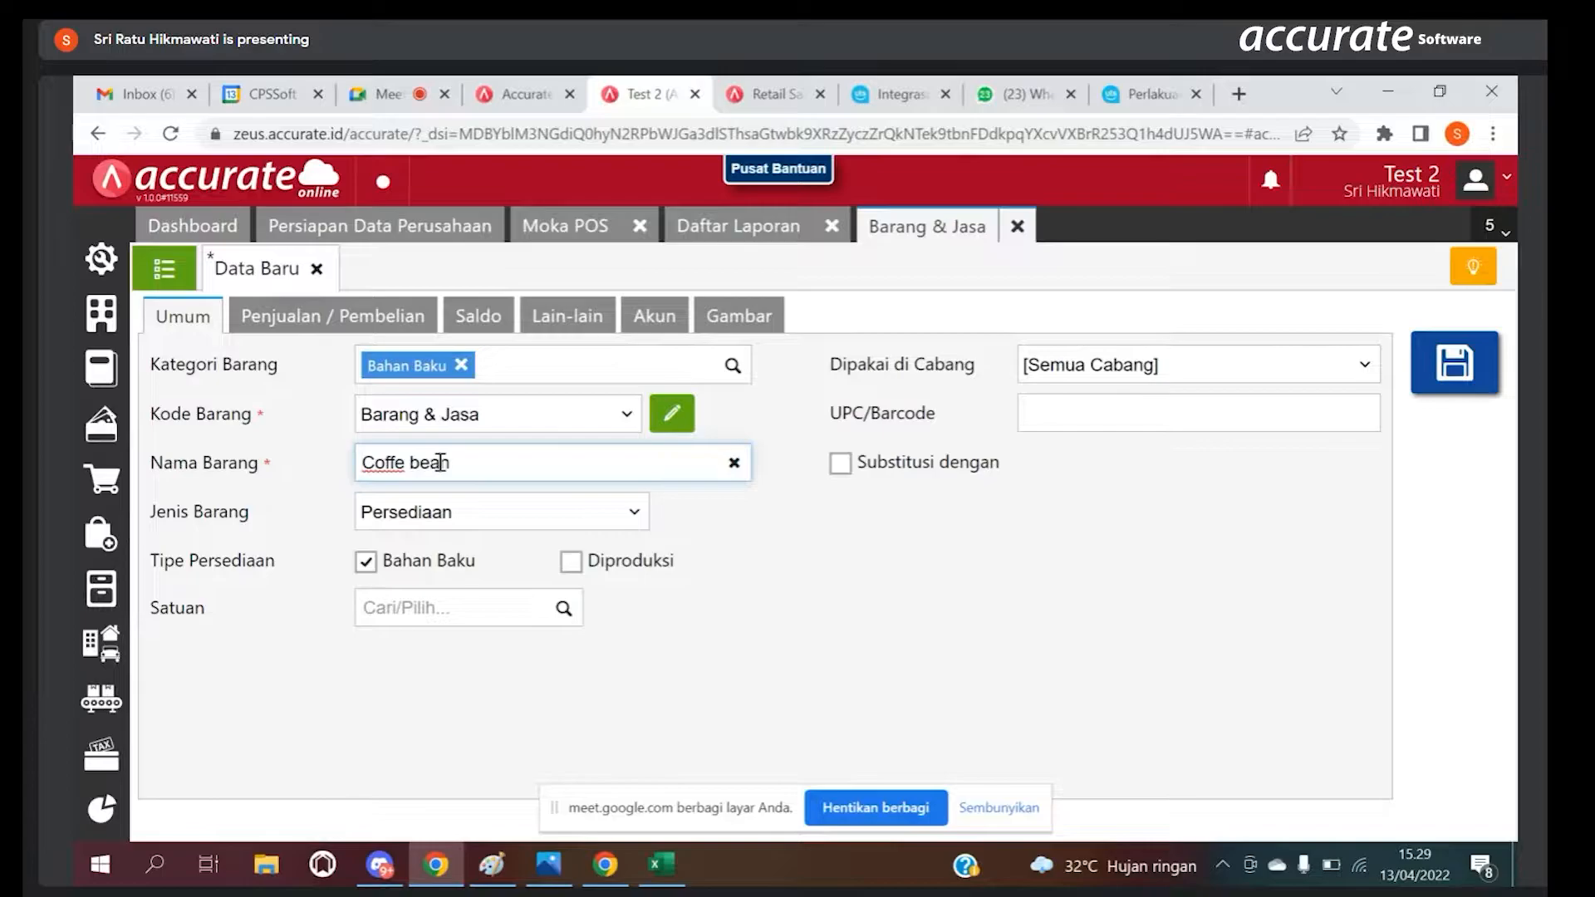
left_click(476, 604)
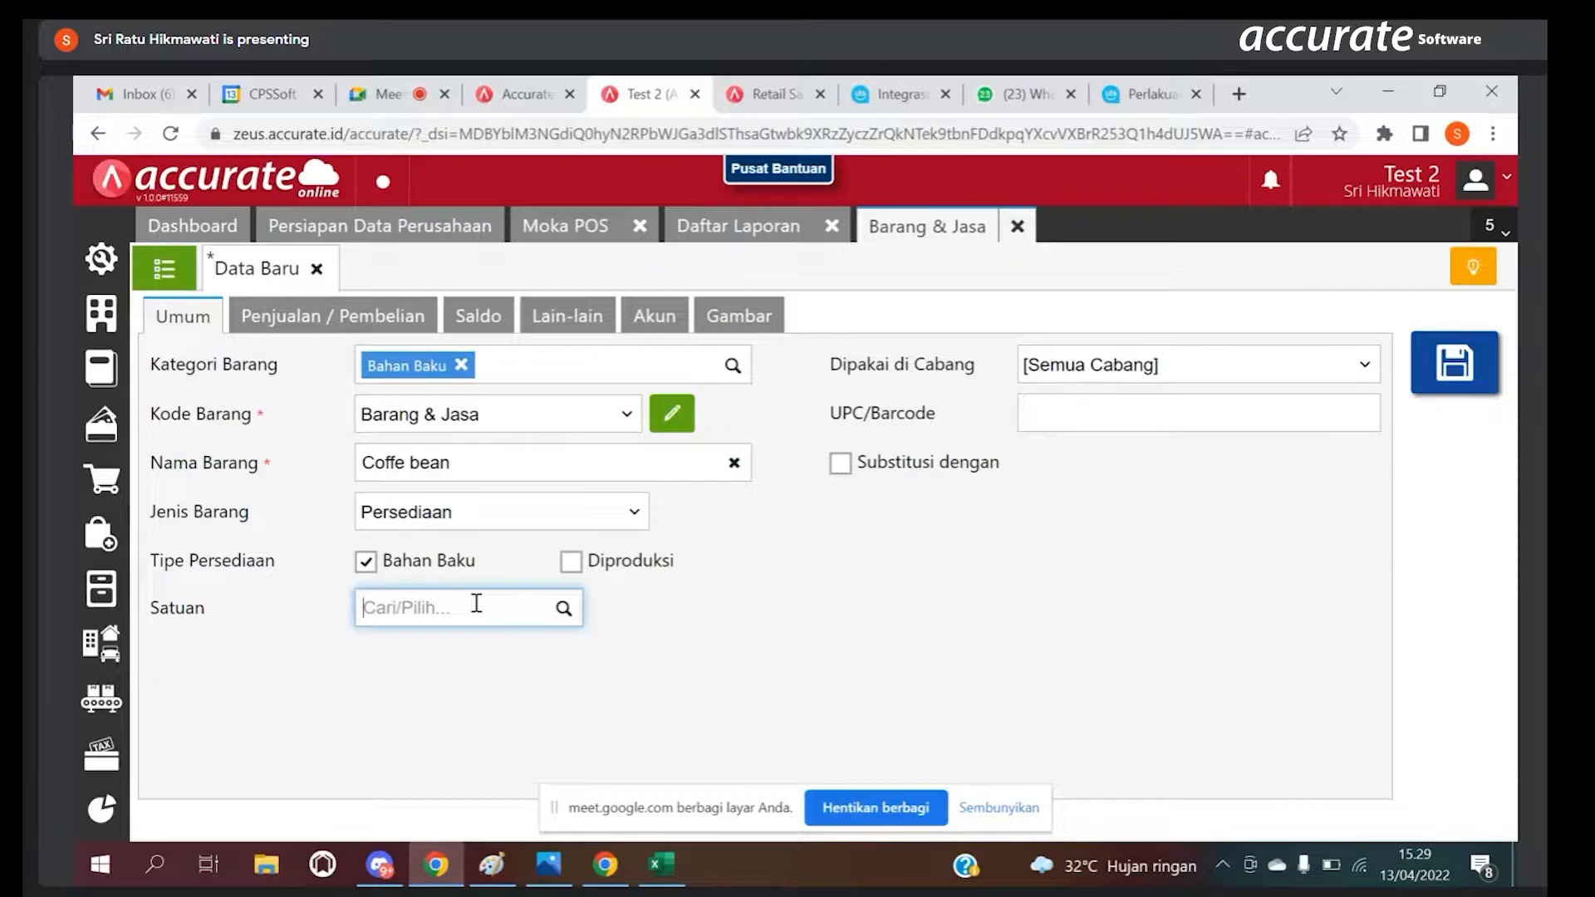
type("gram")
left_click(479, 723)
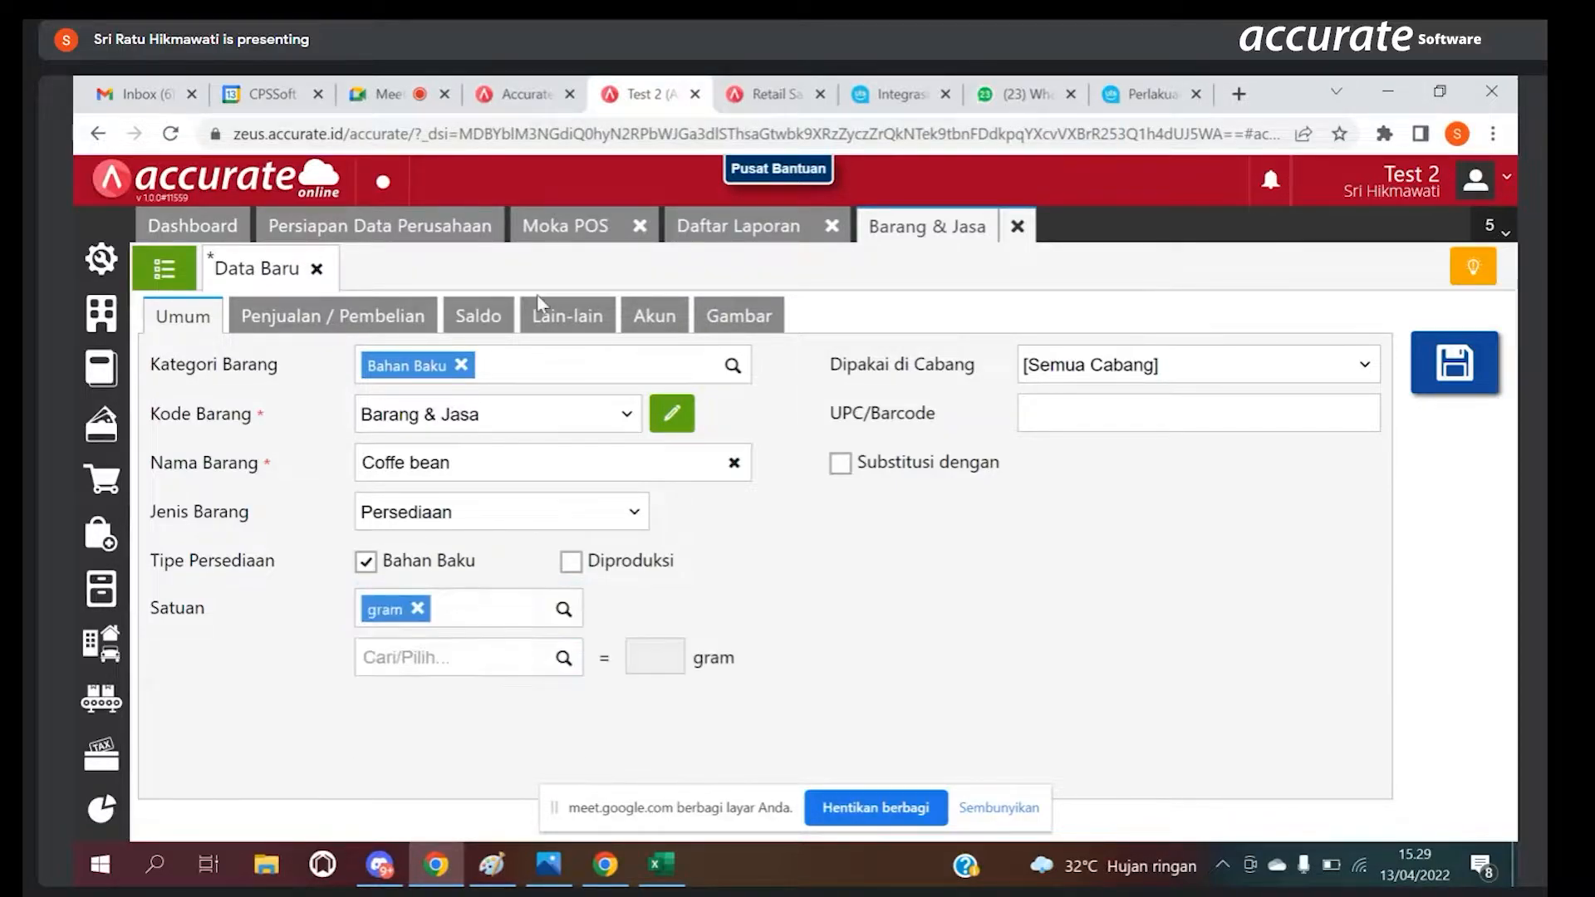
Step: Add an opening balance for Coffe bean of 1.000 gram at a unit cost of 120
left_click(482, 325)
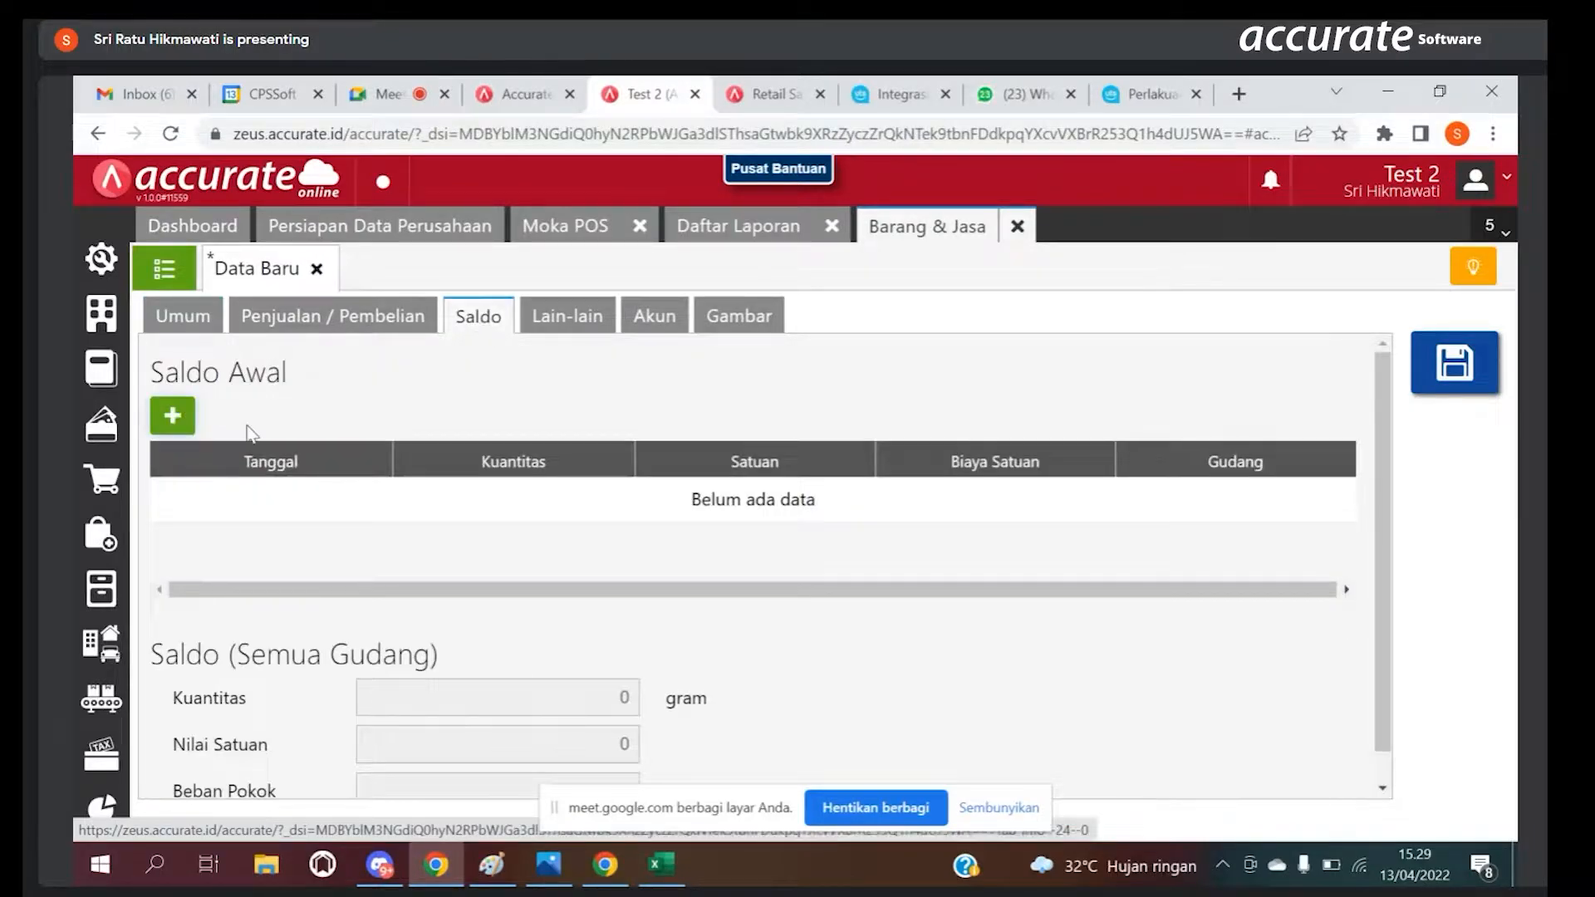
left_click(172, 417)
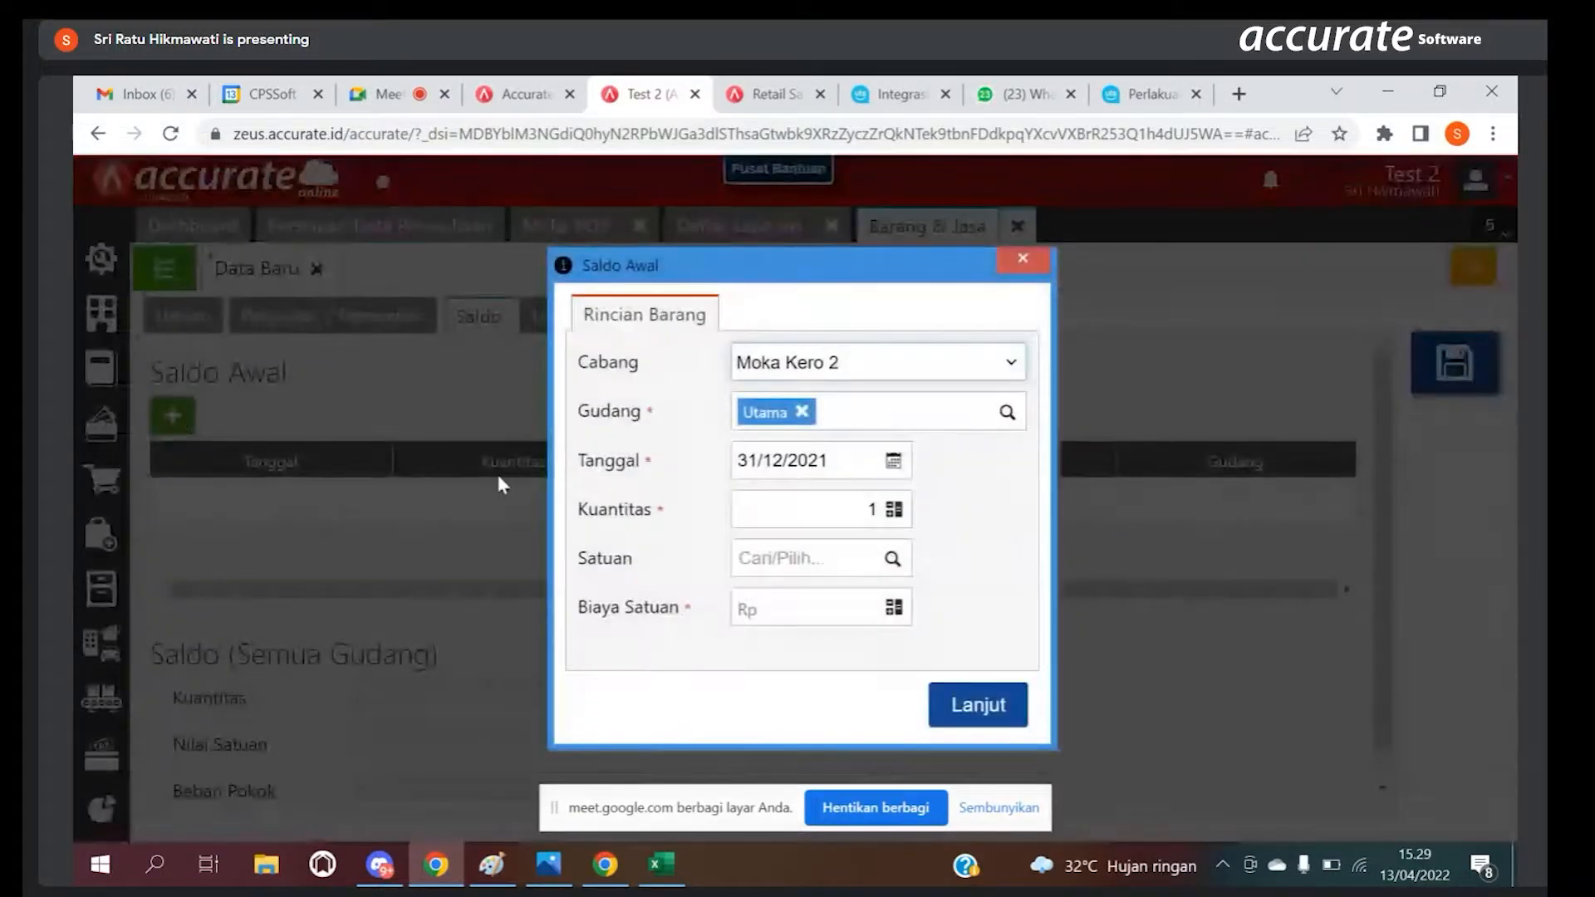
left_click(849, 511)
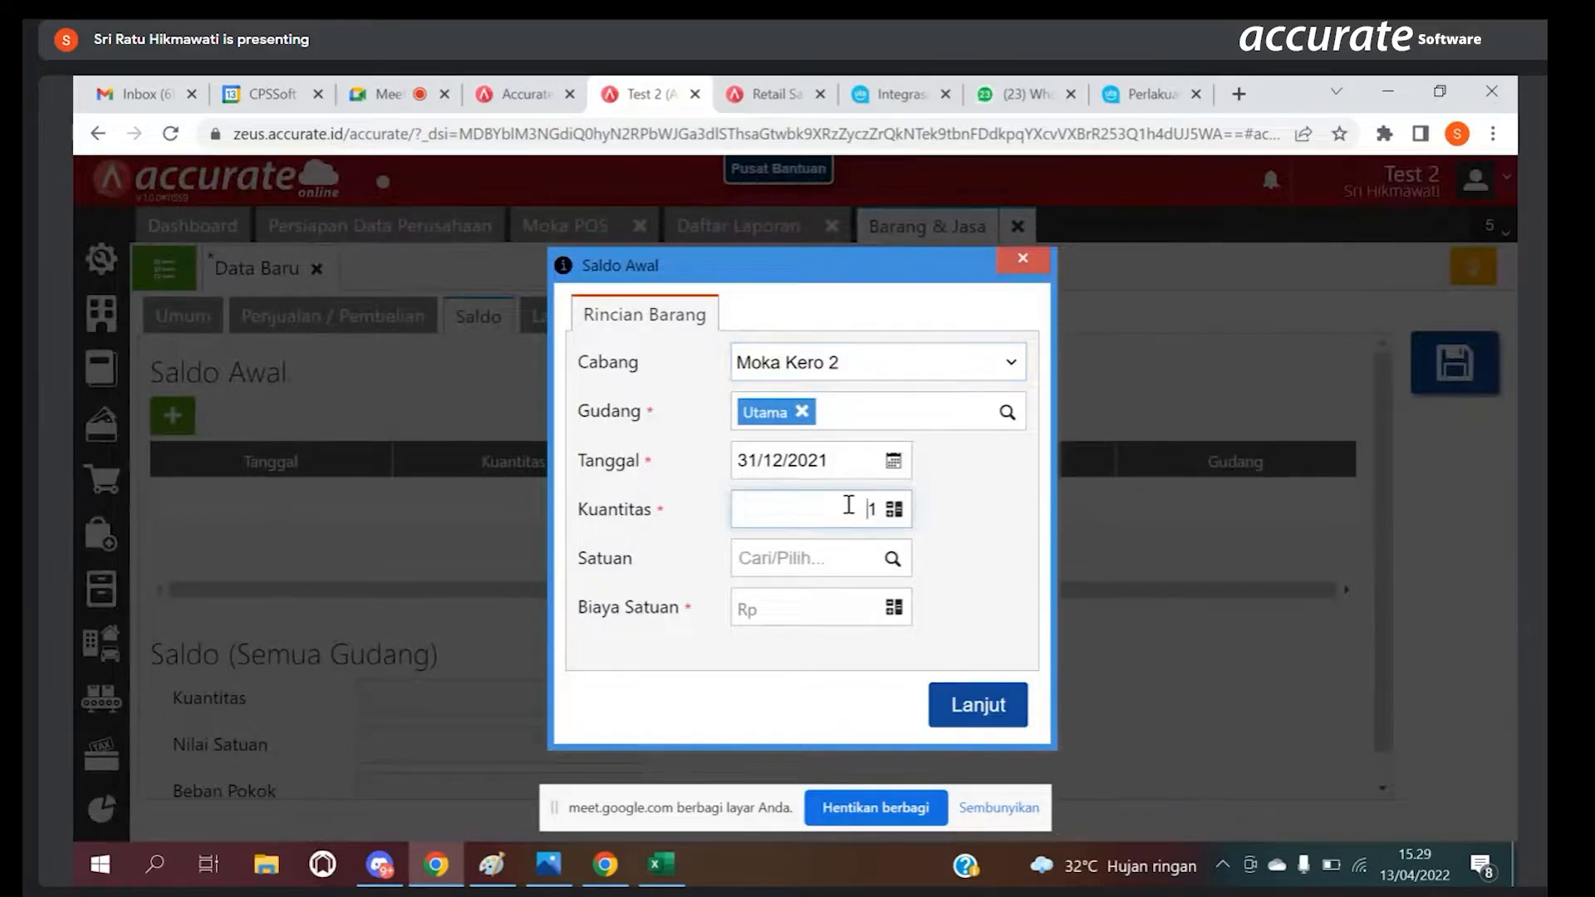
key("BackSpace")
type("10")
left_click(892, 558)
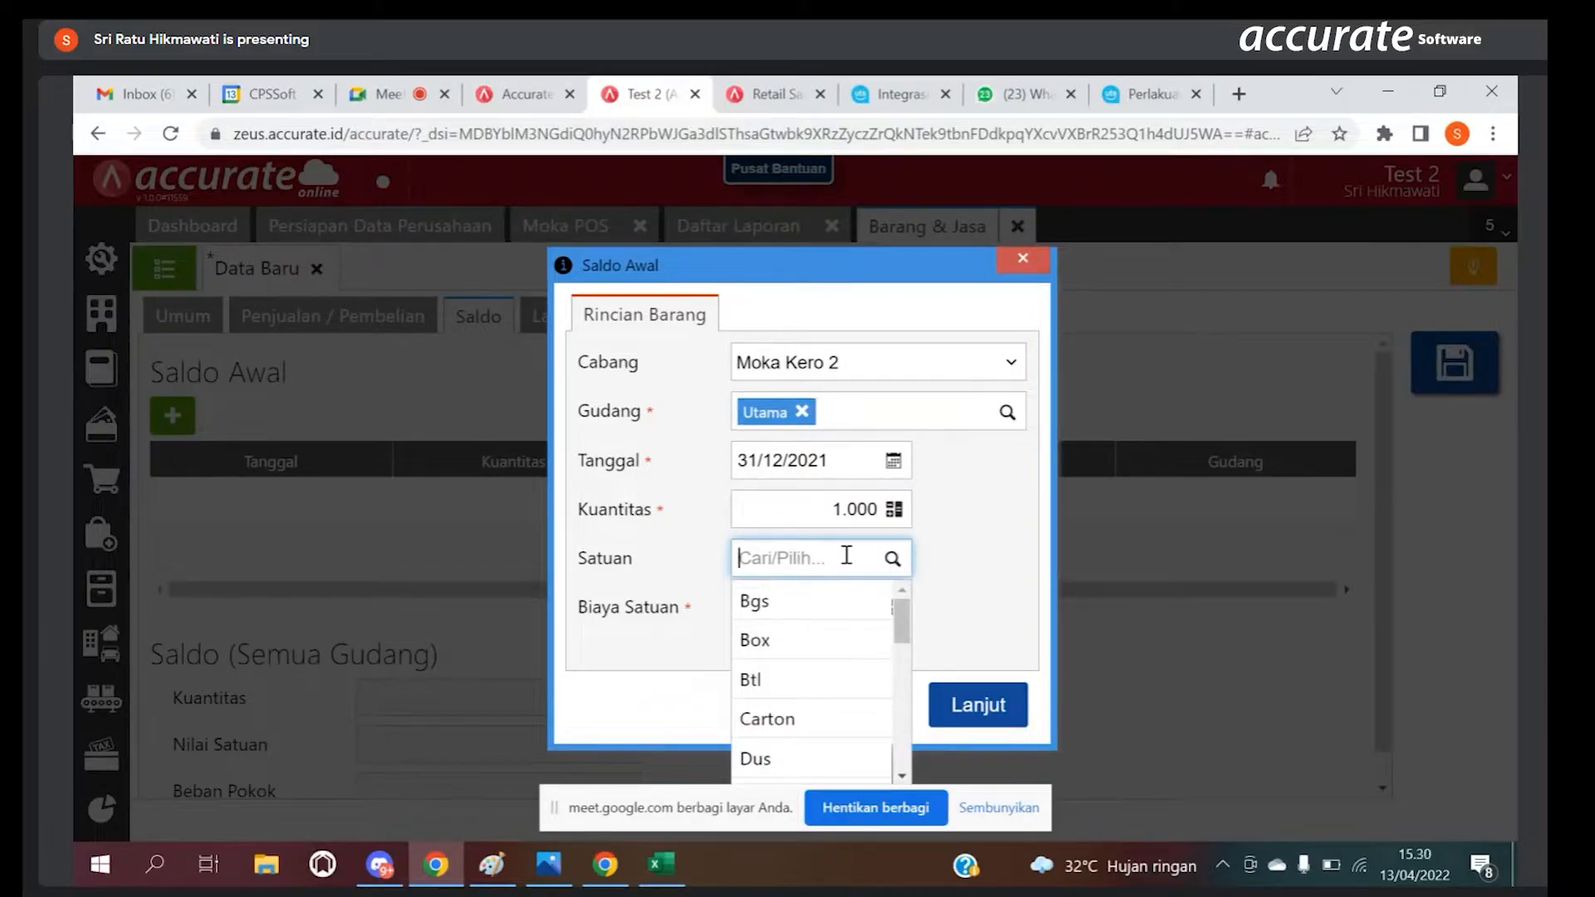
type("gram")
left_click(783, 605)
left_click(791, 608)
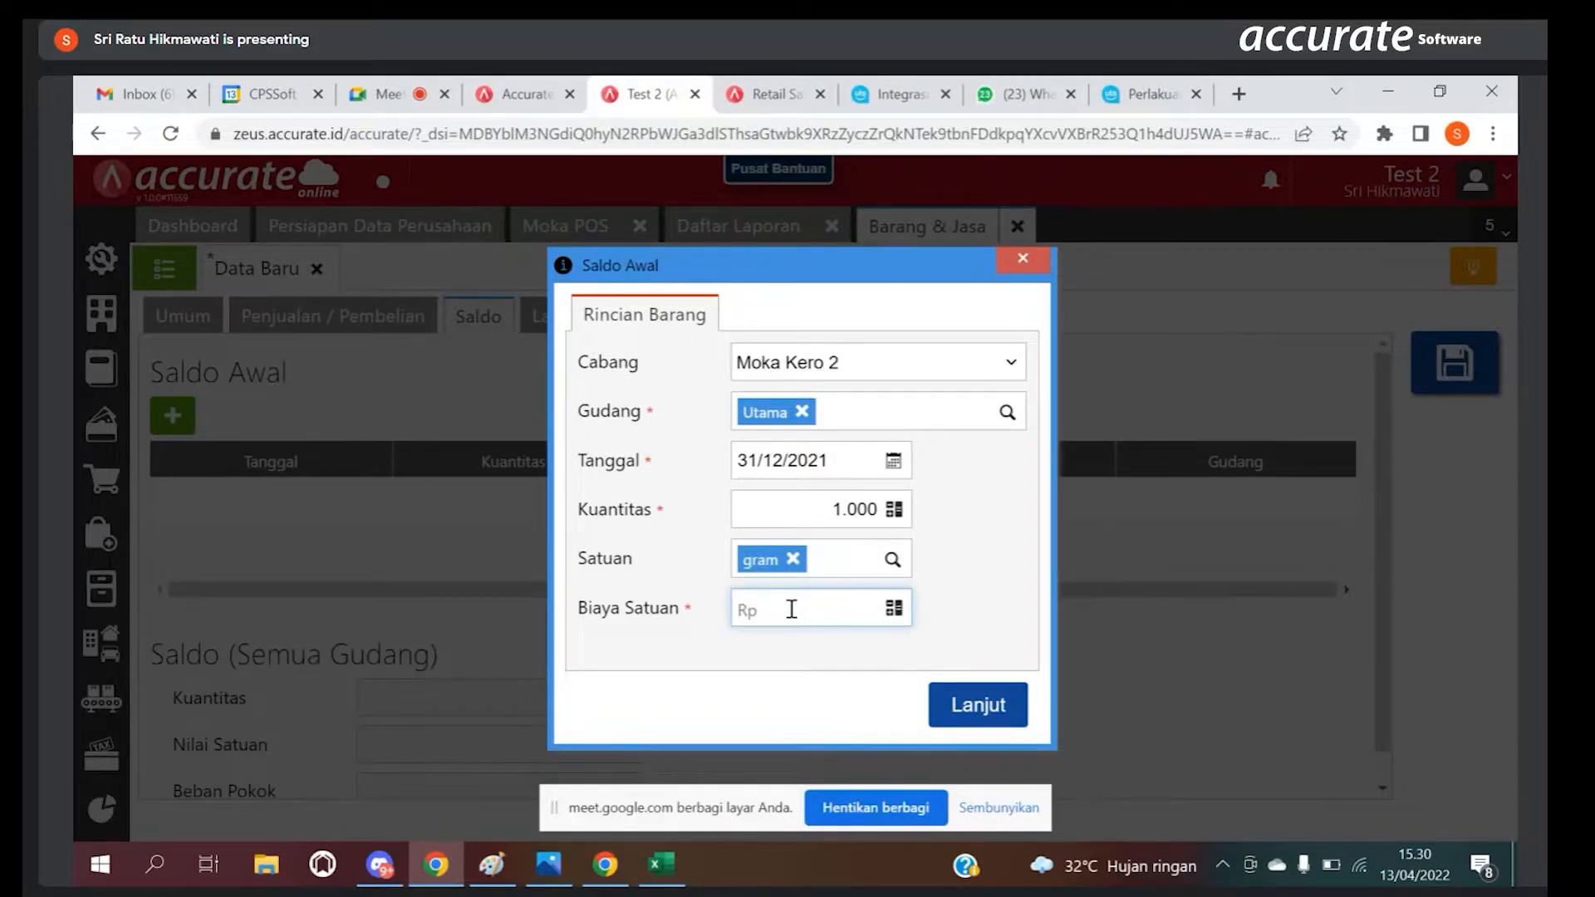
type("120")
left_click(980, 712)
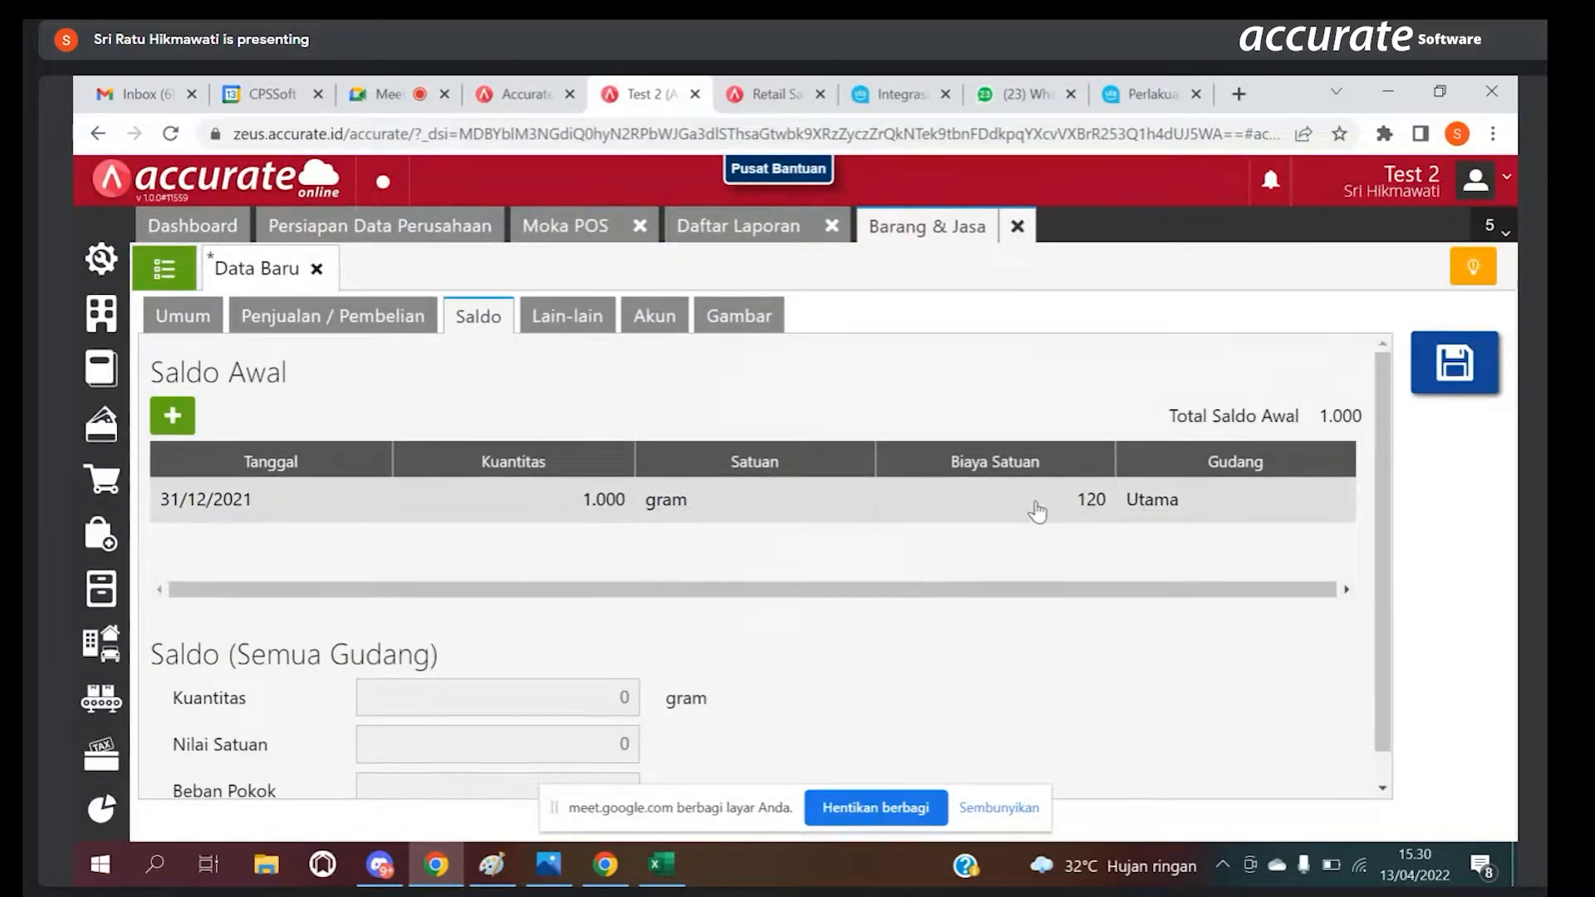
Step: Add Kg as the second unit of Coffe bean and enter its conversion to gram in the general item data
left_click(199, 315)
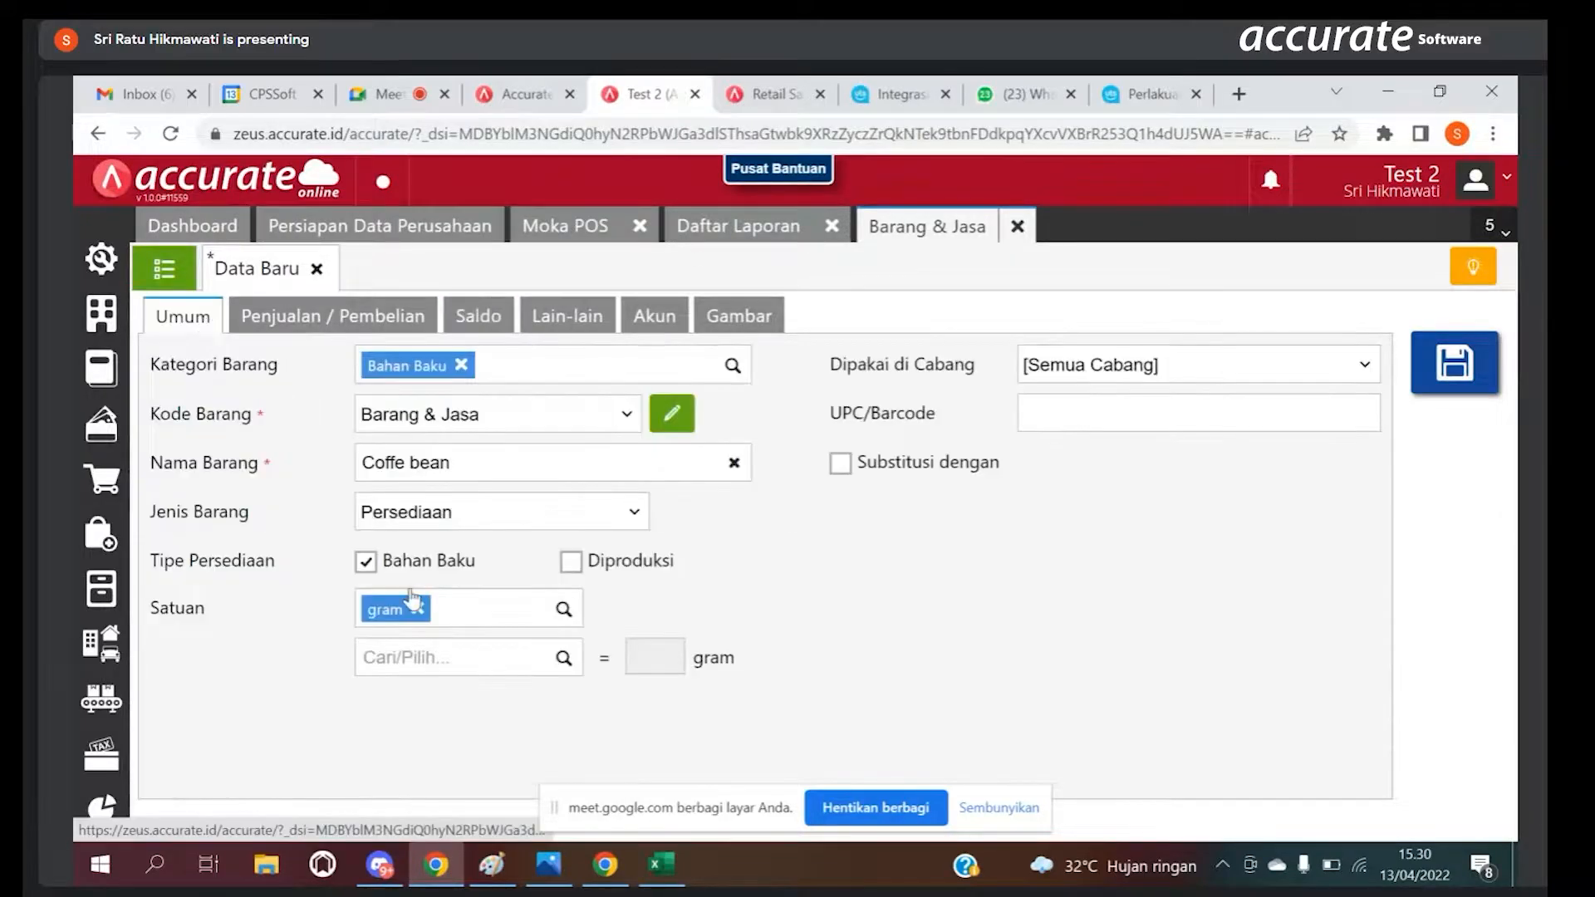
left_click(525, 654)
type("kg")
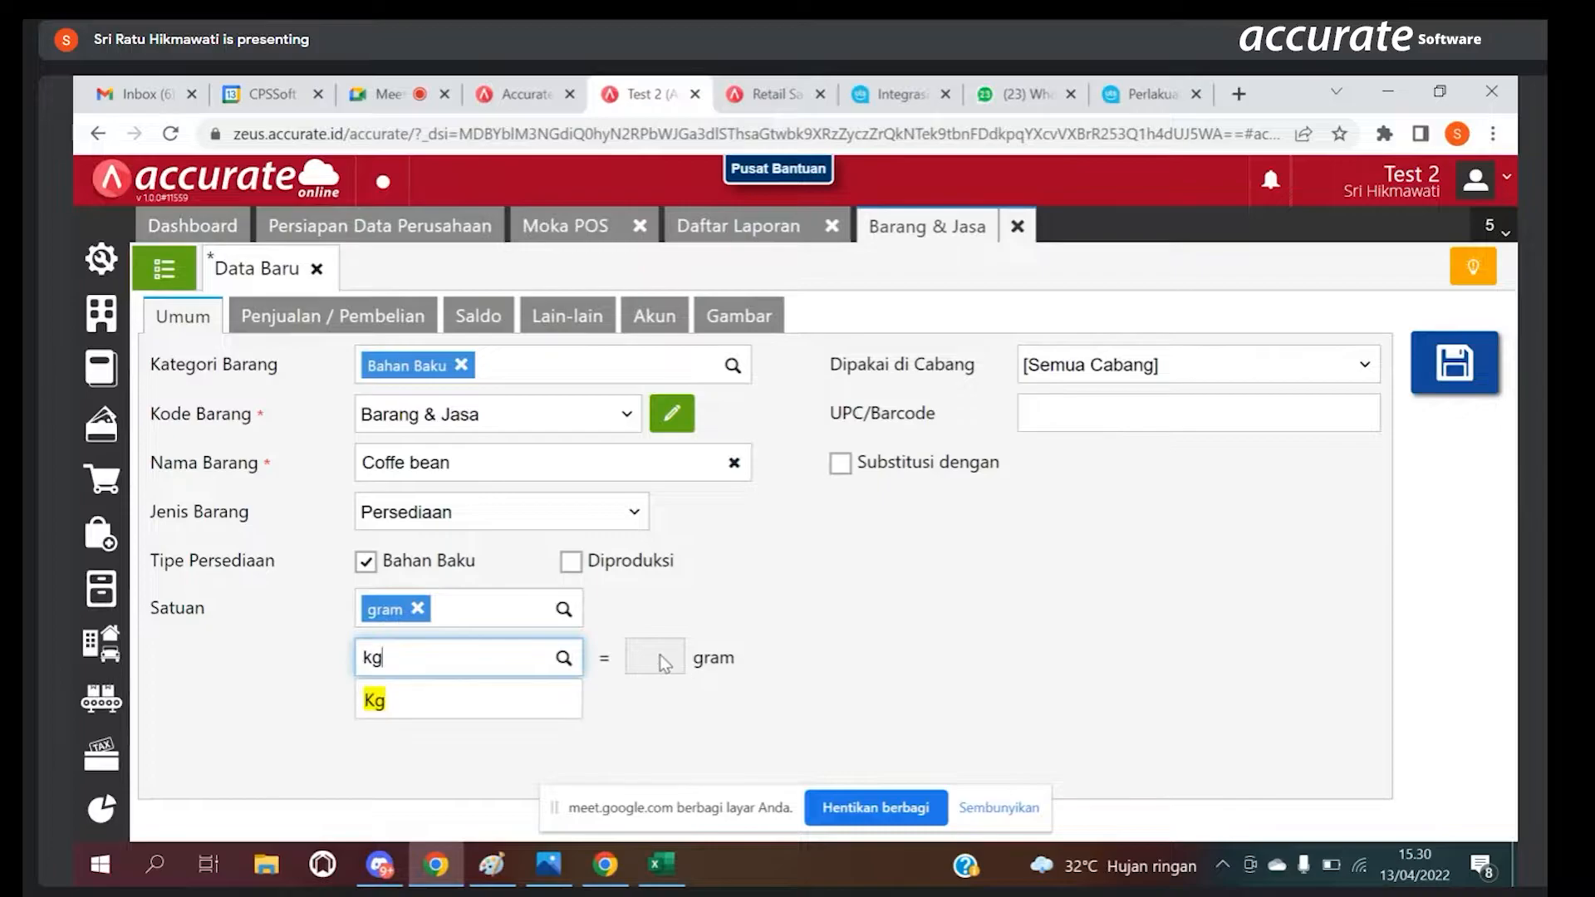
left_click(492, 705)
left_click(653, 659)
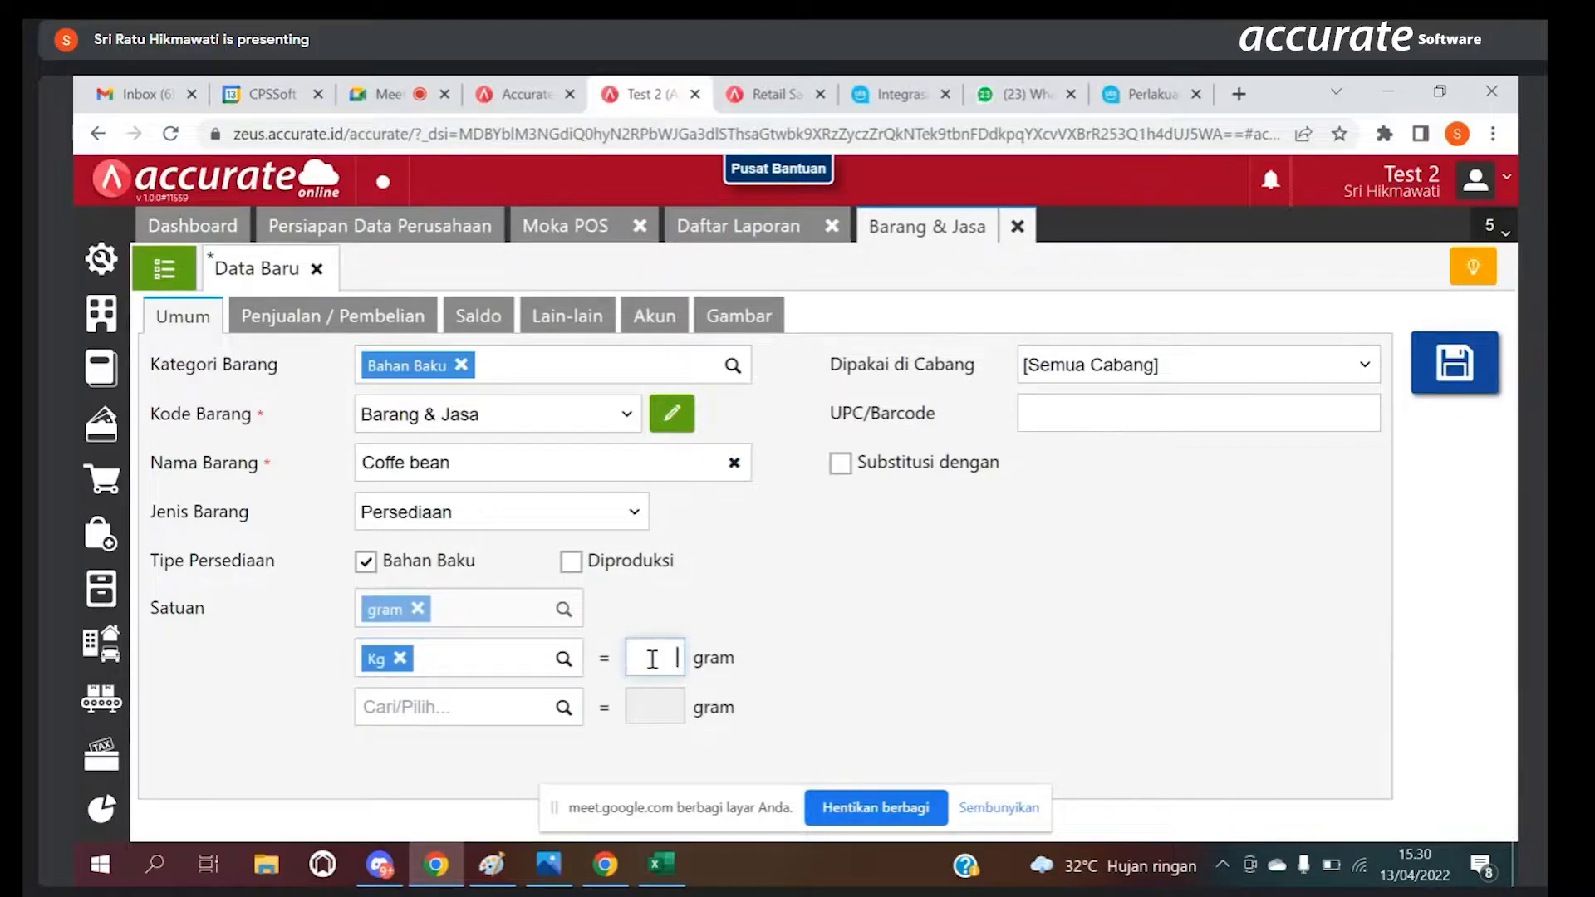
type("100")
Step: Reopen the Coffe bean opening balance entry and change its unit to Kg
left_click(486, 315)
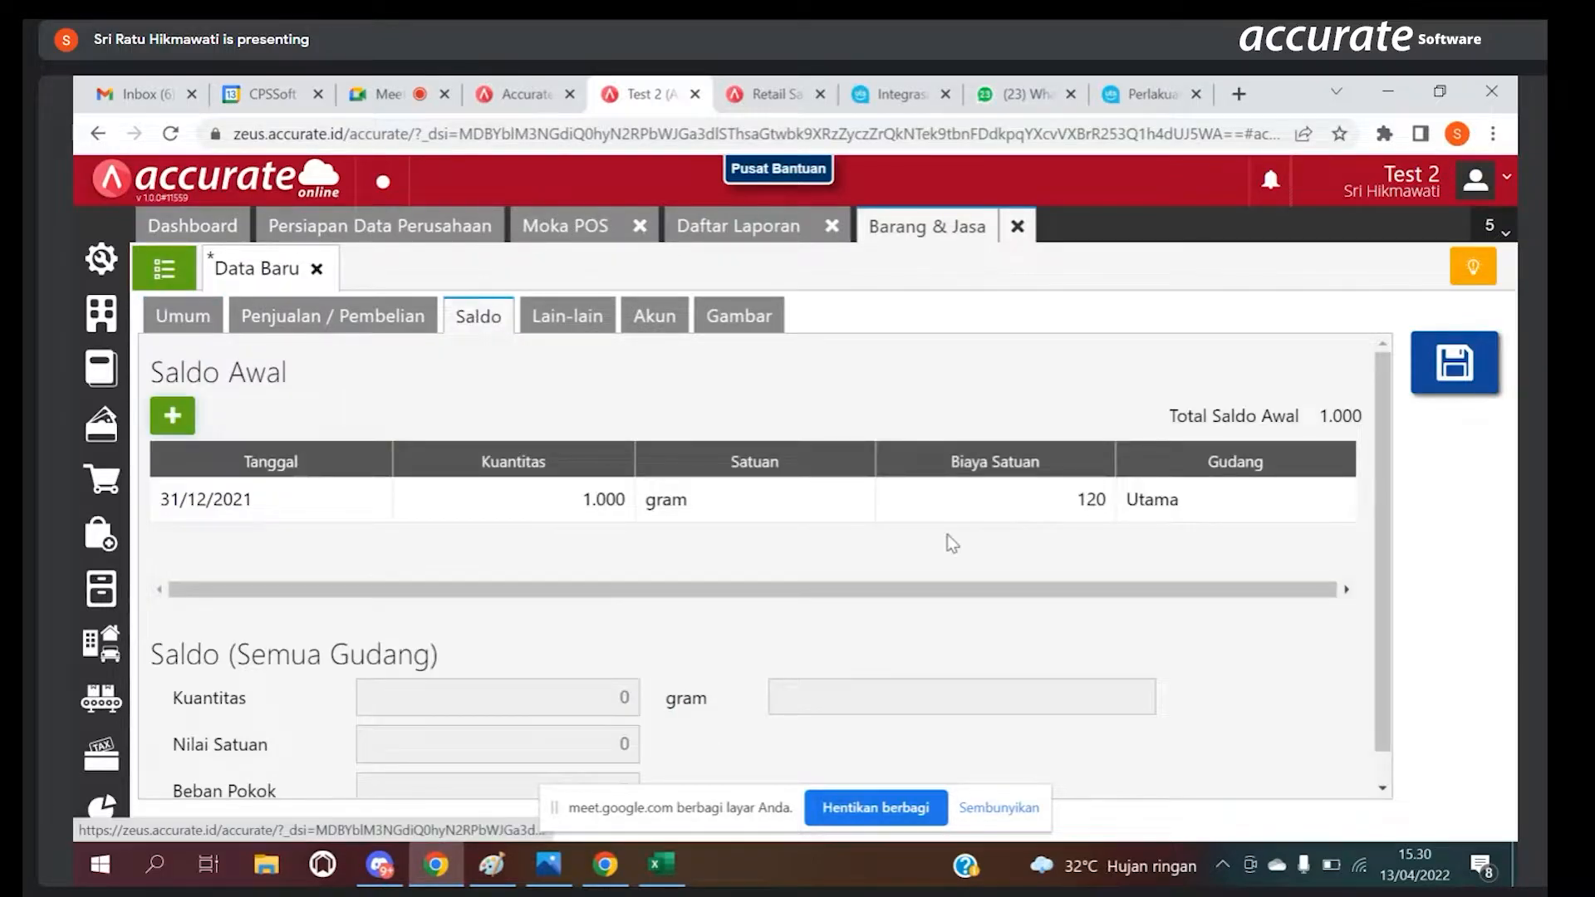
left_click(946, 498)
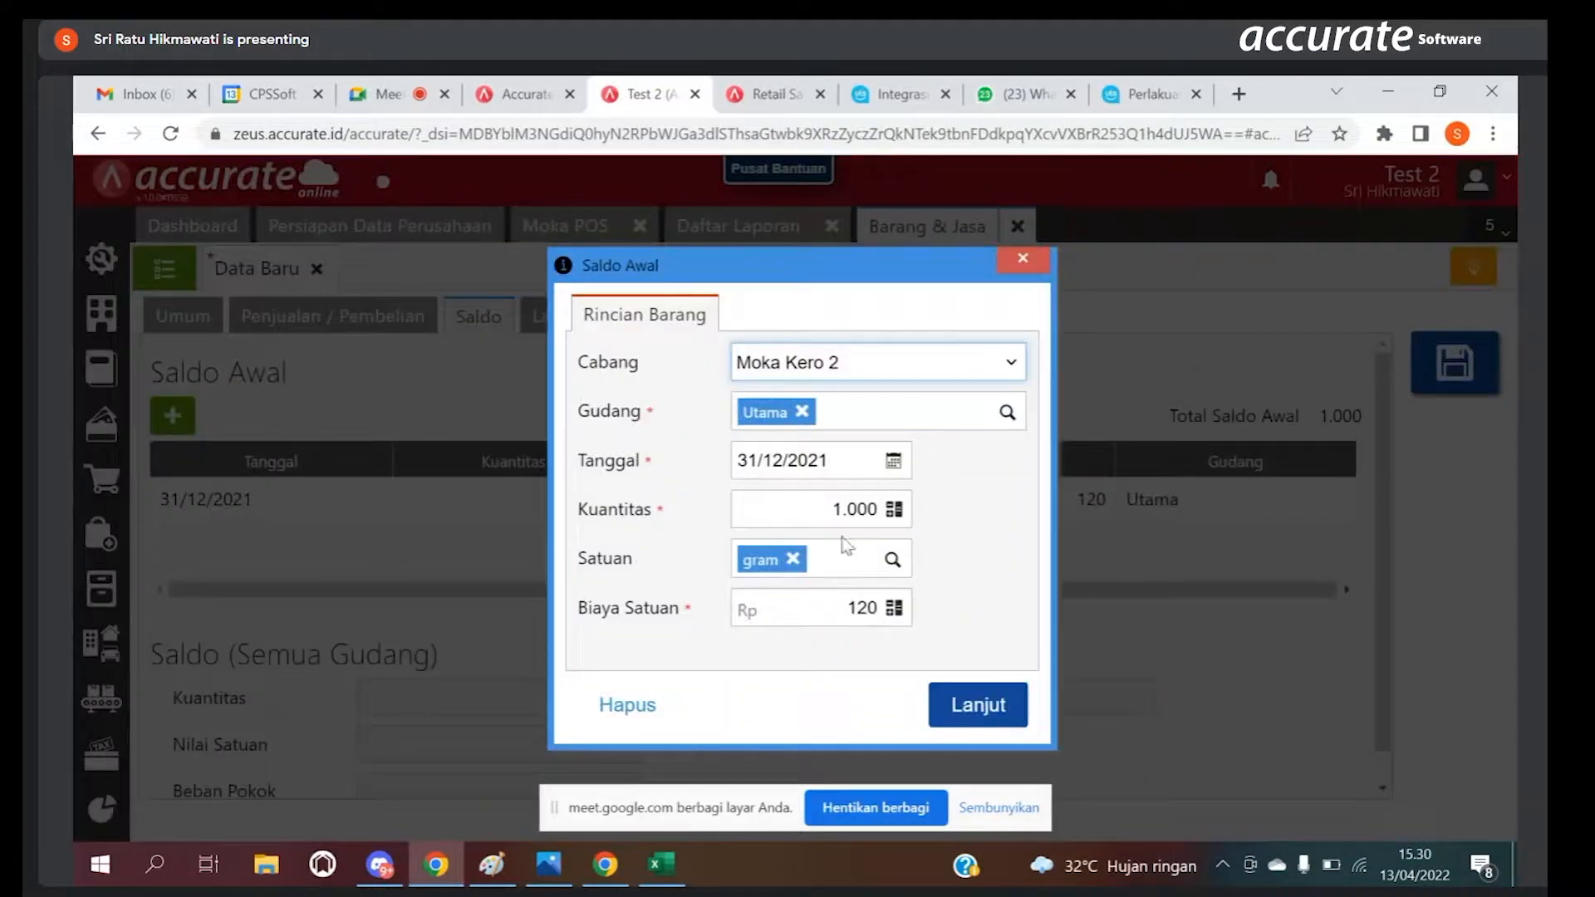
left_click(892, 559)
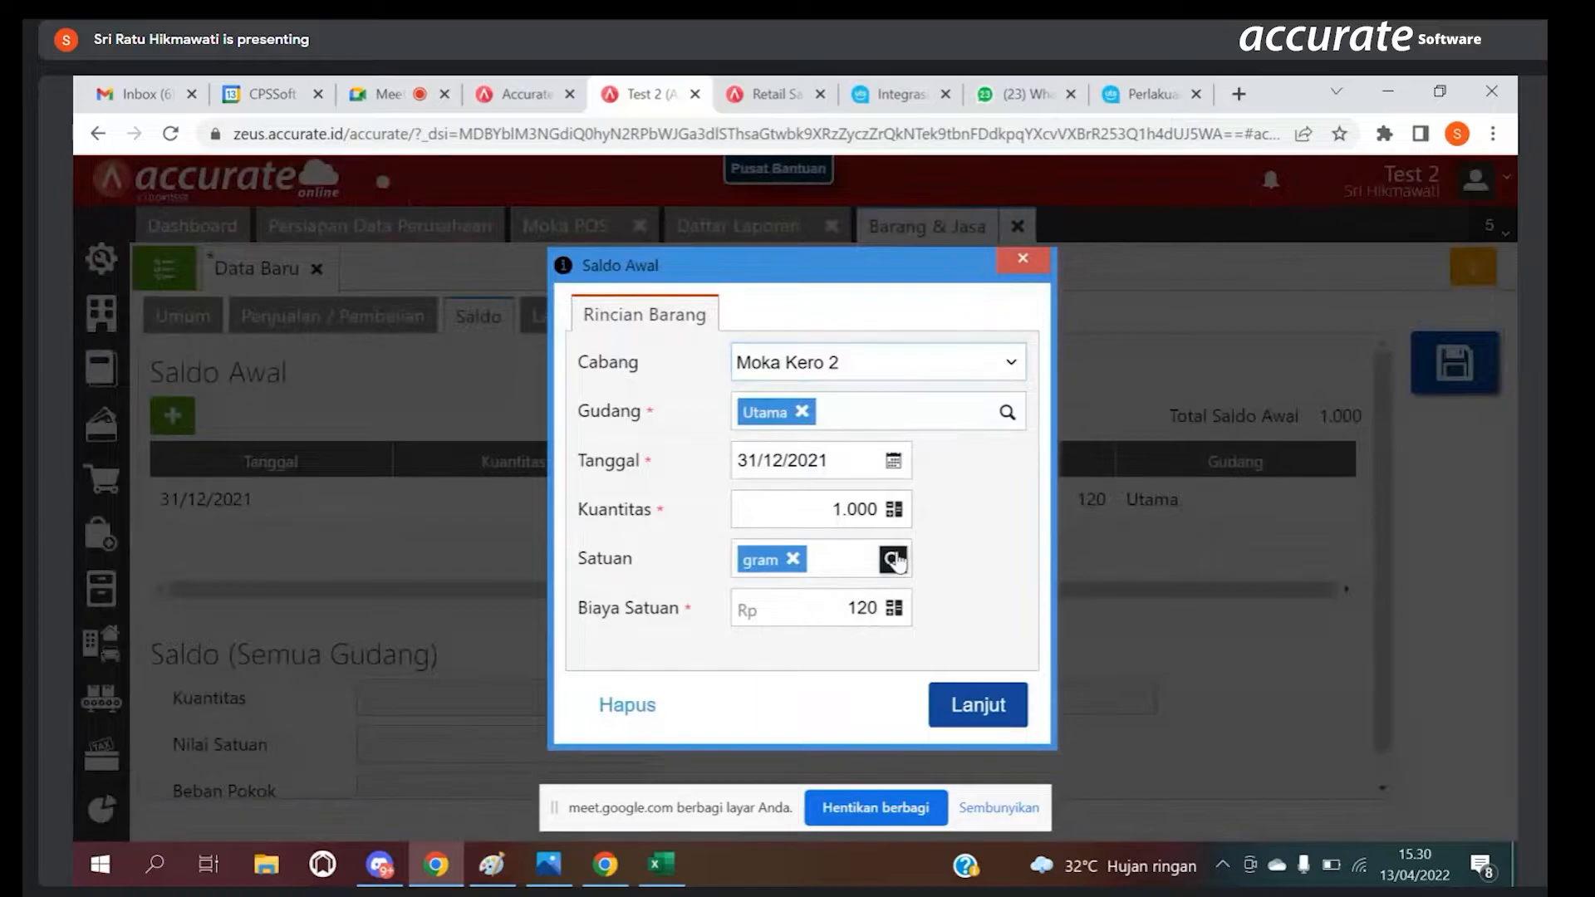
left_click(793, 558)
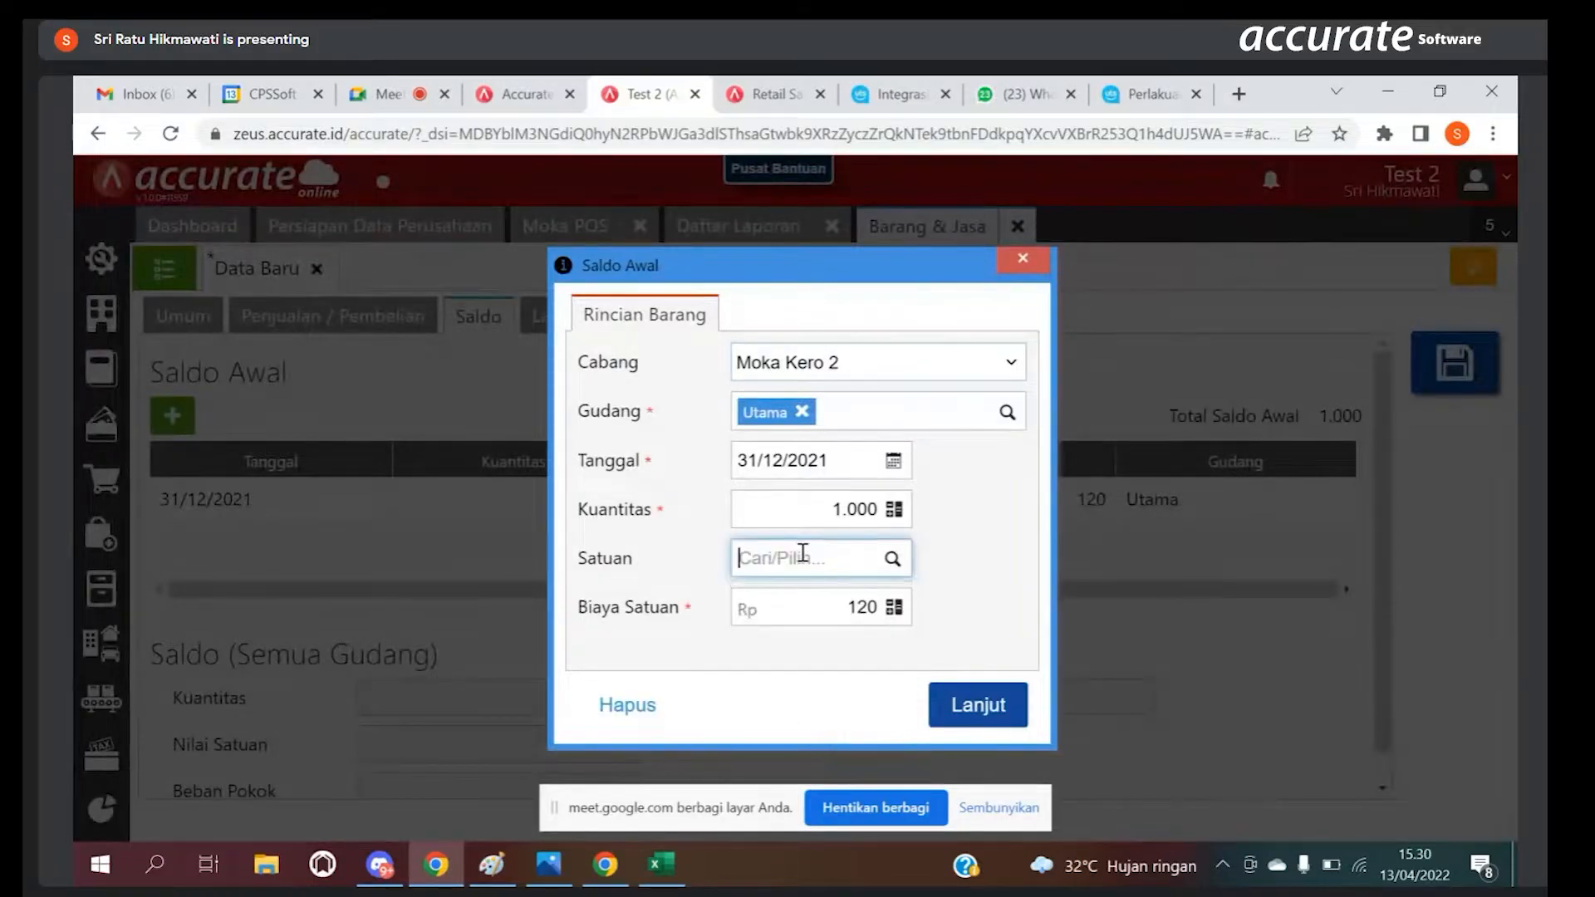
type("kg")
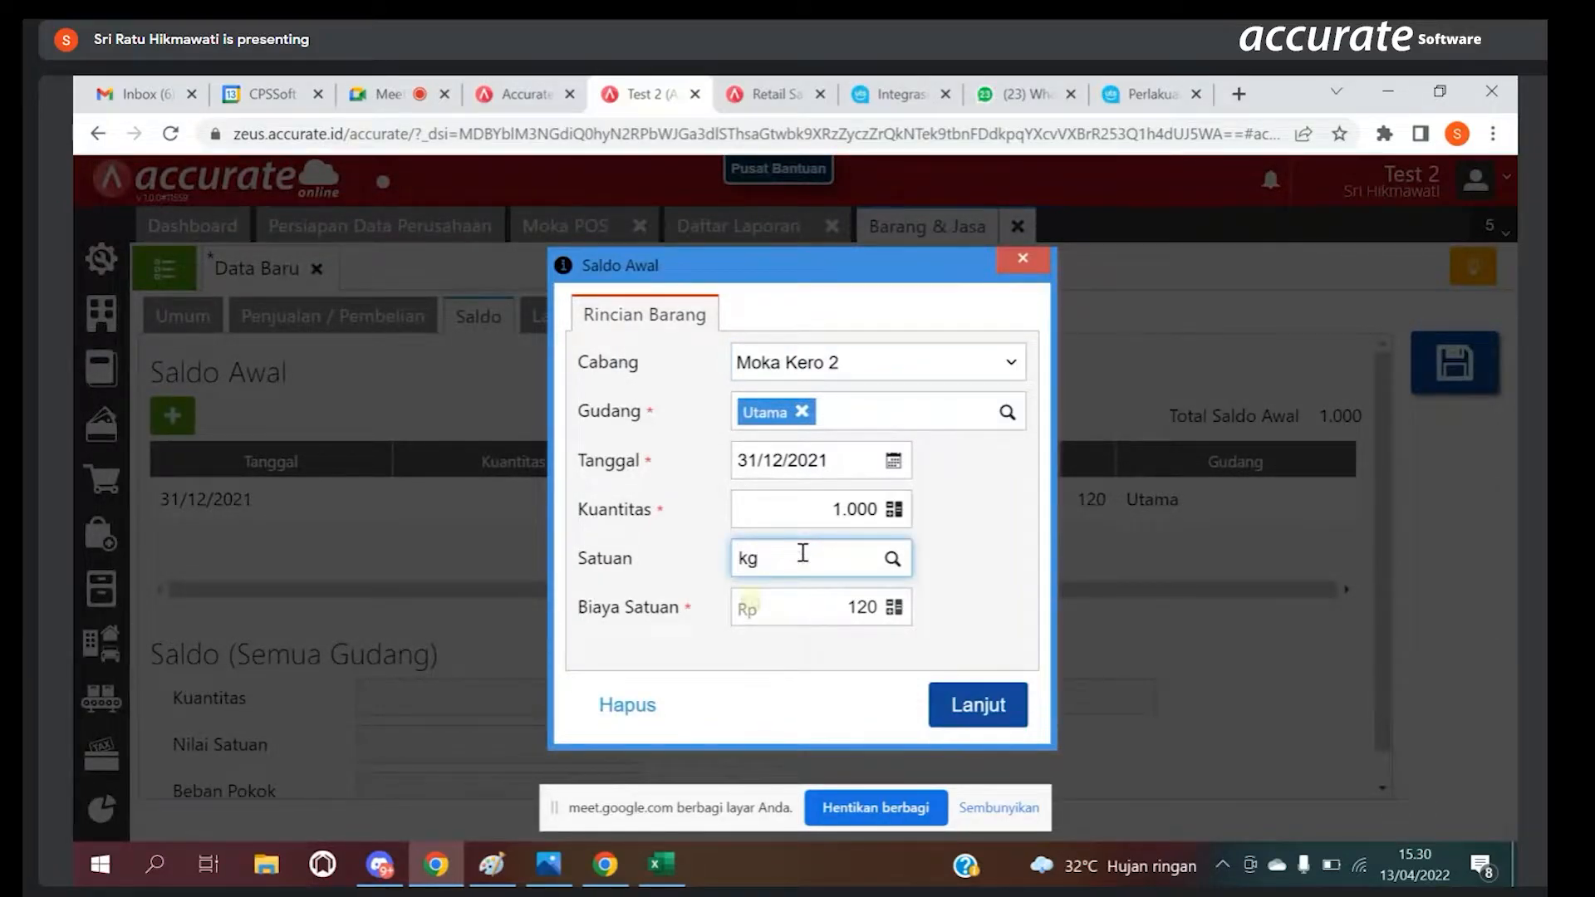
left_click(789, 608)
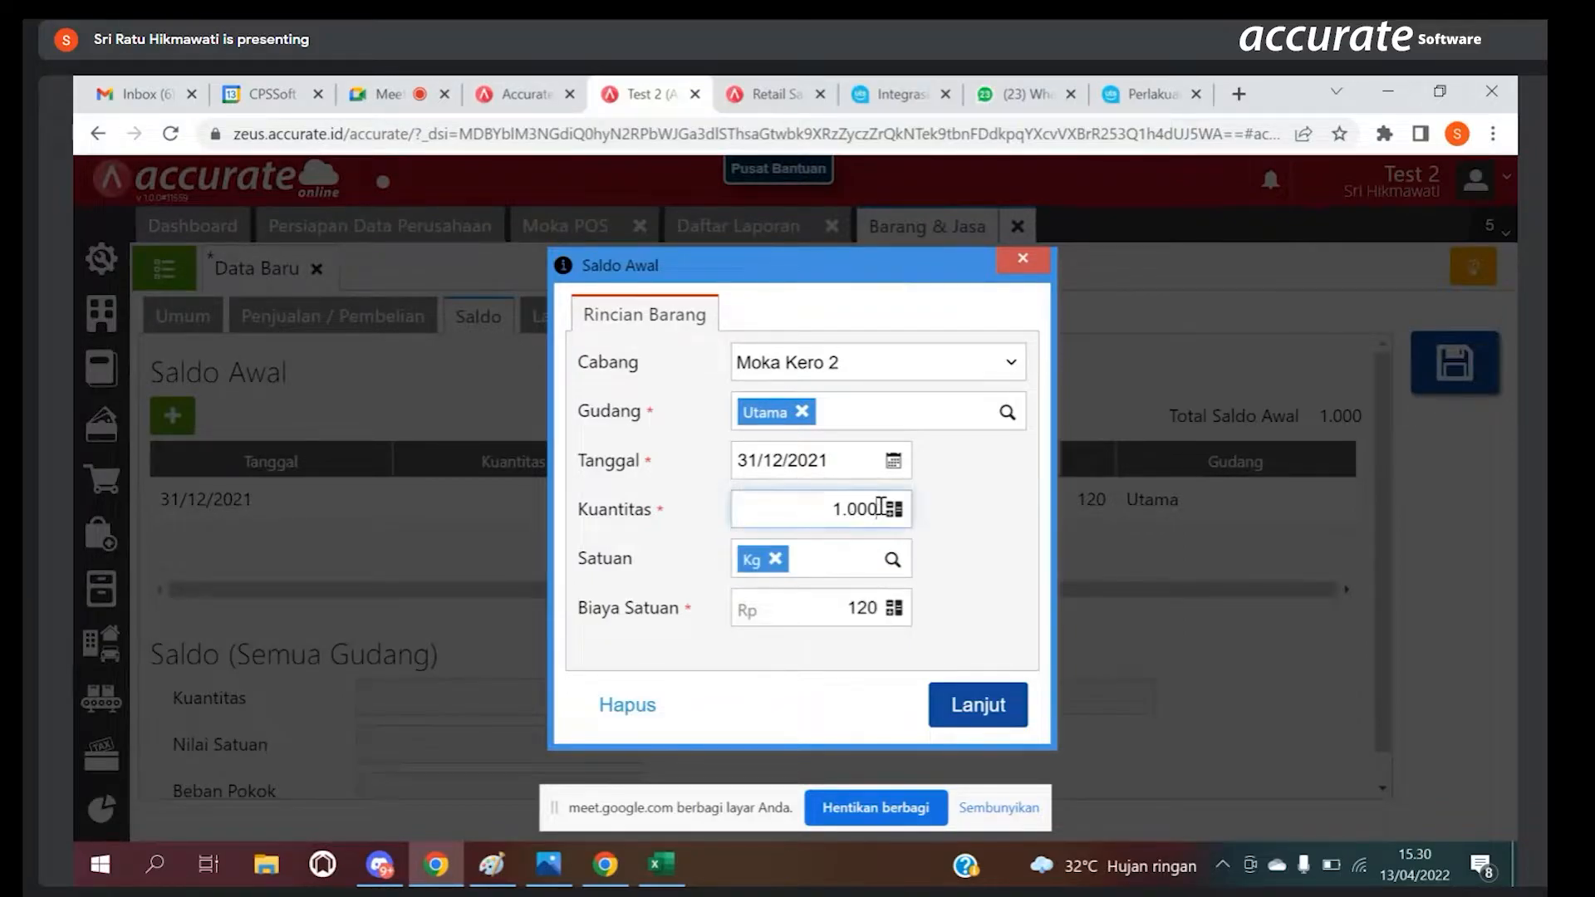
Step: Set the opening balance quantity to 3 and the unit cost to 120.000, confirm the entry and save the Coffe bean item
key("BackSpace")
key("BackSpace")
key("BackSpace")
left_click(837, 613)
left_click_drag(837, 613, 888, 619)
key("BackSpace")
type("120.000")
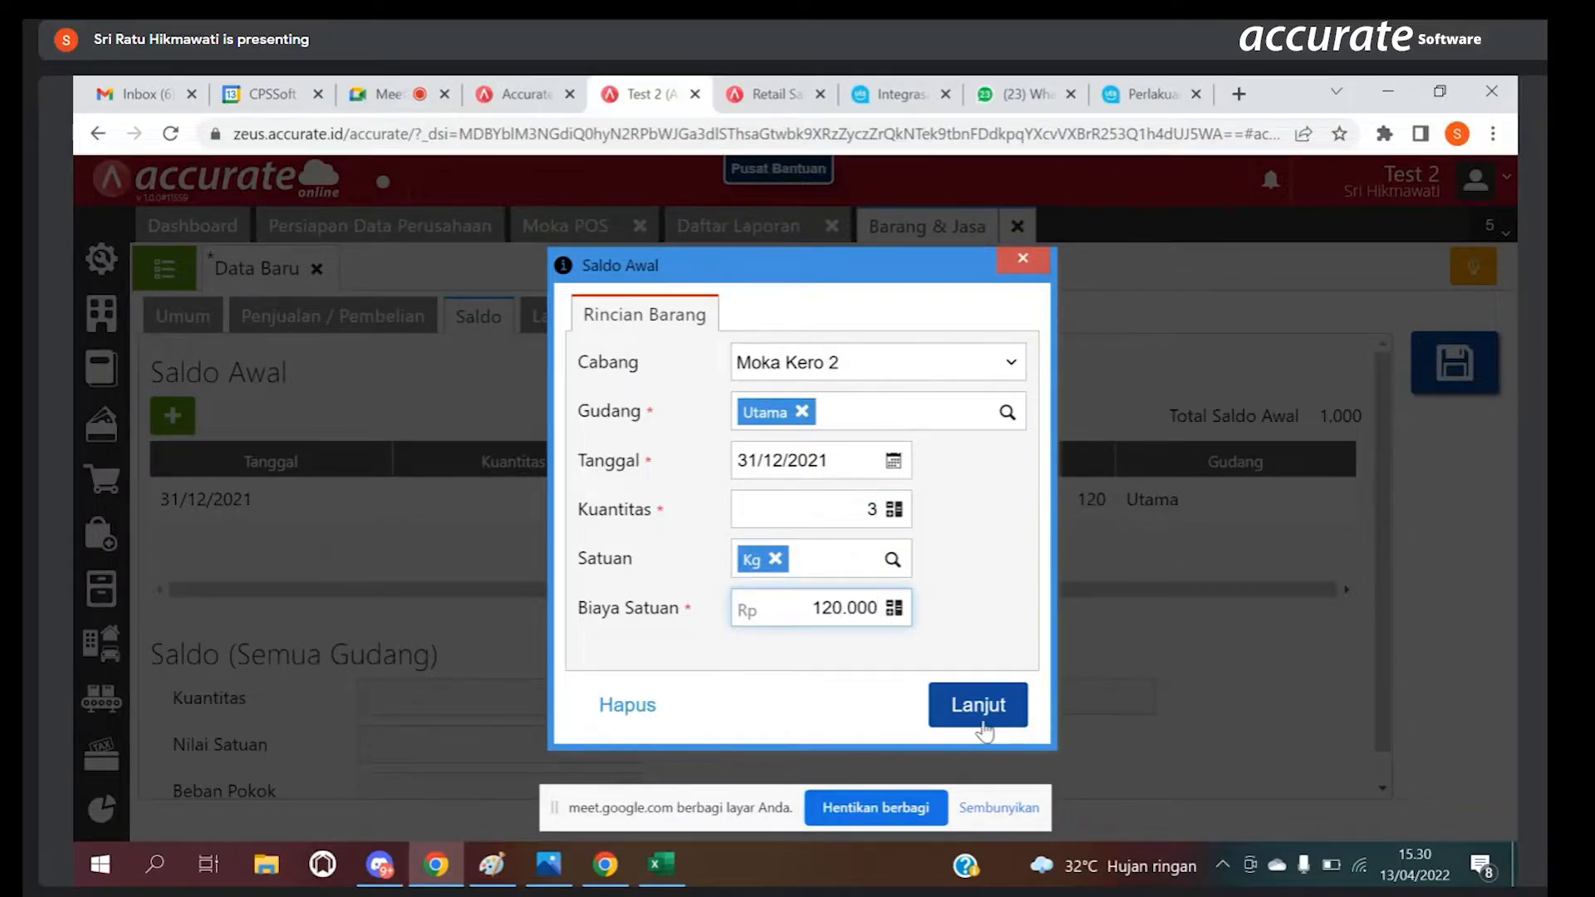
left_click(981, 724)
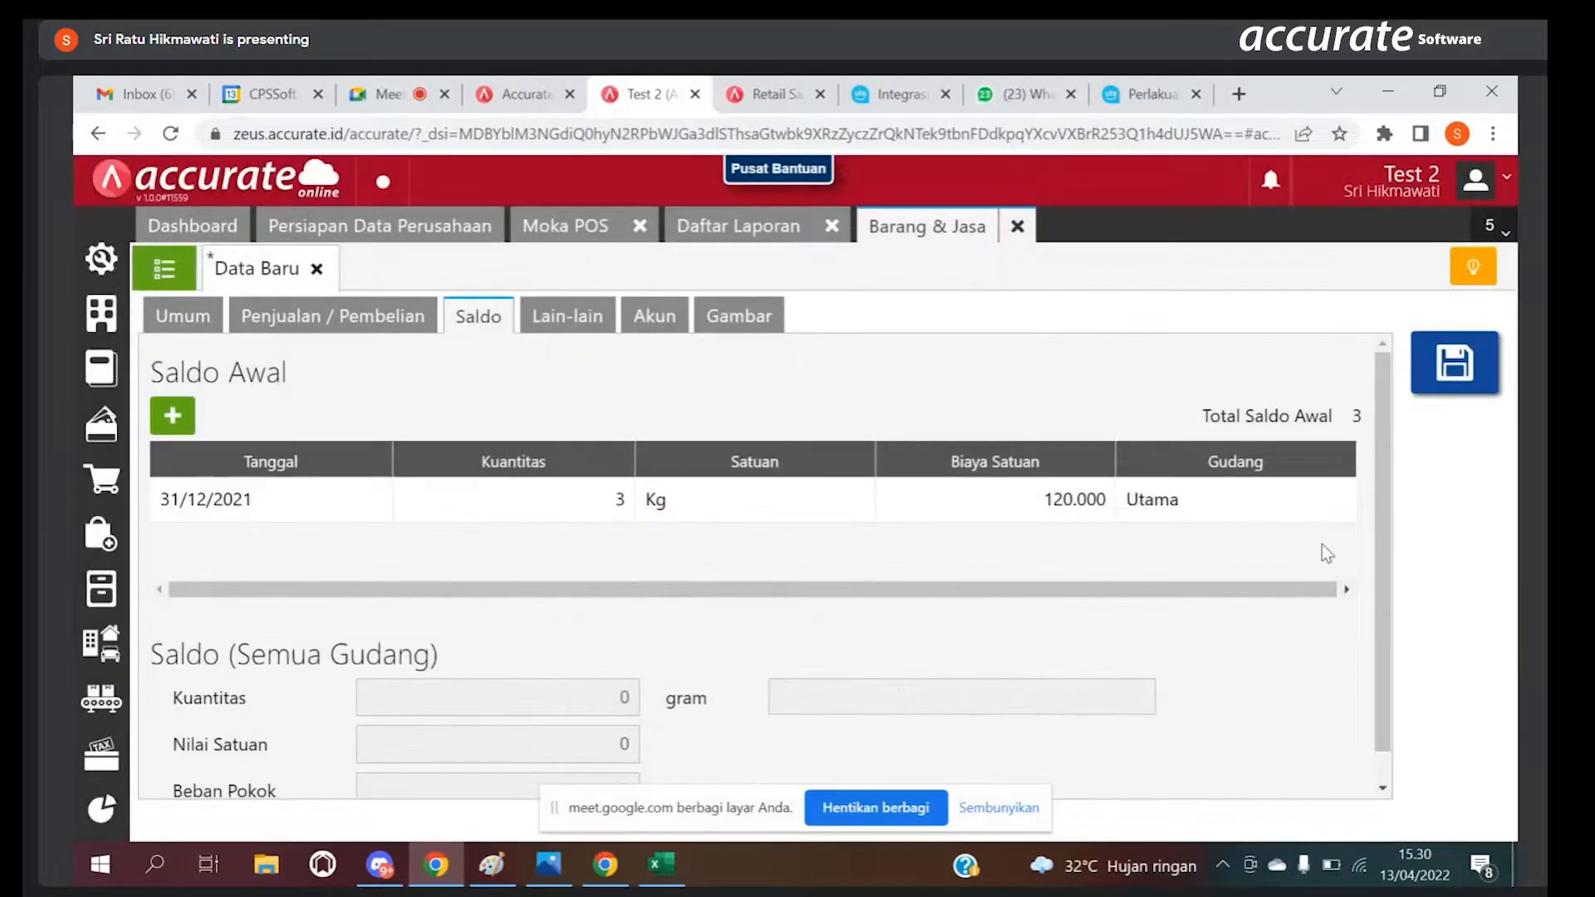
left_click(1454, 363)
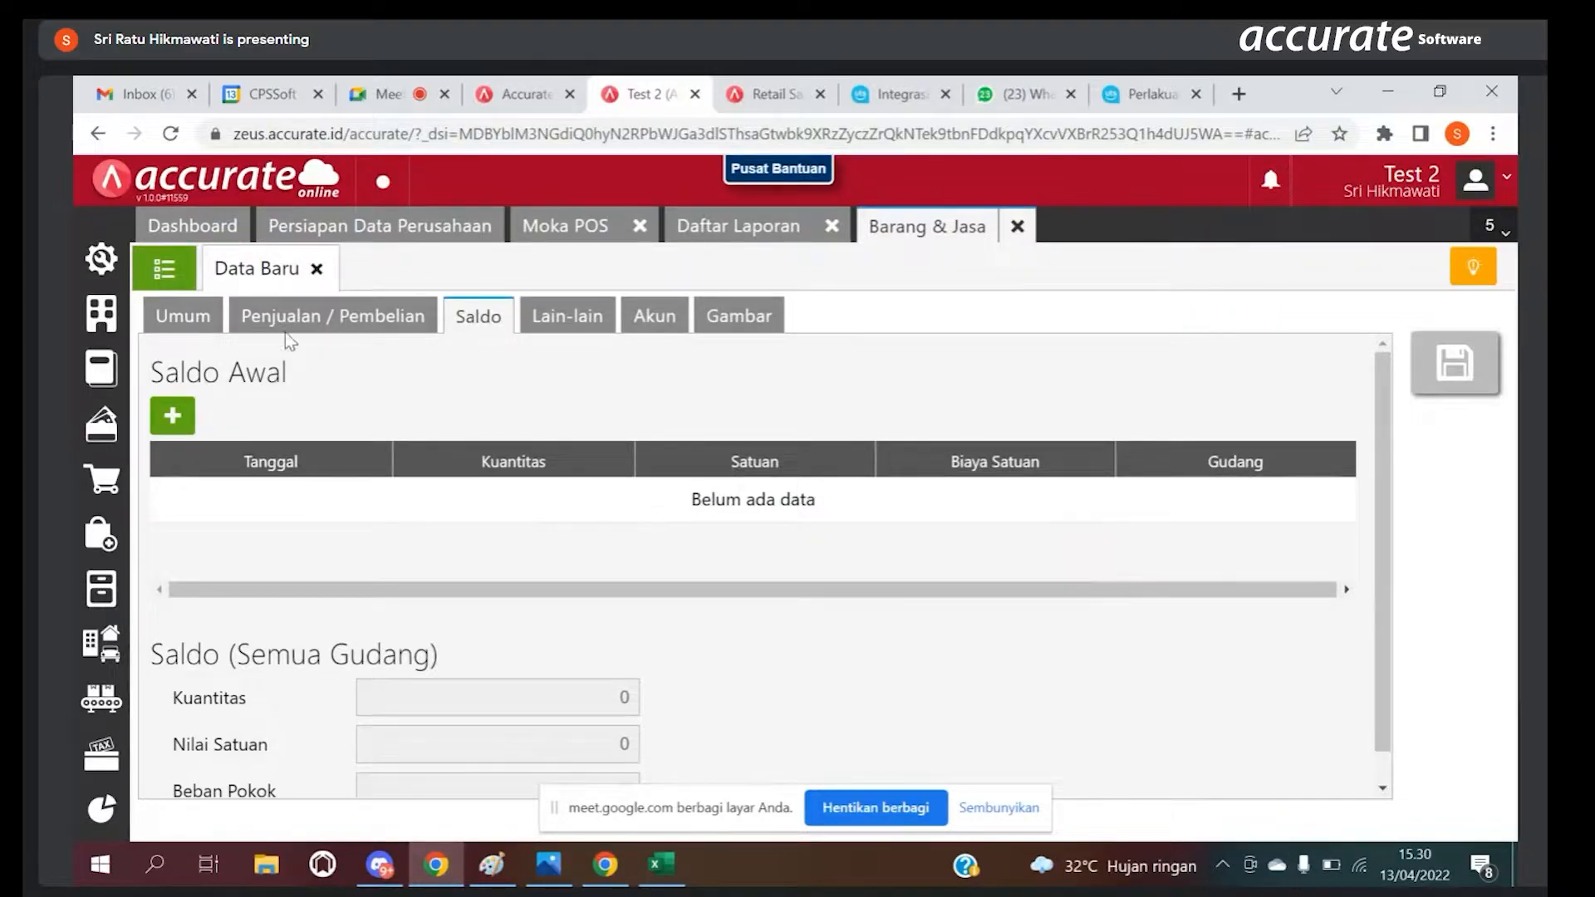
Step: Return to the general data of the blank new item and assign it the Minuman category
left_click(208, 313)
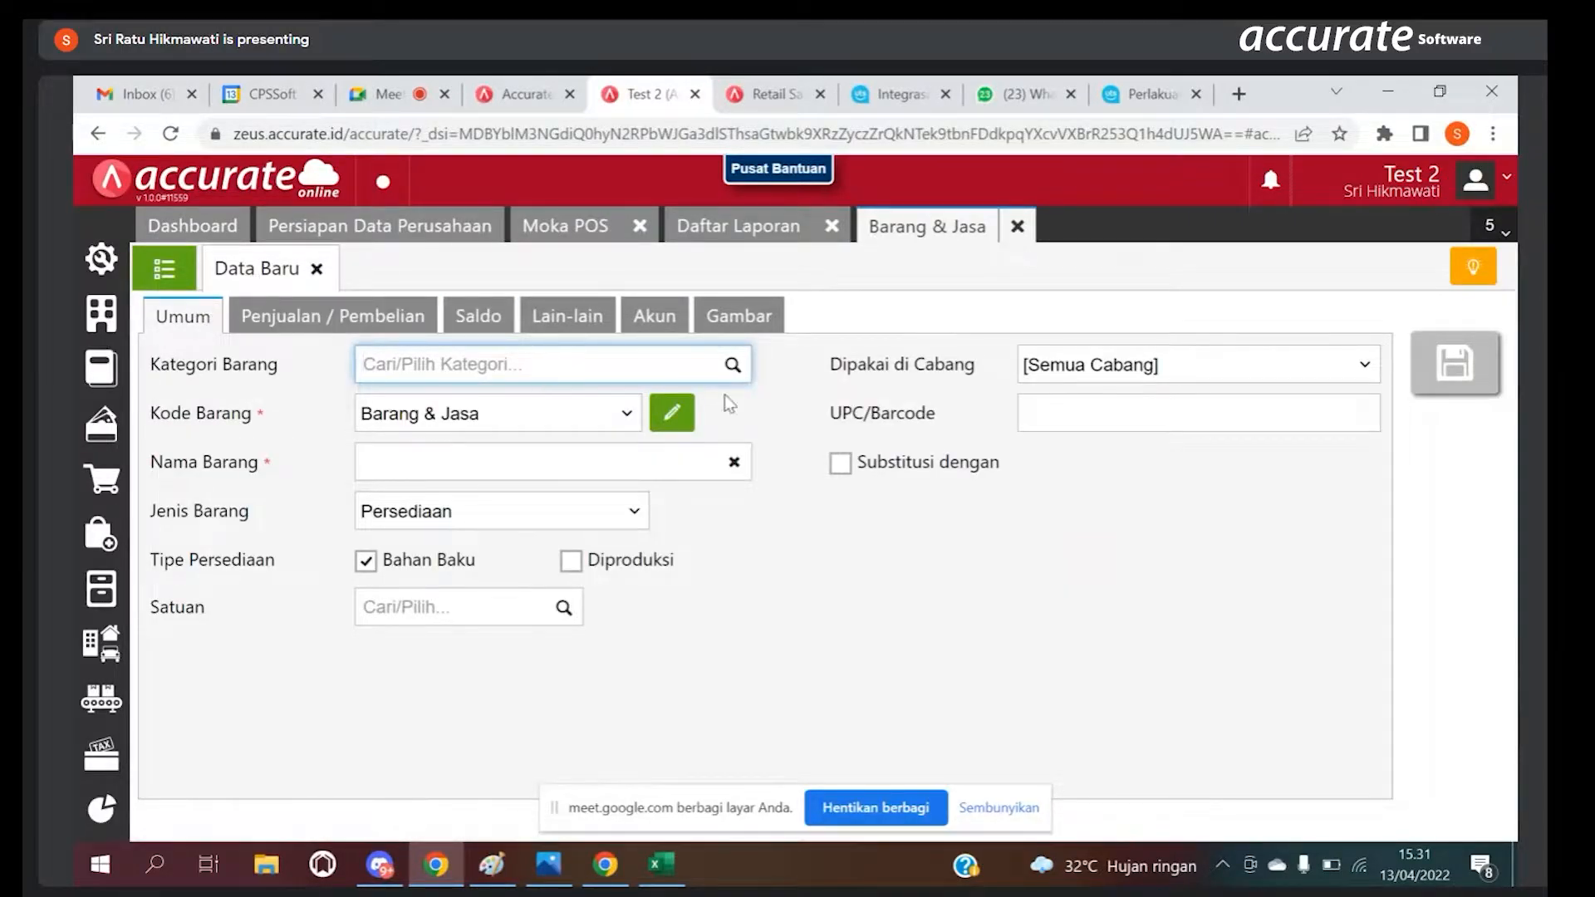
left_click(734, 367)
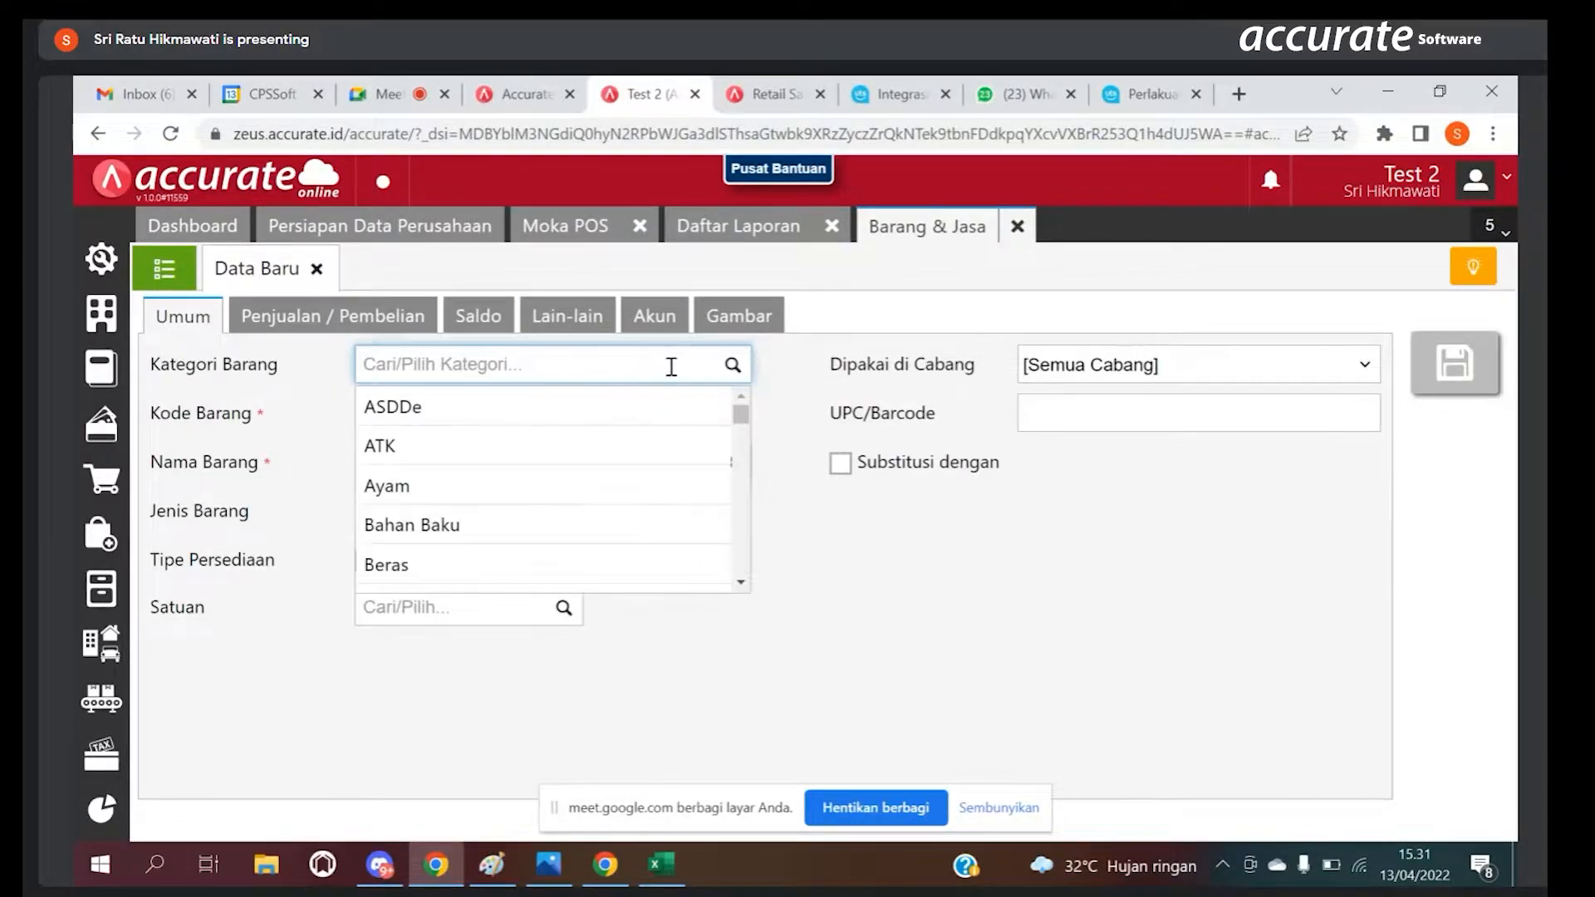
type("Minuma")
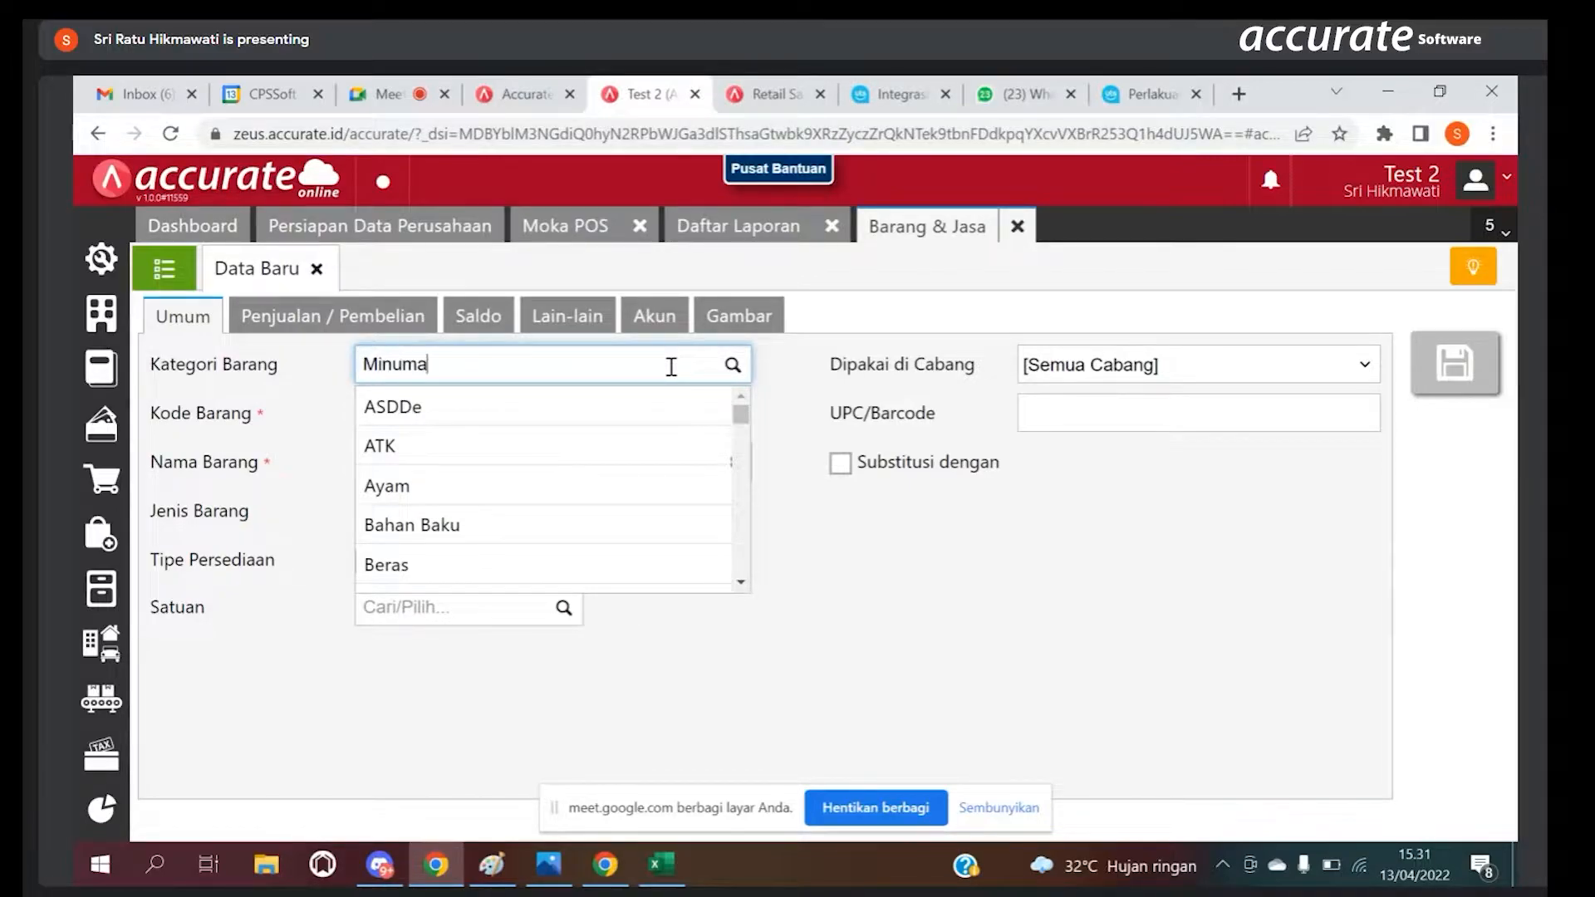
left_click(600, 411)
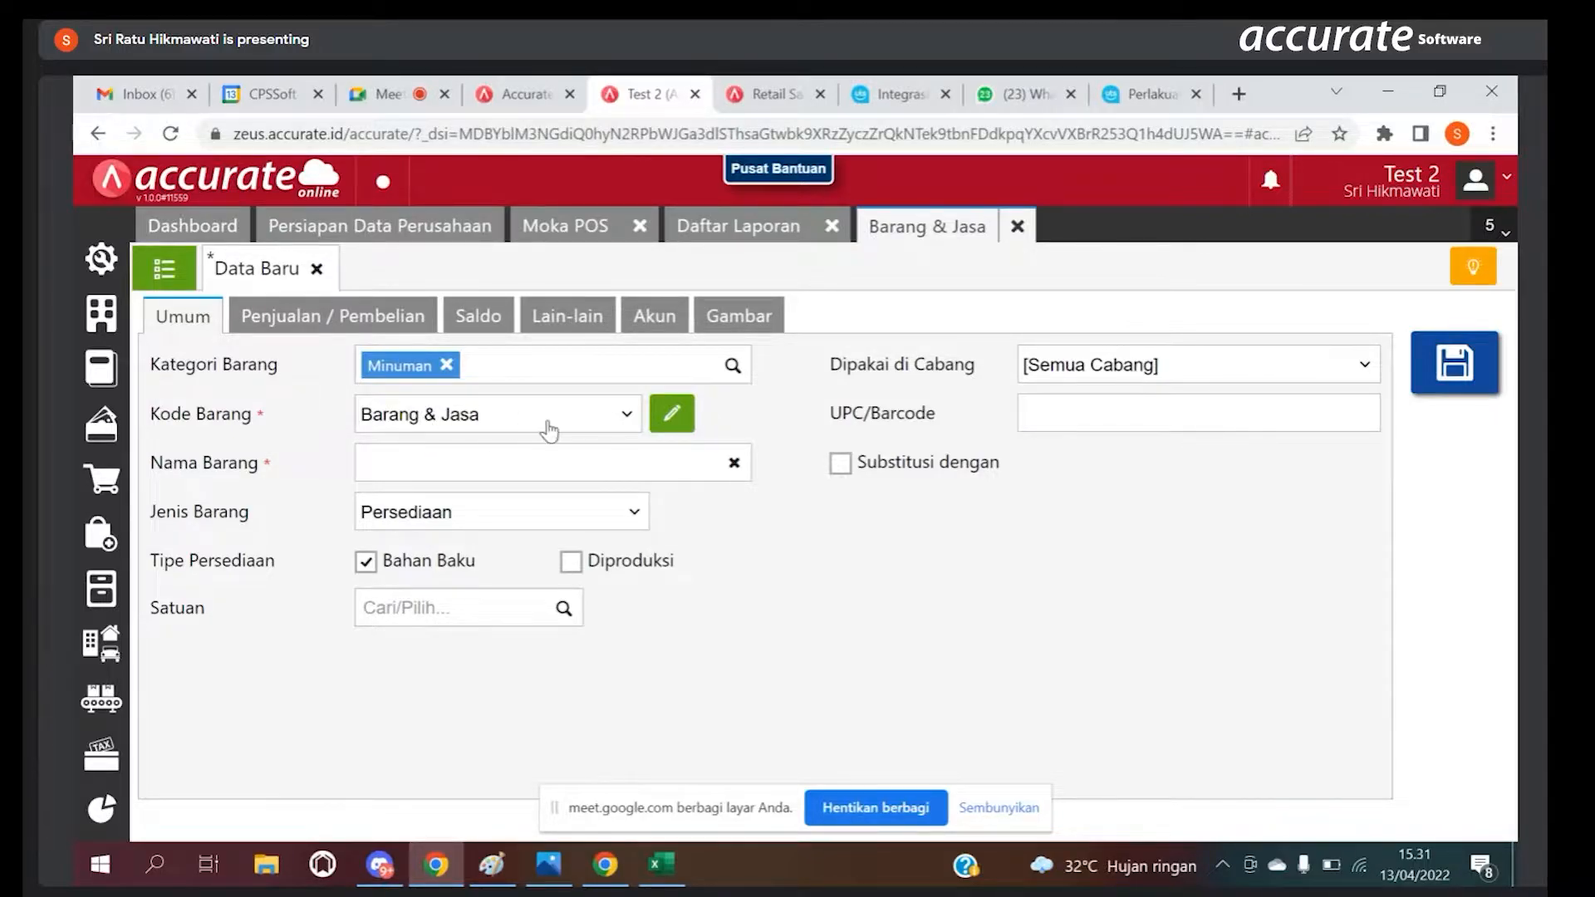
Step: Name the new item Capucino and set its item type to Grup
left_click(413, 460)
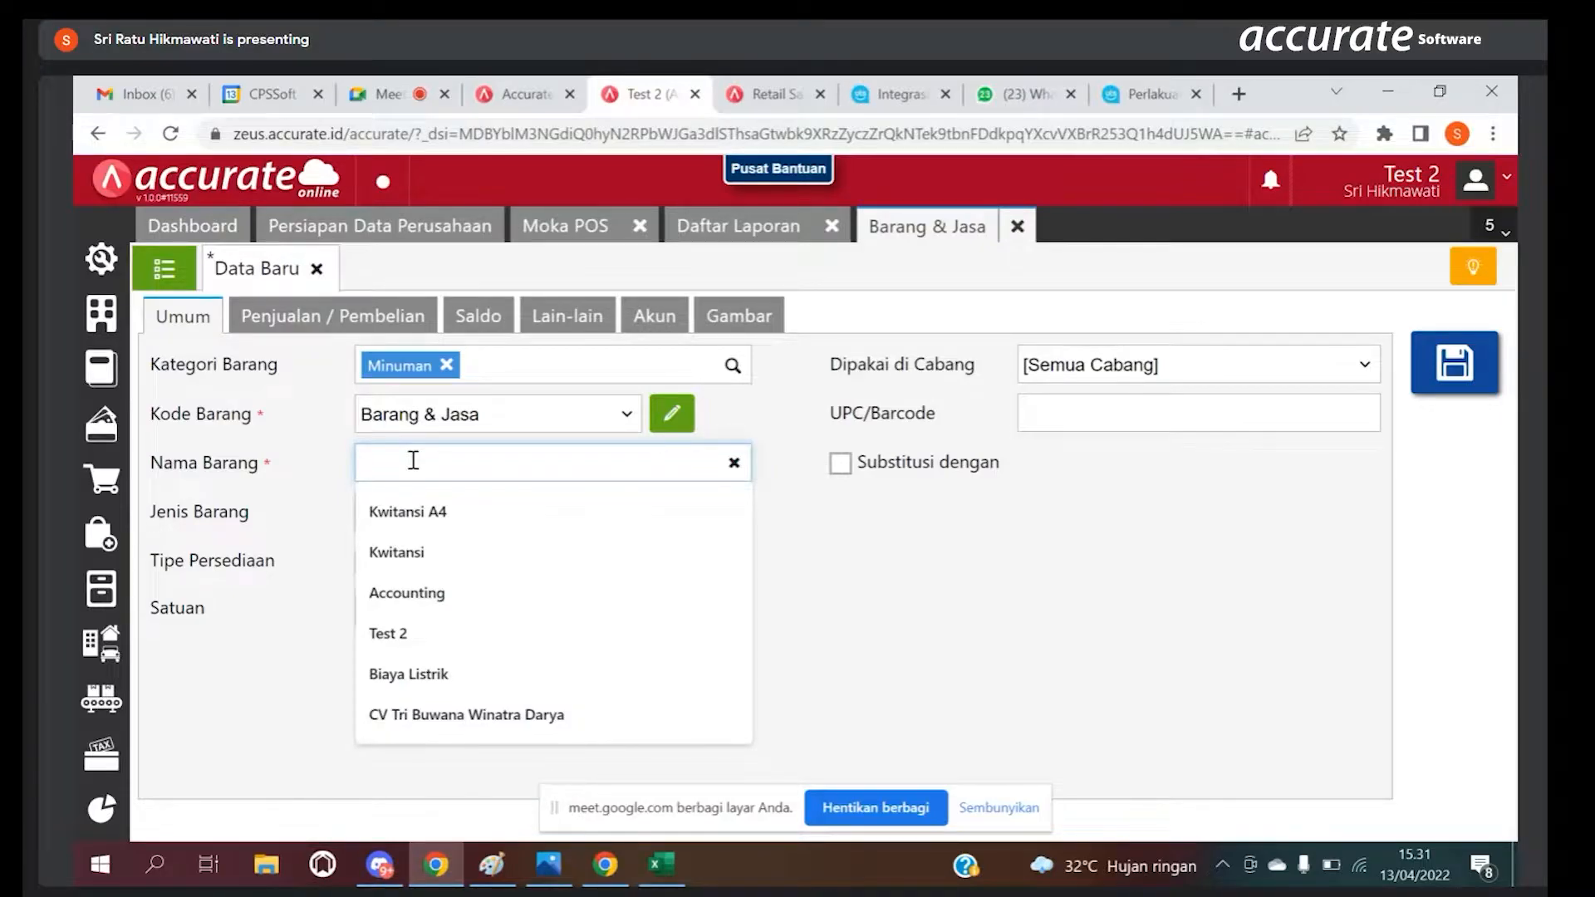
type("Ca")
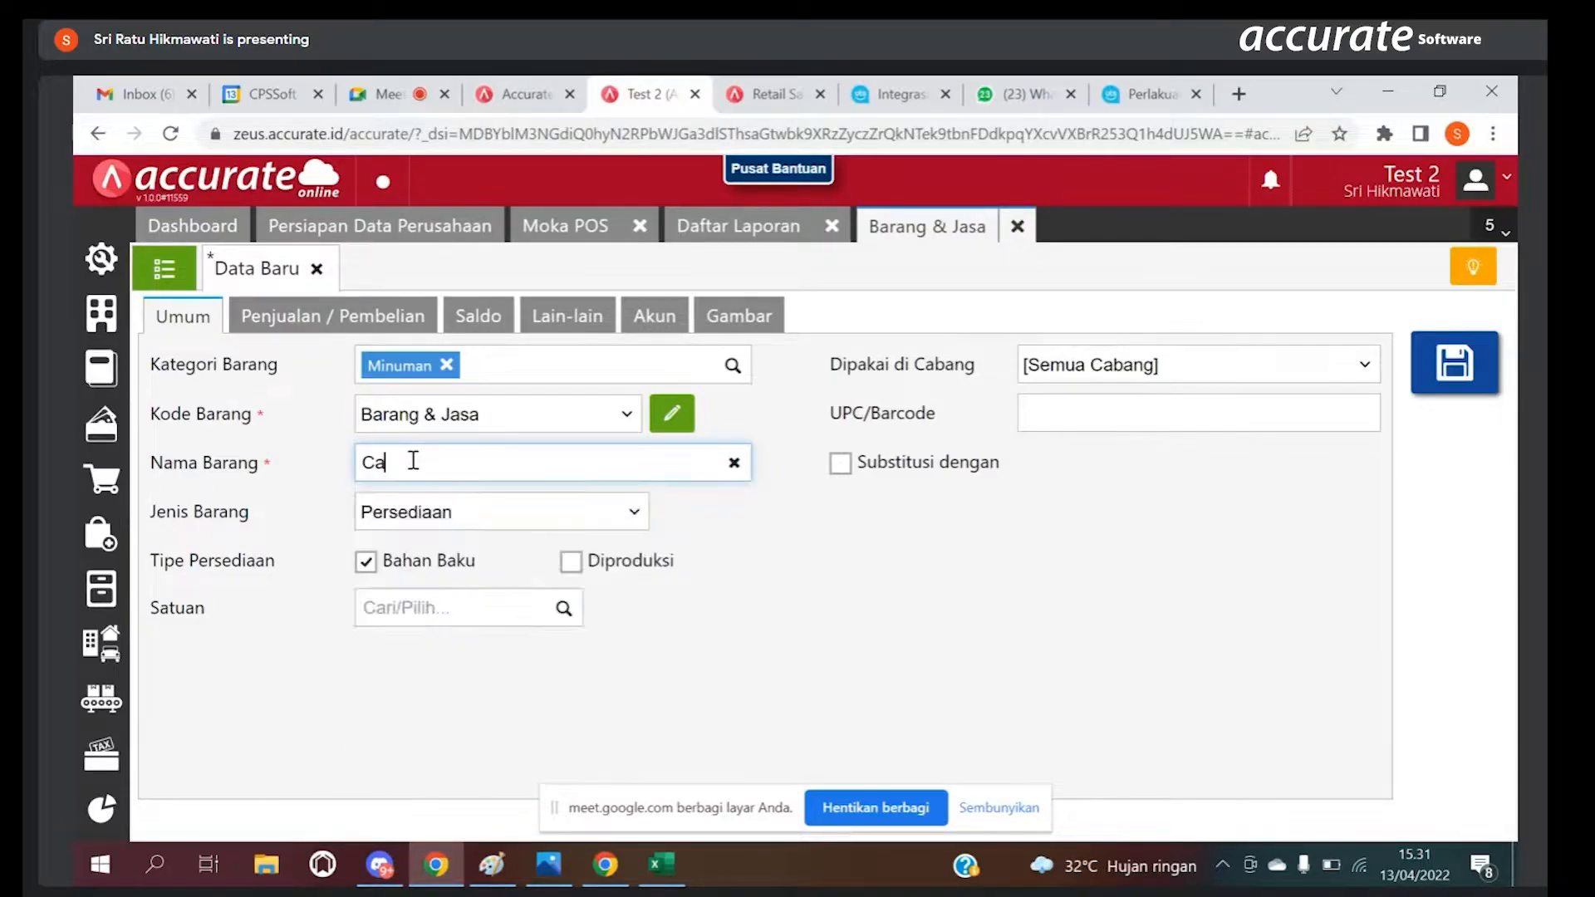
type("pucino")
left_click(412, 520)
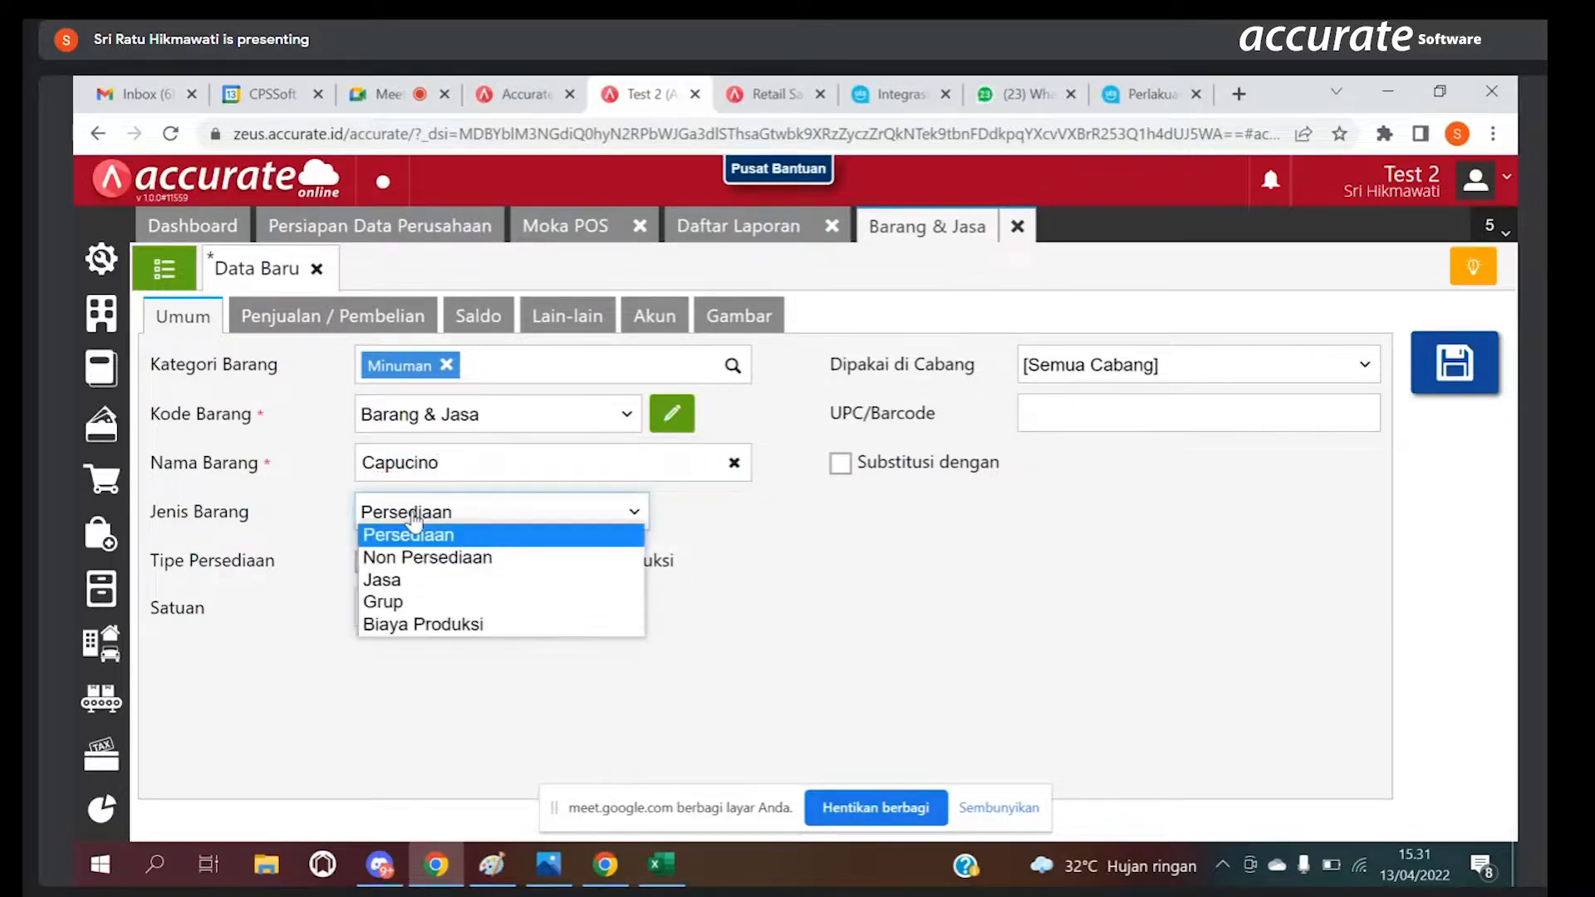
left_click(387, 602)
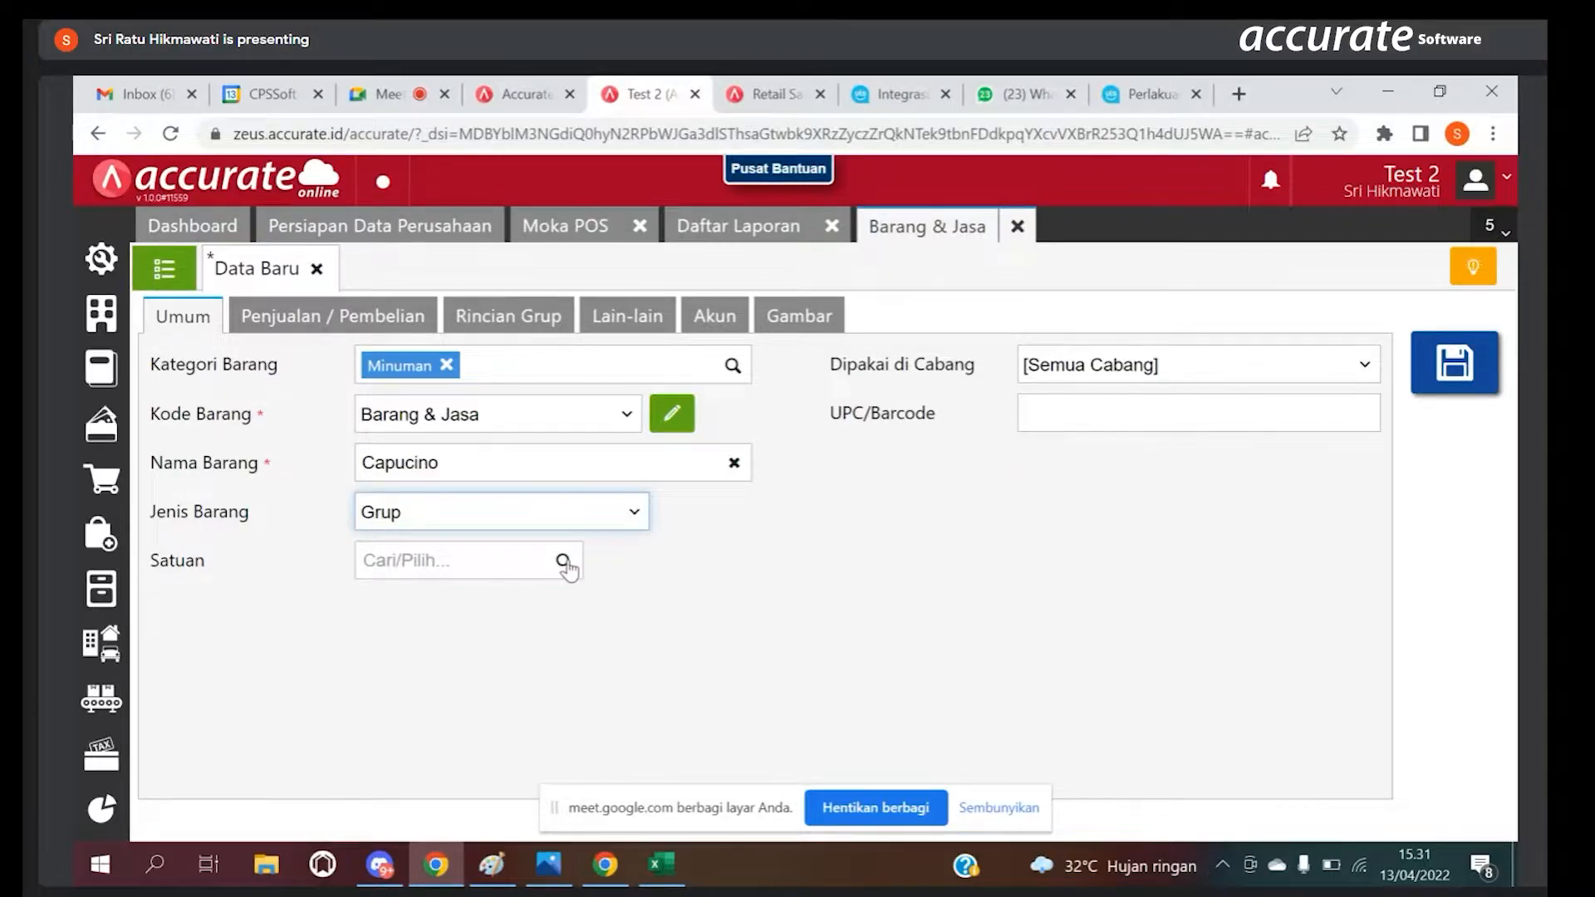
Step: Create Cup as a new unit and assign it to the Capucino item
left_click(528, 560)
type("Cup")
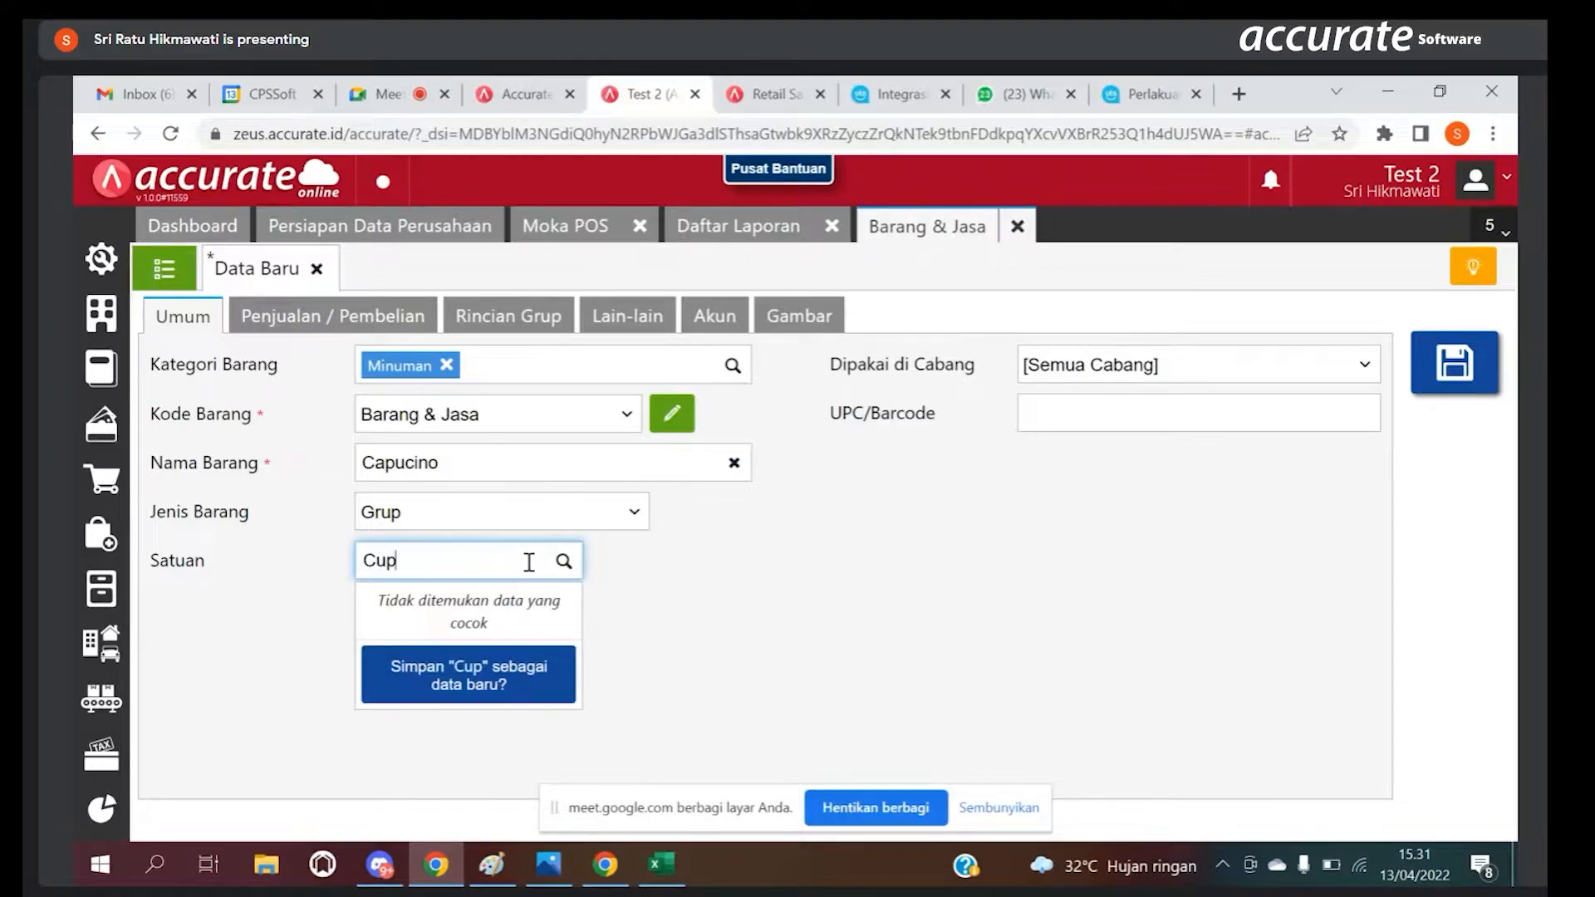
left_click(527, 686)
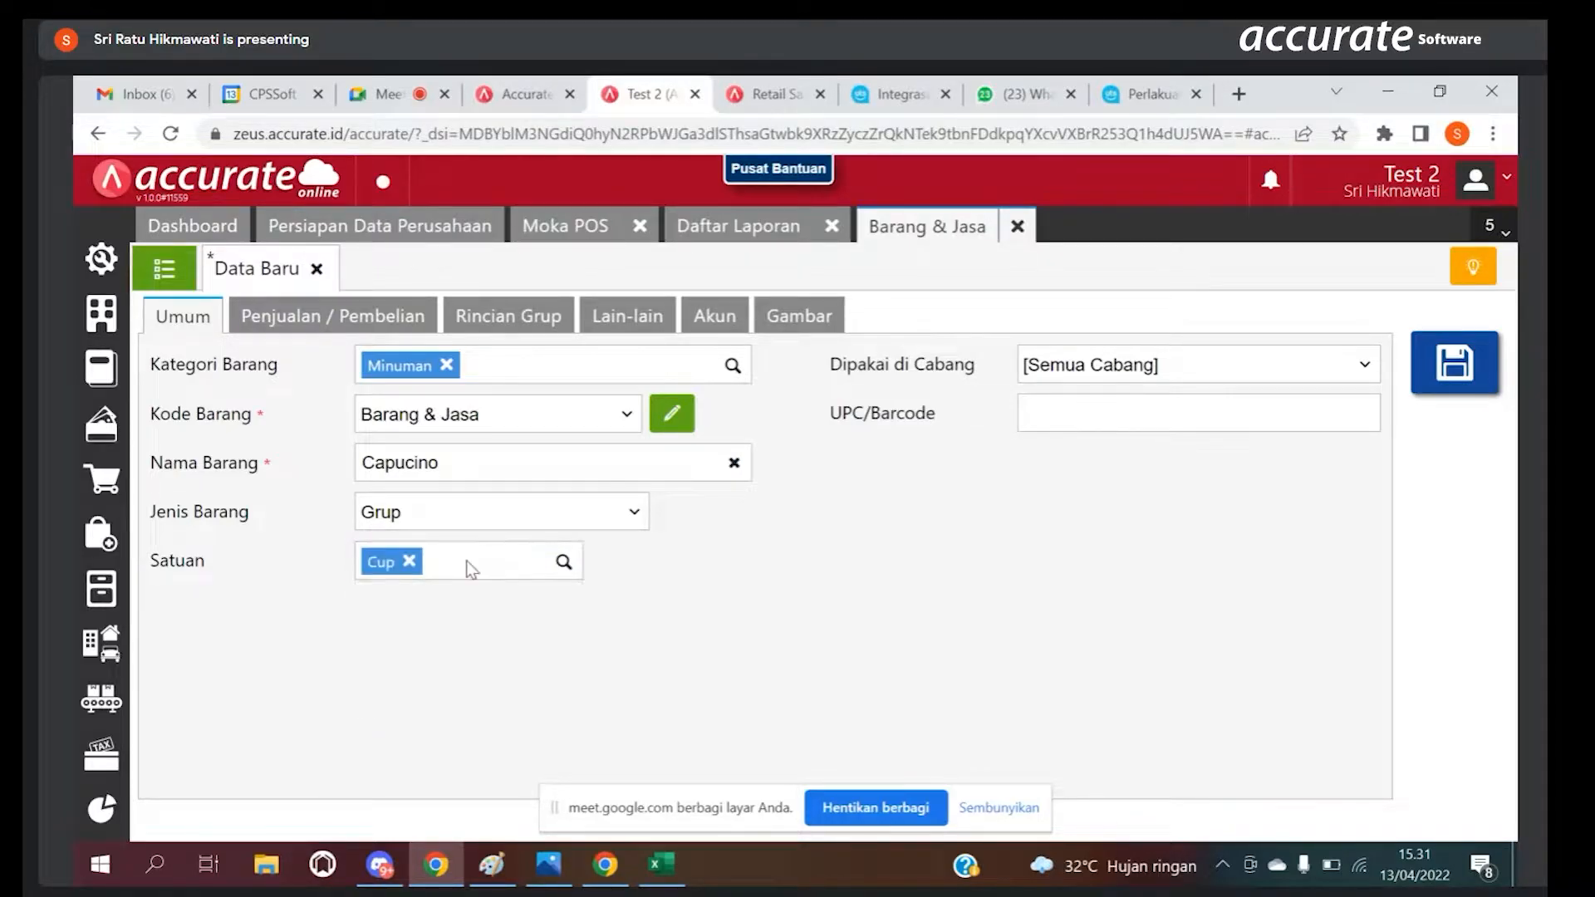
Step: Turn off calculating Capucino's default selling price from the group details, and check its group details and general data
left_click(381, 324)
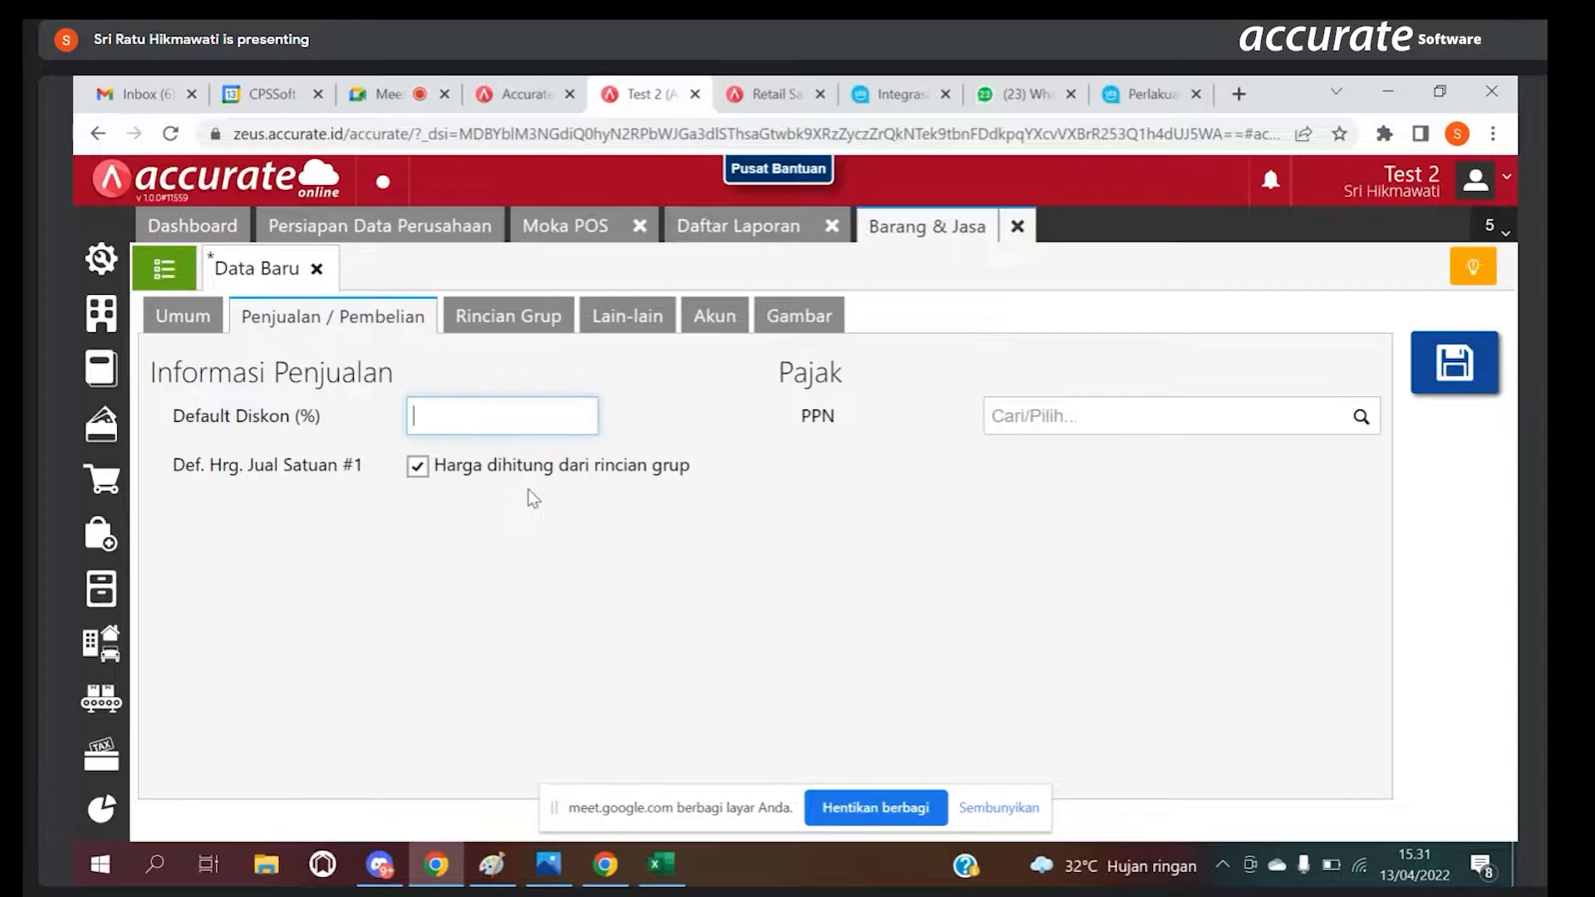
left_click(428, 475)
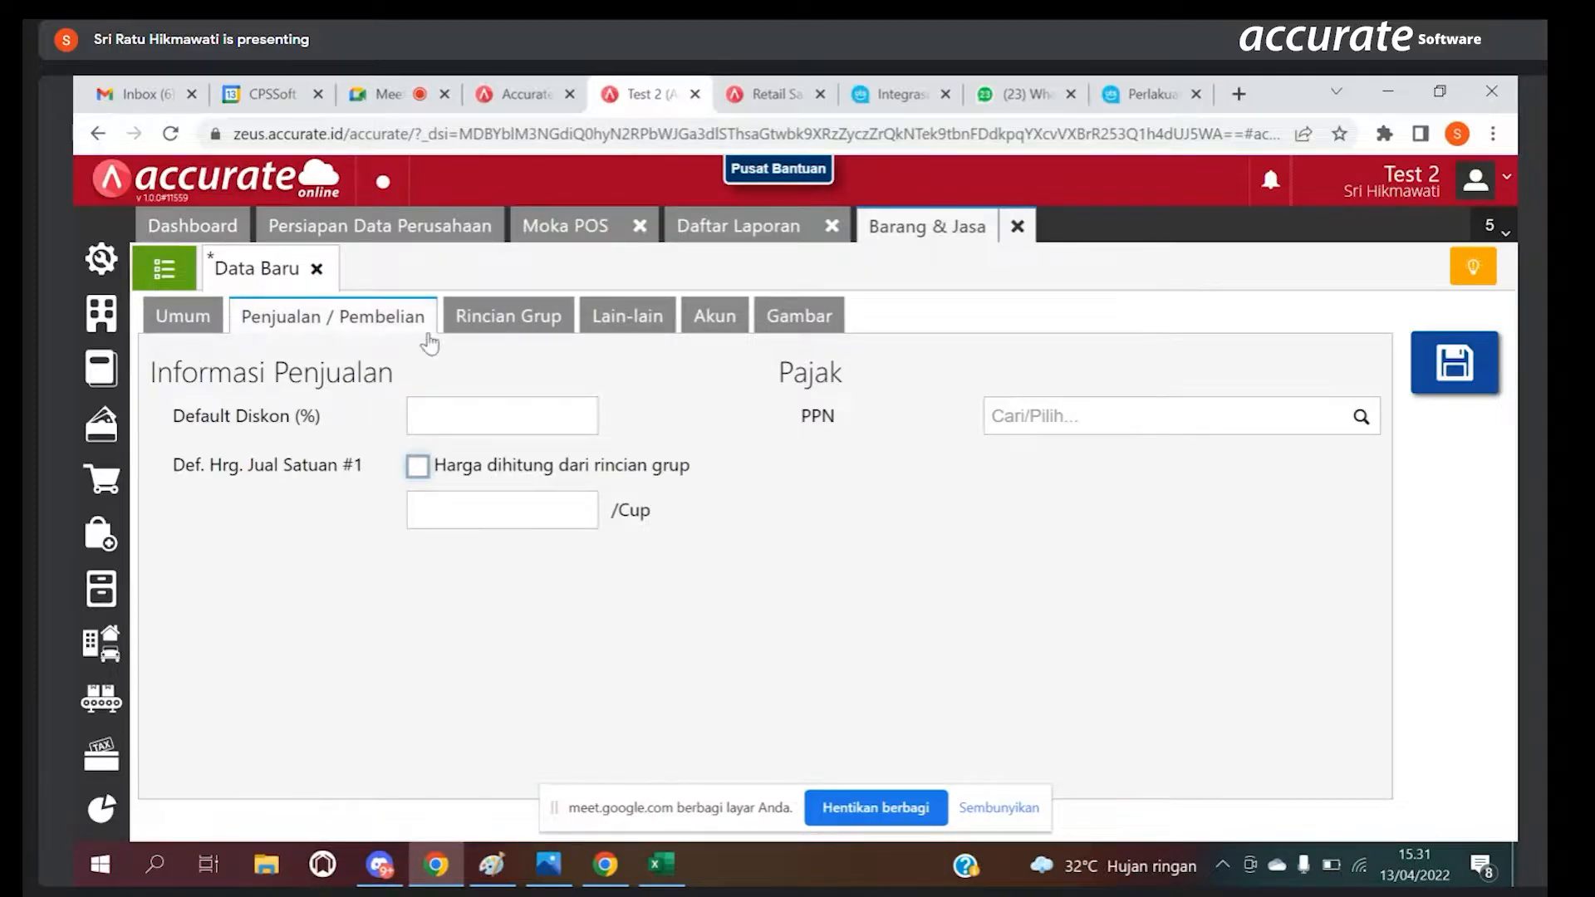
left_click(476, 332)
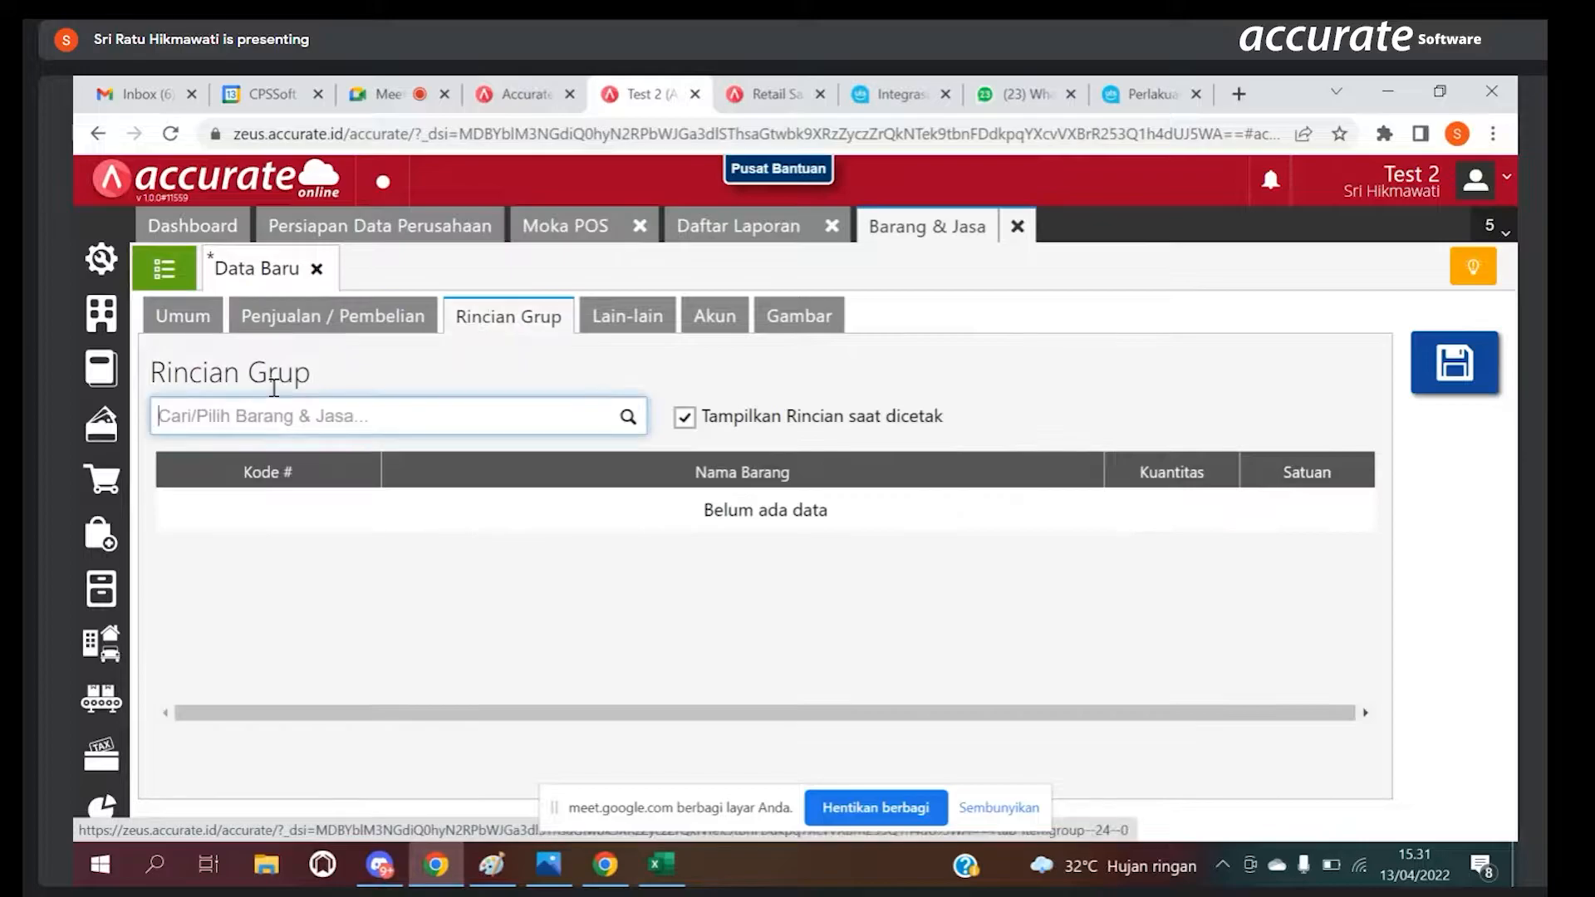
left_click(199, 326)
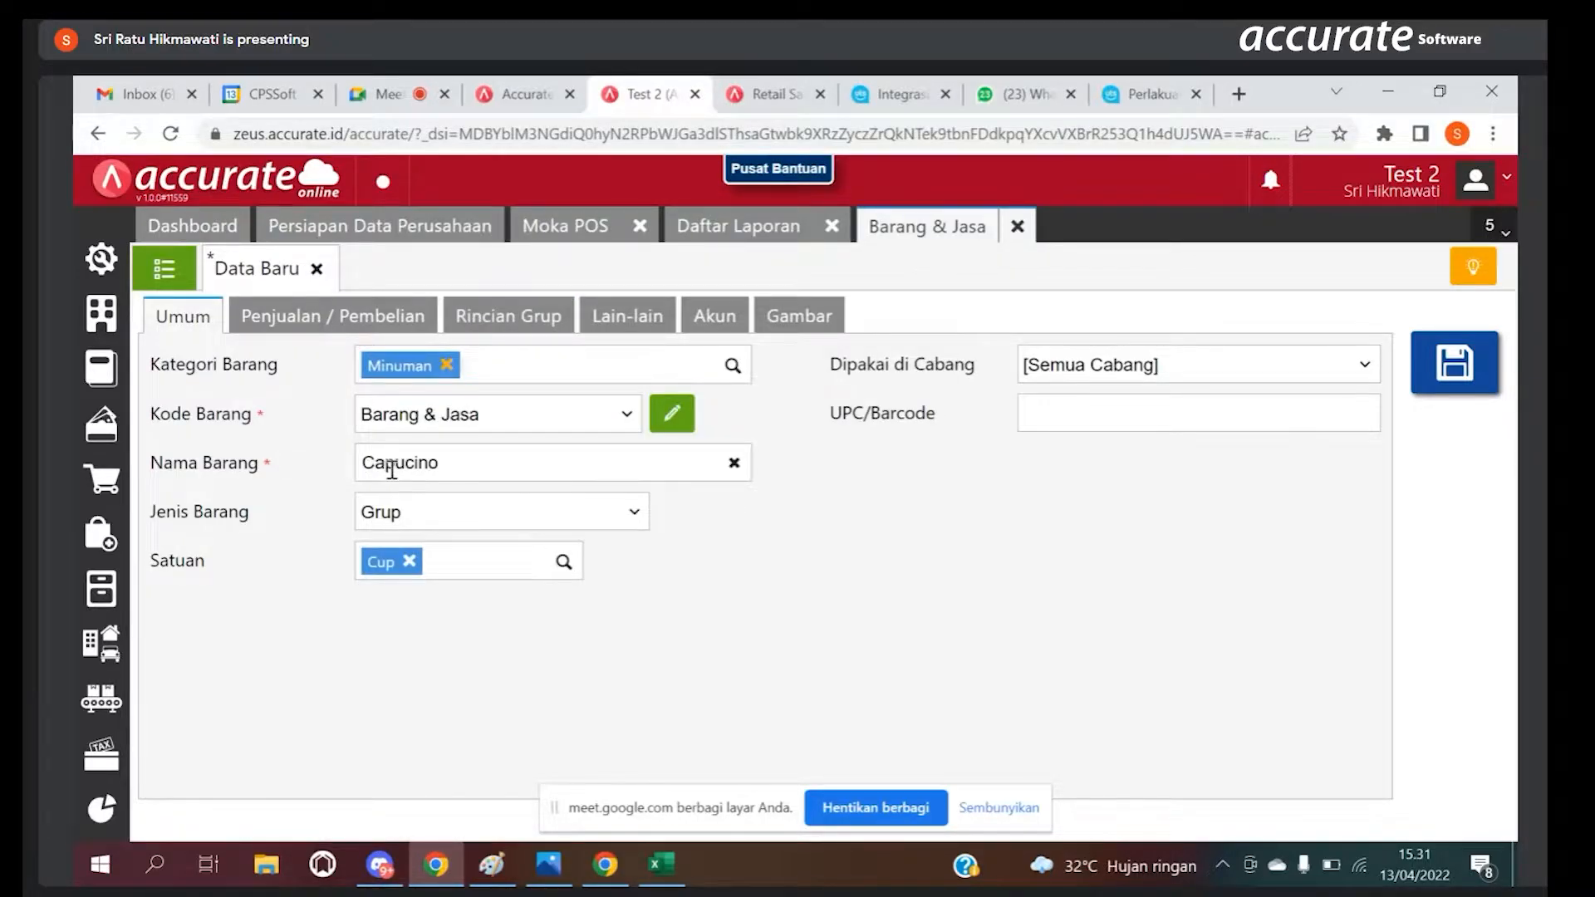
left_click(521, 322)
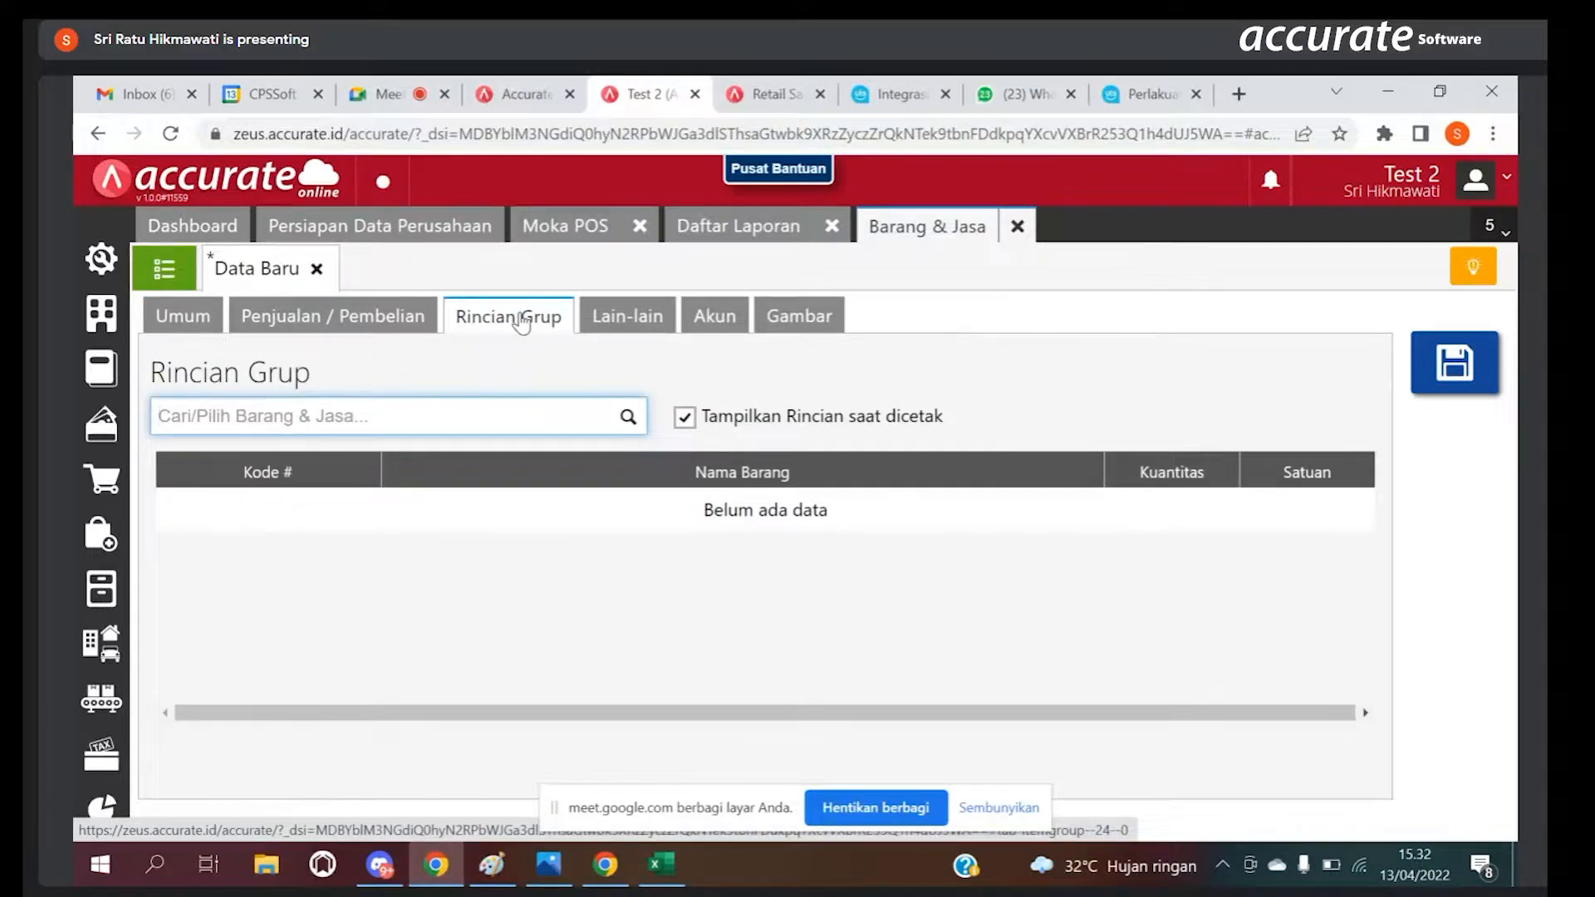
left_click(628, 417)
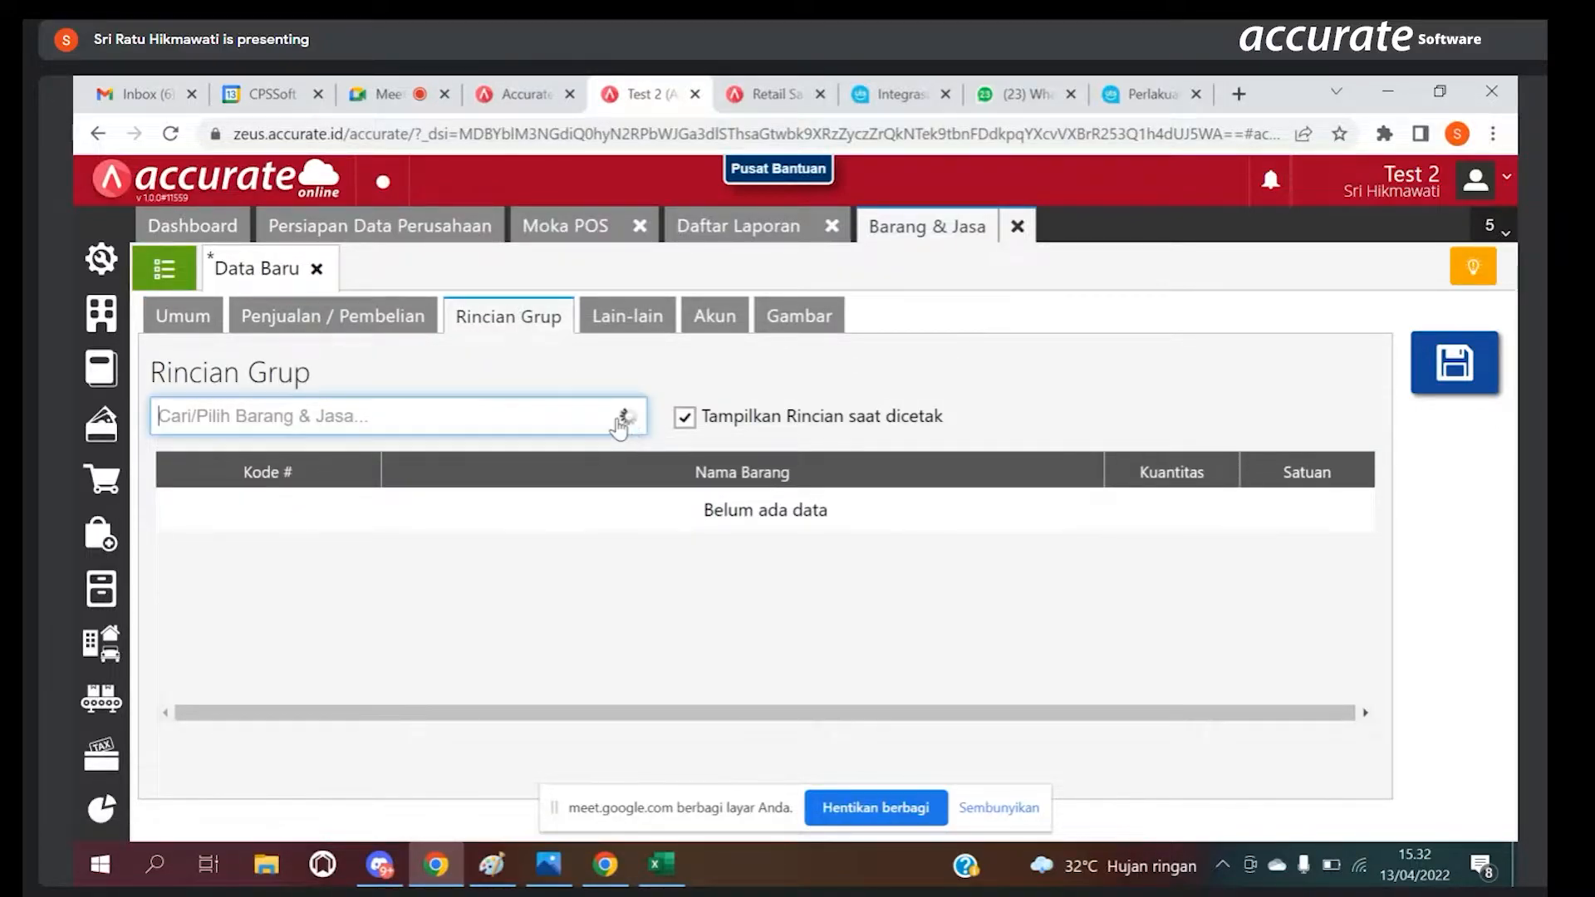
type("Susu")
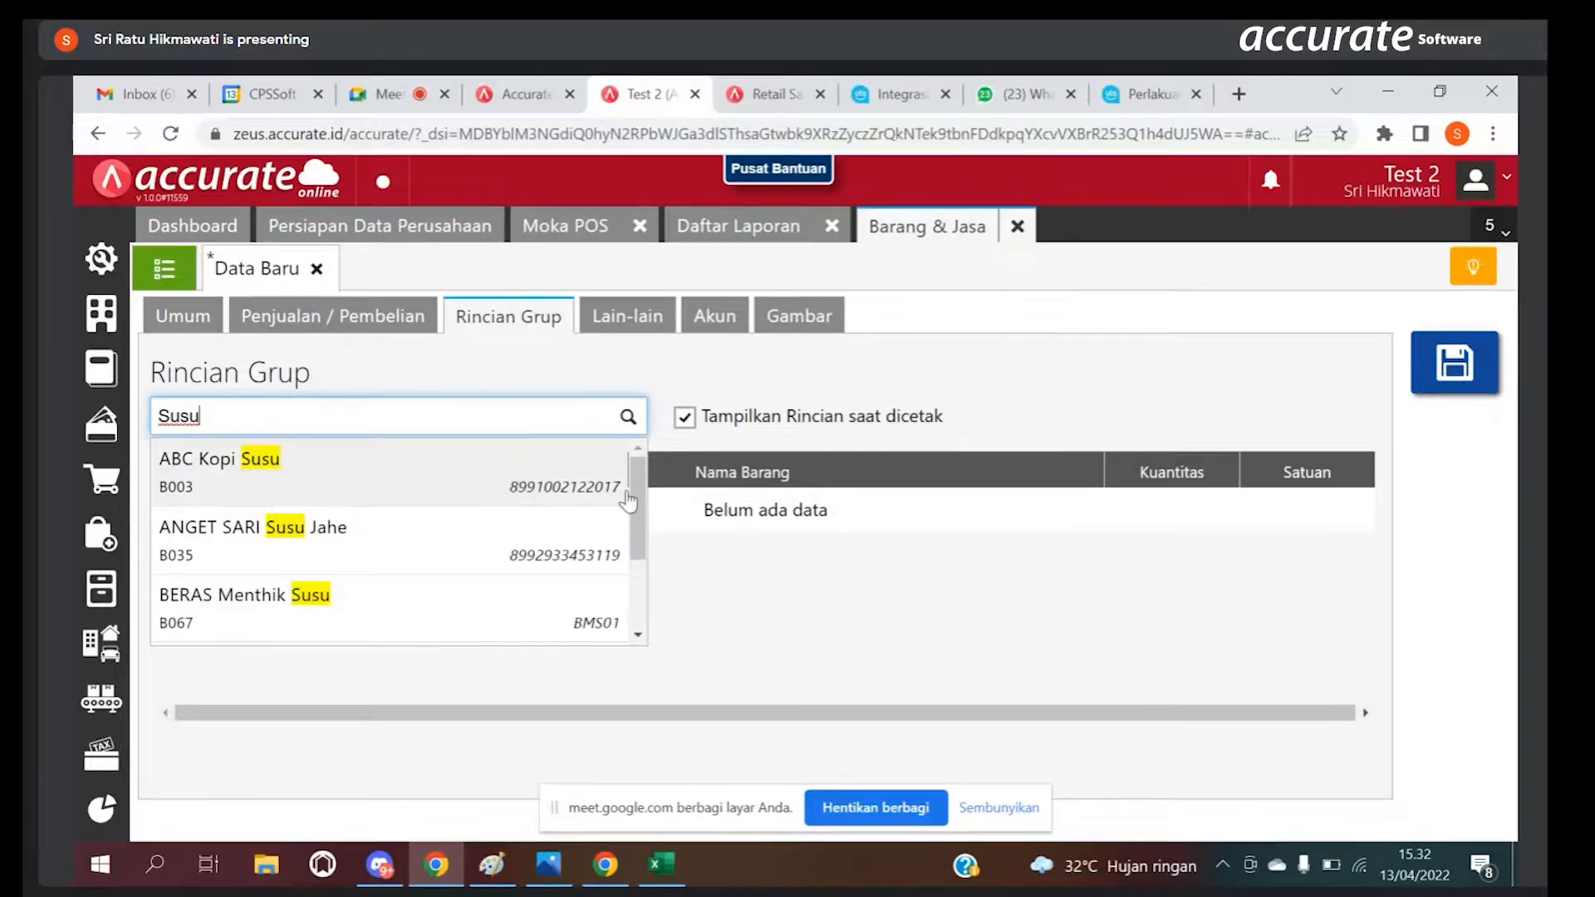
left_click_drag(634, 500, 638, 604)
left_click(574, 595)
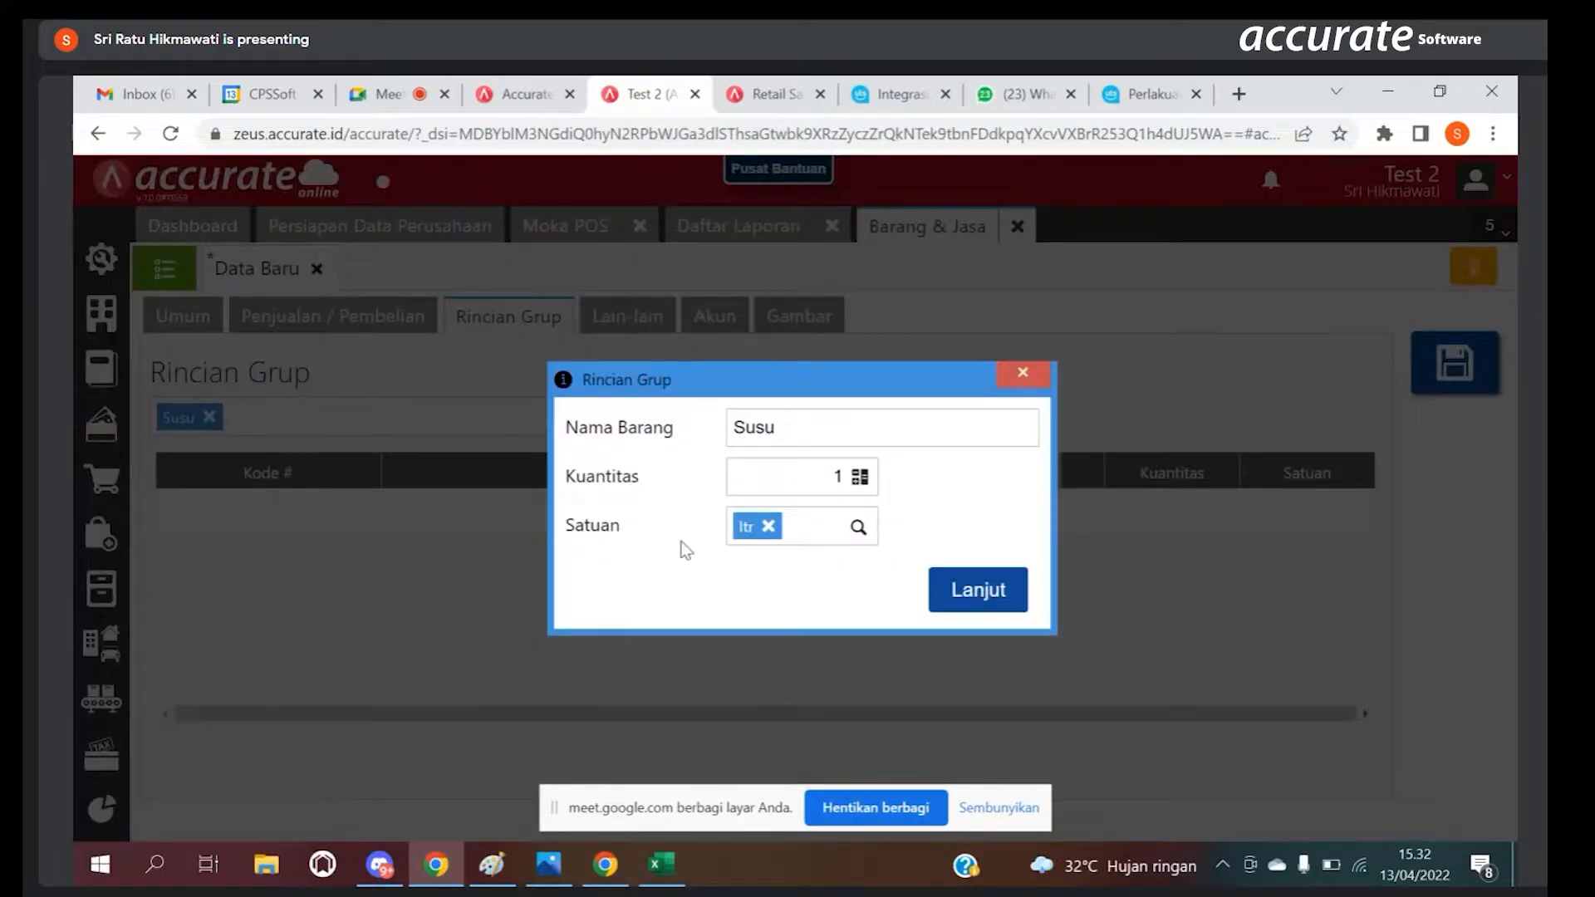
left_click(816, 473)
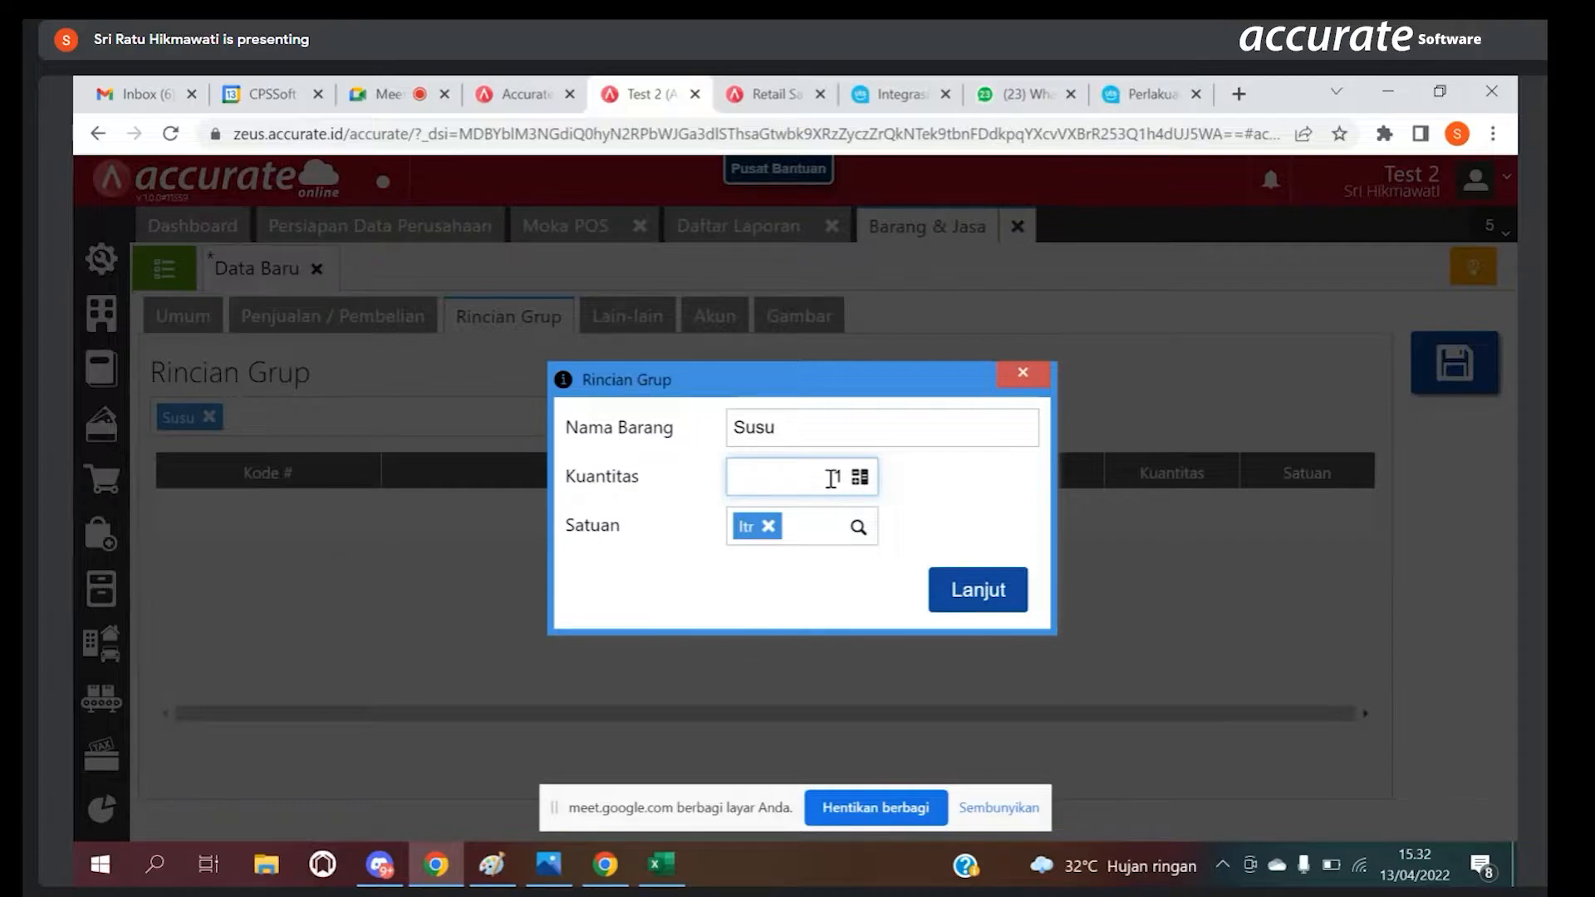
left_click_drag(828, 476, 846, 477)
key("BackSpace")
left_click(1024, 372)
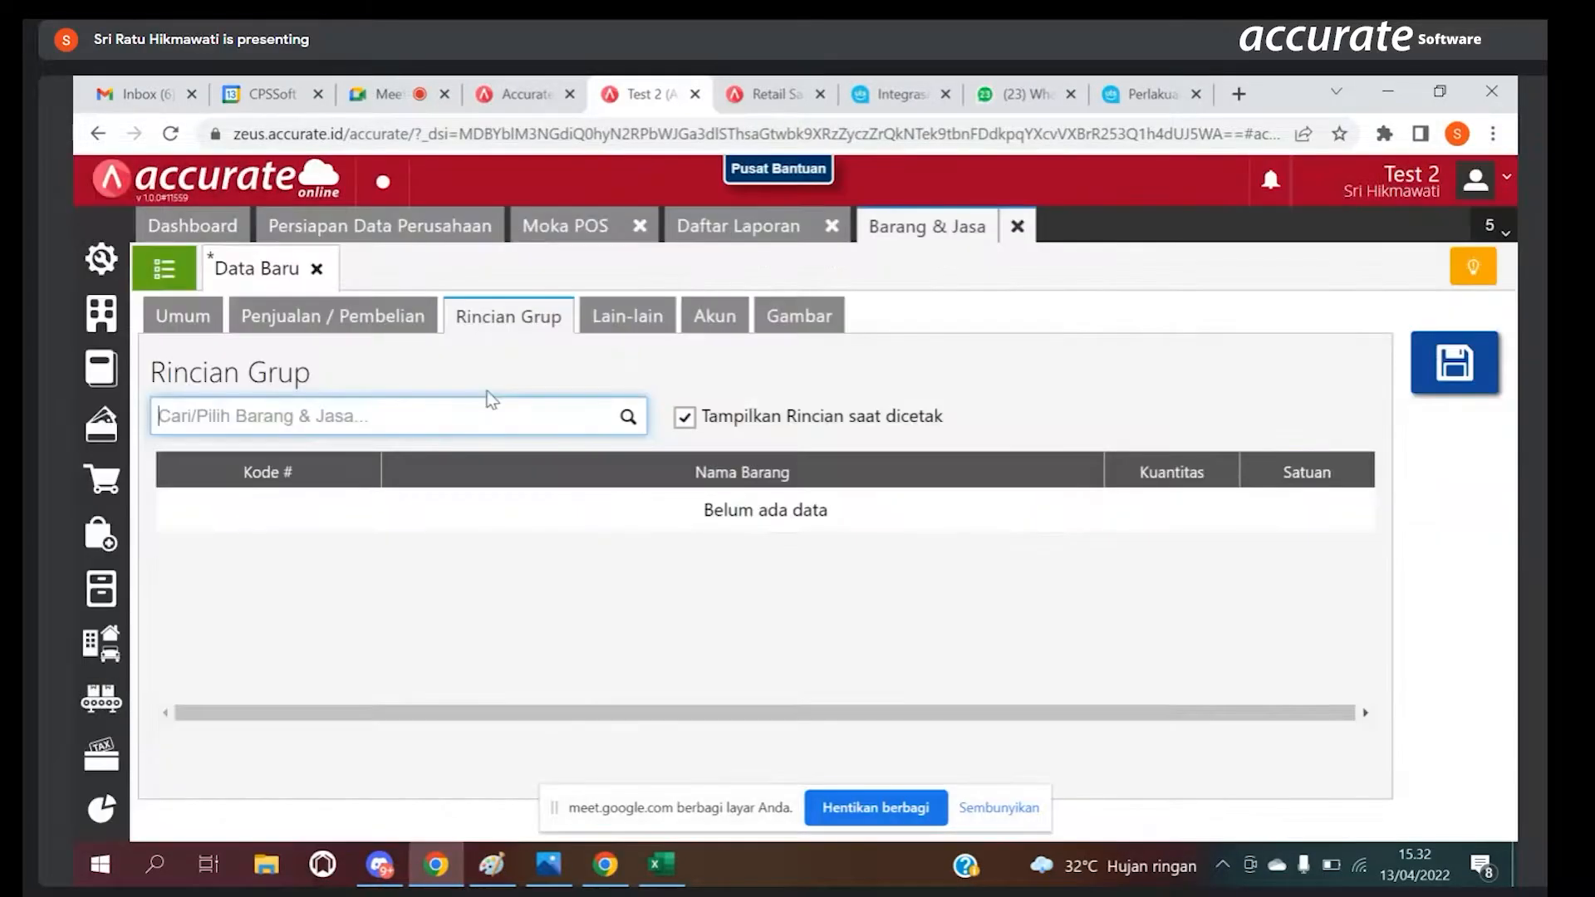
Step: Search the item list for susu and open the raw material item Susu
left_click(164, 268)
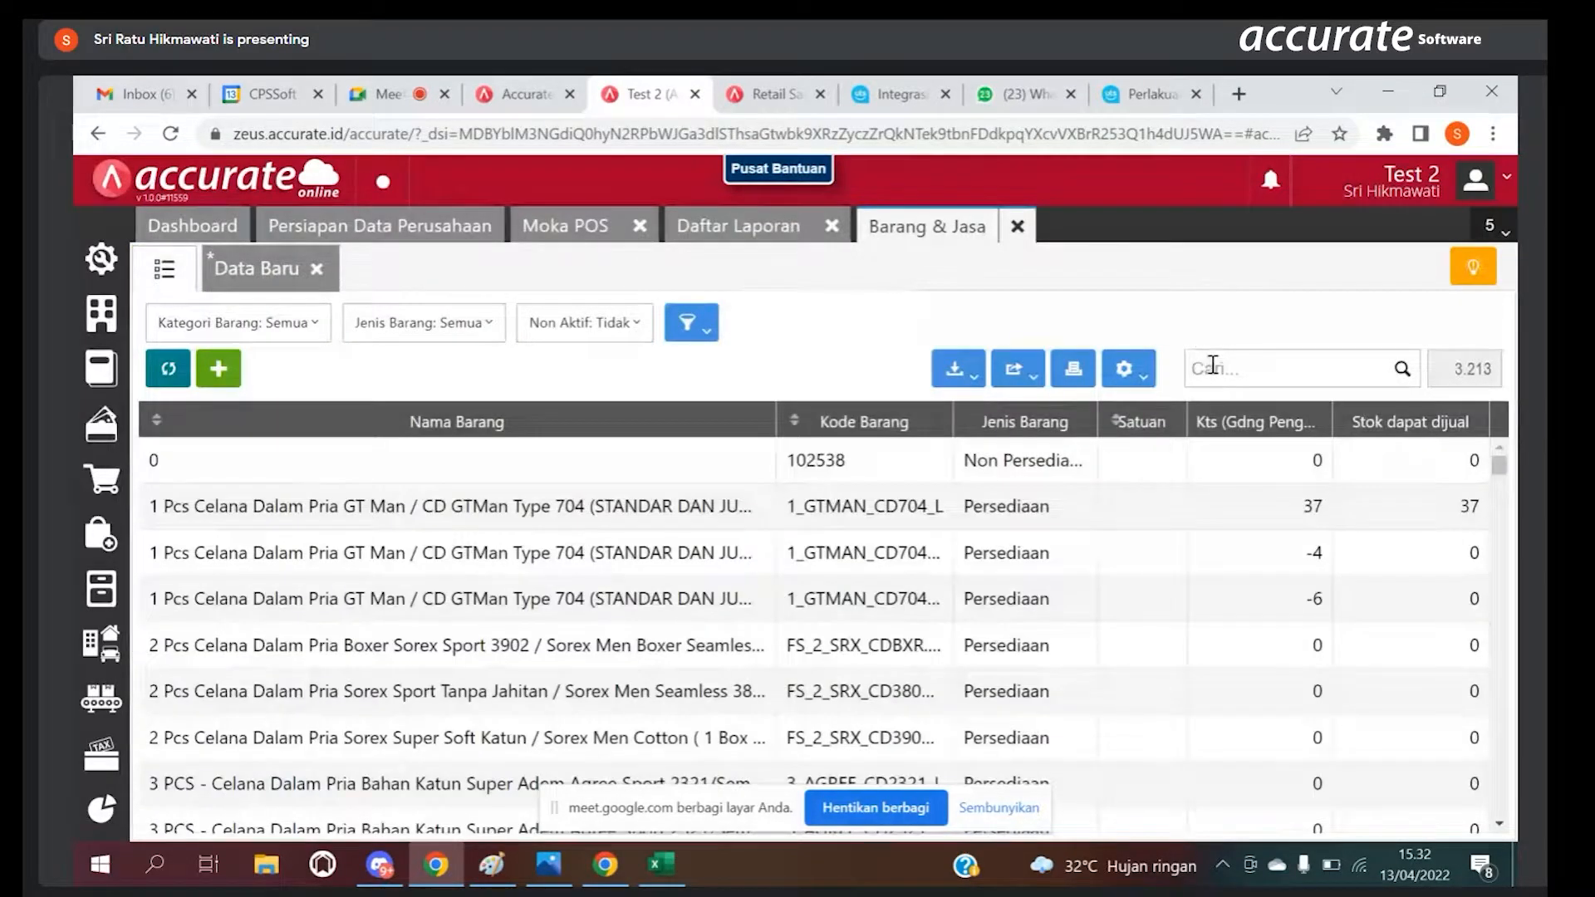
left_click(1211, 366)
type("susu")
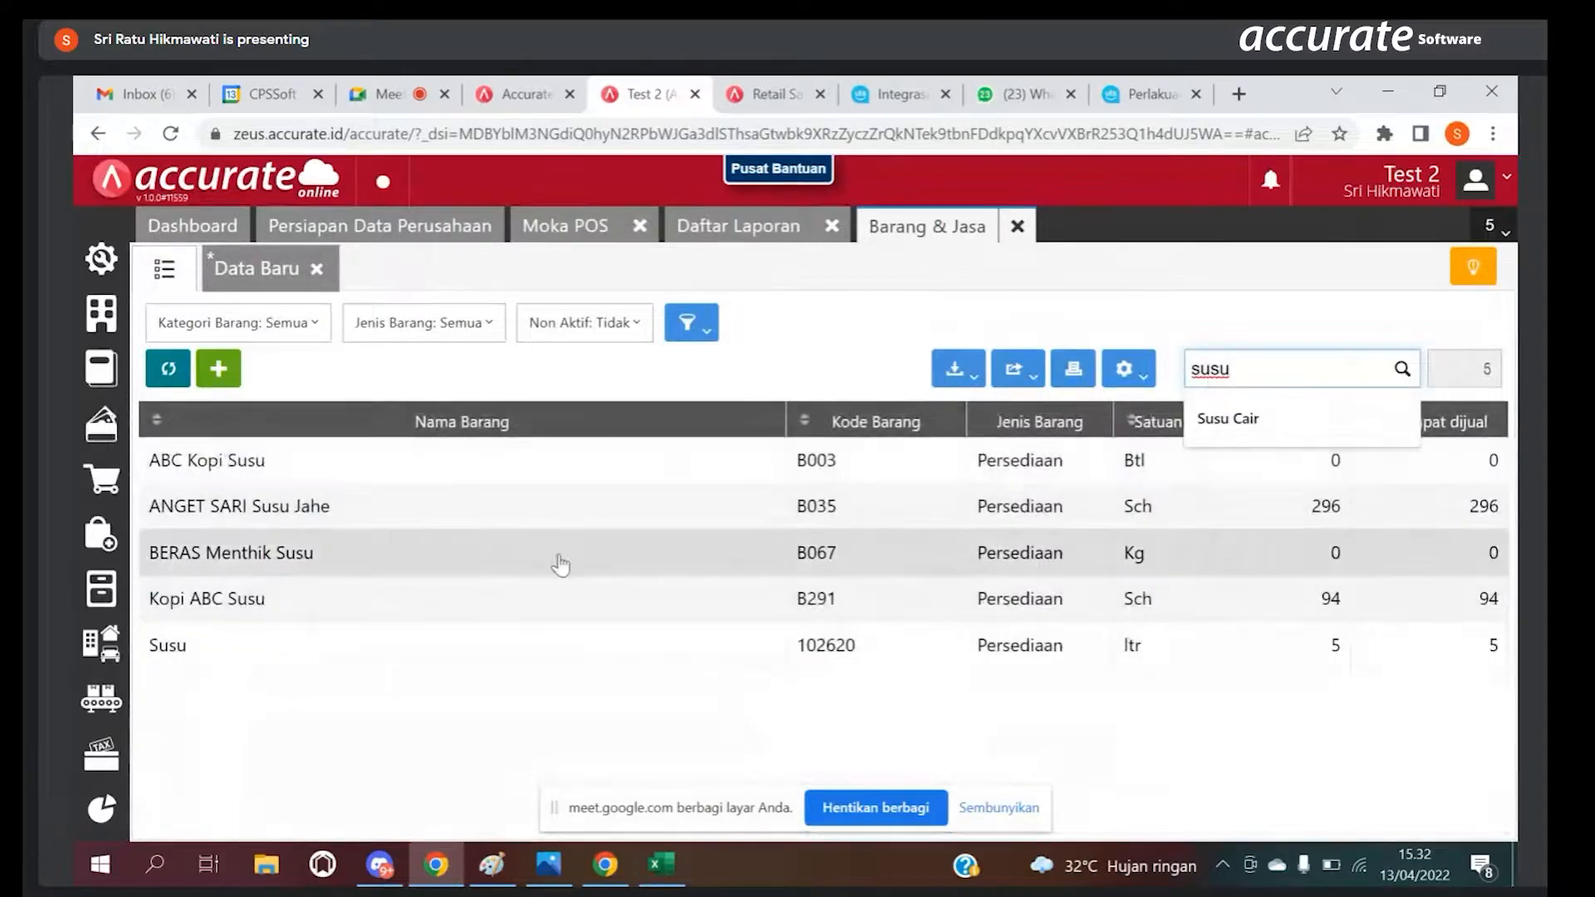
left_click(605, 633)
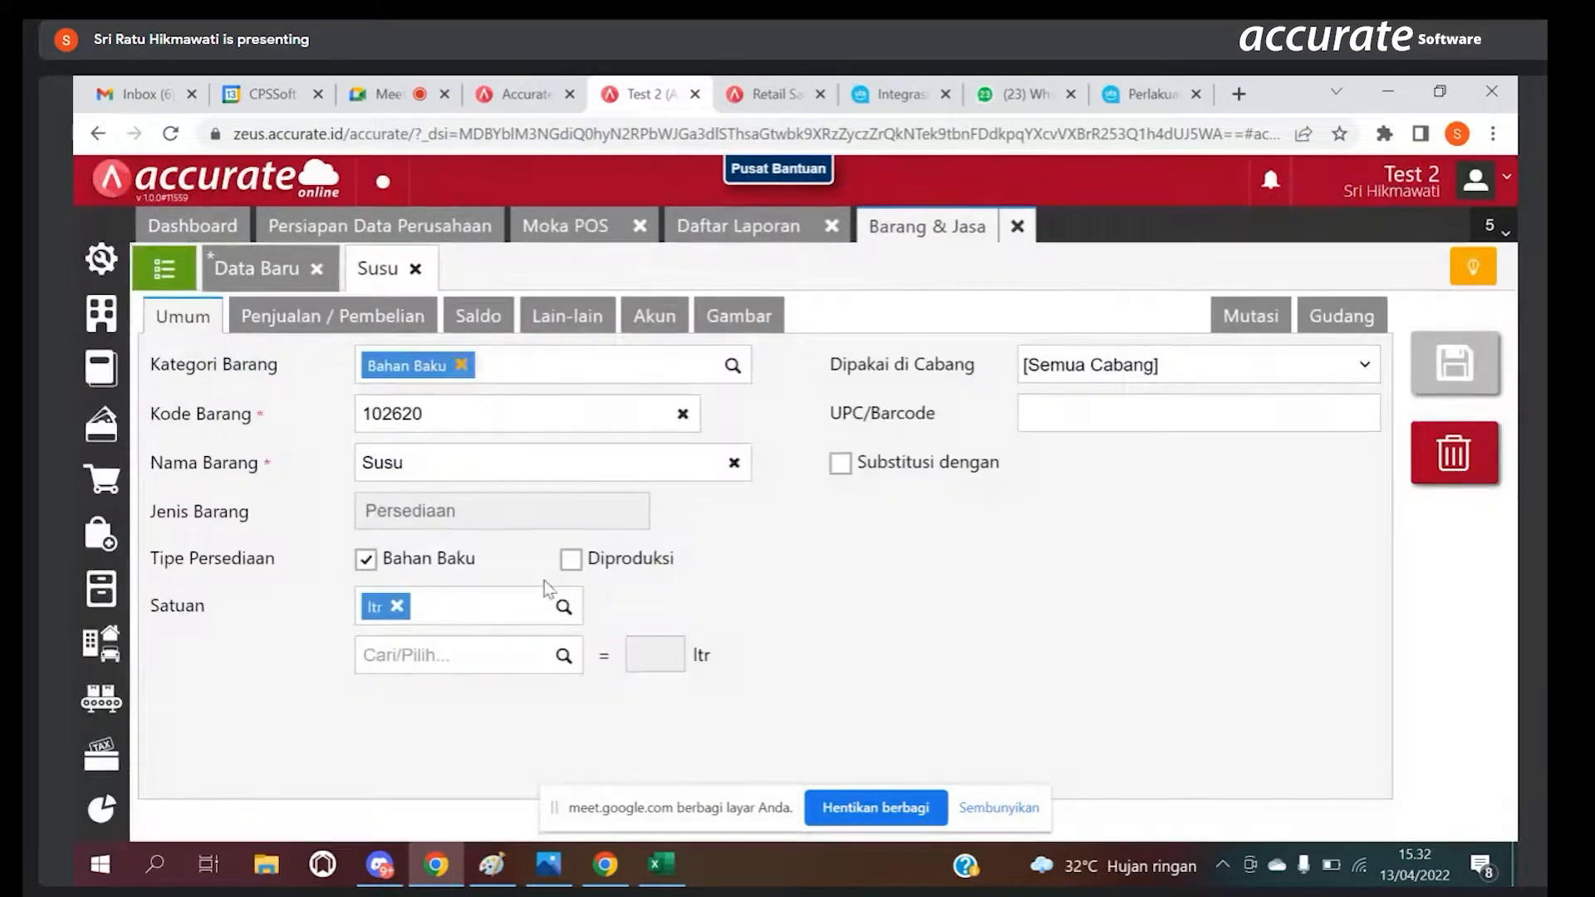
Step: Replace the main unit of the Susu item with ml
left_click(397, 606)
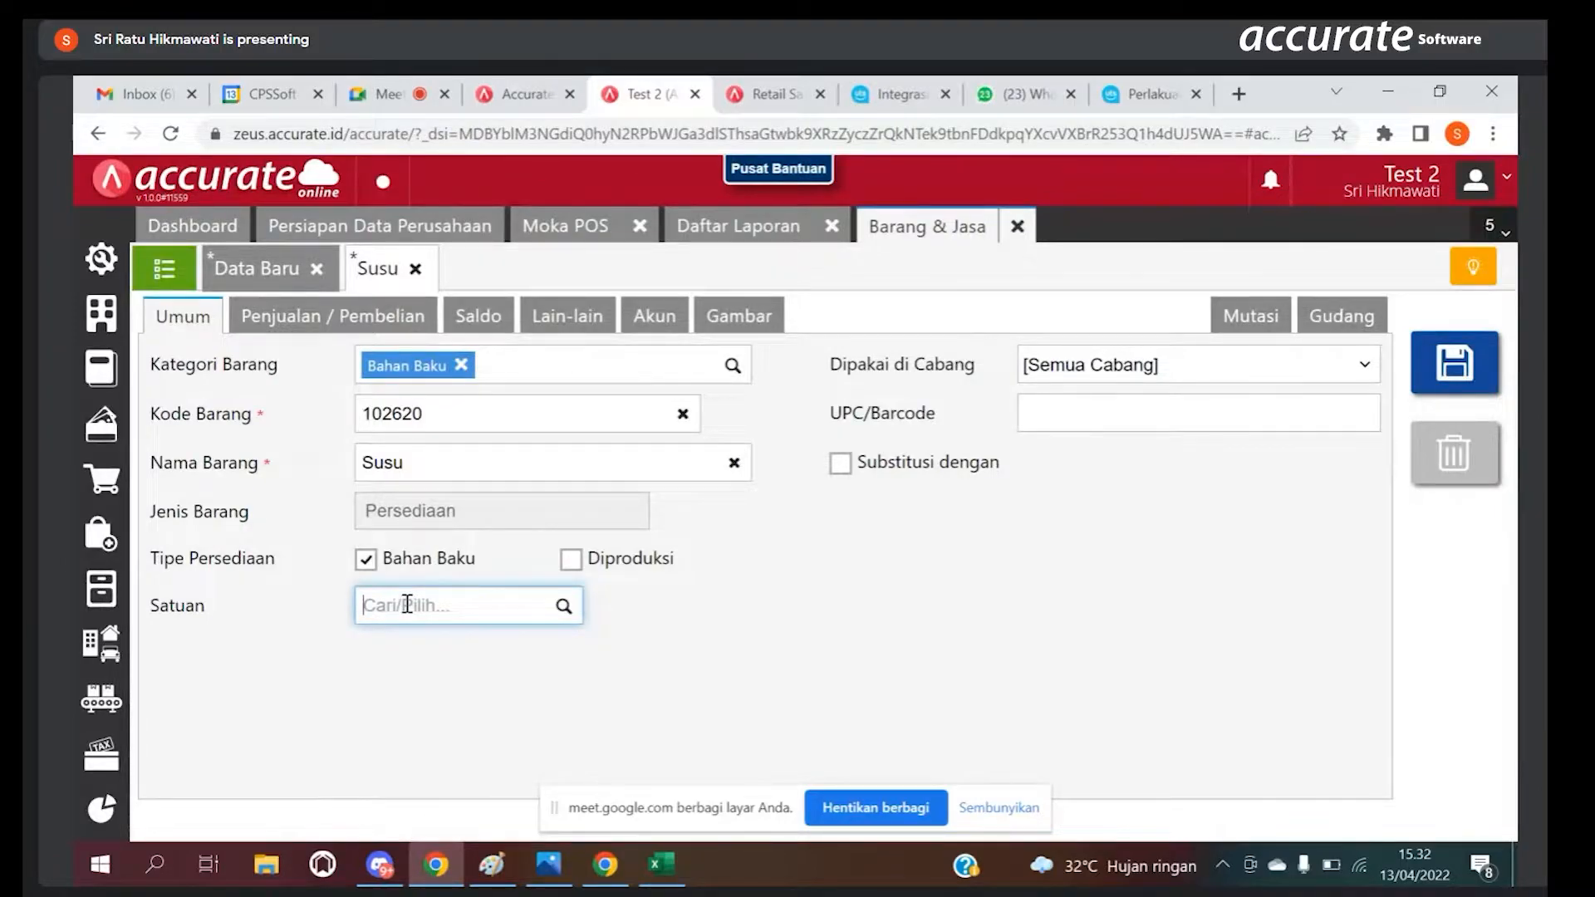
type("M")
key("BackSpace")
type("m")
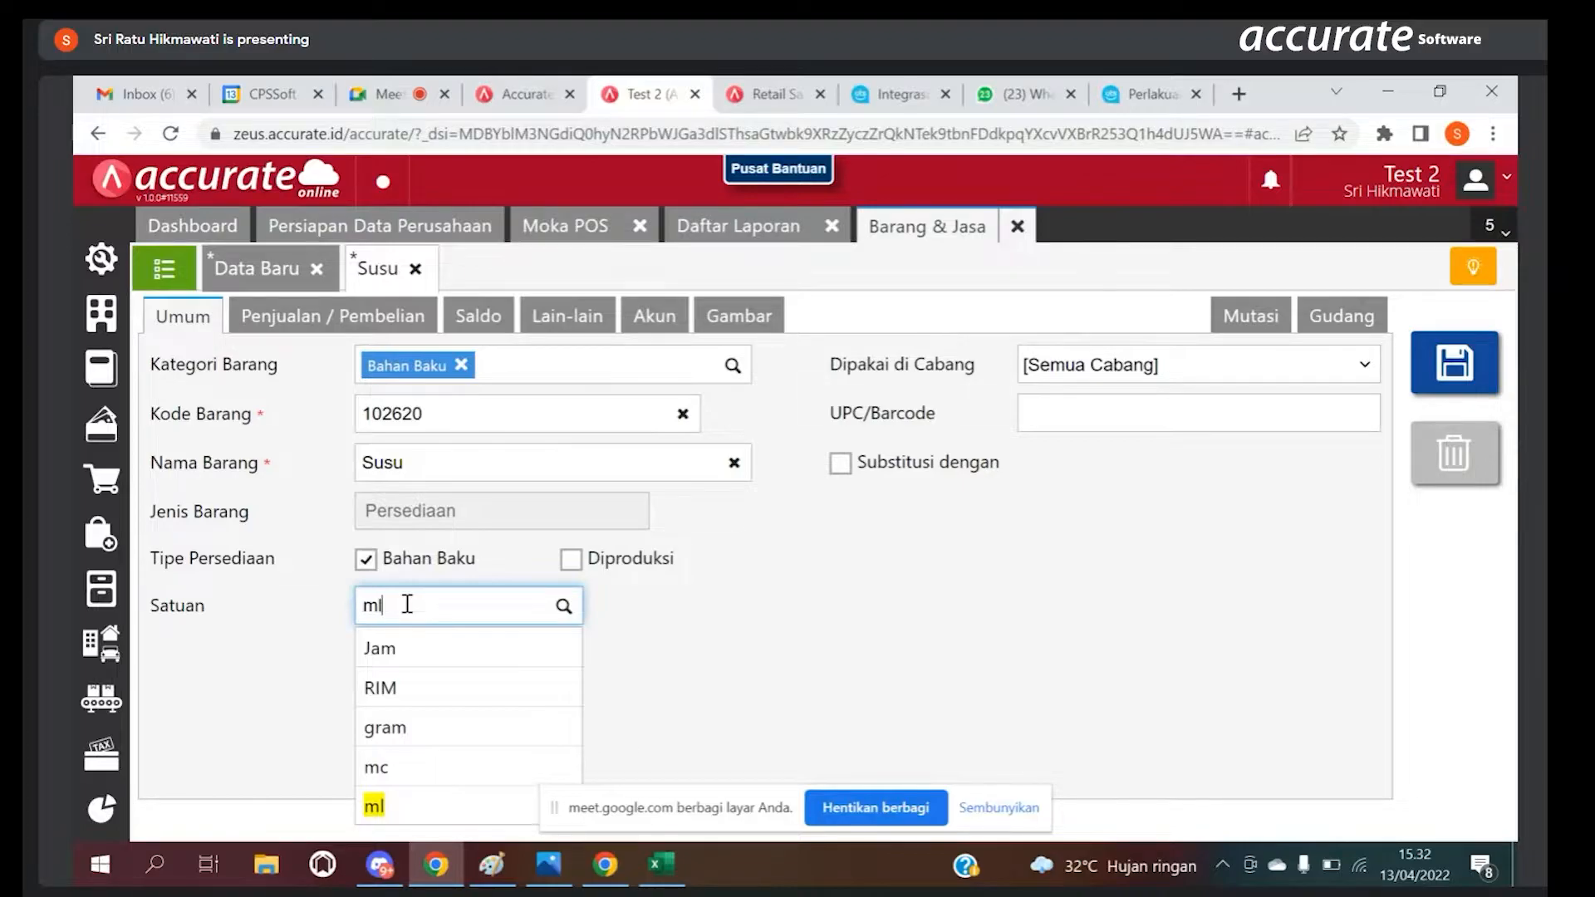
type("l")
left_click(399, 649)
Step: Add ltr as Susu's second unit, set its conversion to 1.000 ml and try to save the item
left_click(526, 660)
type("l")
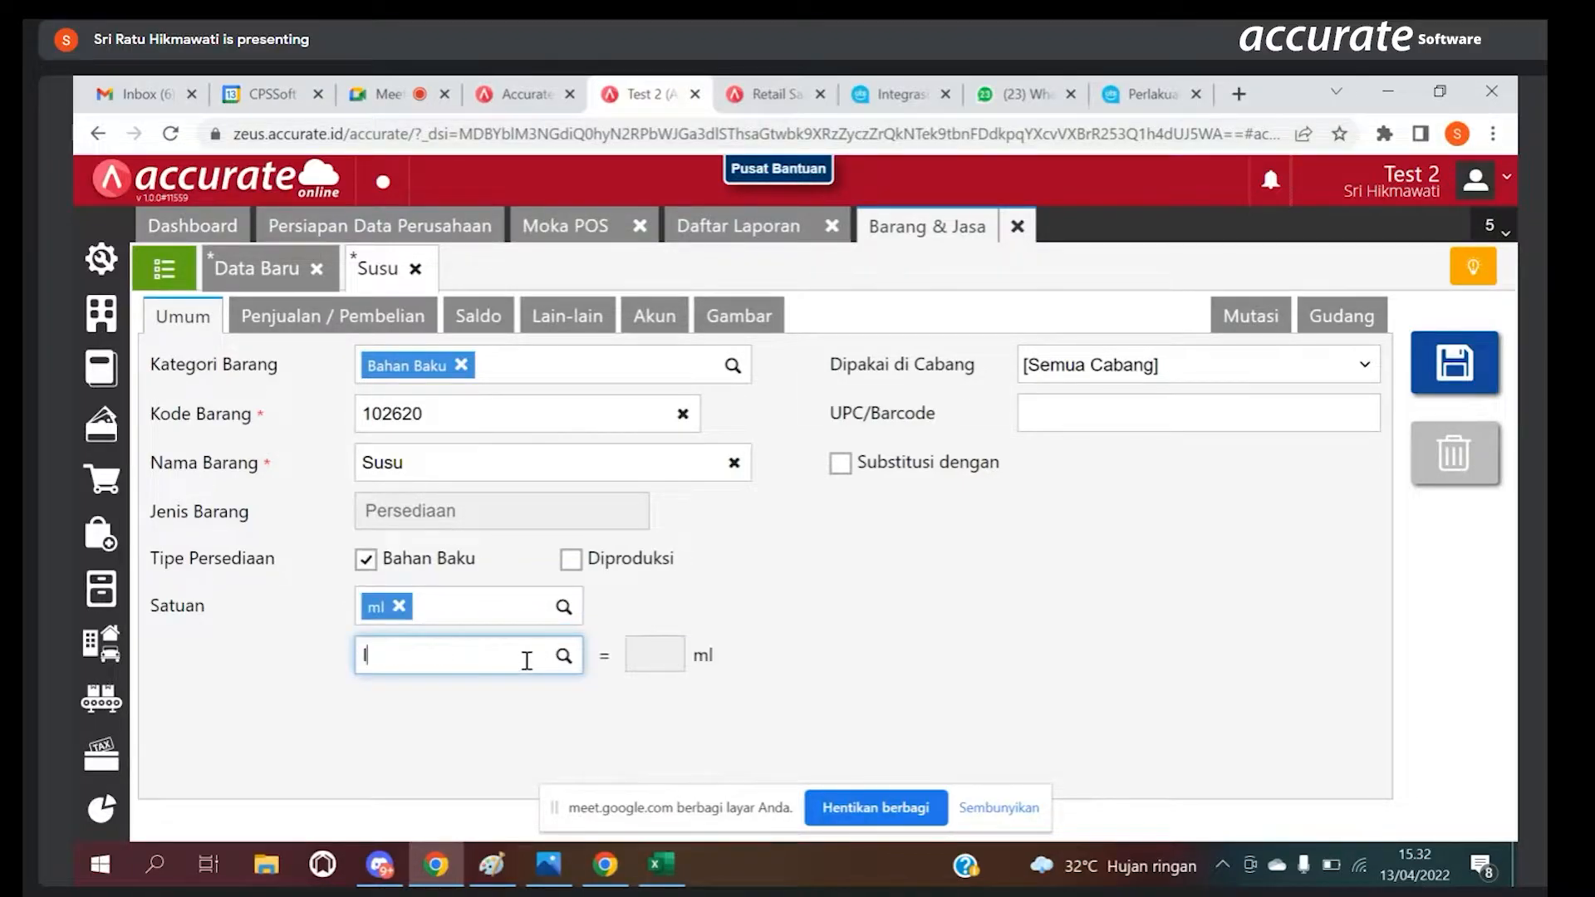
type("tr")
left_click(487, 696)
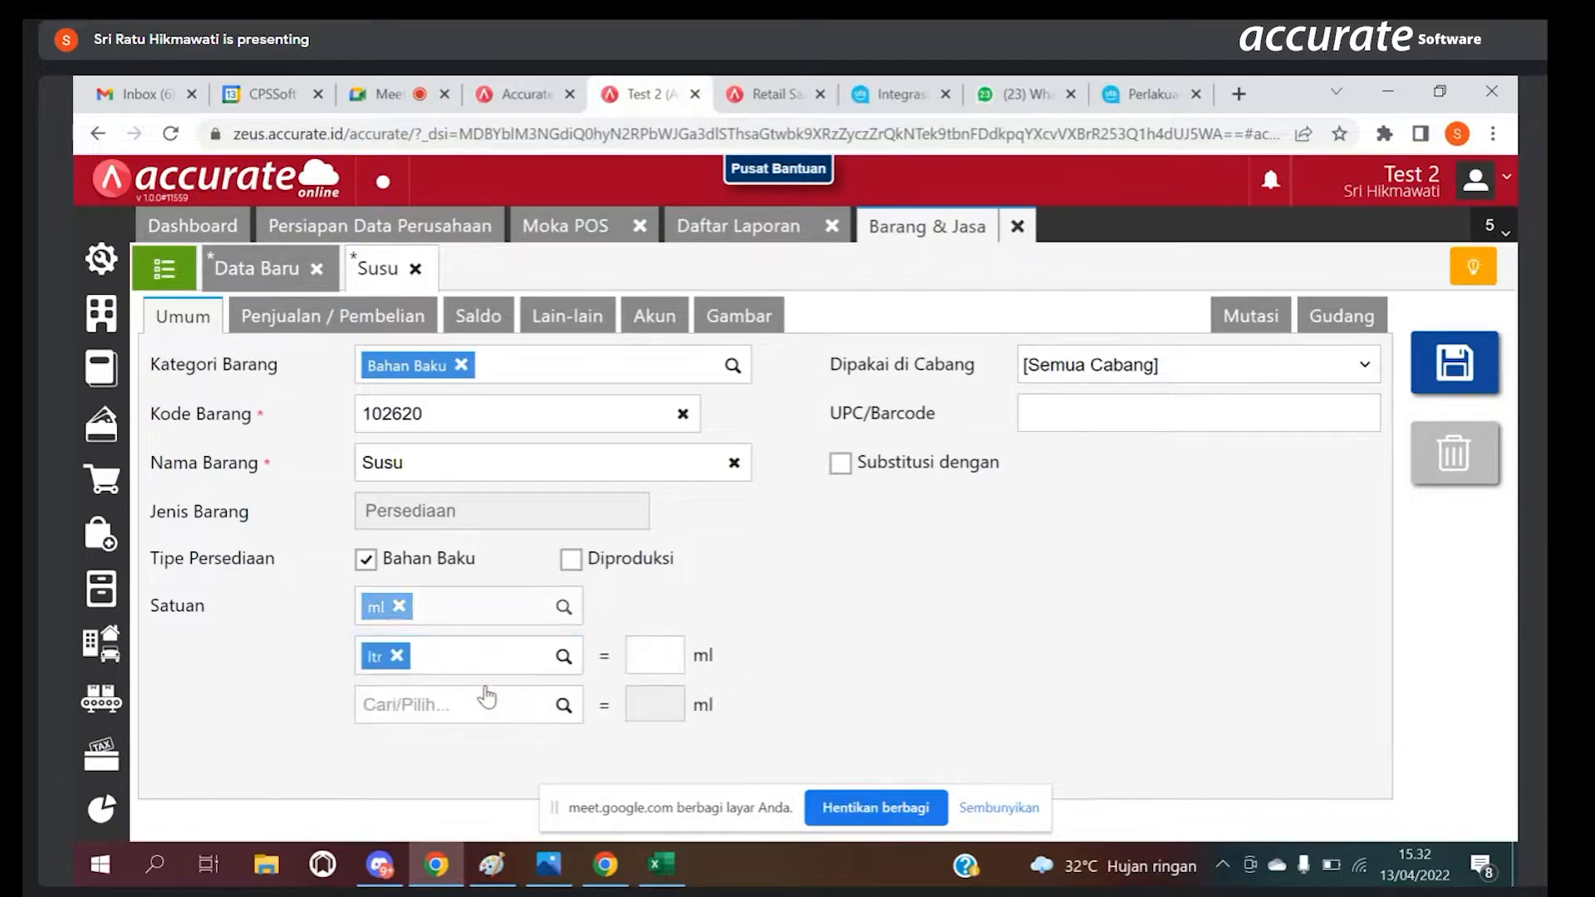
left_click(644, 655)
type("10.00")
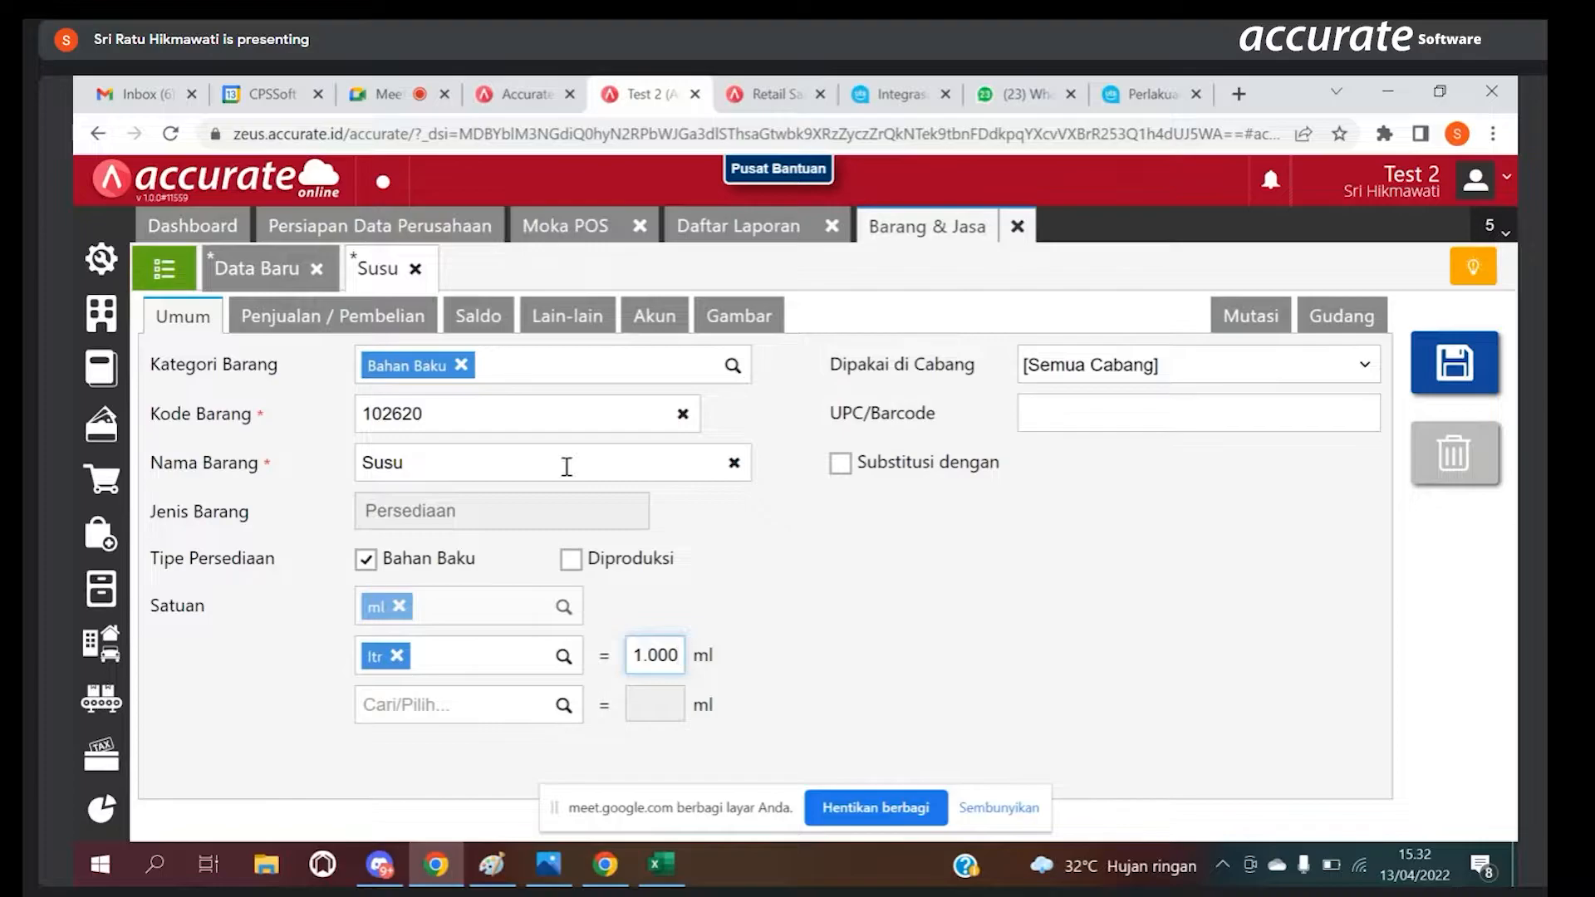
left_click(1449, 386)
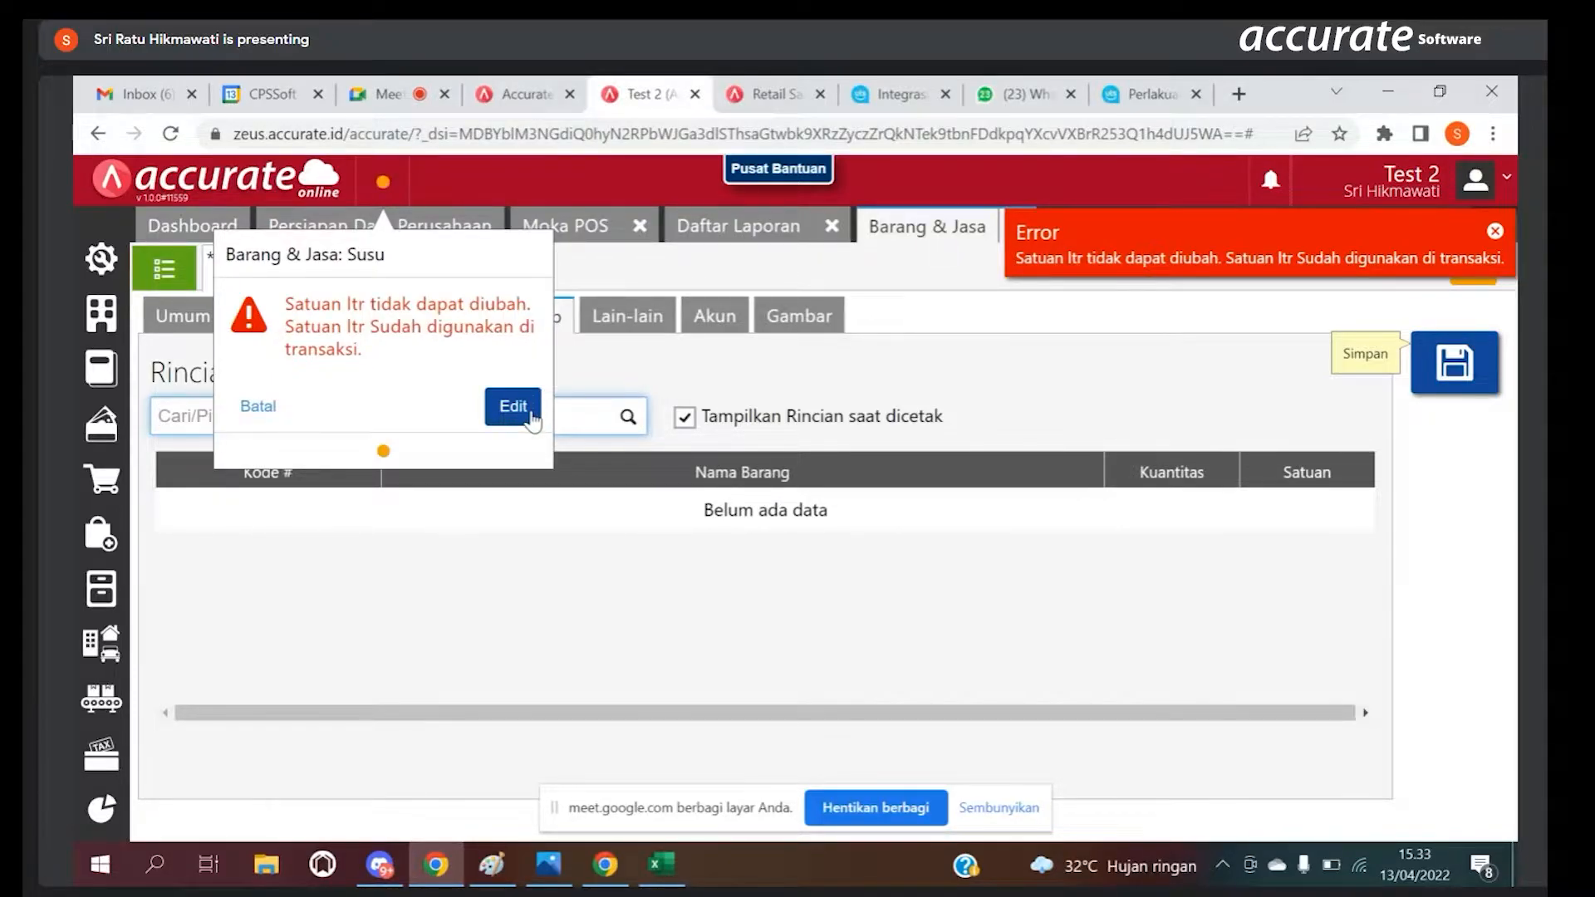
Step: Reopen the unsaved Susu item for editing and delete its existing opening balance entry
left_click(530, 414)
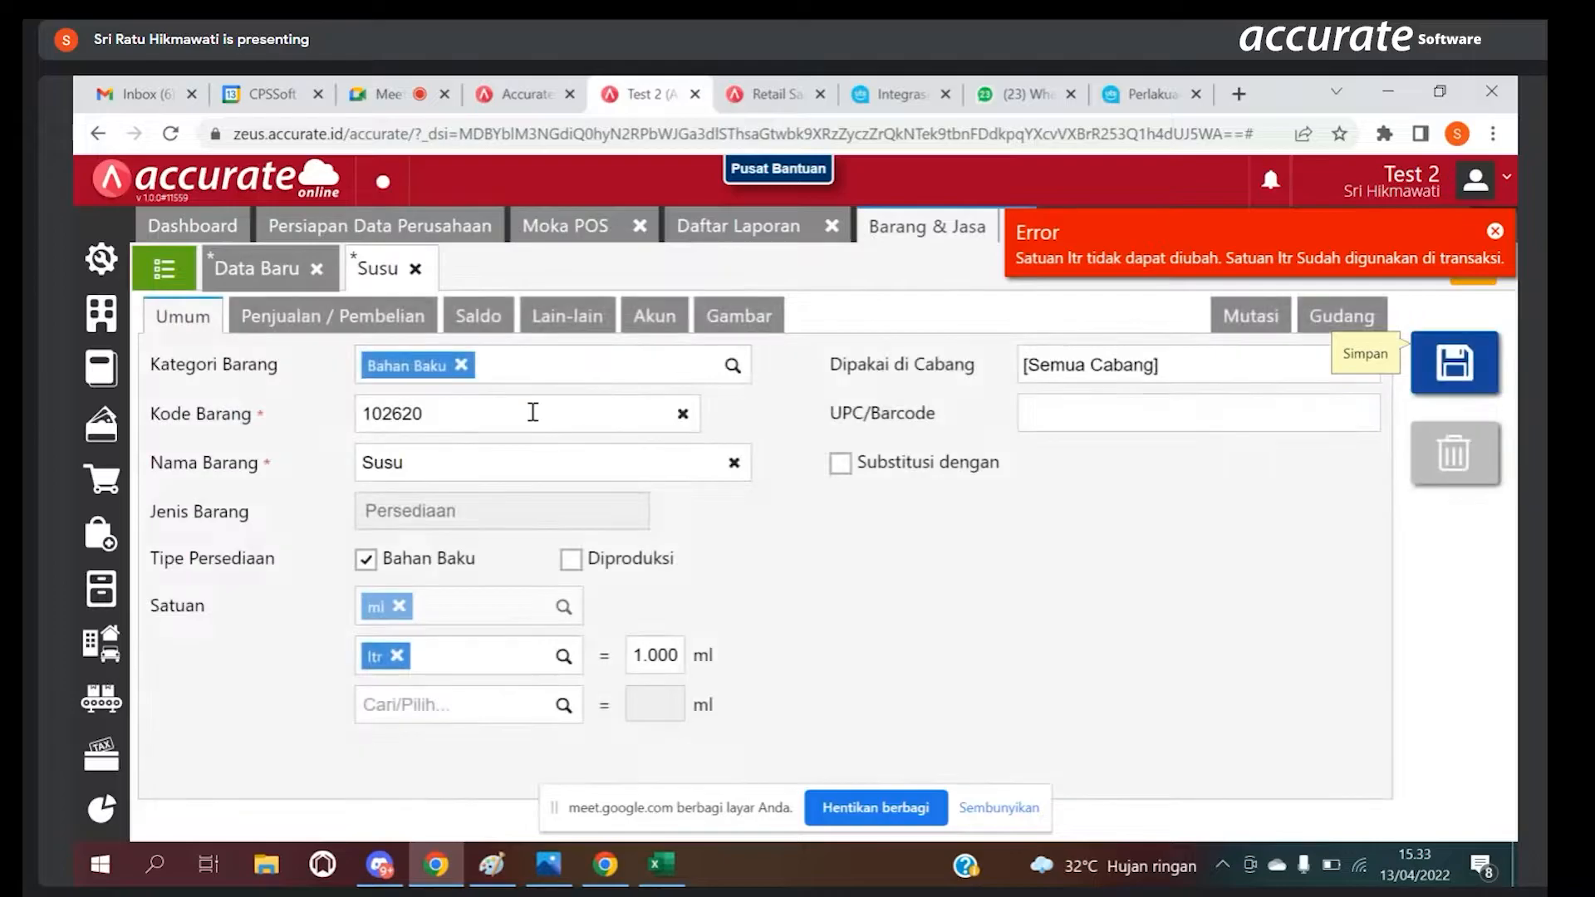
left_click(482, 318)
left_click(183, 417)
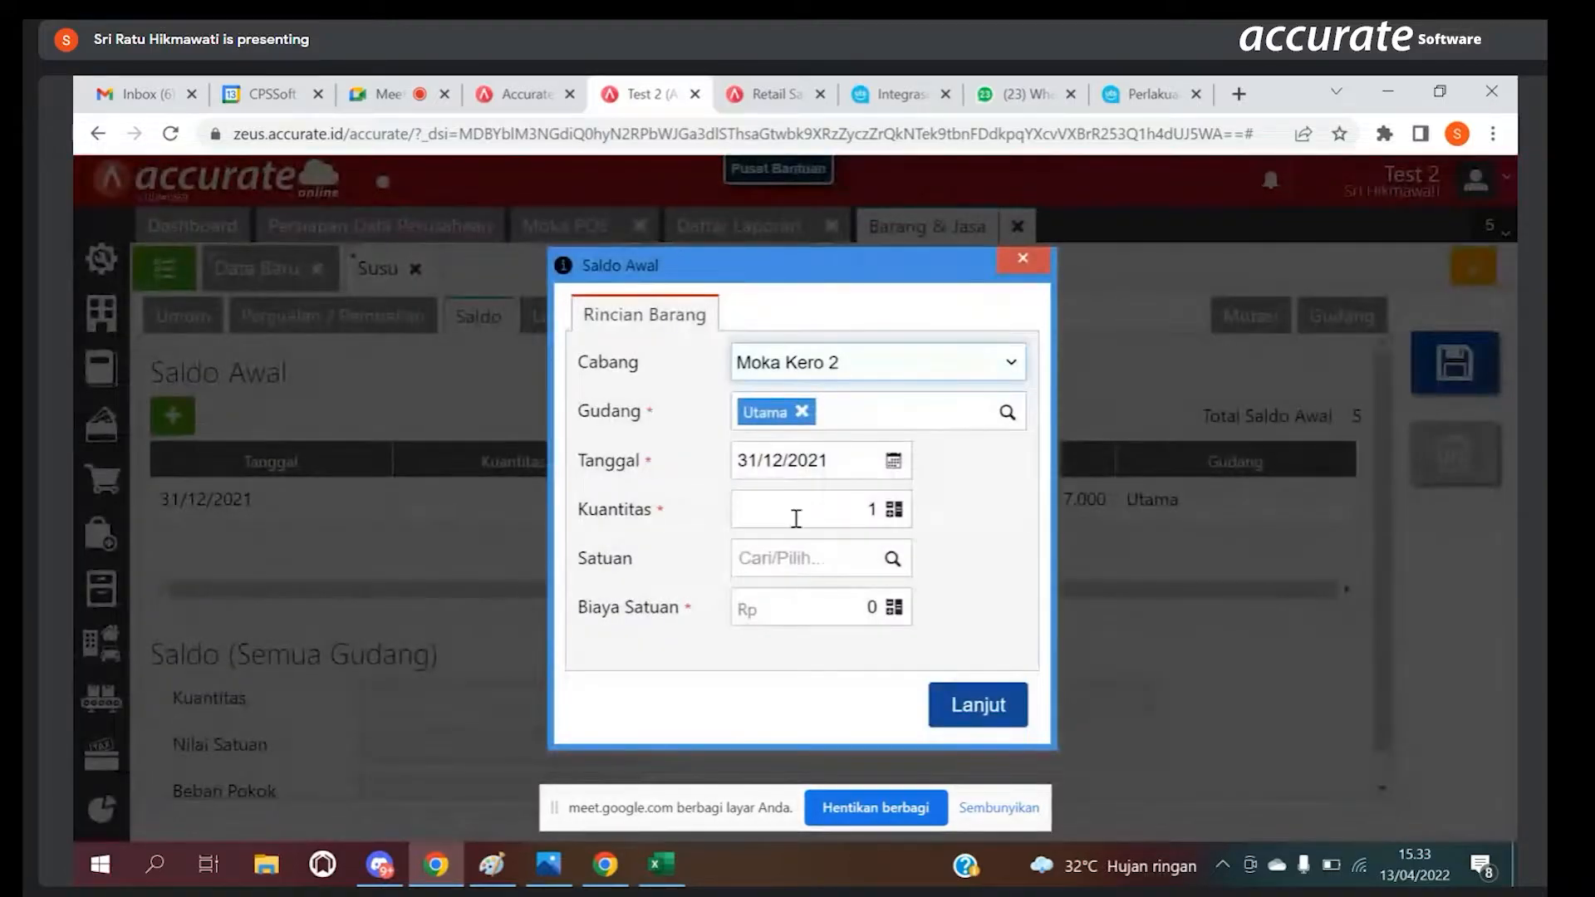
left_click(1022, 258)
double_click(593, 513)
left_click(619, 704)
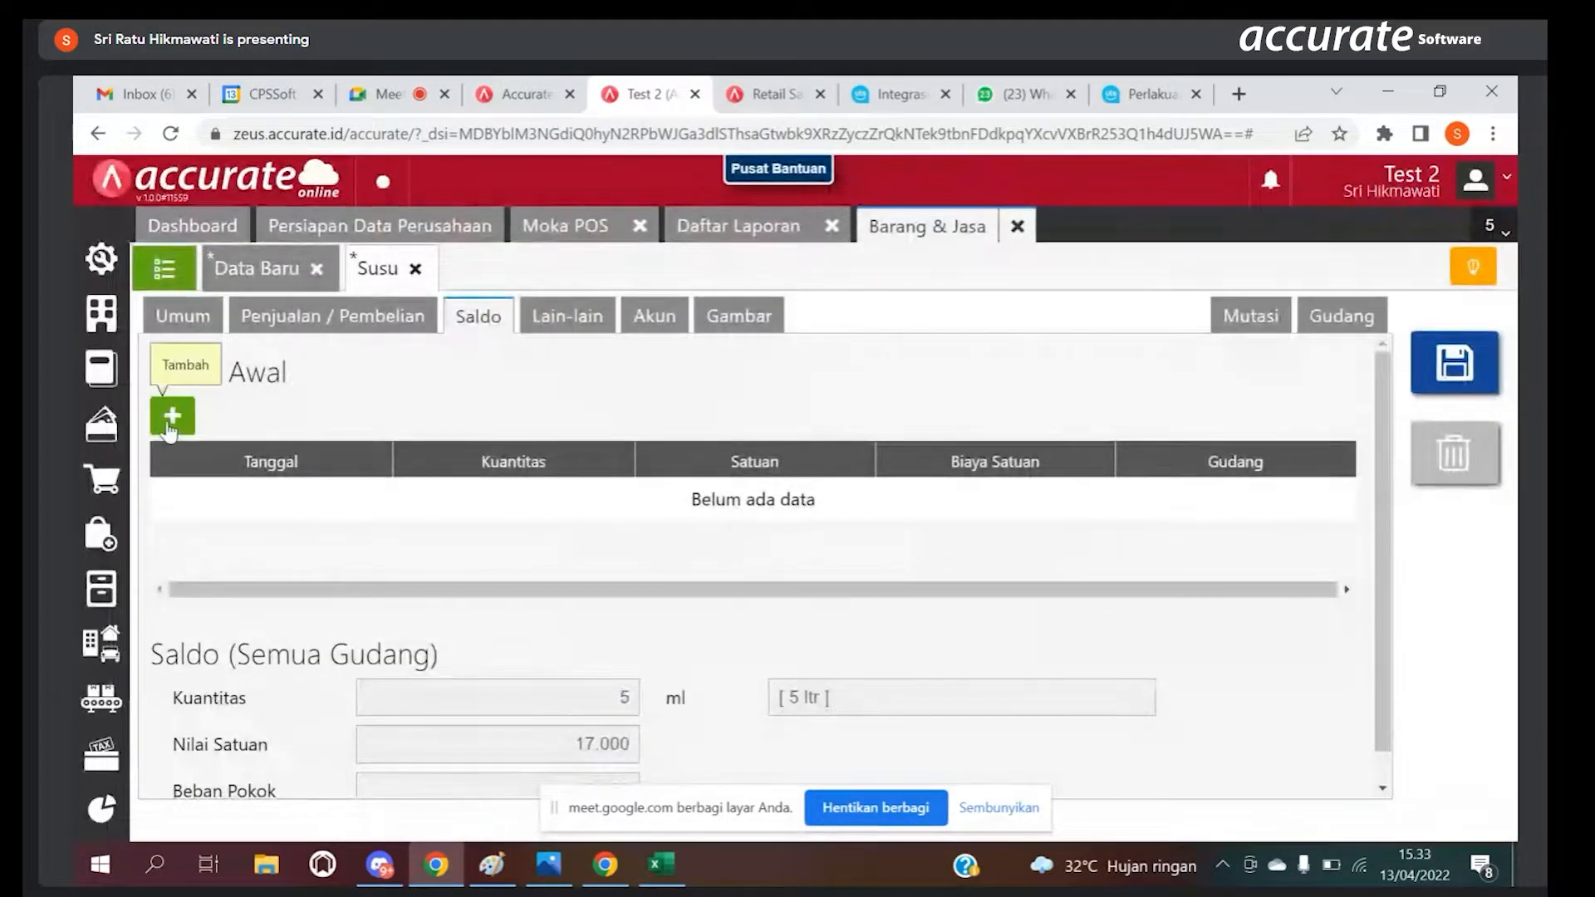
Step: Start a new opening balance entry for Susu with quantity 5 and unit ltr
left_click(191, 316)
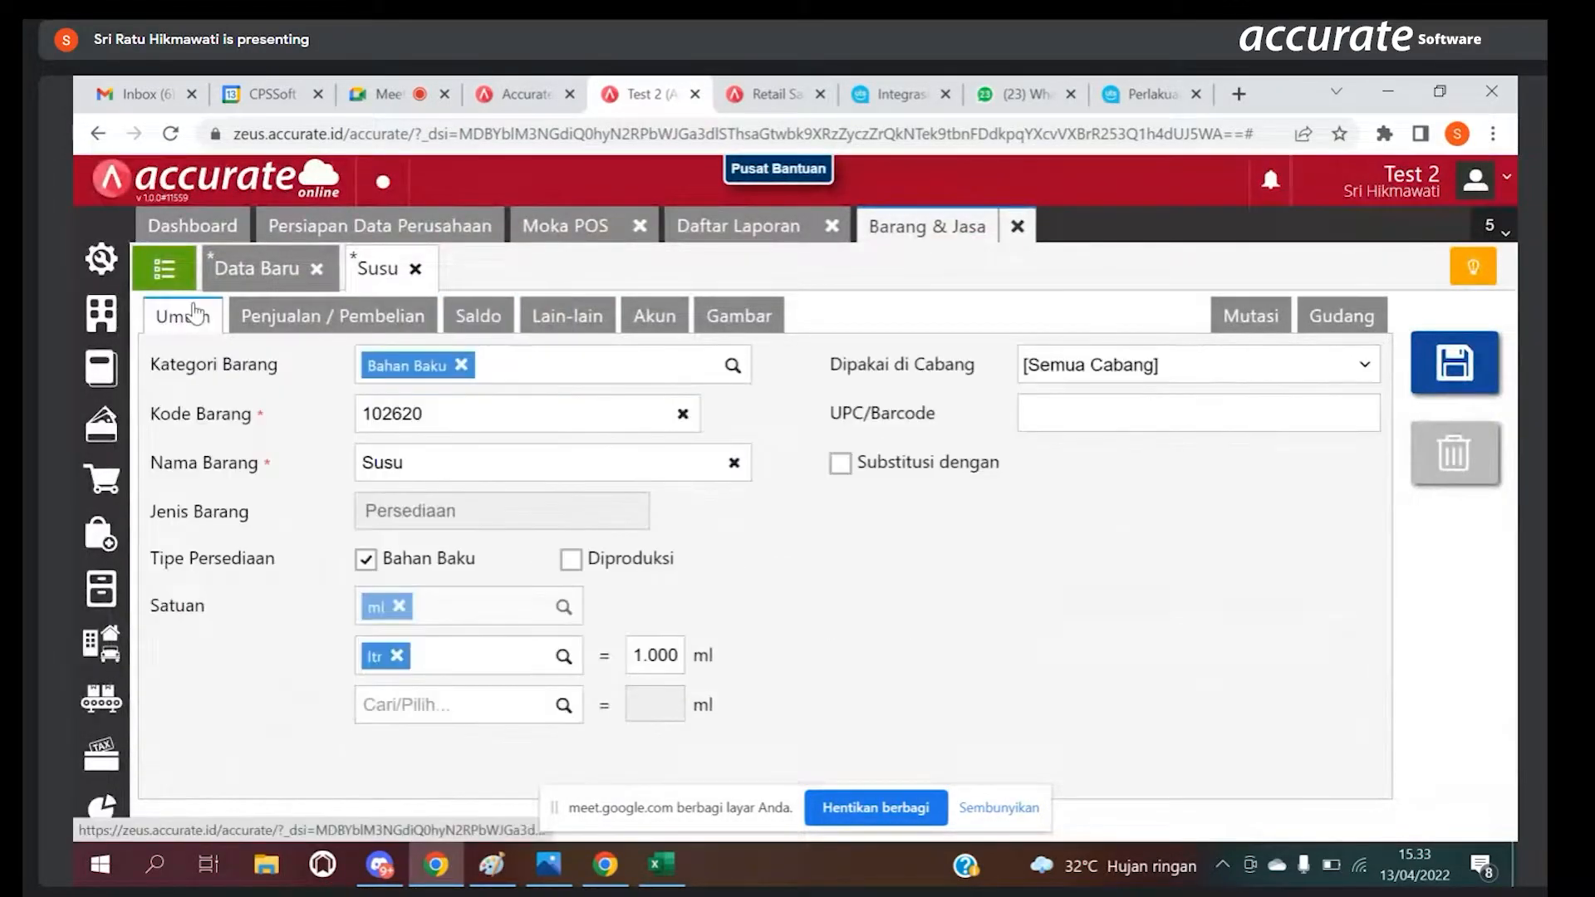
left_click(467, 314)
left_click(174, 413)
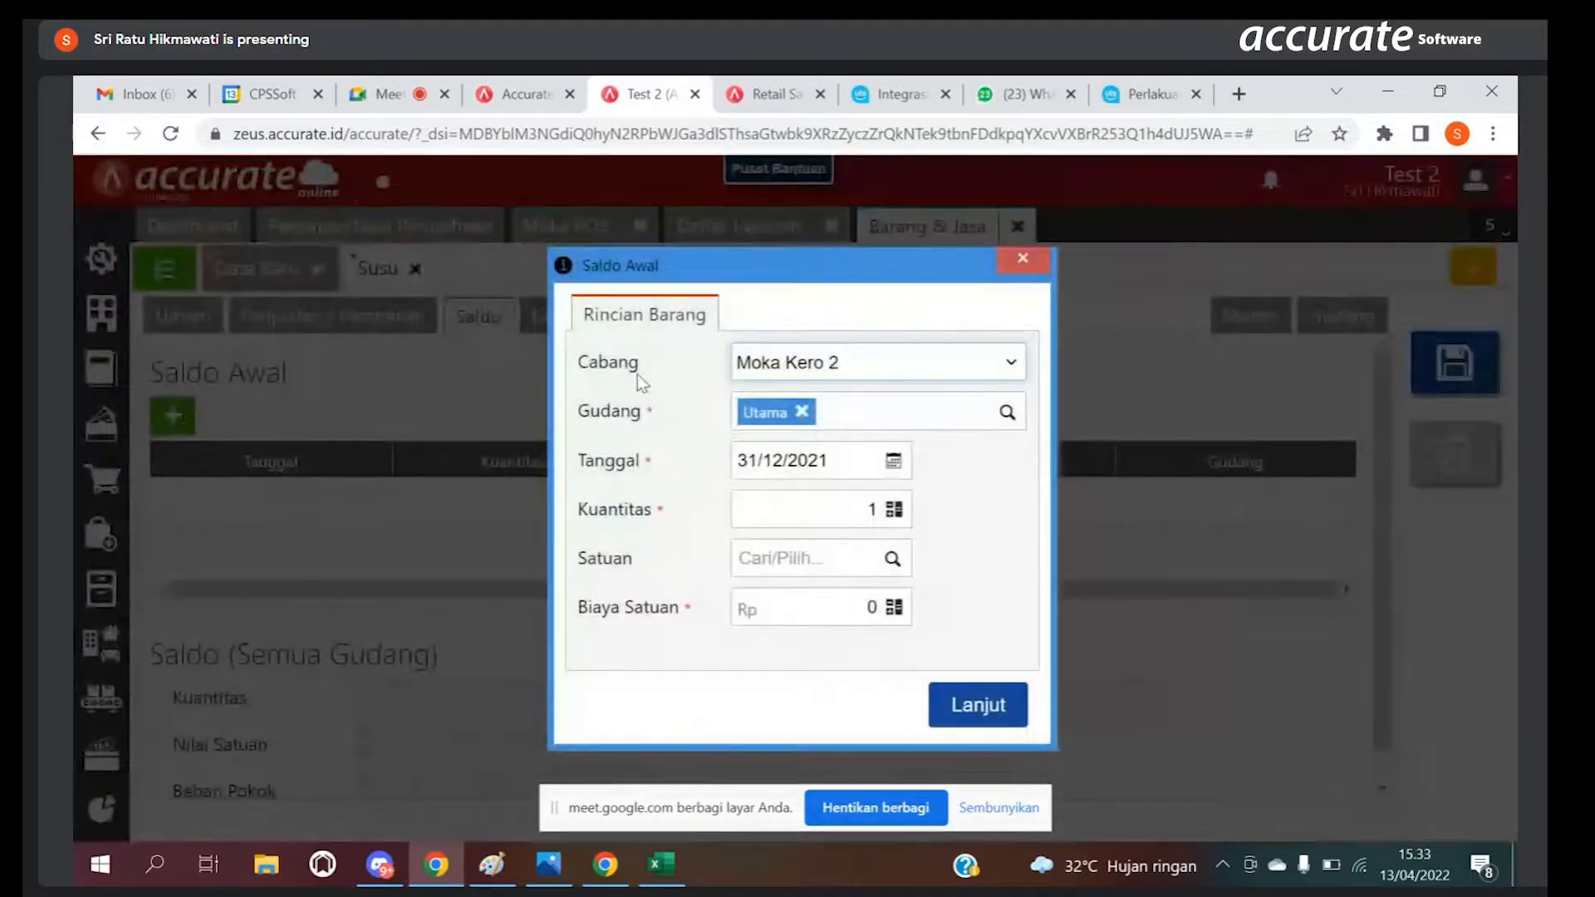
left_click(864, 508)
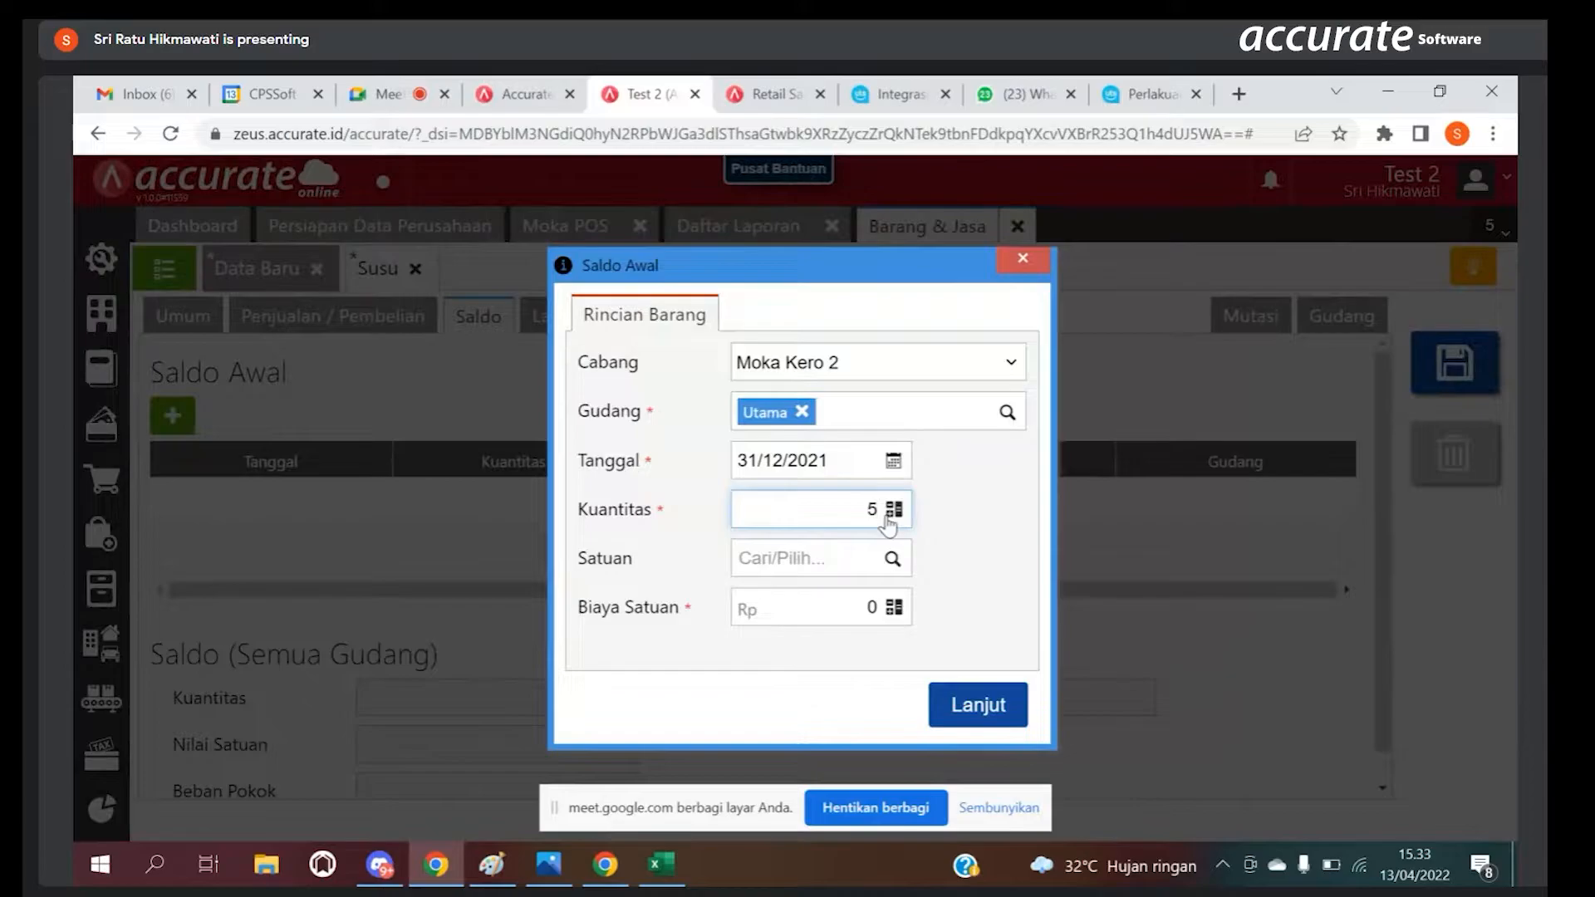
left_click(887, 561)
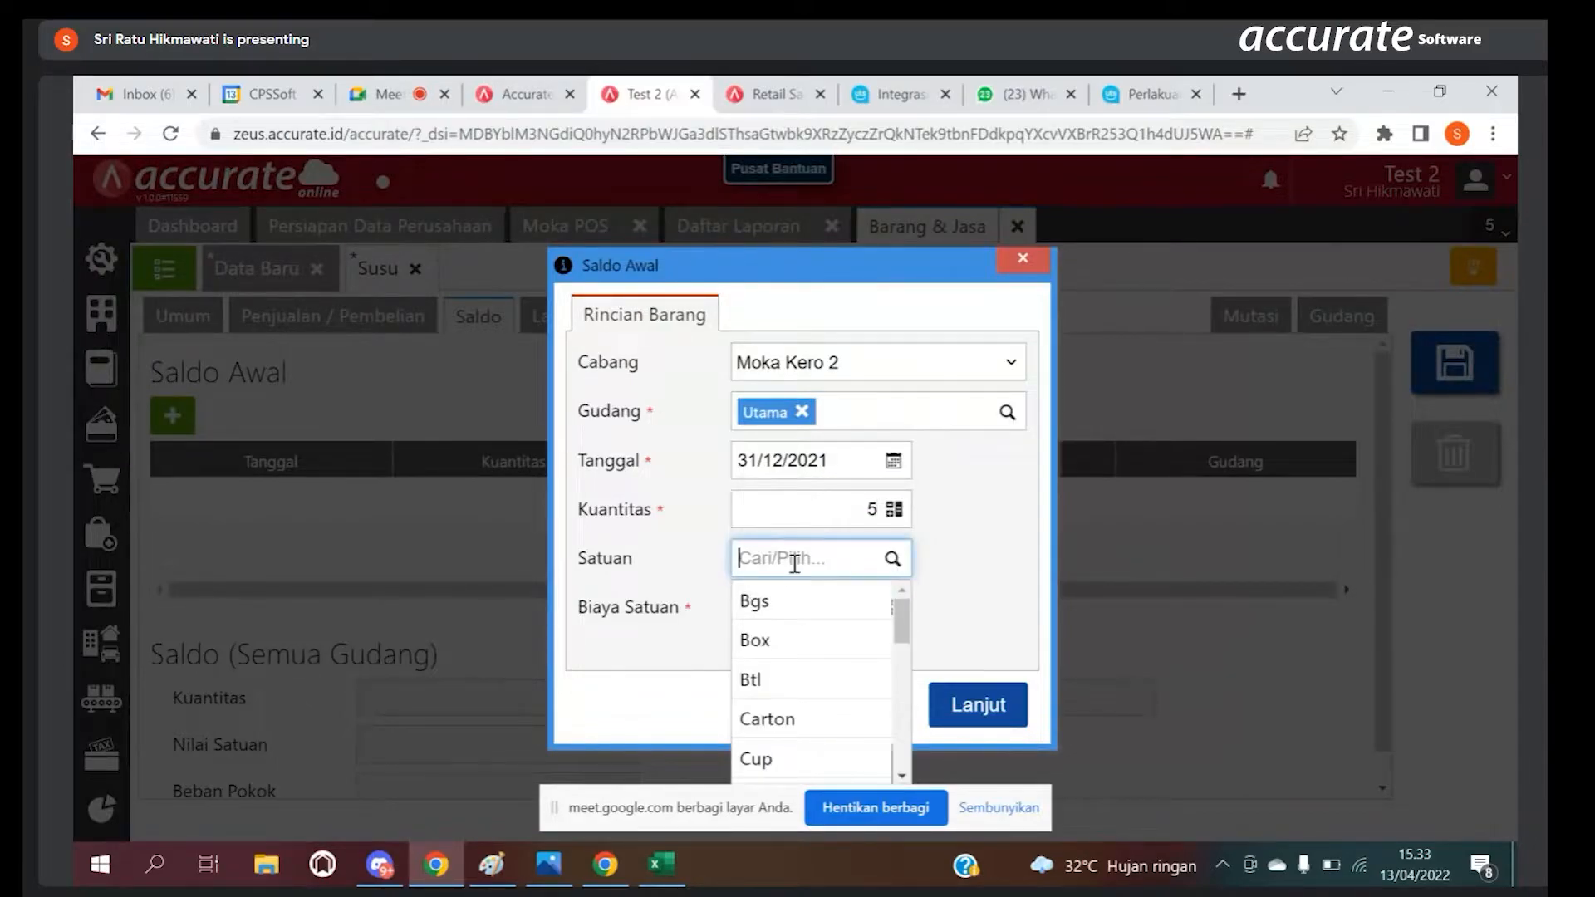
type("ltr")
left_click(781, 599)
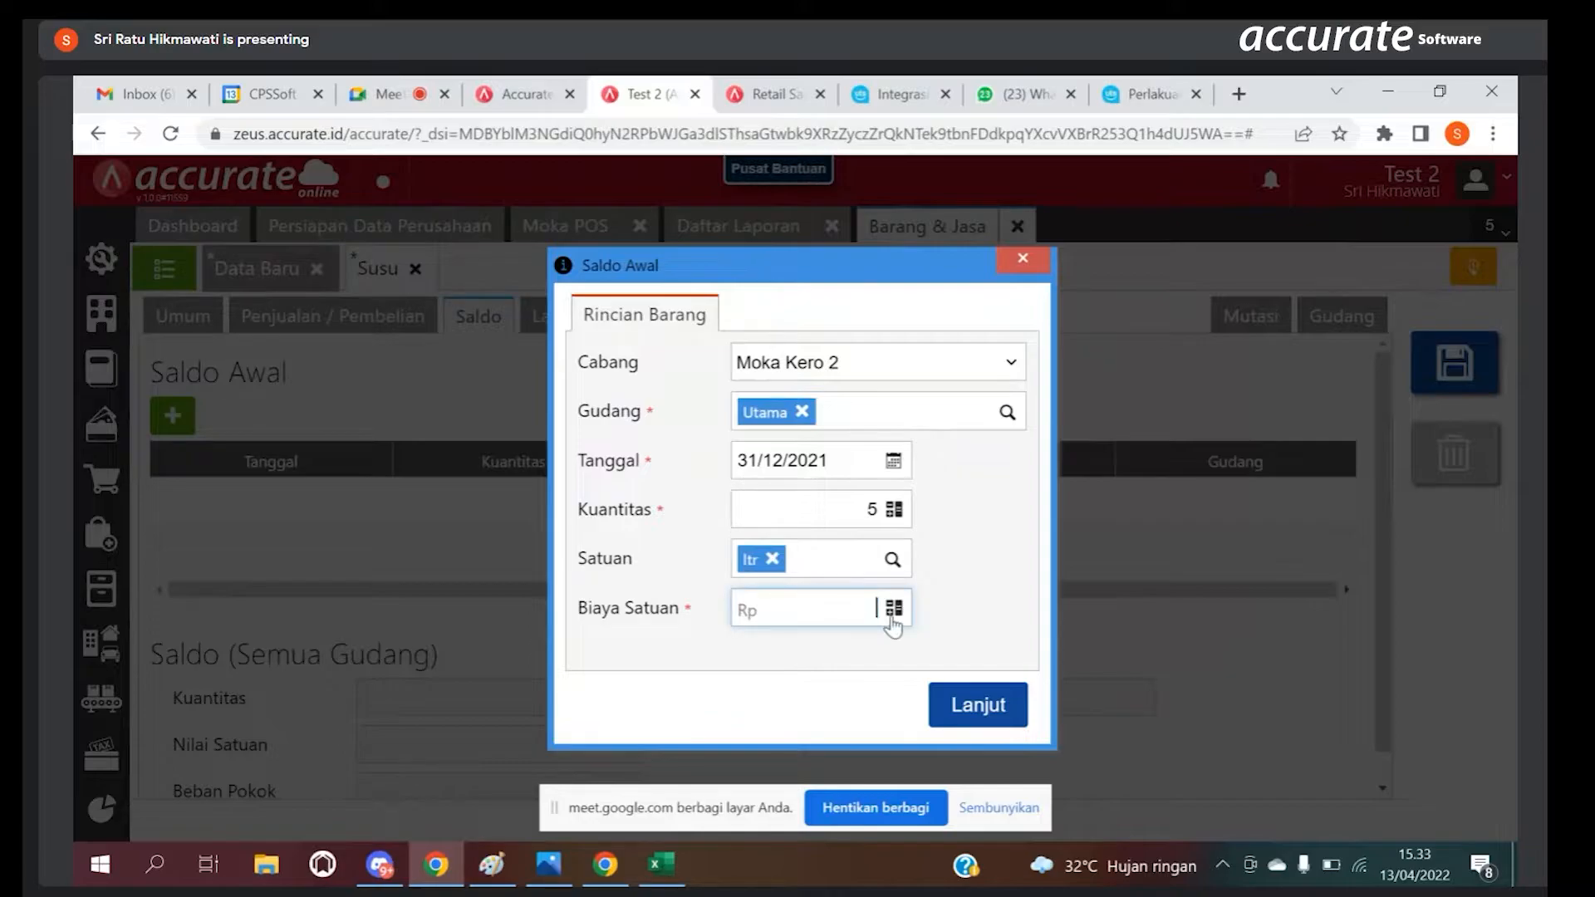
Step: Set the opening balance unit cost to 17.000, confirm the entry and save the Susu item
type("17.000")
left_click(978, 704)
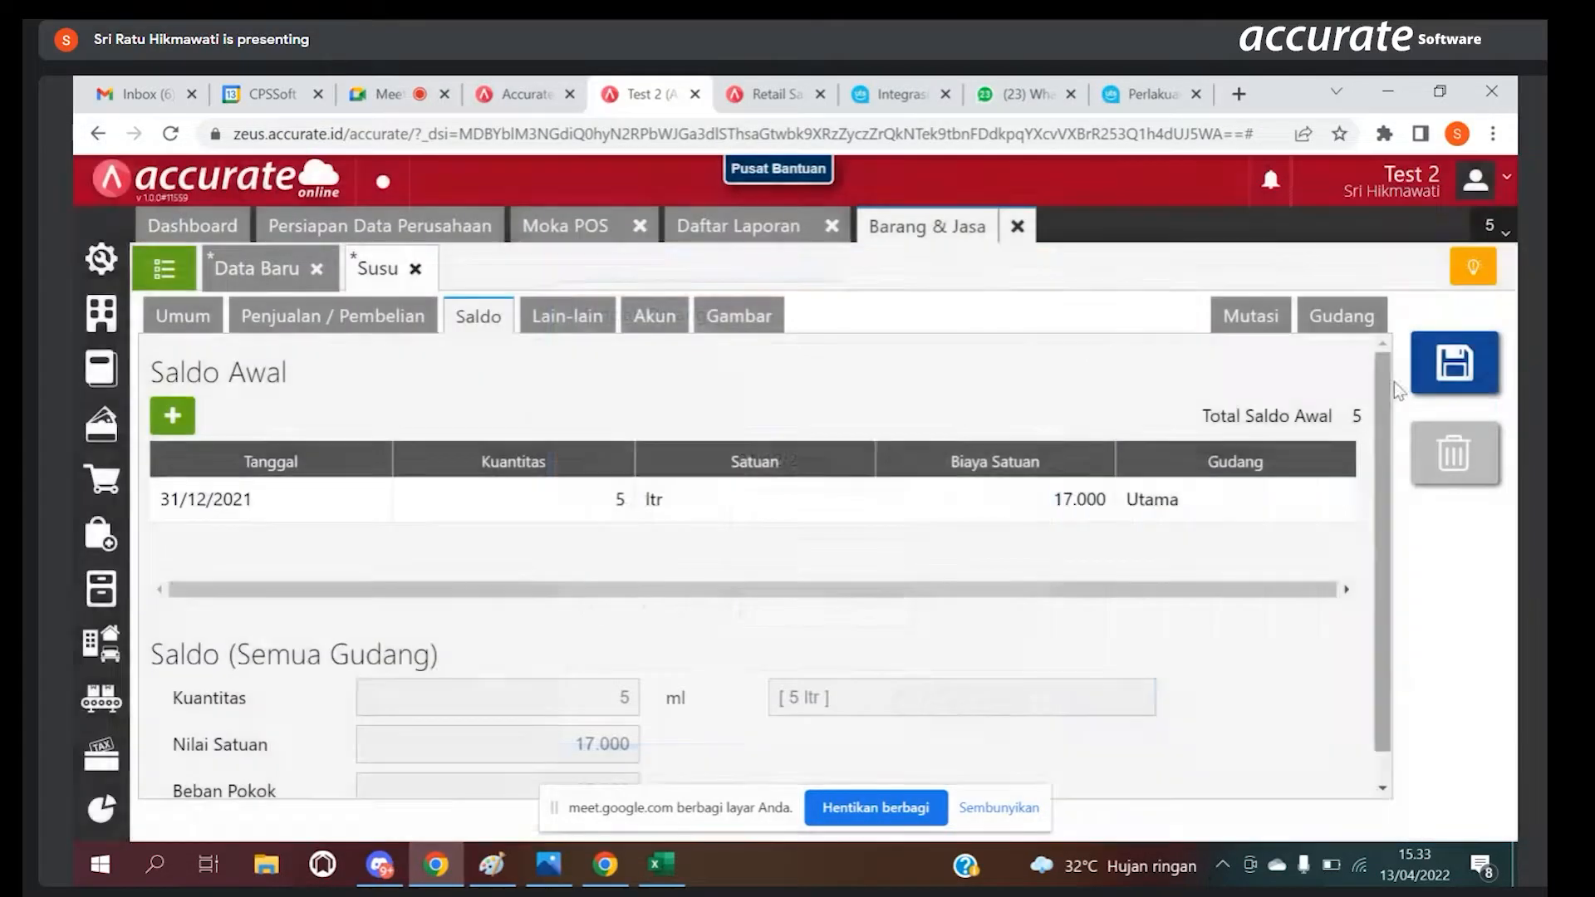
left_click(1435, 371)
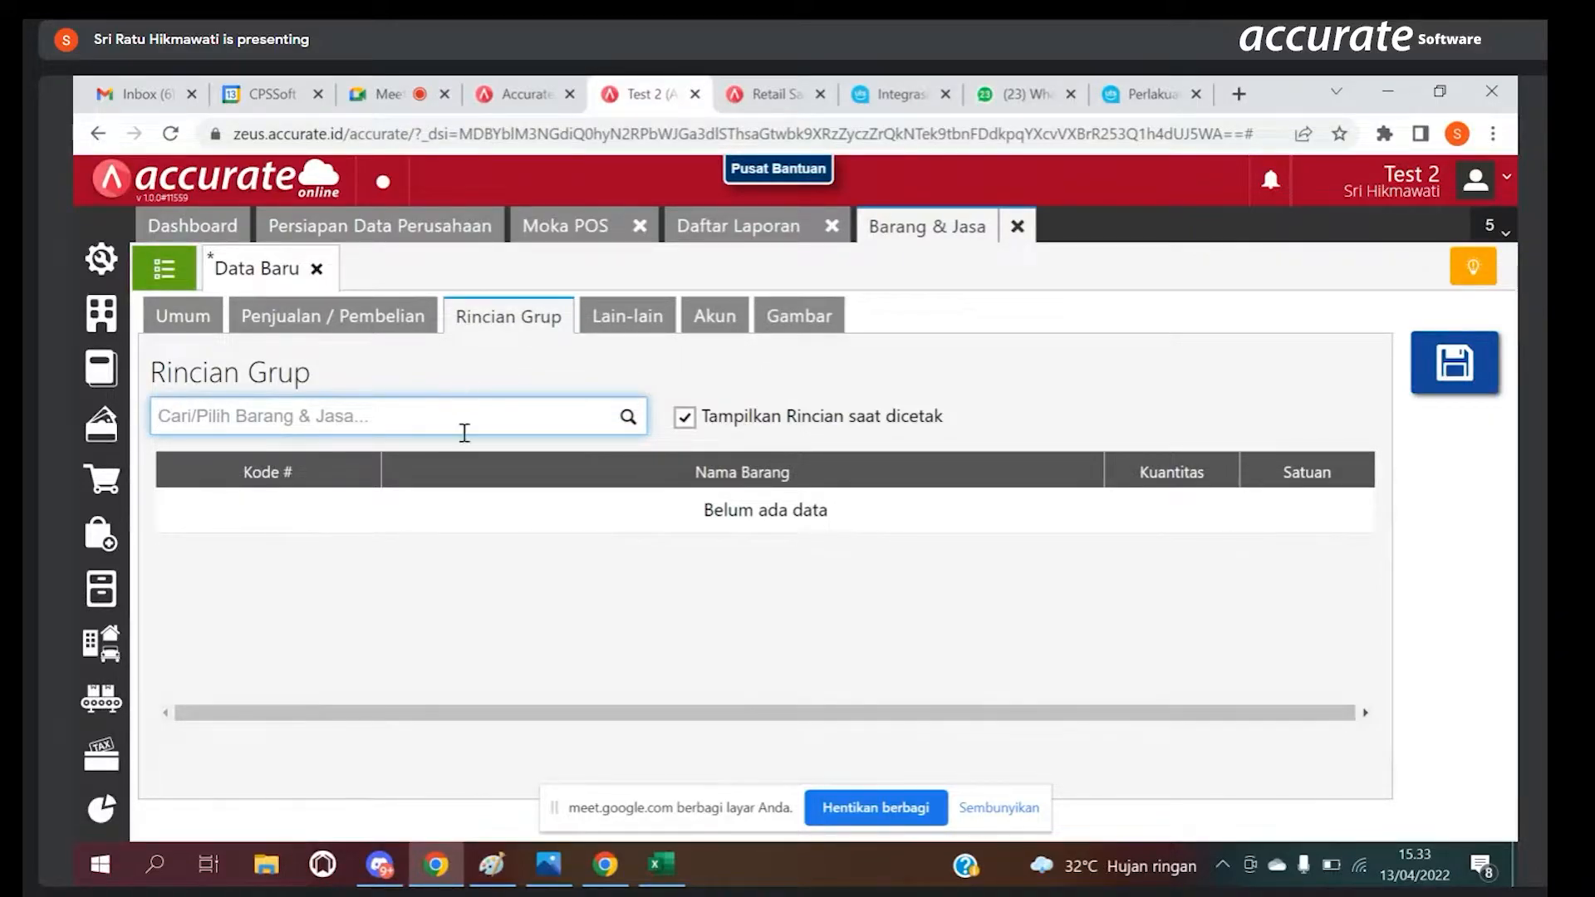
Step: Add Susu to the new group item's component details with a quantity of 150 ml
type("susu")
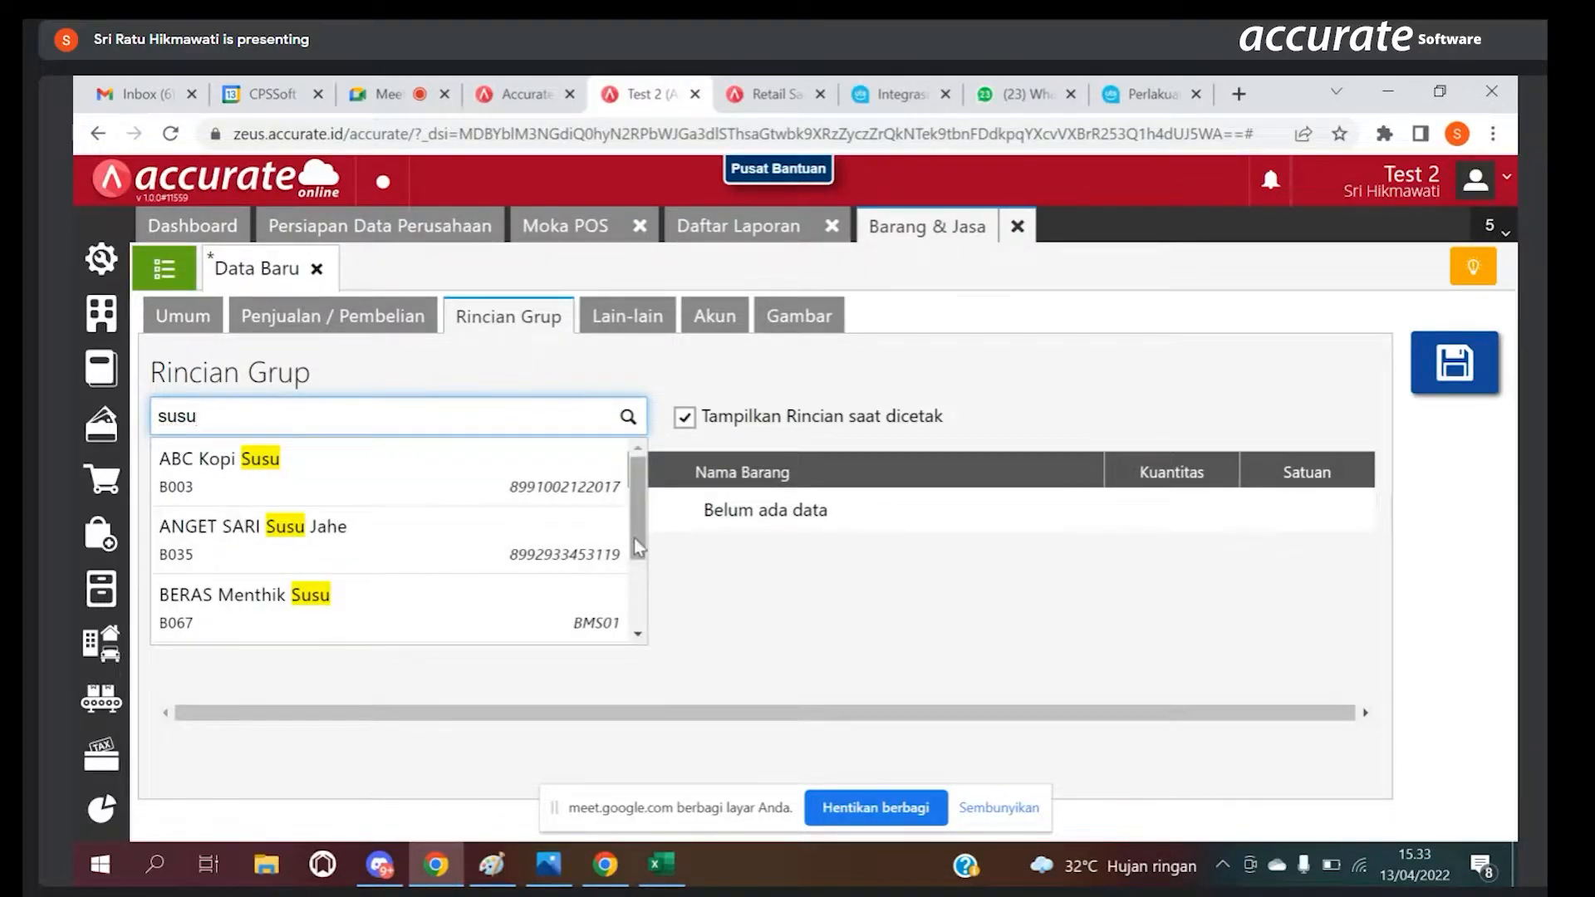
left_click_drag(635, 539, 640, 676)
left_click(415, 599)
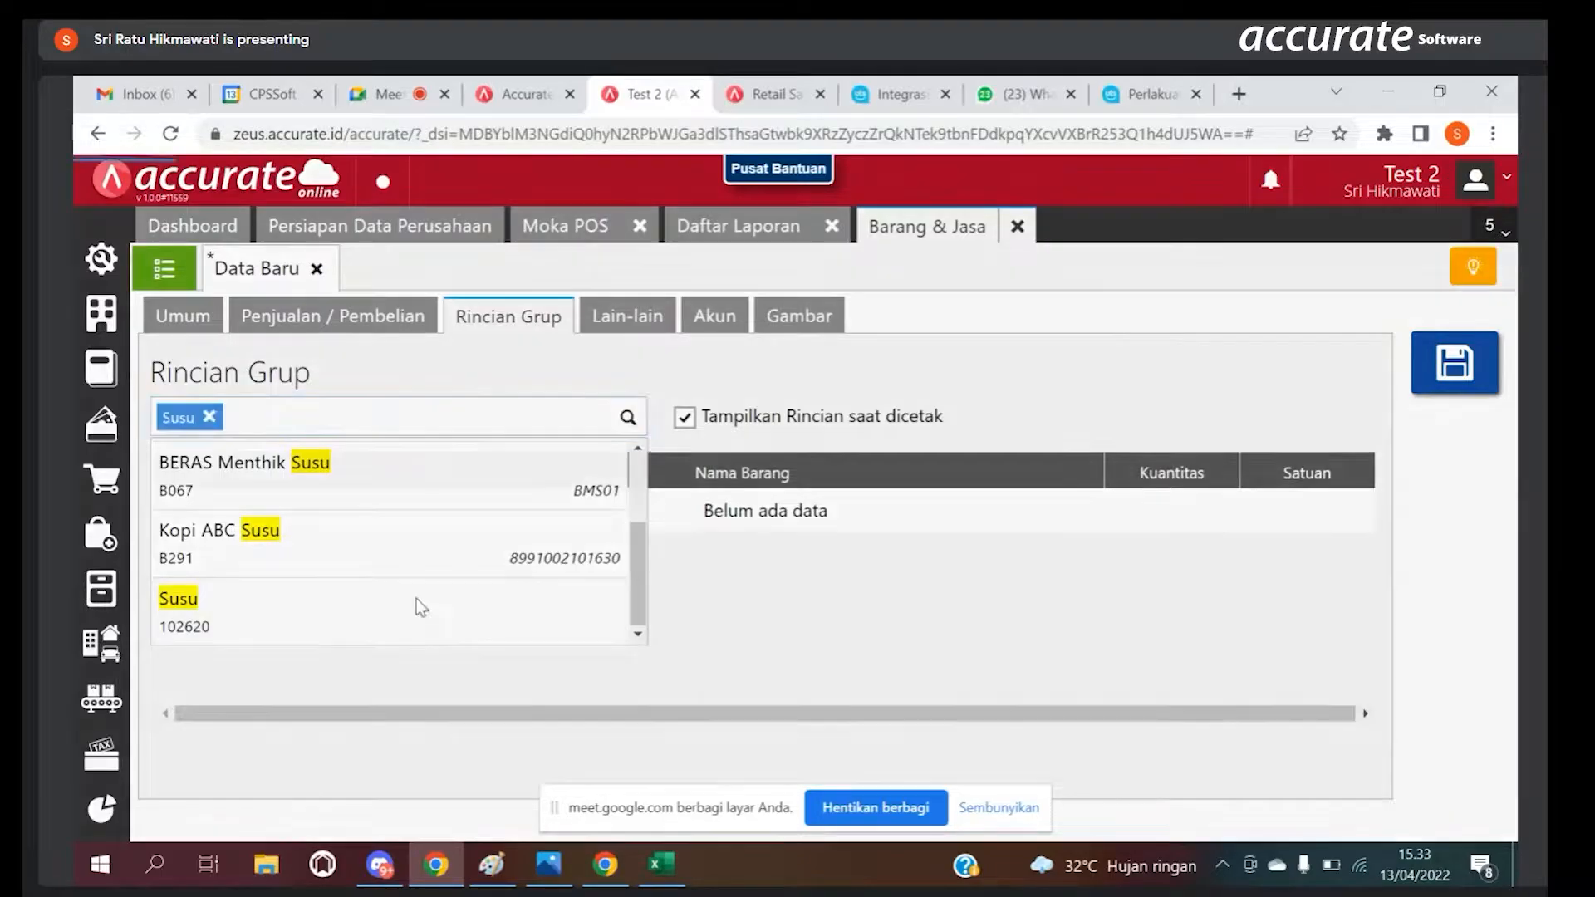
left_click(841, 476)
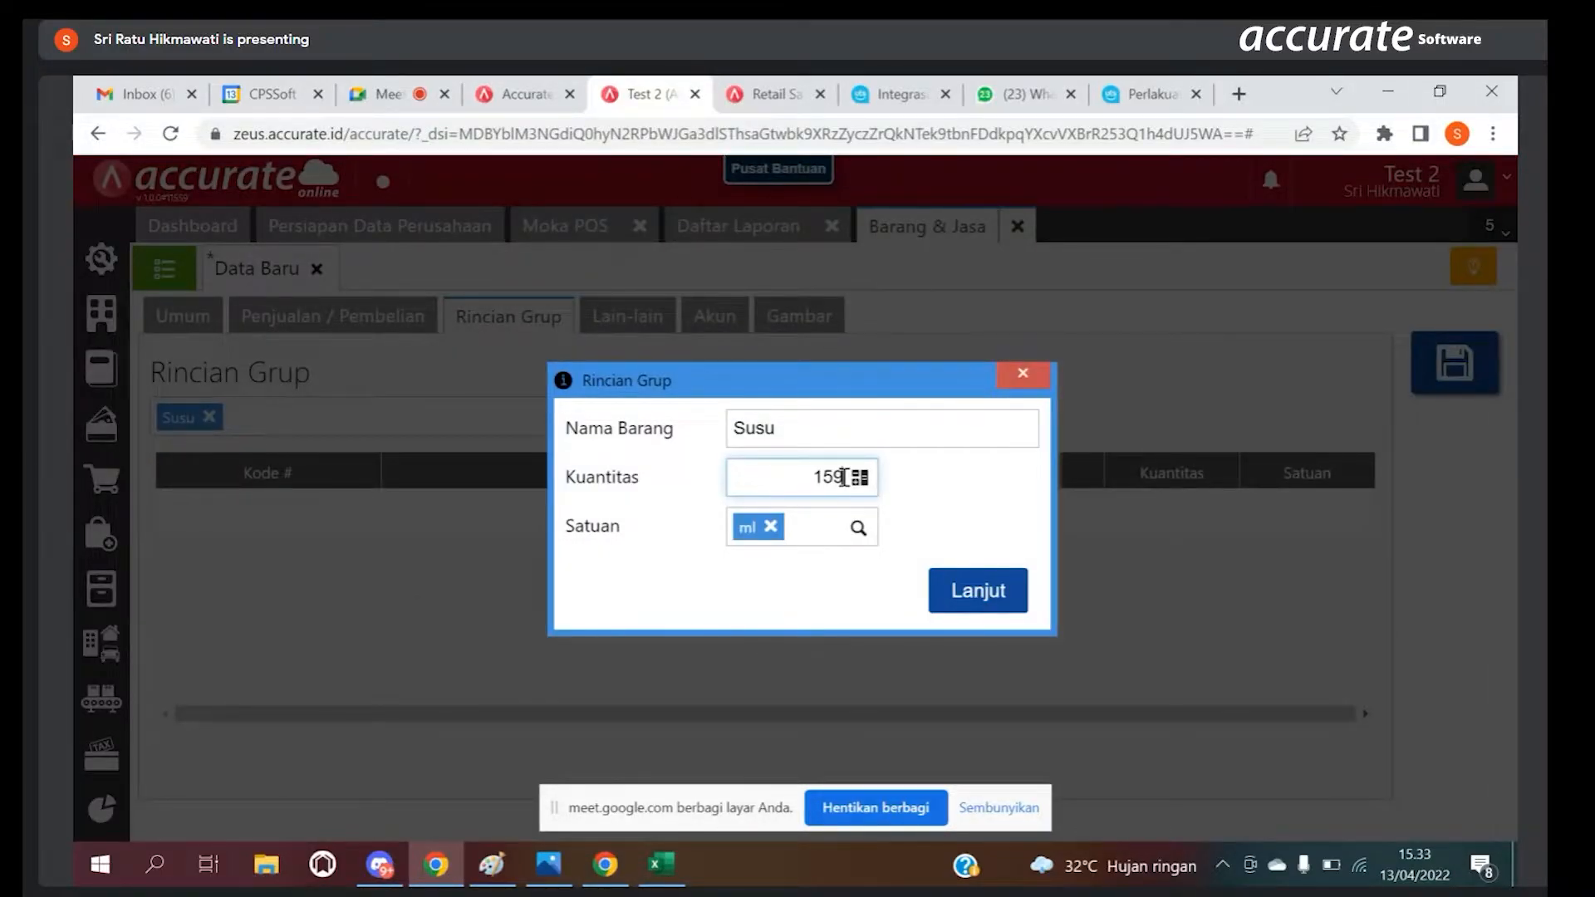
left_click(978, 588)
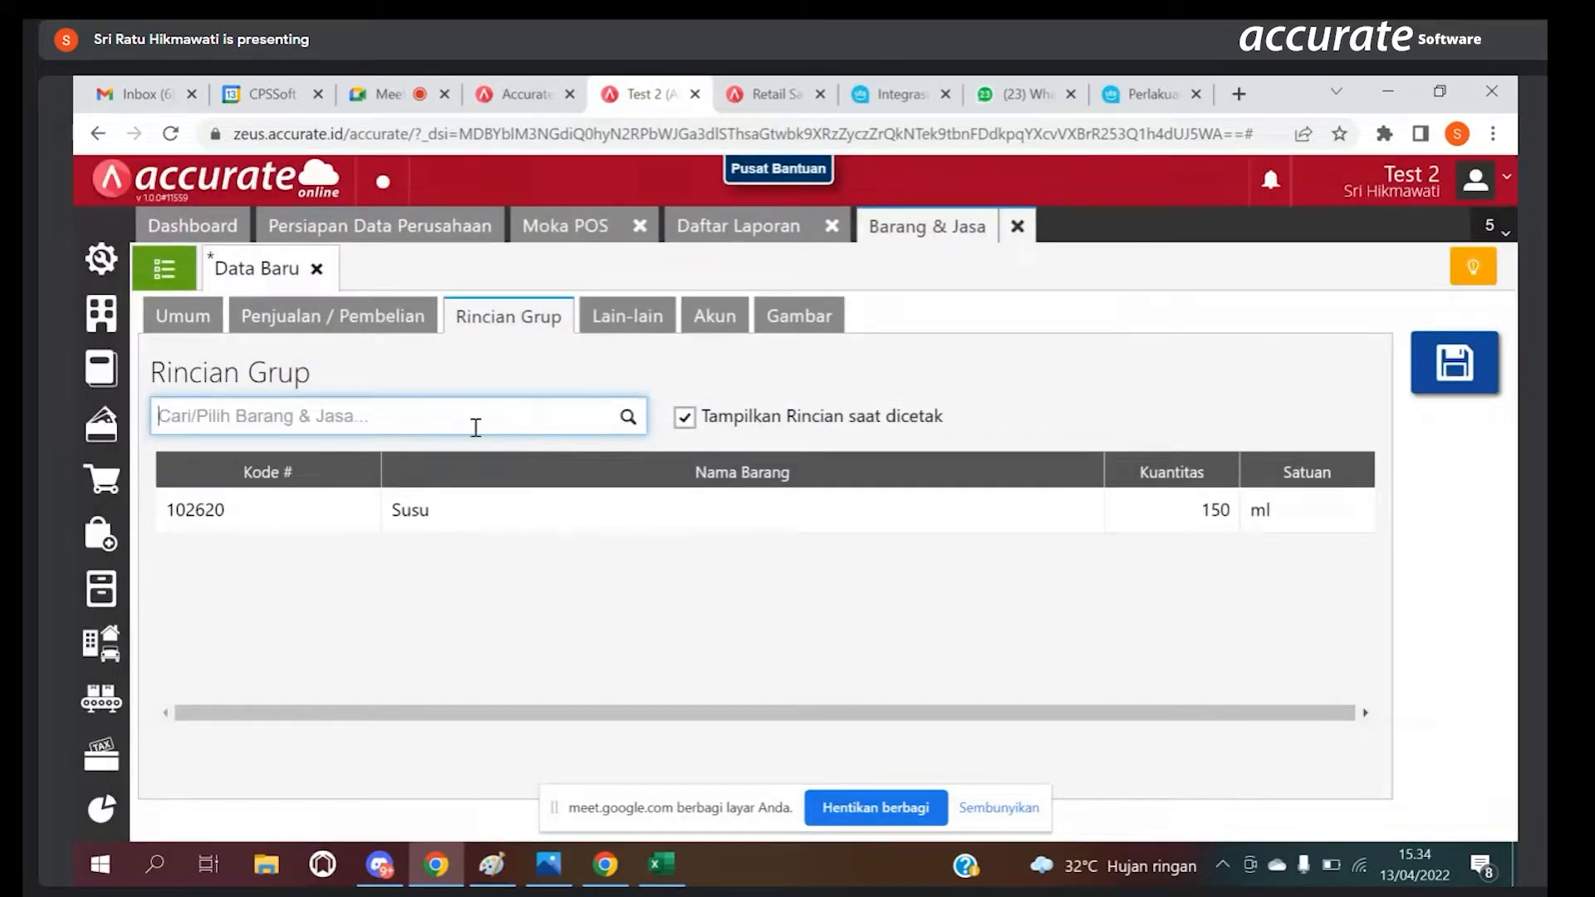
Step: Add Coffe bean to the group details with a quantity of 20 gram and save the group item
type("coff")
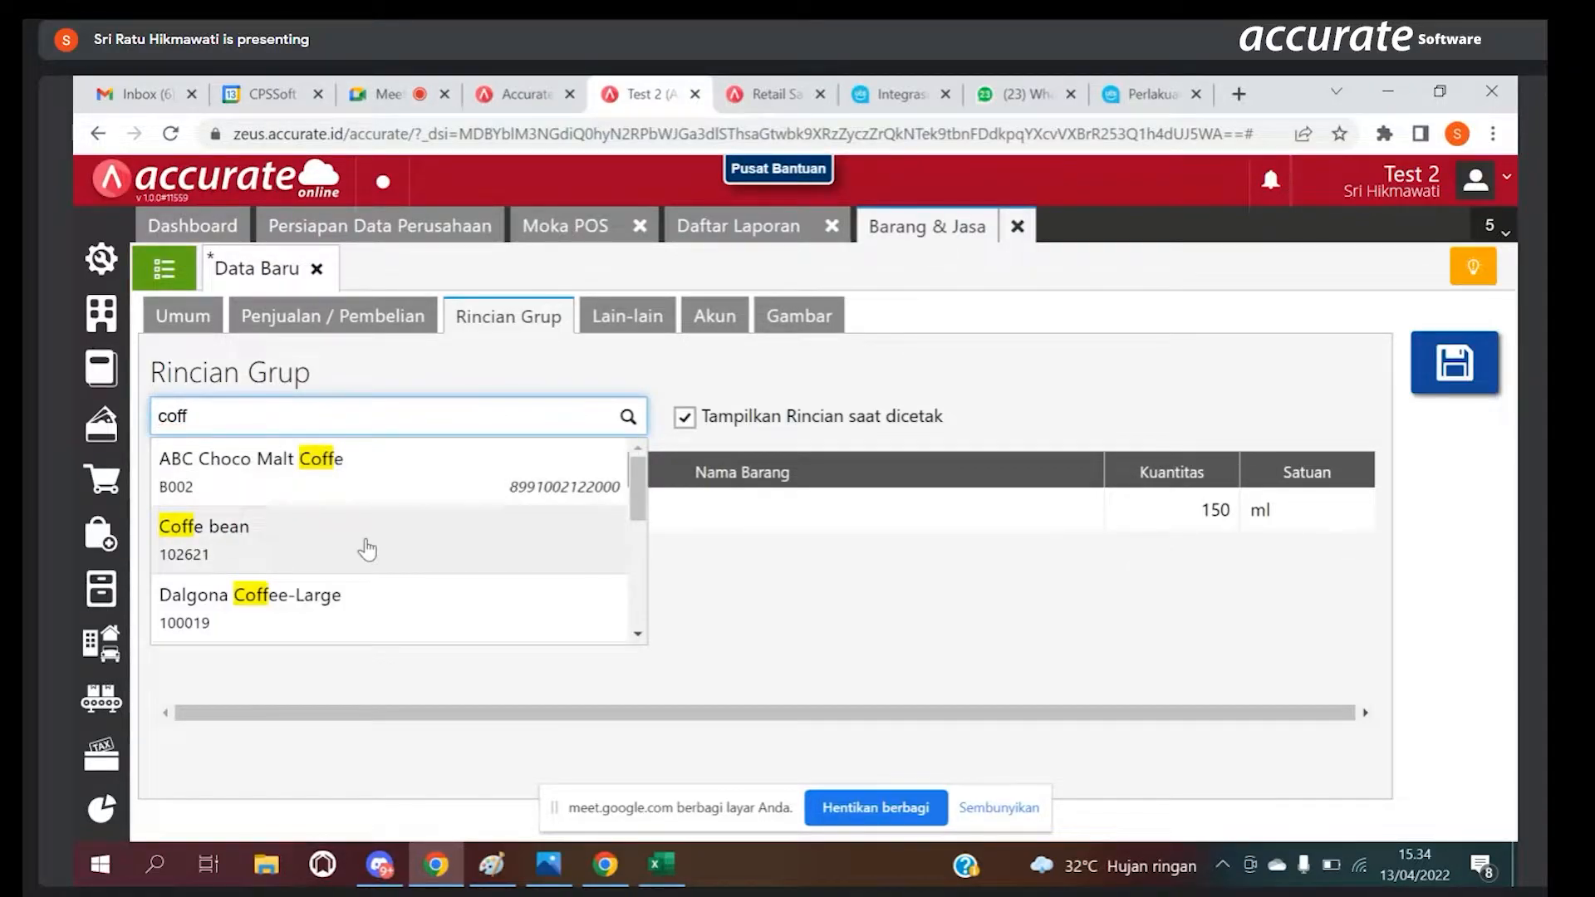
left_click(367, 546)
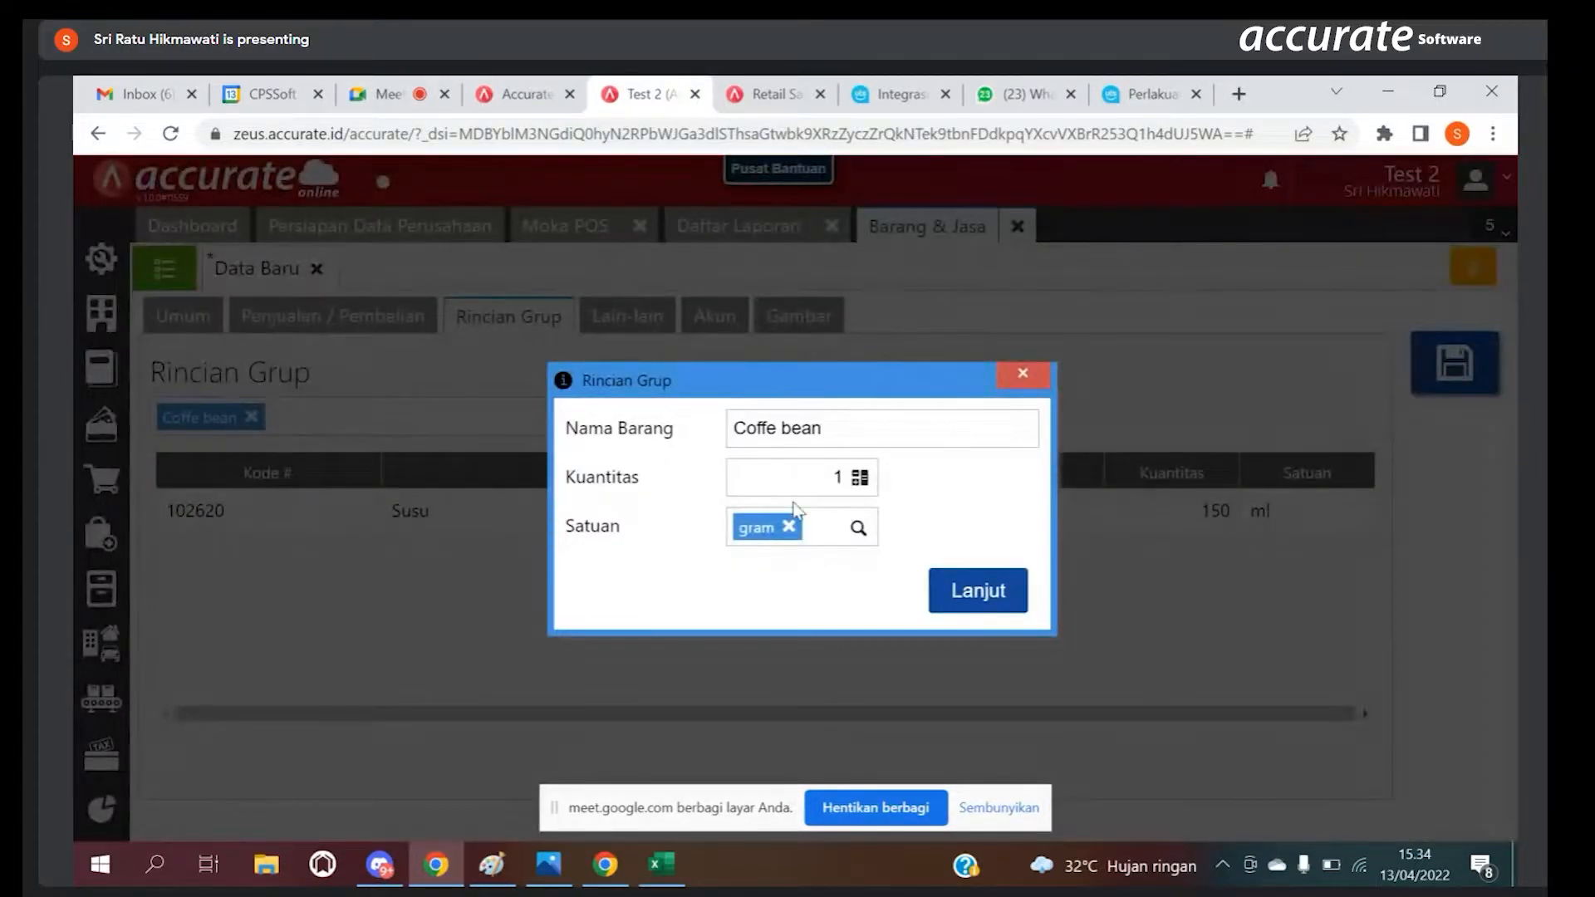
left_click_drag(818, 487, 841, 487)
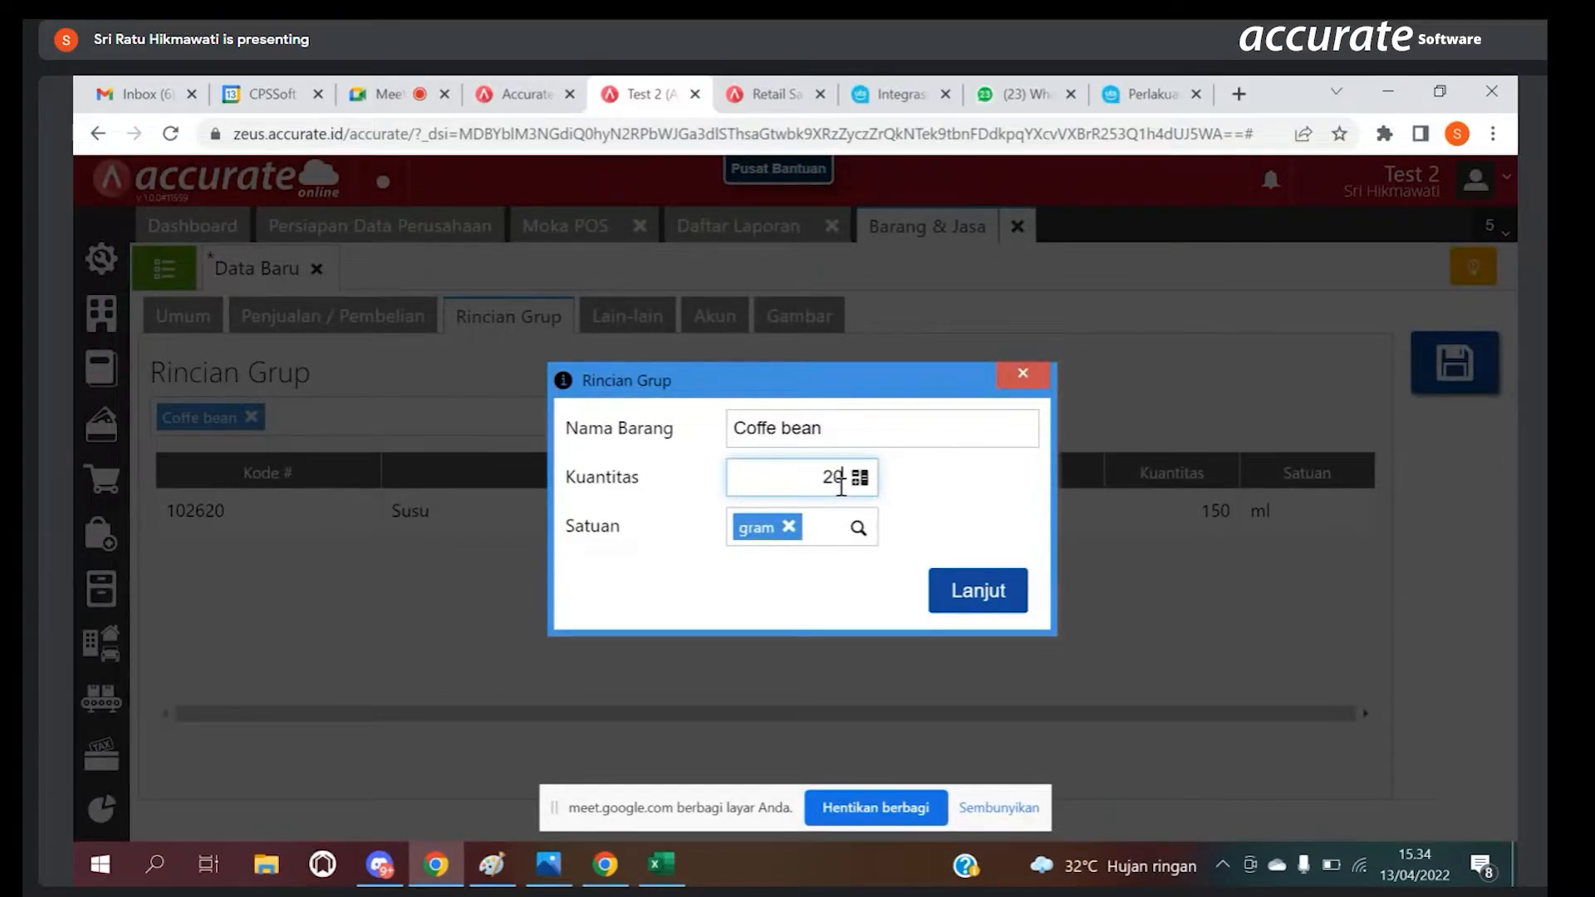
left_click(972, 586)
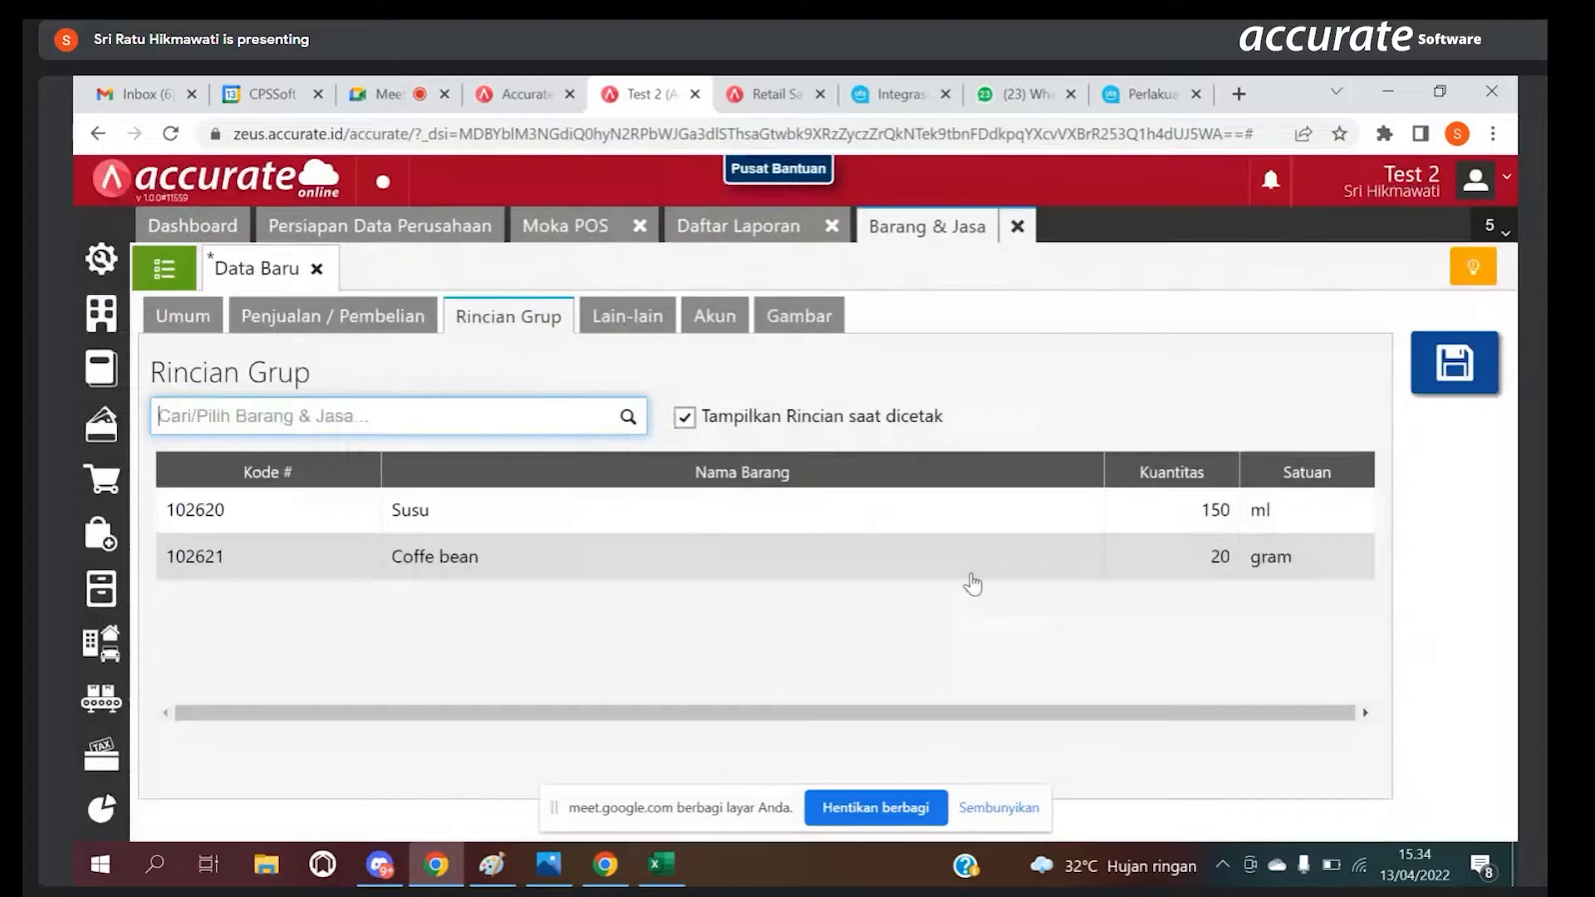
left_click(1445, 368)
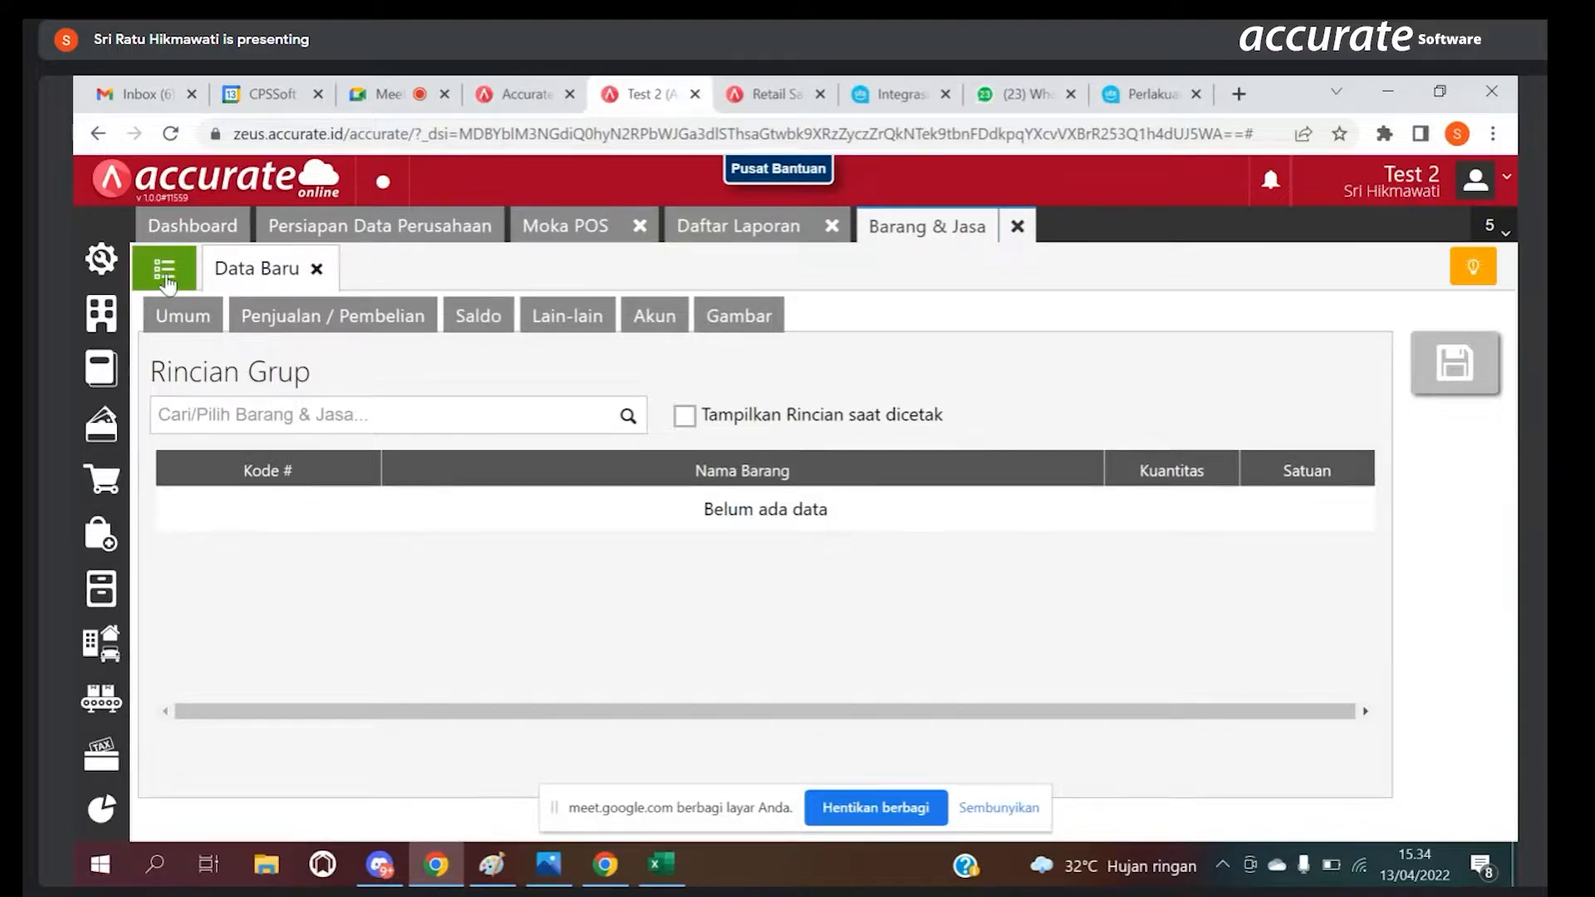
Step: Search the item list for "capu", open the Capucino item and review its group details
left_click(184, 314)
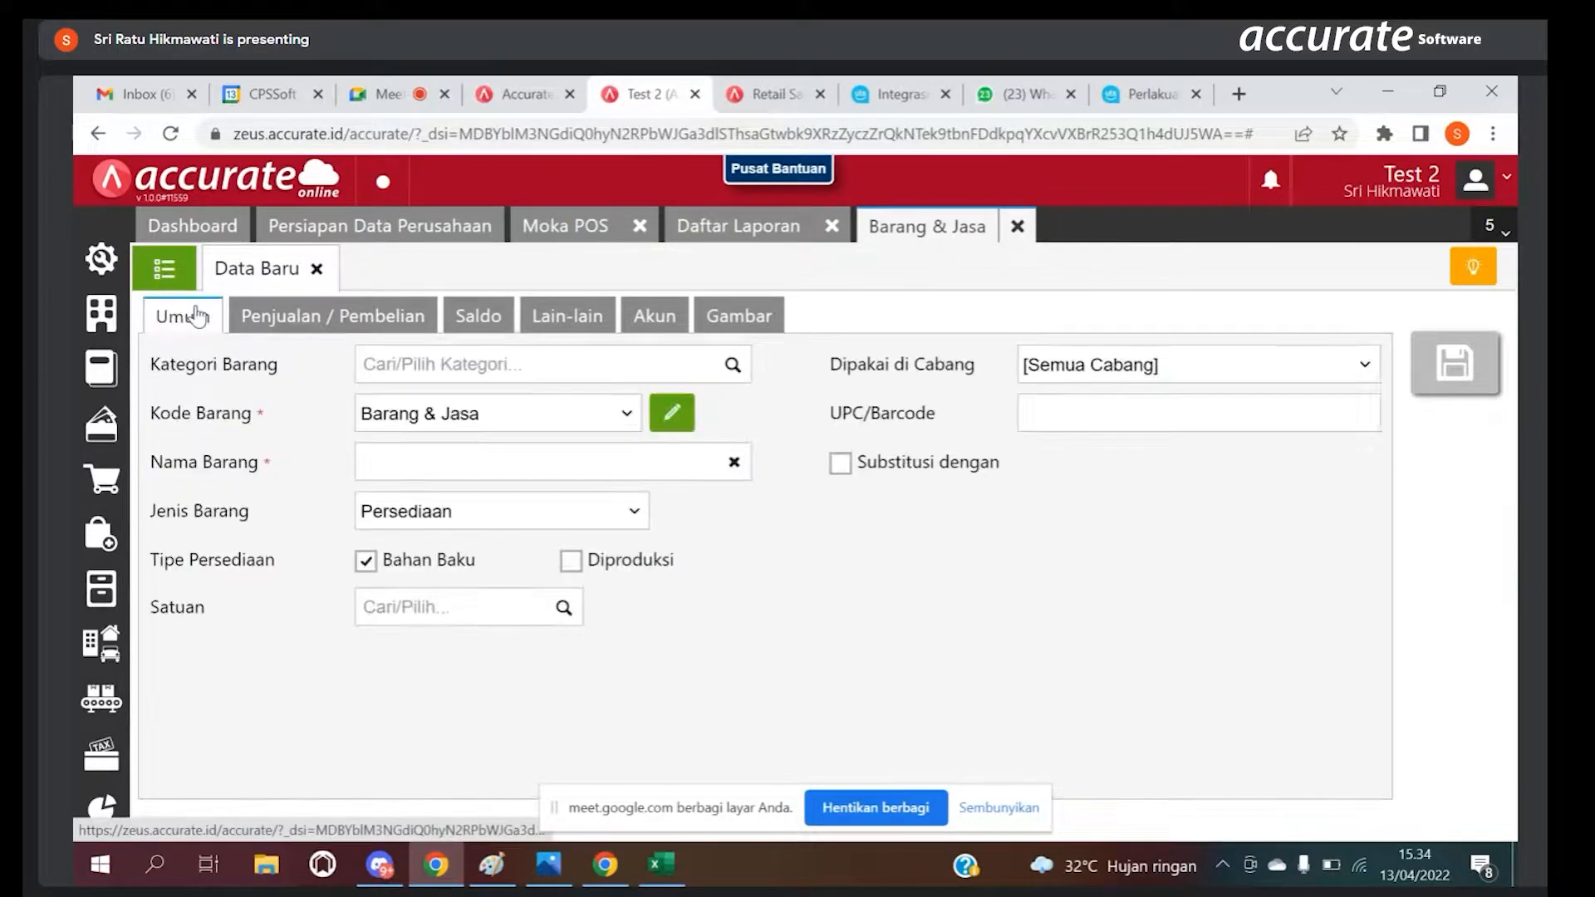
left_click(173, 279)
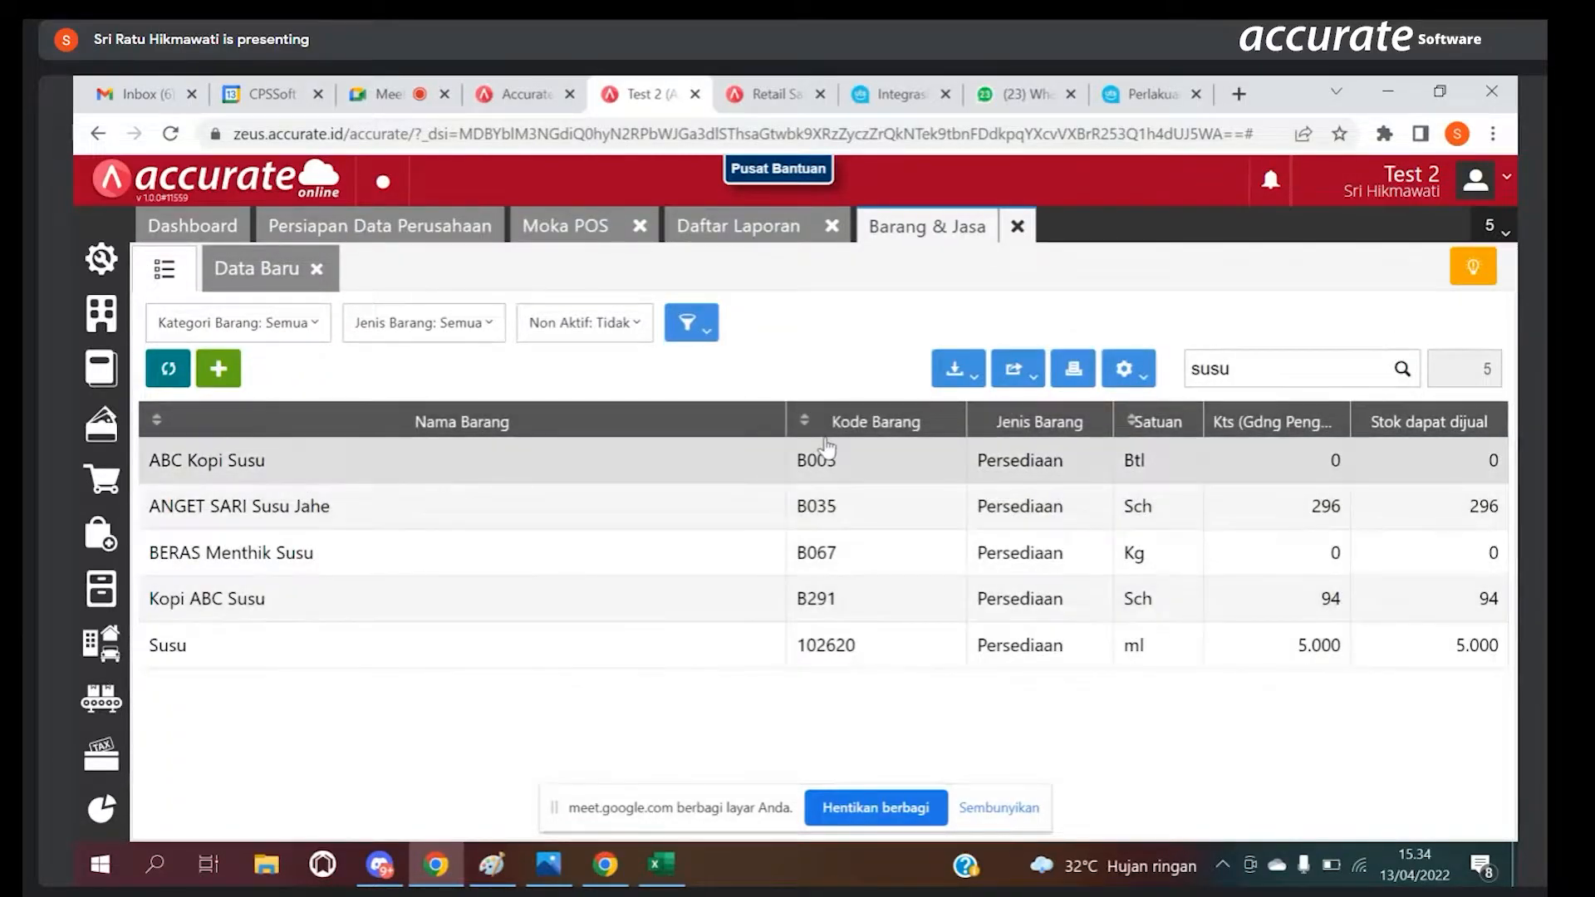
left_click(1248, 373)
key("BackSpace")
key("BackSpace")
key("BackSpace")
key("BackSpace")
type("capu")
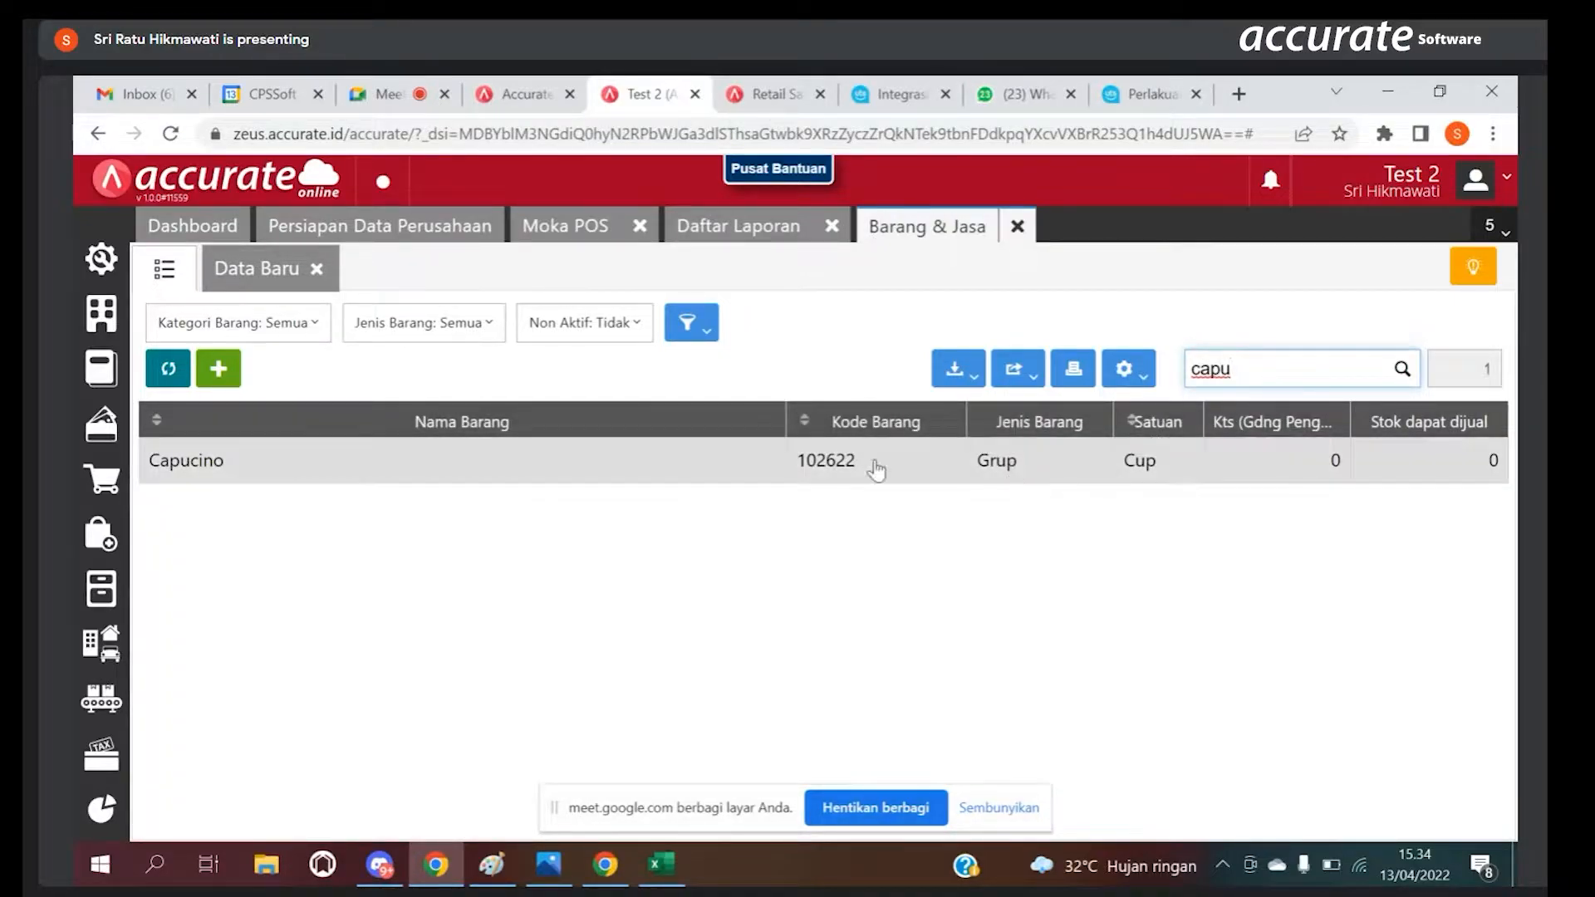
left_click(340, 463)
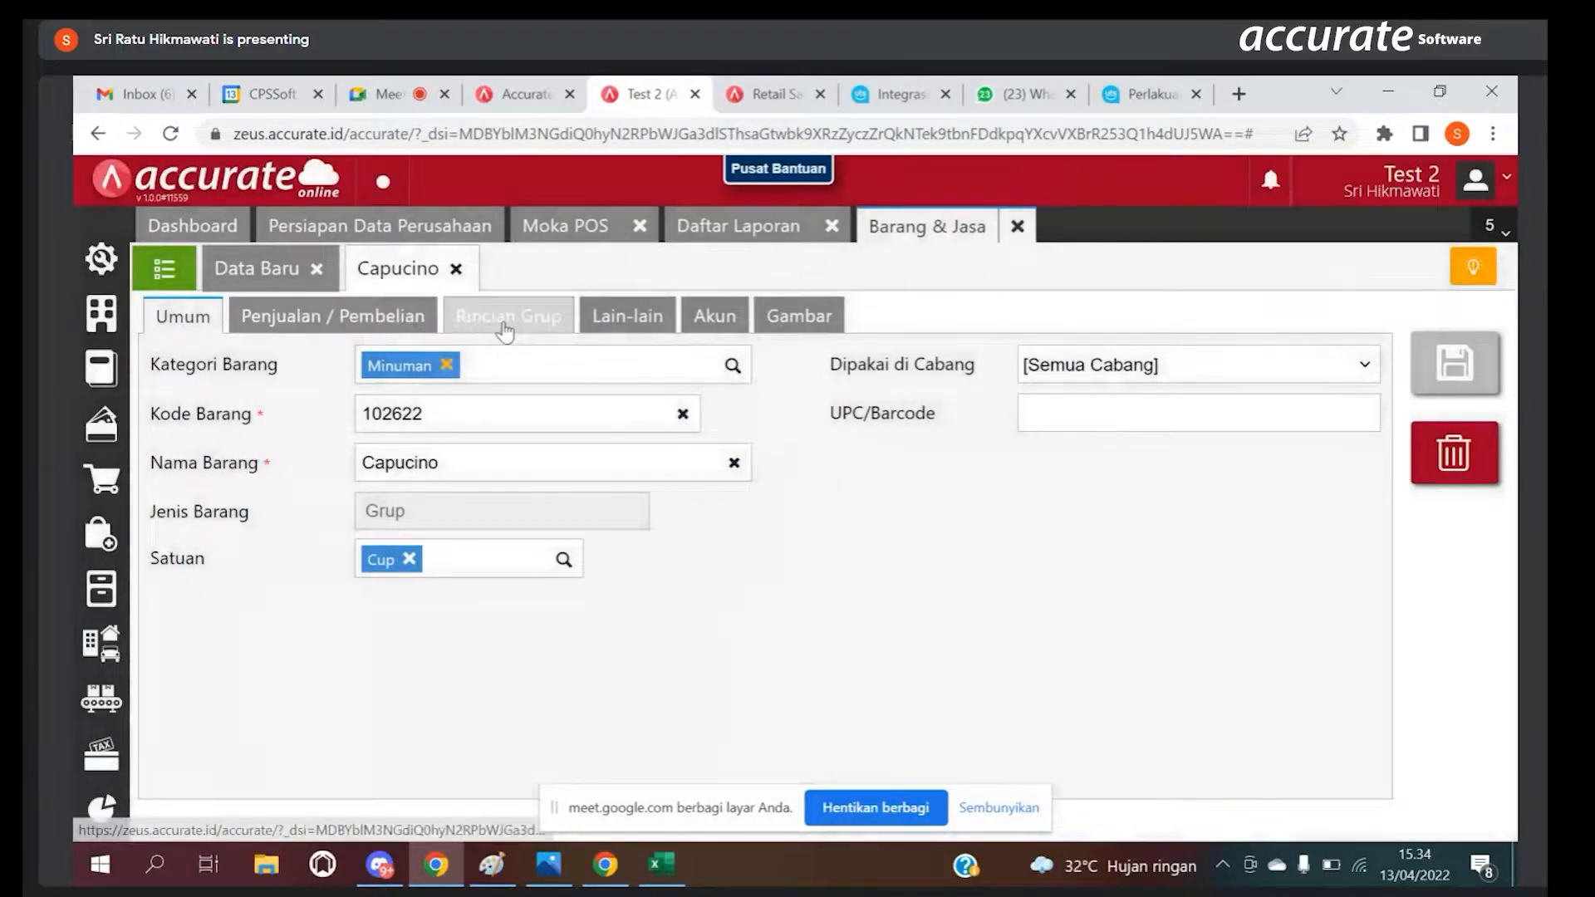
left_click(503, 321)
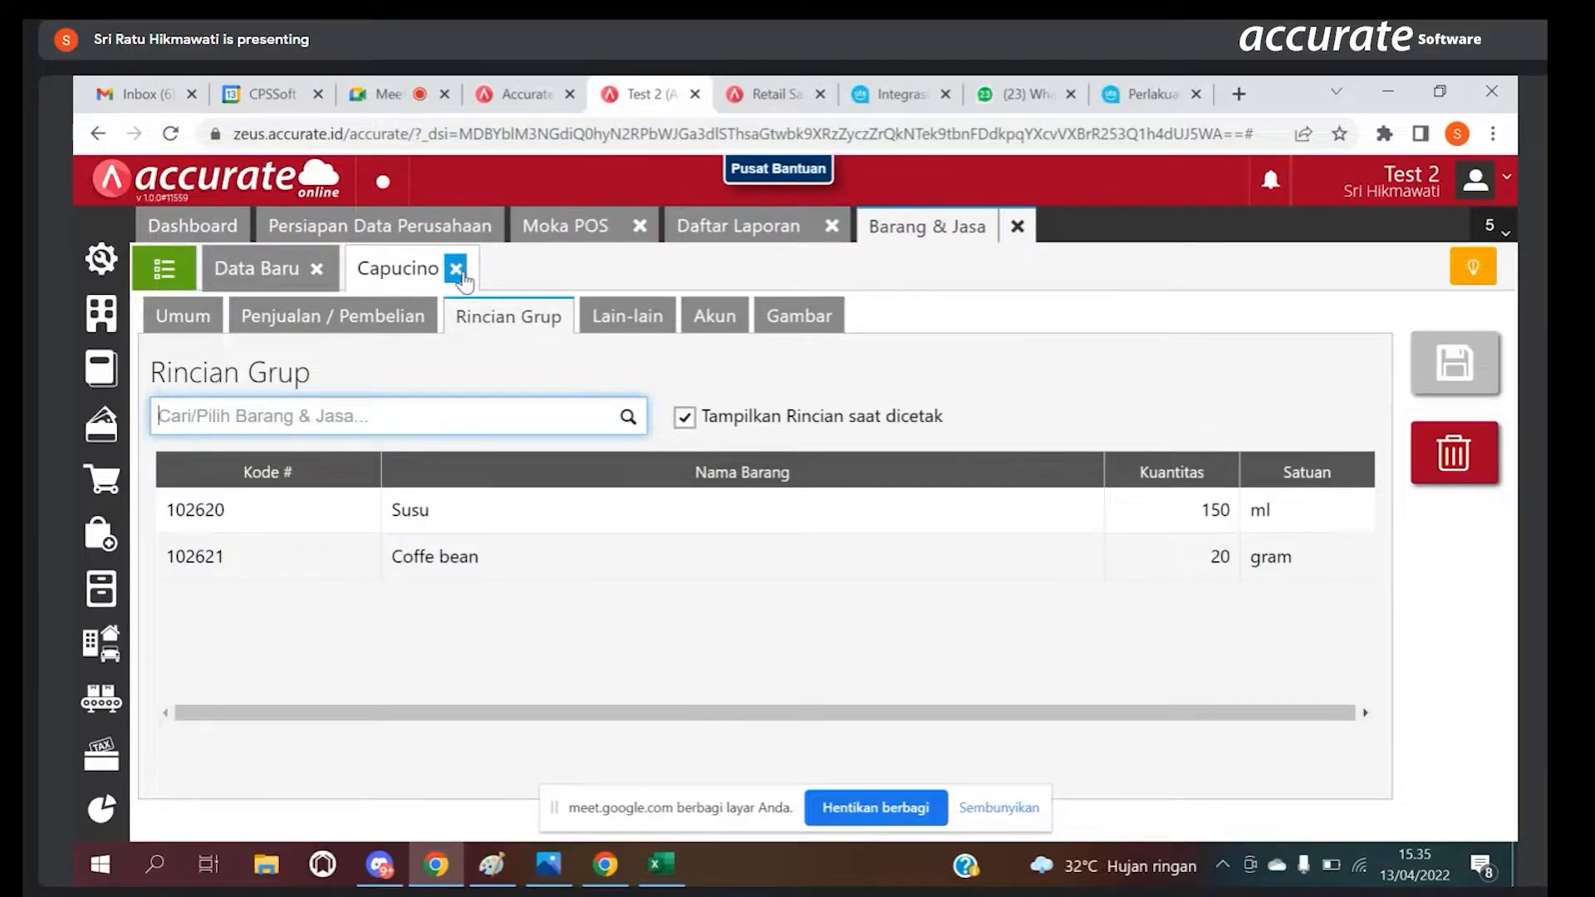
Step: Switch to the Ultima Tekno Solusindo guide and read how Moka POS Item Library and Ingredients items are treated
left_click(1160, 92)
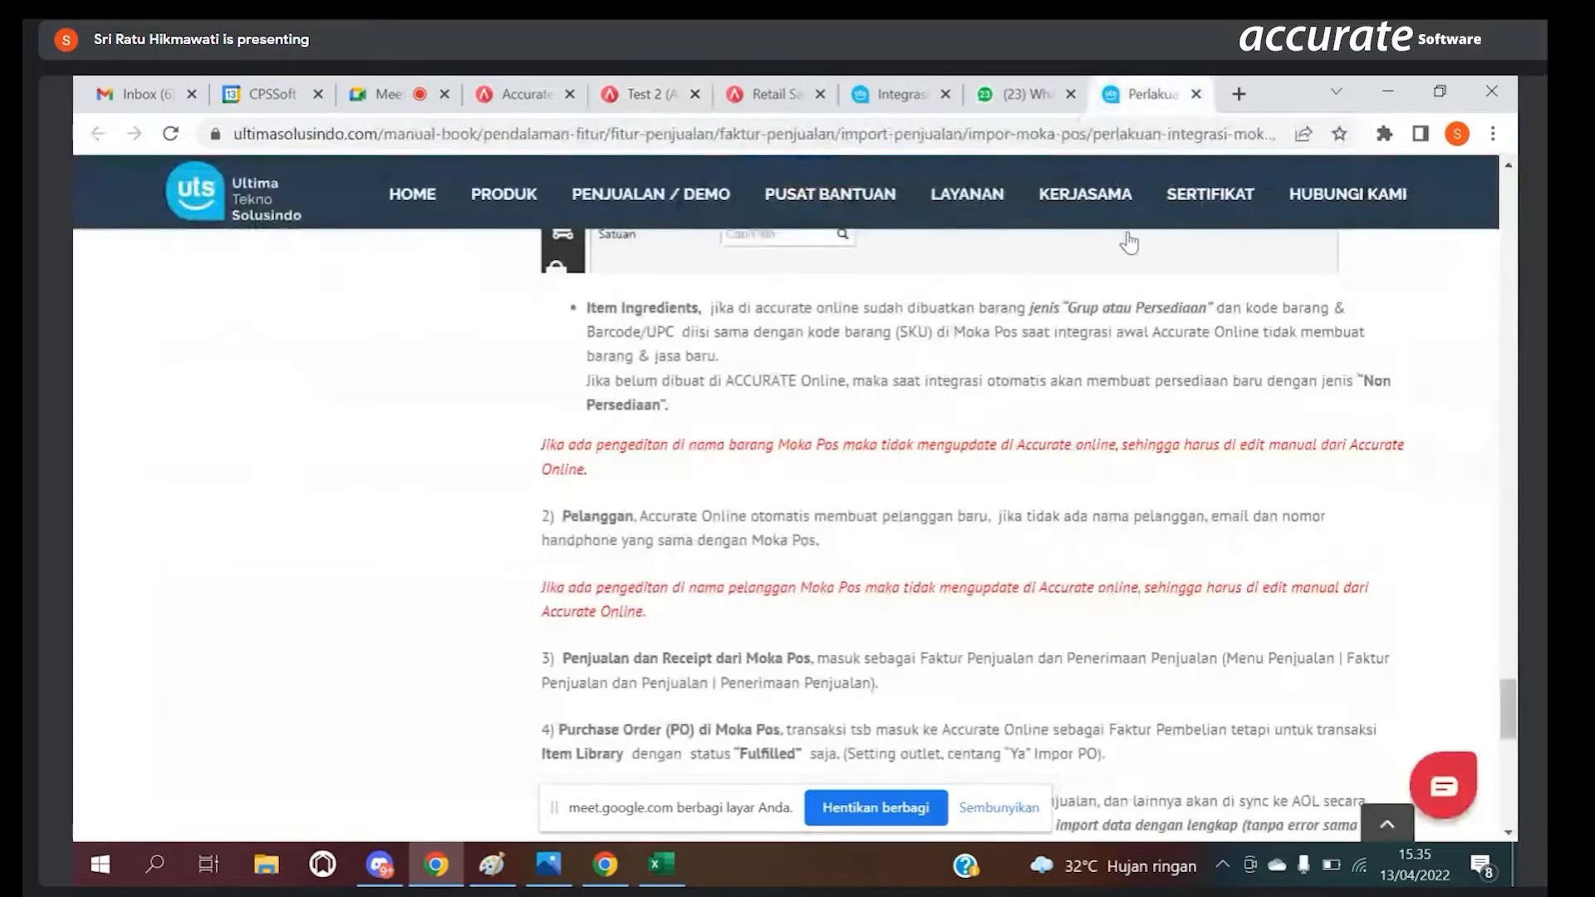
left_click_drag(1514, 696, 1512, 477)
mouse_move(1024, 226)
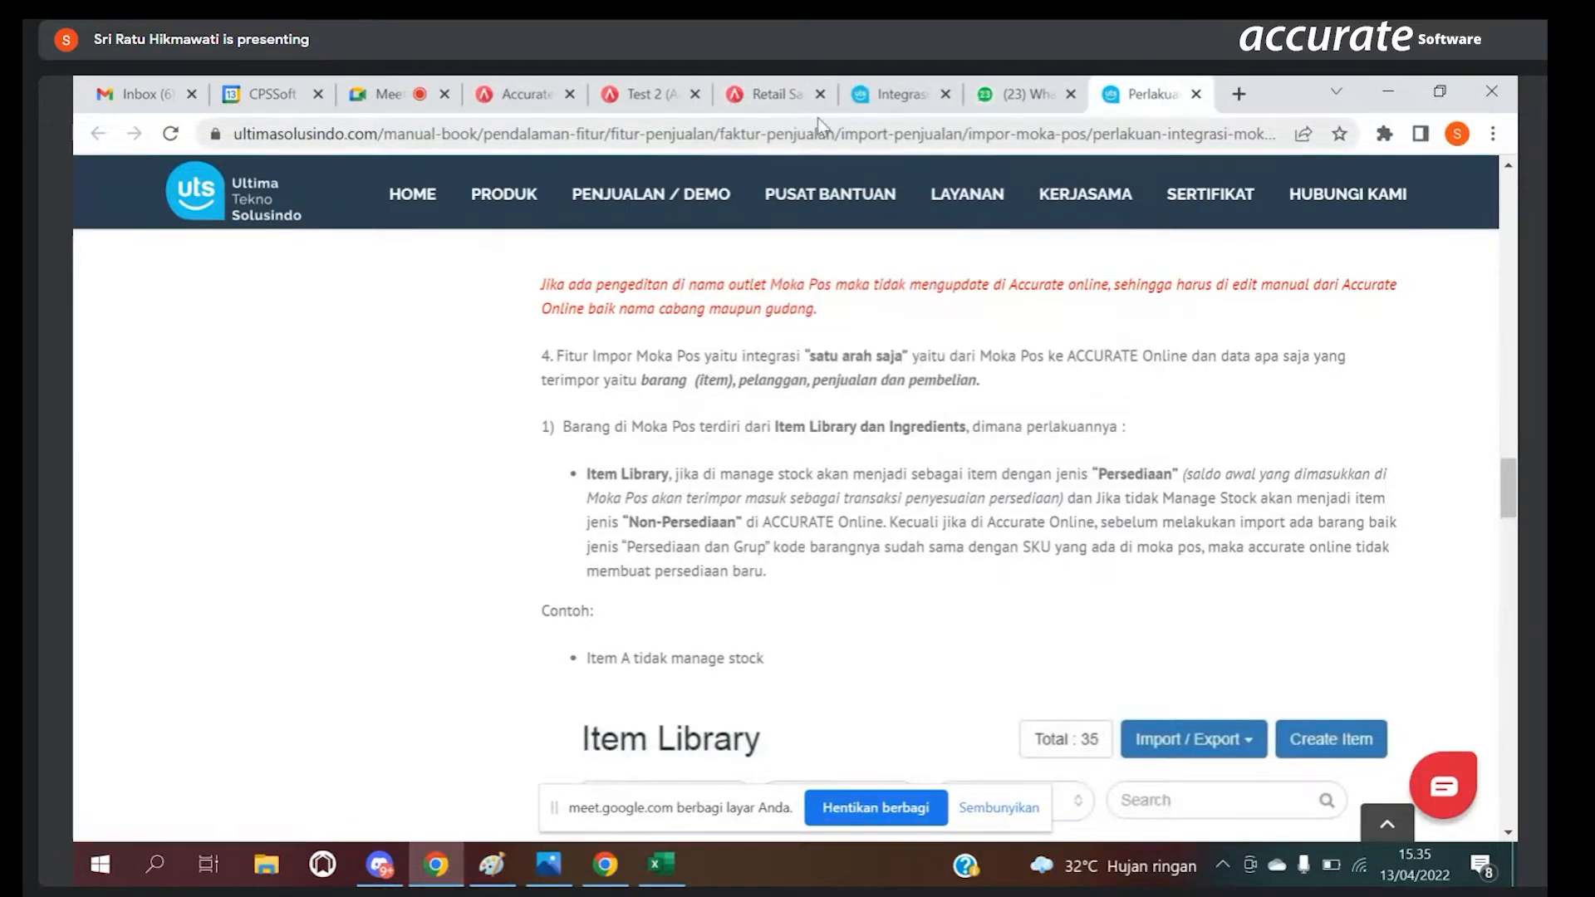
Step: Return to the Test 2 database in Accurate Online and view the Moka POS integration's import history
left_click(643, 94)
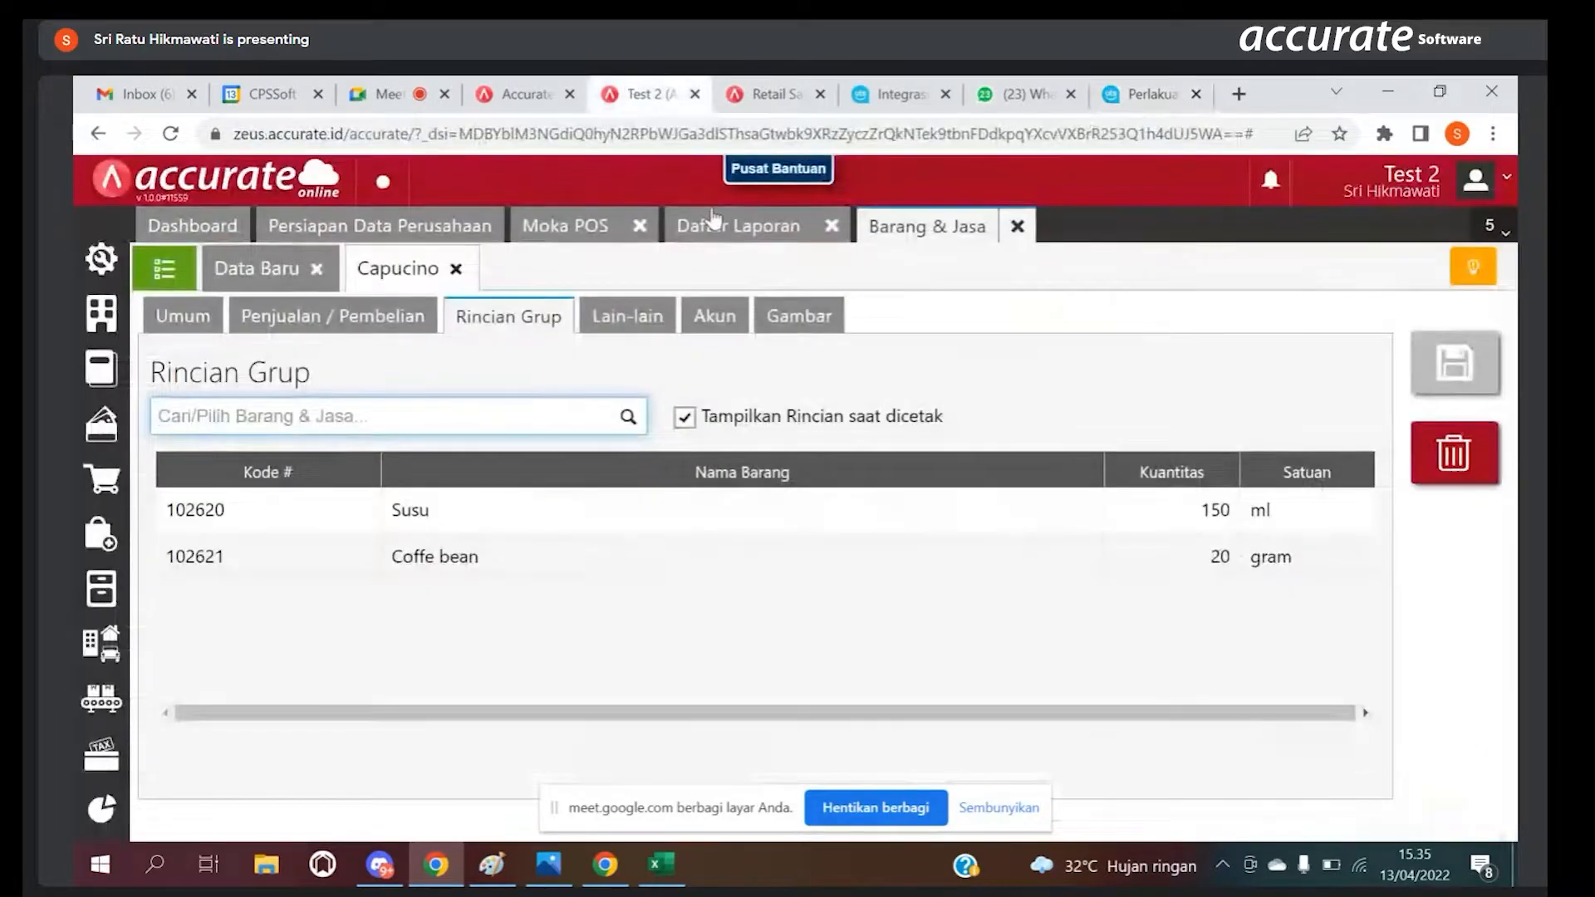
left_click(588, 230)
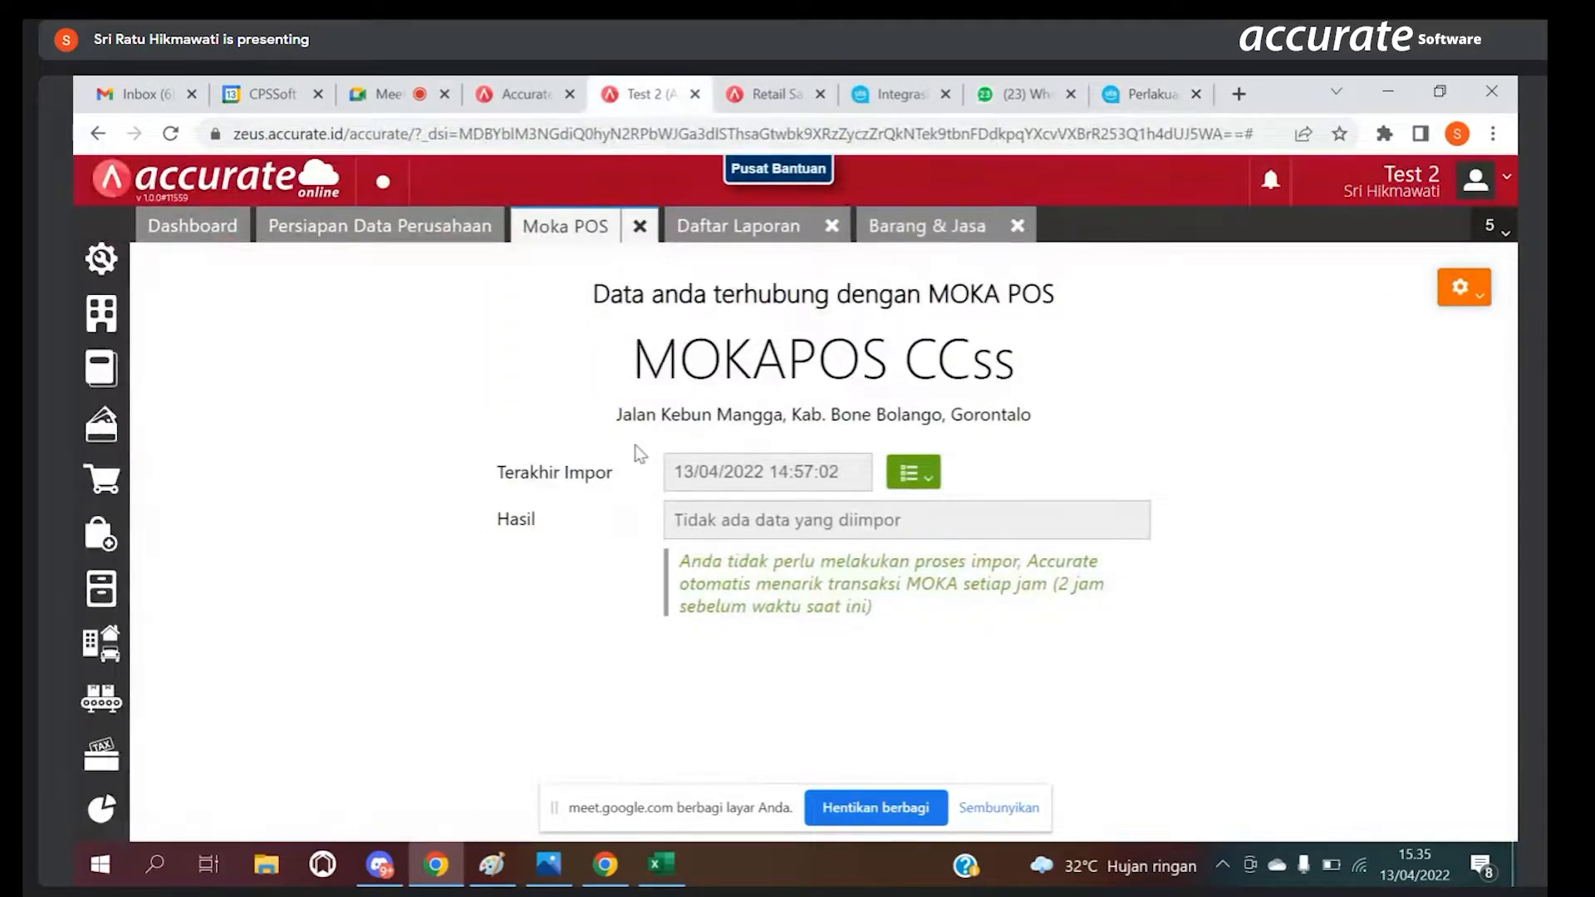
left_click(908, 474)
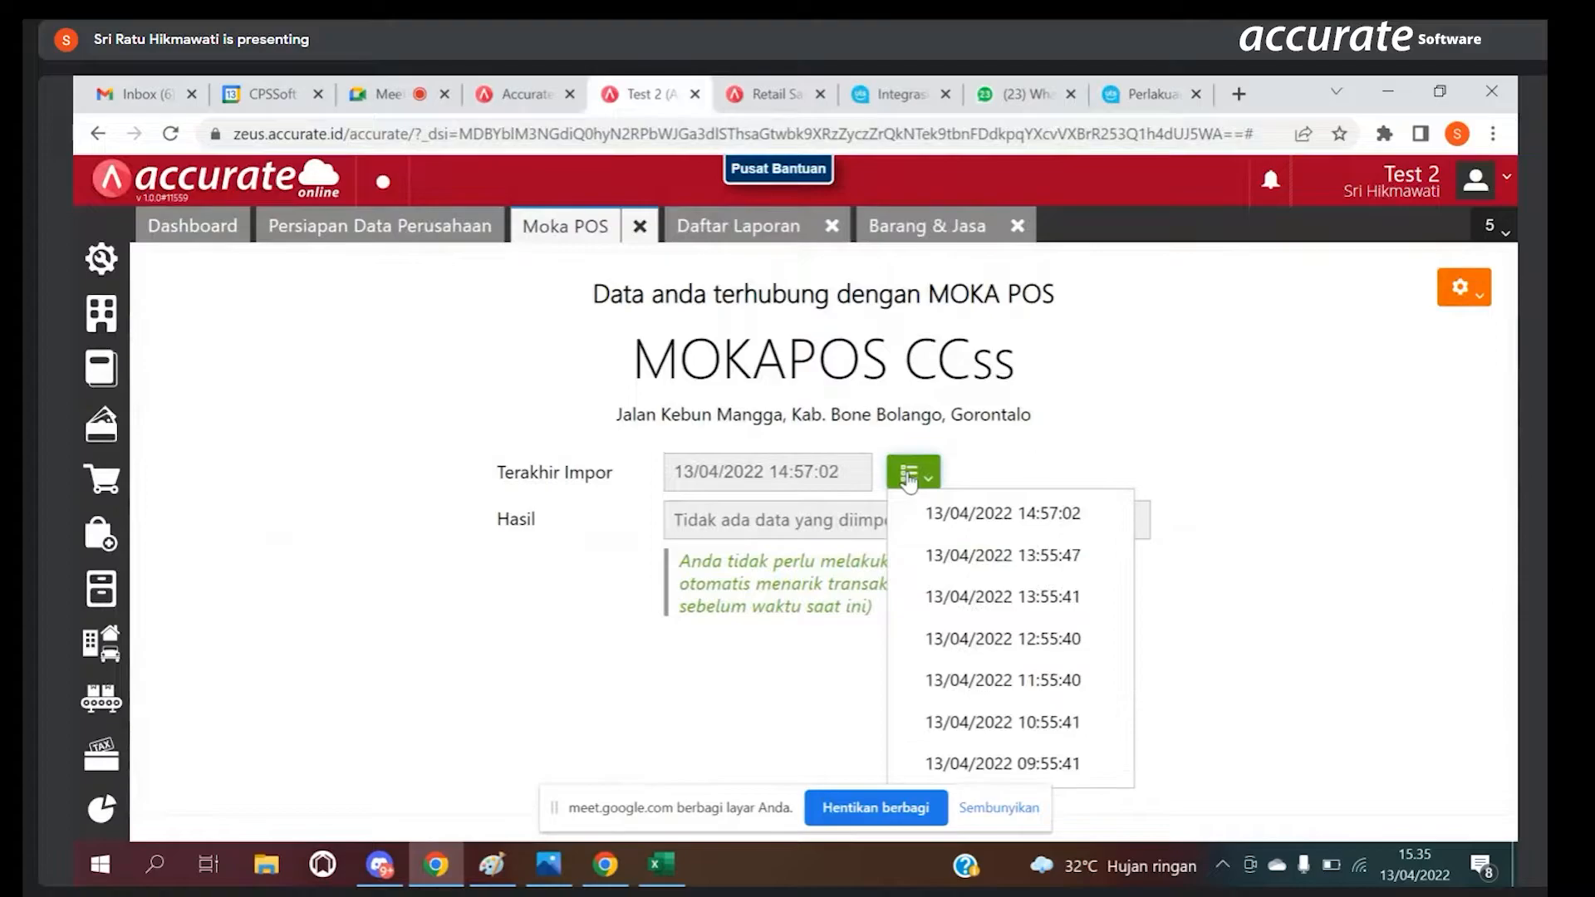
left_click(1034, 461)
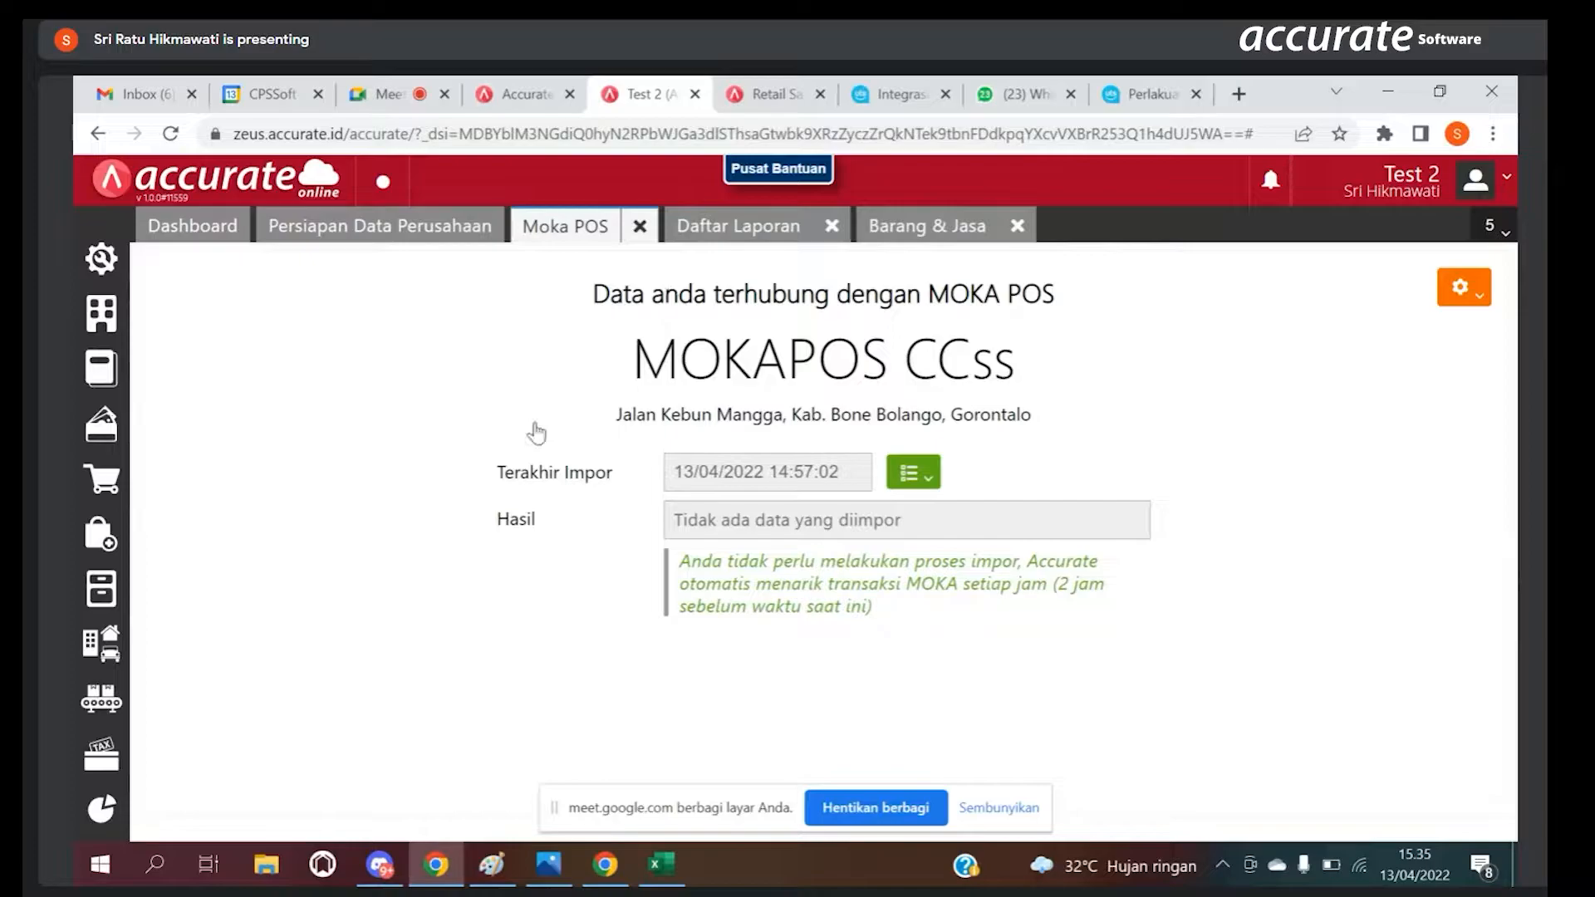
Step: Start a manual import of Moka POS transactions dated 13/04/2022
left_click(1461, 287)
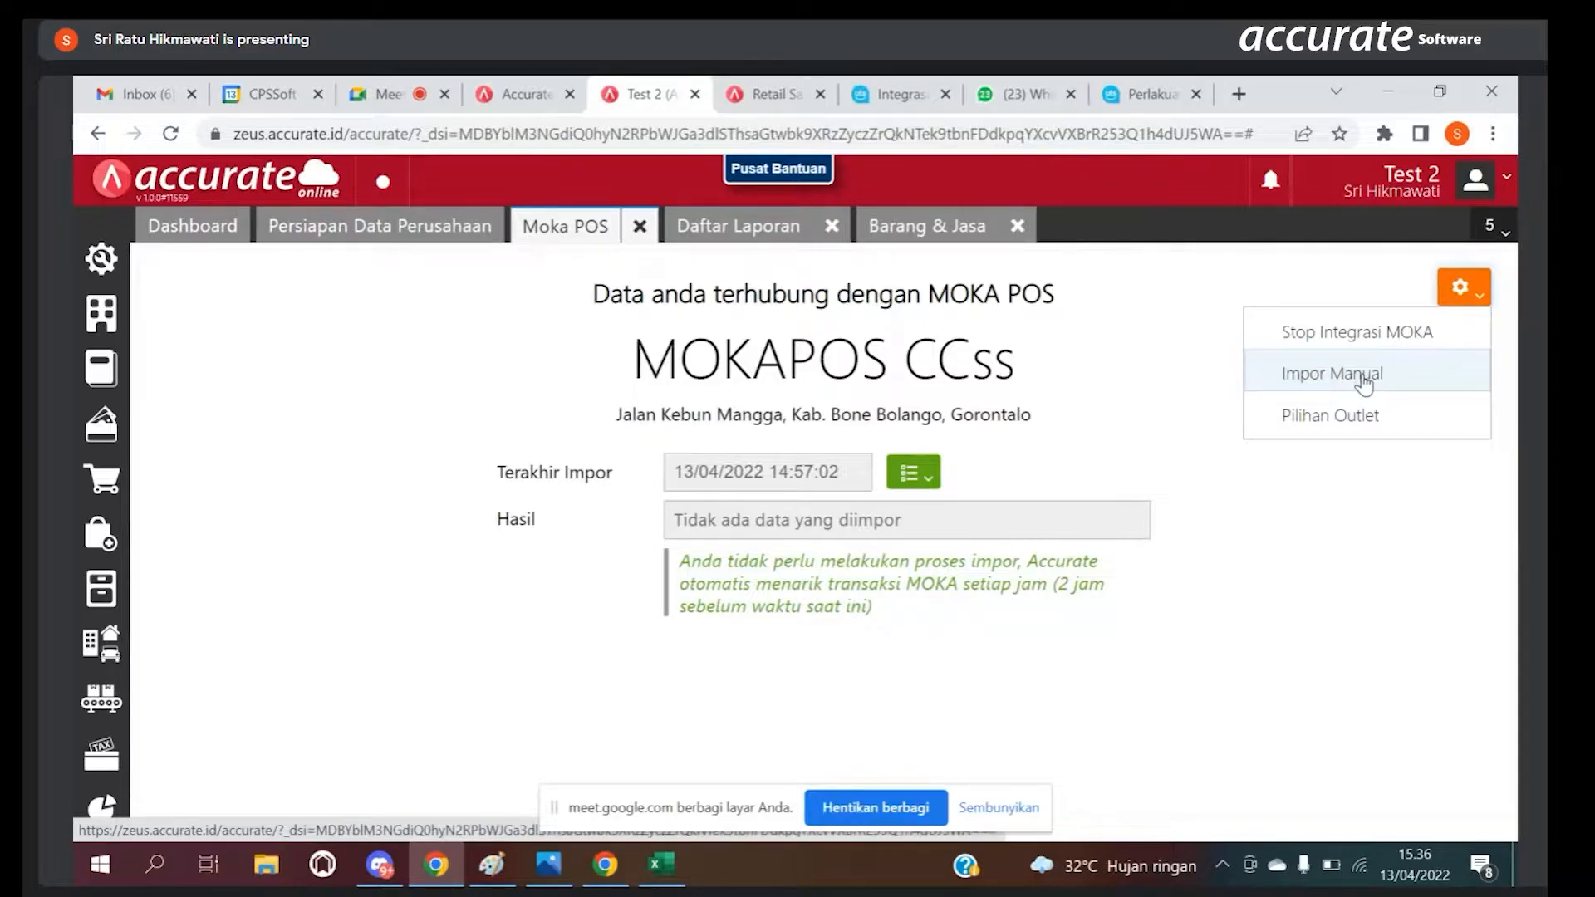
left_click(1362, 375)
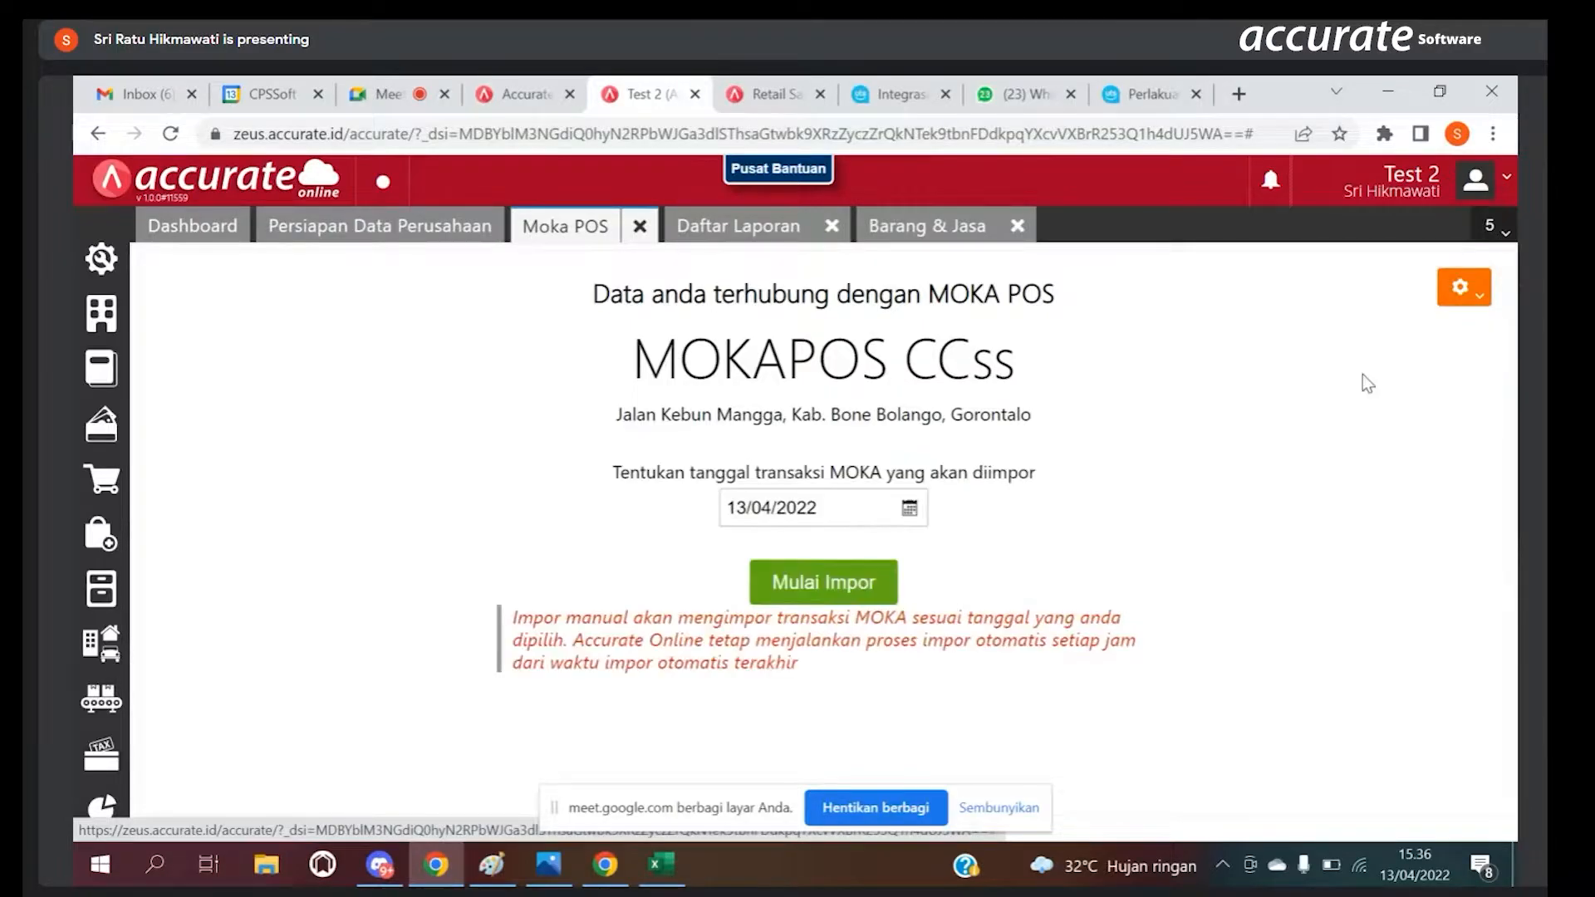
left_click(881, 583)
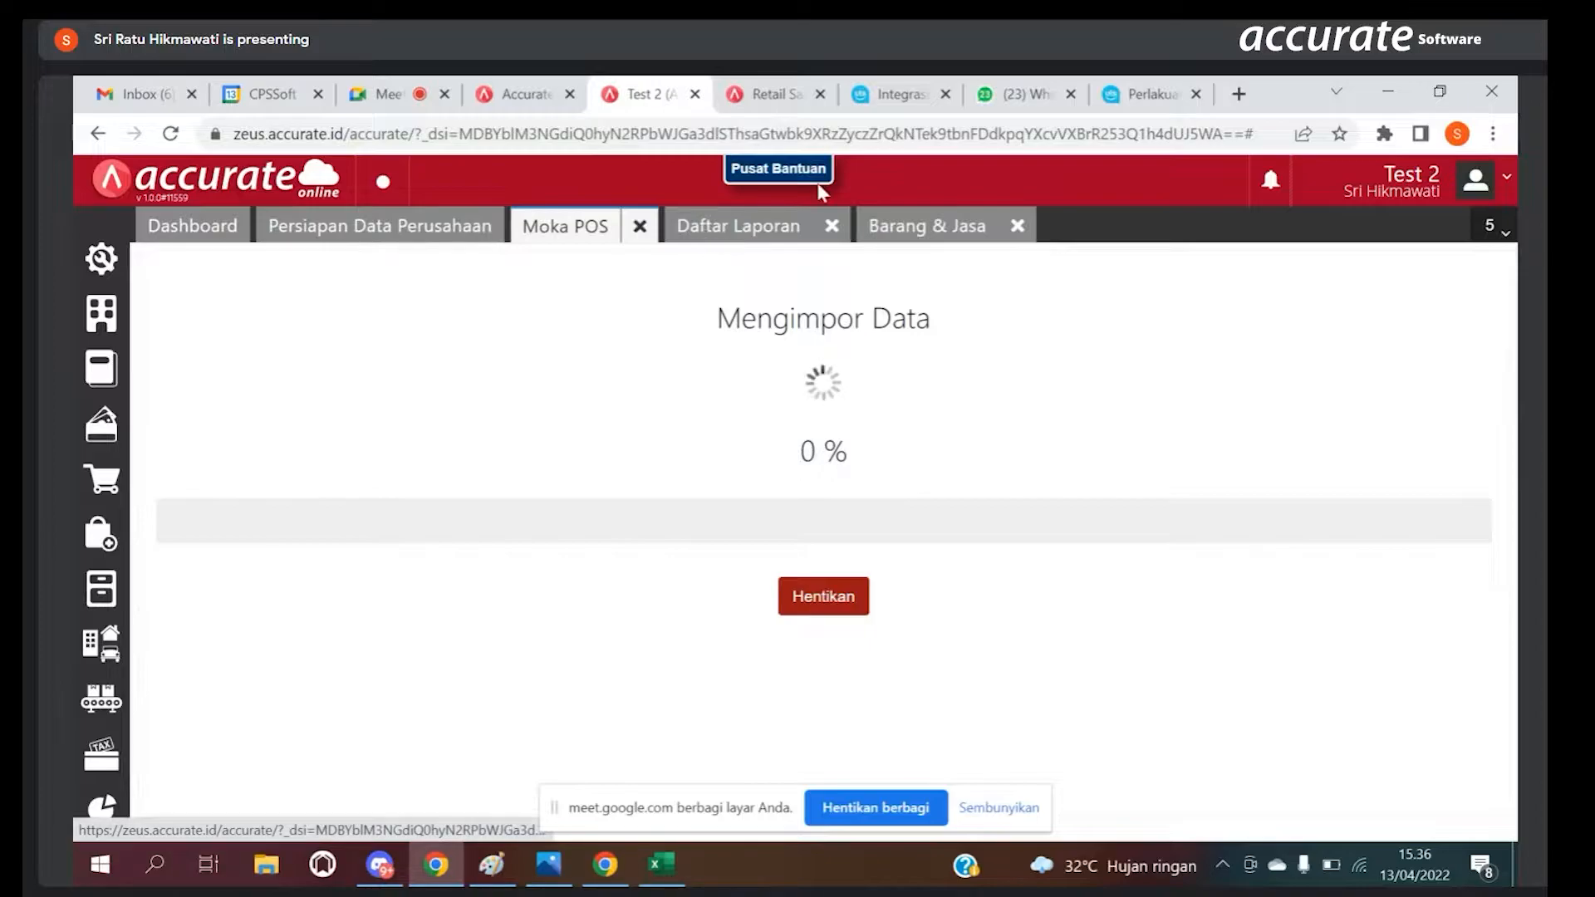
Step: Consult the Moka POS integration guide on one-way import during the manual import, and return to check the import result
left_click(1148, 77)
left_click_drag(1508, 499, 1342, 191)
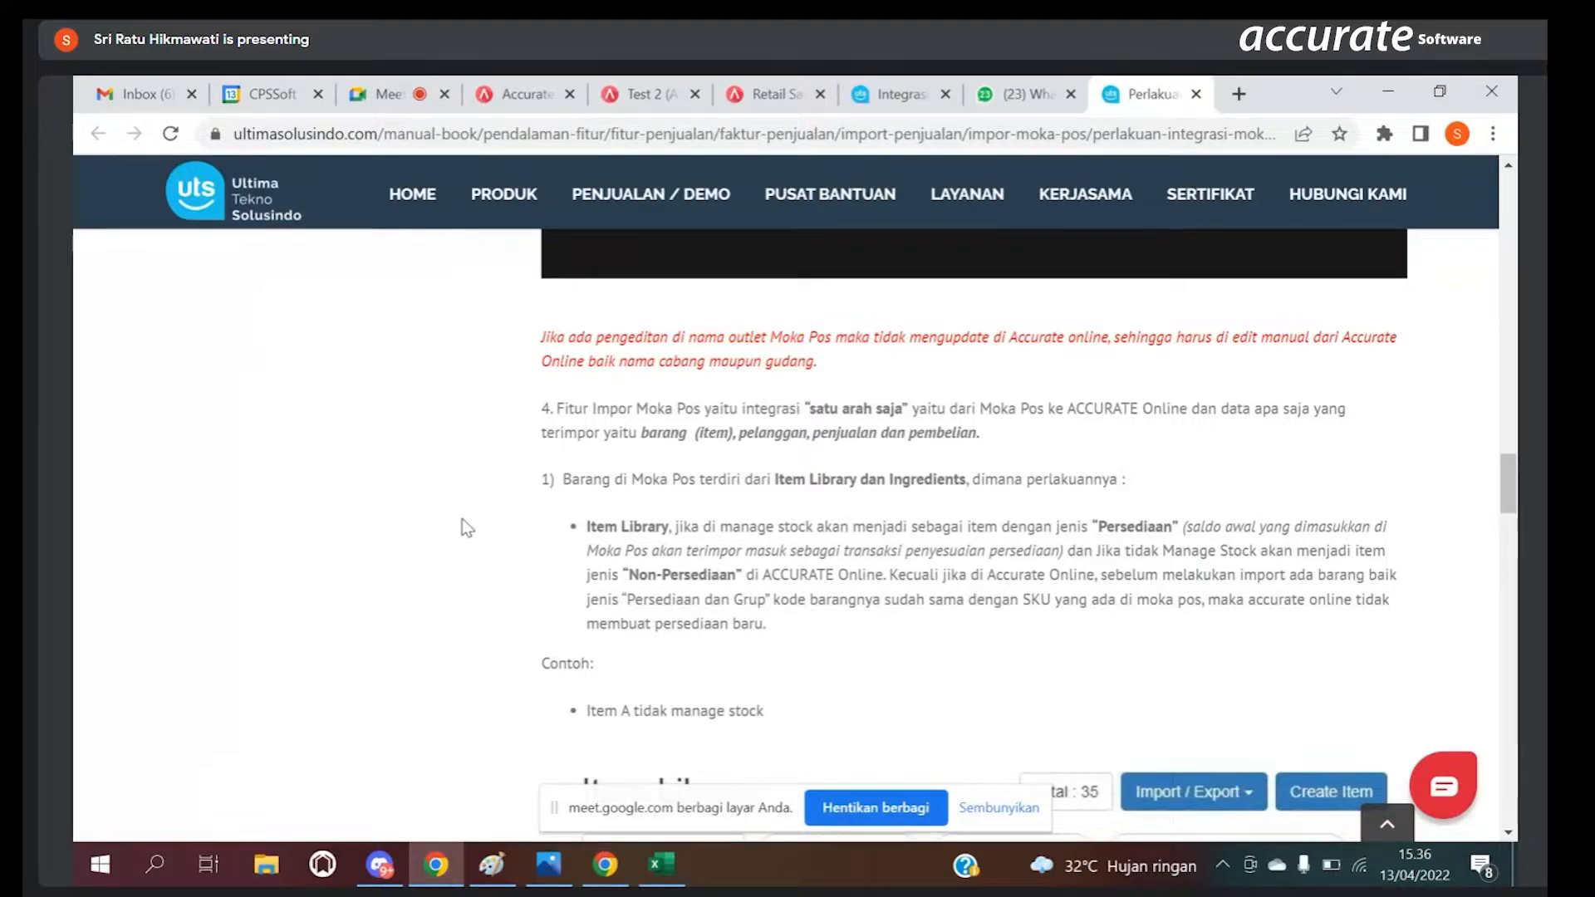
left_click(644, 94)
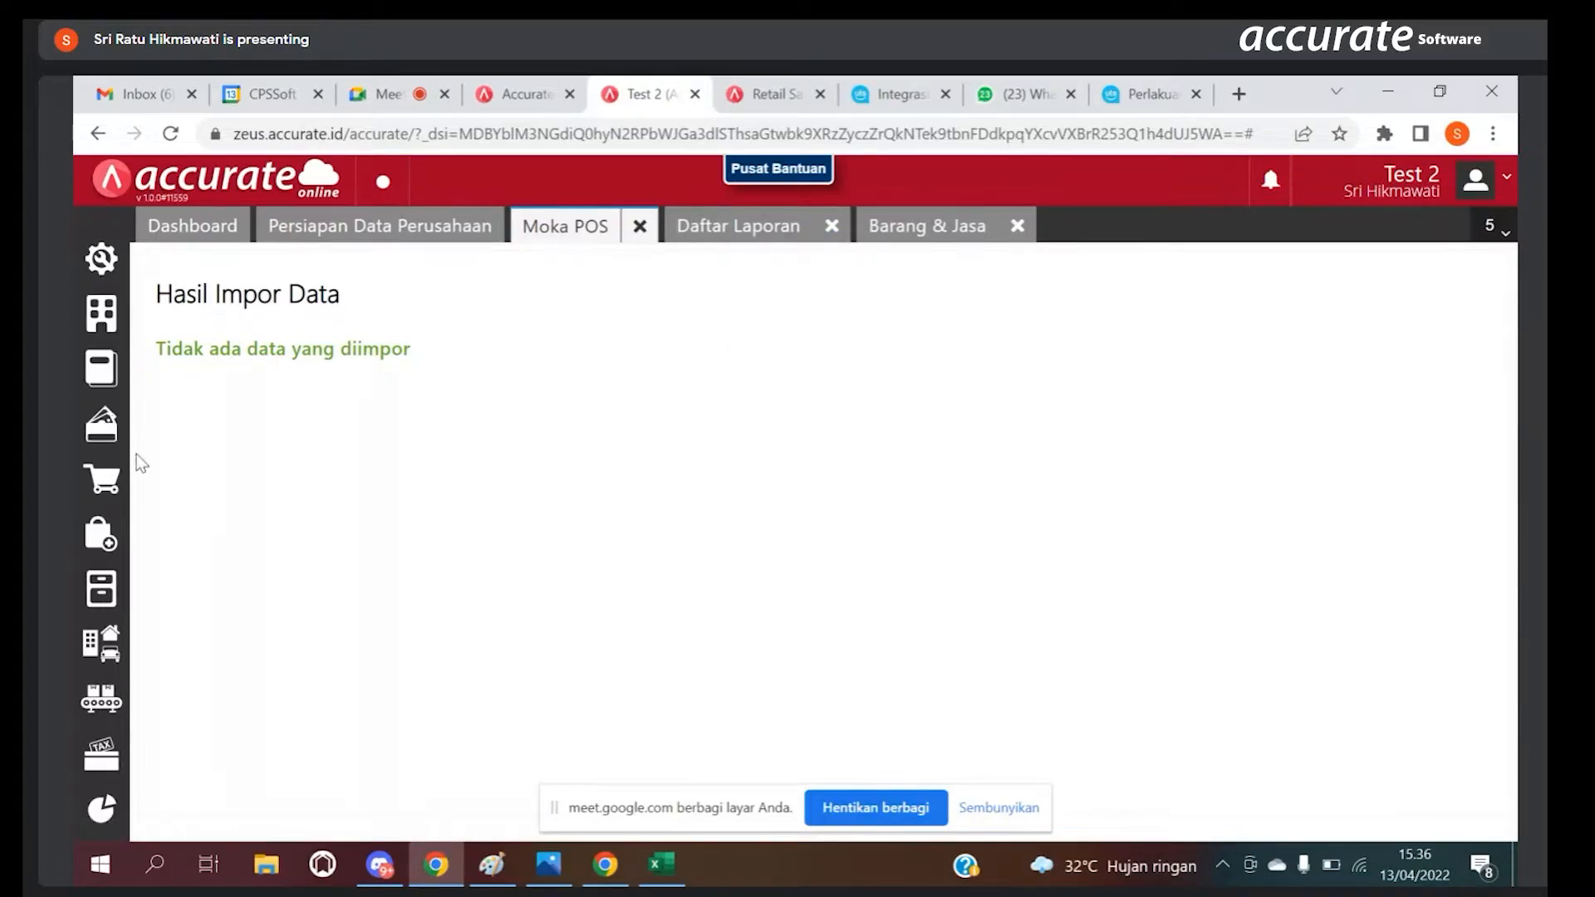
Step: Open the Faktur Penjualan list and choose Moka POS as the import source
left_click(114, 496)
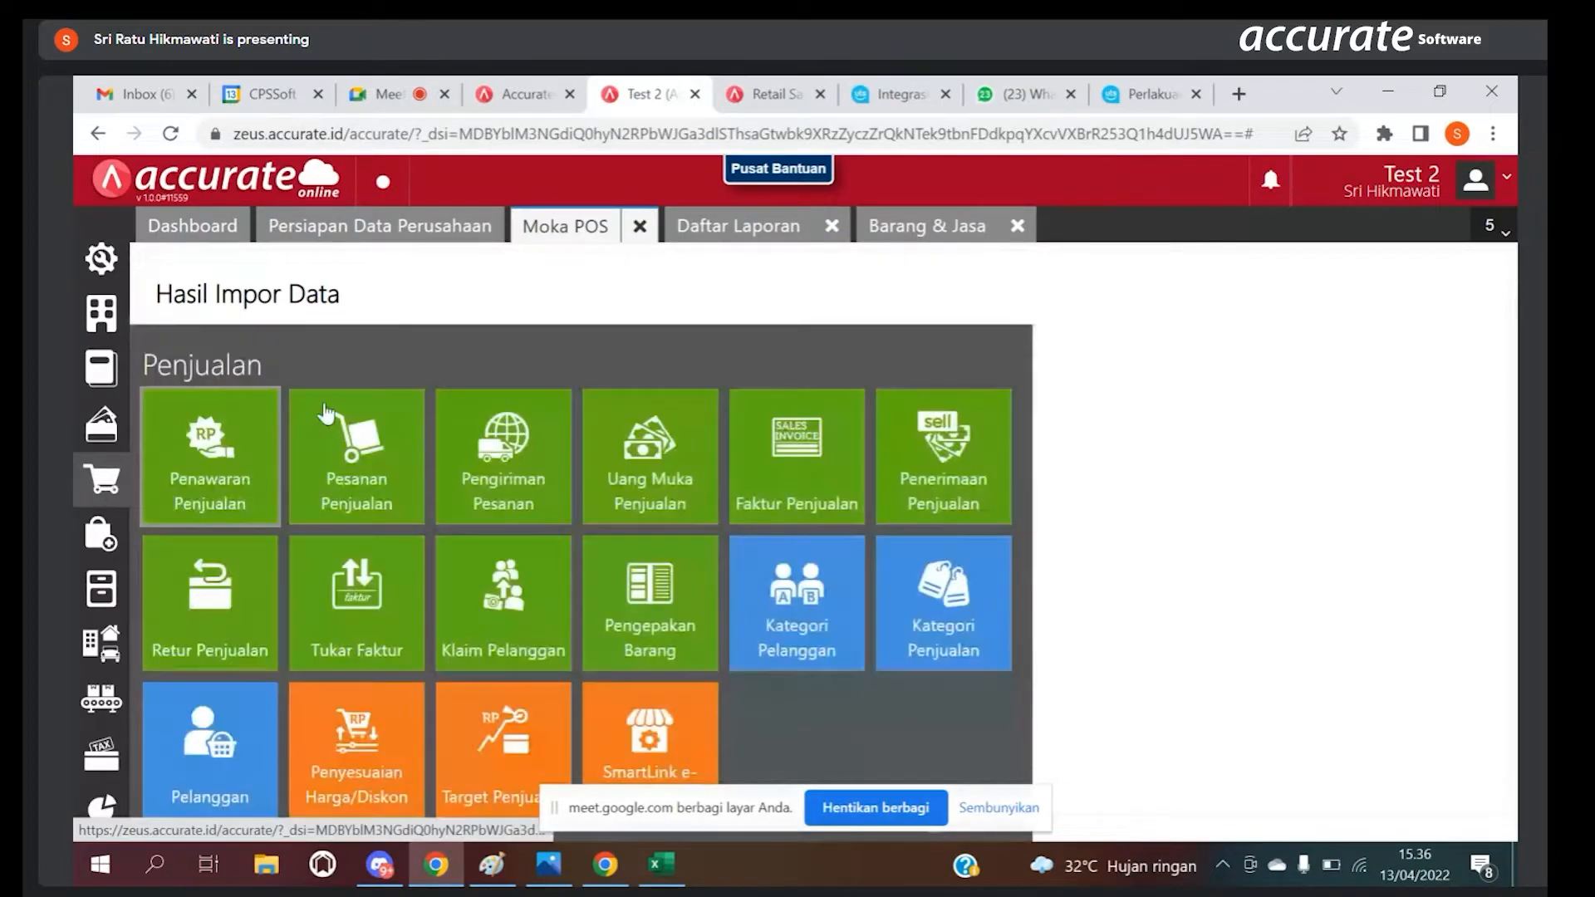
left_click(815, 452)
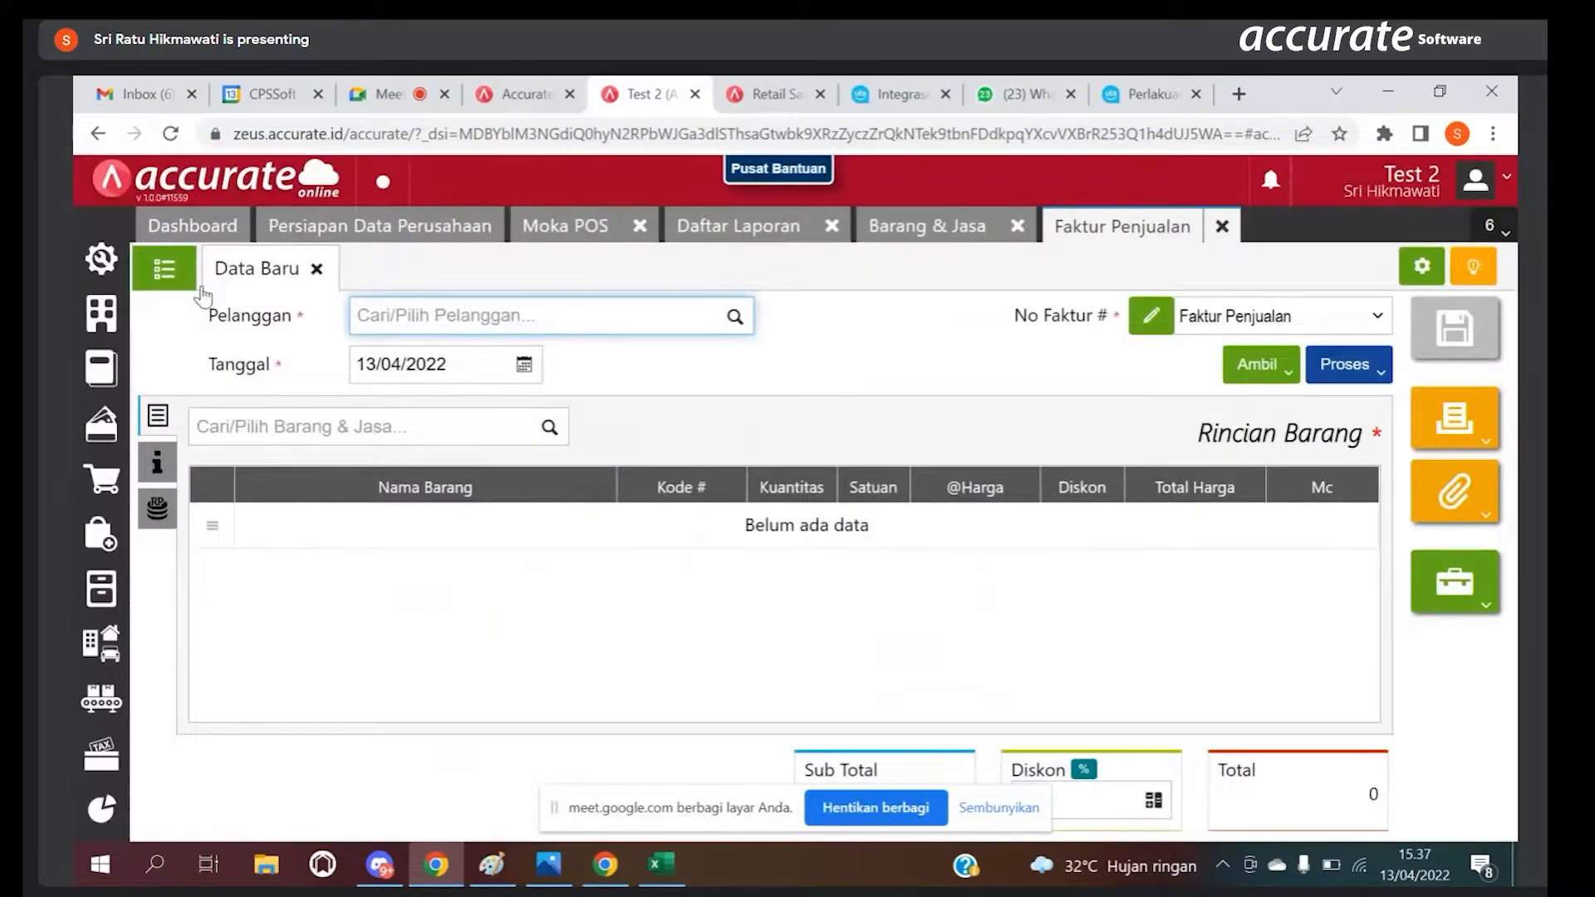
left_click(165, 270)
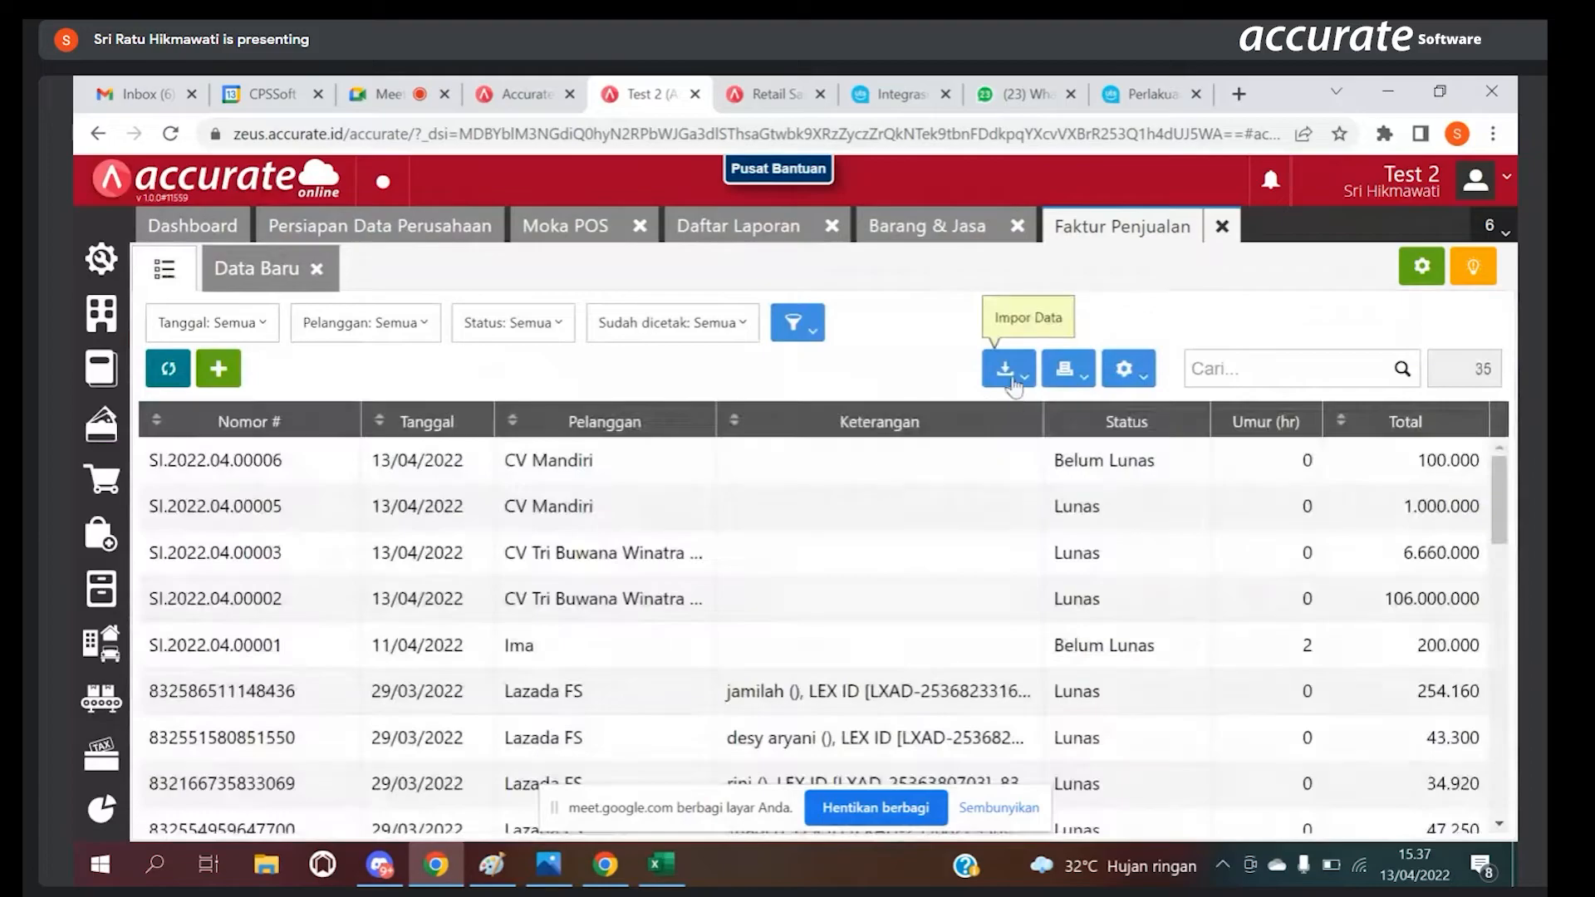
left_click(1006, 368)
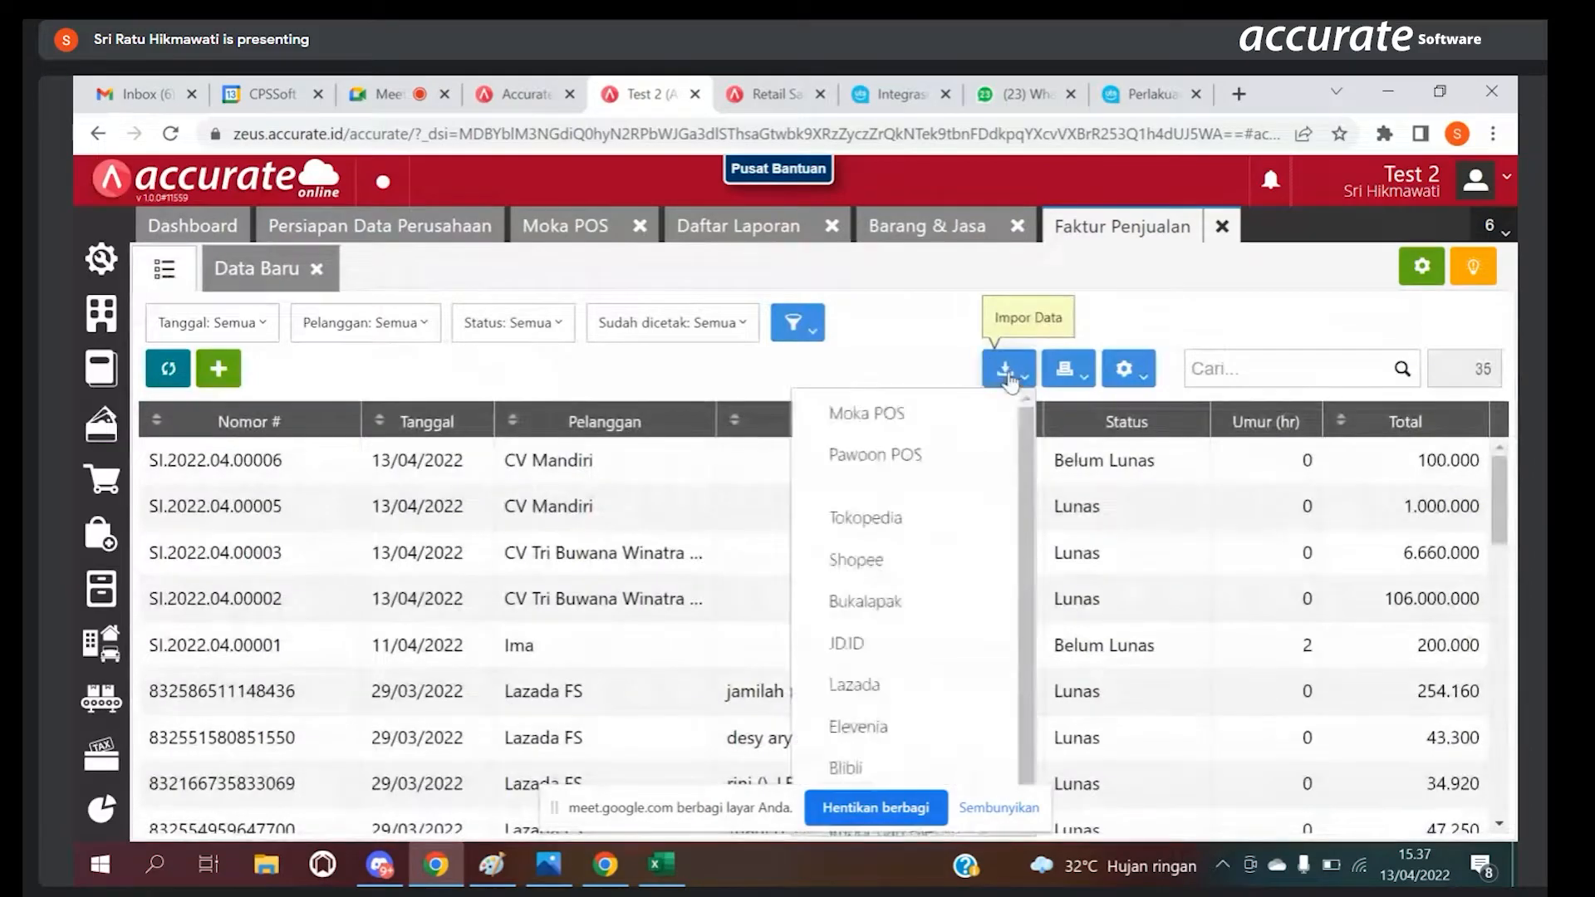
left_click(879, 426)
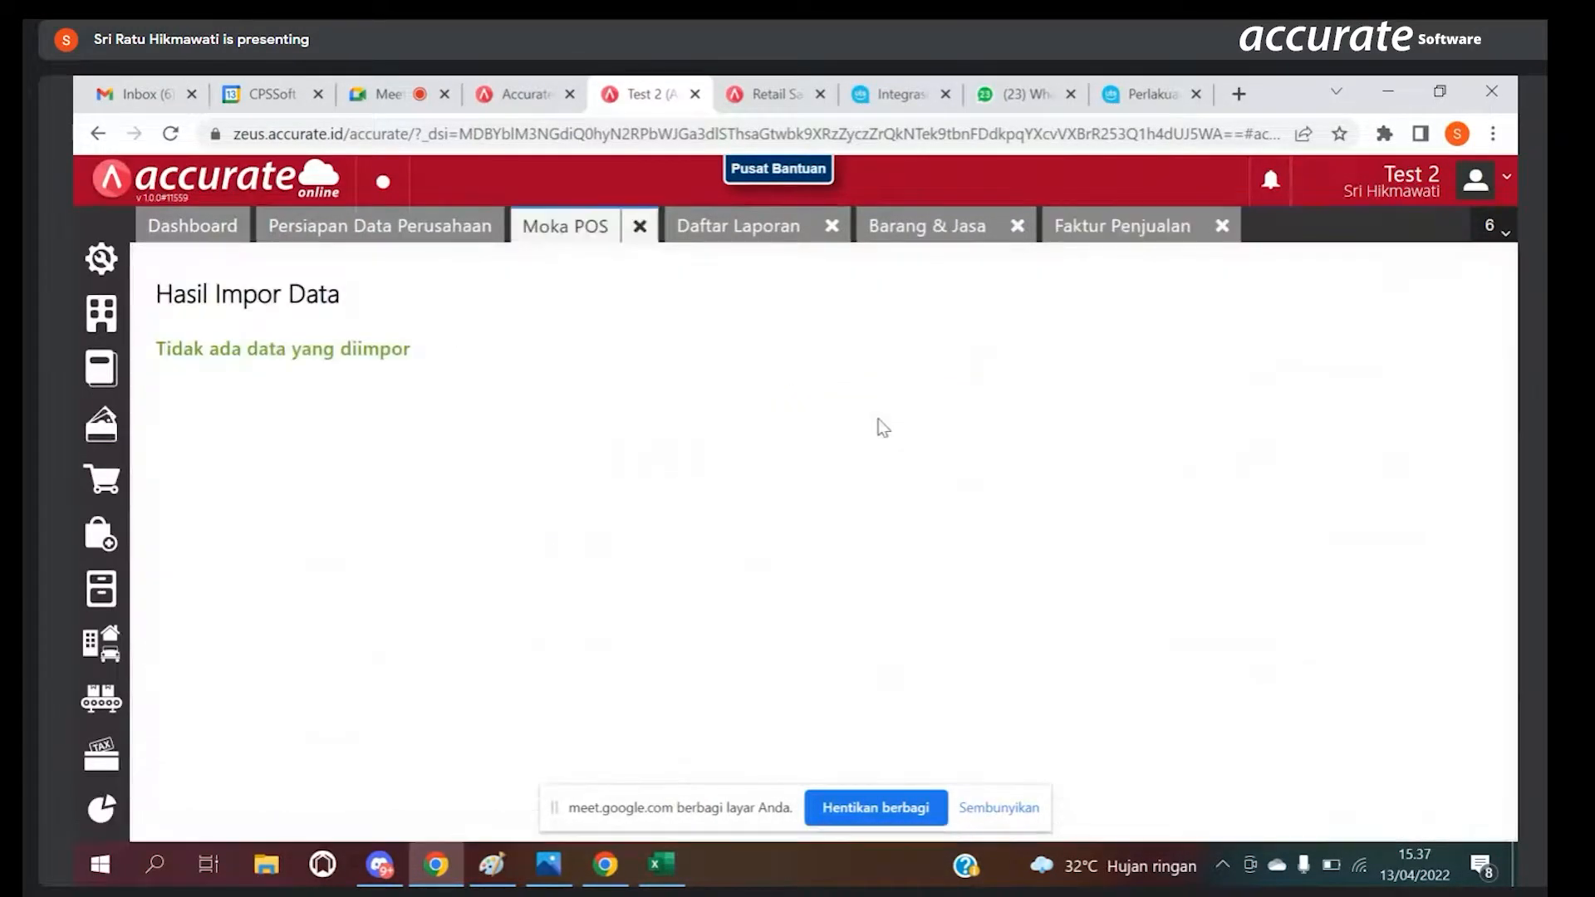
Step: Close the old import result page and reopen the Moka POS integration from the sales invoice list
left_click(639, 226)
left_click(992, 229)
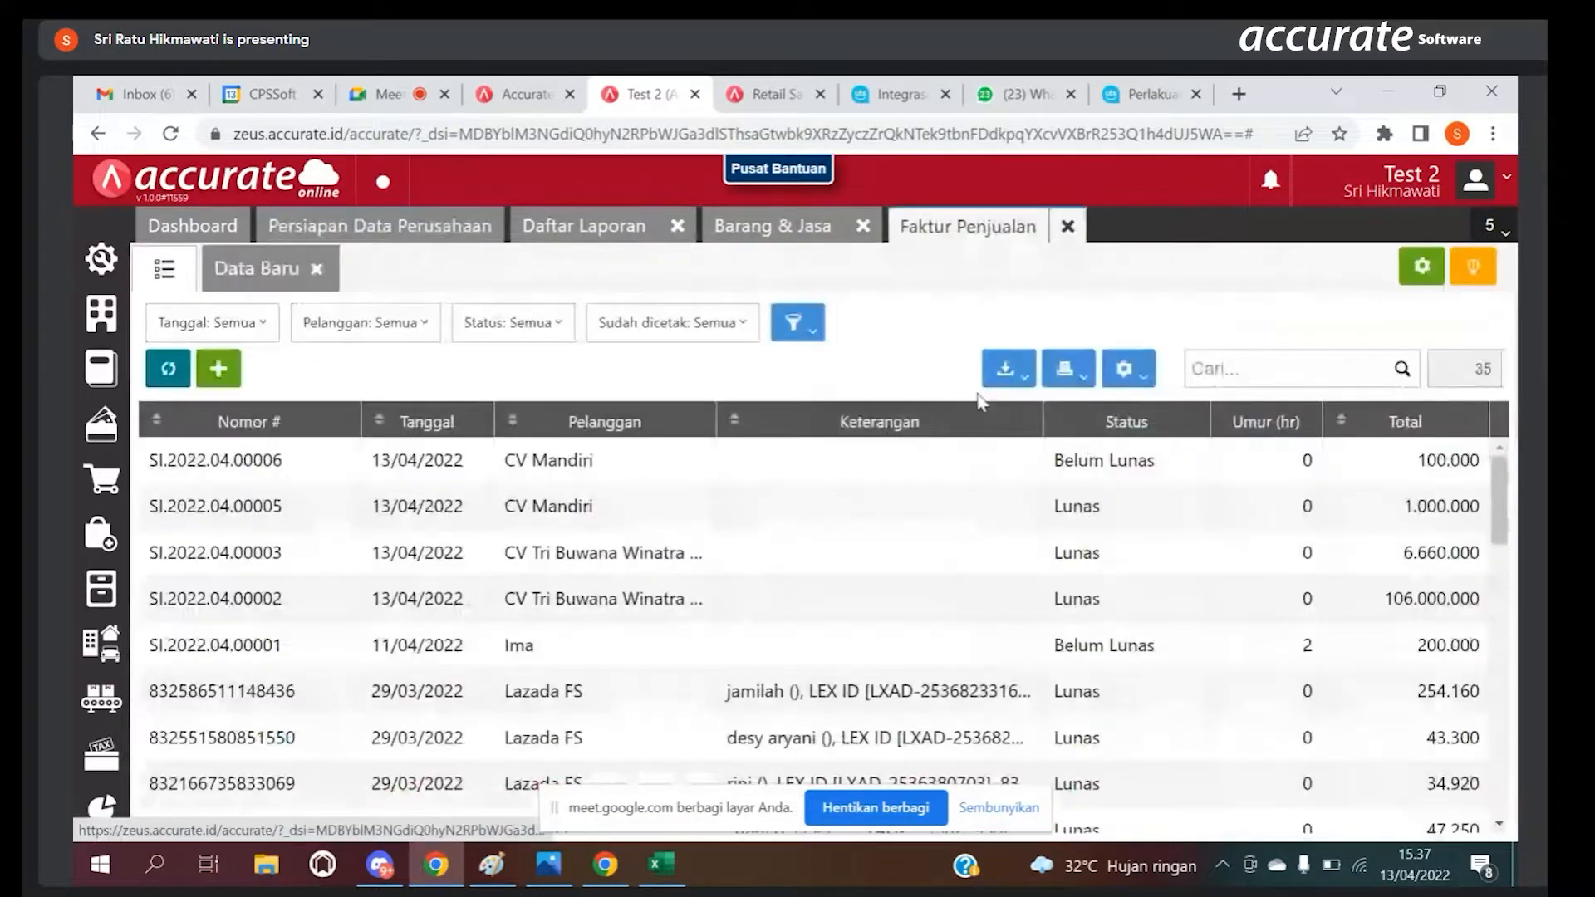
left_click(1006, 368)
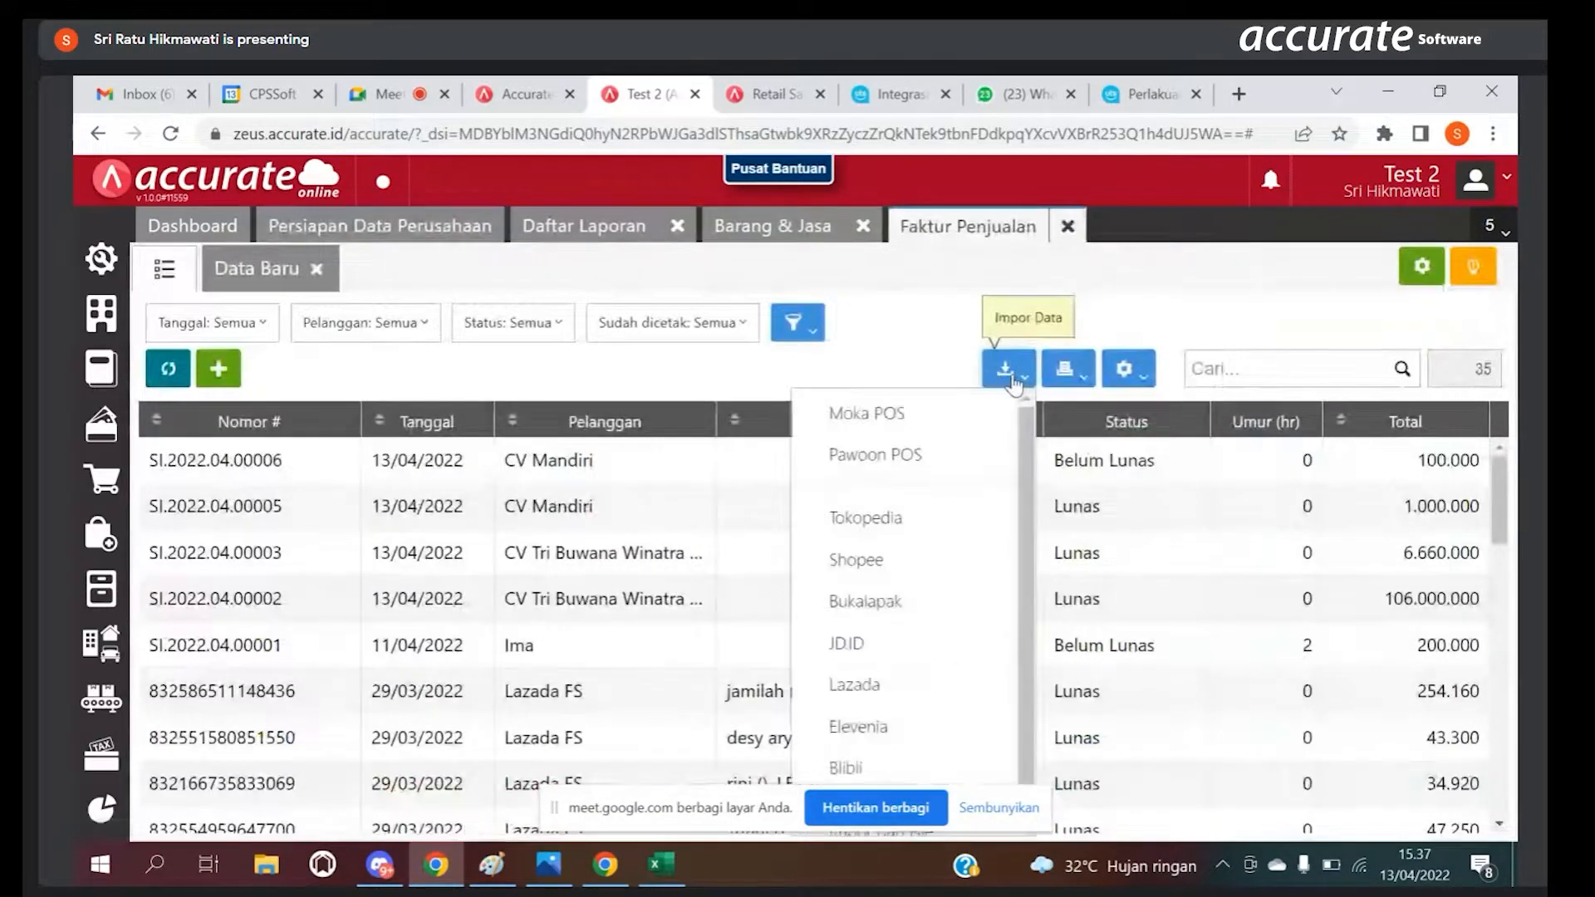
left_click(919, 413)
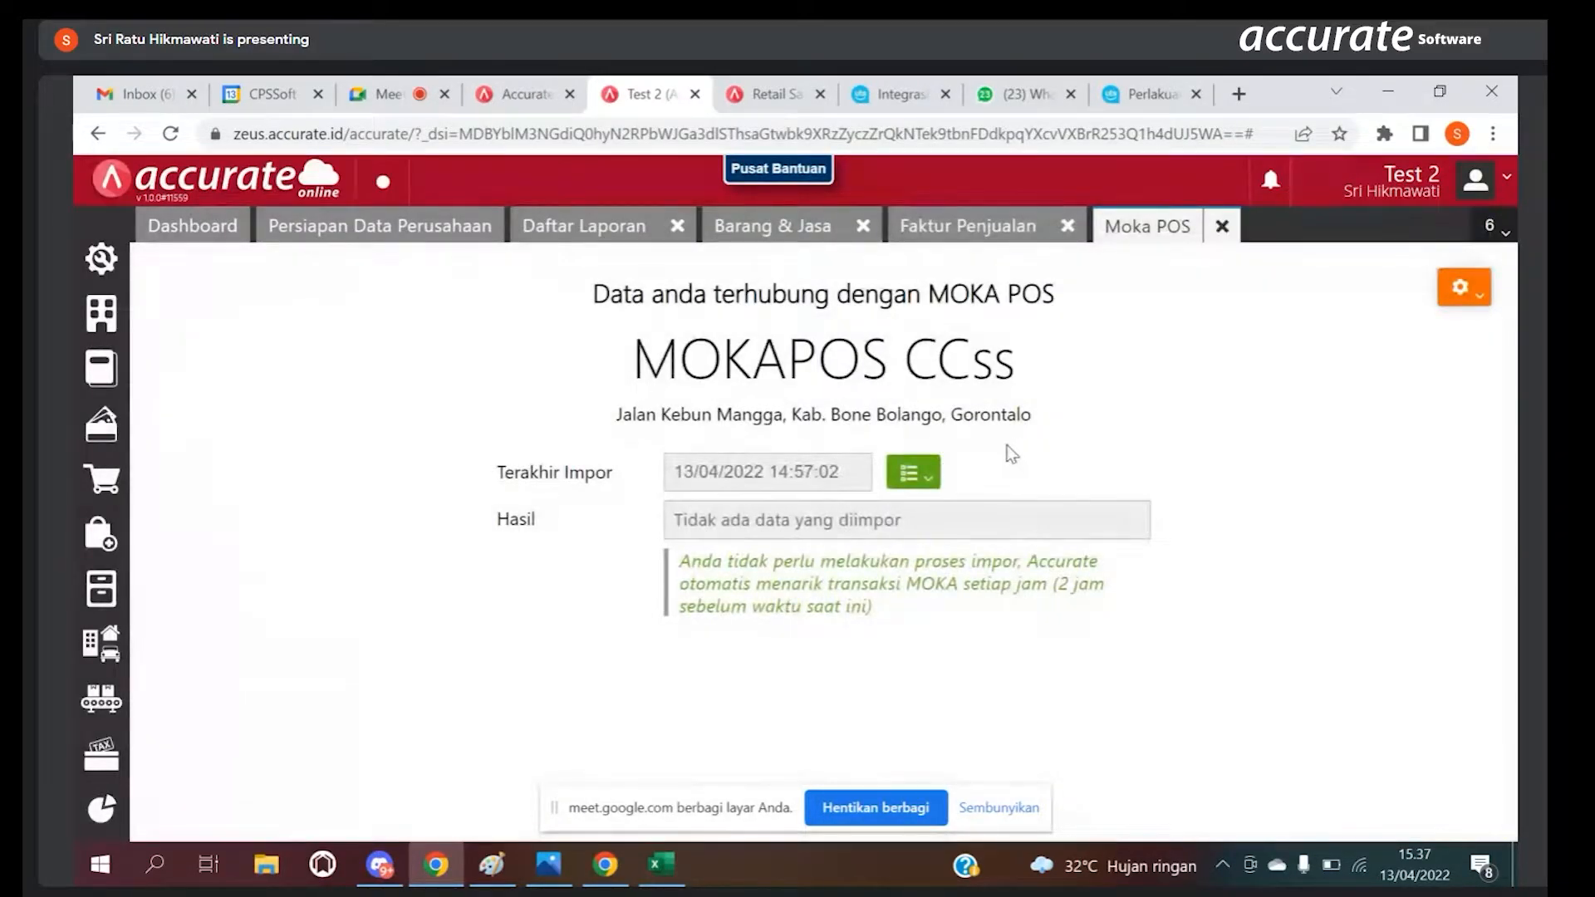
Step: View the outlets selected for Moka POS transaction import and close the outlet selection without changes
left_click(1463, 293)
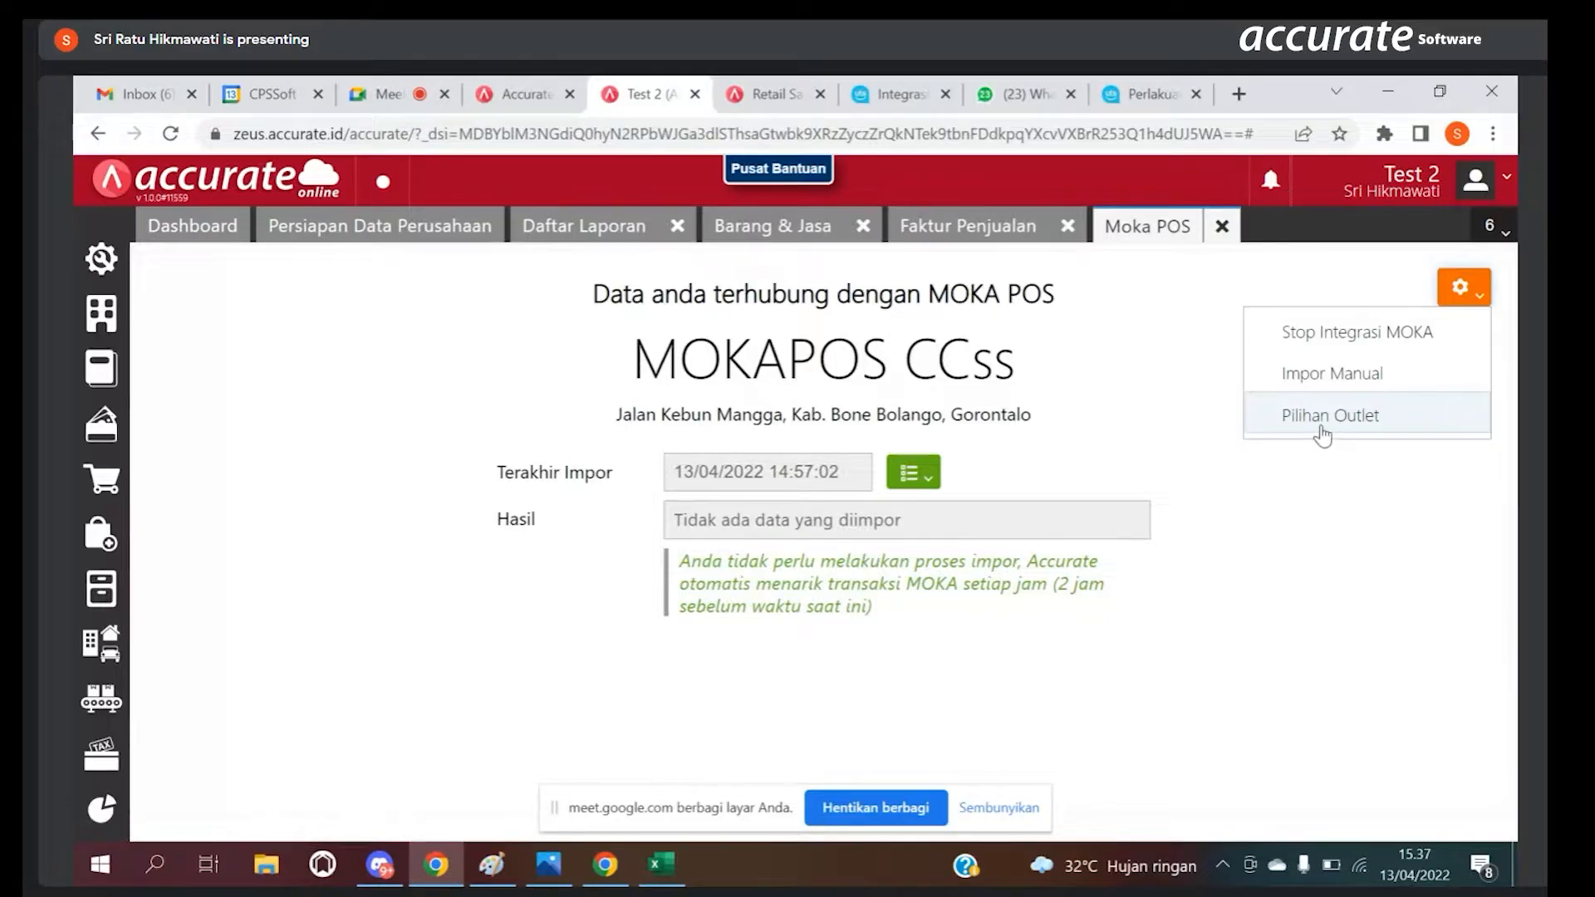
left_click(1314, 433)
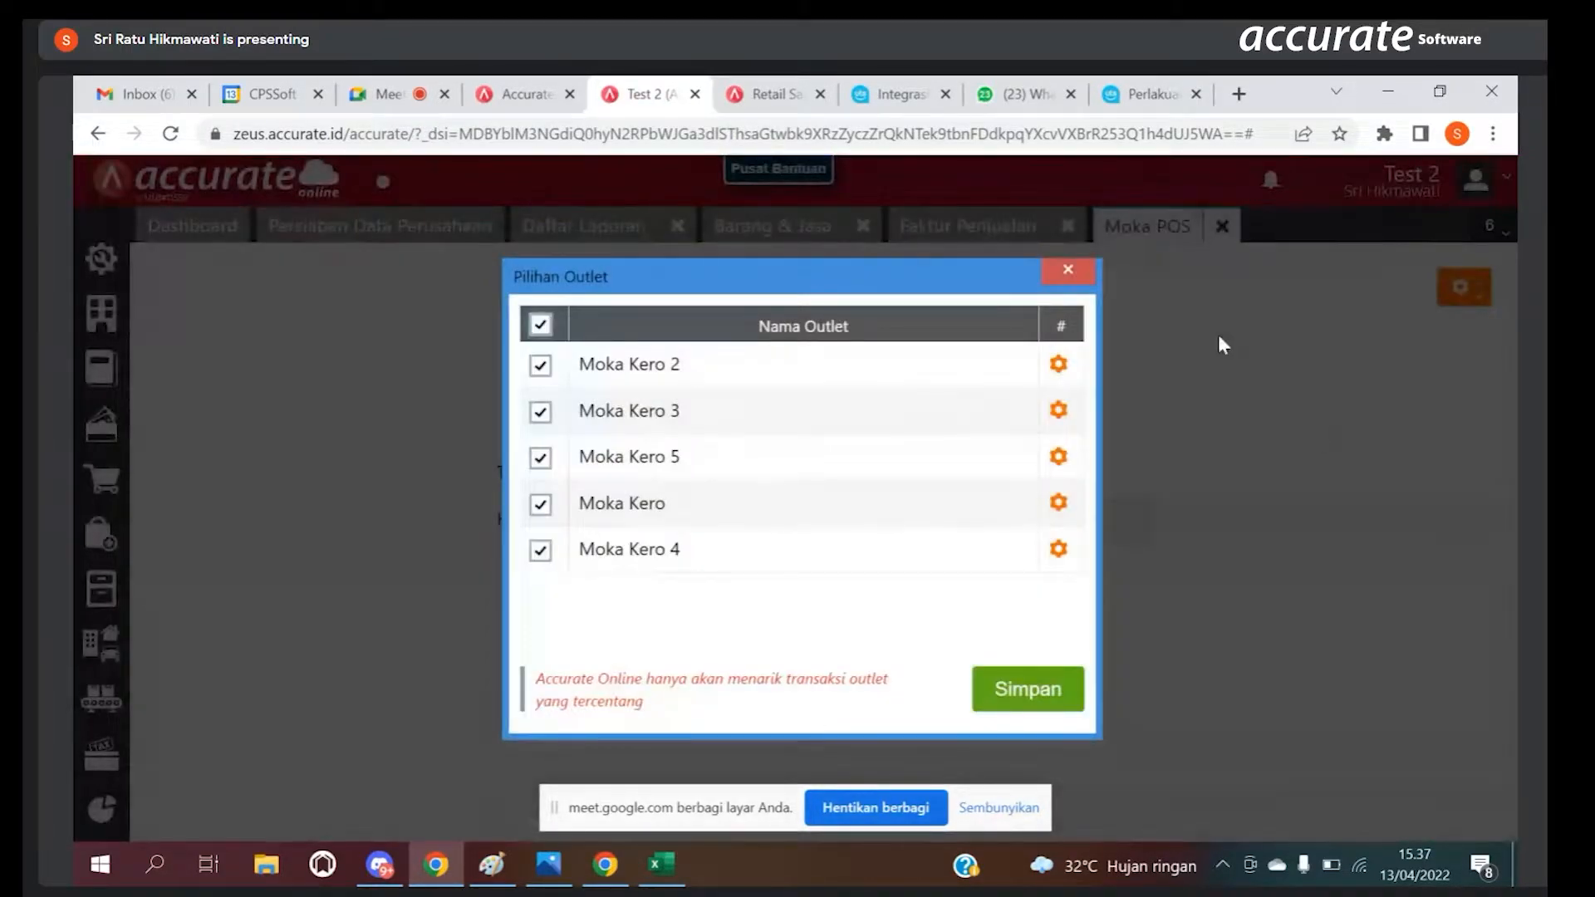
left_click(1072, 279)
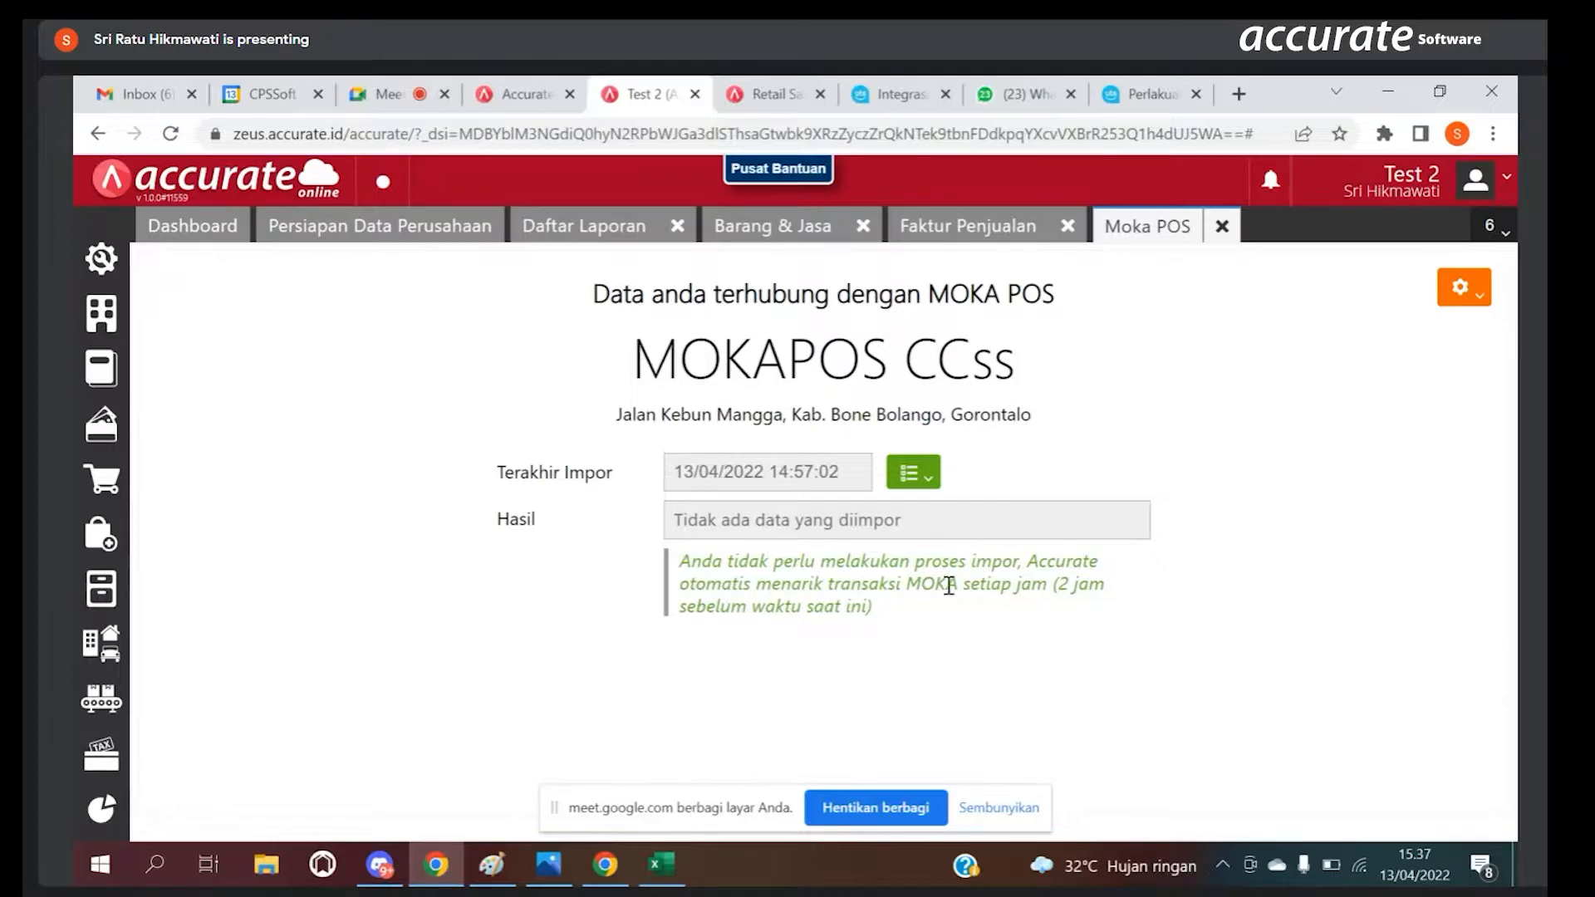
Step: Show the available Moka POS integration options for stopping integration, manual import and outlet selection
left_click(1461, 288)
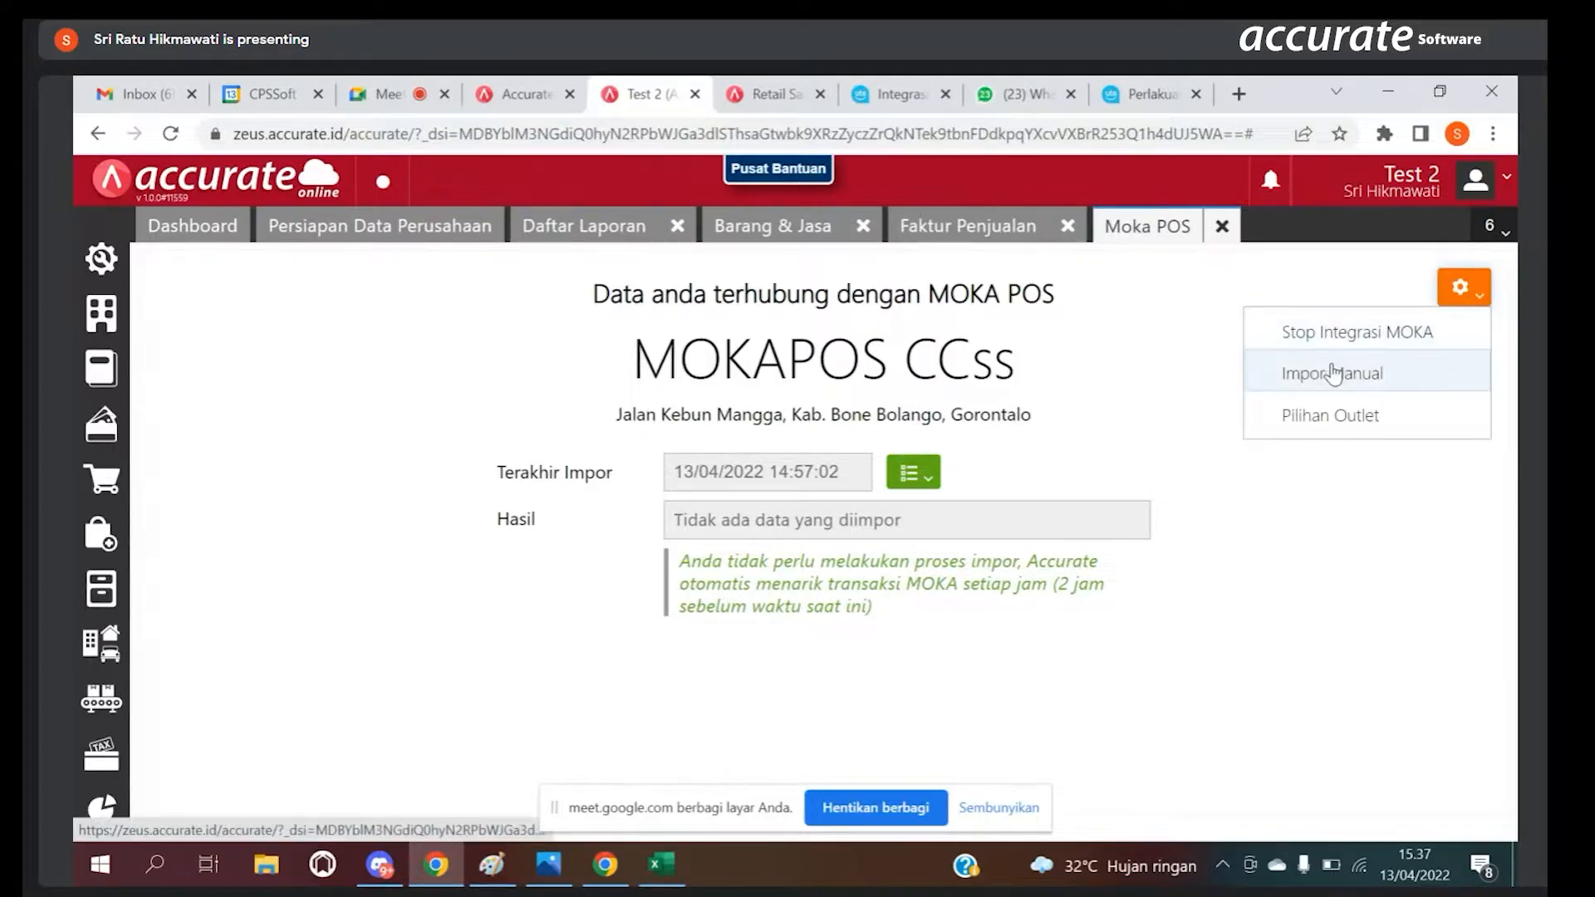
left_click(1085, 441)
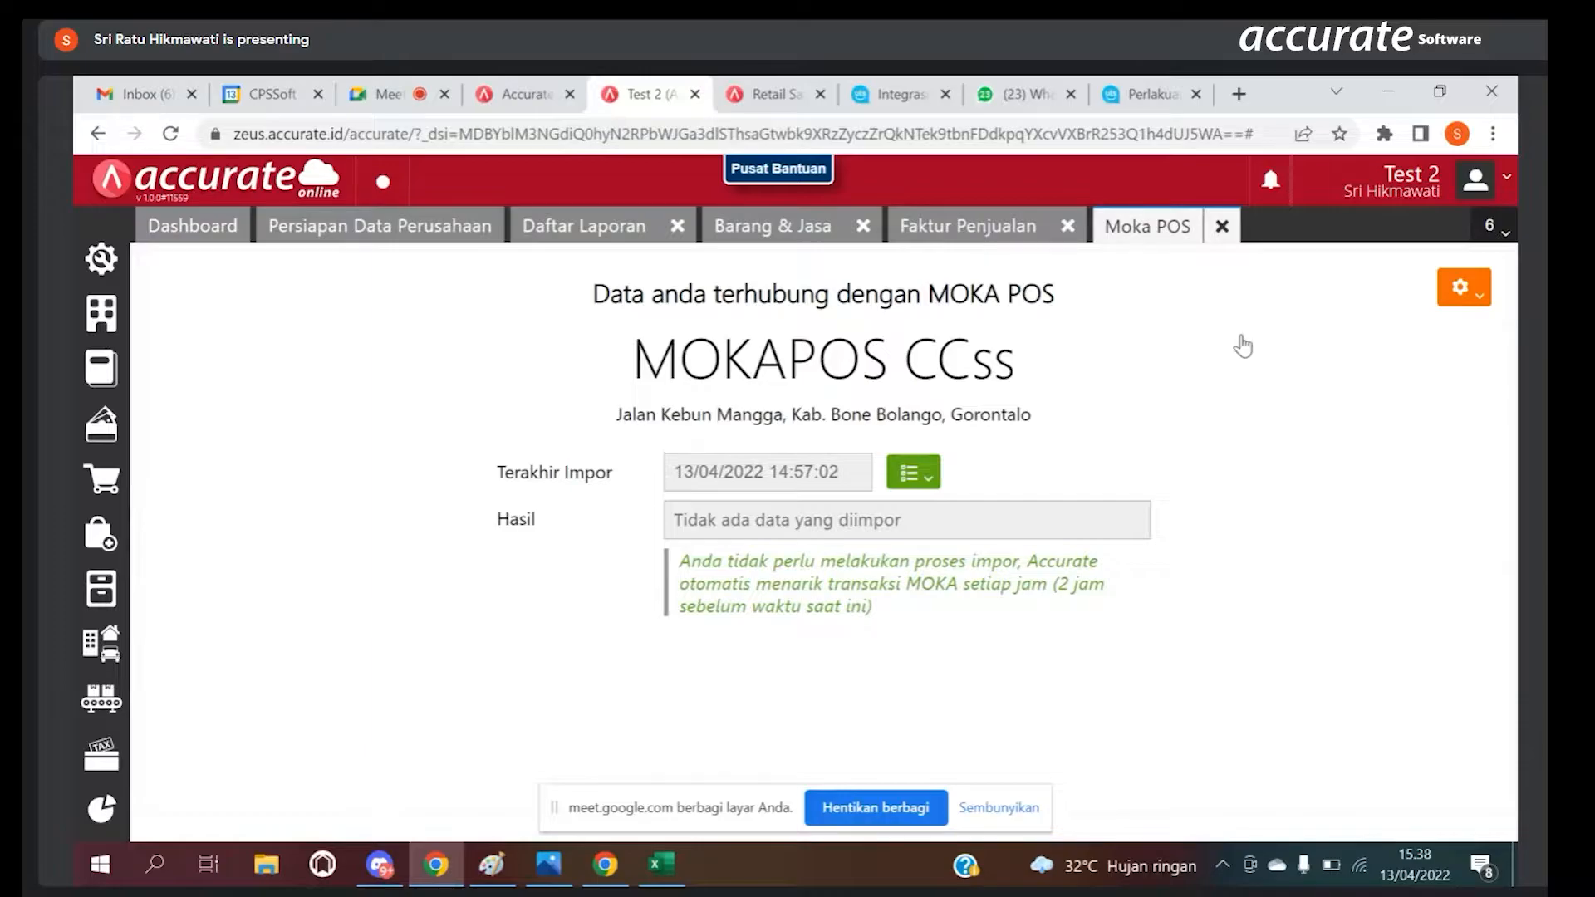
left_click(1467, 309)
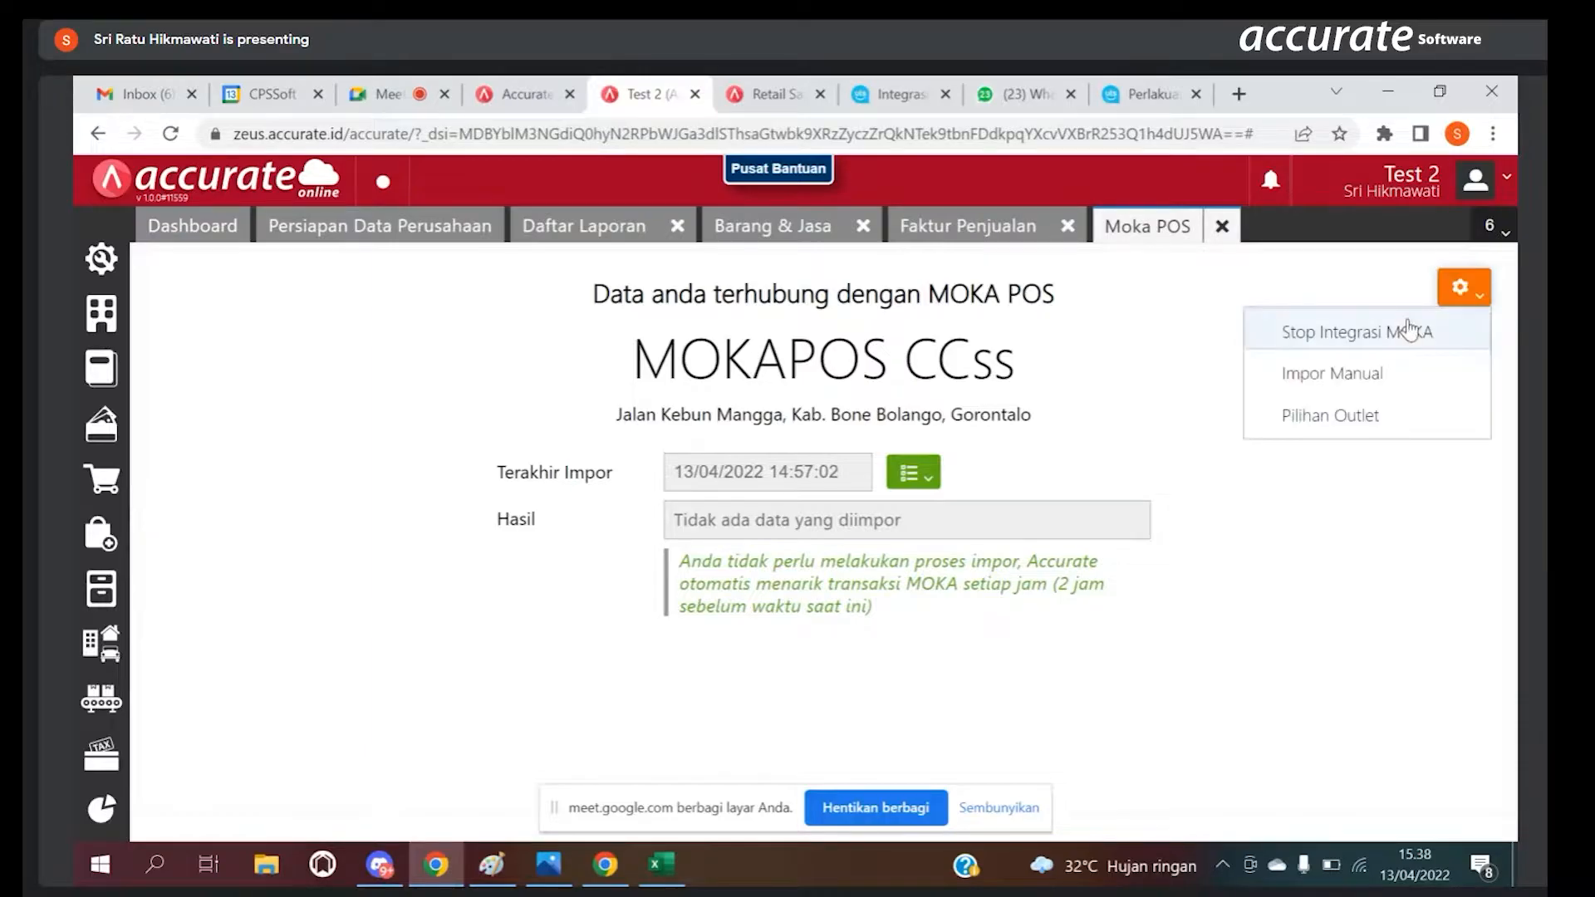
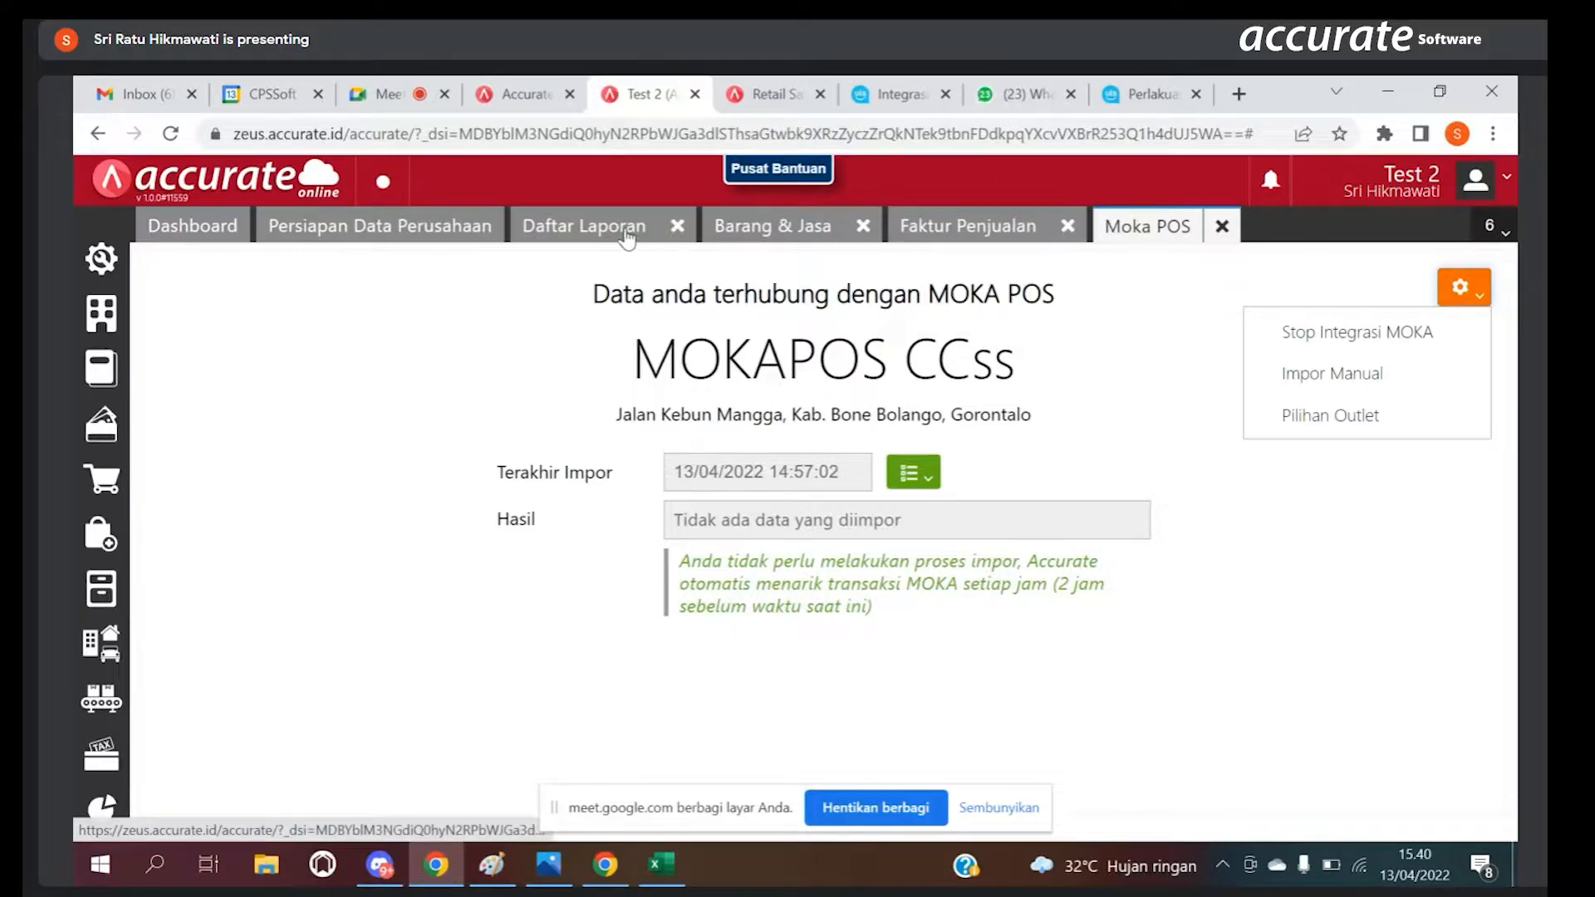
Step: Open a new Perintah Stok Opname from the Persediaan module and keep the branch Moka Kero 2
left_click(110, 592)
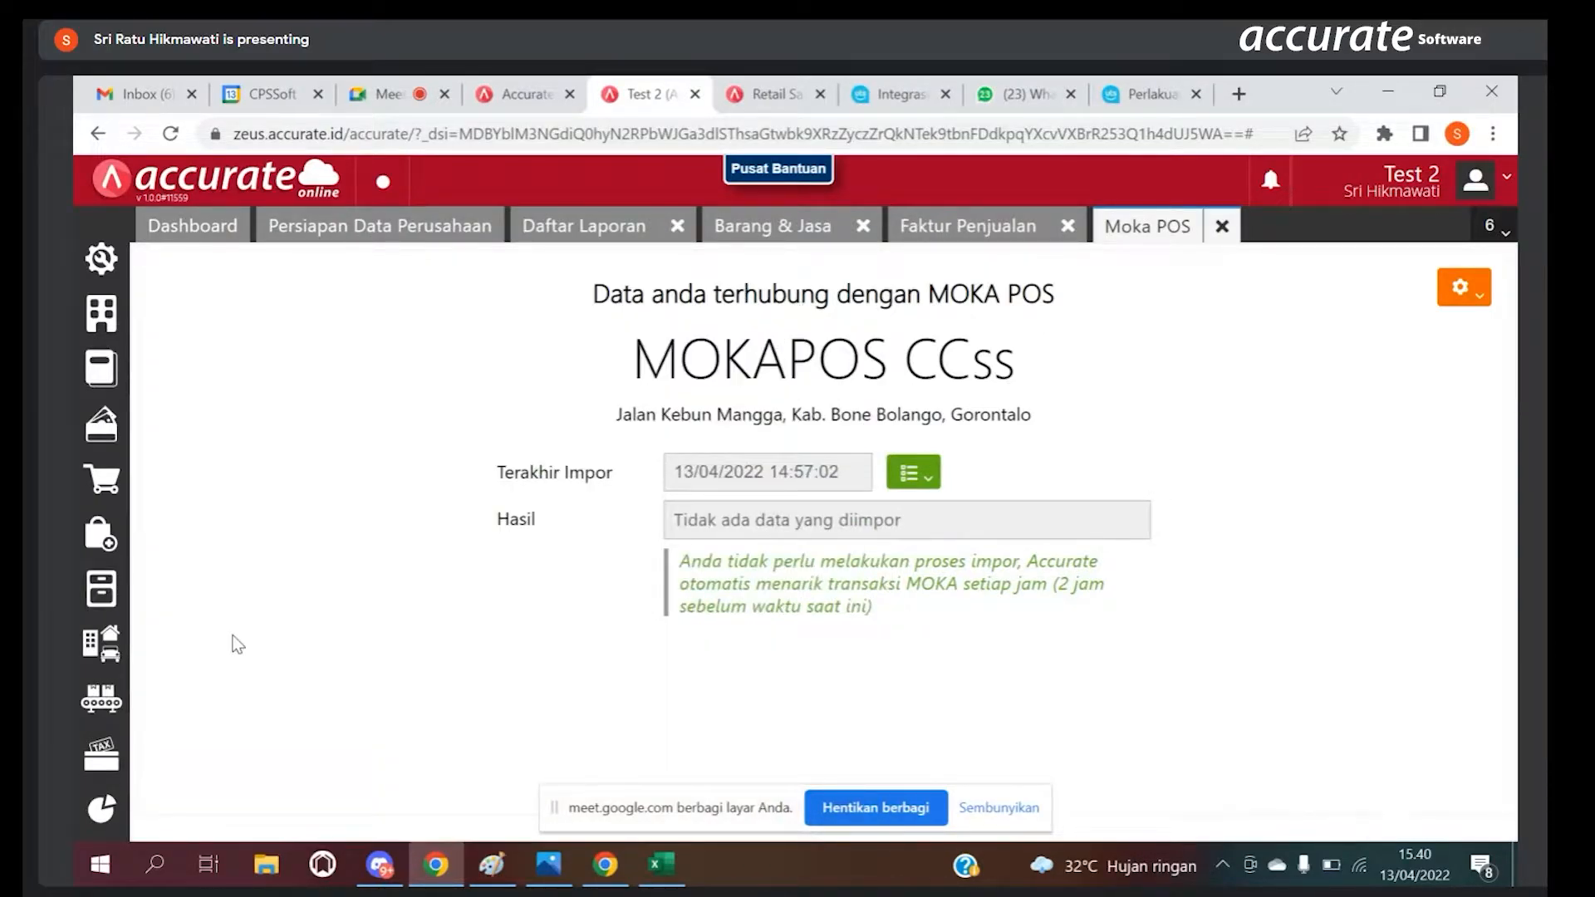
left_click(85, 662)
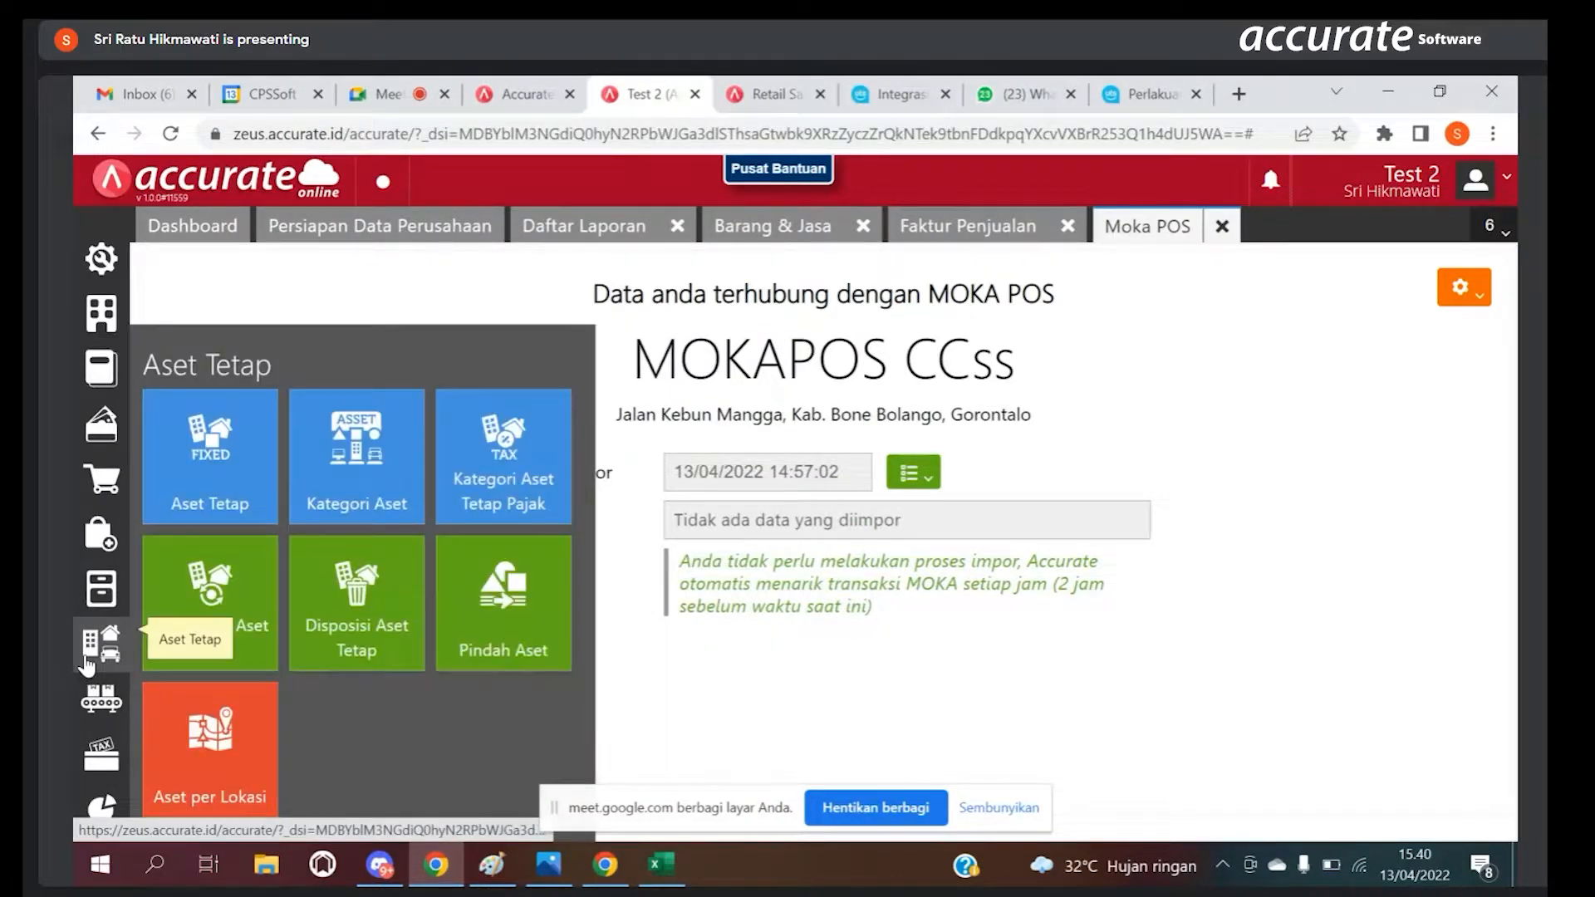
left_click(108, 601)
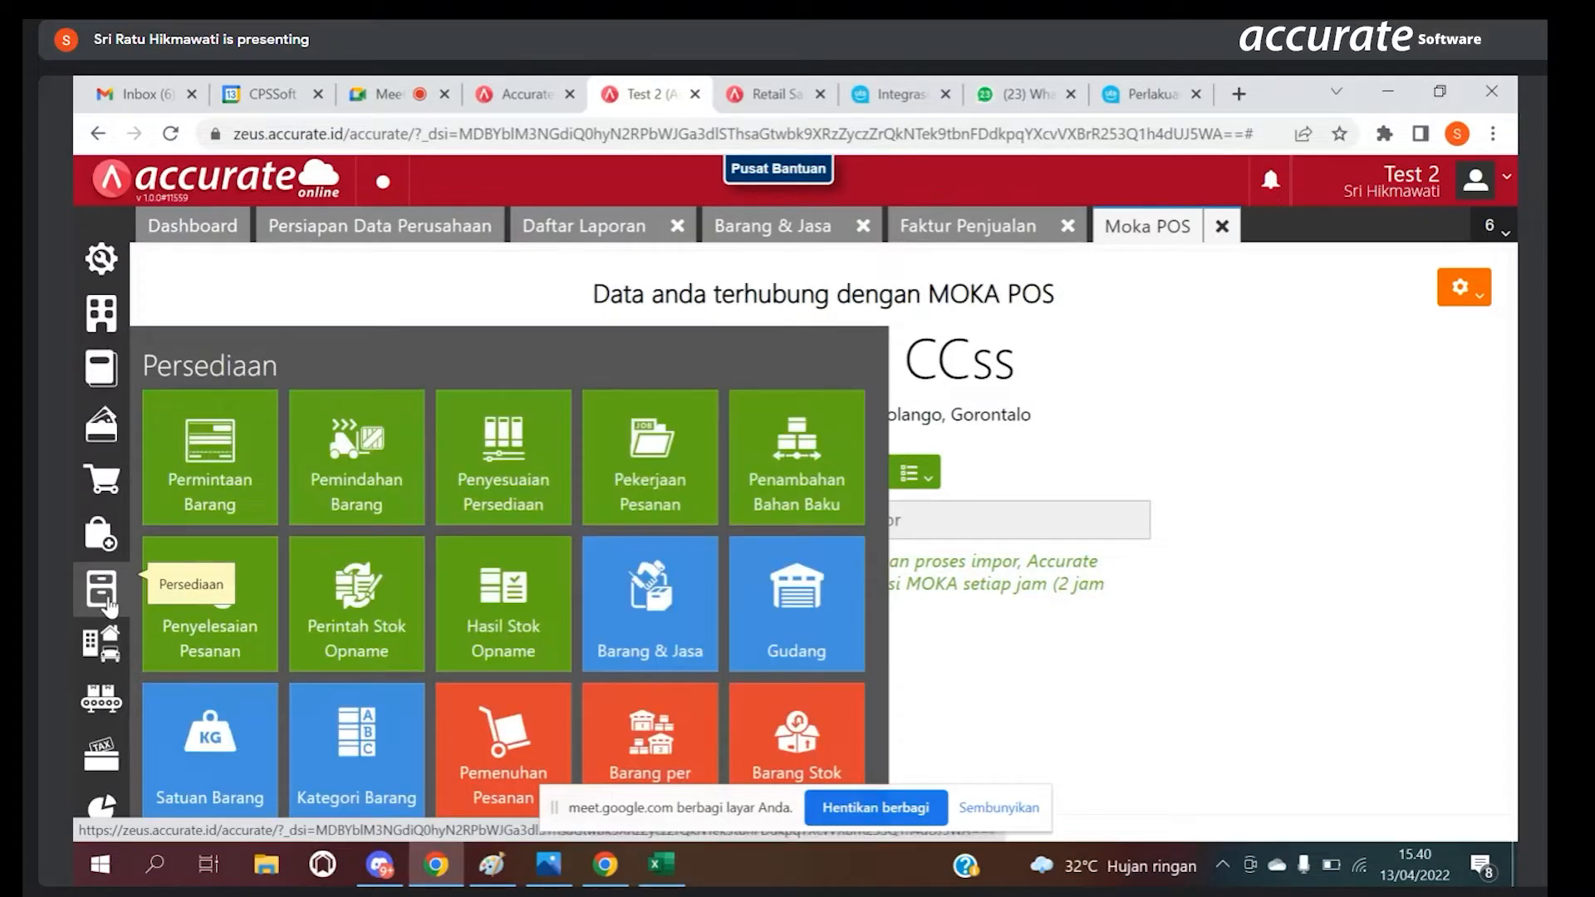
left_click(372, 608)
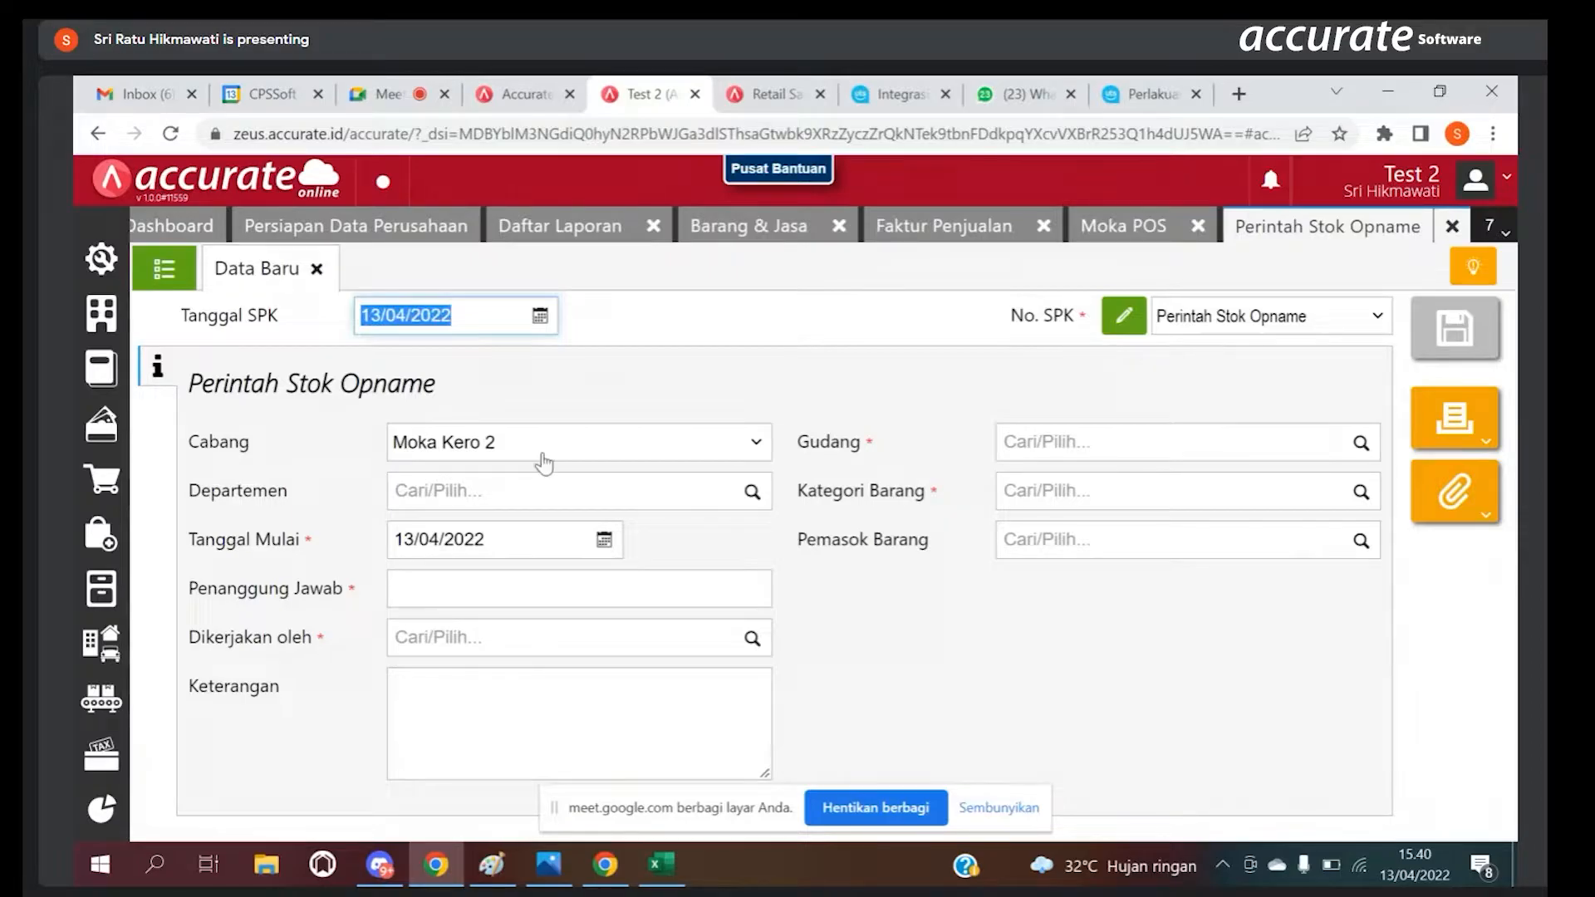
left_click(542, 463)
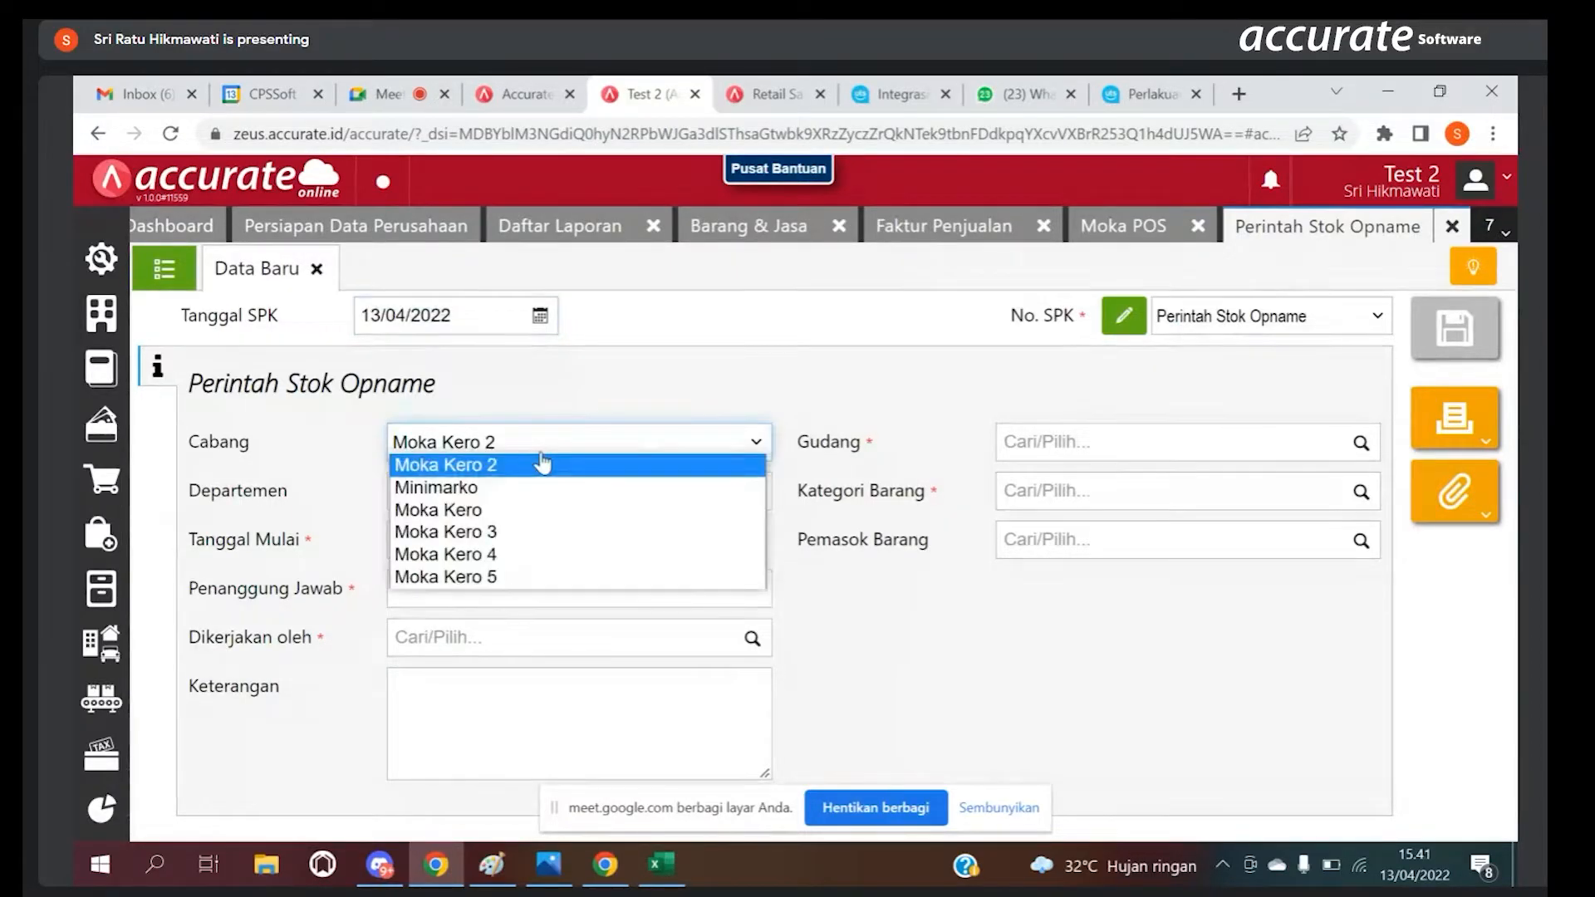
left_click(524, 401)
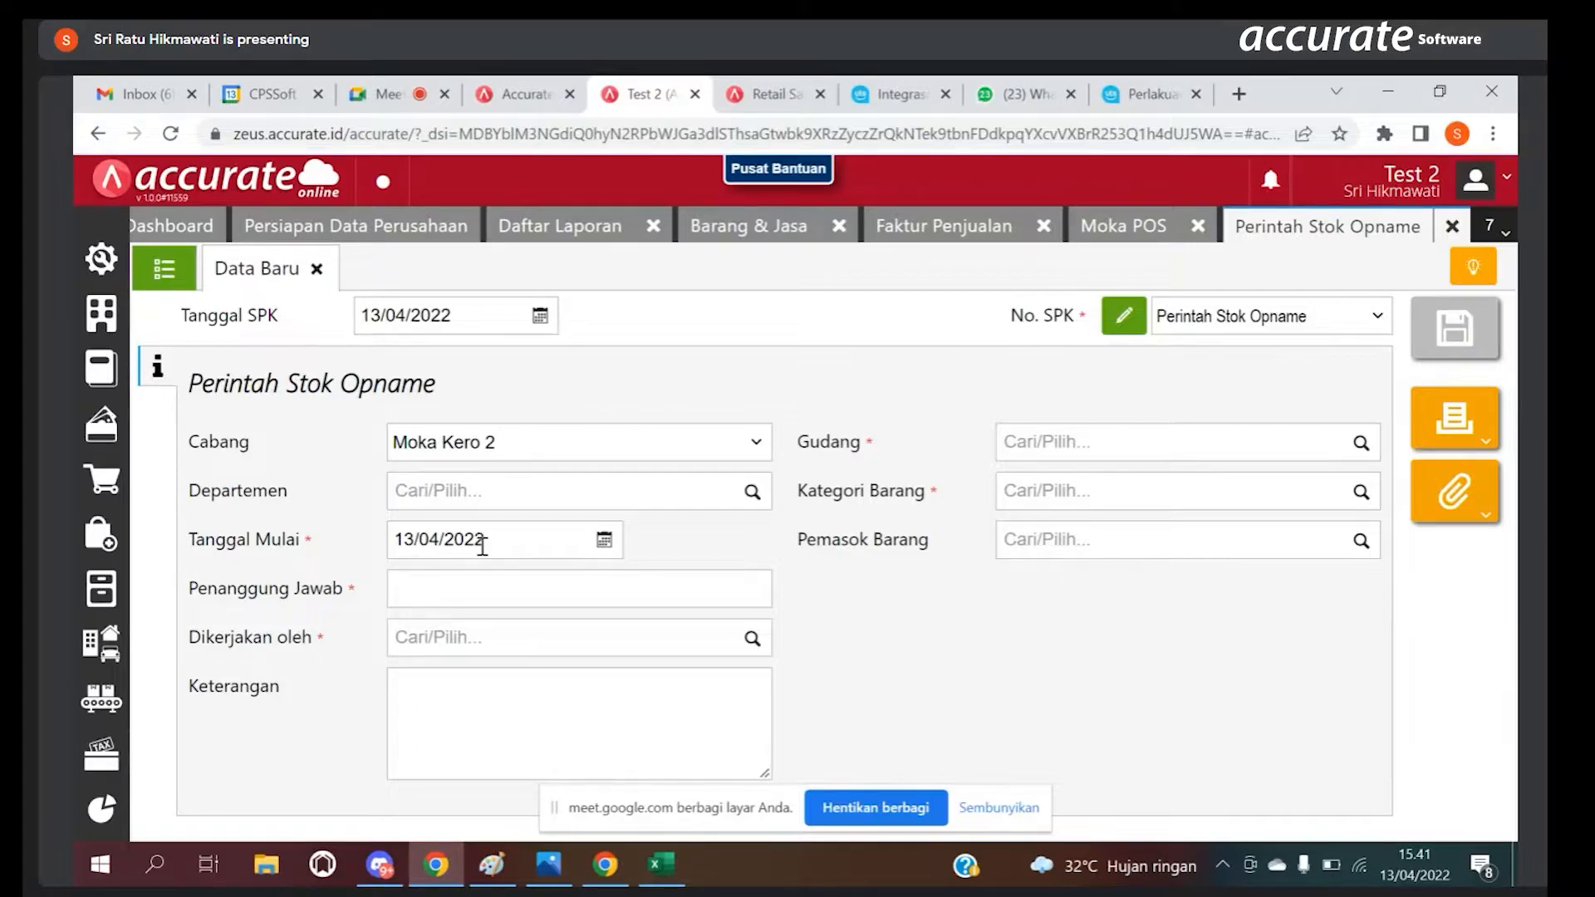
Step: Fill in the name of the person in charge and assign the listed employee under Dikerjakan oleh
left_click(482, 587)
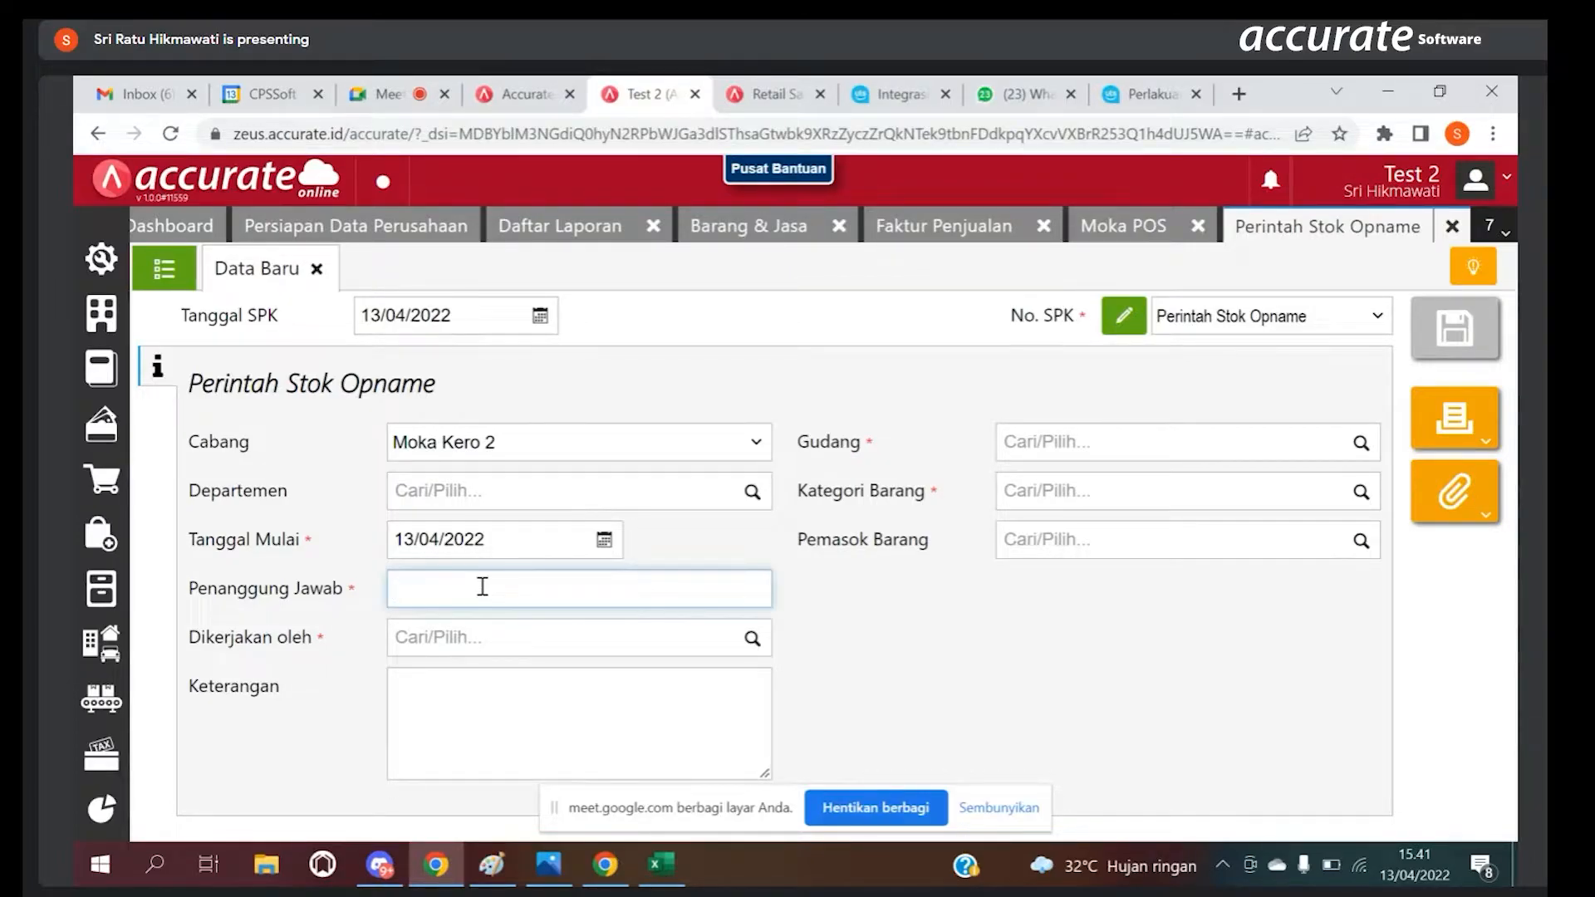
type("ima")
left_click(754, 652)
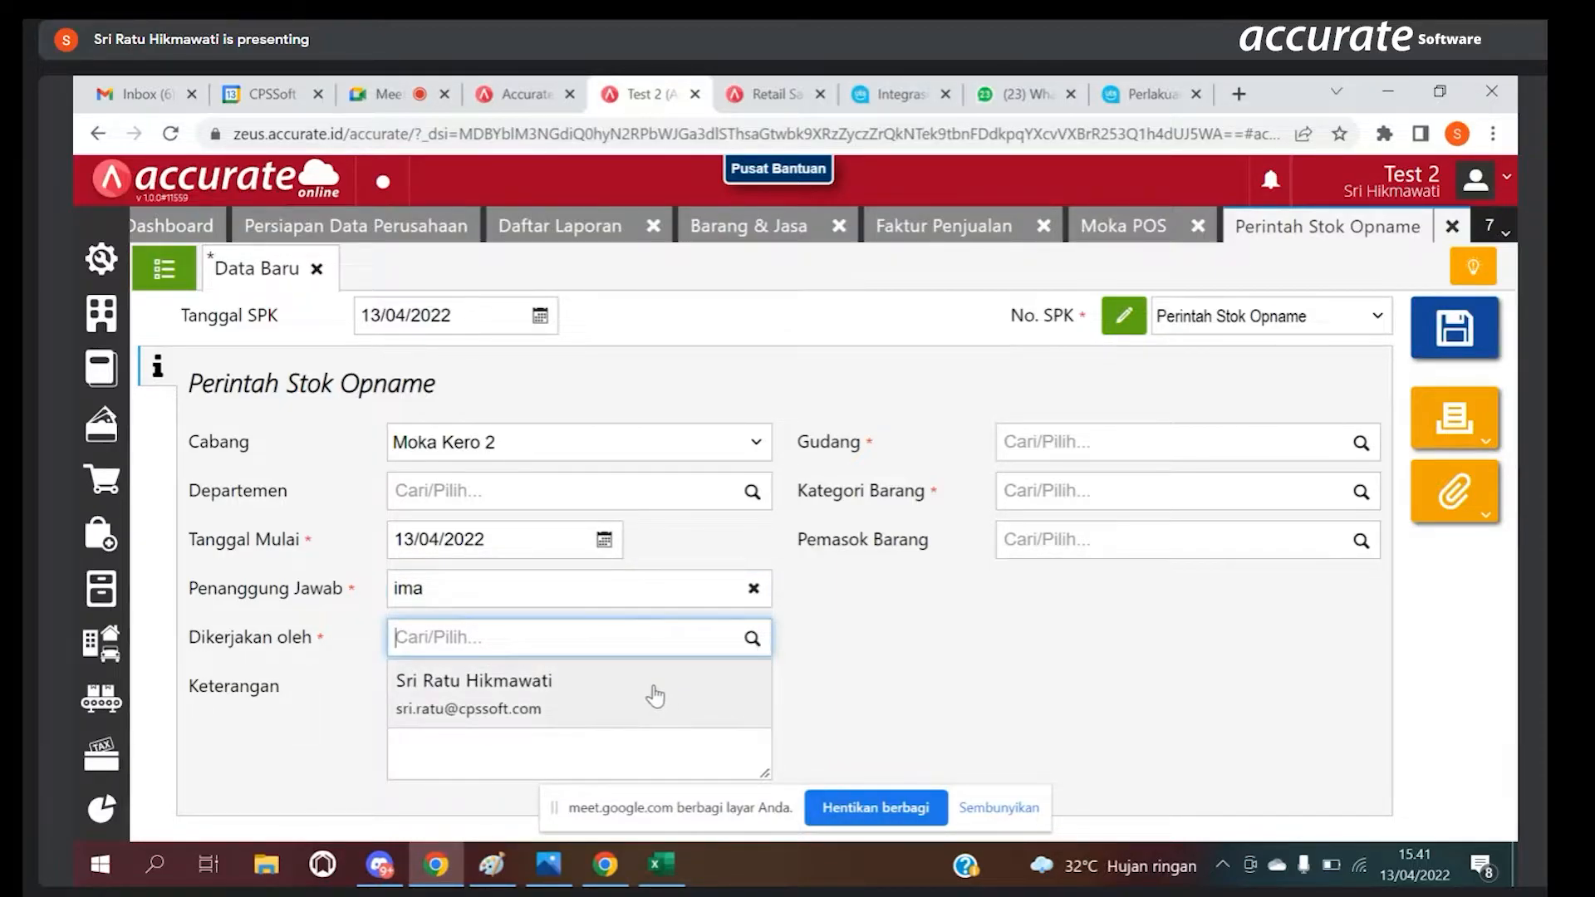
left_click(655, 696)
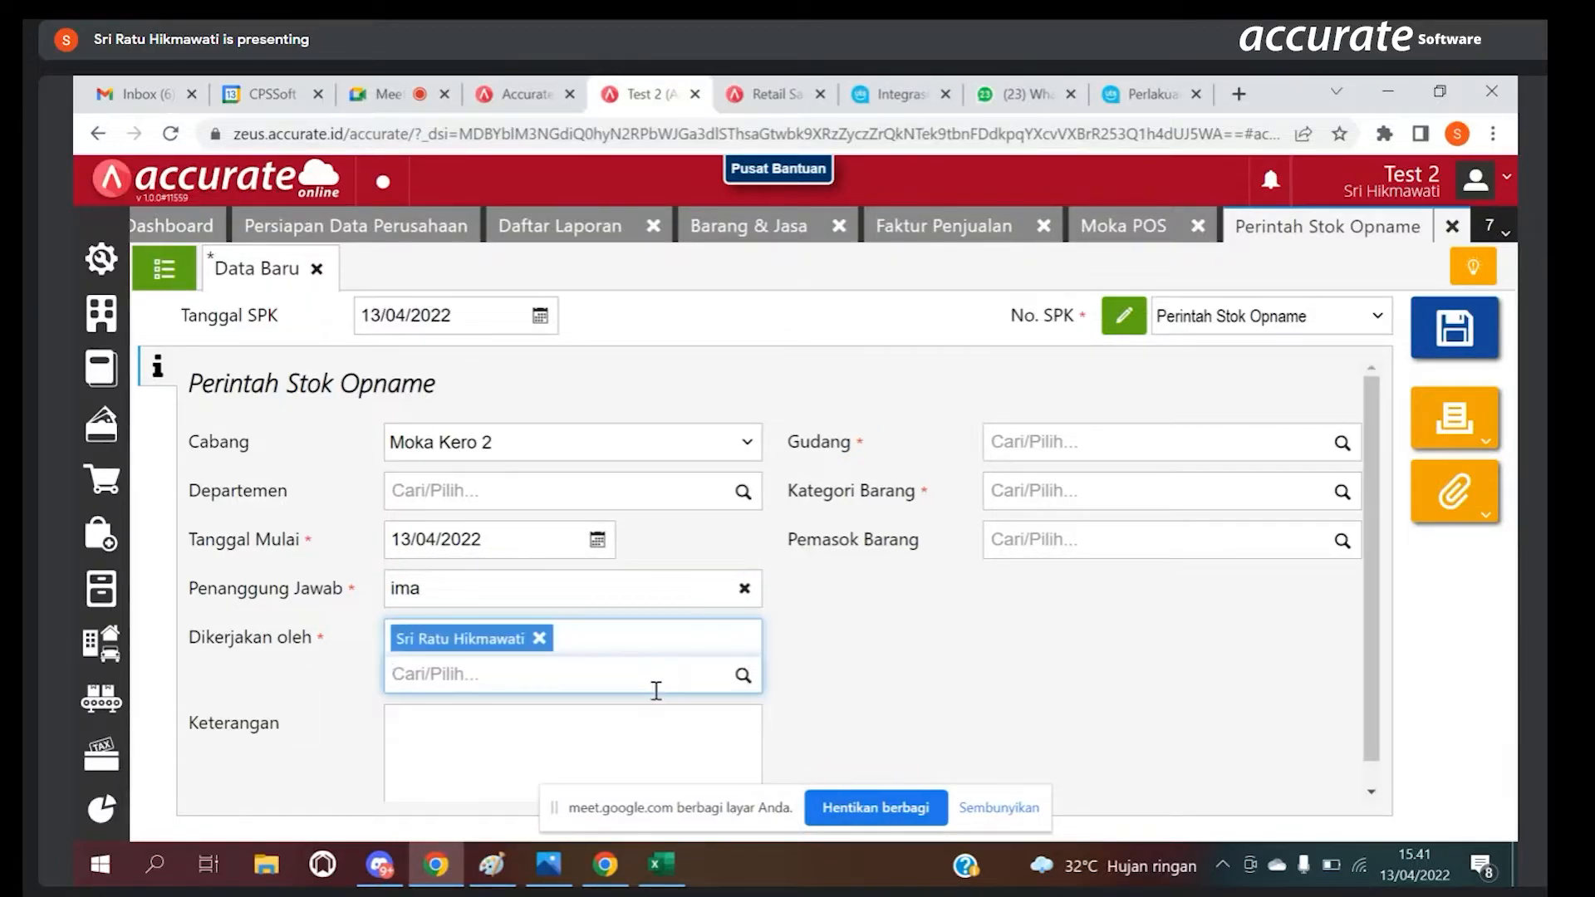
Step: Look through the available warehouses and set the stock opname order's Gudang to Moka Kero
left_click(1342, 444)
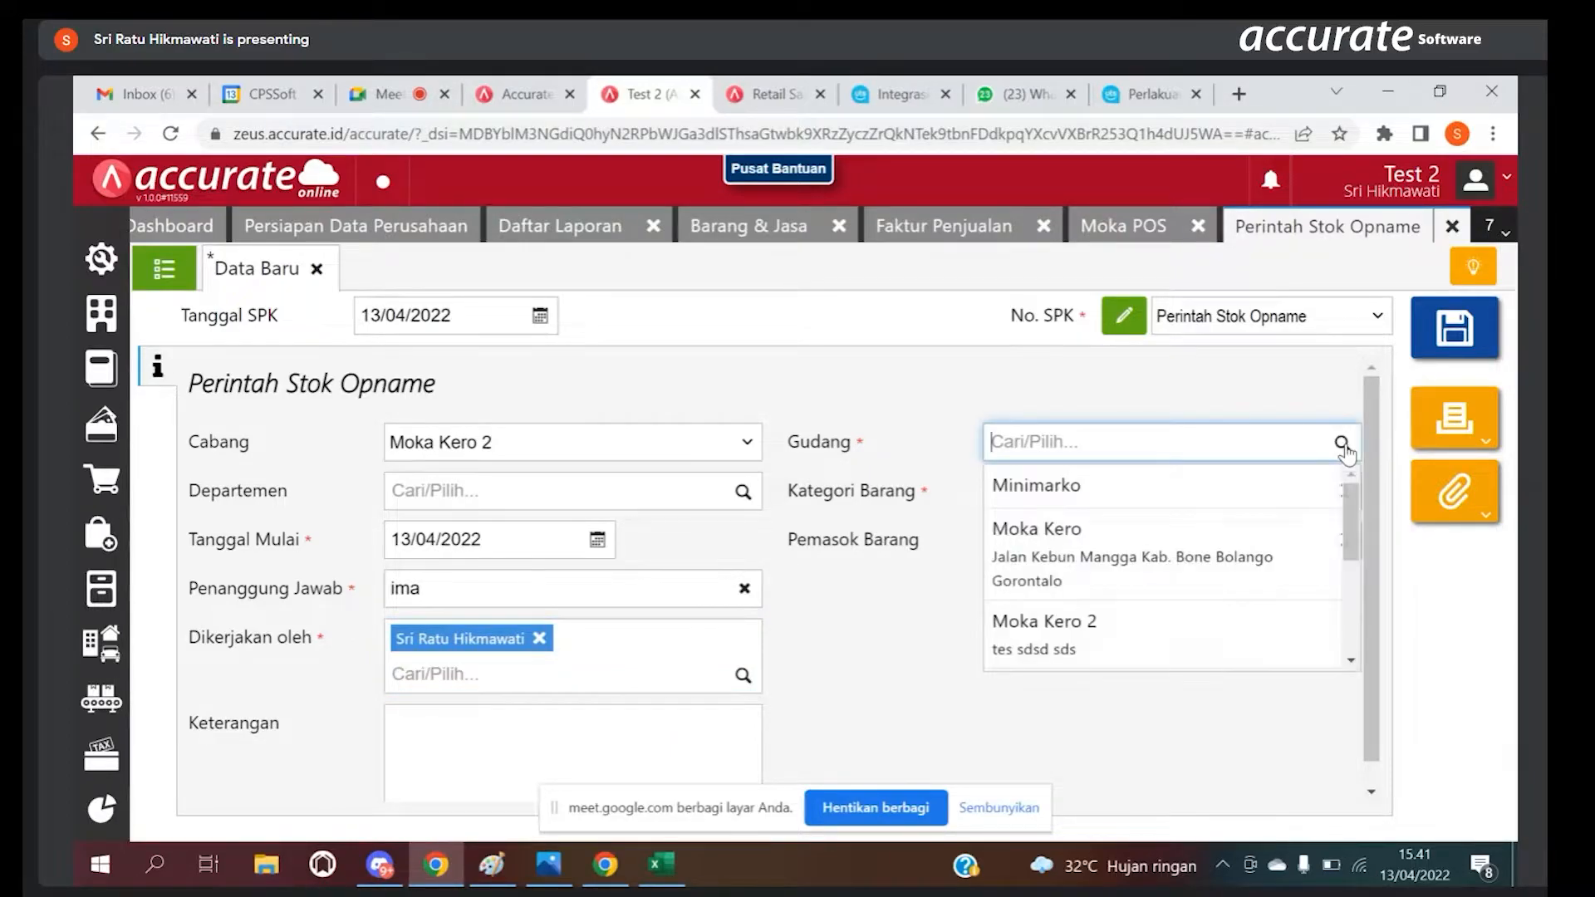
scroll(1352, 523, "down", 1)
scroll(1352, 525, "down", 2)
scroll(1331, 571, "up", 1)
scroll(1330, 590, "down", 1)
scroll(1313, 506, "up", 3)
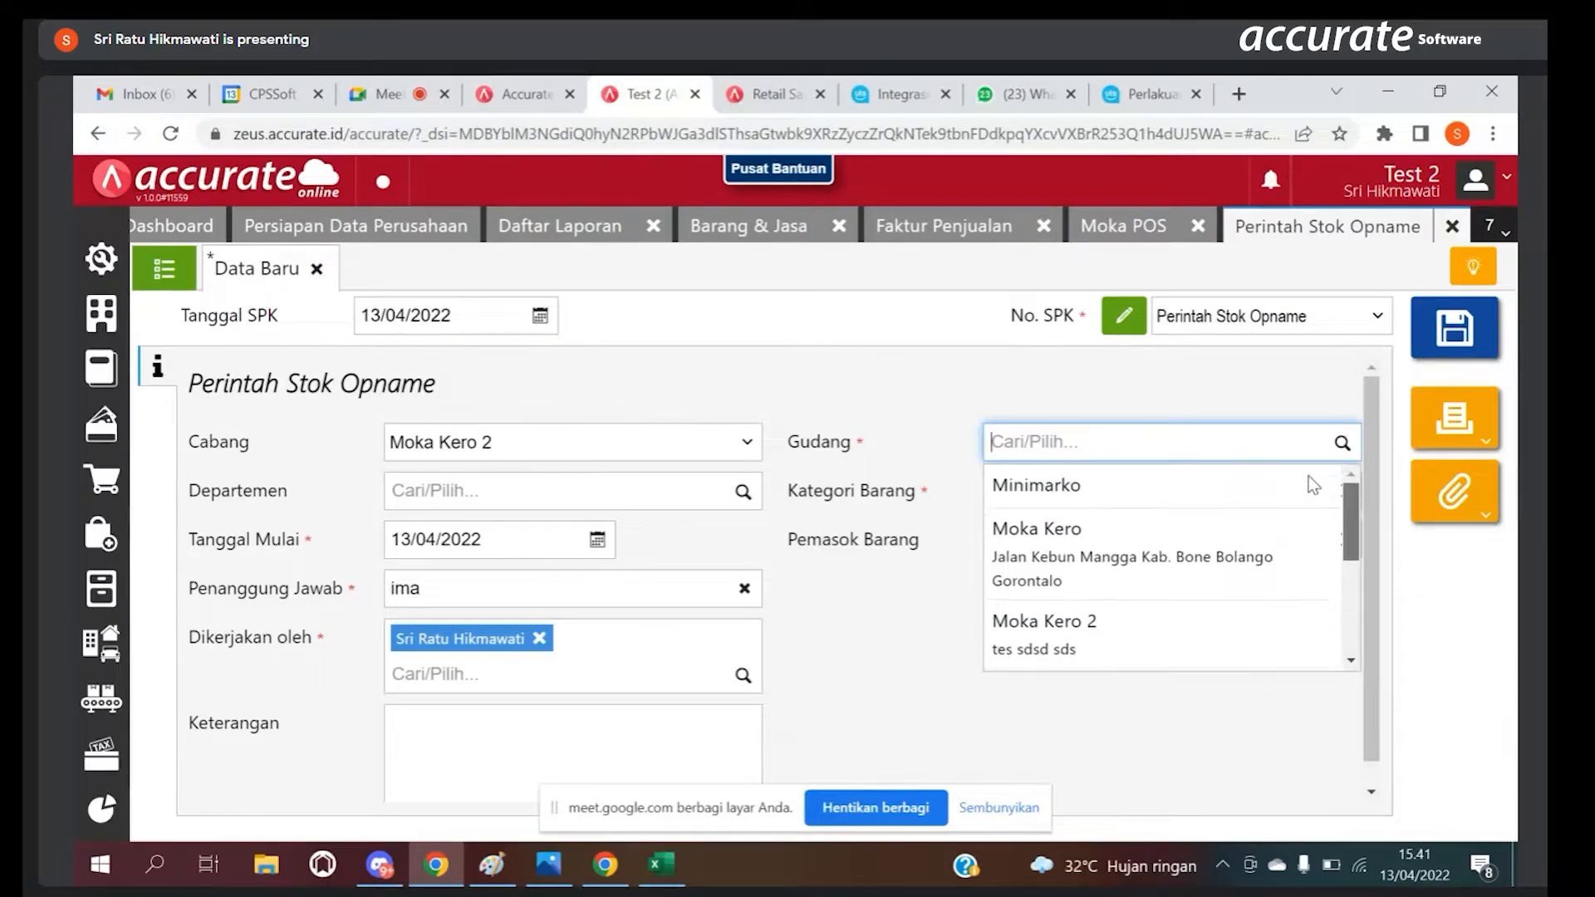
scroll(1311, 481, "down", 3)
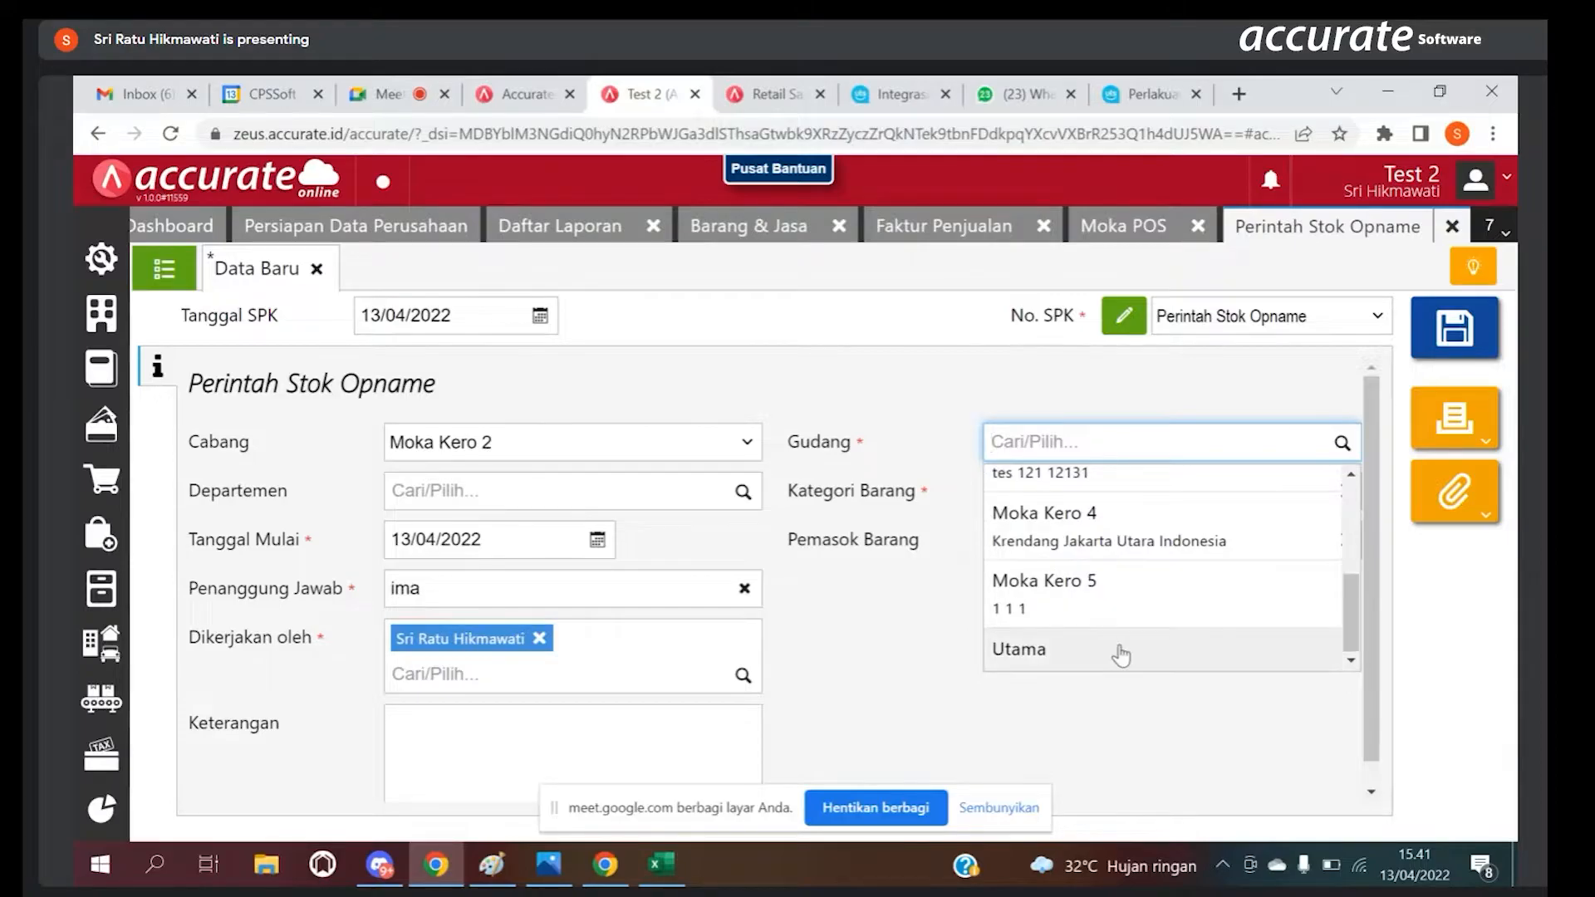
scroll(1344, 591, "up", 2)
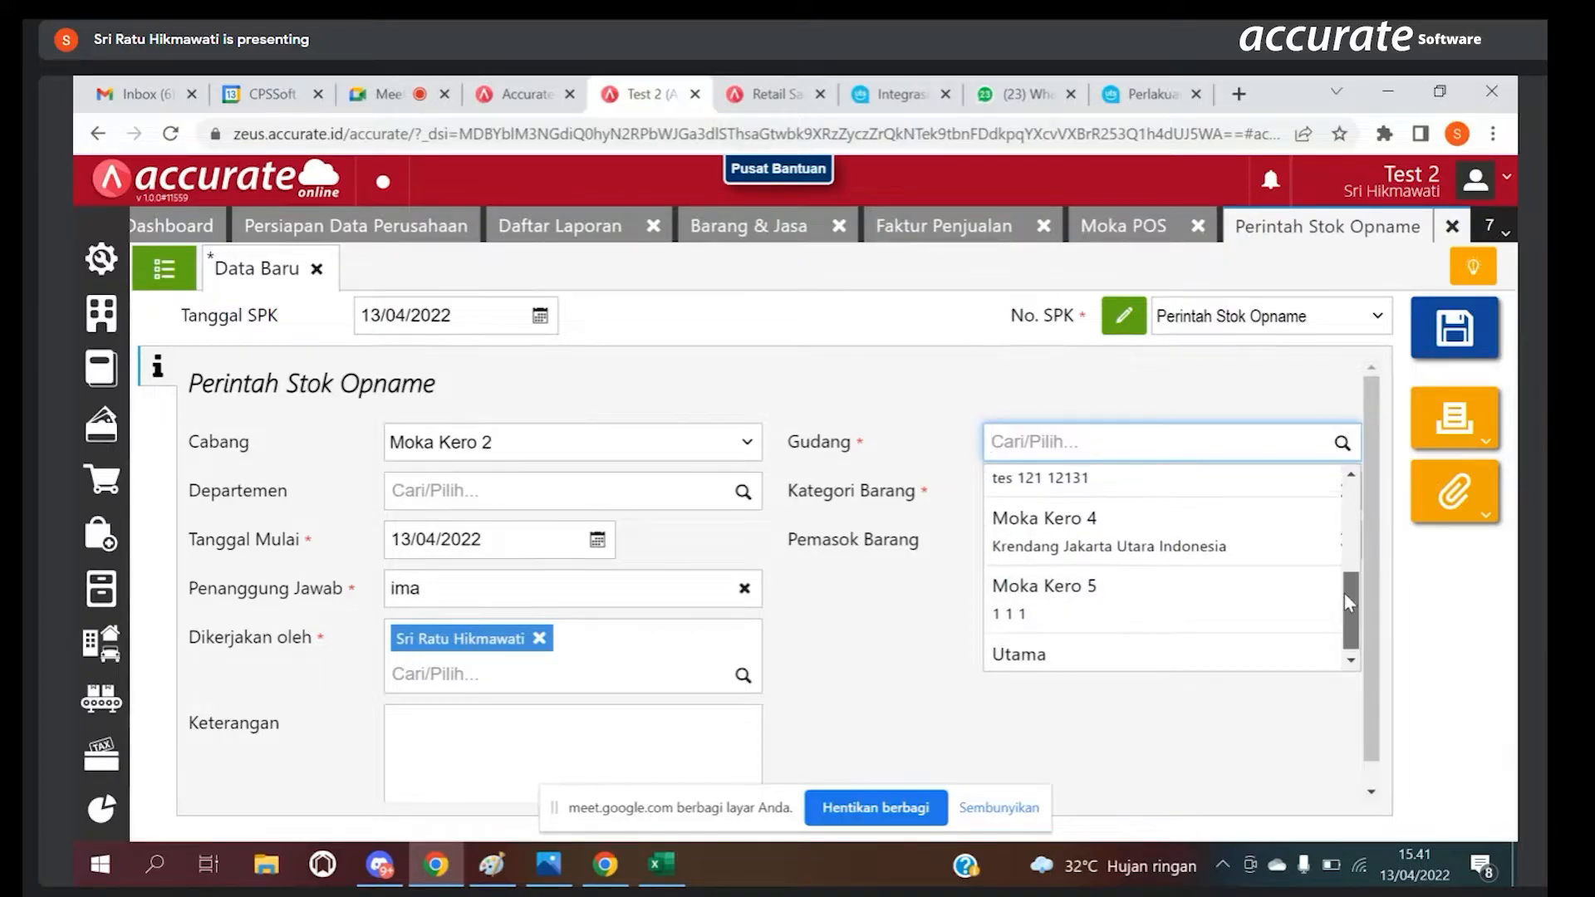
scroll(1320, 531, "up", 2)
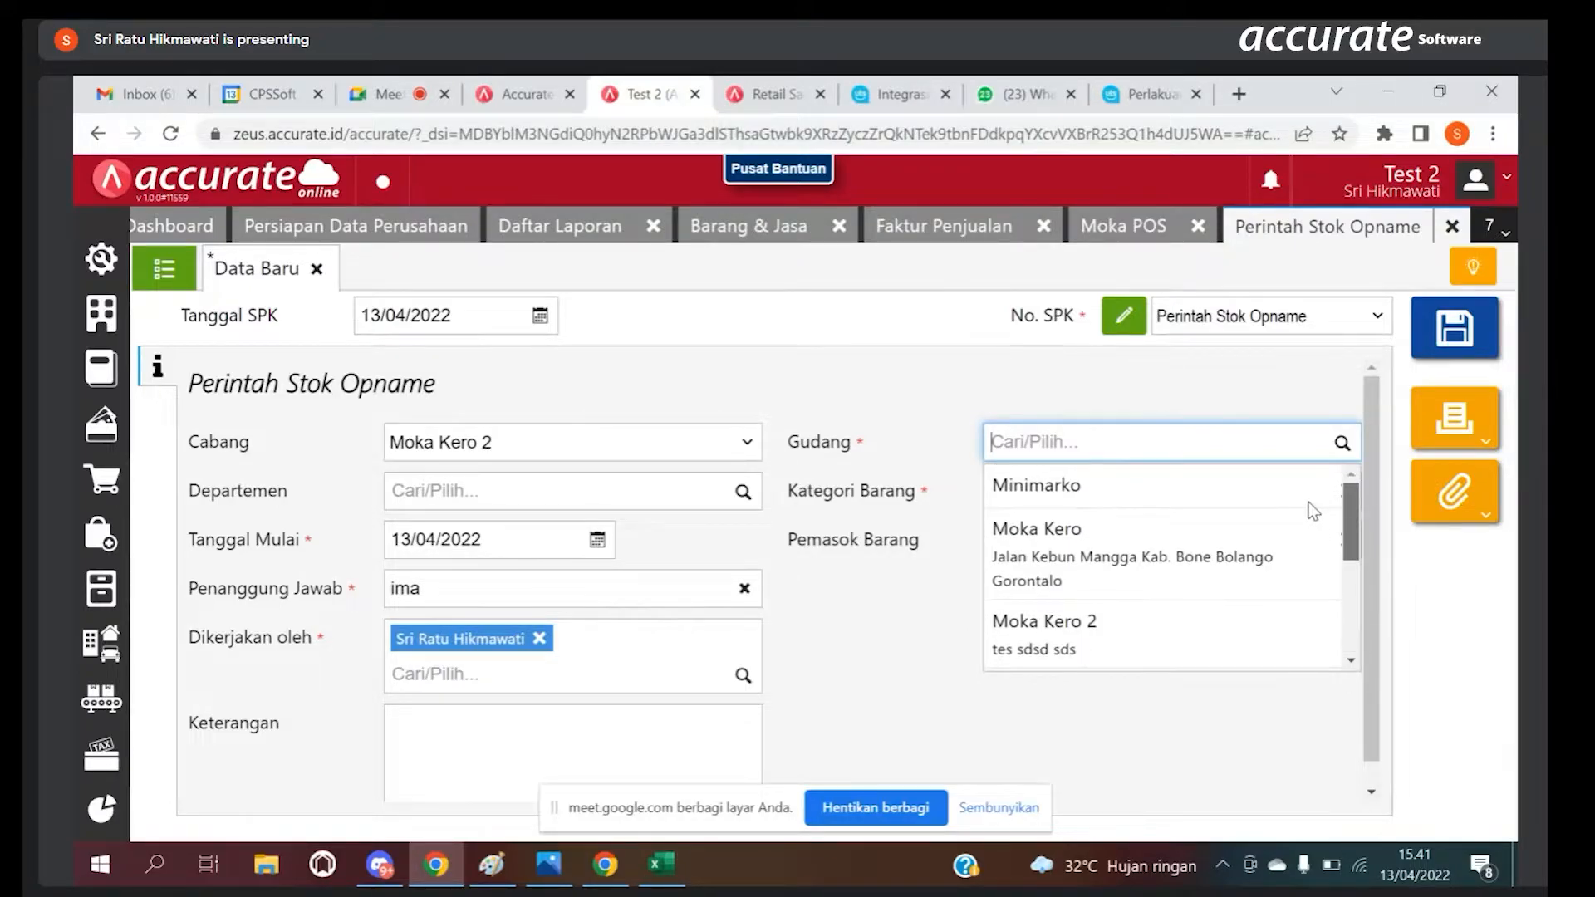
left_click(1108, 549)
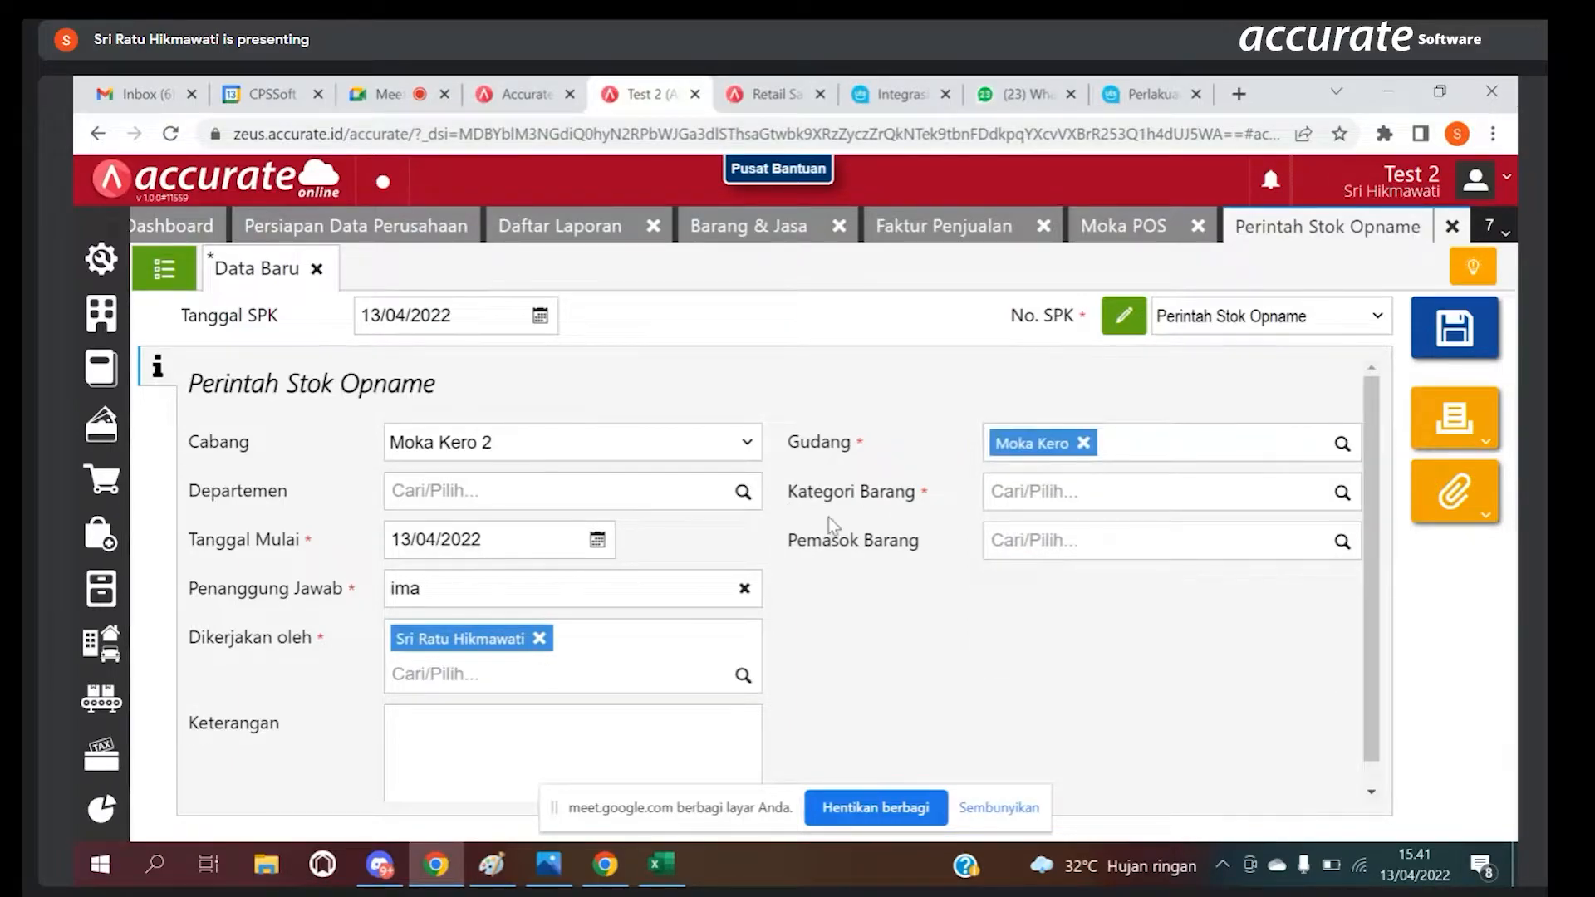
Step: Set the Kategori Barang to Bahan Baku and save the stock opname order
left_click(1342, 493)
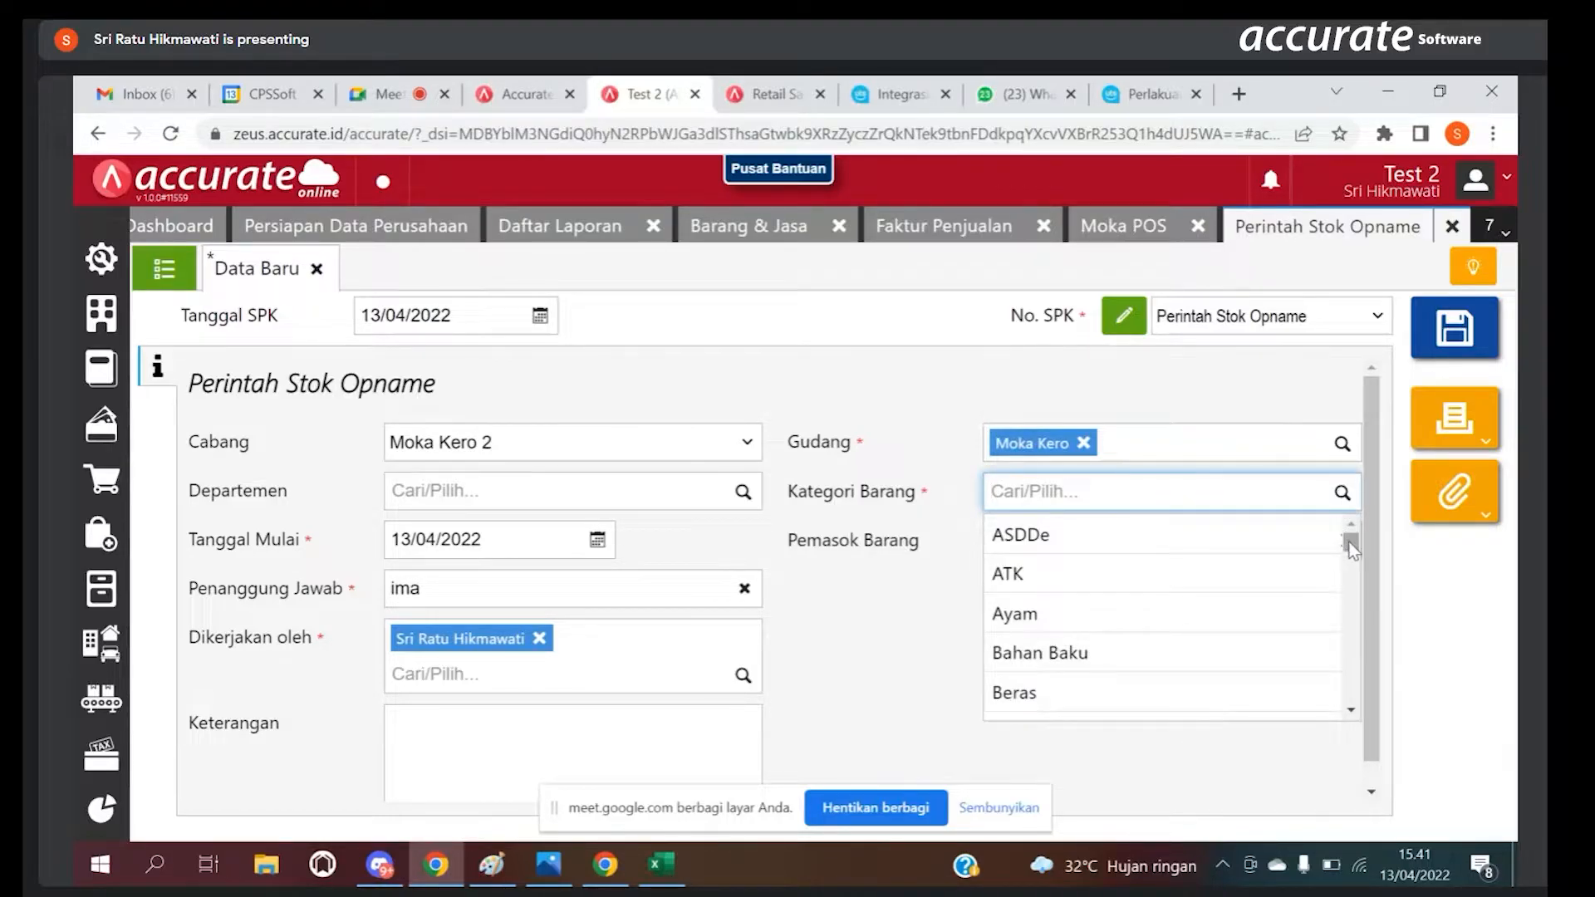
left_click(1174, 670)
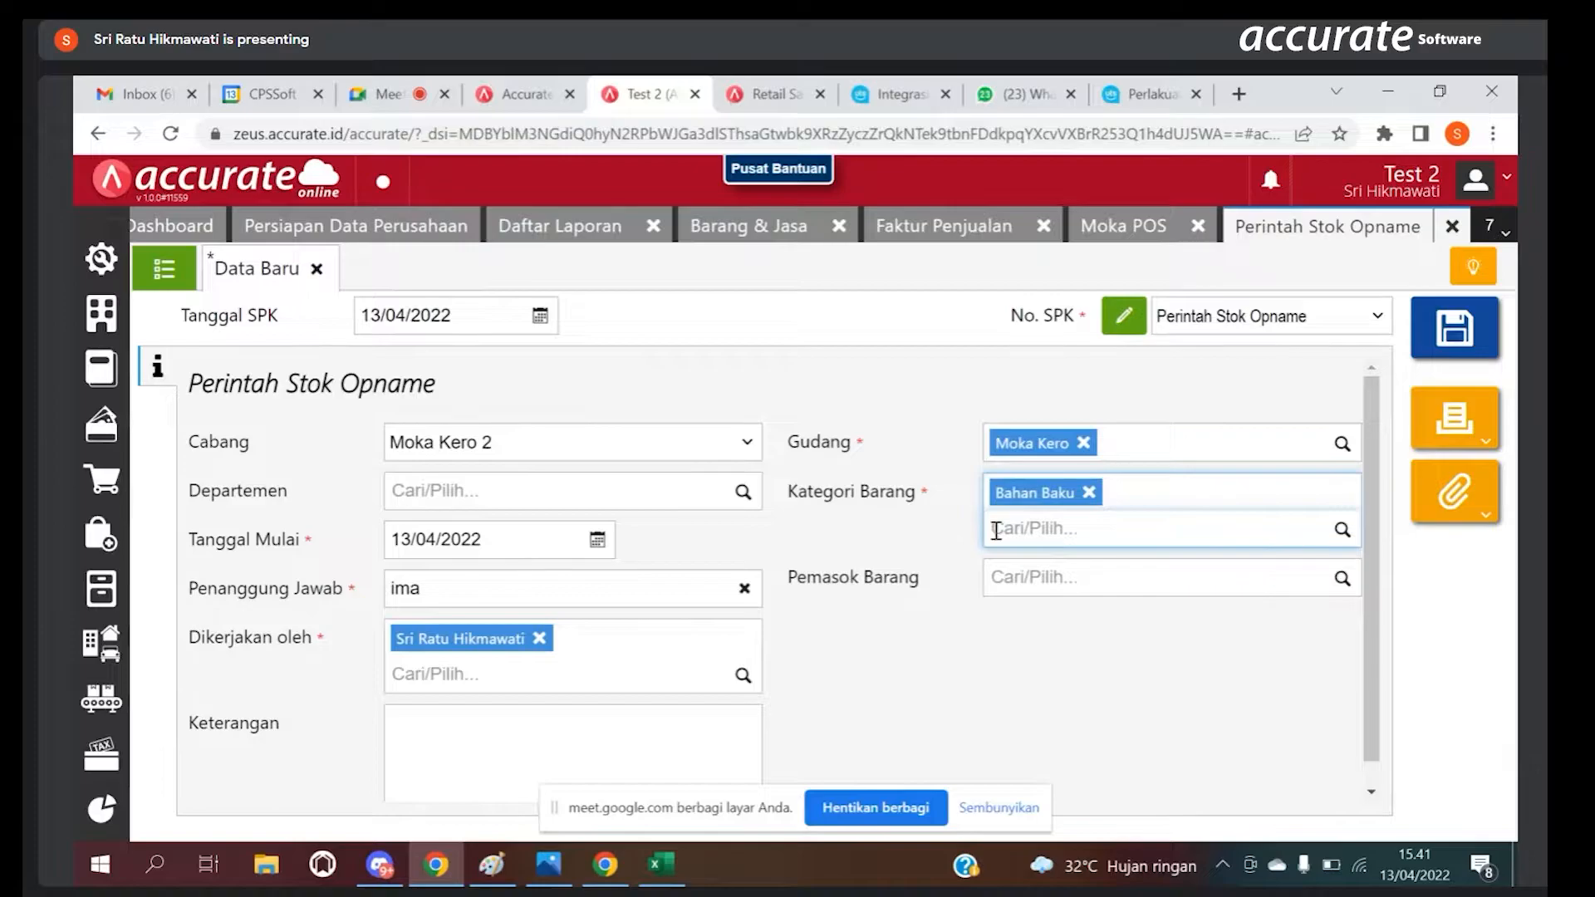
left_click(1466, 334)
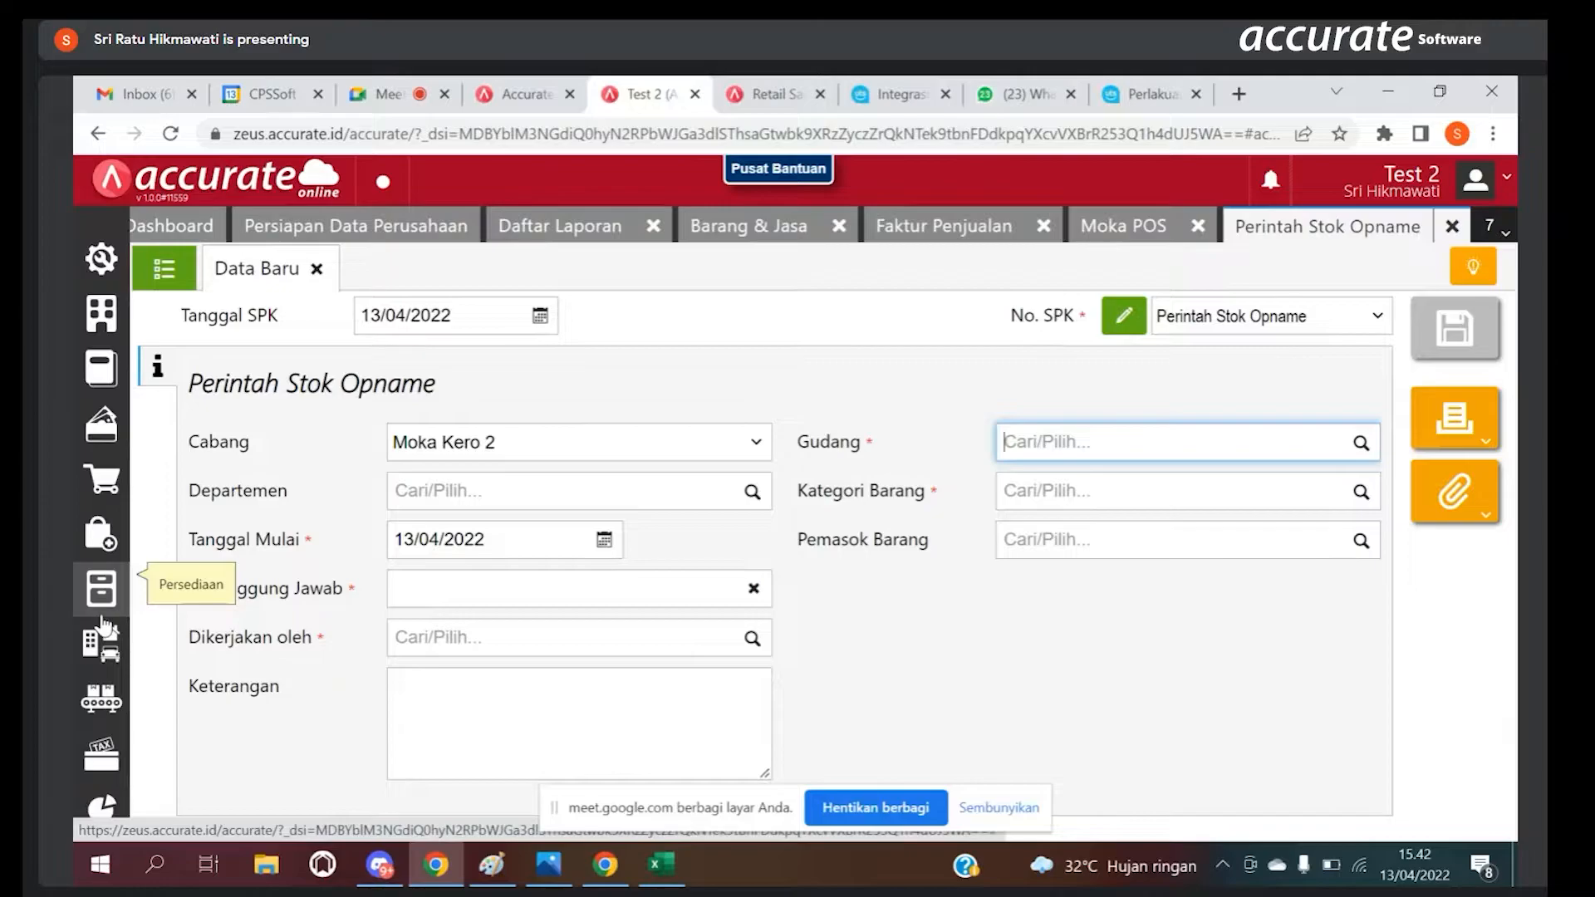
Step: Create a new Hasil Stok Opname and link it to the stock opname order dated 13/04/2022
left_click(102, 605)
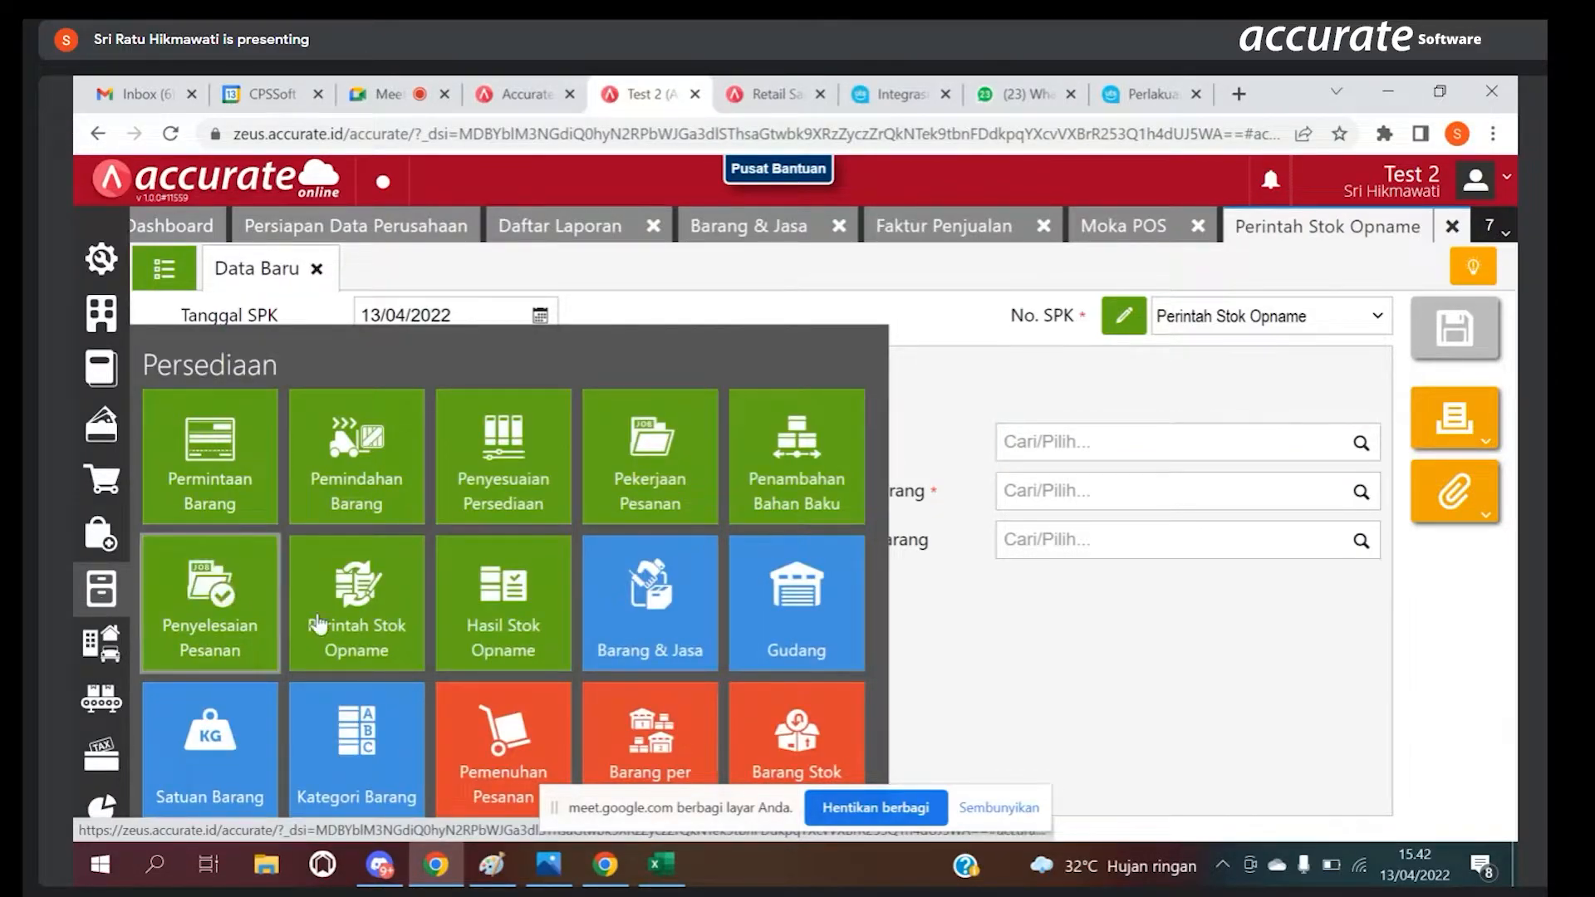
left_click(516, 623)
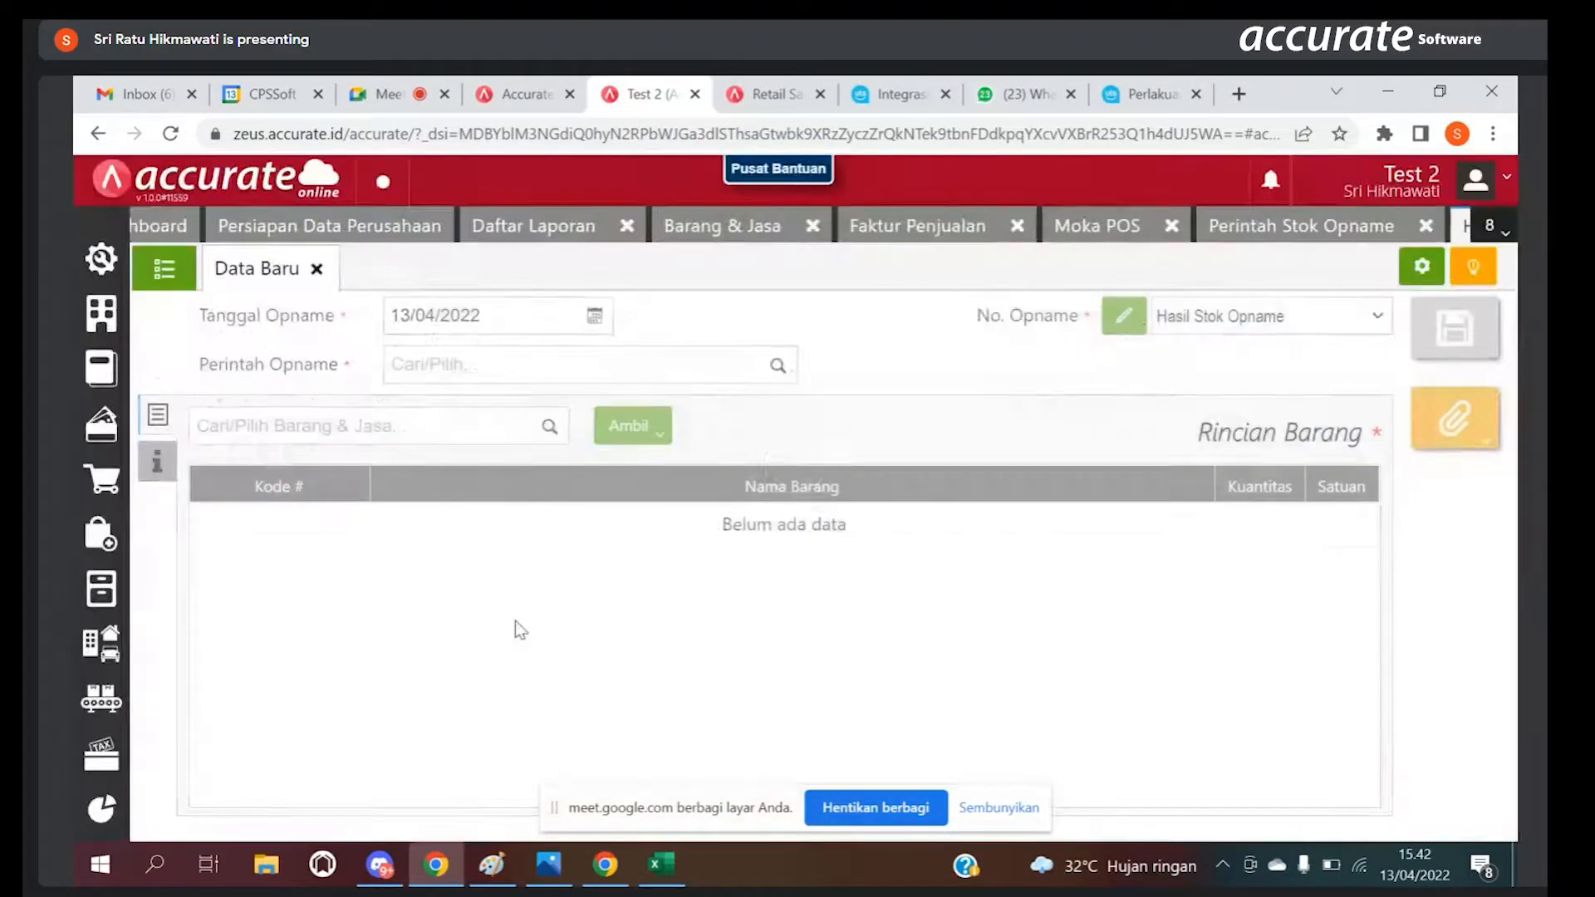
left_click(779, 371)
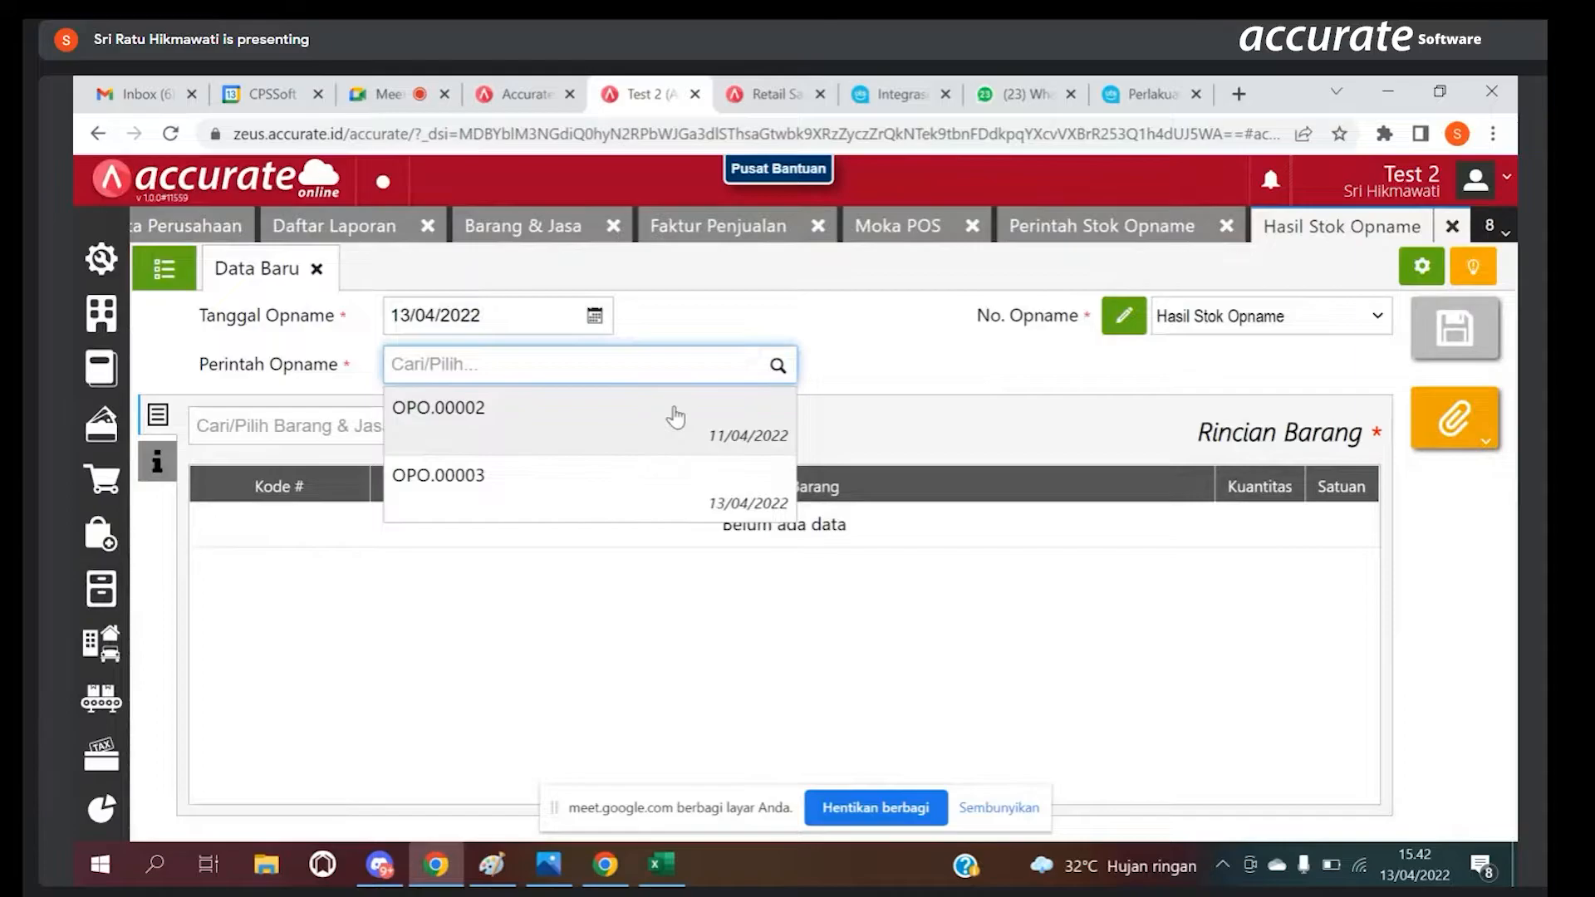
left_click(679, 499)
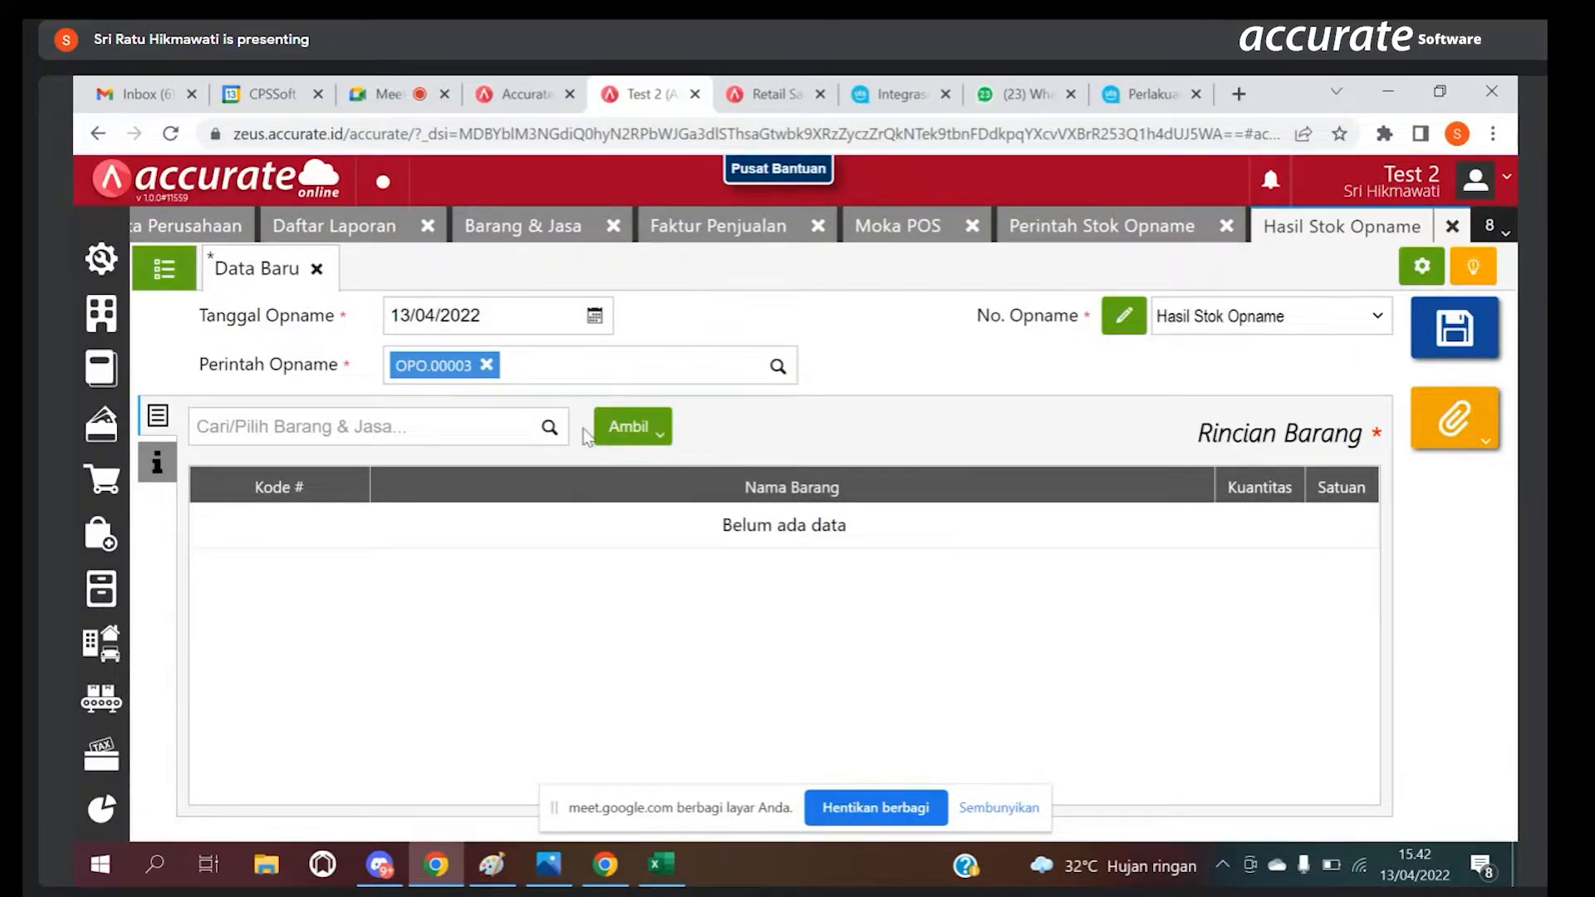
Step: Add the item Susu with quantity 1 and unit ltr, and save the stock opname result
left_click(544, 432)
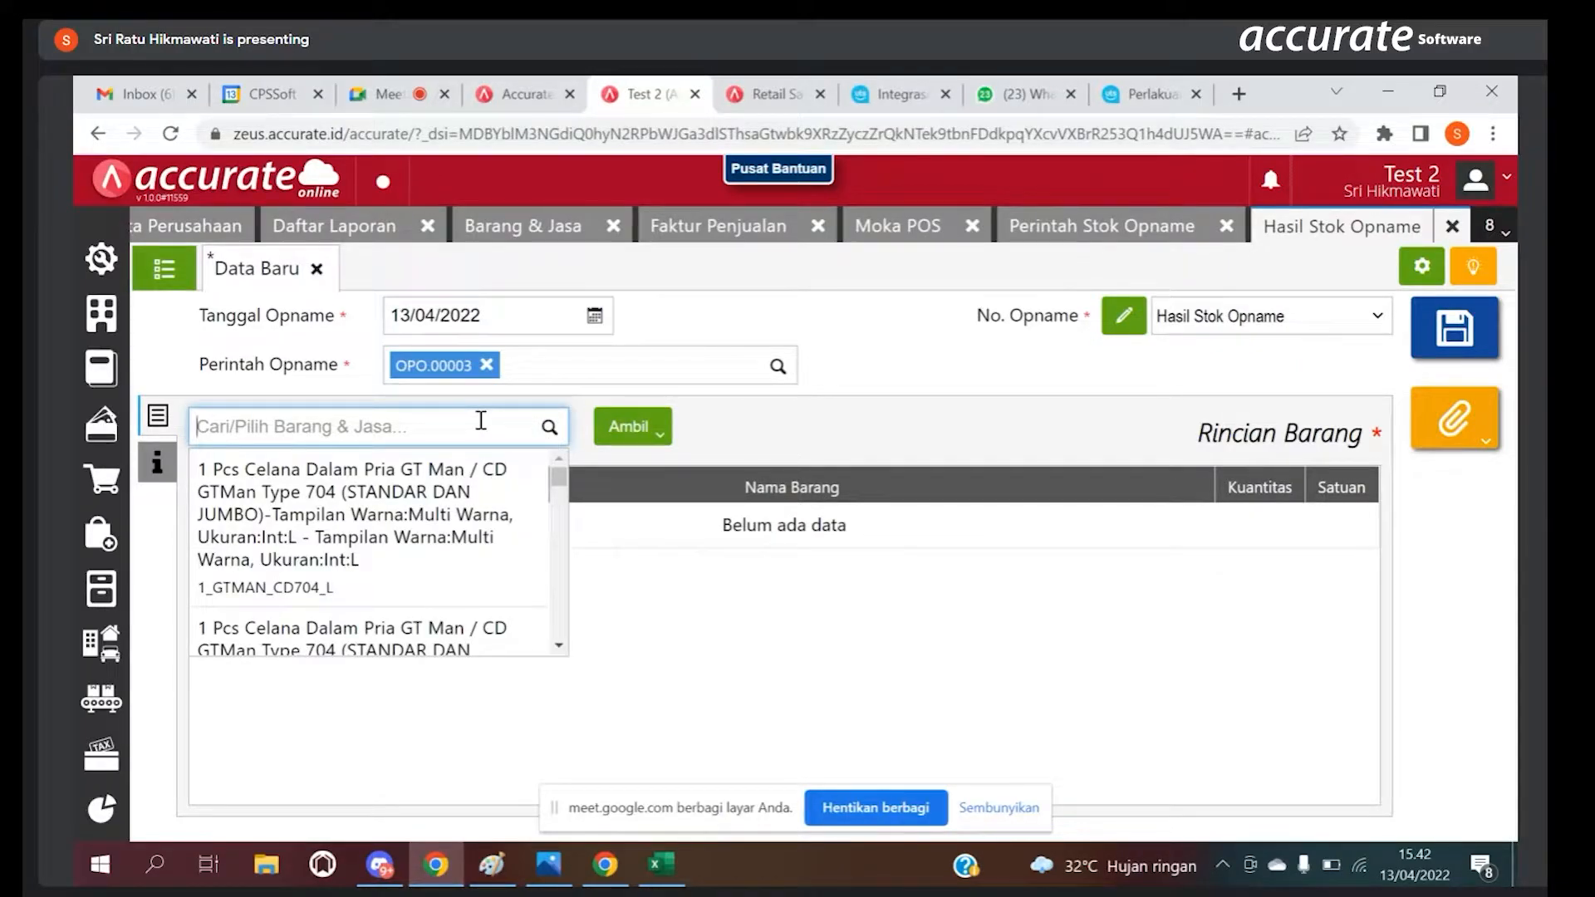
type("sus")
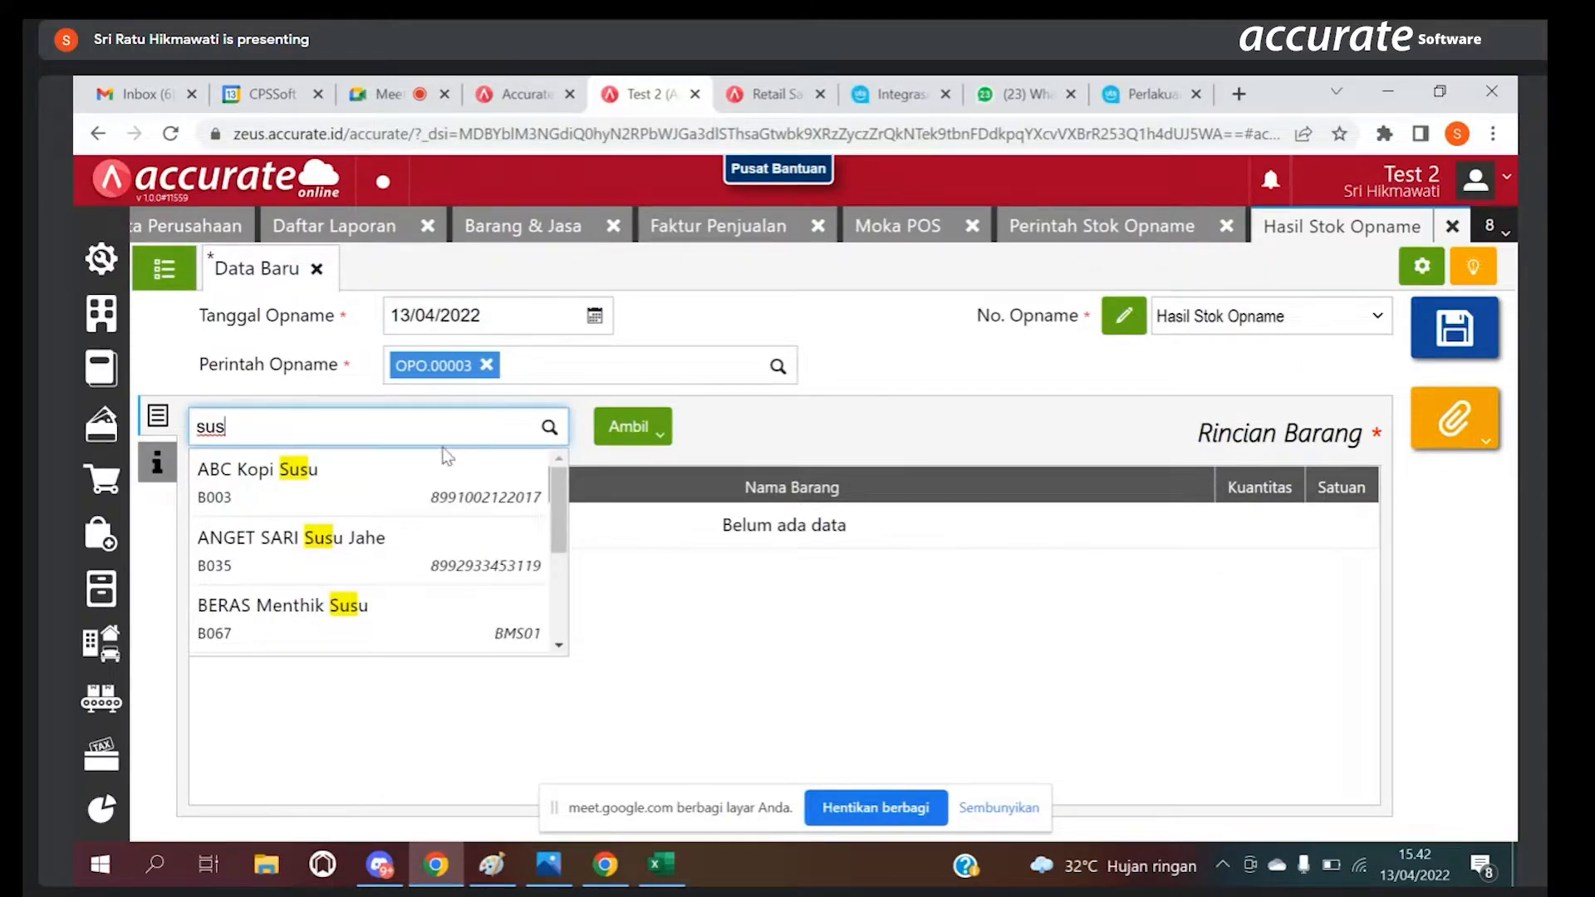
left_click_drag(556, 475, 556, 558)
left_click(477, 618)
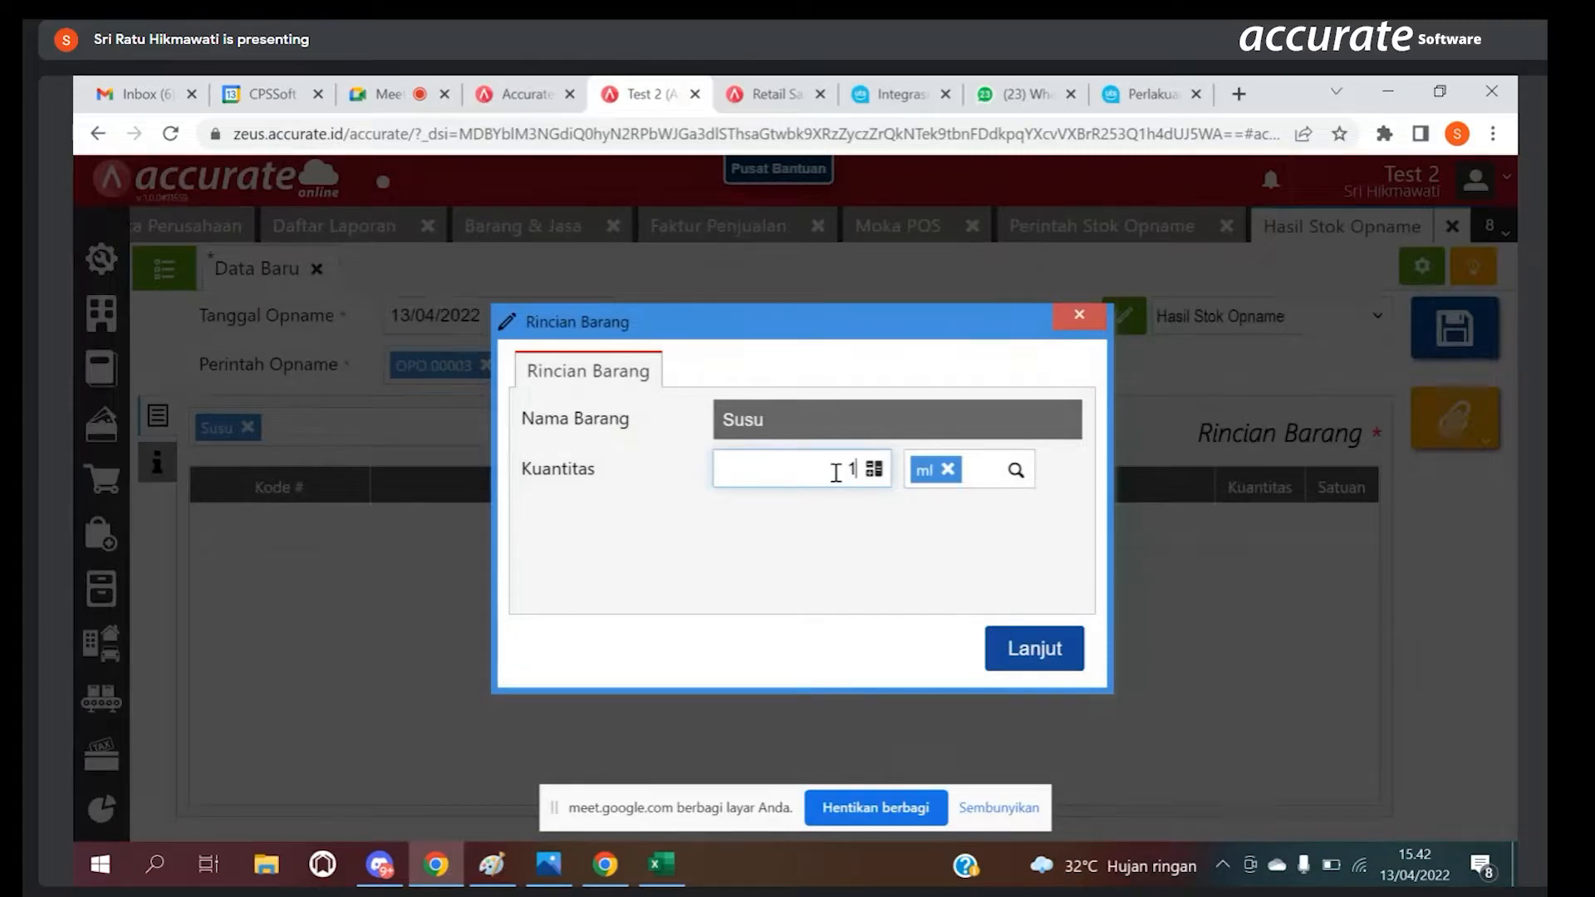
left_click(1017, 471)
left_click(978, 515)
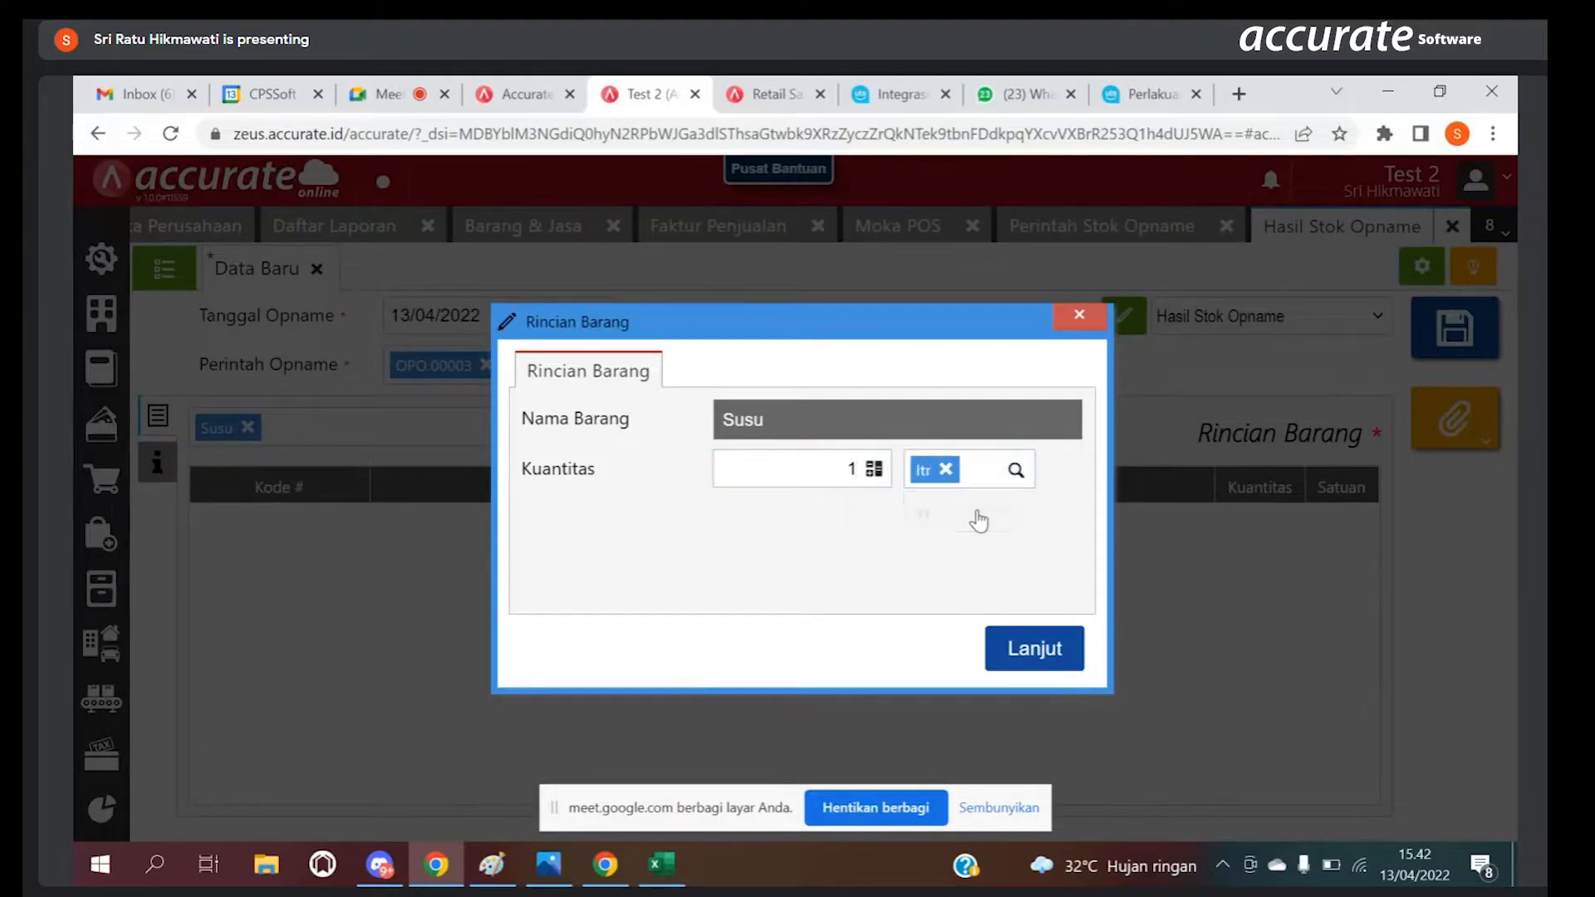
left_click(1023, 650)
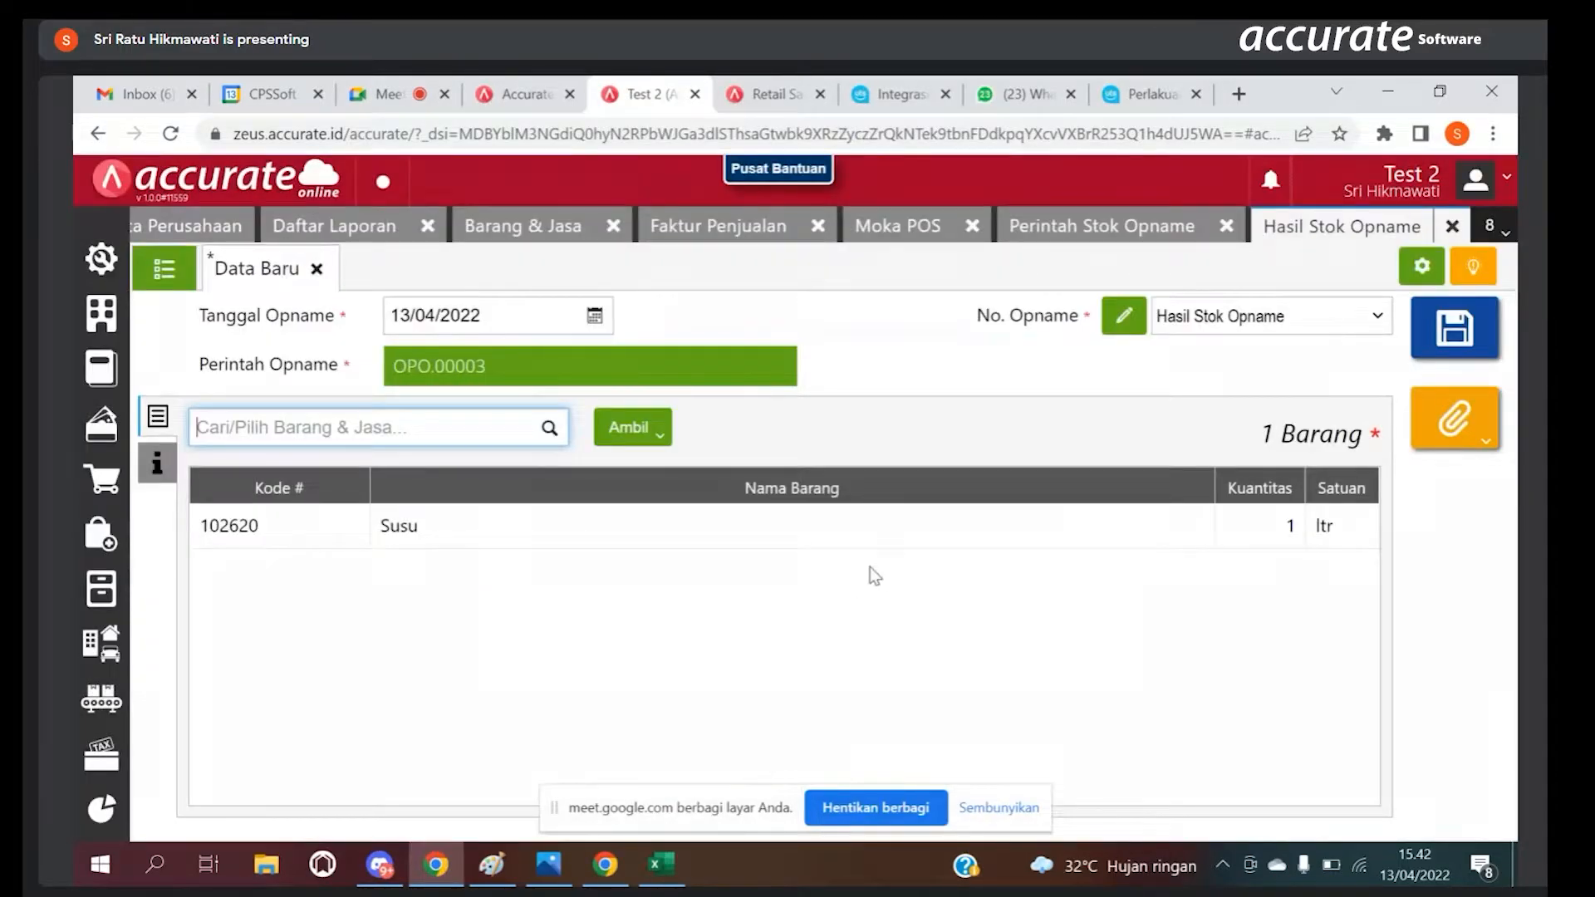
left_click(1445, 344)
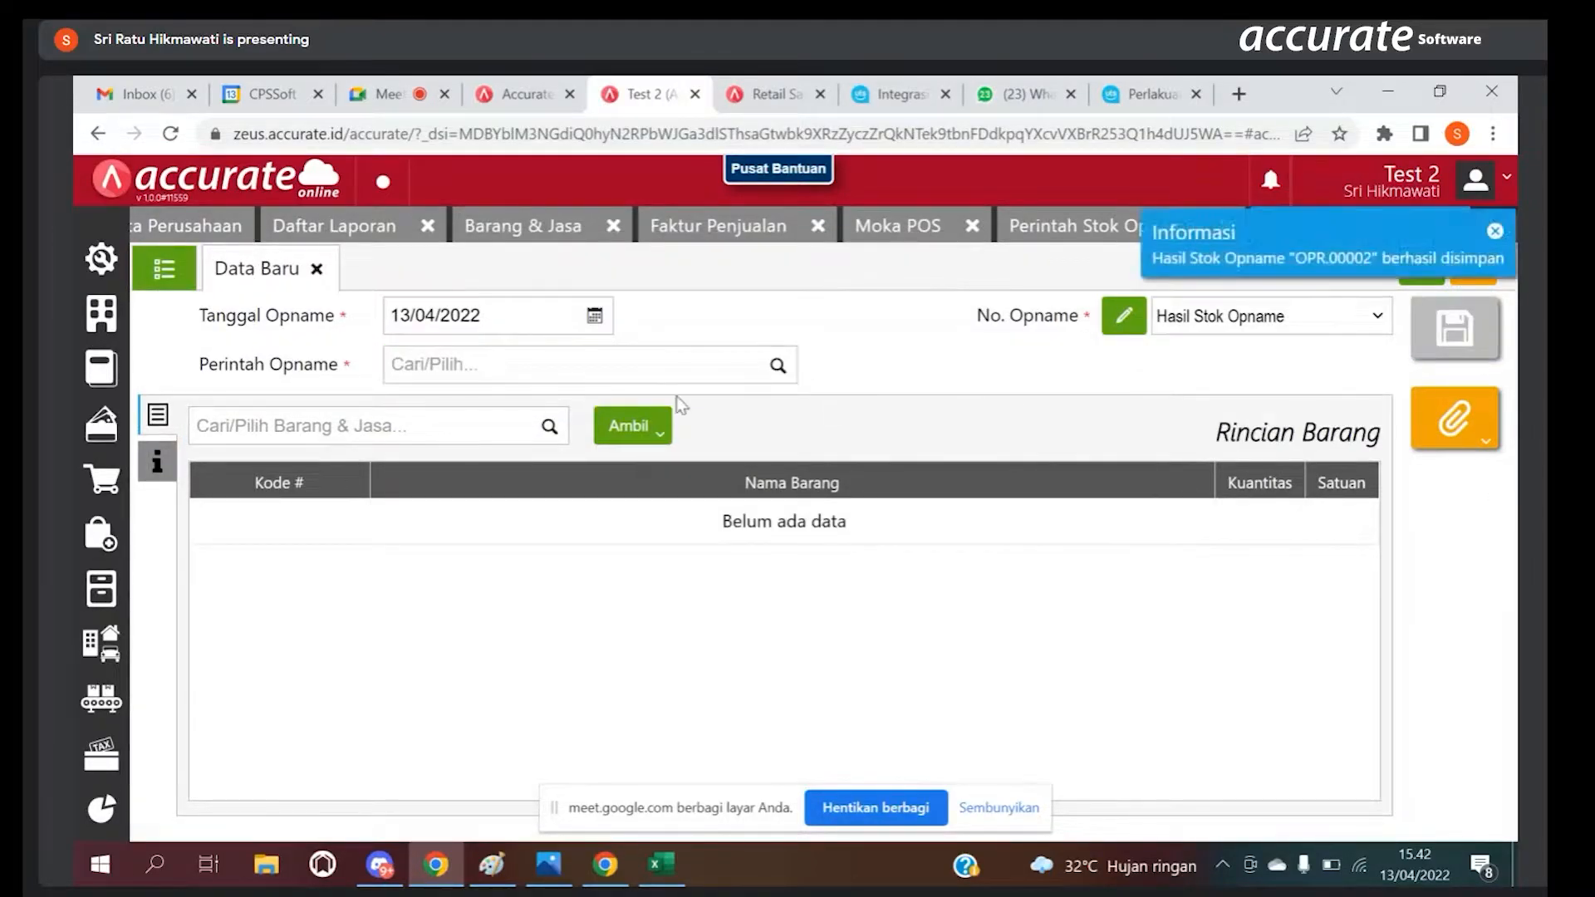
Step: Return to the Perintah Stok Opname list and open the 13/04/2022 order for warehouse Moka Kero
left_click(1077, 226)
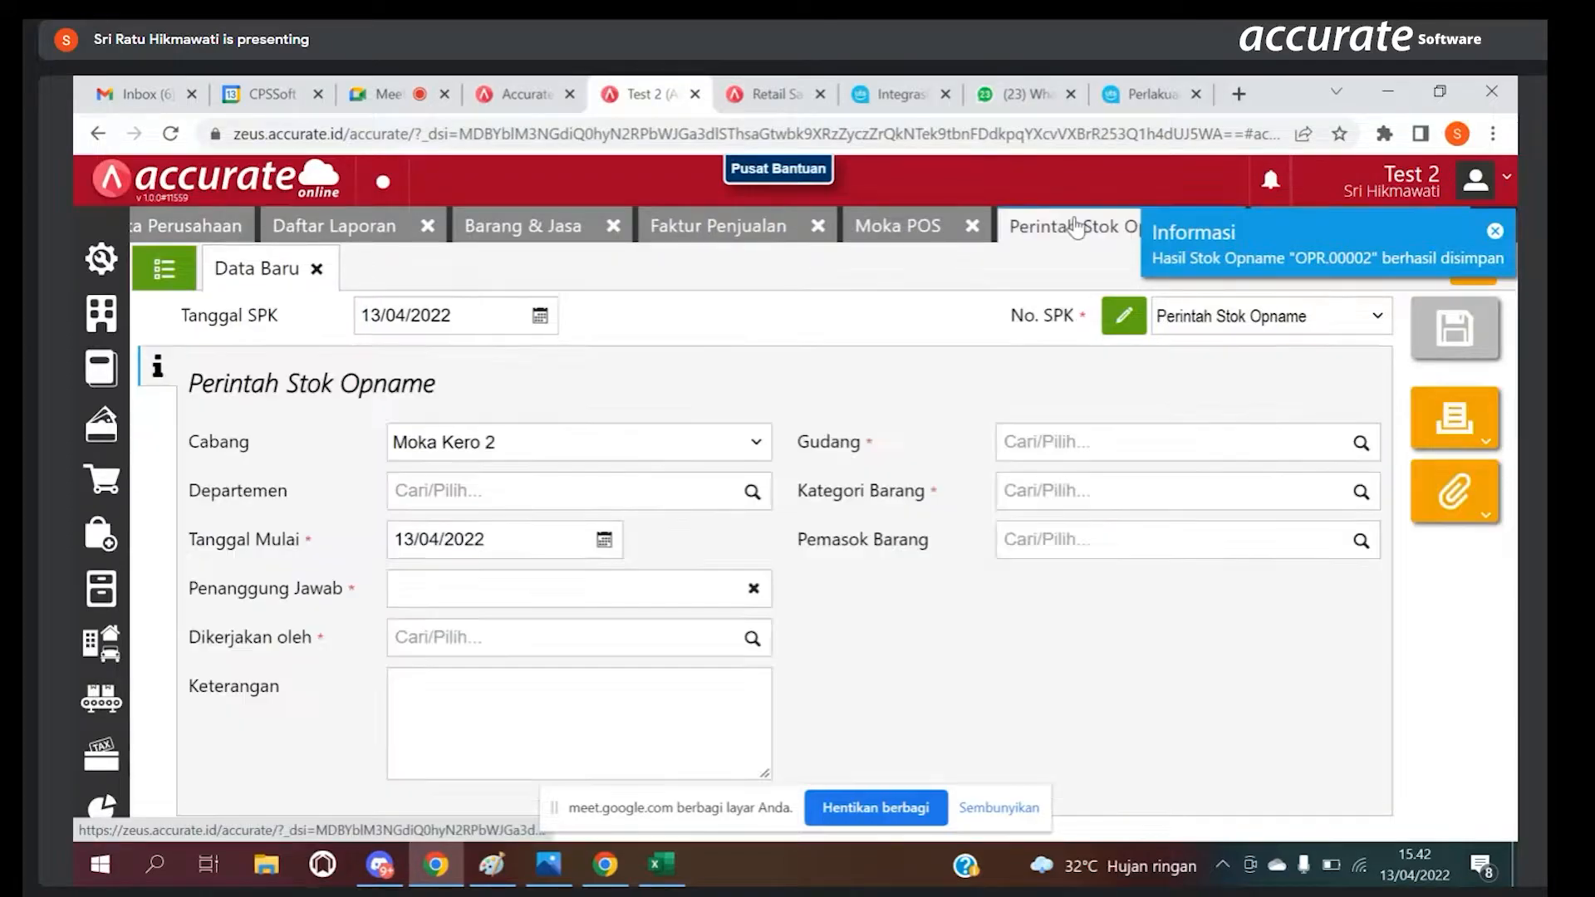
left_click(155, 282)
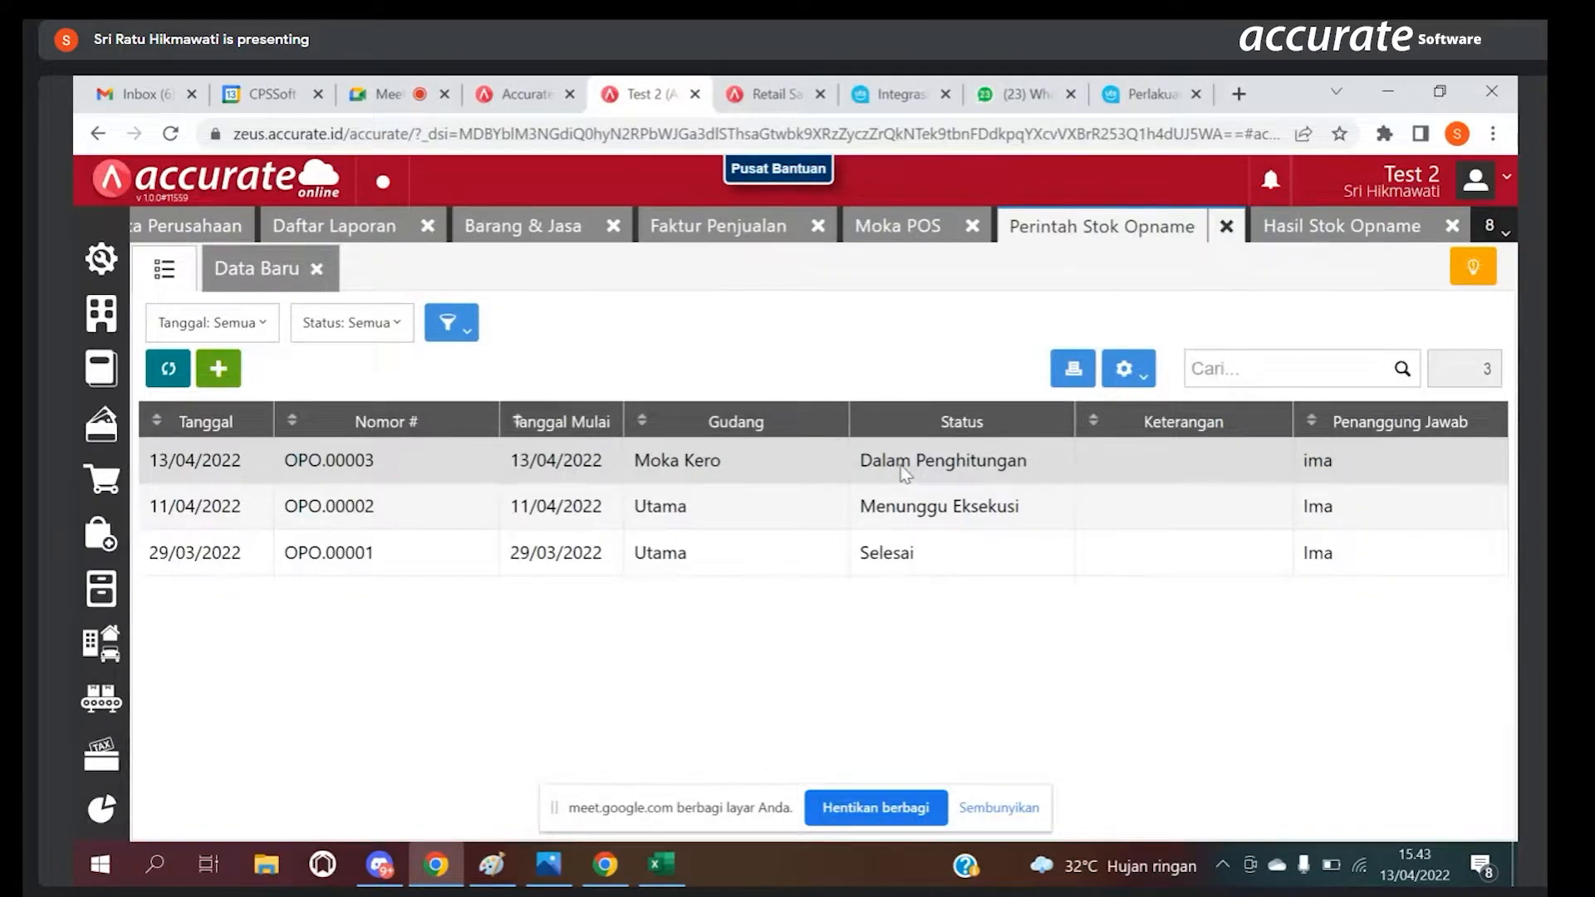
left_click(904, 473)
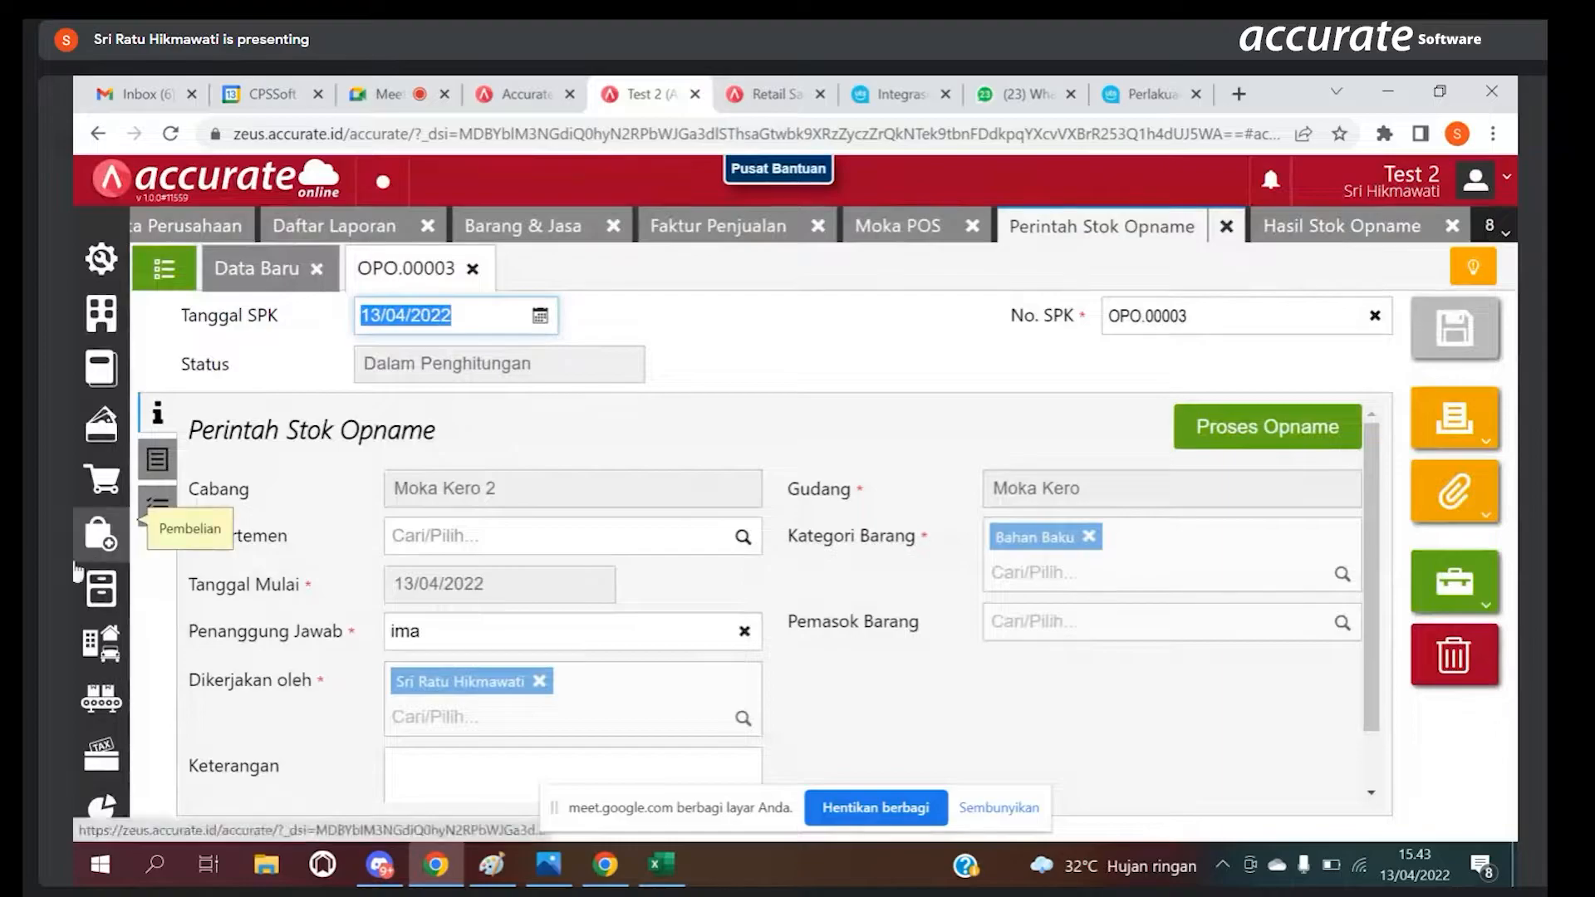
Step: Run Proses Opname on the Moka Kero order, accept the stock adjustment and return to the order list
left_click(99, 588)
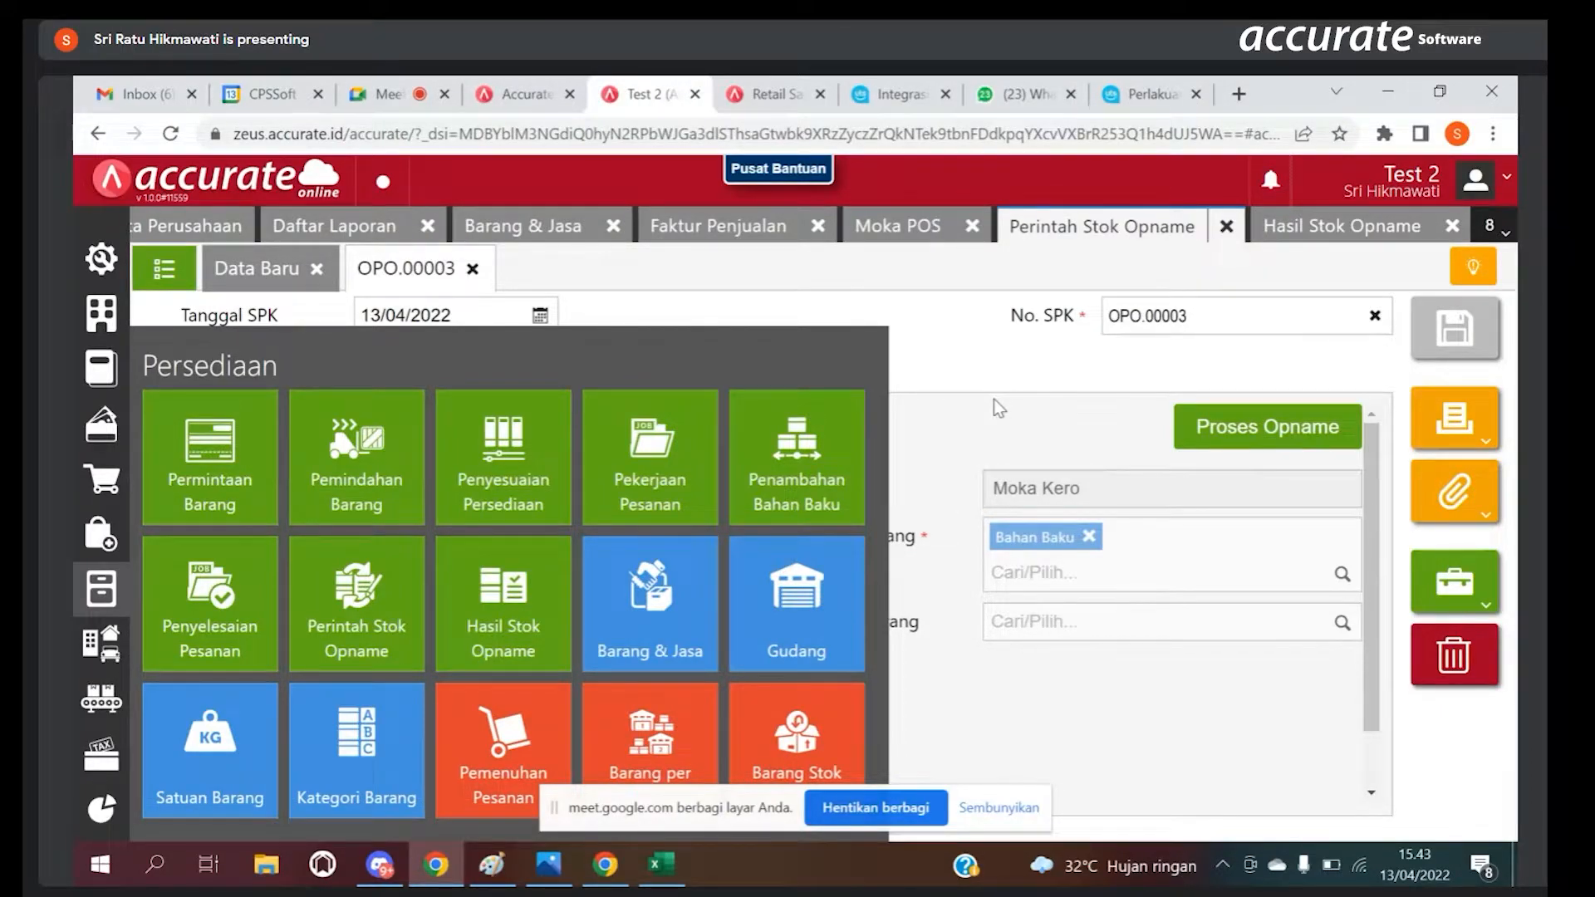
left_click(1221, 446)
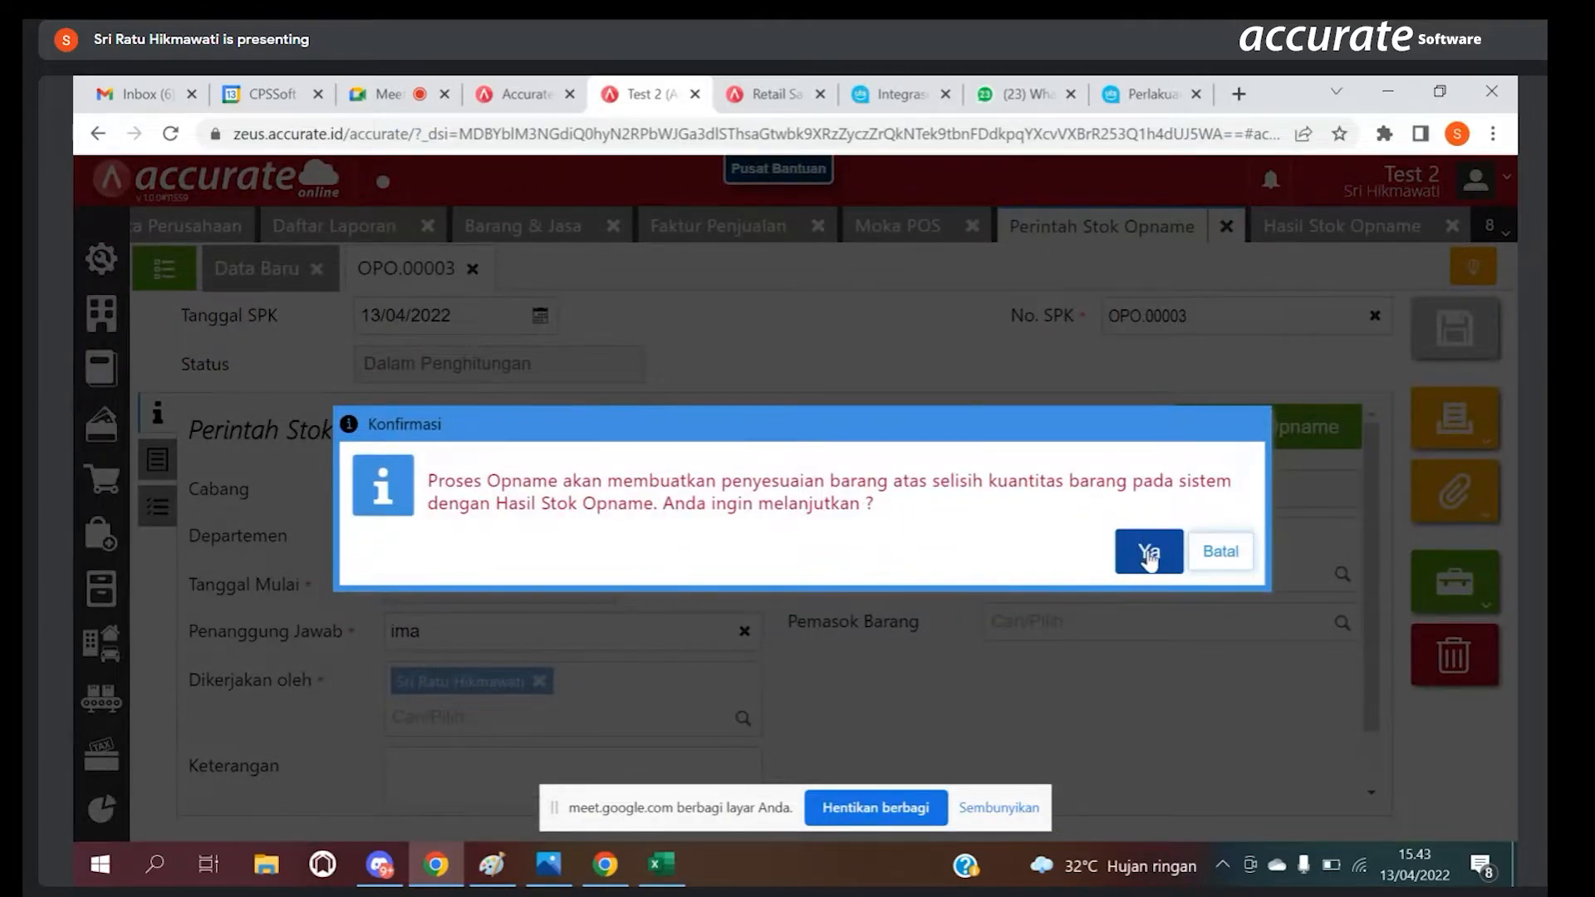
left_click(1146, 551)
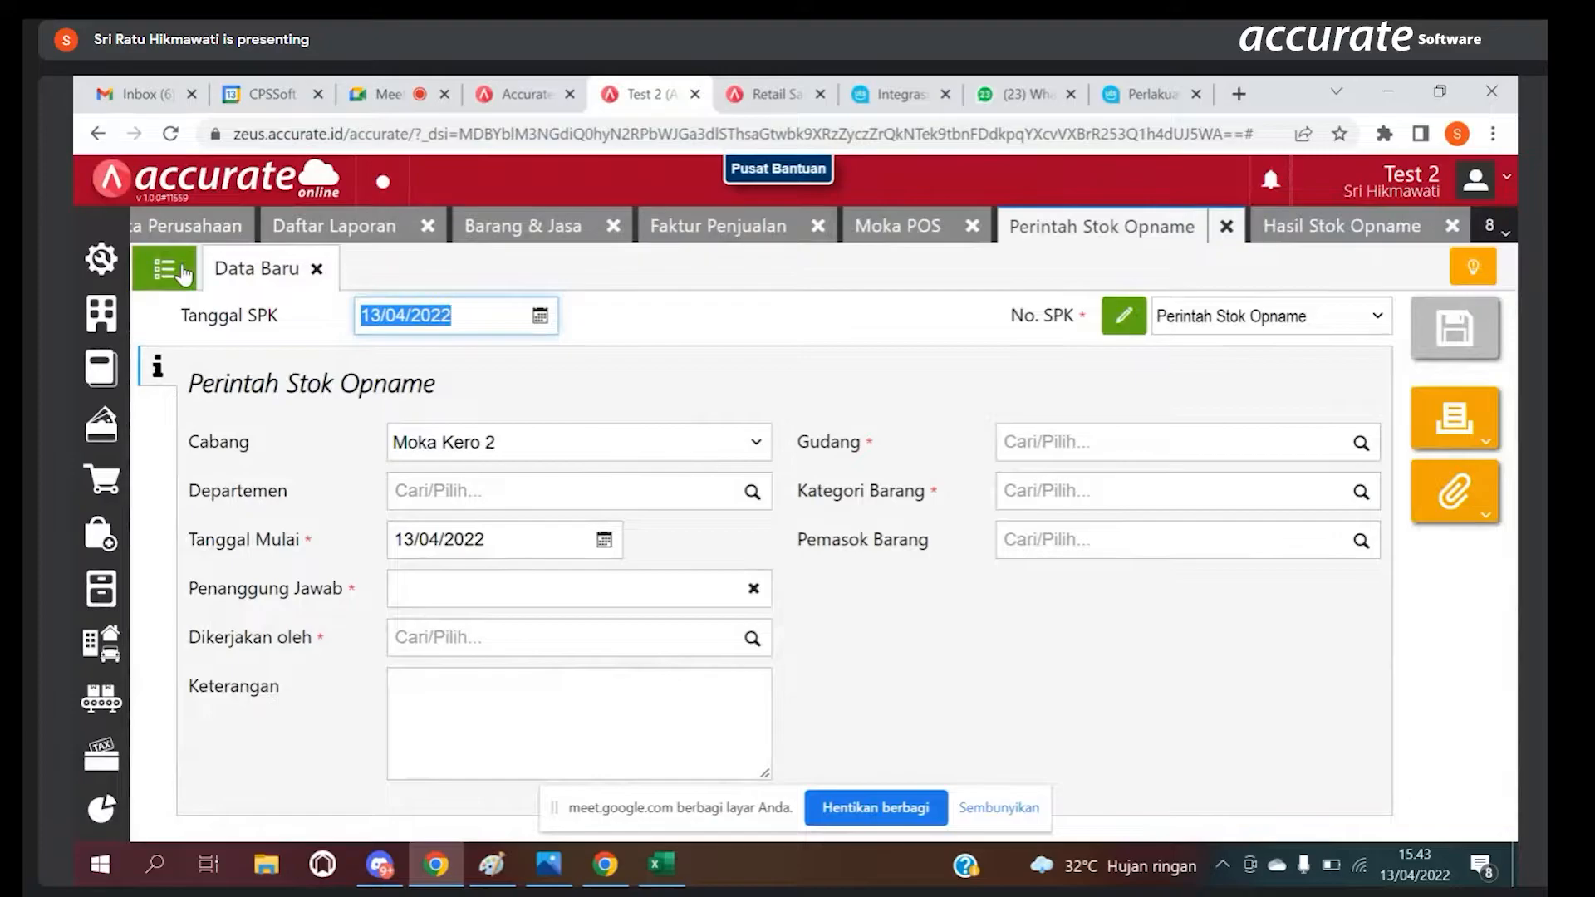
left_click(181, 274)
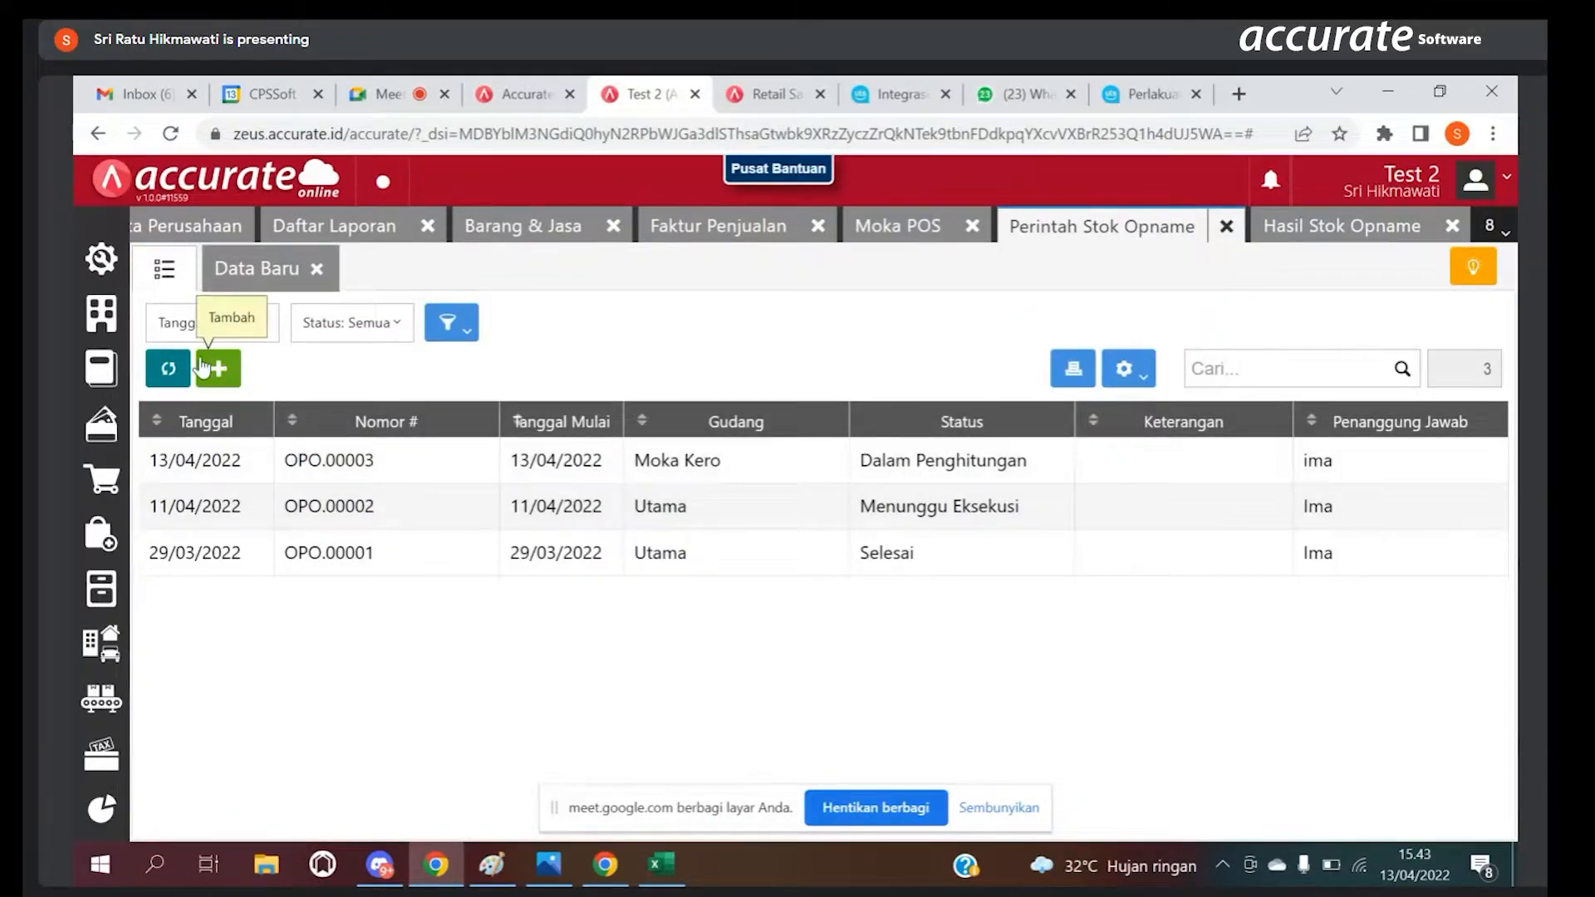
Step: Refresh the Perintah Stok Opname list, and reload the Penyesuaian Stok Barang report to look through its first pages
left_click(172, 371)
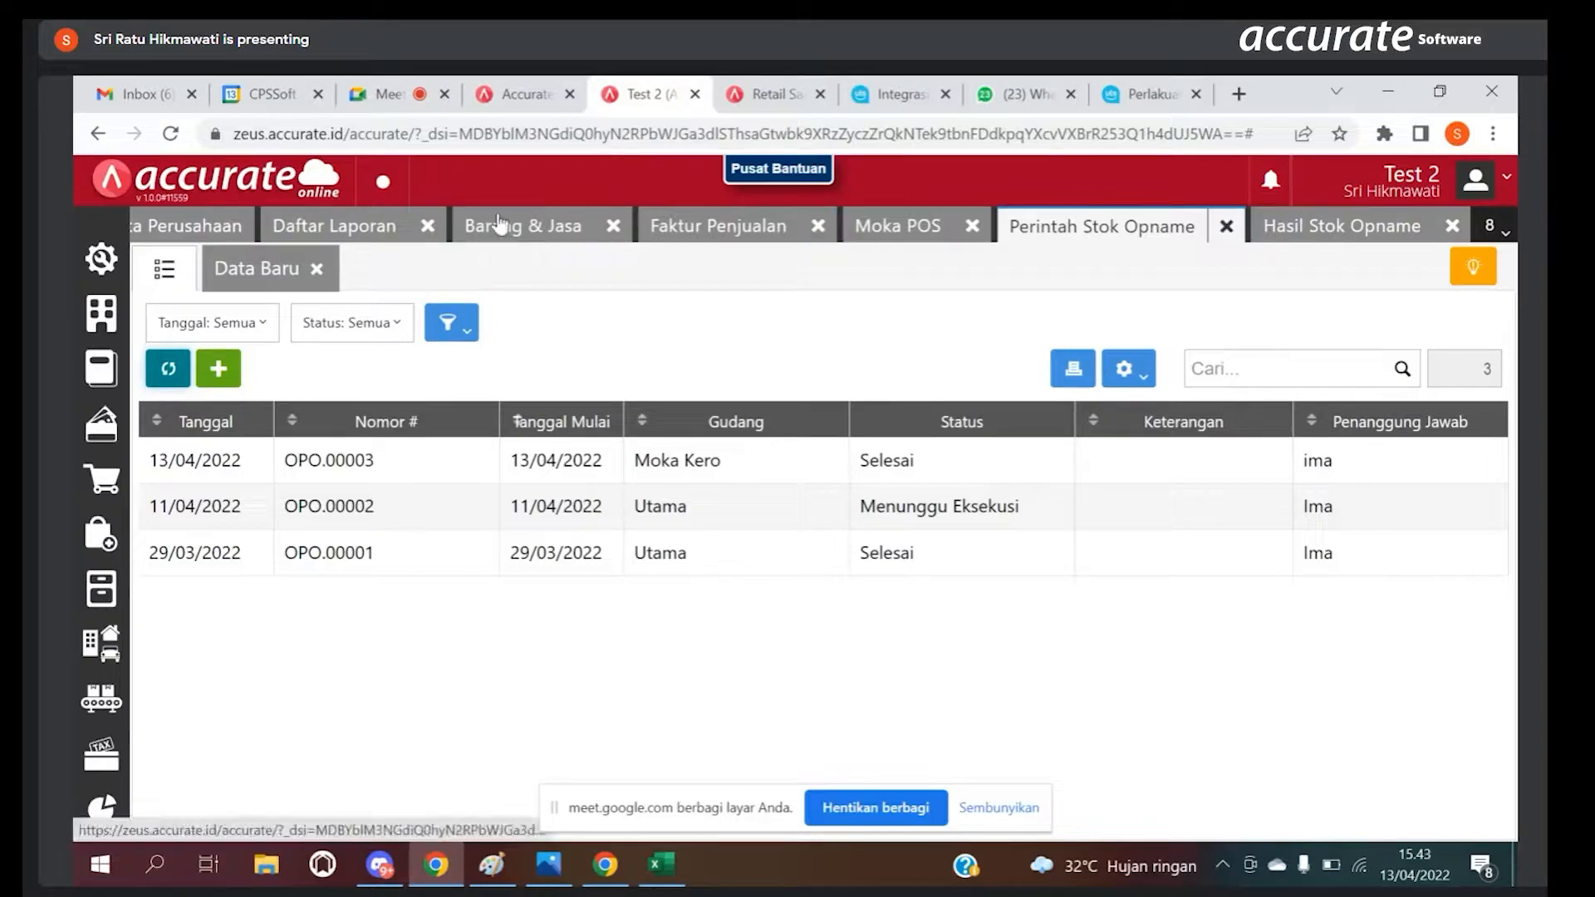
left_click(359, 228)
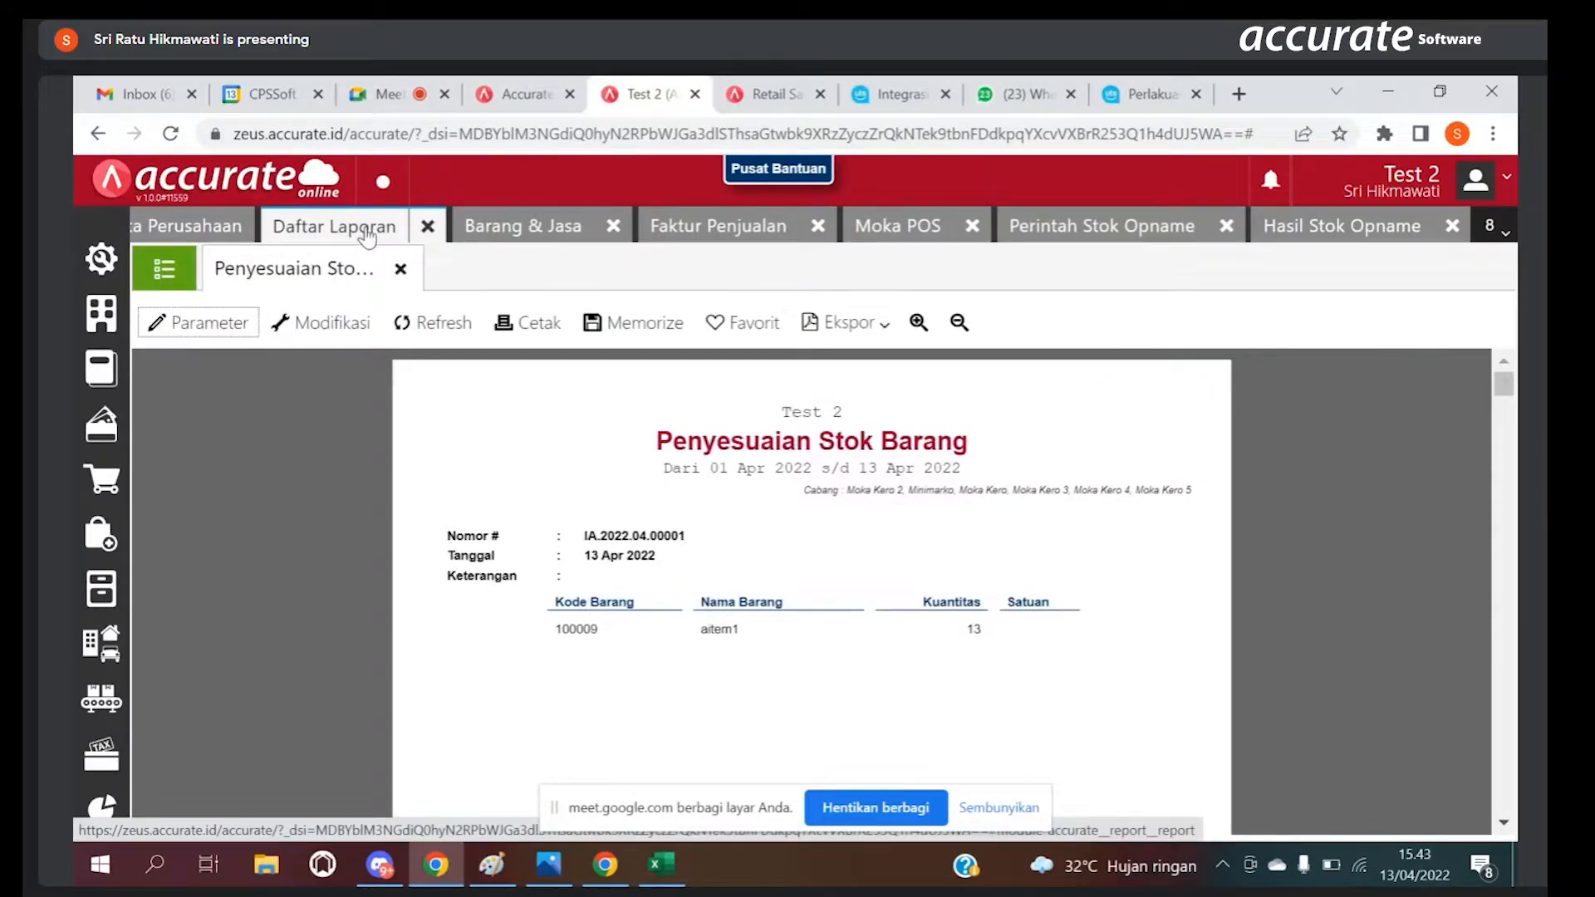
left_click(435, 326)
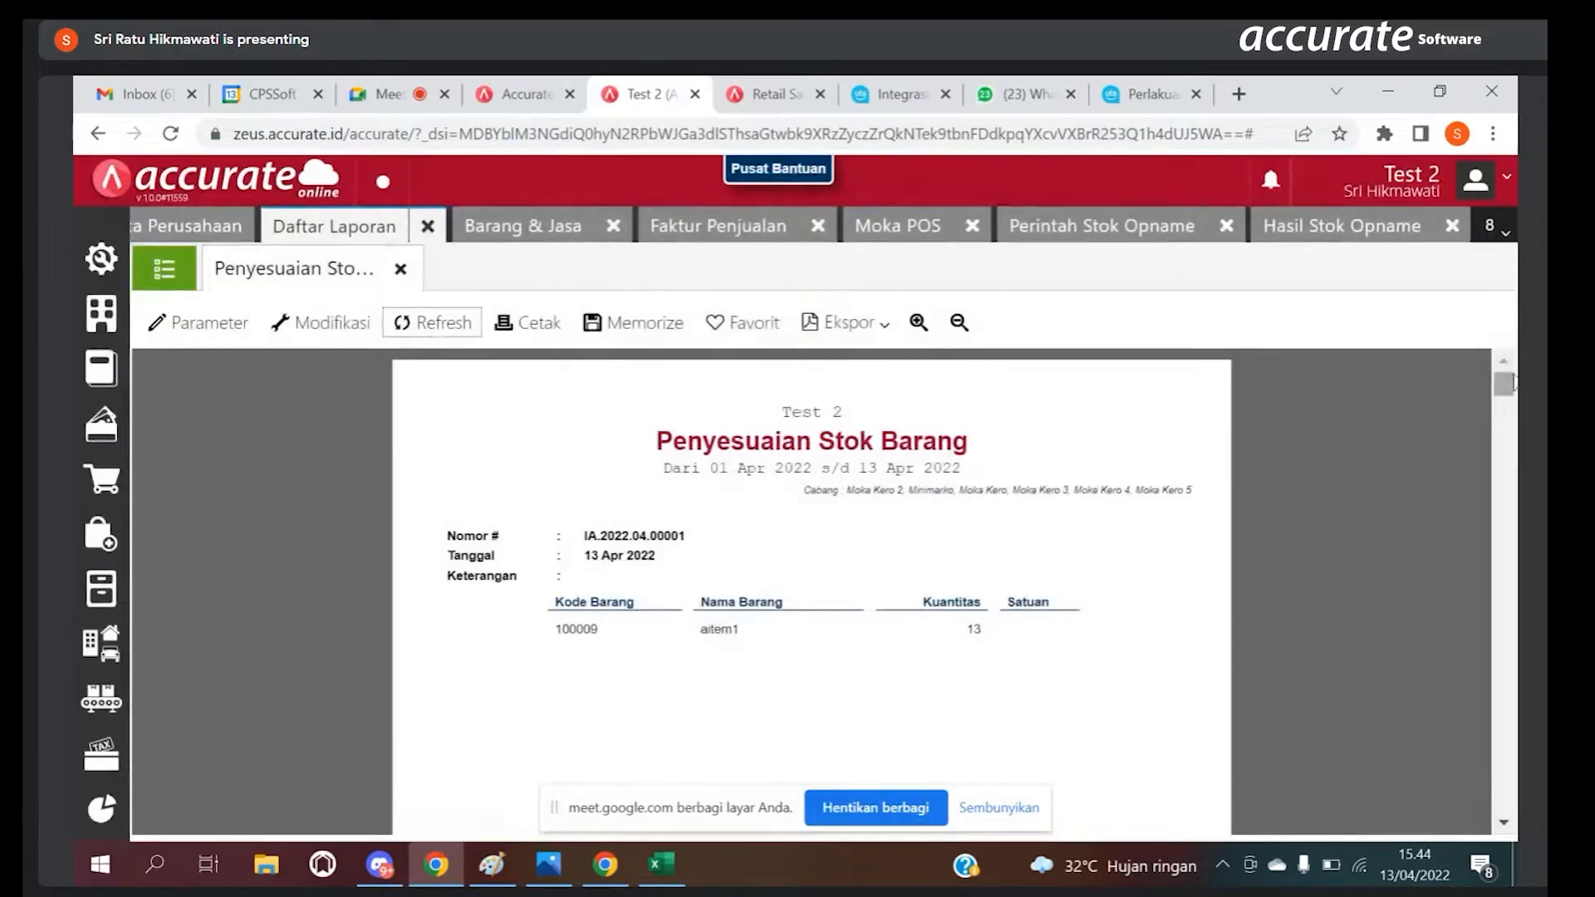
scroll(811, 581, "down", 5)
scroll(811, 582, "up", 5)
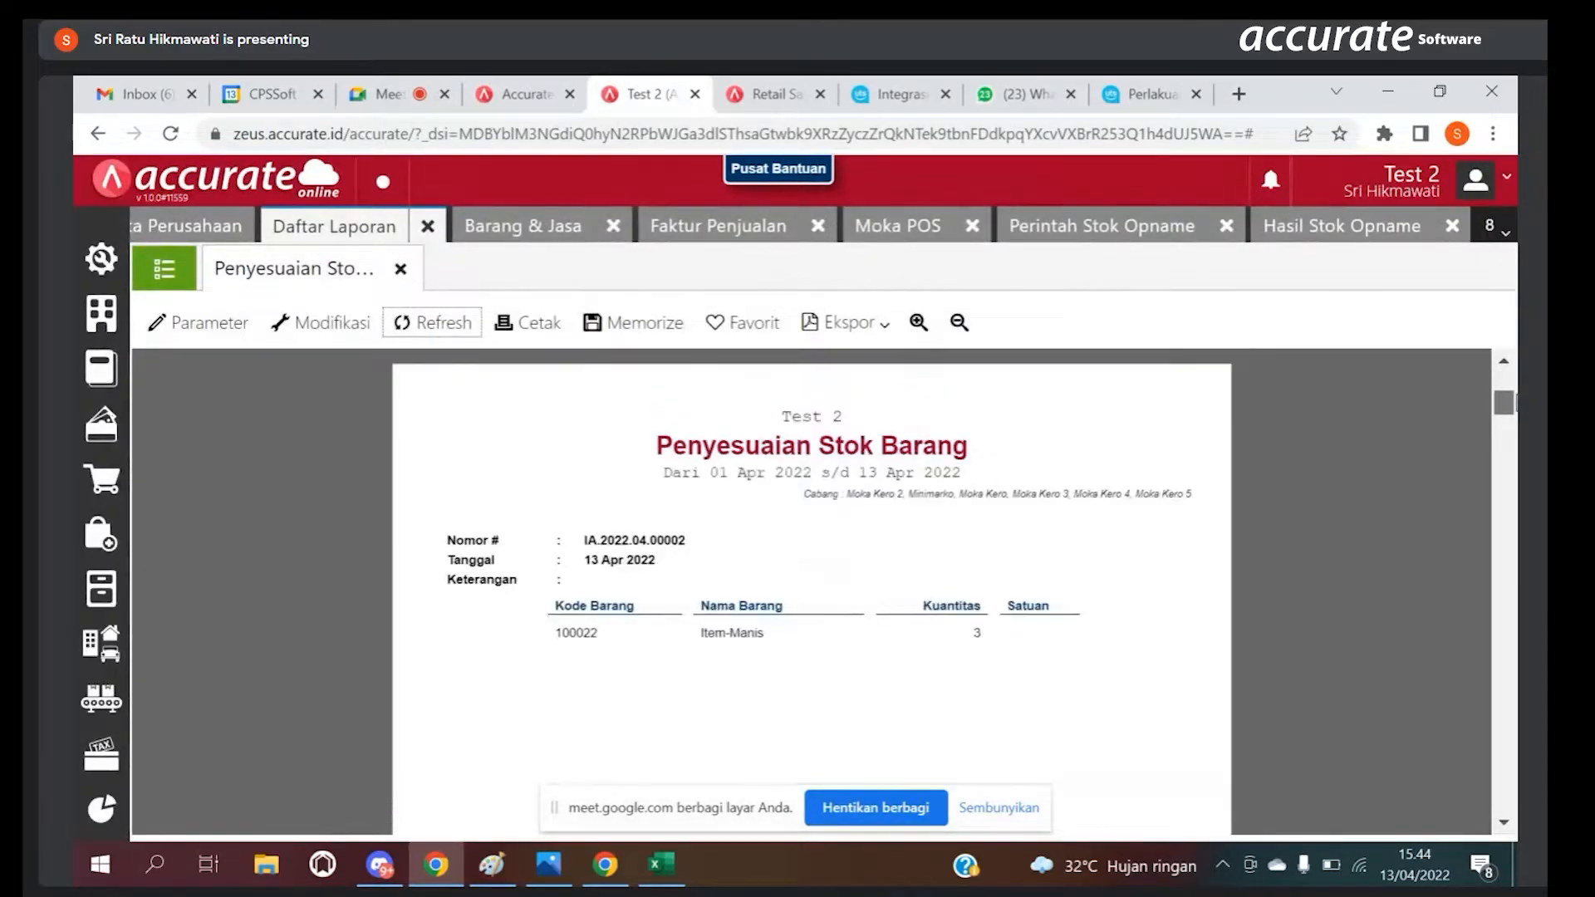
scroll(811, 581, "down", 5)
left_click_drag(1511, 419, 1476, 330)
Step: Filter the Penyesuaian Stok Barang report with the condition Nama Barang Sama dengan 0 and save the modification
left_click(332, 324)
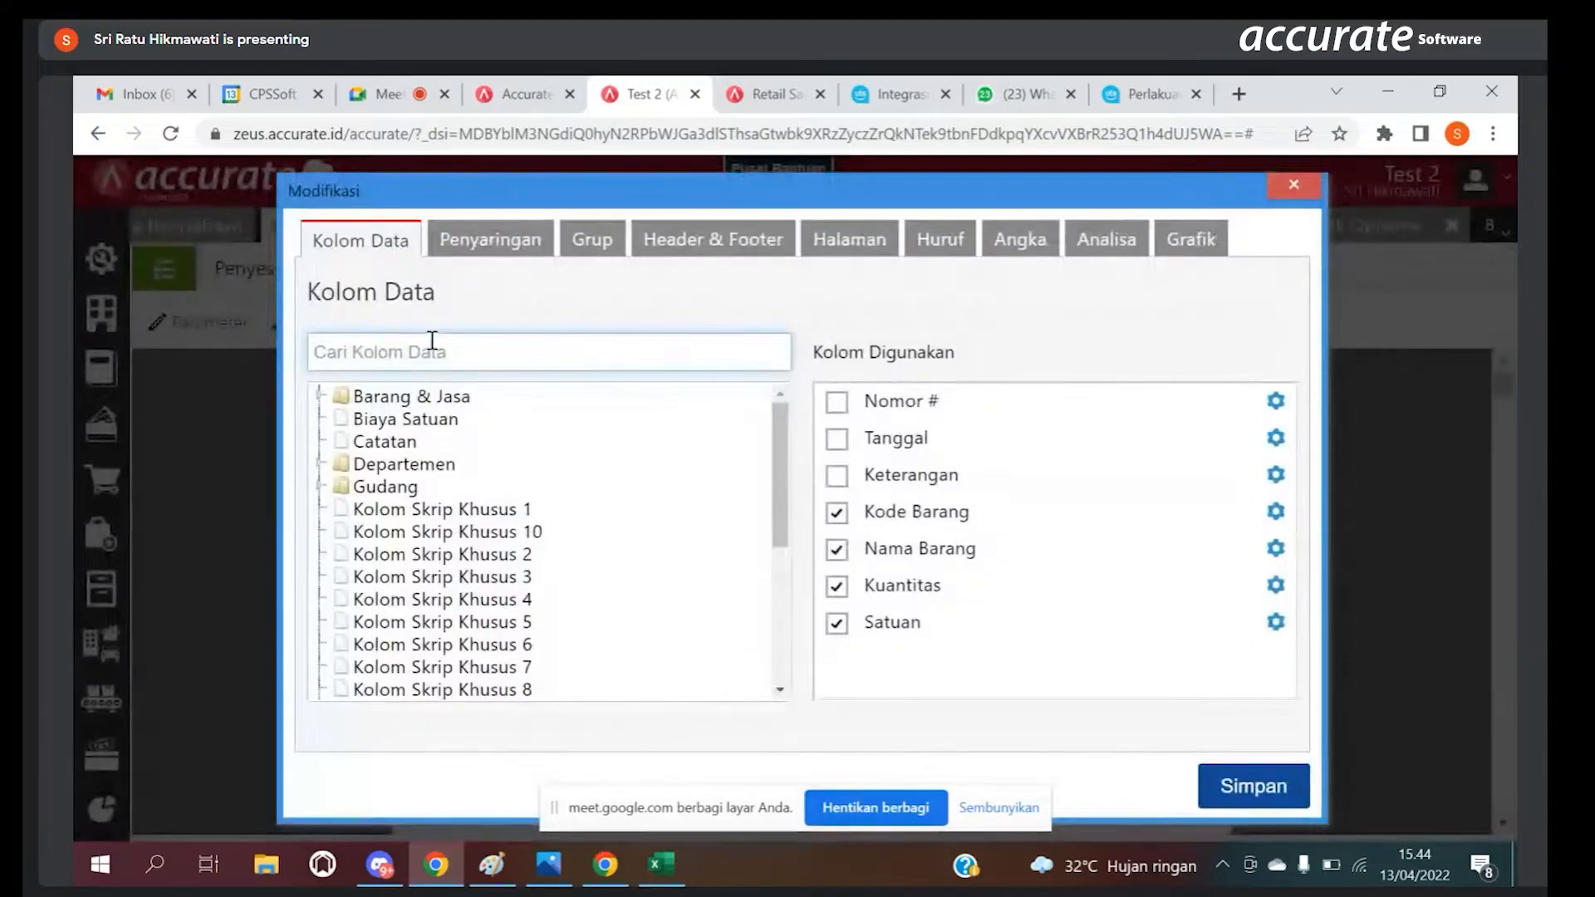
left_click(490, 240)
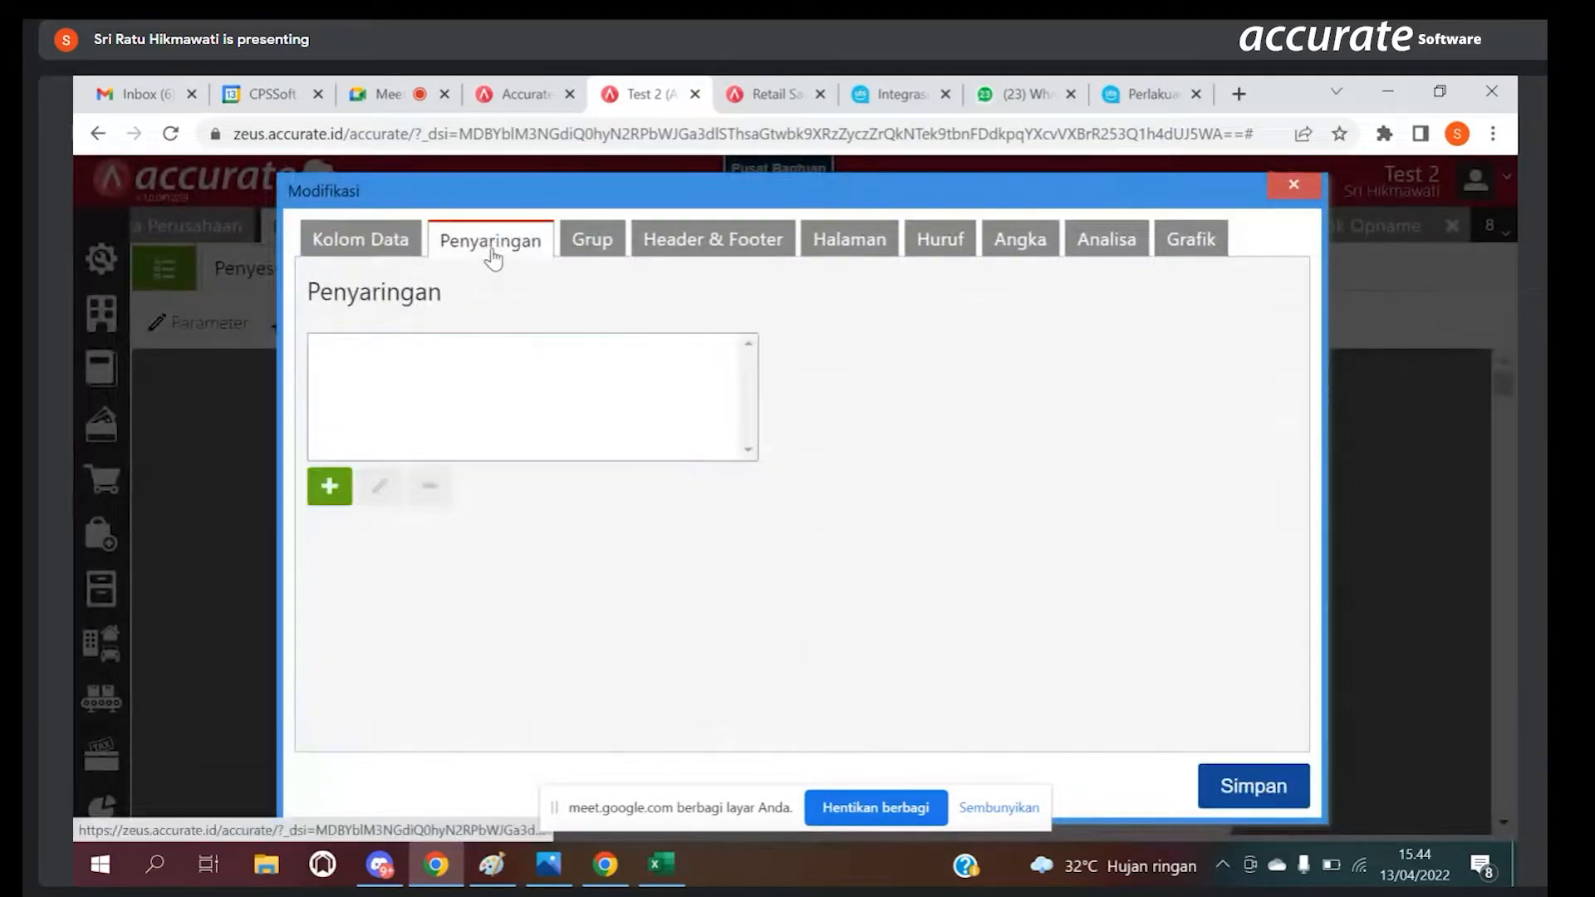
left_click(346, 482)
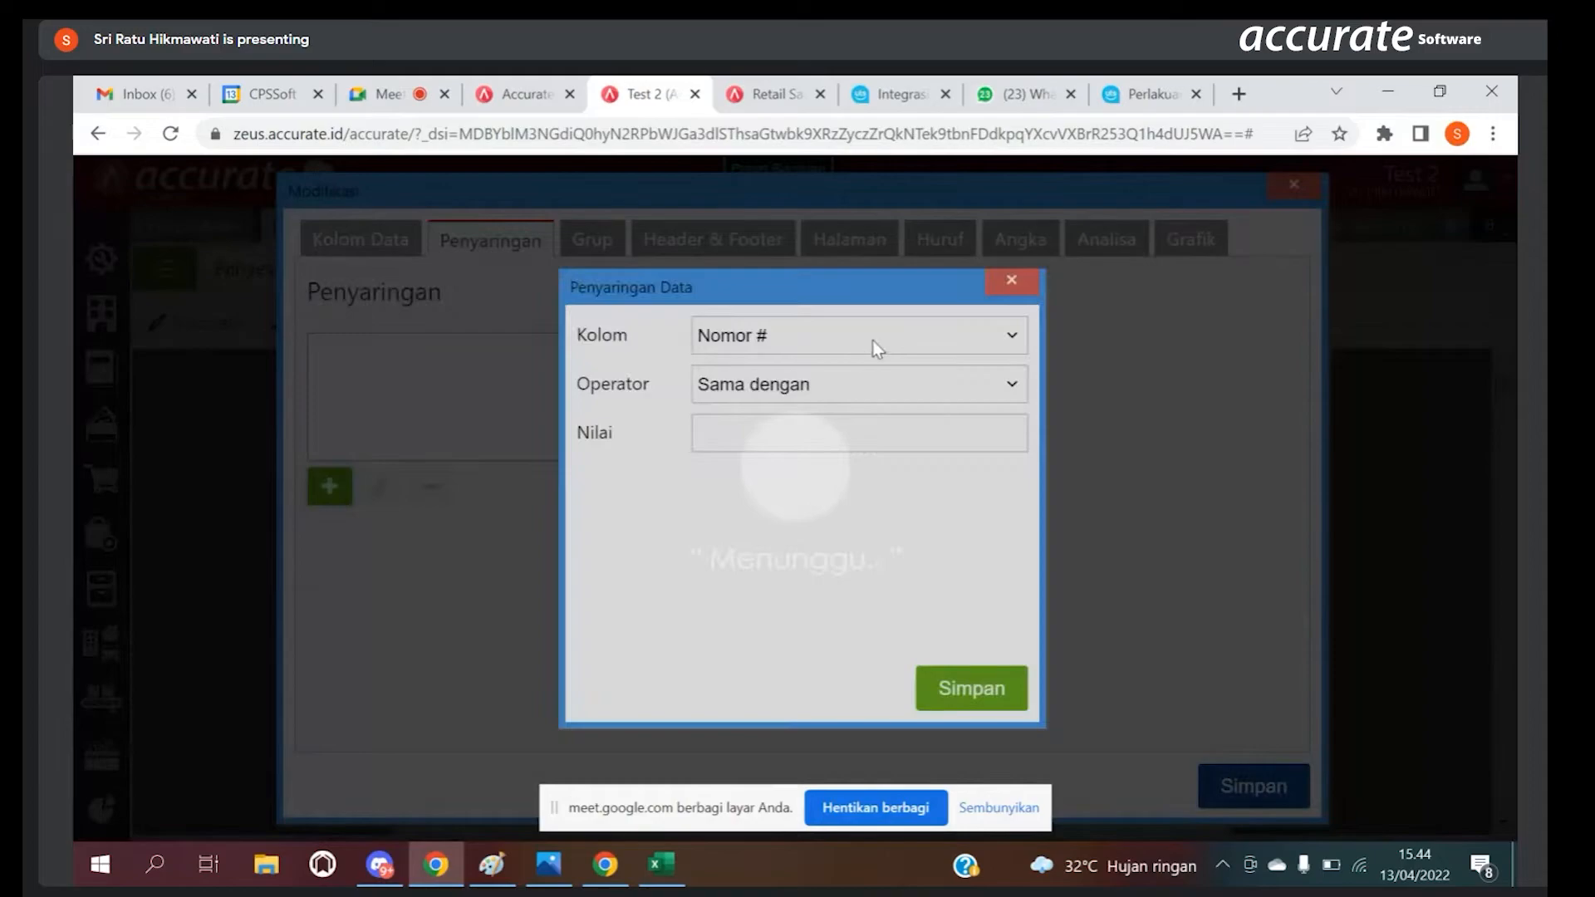
left_click(872, 340)
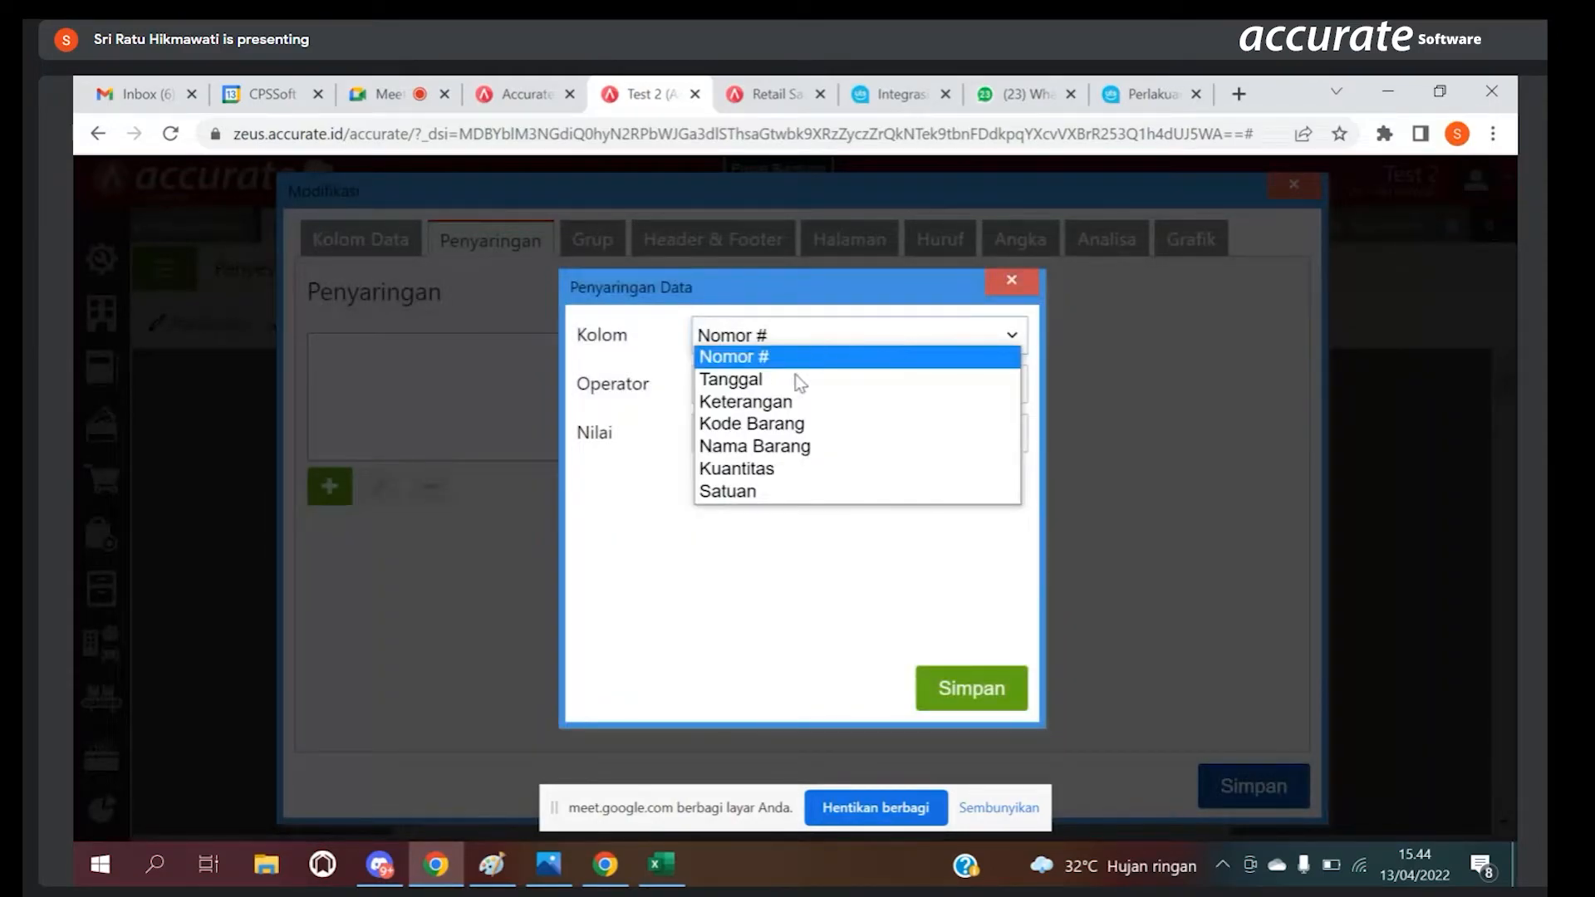
left_click(781, 447)
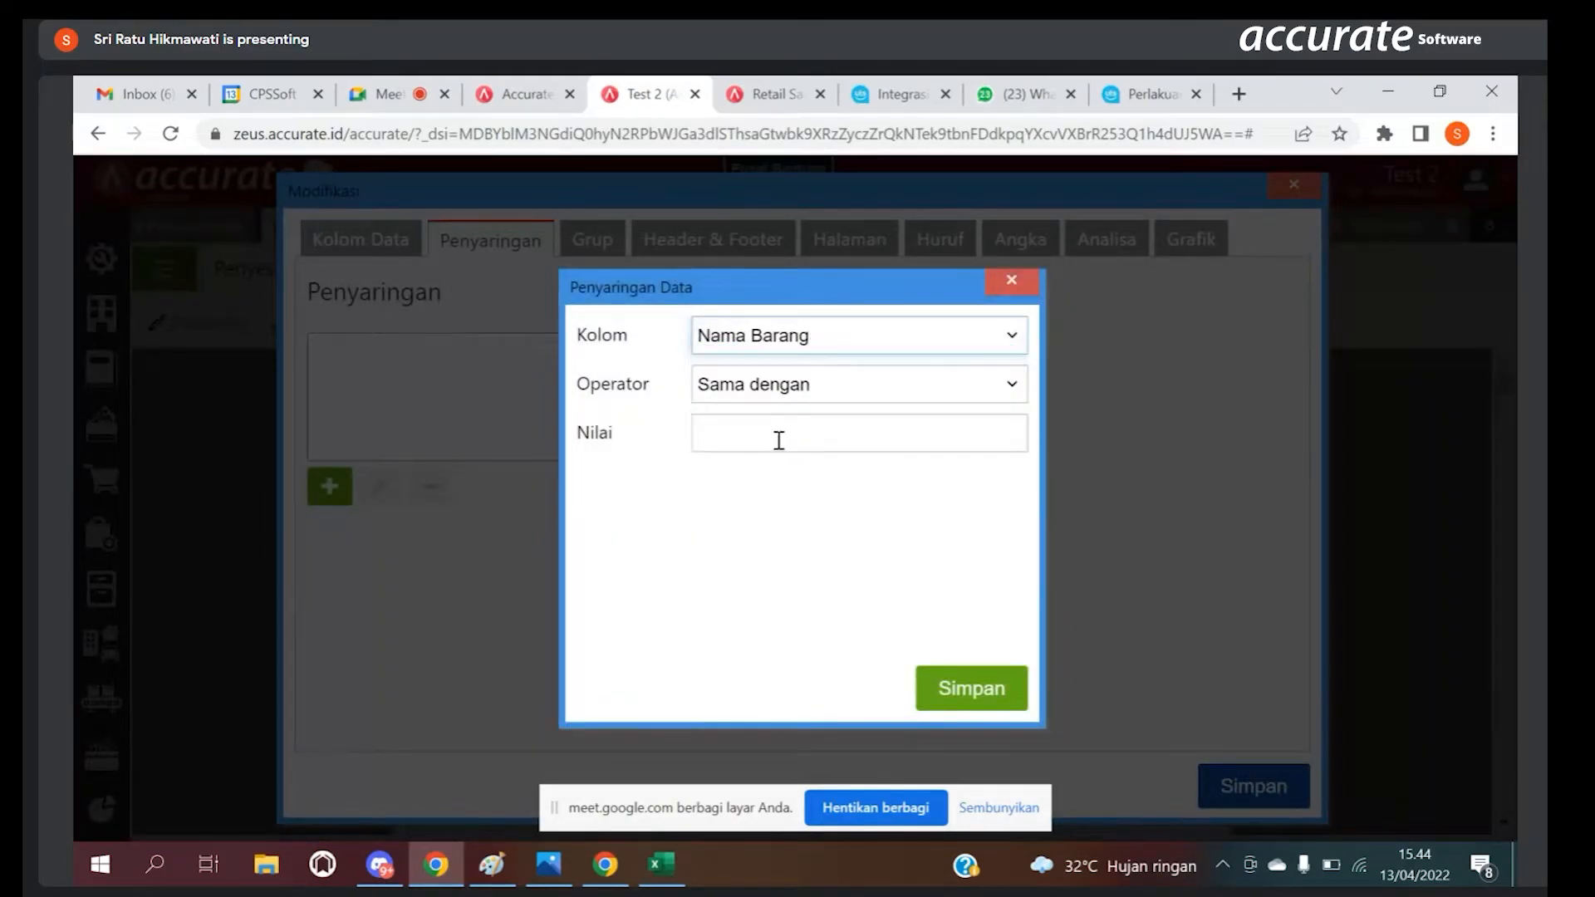
left_click(863, 395)
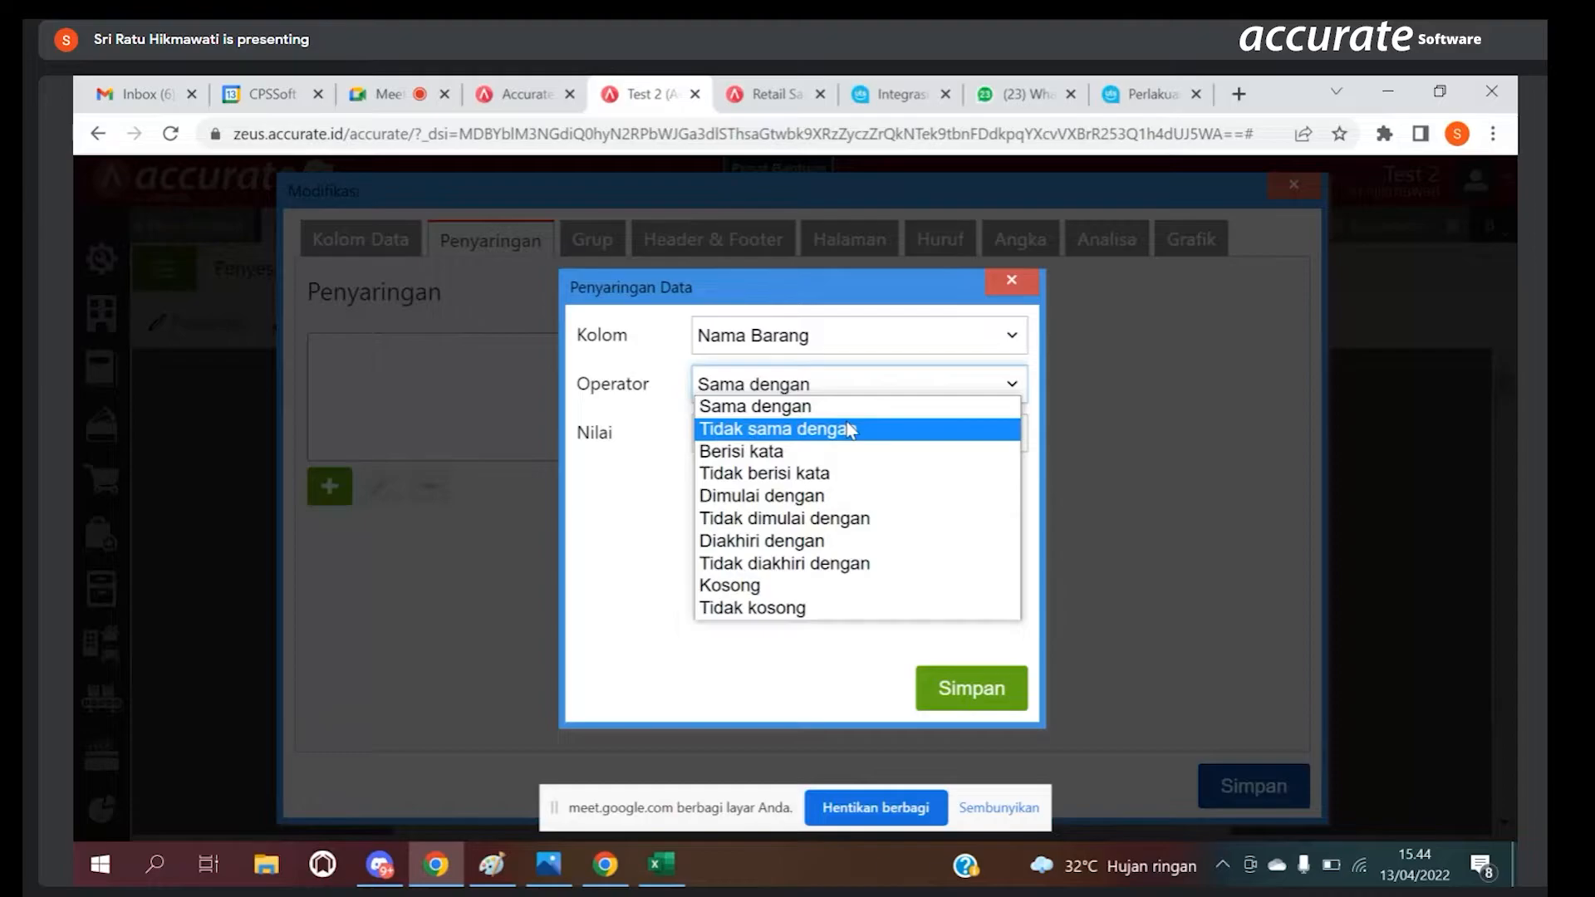
left_click(841, 407)
left_click(801, 431)
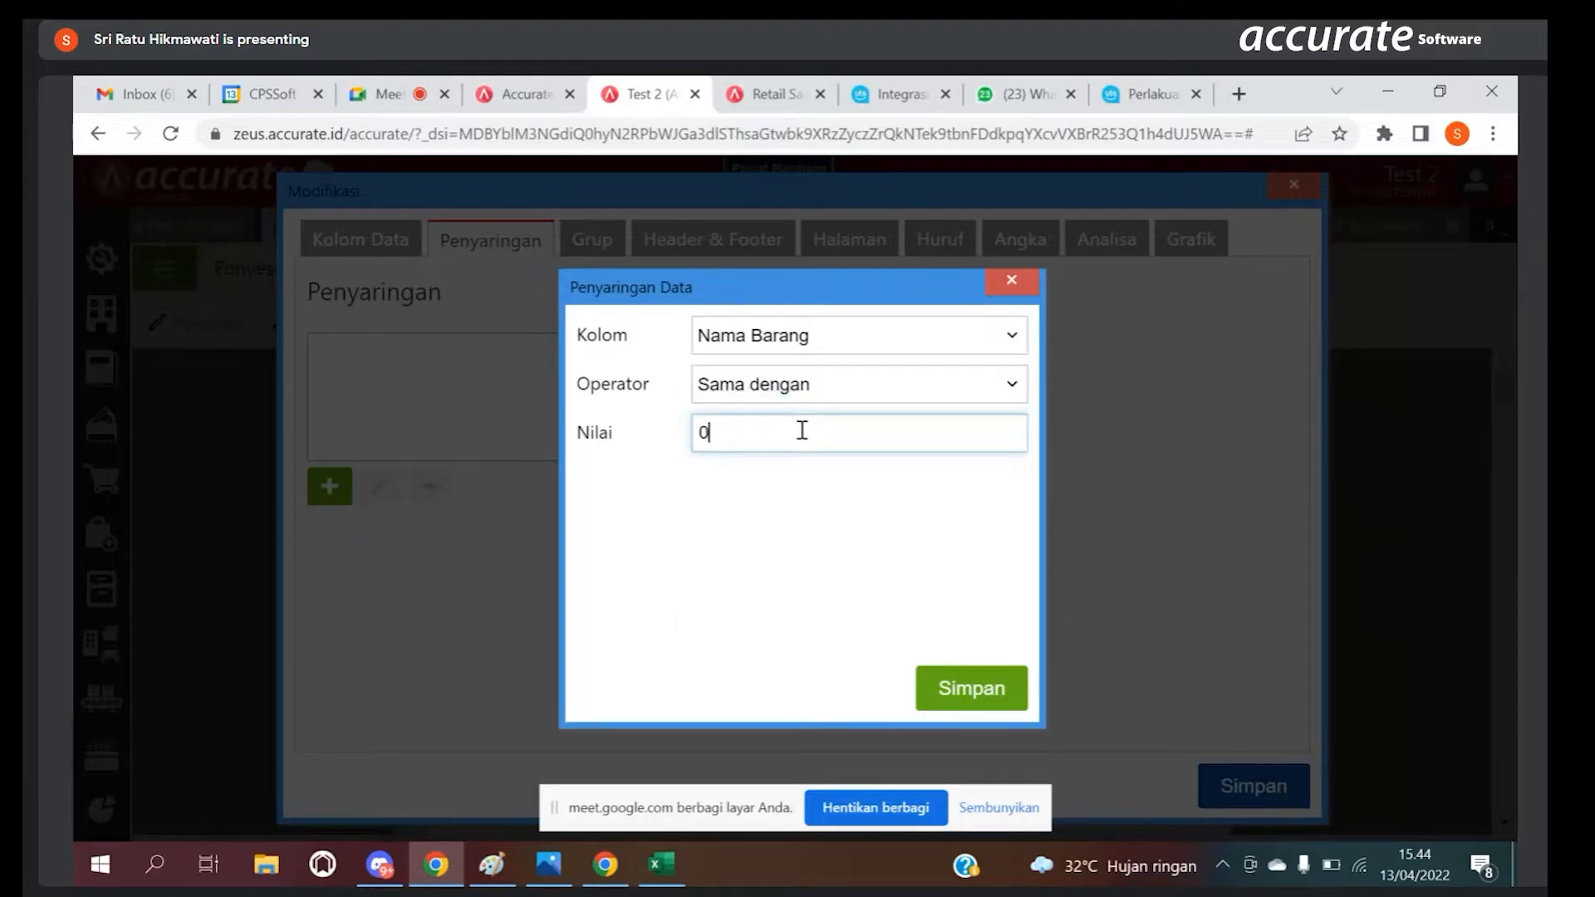
left_click(978, 699)
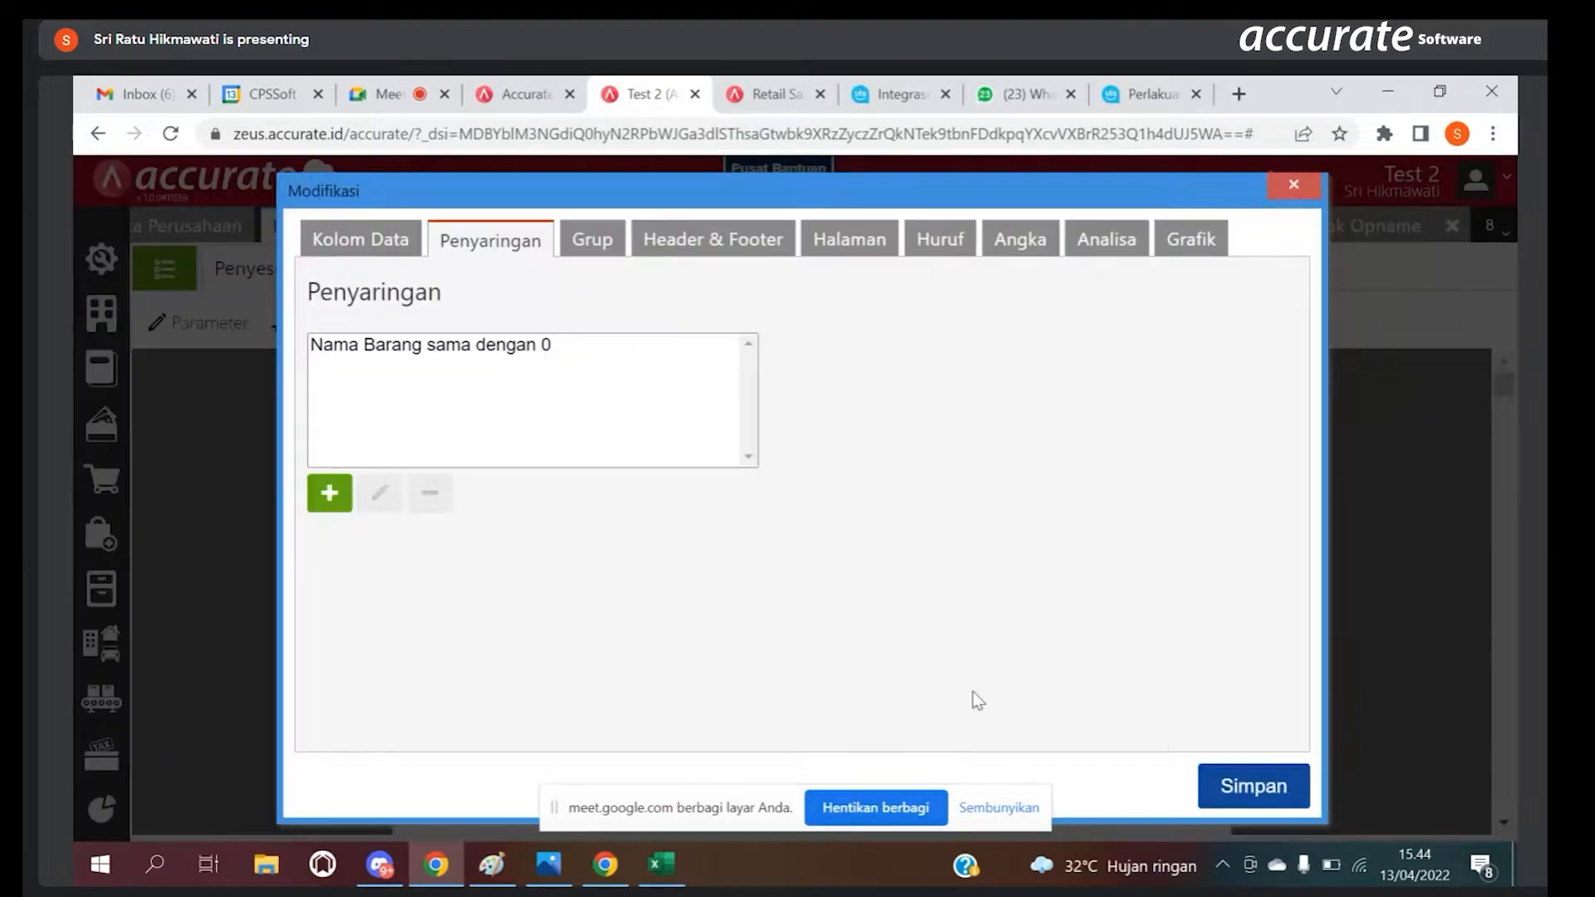
left_click(1275, 789)
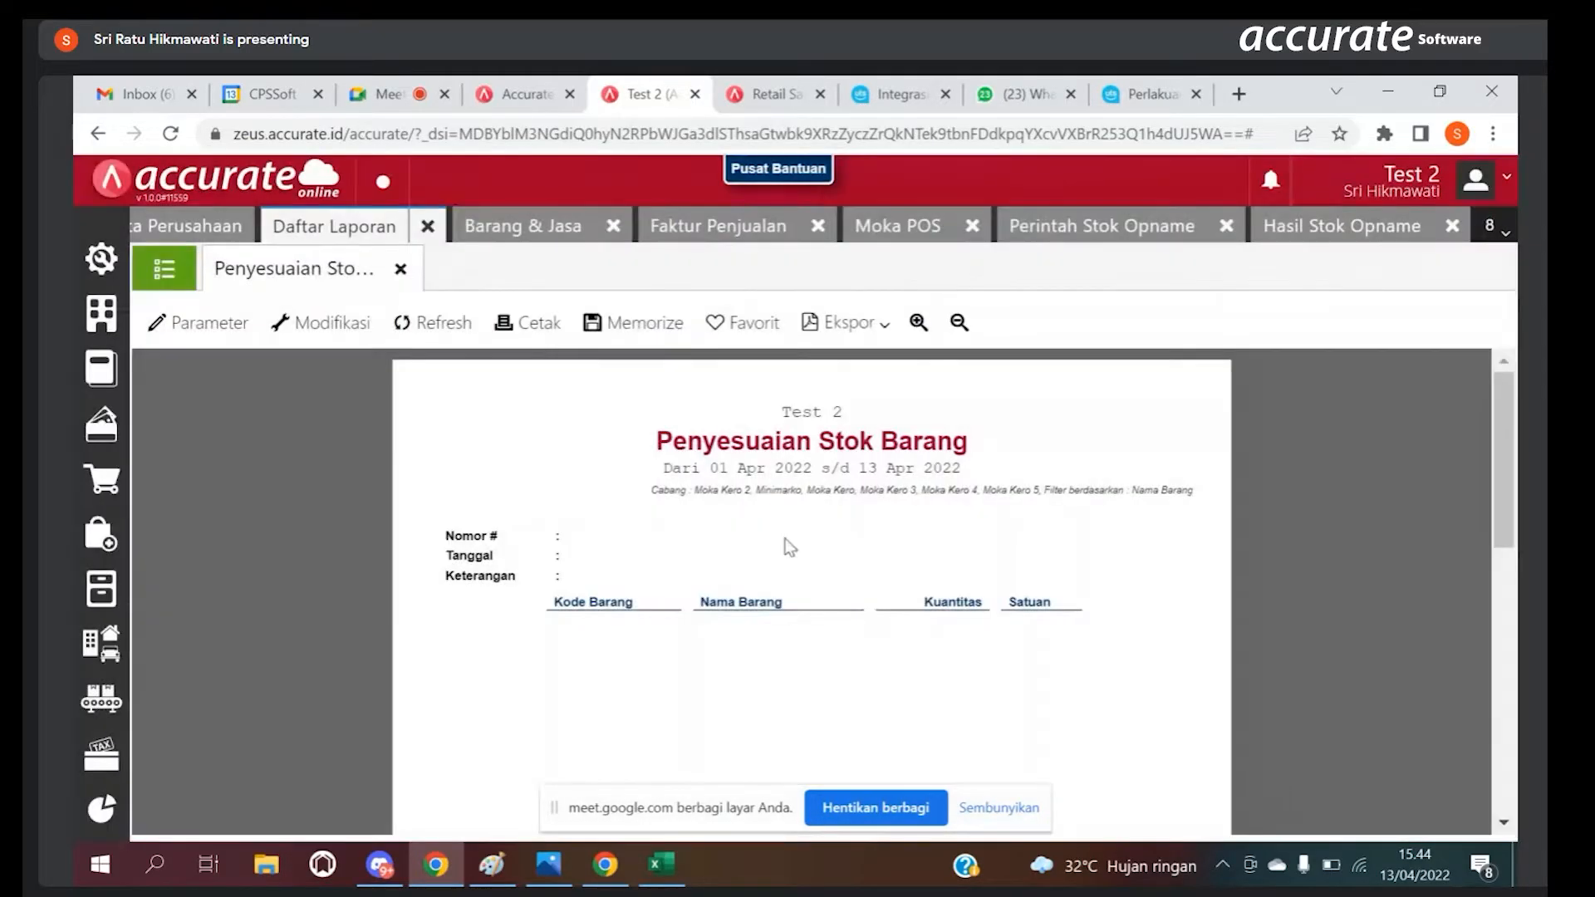
Step: Delete the Nama Barang filter from the Penyesuaian Stok Barang report and save the modification
left_click(328, 320)
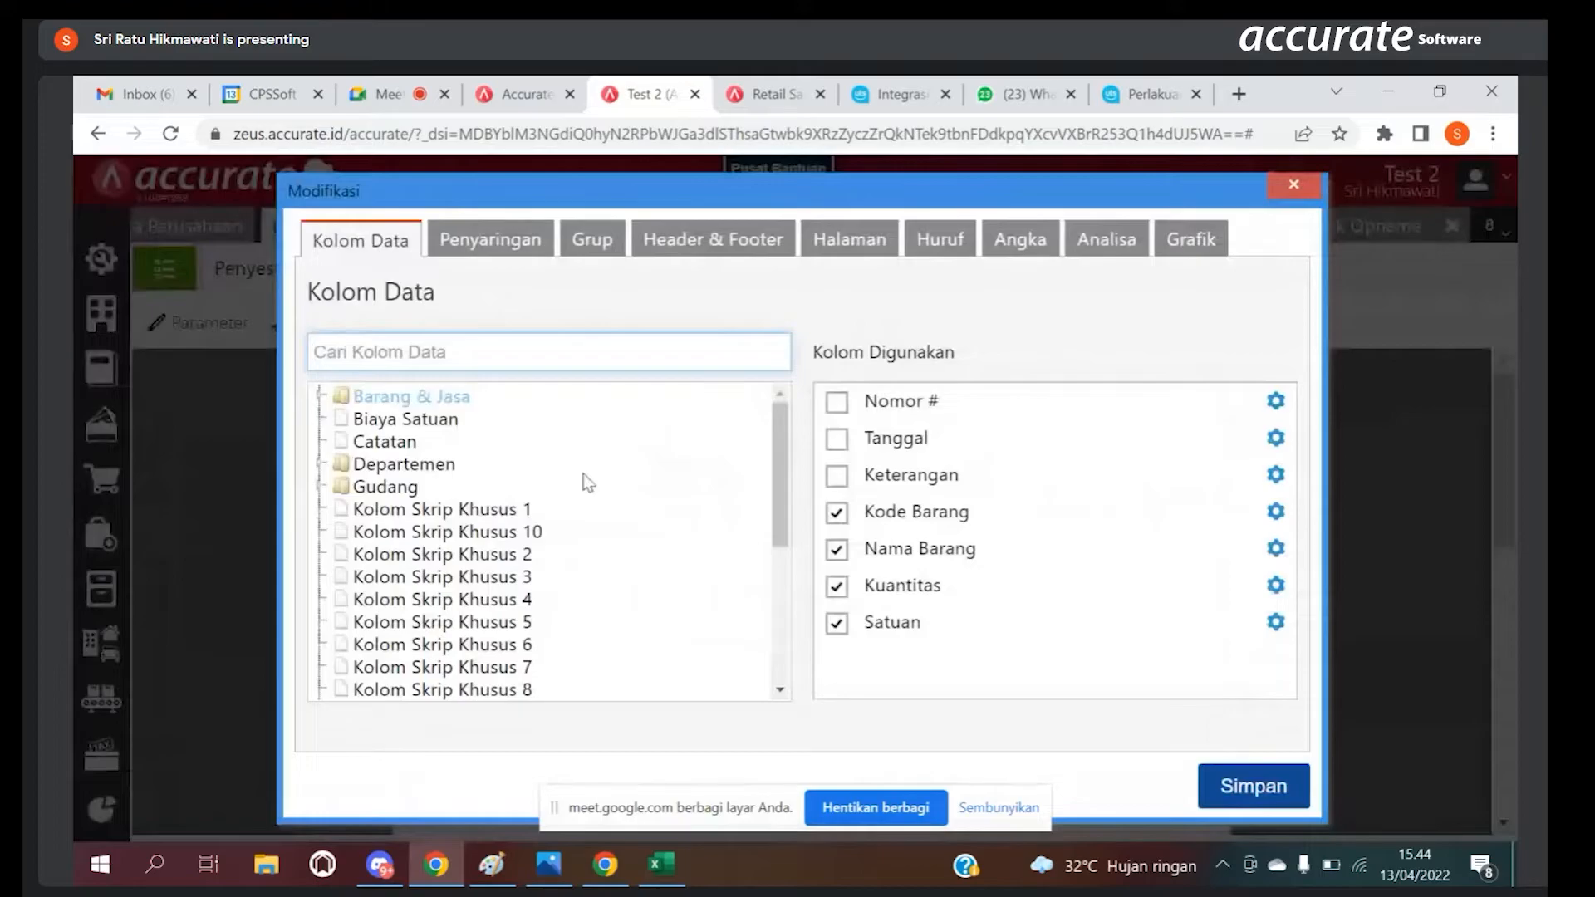
left_click(502, 247)
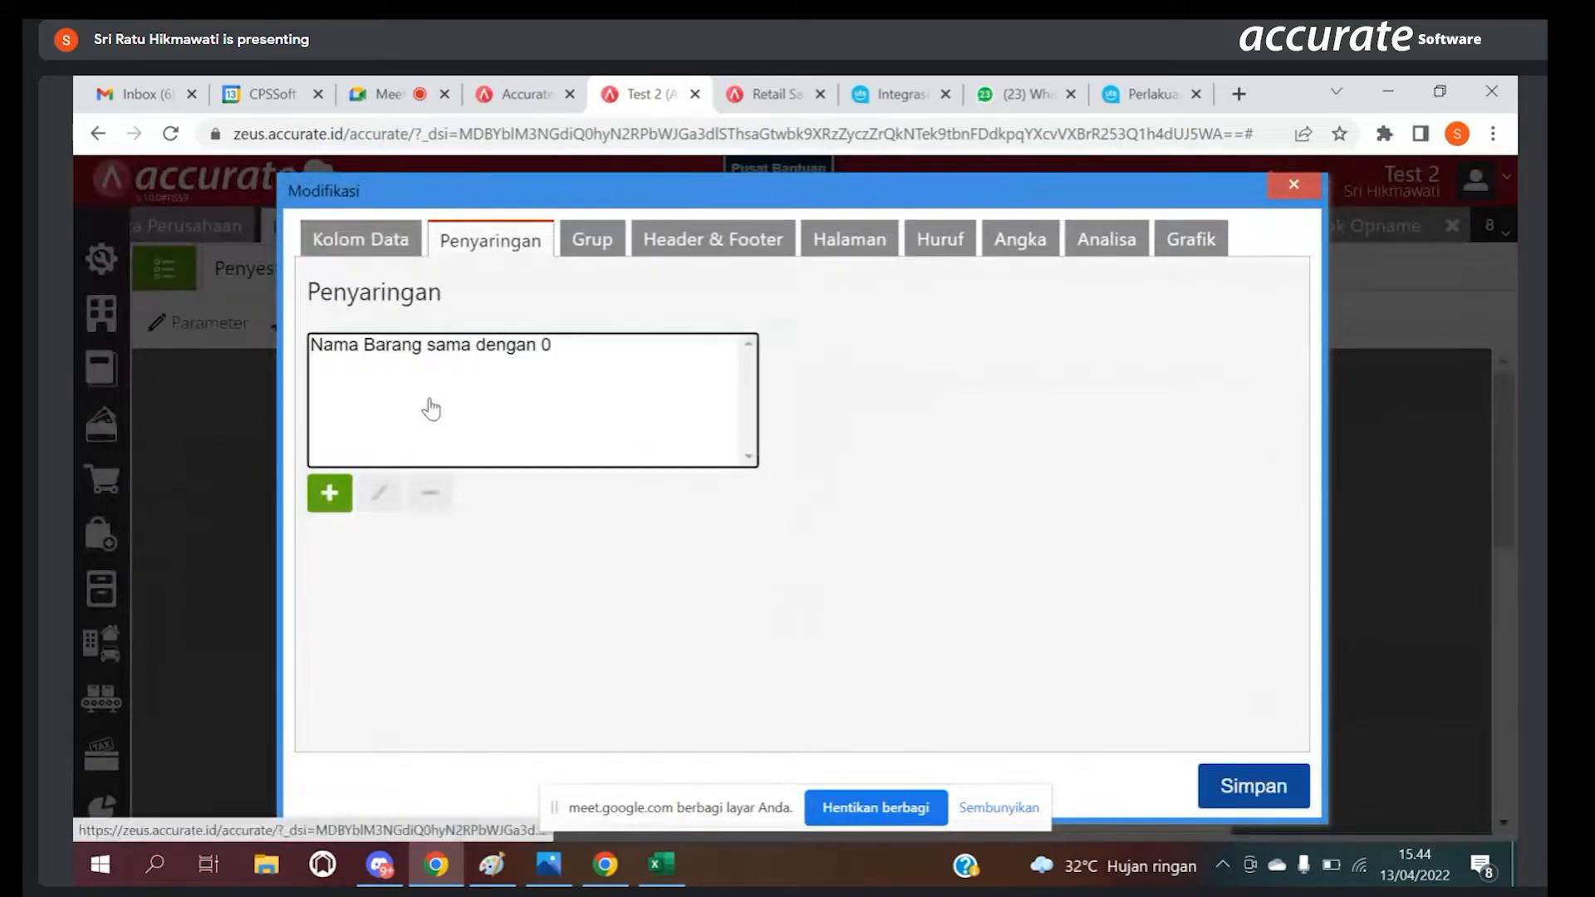
left_click(427, 345)
left_click(429, 492)
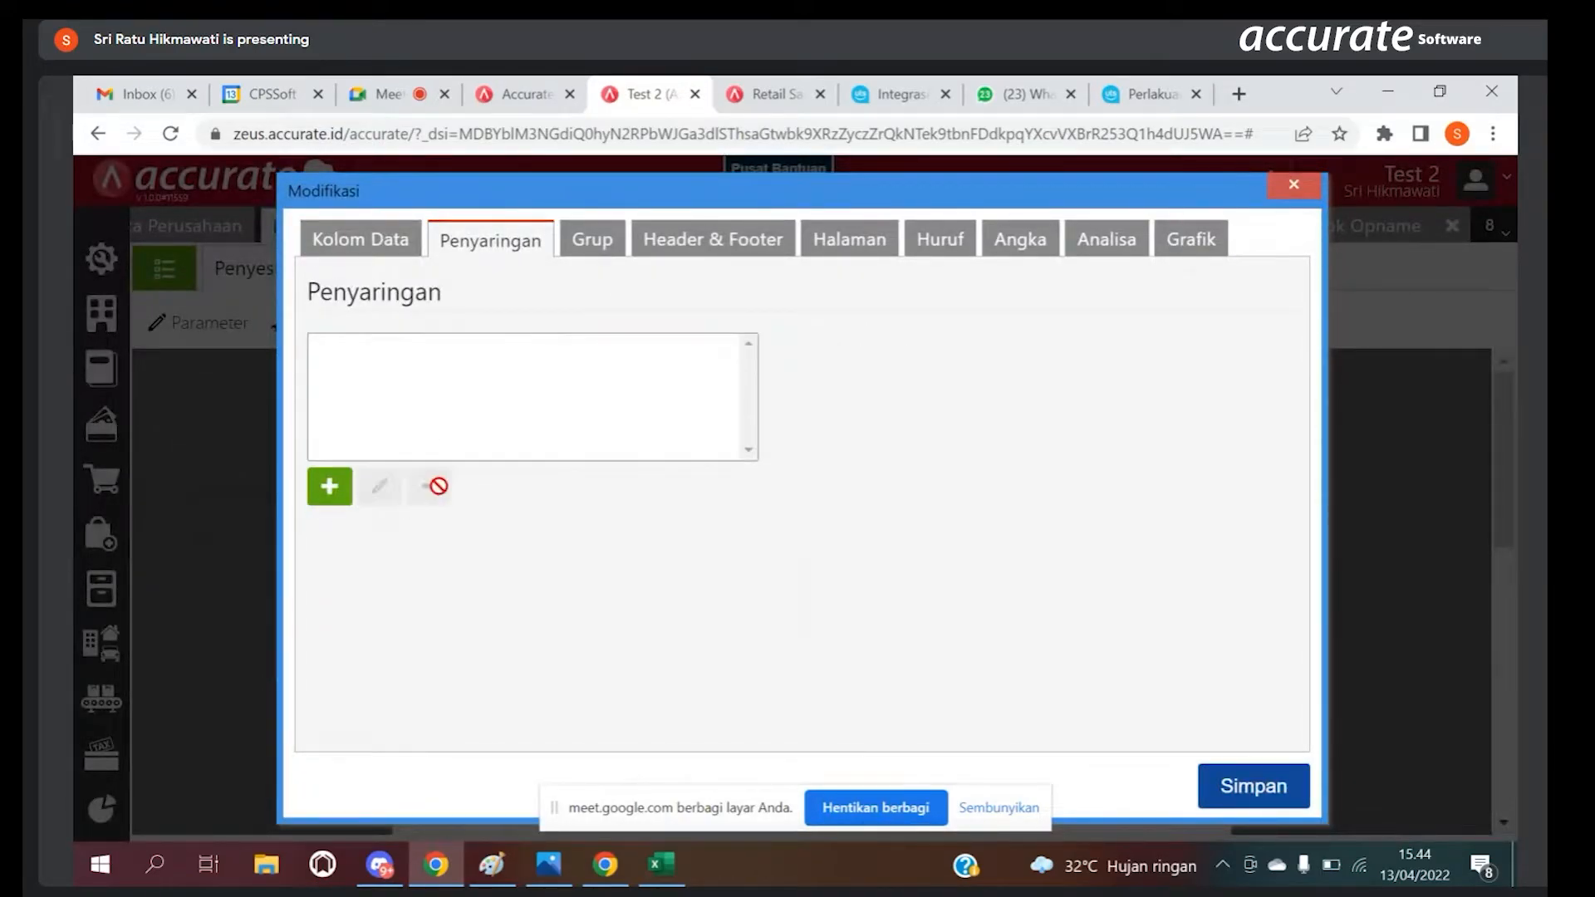
left_click(1291, 789)
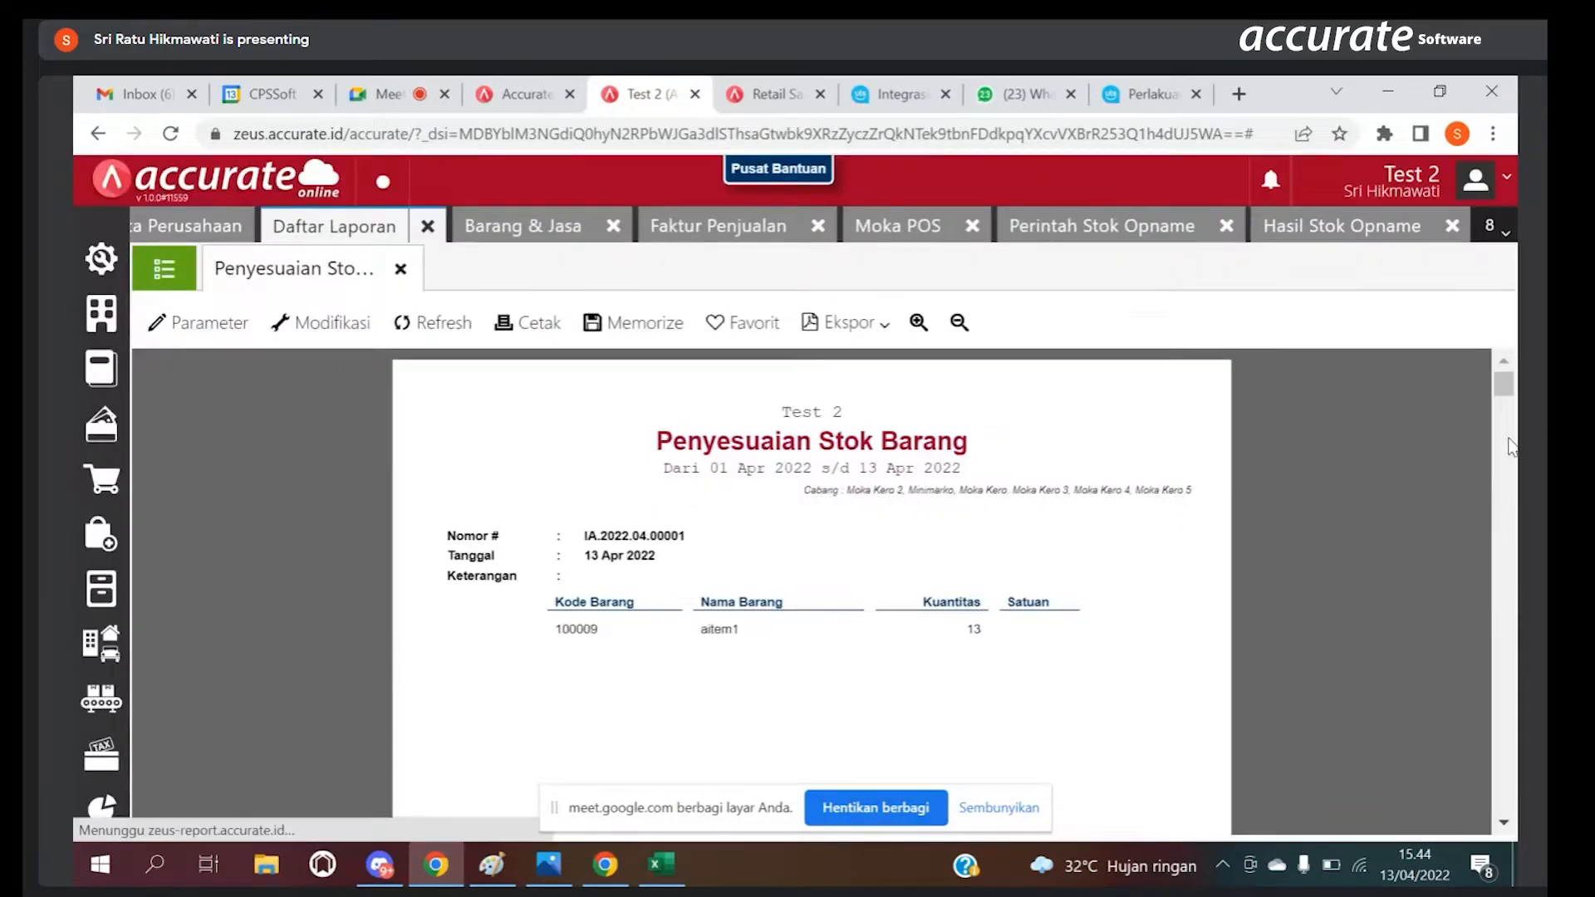
Step: Examine the adjusted items and quantities page by page in the Penyesuaian Stok Barang report
scroll(1513, 403, "down", 5)
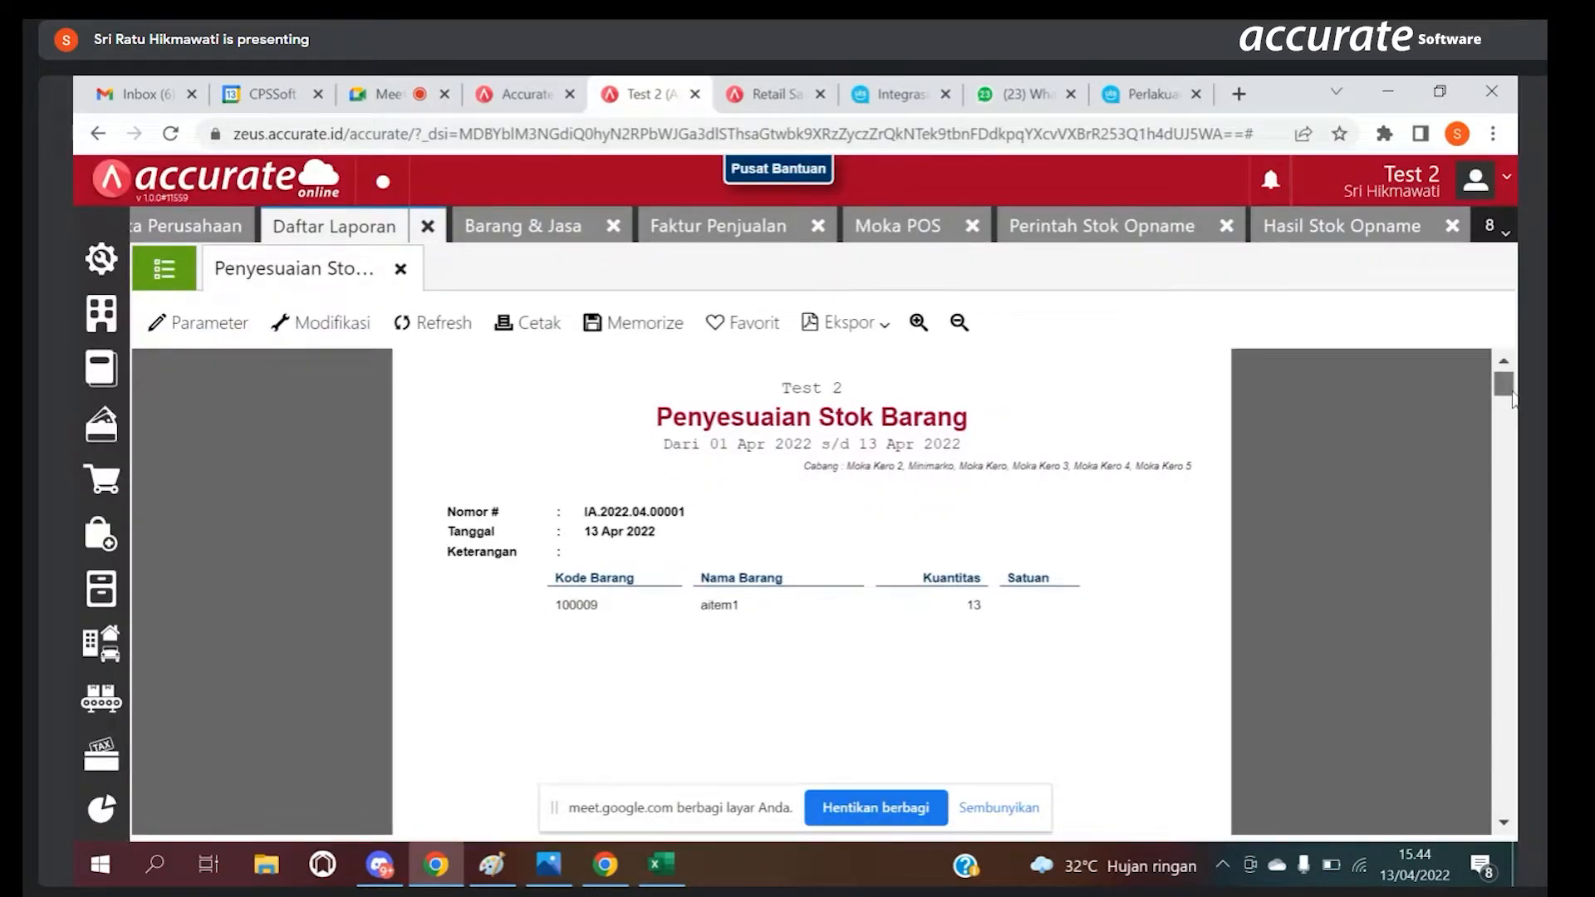
scroll(1515, 408, "down", 3)
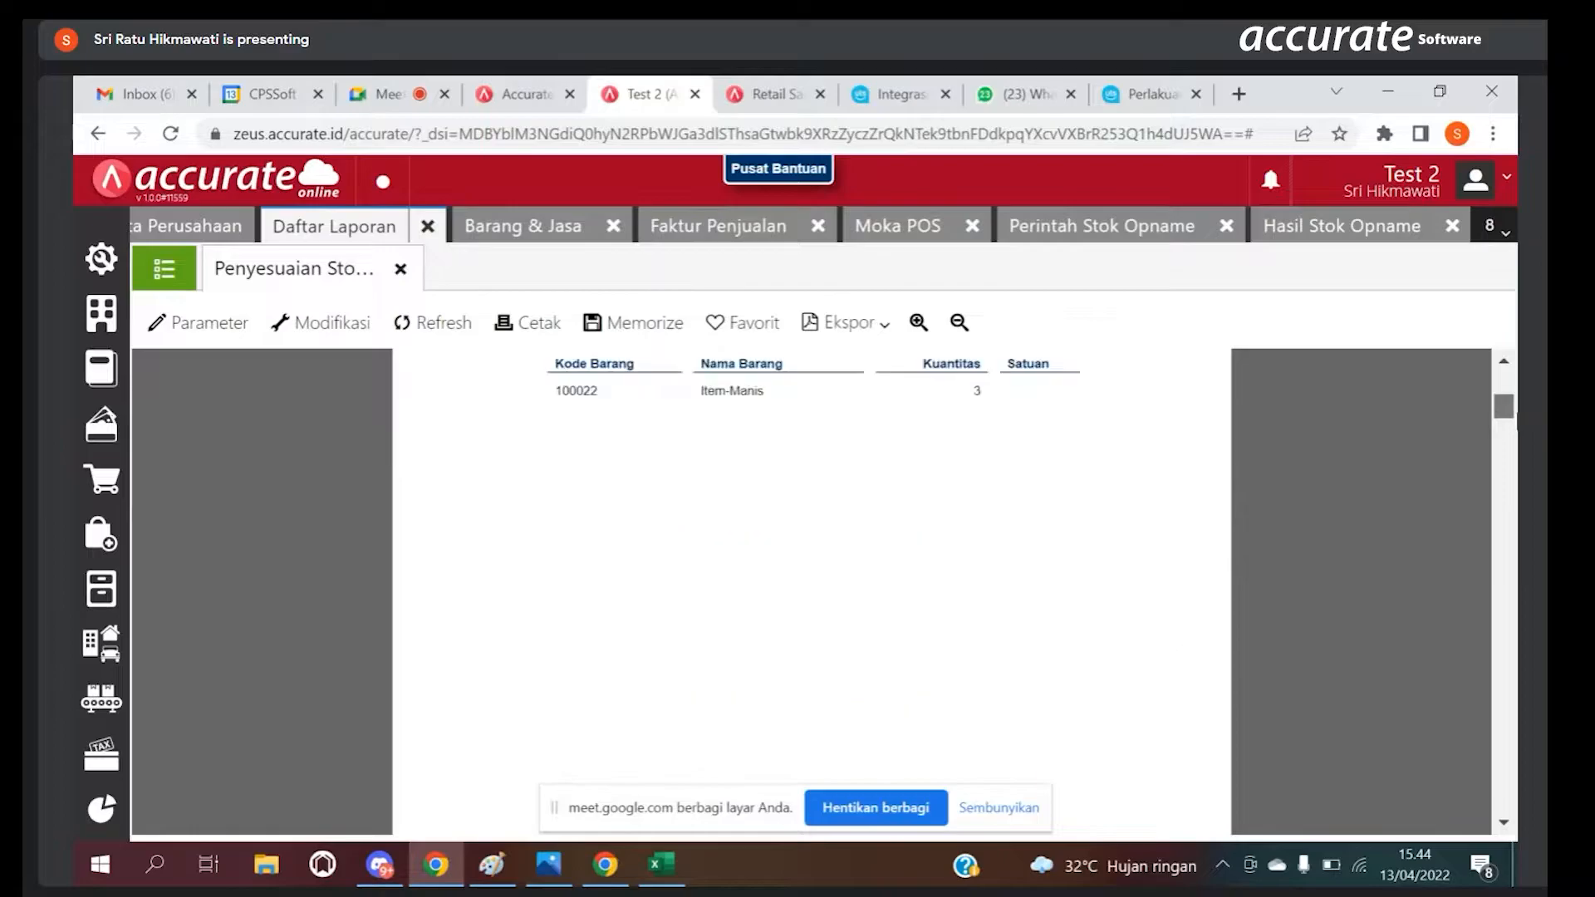
scroll(1516, 432, "down", 5)
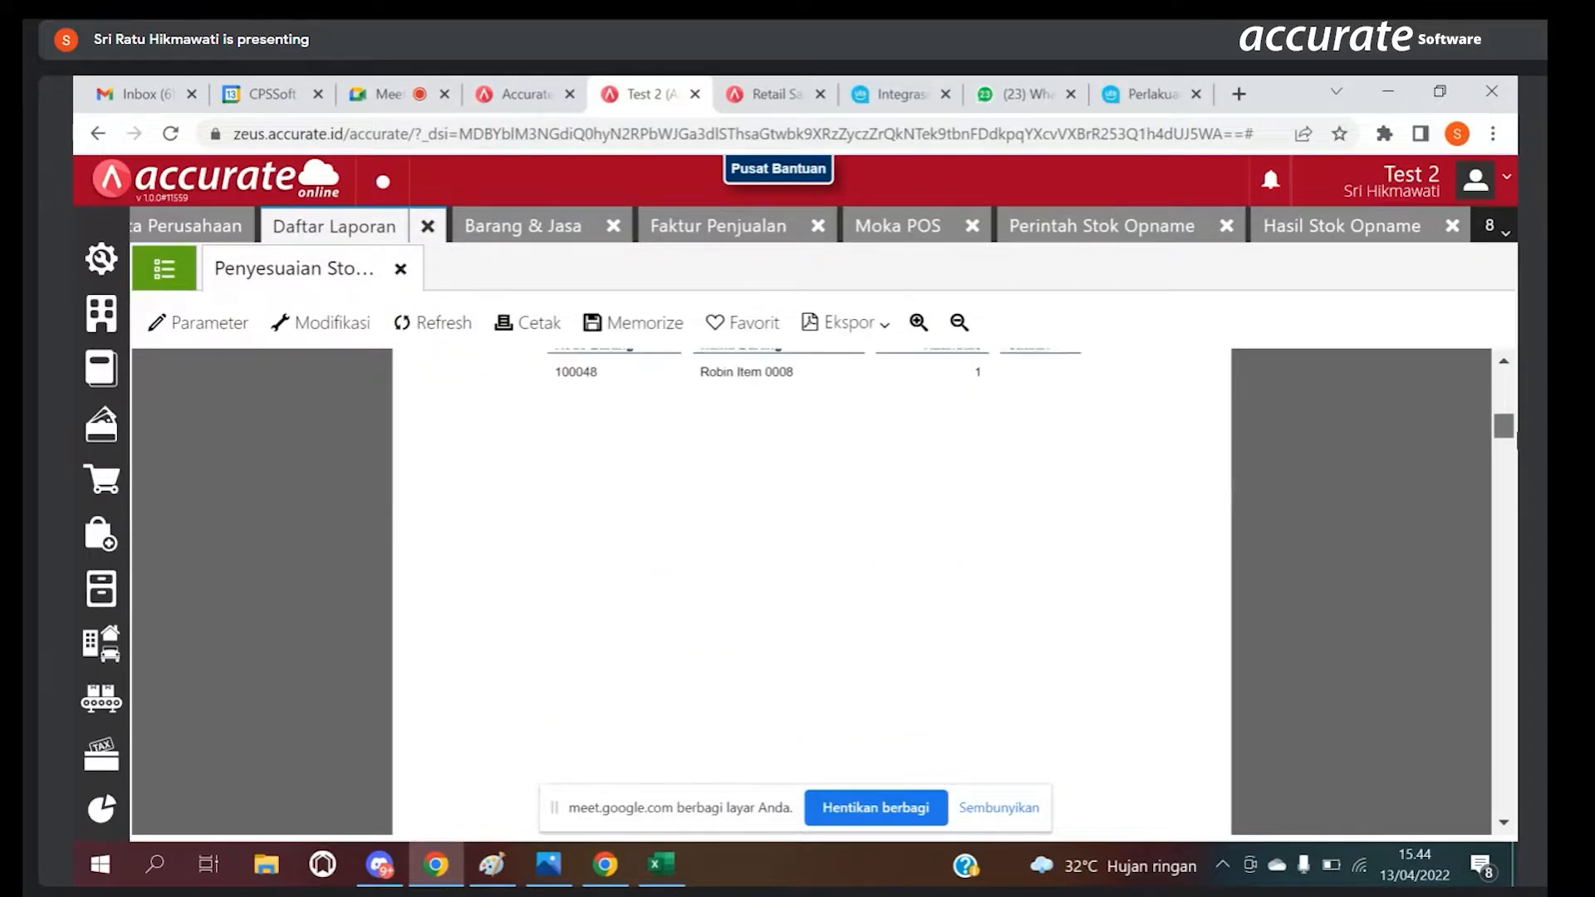
scroll(1516, 453, "down", 5)
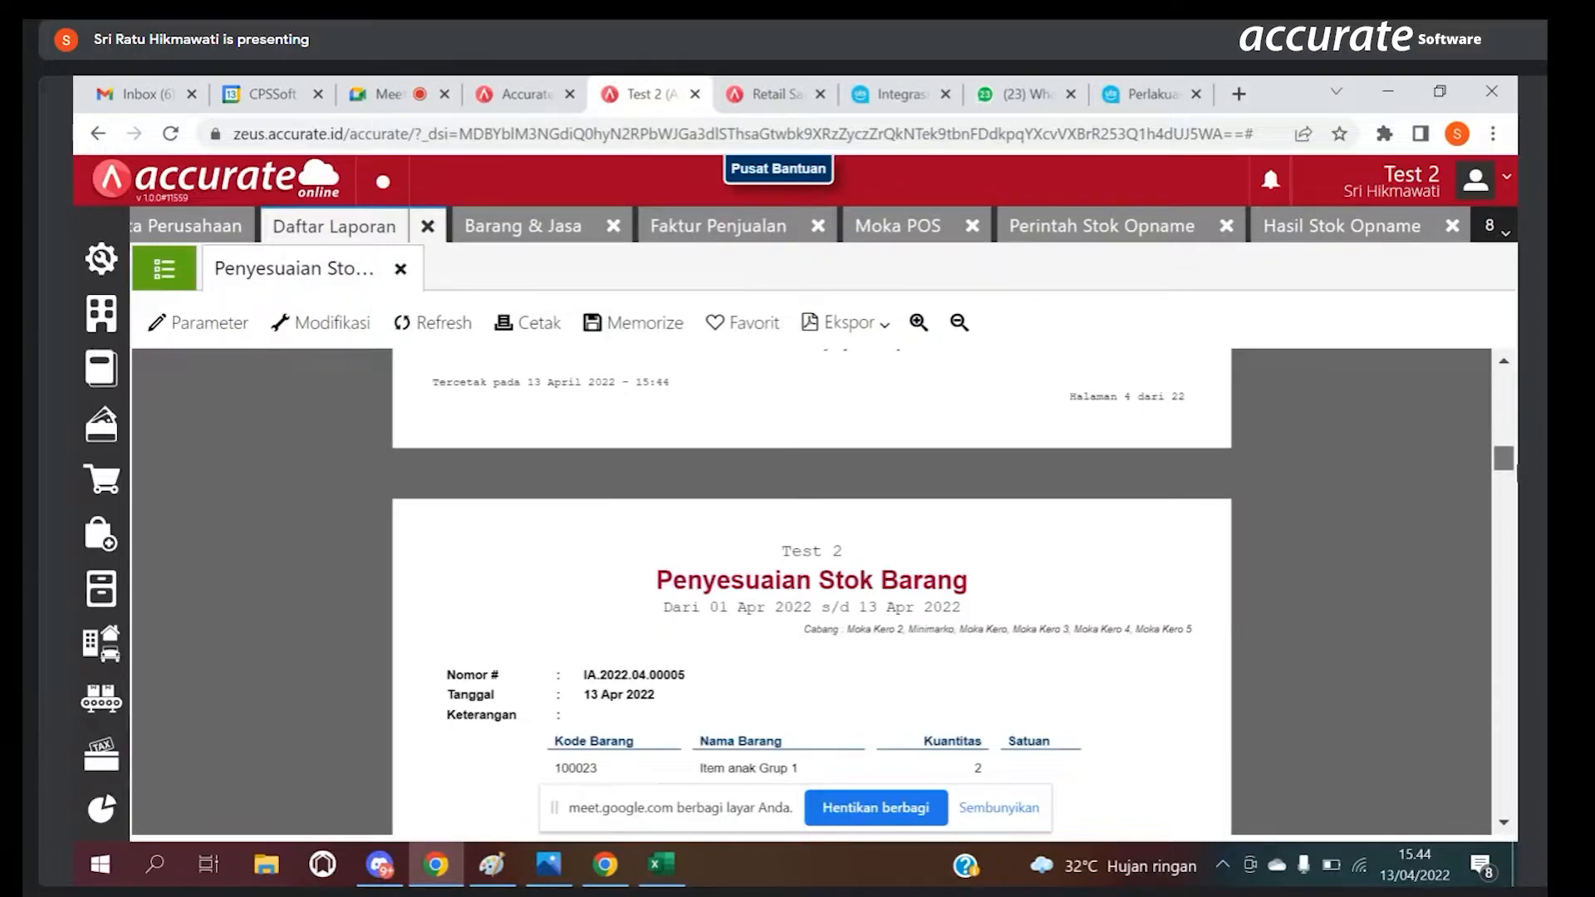
scroll(812, 591, "down", 5)
scroll(811, 591, "down", 5)
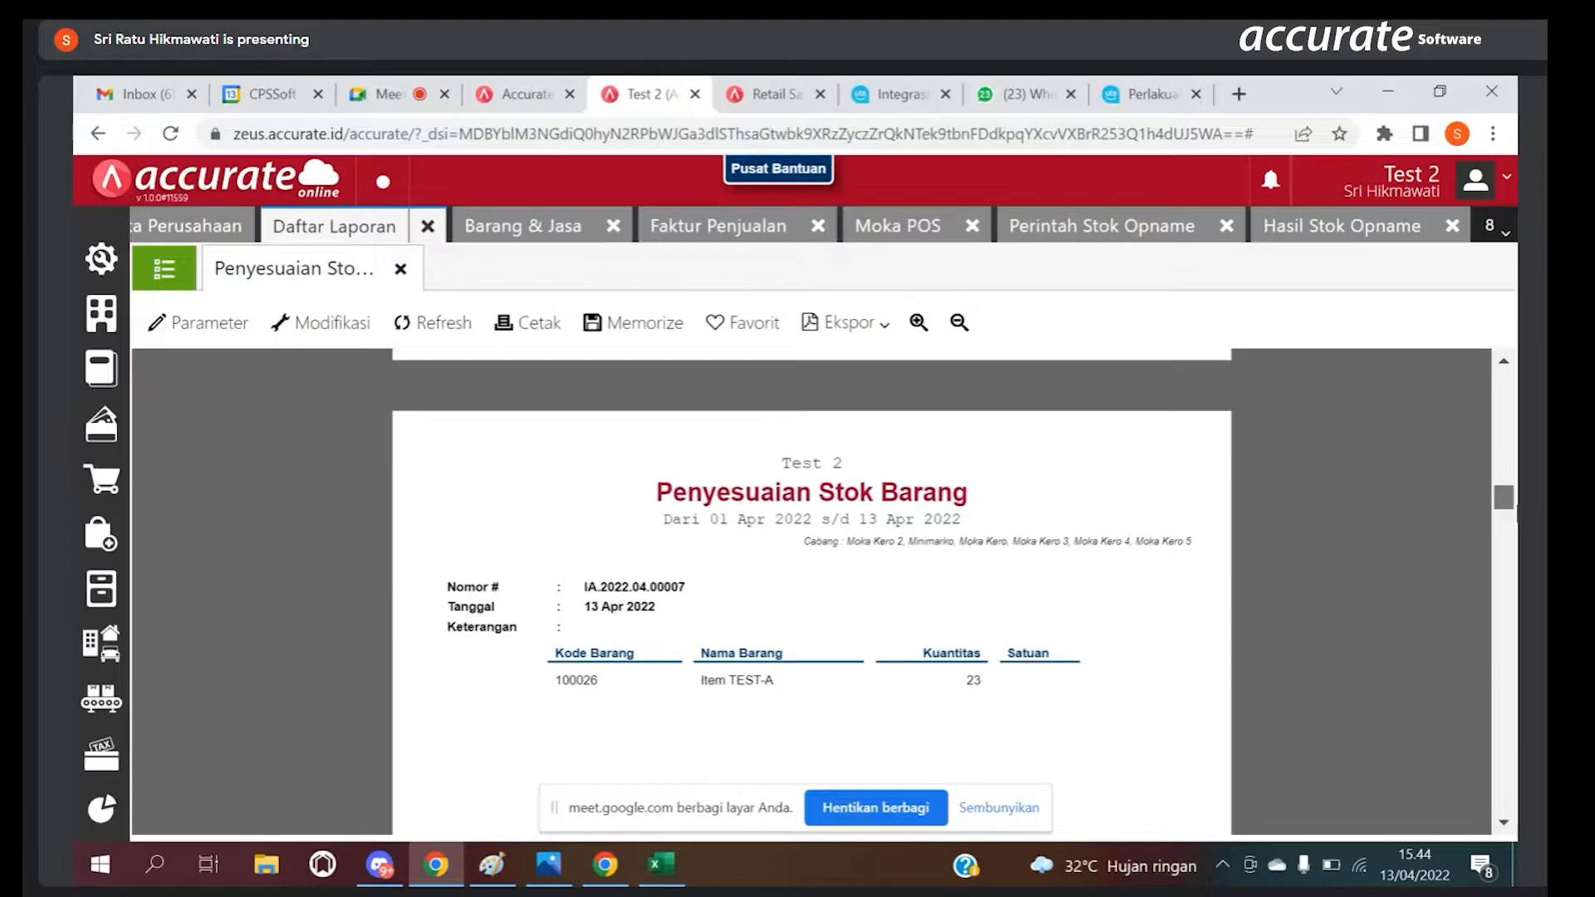
scroll(811, 591, "down", 5)
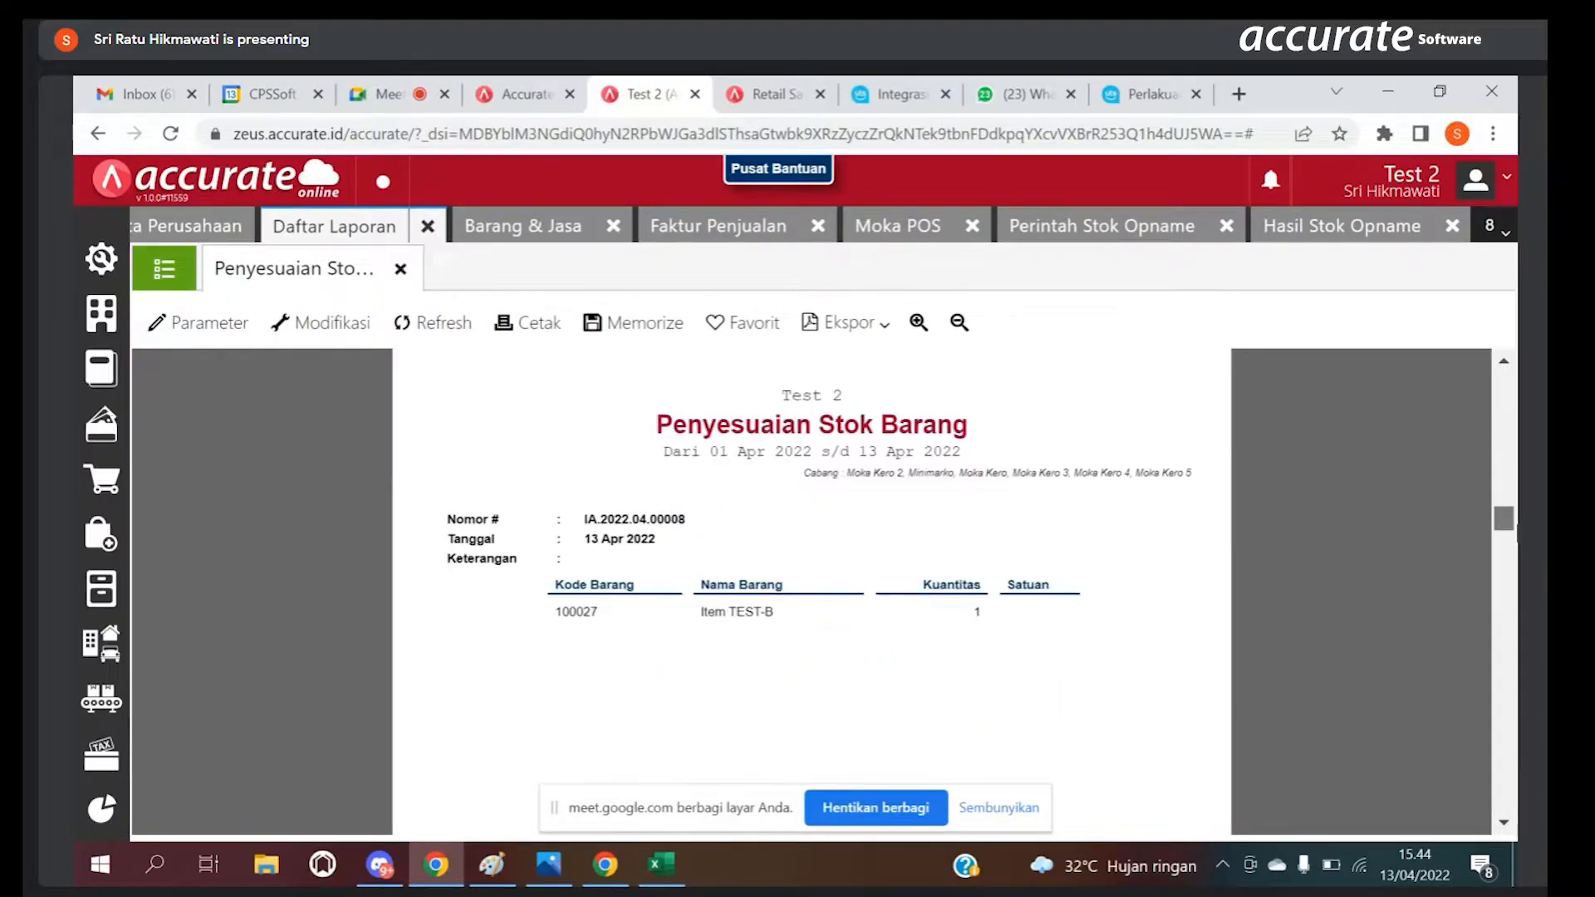
scroll(811, 591, "down", 5)
scroll(811, 591, "down", 5)
scroll(973, 435, "down", 3)
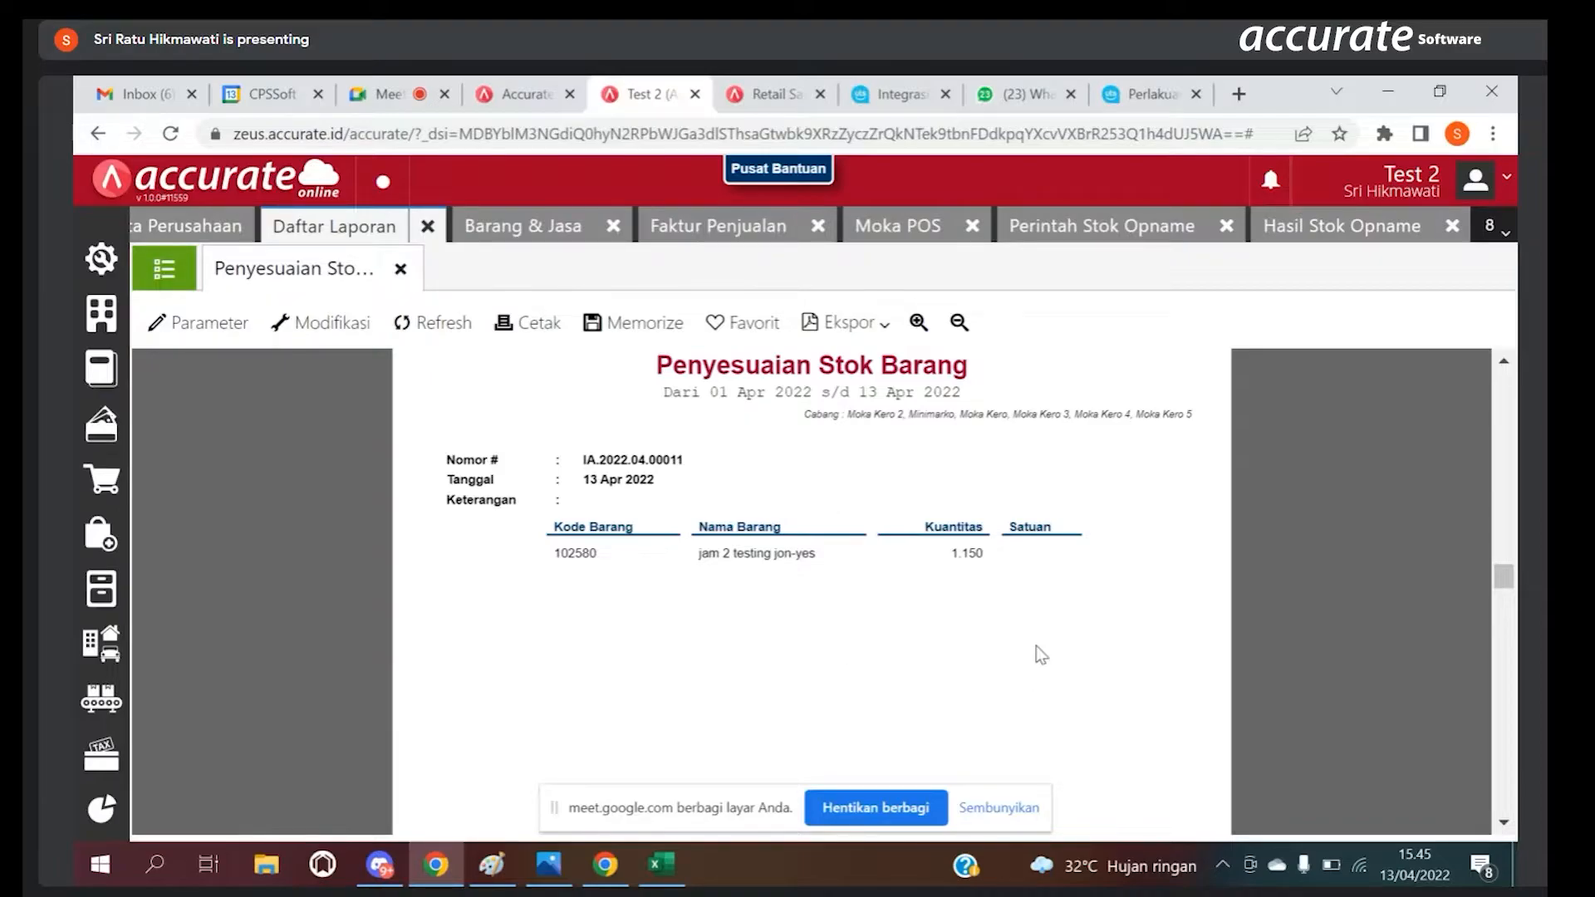
left_click_drag(1499, 583, 1513, 609)
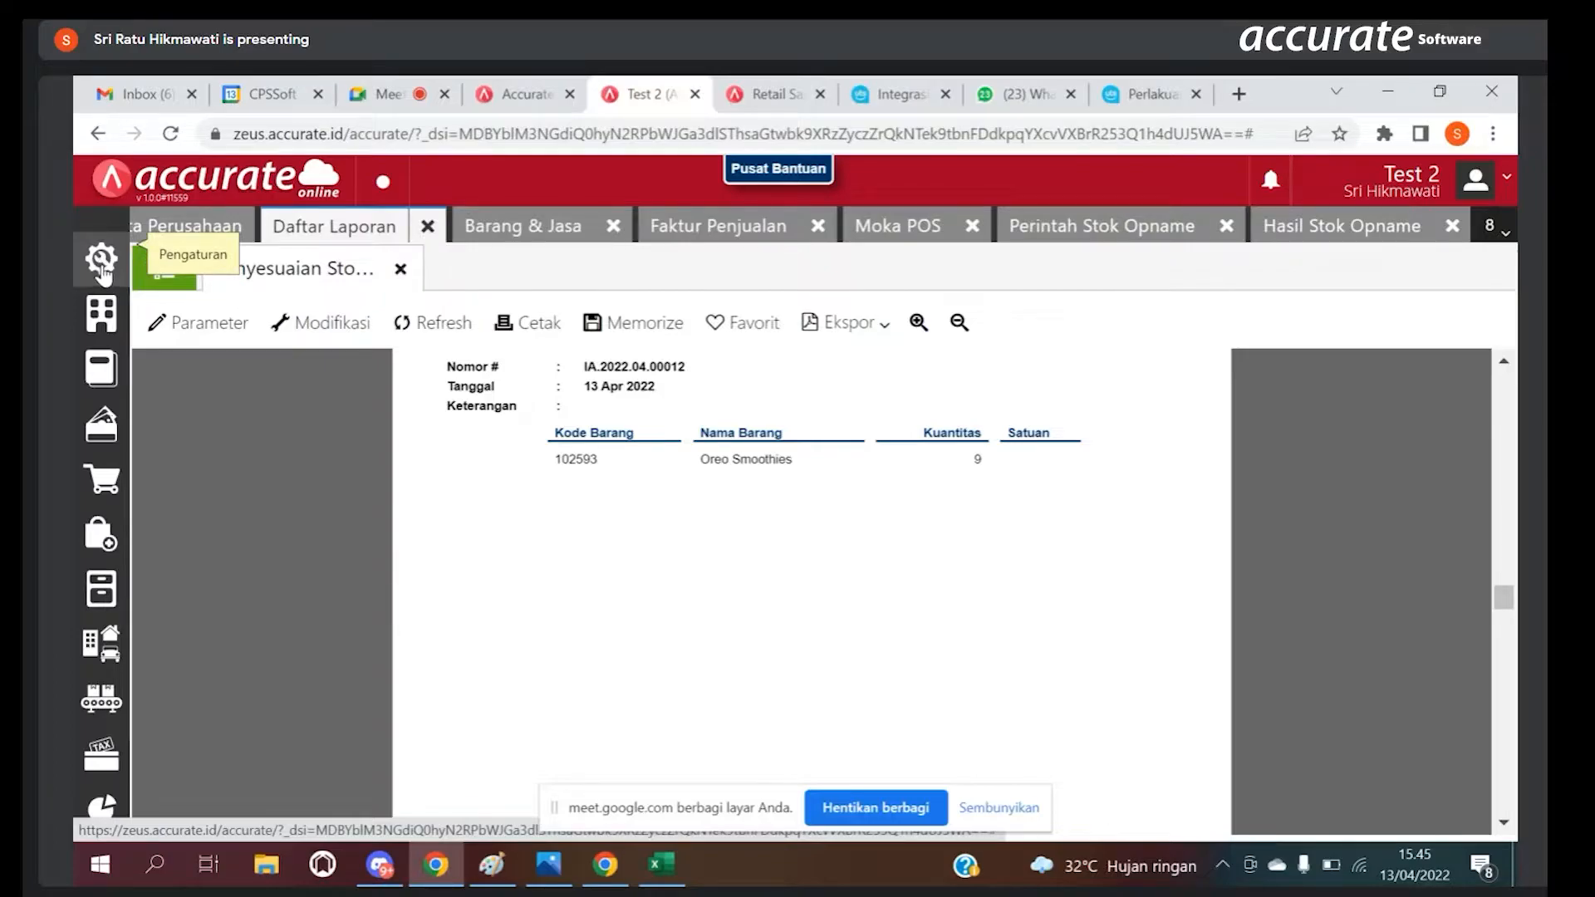
Step: Try to add a new Pengguna by entering the user's e-mail address, choosing Operator as Jenis Akses and saving
left_click(101, 264)
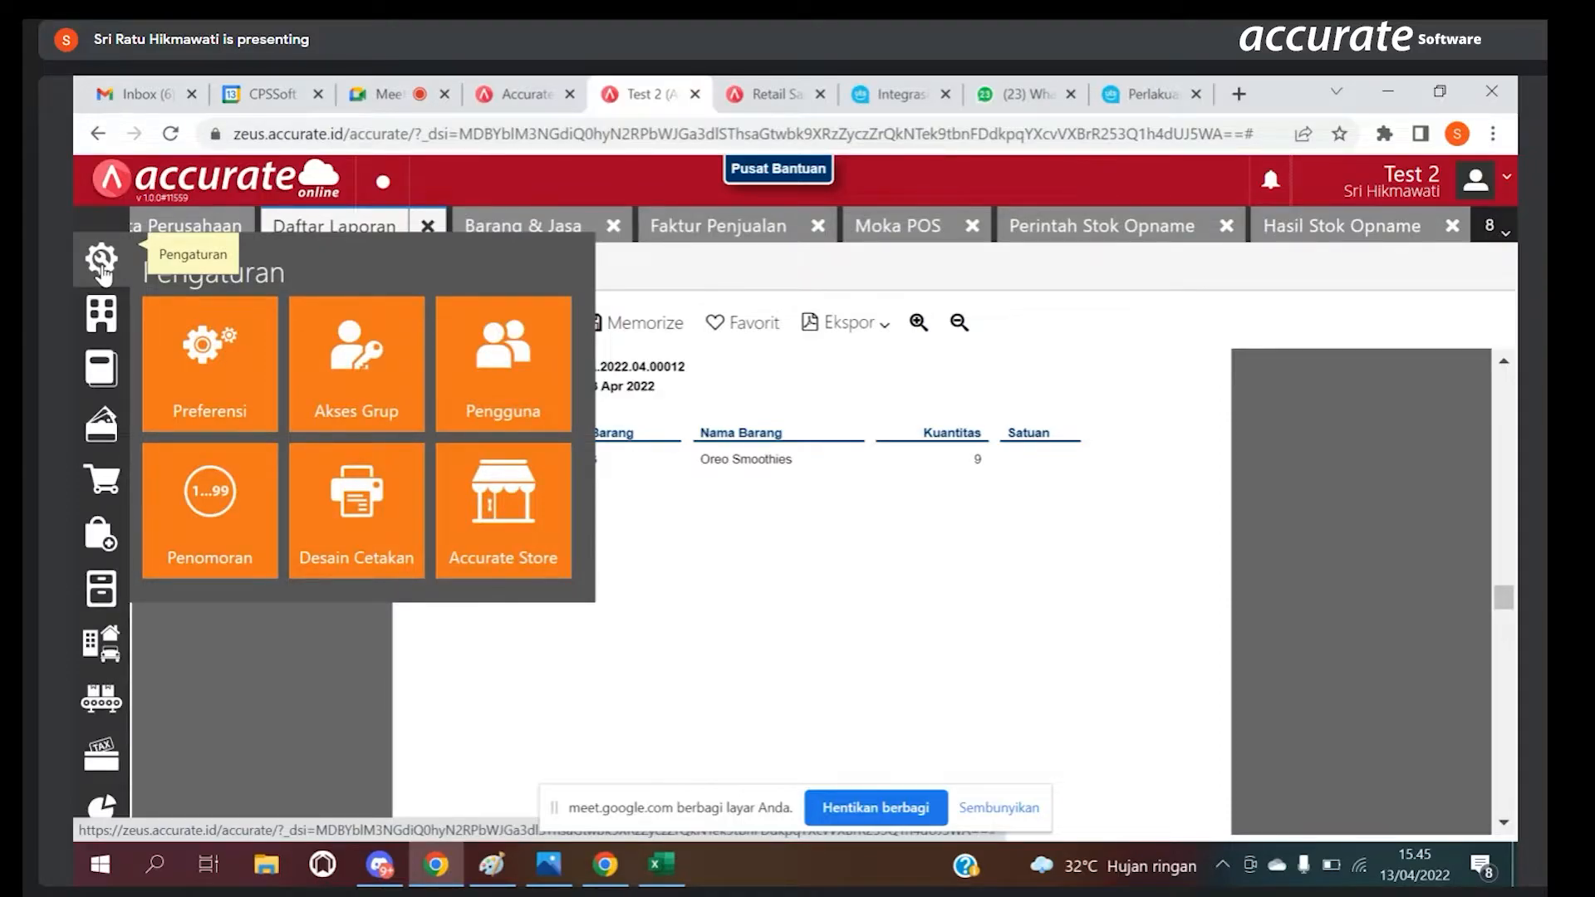
left_click(470, 402)
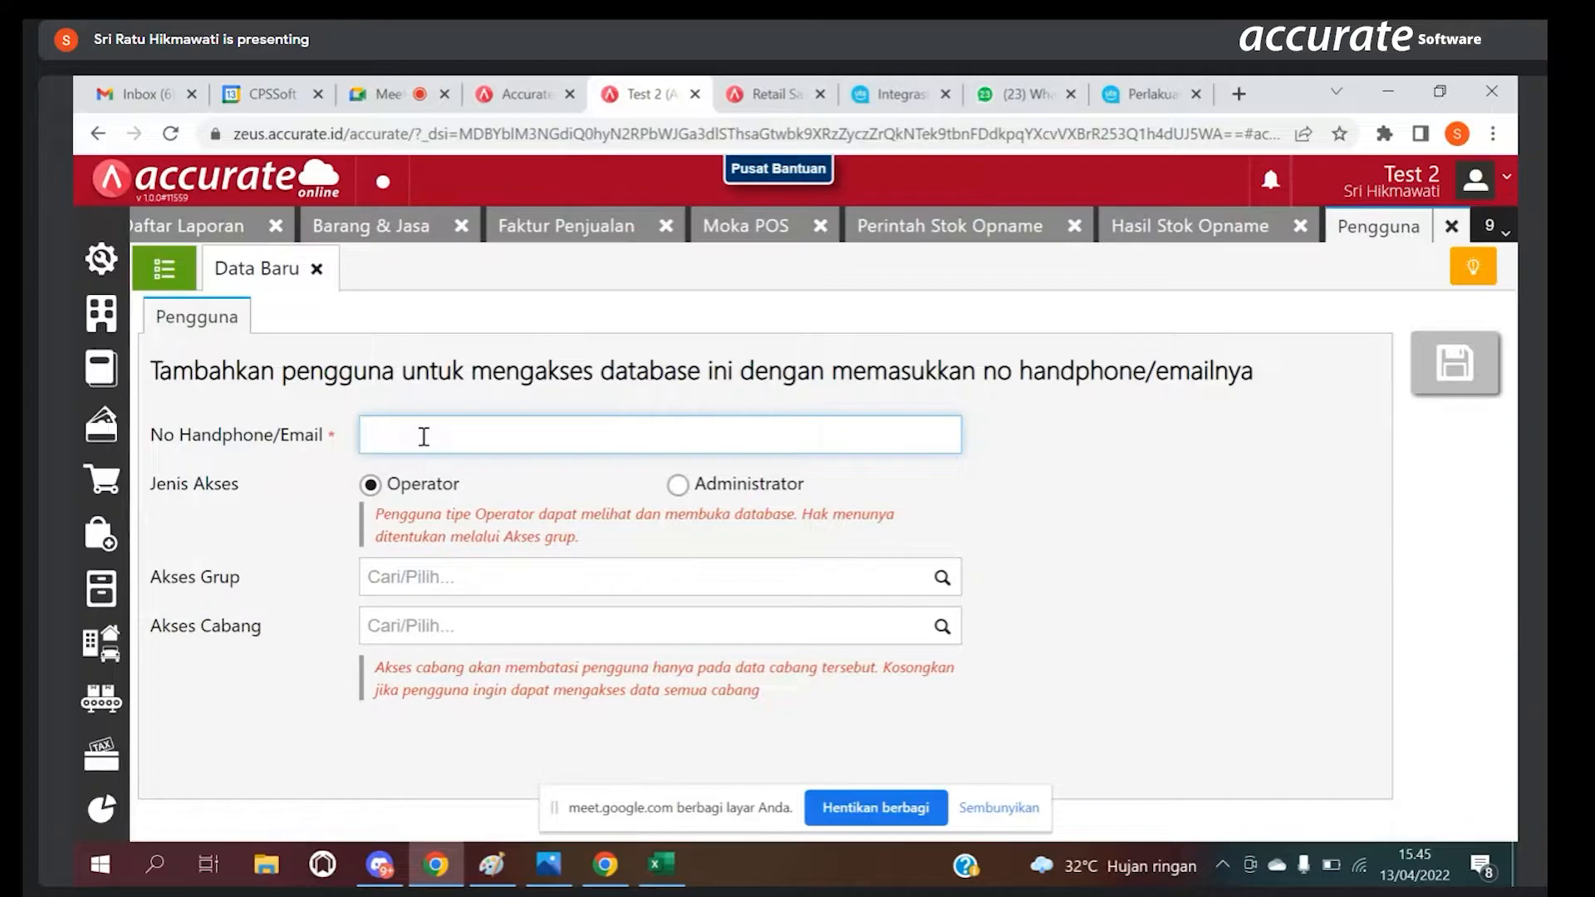
type("sr")
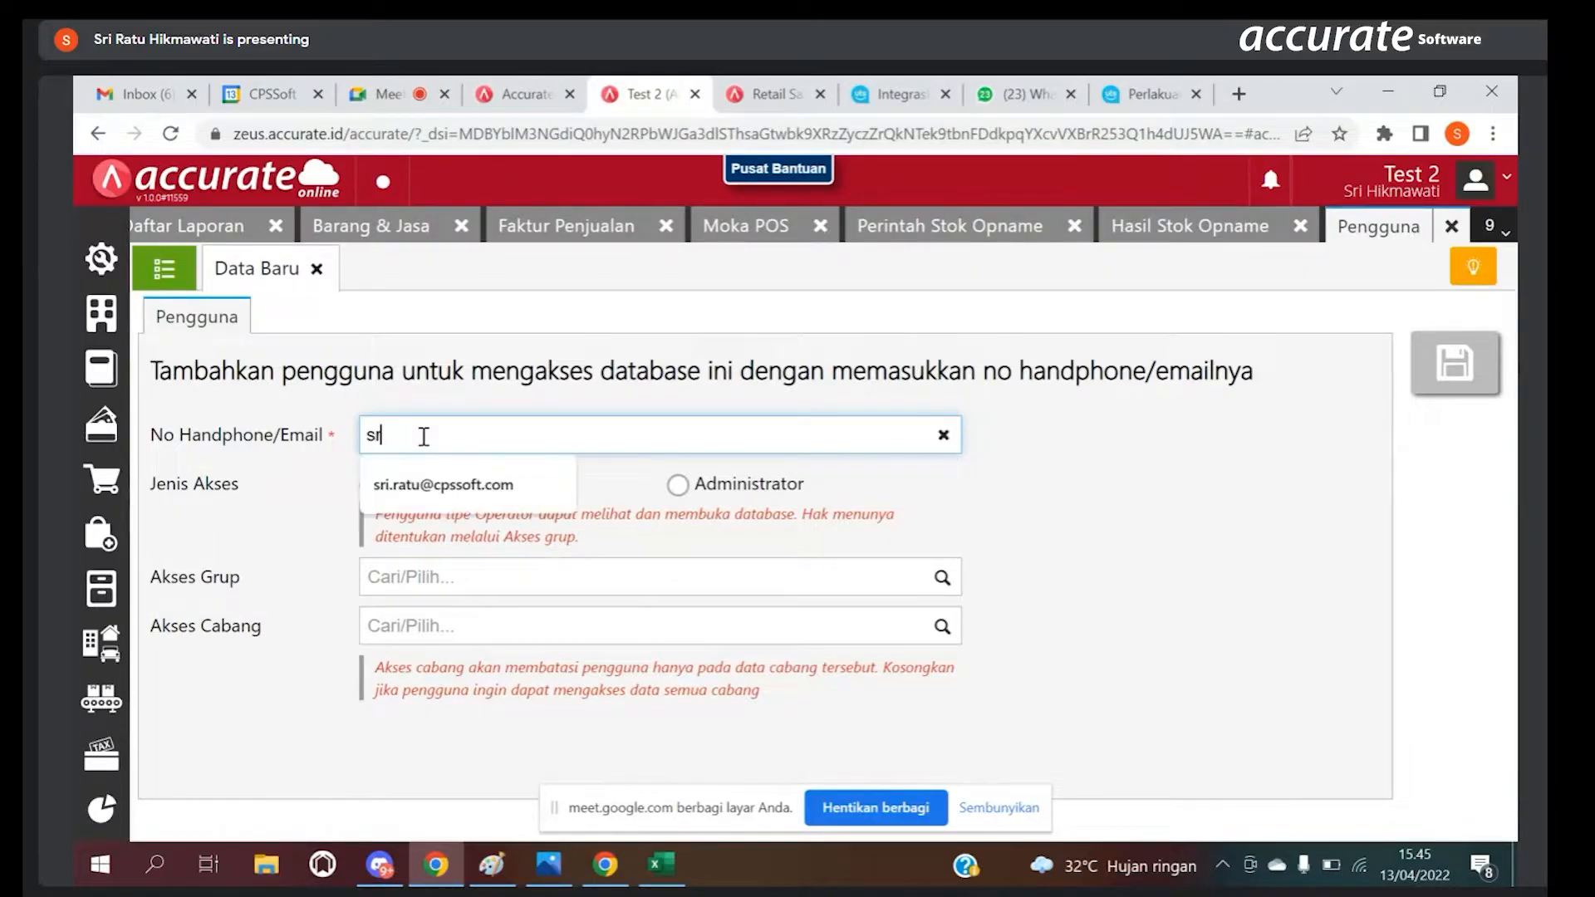
left_click(471, 494)
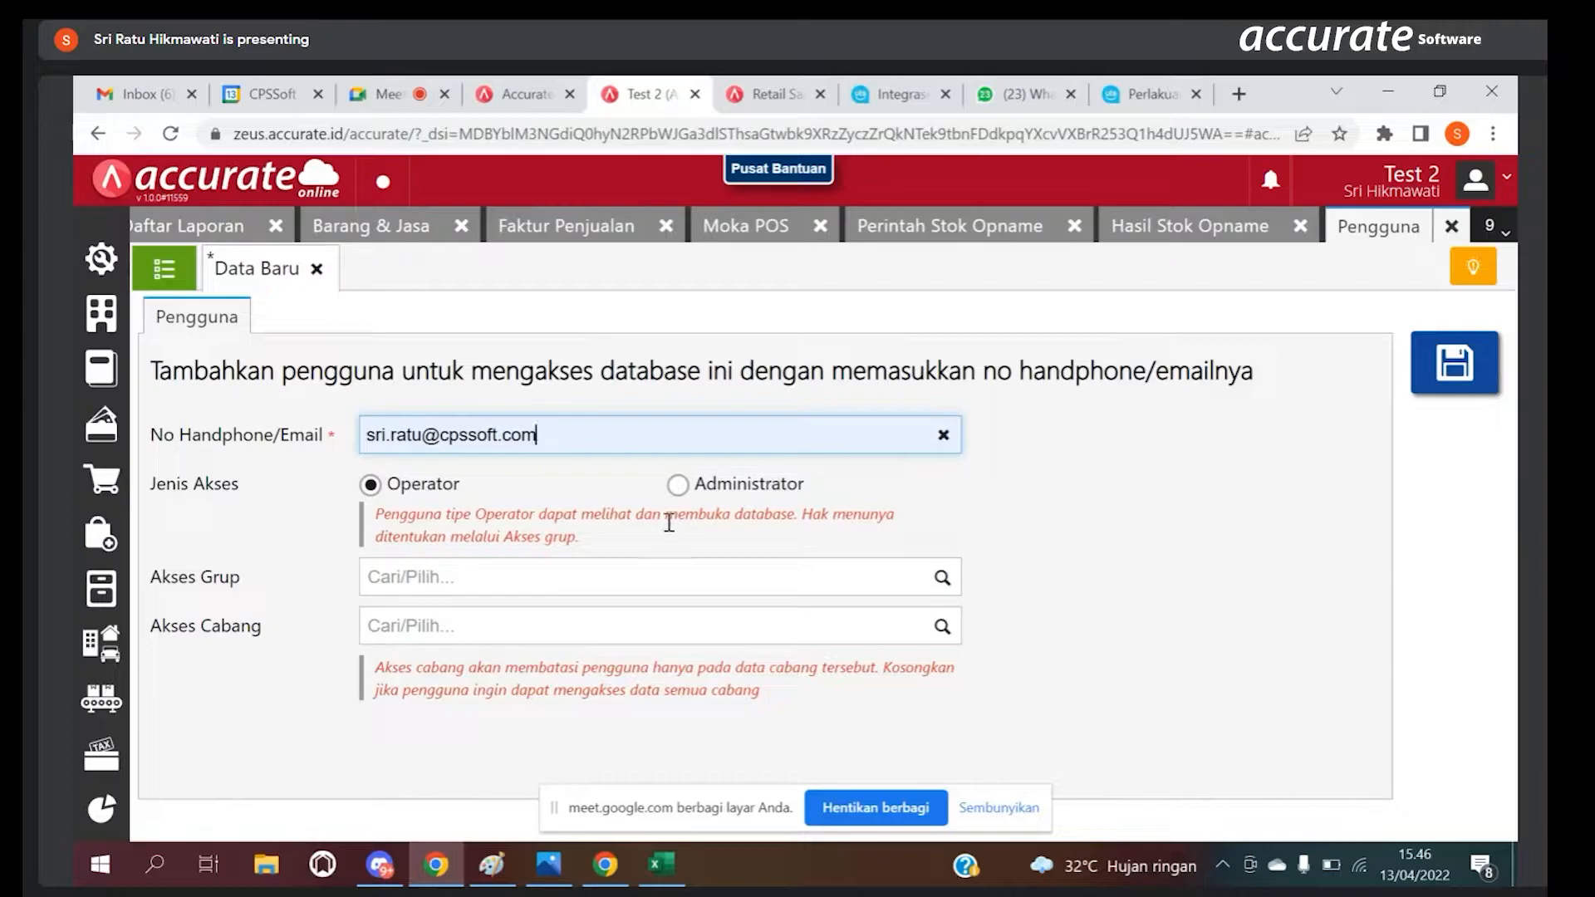
left_click(678, 487)
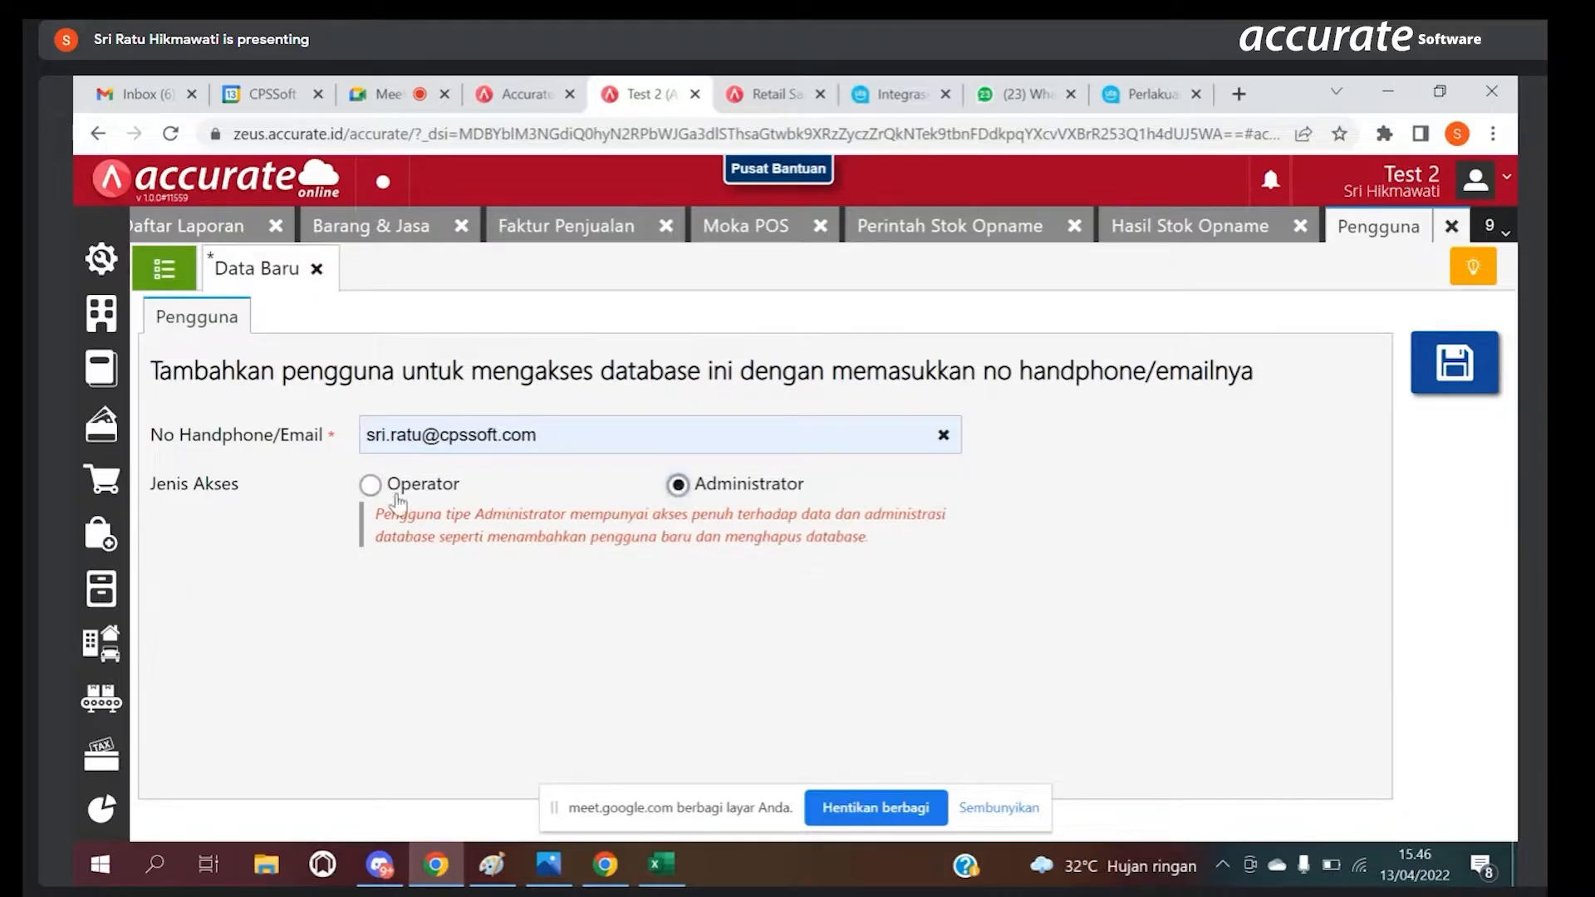
left_click(370, 486)
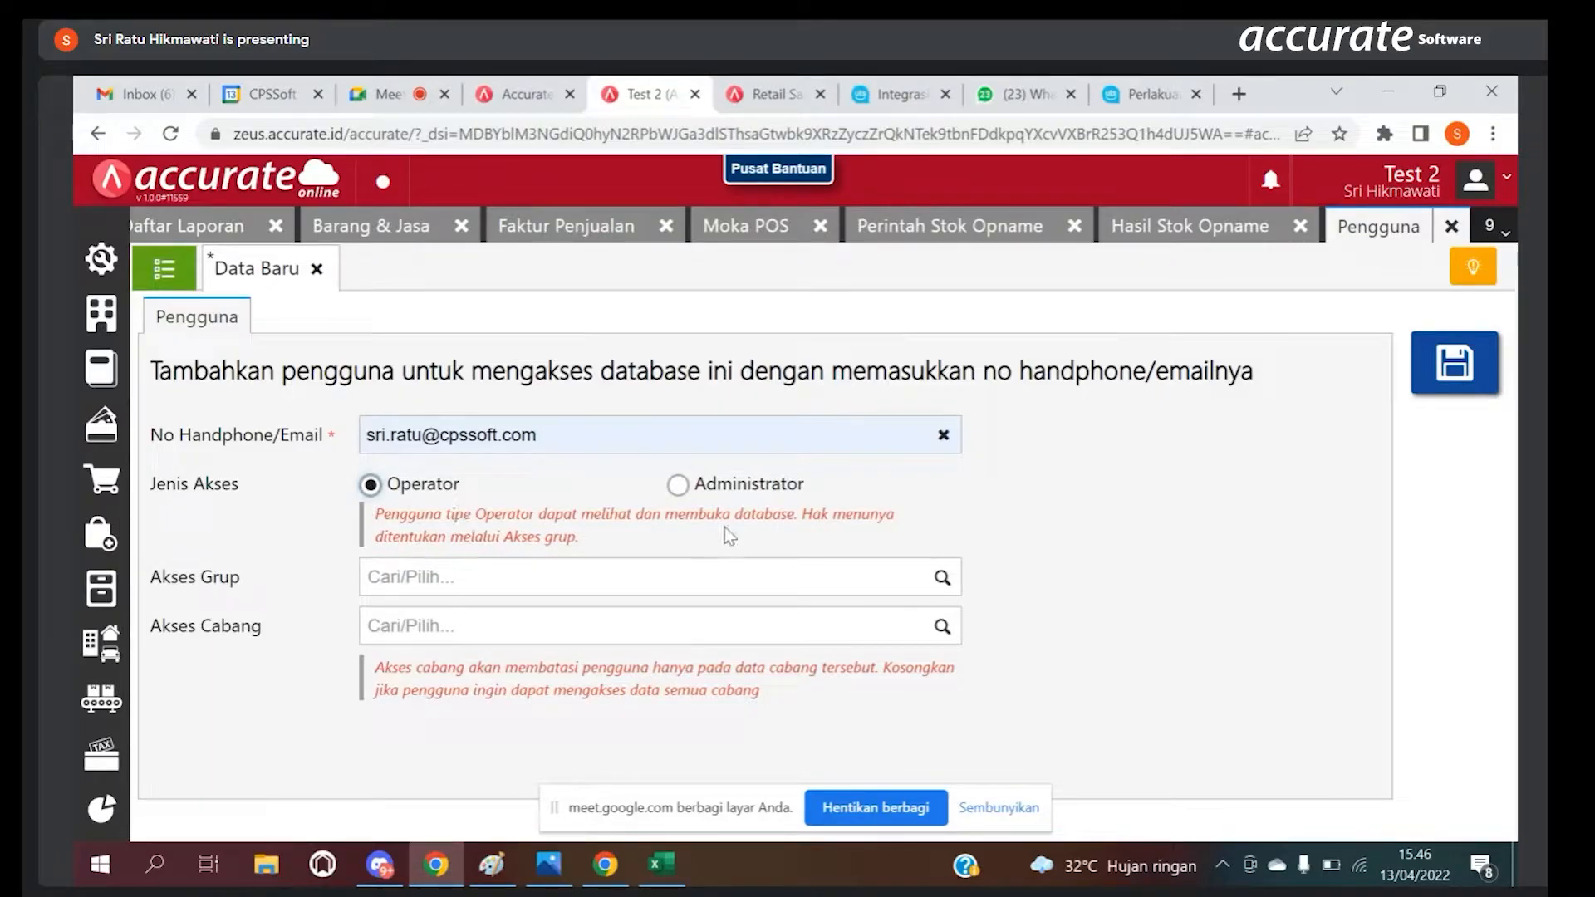
left_click(1418, 375)
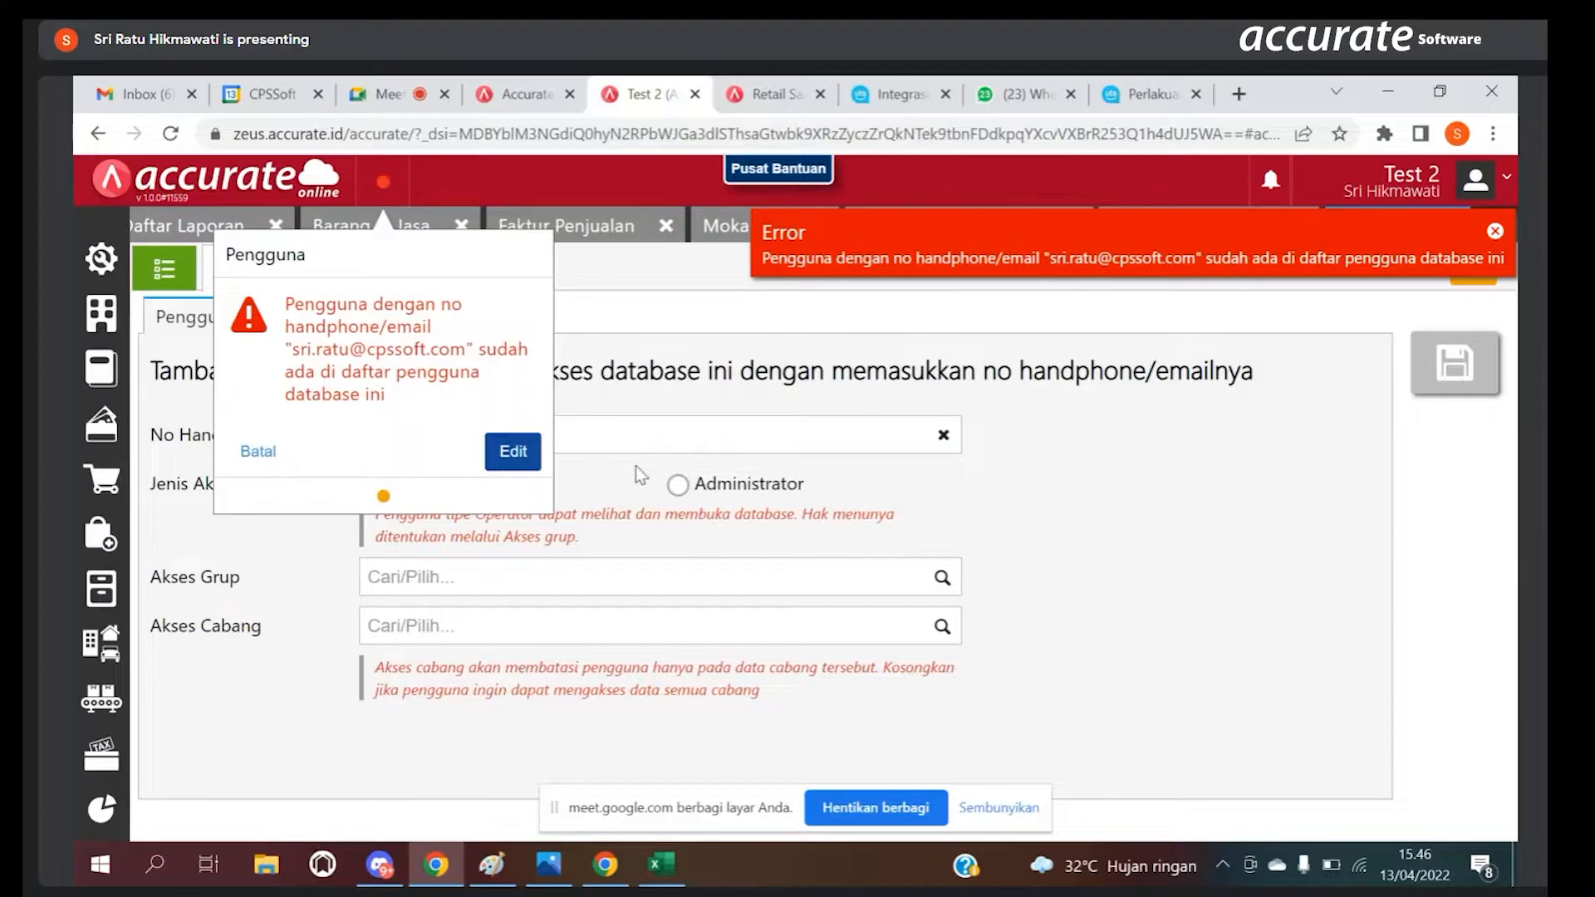
Step: Reopen the notification for the rejected Pengguna entry and cancel that entry
key("Return")
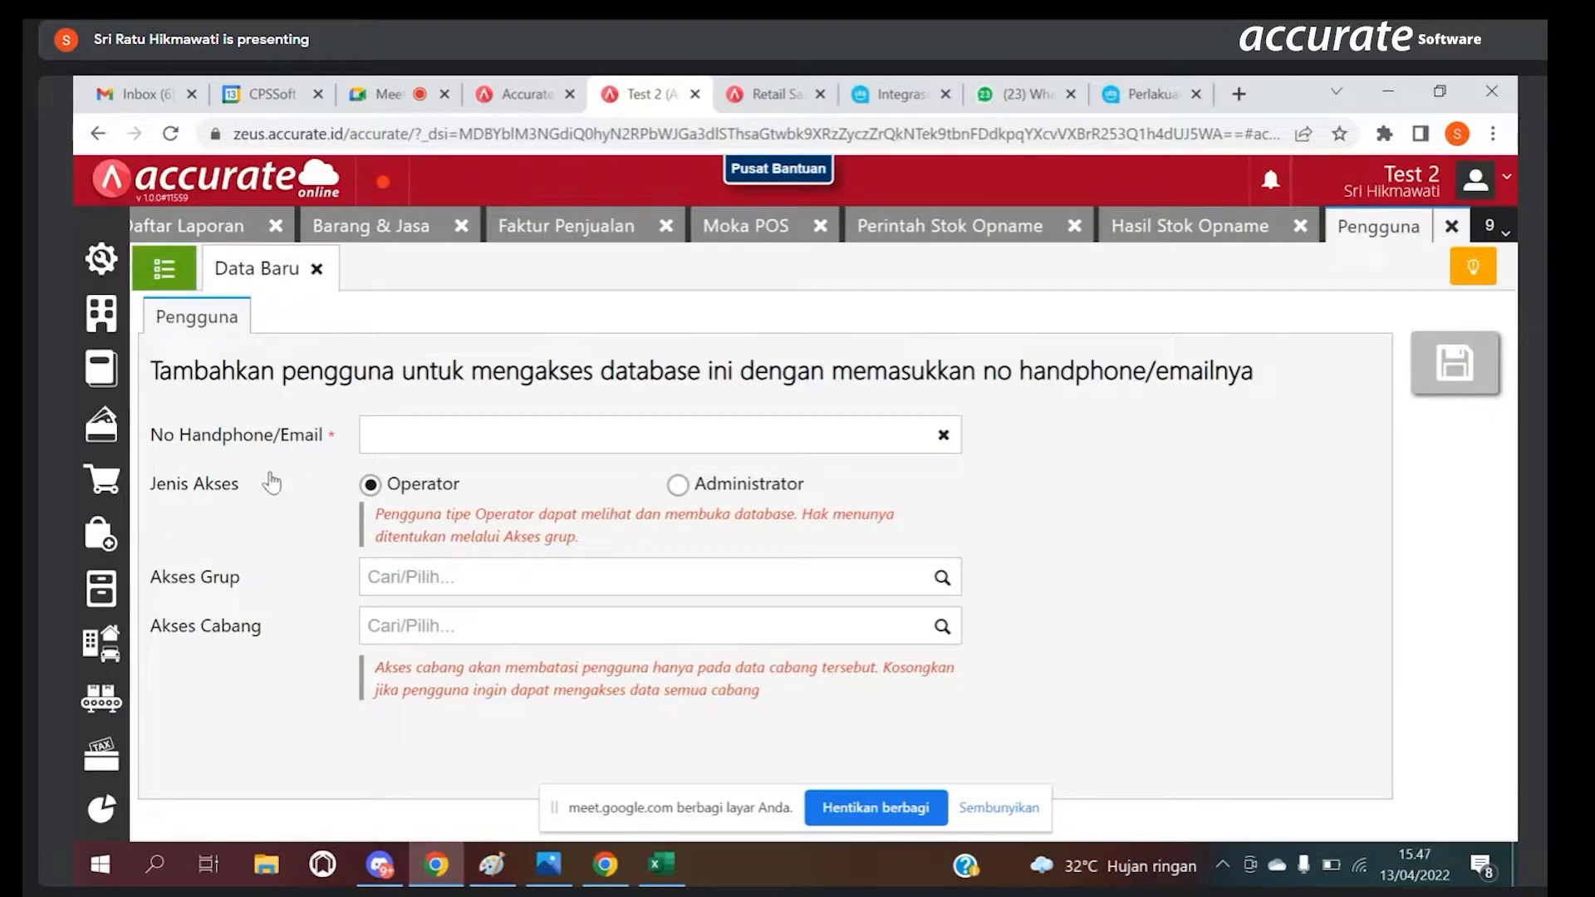
left_click(383, 181)
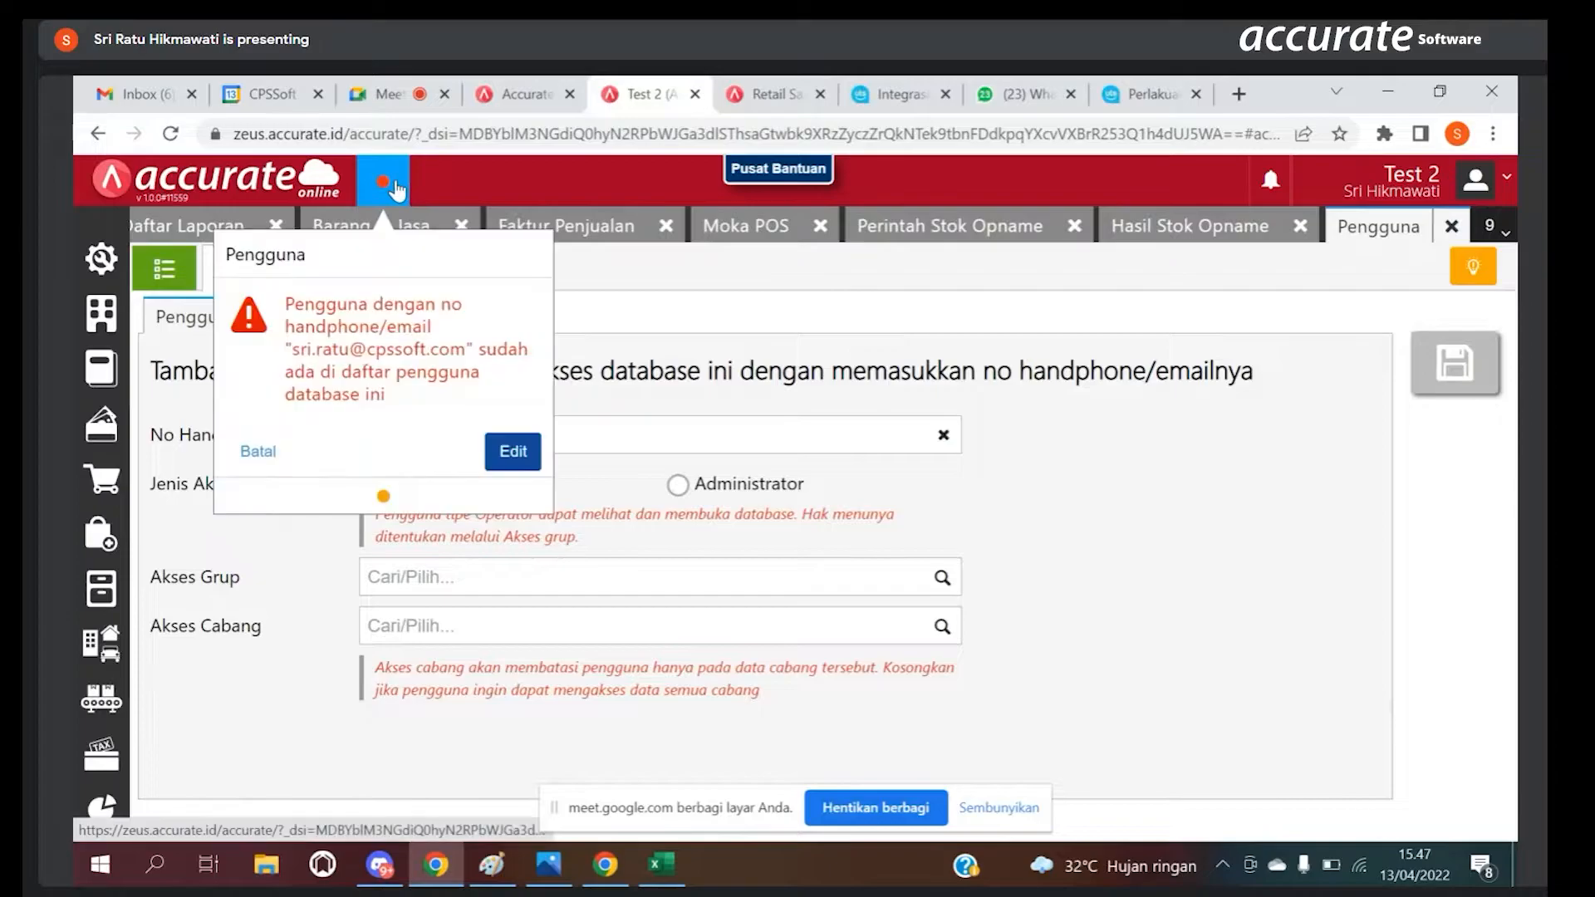
left_click(266, 459)
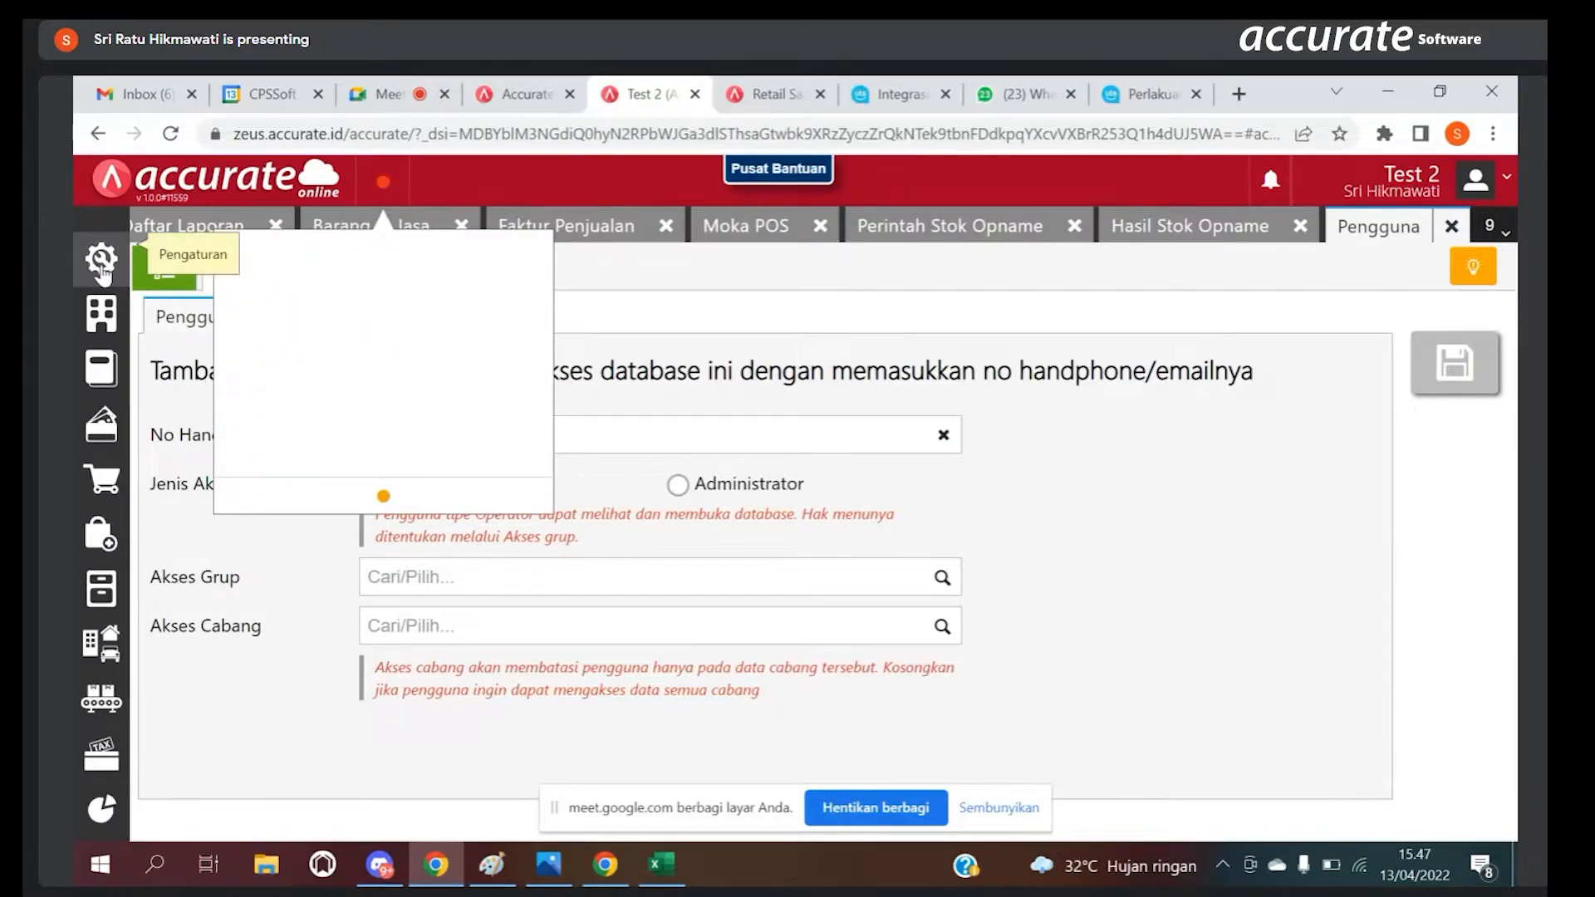
Step: Create a new Akses Grup entry named "staff Outlet", with Pembatasan Akses set to Mengikuti Pembatasan di Preferensi
left_click(101, 261)
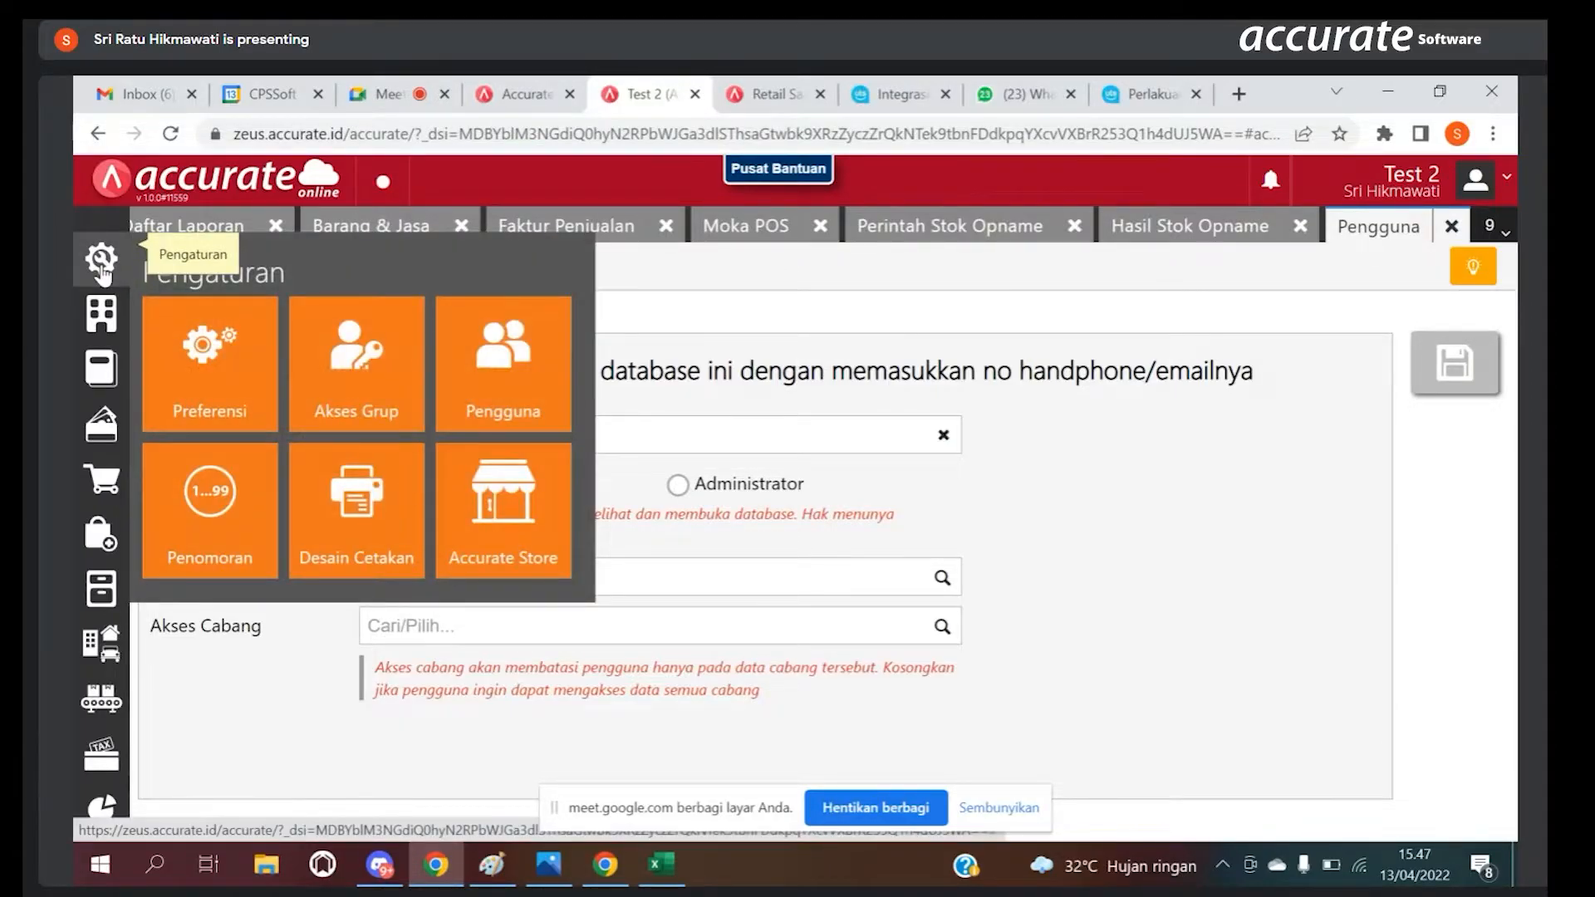
left_click(371, 375)
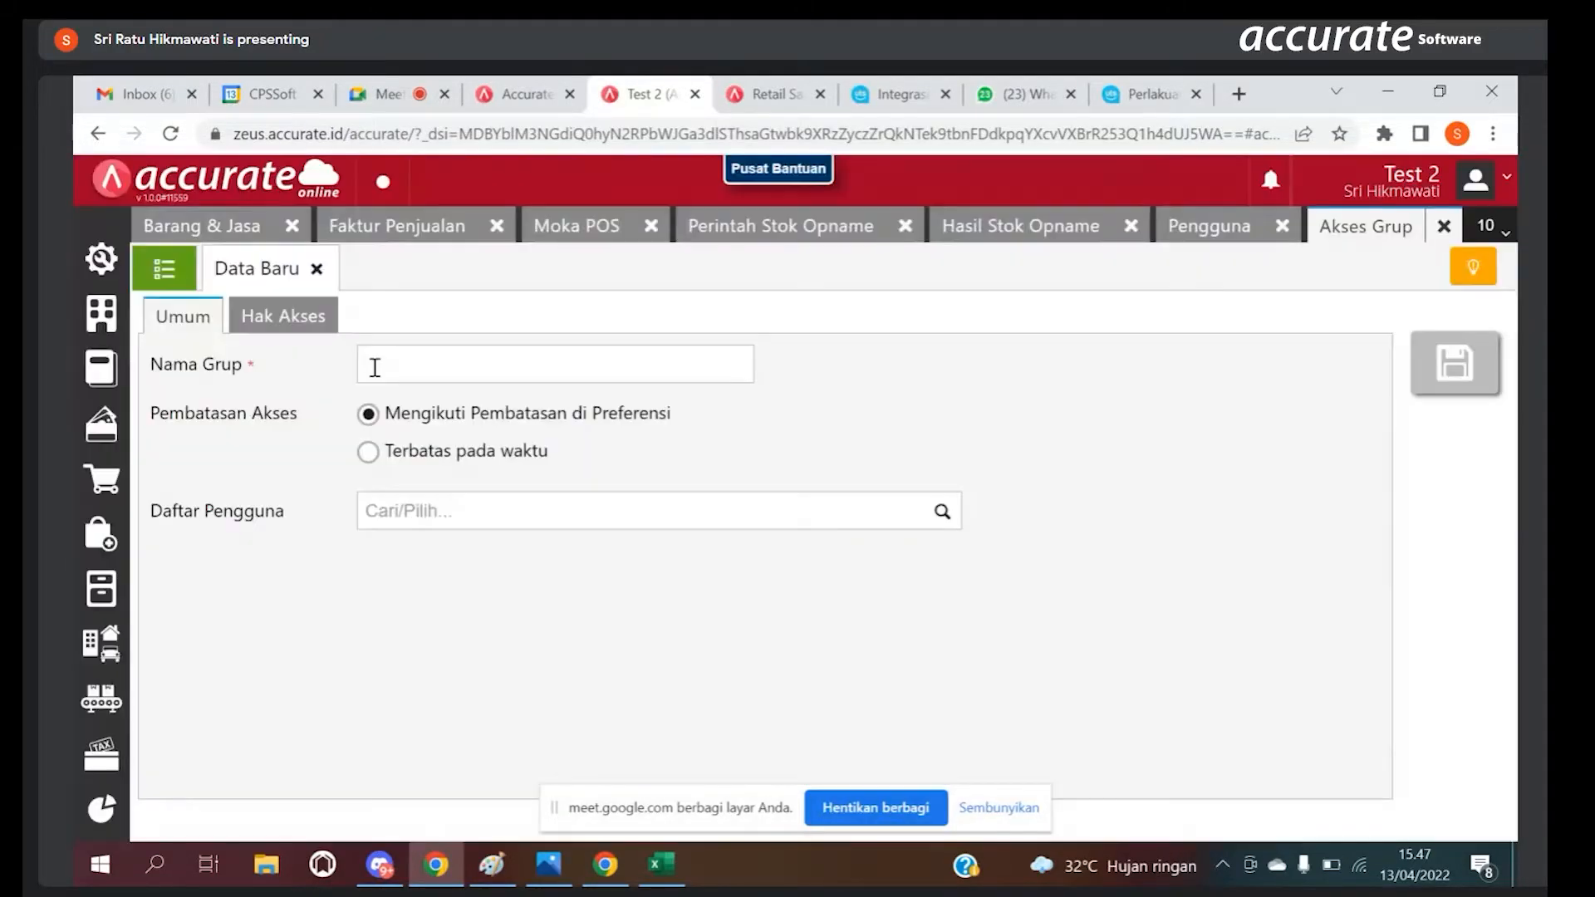
type("staff Outlet")
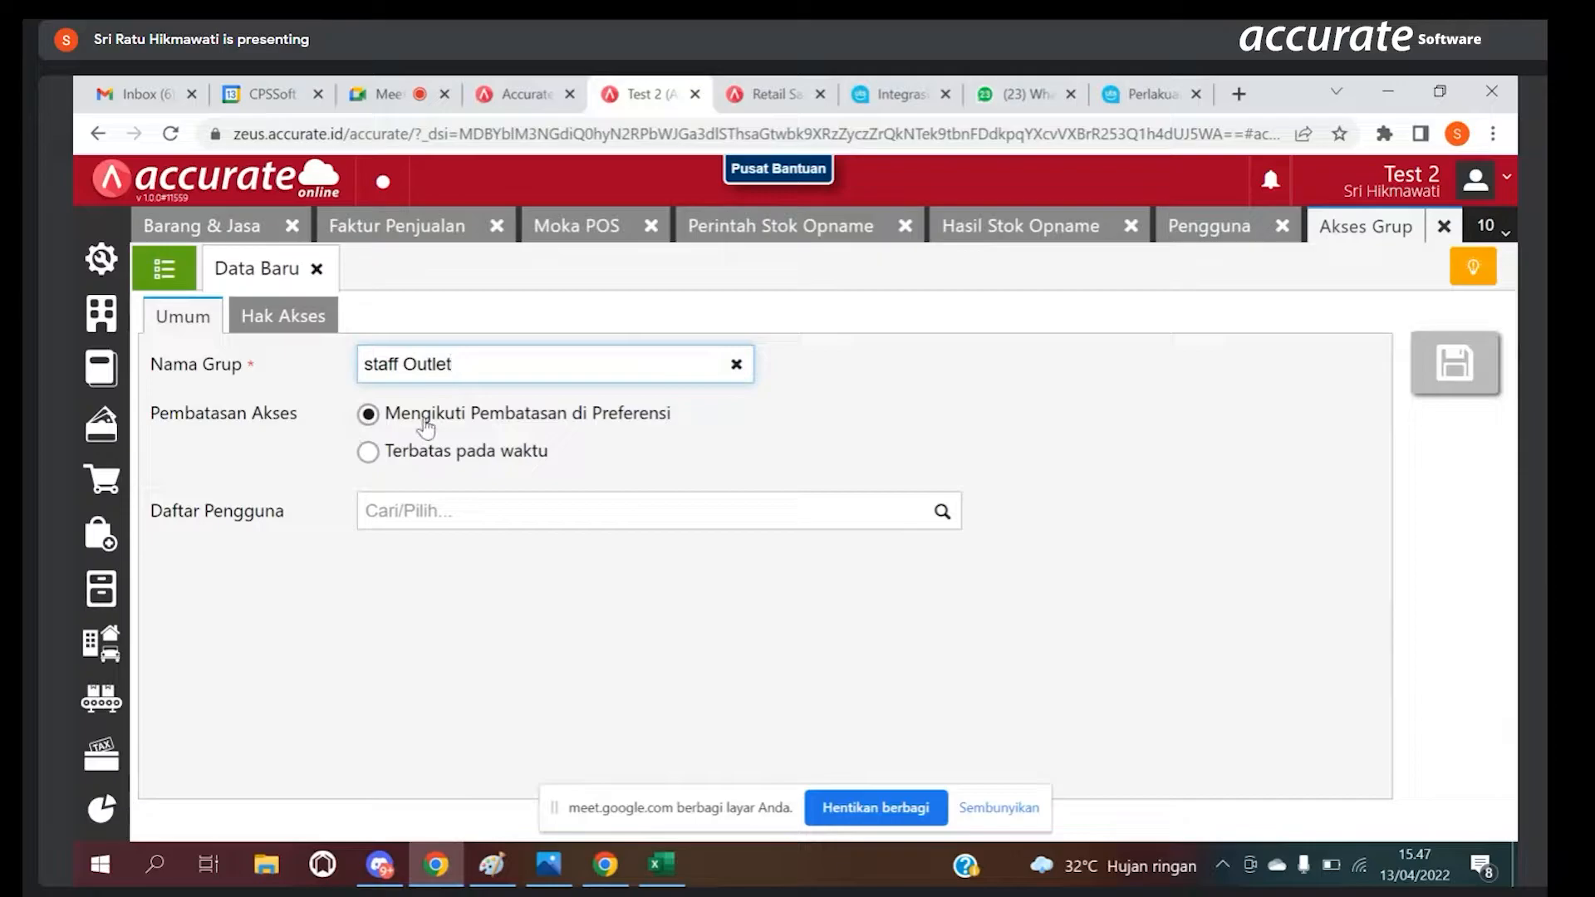
left_click(369, 453)
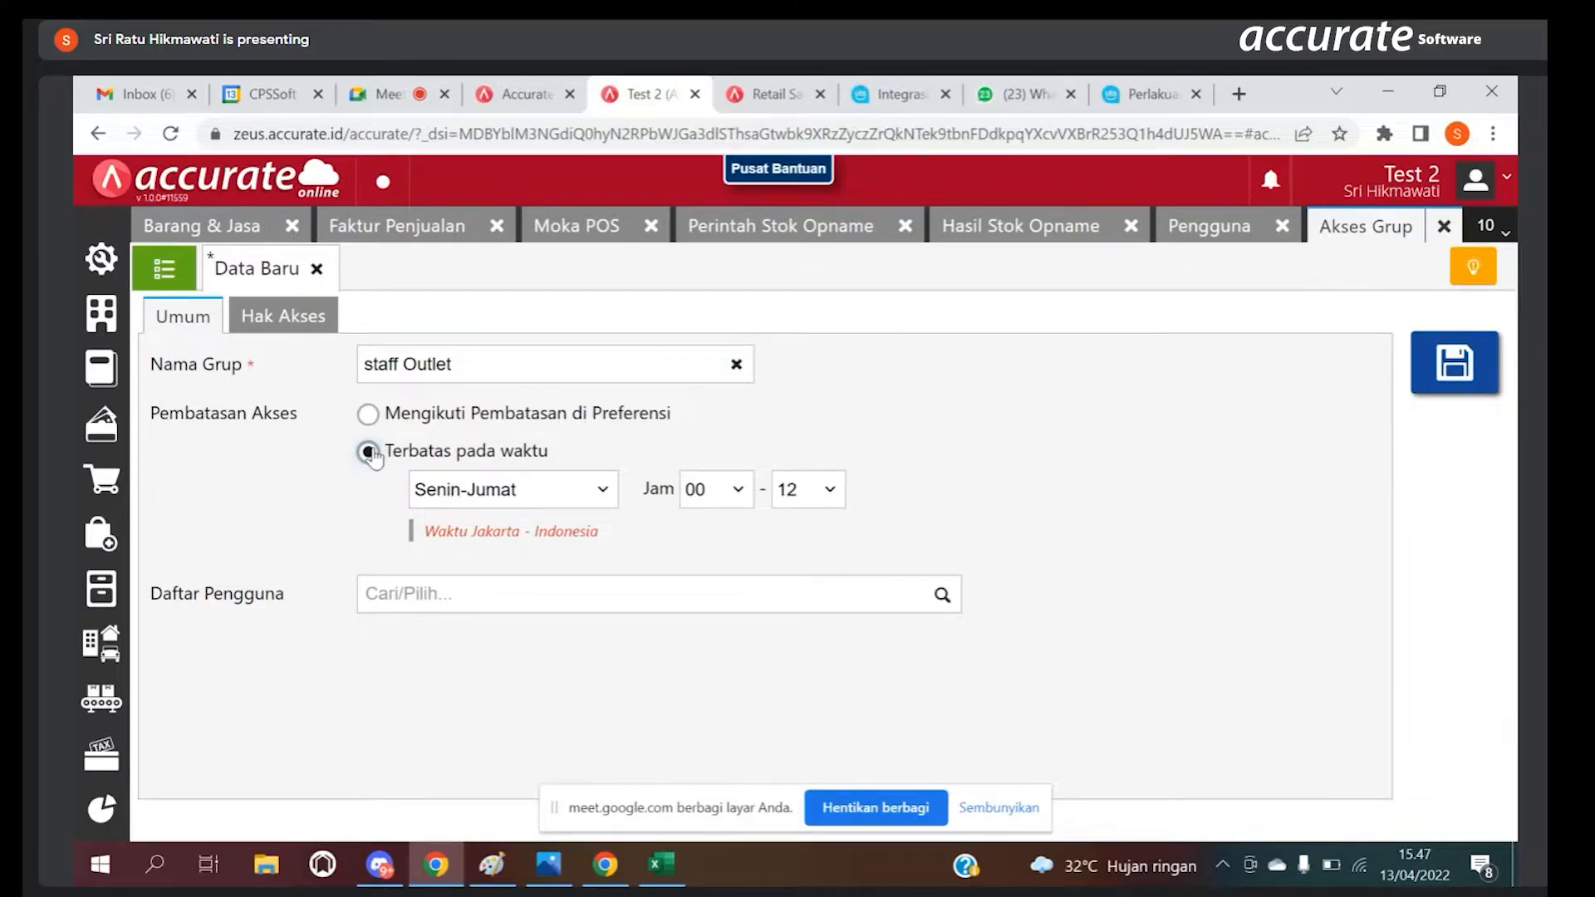
left_click(368, 419)
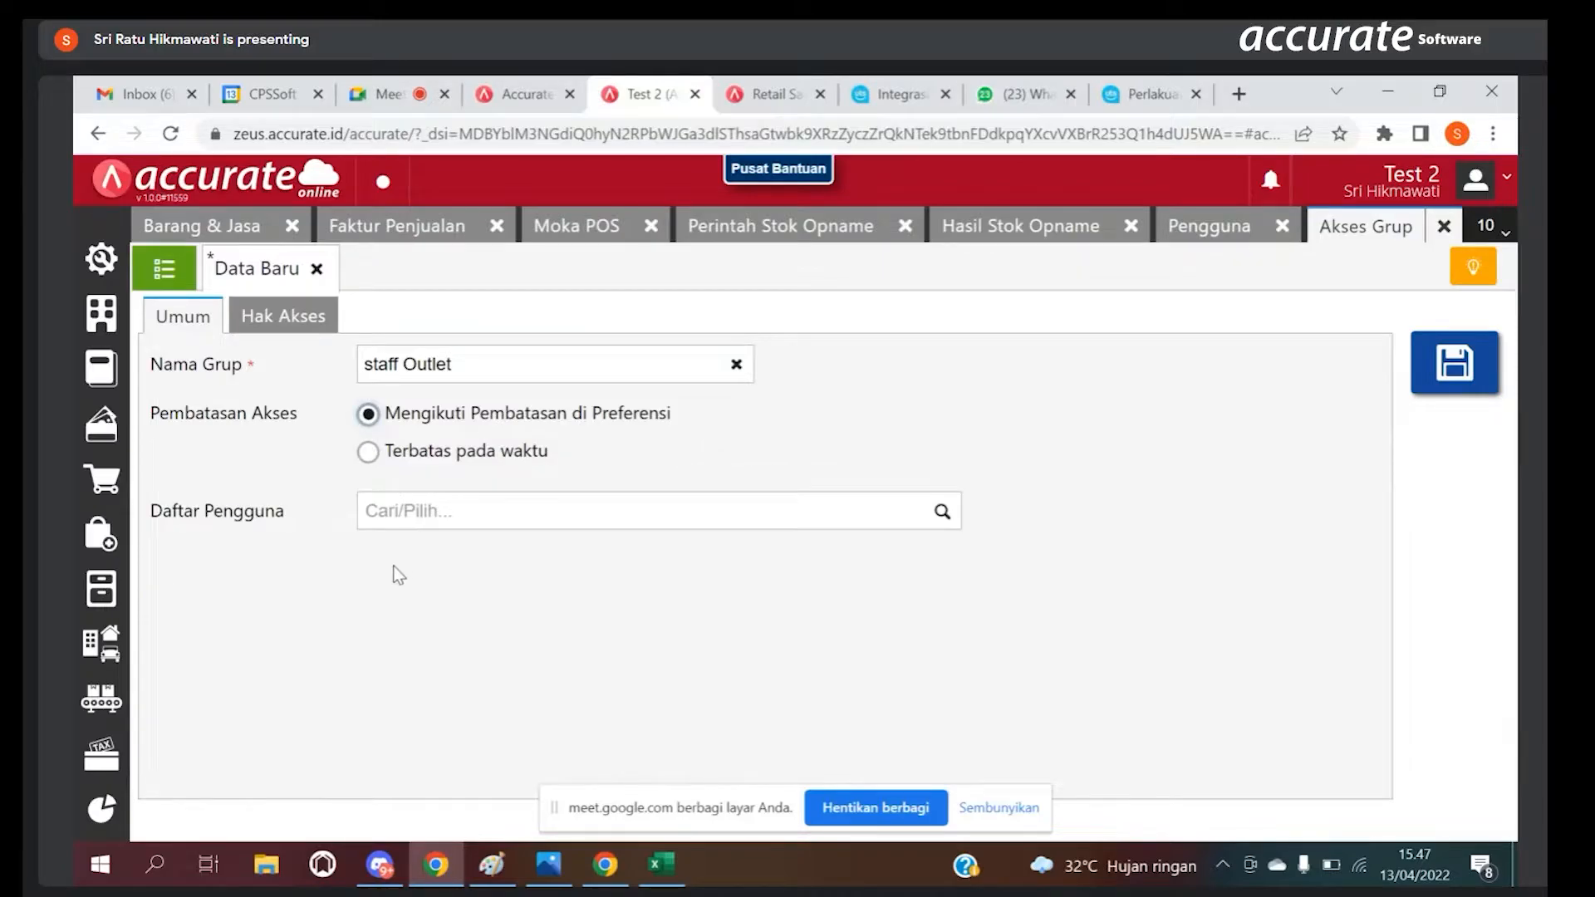
Step: Find the user by name and add them to the group's Daftar Pengguna
left_click(400, 508)
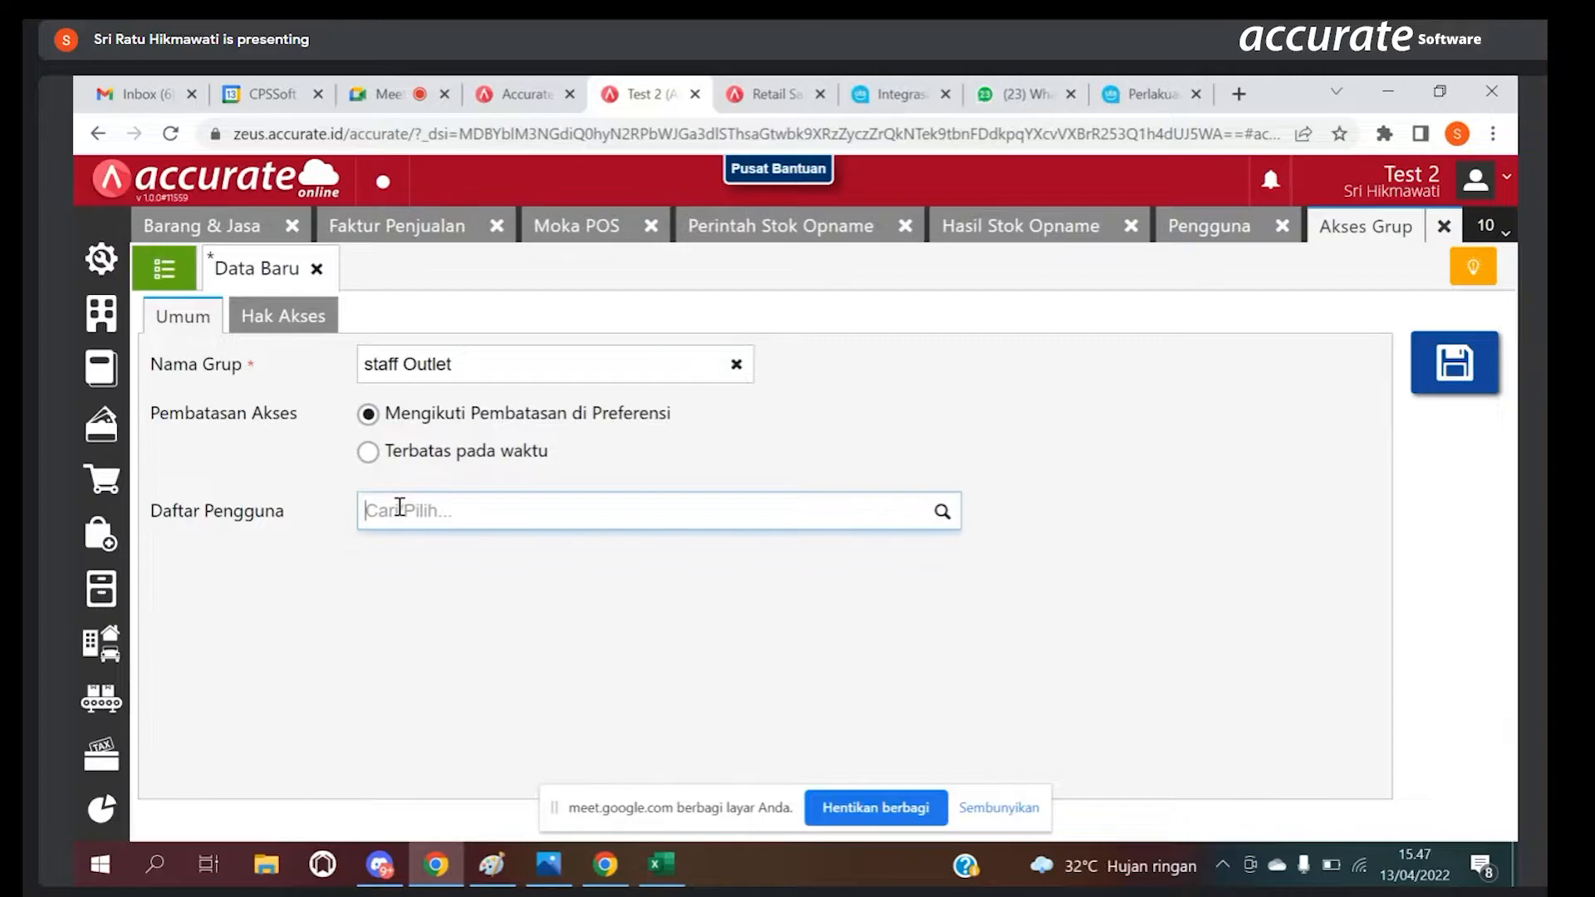
type("sri")
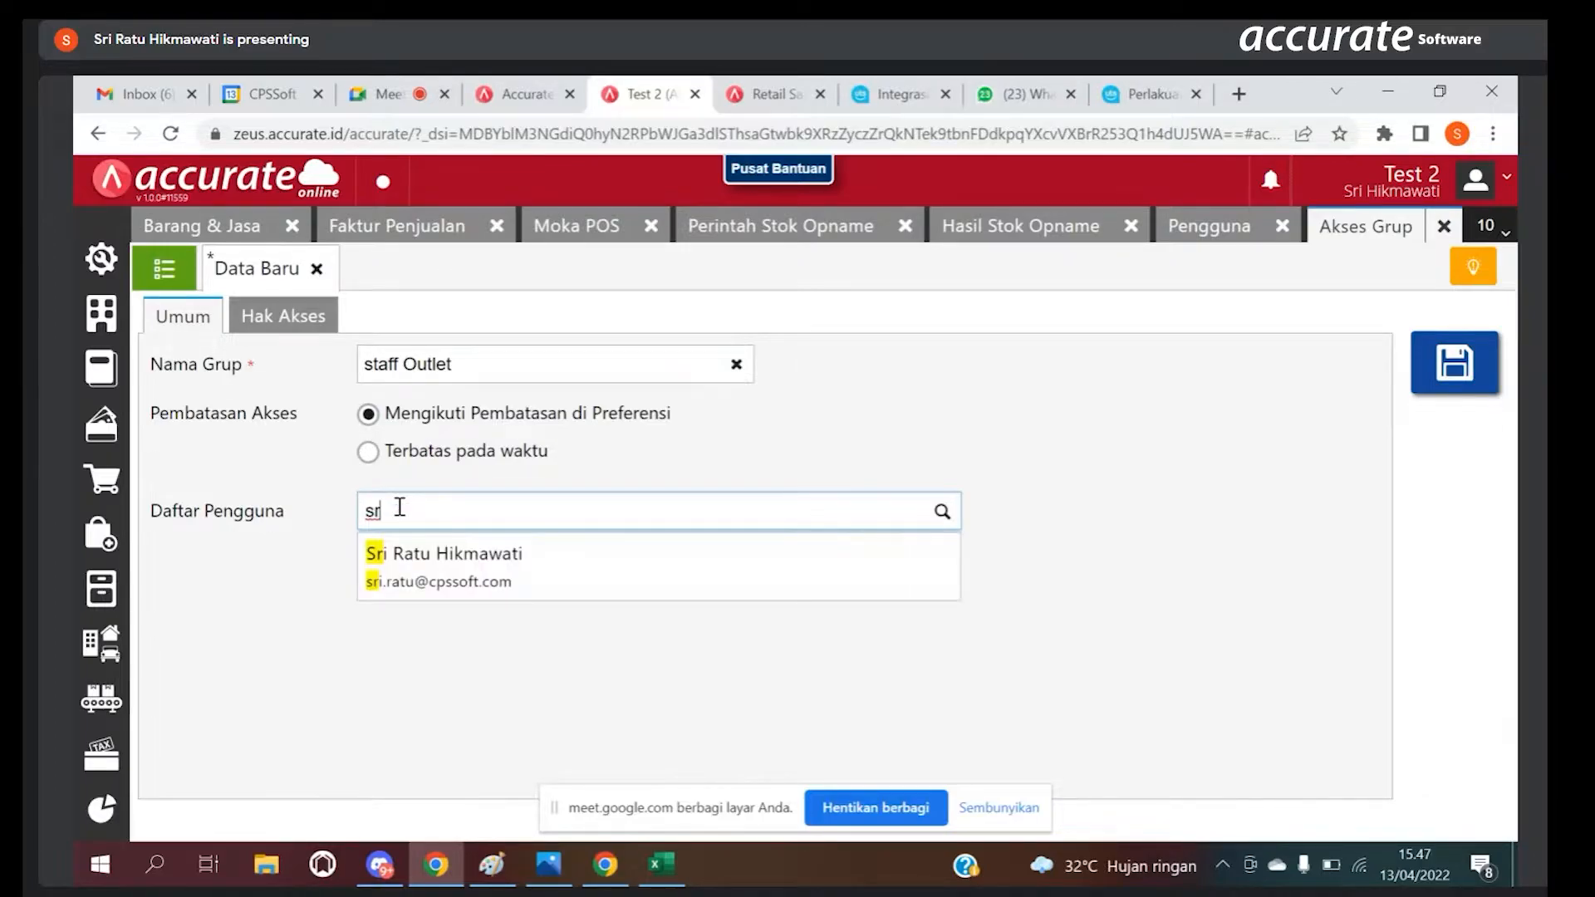
left_click(431, 553)
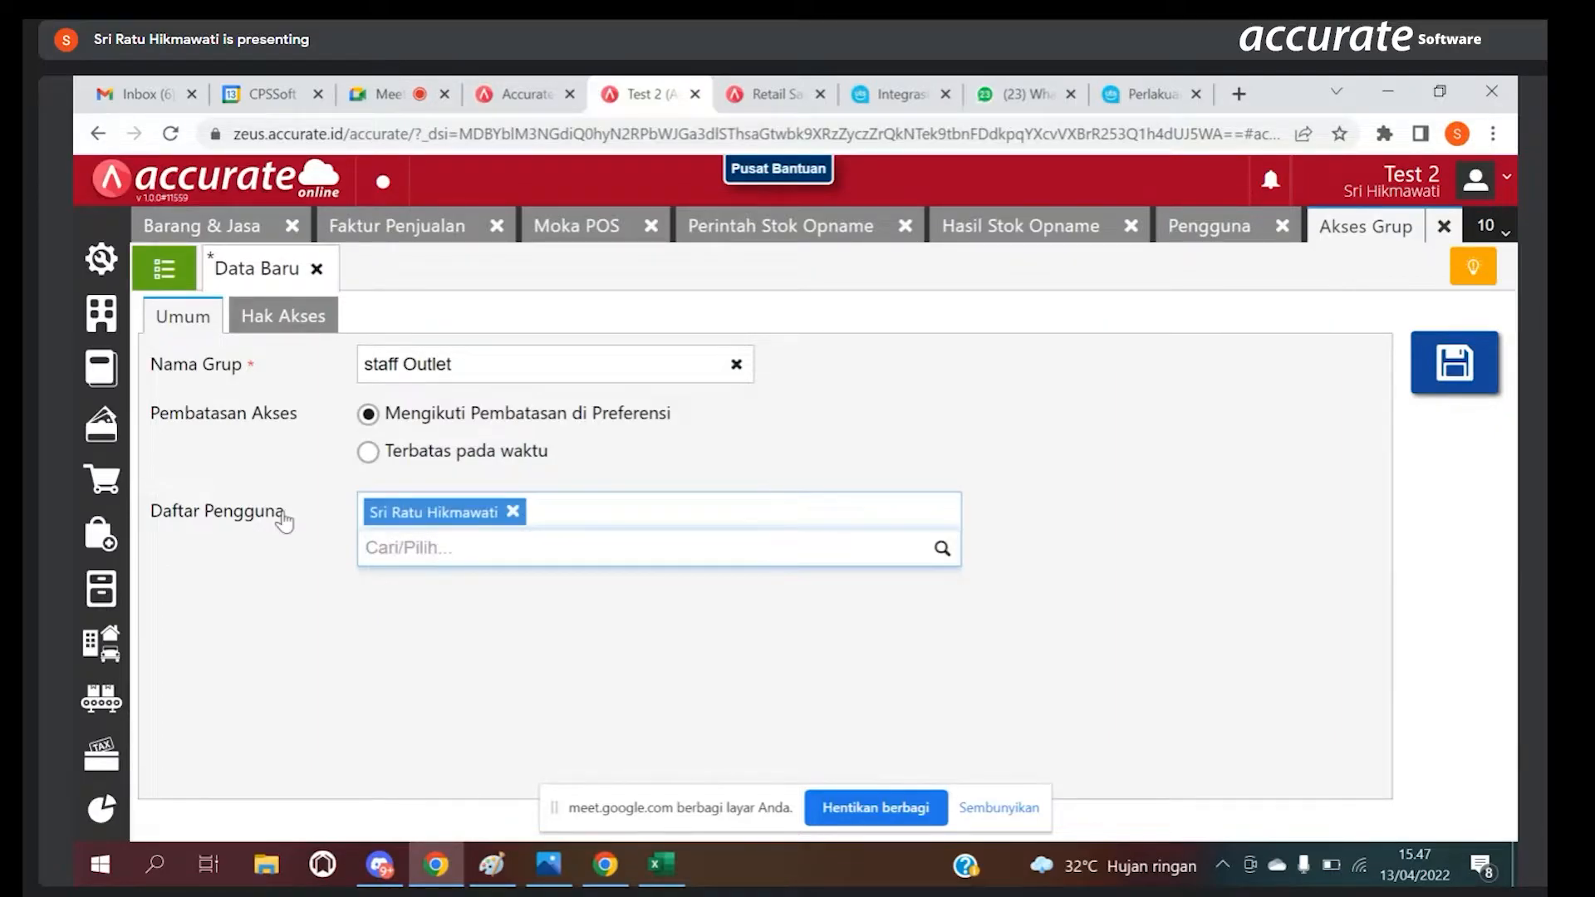
Step: In the group's Hak Akses for Persediaan, clear all Aktif, Buat, Ubah, Hapus and Lihat rights
left_click(283, 322)
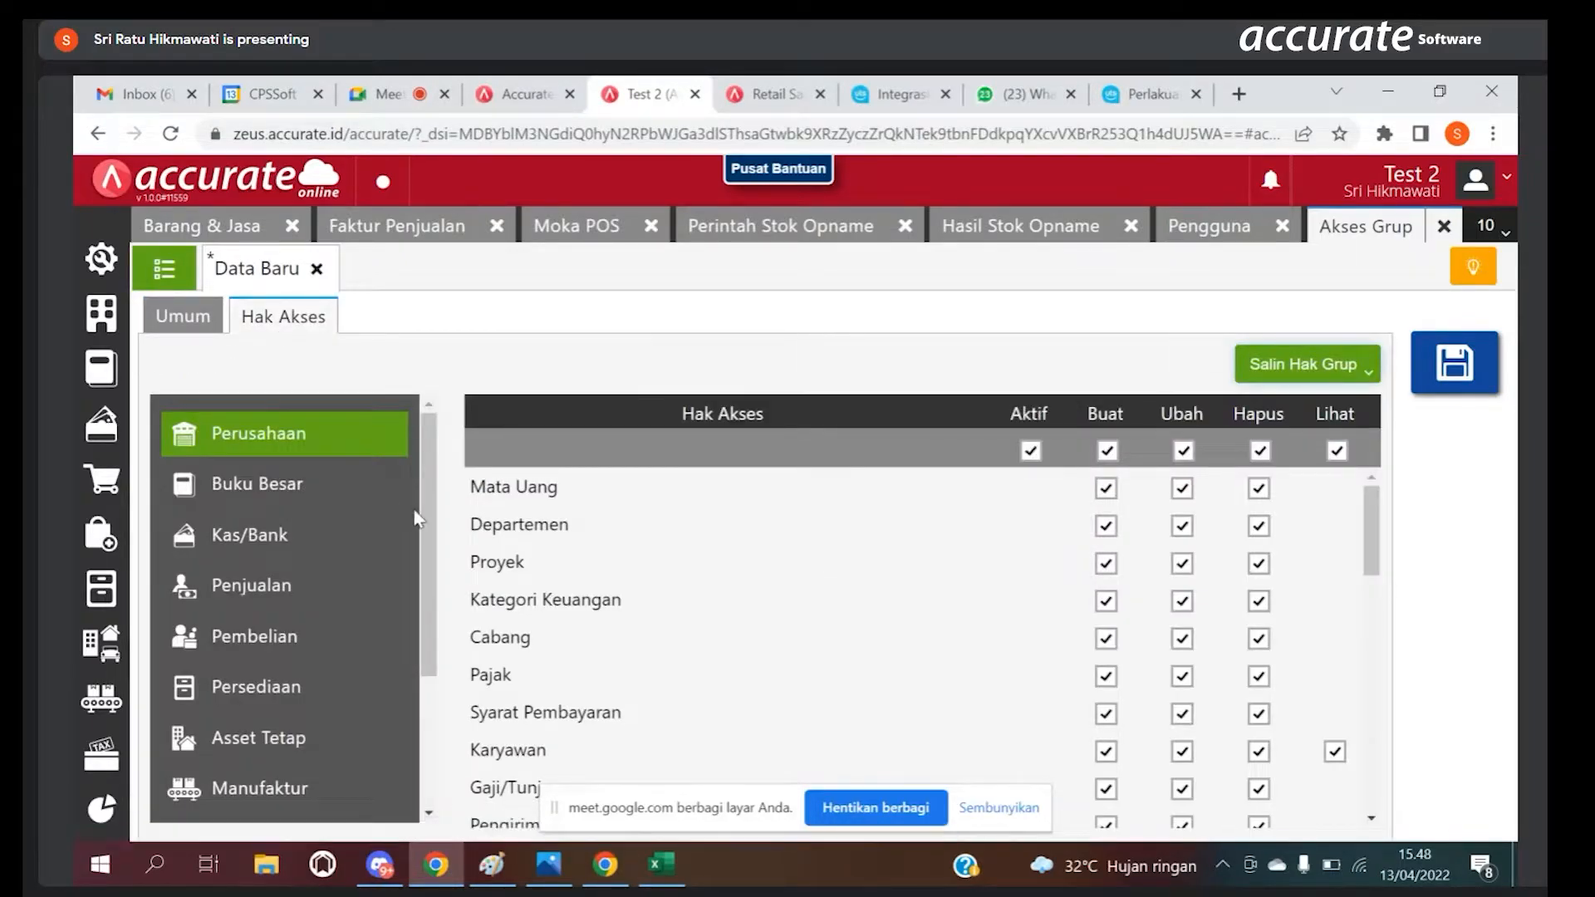
left_click_drag(424, 506, 234, 575)
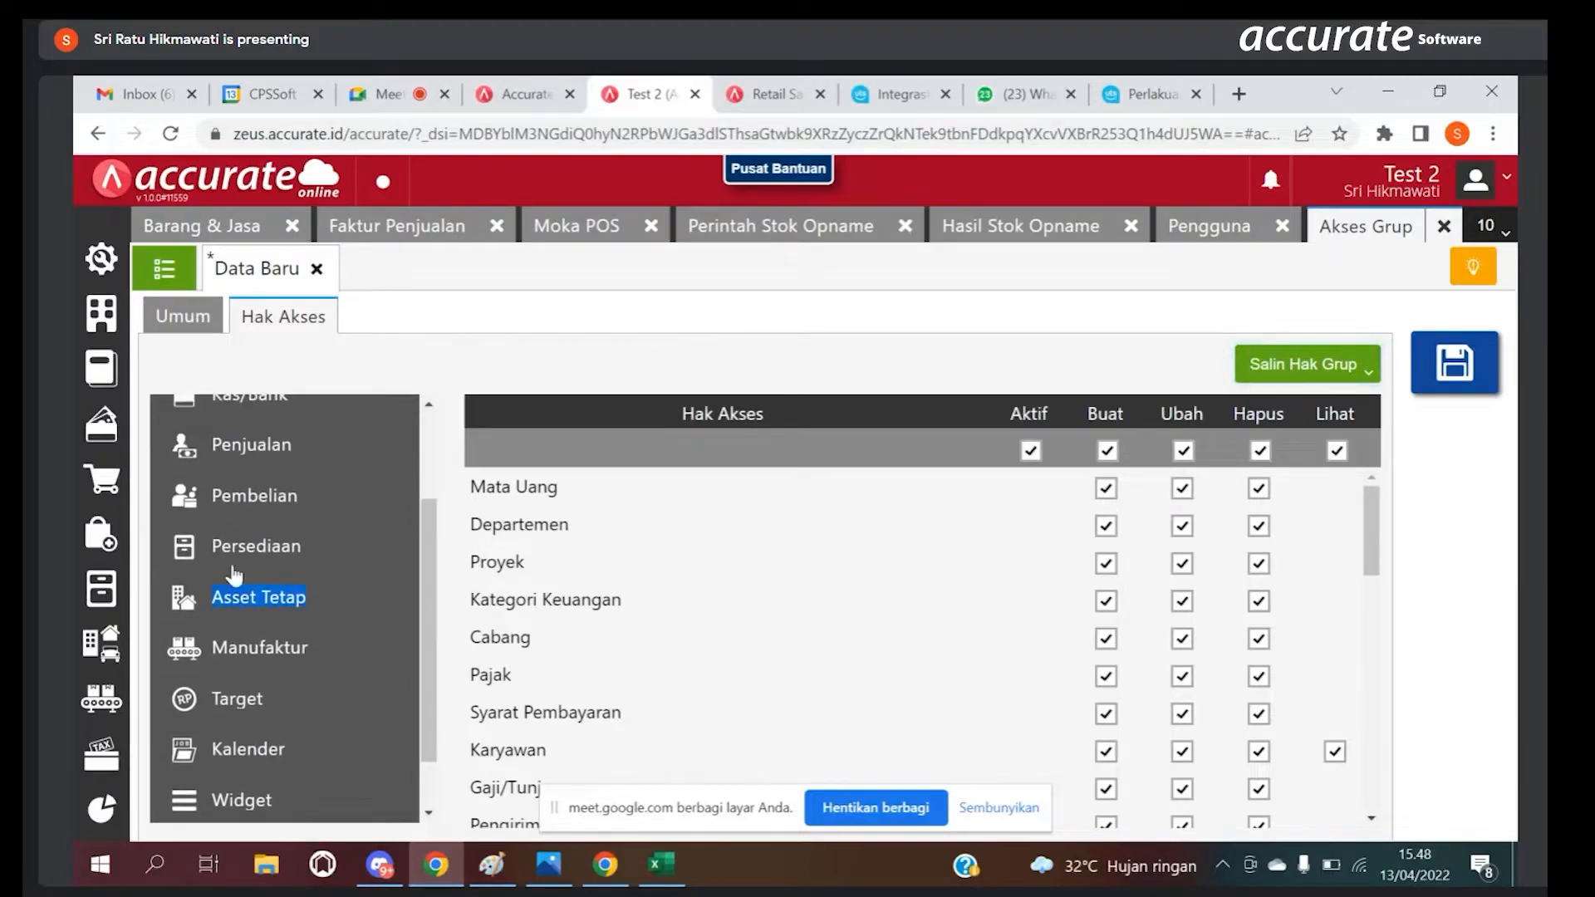
left_click(233, 565)
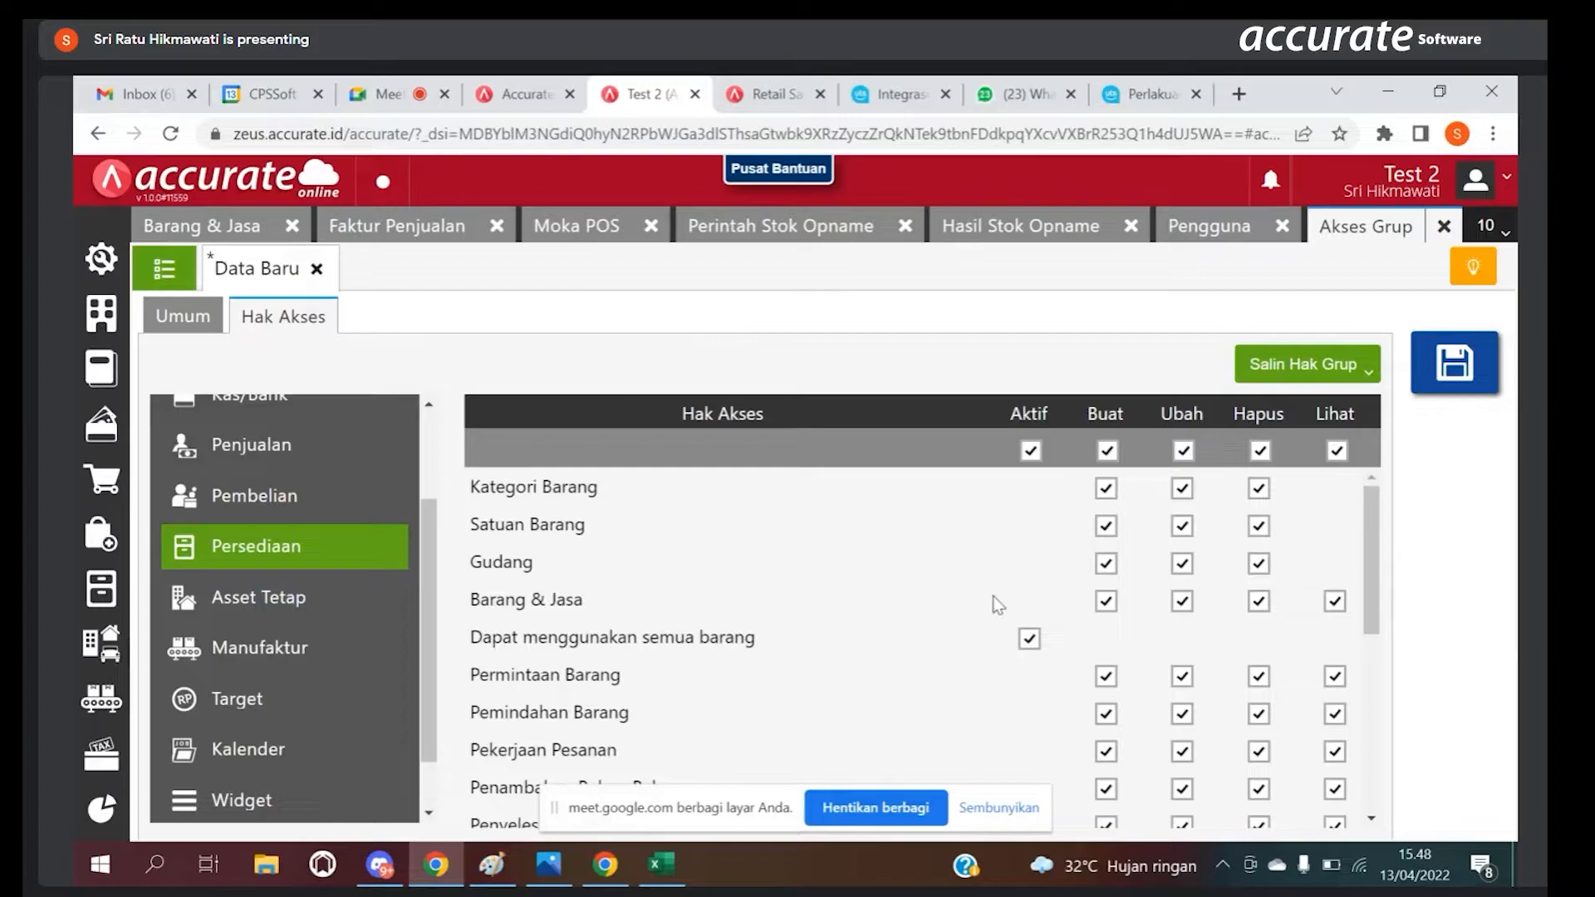
left_click_drag(1373, 537, 1373, 541)
left_click(1108, 451)
left_click(1031, 451)
left_click(1182, 451)
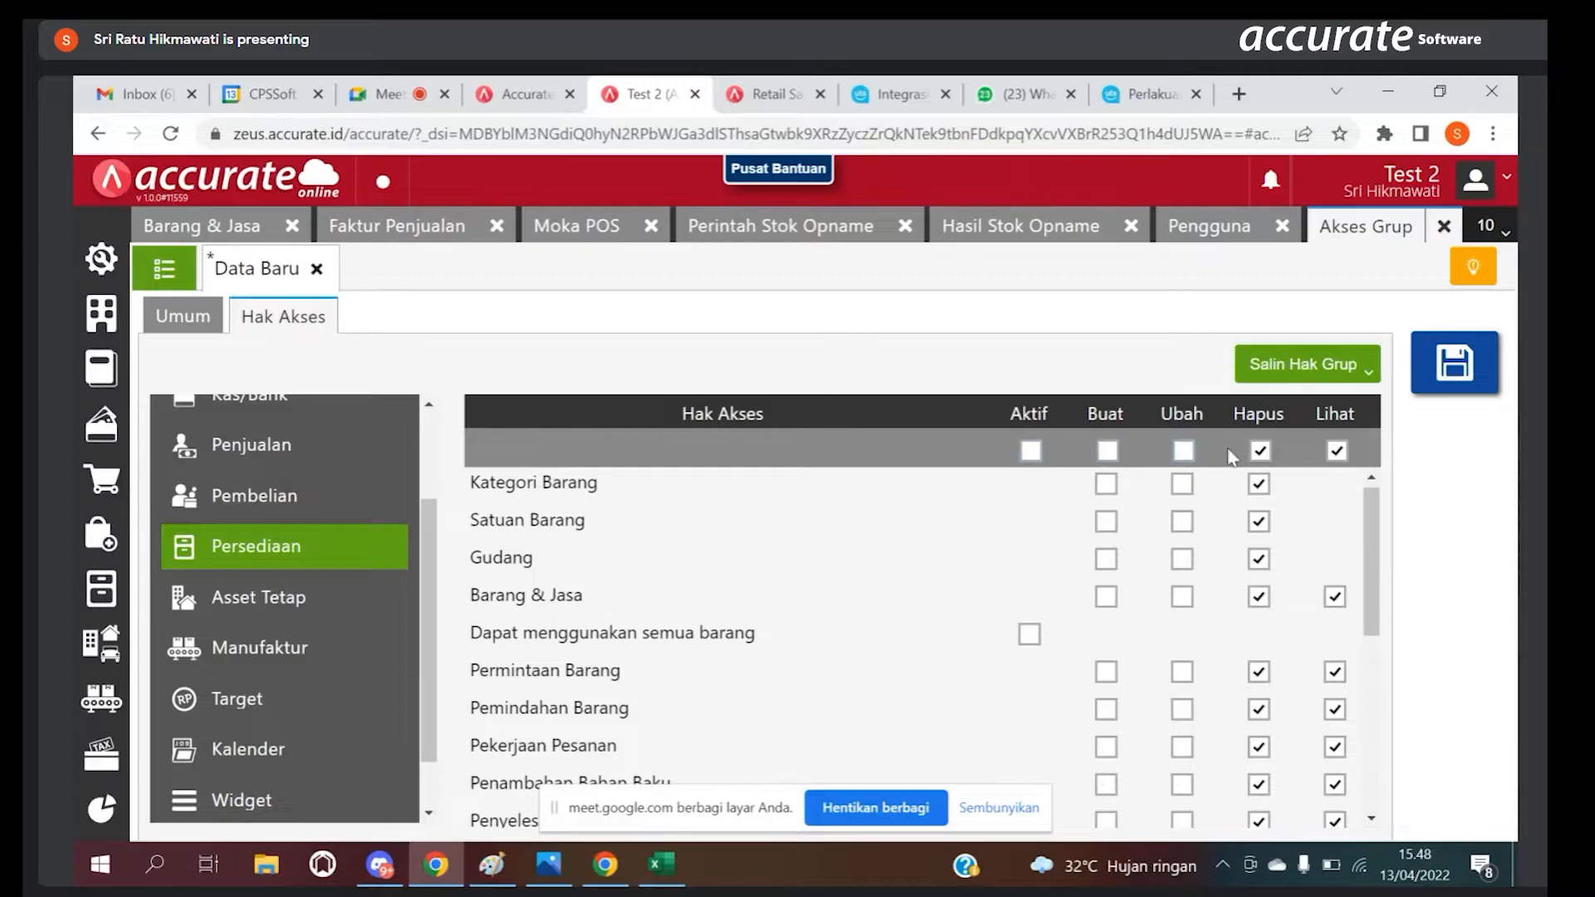
left_click(1260, 451)
left_click(1337, 450)
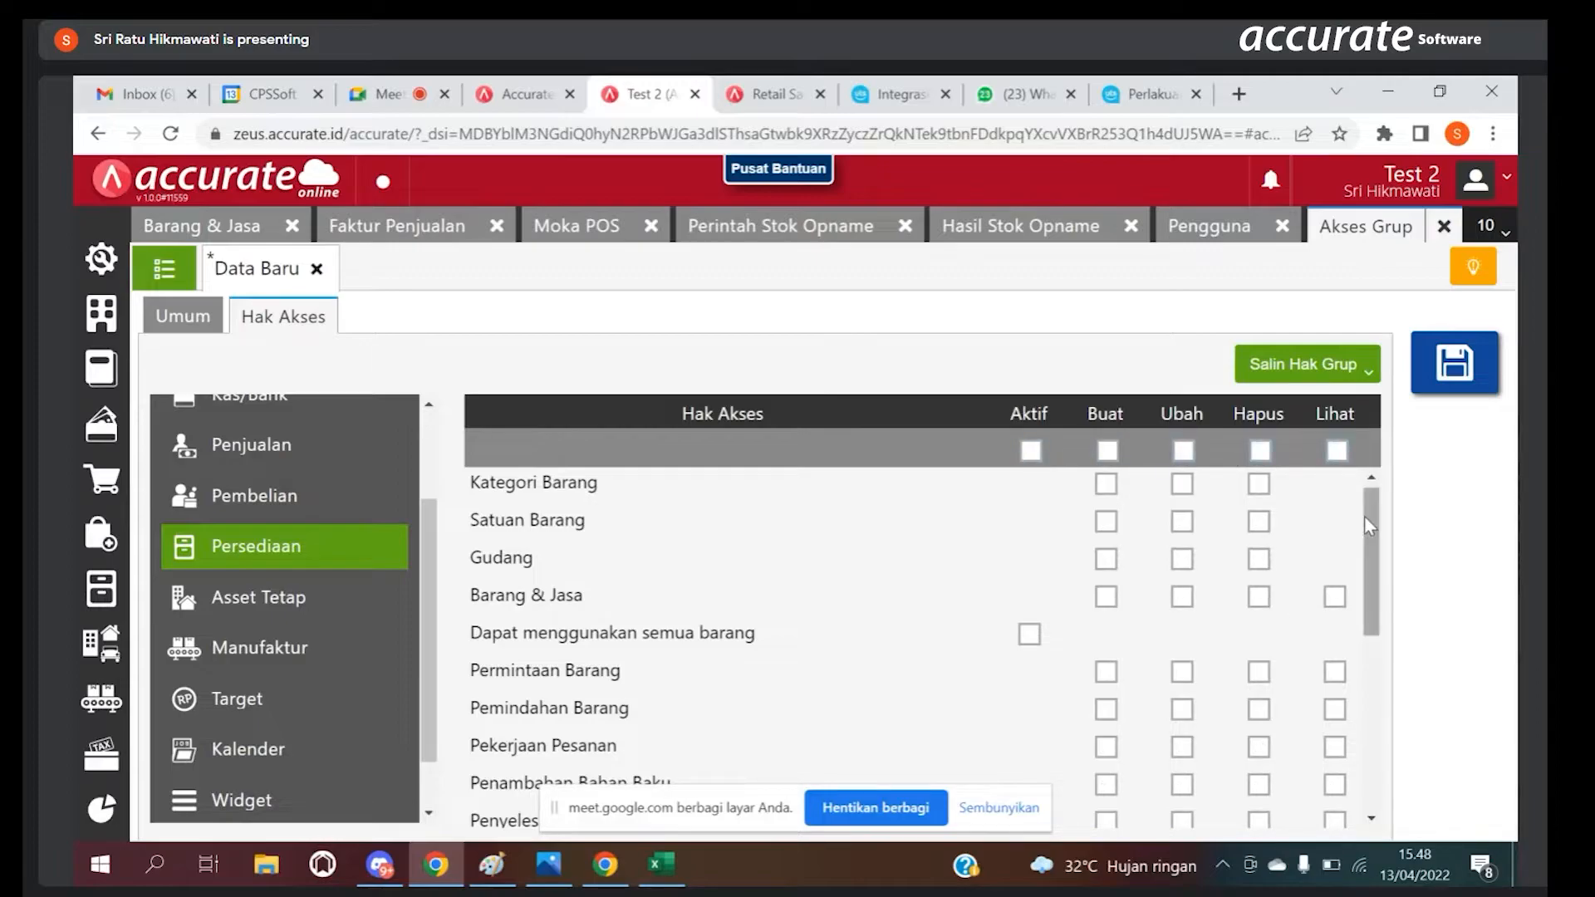
Step: Grant the group Buat, Ubah, Hapus and Lihat rights for Perintah Stok Opname and Hasil Stok Opname
left_click_drag(1368, 521, 1343, 639)
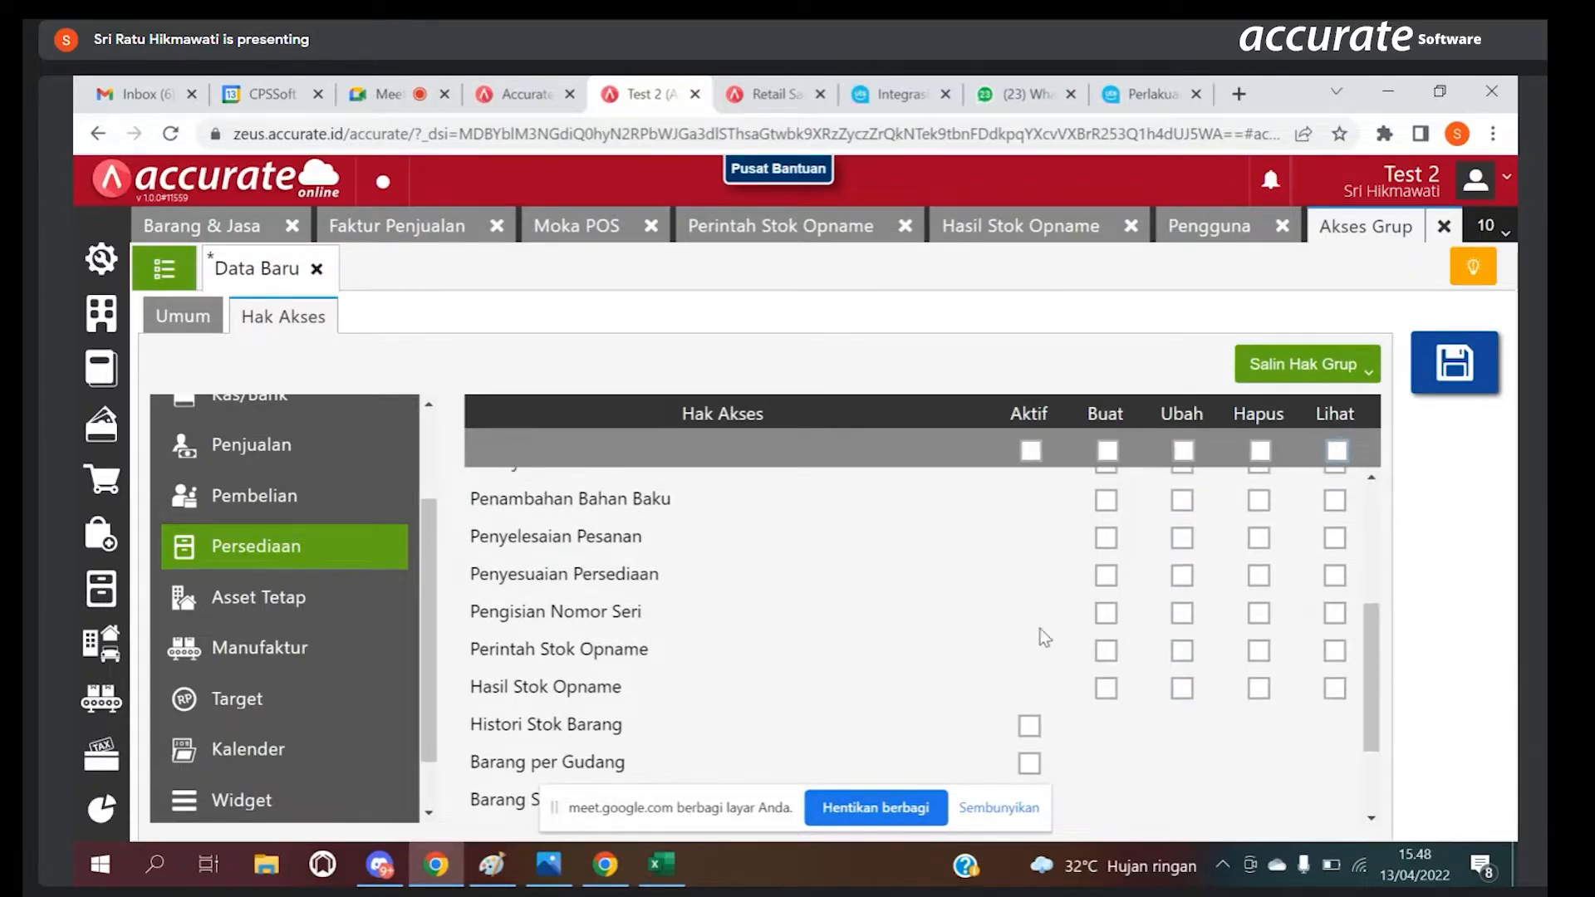
left_click(1107, 646)
left_click(1108, 691)
left_click(1335, 652)
left_click(1335, 688)
left_click(1181, 653)
left_click(1260, 654)
left_click(1107, 618)
left_click(1180, 616)
left_click(1107, 615)
left_click_drag(1183, 615, 1183, 691)
left_click(1184, 692)
left_click(1258, 689)
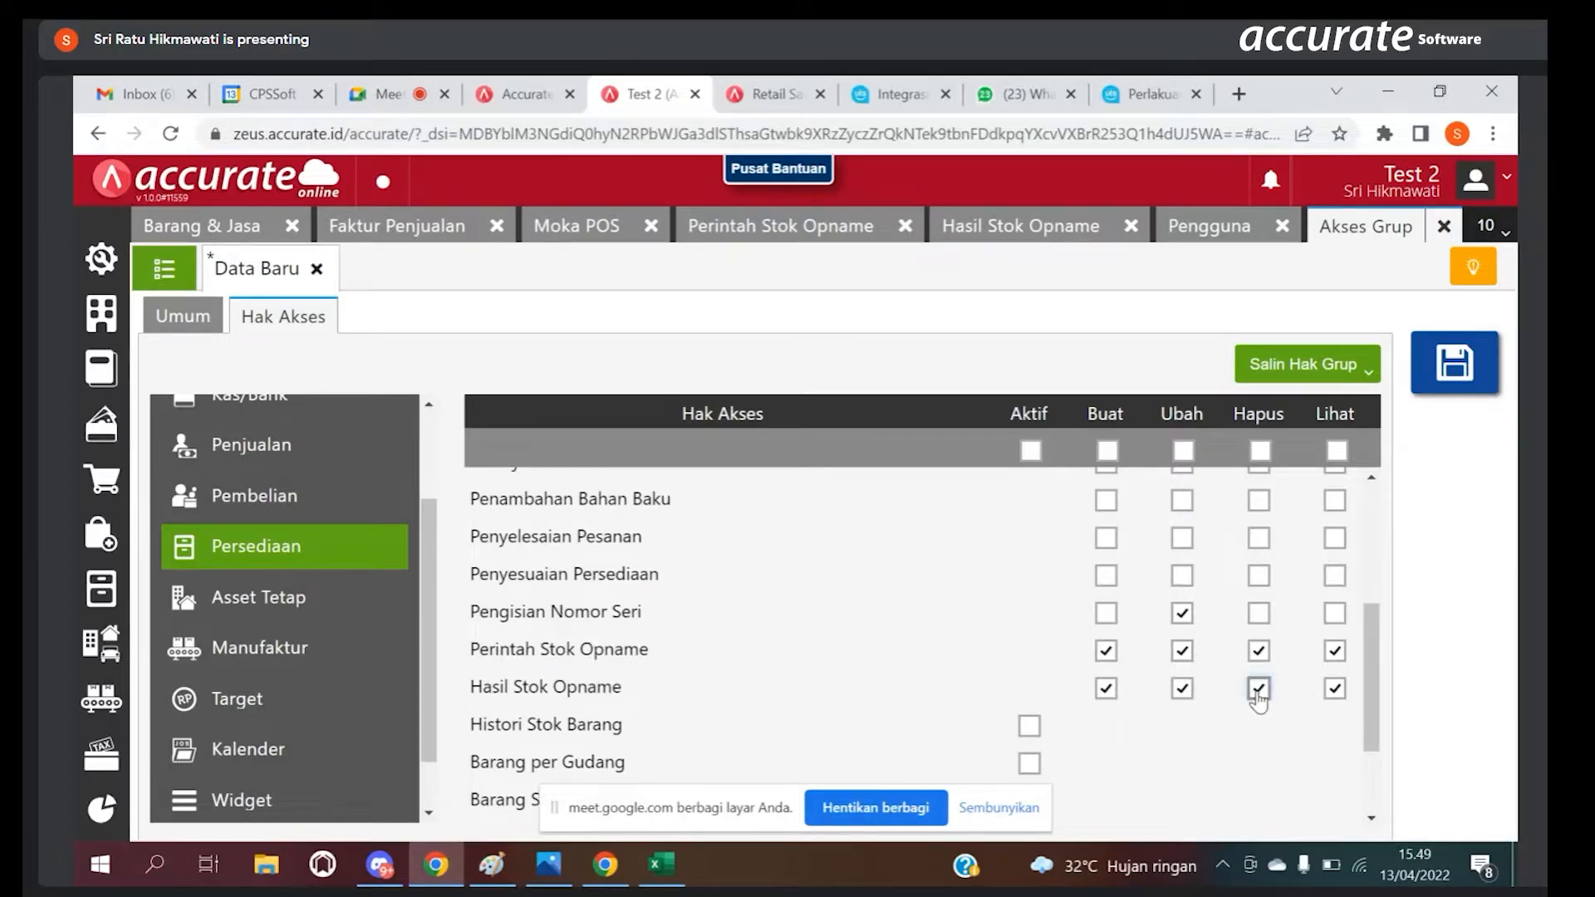
Step: Review the group's remaining Persediaan rights and look at the list of existing Akses Grup records
left_click(102, 261)
left_click_drag(1378, 673, 1380, 534)
scroll(1243, 716, "down", 5)
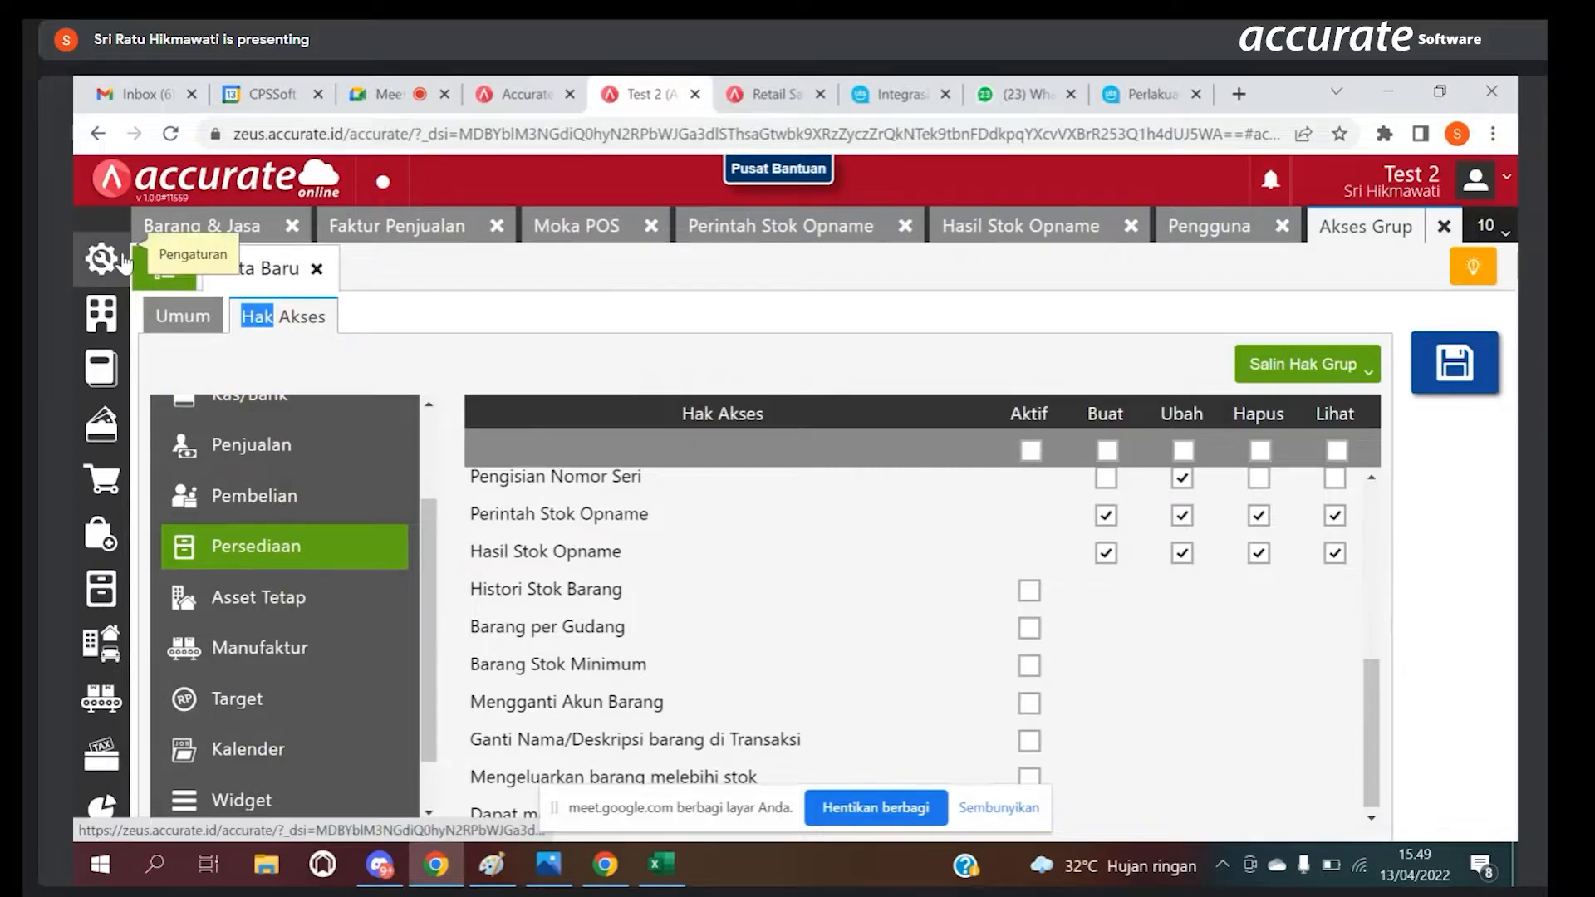
left_click(101, 258)
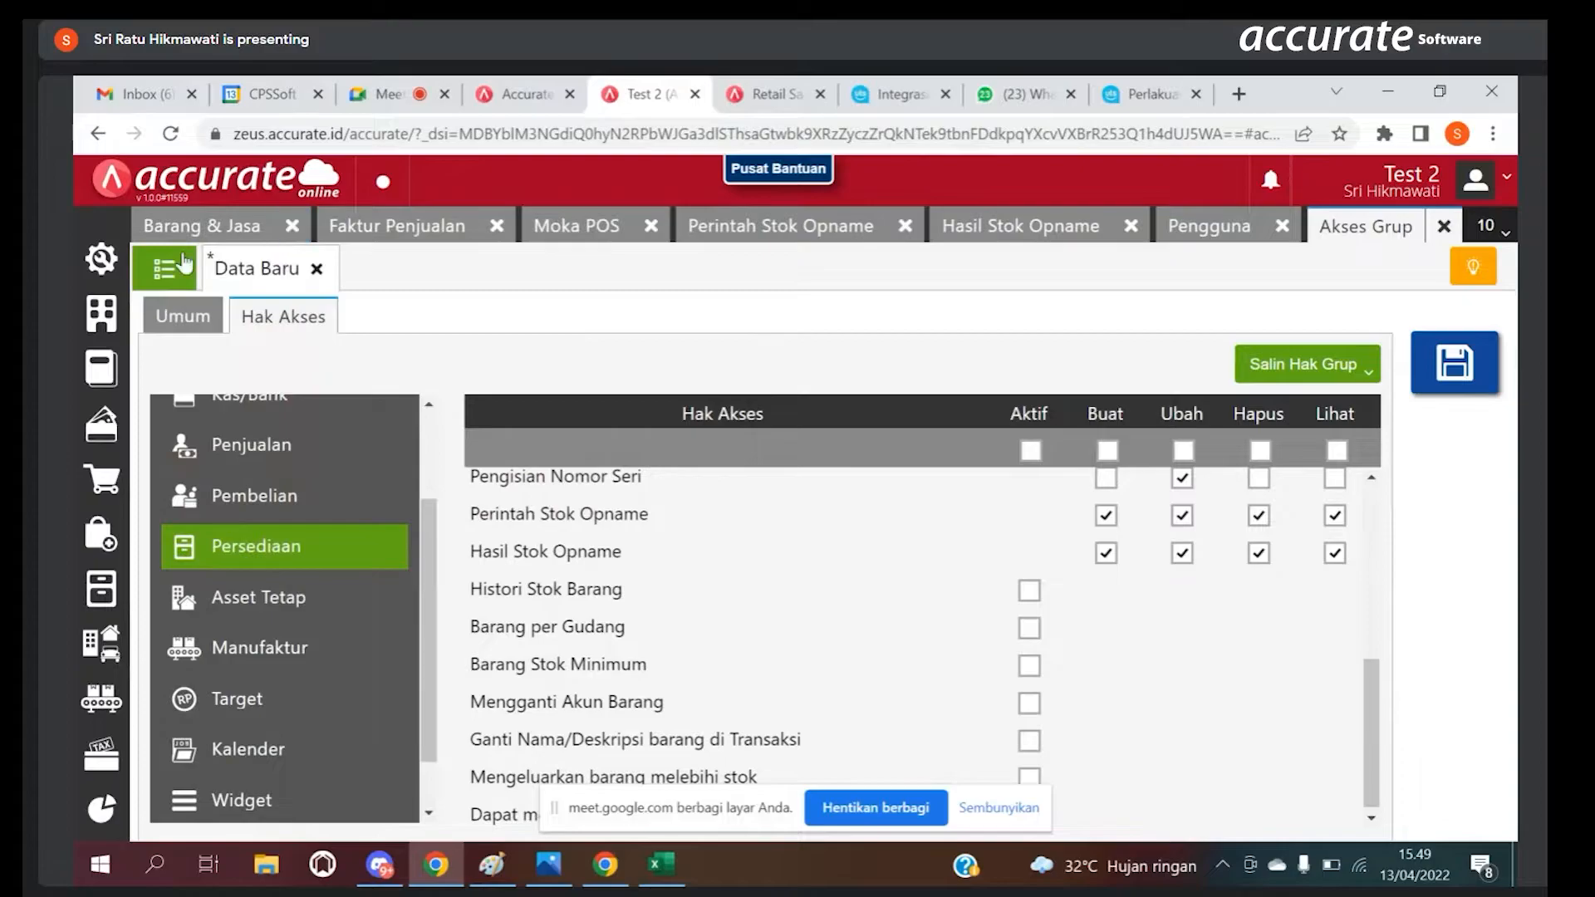
left_click(163, 268)
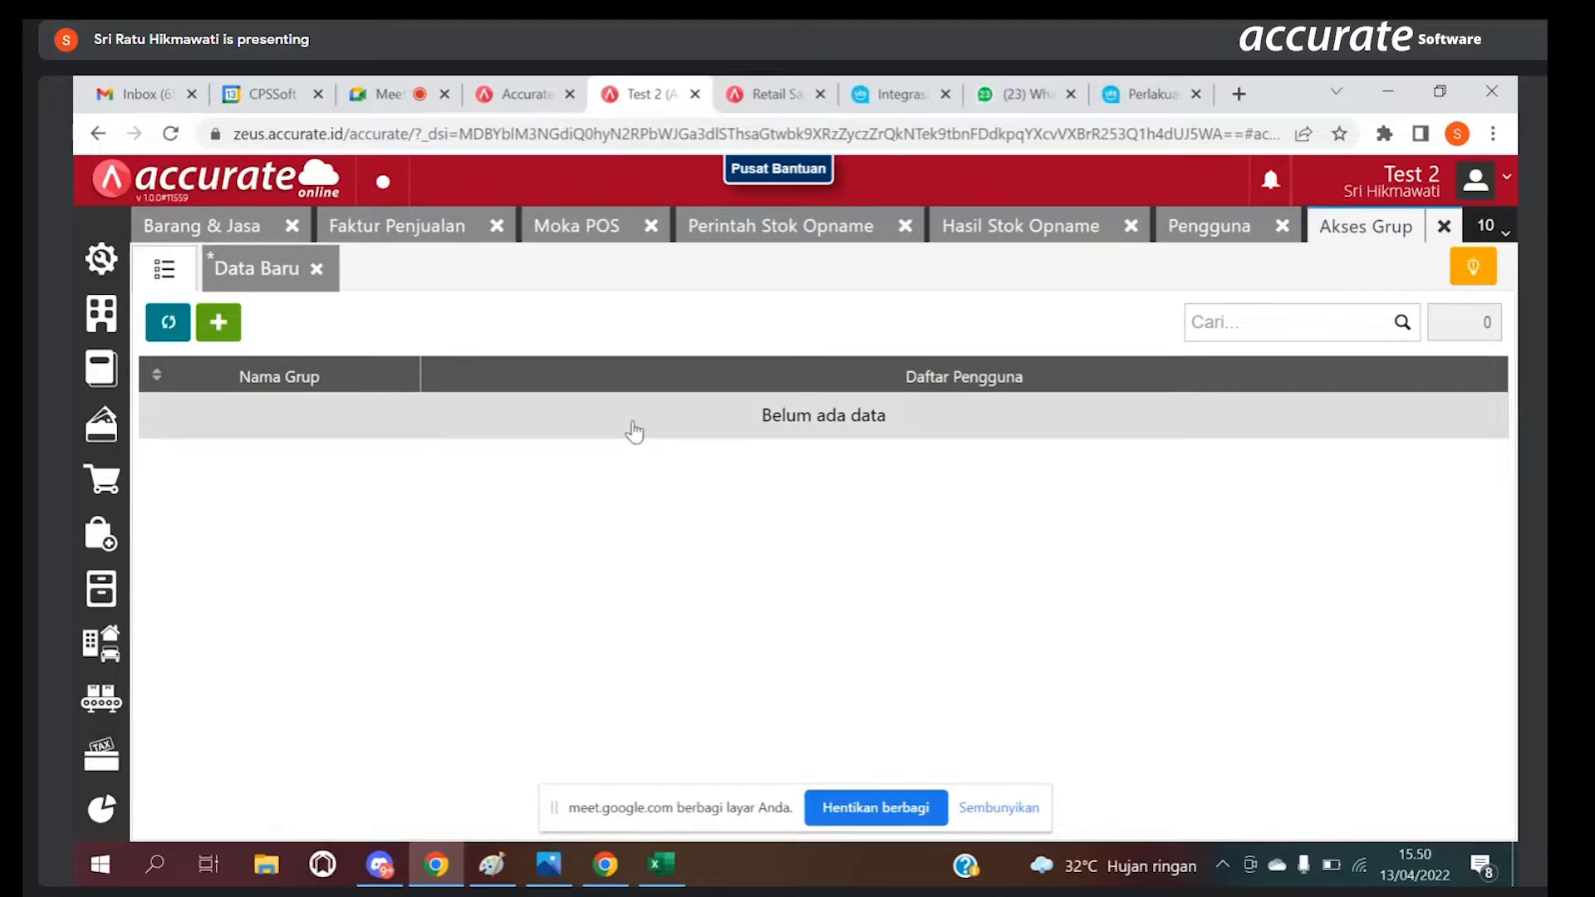
left_click(274, 270)
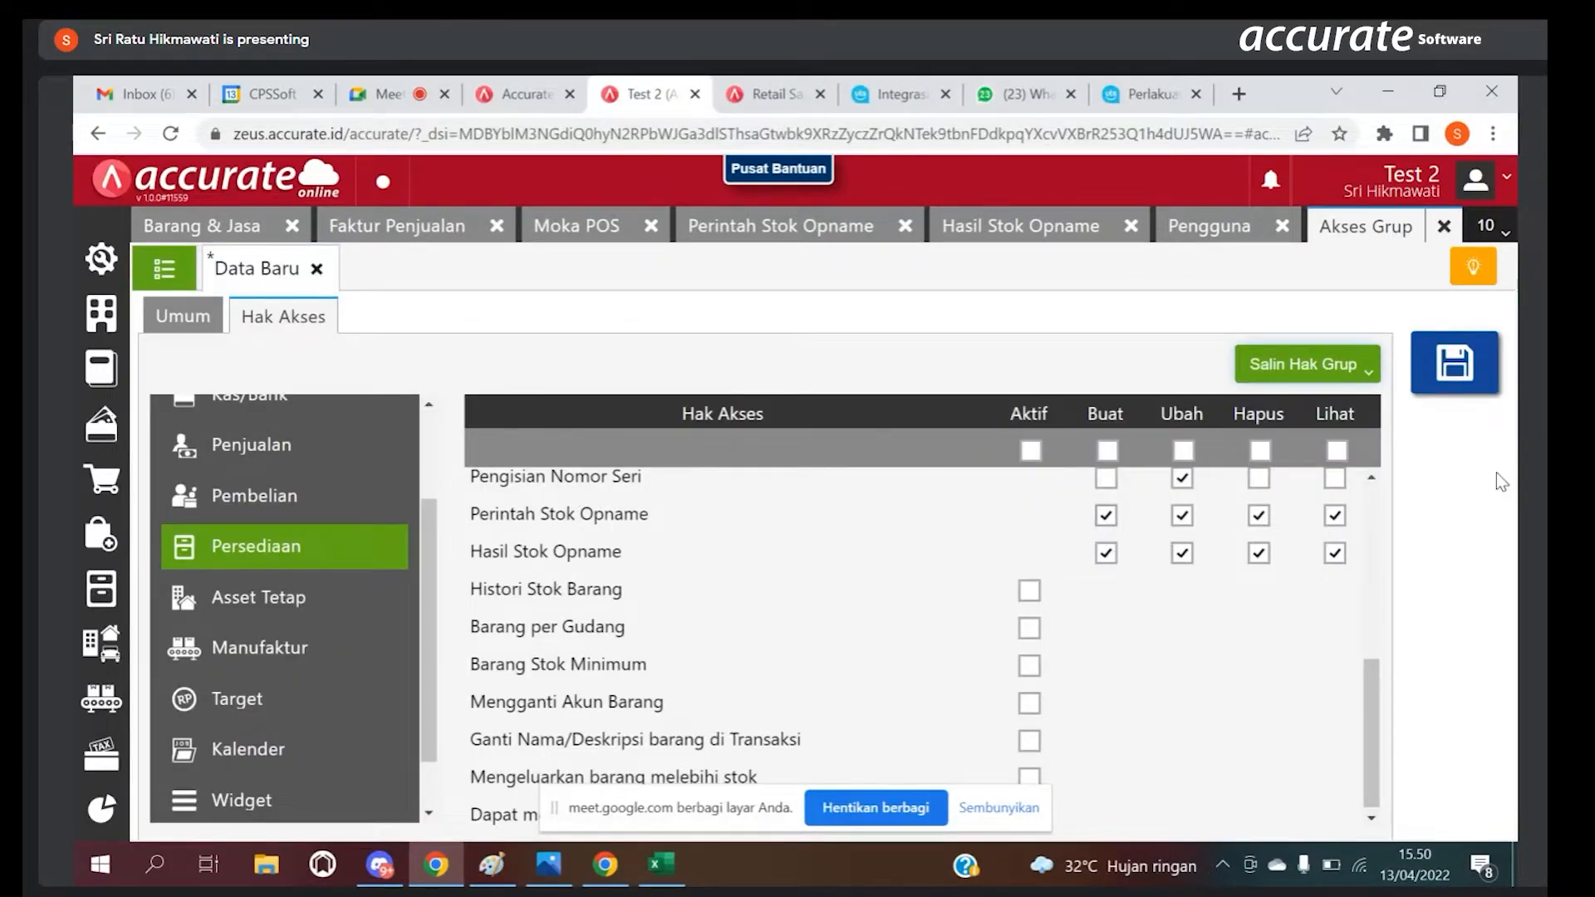
Step: Discard the unsaved Akses Grup entry and close the Pengguna, Perintah Stok Opname and Hasil Stok Opname pages
left_click(1443, 229)
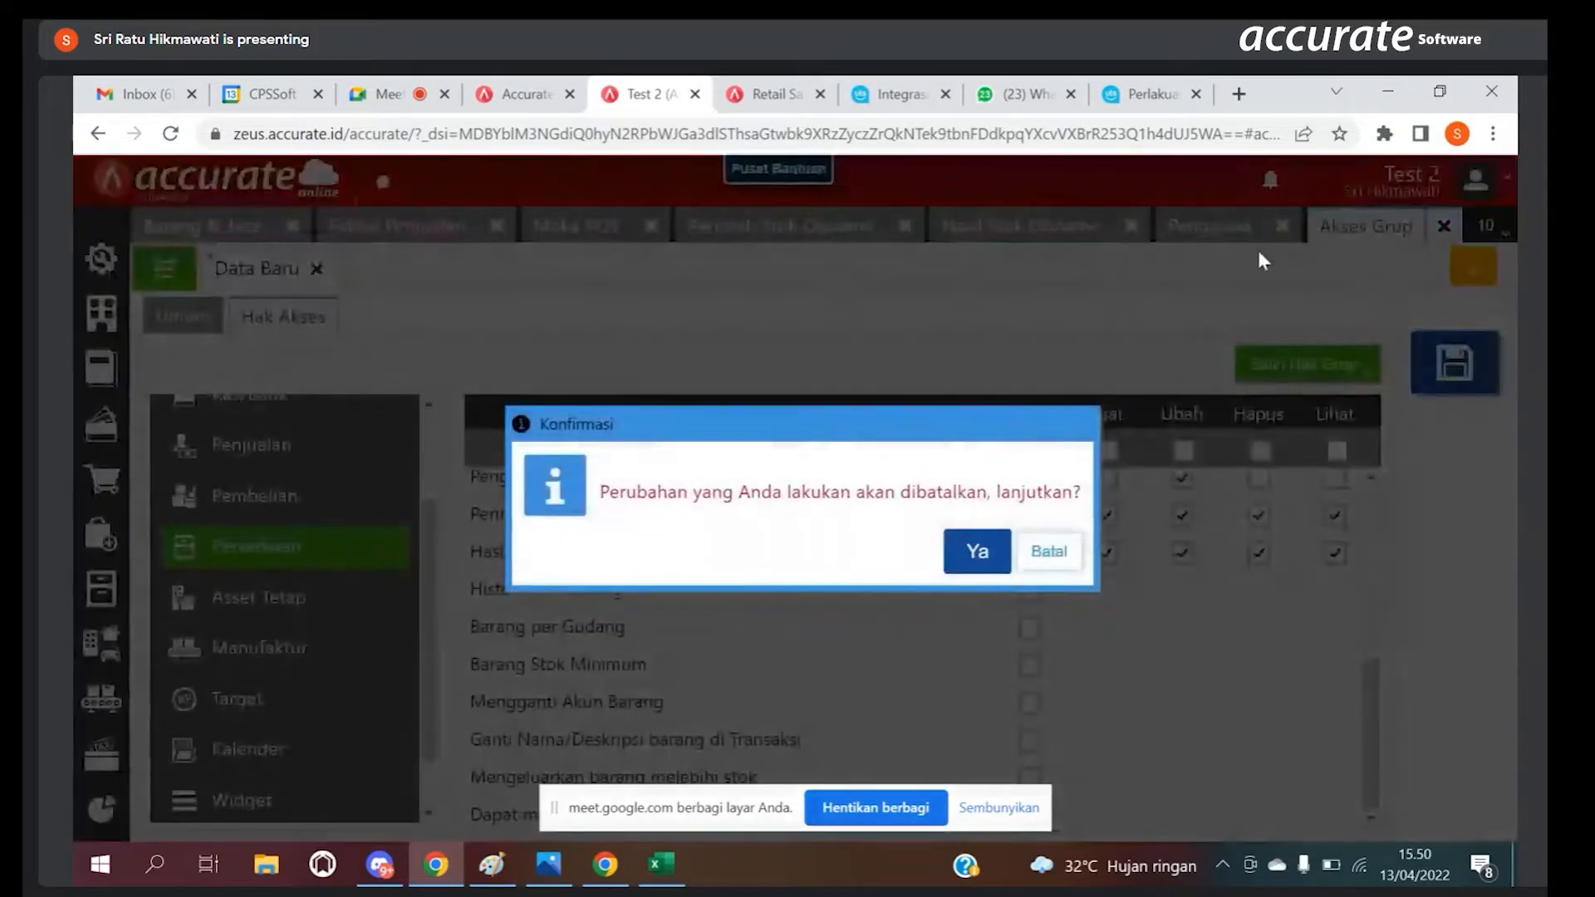
left_click(979, 550)
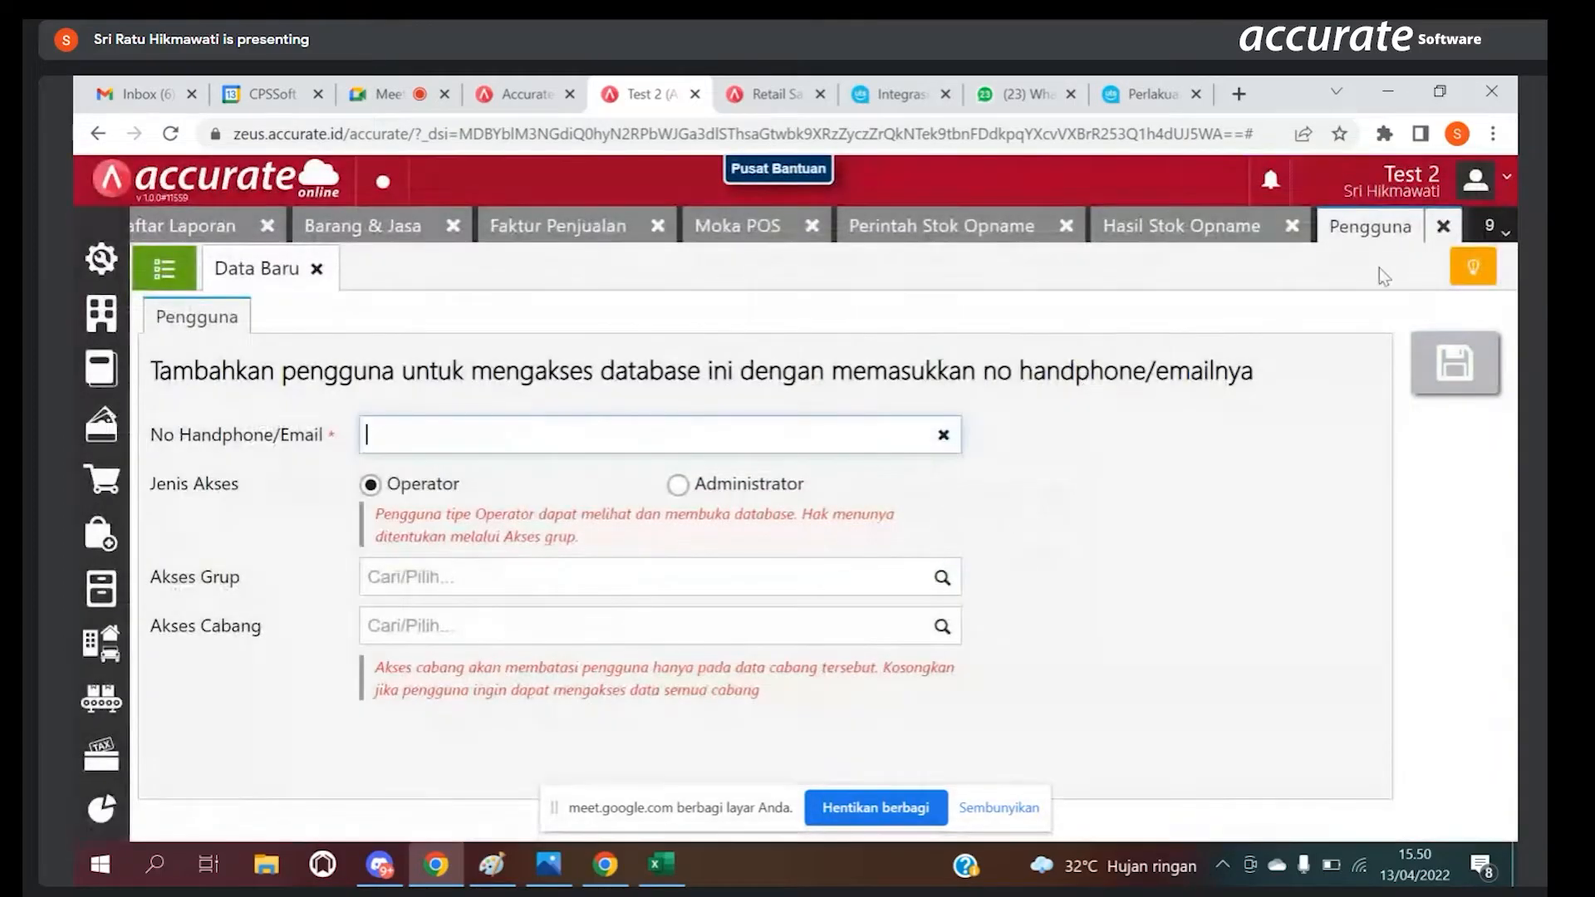
left_click(1442, 226)
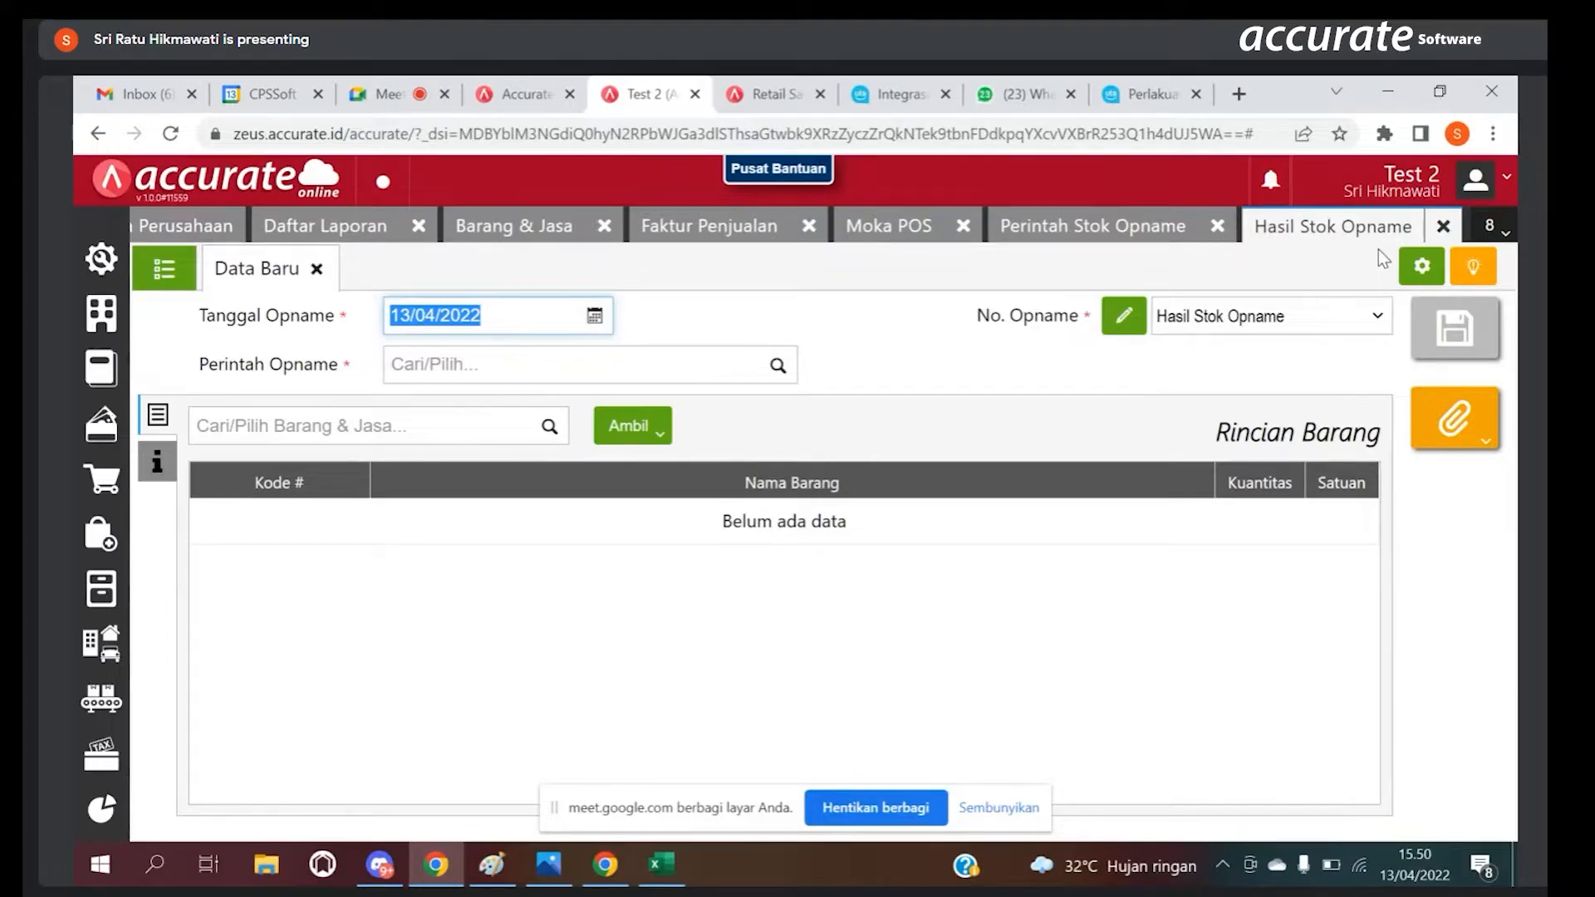
left_click(1217, 228)
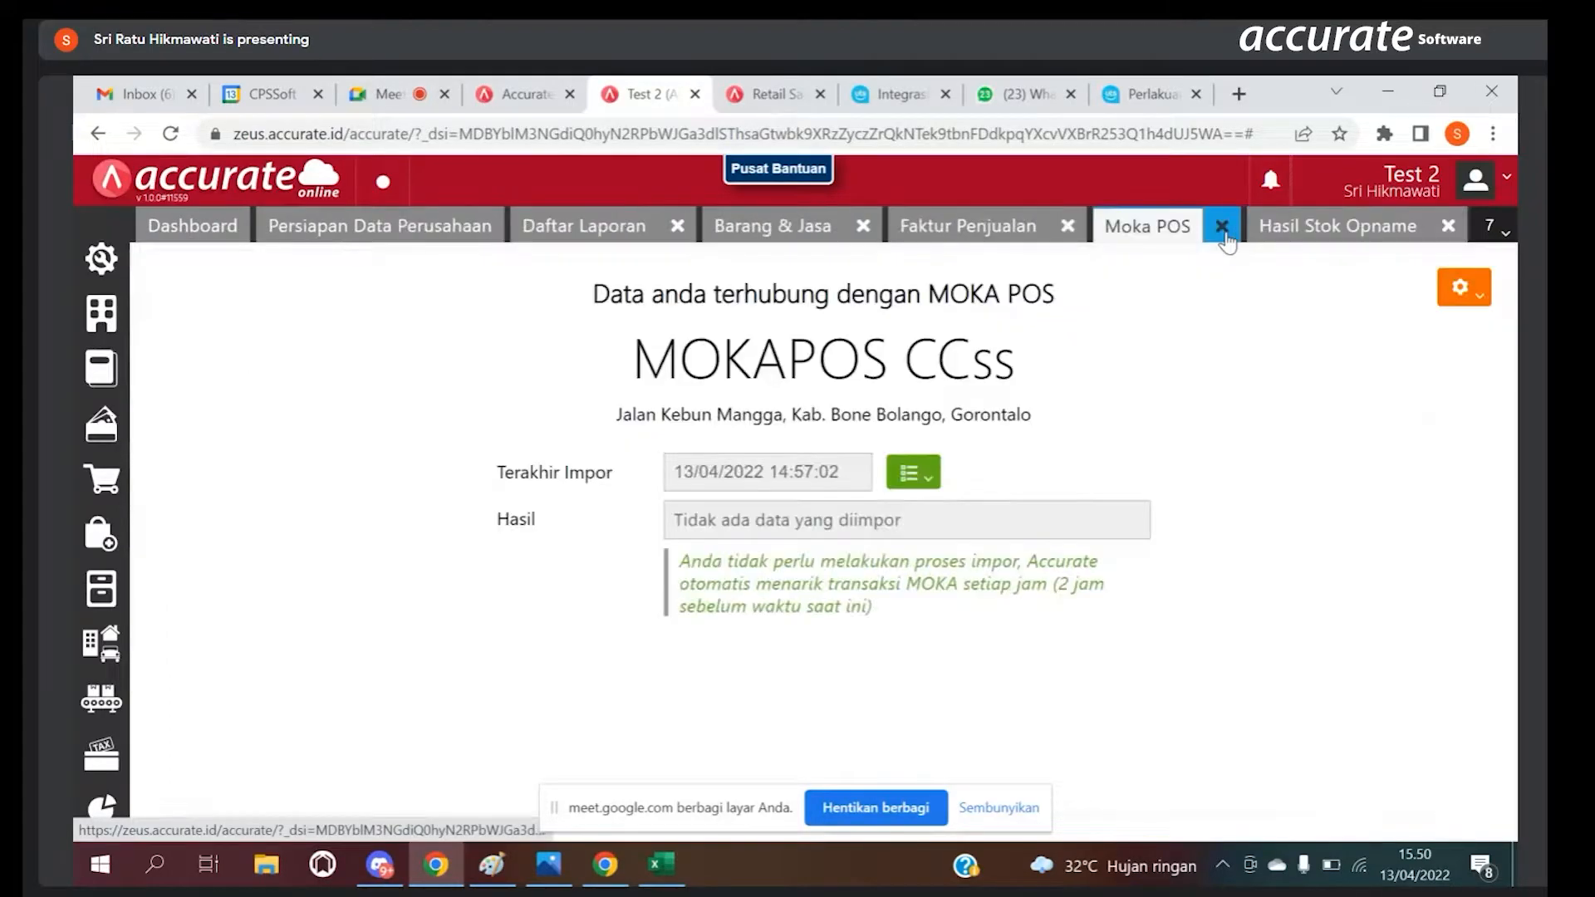
left_click(1453, 235)
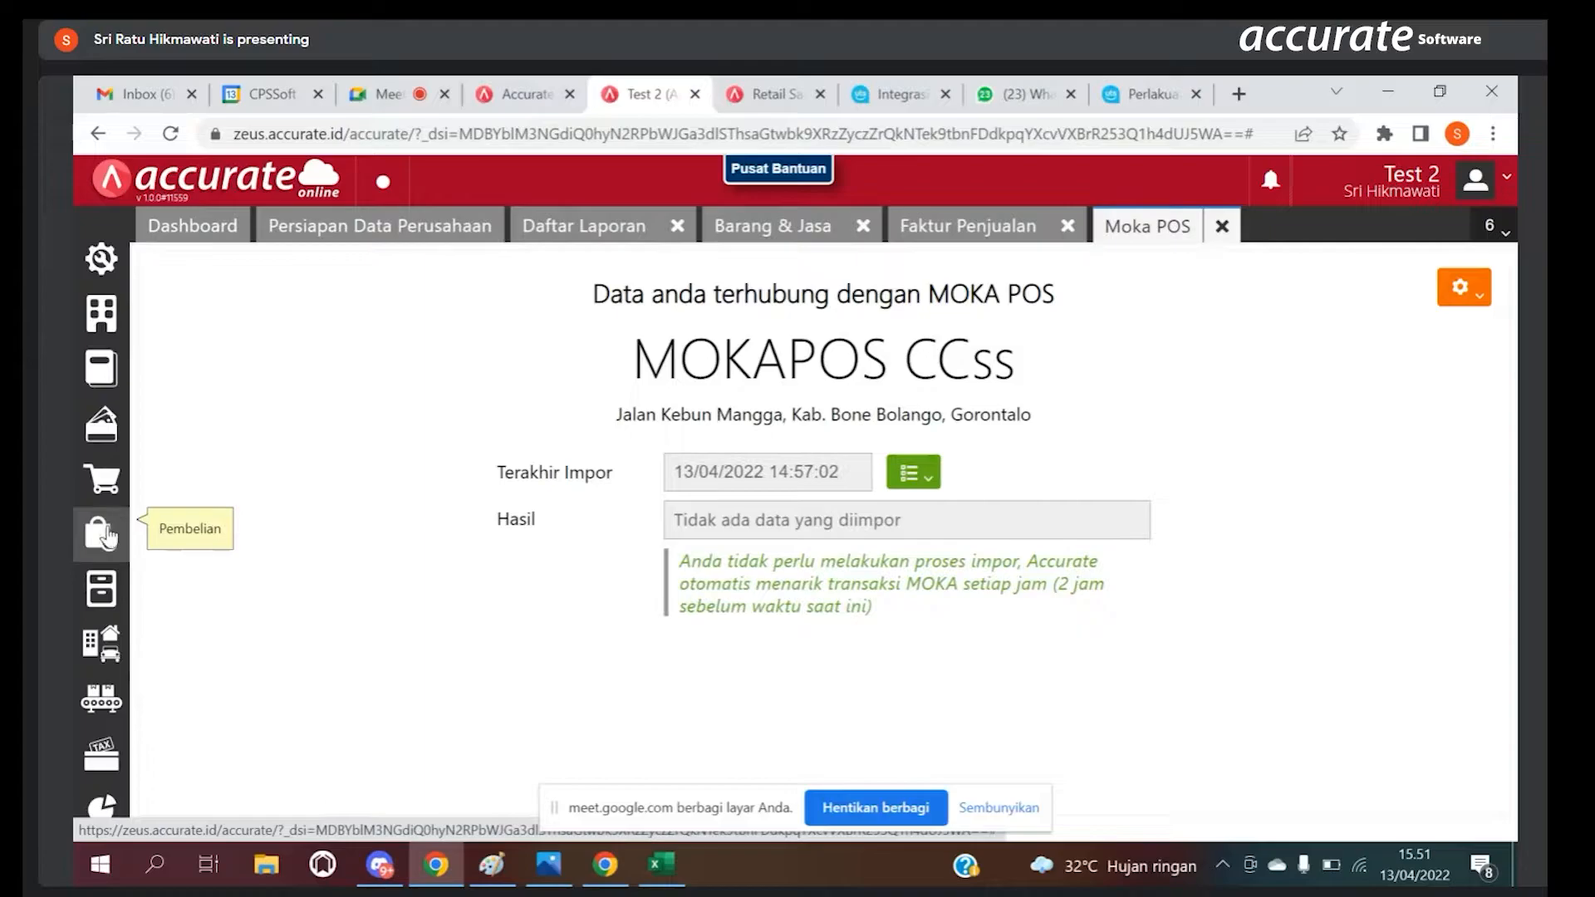
Step: Open a blank Faktur Pembelian and close it together with the Moka POS, Faktur Penjualan, Barang & Jasa and Daftar Laporan pages
left_click(106, 535)
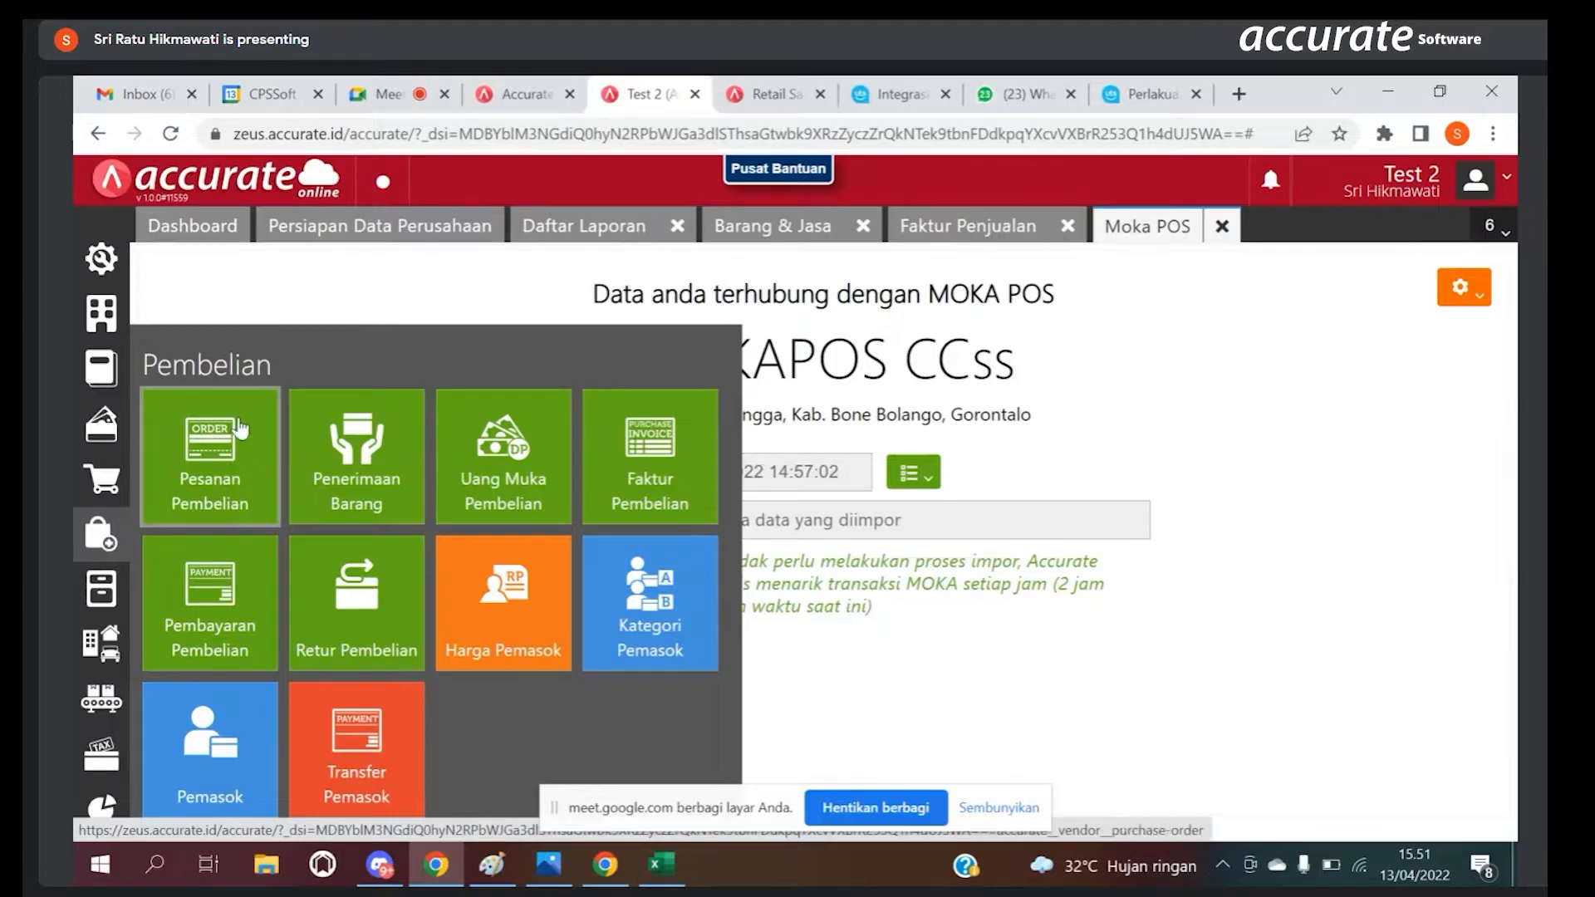
left_click(667, 484)
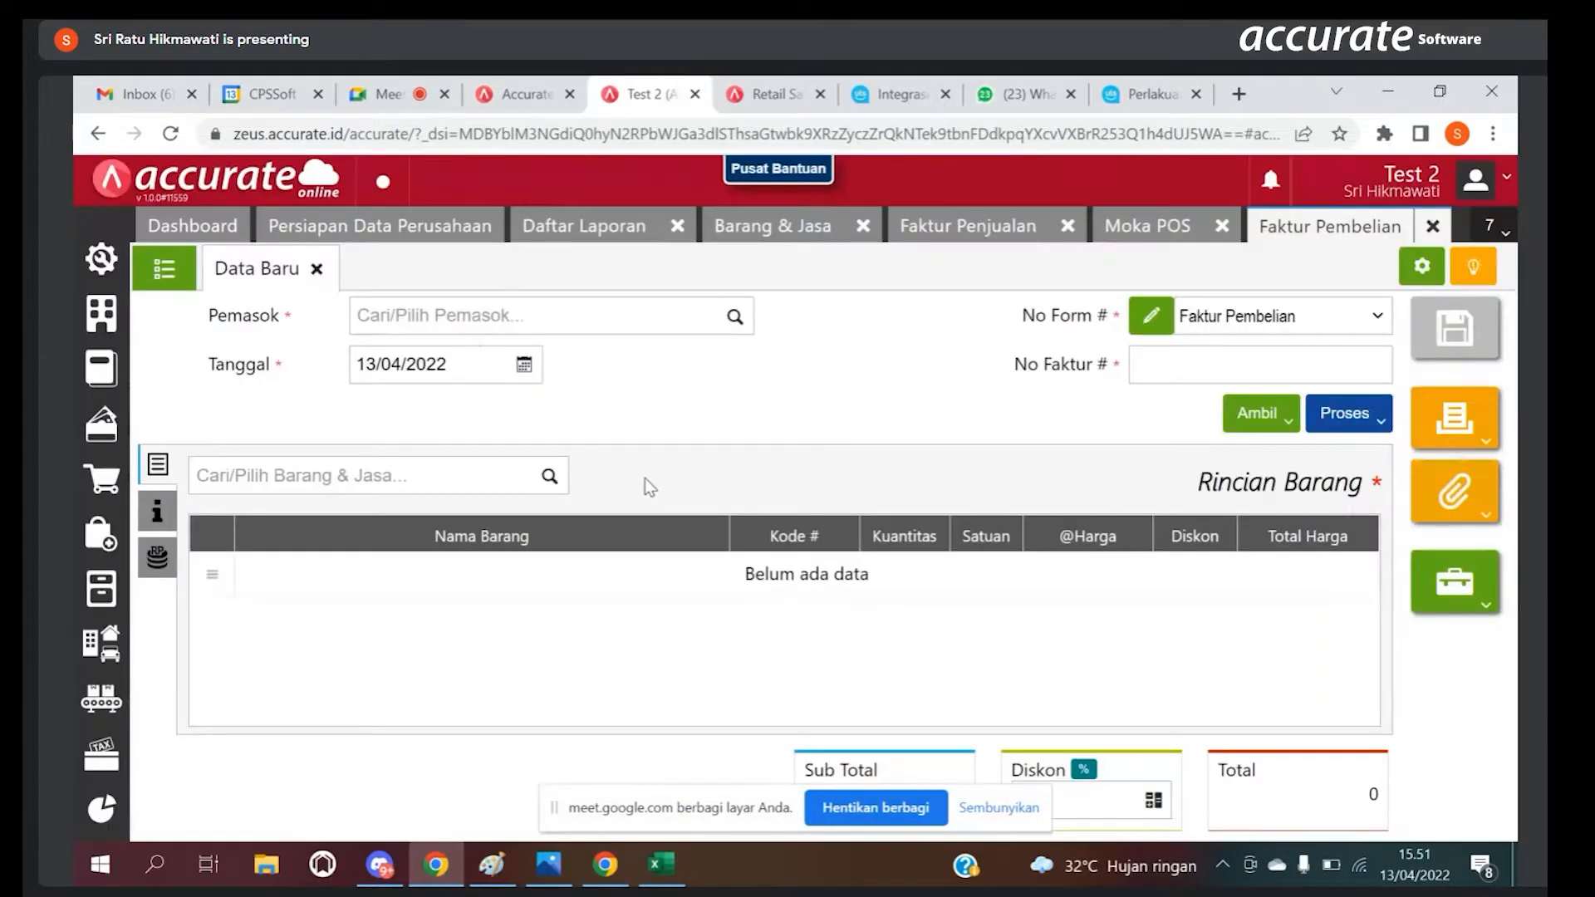
left_click(1223, 228)
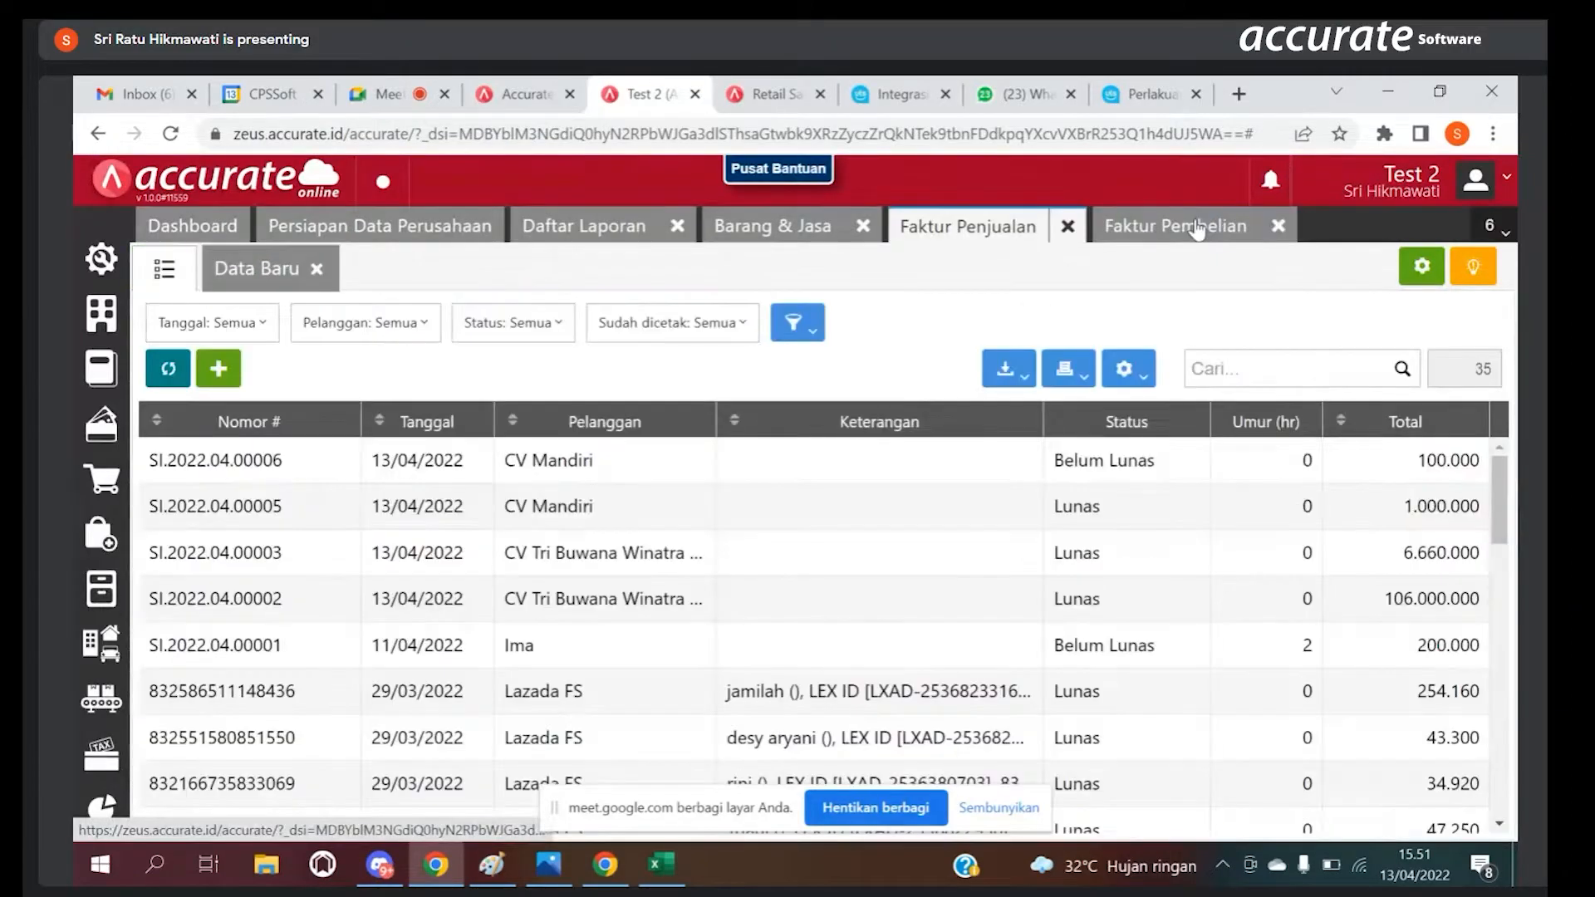
left_click(1068, 226)
left_click(860, 229)
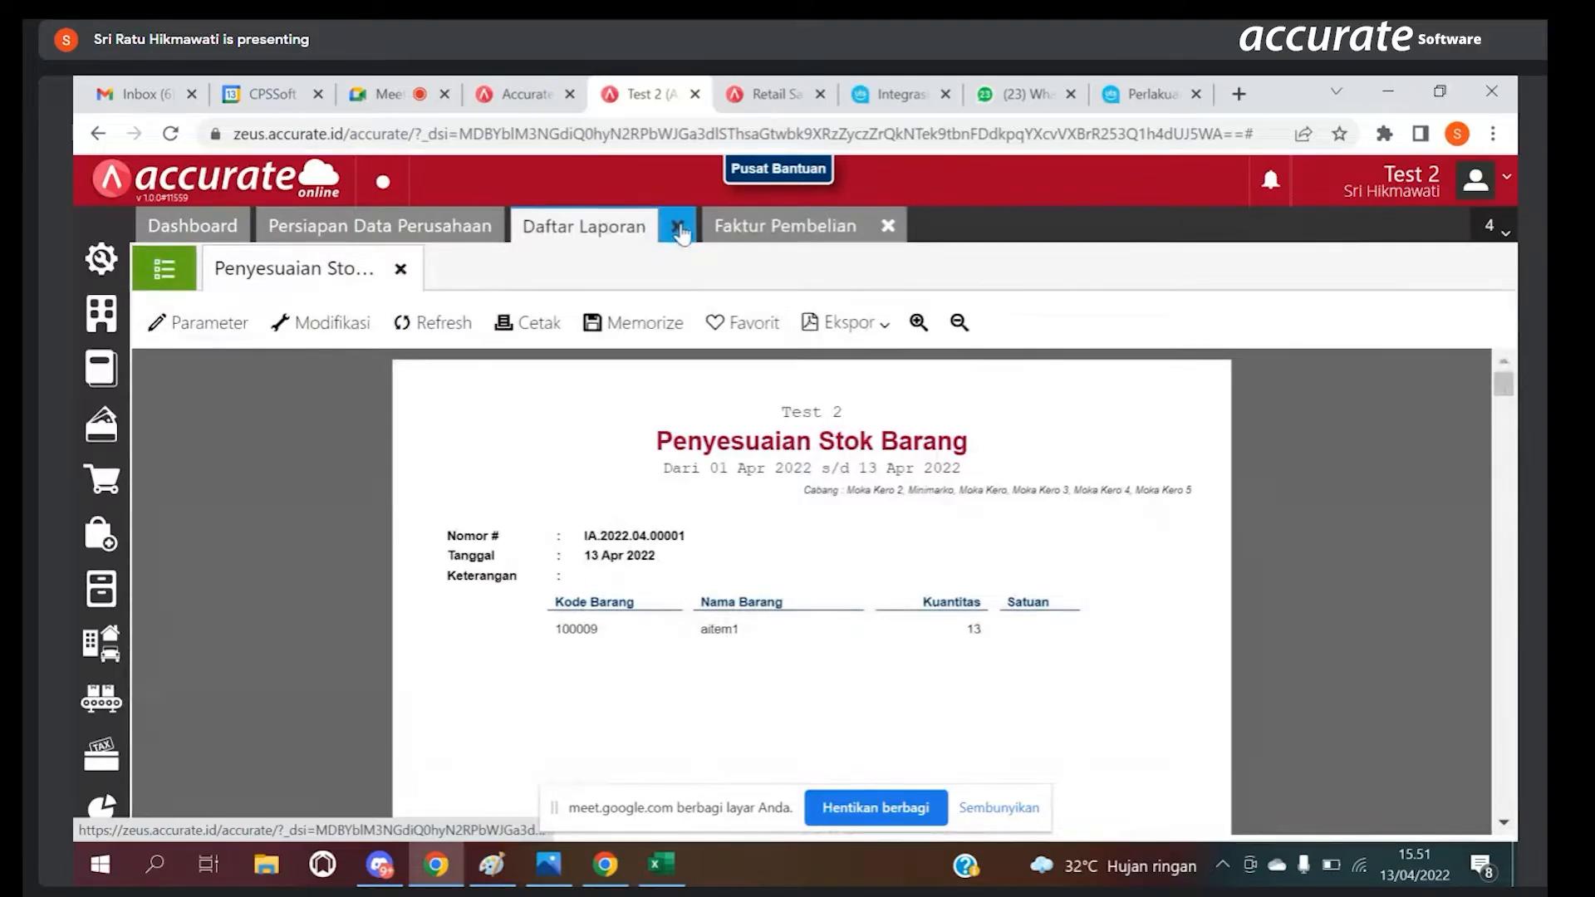
left_click(678, 229)
left_click(692, 229)
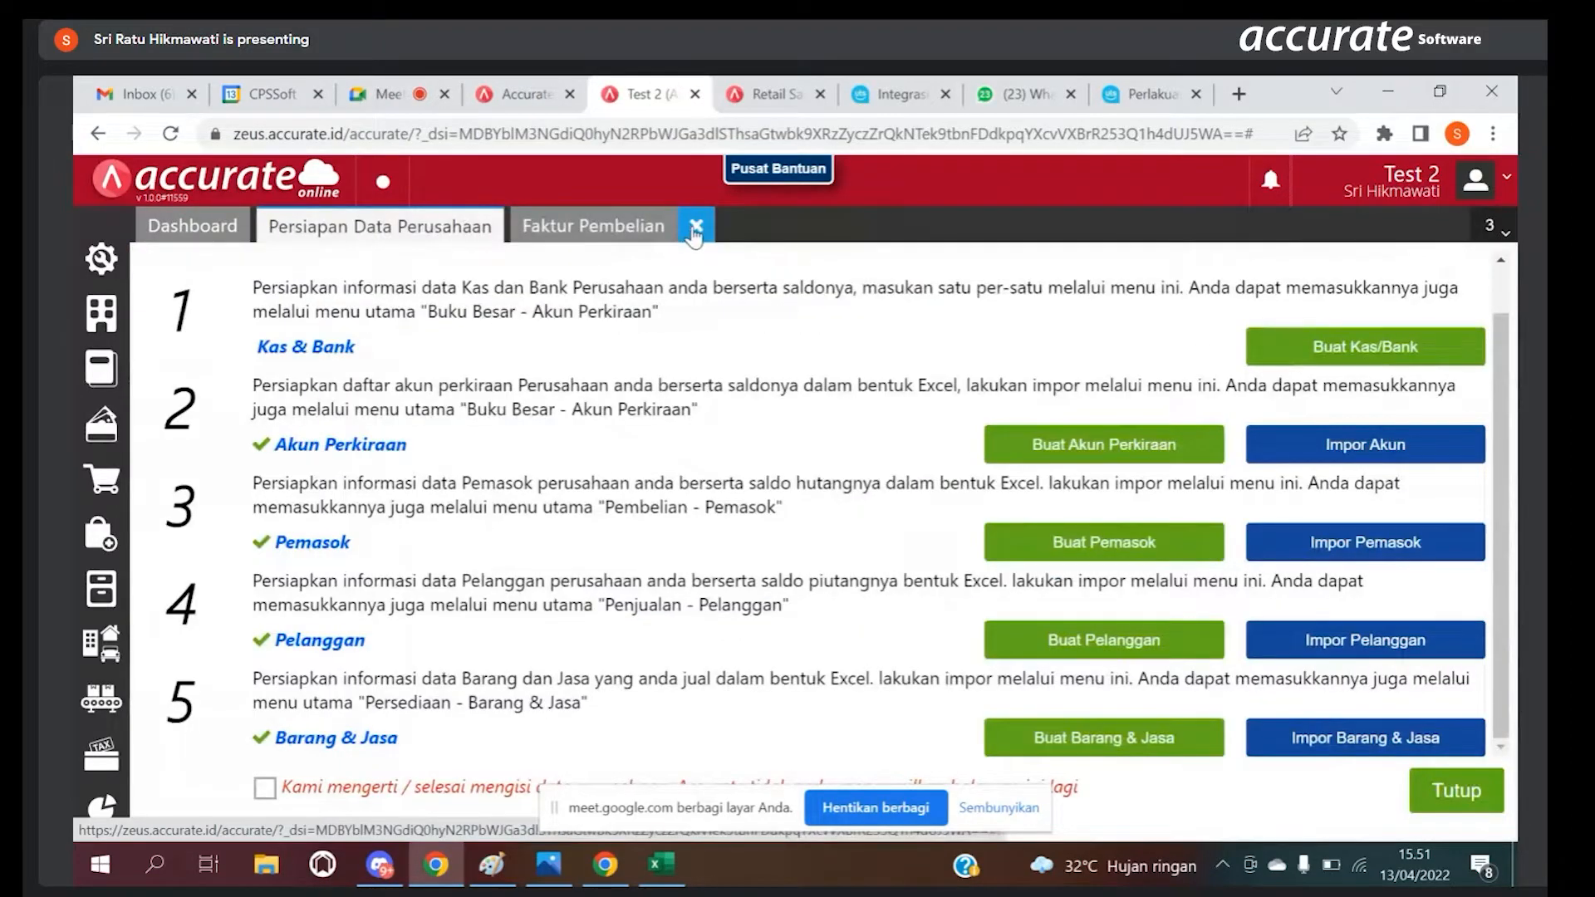
Step: Start a new Pesanan Pembelian and save "CV Harian" as a new Pemasok for it
left_click(103, 546)
left_click(189, 467)
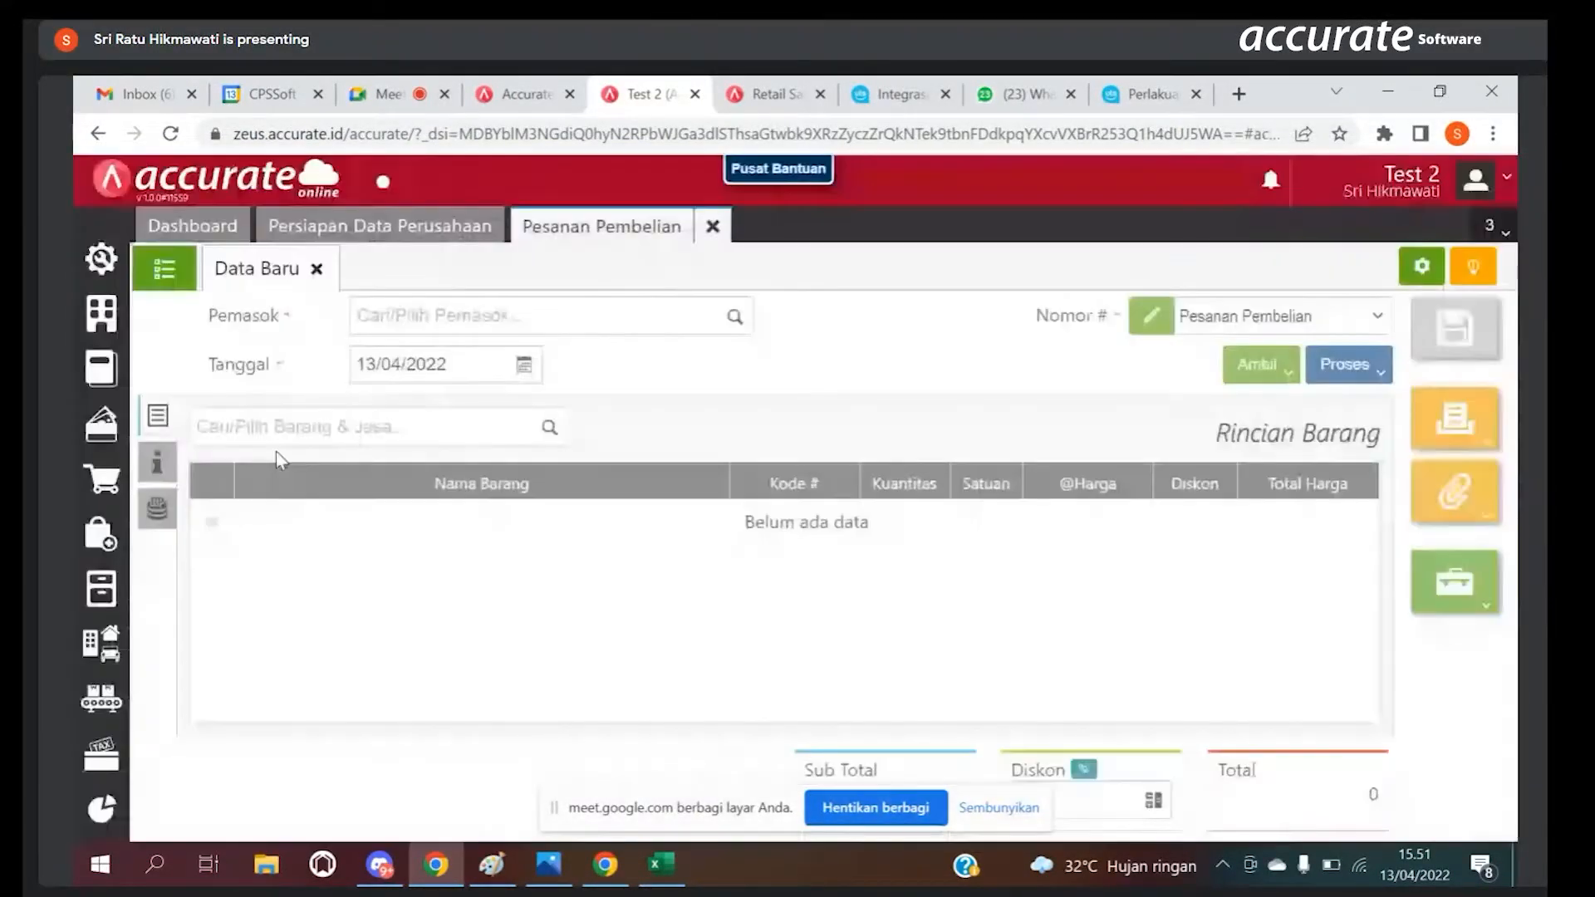
left_click(726, 316)
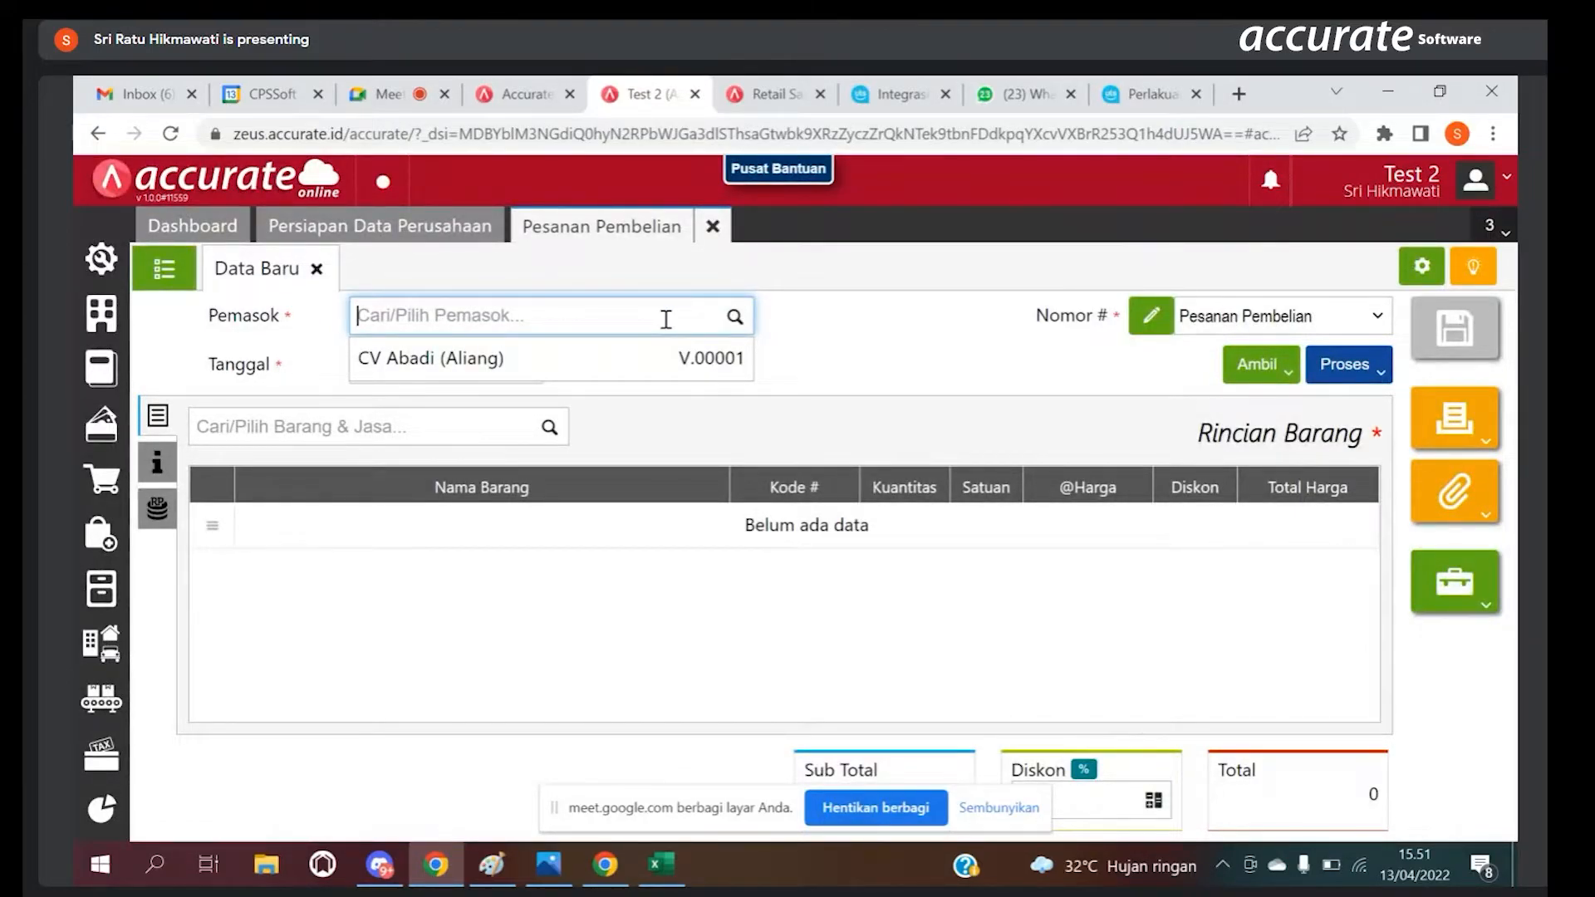
type("CV ")
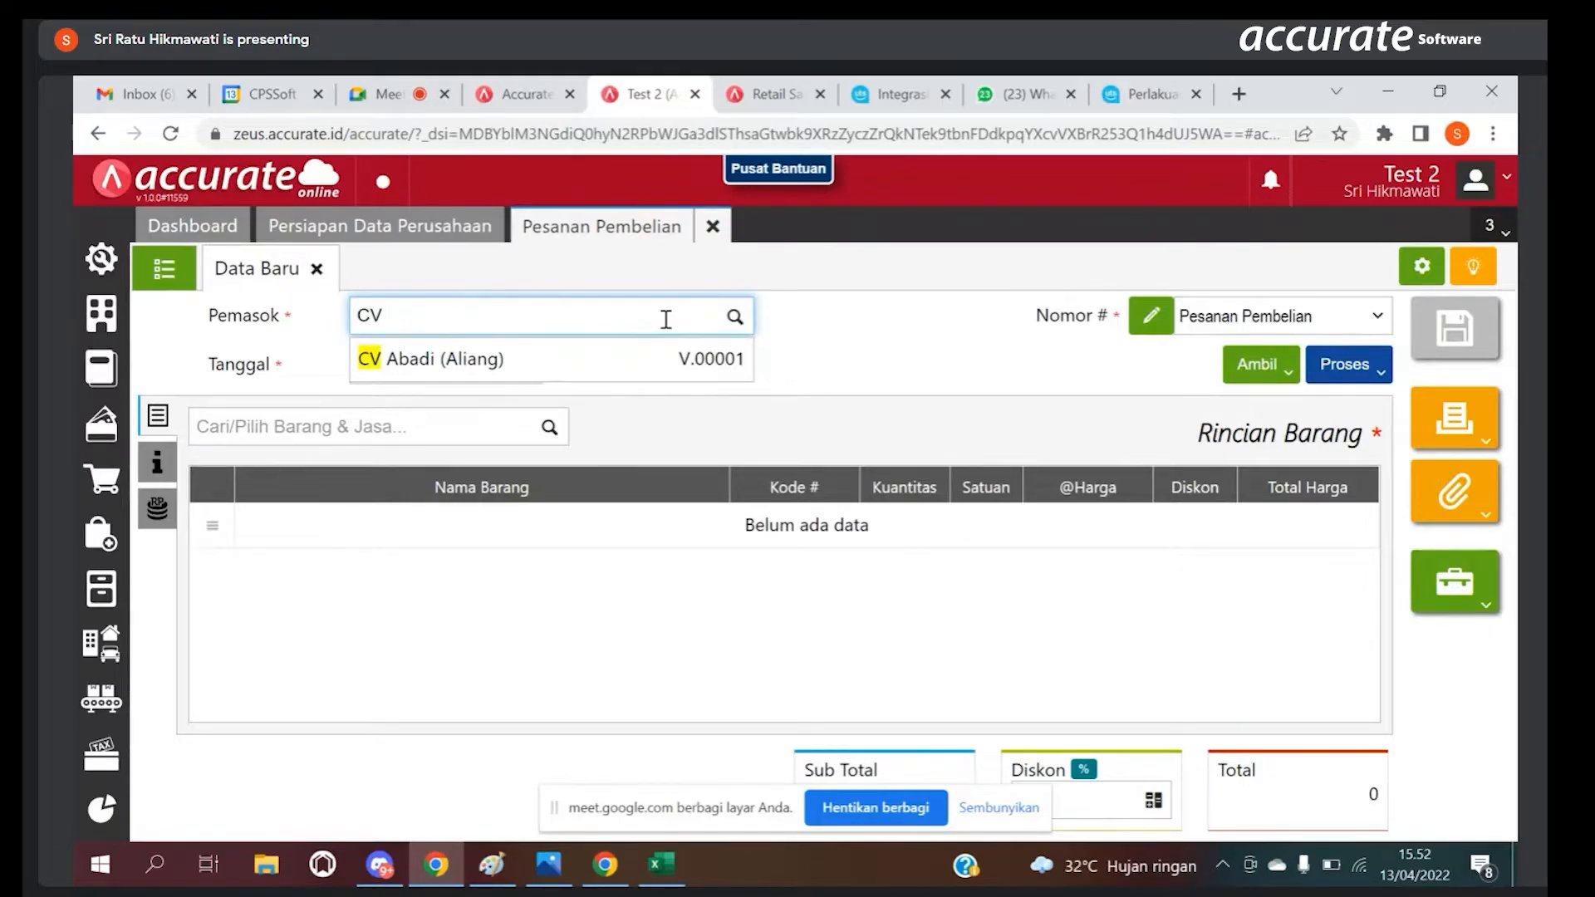
type("Harian")
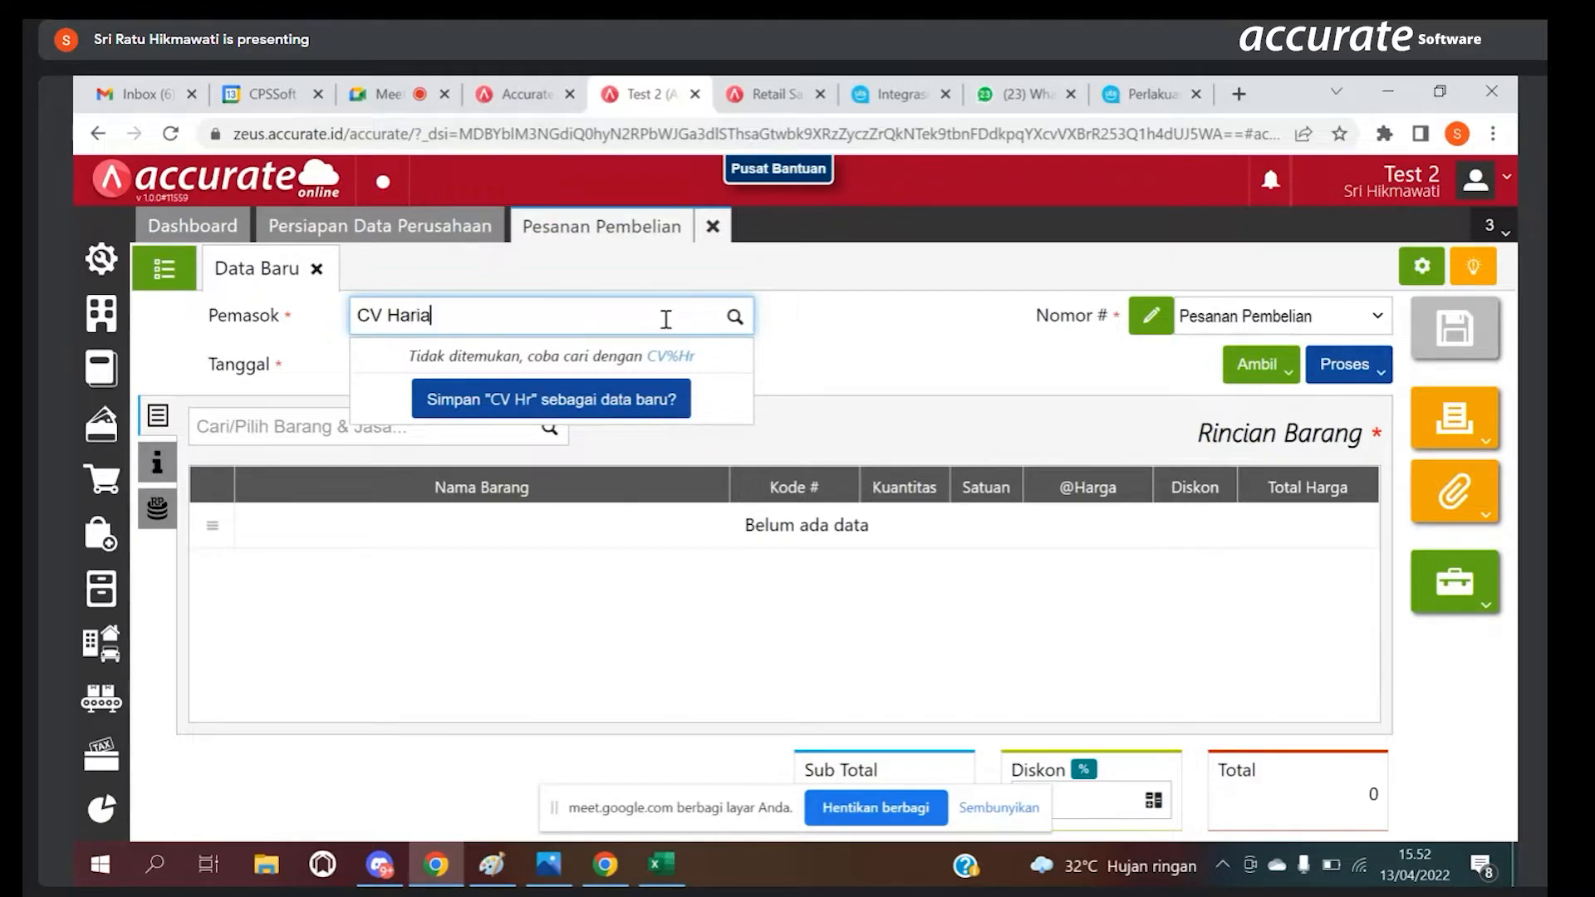
left_click(617, 397)
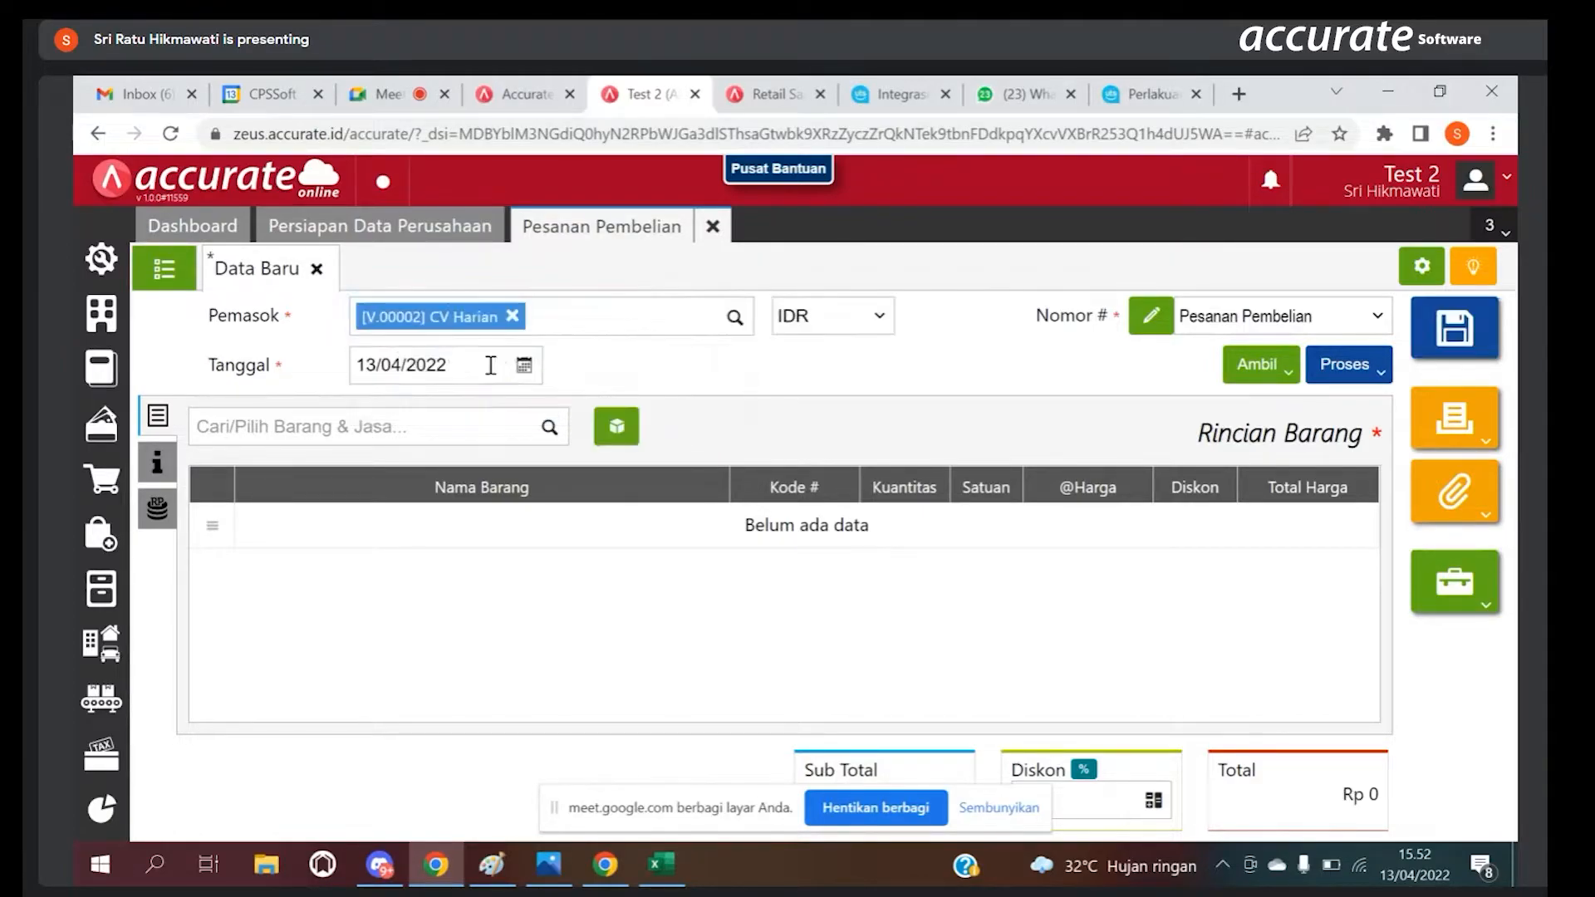
left_click(438, 434)
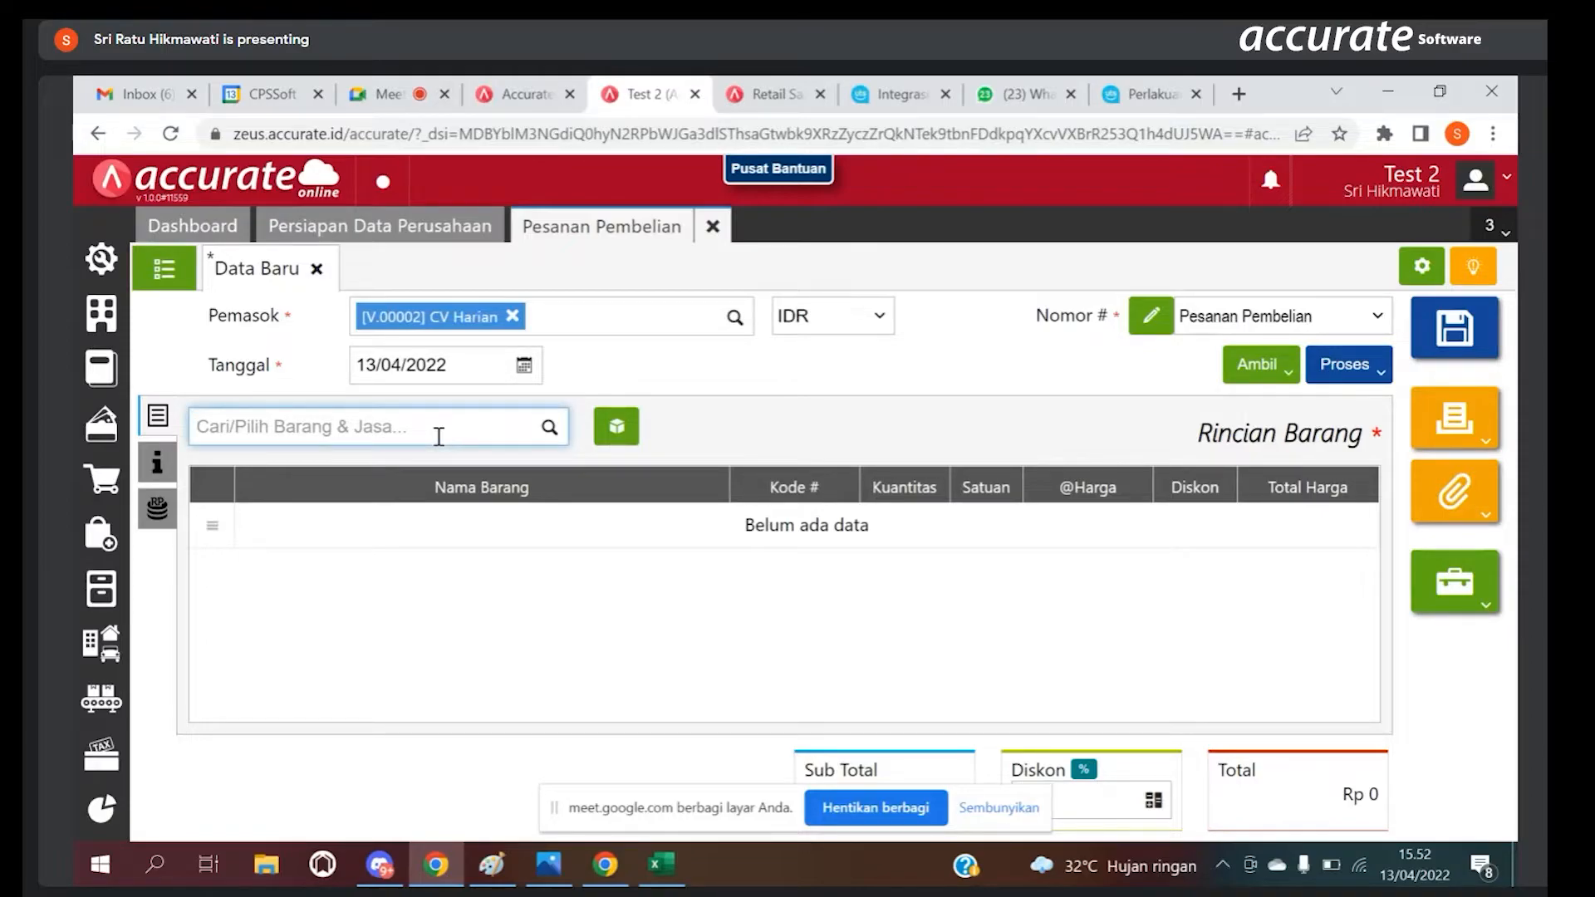
type("Susu")
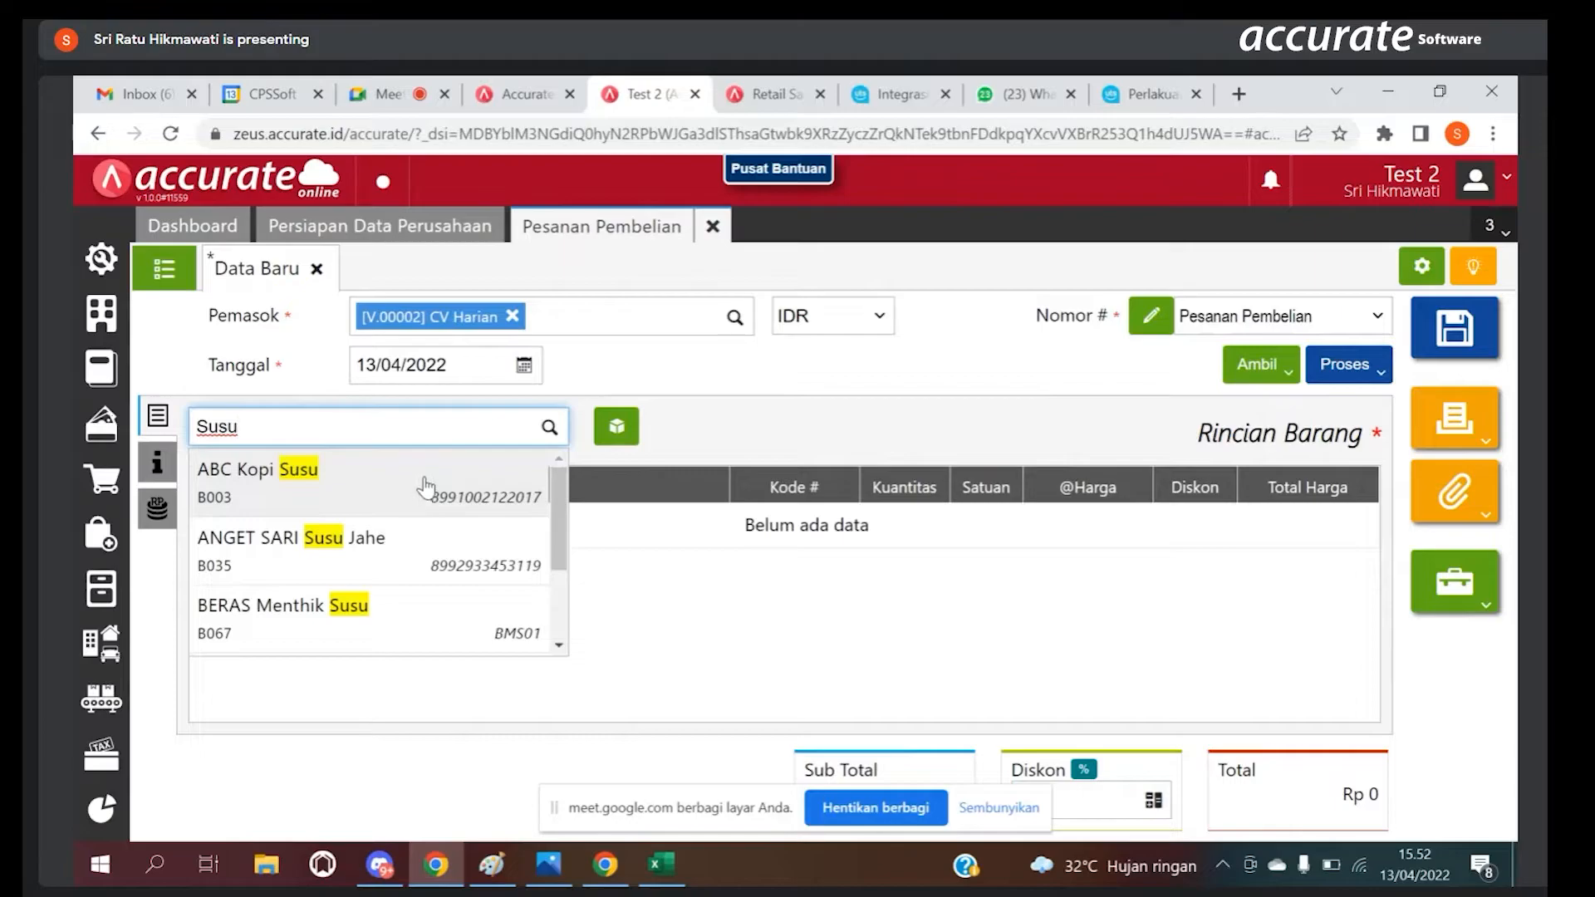
scroll(470, 645, "down", 2)
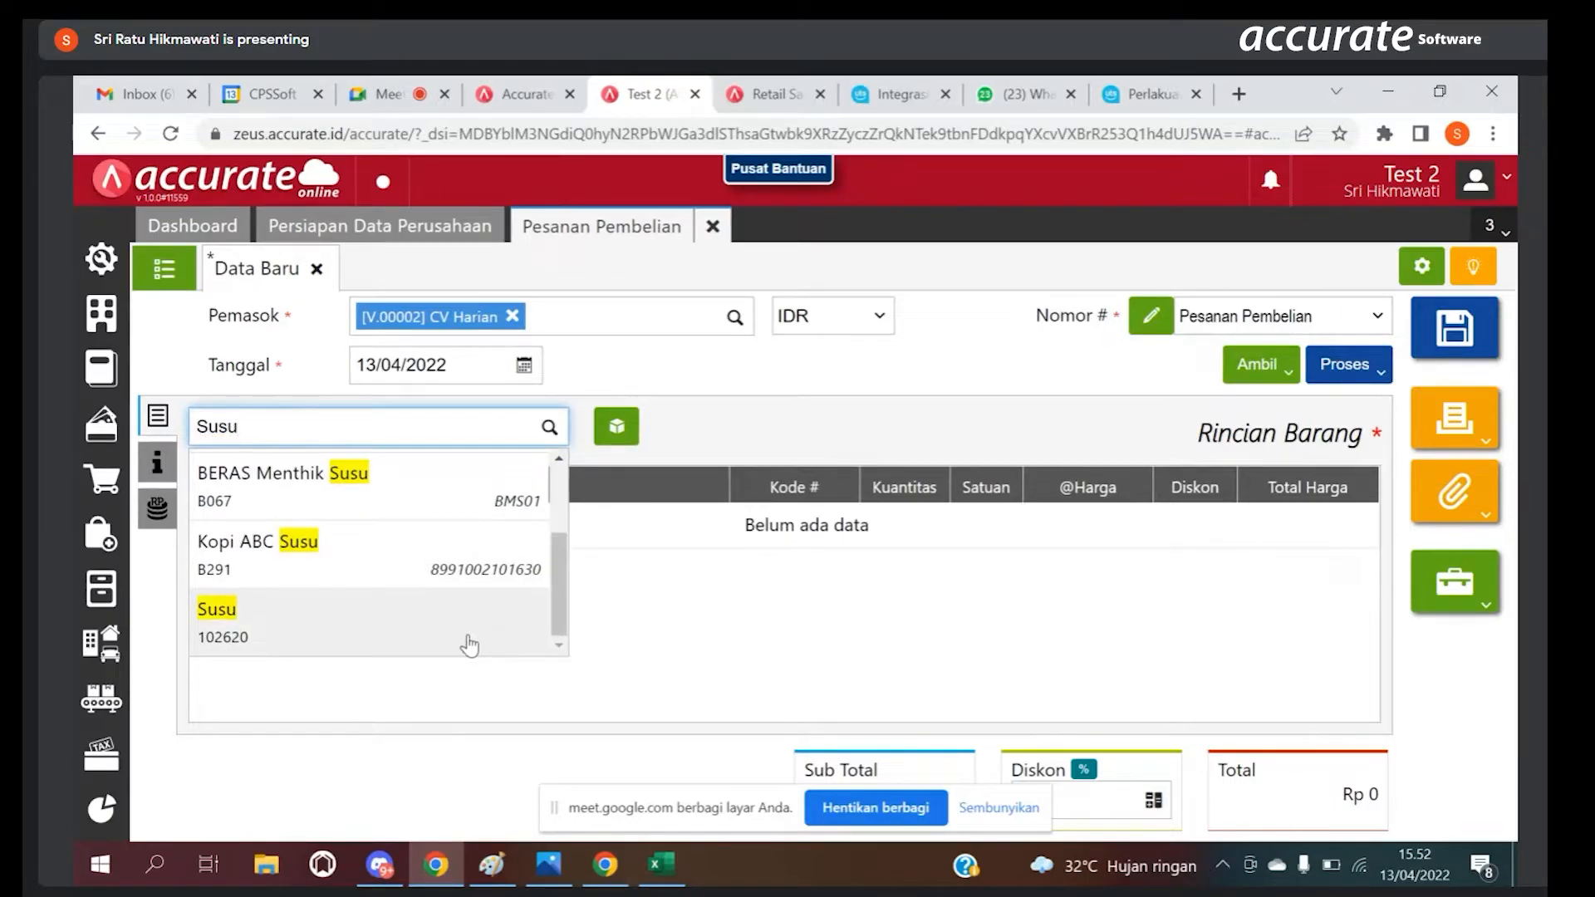
left_click(737, 377)
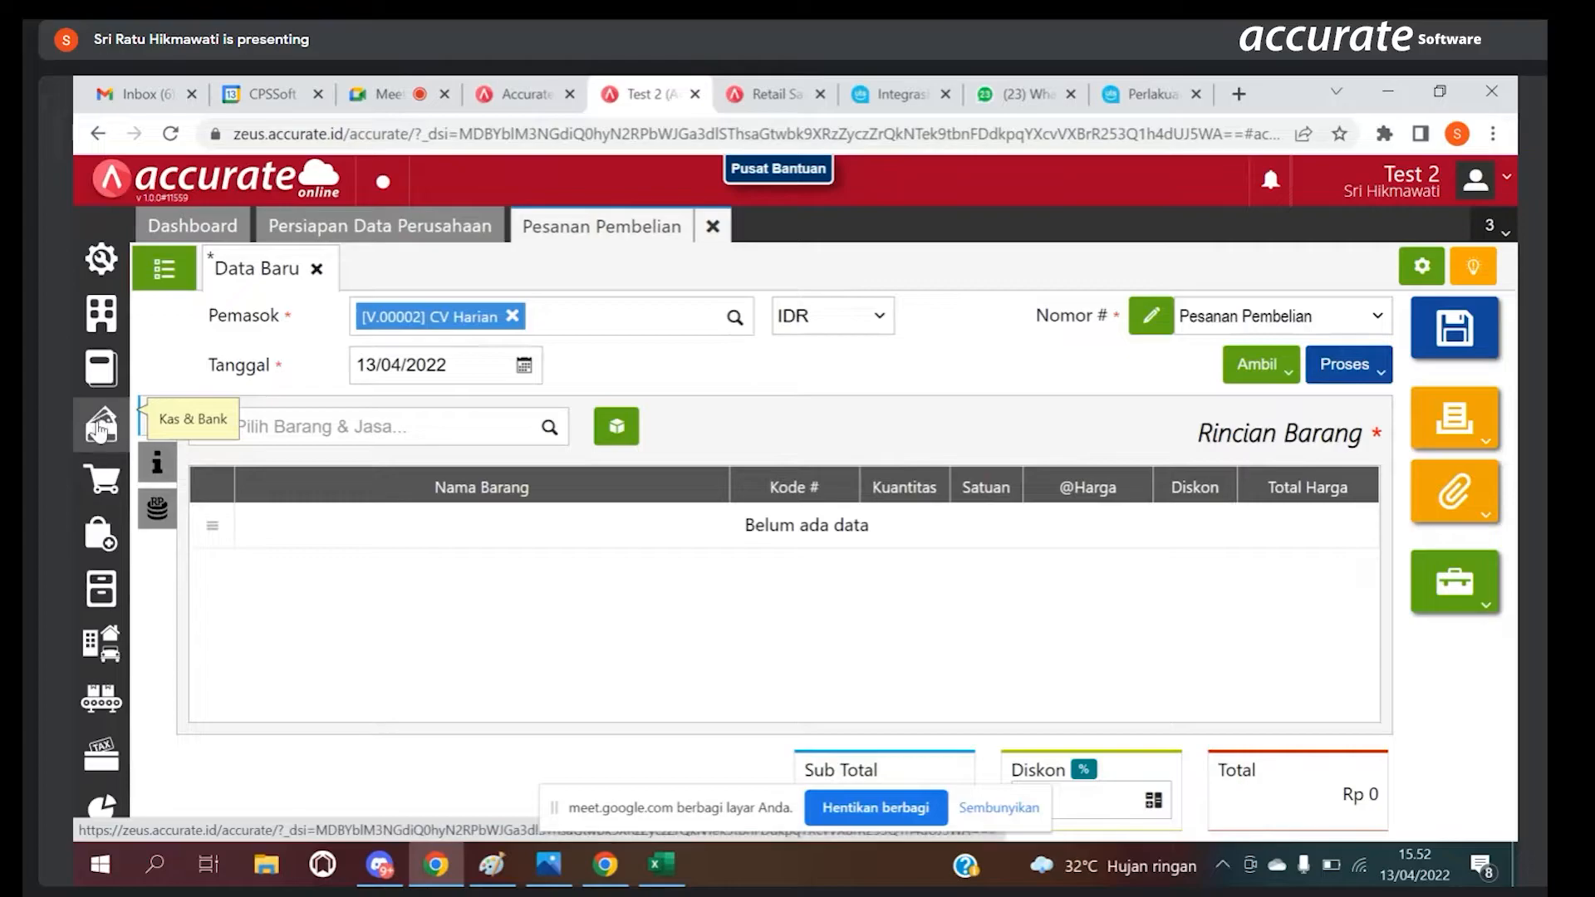
Step: Look at the Pemasok list and its Impor Pemasok page for Excel files, and close both pages
left_click(109, 538)
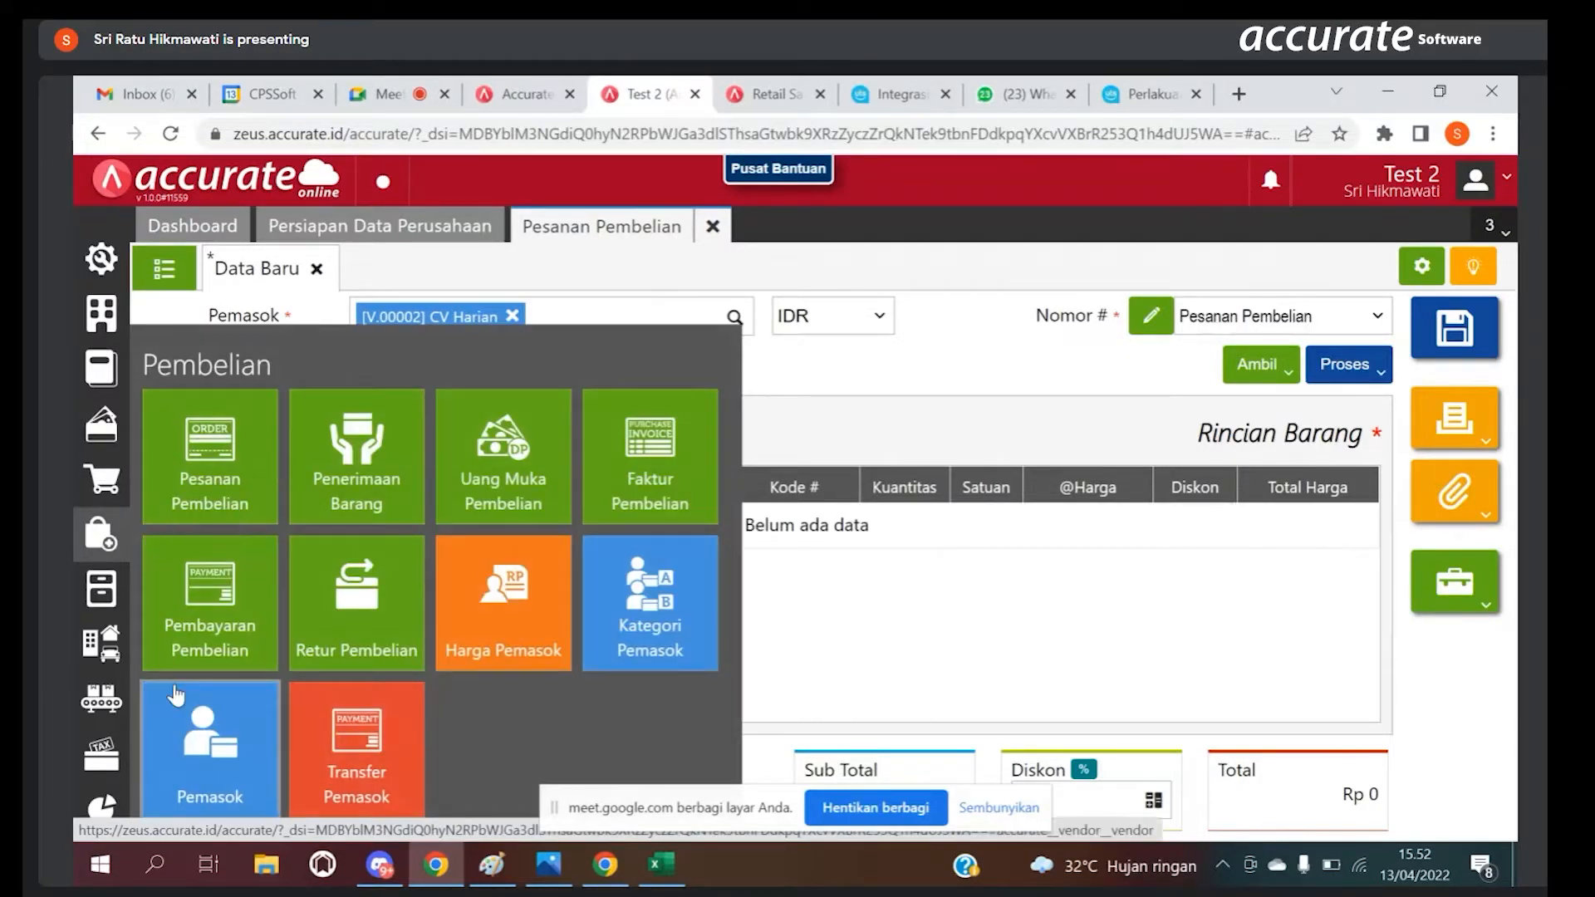
left_click(212, 756)
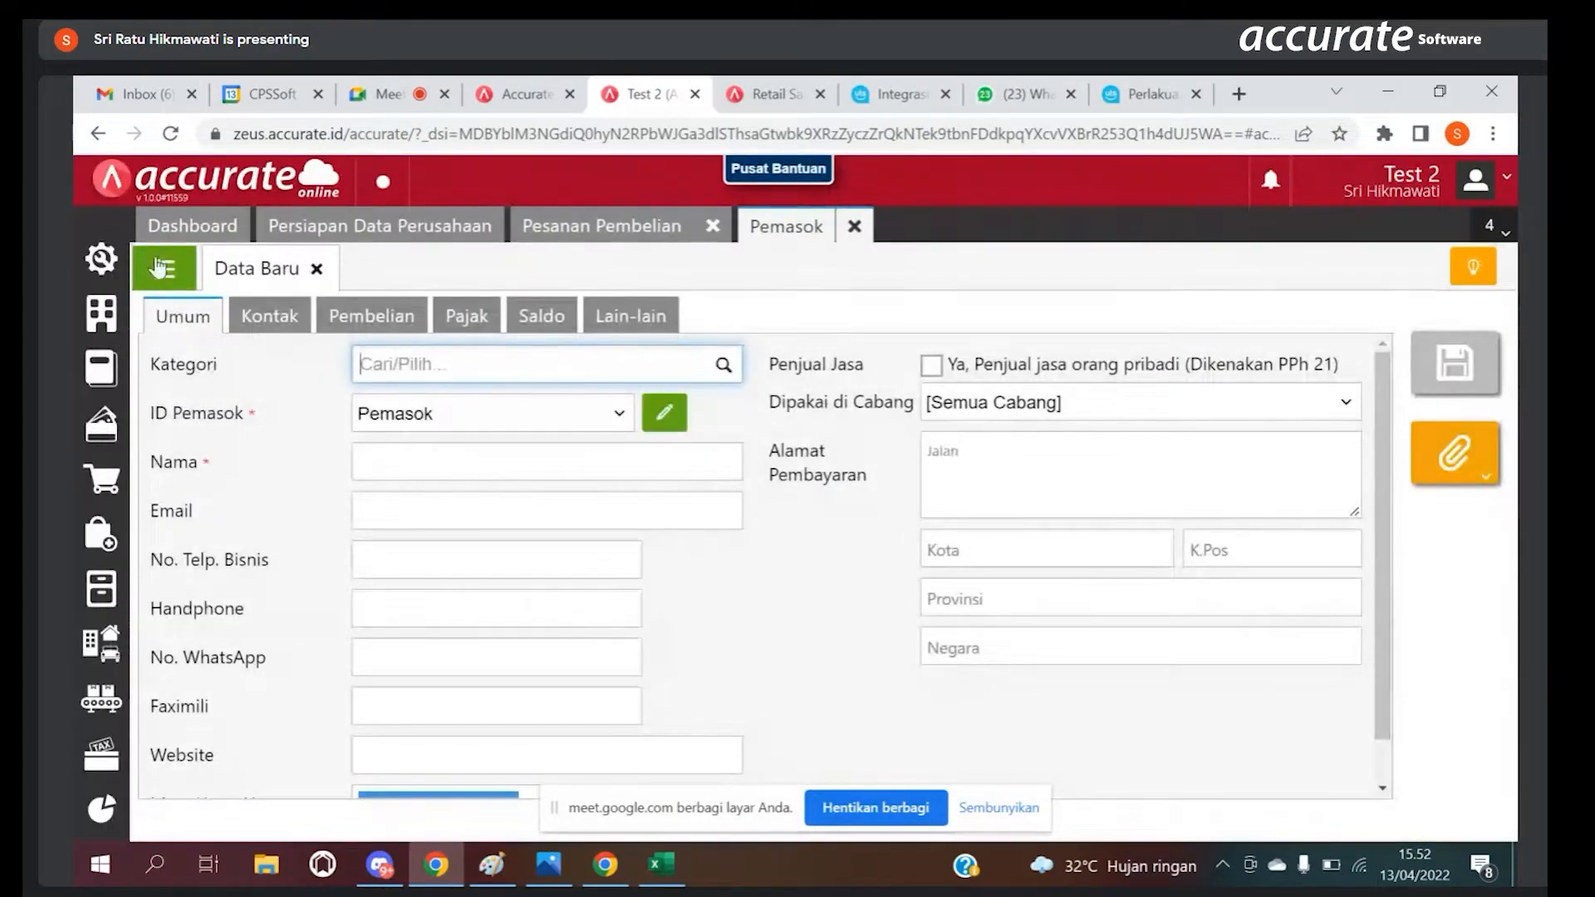
left_click(165, 271)
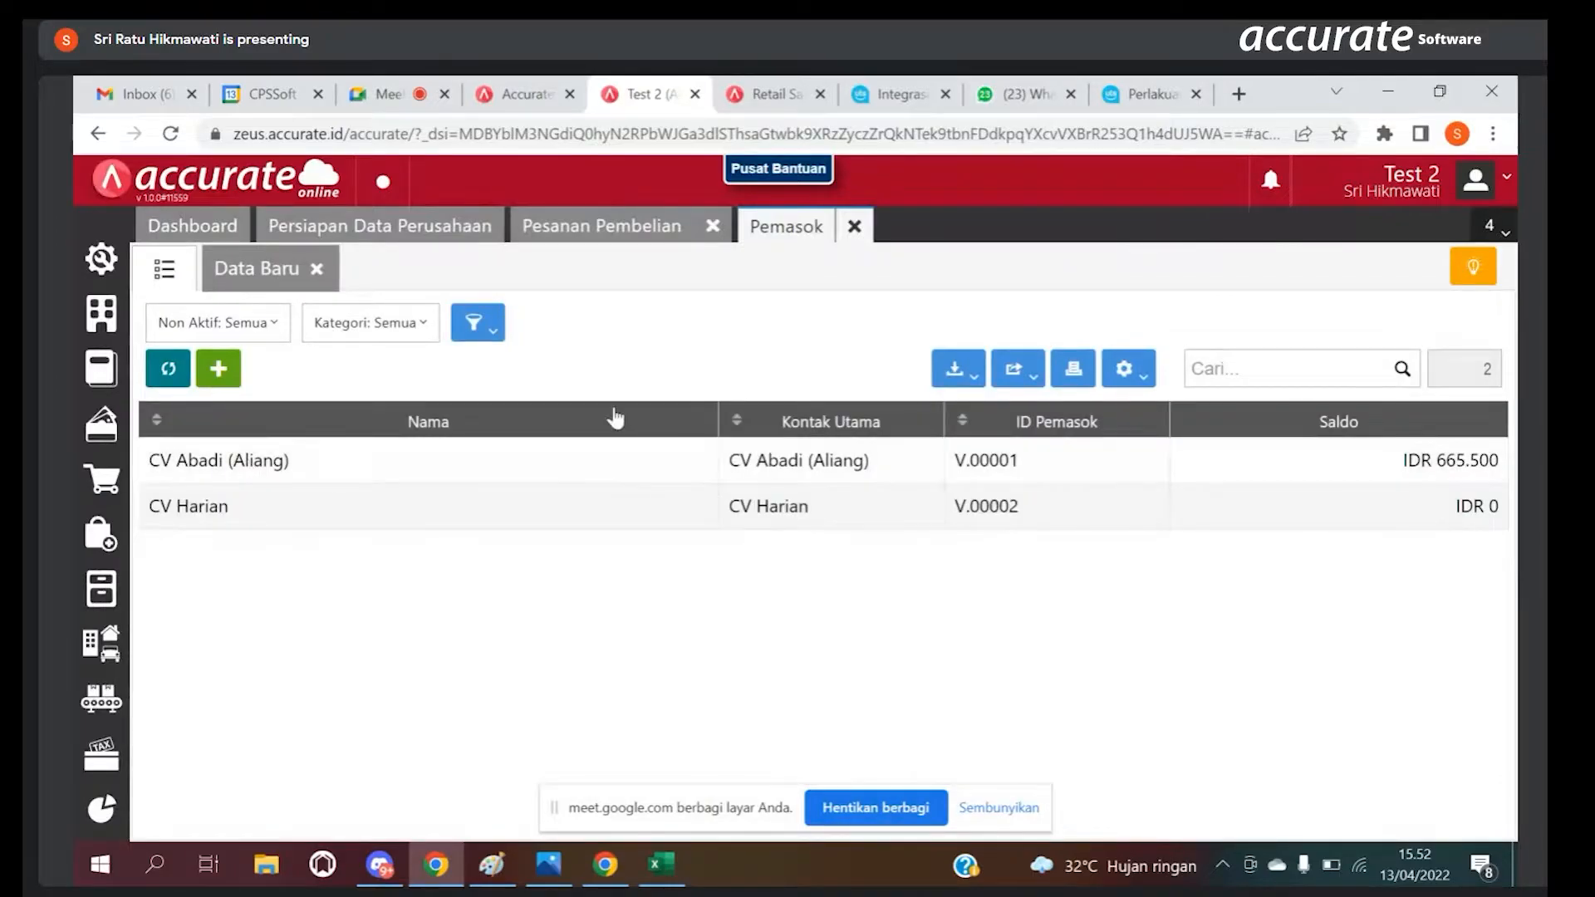
left_click(954, 373)
left_click(922, 407)
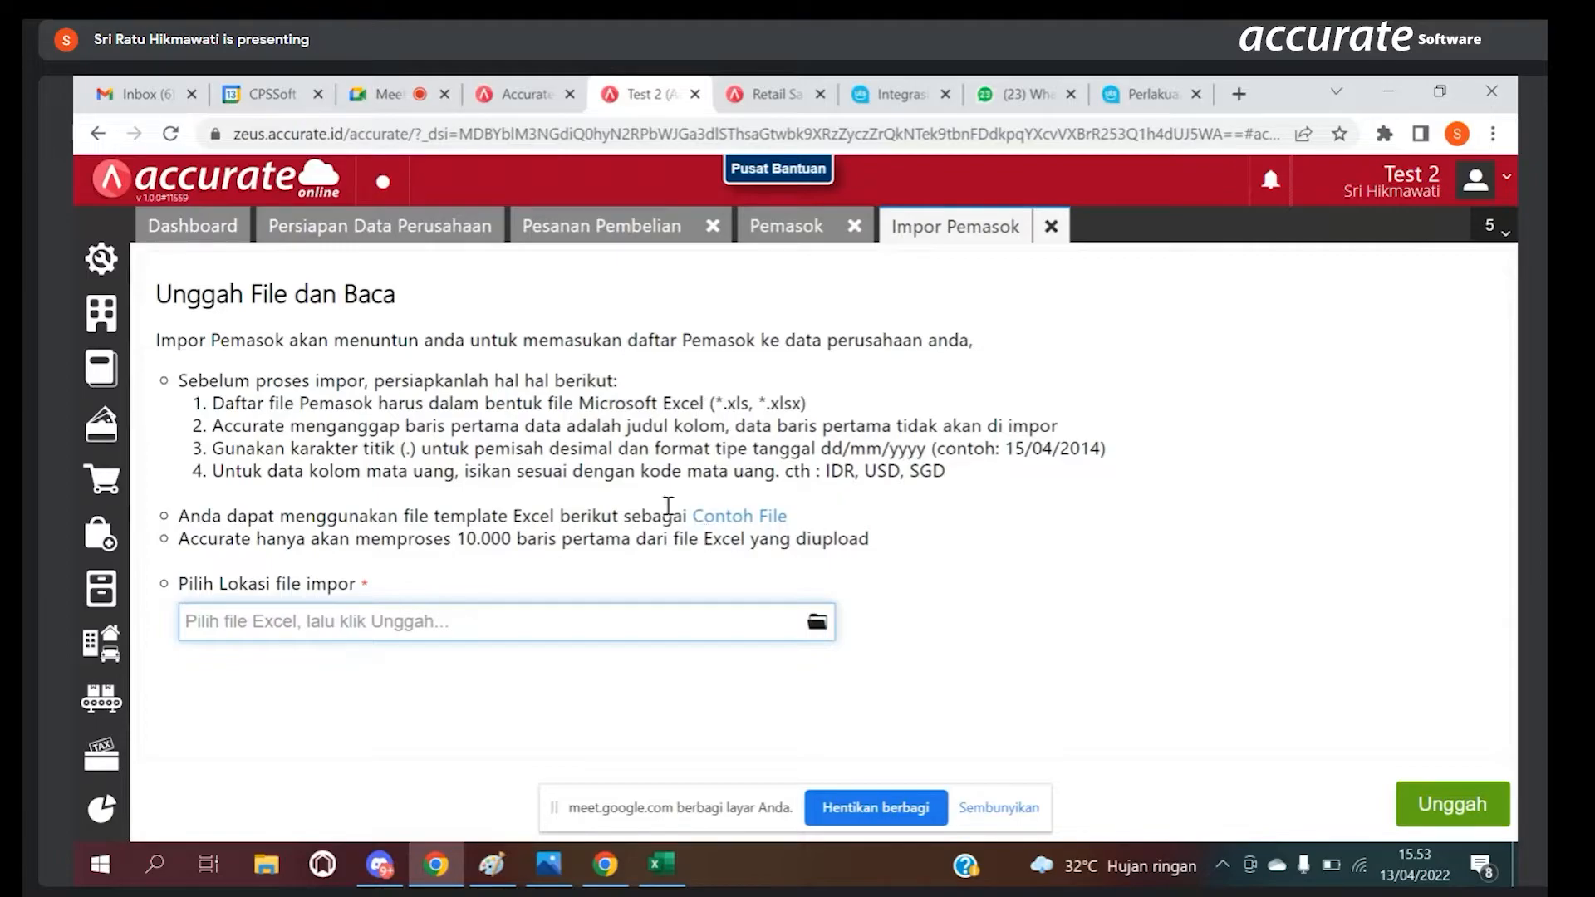
left_click(1046, 237)
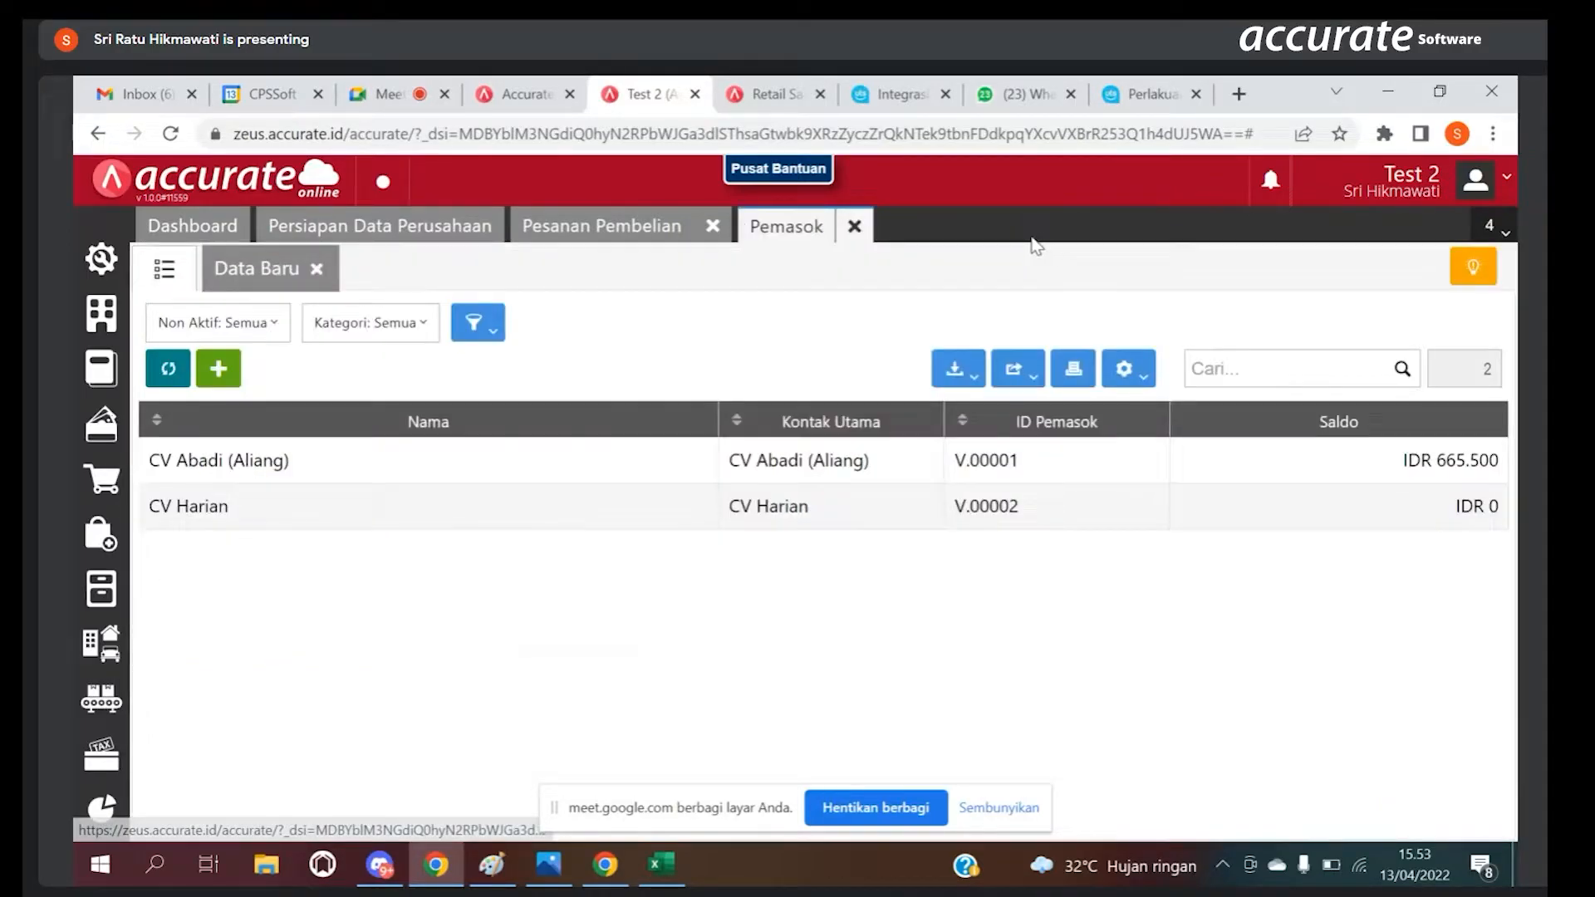
left_click(853, 228)
Step: Find the item Susu (102620) and select it for the Pesanan Pembelian
left_click(530, 419)
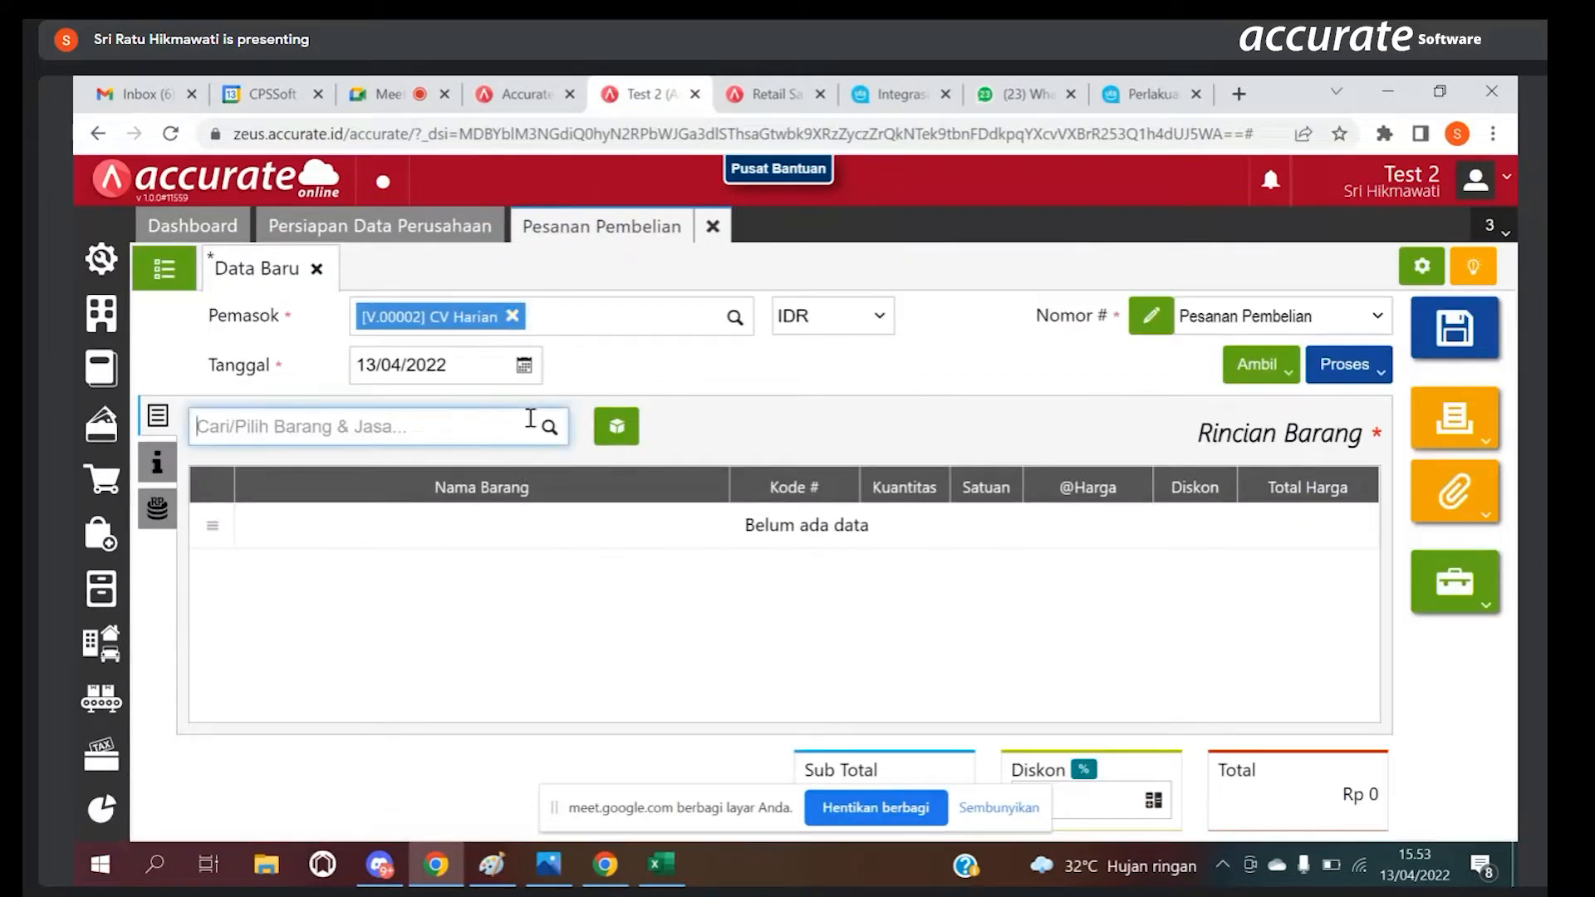
type("susu")
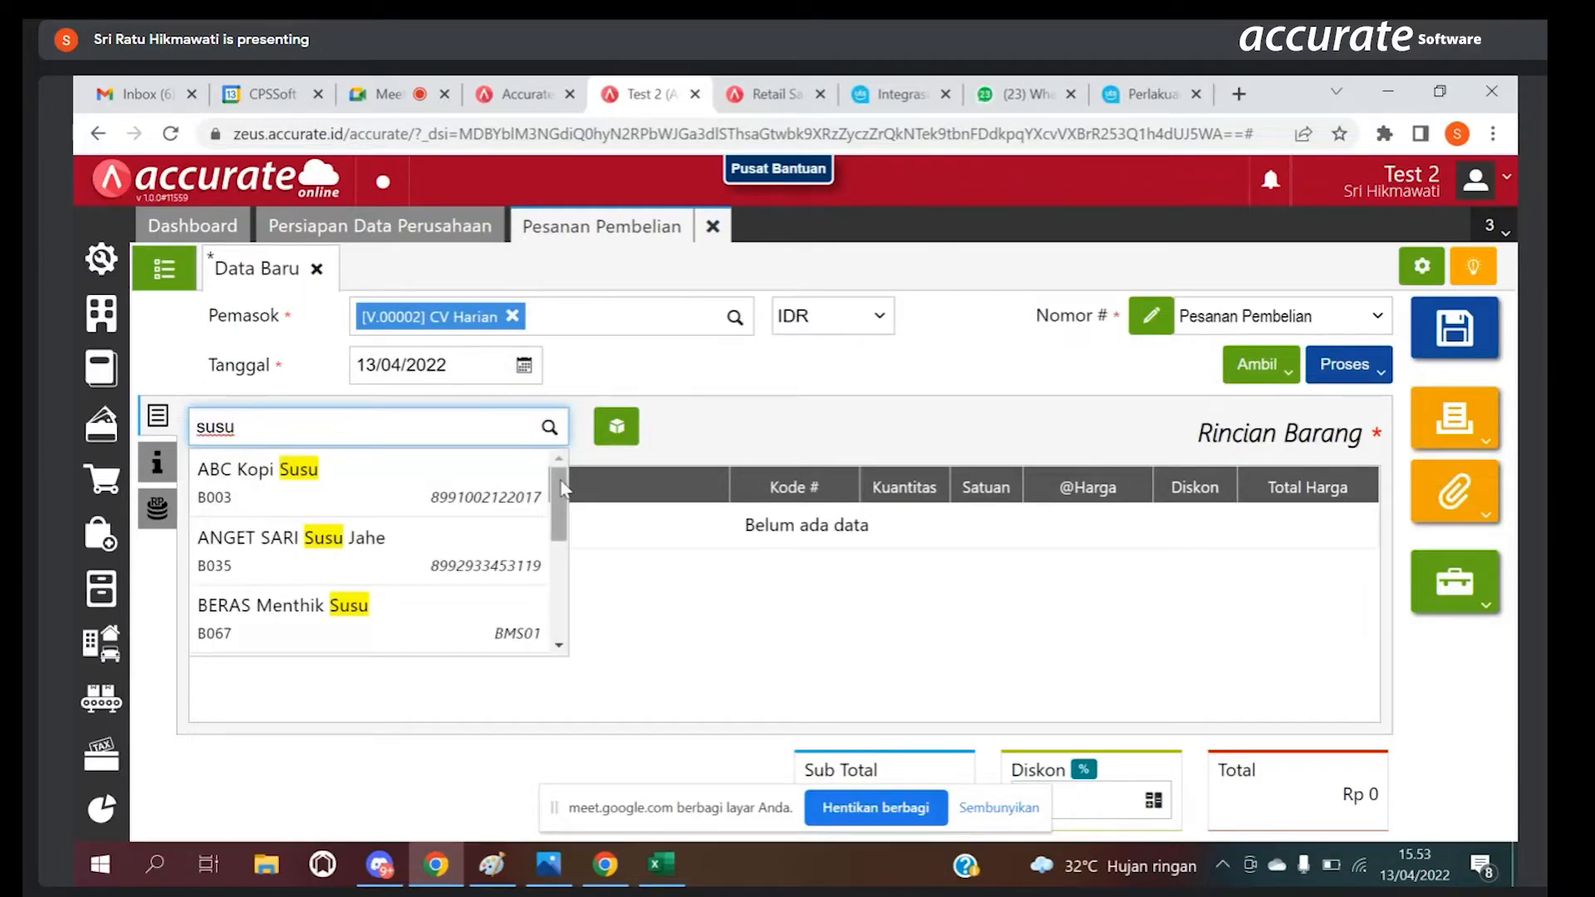
left_click_drag(558, 486, 558, 581)
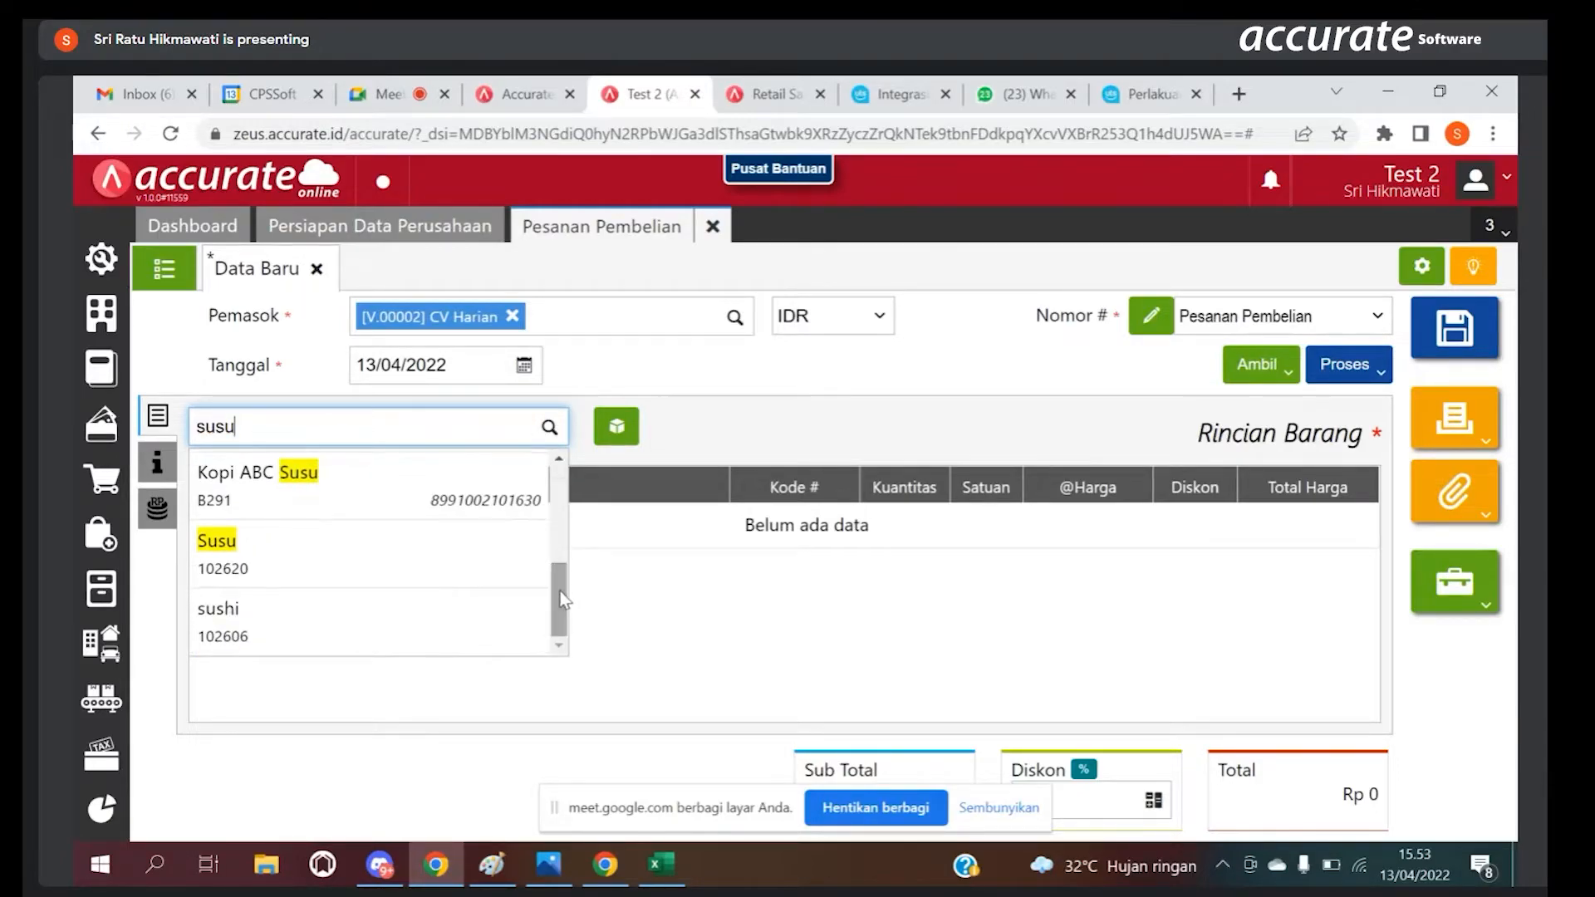
left_click(463, 548)
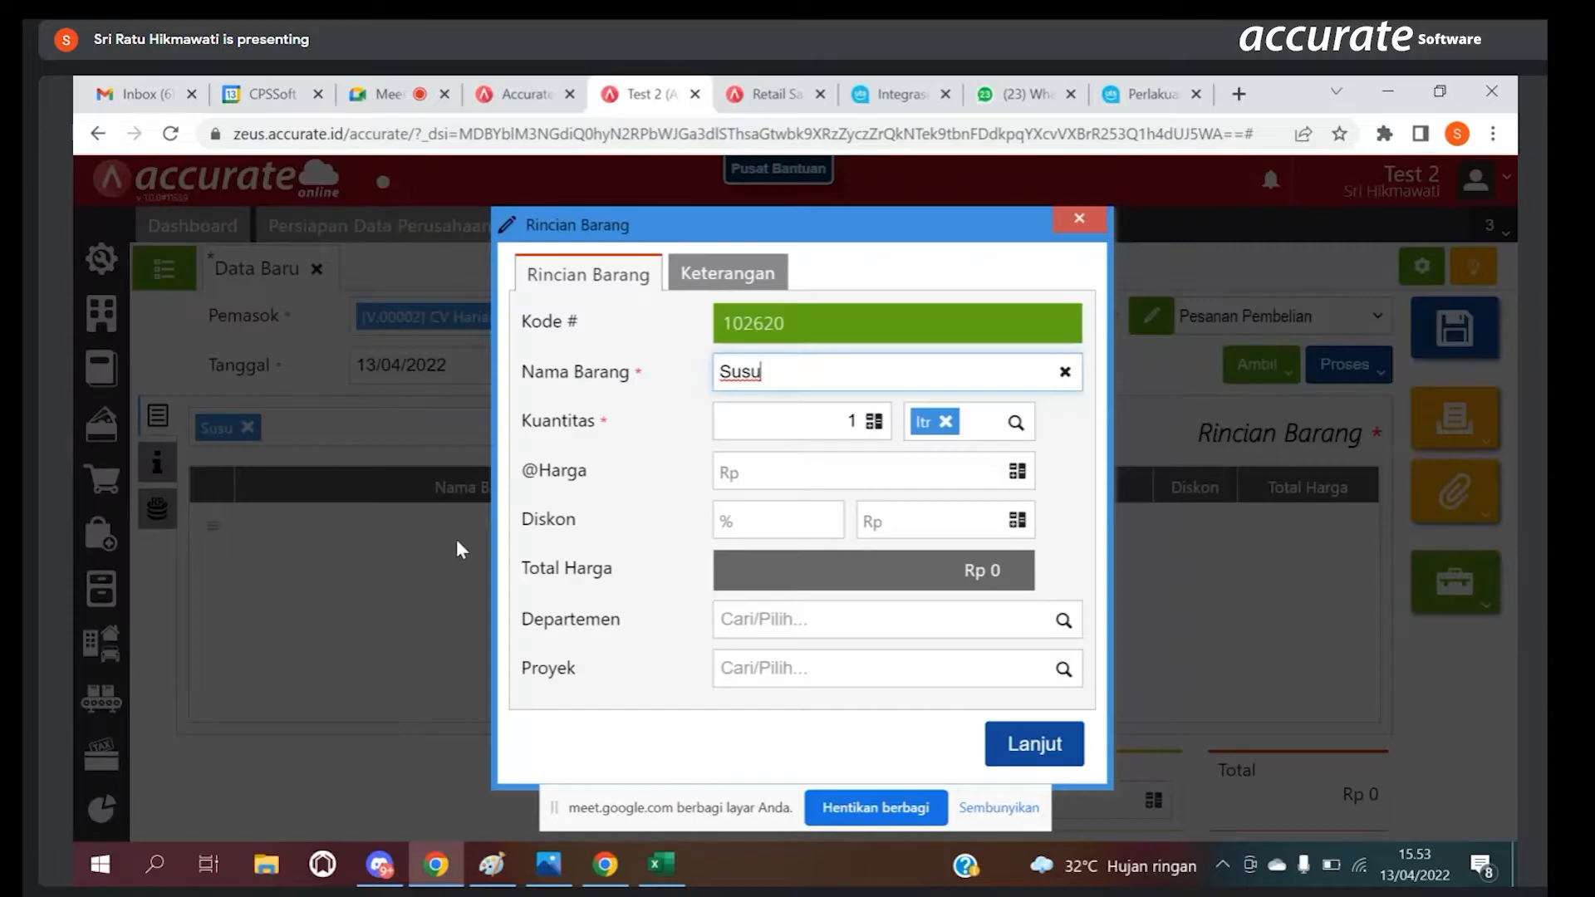
left_click(844, 421)
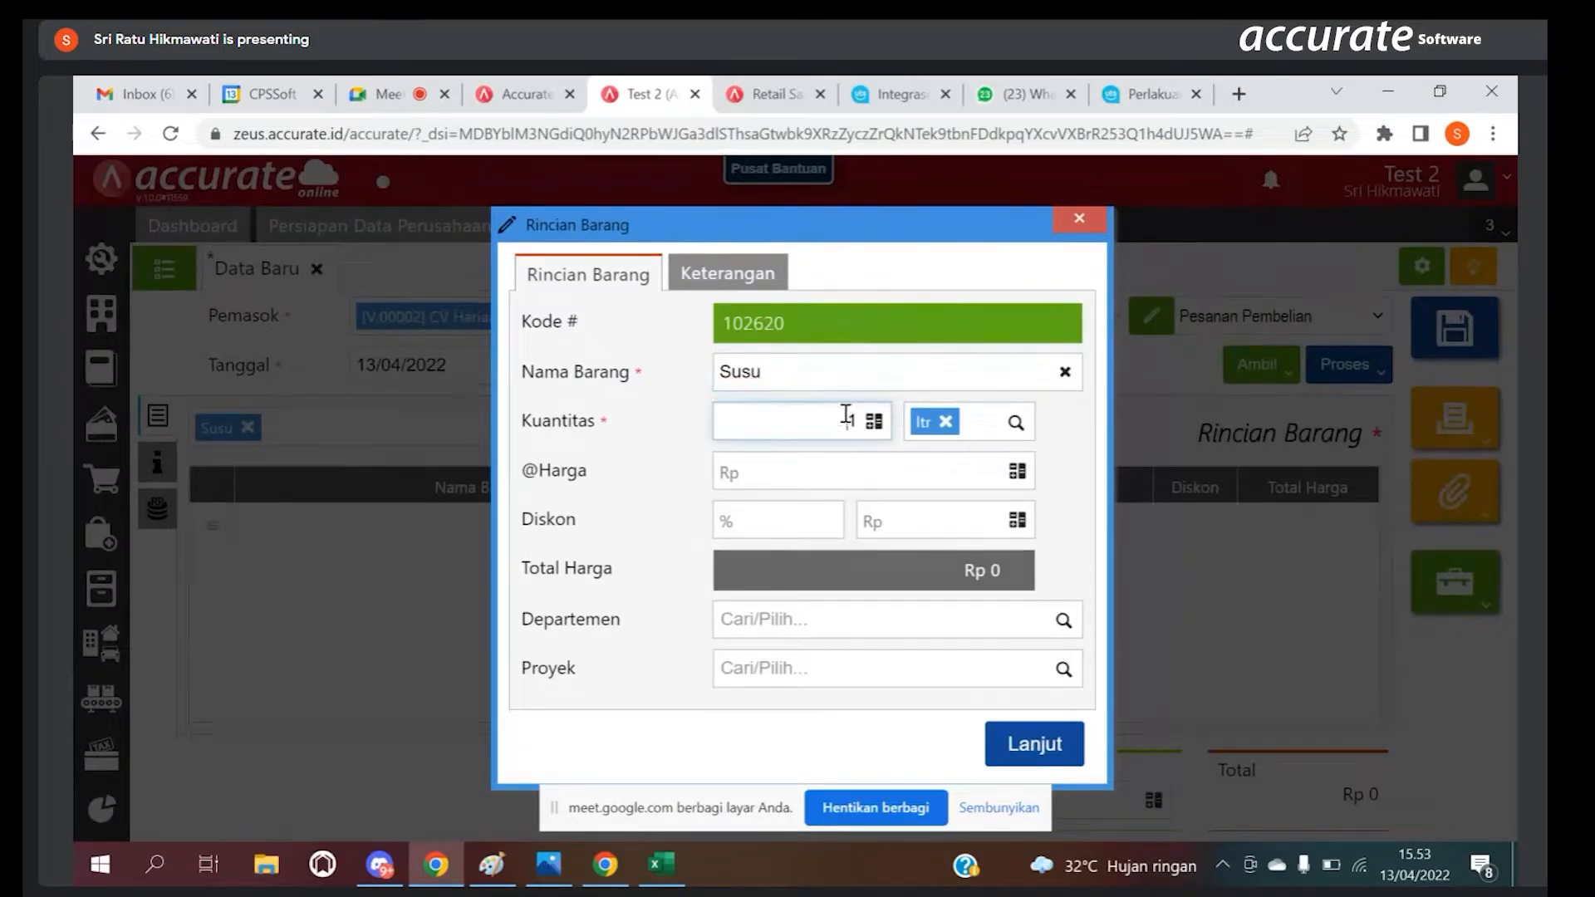
key("BackSpace")
type("2")
key("BackSpace")
type("10")
left_click(891, 478)
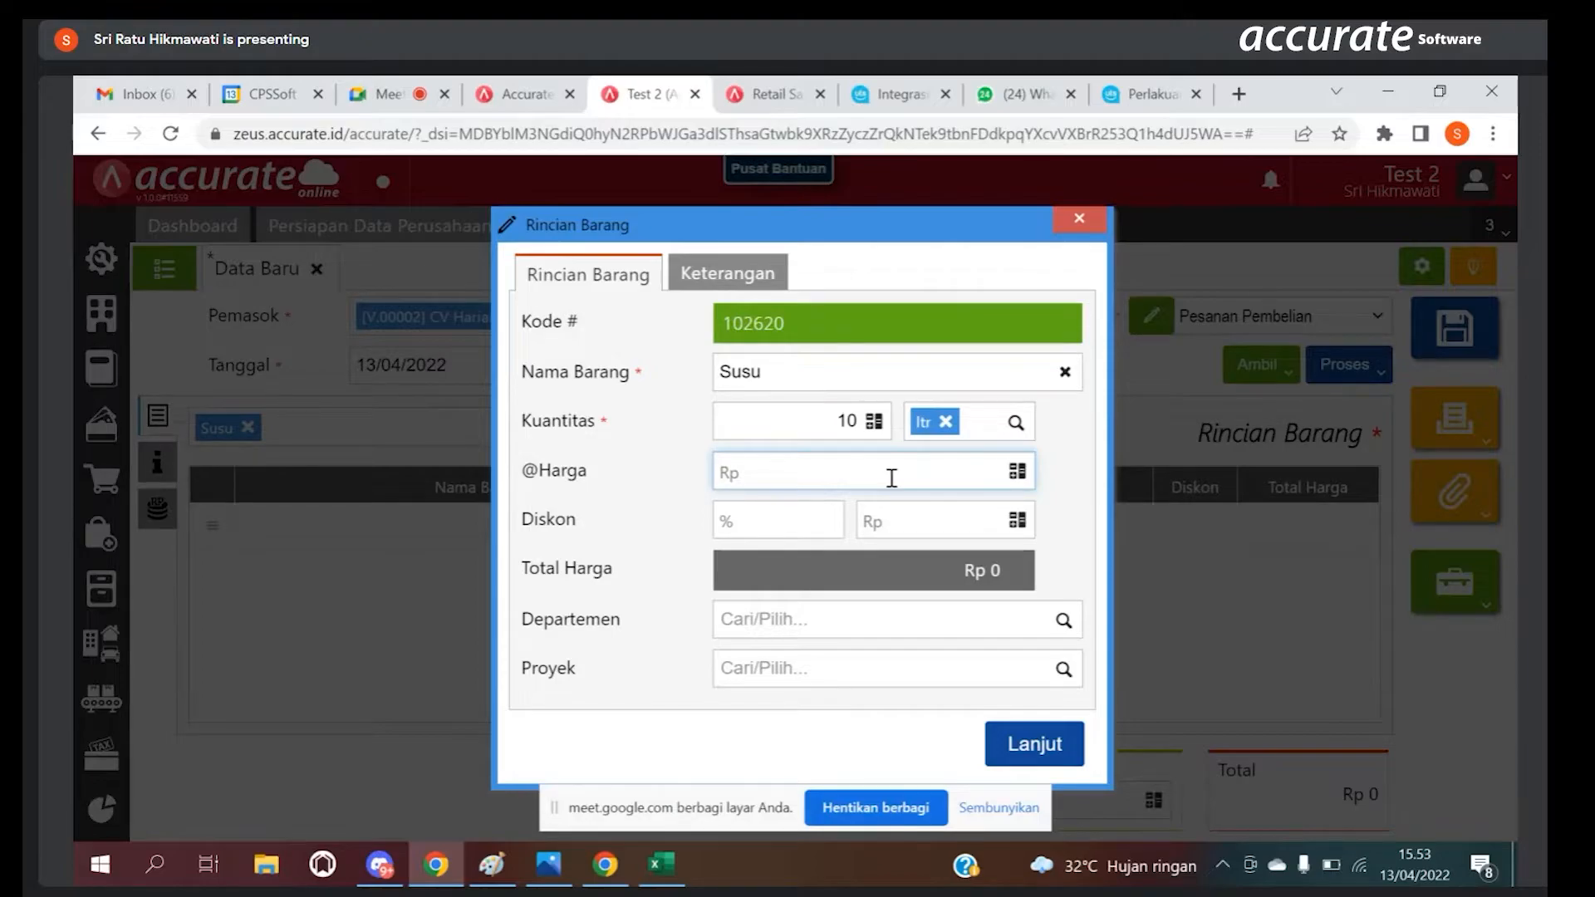
type("170000")
key("BackSpace")
left_click(1055, 745)
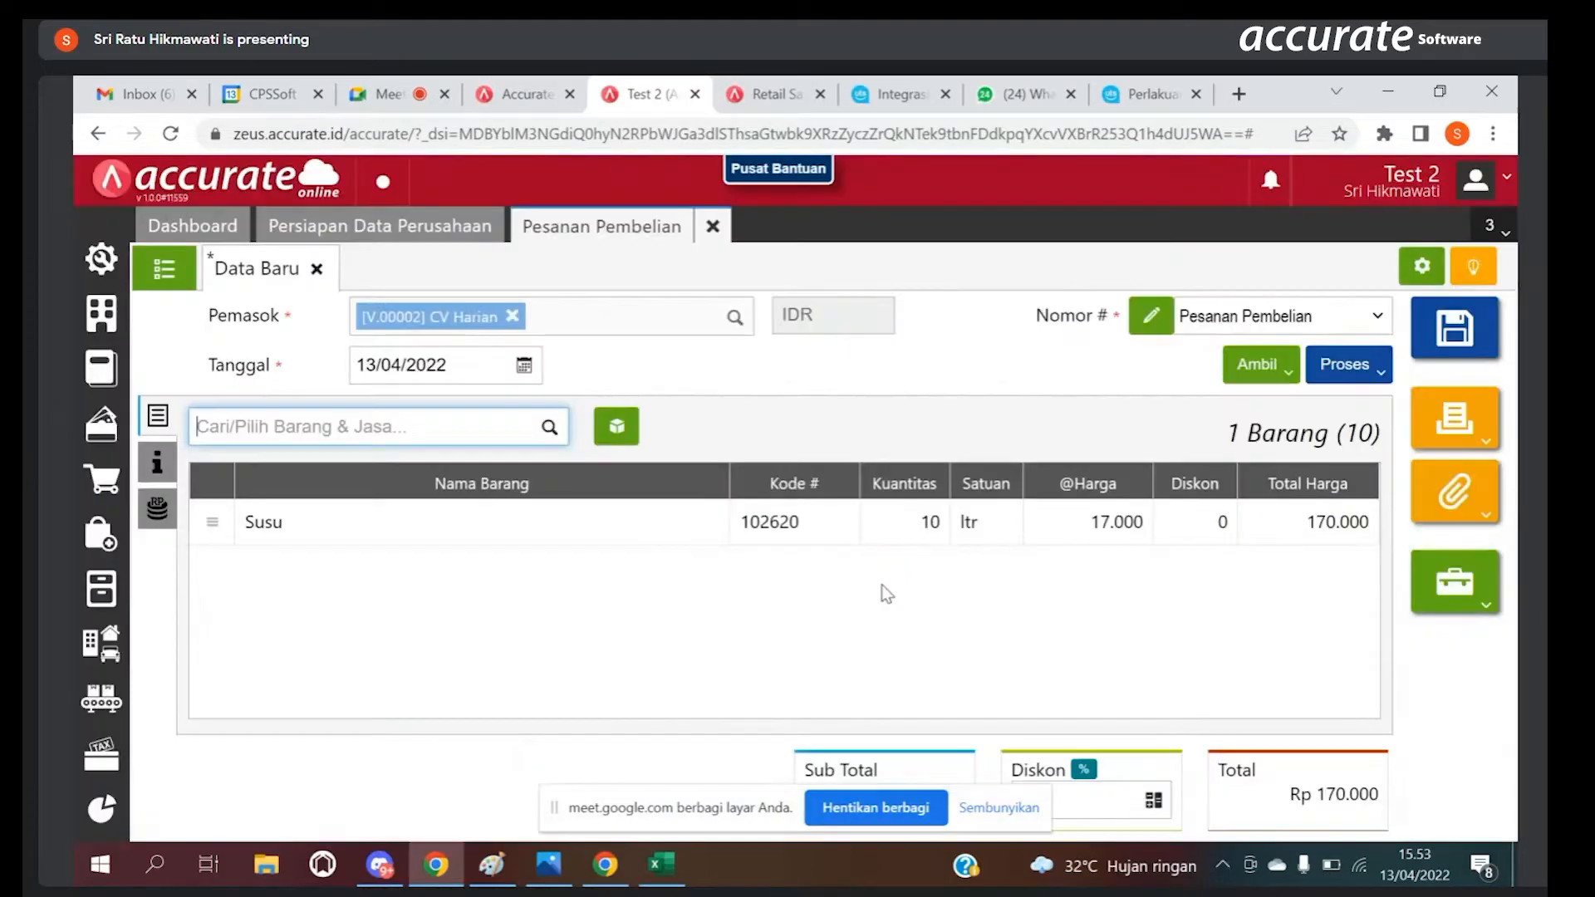
Step: Select Coffe bean (102621) as the second order item and set its unit to Kg
left_click(491, 426)
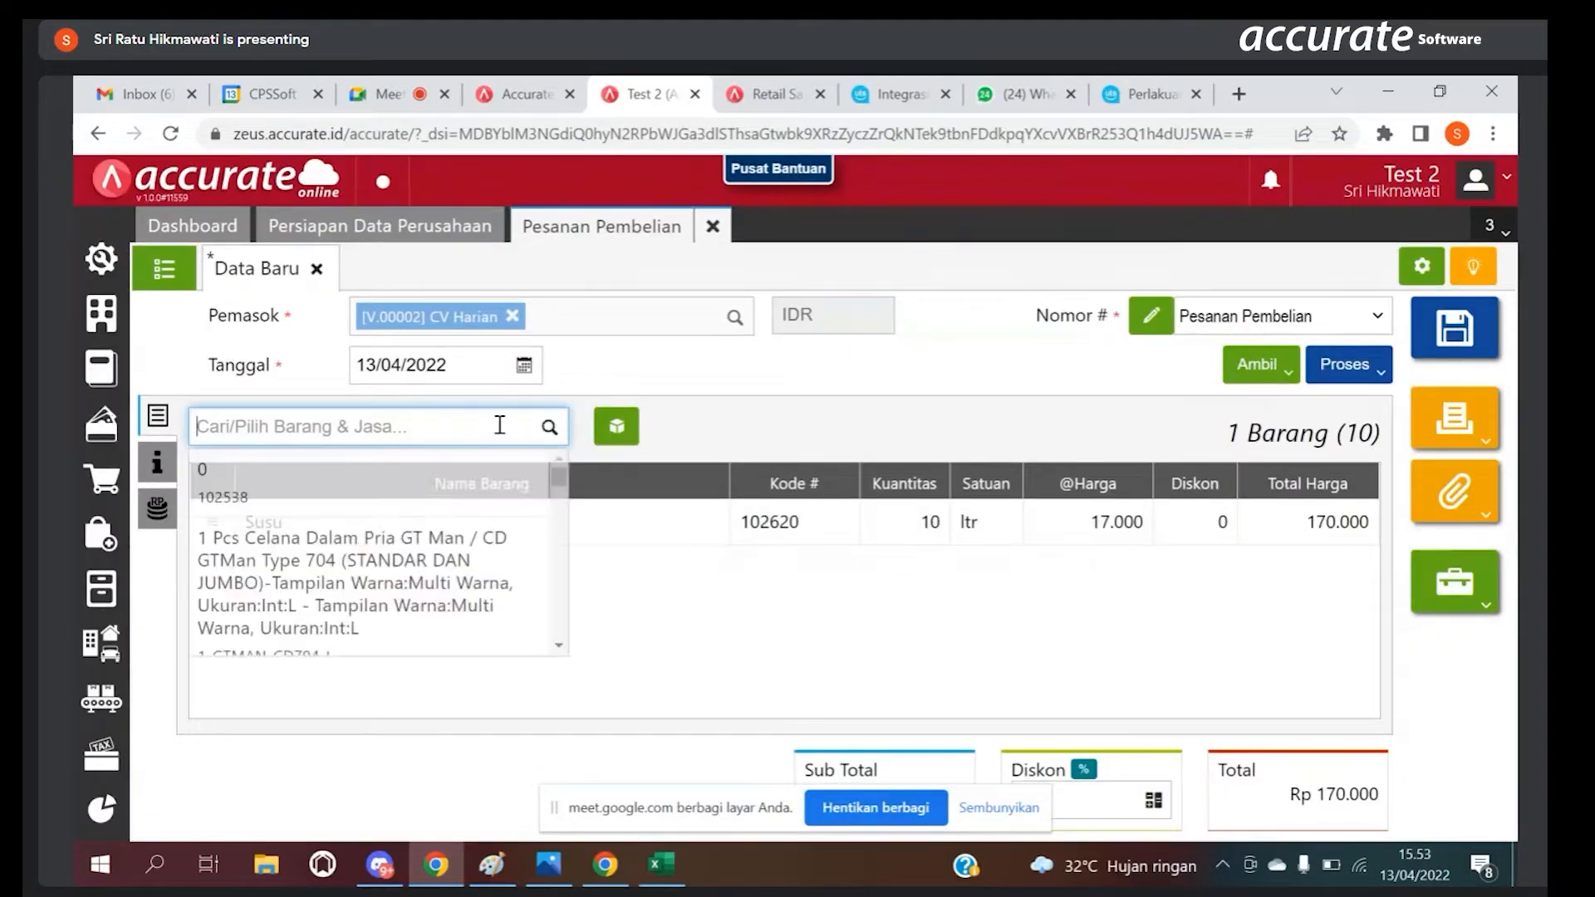
type("Coffe")
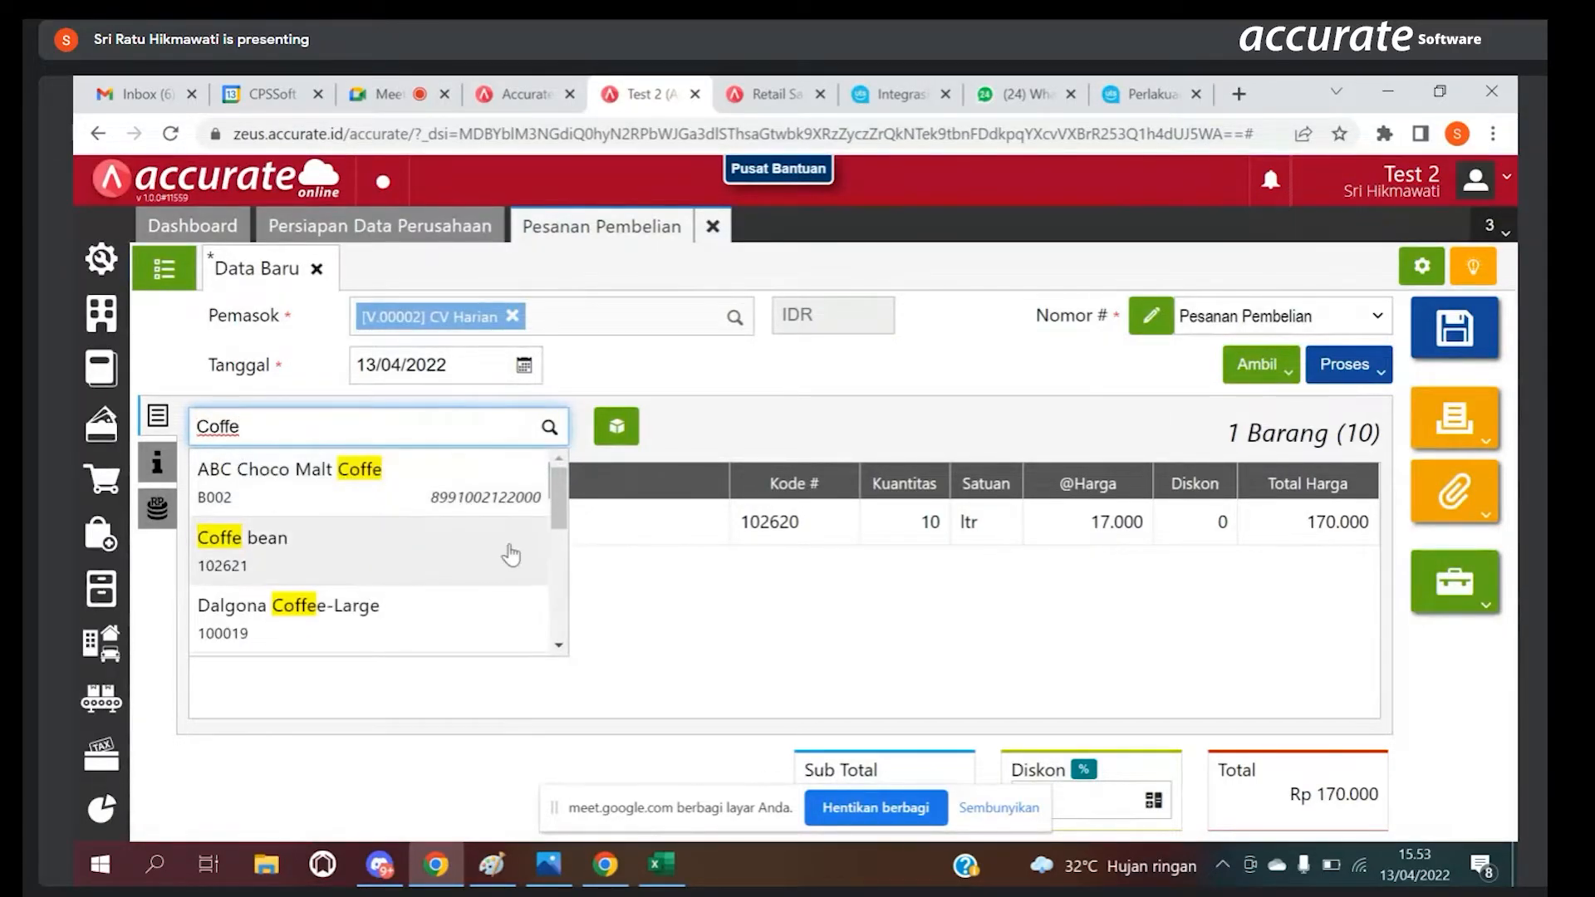
left_click(505, 561)
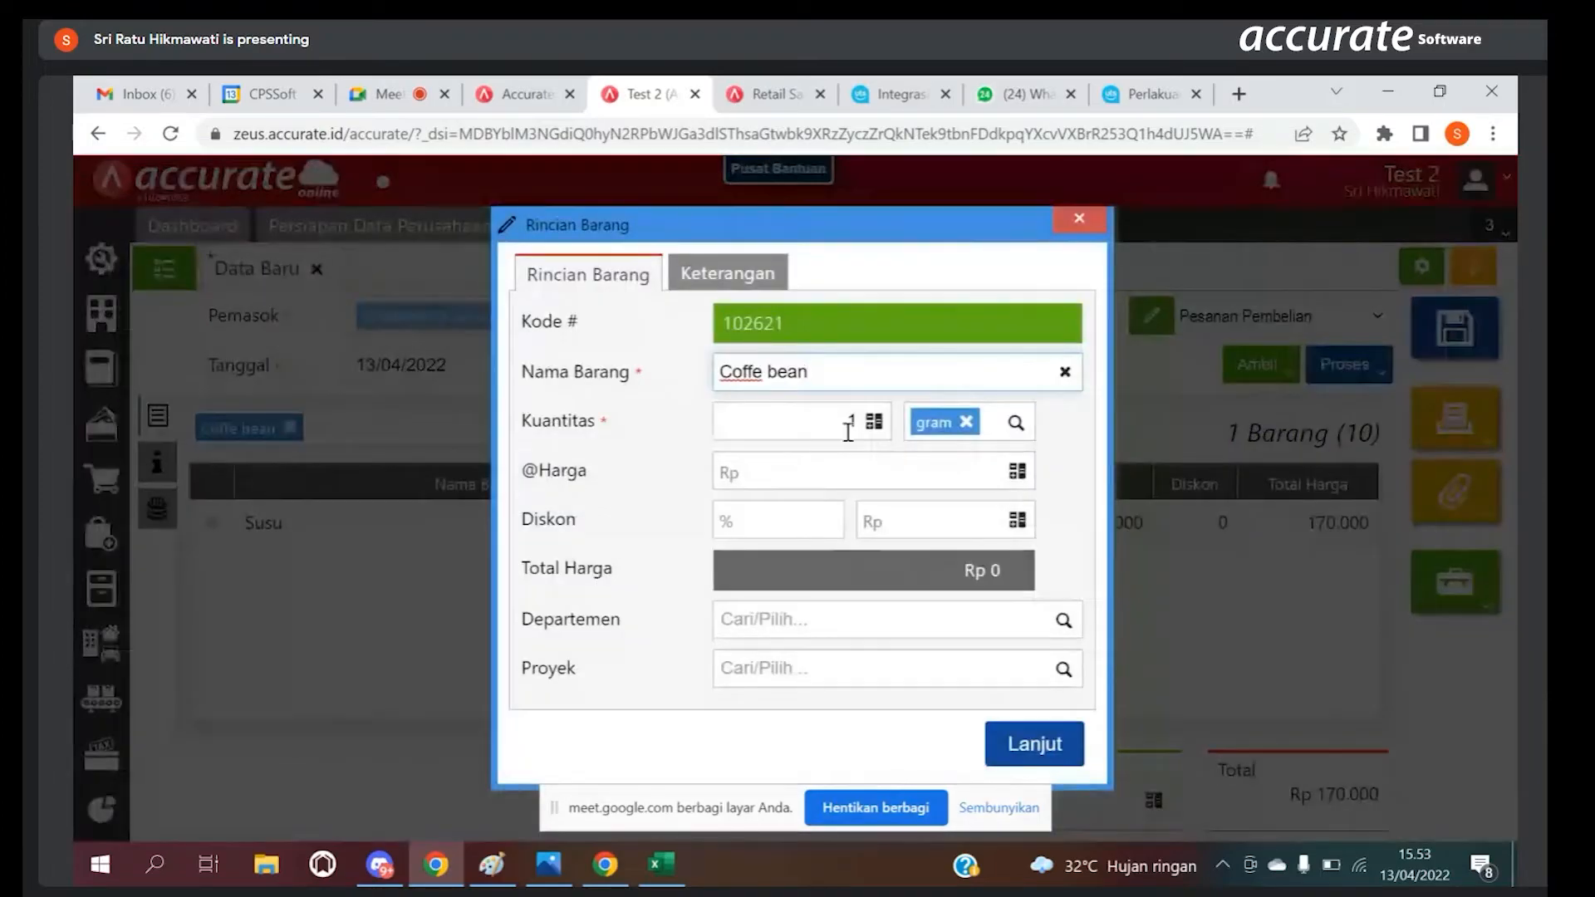
left_click(844, 424)
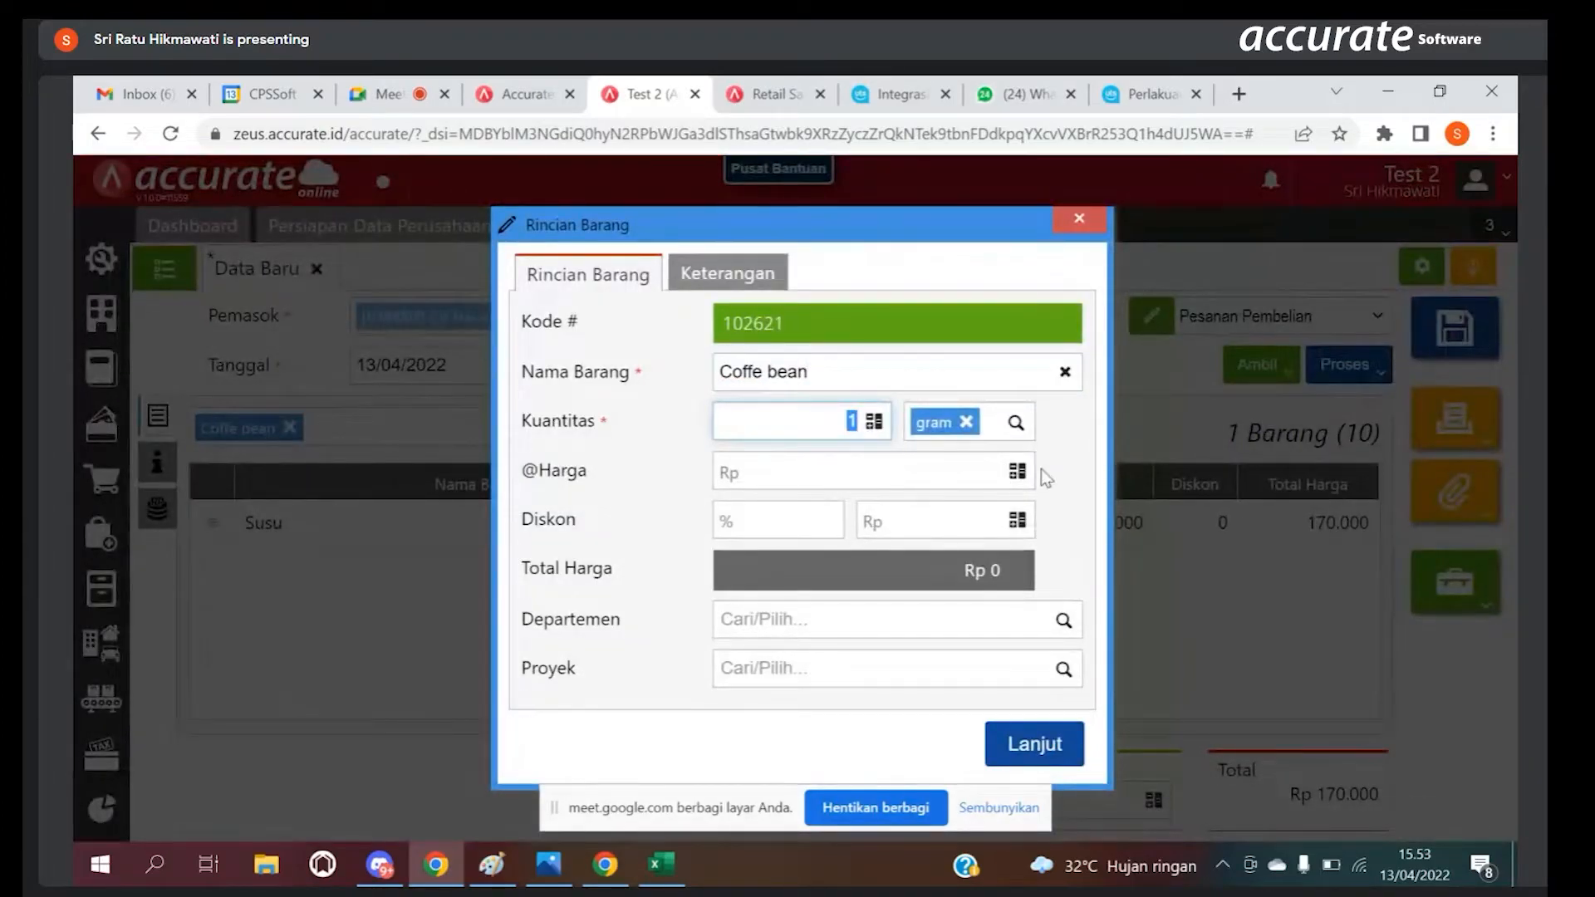
left_click(1015, 424)
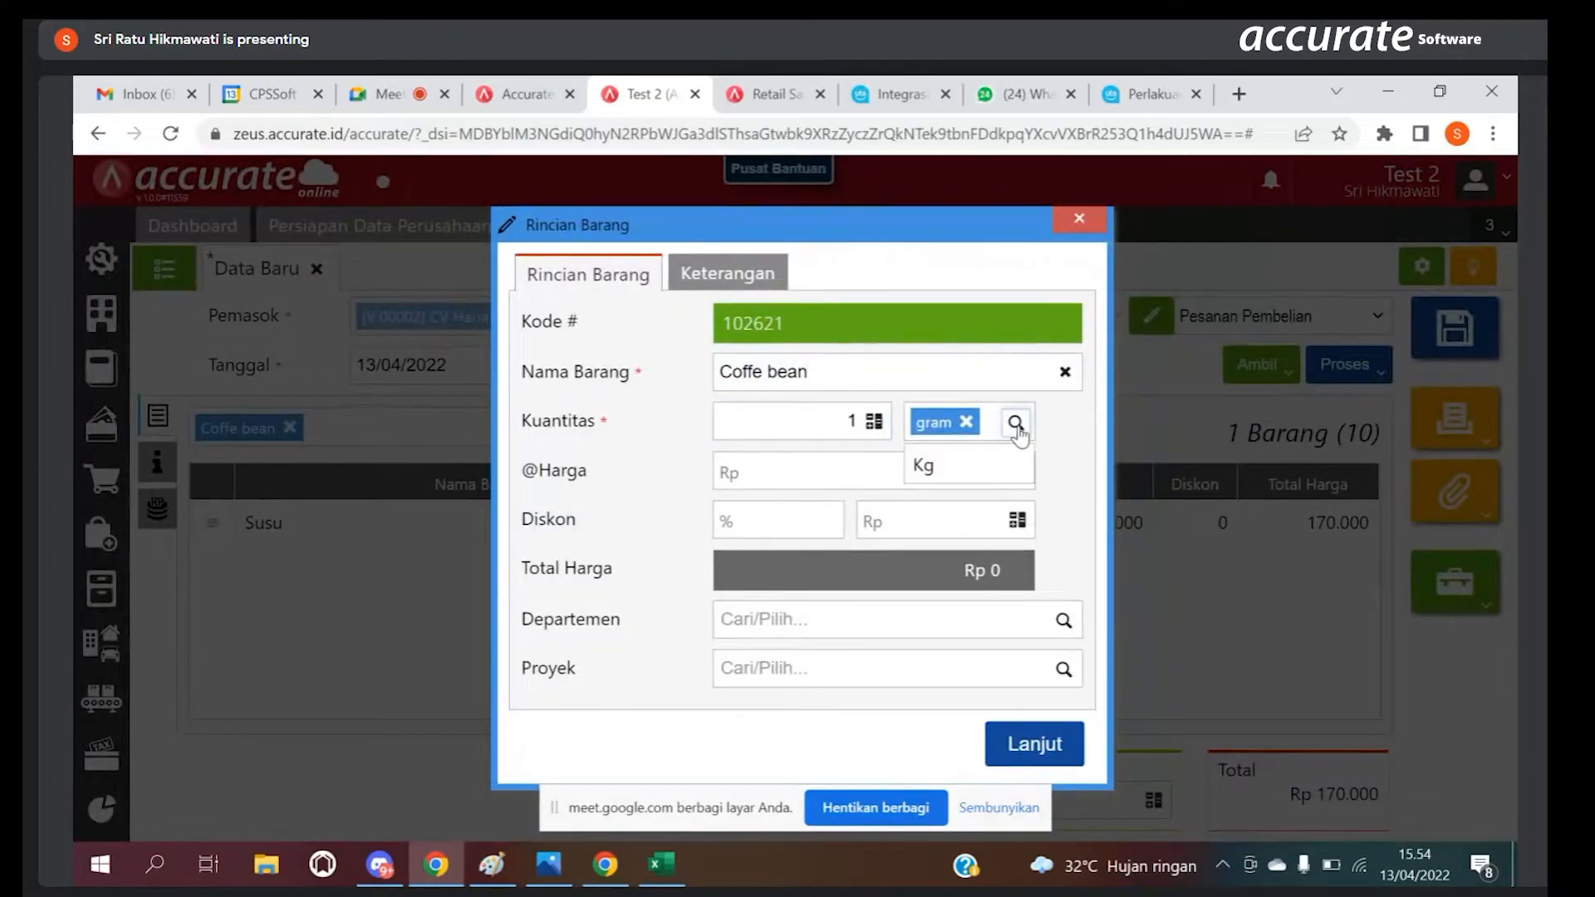
left_click(995, 454)
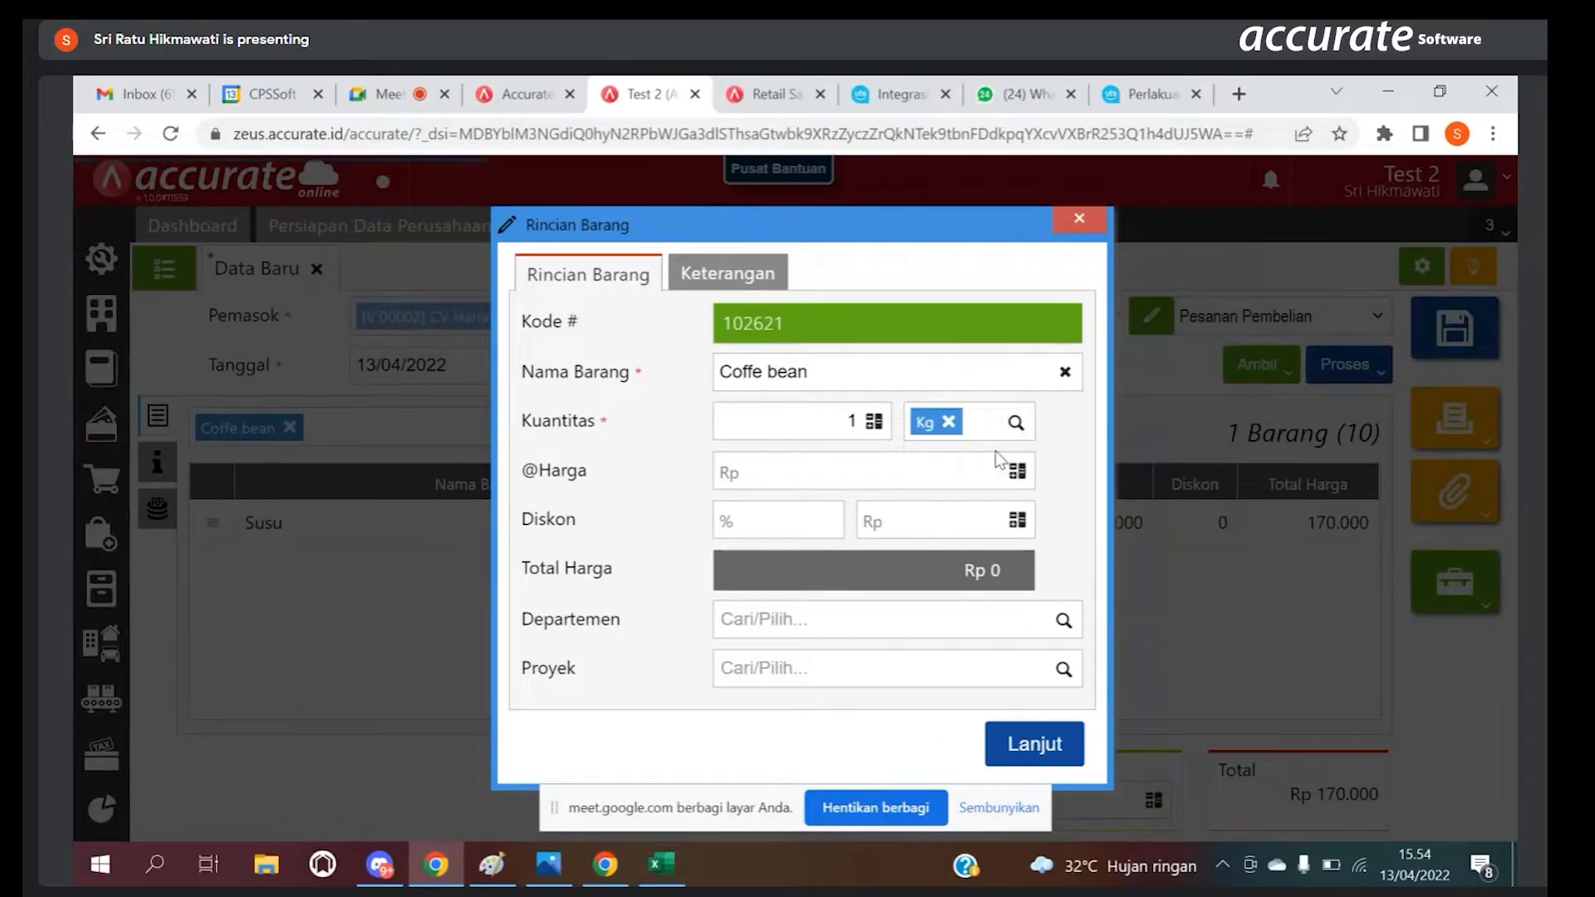
left_click(847, 425)
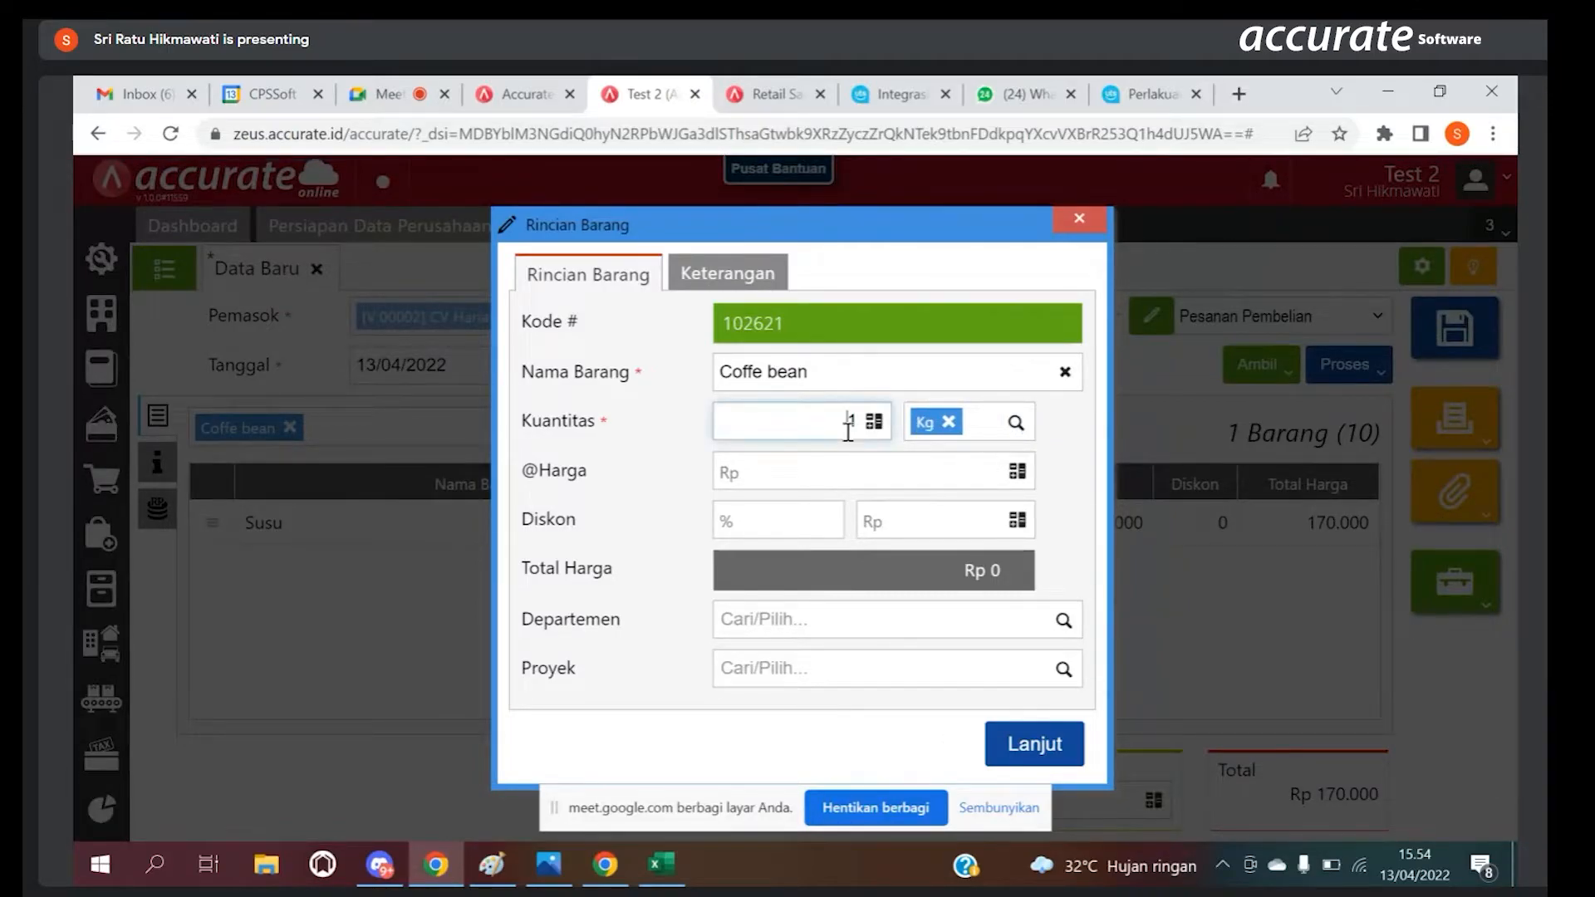
key("BackSpace")
type("5")
left_click(893, 480)
type("1200000")
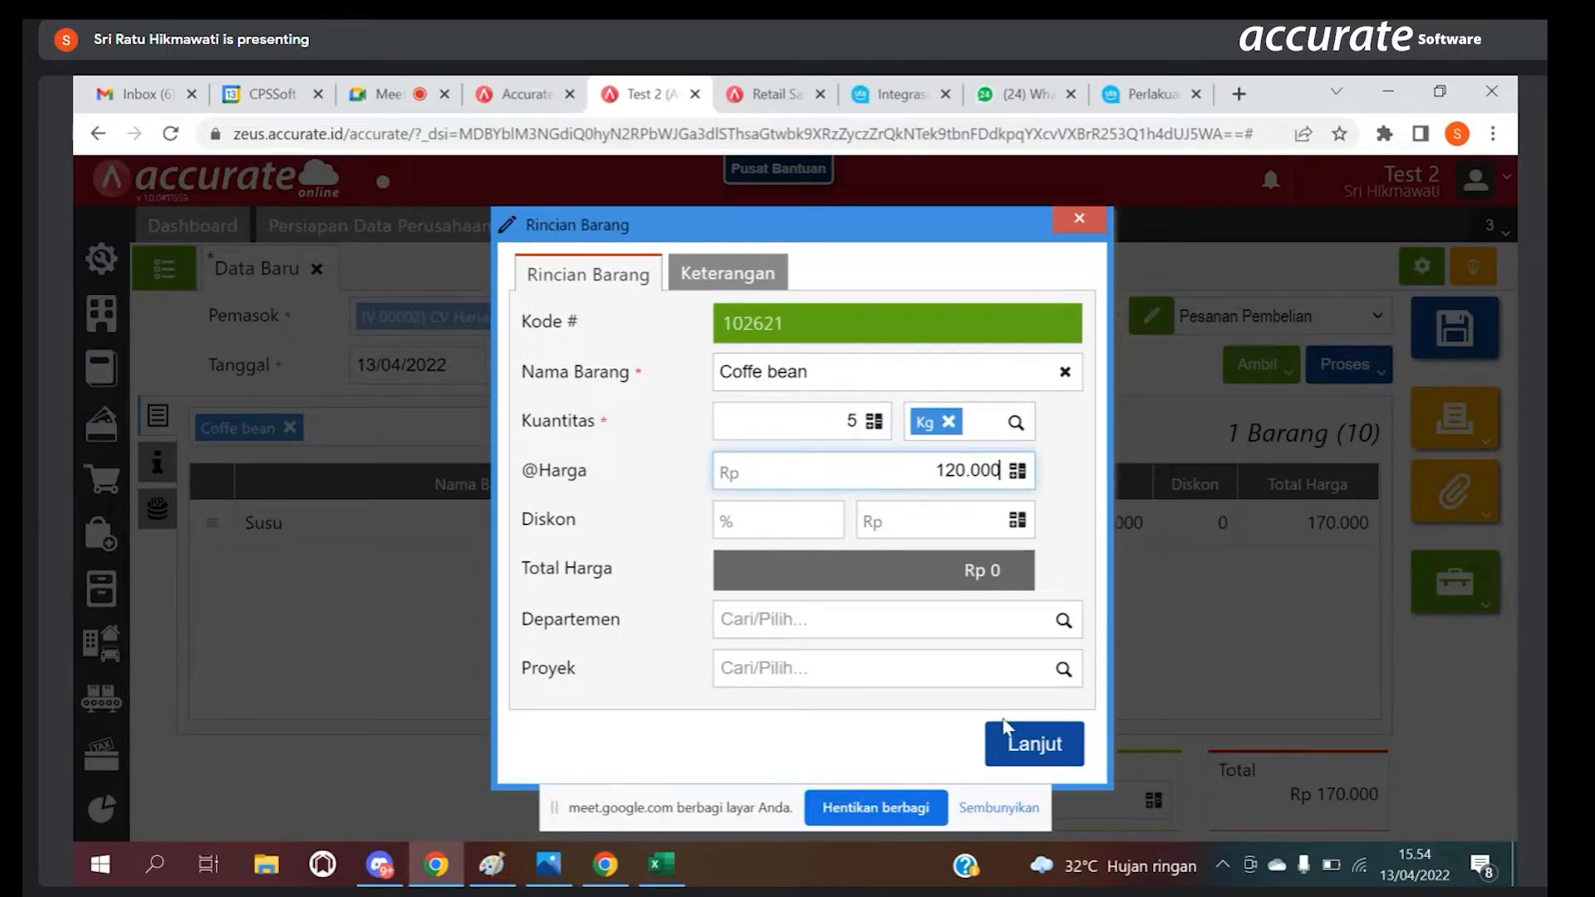
left_click(1027, 747)
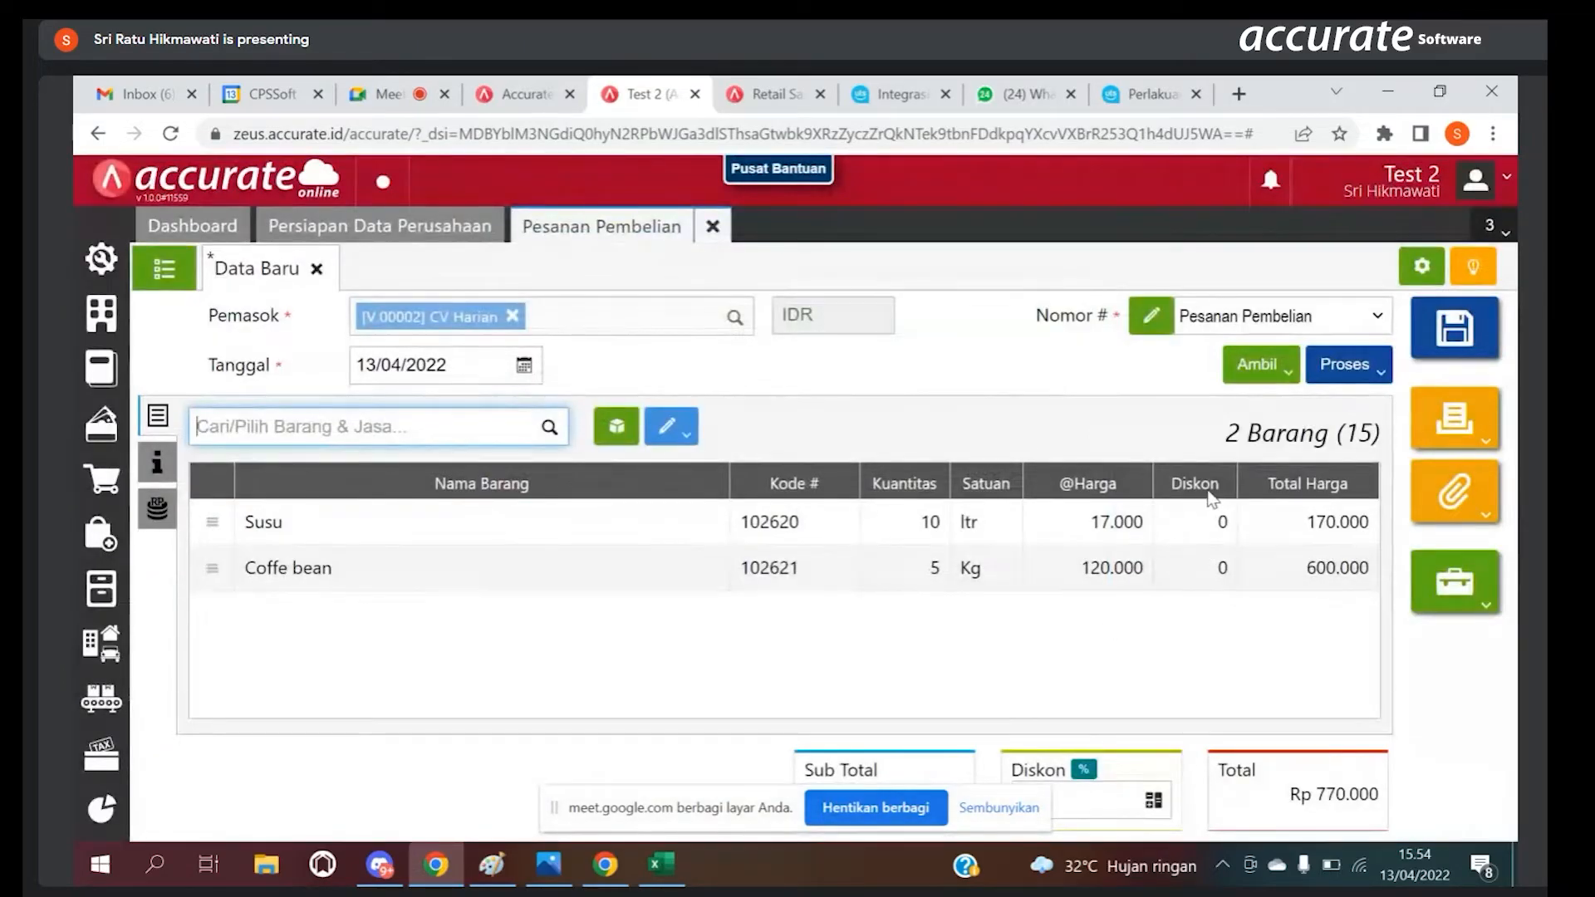
Step: Try to process the Pesanan Pembelian into a Faktur and return to the order form
left_click(1354, 374)
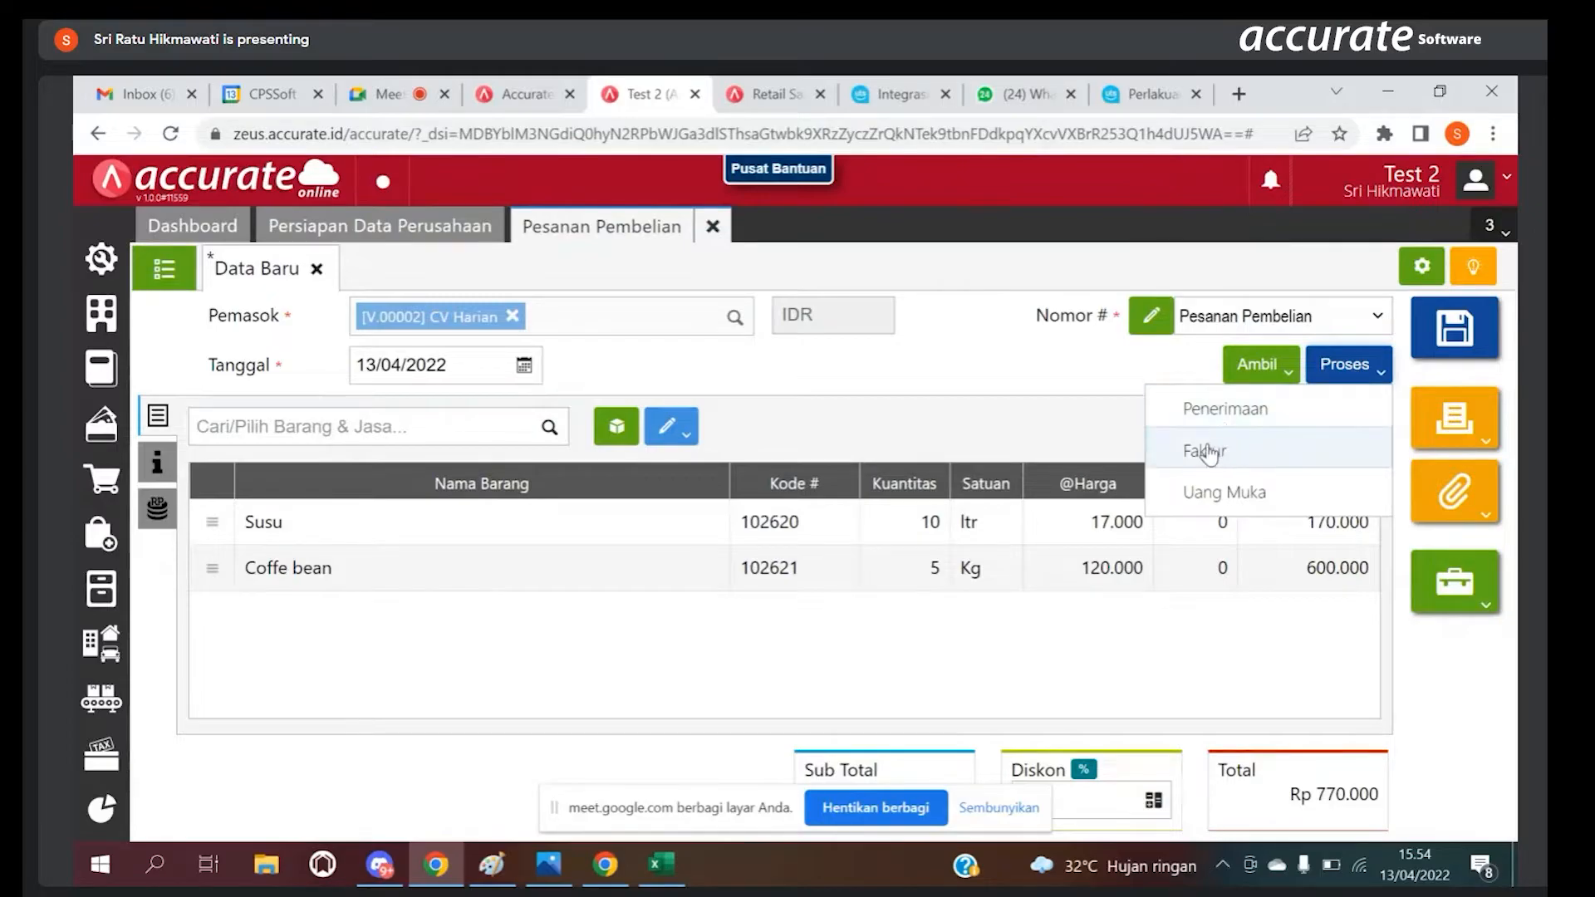
left_click(1206, 451)
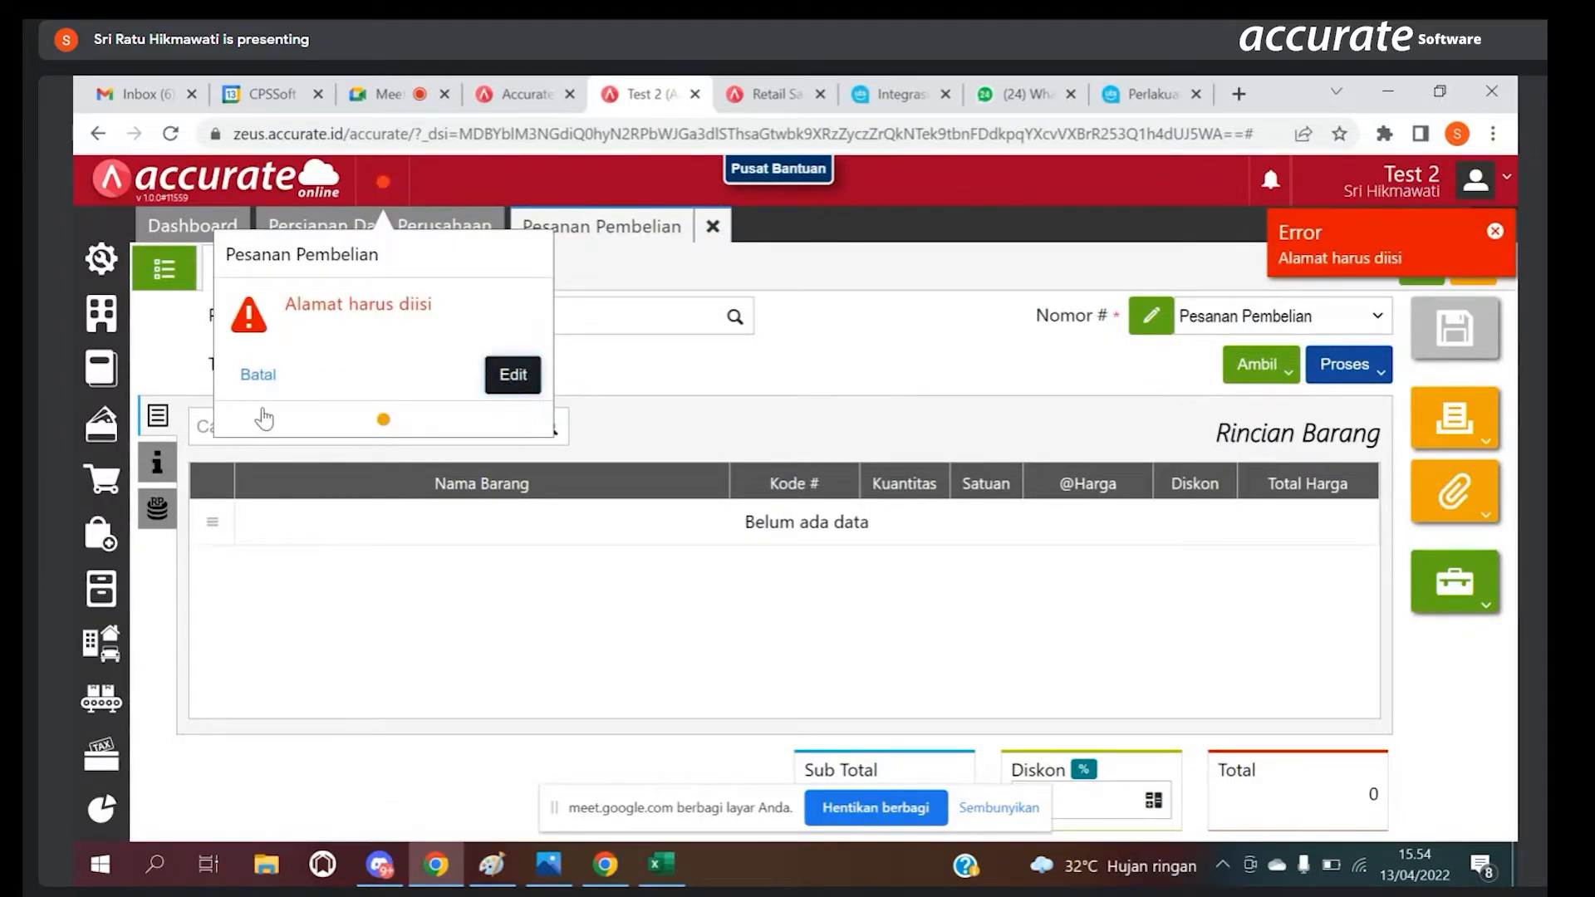
left_click(257, 374)
Step: Fill in the order's Alamat Kirim with the delivery street address under Info lainnya
left_click(157, 463)
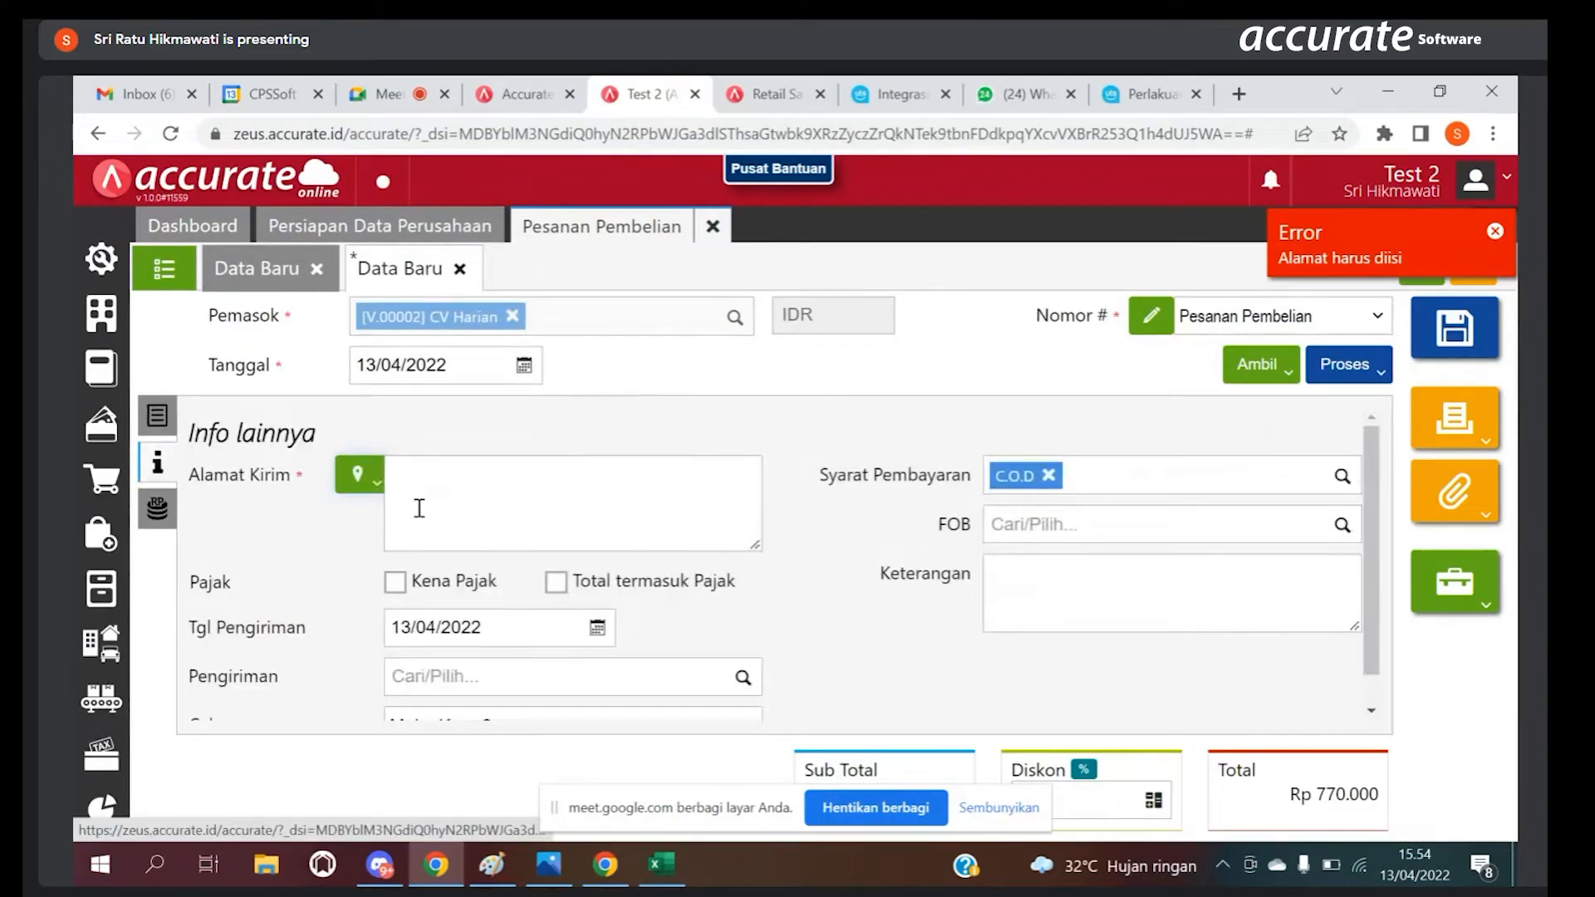
left_click(428, 498)
type("Jl ")
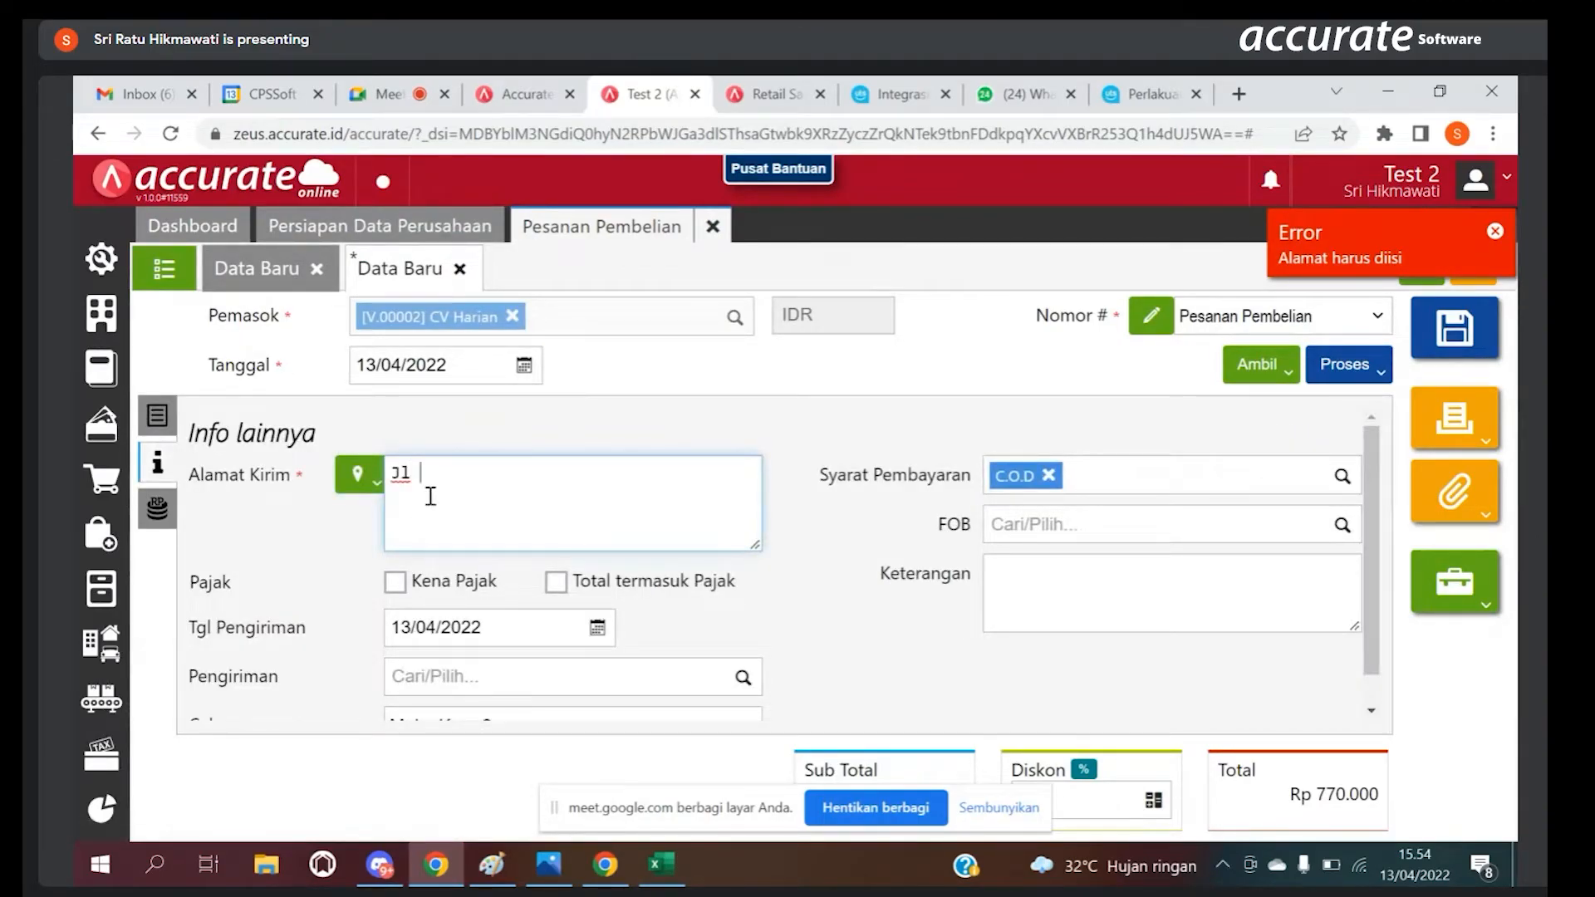
type("Pakulonan")
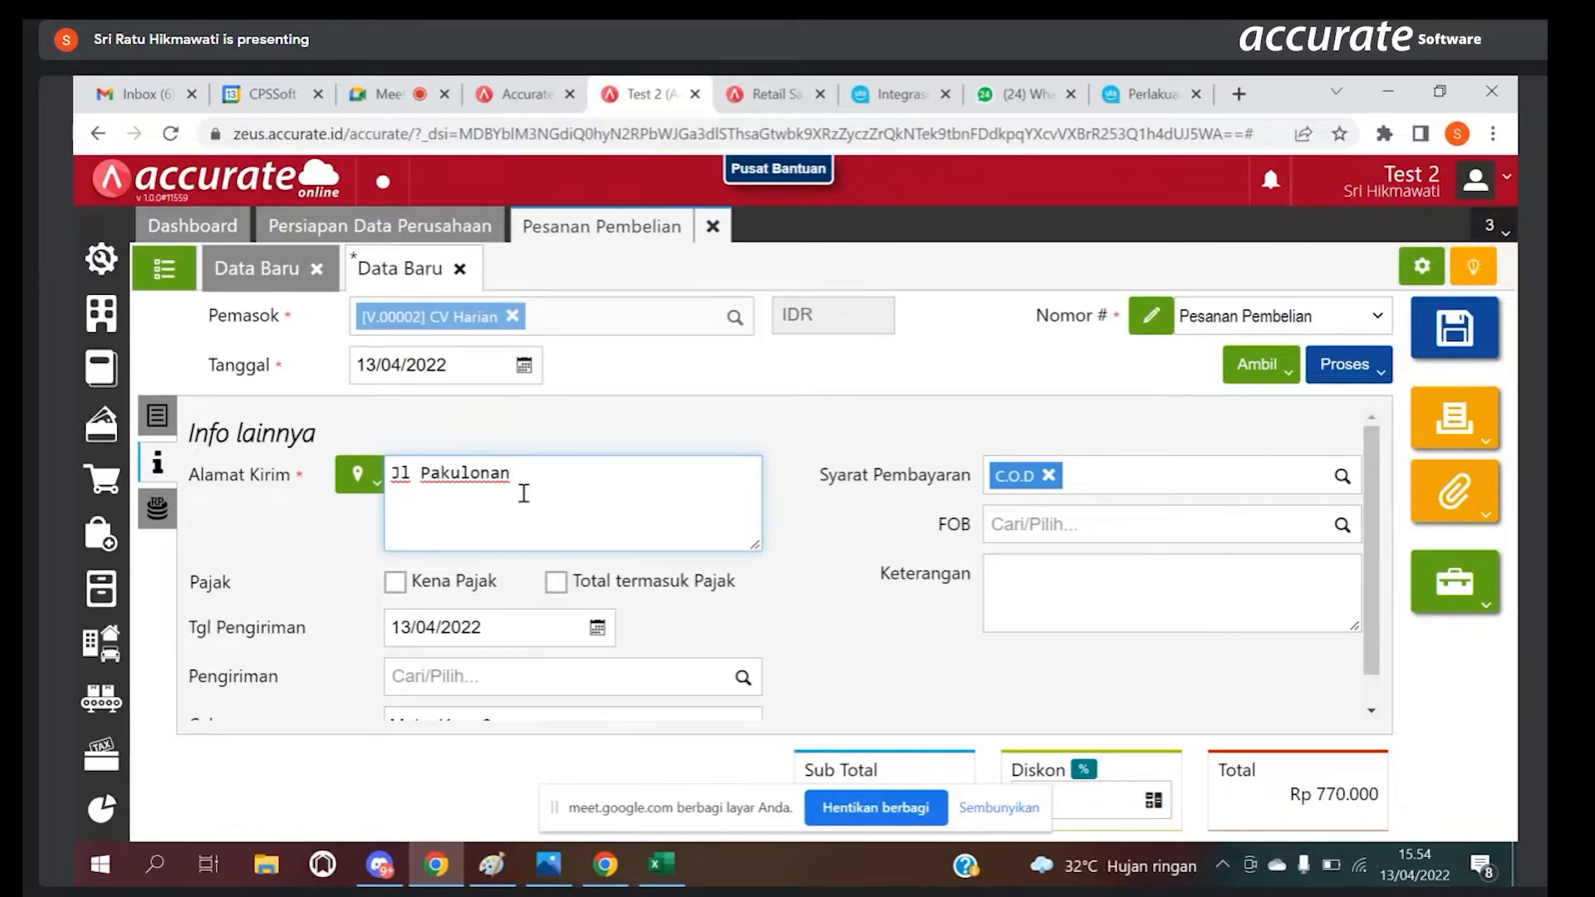
Step: Mark the order as Kena Pajak in Info lainnya and open the Tgl Pengiriman calendar
left_click(159, 415)
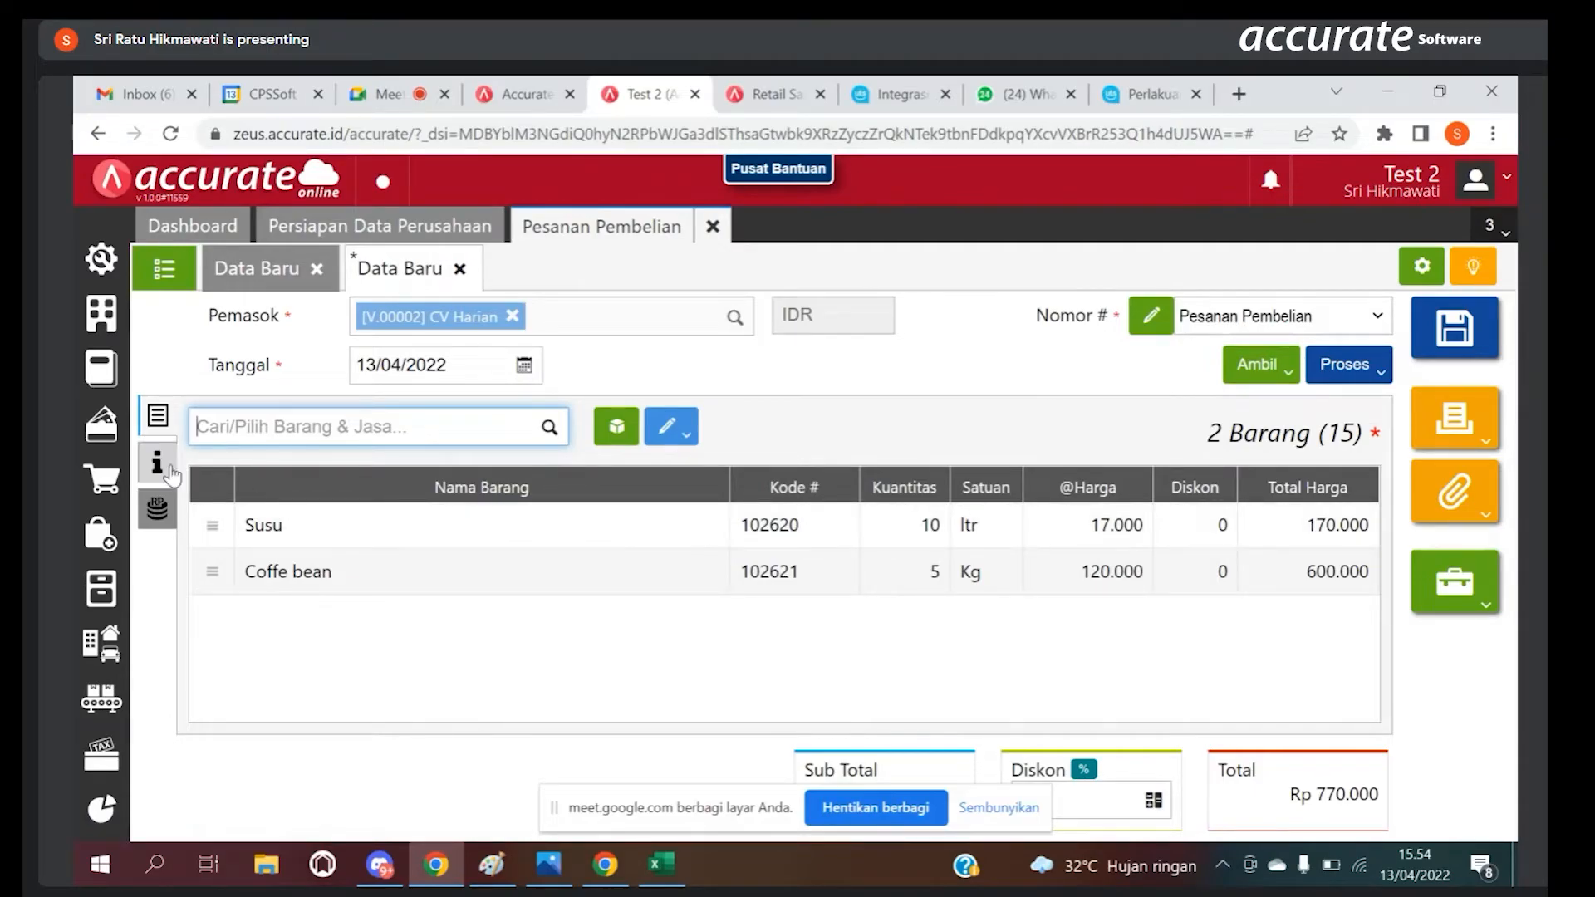
left_click(168, 469)
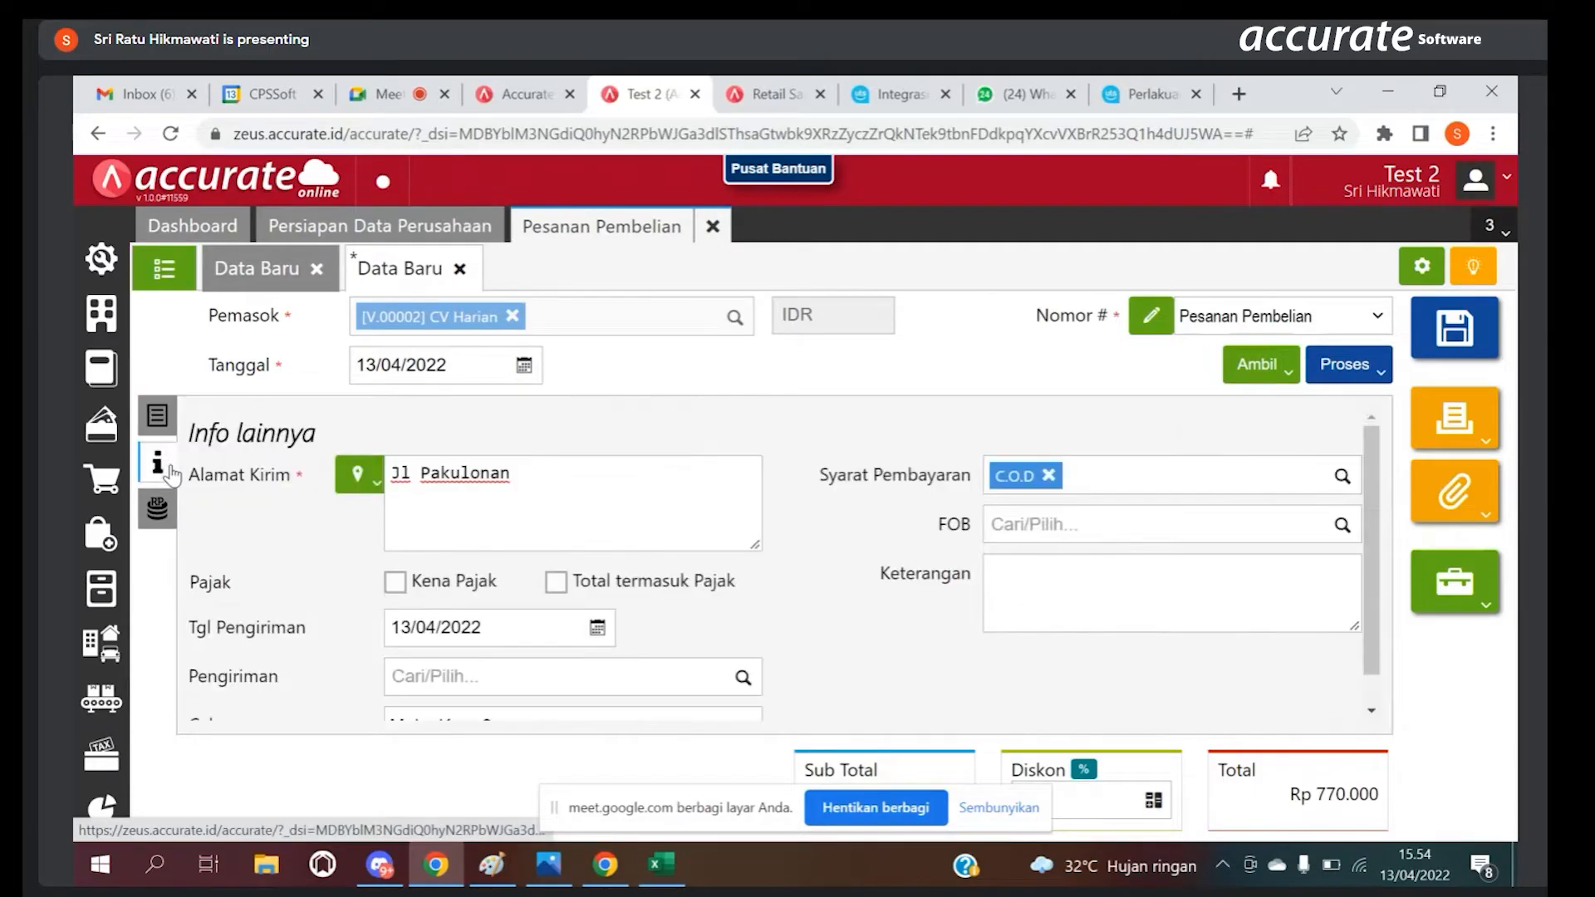
left_click(396, 585)
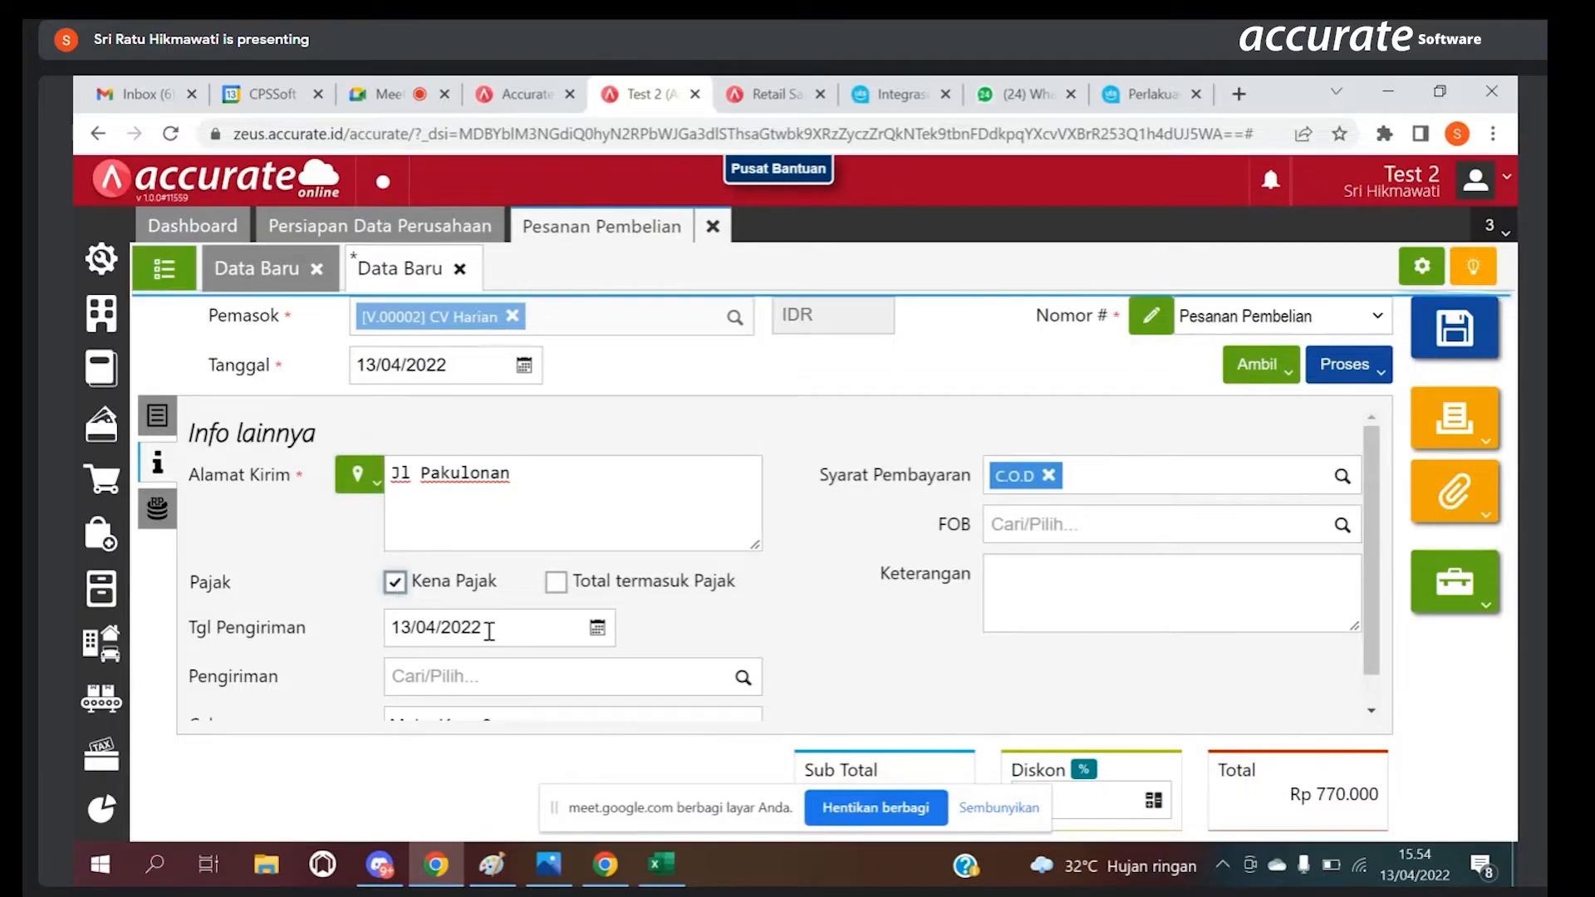
left_click(1009, 809)
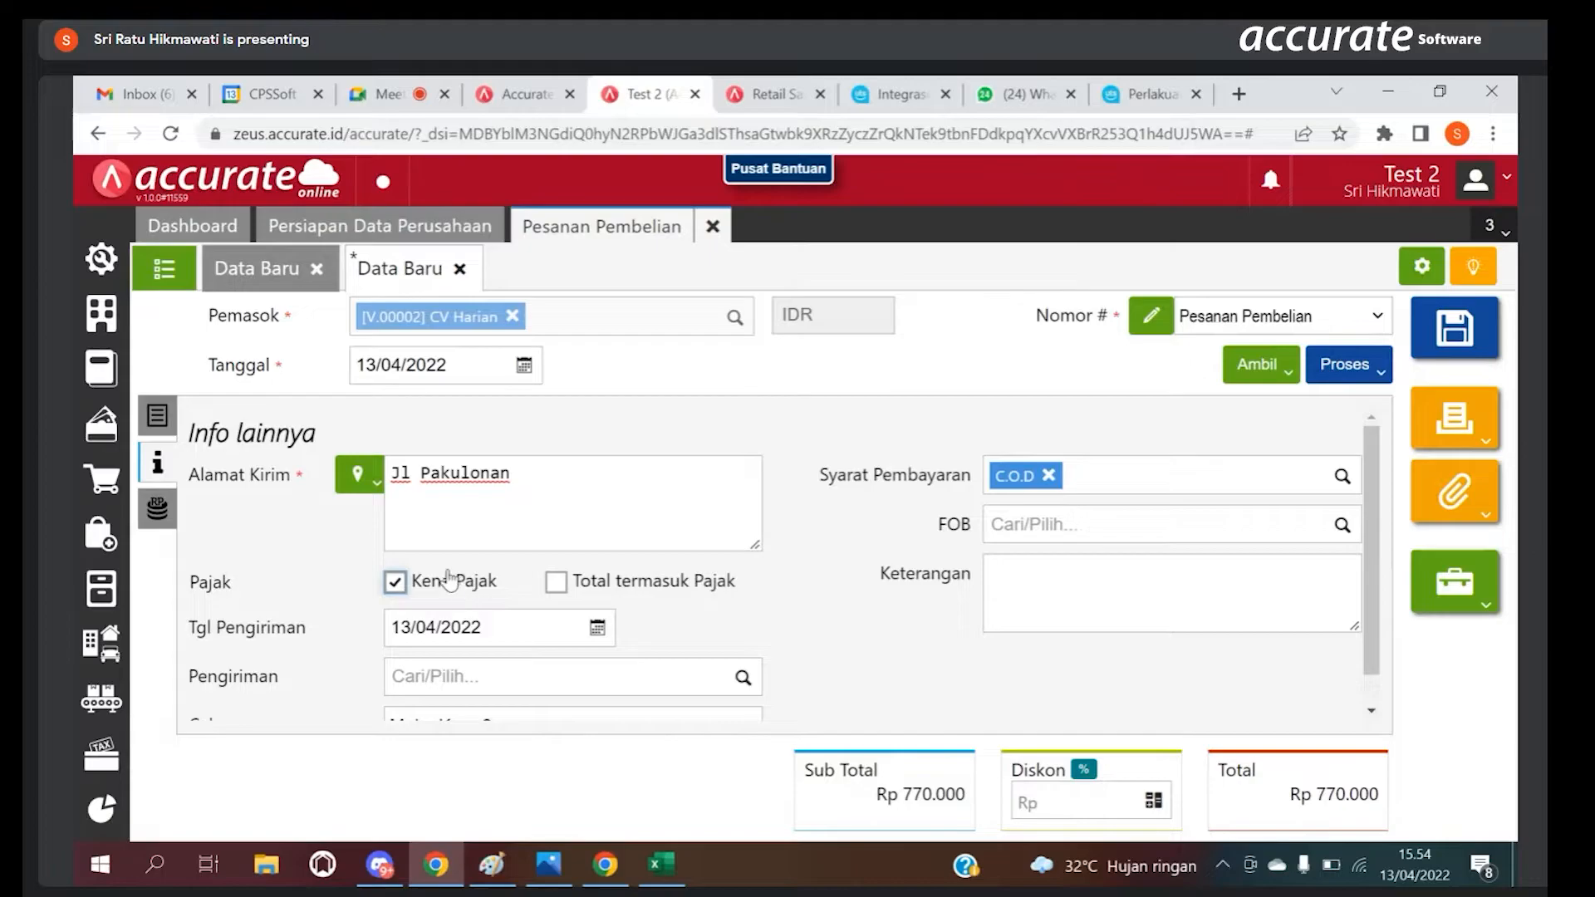
left_click(433, 634)
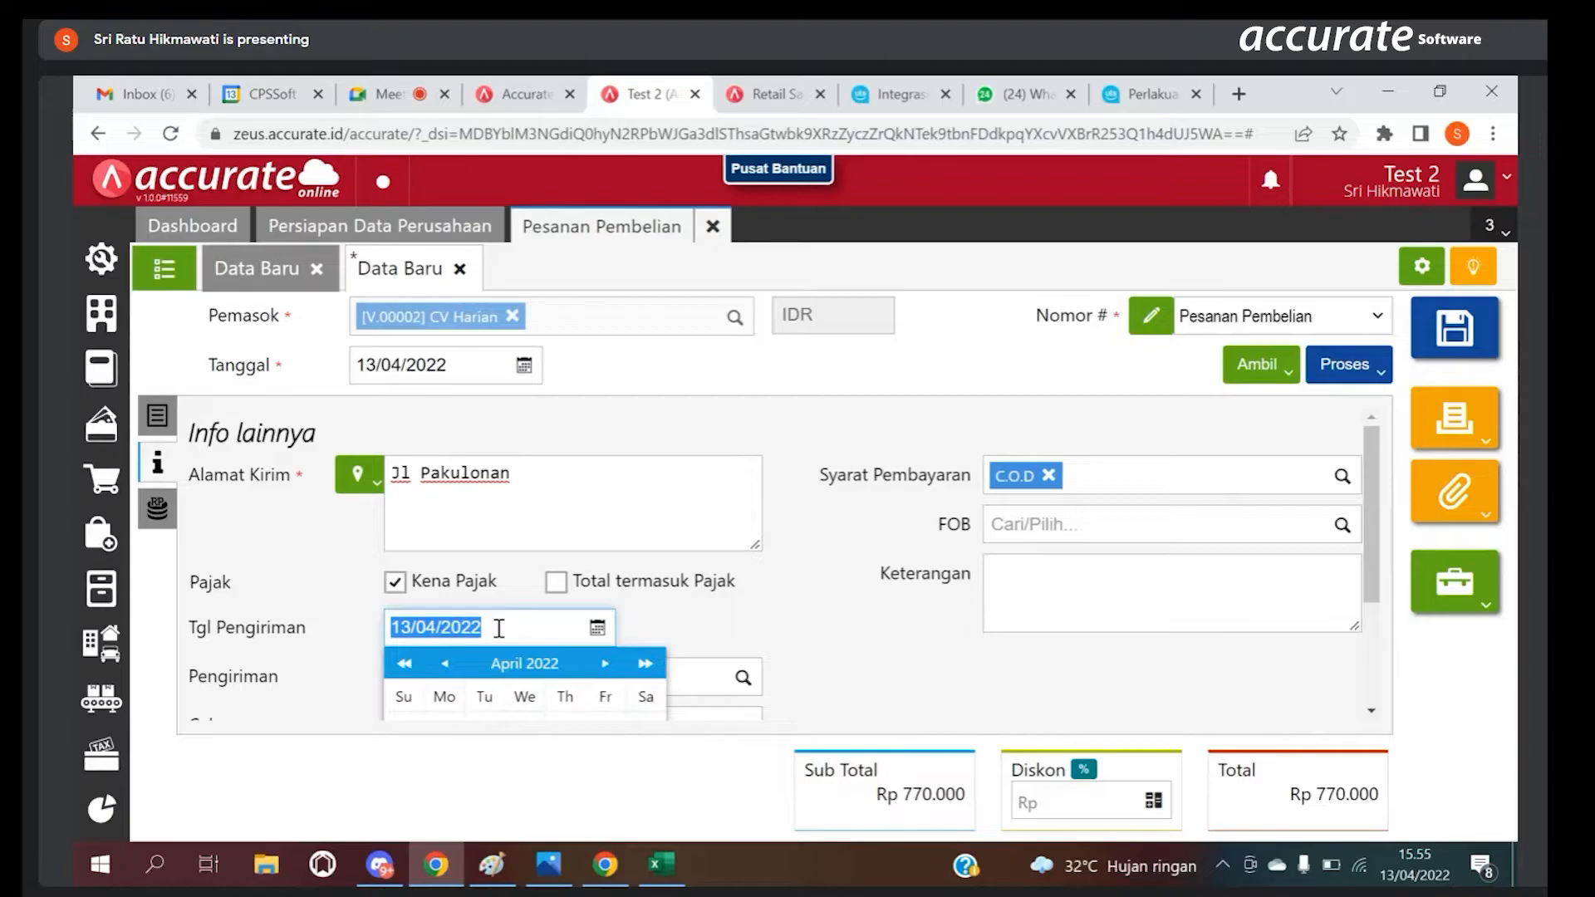
Step: Process the Pesanan Pembelian into a Faktur
left_click(1366, 371)
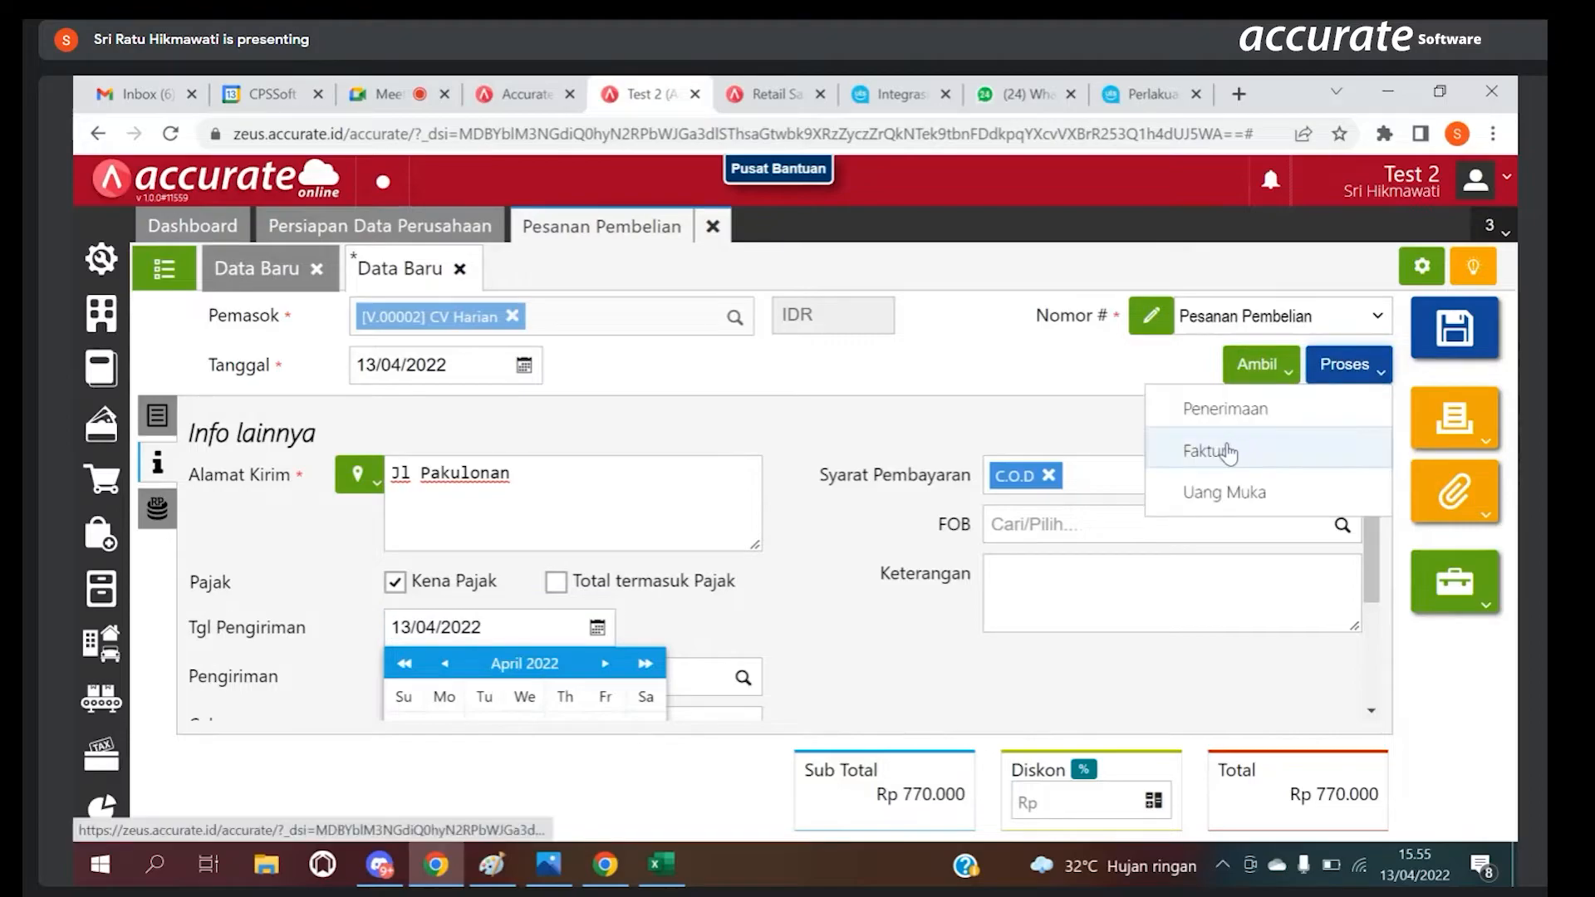
left_click(1228, 445)
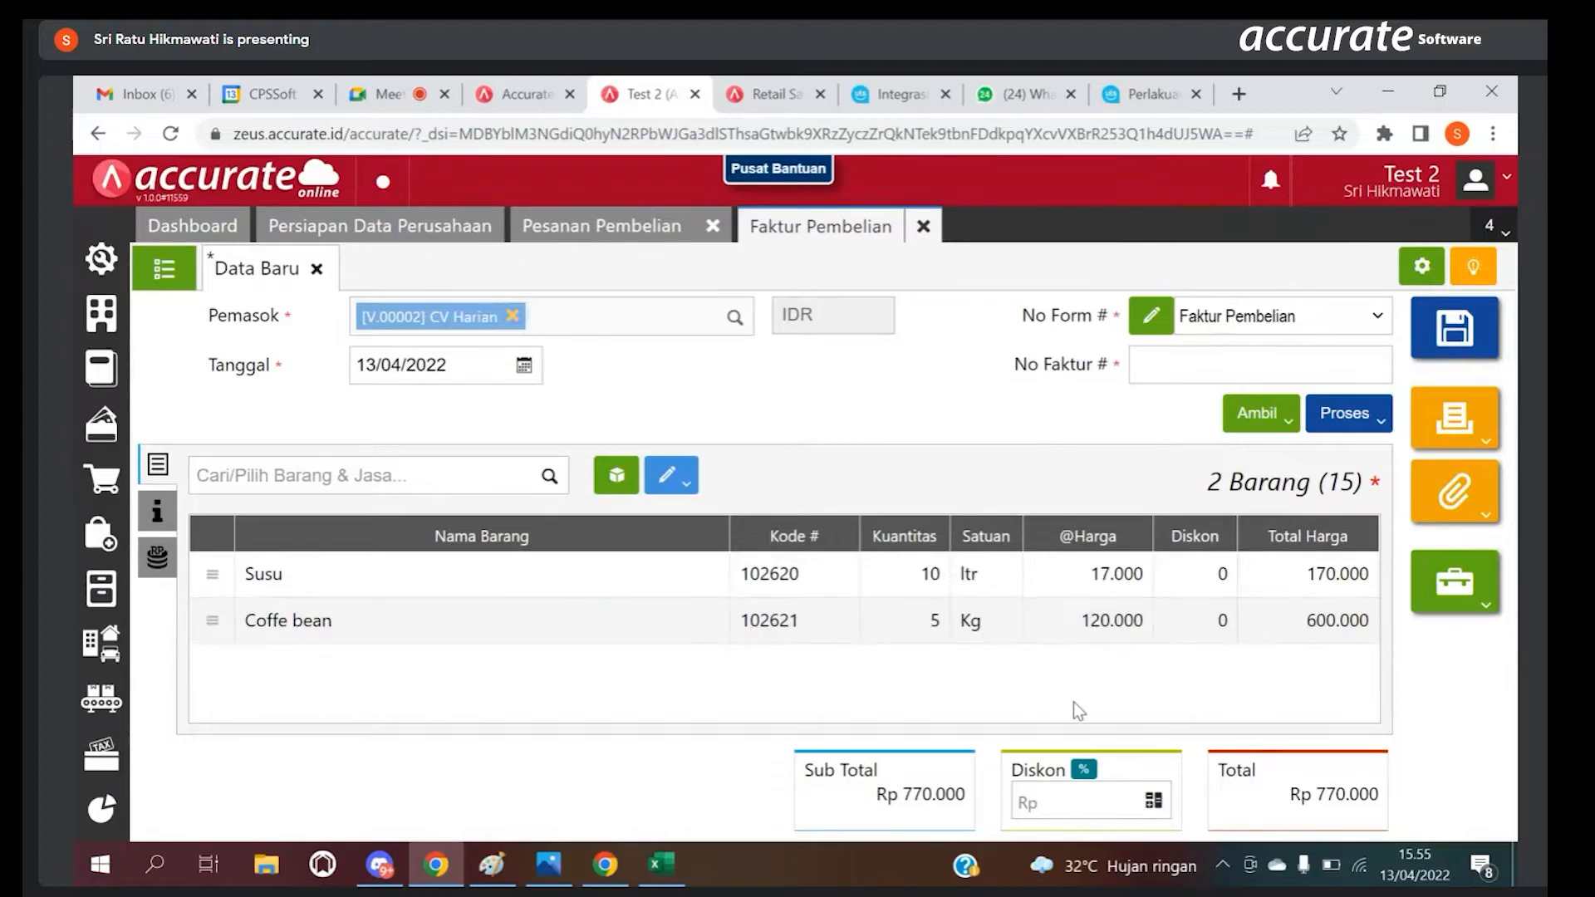
Step: Set the Faktur Pembelian's No Faktur # to 0909 and process the invoice into a Pembayaran
left_click(1352, 420)
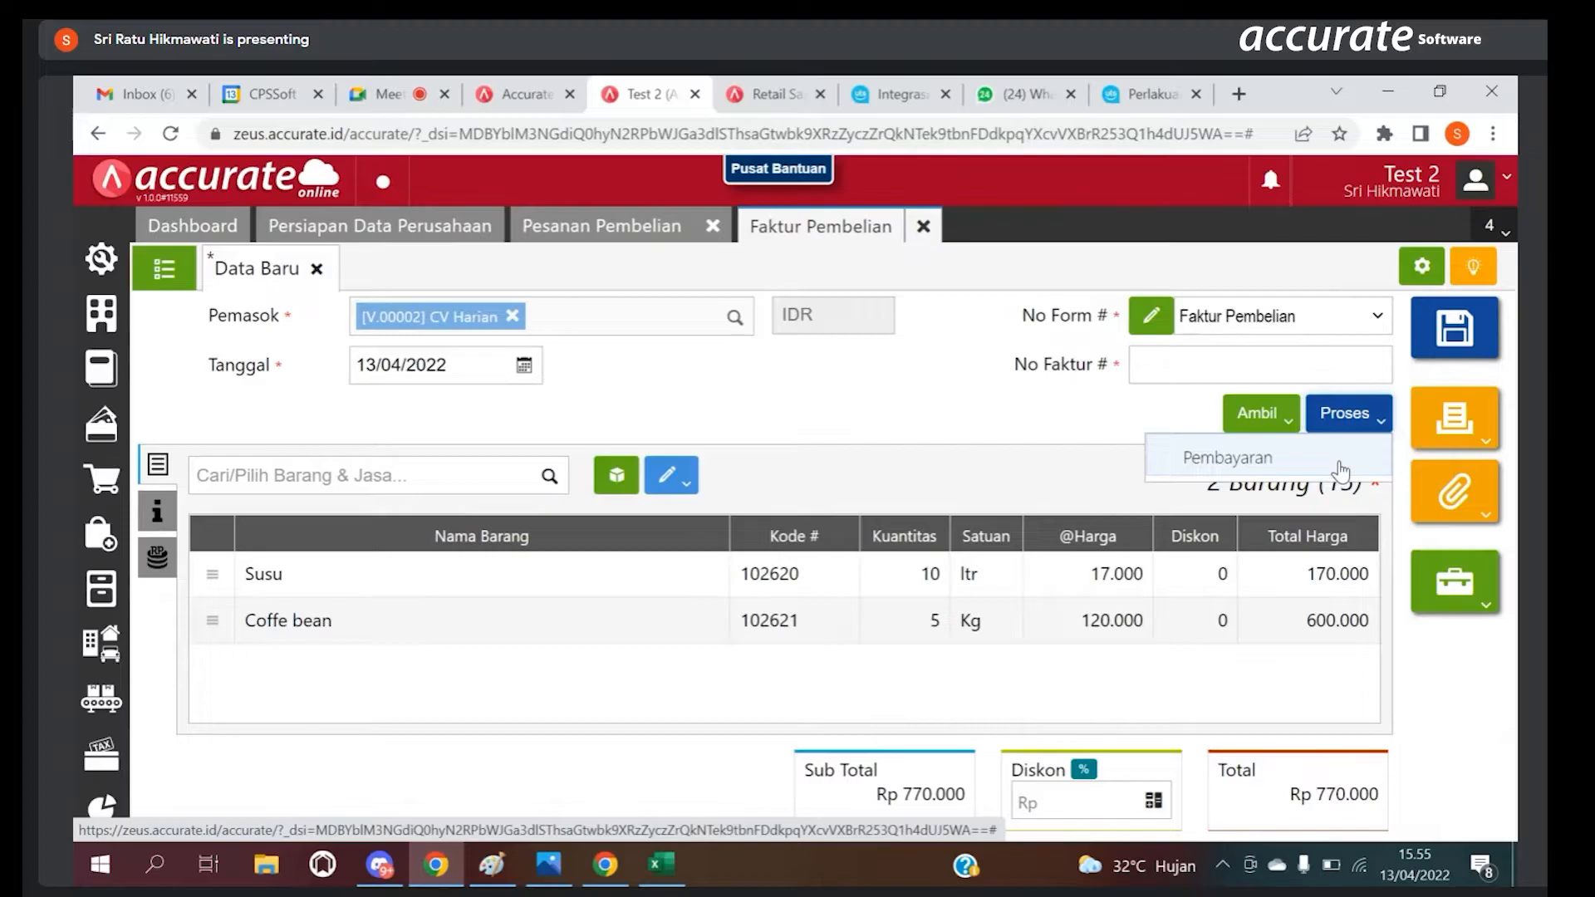
left_click(1163, 363)
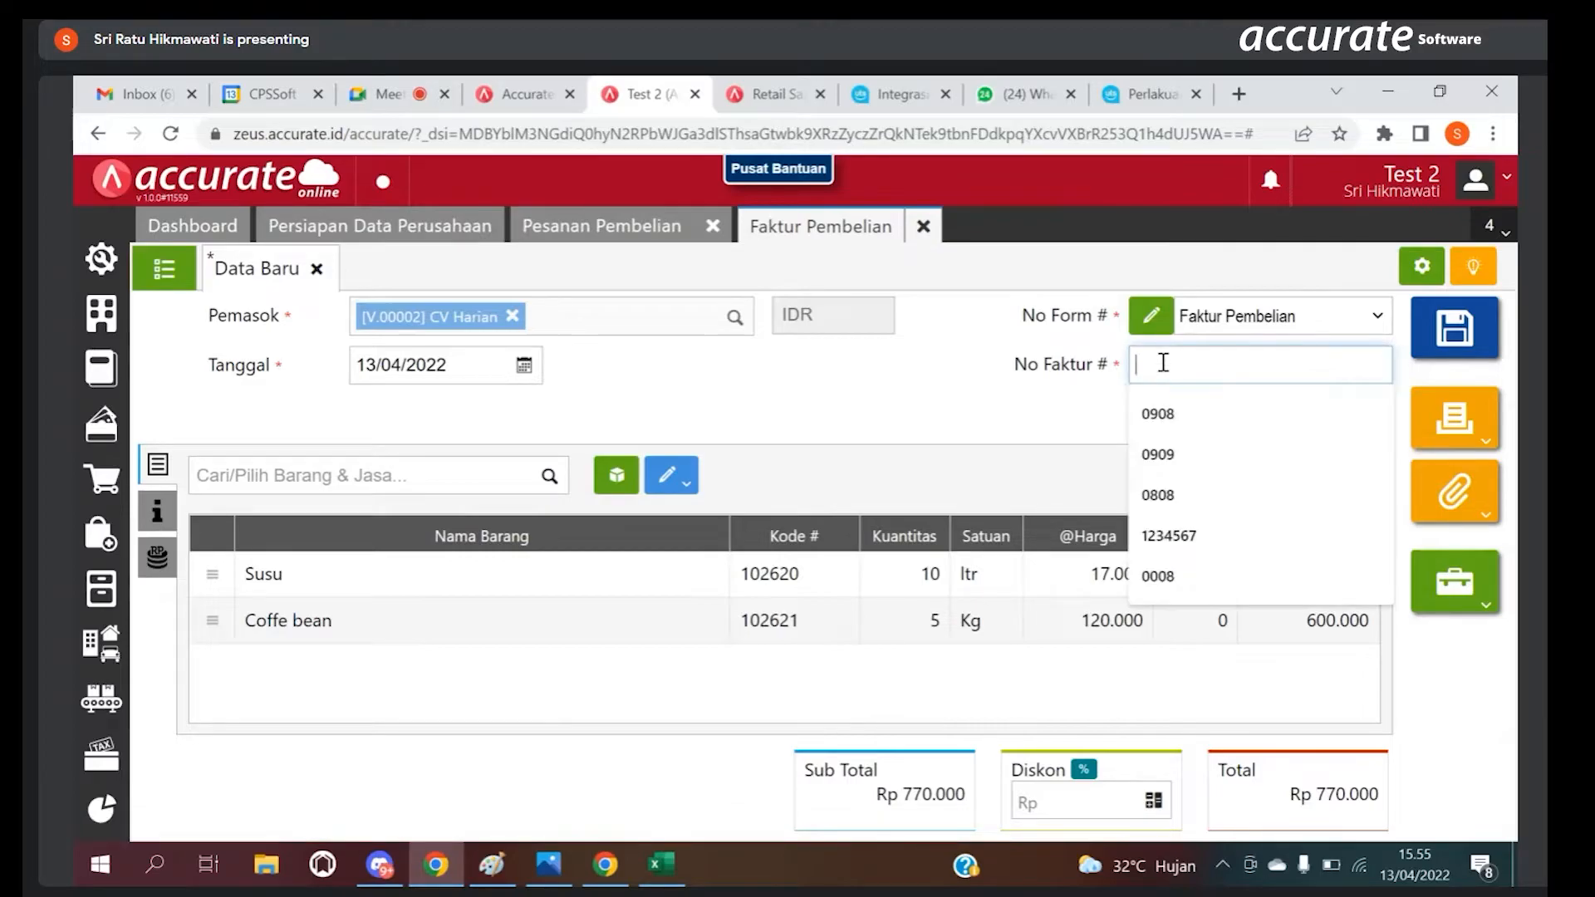
left_click(1176, 468)
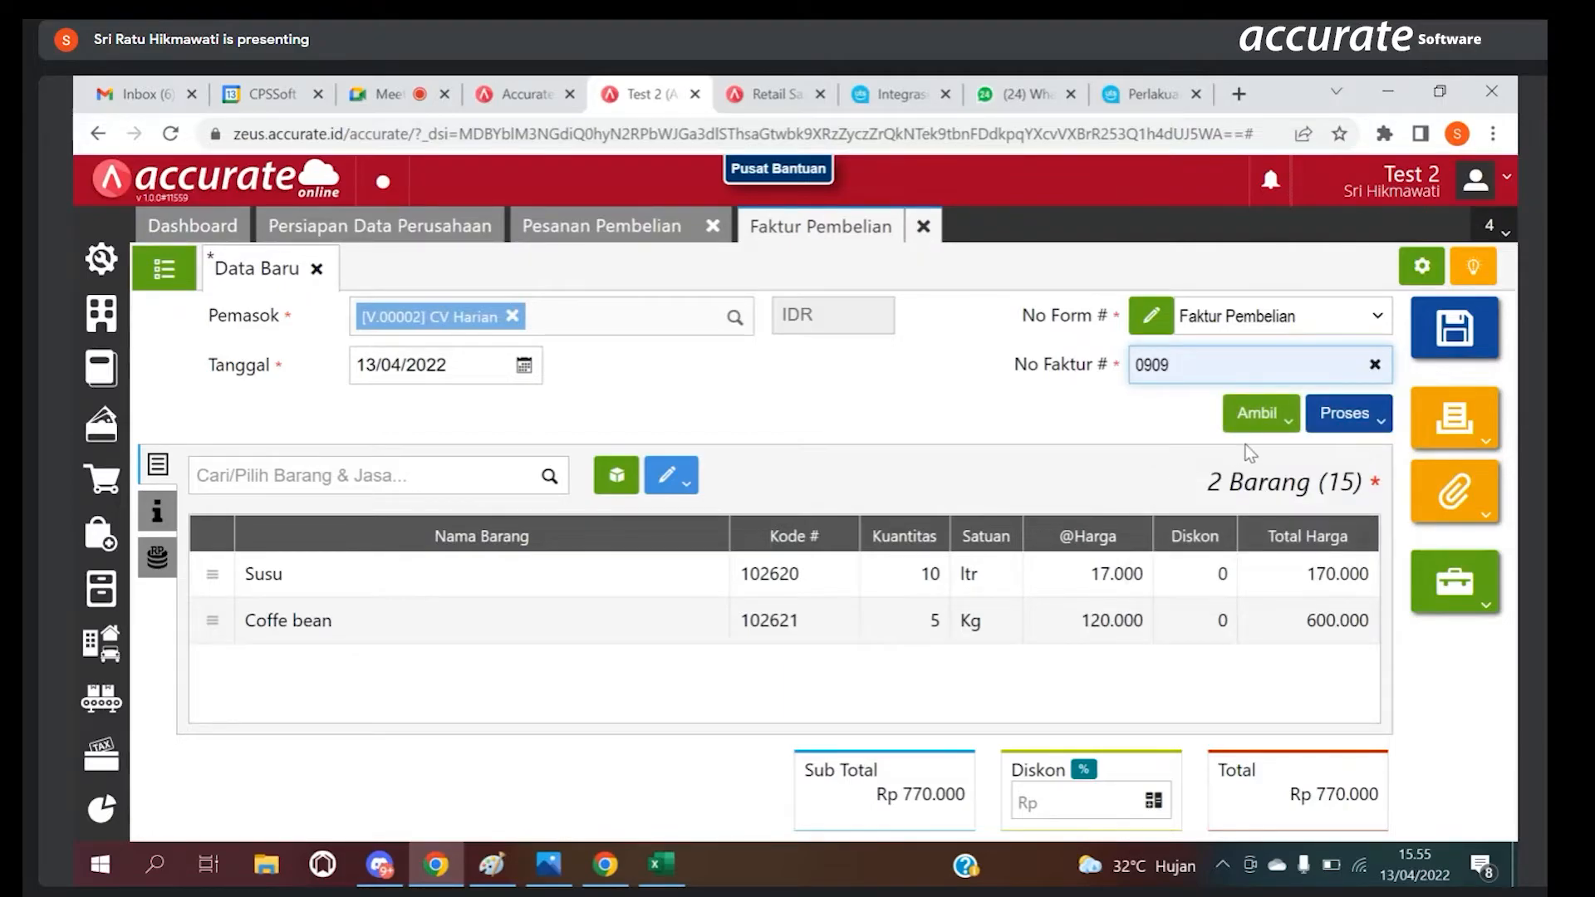
left_click(1363, 419)
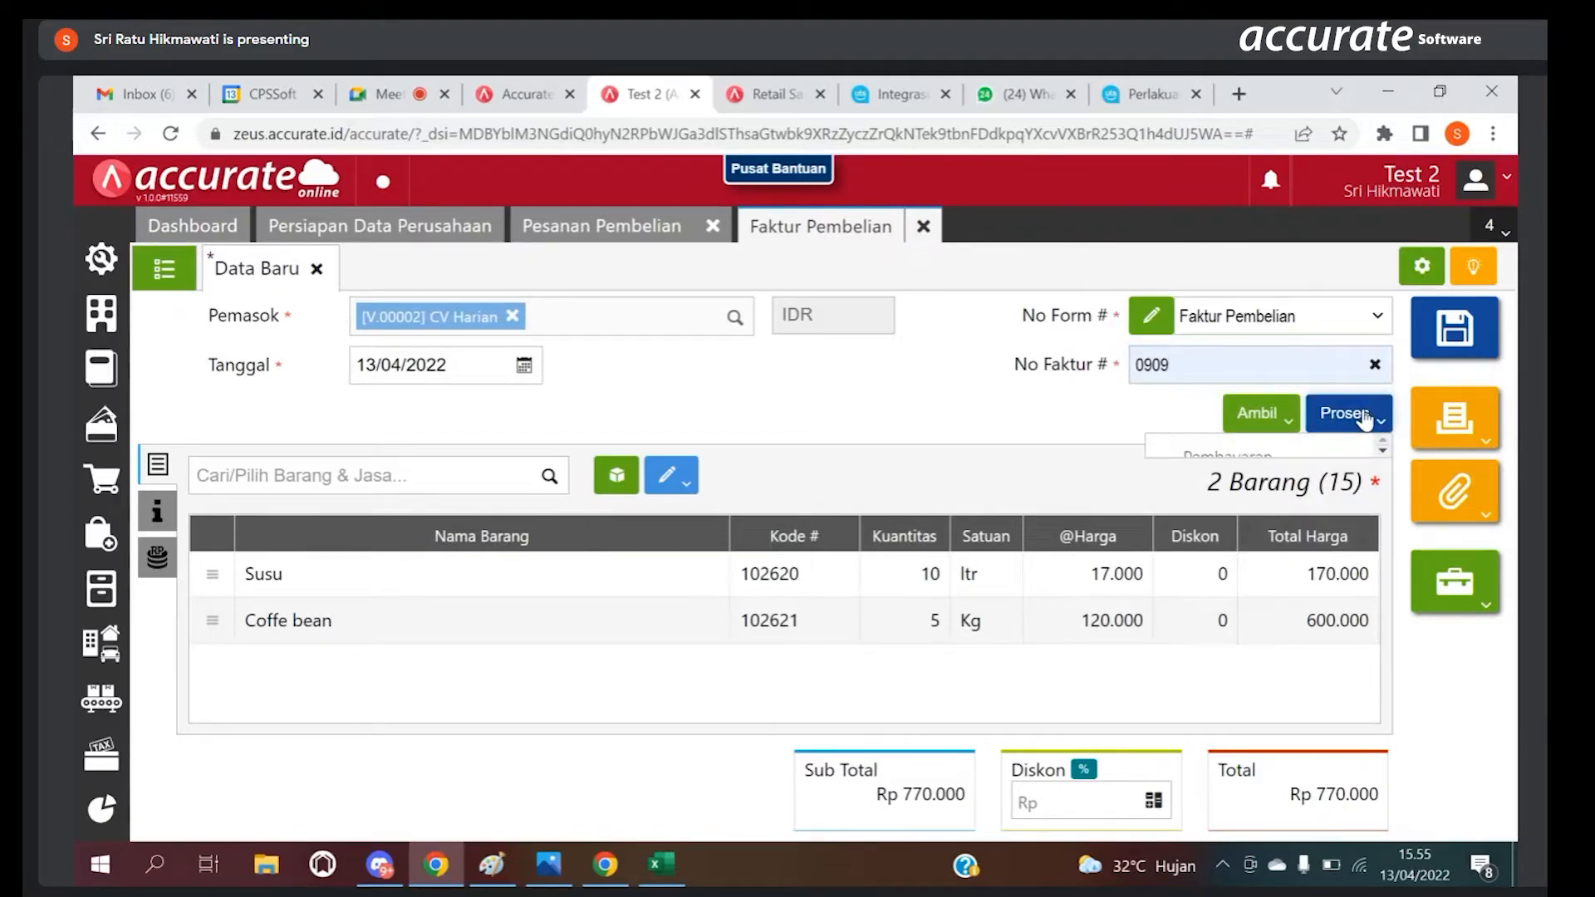
left_click(1296, 452)
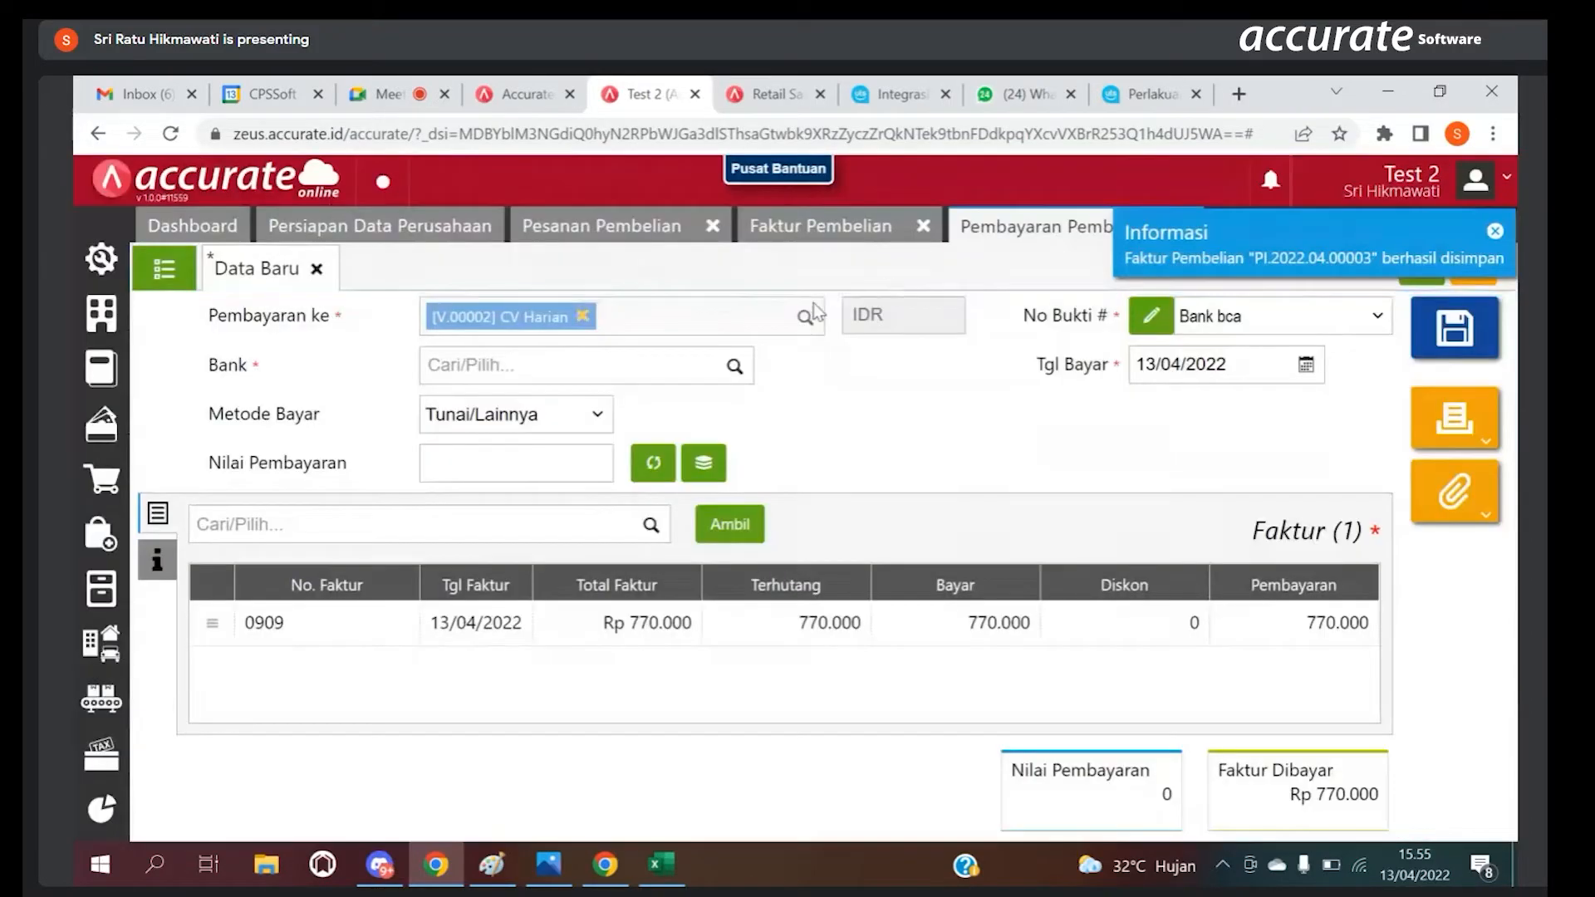
Step: Set the payment's Bank to Kas Besar and its Metode Bayar to Transfer Bank
left_click(733, 365)
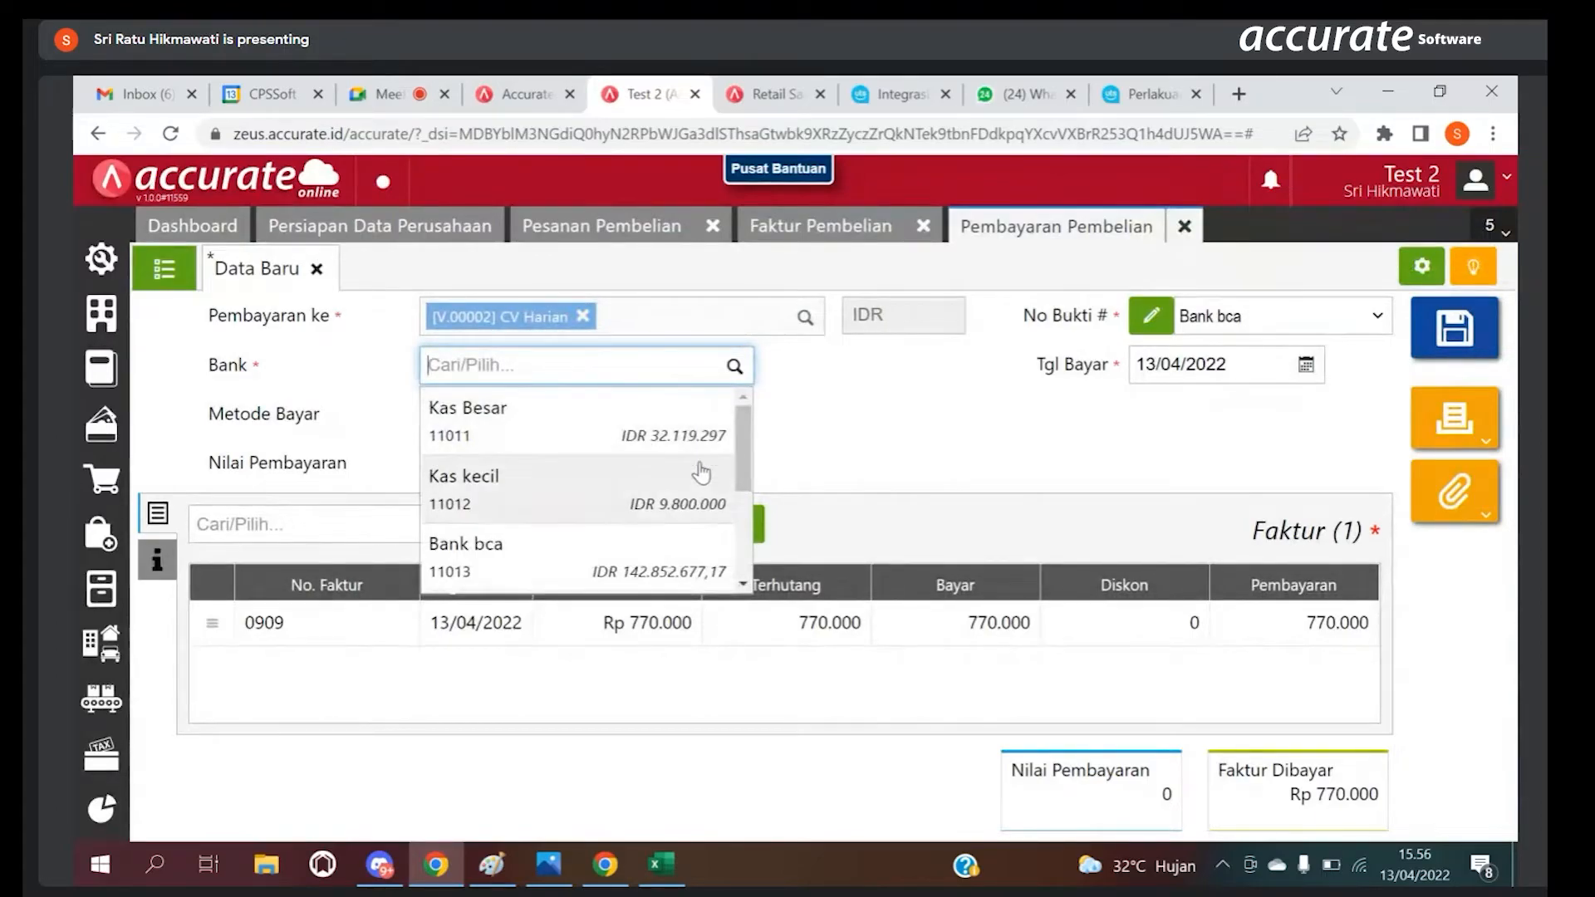
mouse_move(743, 457)
left_mouse_down()
mouse_move(736, 529)
mouse_move(726, 444)
left_mouse_up()
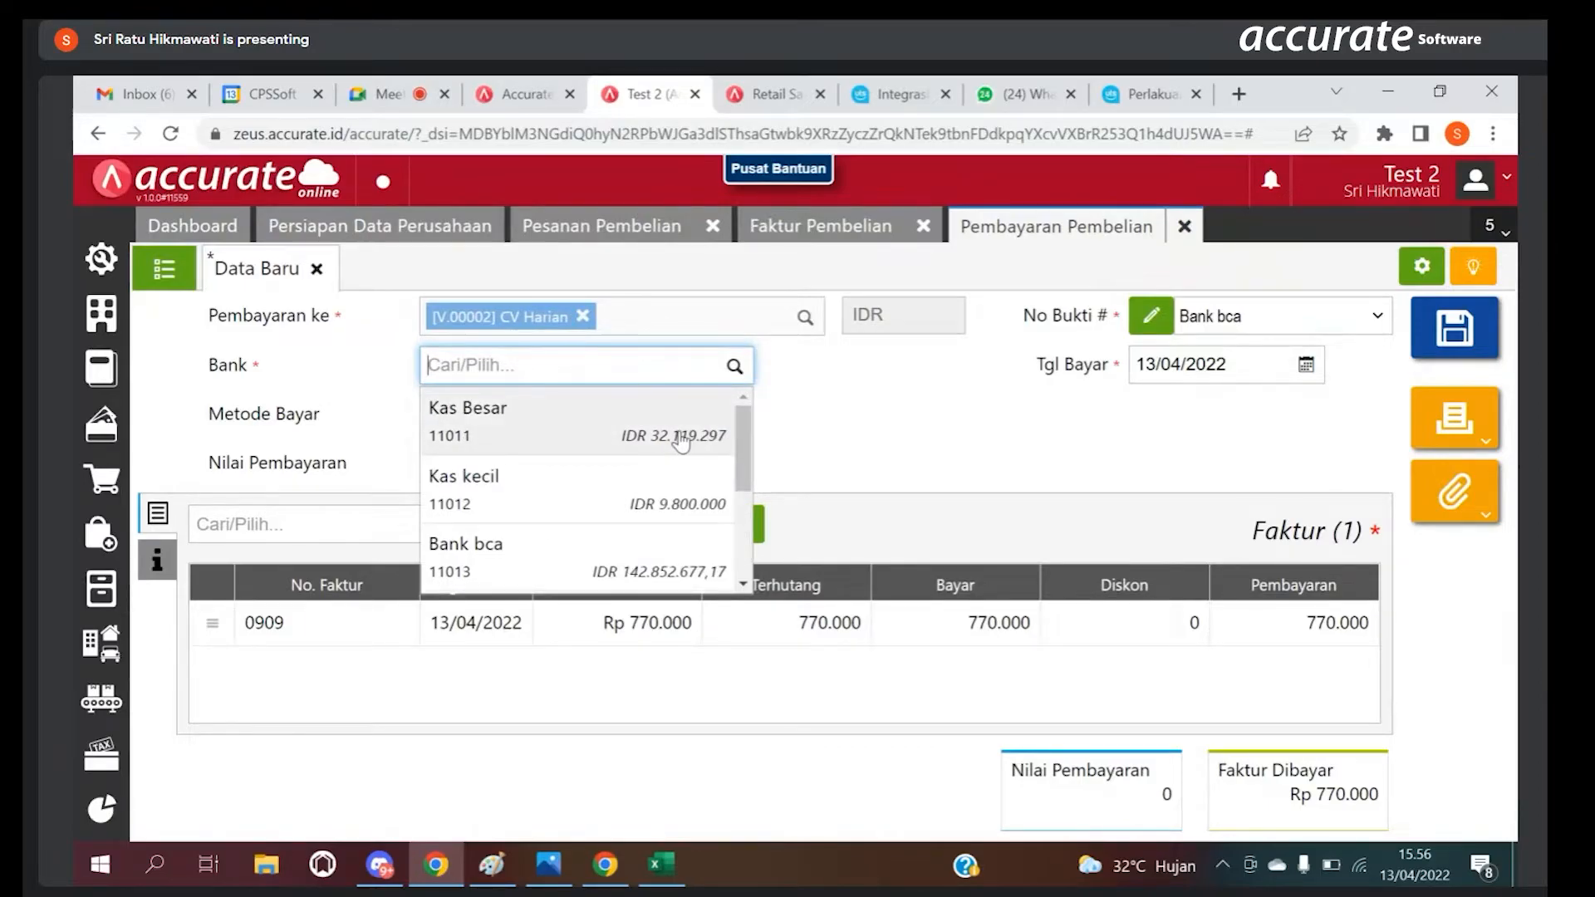
left_click(681, 443)
left_click(536, 417)
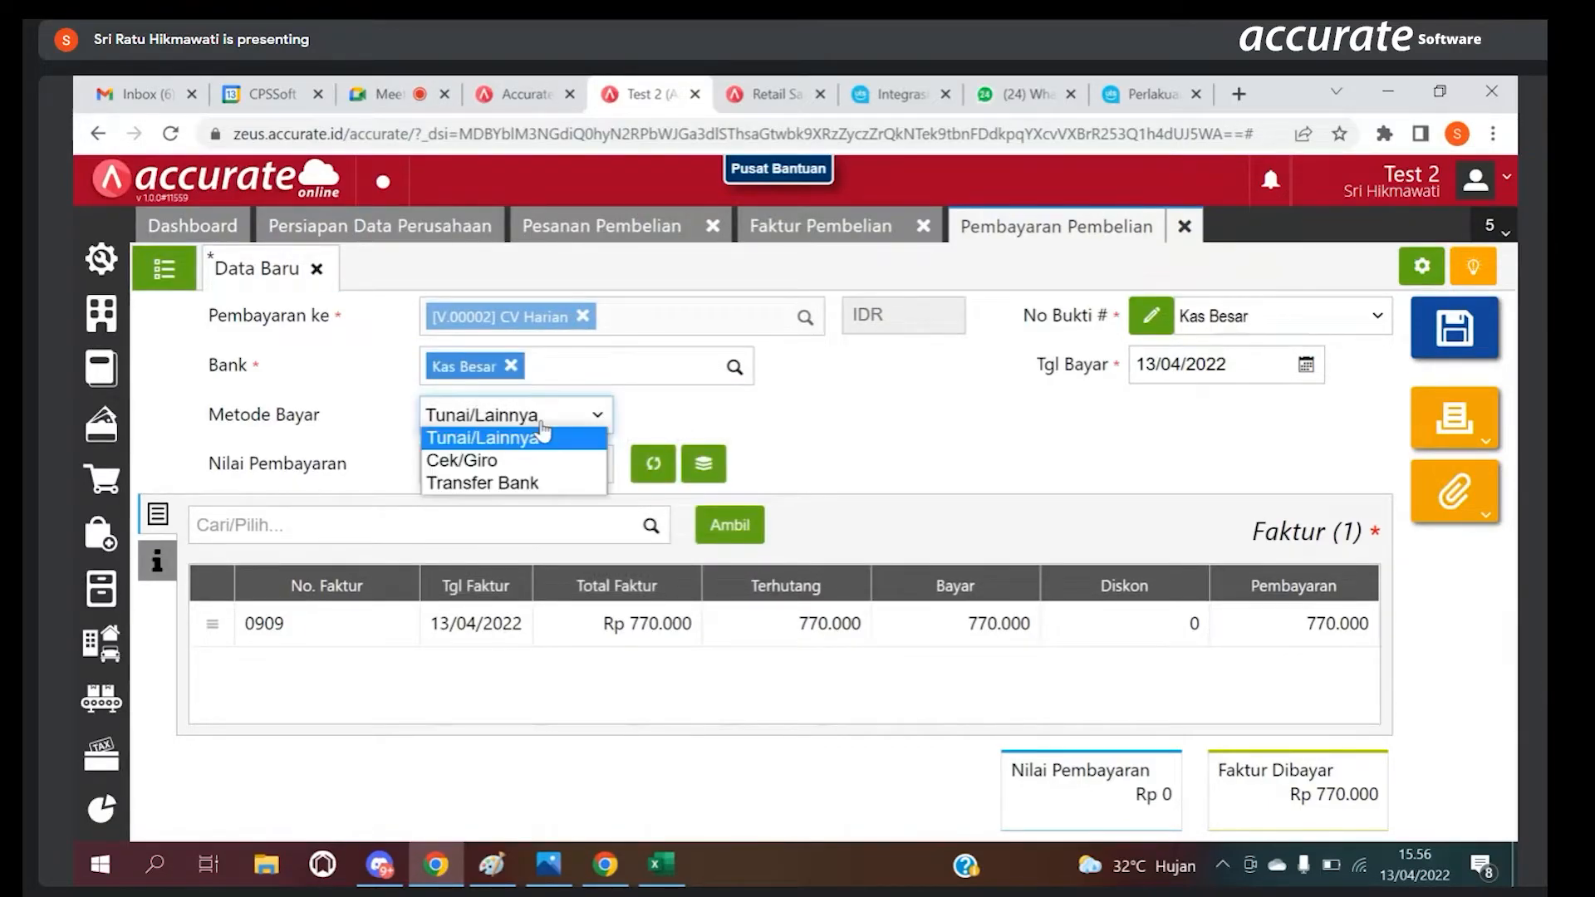
left_click(499, 482)
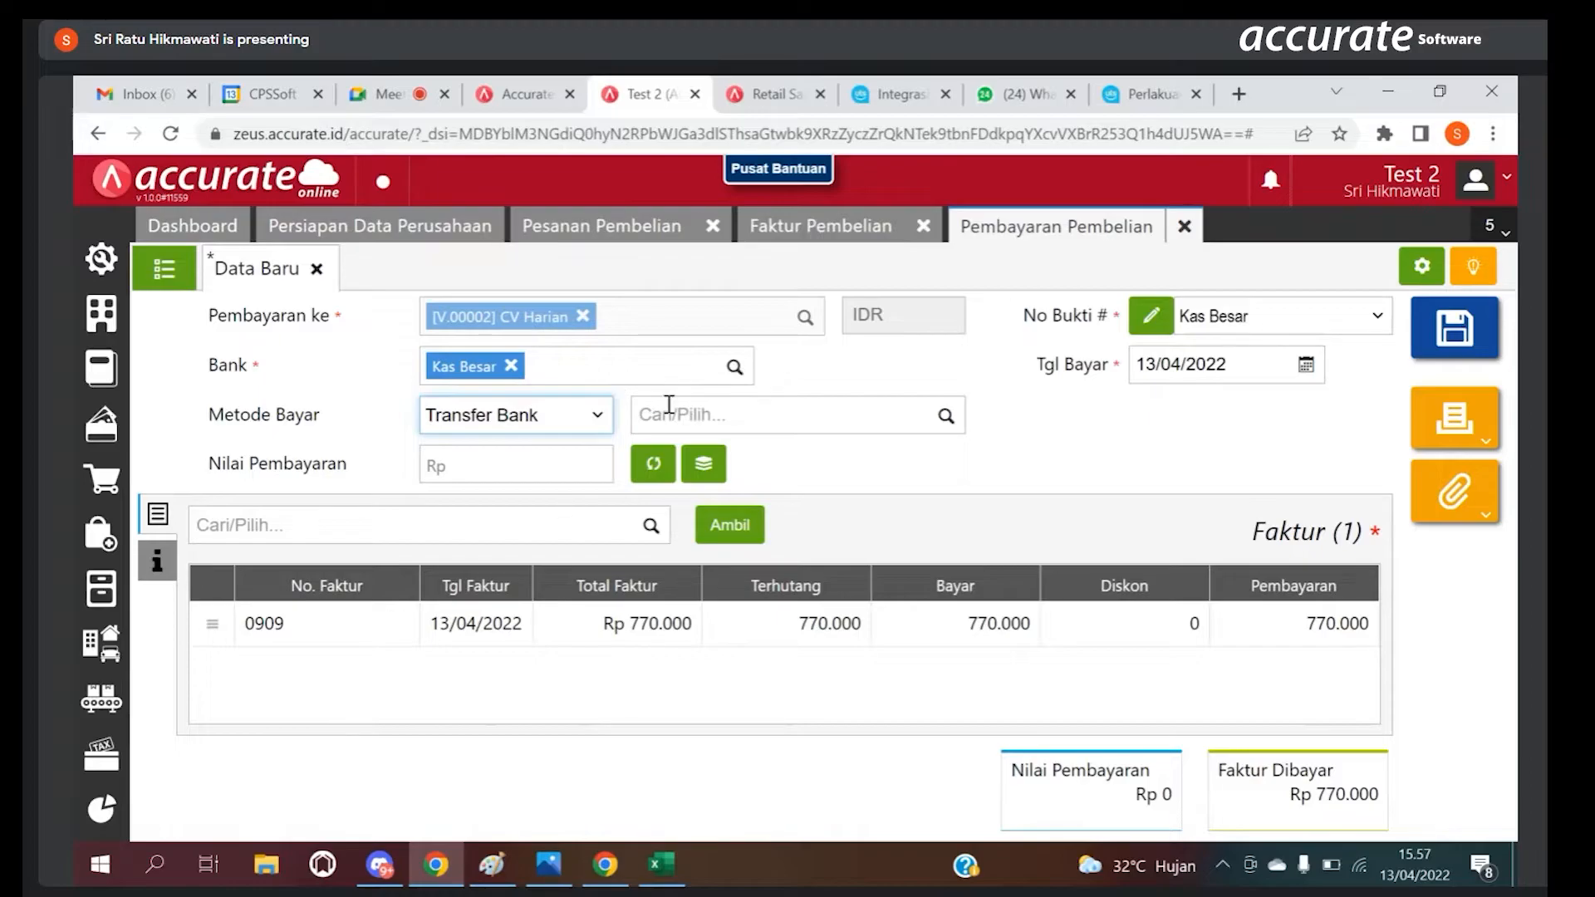
Step: Switch the payment's Bank to Bank bca and fill Nilai Pembayaran with the invoice total of 770.000
left_click(732, 366)
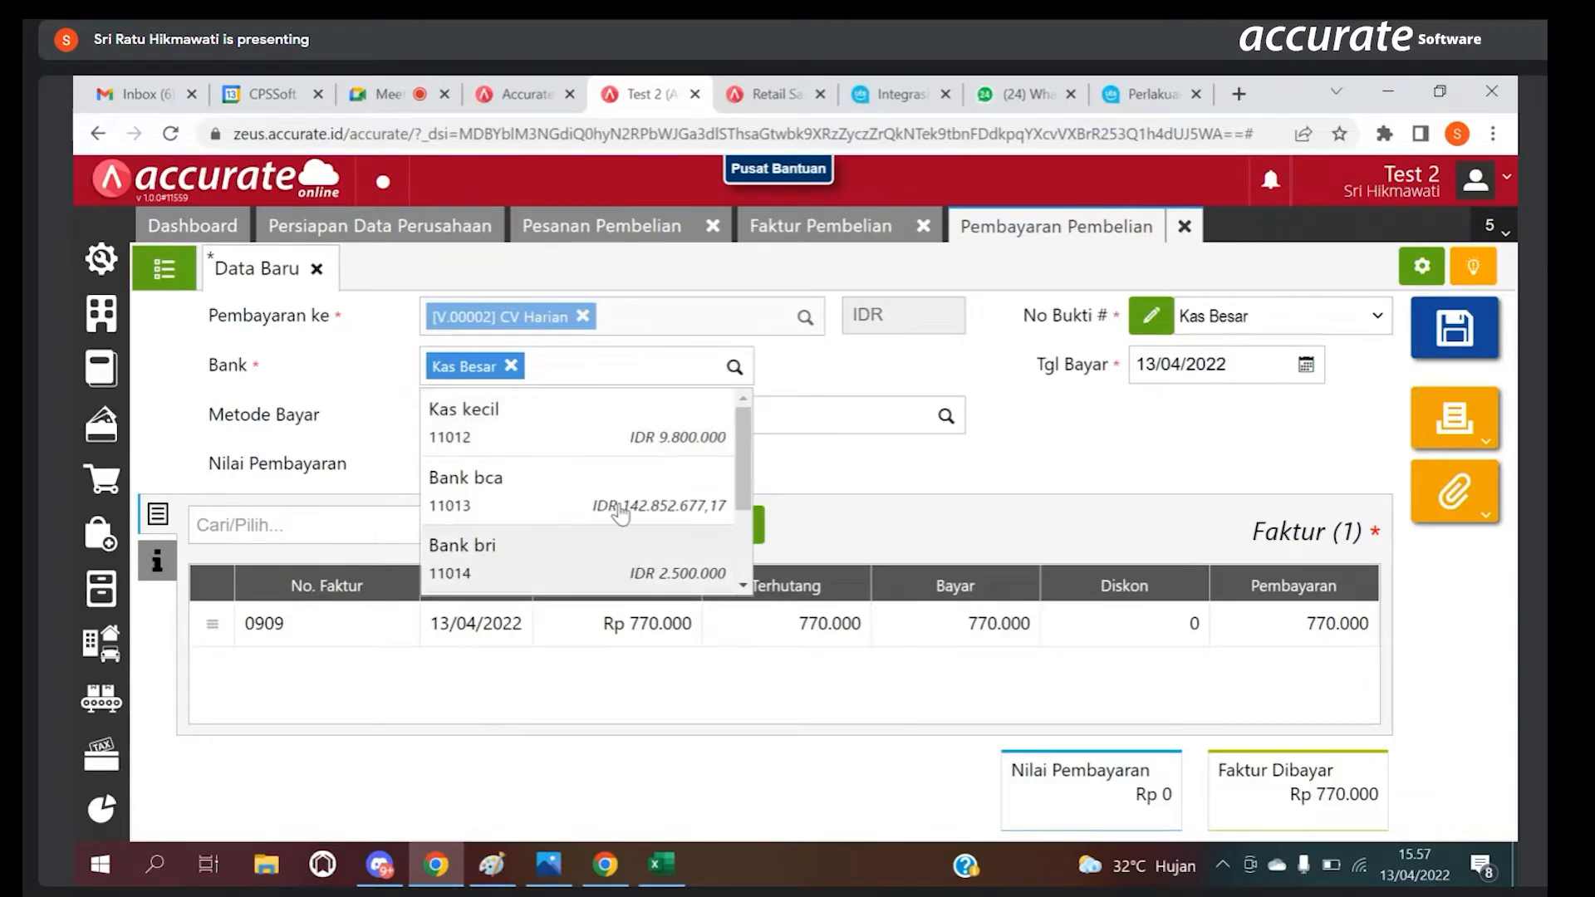
left_click(619, 484)
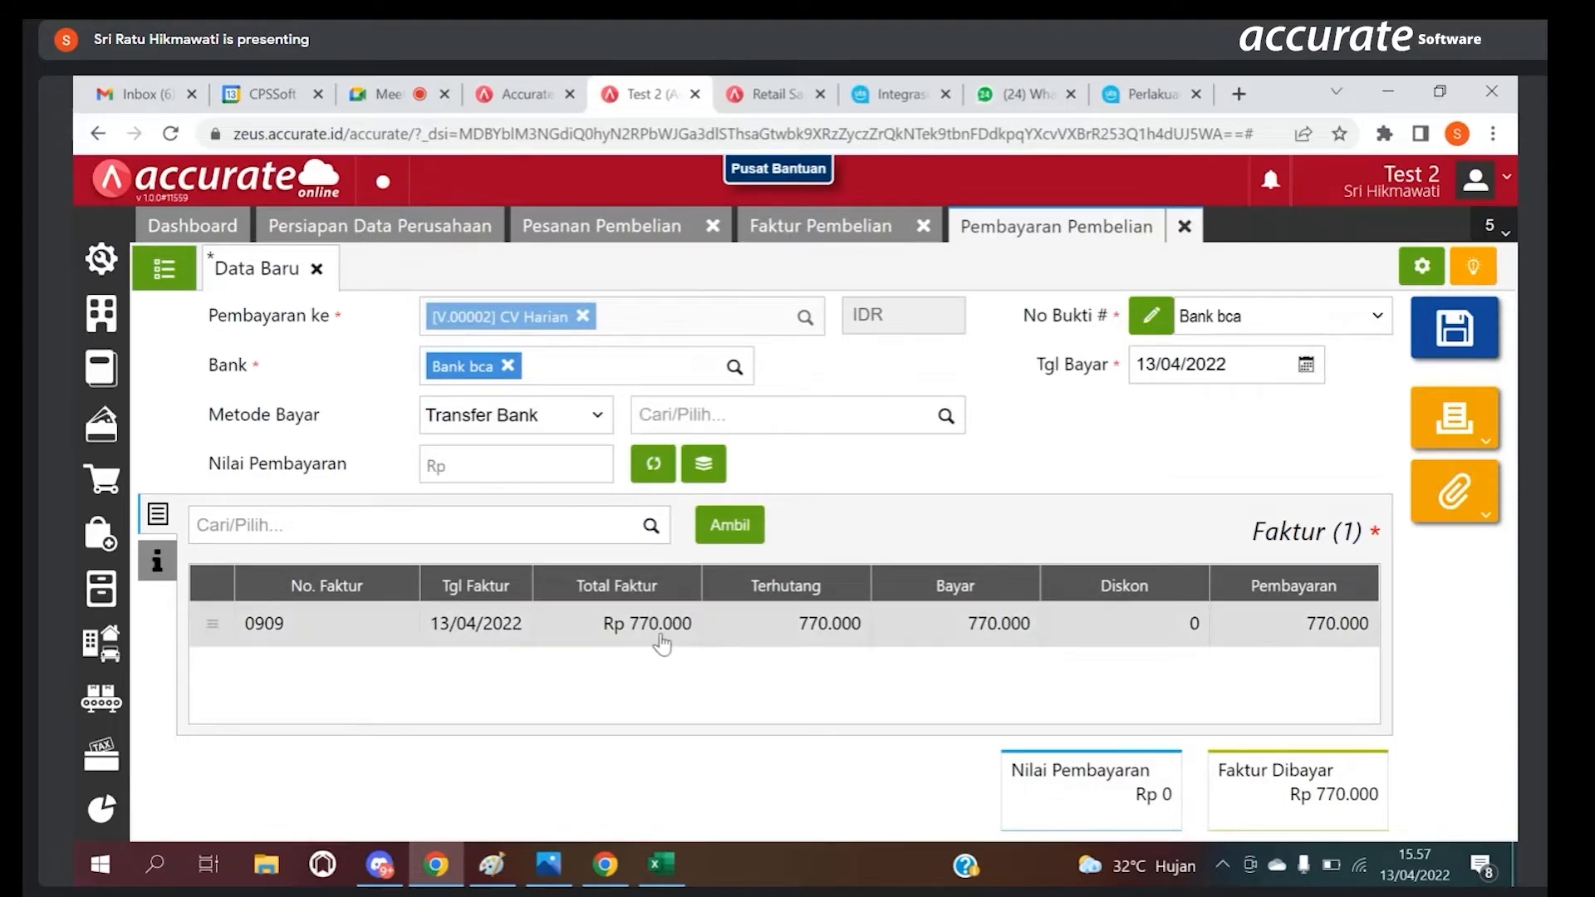
left_click(661, 468)
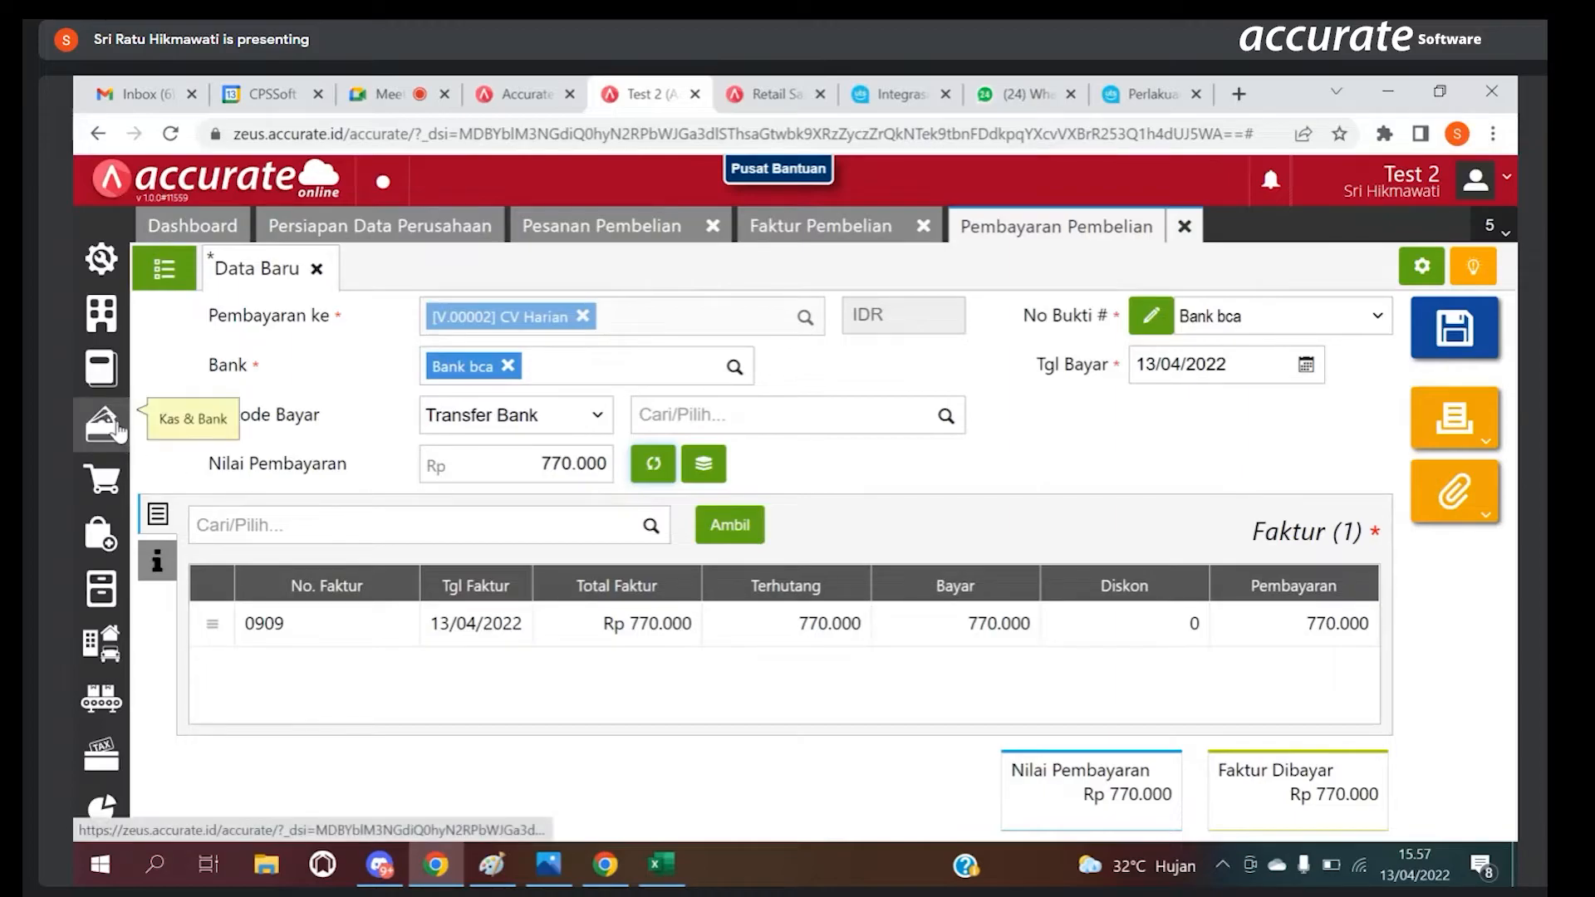
Step: Start a Jurnal Umum from Buku Besar and add Kas kecil as a Debit line of 2.000.000
left_click(112, 375)
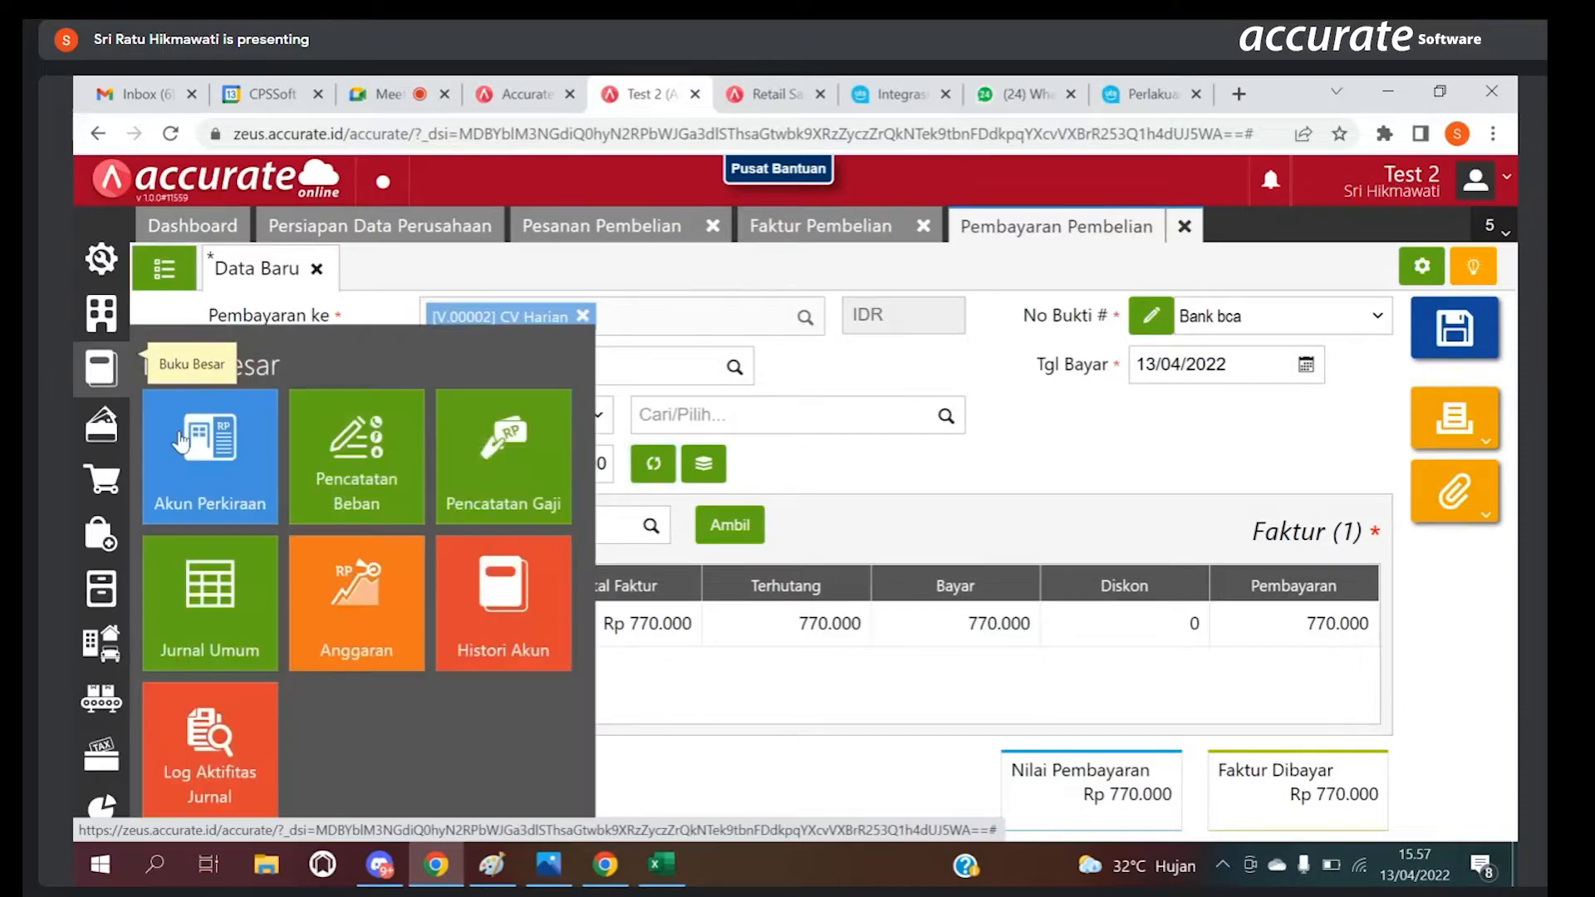
left_click(230, 563)
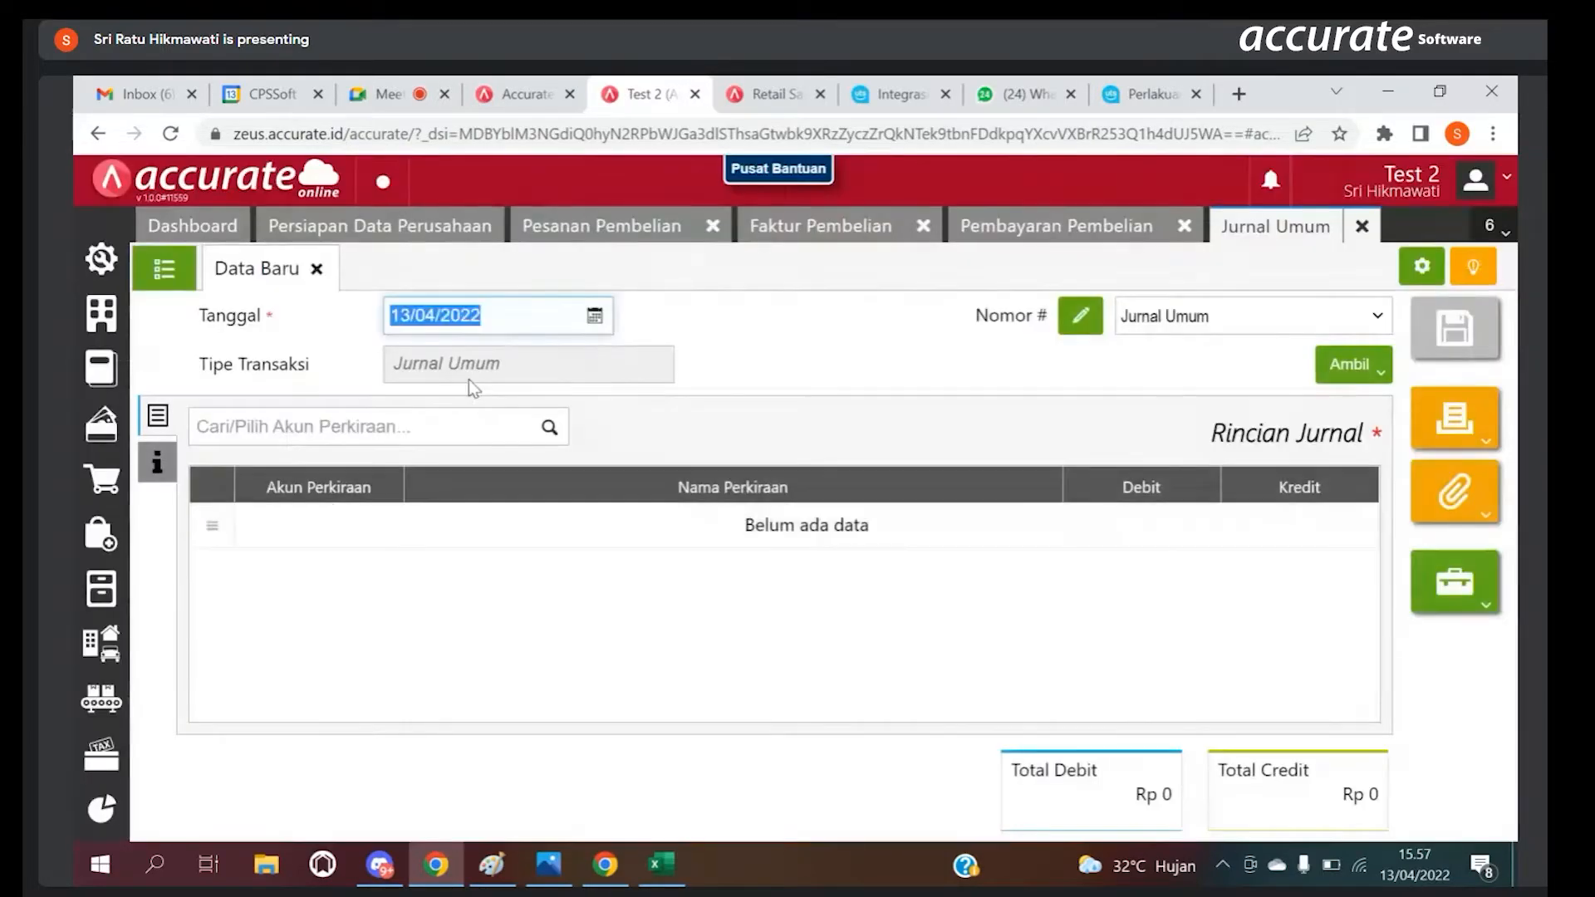
left_click(462, 425)
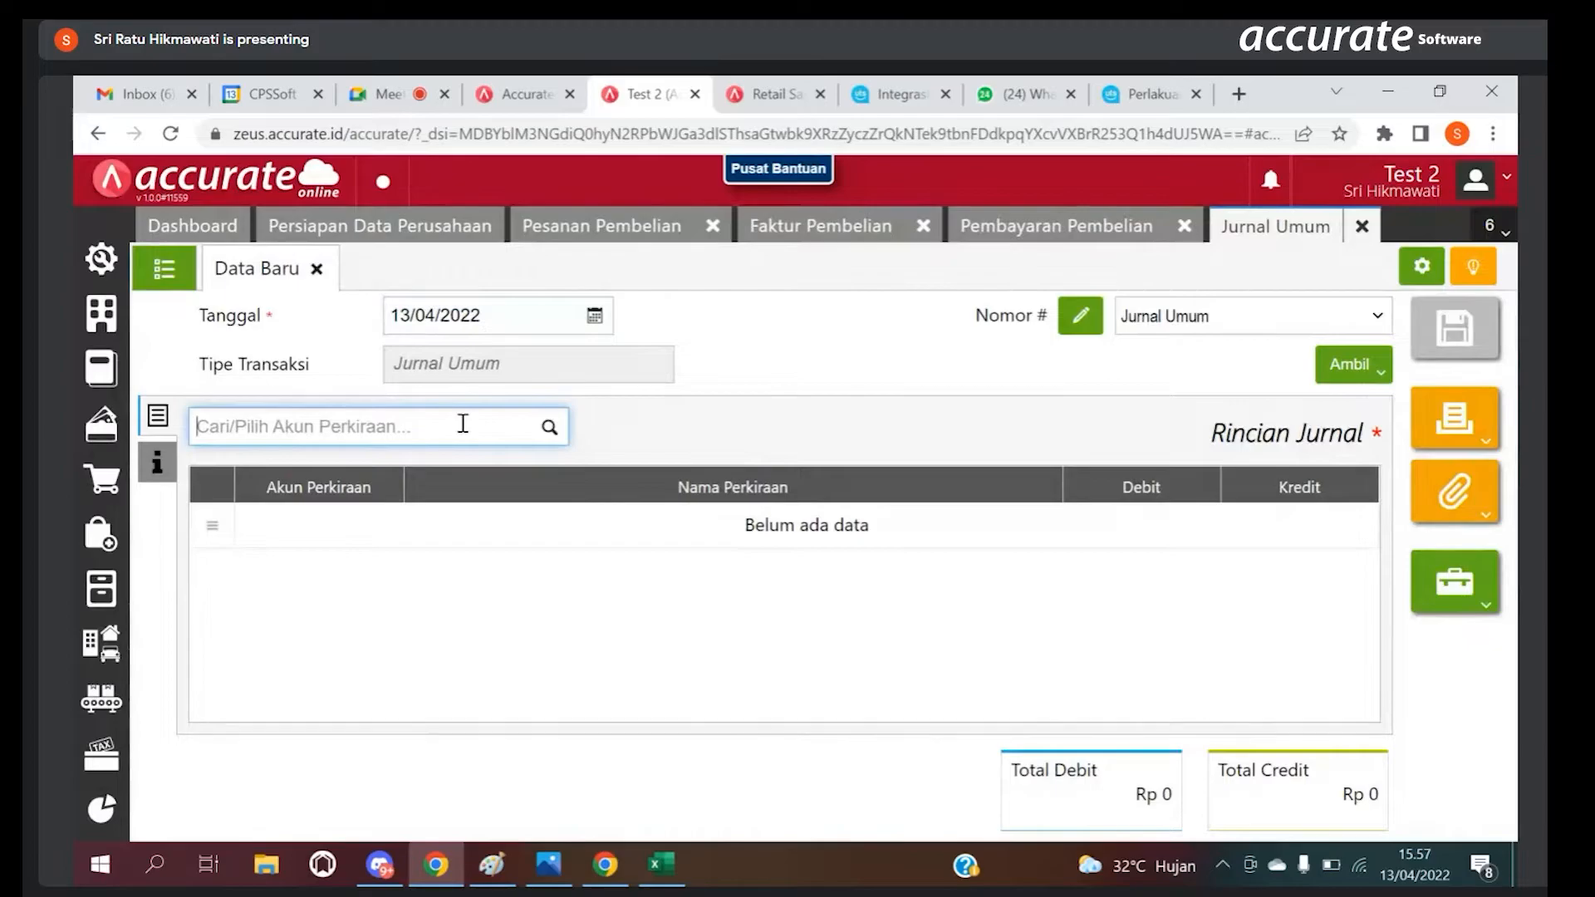
type("Kas Kecil")
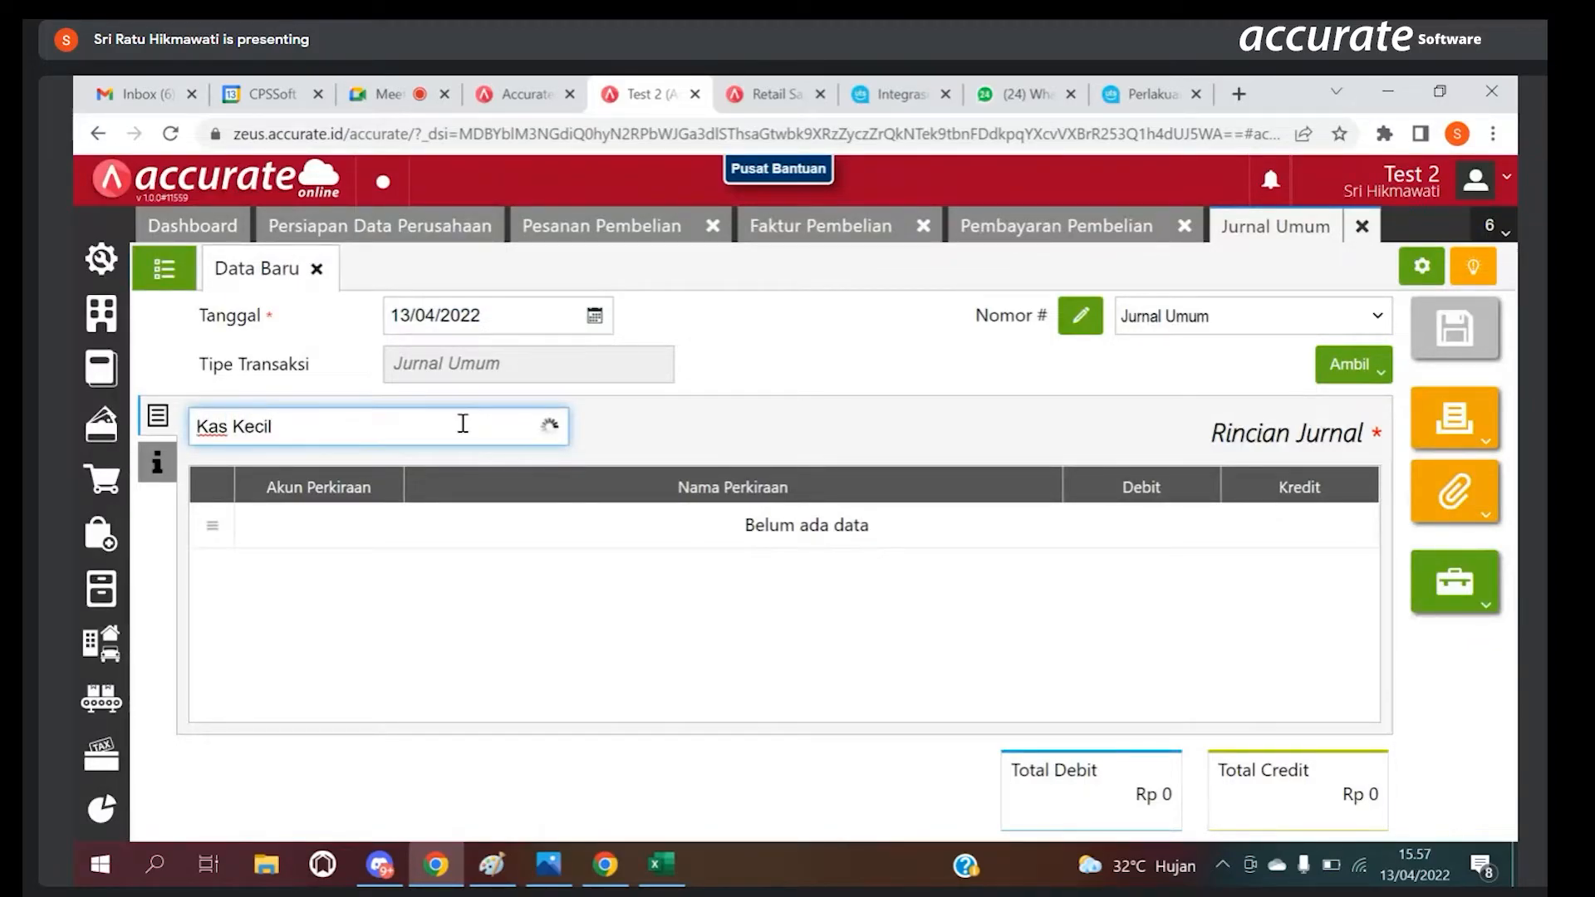
left_click(429, 468)
left_click(918, 490)
type("2000000")
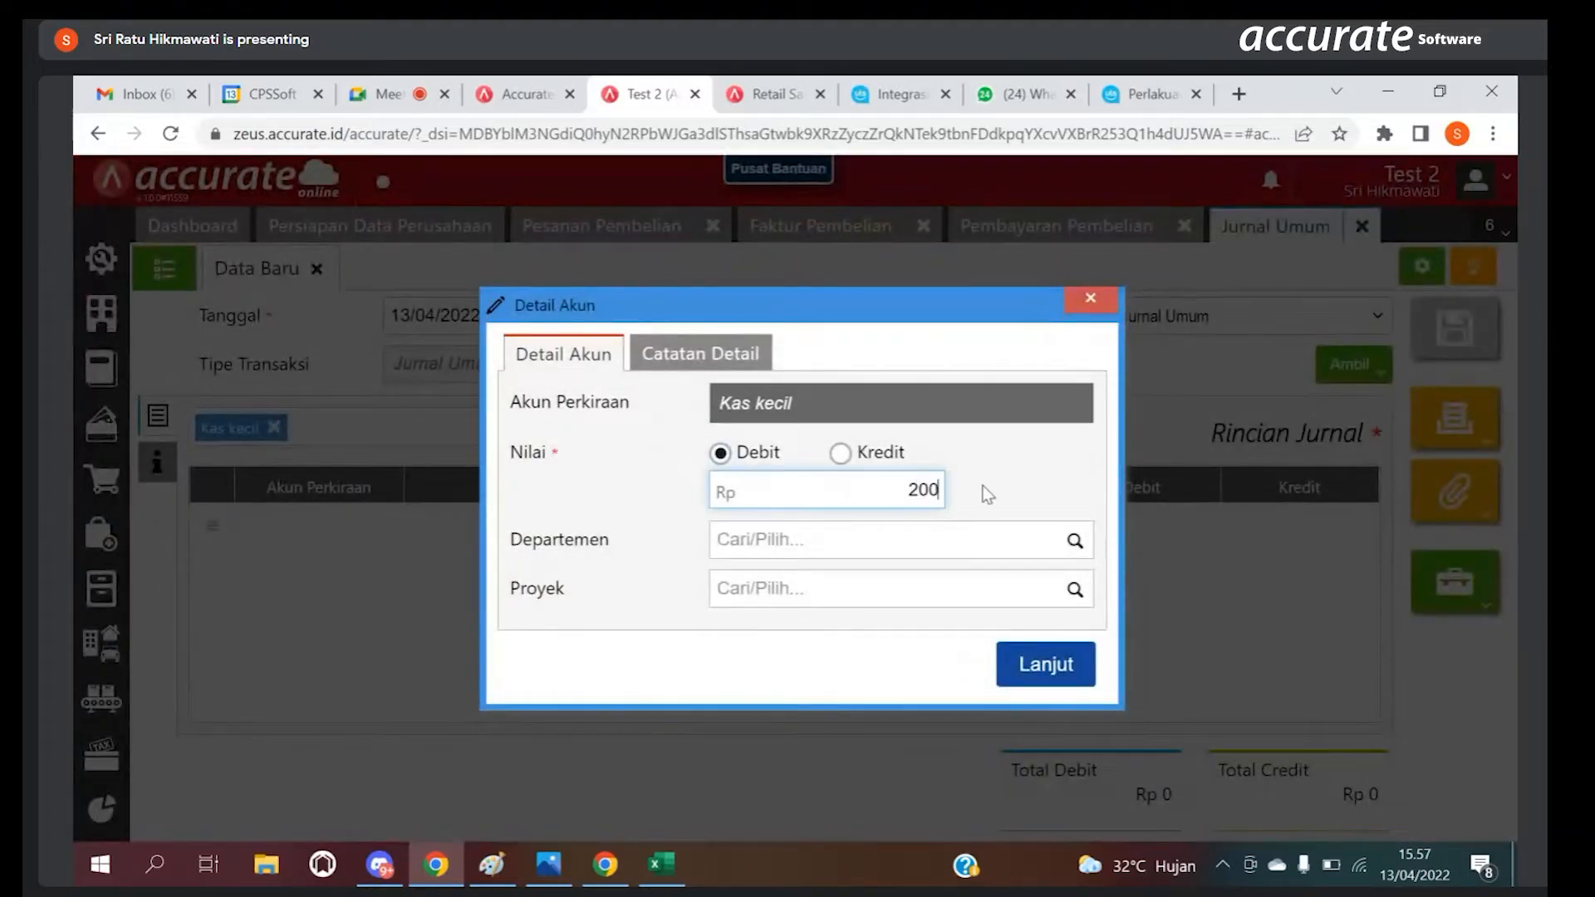
left_click(1078, 662)
Step: Add Kas Besar as a Kredit line of 2.000.000 to the journal and save it
type("K")
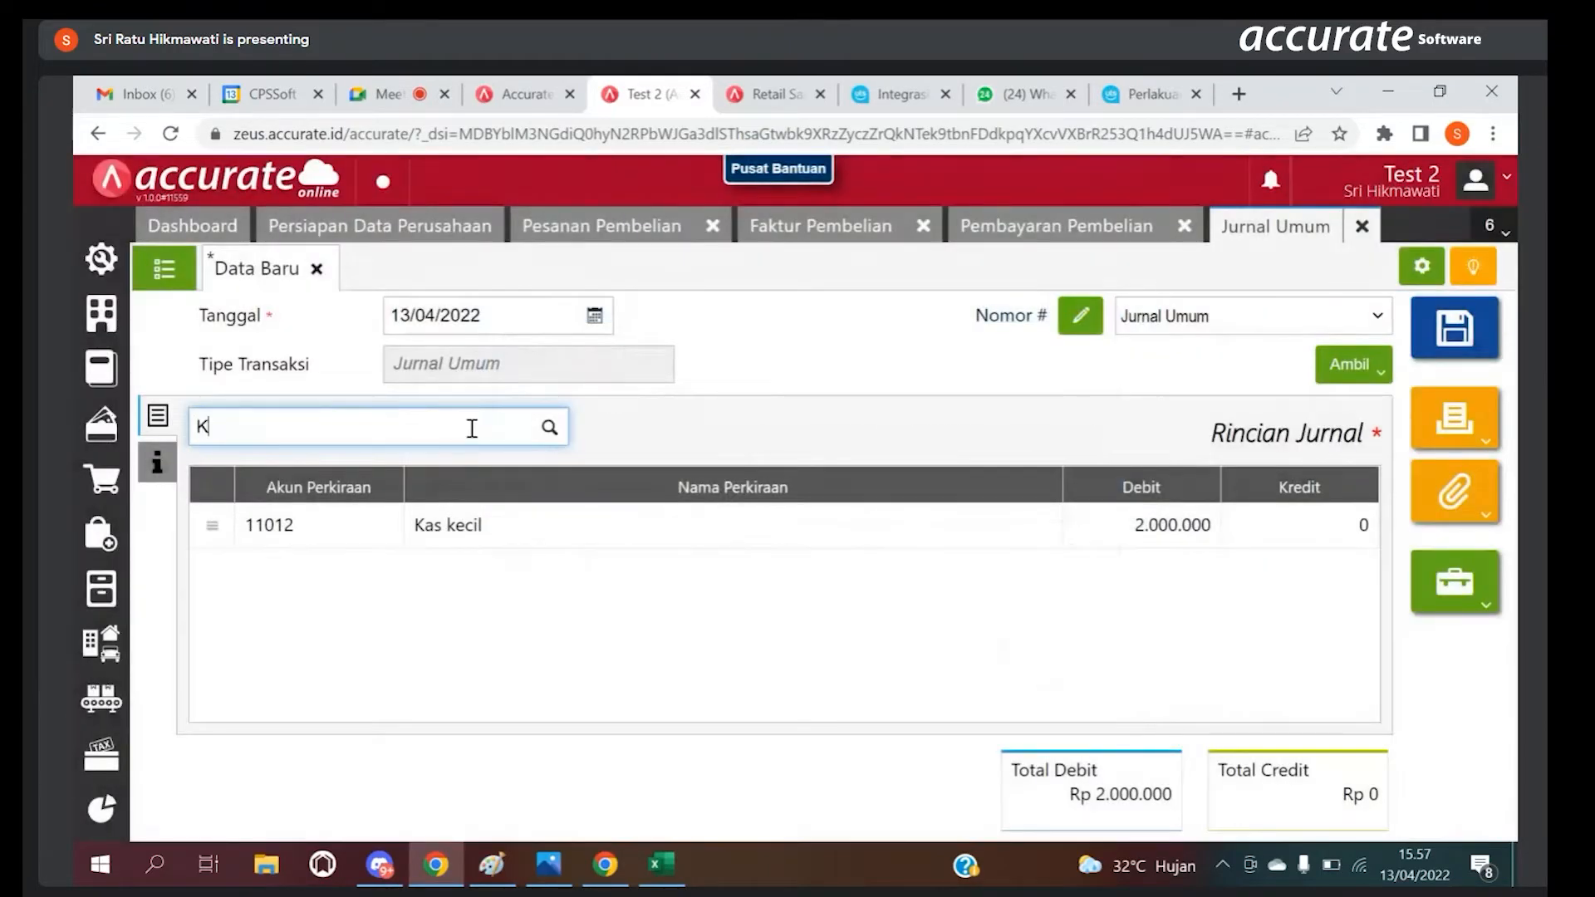
type("as Besar")
left_click(463, 466)
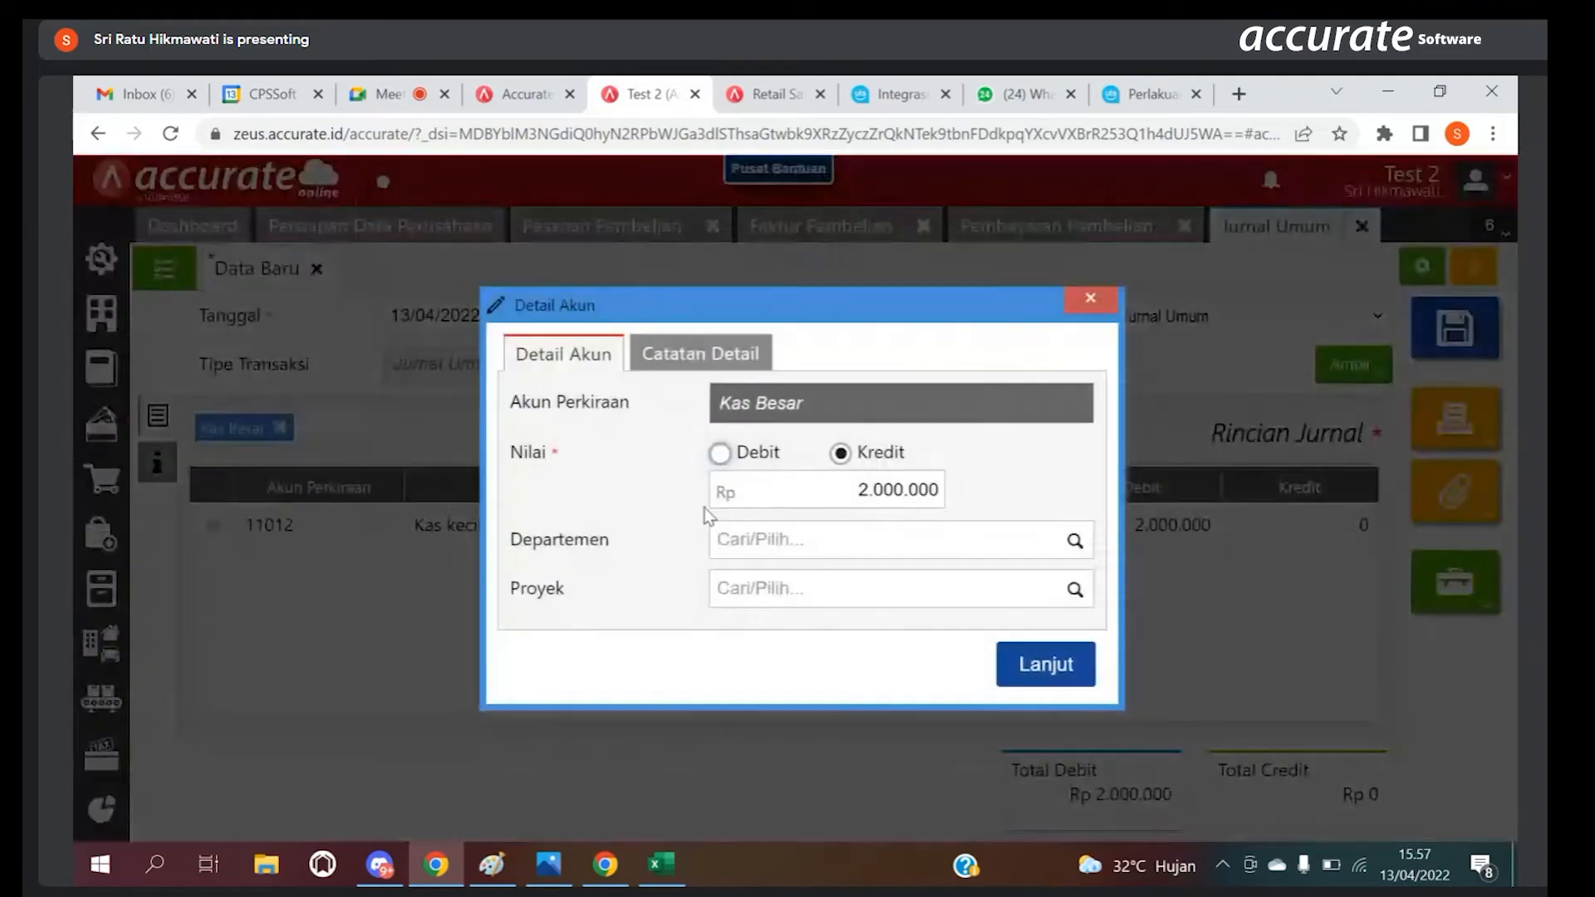
left_click(1028, 664)
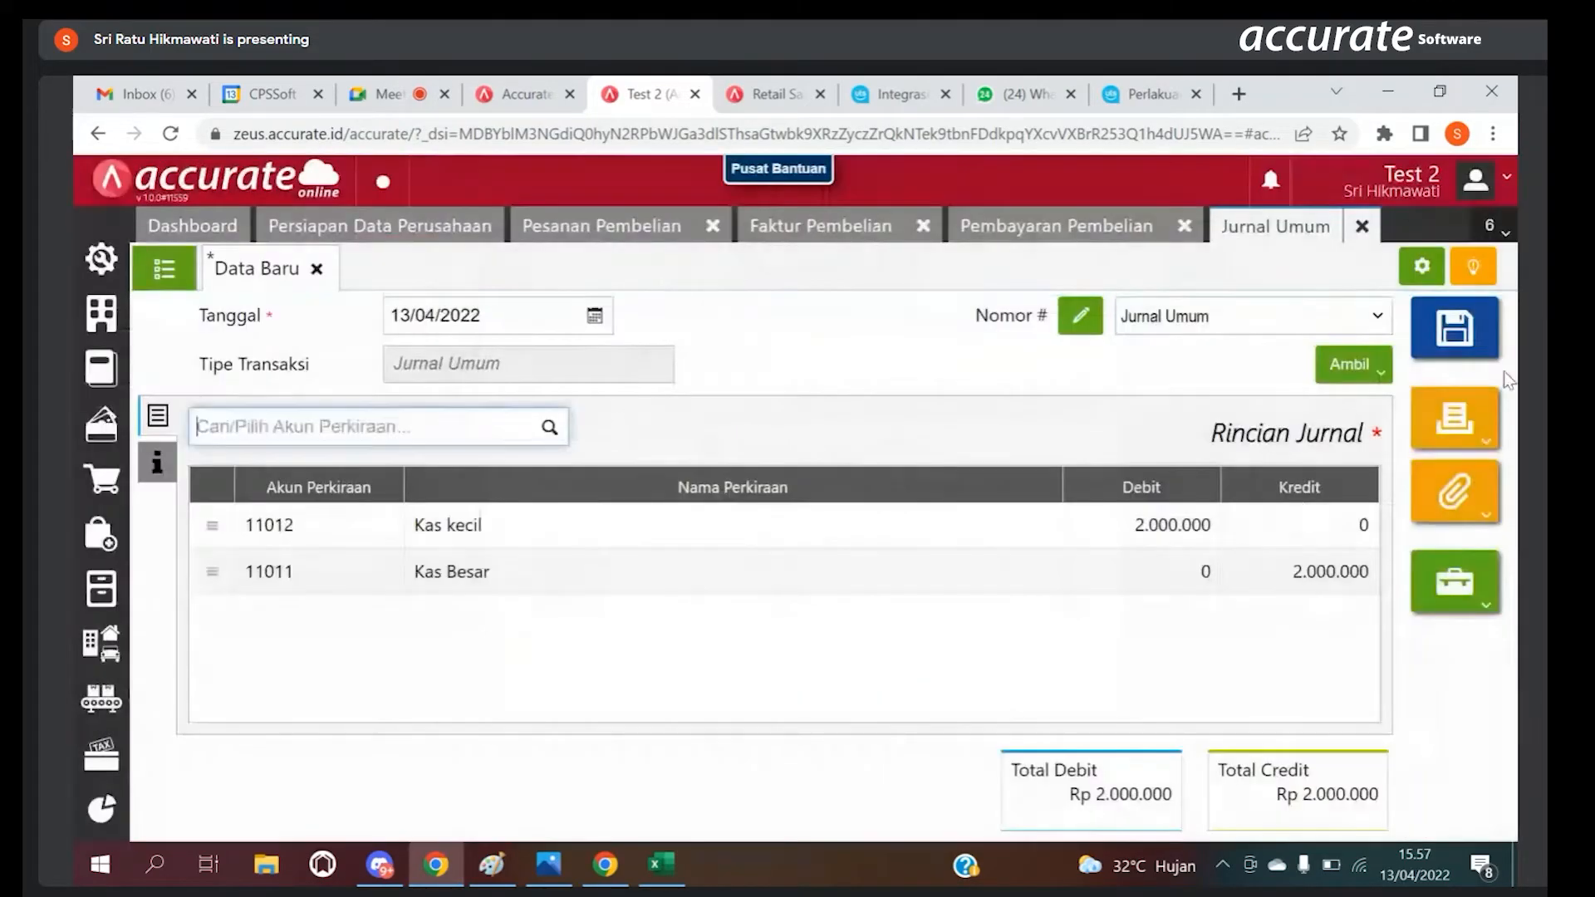
left_click(1468, 342)
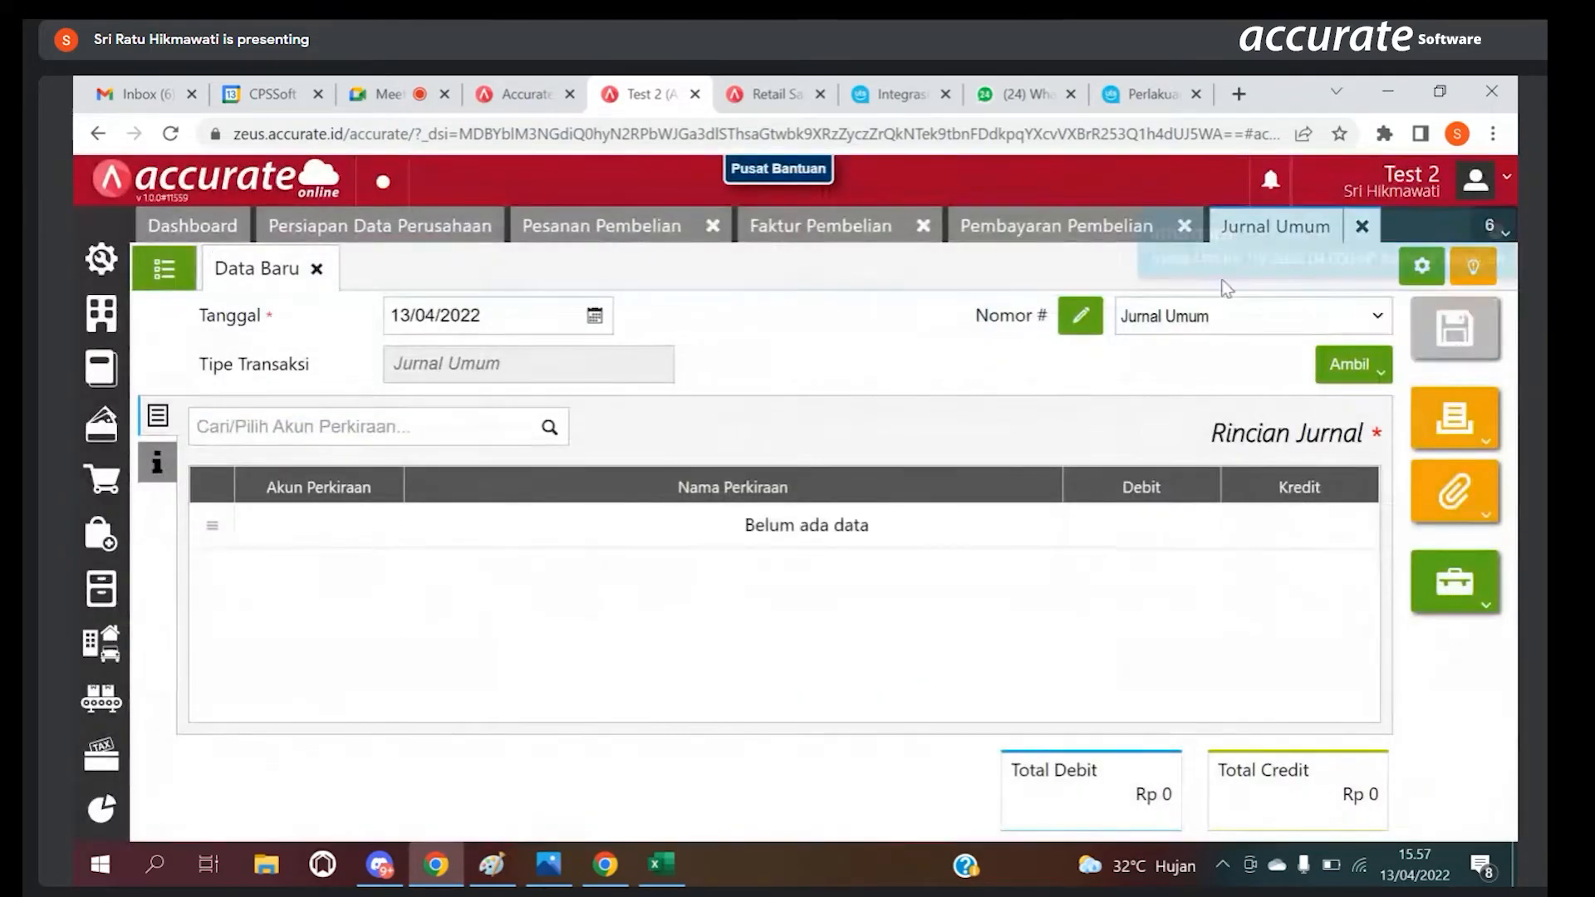
Step: Return to the Pembayaran Pembelian and change its Bank from Bank bca to Kas kecil
left_click(1097, 234)
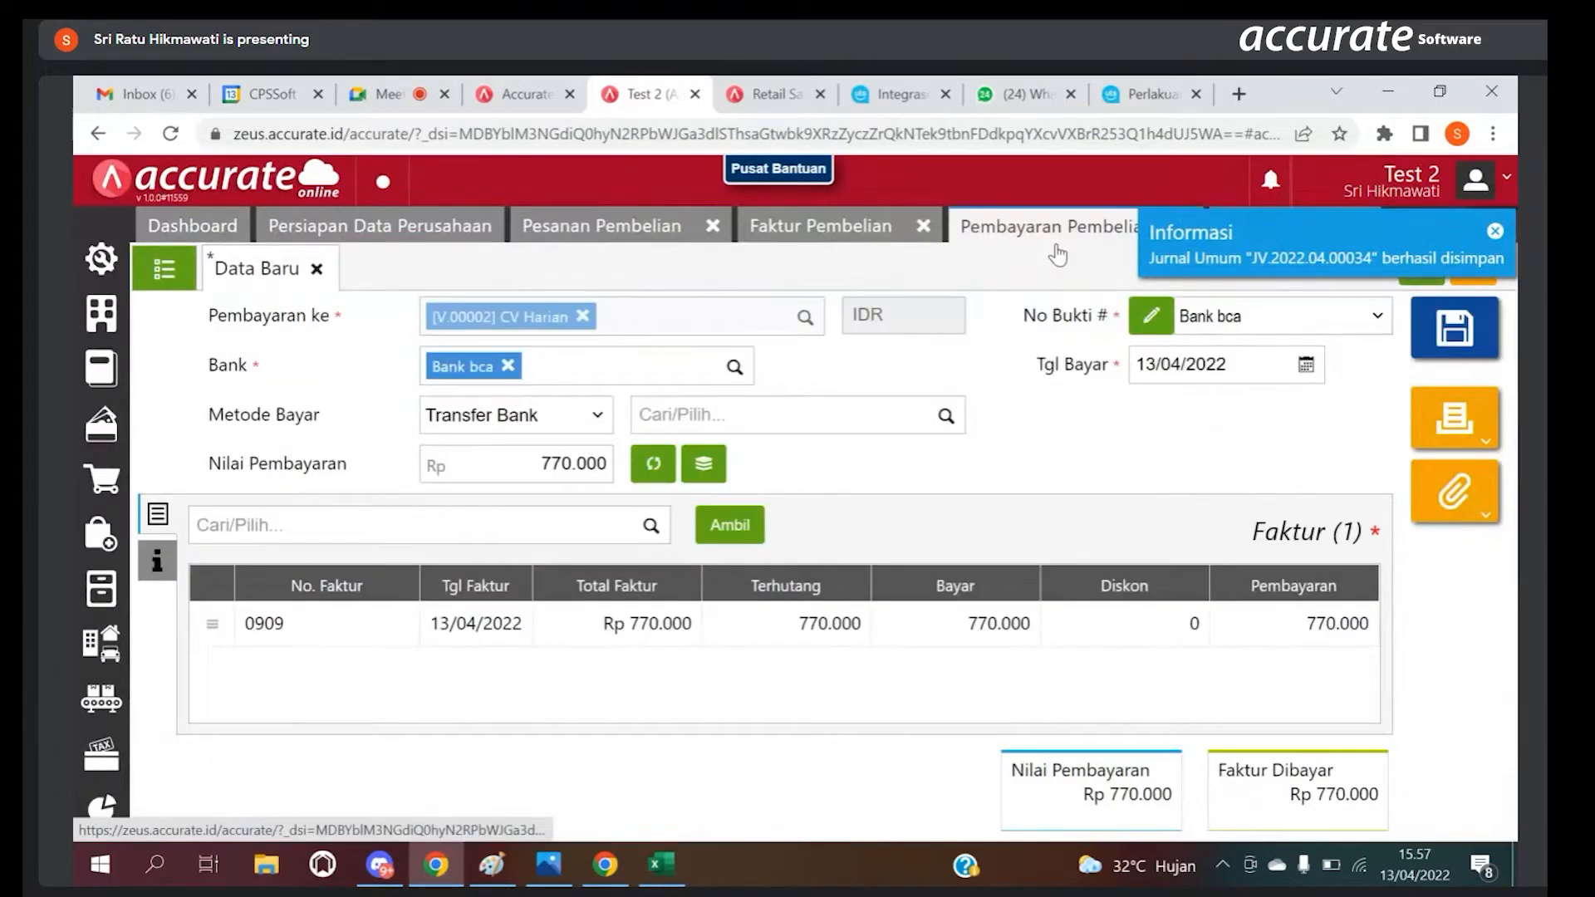
left_click(507, 366)
left_click(735, 370)
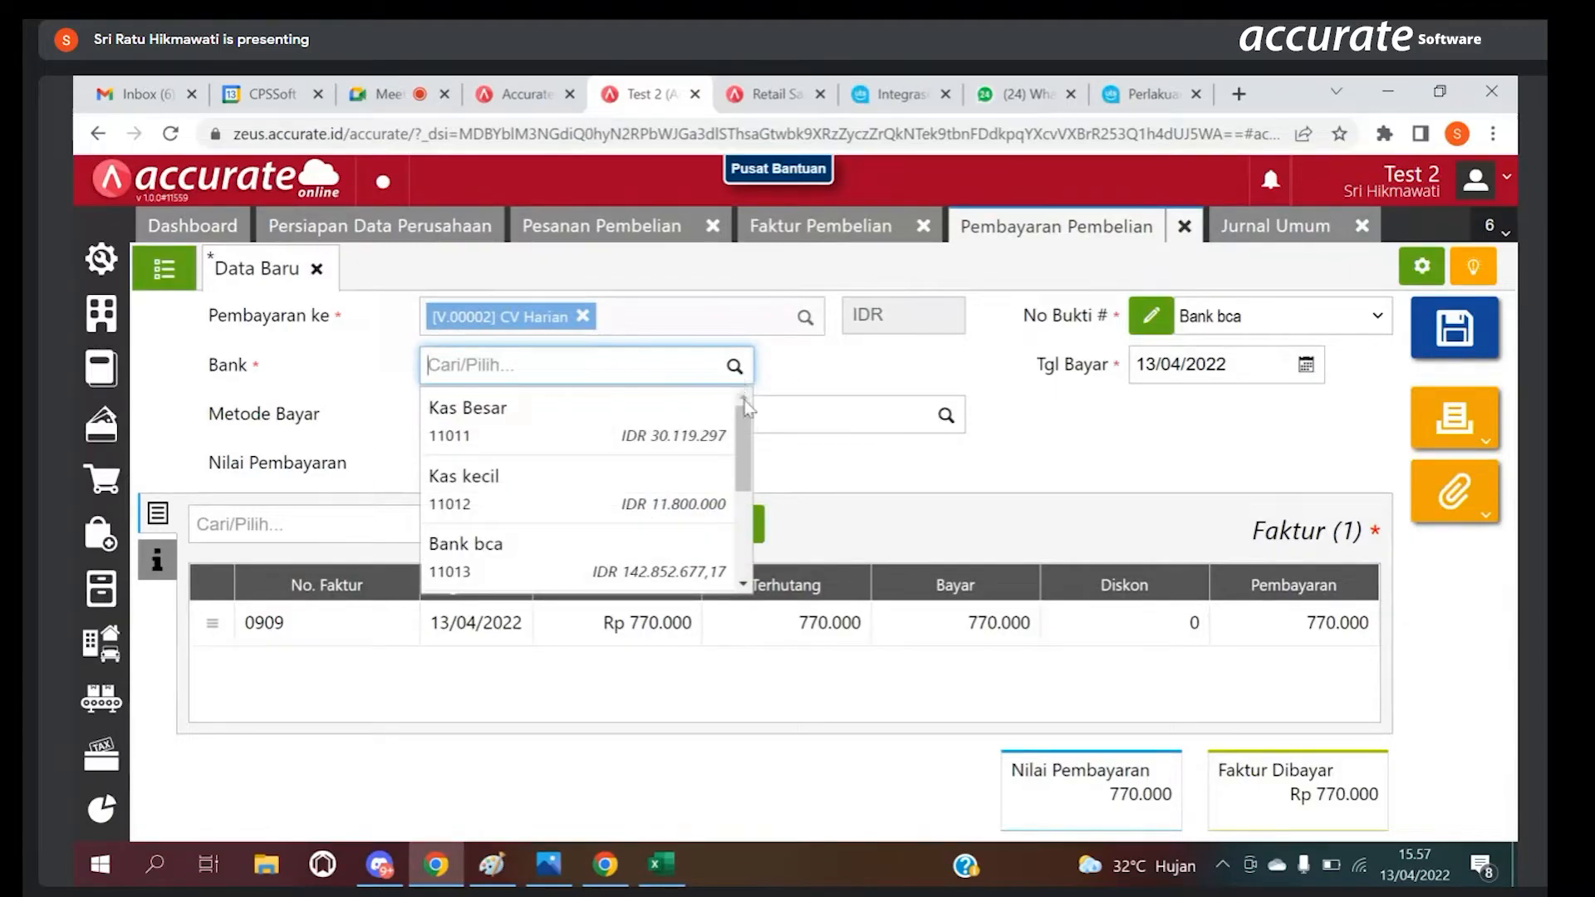
left_click(655, 492)
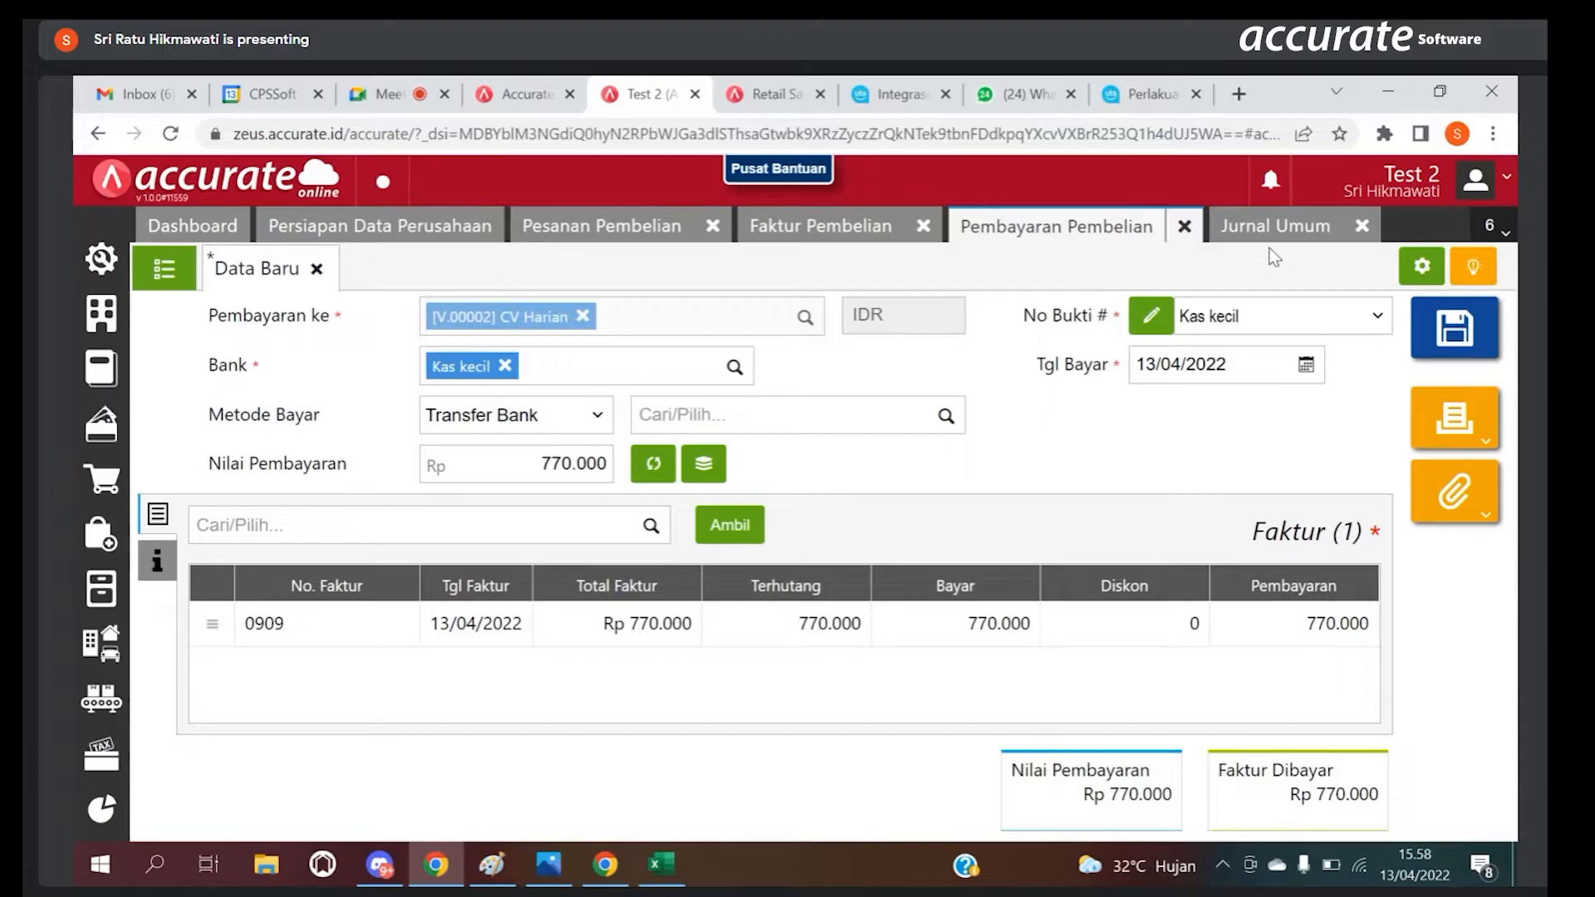
left_click(1274, 227)
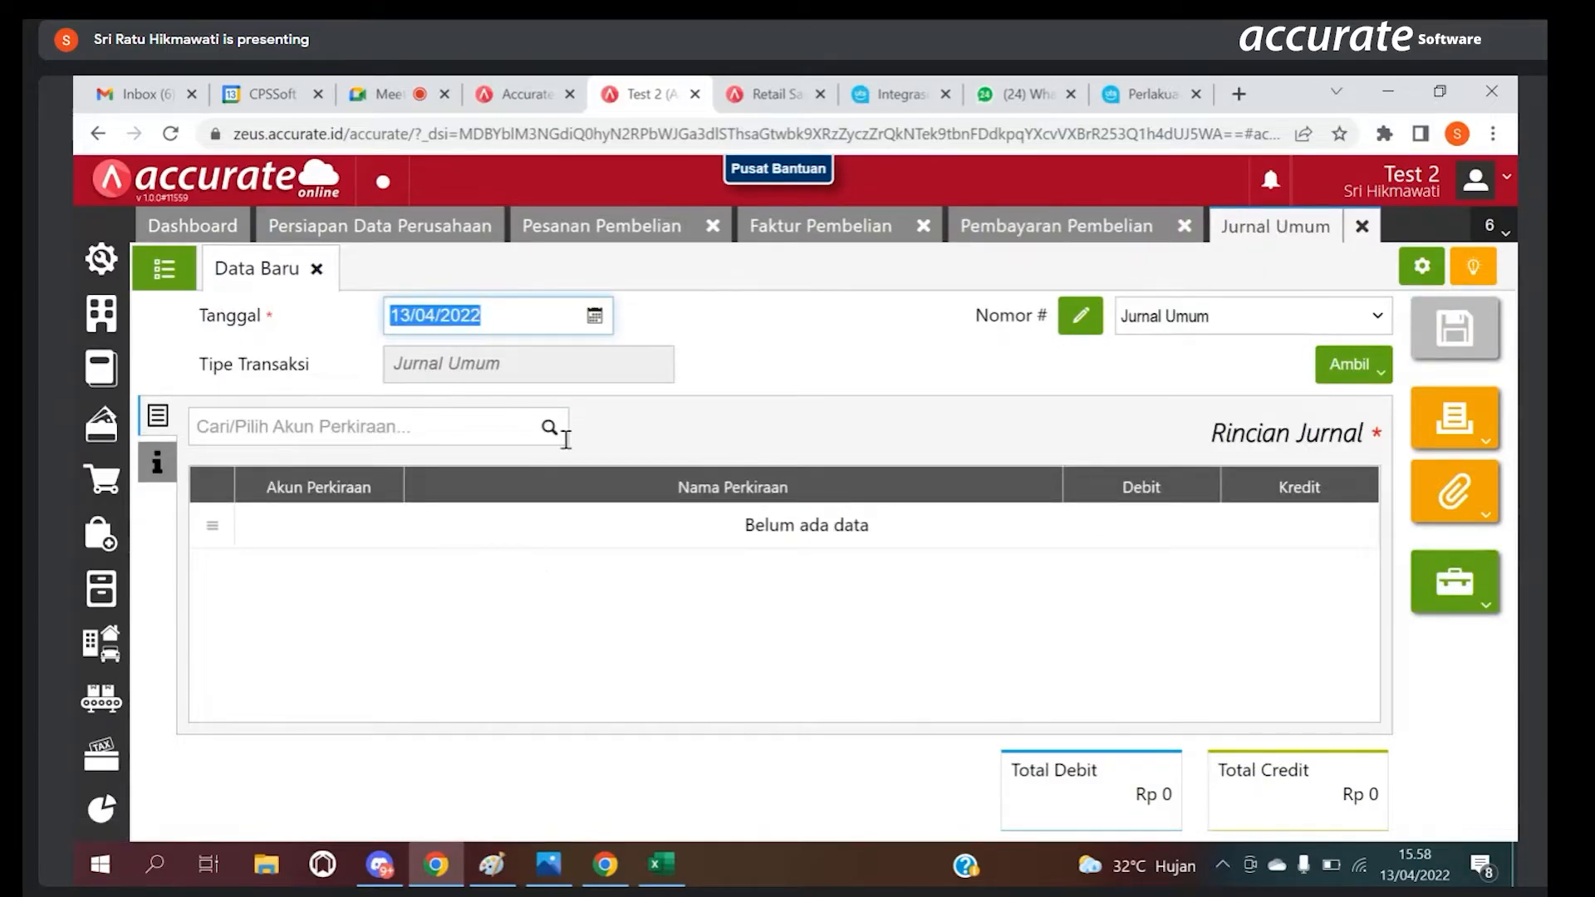
left_click(826, 219)
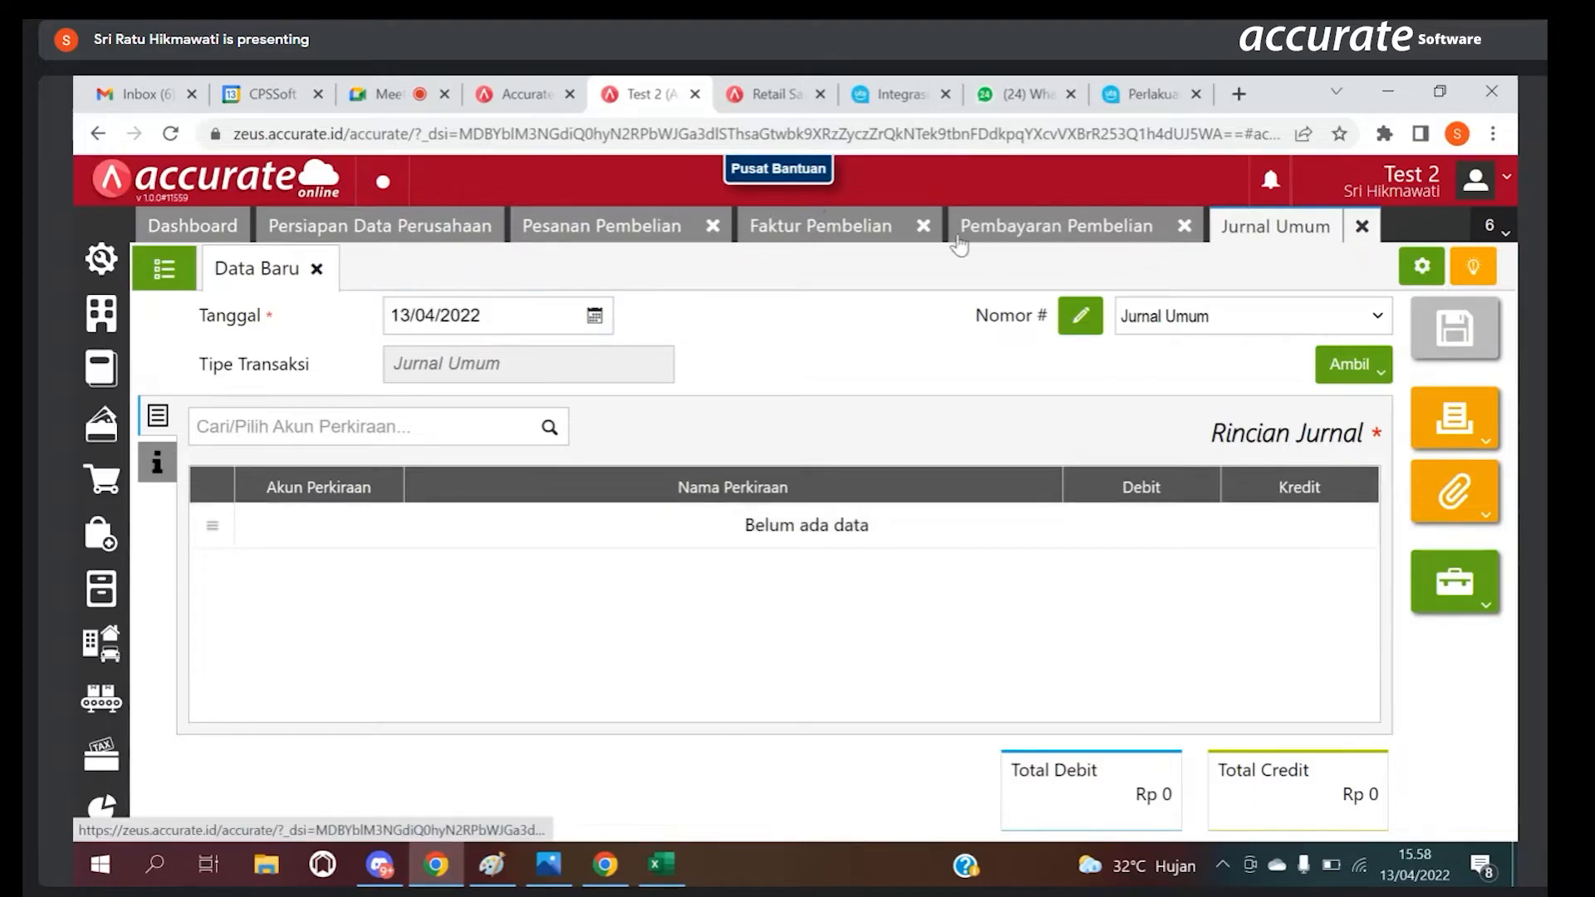
left_click(1049, 229)
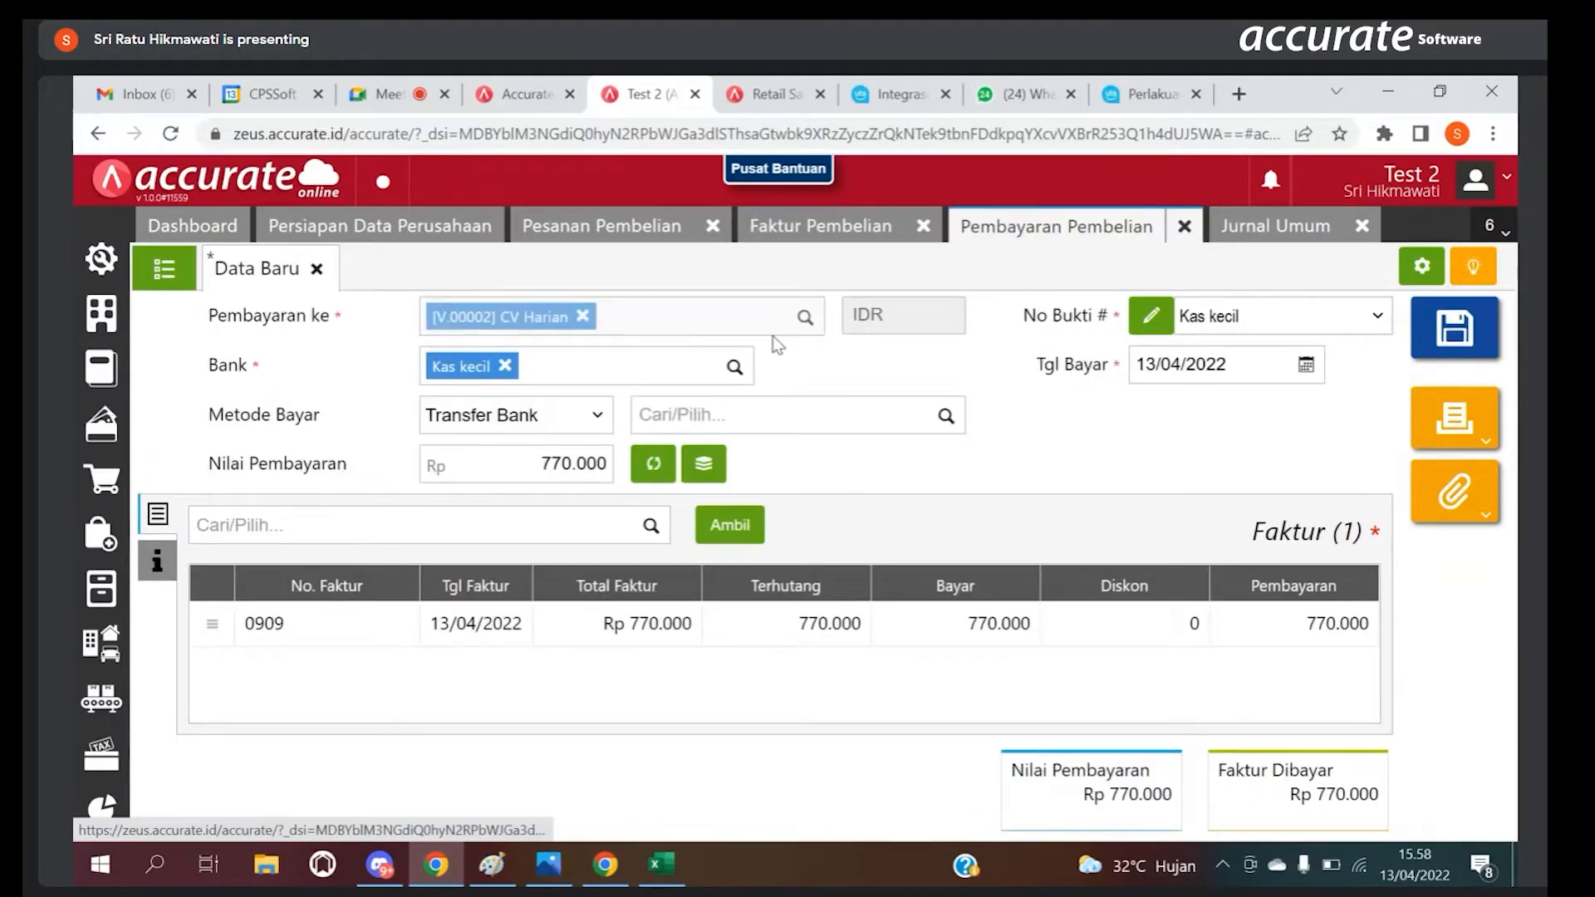
left_click(733, 368)
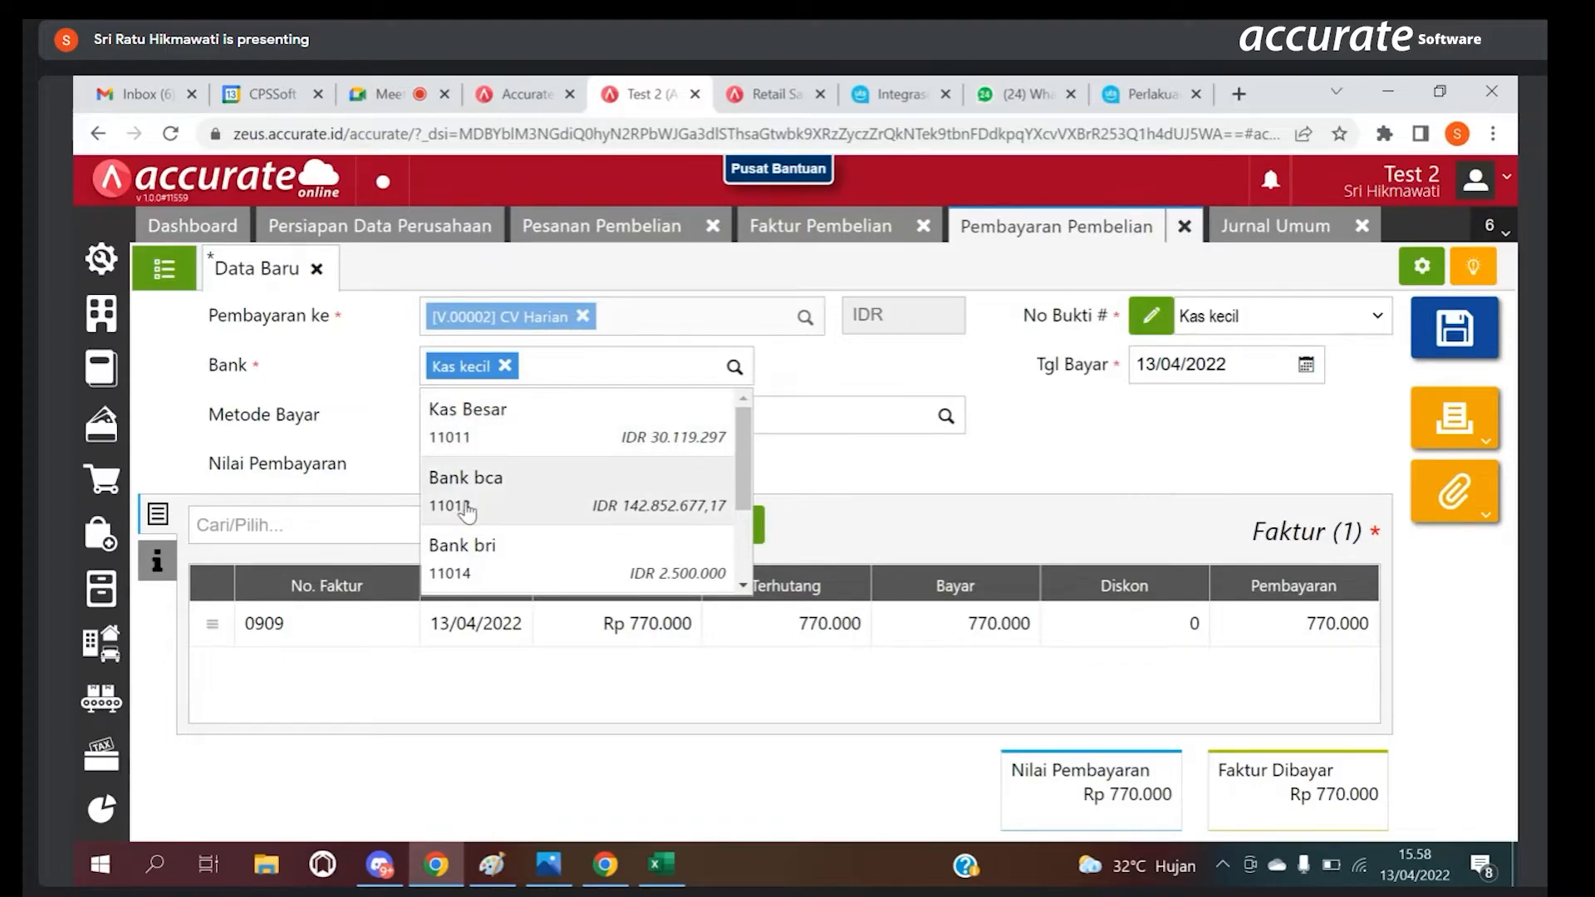
left_click(373, 451)
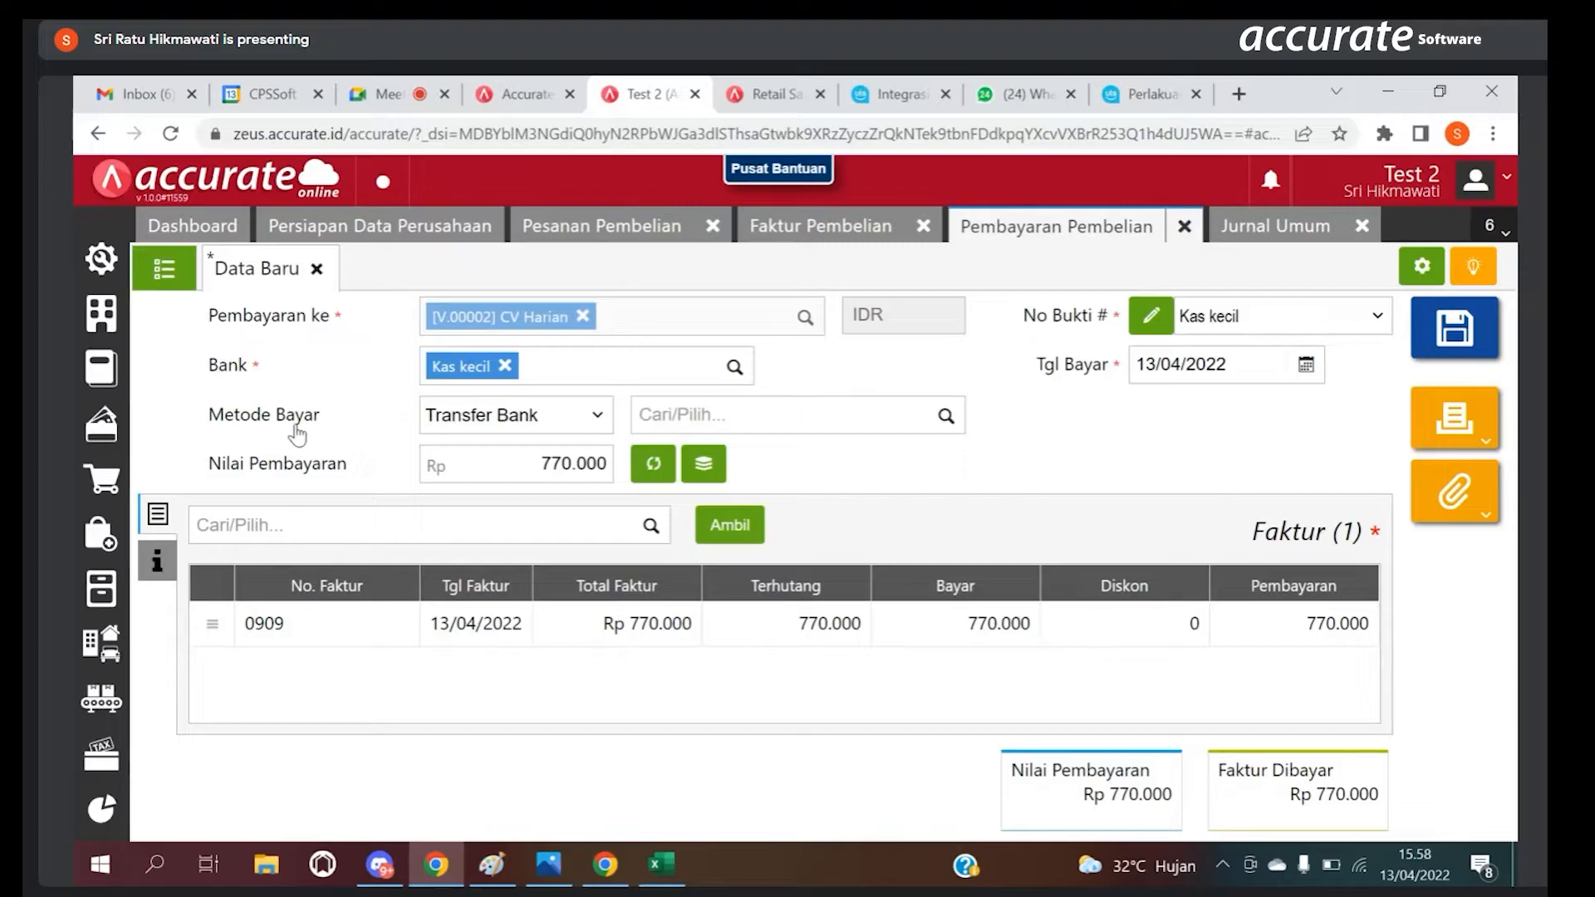
Step: Set the payment's Metode Bayar to Tunai/Lainnya
left_click(447, 417)
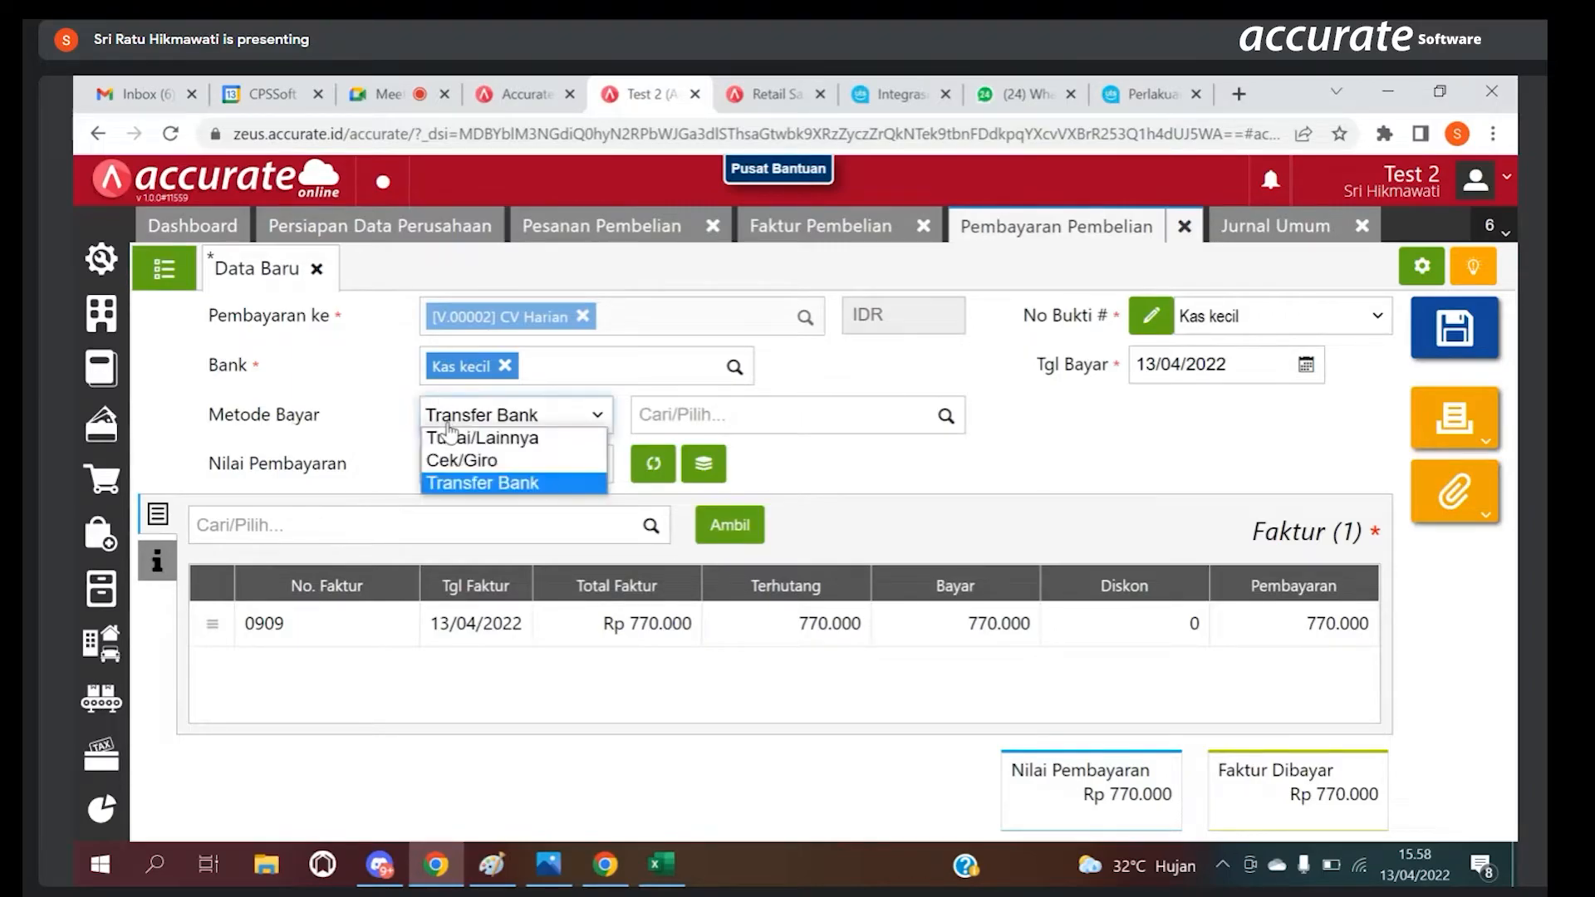
left_click(464, 437)
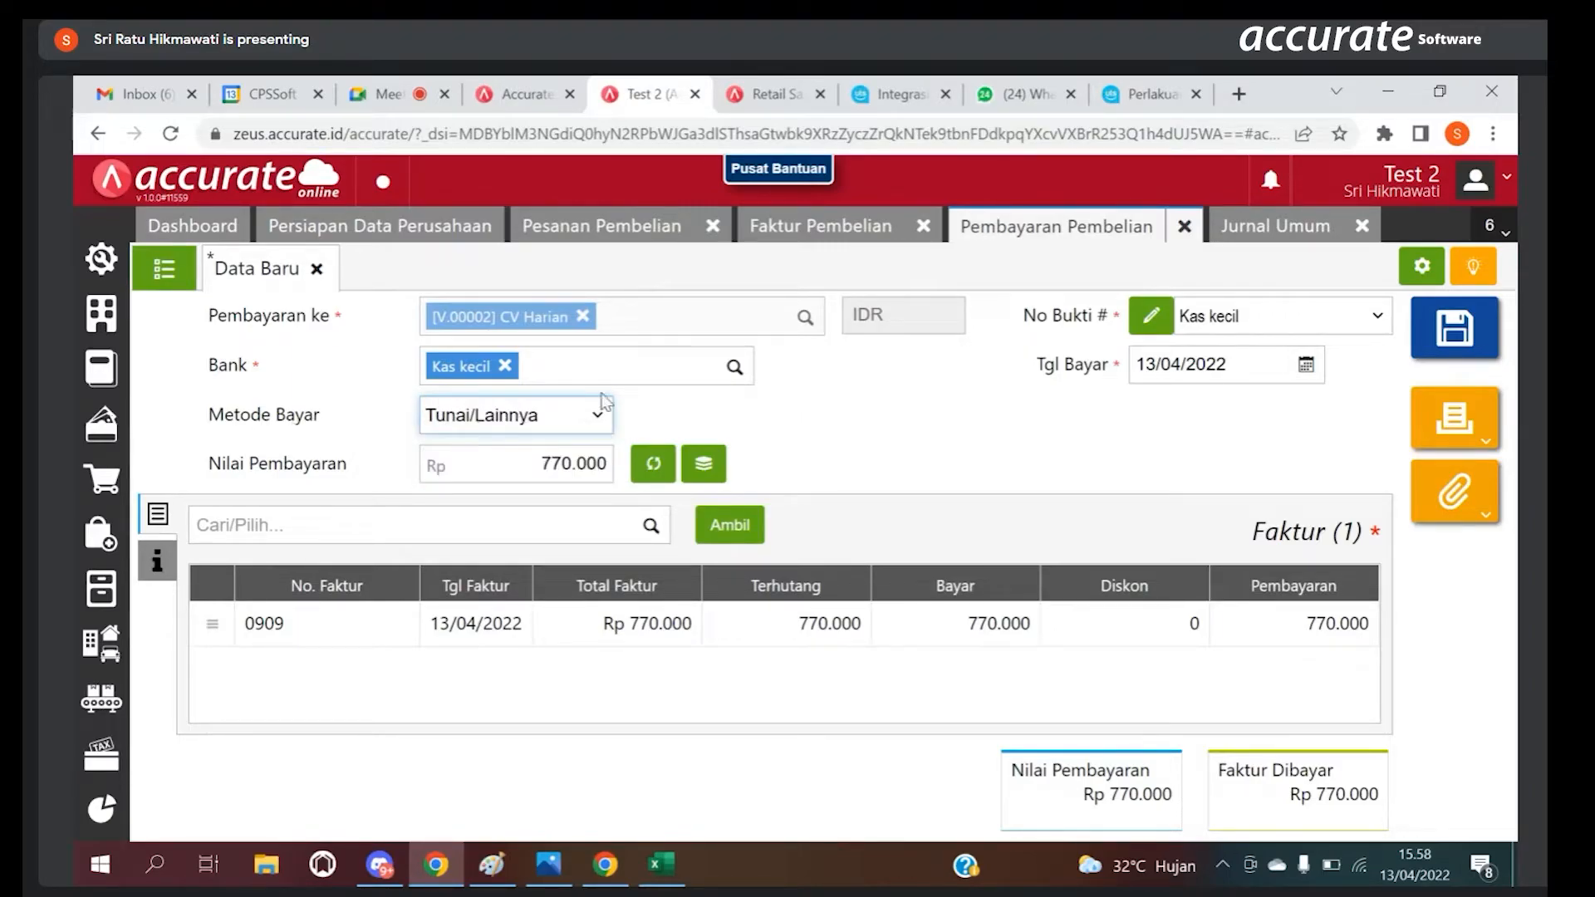
left_click(552, 421)
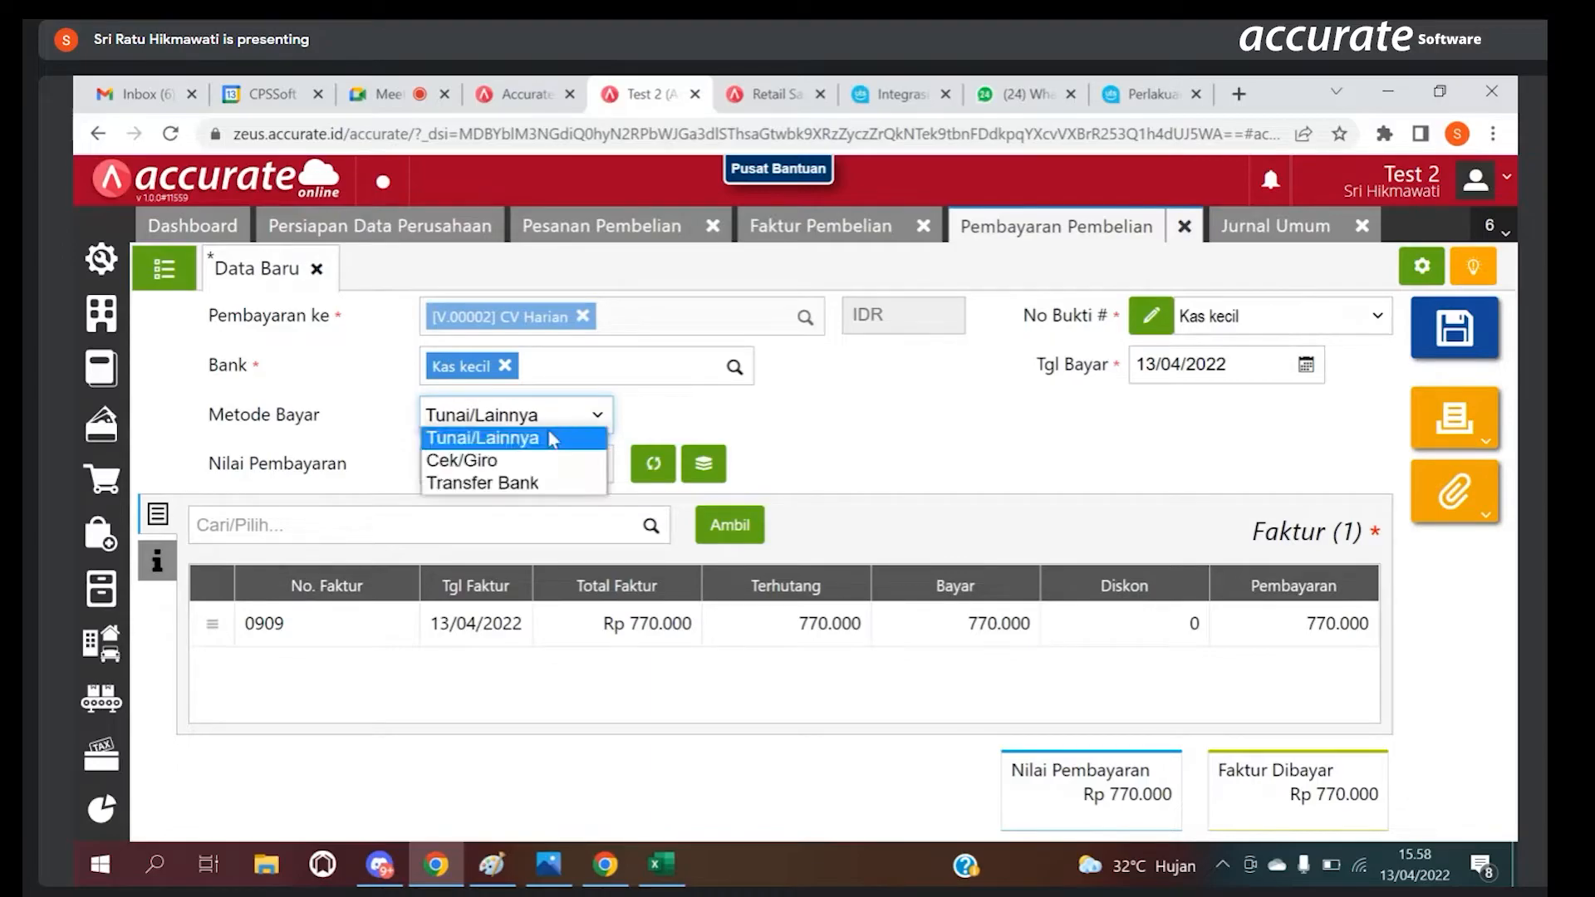
left_click(705, 395)
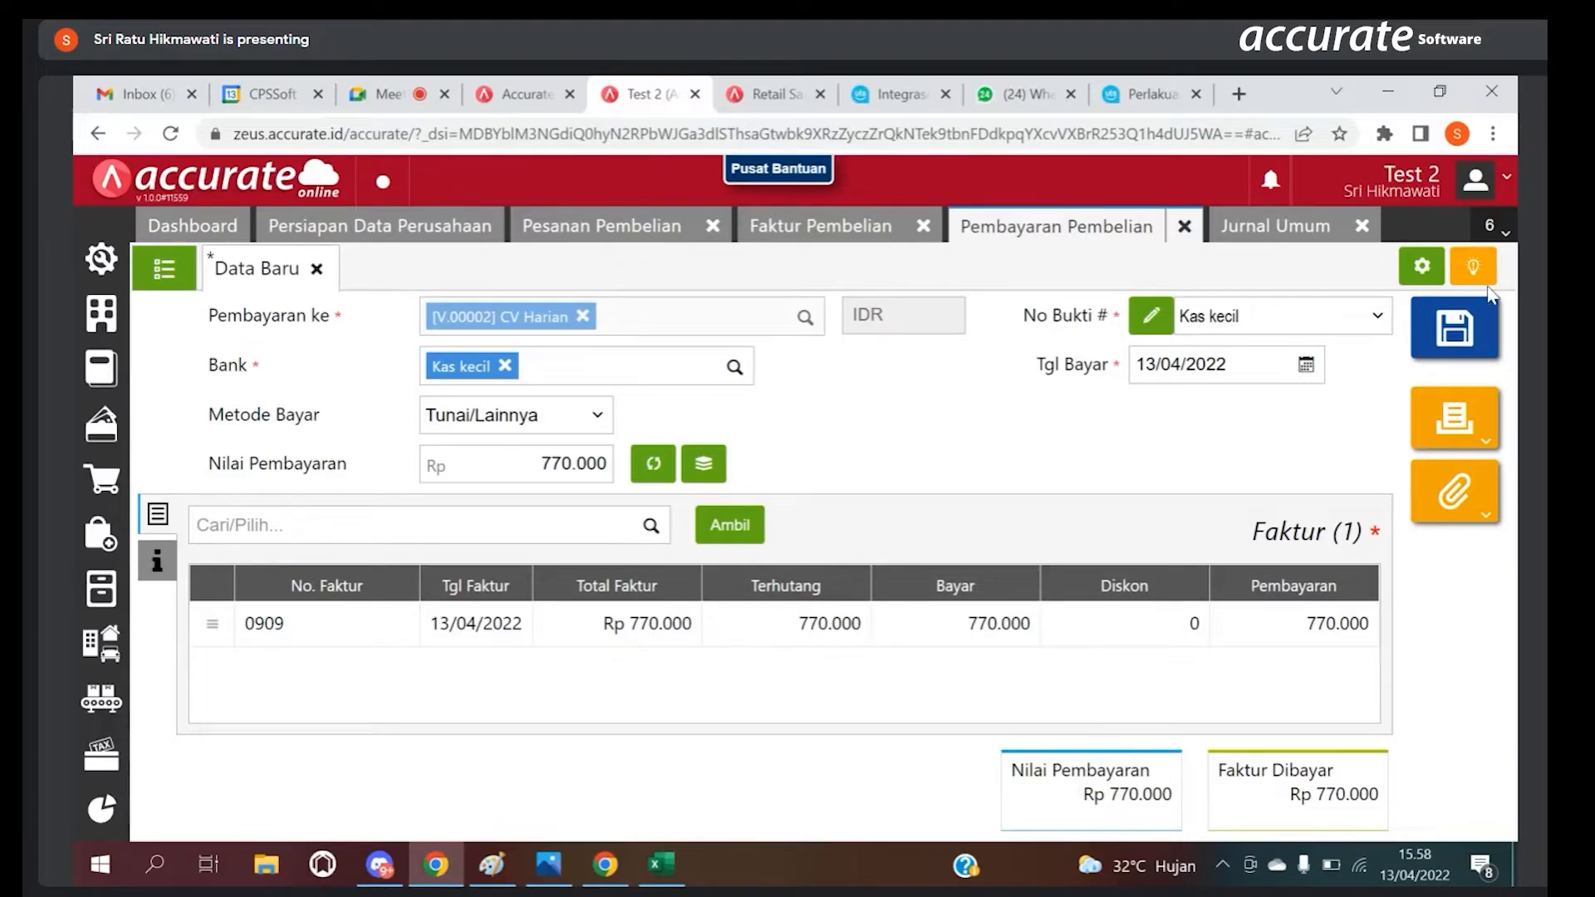
Step: Save the Pembayaran Pembelian to CV Harian
left_click(1453, 328)
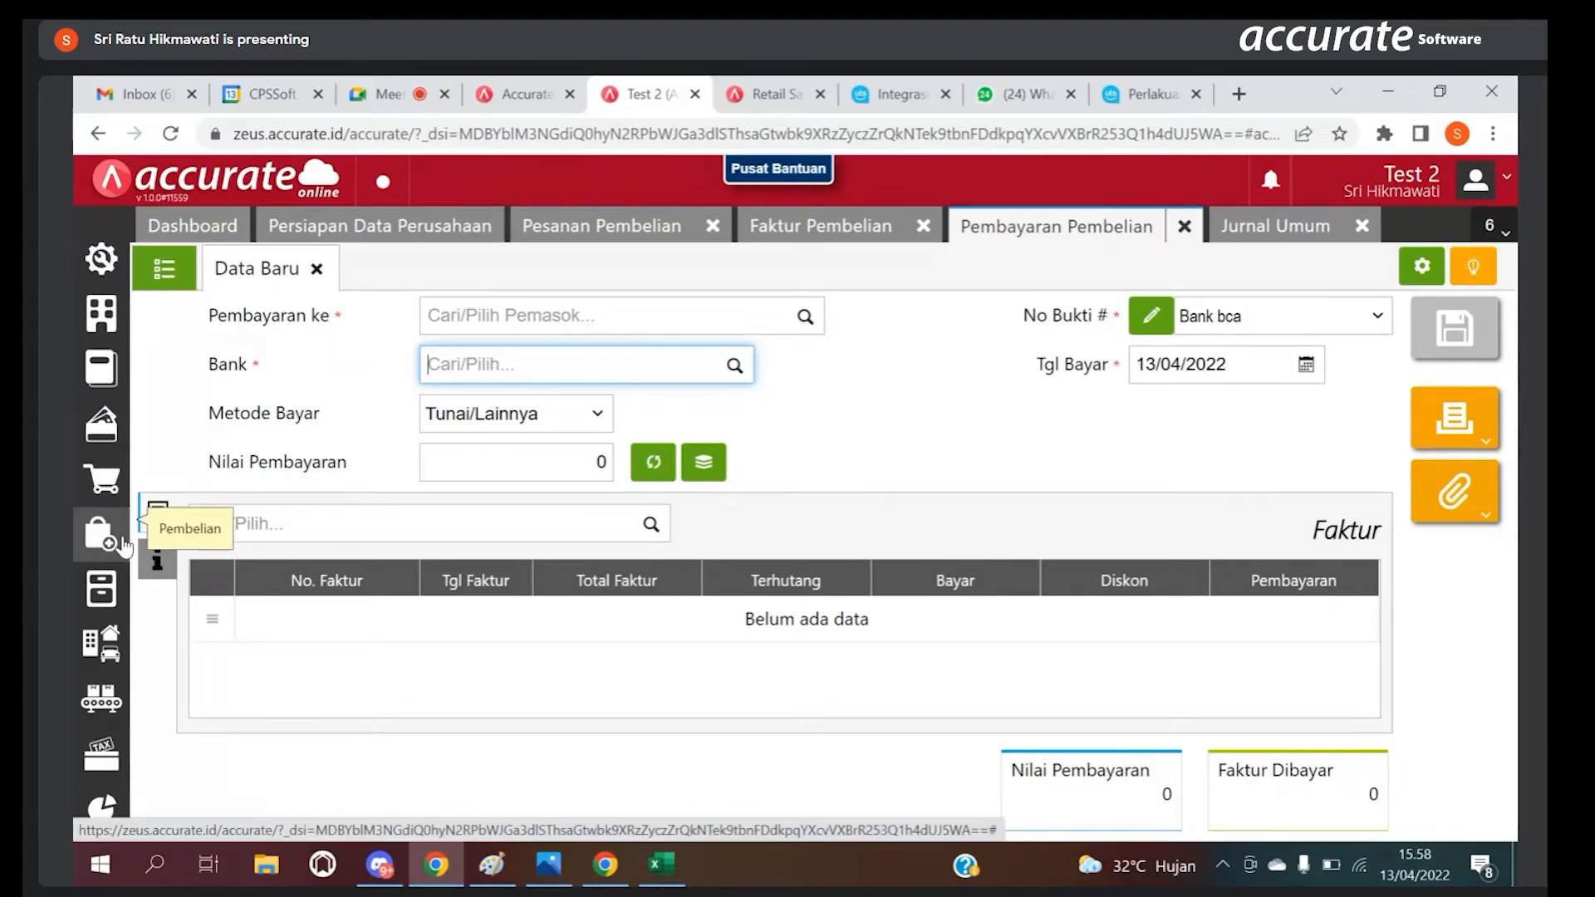
Step: Open the Barang & Jasa list under Persediaan and filter it by Kategori Barang Bahan Baku
left_click(108, 582)
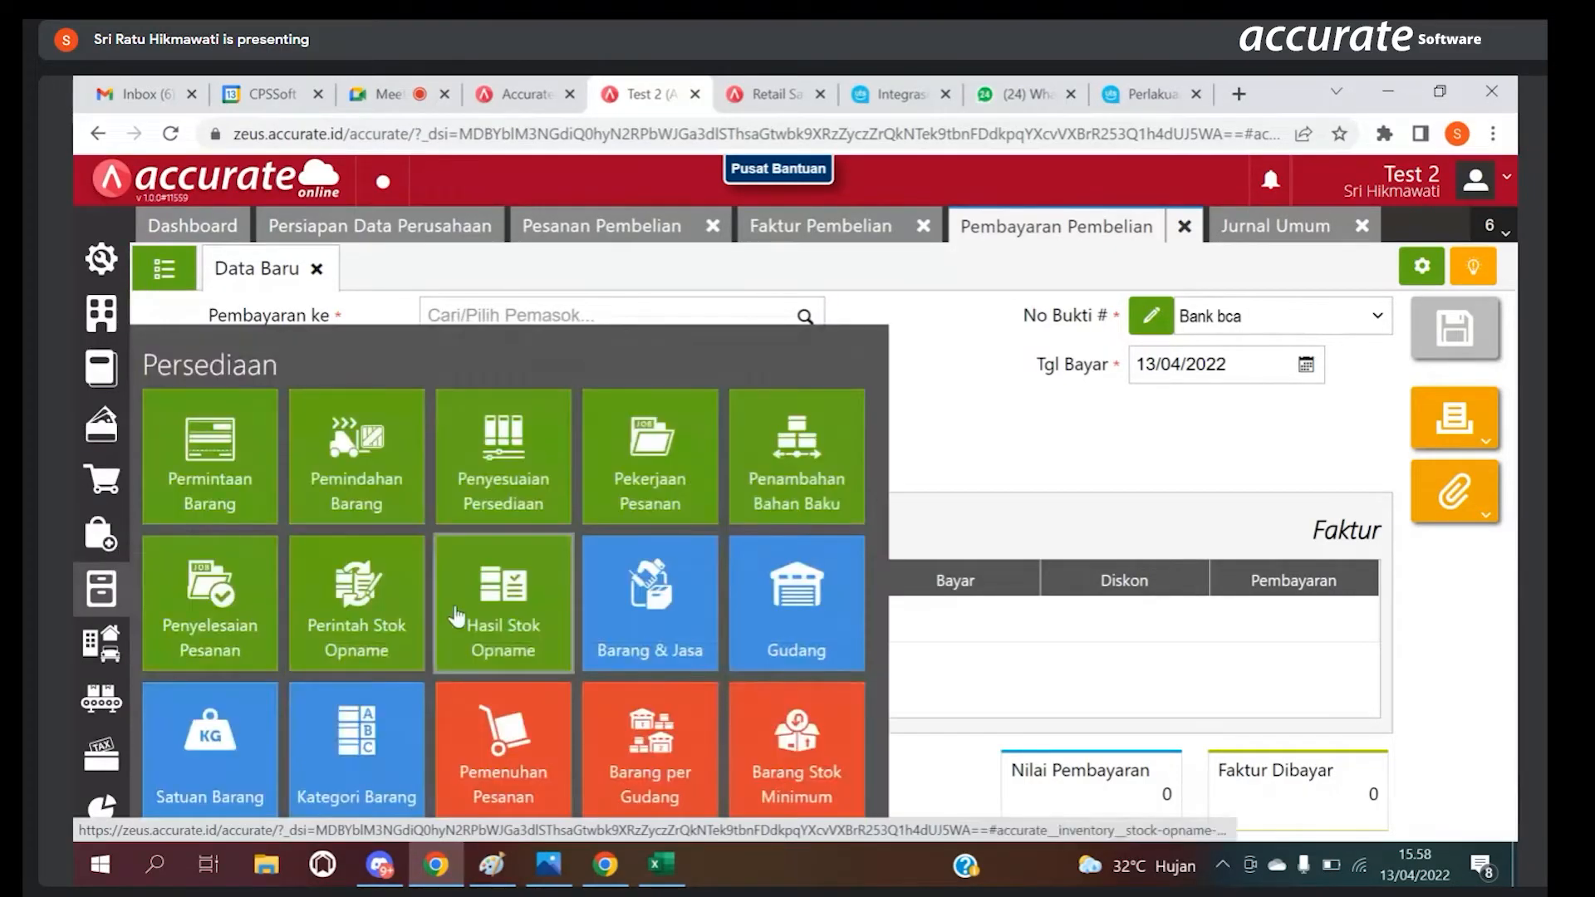
left_click(621, 598)
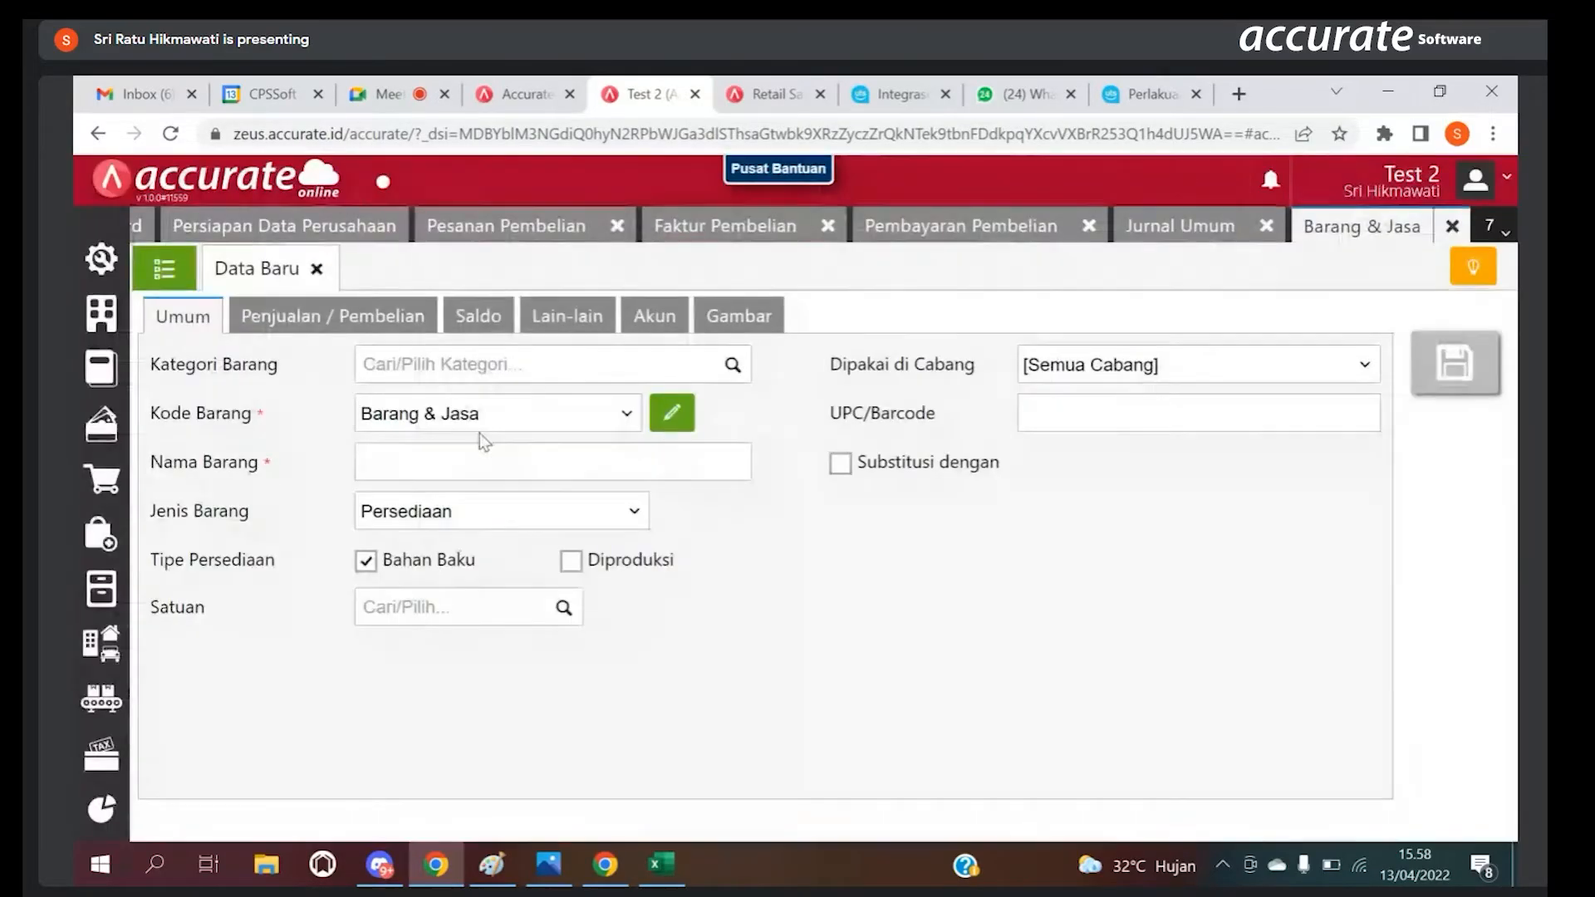
left_click(163, 268)
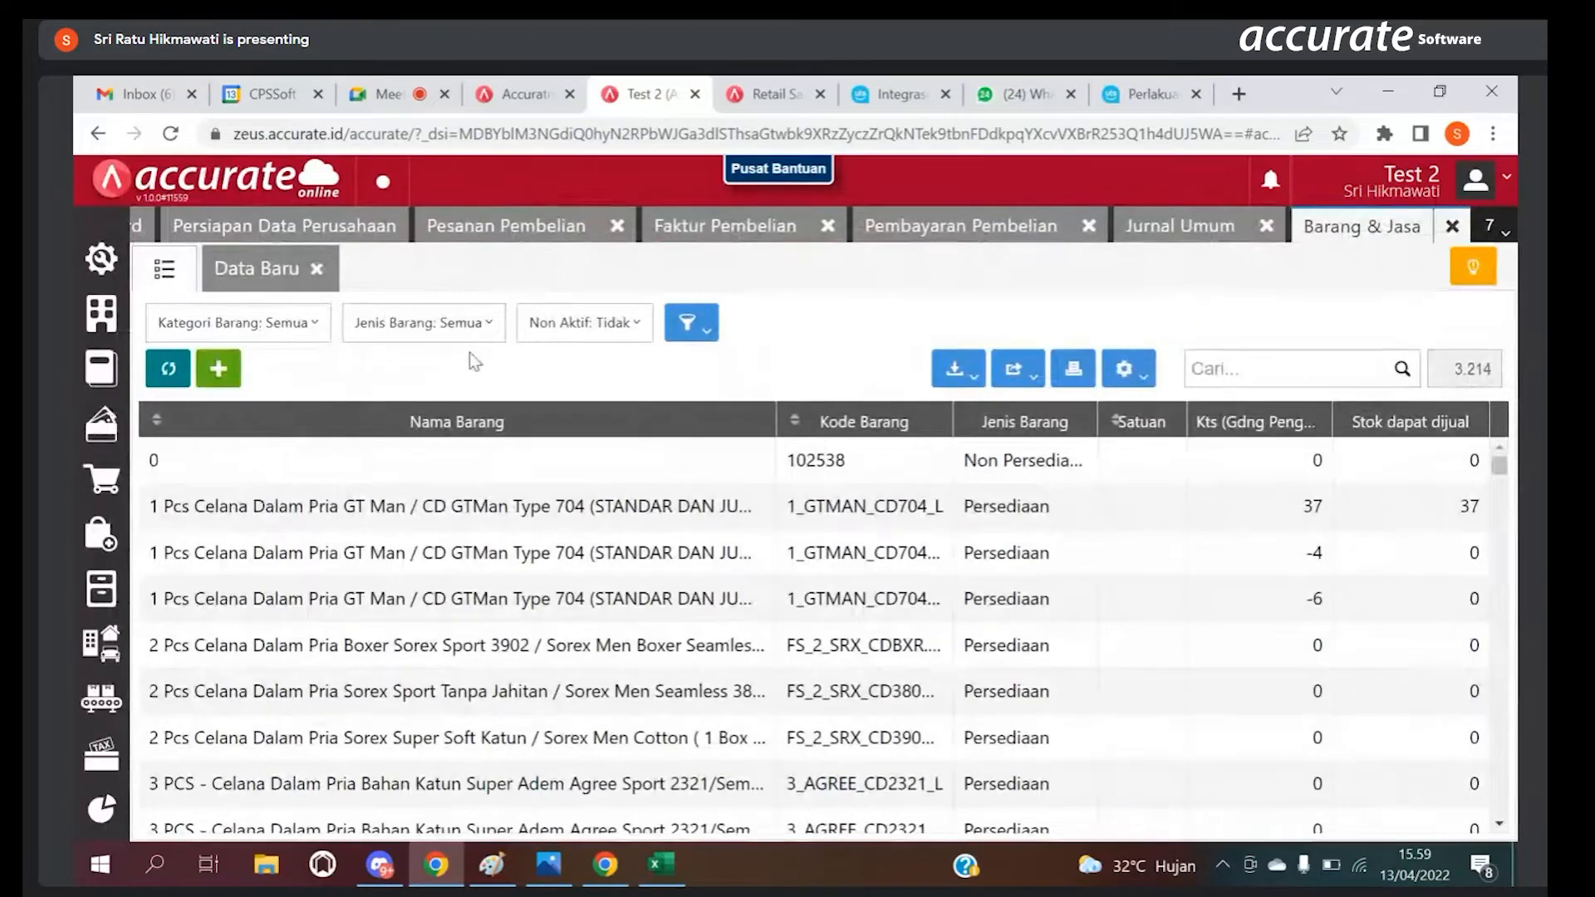
left_click(462, 324)
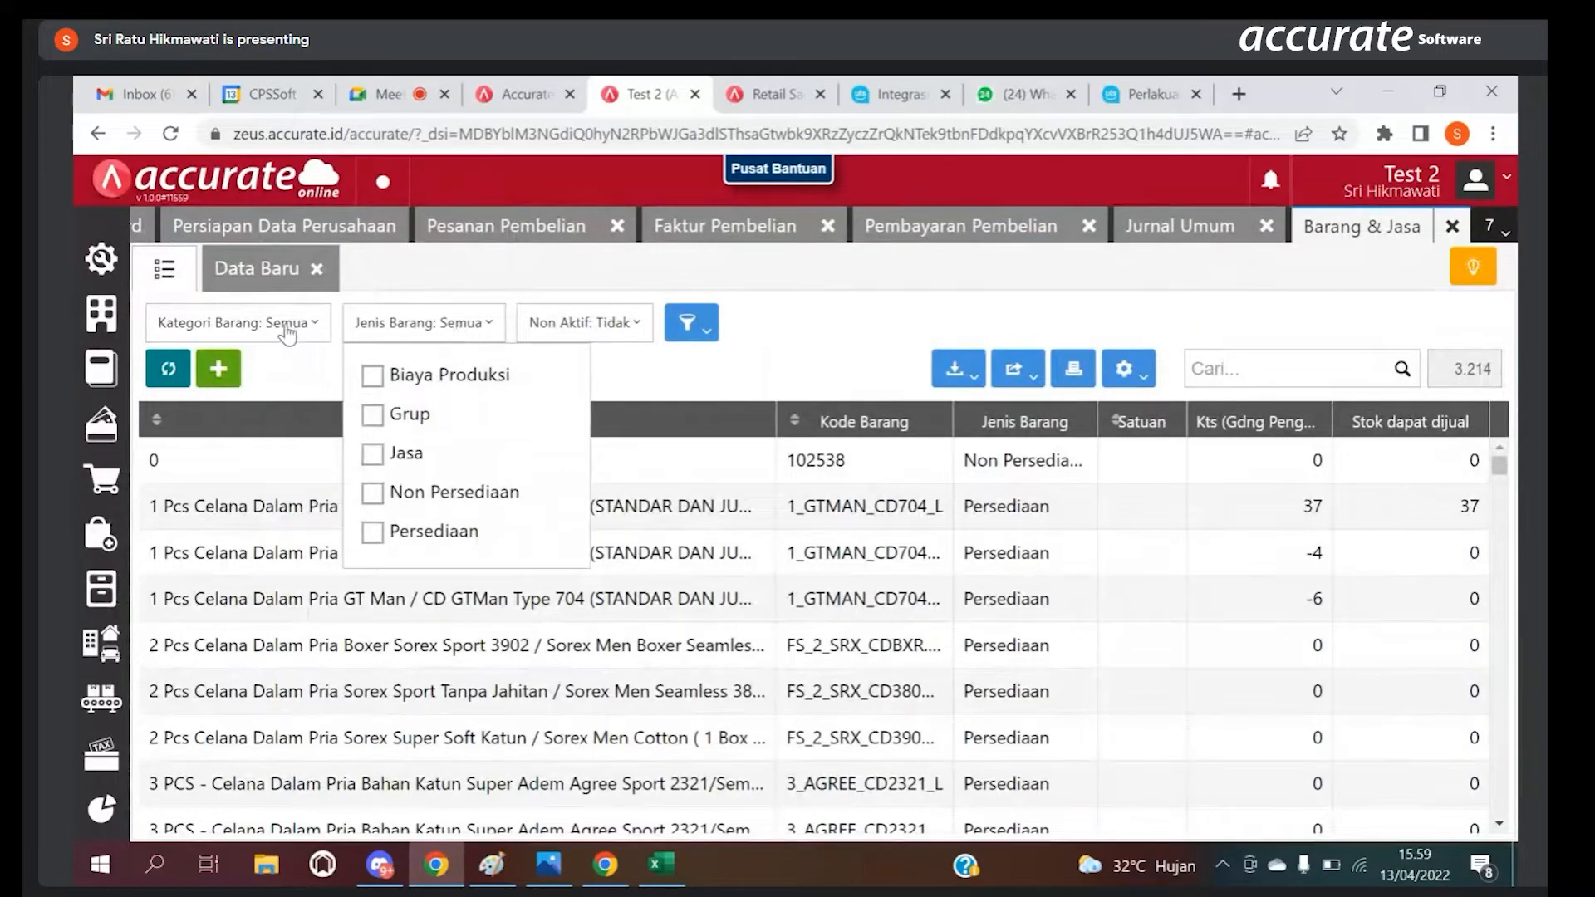
left_click(287, 328)
left_click(302, 368)
type("bahan")
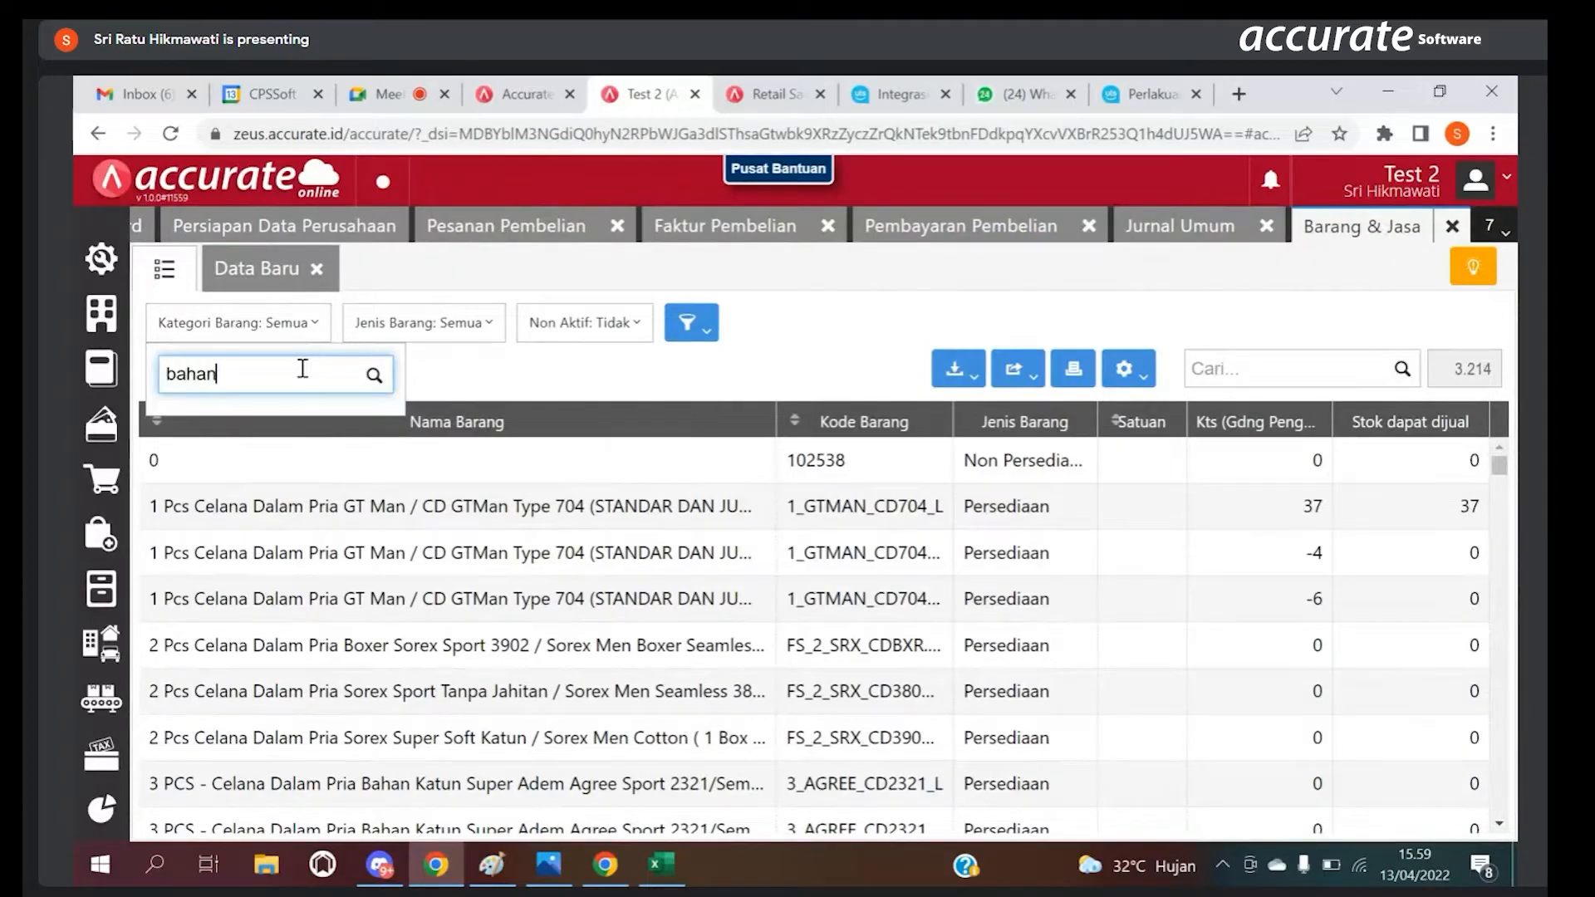
type(" bs")
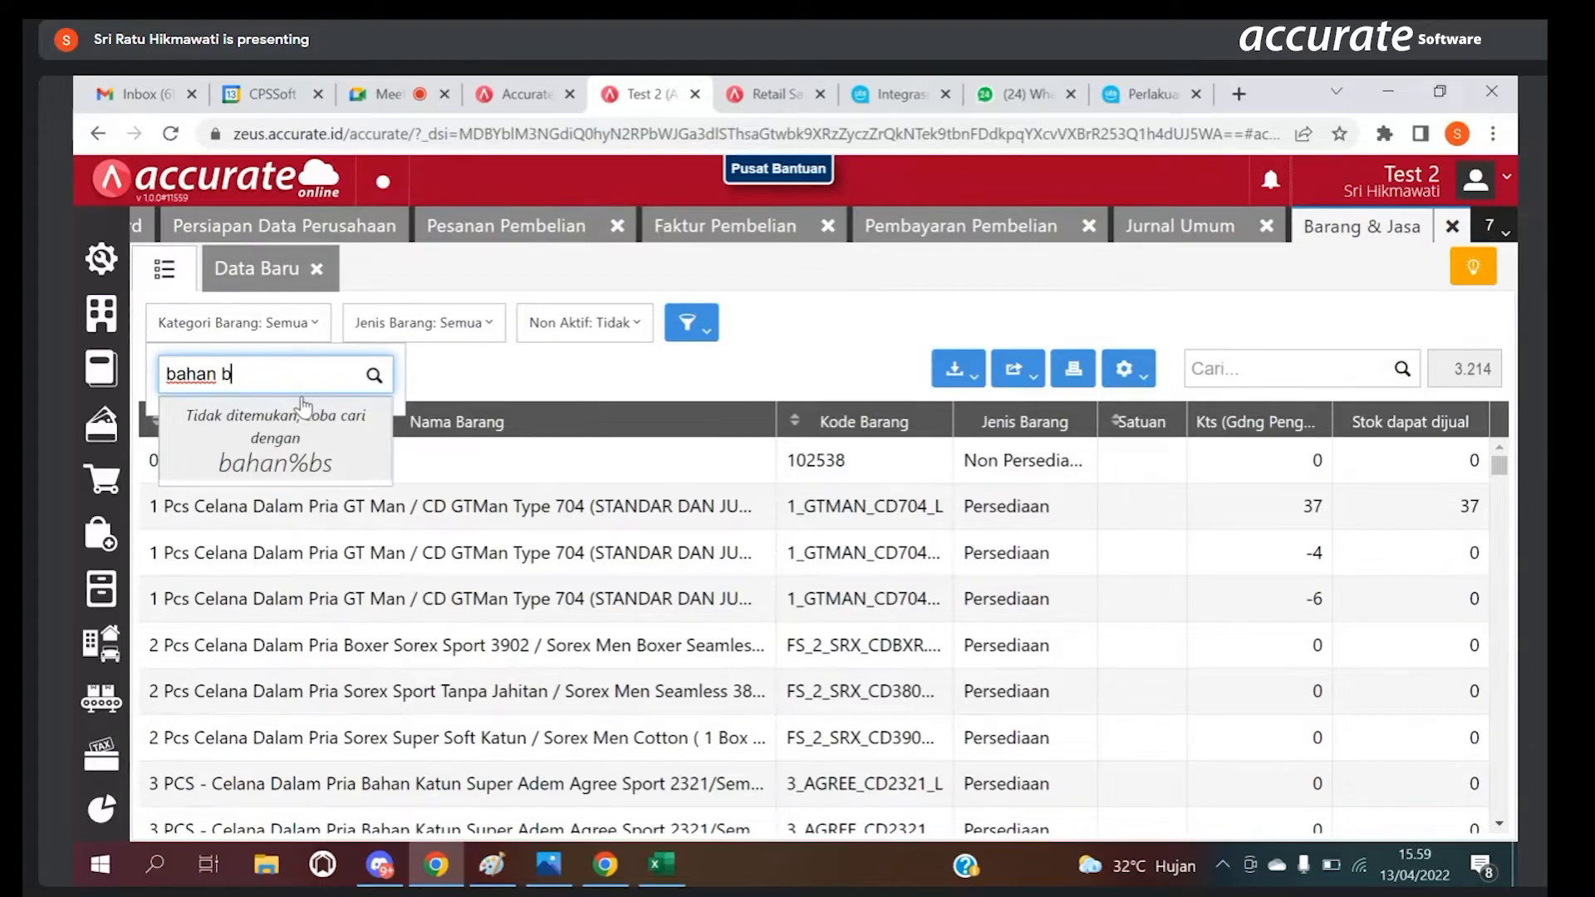
left_click(306, 430)
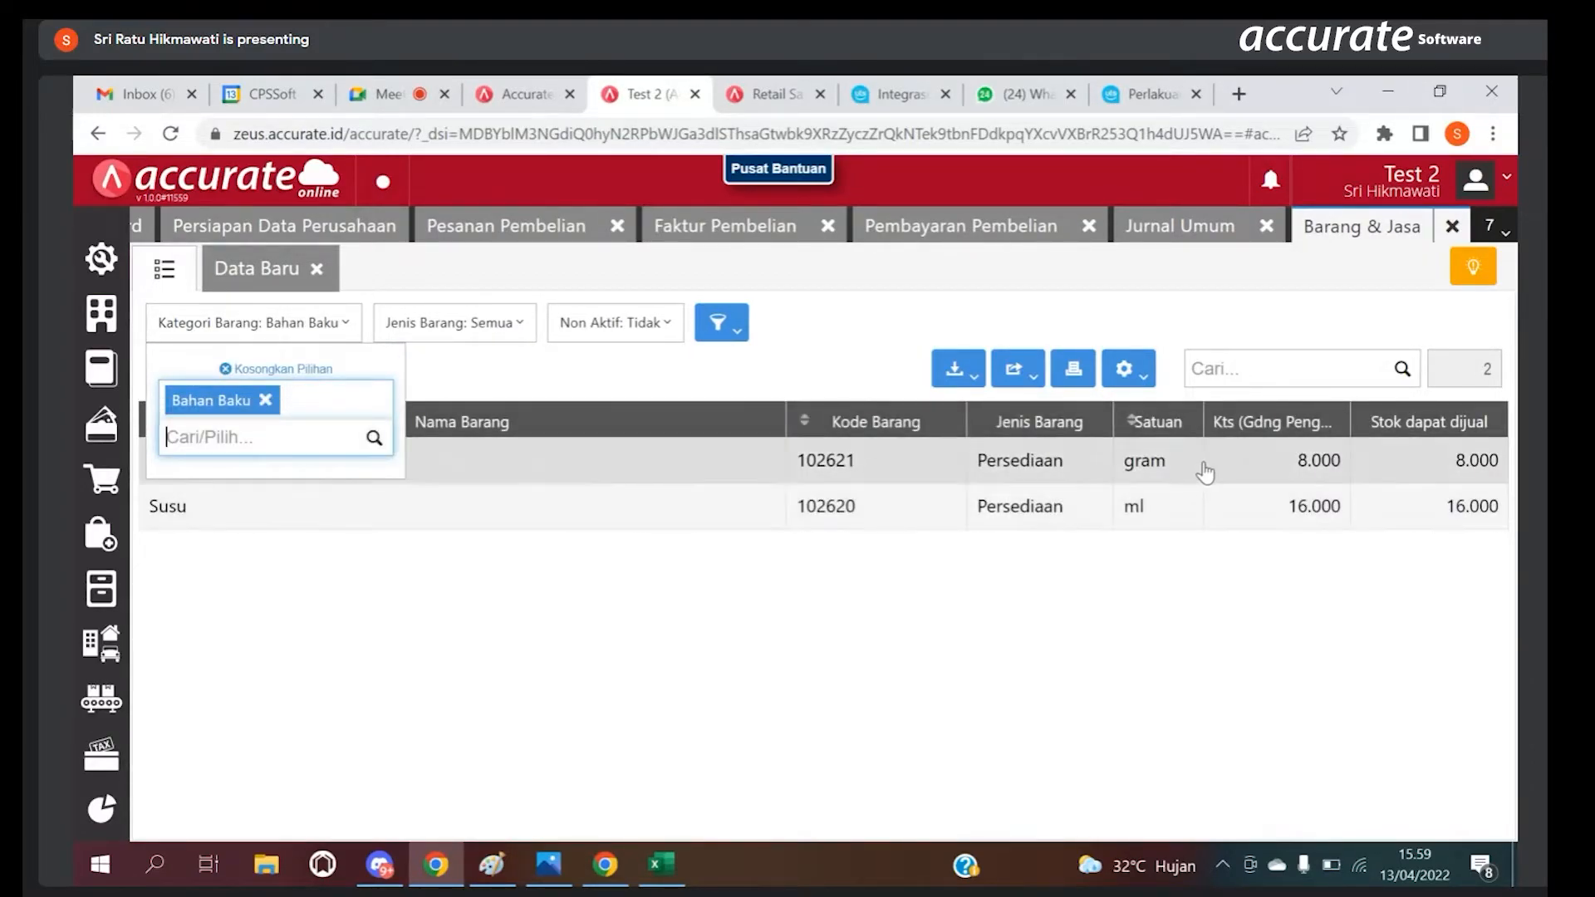
Step: Show the Coffe bean item's Mutasi from 01/04/2022 to 13/04/2022 in Multi Satuan
left_click(1411, 474)
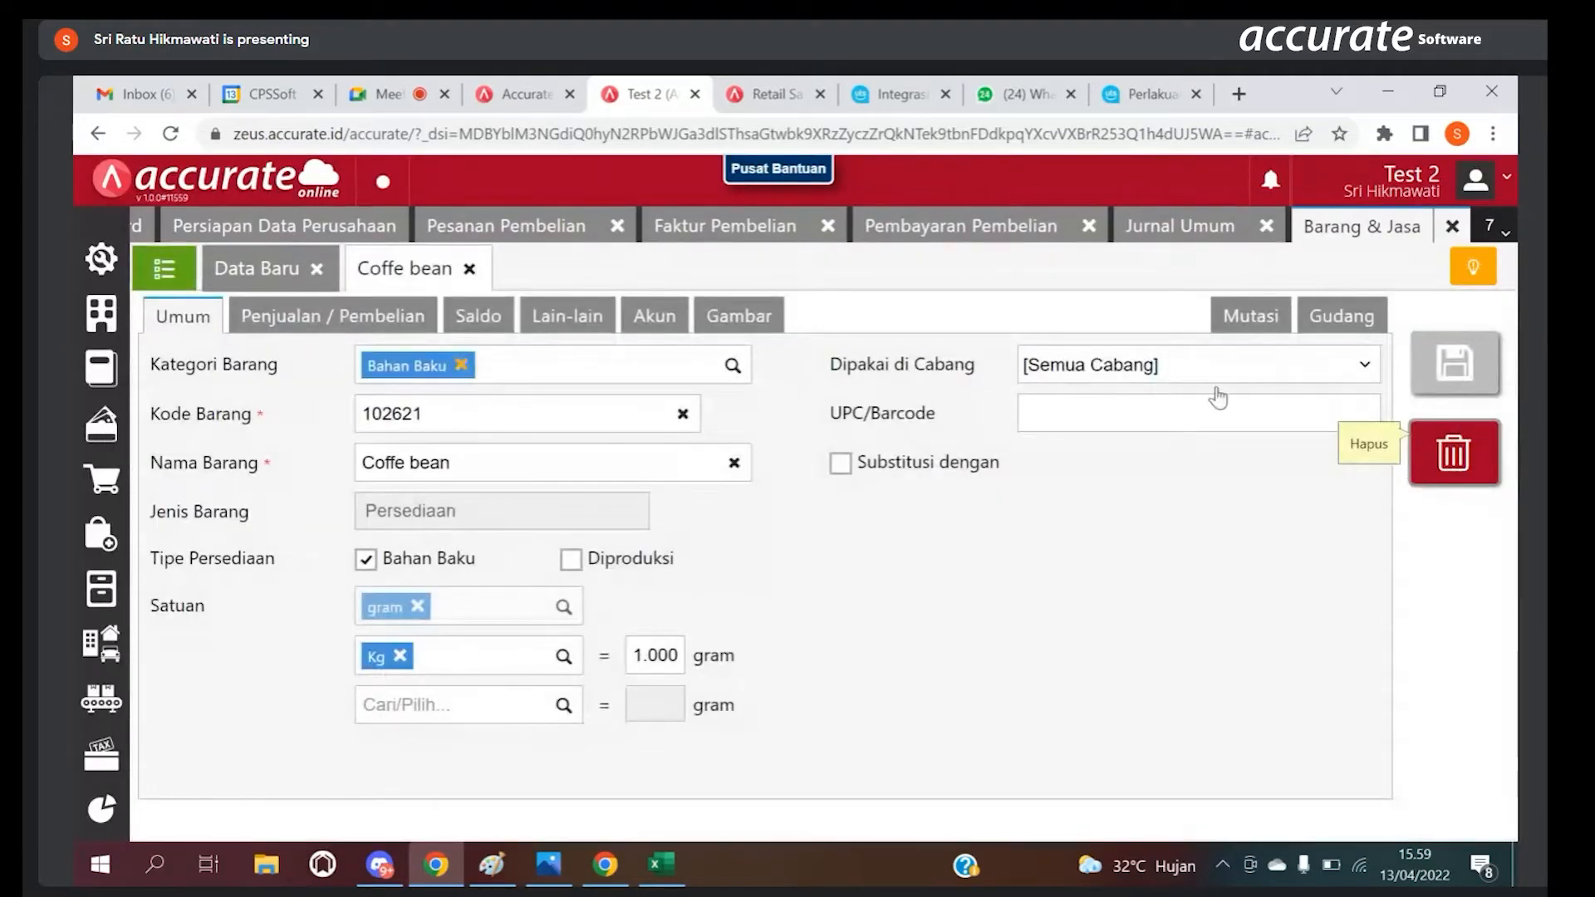
left_click(1262, 319)
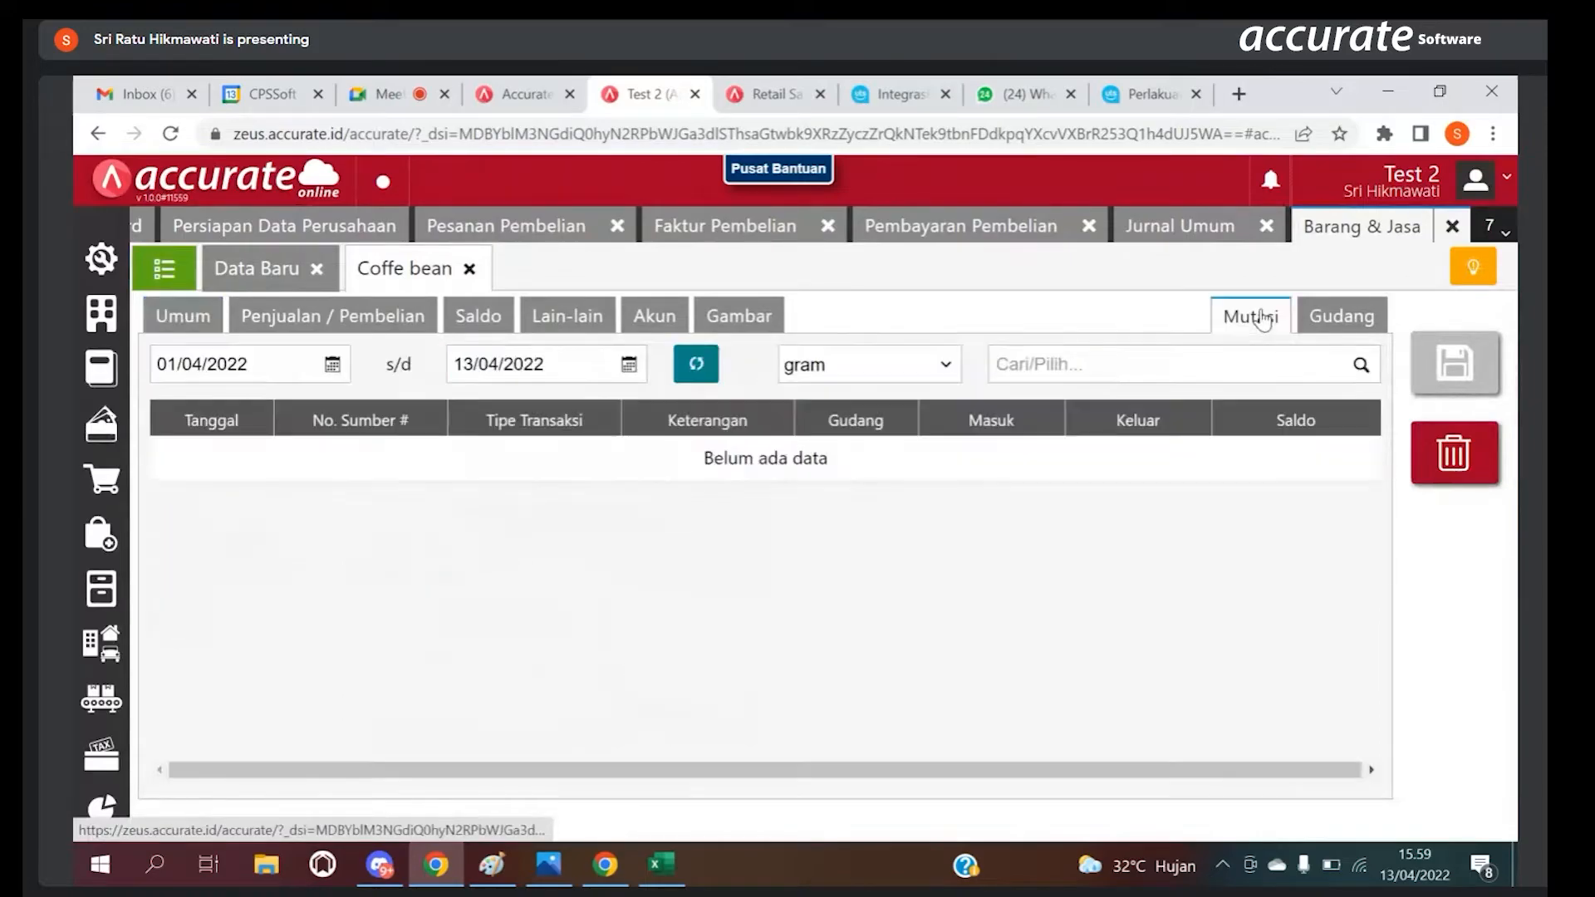
left_click(842, 373)
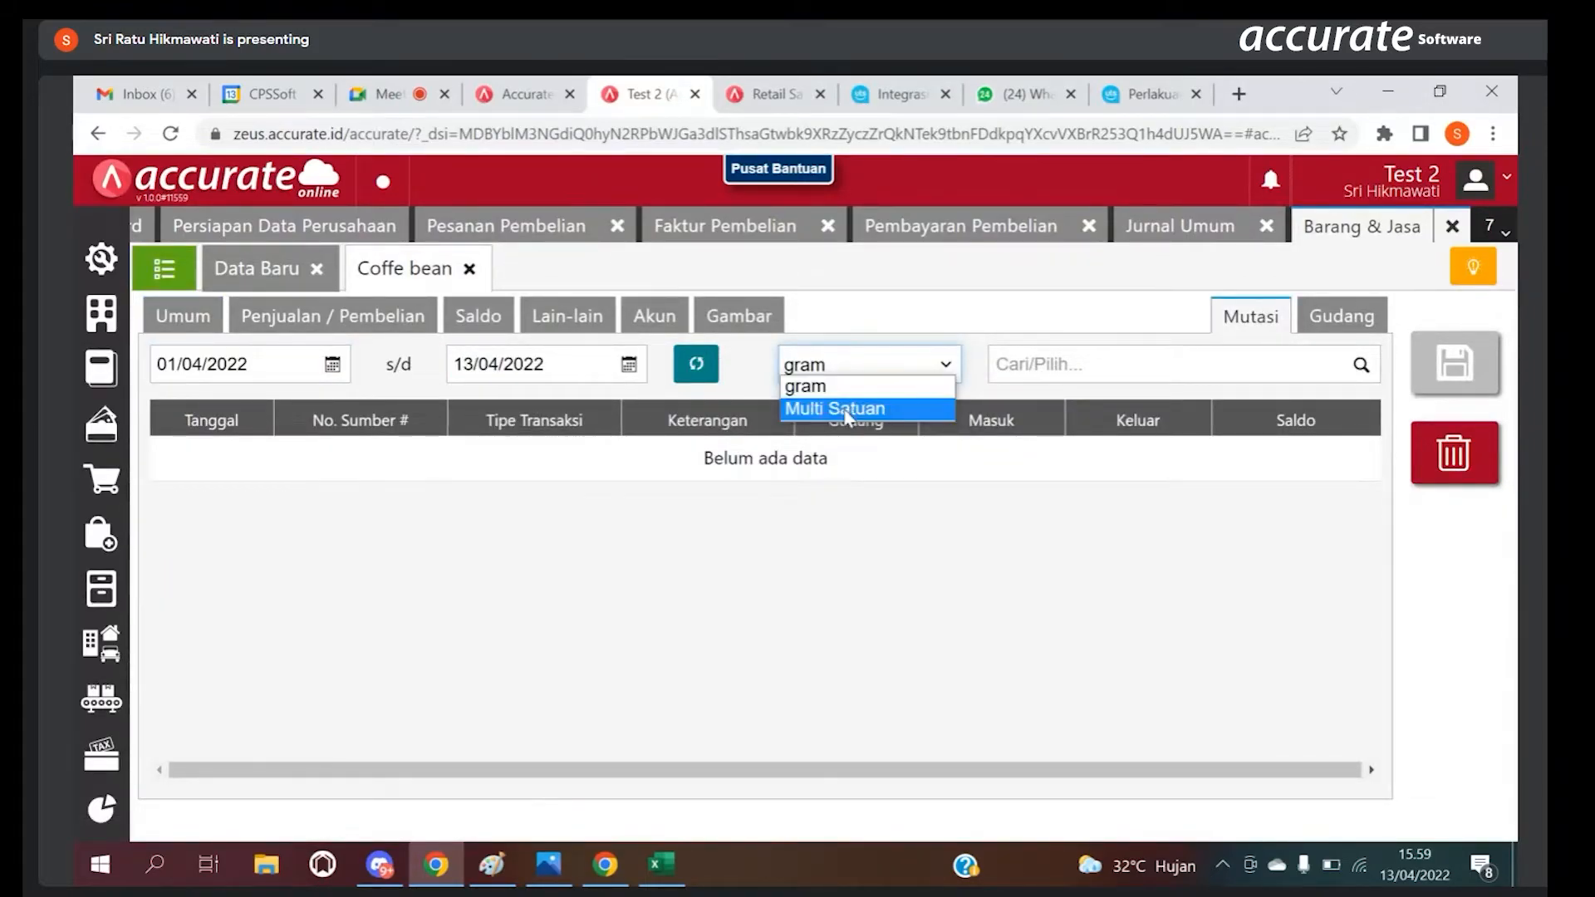
left_click(845, 409)
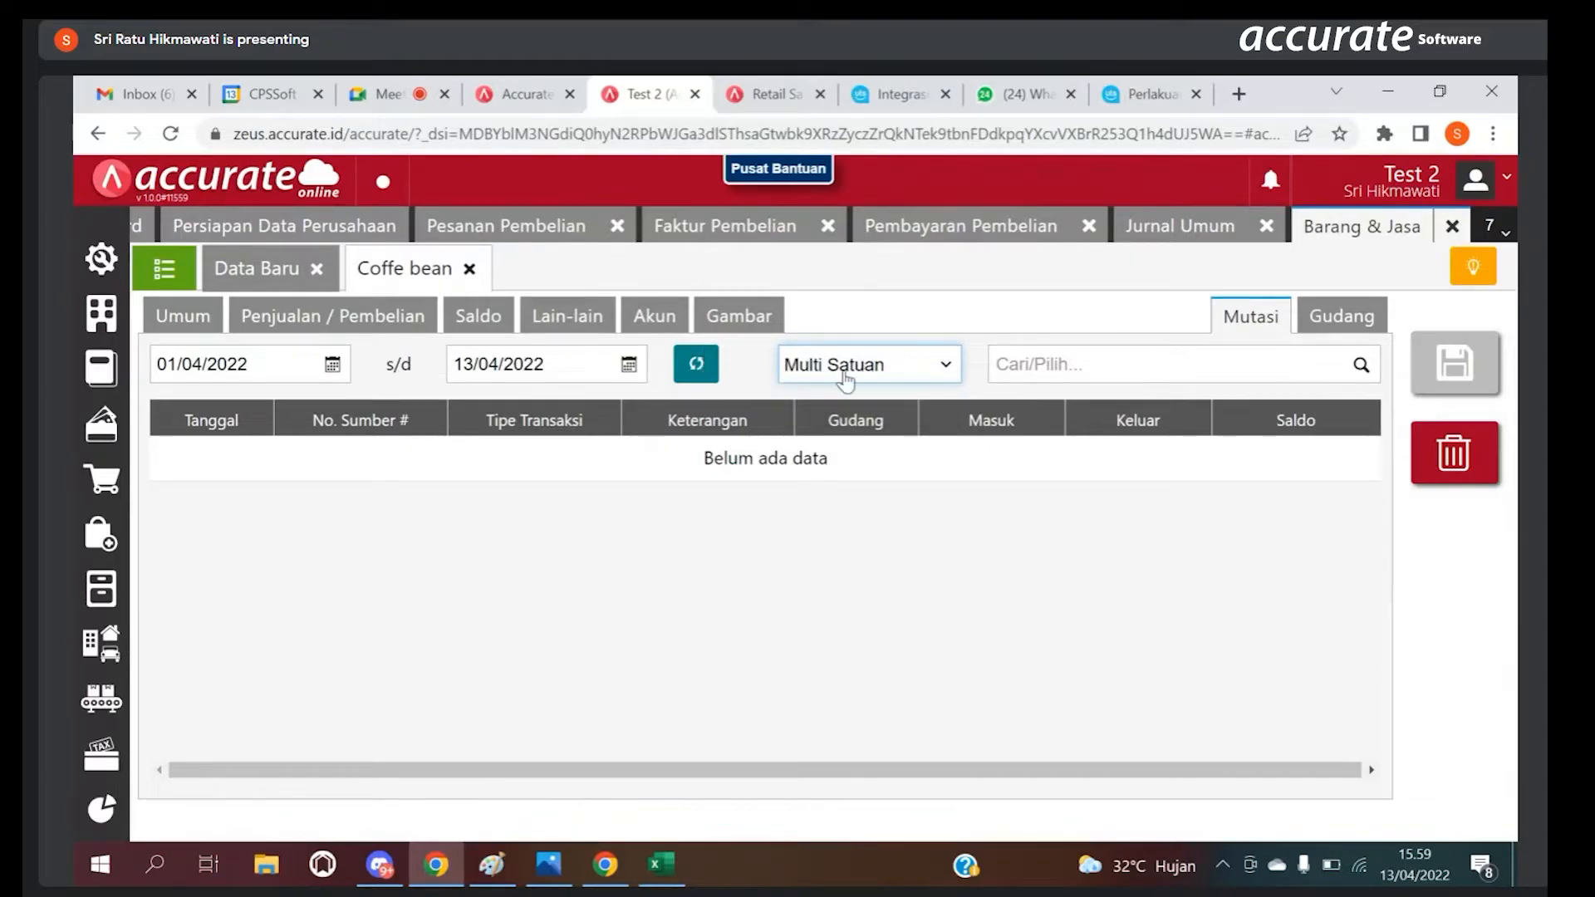
left_click(855, 373)
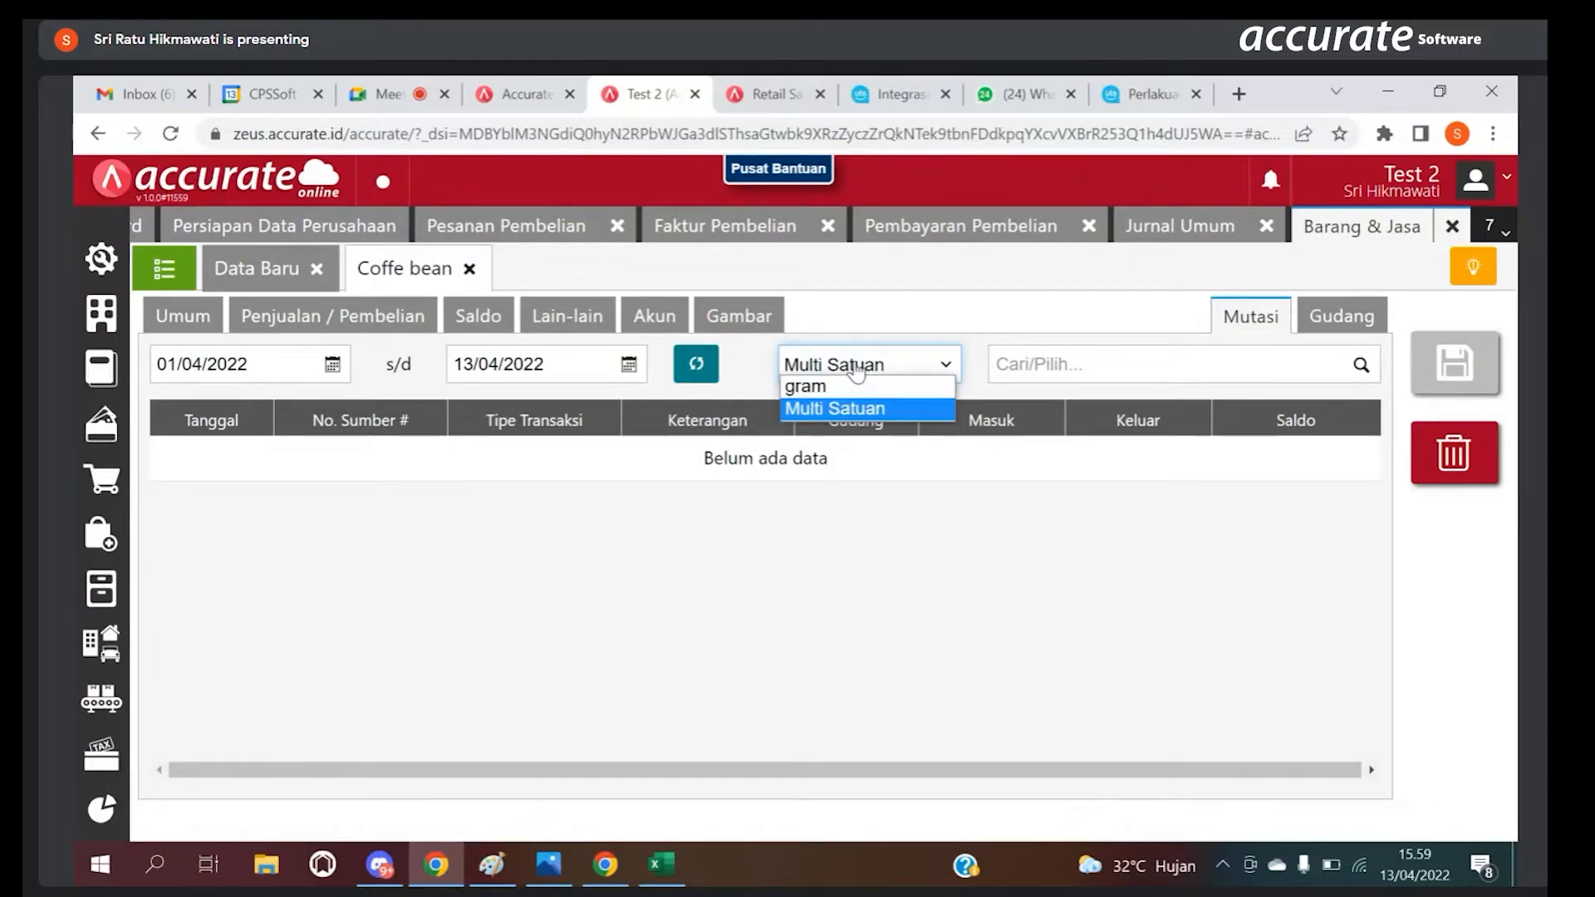
left_click(849, 408)
left_click(698, 366)
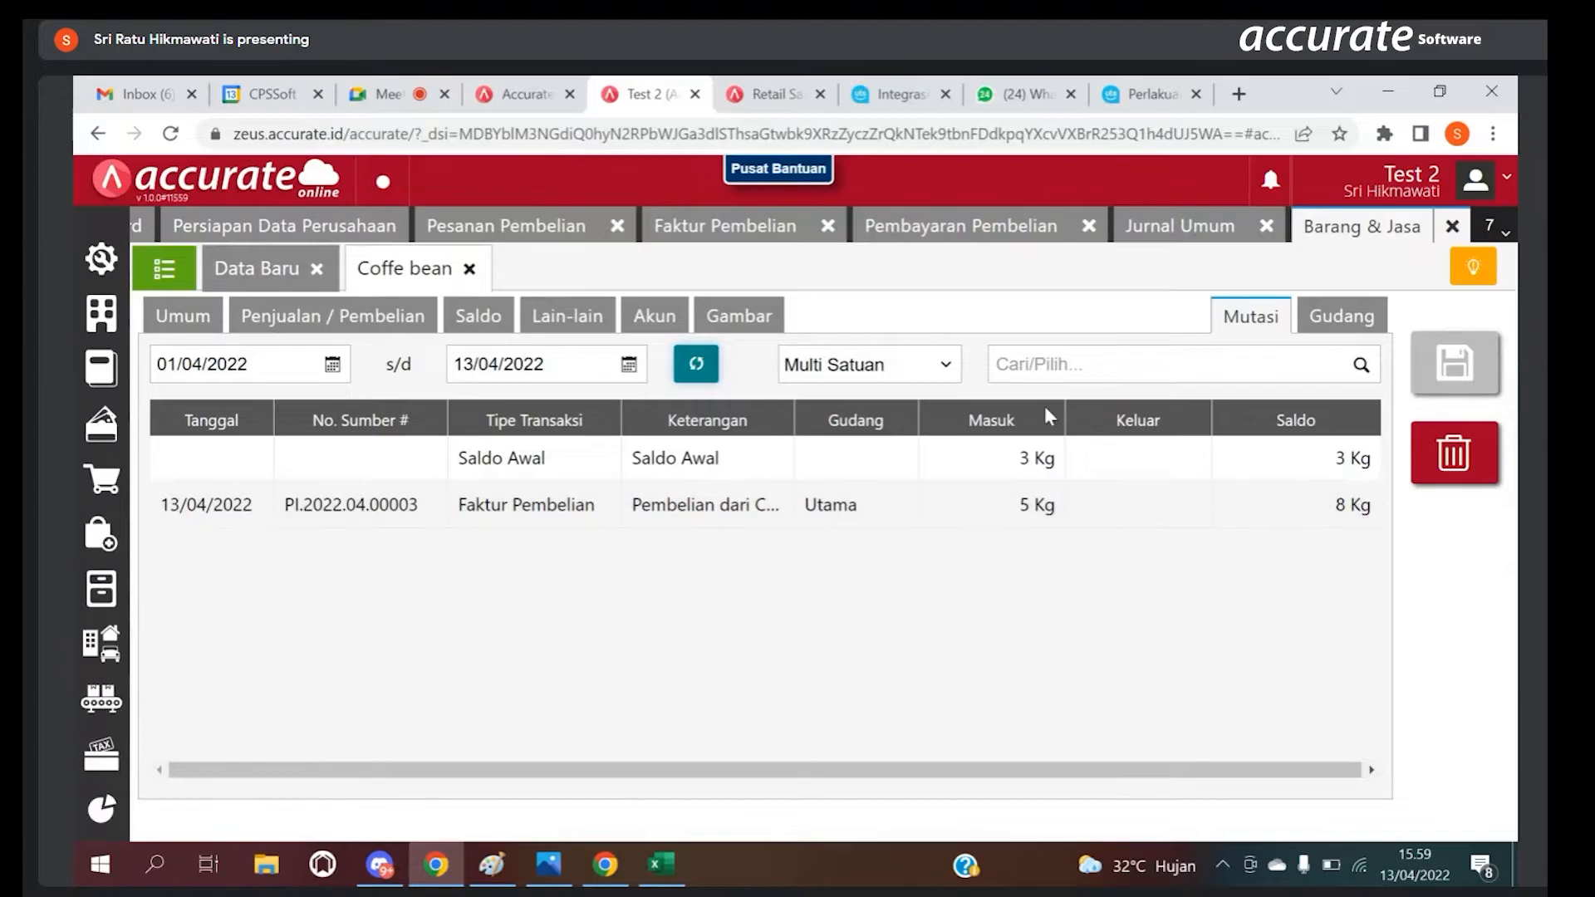
Step: Show the Susu item's Mutasi from 01/04/2022 to 13/04/2022 in Multi Satuan
left_click(164, 267)
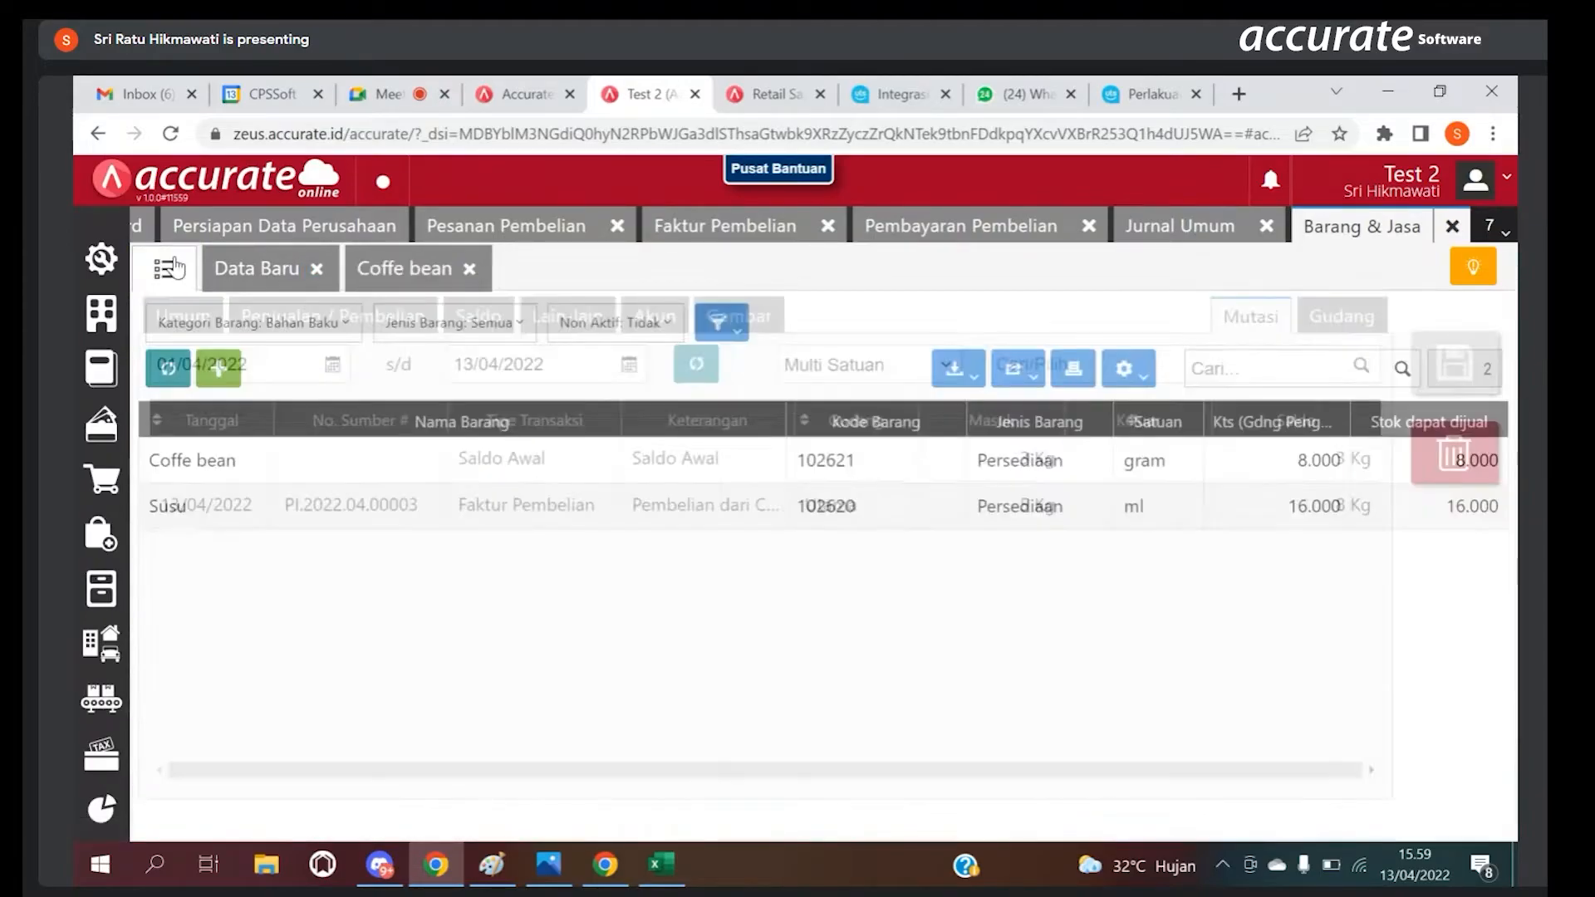
left_click(810, 505)
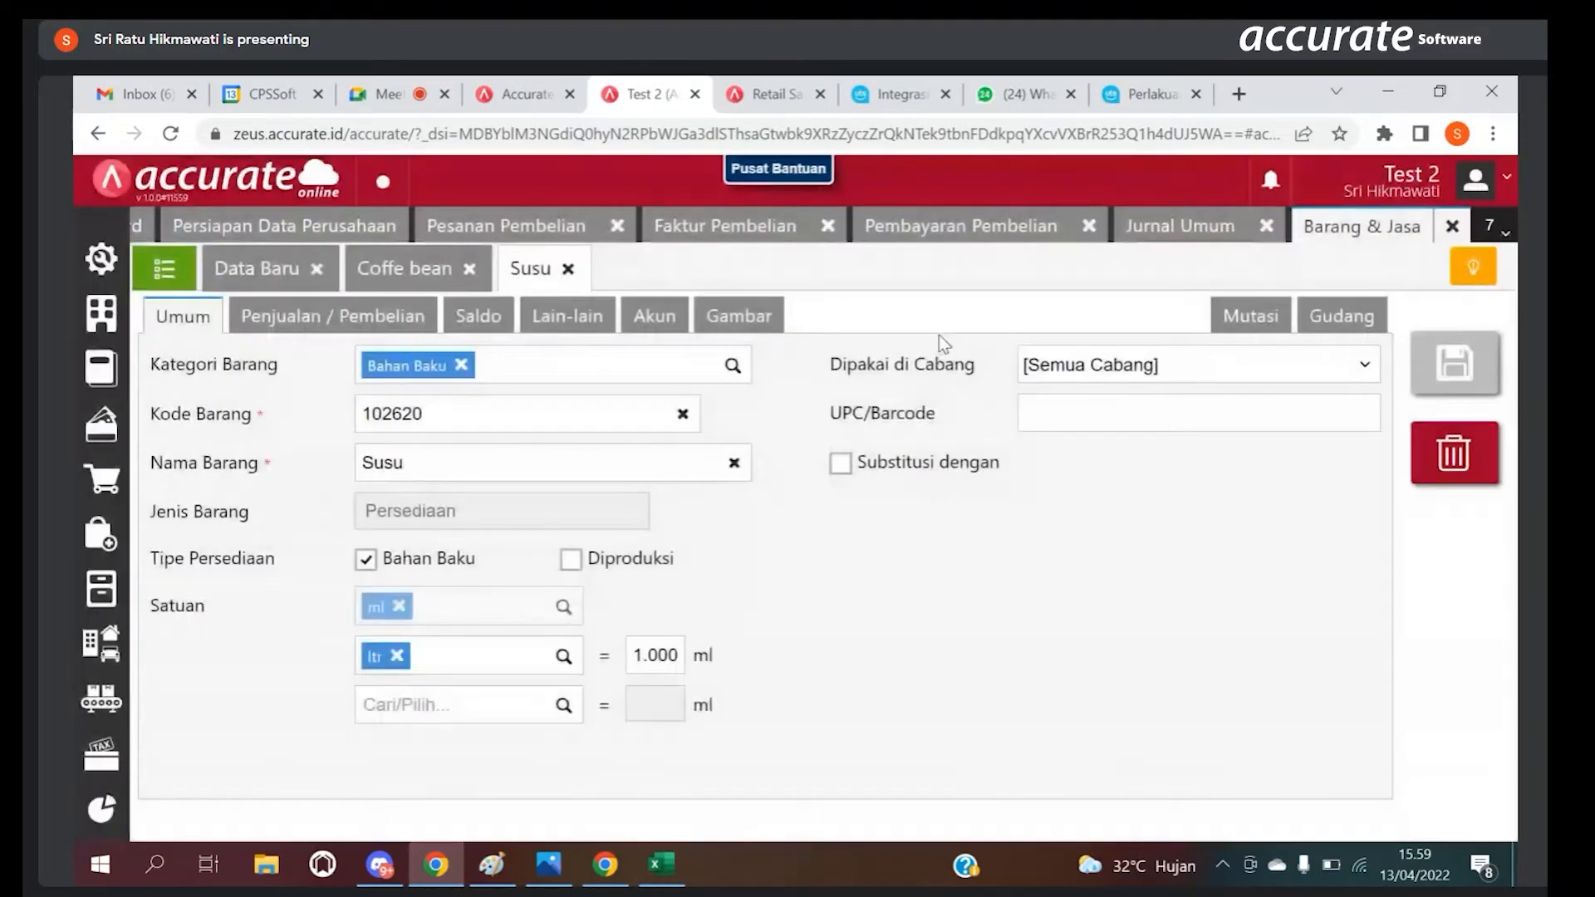
left_click(1237, 317)
left_click(803, 365)
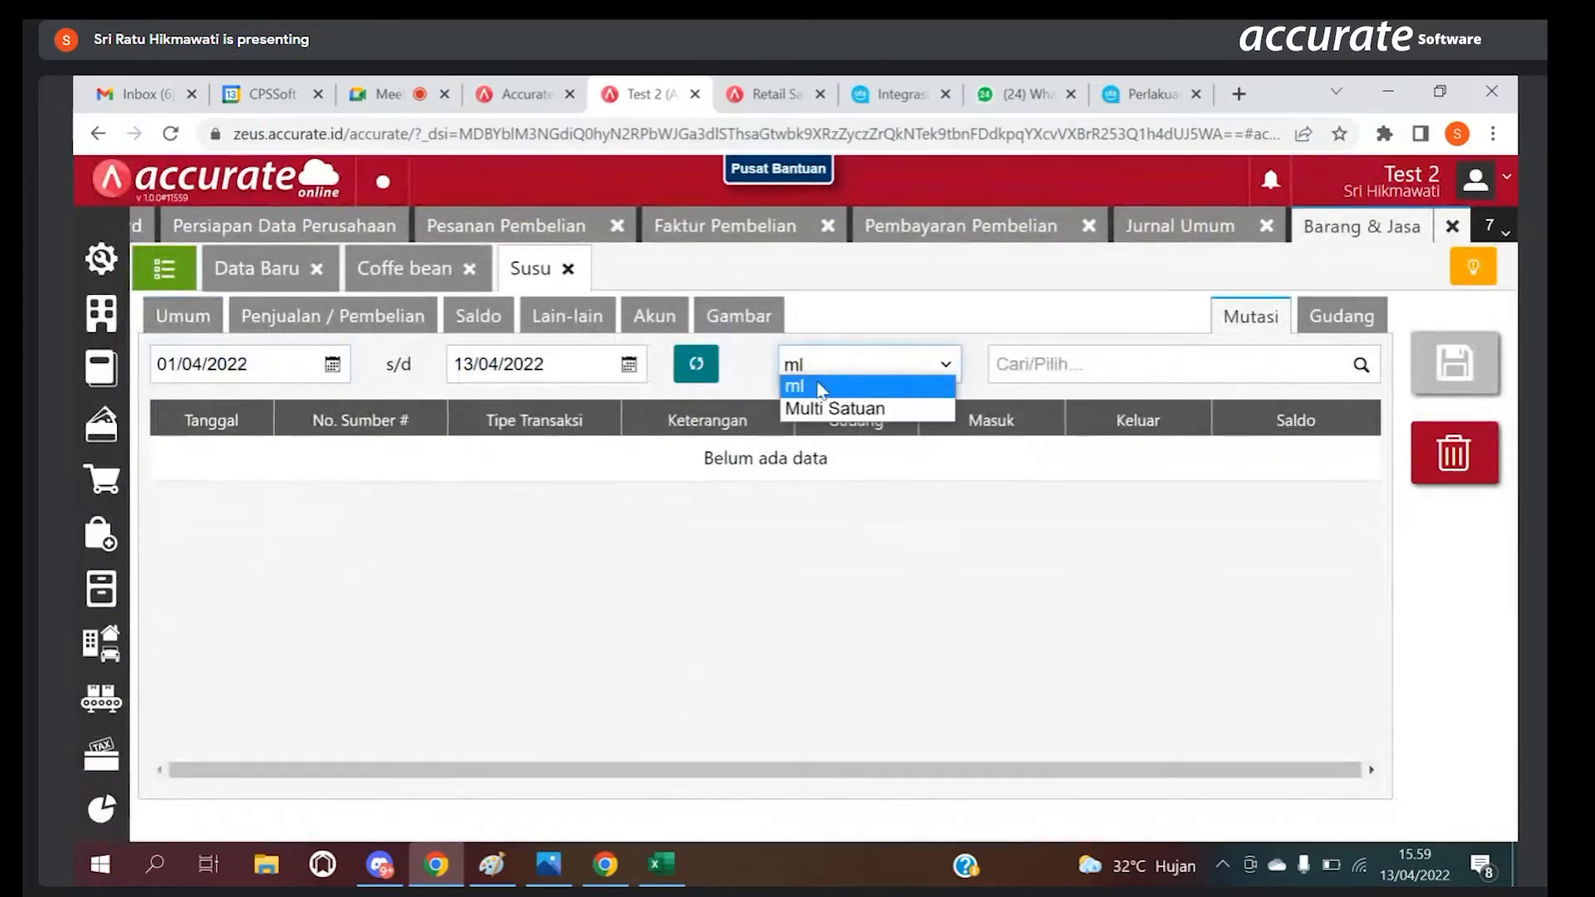
left_click(826, 407)
left_click(697, 368)
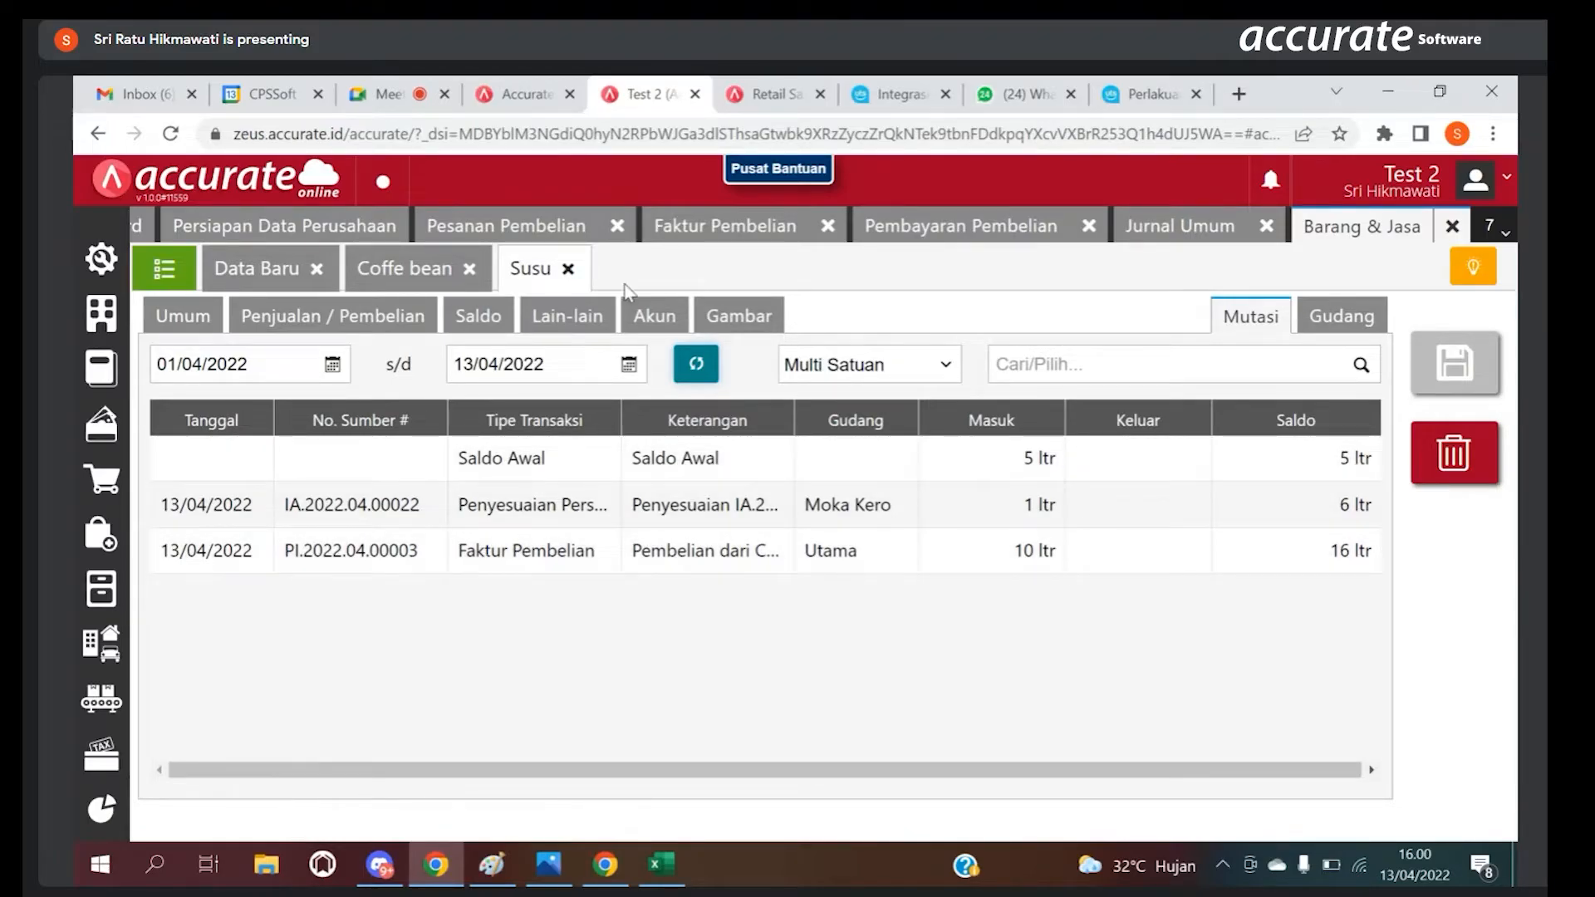
Step: Close the Susu and Coffe bean records and the open Barang & Jasa, Jurnal Umum, Pembayaran, Faktur and Pesanan Pembelian pages
left_click(568, 268)
left_click(469, 268)
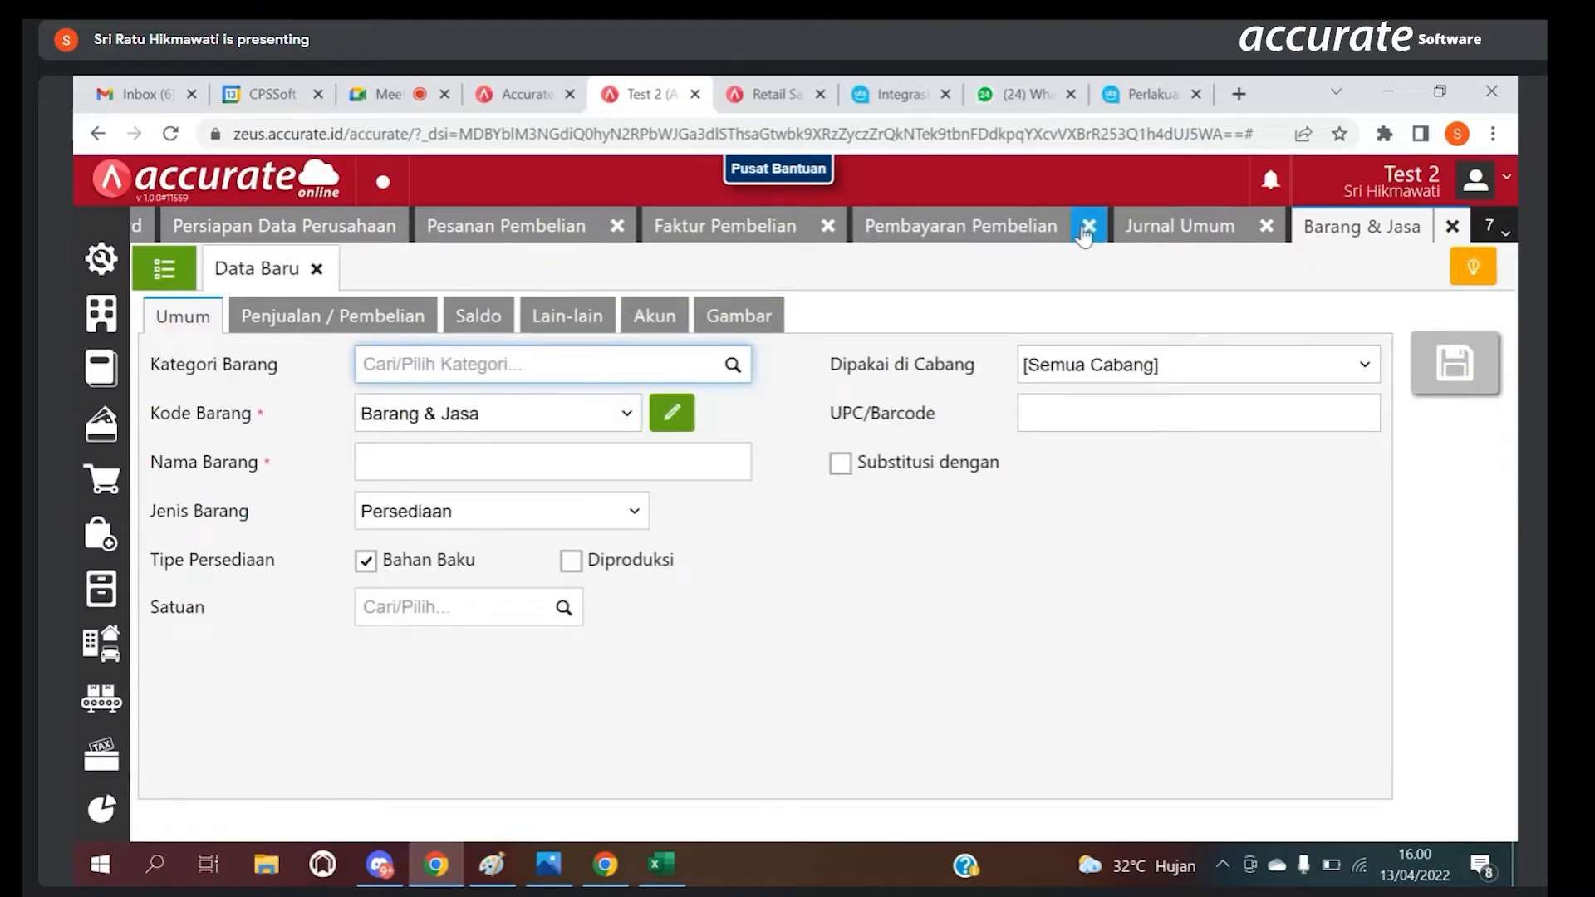
left_click(1450, 228)
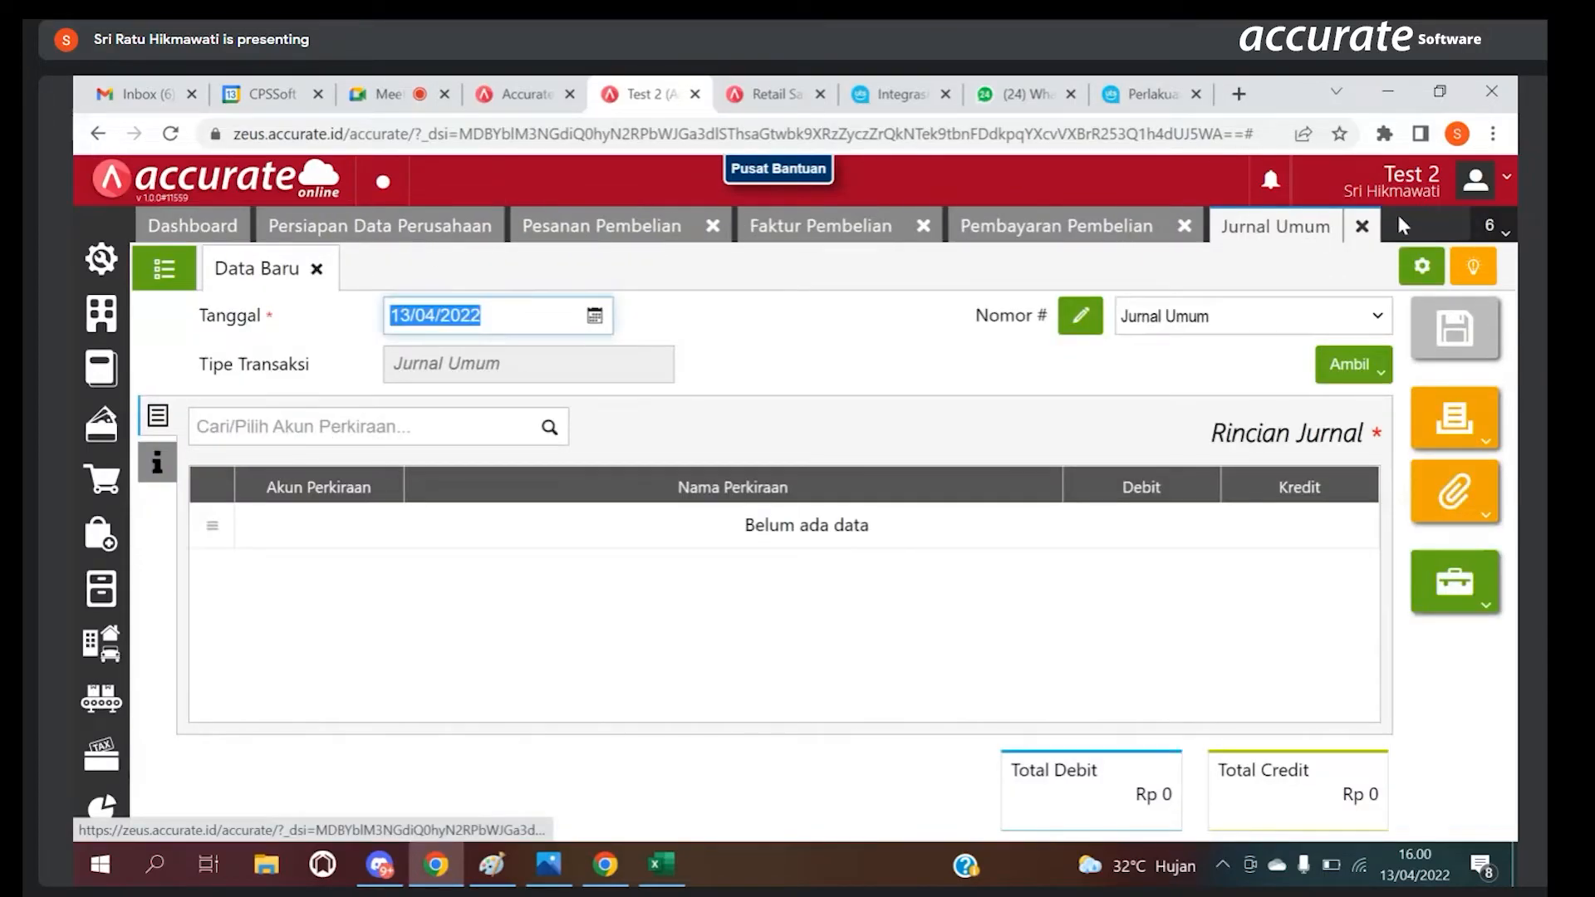
left_click(1359, 228)
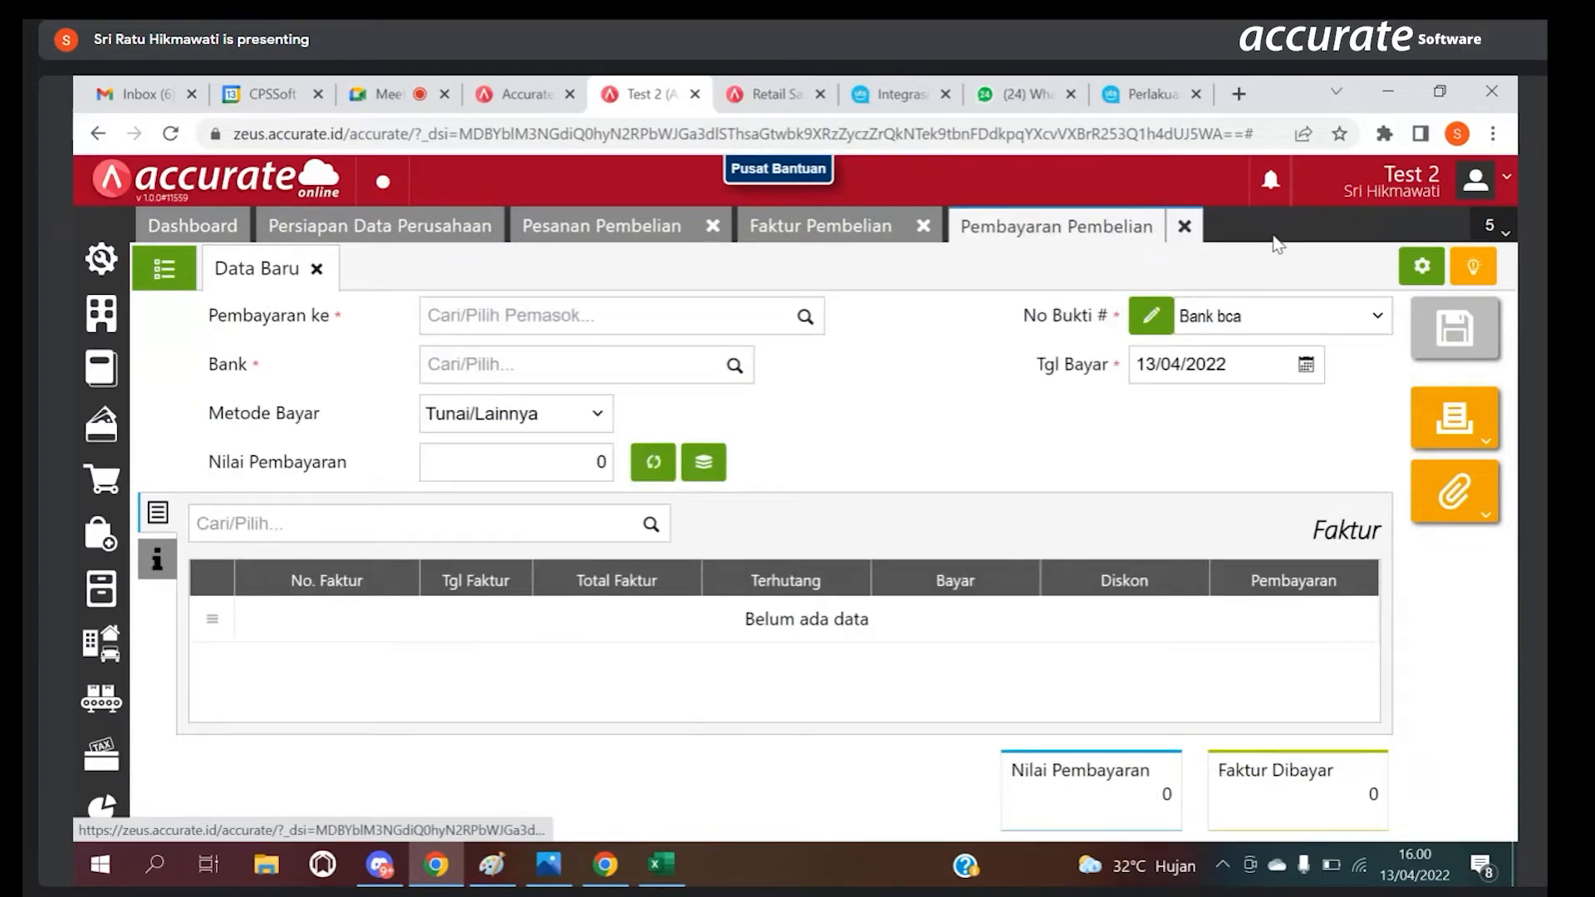
left_click(1185, 228)
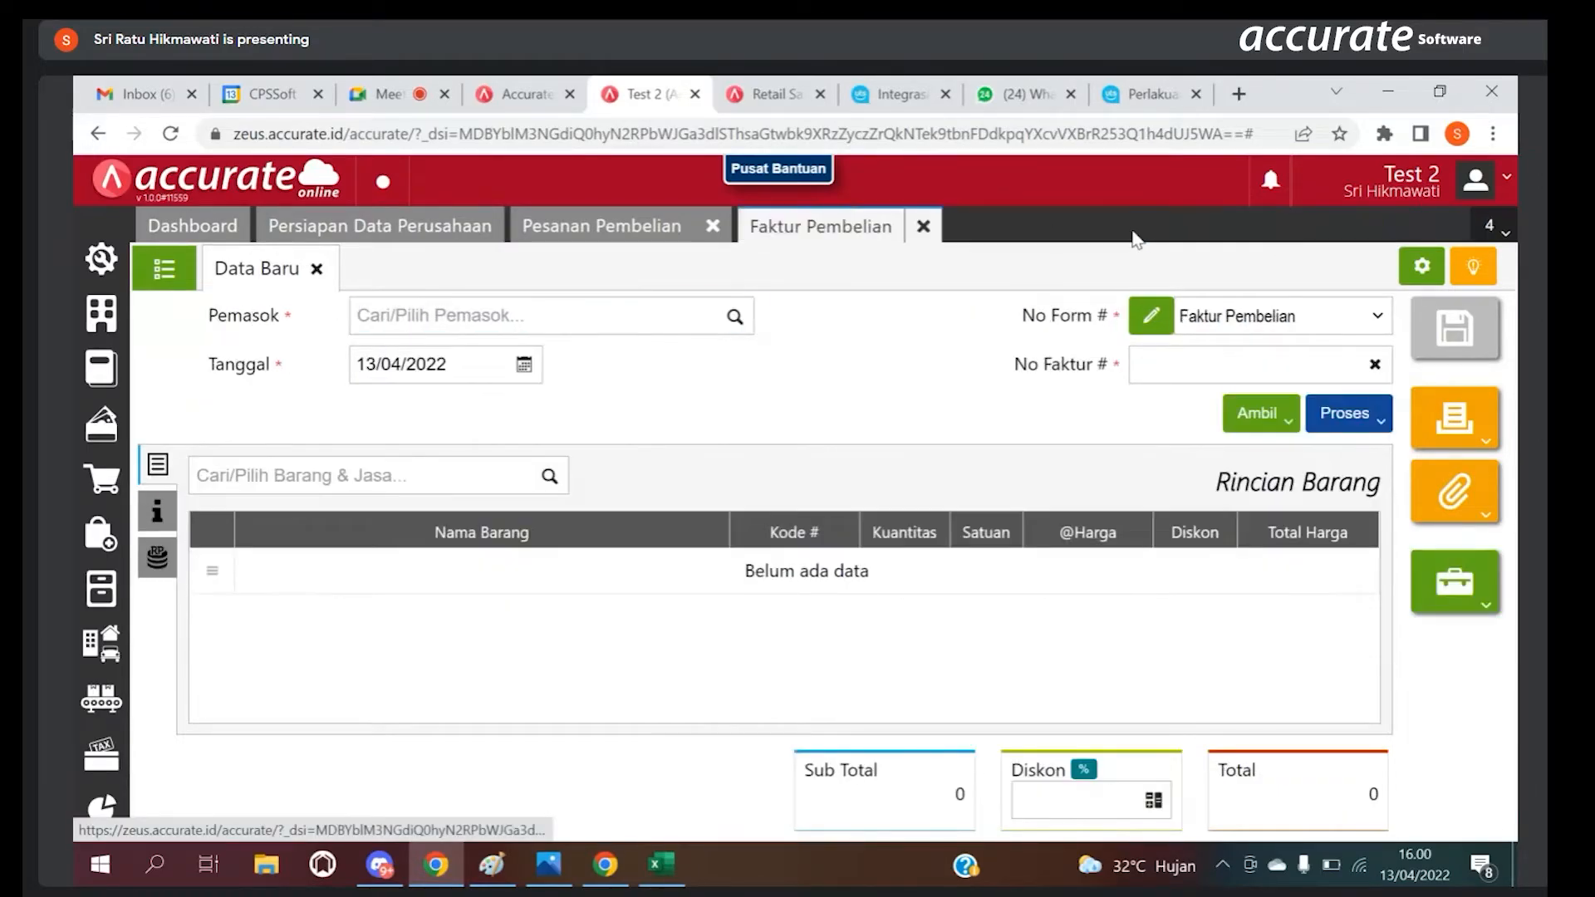
left_click(923, 226)
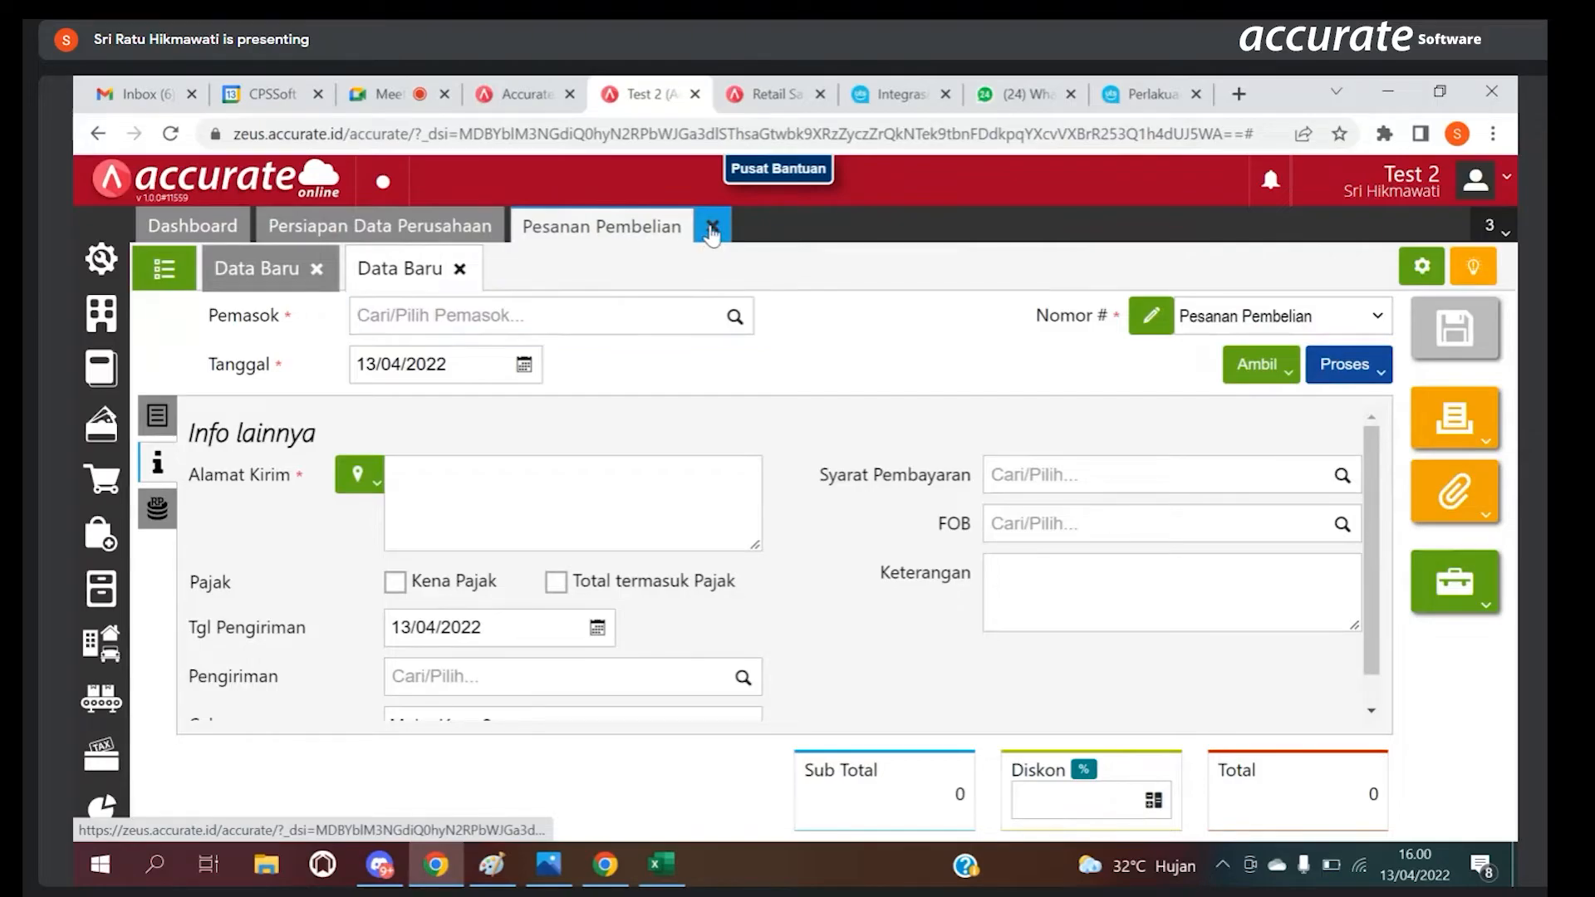
left_click(711, 227)
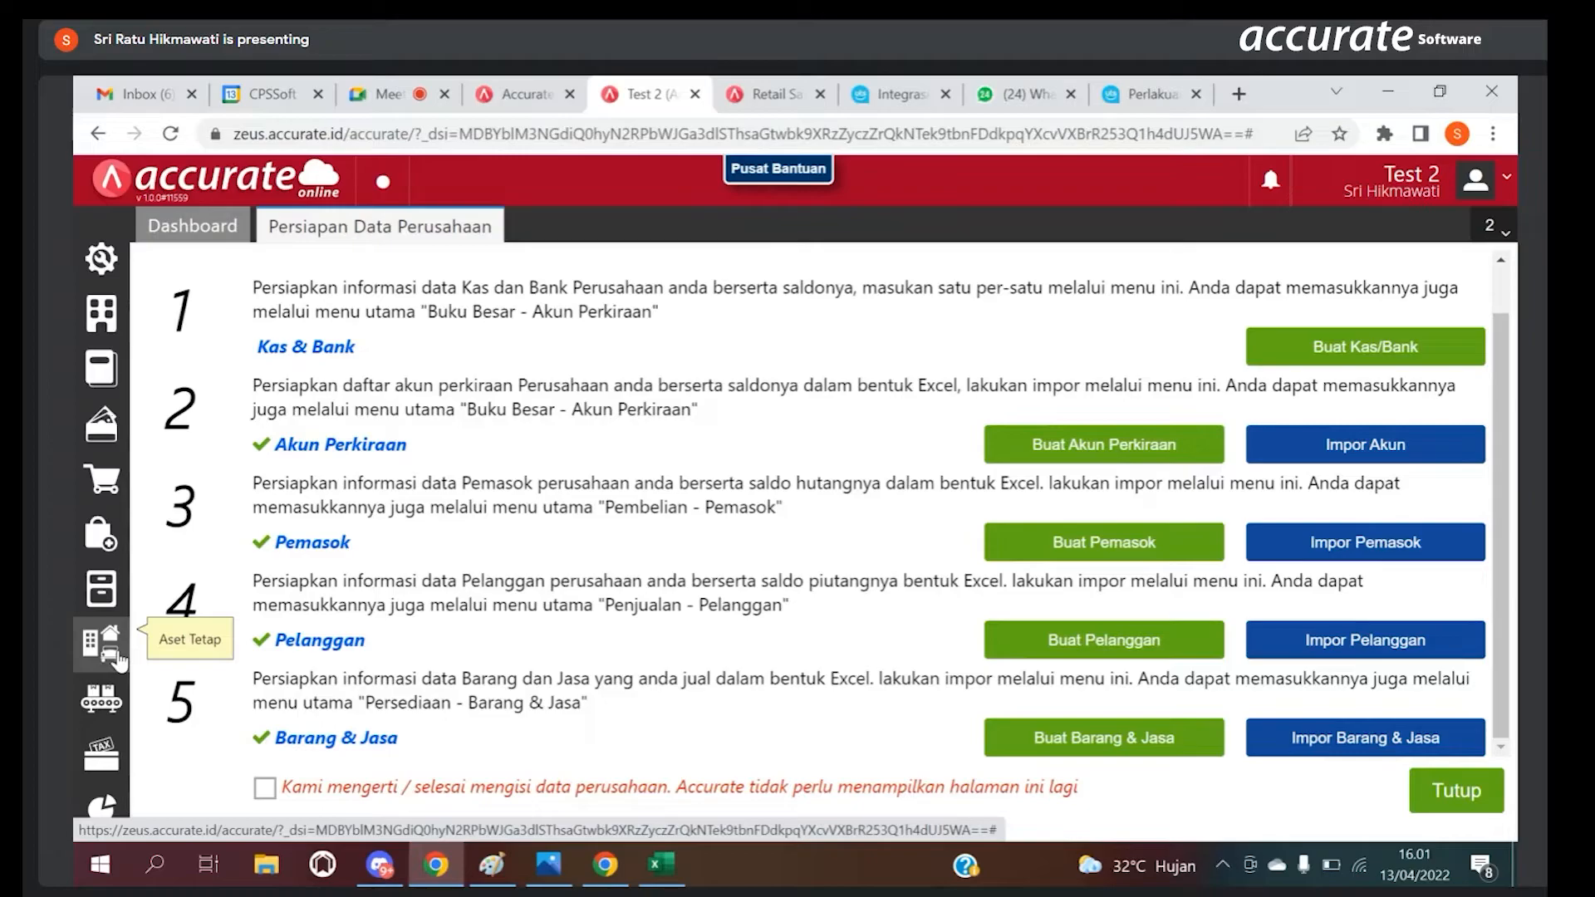
Step: Try to save a new Kategori Aset named Peralatan under Aset Tetap
left_click(109, 650)
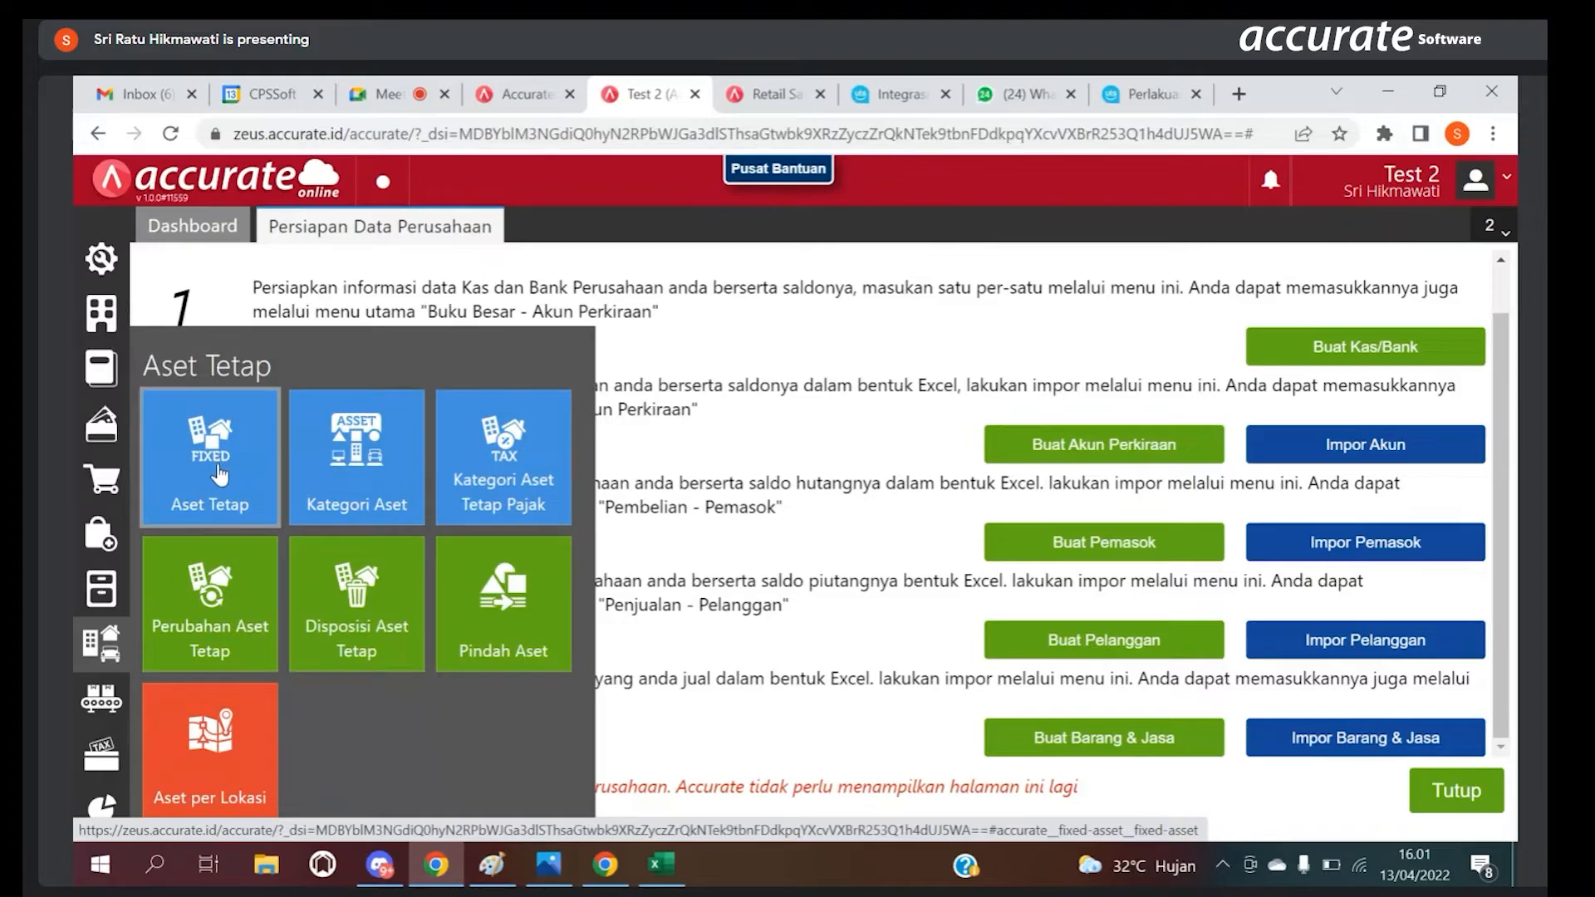
left_click(341, 465)
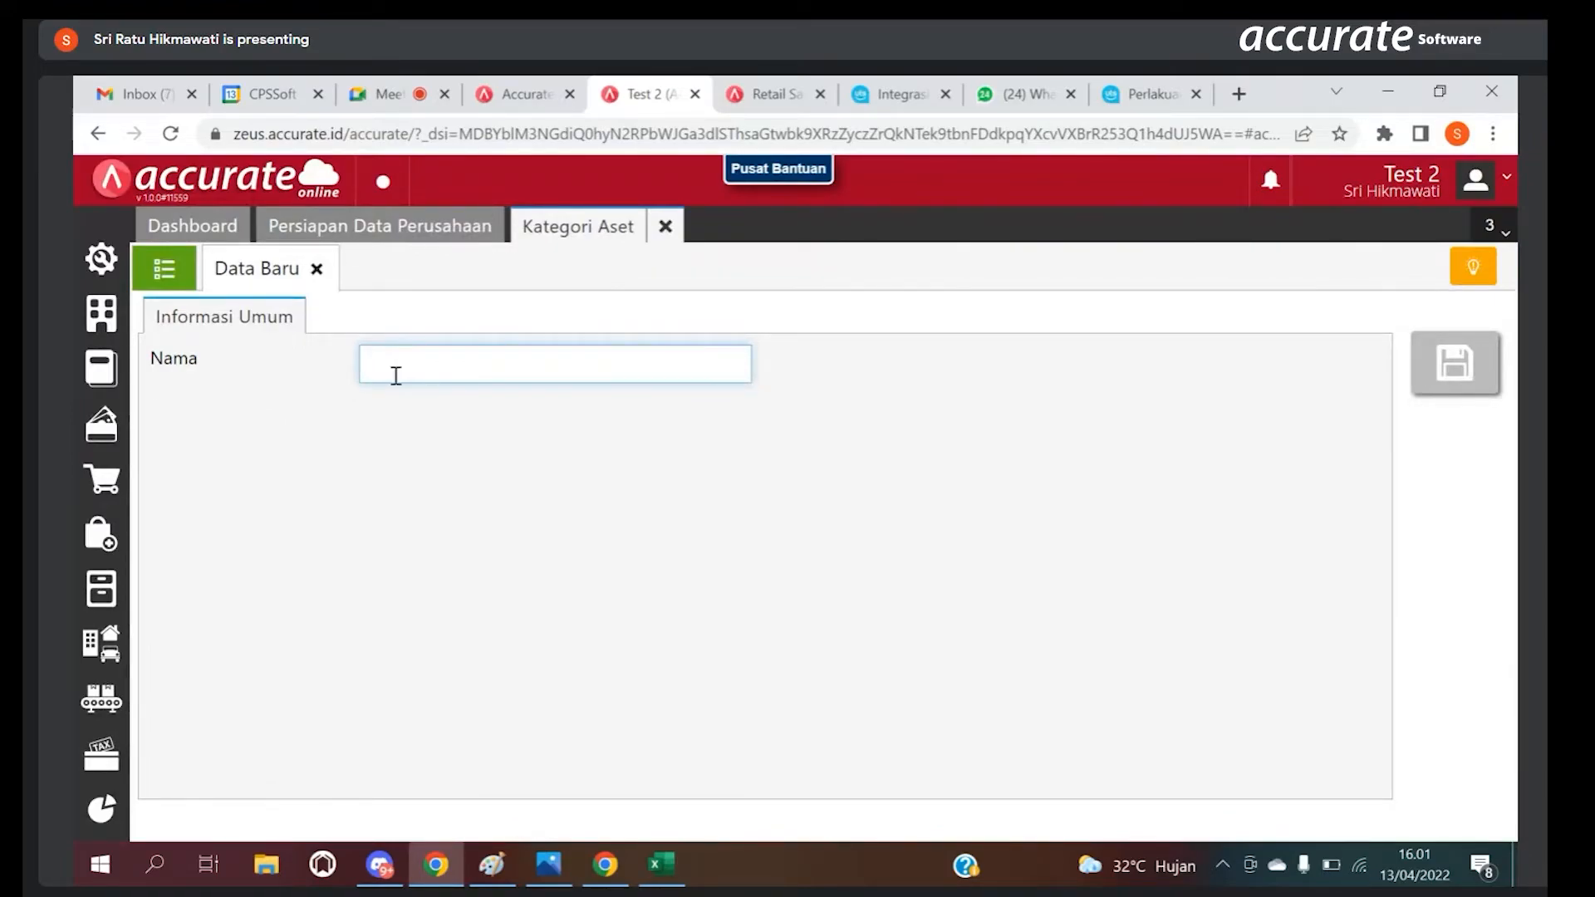
type("Peralatan")
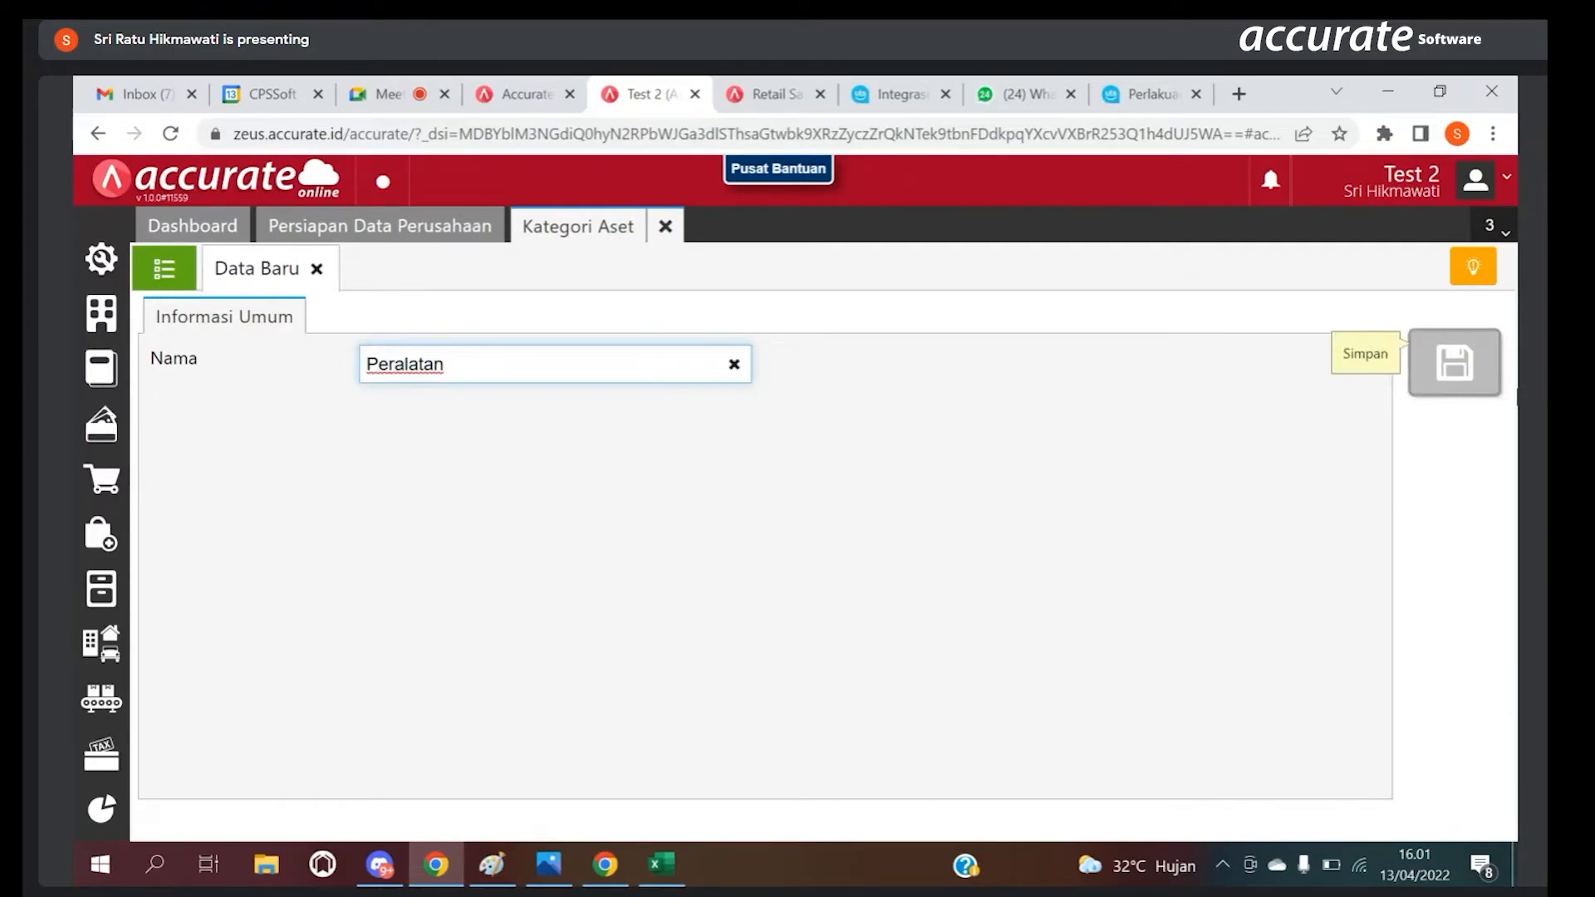
left_click(1455, 382)
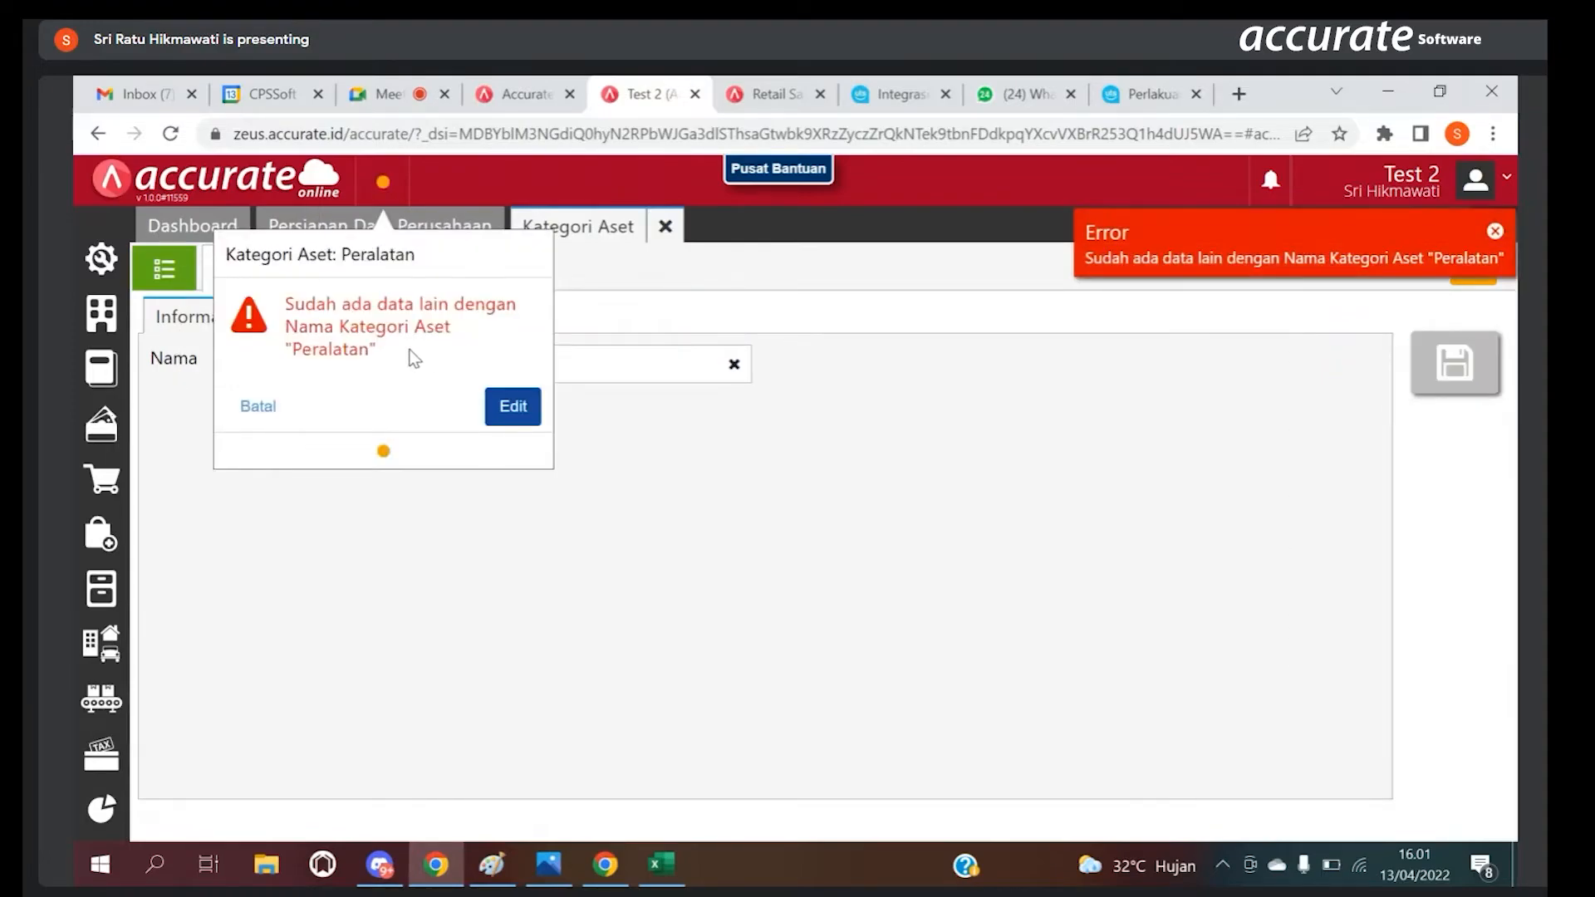
left_click(255, 407)
Step: Add and save a new Kategori Aset named kendaraan from the category list, and close Kategori Aset
left_click(164, 270)
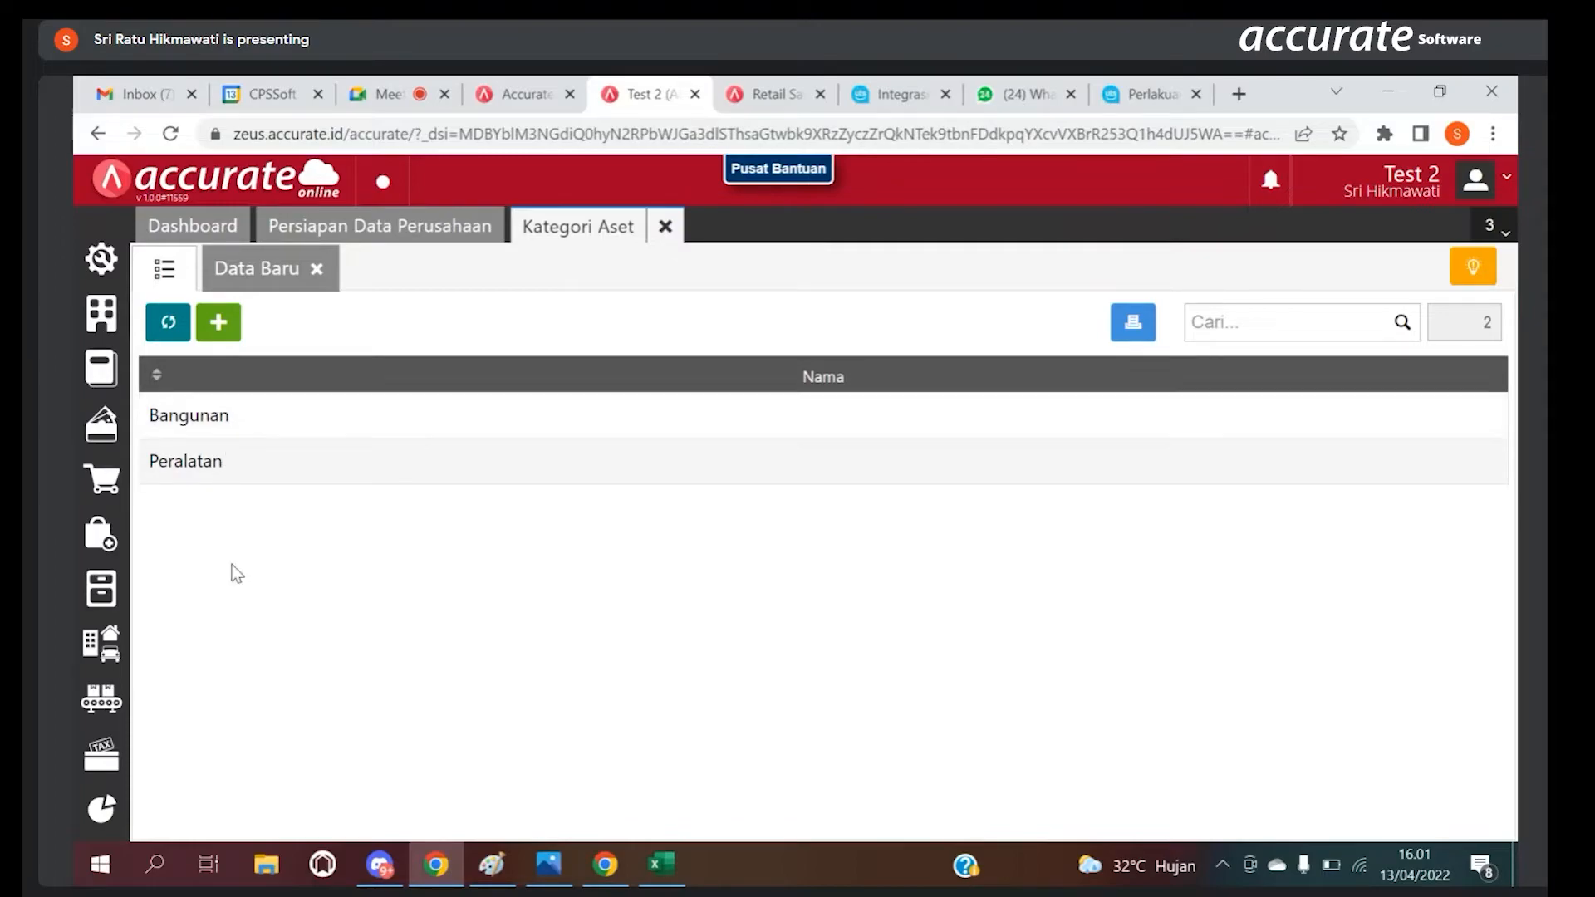
left_click(219, 321)
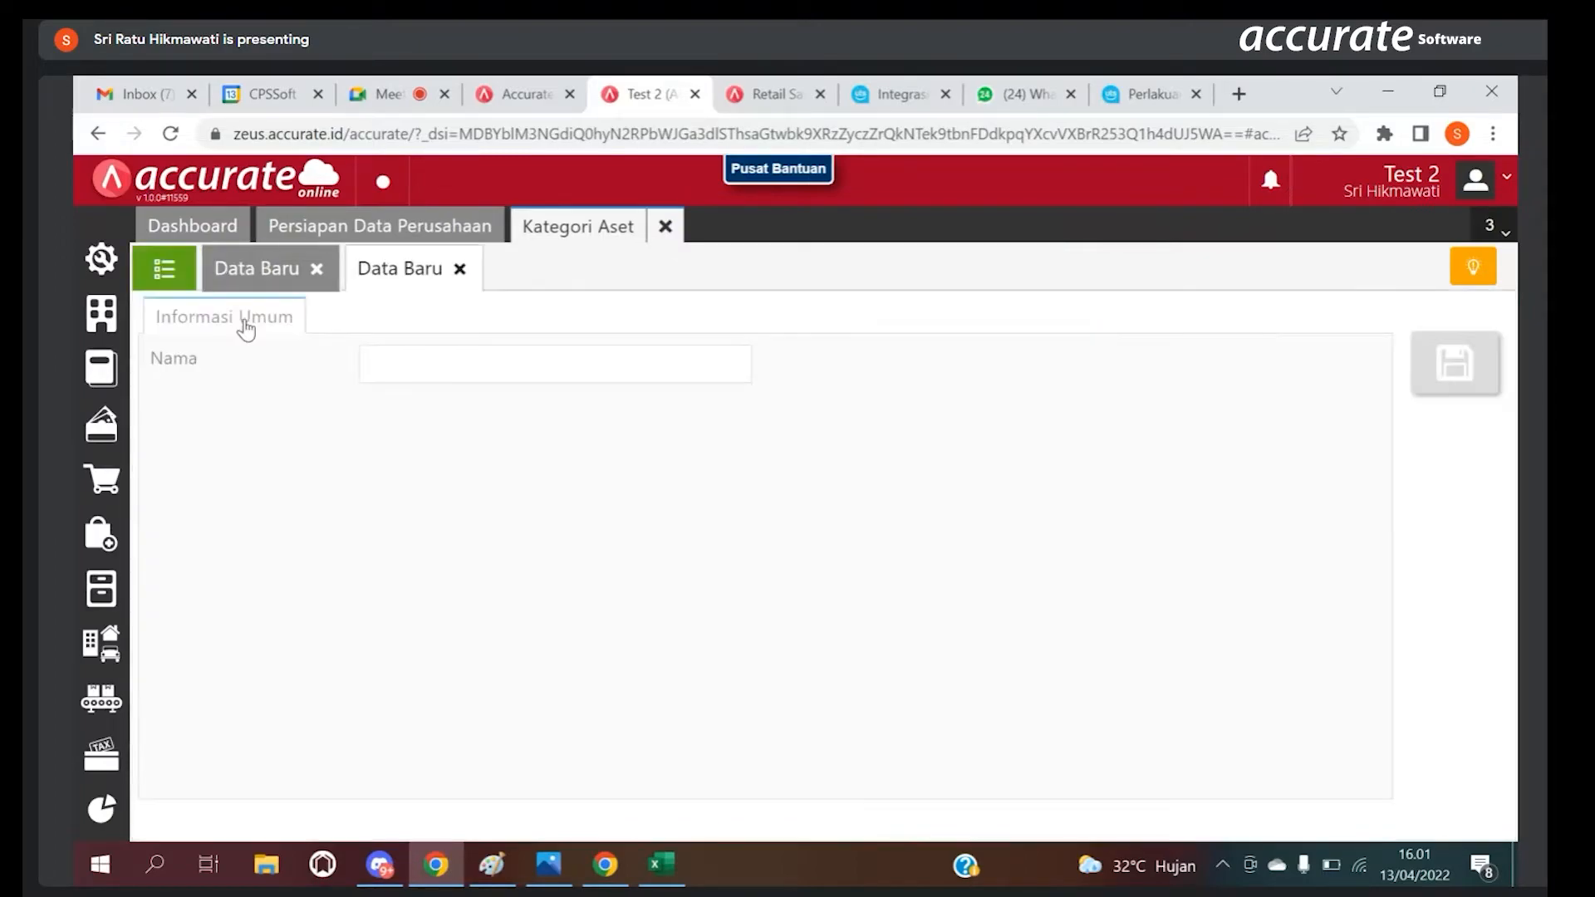
left_click(407, 367)
type("ke")
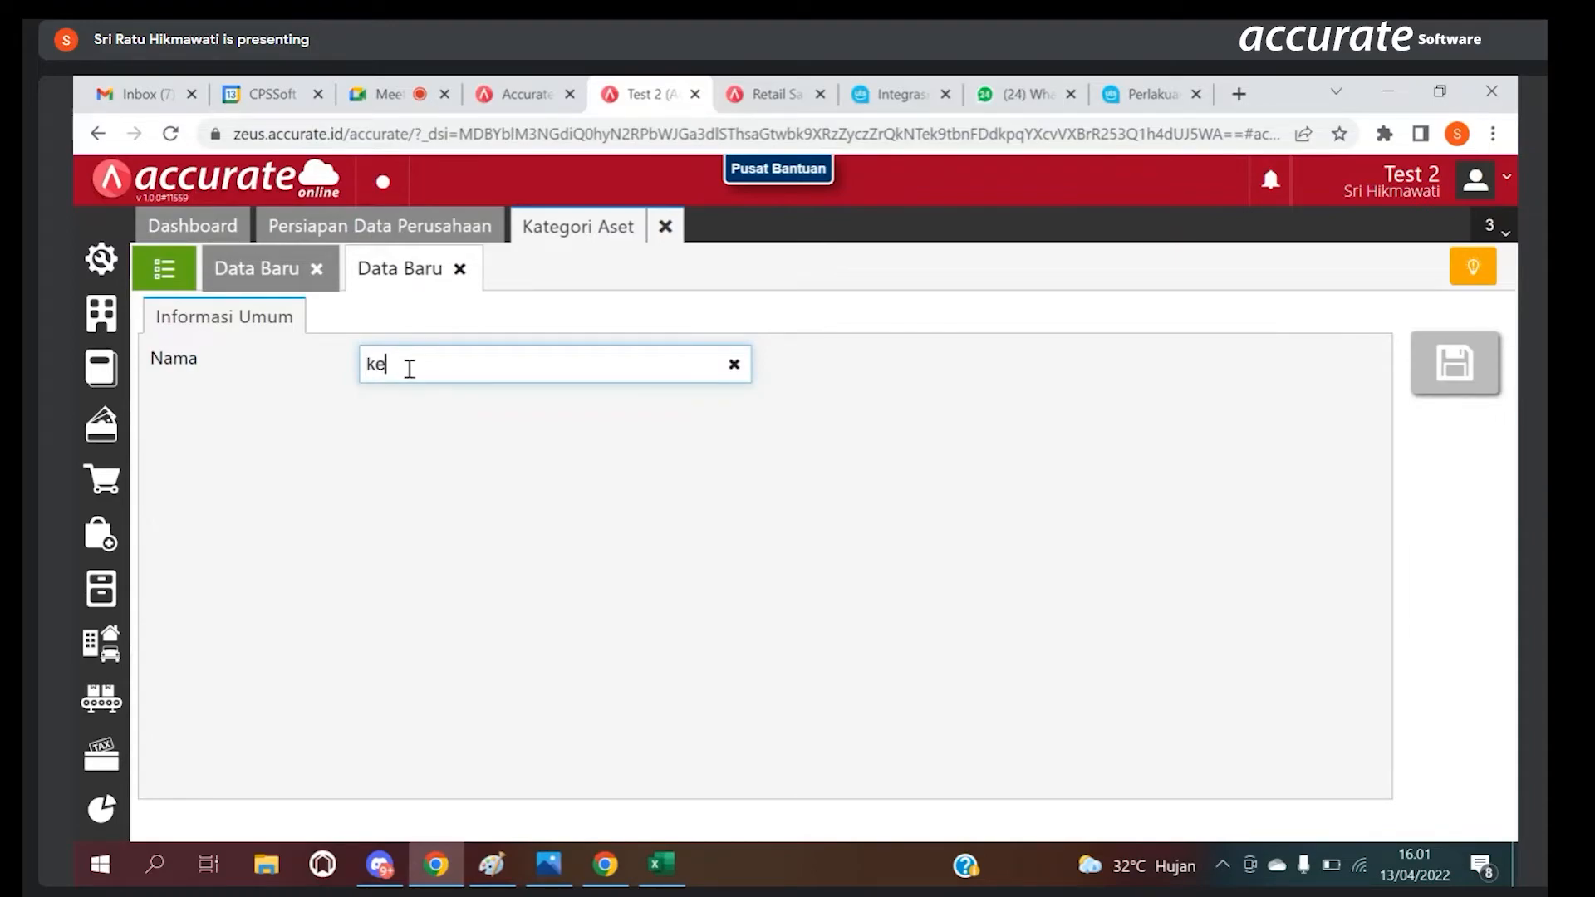
type("ndaraan")
left_click(1437, 365)
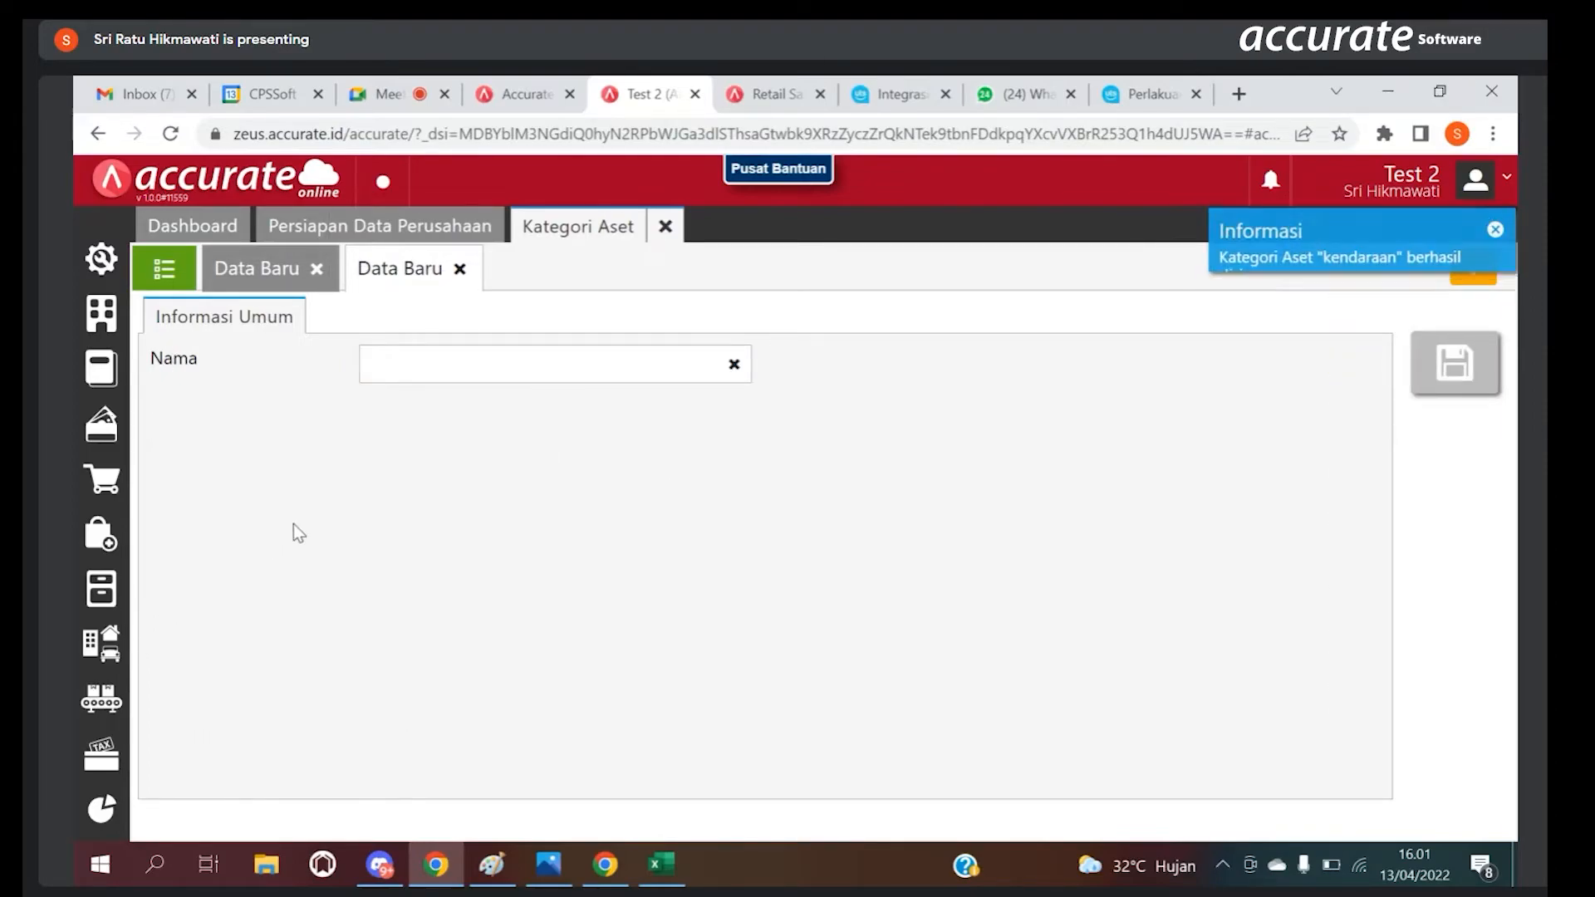
left_click(664, 226)
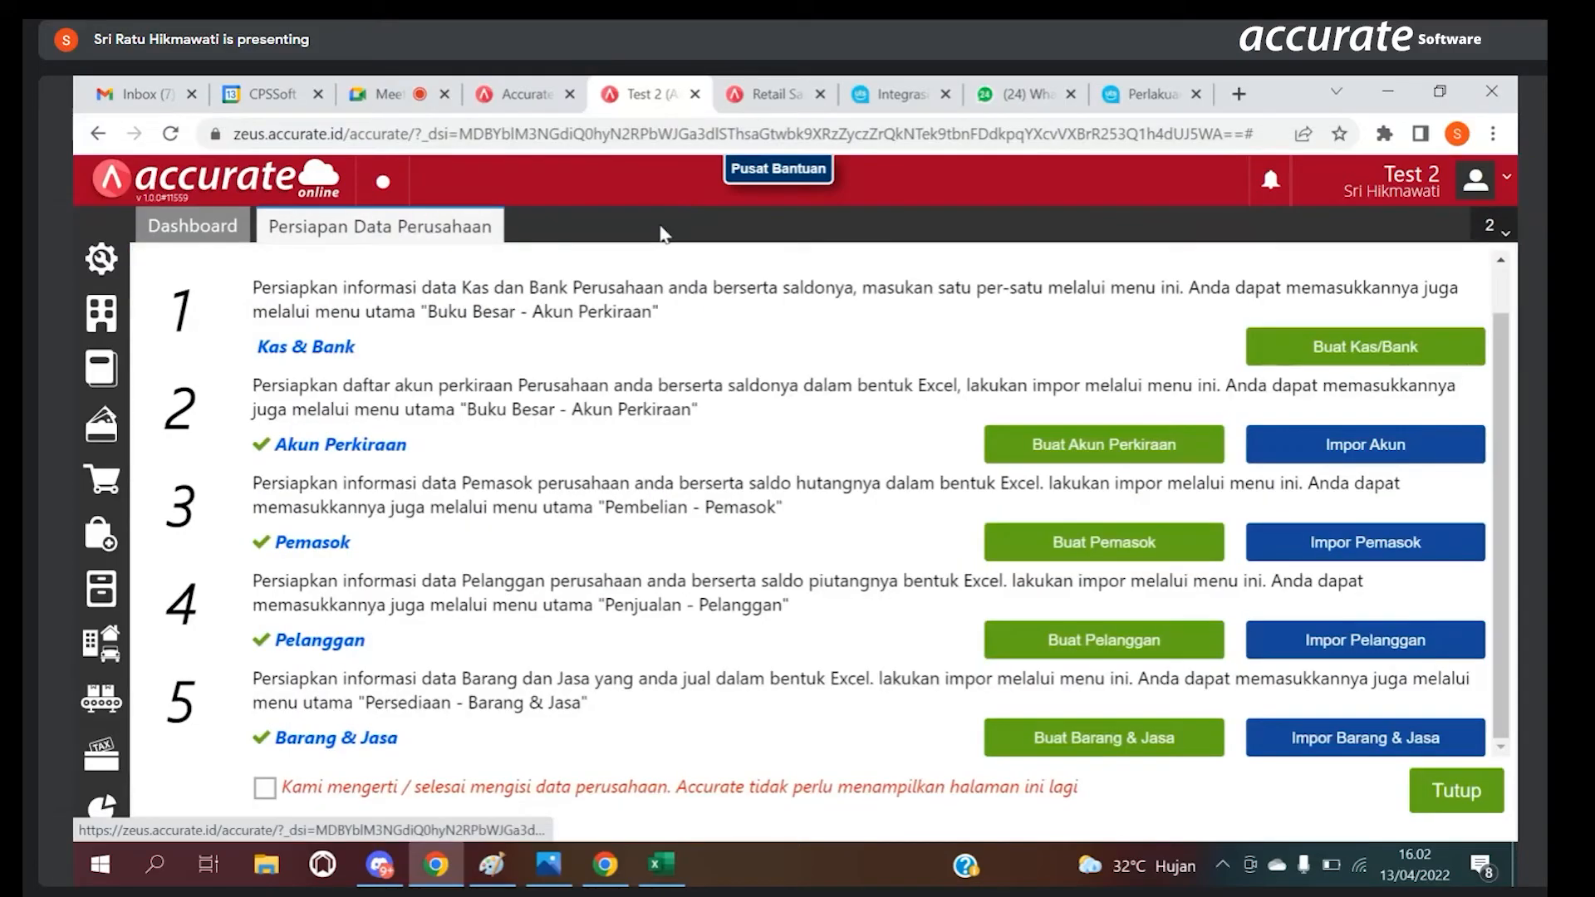
Step: Start a new Aset Tetap record named Mobil A, keeping Metode Garis Lurus as its depreciation method
left_click(112, 657)
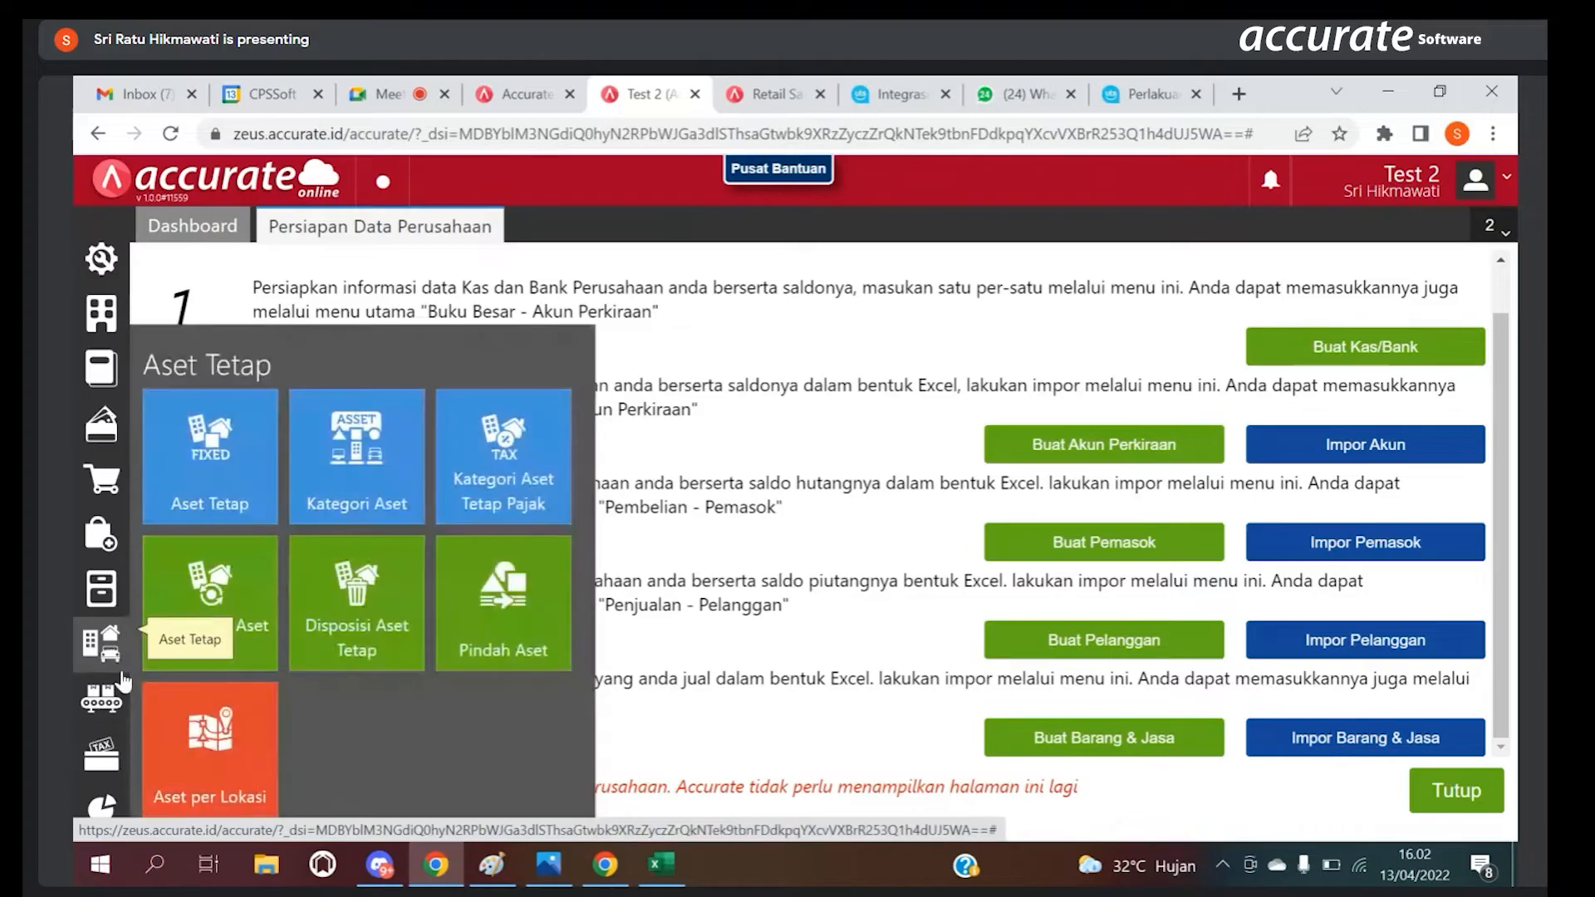
left_click(241, 497)
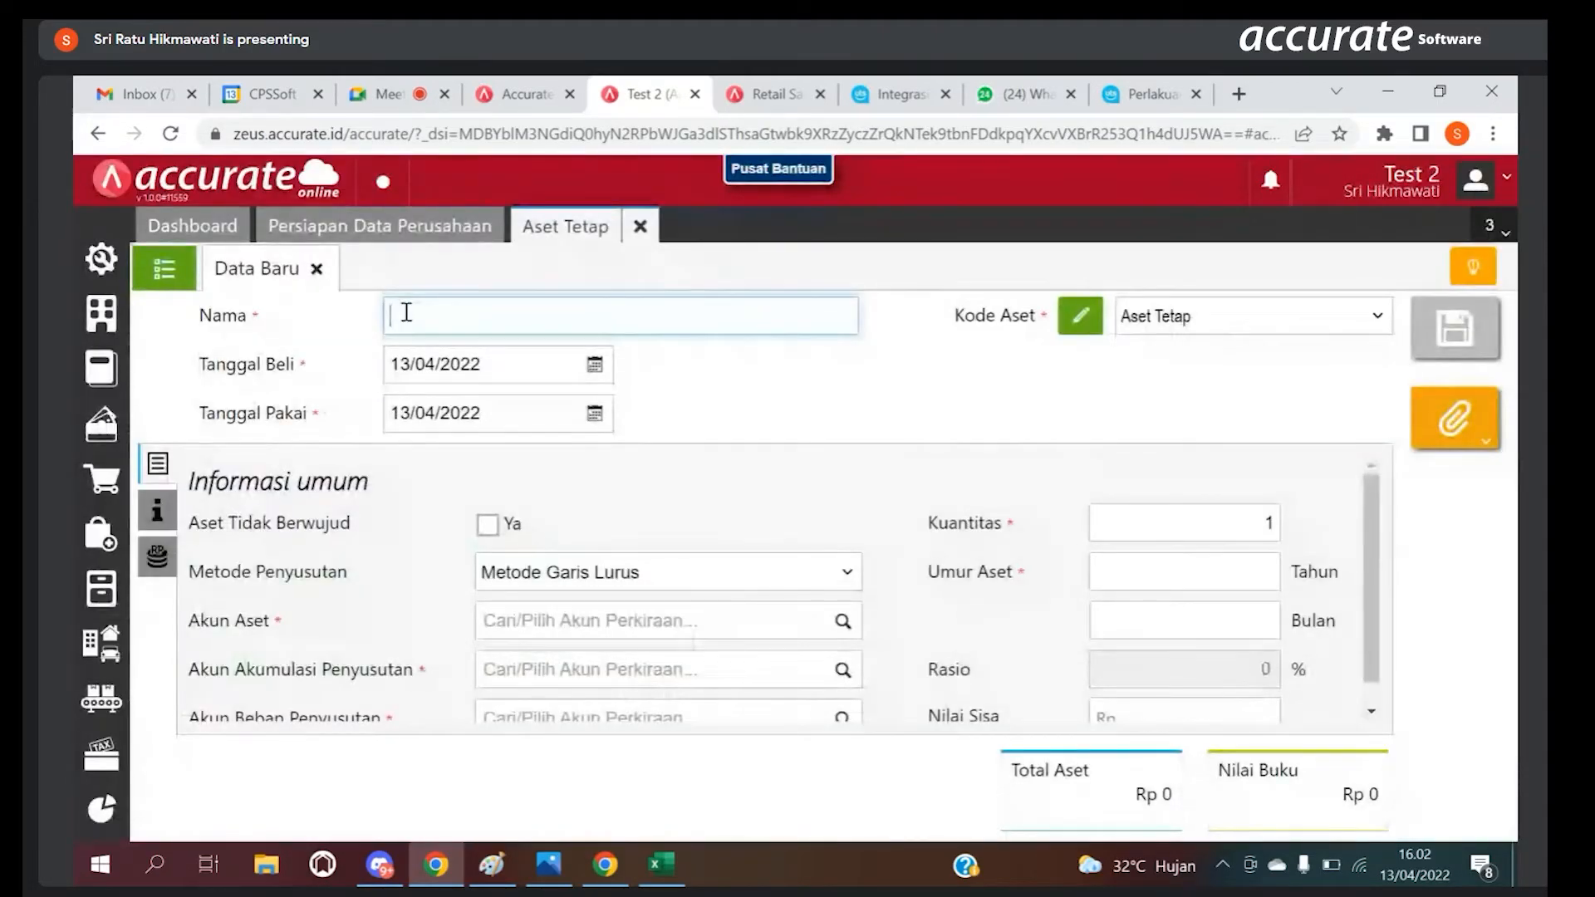
left_click(407, 311)
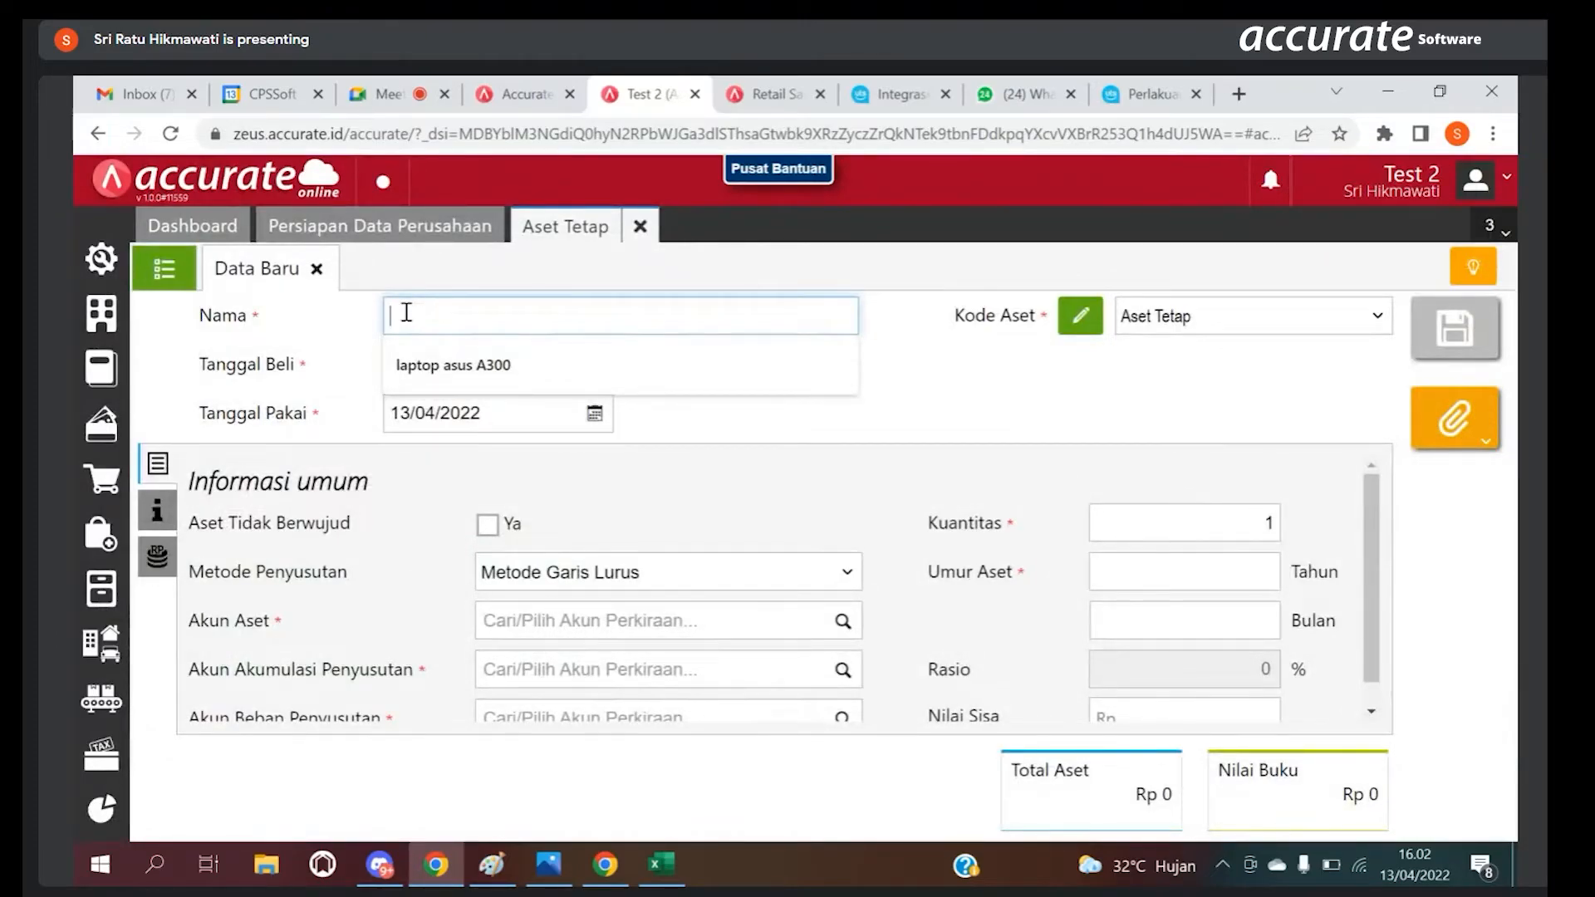
type("Mo")
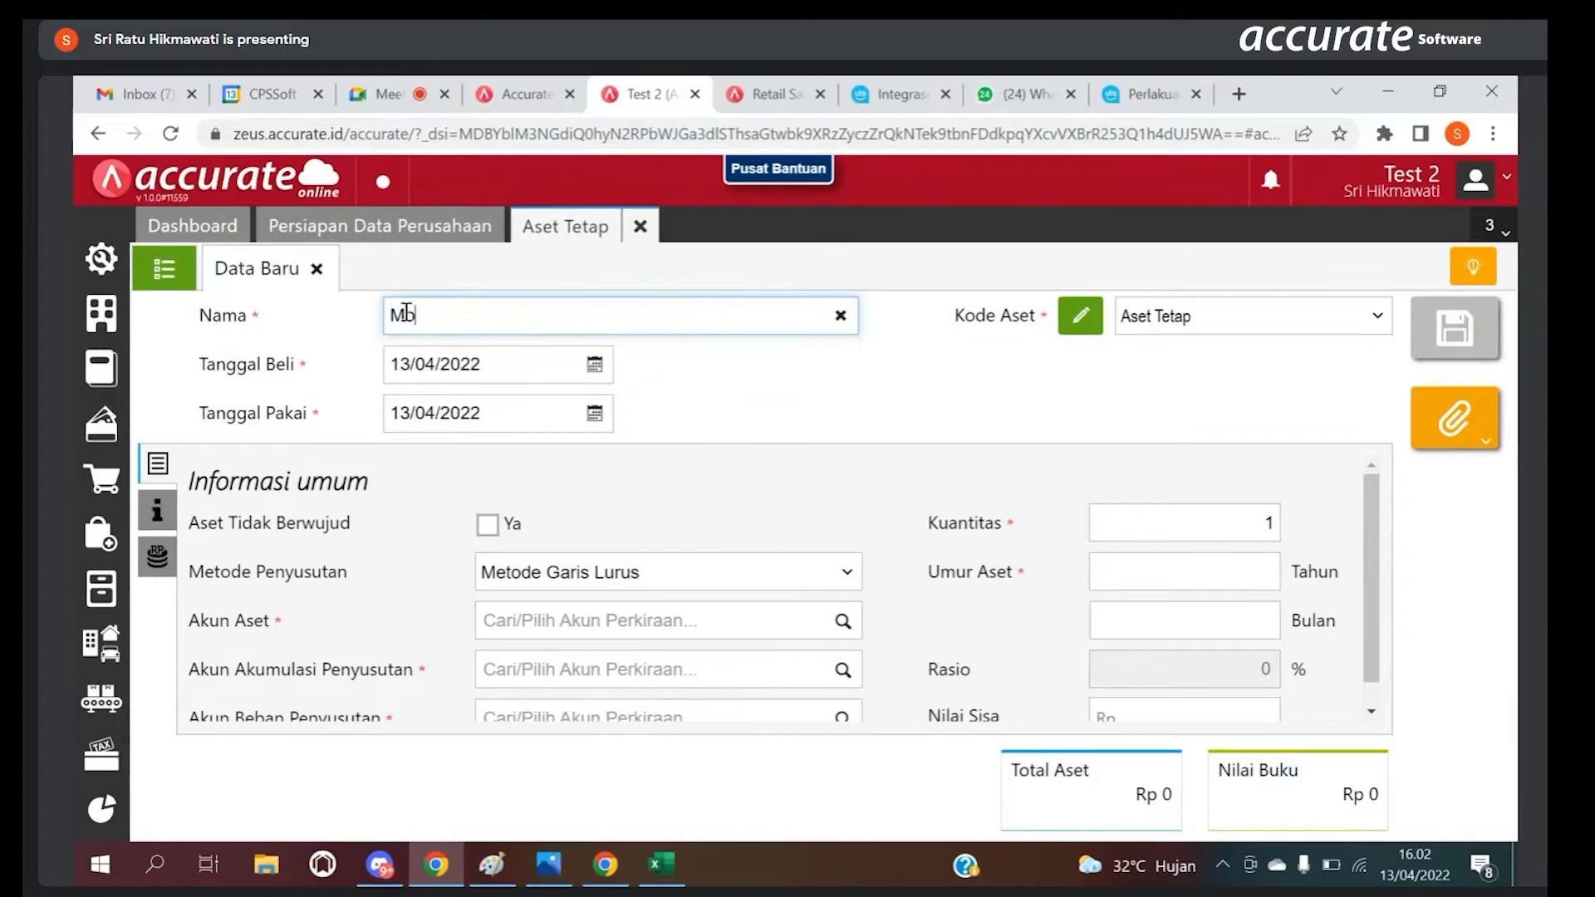
type("bil A")
left_click(549, 564)
left_click(558, 580)
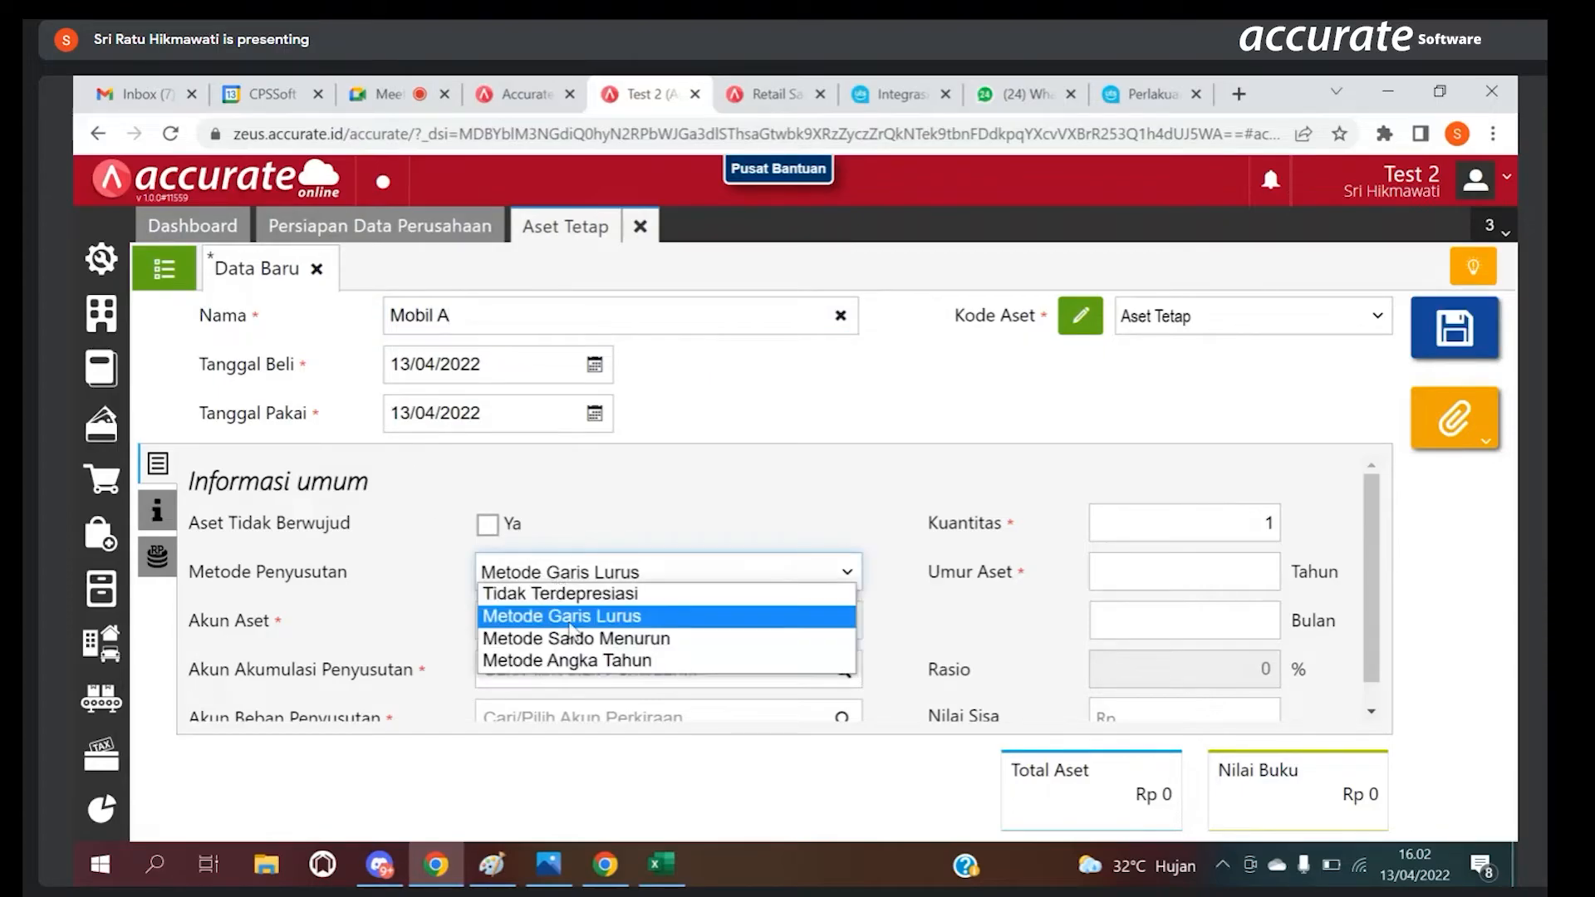
left_click(448, 591)
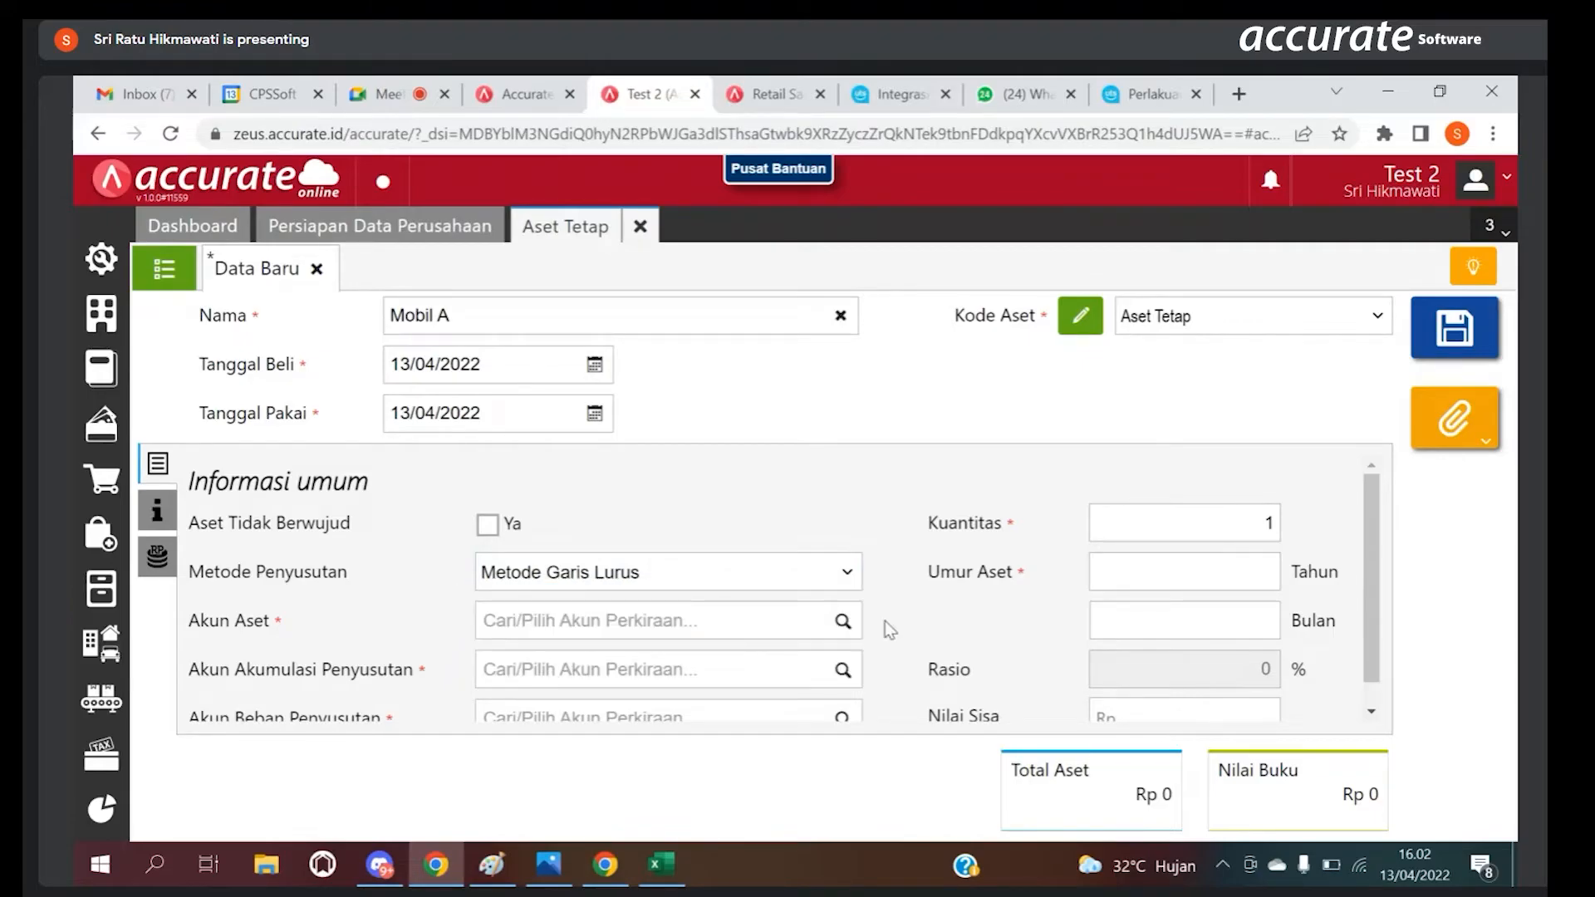
Step: Try to find an Akun Aset account by searching for ken
left_click(850, 624)
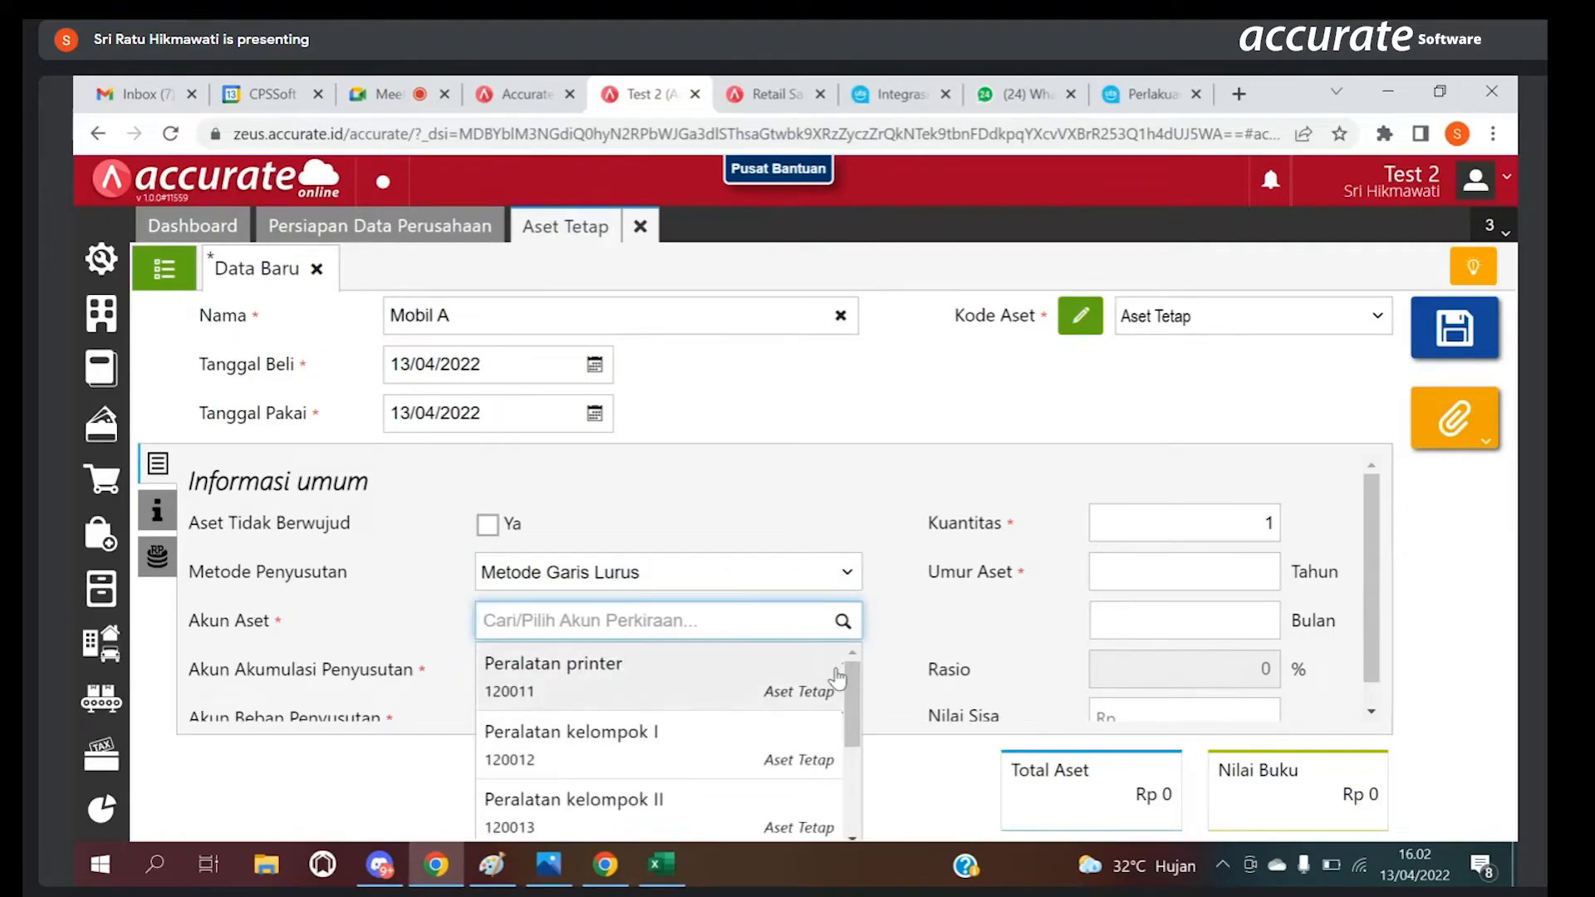
type("ken")
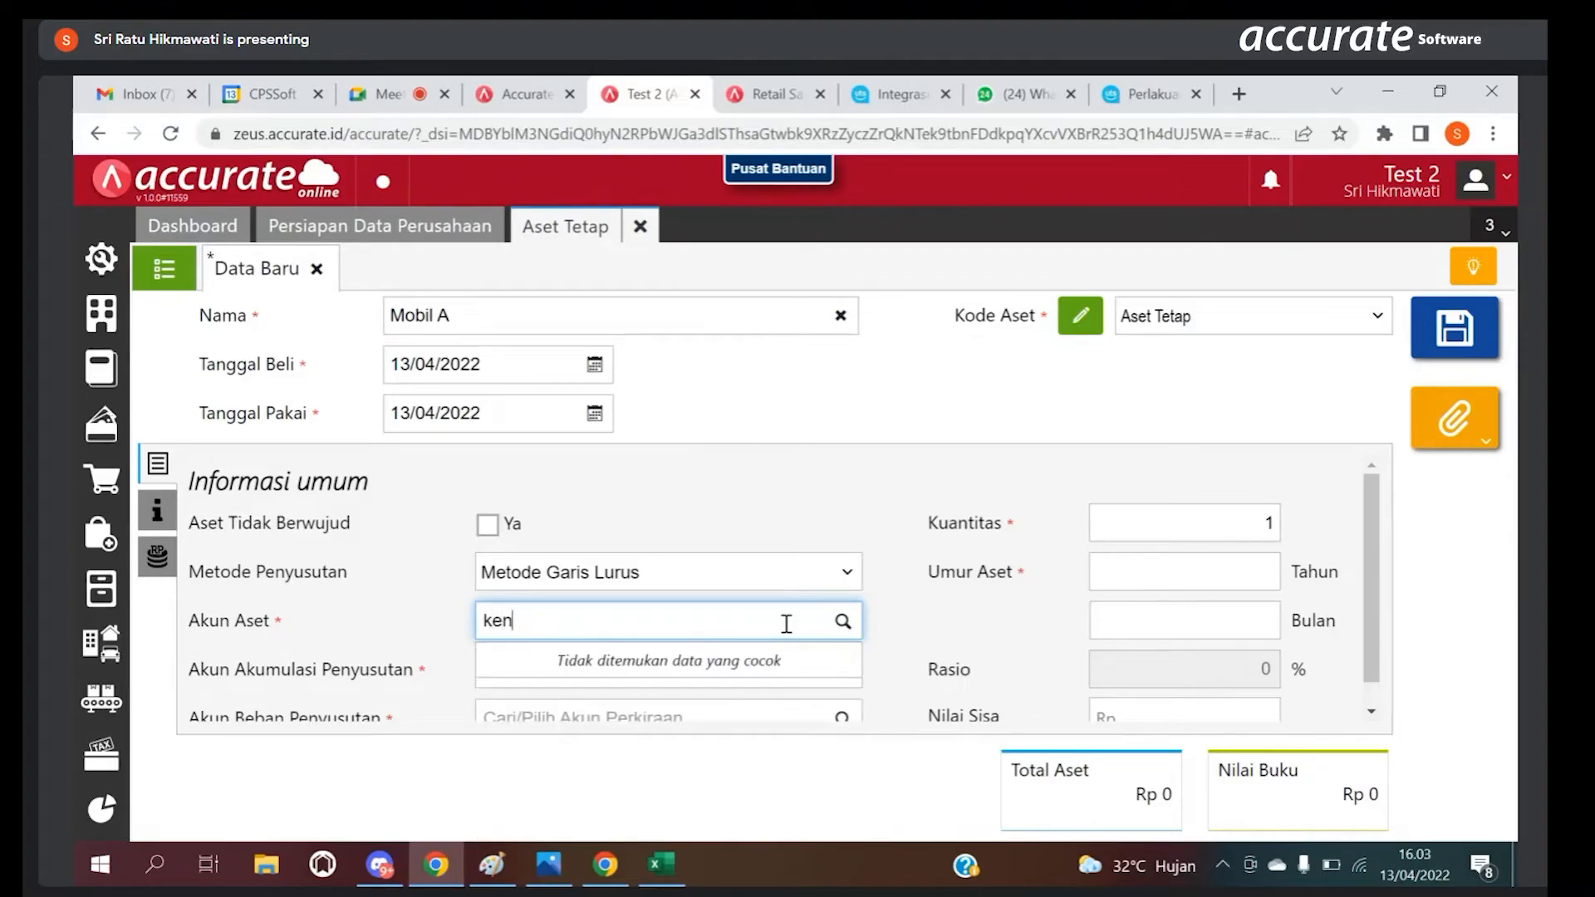
key("BackSpace")
key("BackSpace")
key("BackSpace")
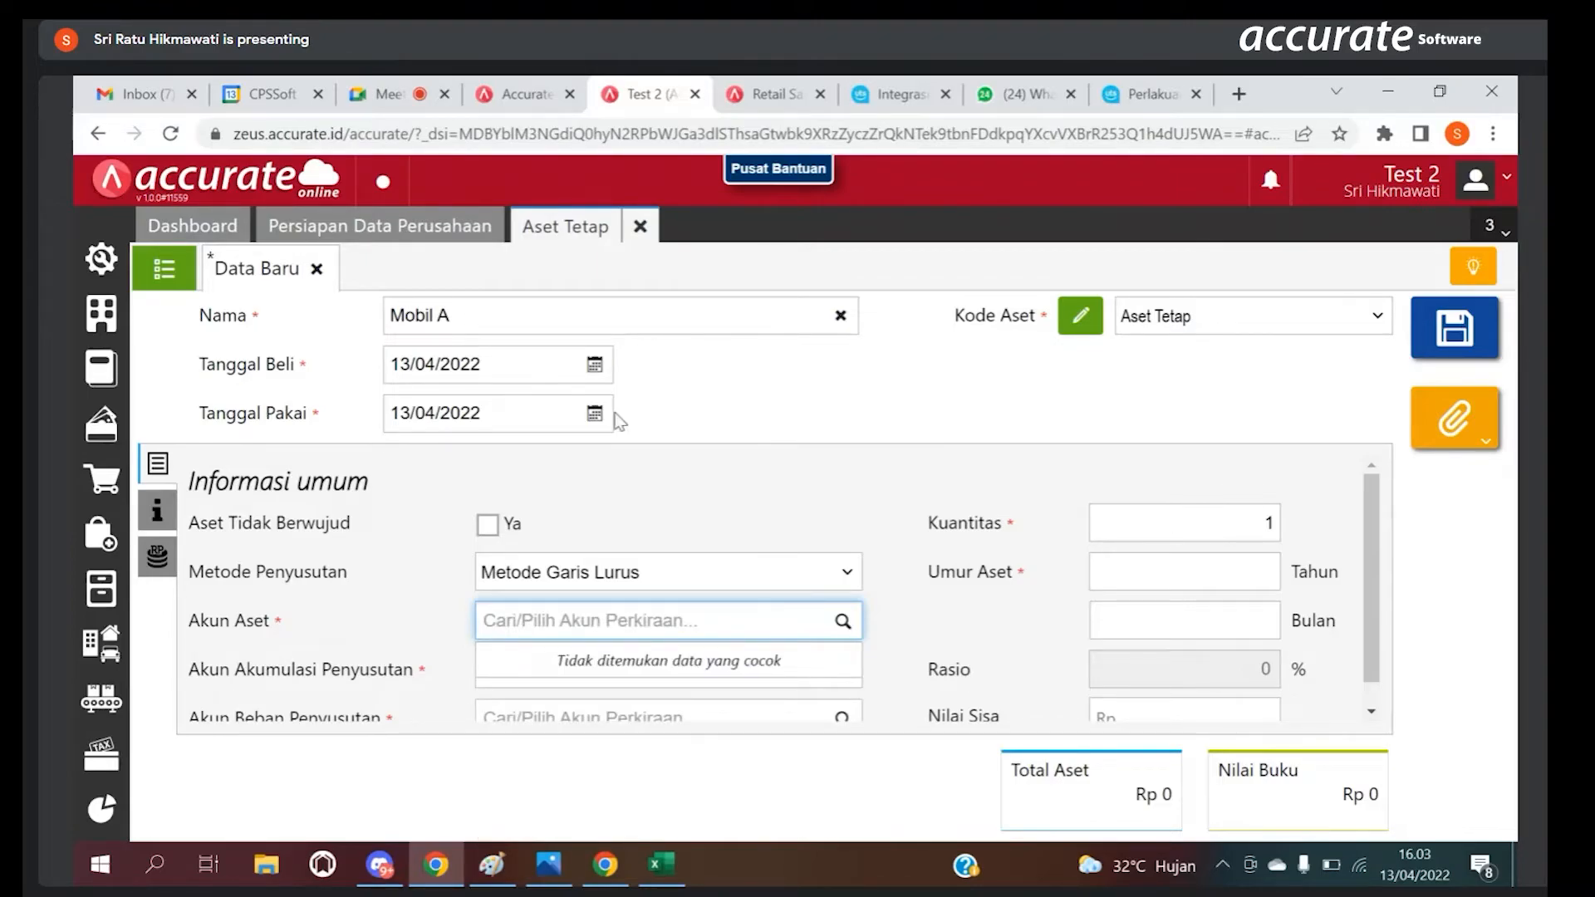
Step: Change the new asset's name to Laptop Thosiba
left_click(459, 320)
key("BackSpace")
key("BackSpace")
key("BackSpace")
key("BackSpace")
key("BackSpace")
key("BackSpace")
key("BackSpace")
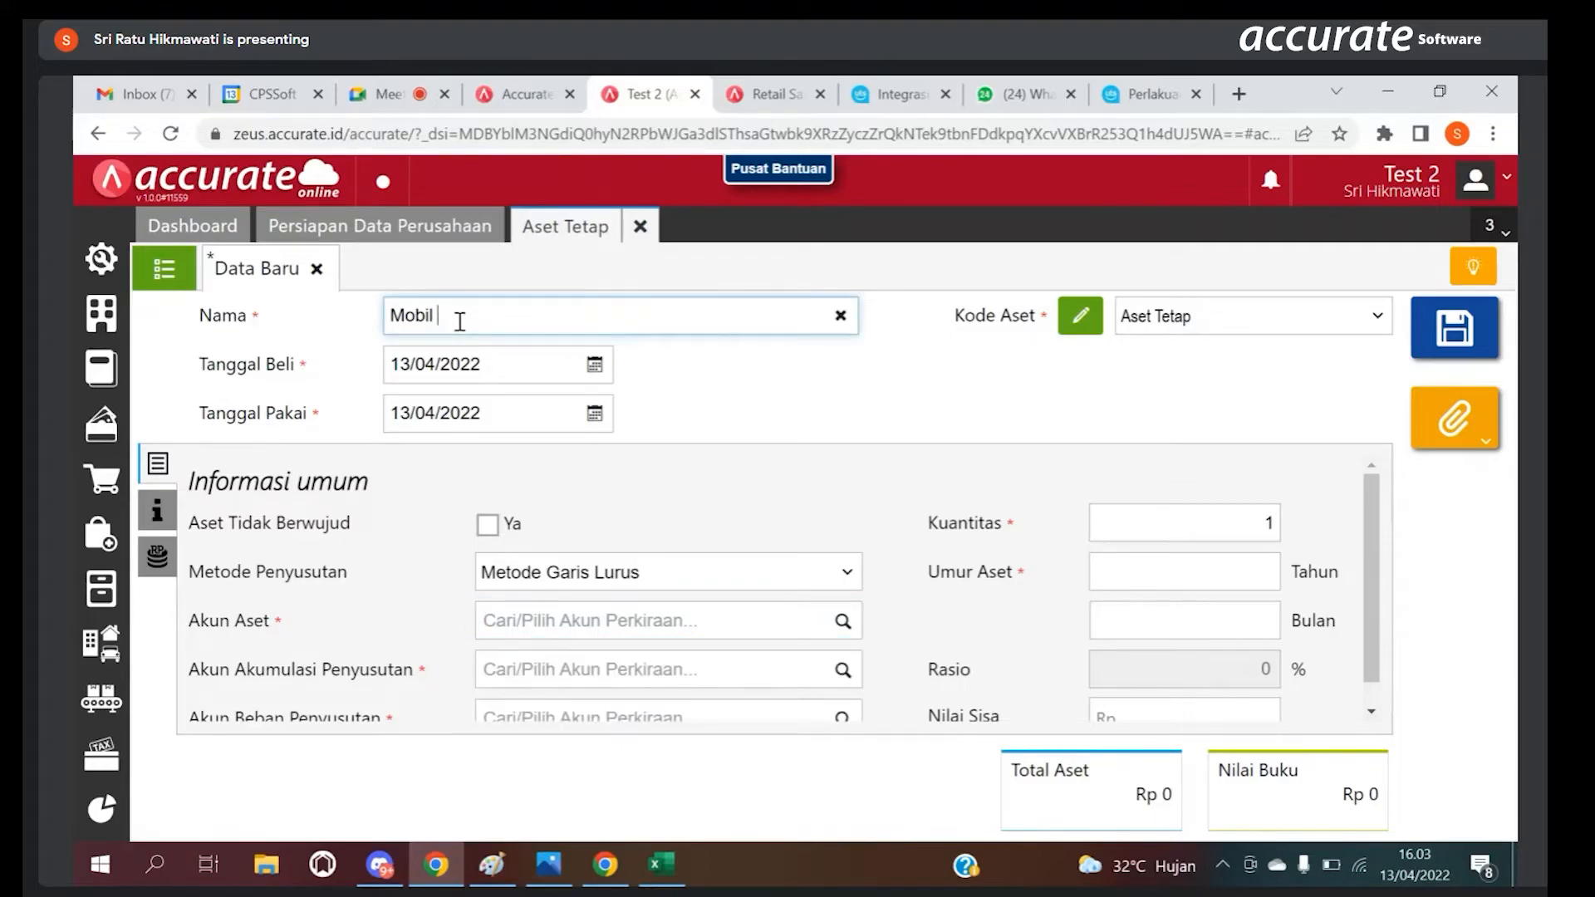
type("pmt")
key("BackSpace")
key("BackSpace")
key("BackSpace")
type("LA")
key("BackSpace")
key("BackSpace")
type("Laptop ")
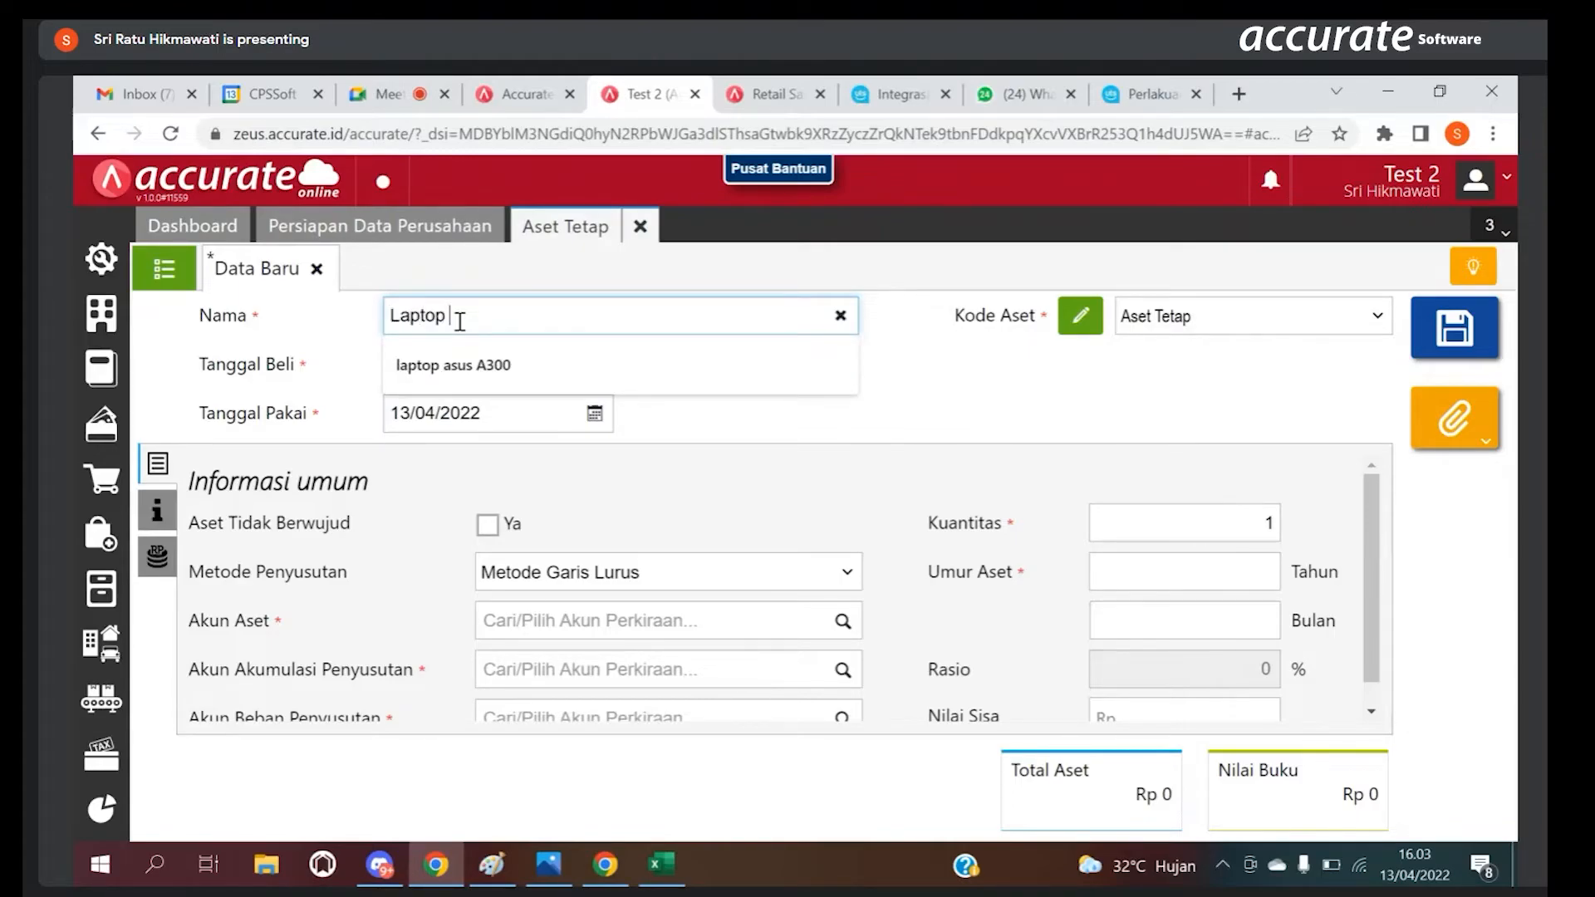
type("Thi=")
key("BackSpace")
type("osiba")
Step: Search the accounts for Pera and set Akun Aset to [120014] Peralatan komputer
left_click(841, 623)
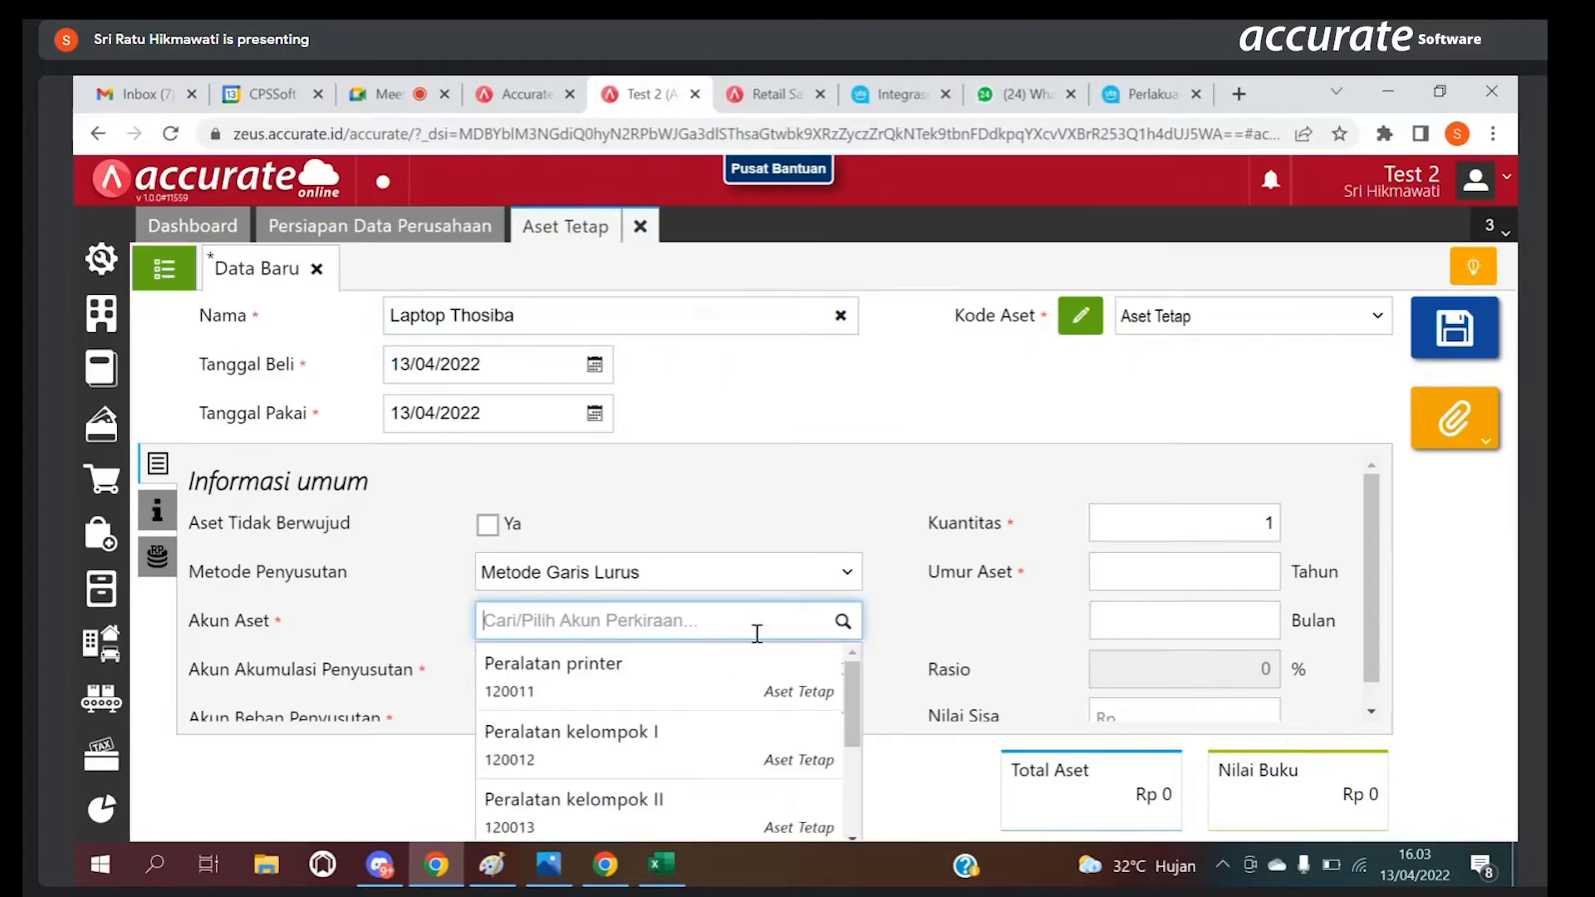
type("Pera")
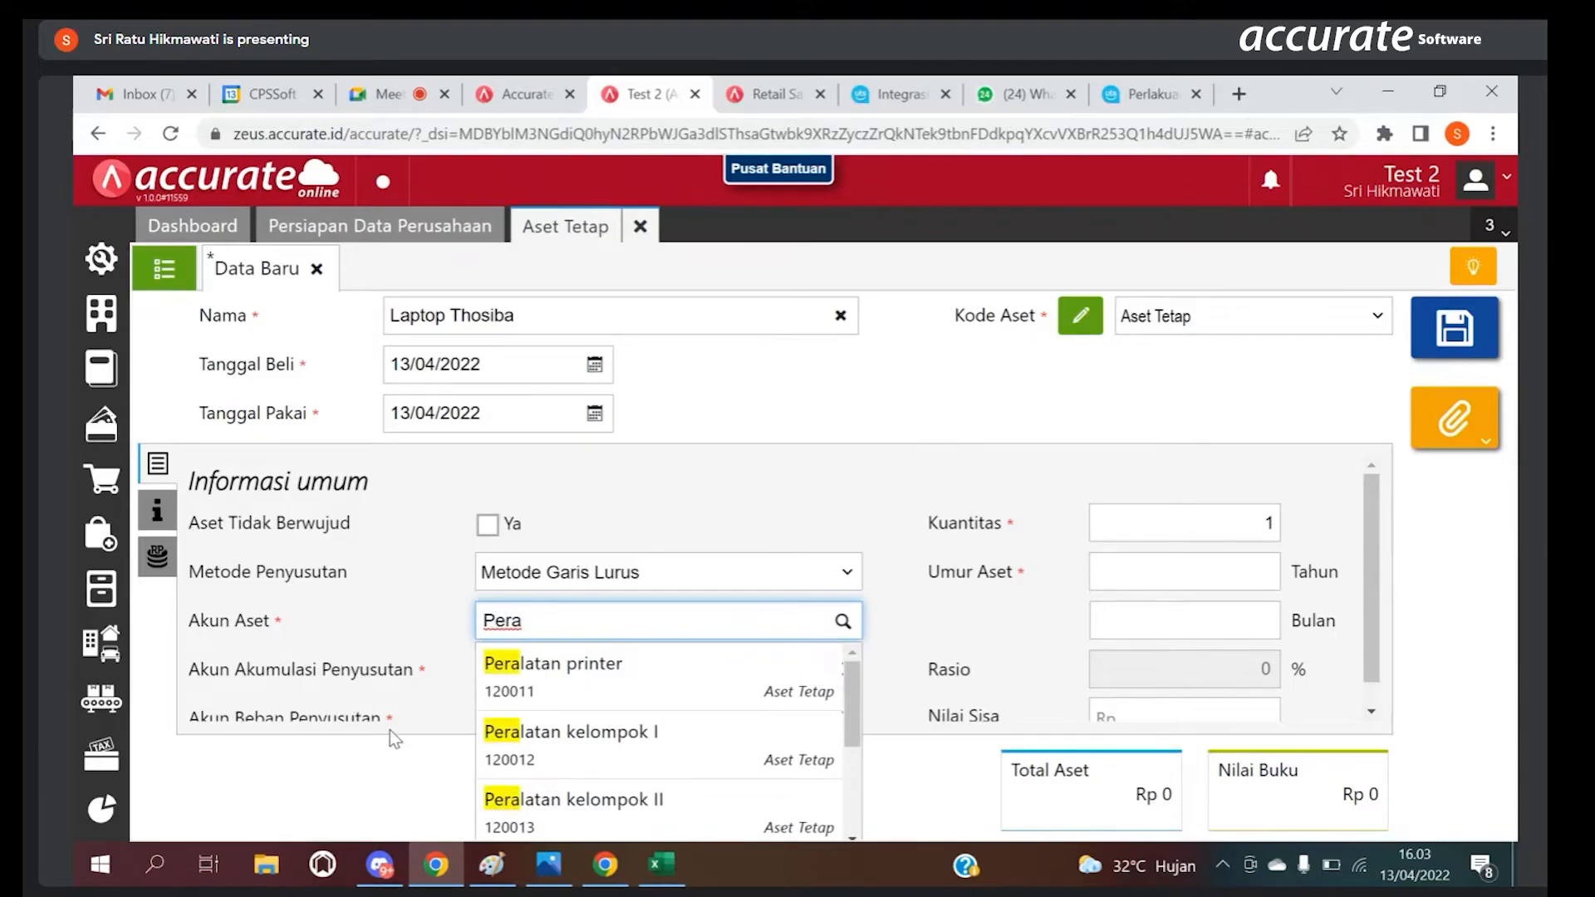
left_click_drag(851, 715, 845, 802)
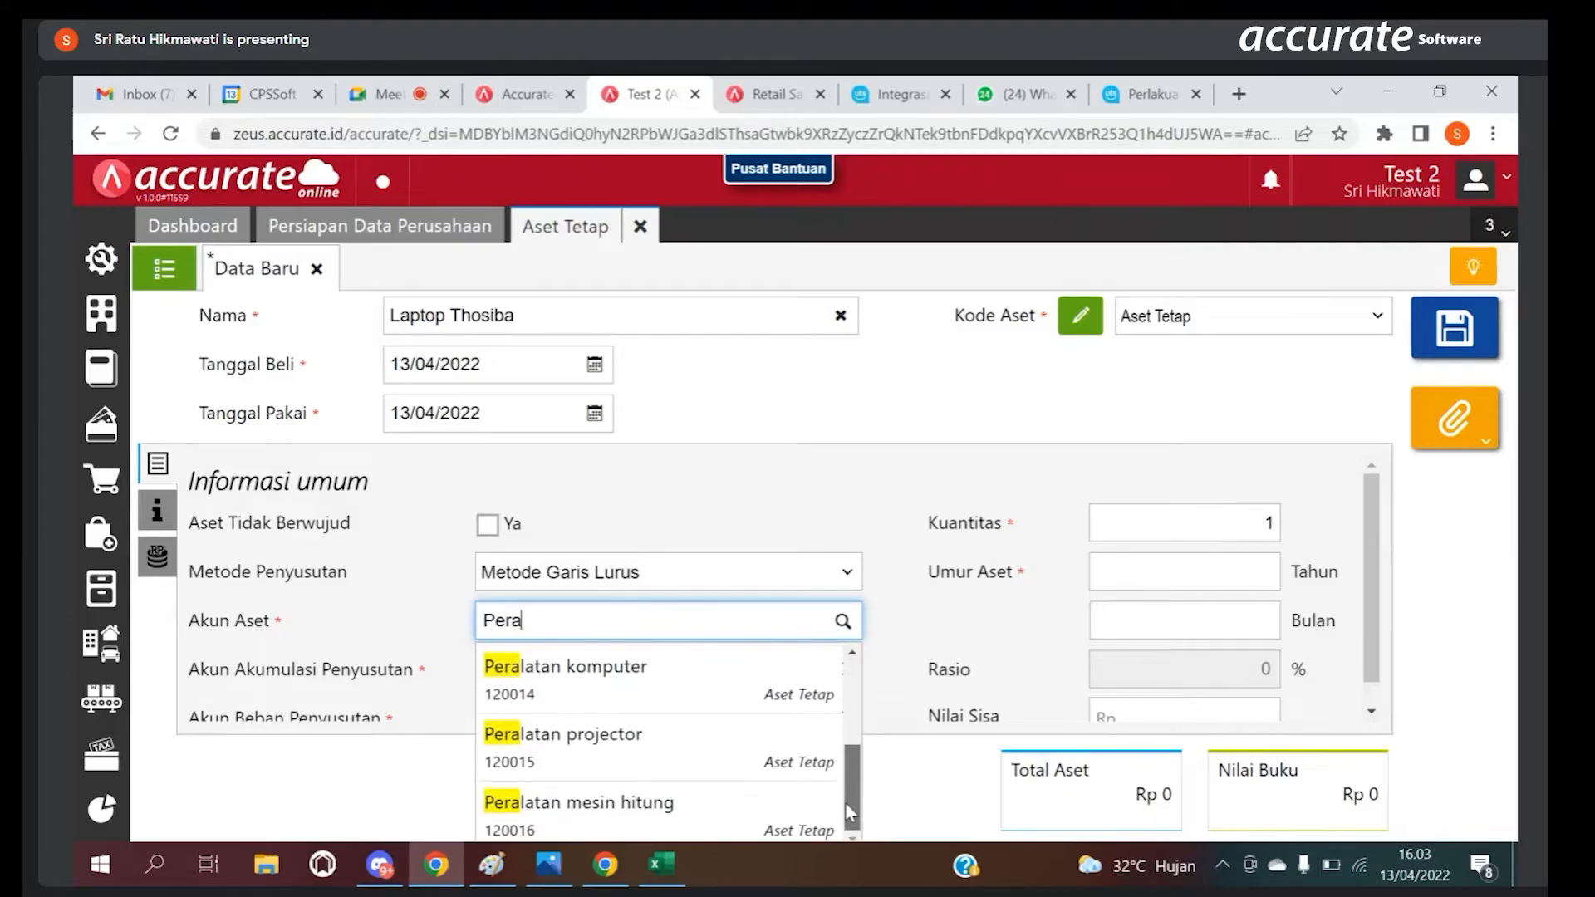
left_click(603, 677)
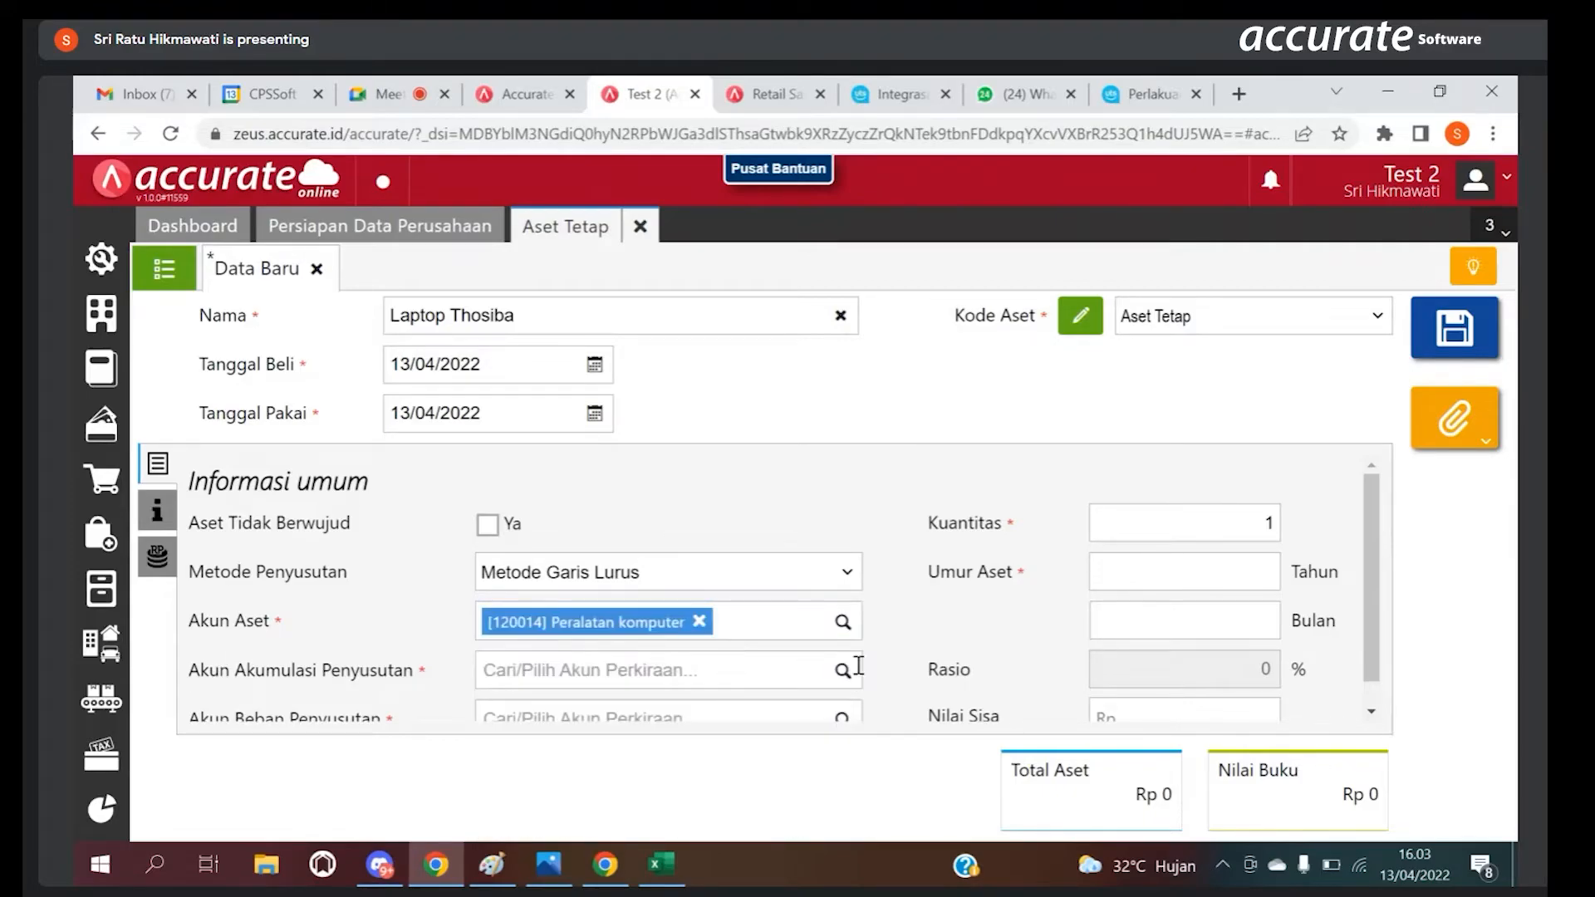
Step: Set Akun Akumulasi Penyusutan to [120024] Akumulasi penyusutan peralatan komputer
left_click(844, 671)
left_click_drag(851, 747, 835, 861)
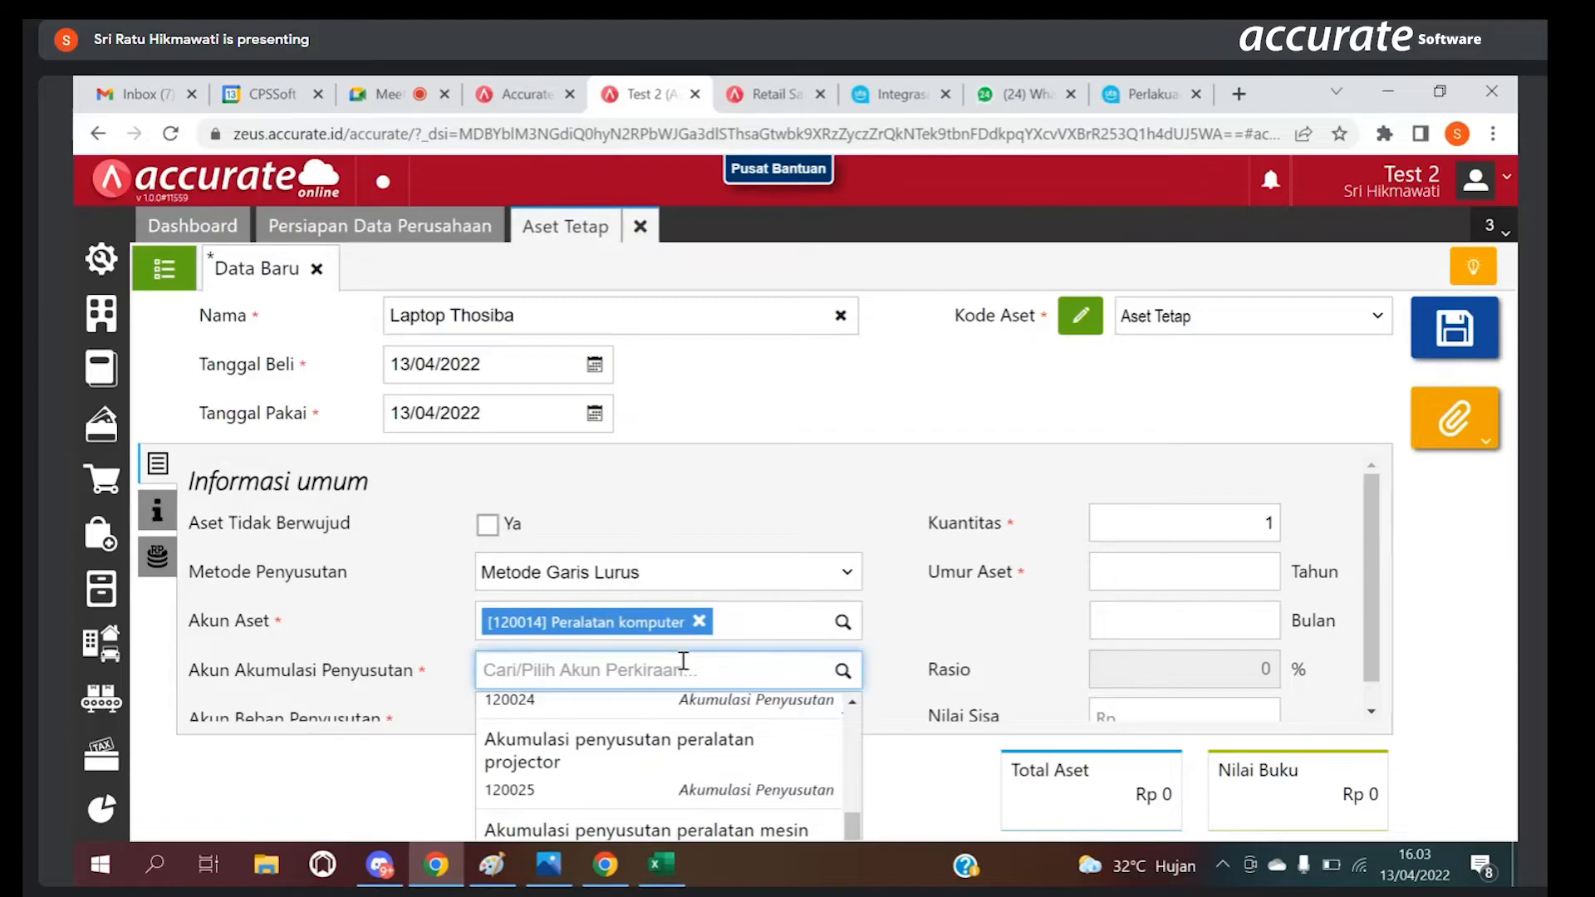
type("pera")
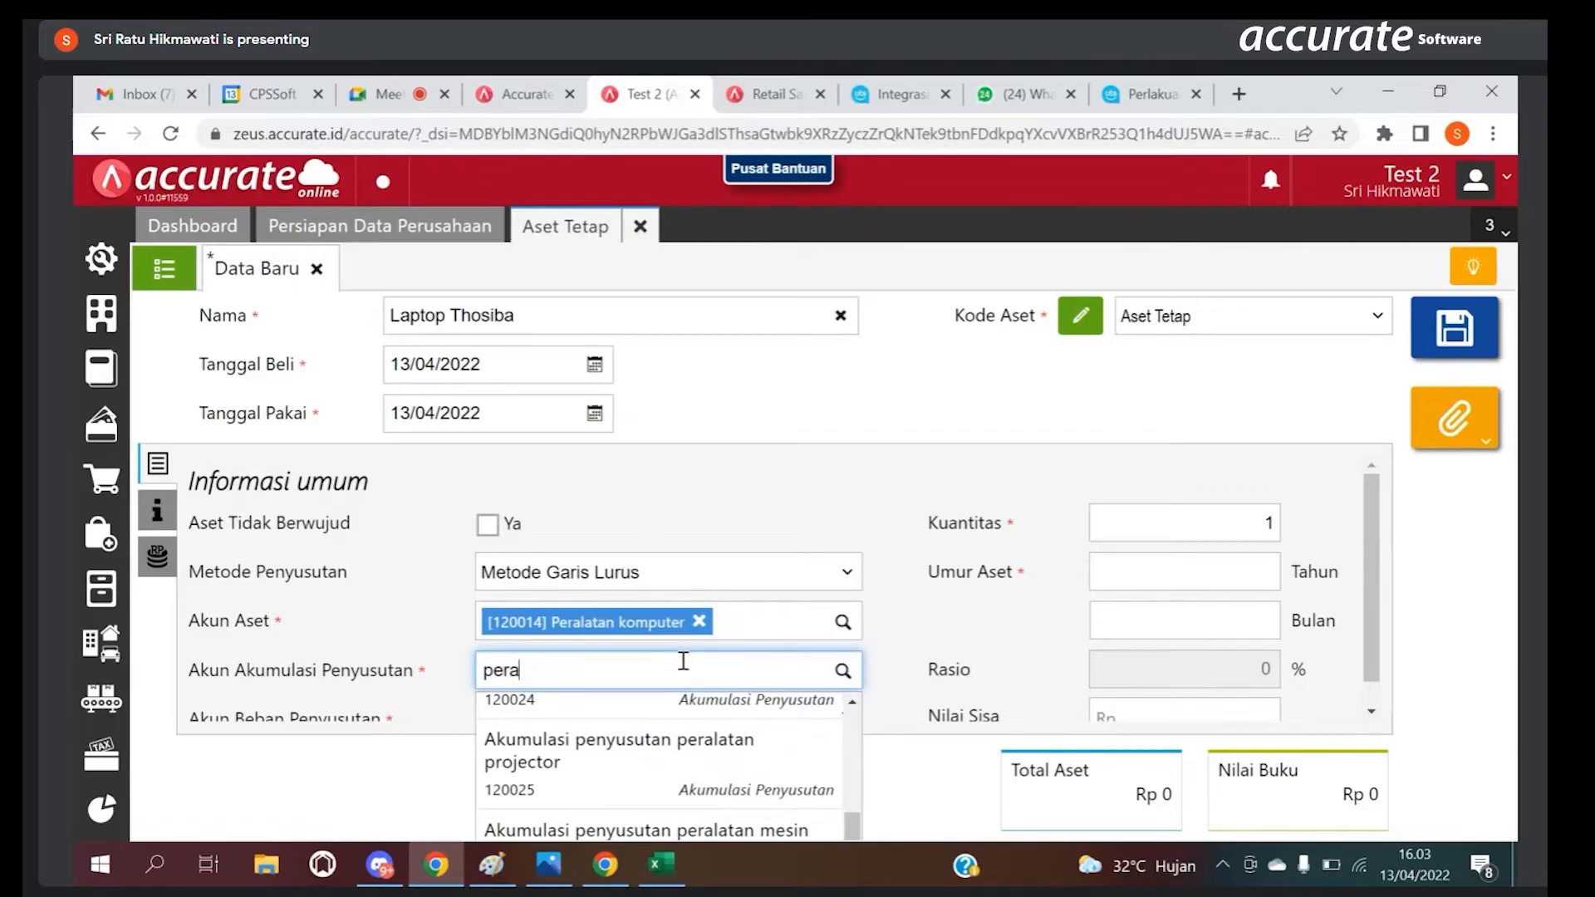
type("latan komput")
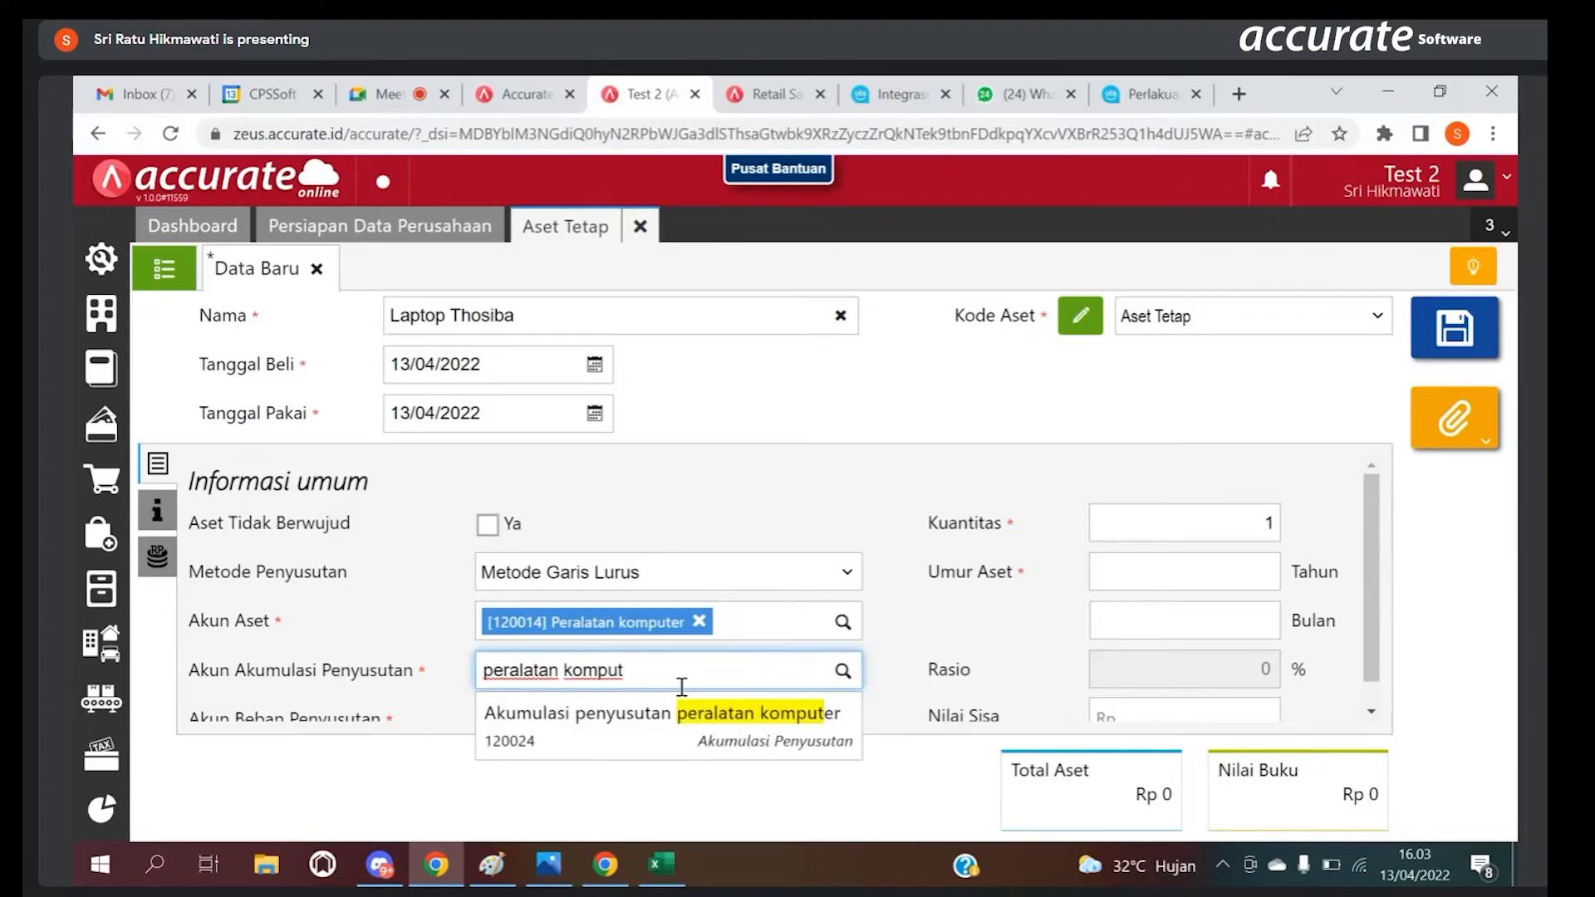
left_click(746, 716)
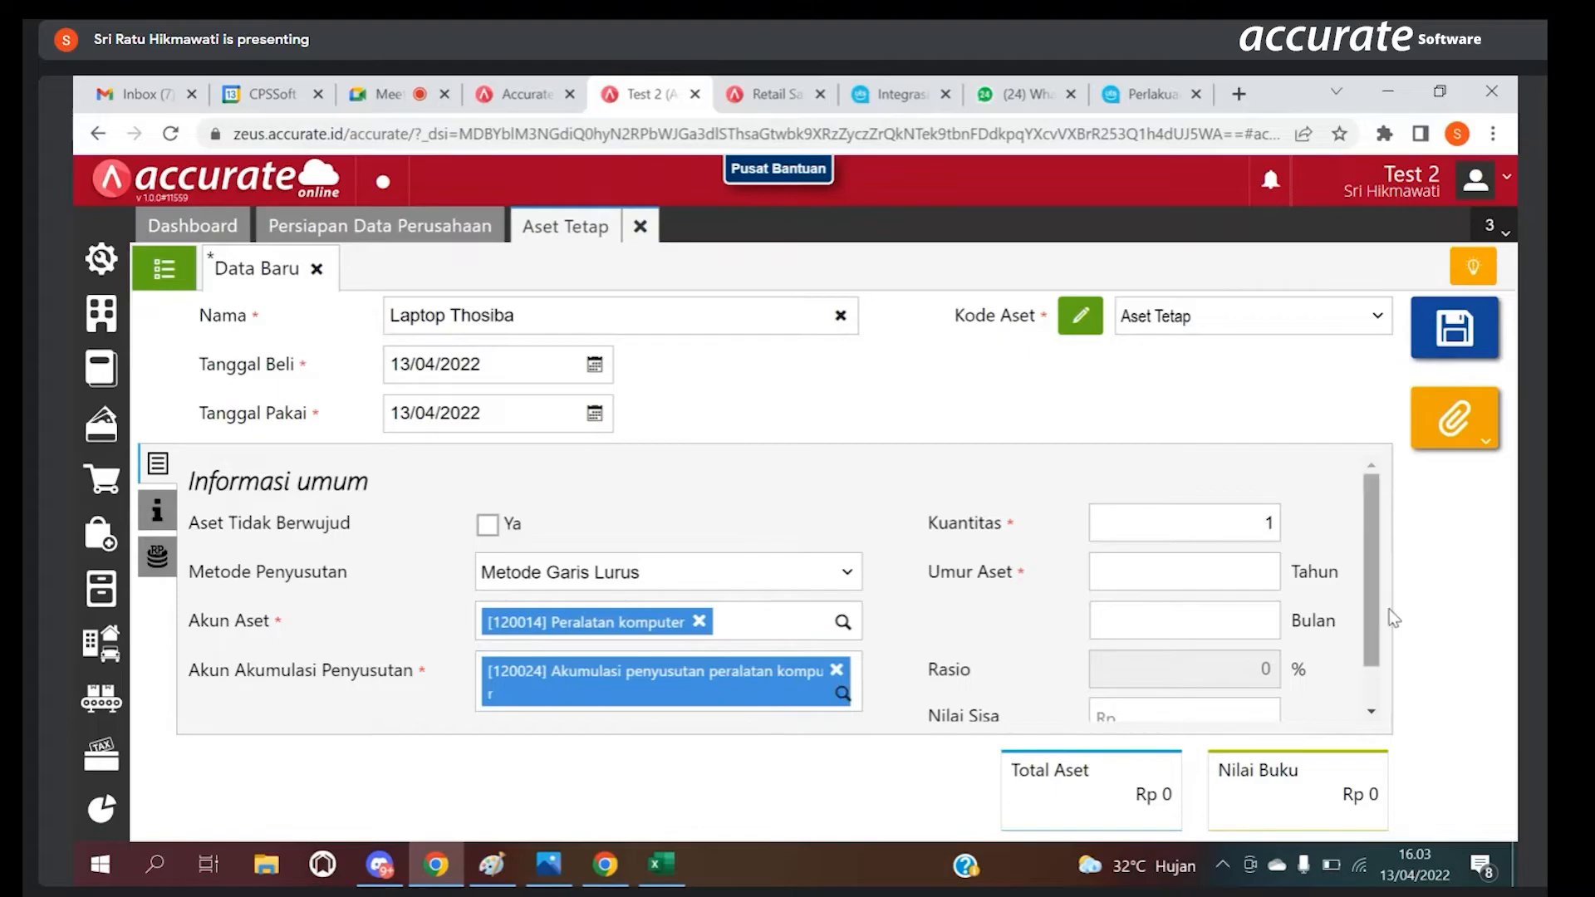
Step: Set Akun Beban Penyusutan to [6001] beban depresiasi peralatan komputer and Umur Aset to 5 Tahun
scroll(1374, 580, "down", 1)
left_click(739, 688)
type("Beban")
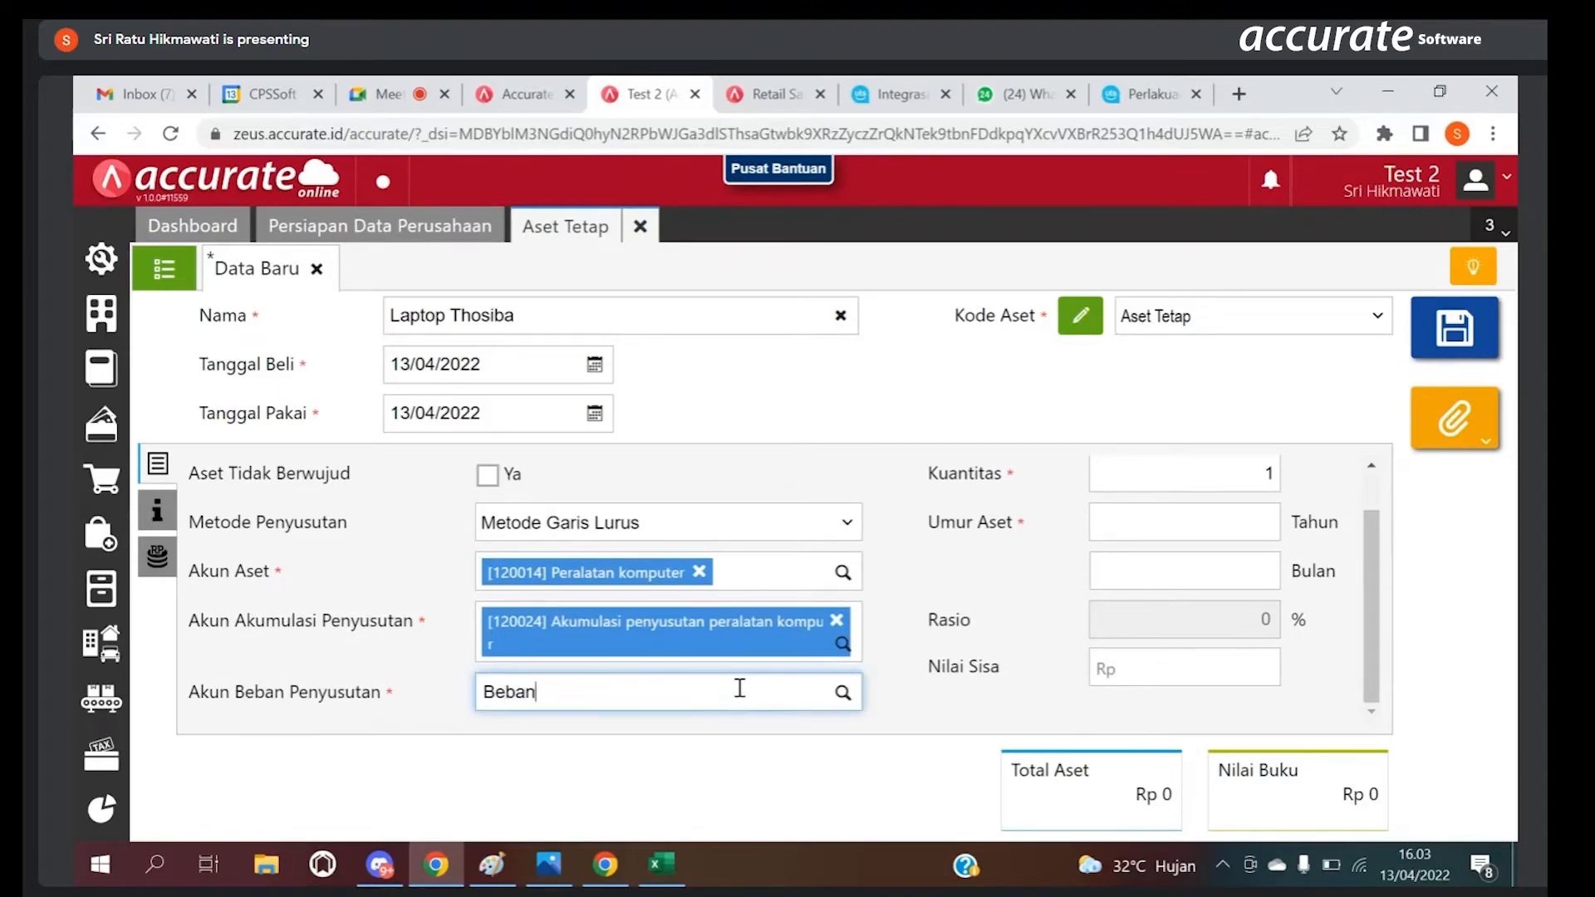
type(" Dep")
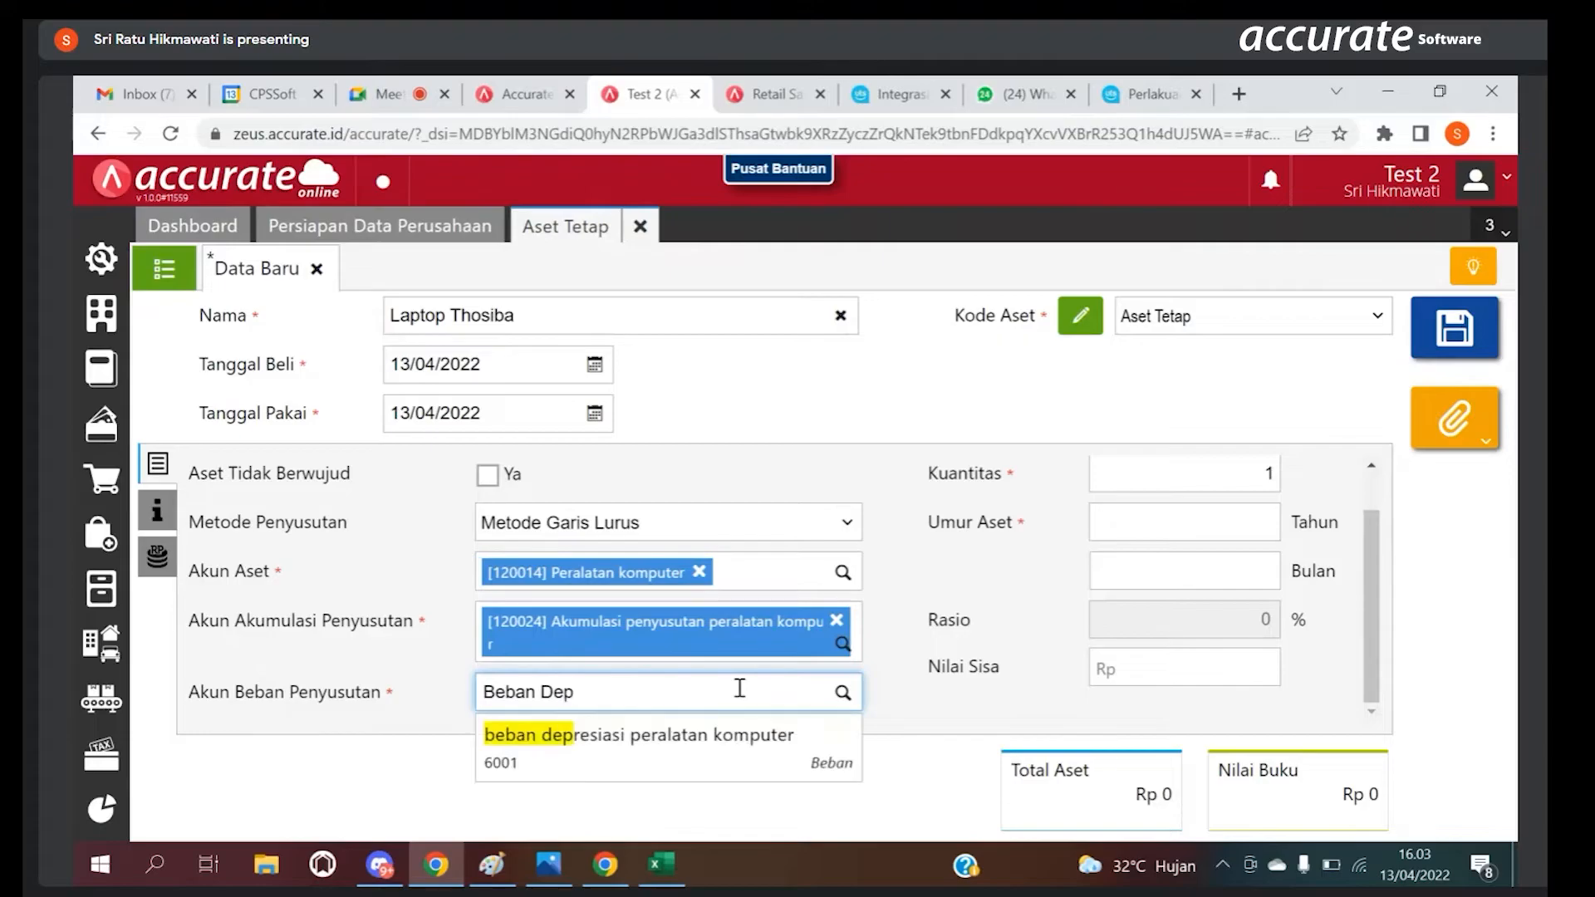
left_click(686, 750)
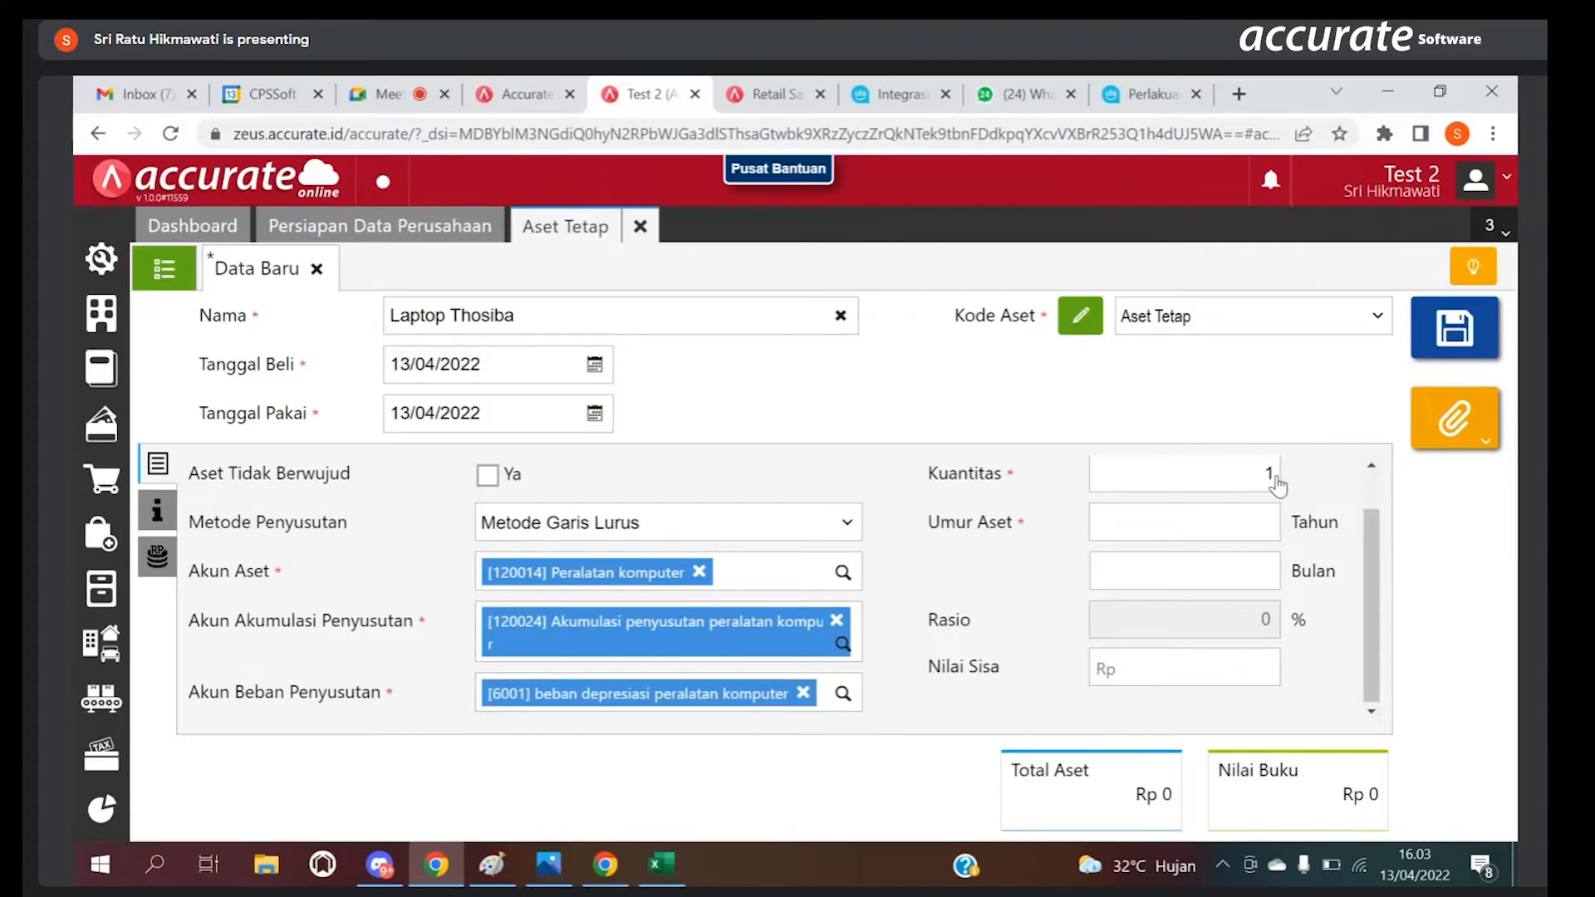
left_click(1188, 526)
type("5")
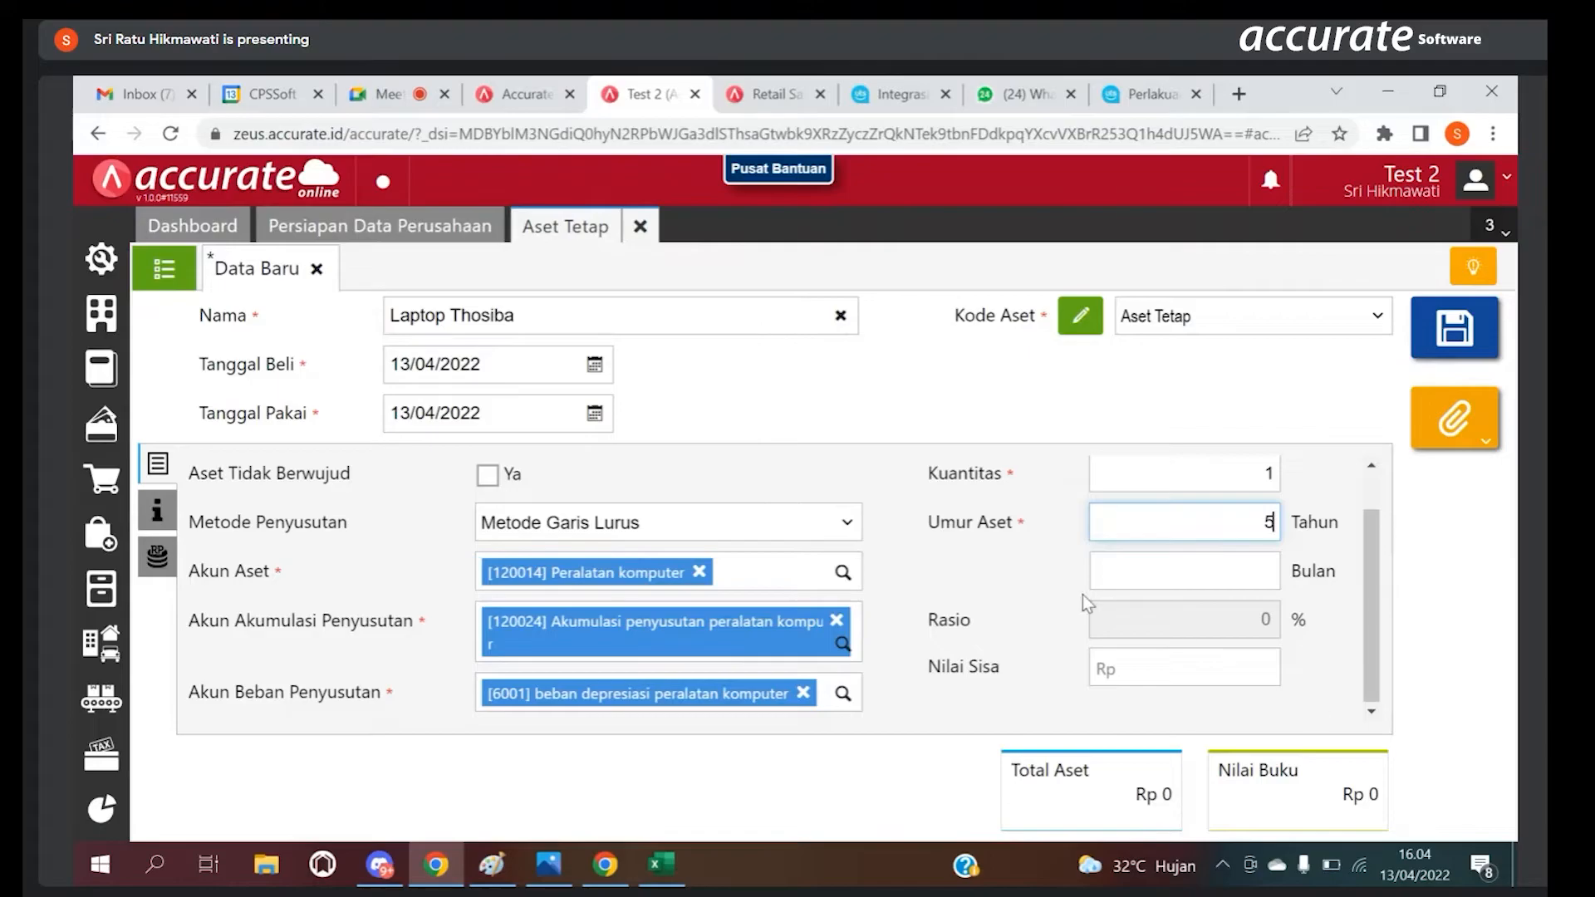
Step: Assign the asset to the Peralatan category in Info lainnya and review the remaining fields there
left_click(166, 508)
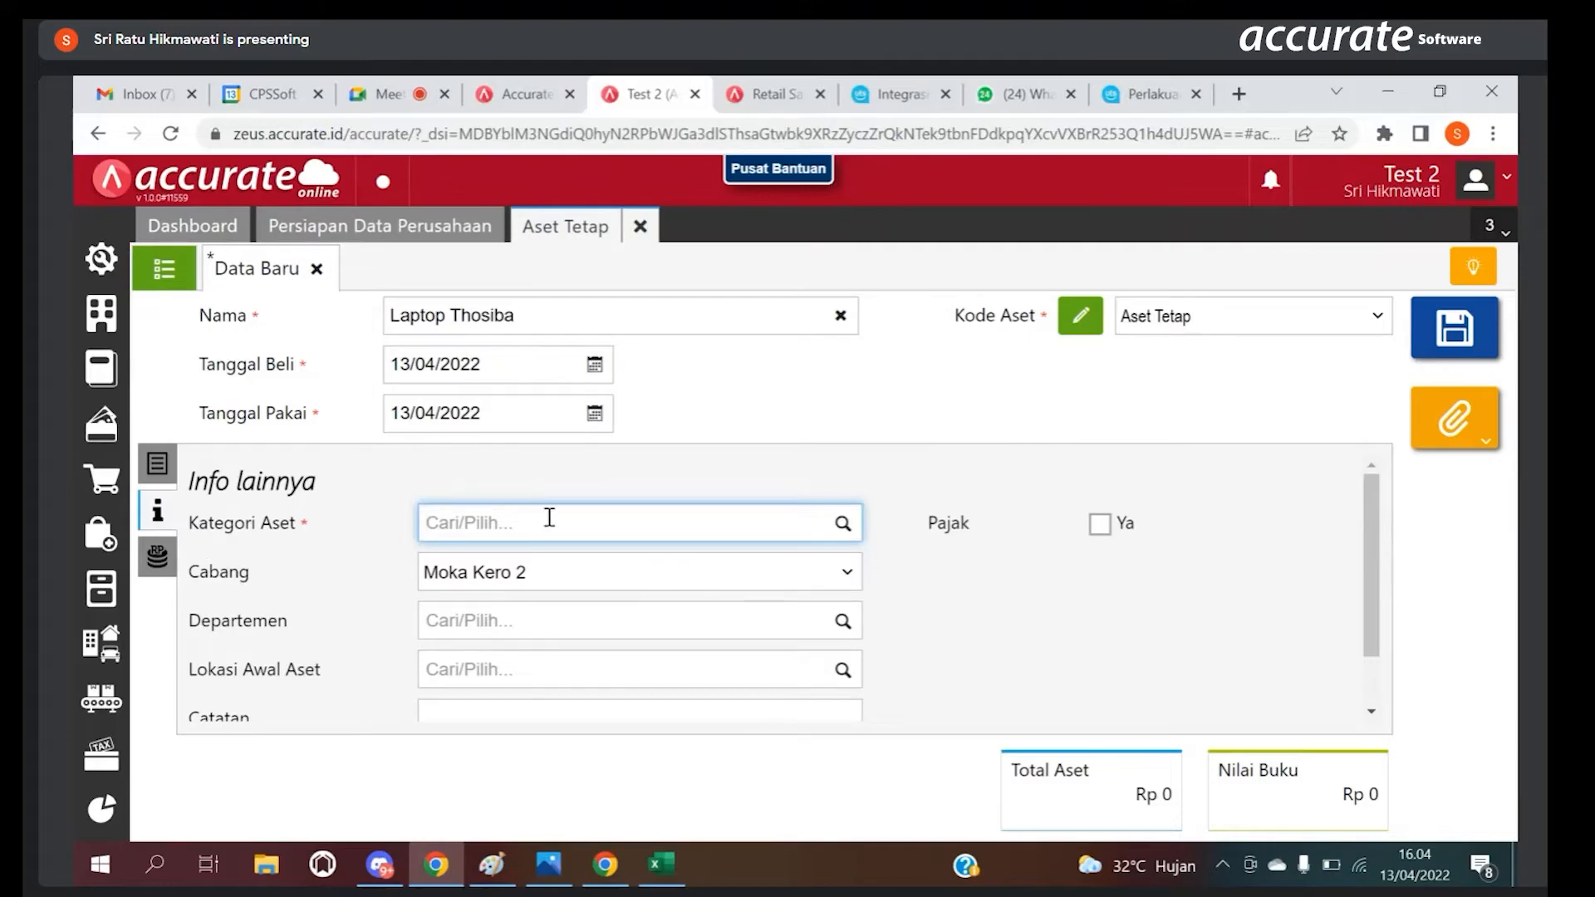
left_click(843, 526)
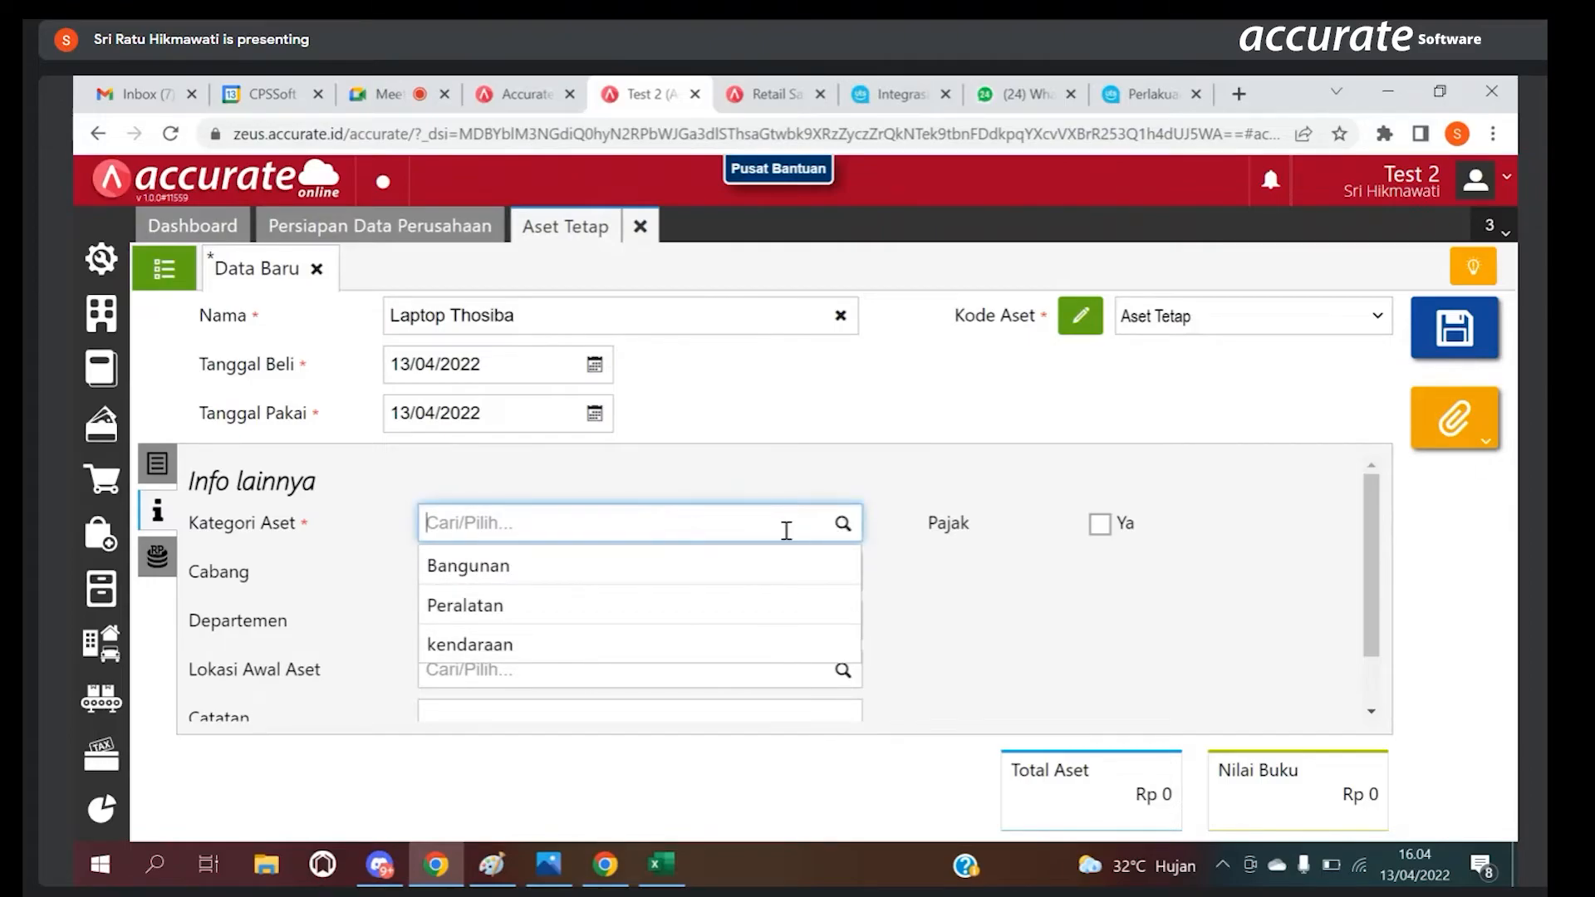
left_click(515, 606)
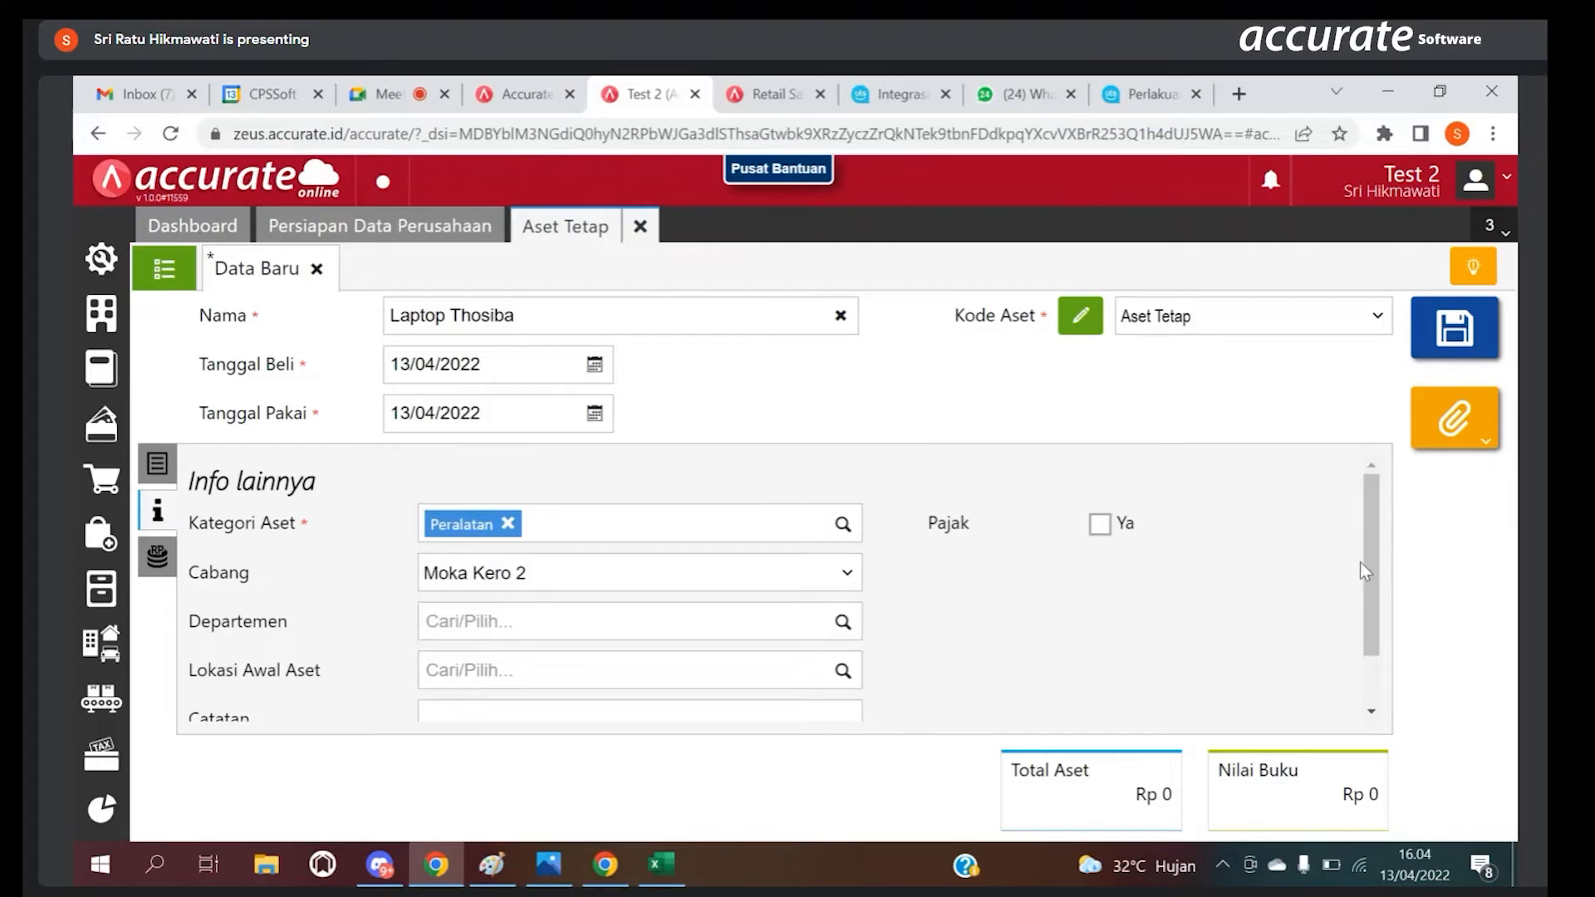
scroll(451, 651, "down", 1)
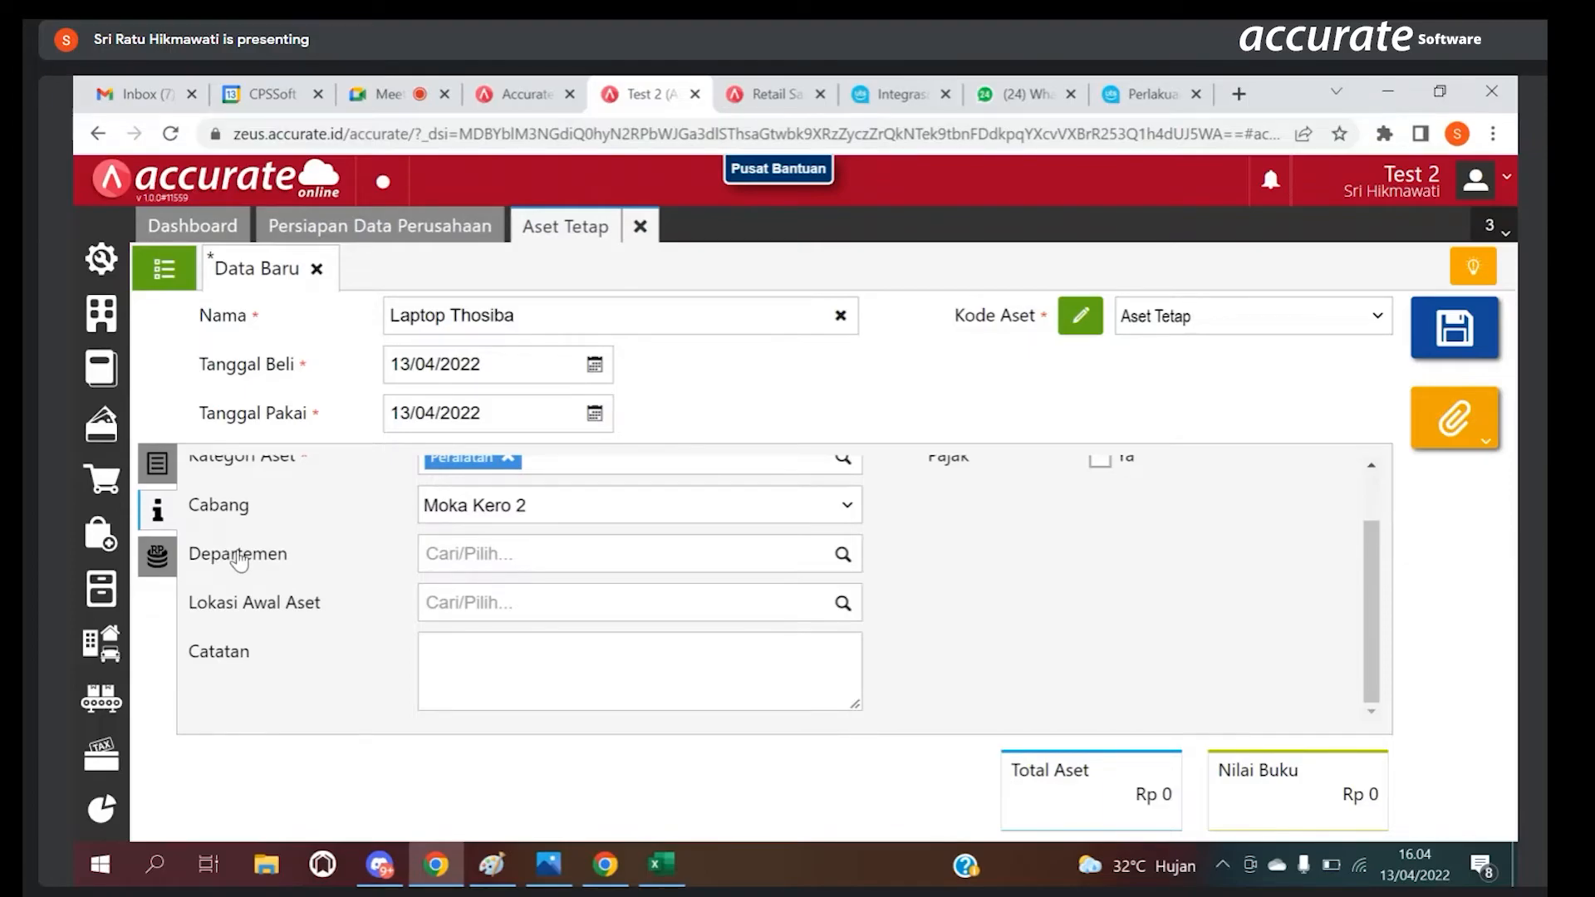
Step: Add Equitas Saldo Awal (300001) as Akun Pengeluaran with a Jumlah of Rp 7.000.000 and save the asset
left_click(172, 561)
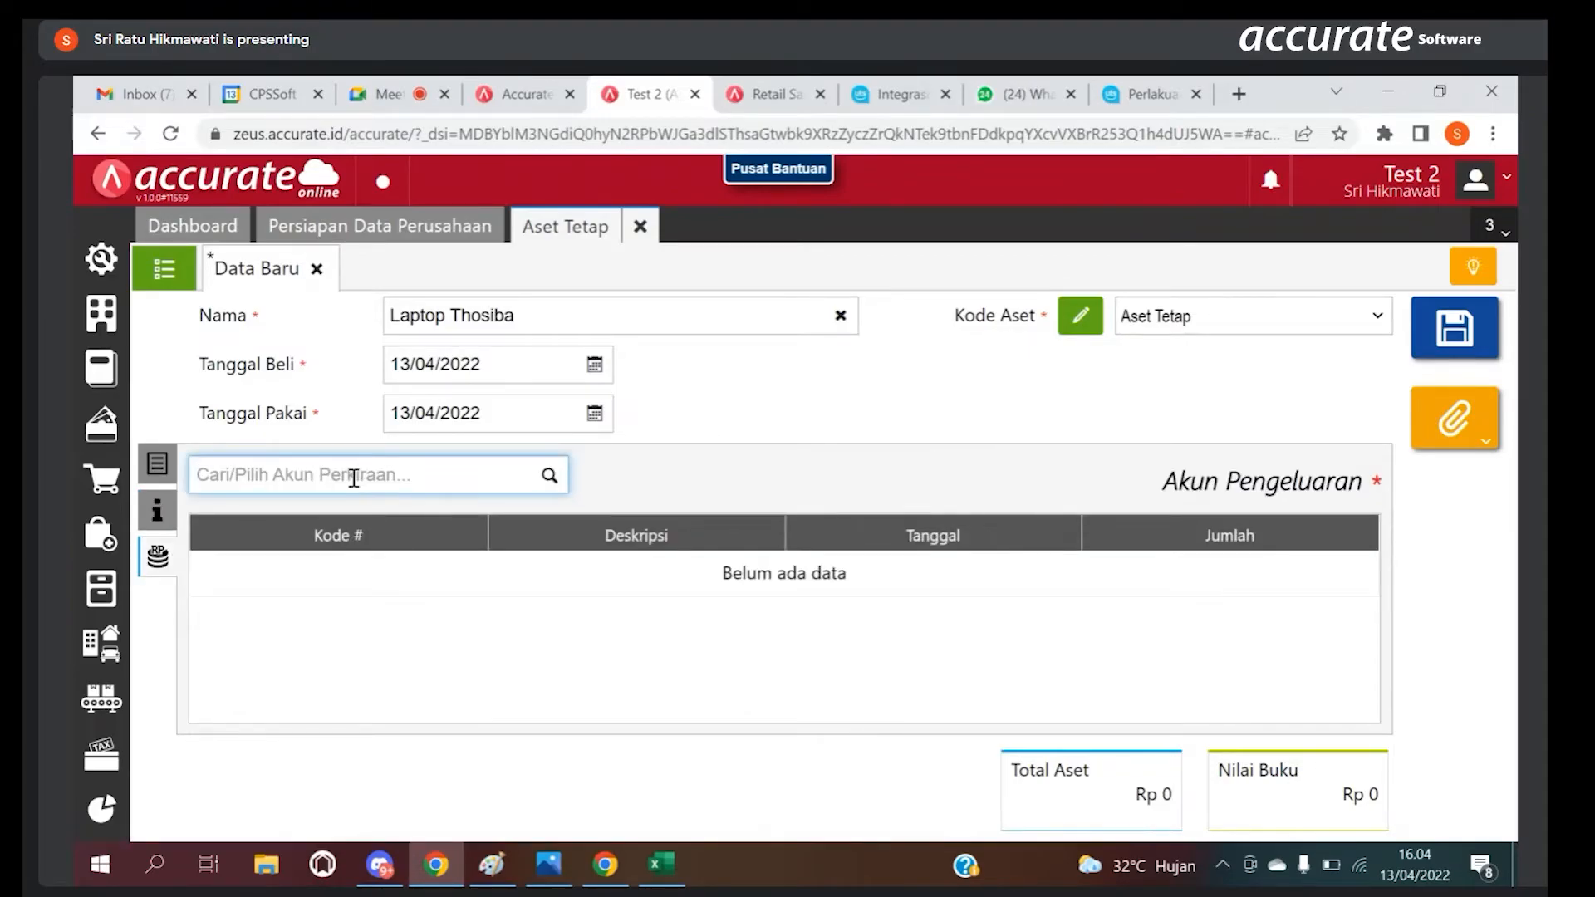
type("equit")
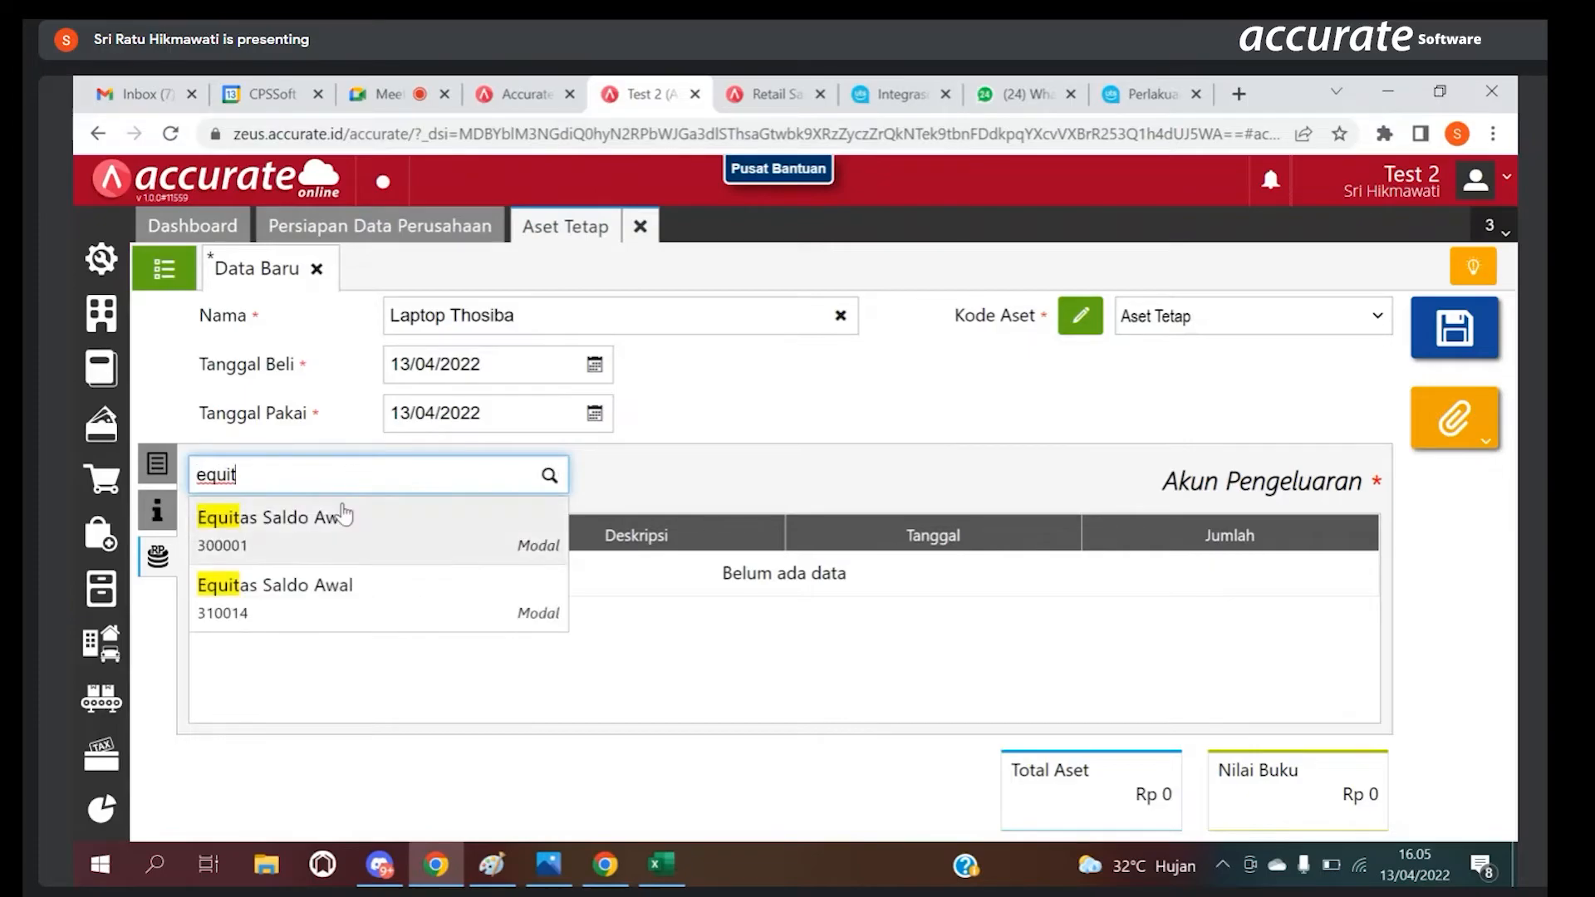
left_click(343, 531)
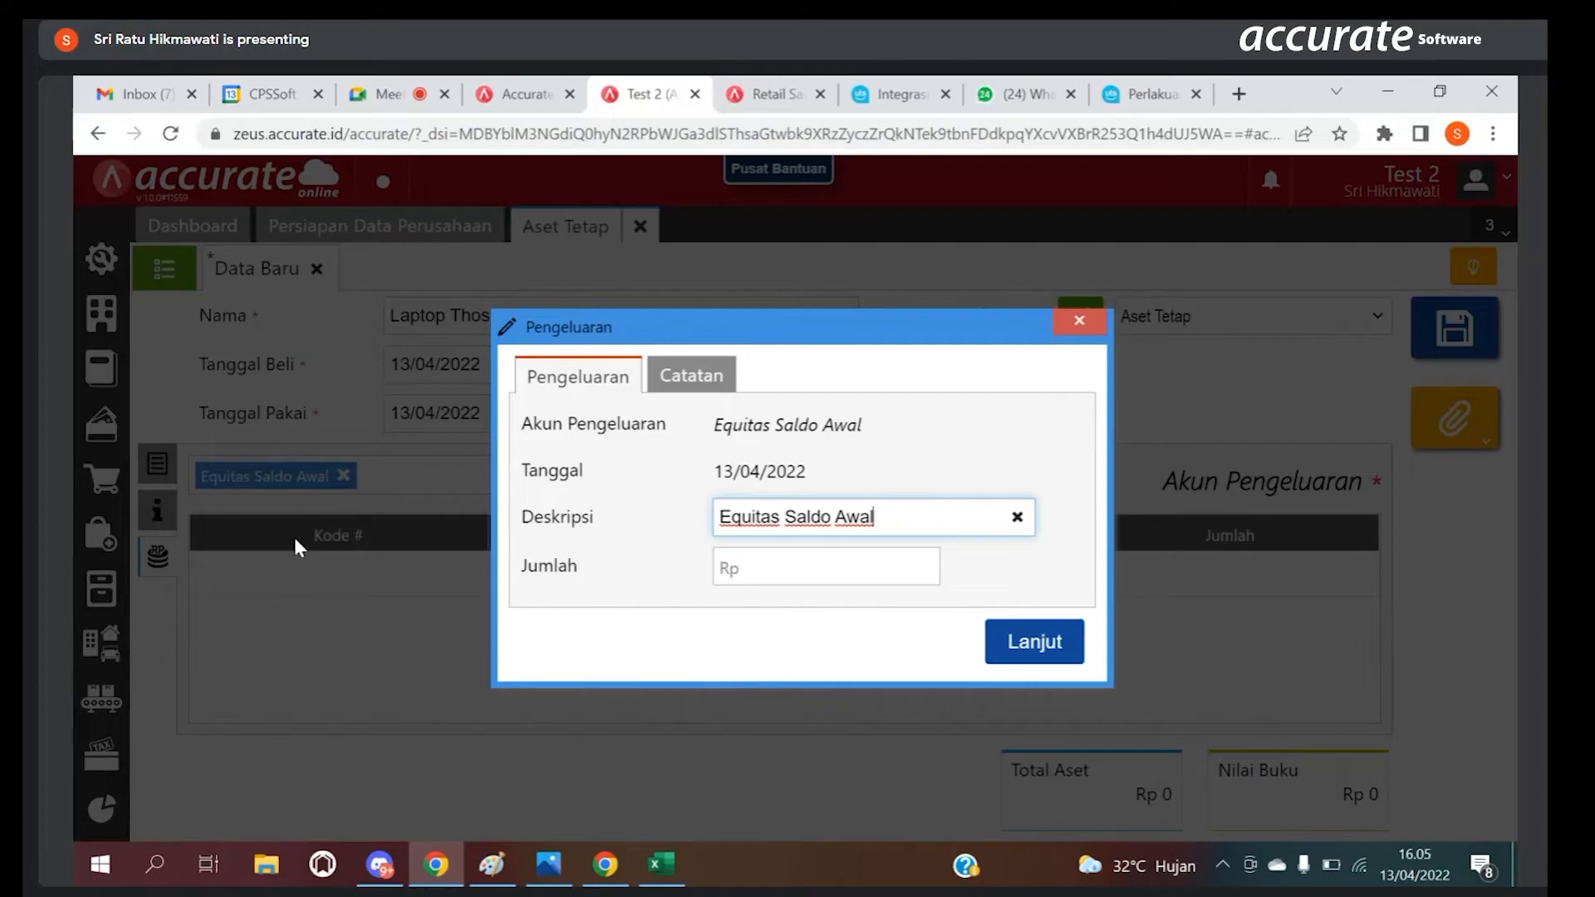
left_click(758, 568)
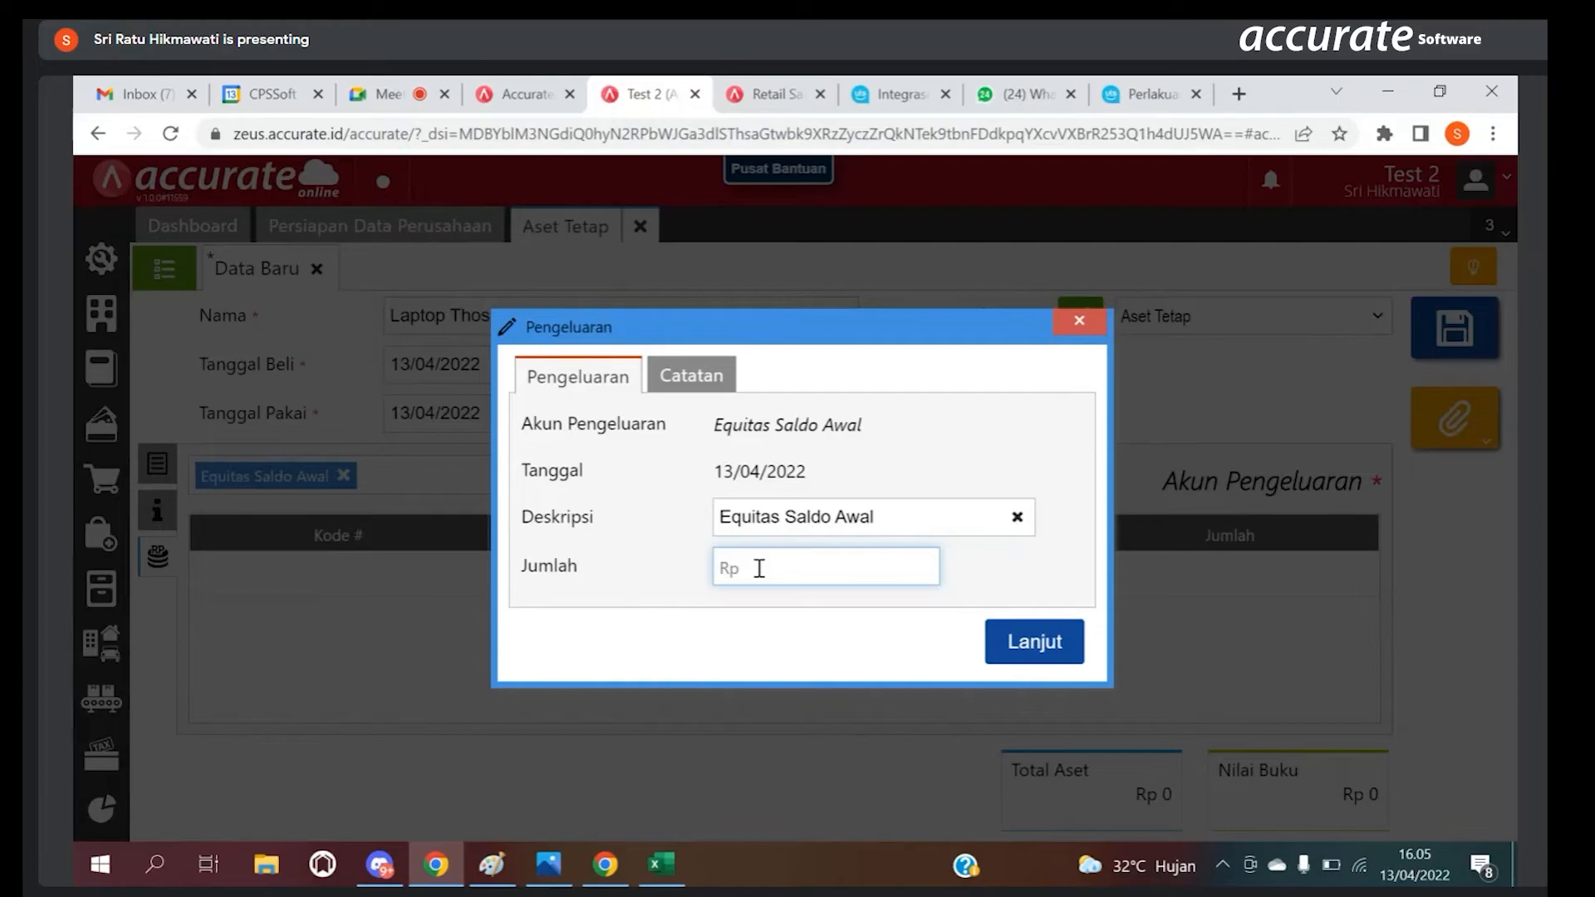
type("7.000.000")
left_click(995, 656)
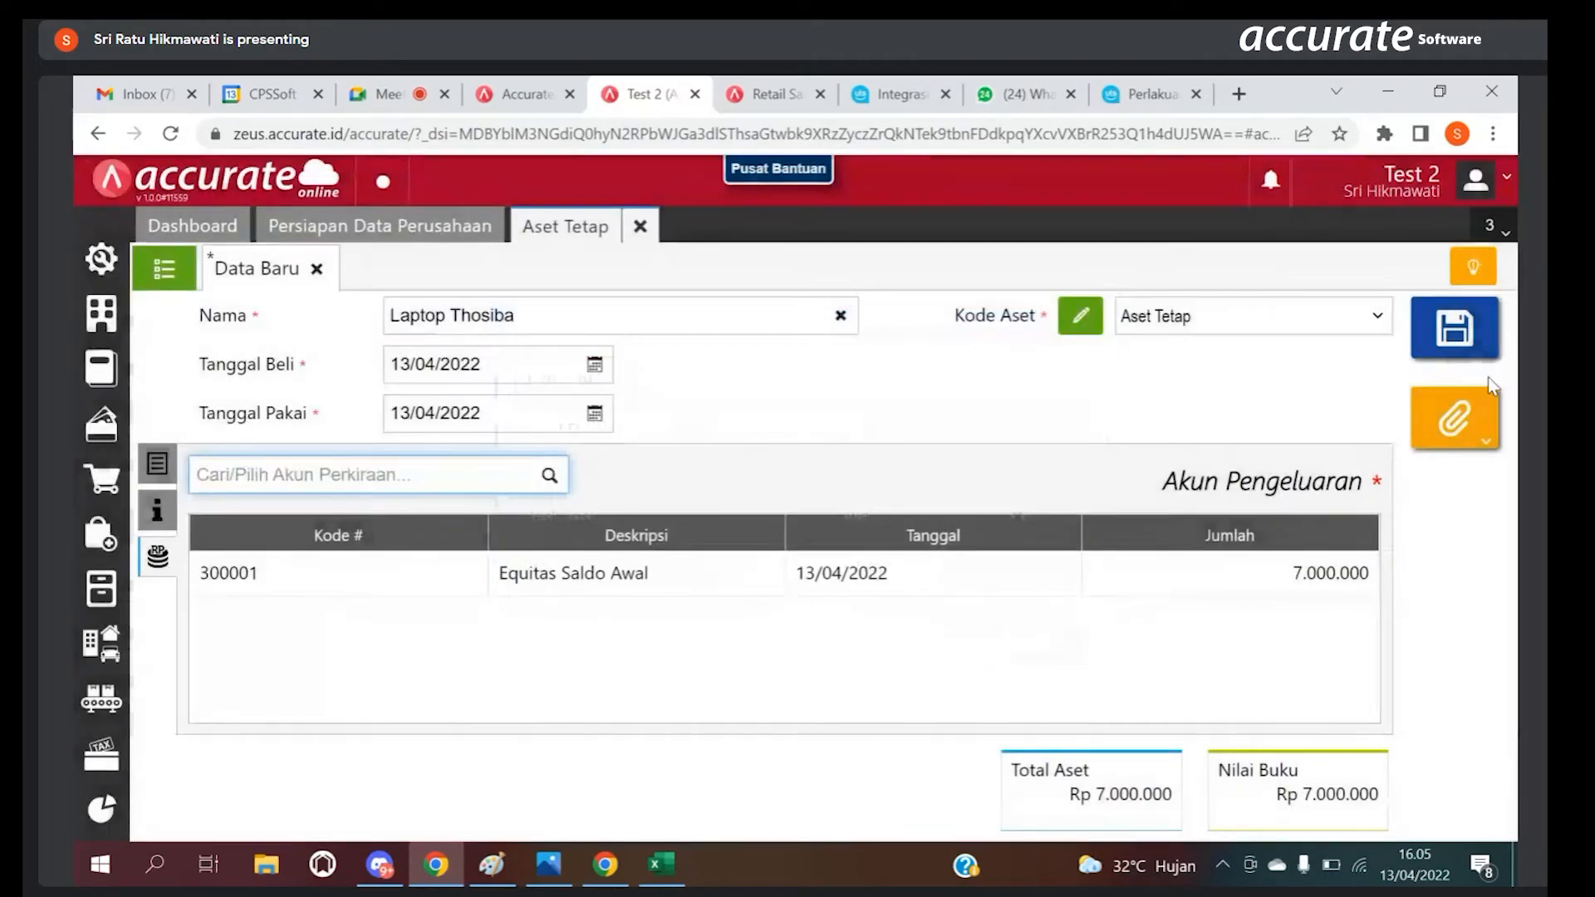
left_click(1476, 331)
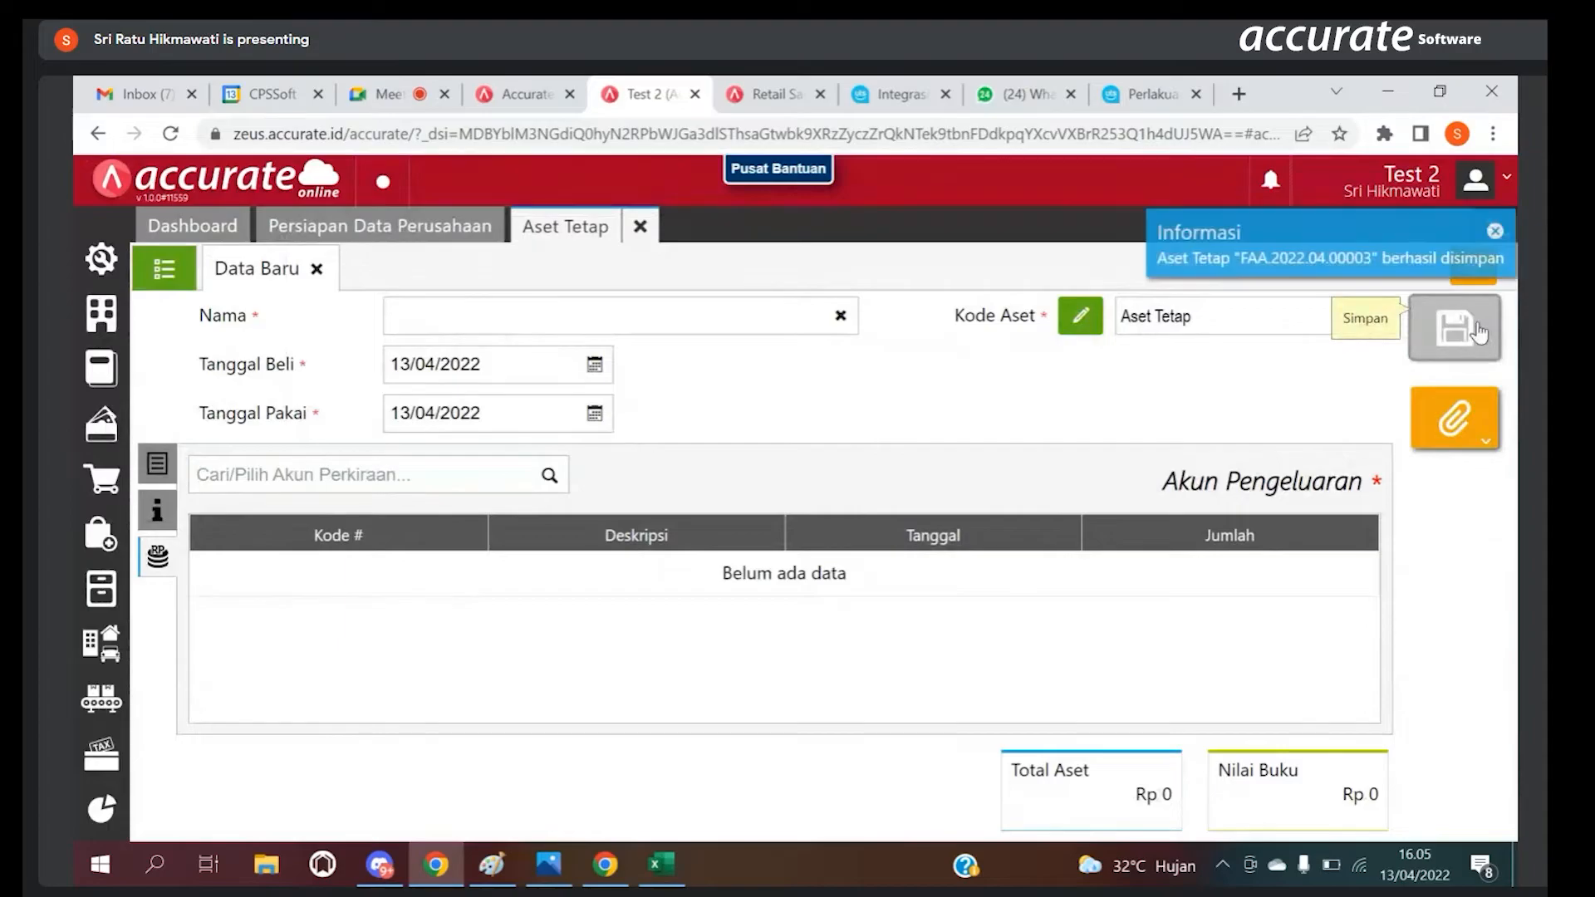
Step: Open the Laptop Thosiba asset from the Aset Tetap list and examine its Rincian Jurnal
left_click(173, 282)
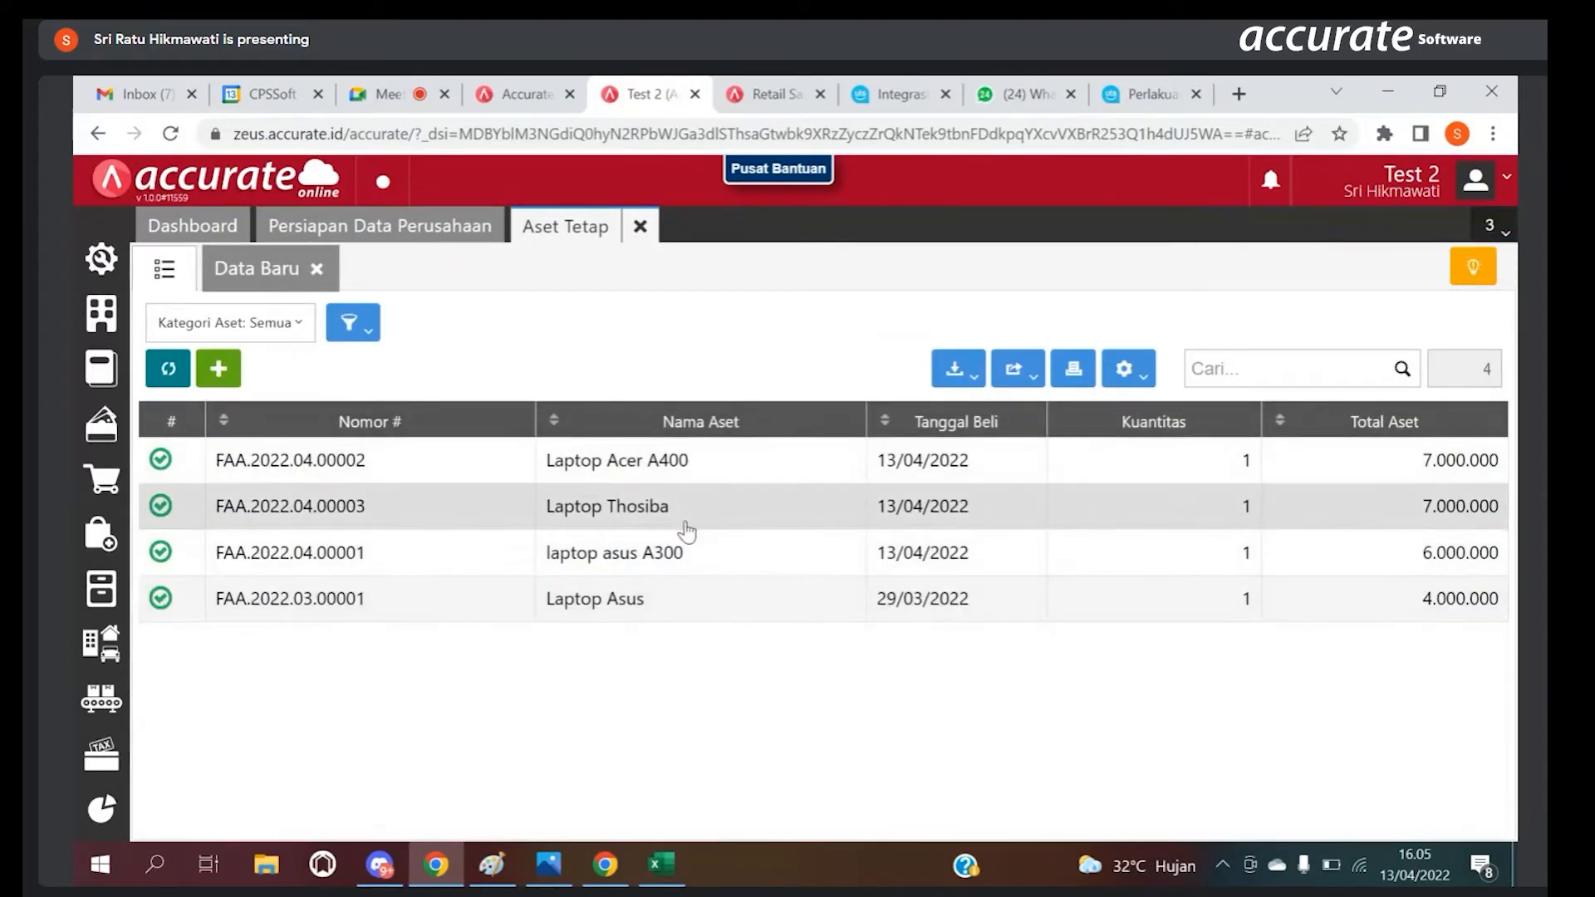
left_click(686, 530)
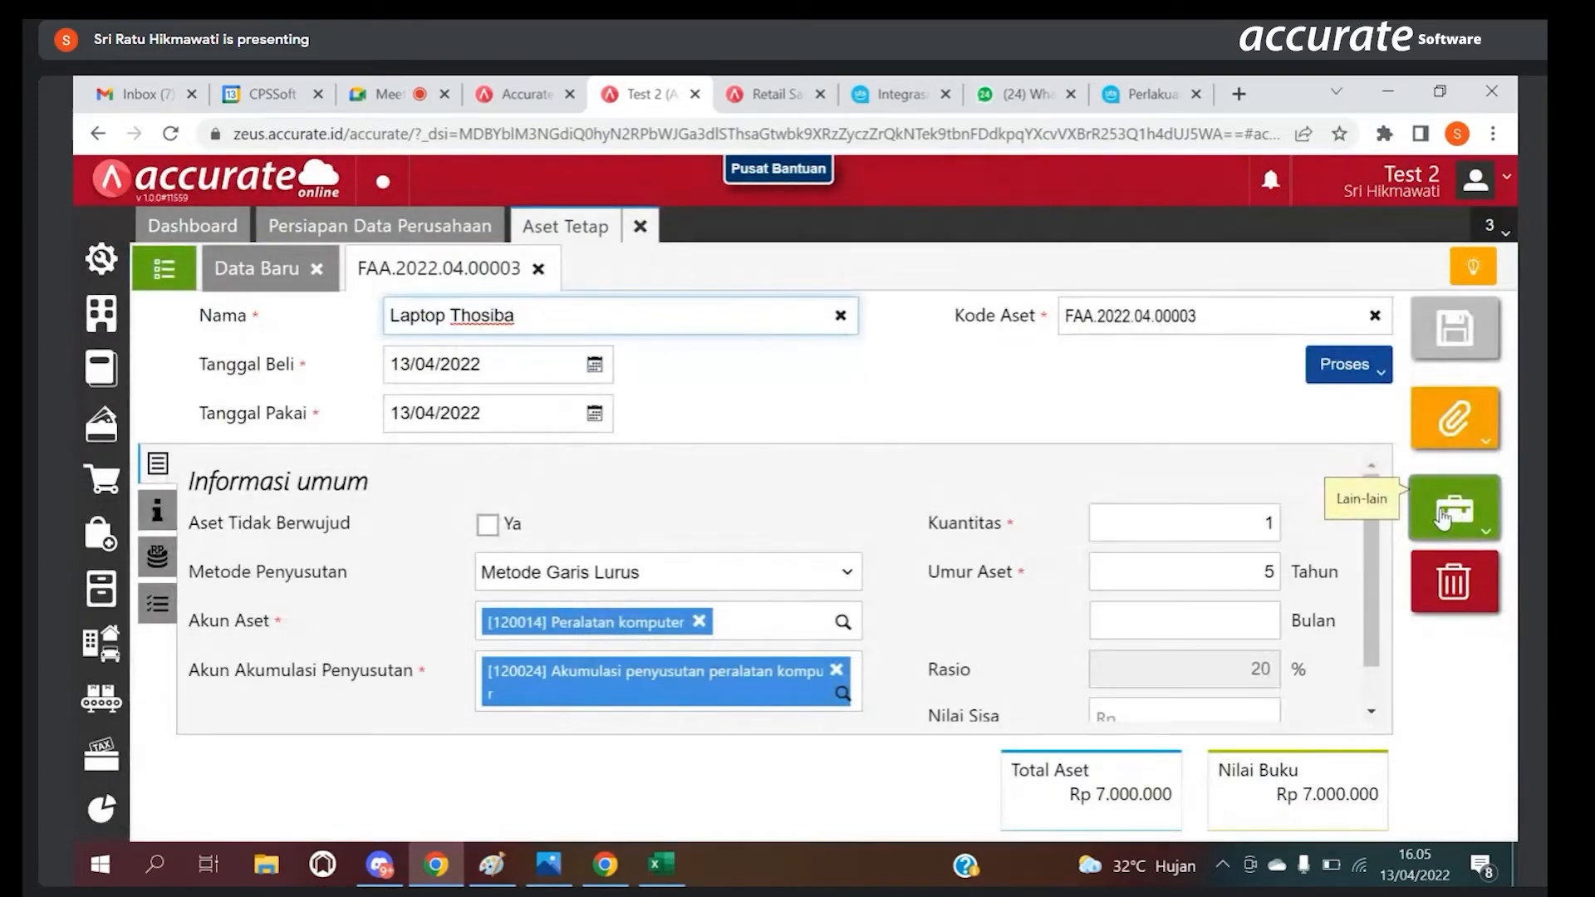
left_click(1443, 517)
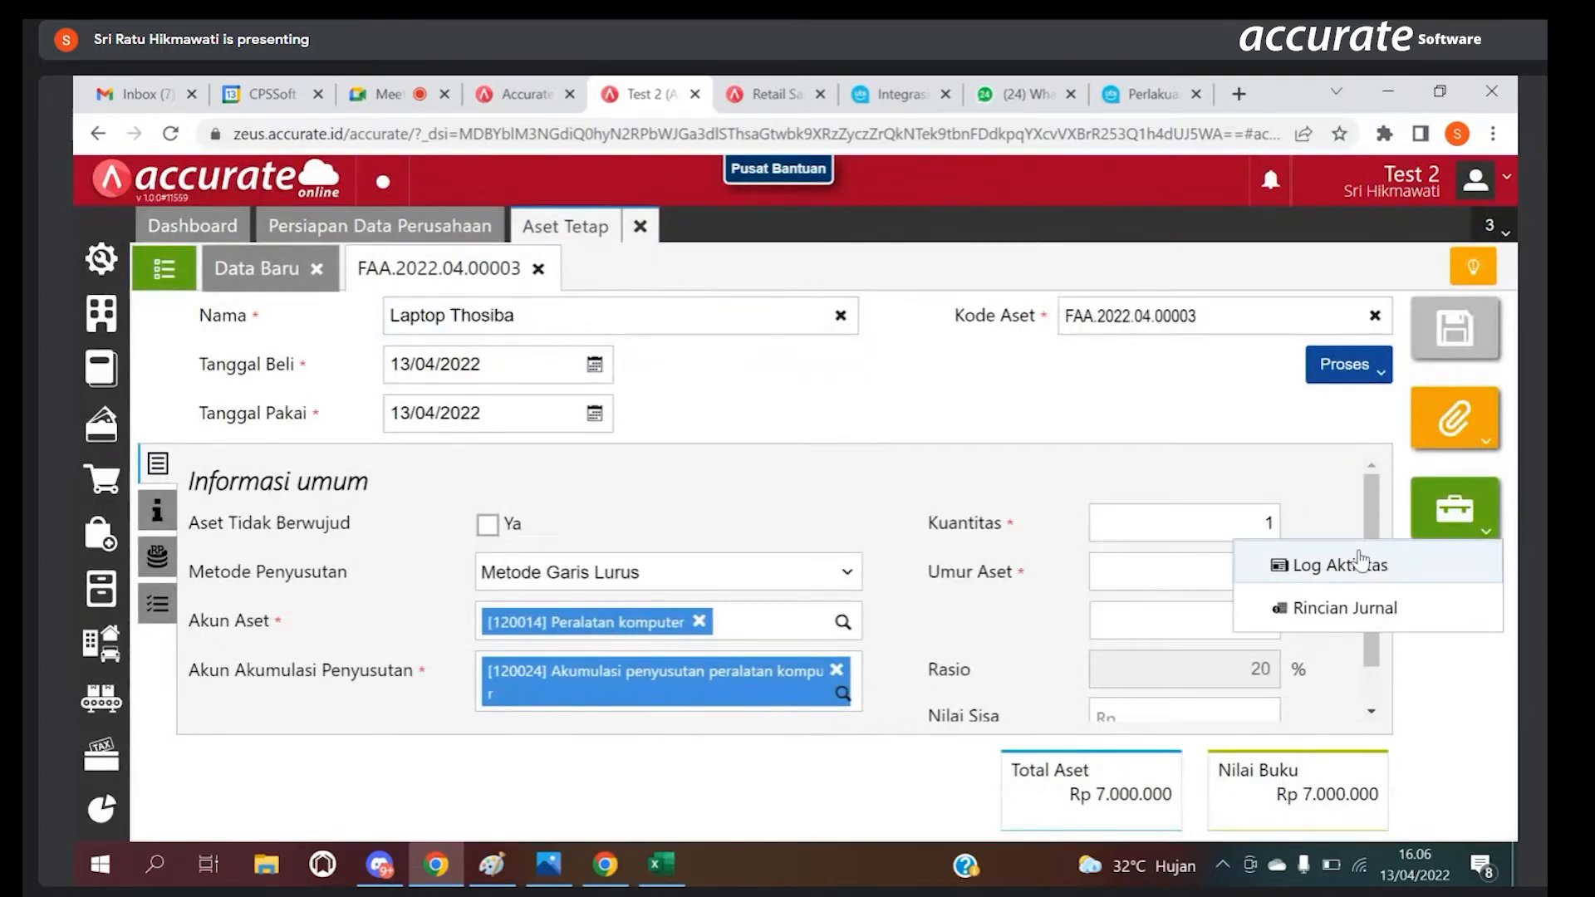
left_click(1327, 611)
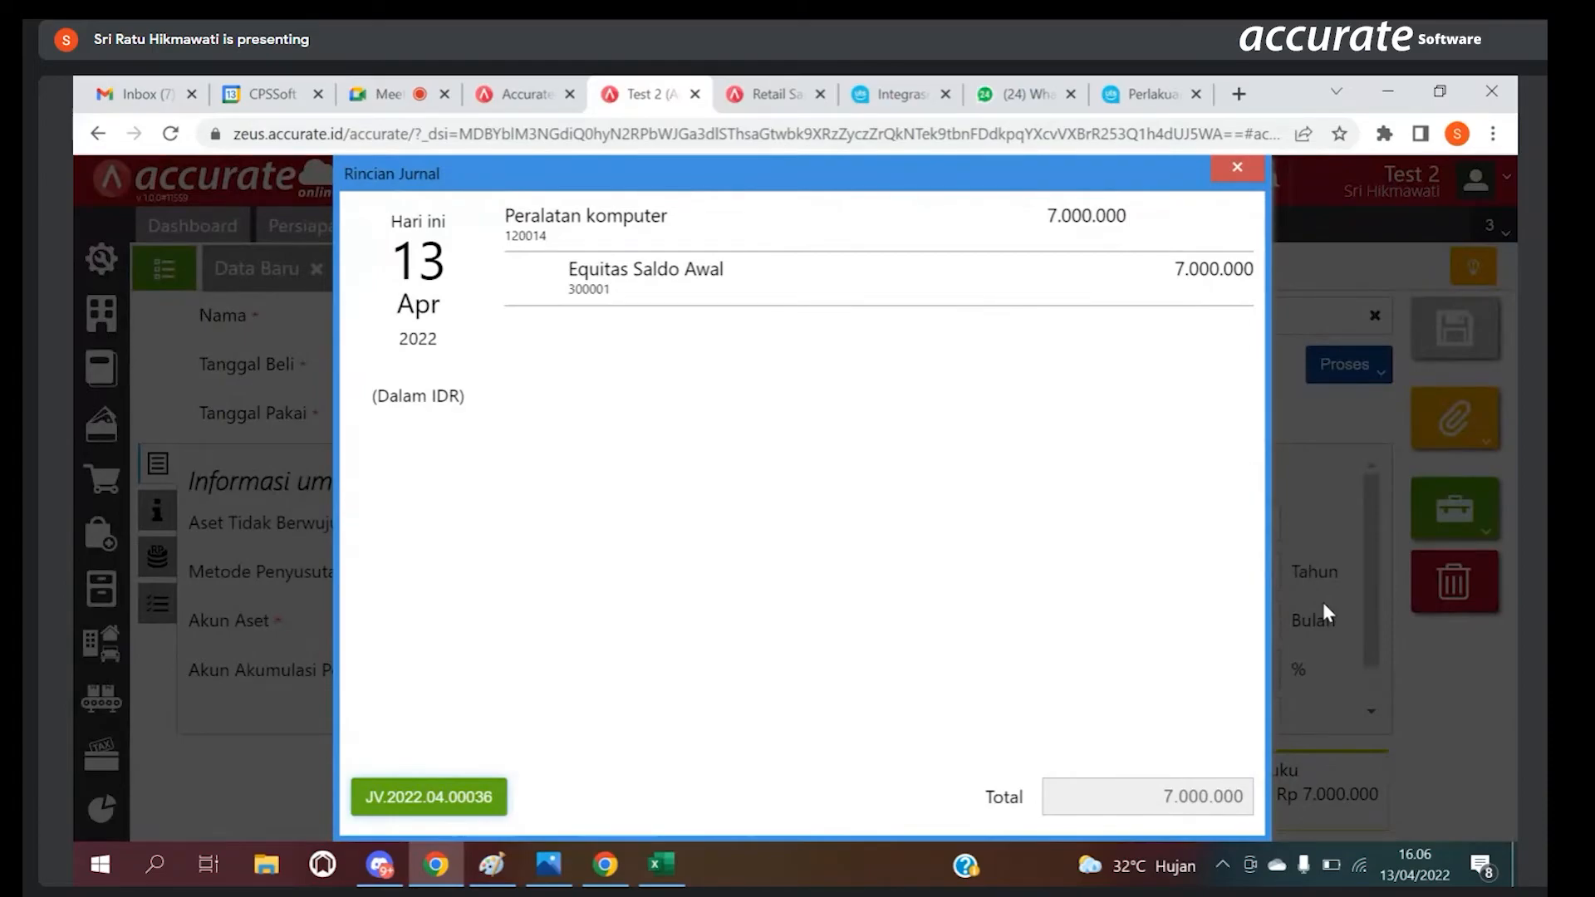
left_click(1253, 178)
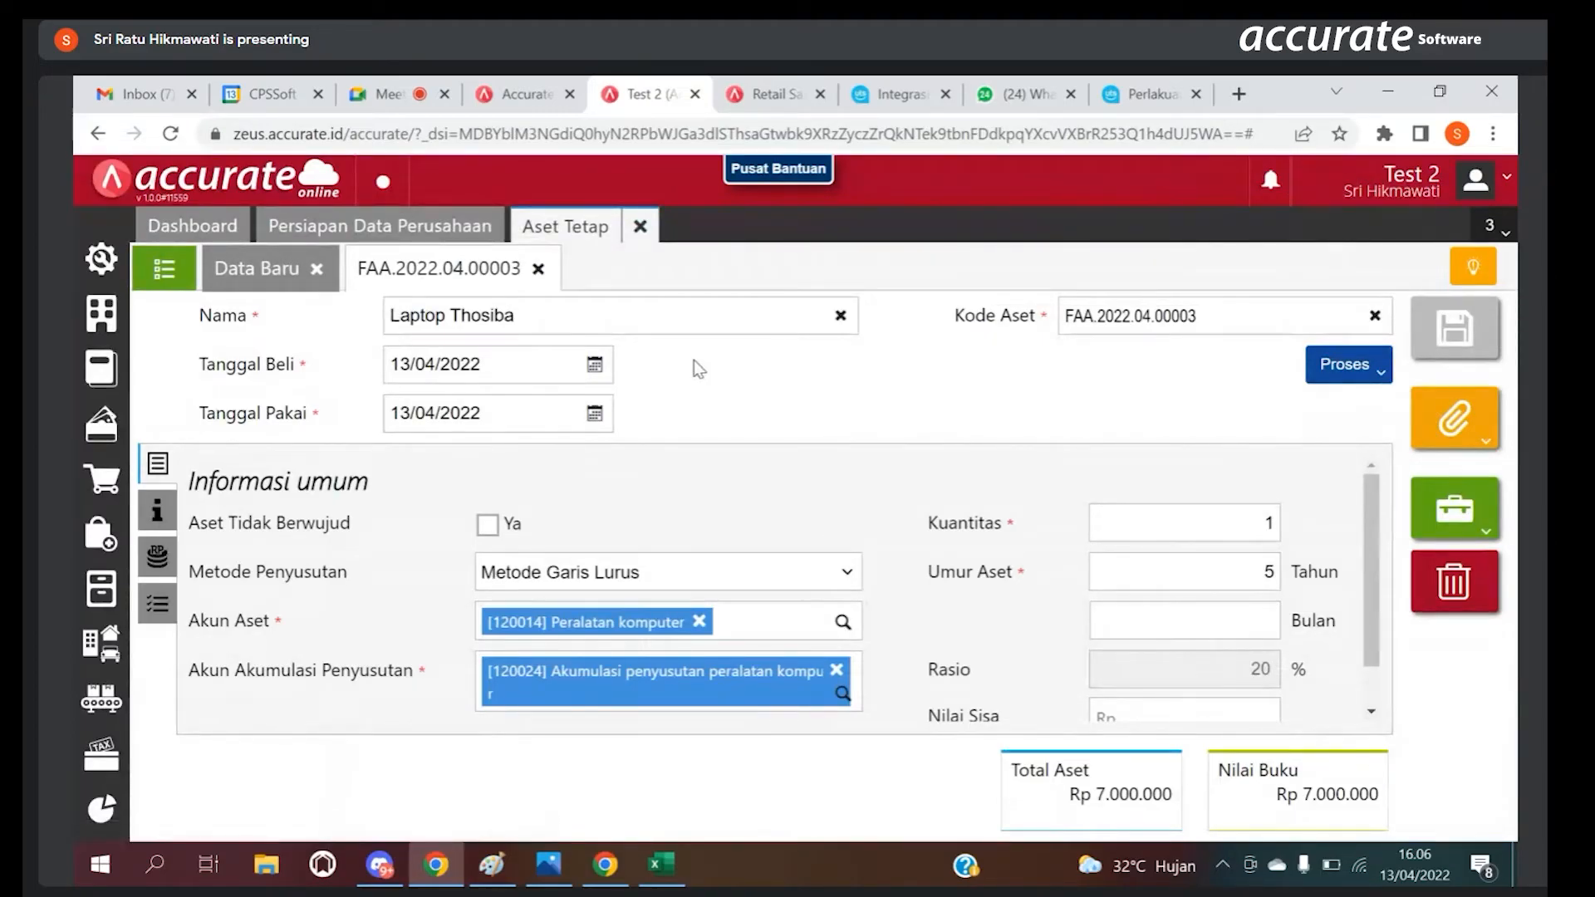
Step: Review the Impor dari Excel requirements for Aset Tetap, and close the import page and Aset Tetap
left_click(170, 279)
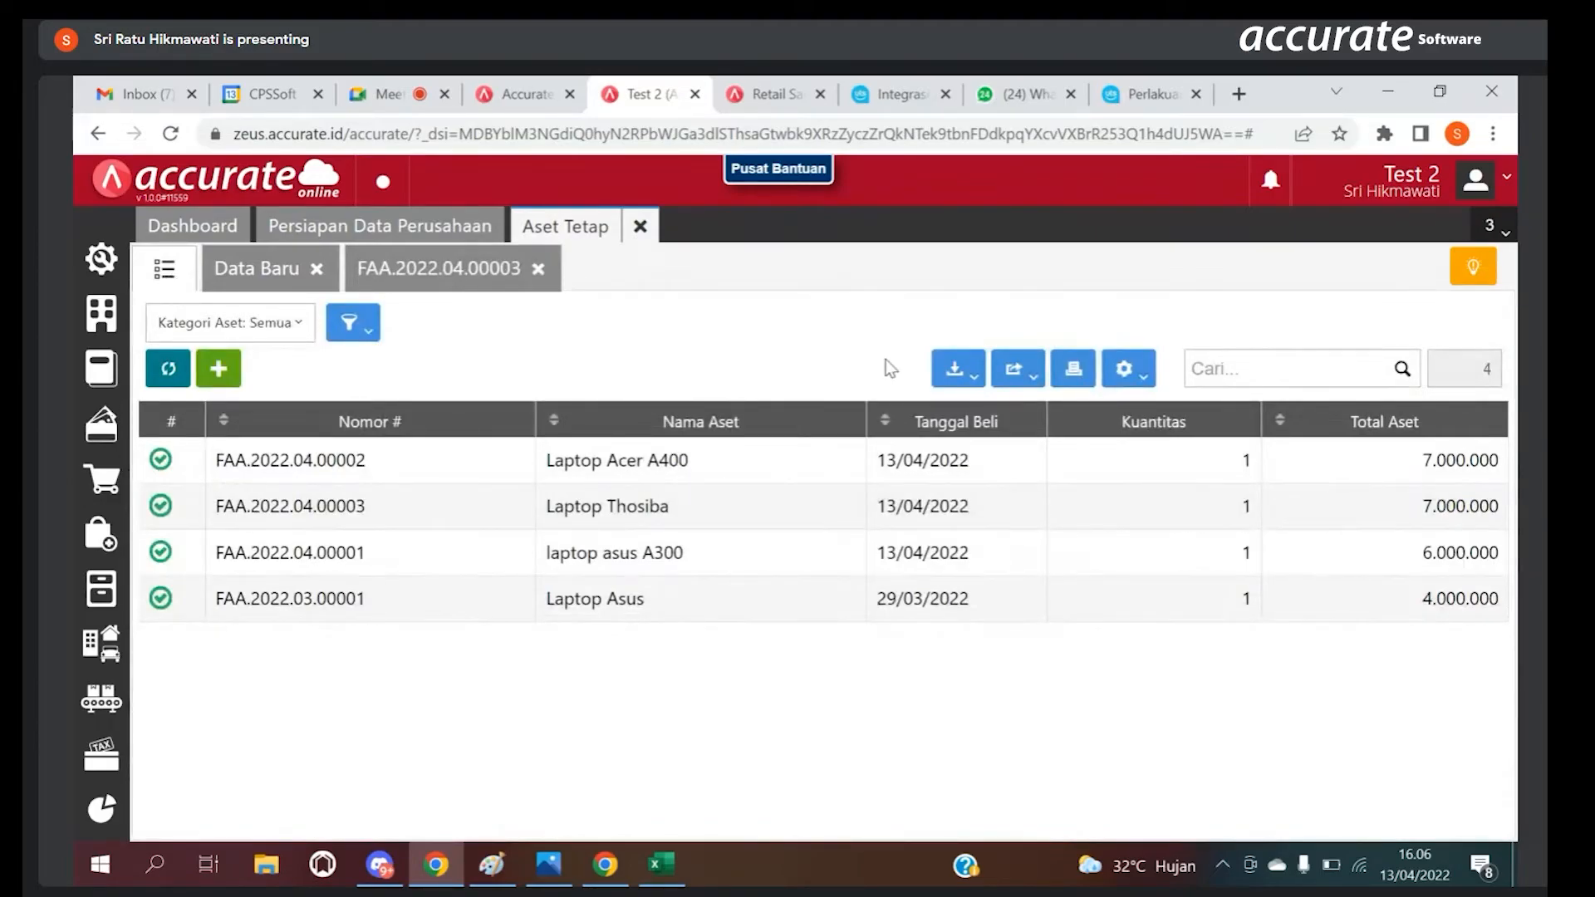
left_click(956, 372)
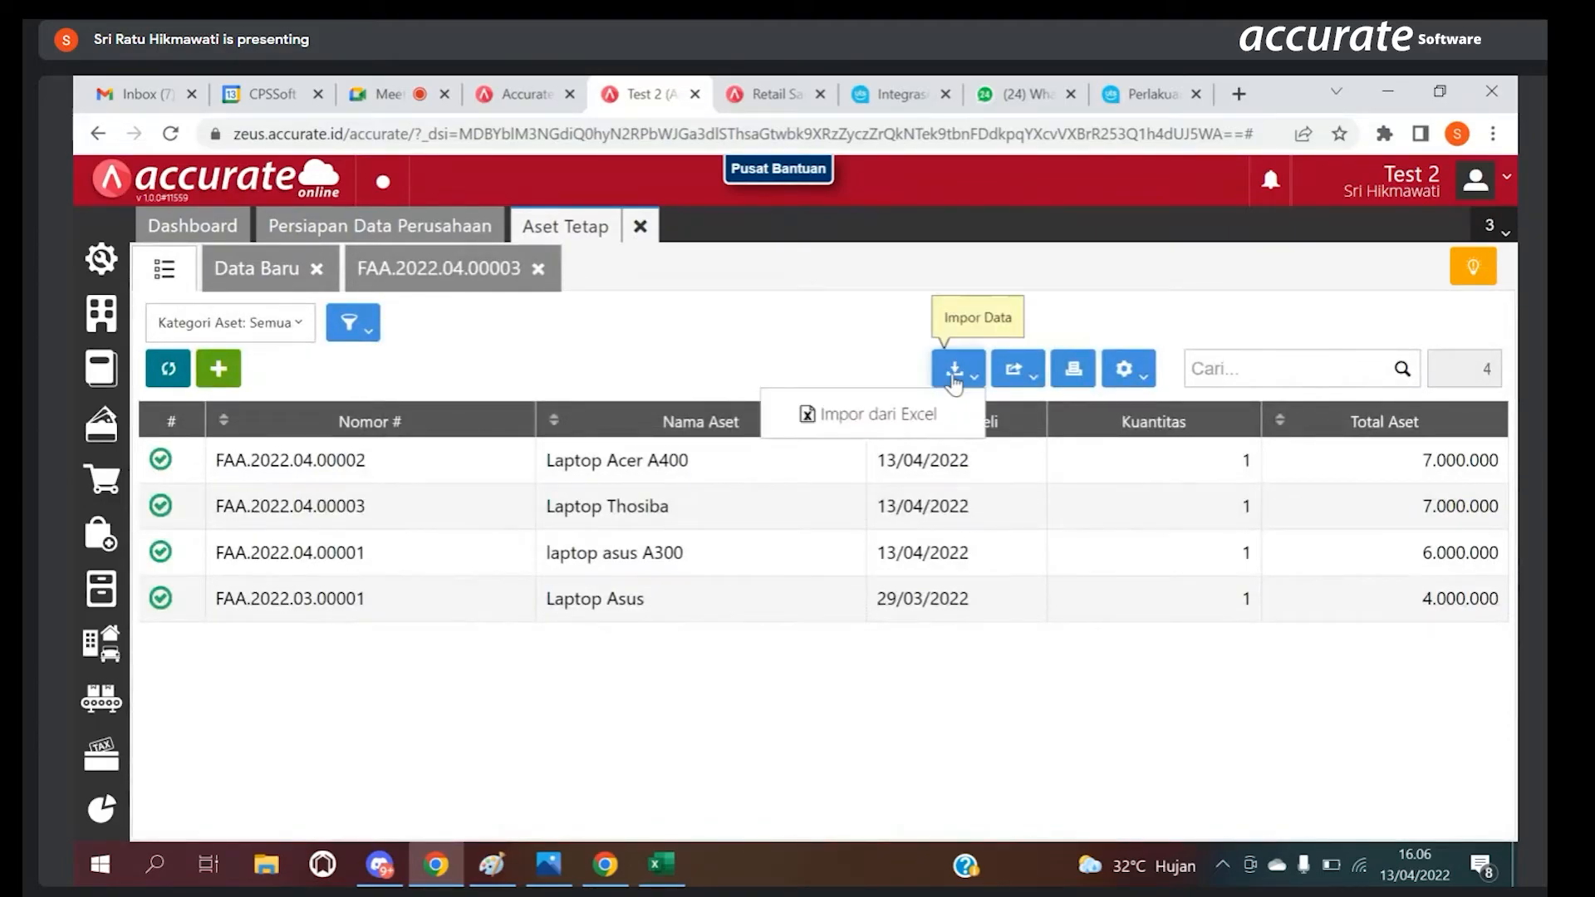
left_click(896, 415)
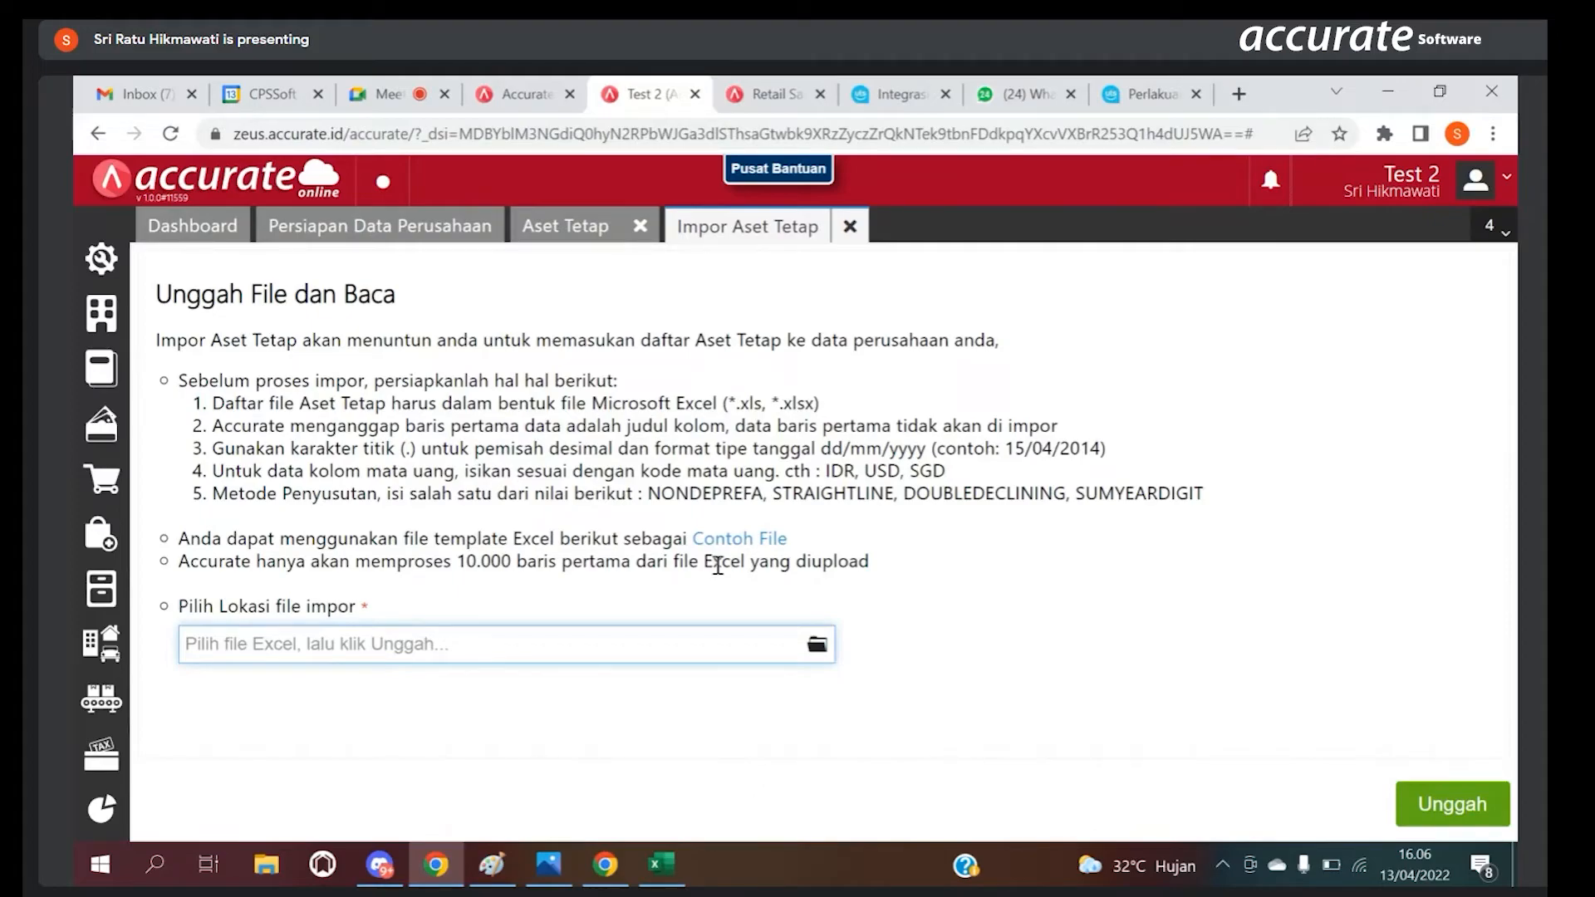
left_click(854, 229)
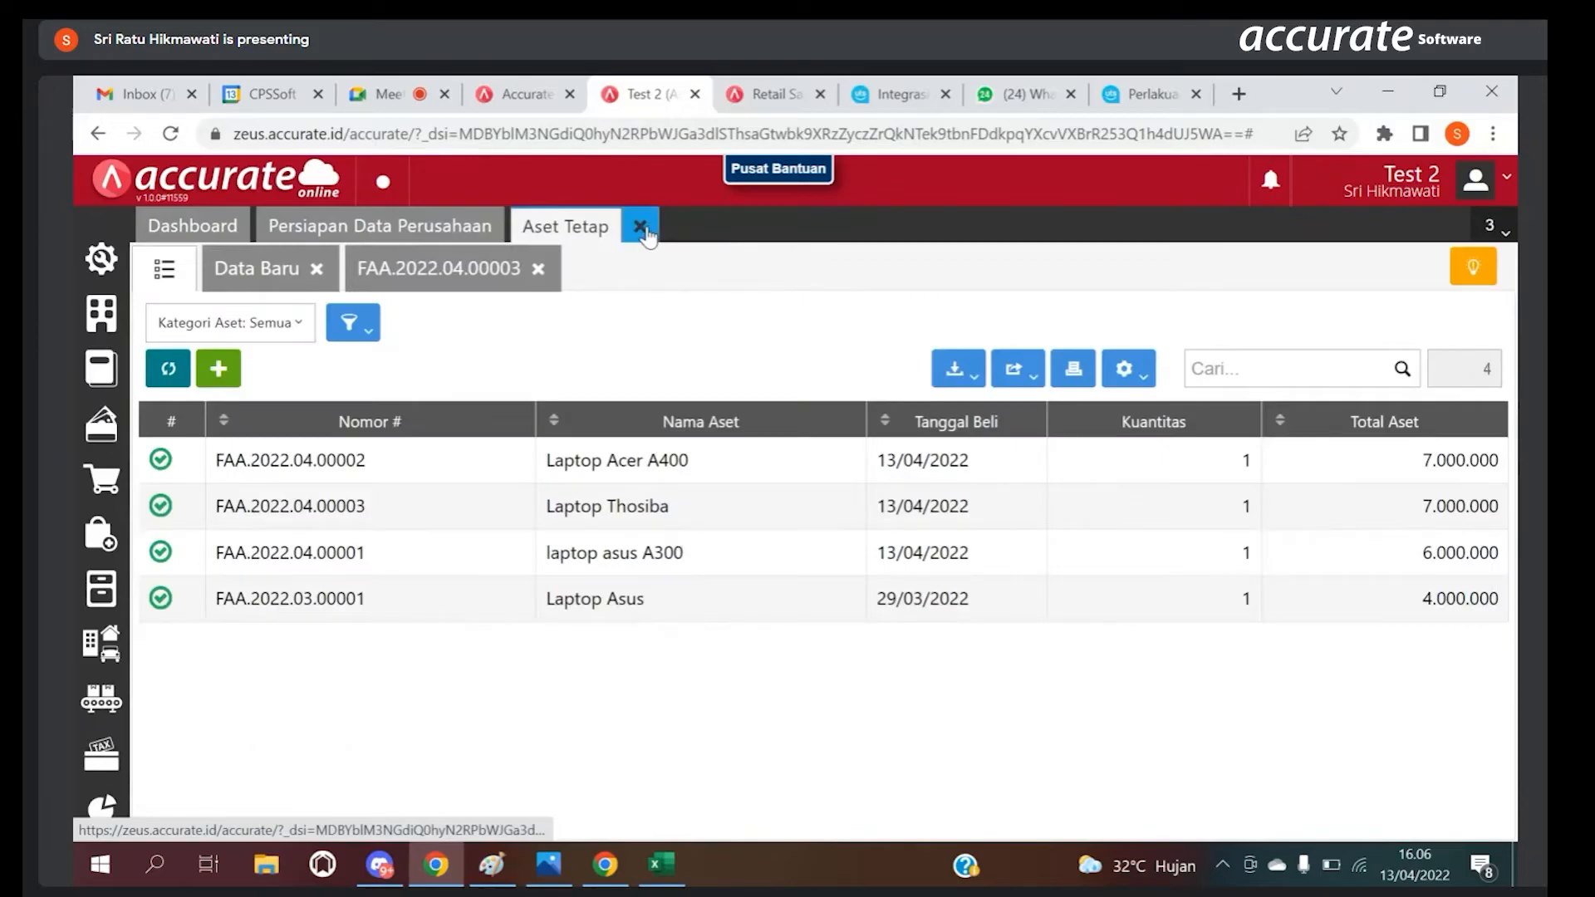
left_click(640, 226)
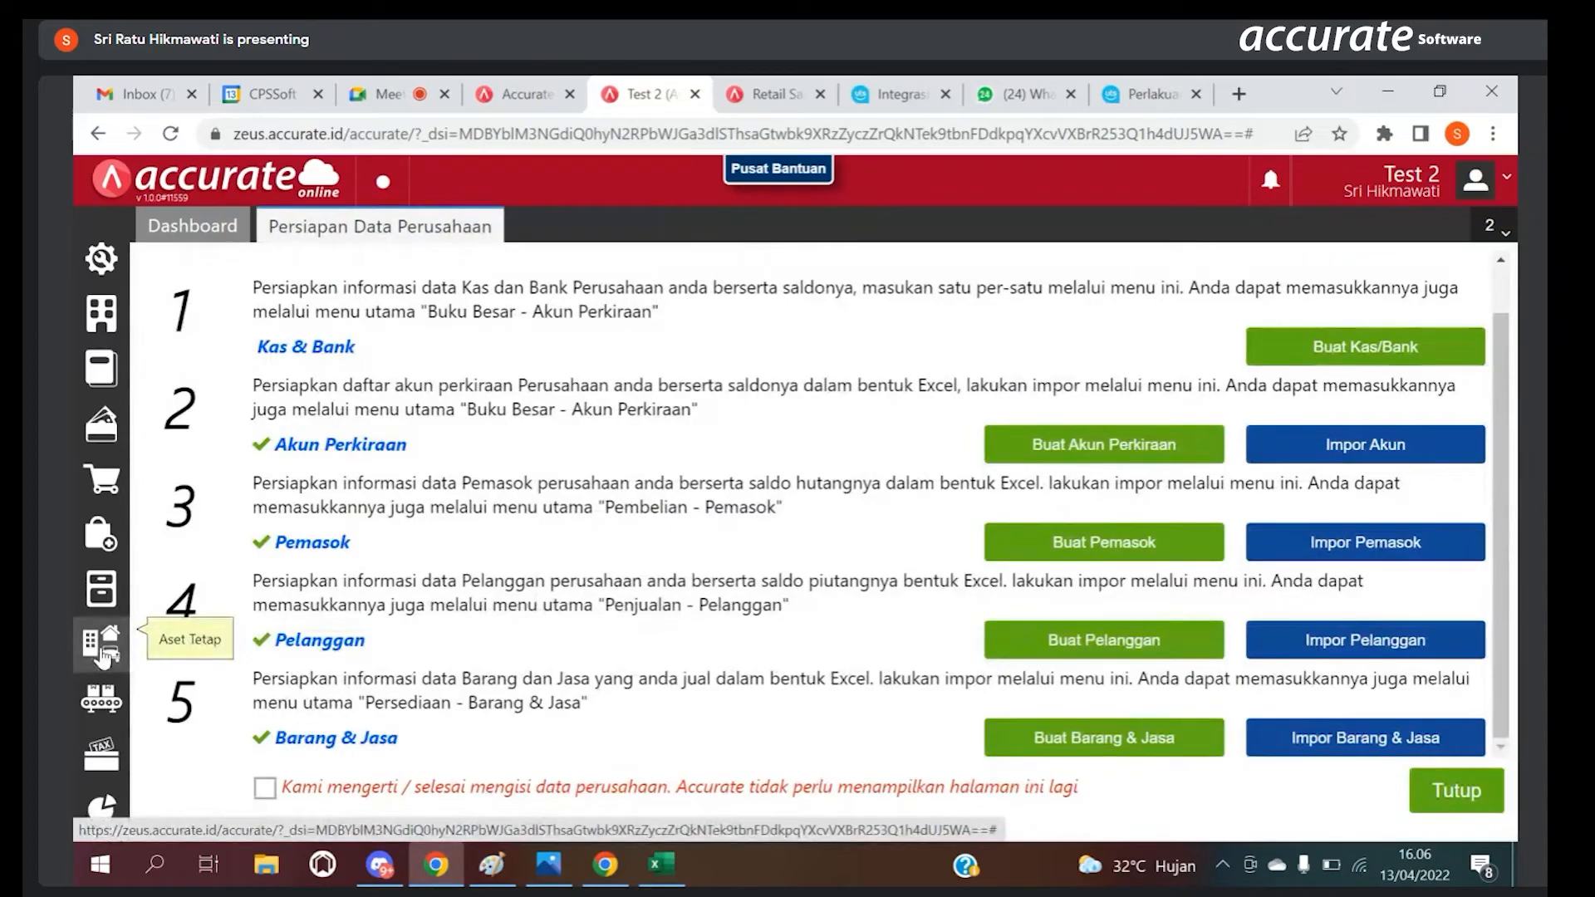
Step: Create and save a Proses Akhir Bulan for Januari 2022, and bring up the list of processed months
left_click(101, 279)
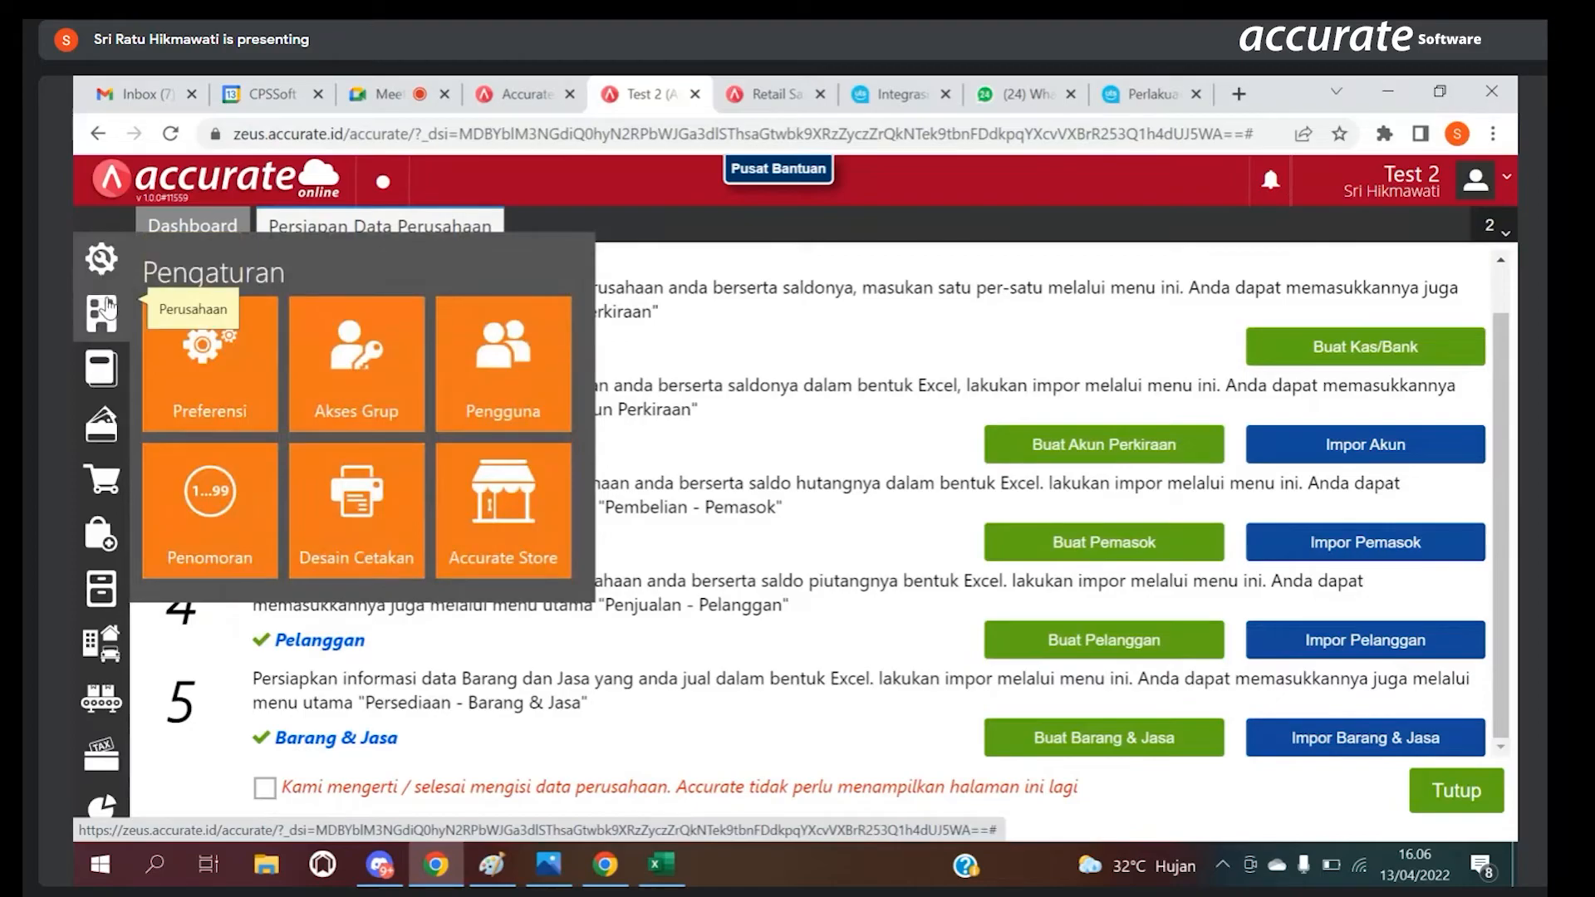
left_click(105, 309)
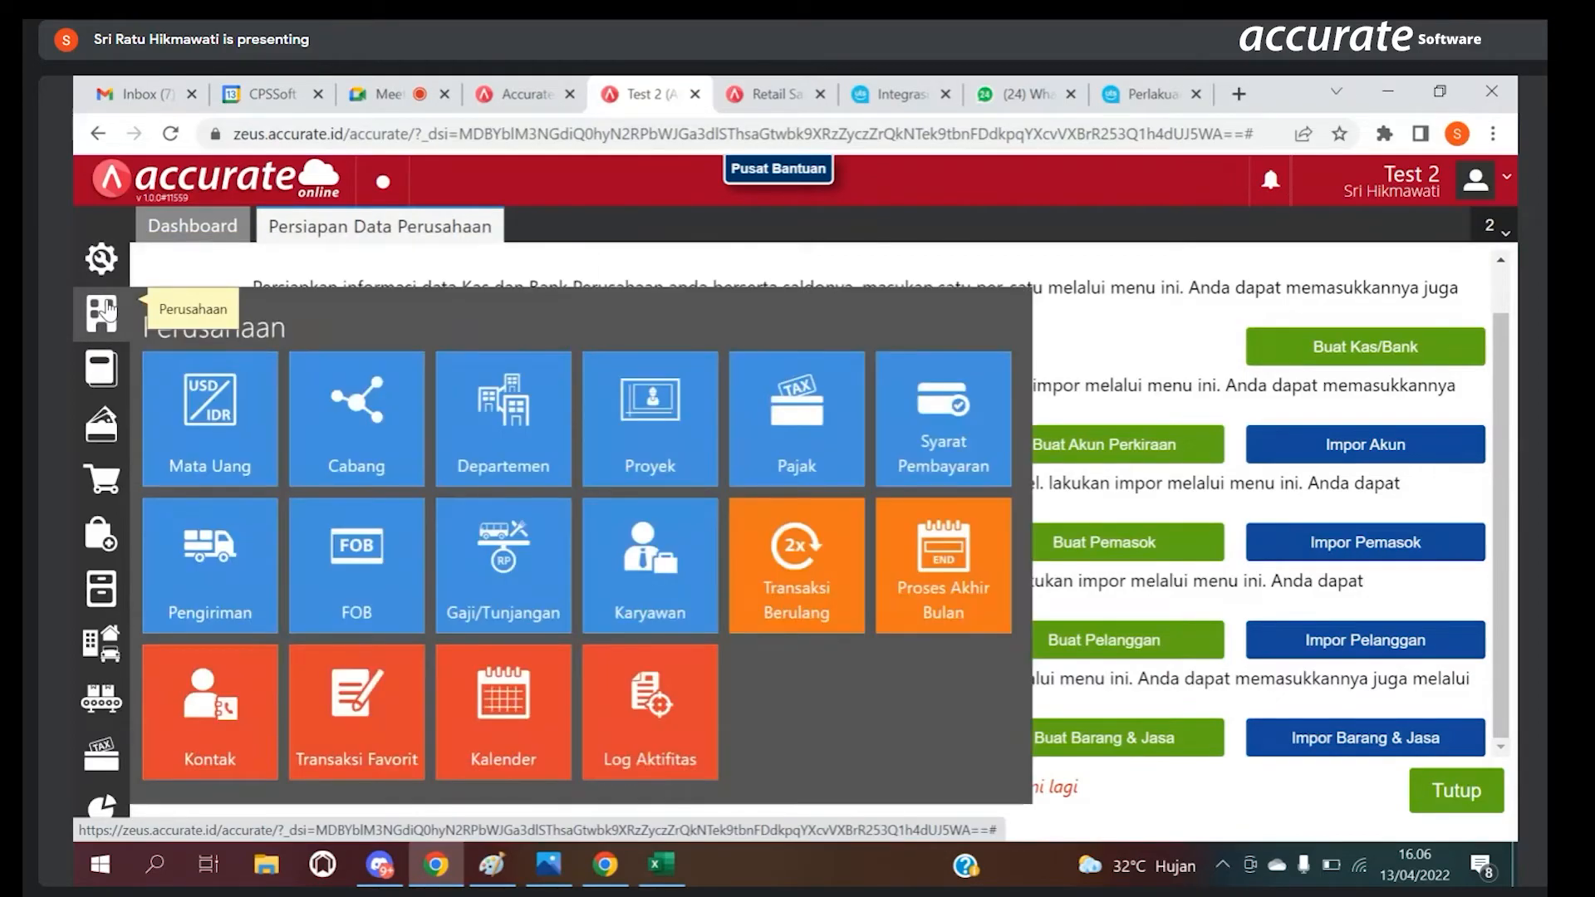
left_click(965, 563)
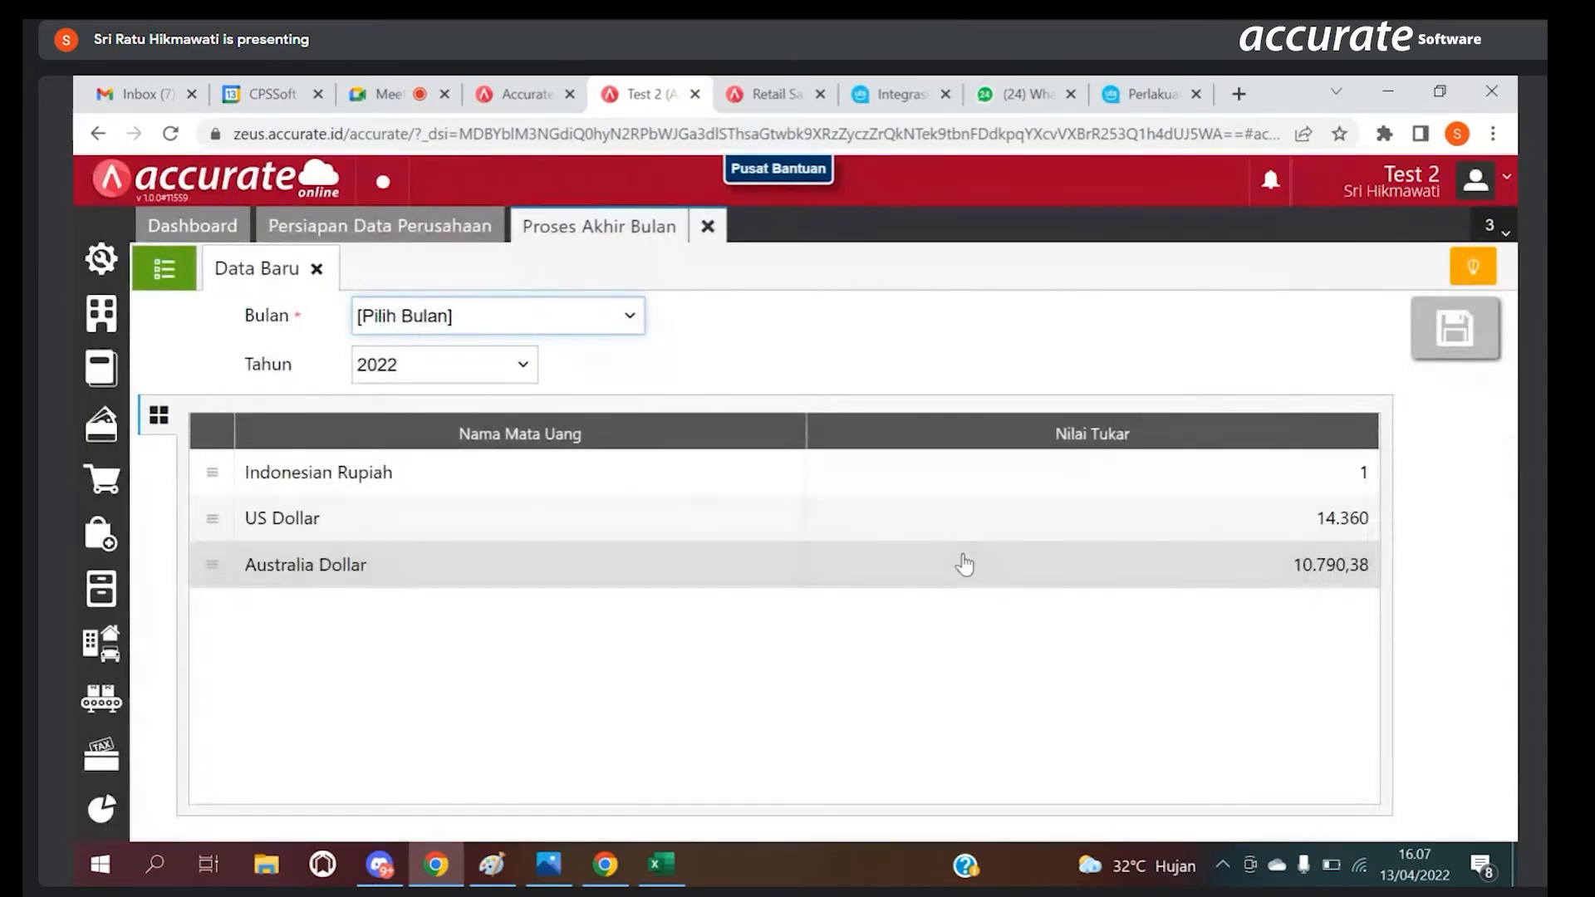
left_click(549, 311)
left_click(552, 319)
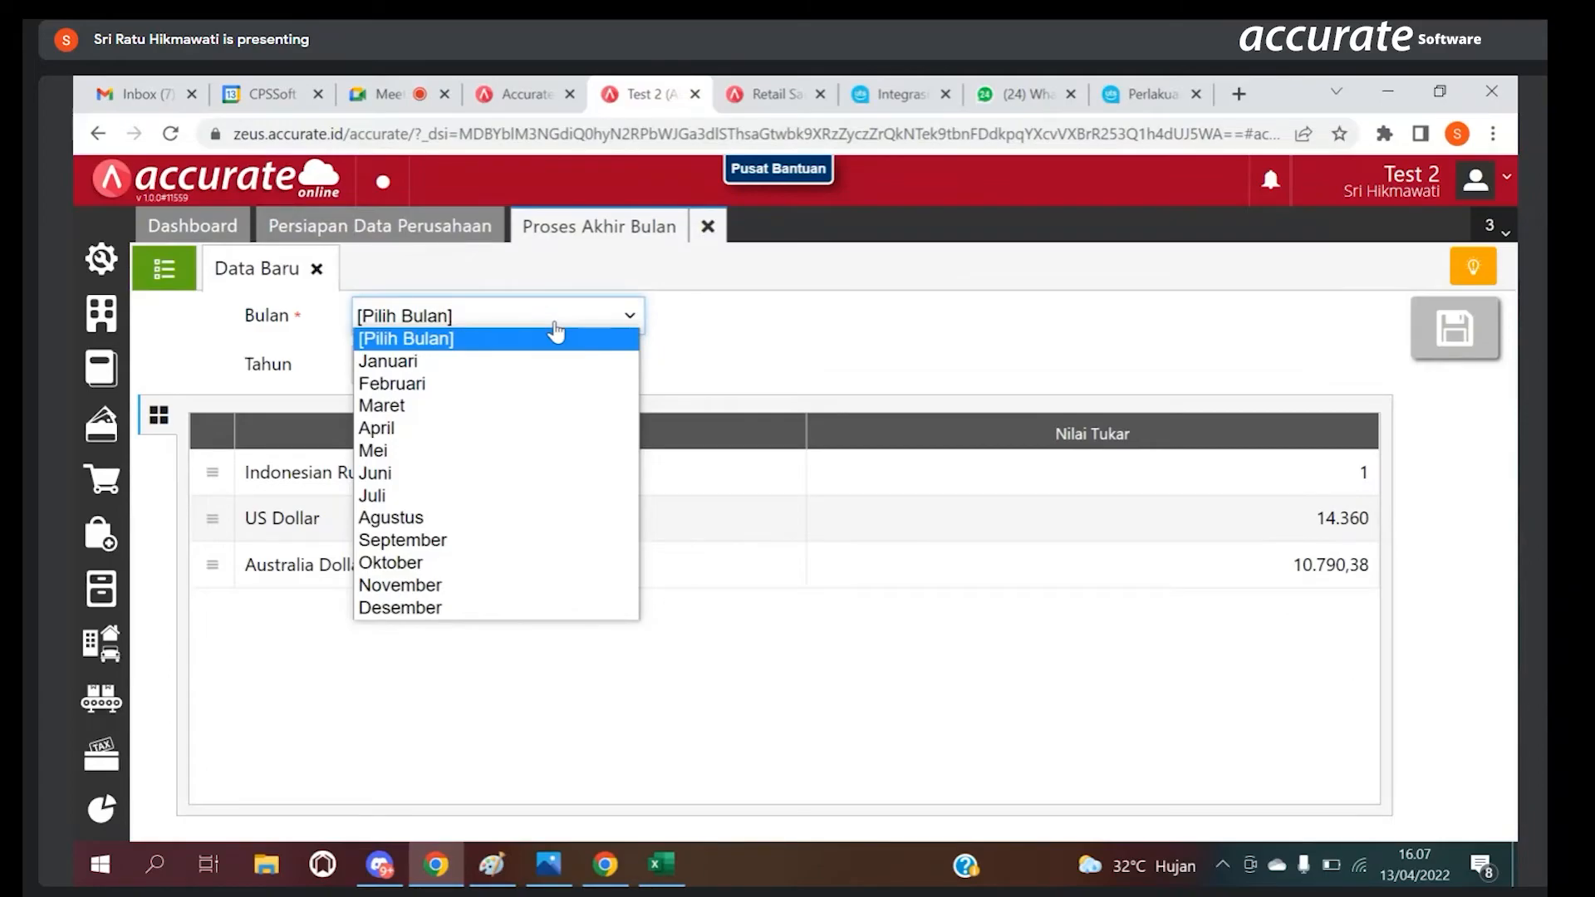
left_click(395, 366)
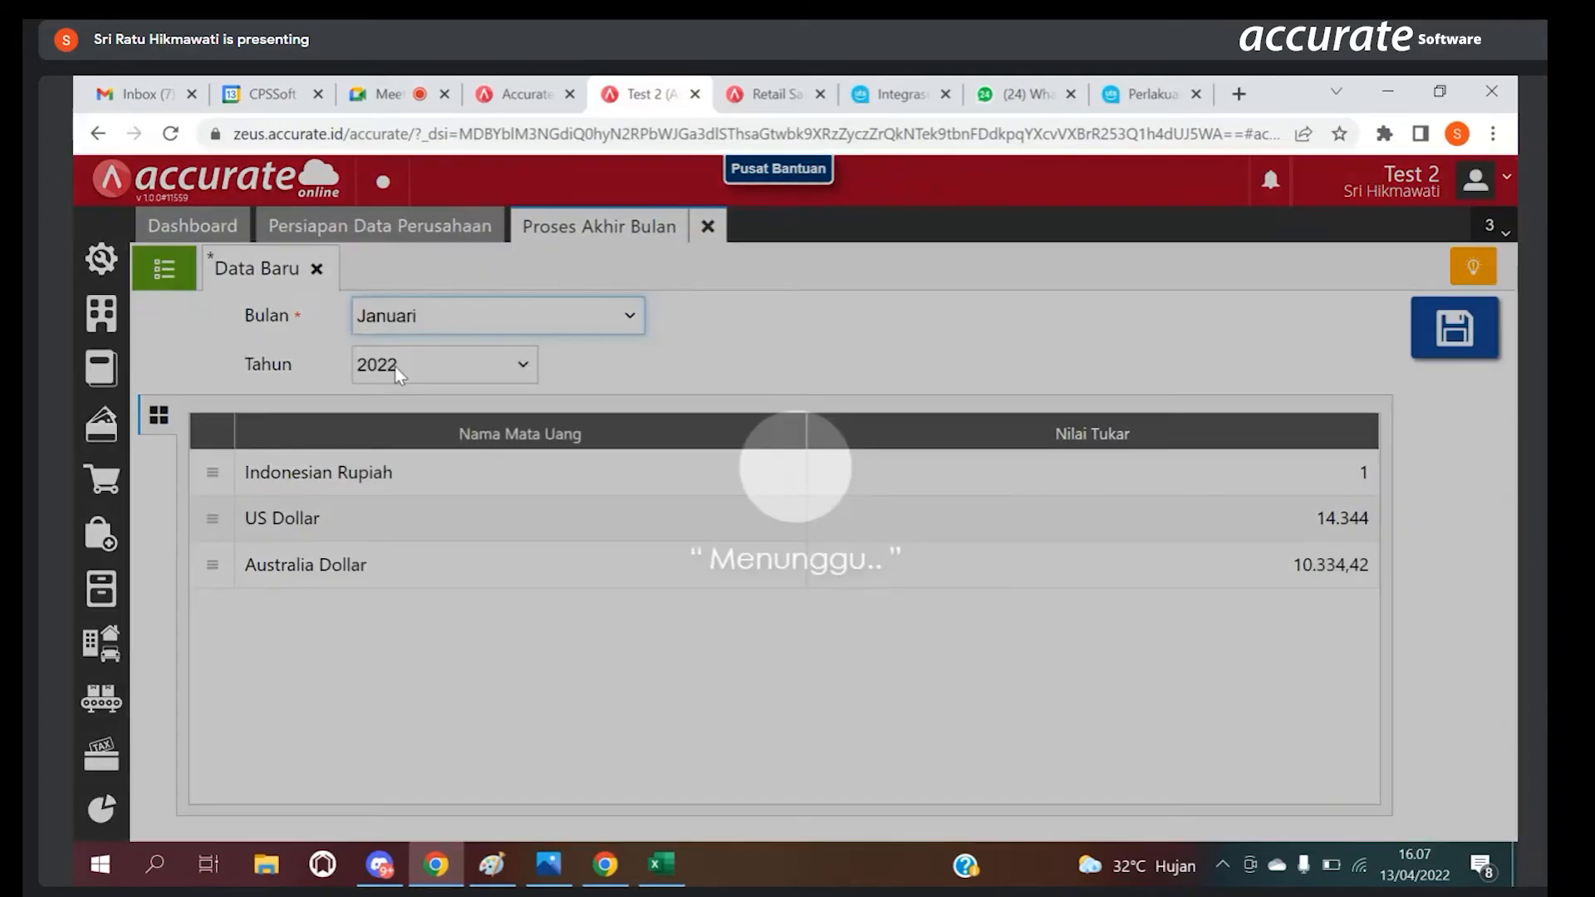
left_click(399, 369)
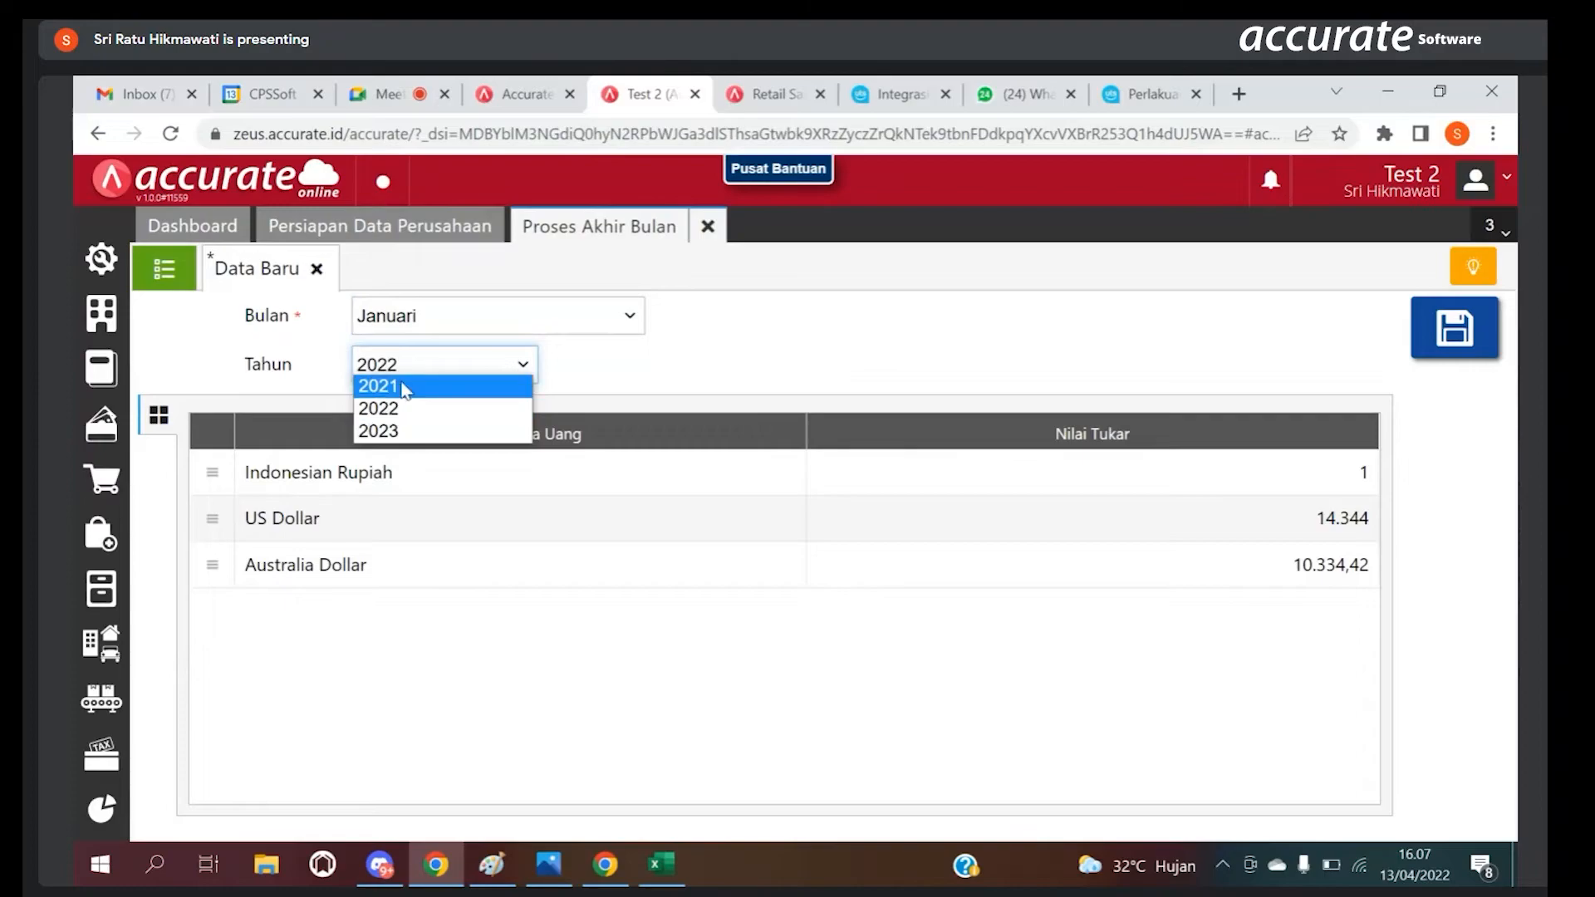
left_click(404, 410)
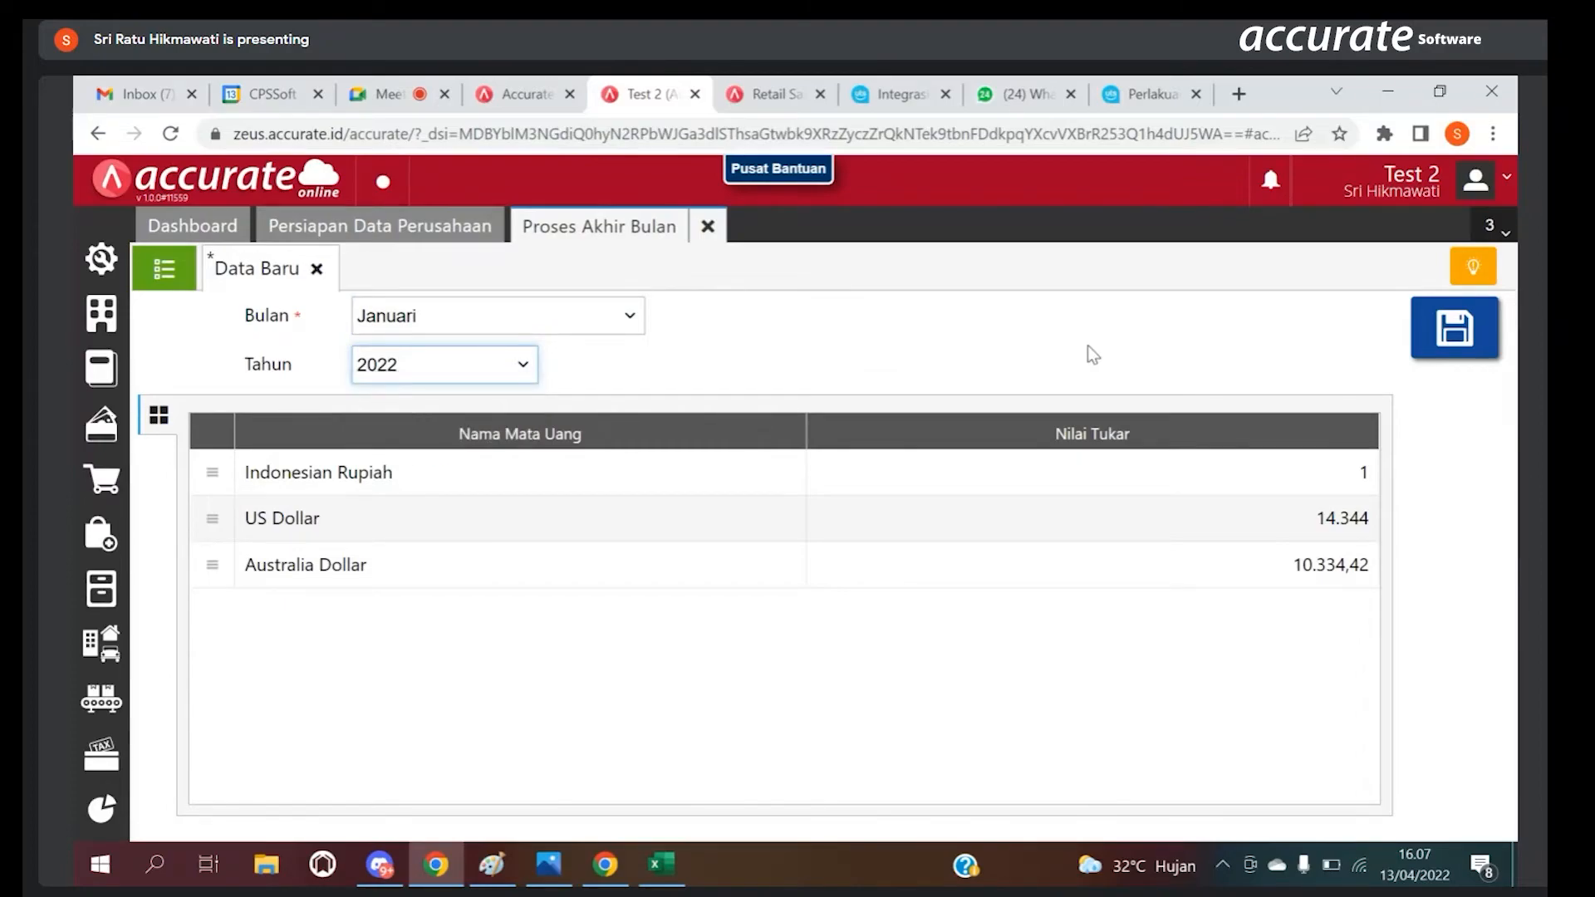
left_click(1468, 317)
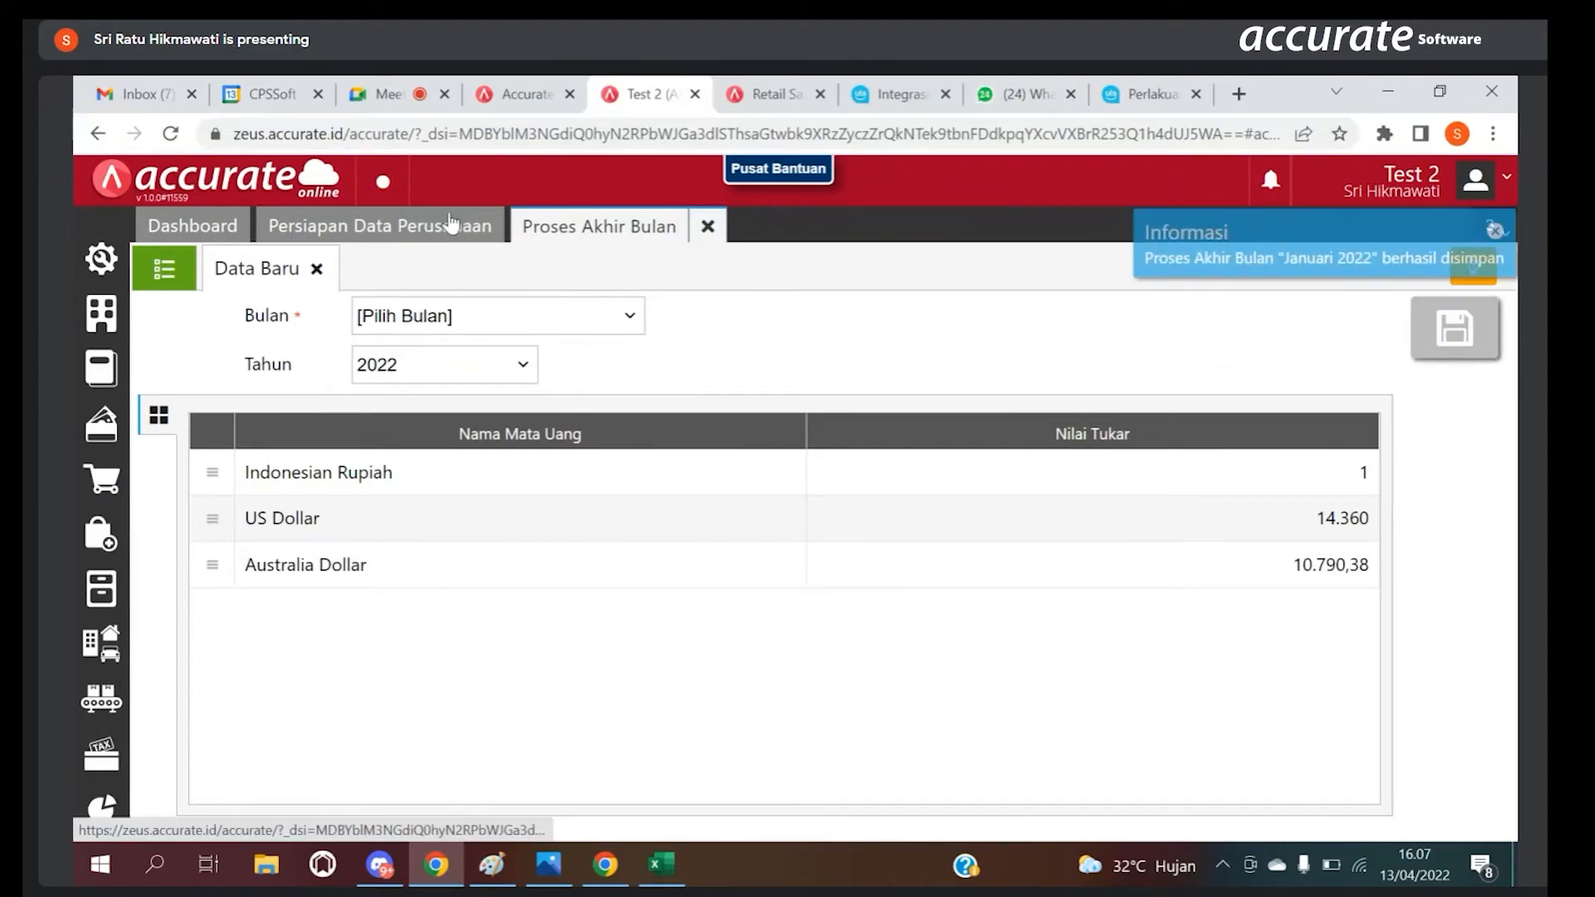
left_click(177, 286)
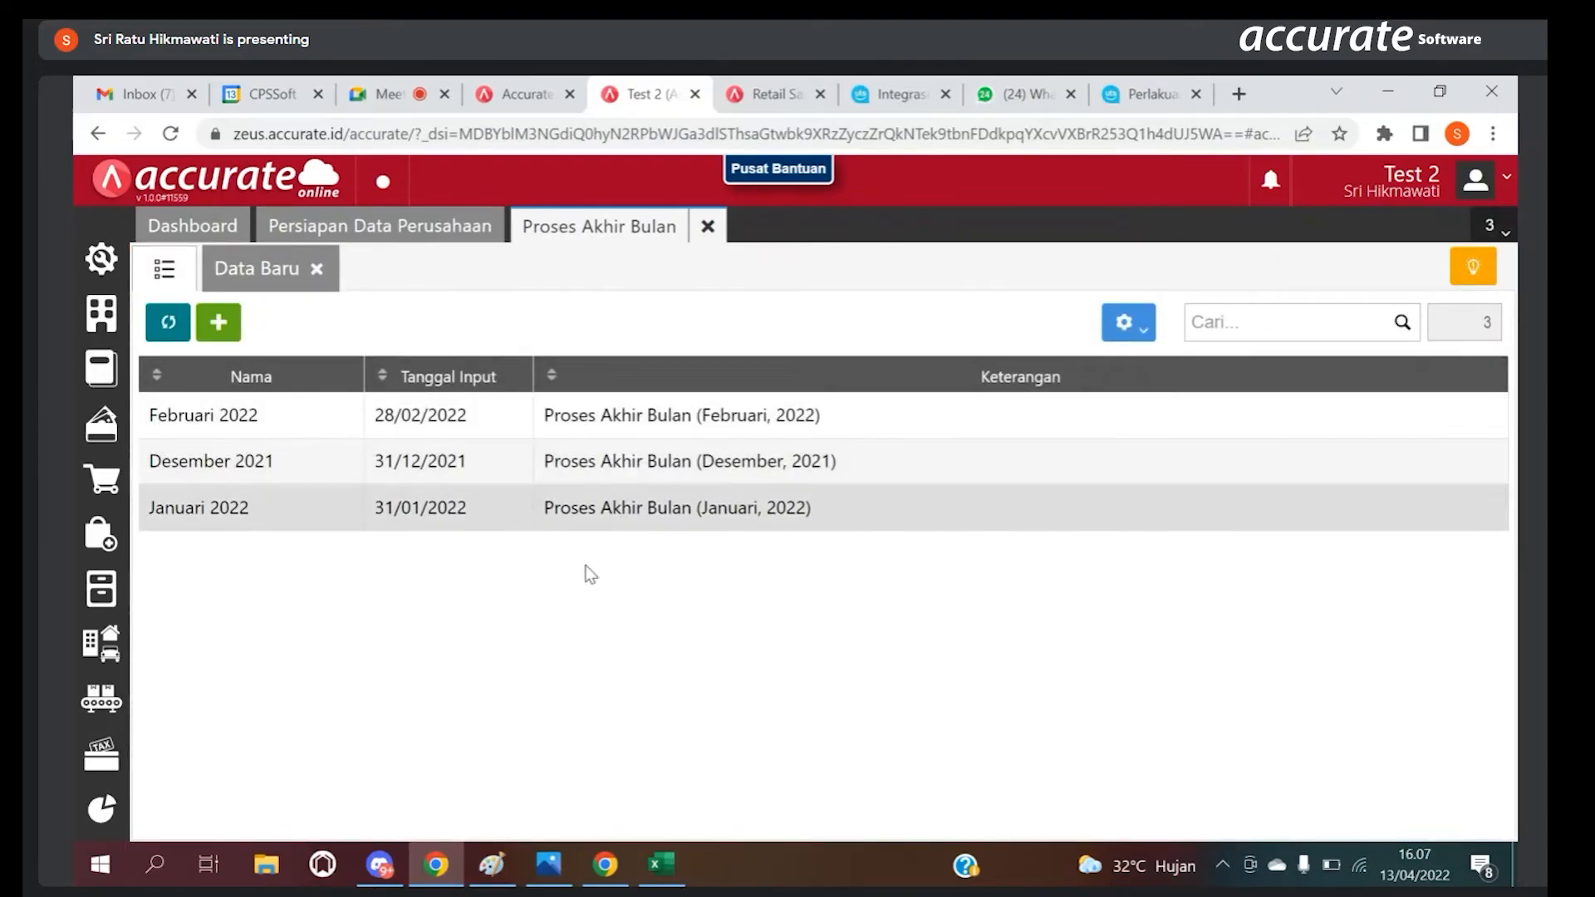
Step: Open the Jurnal Umum list and examine the purchase invoice payment journal totalling 770.000
left_click(114, 378)
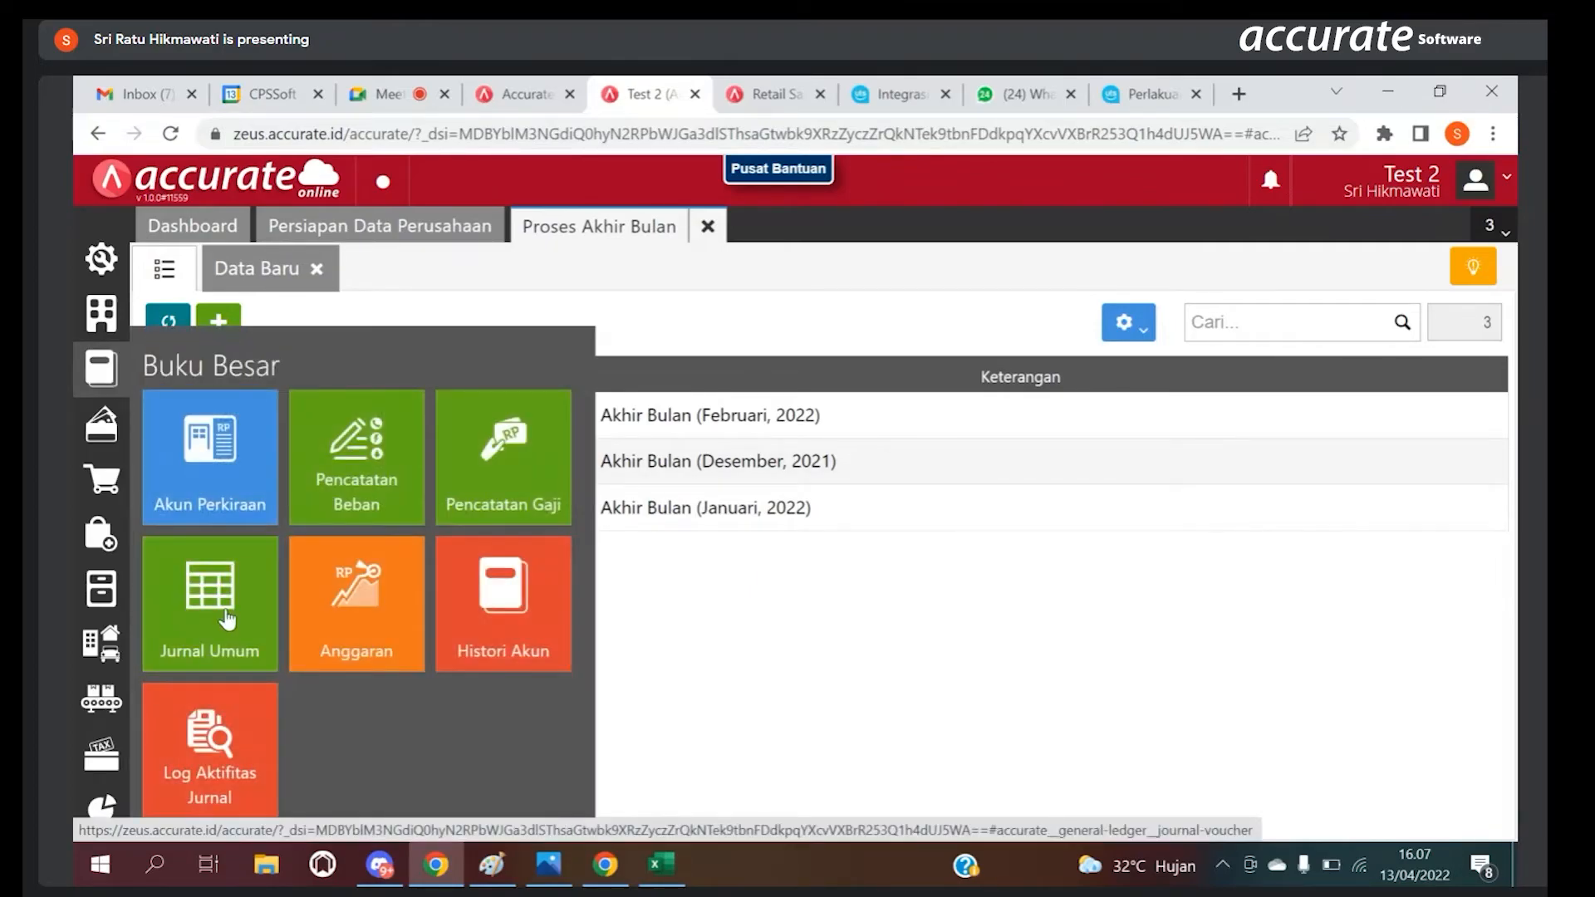
left_click(230, 616)
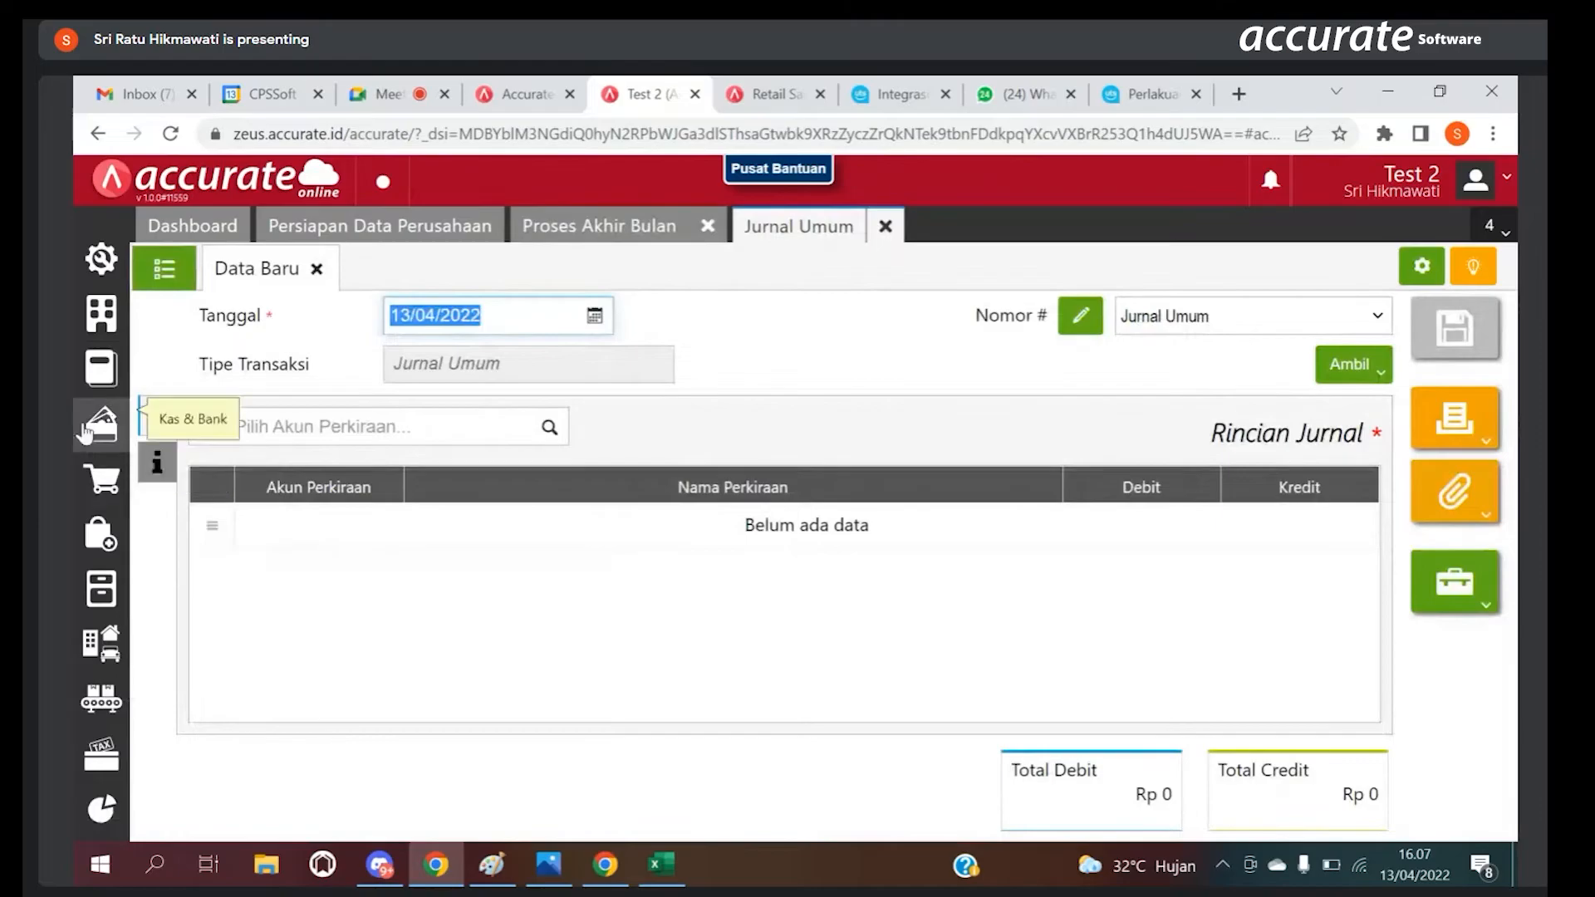
left_click(165, 269)
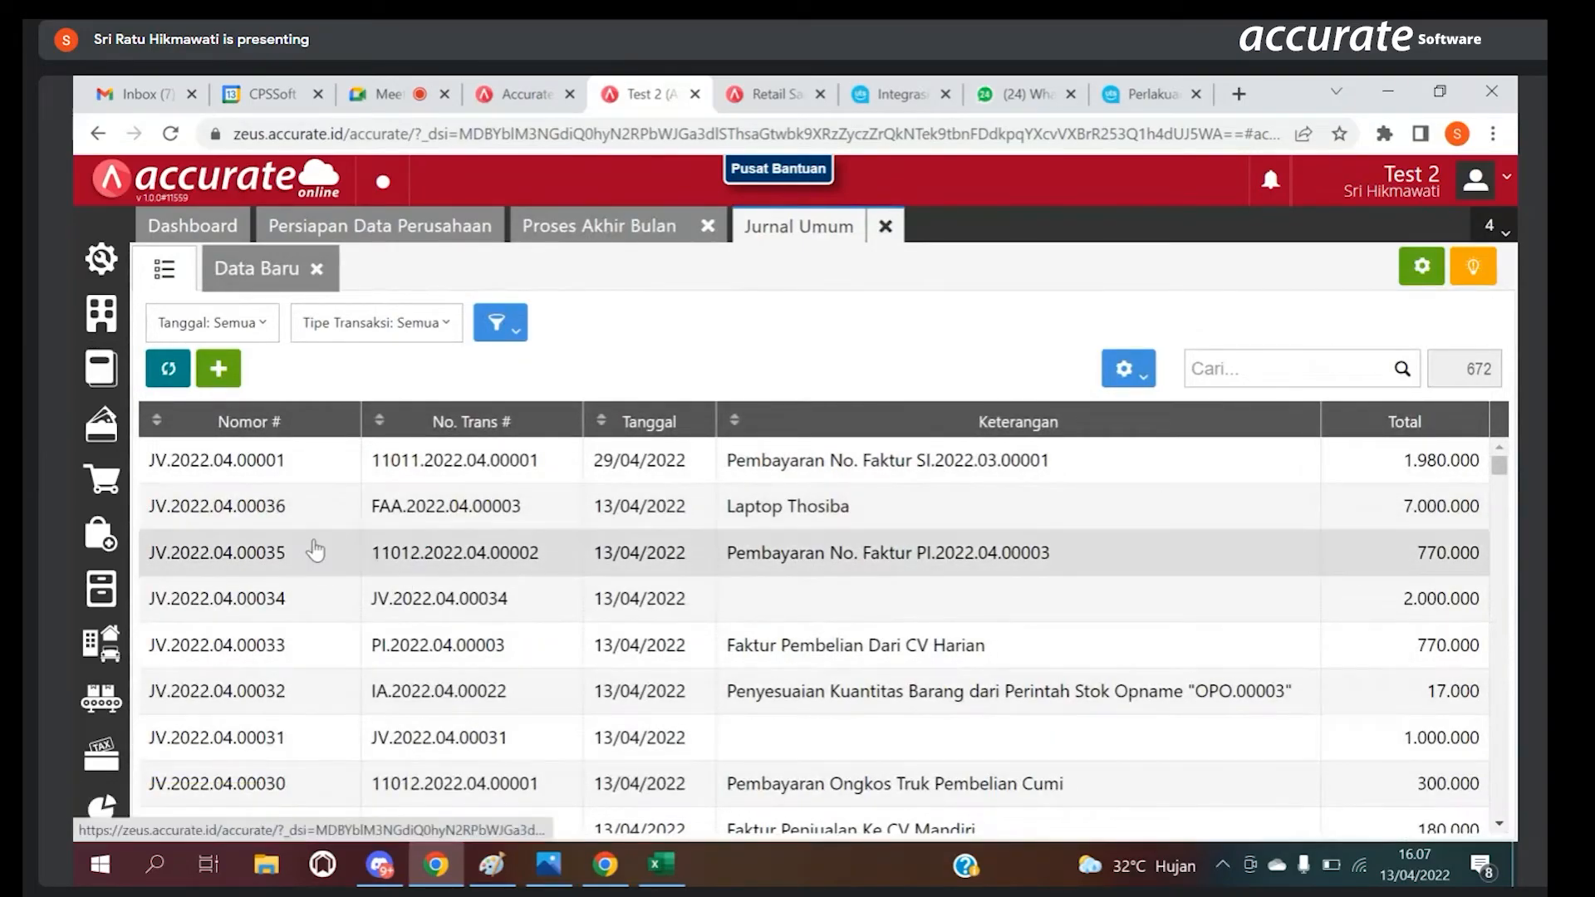
left_click(772, 546)
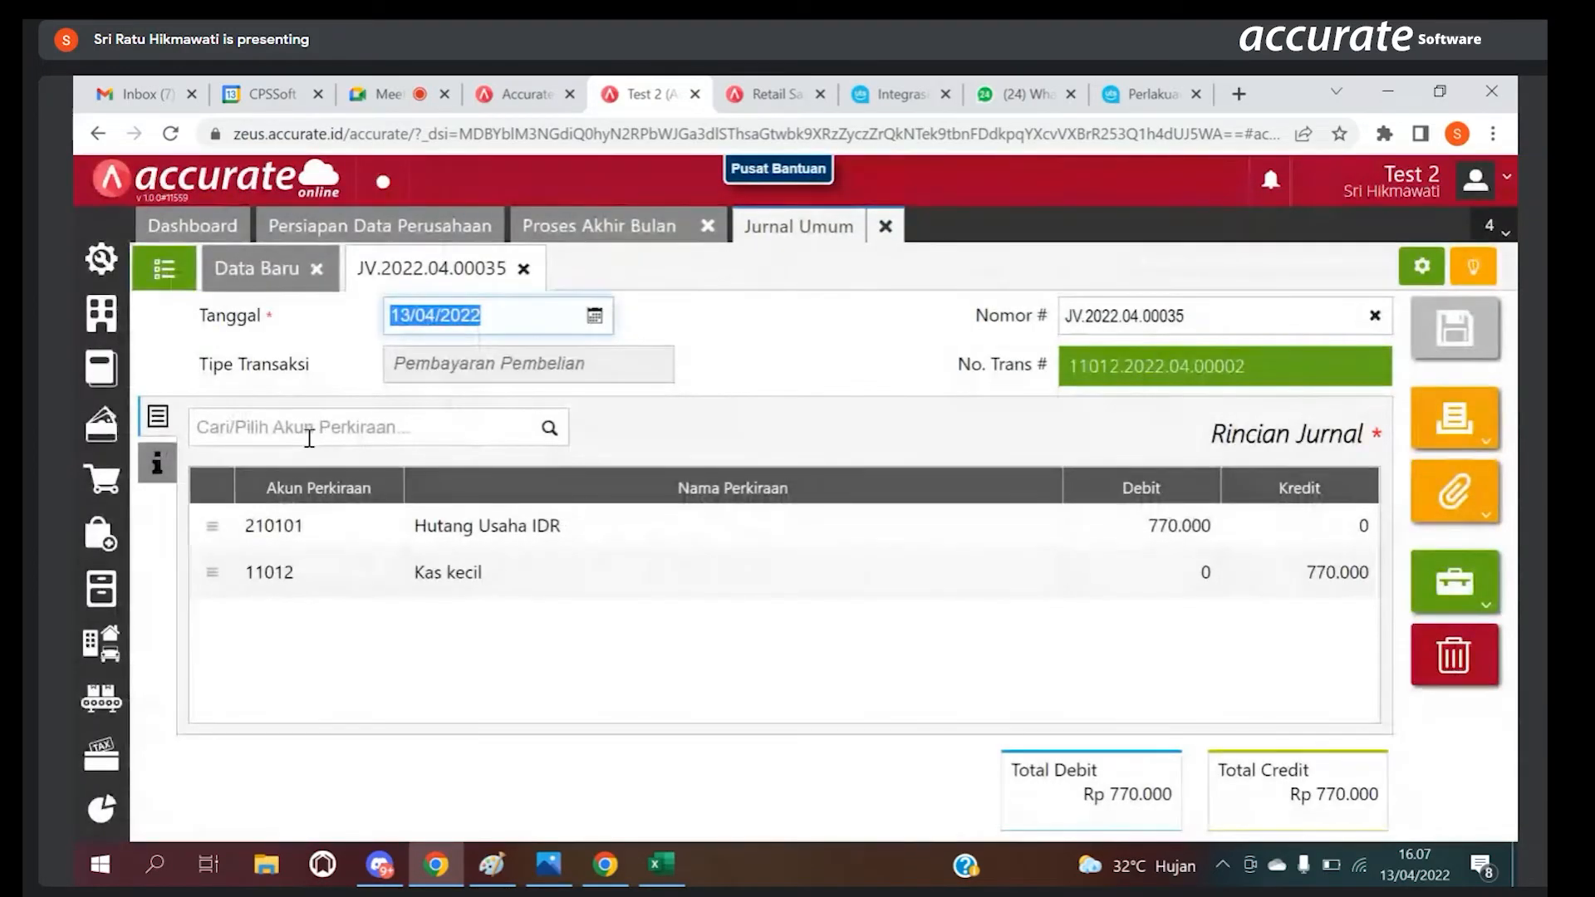
Step: Display the Aset Tetap per Kategori report from the Aset Tetap group of Daftar Laporan
left_click(116, 818)
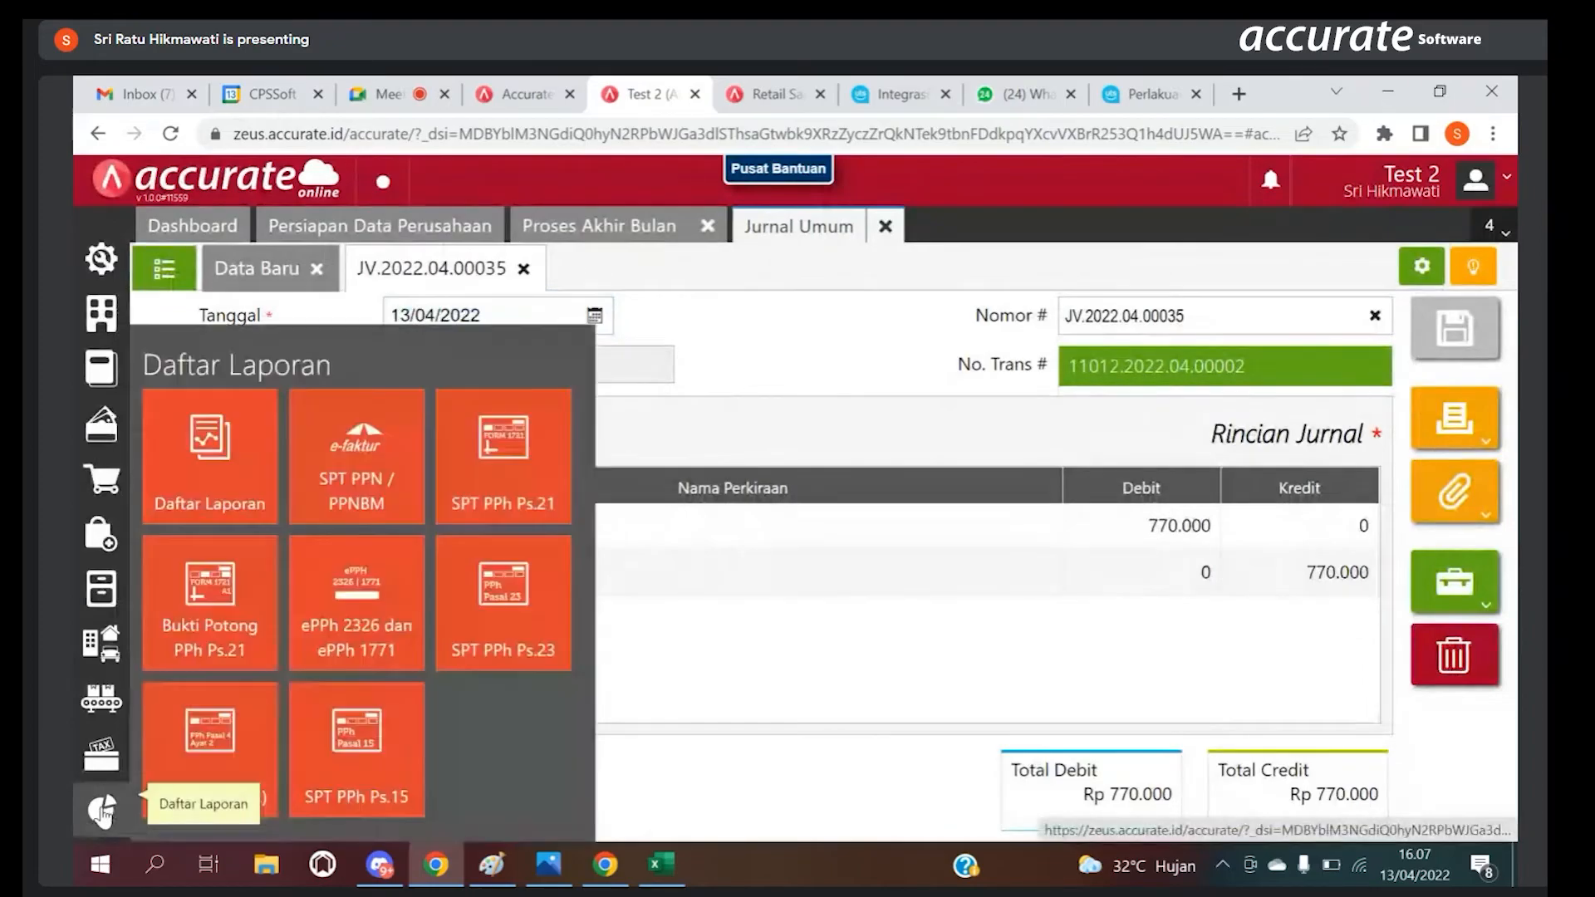
left_click(251, 465)
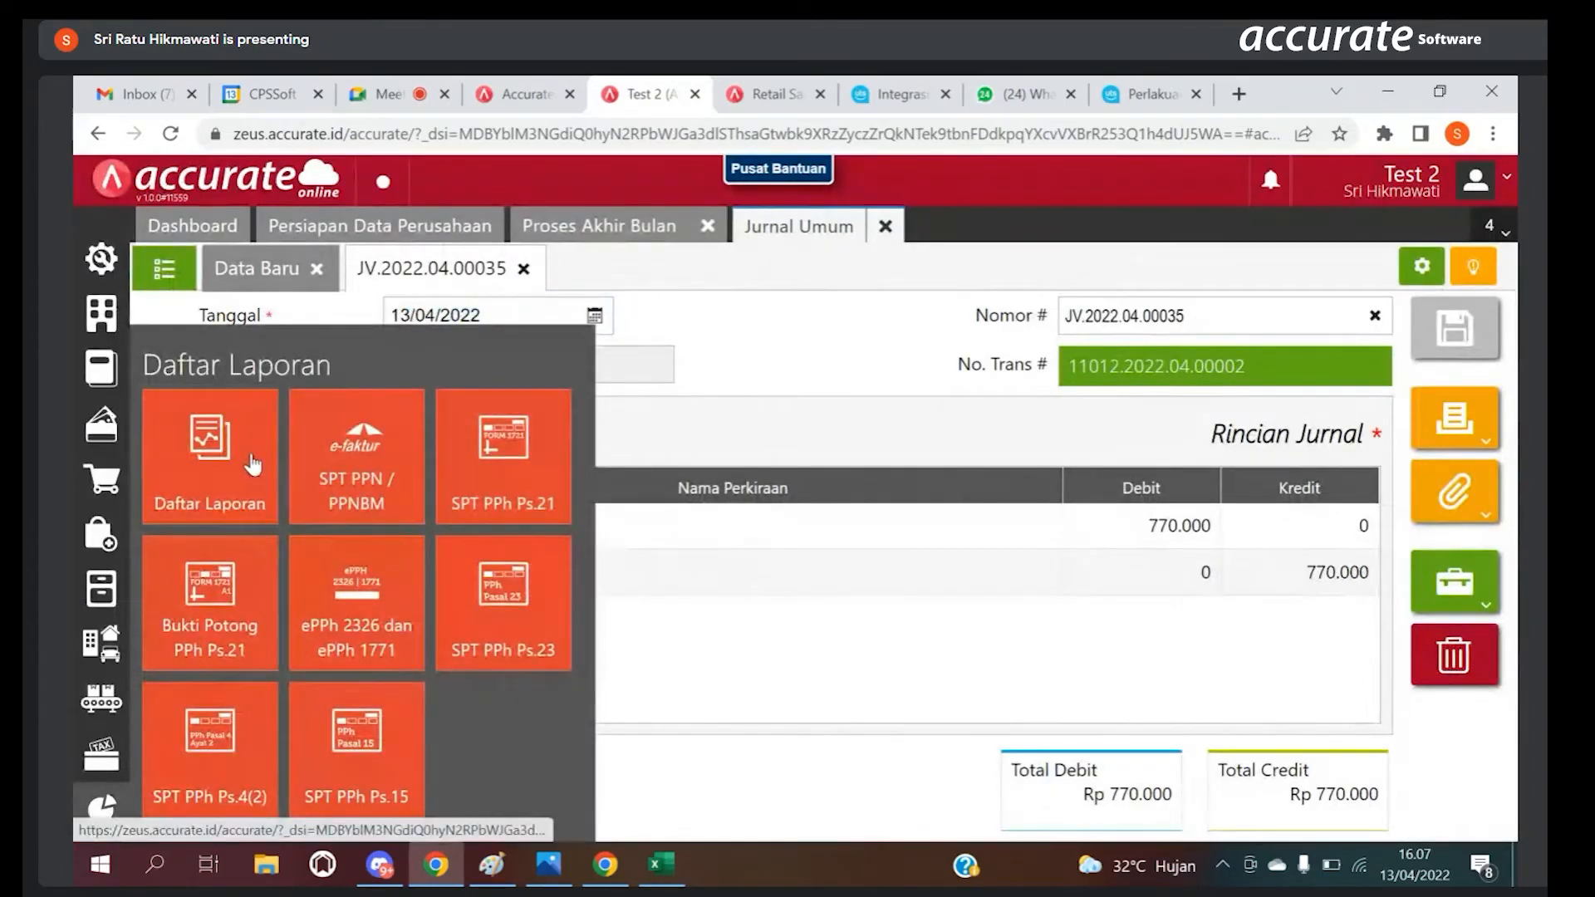
scroll(440, 541, "down", 3)
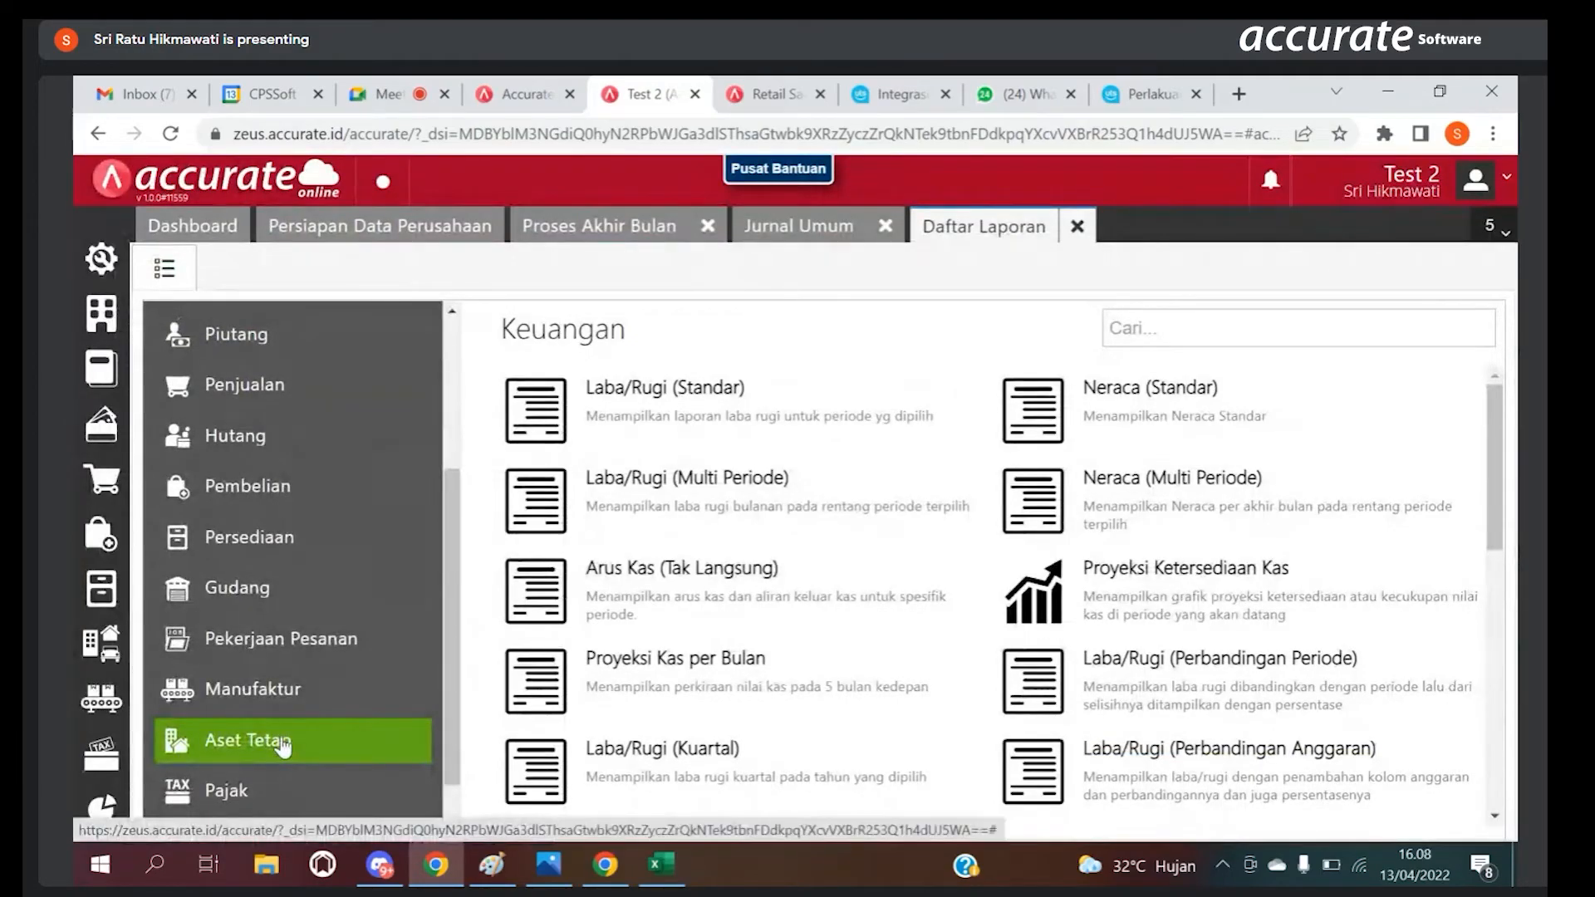
left_click(283, 746)
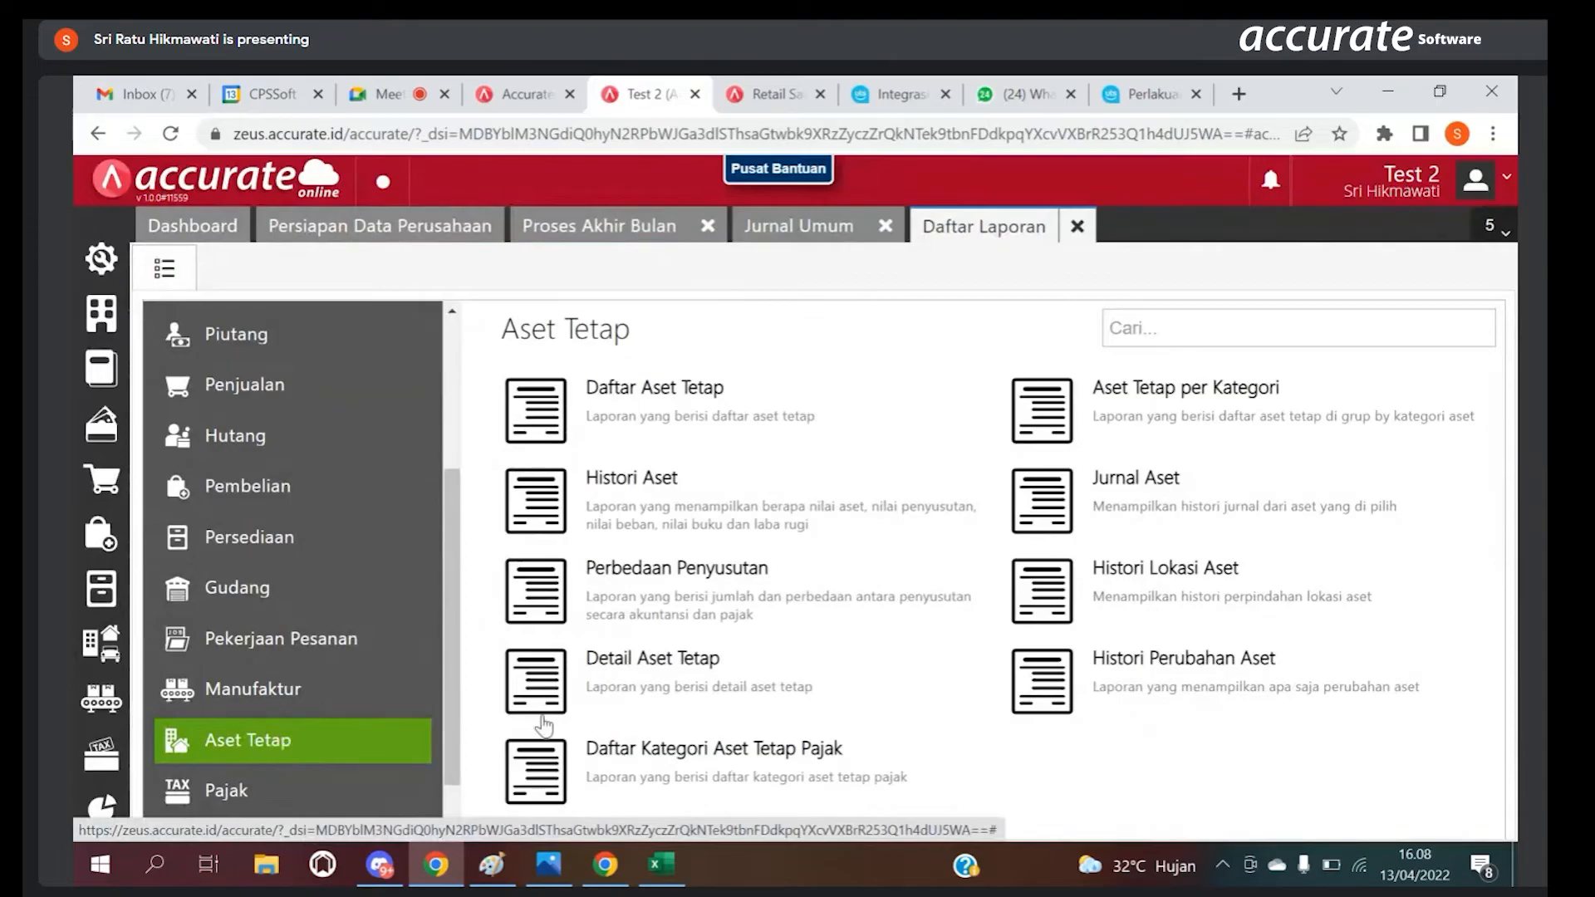
left_click(1131, 417)
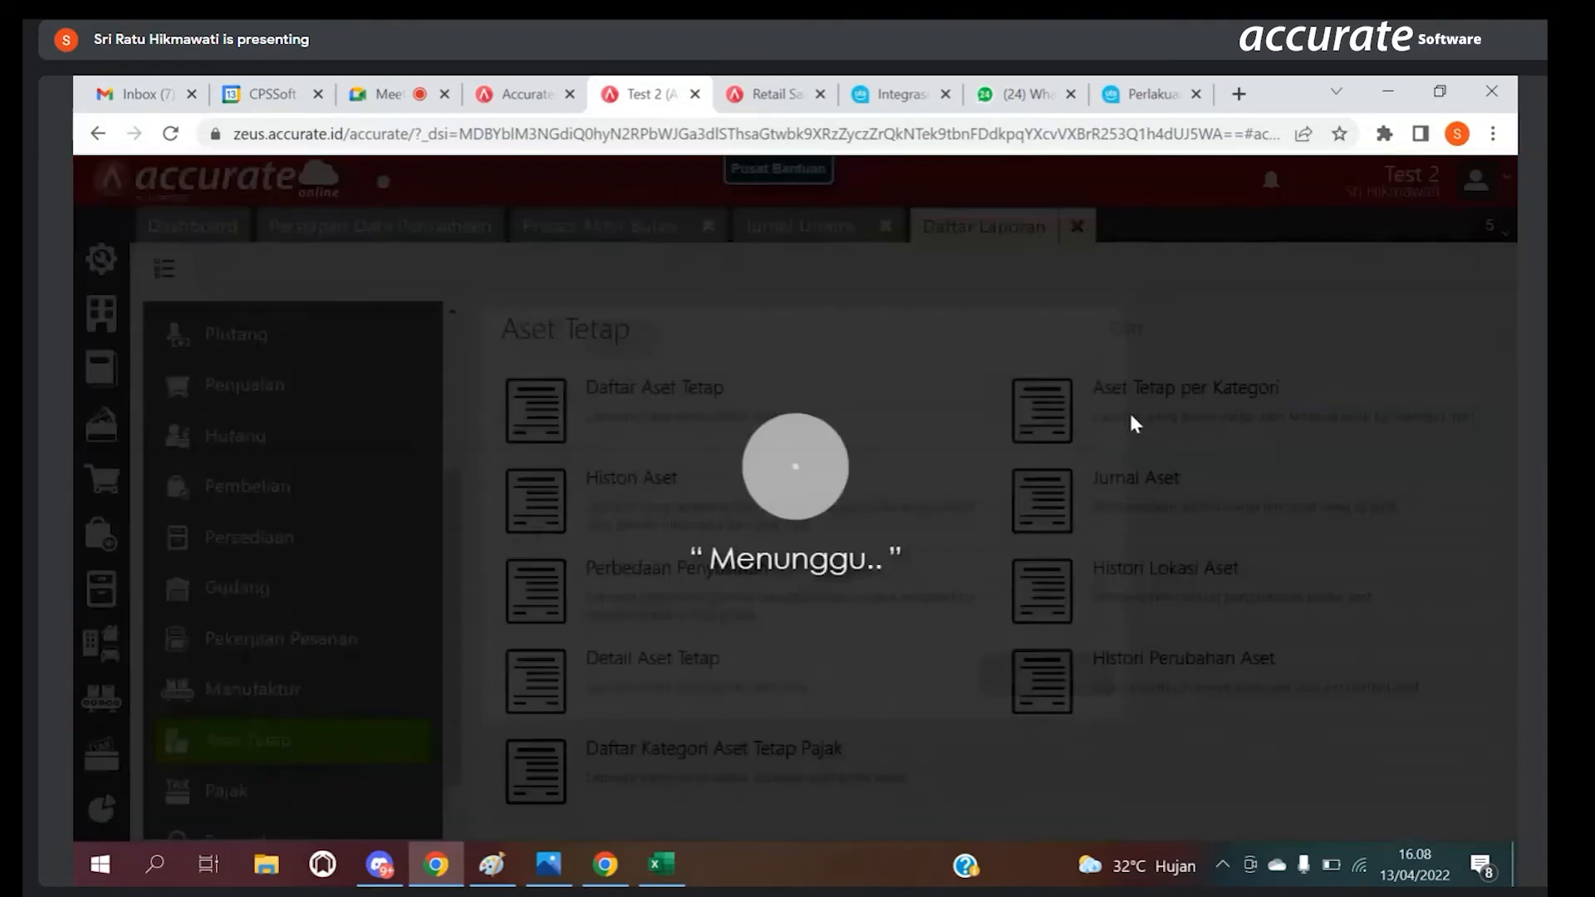
left_click(1000, 687)
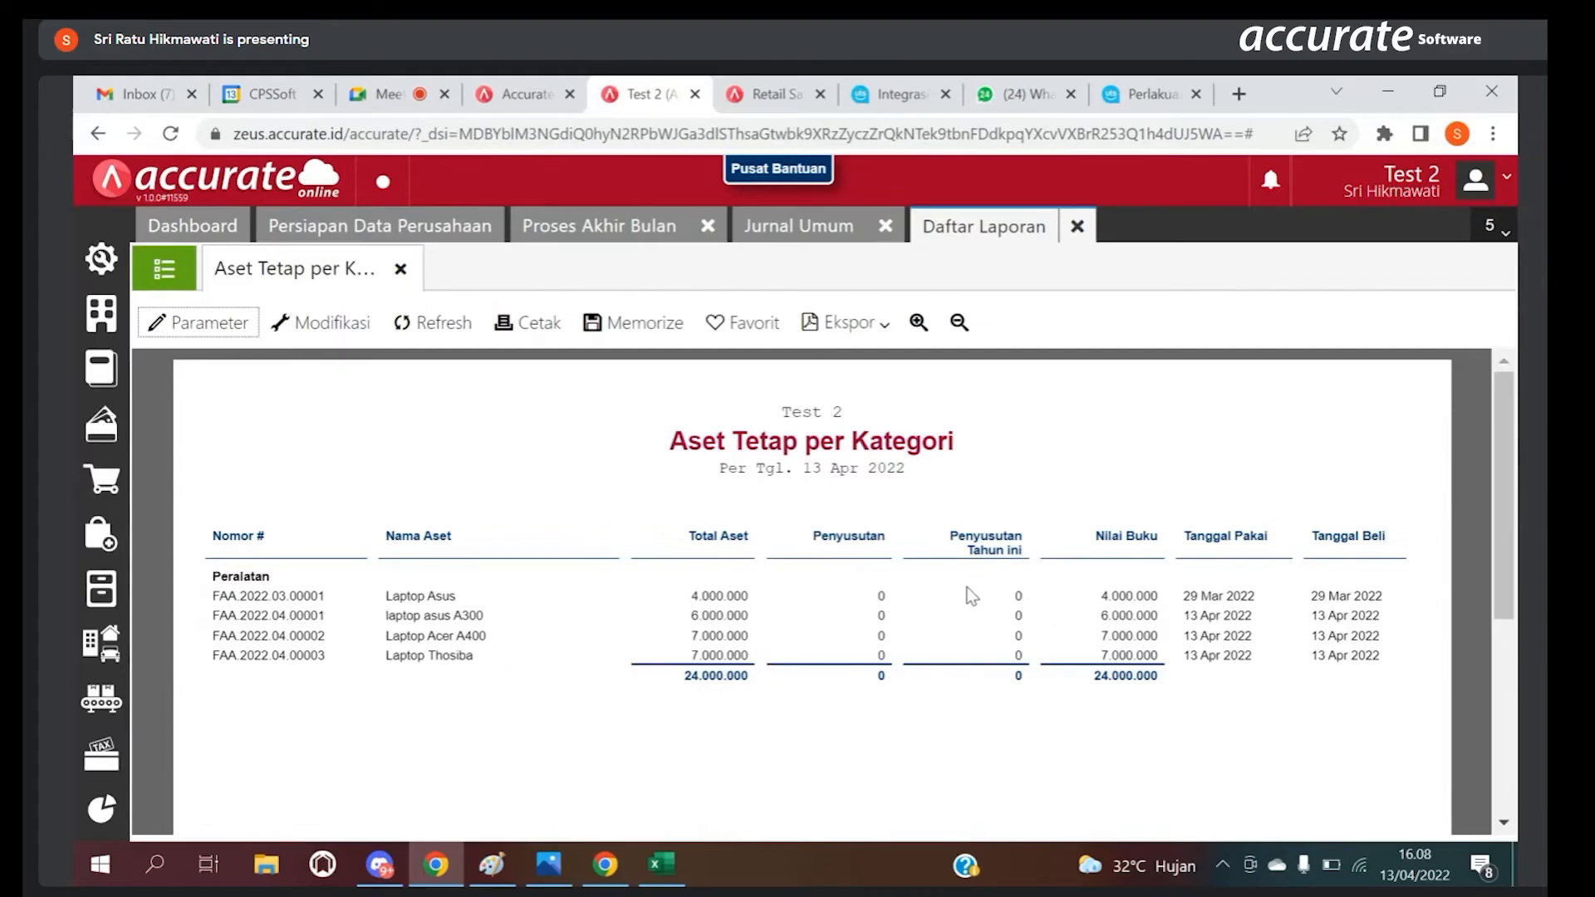
Step: Close Daftar Laporan, Jurnal Umum and Proses Akhir Bulan to return to Persiapan Data Perusahaan
left_click(660, 225)
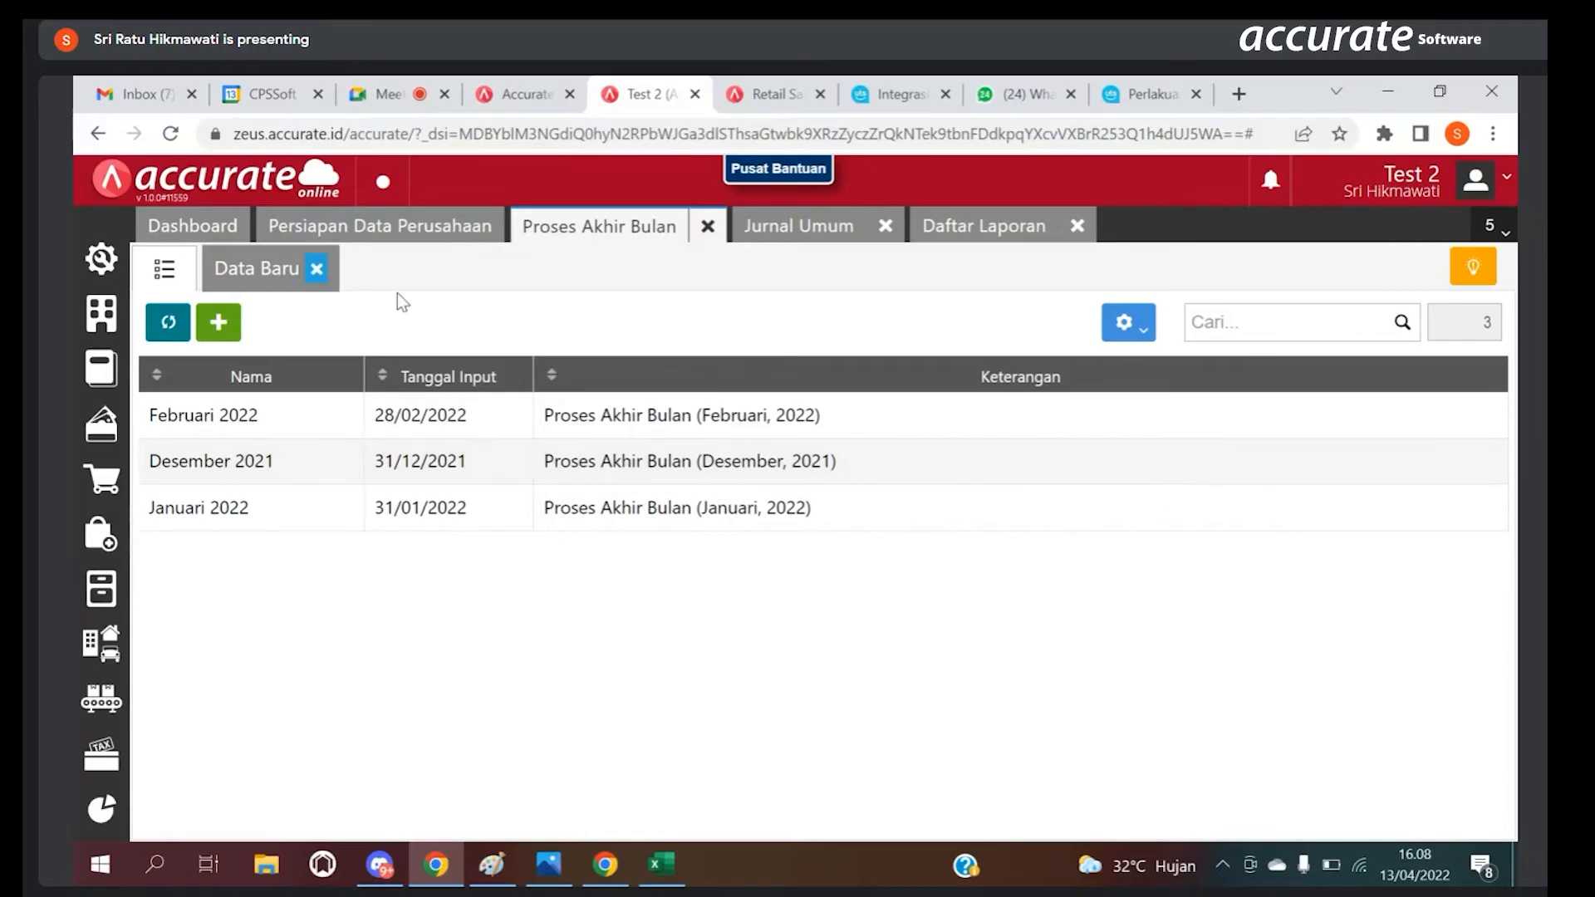
left_click(1077, 231)
left_click(885, 227)
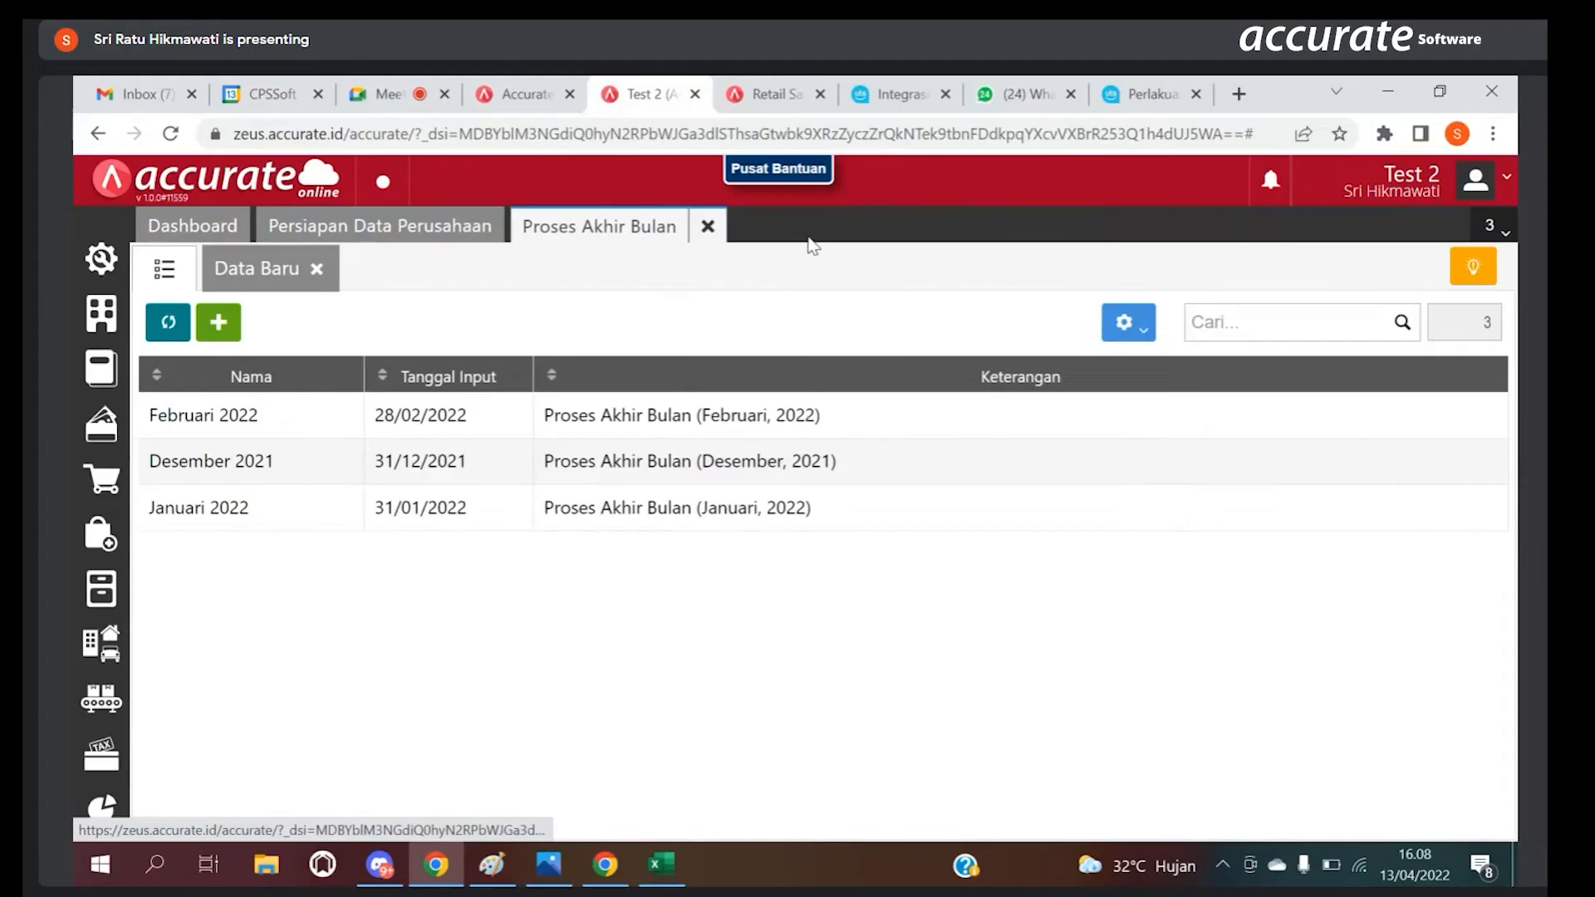
left_click(708, 226)
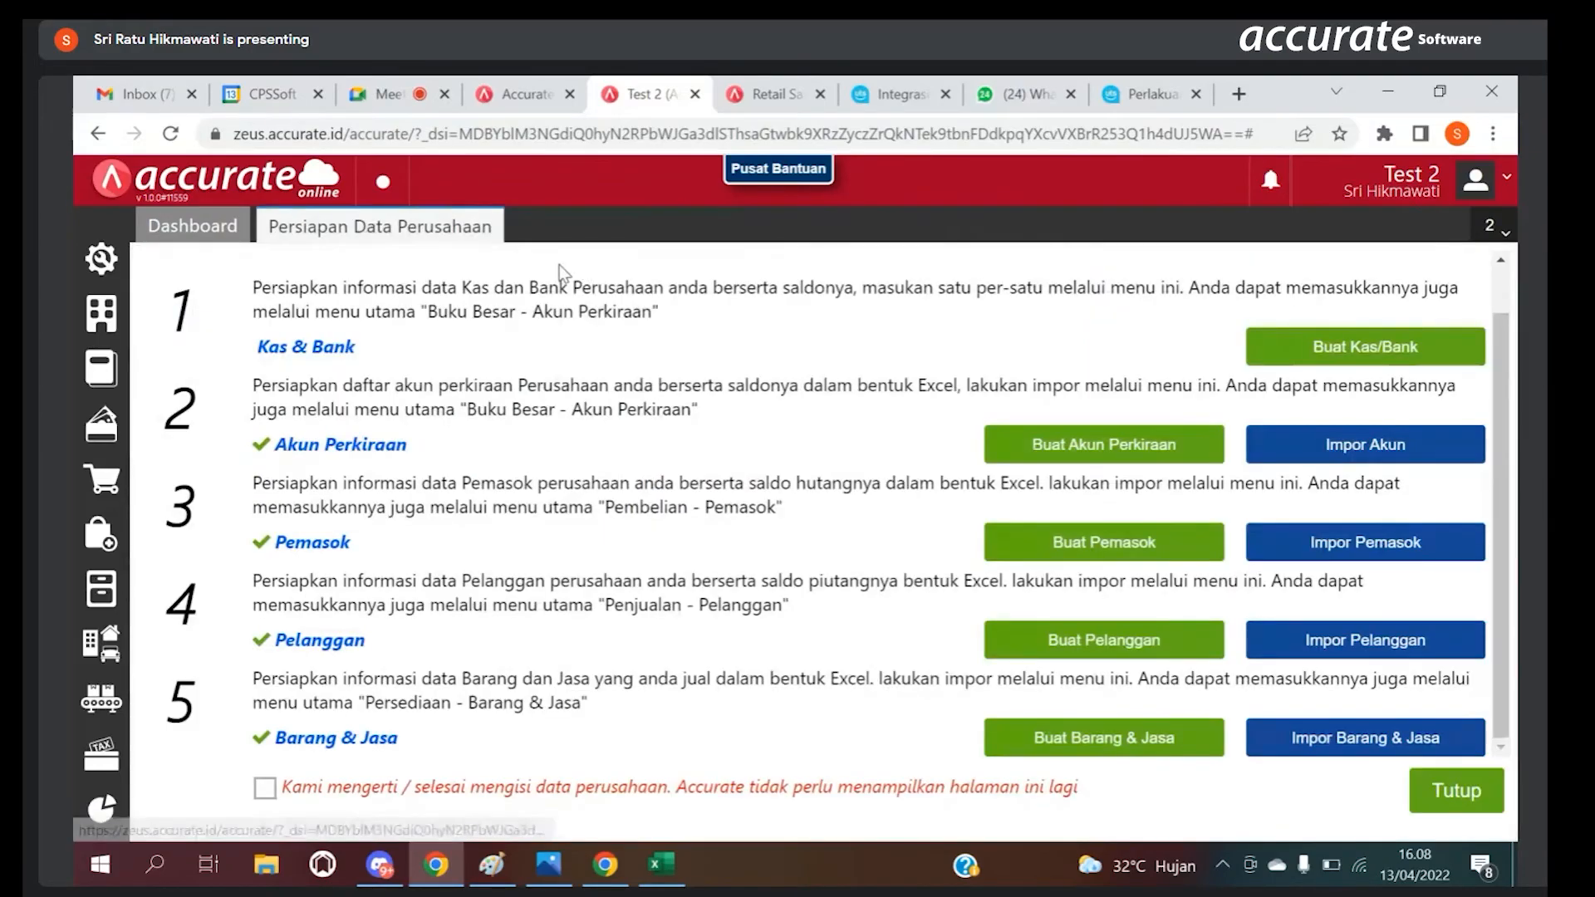
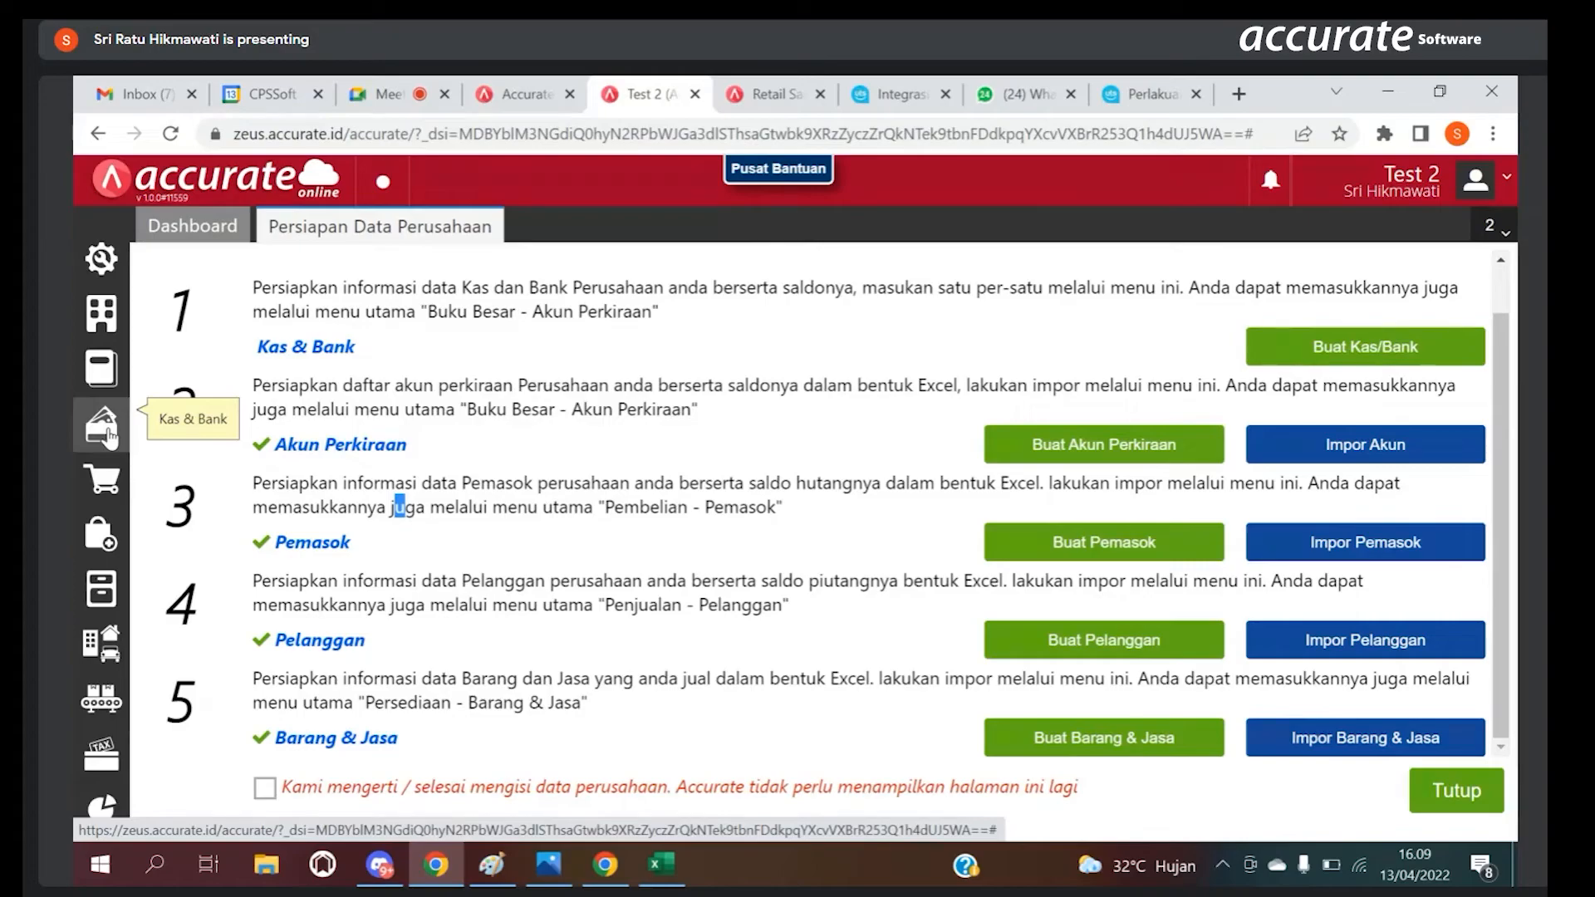
Step: Start a new Pembayaran from Kas & Bank and choose Kas Besar as its Kas/Bank account
left_click(109, 434)
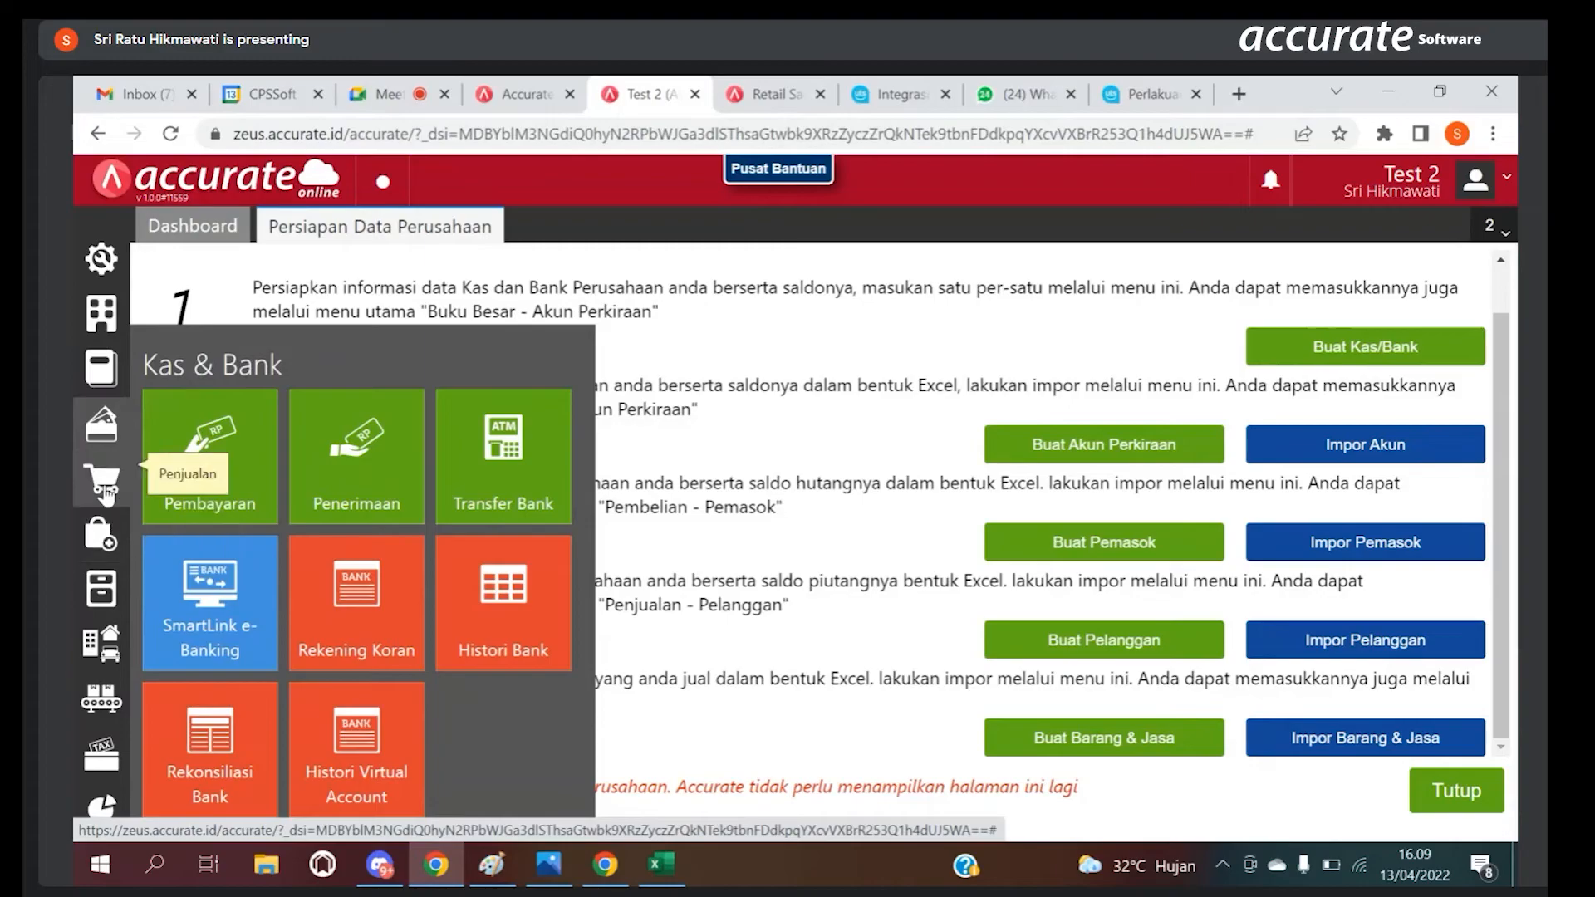
left_click(213, 474)
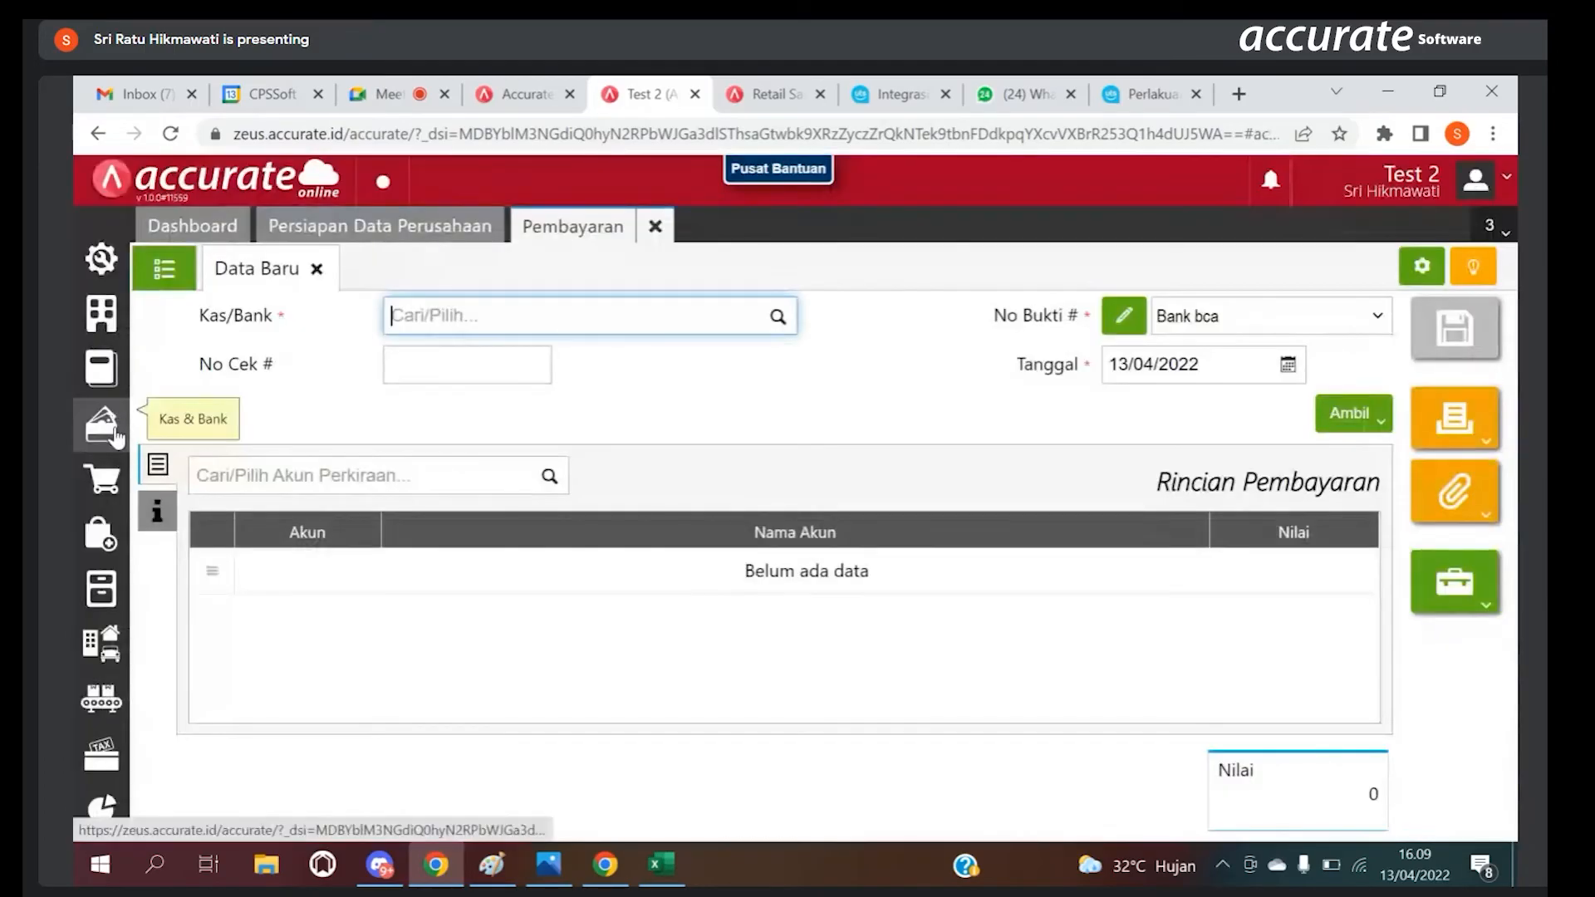
left_click(117, 436)
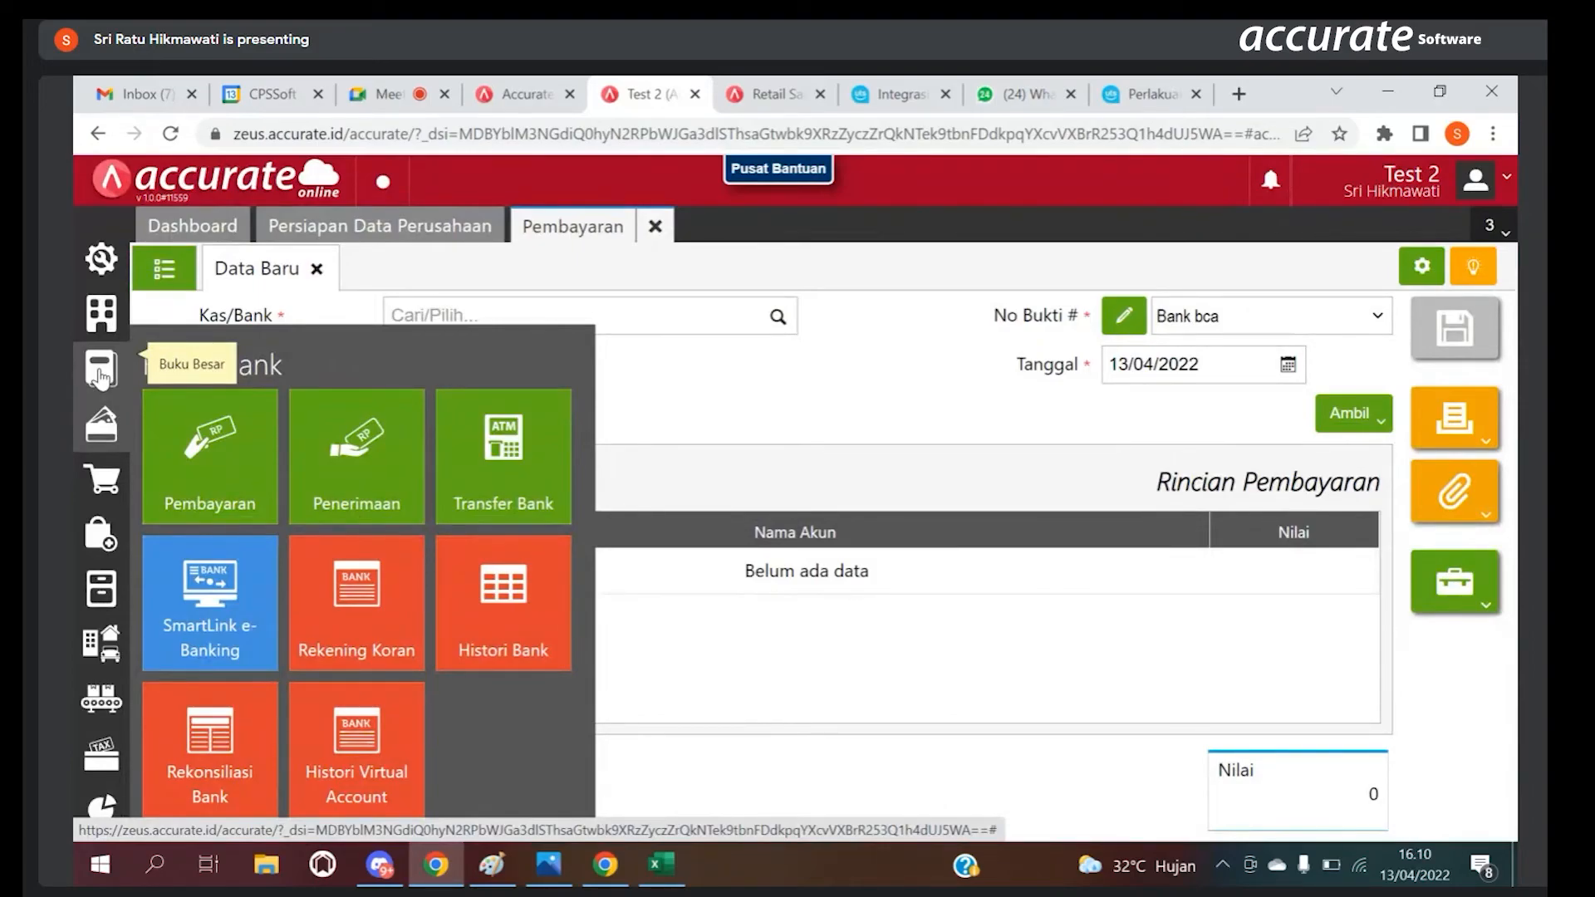
left_click(774, 441)
left_click(781, 325)
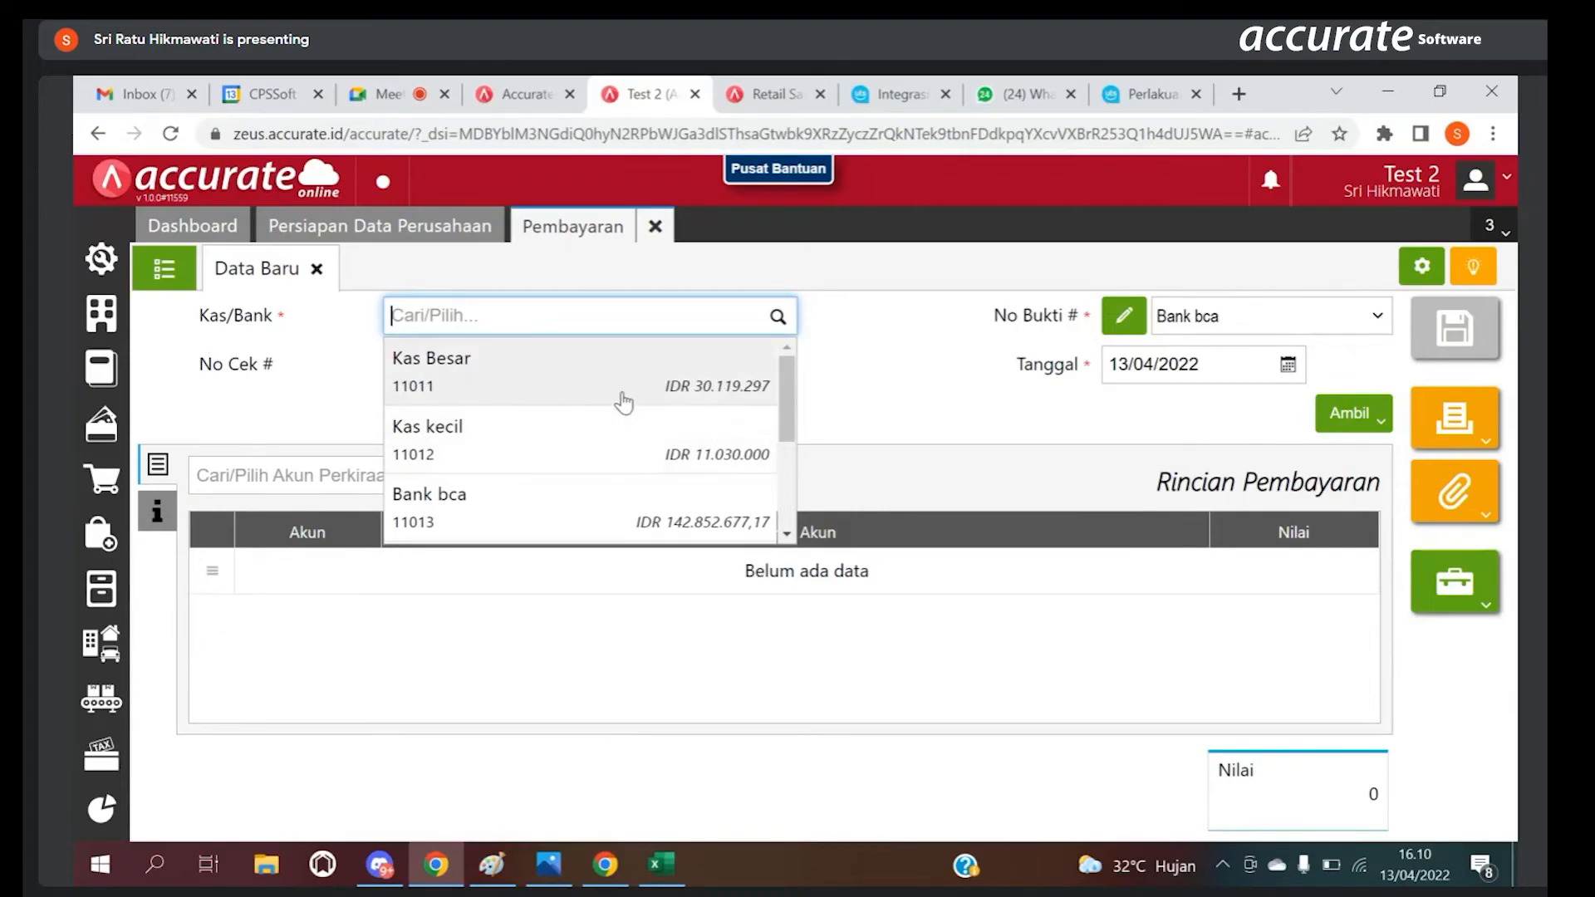
left_click(591, 440)
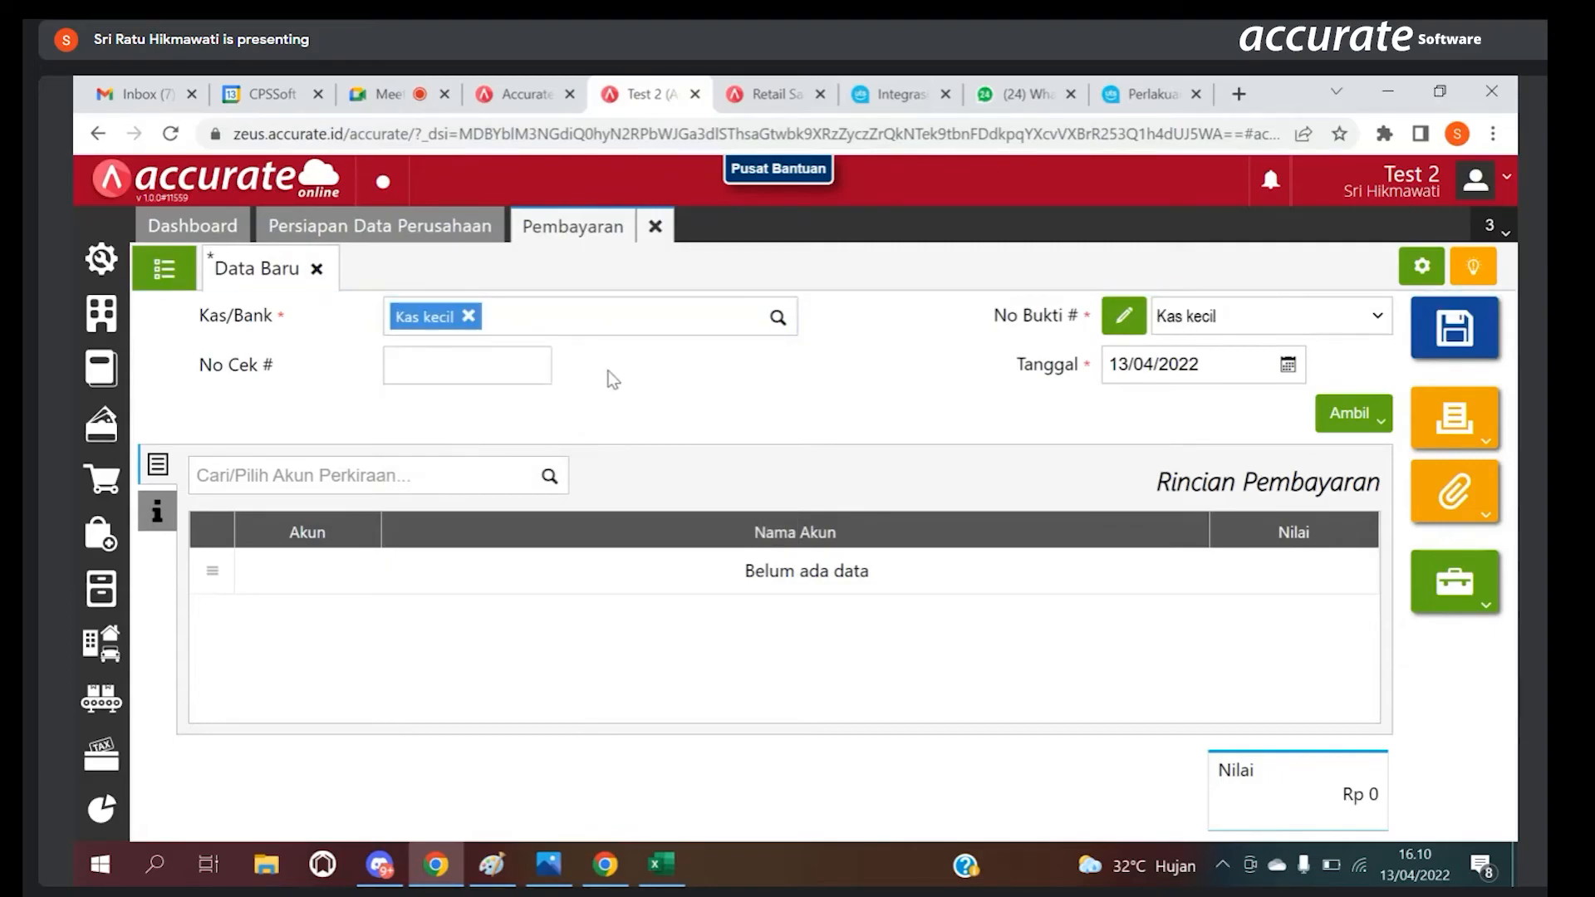
left_click(776, 318)
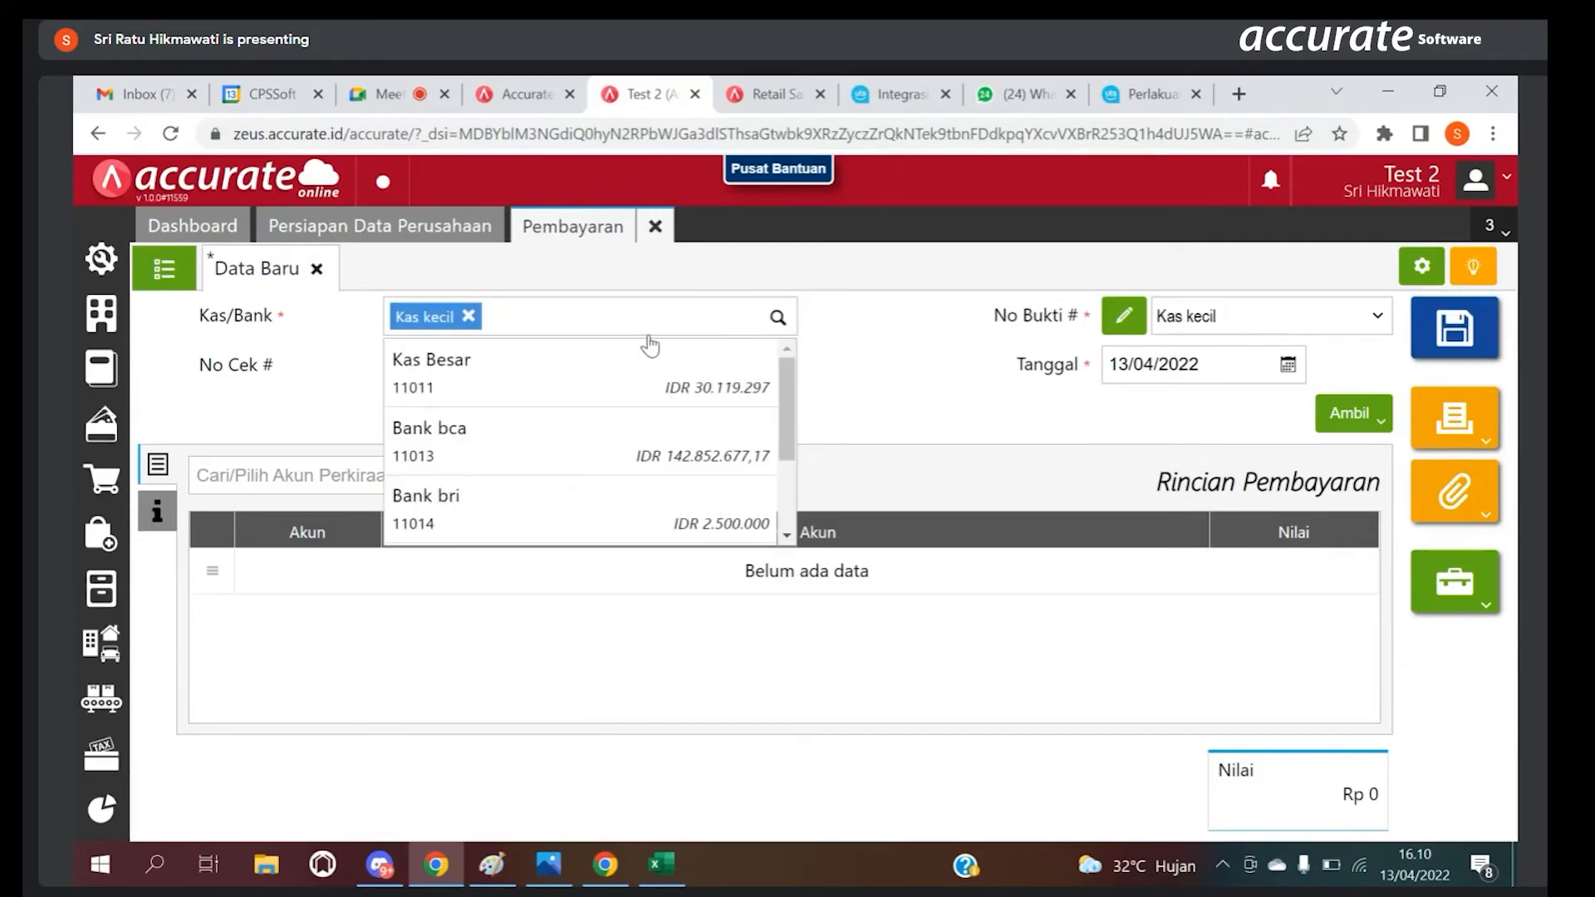
left_click(617, 378)
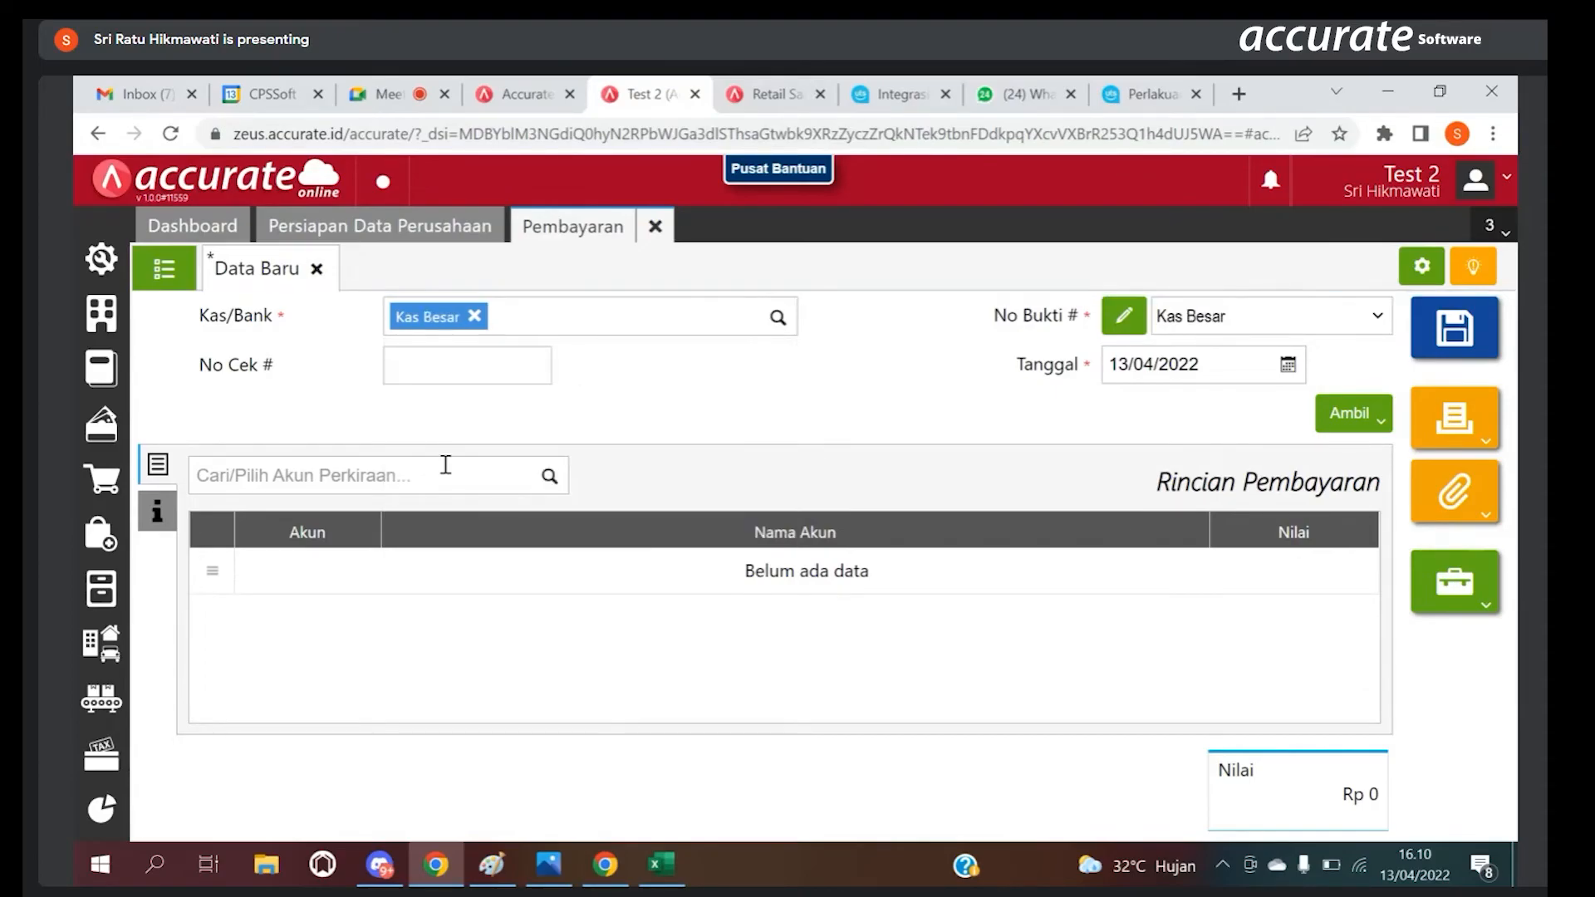
Step: Add a Beban Listrik detail line with a Nilai of 300.000 to the payment
left_click(467, 474)
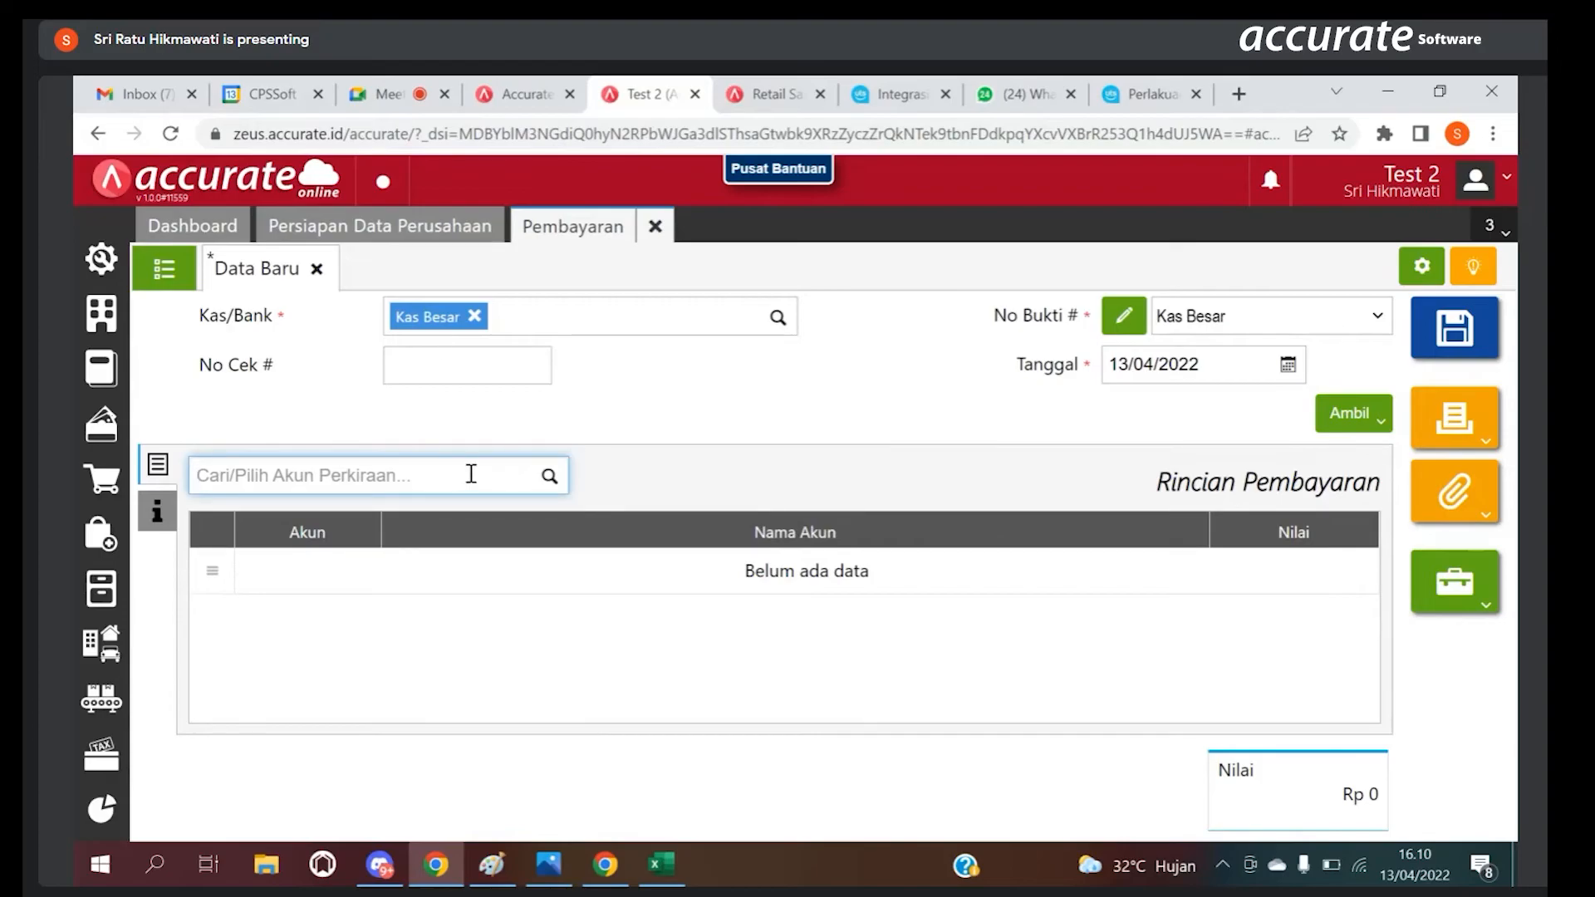
left_click(549, 475)
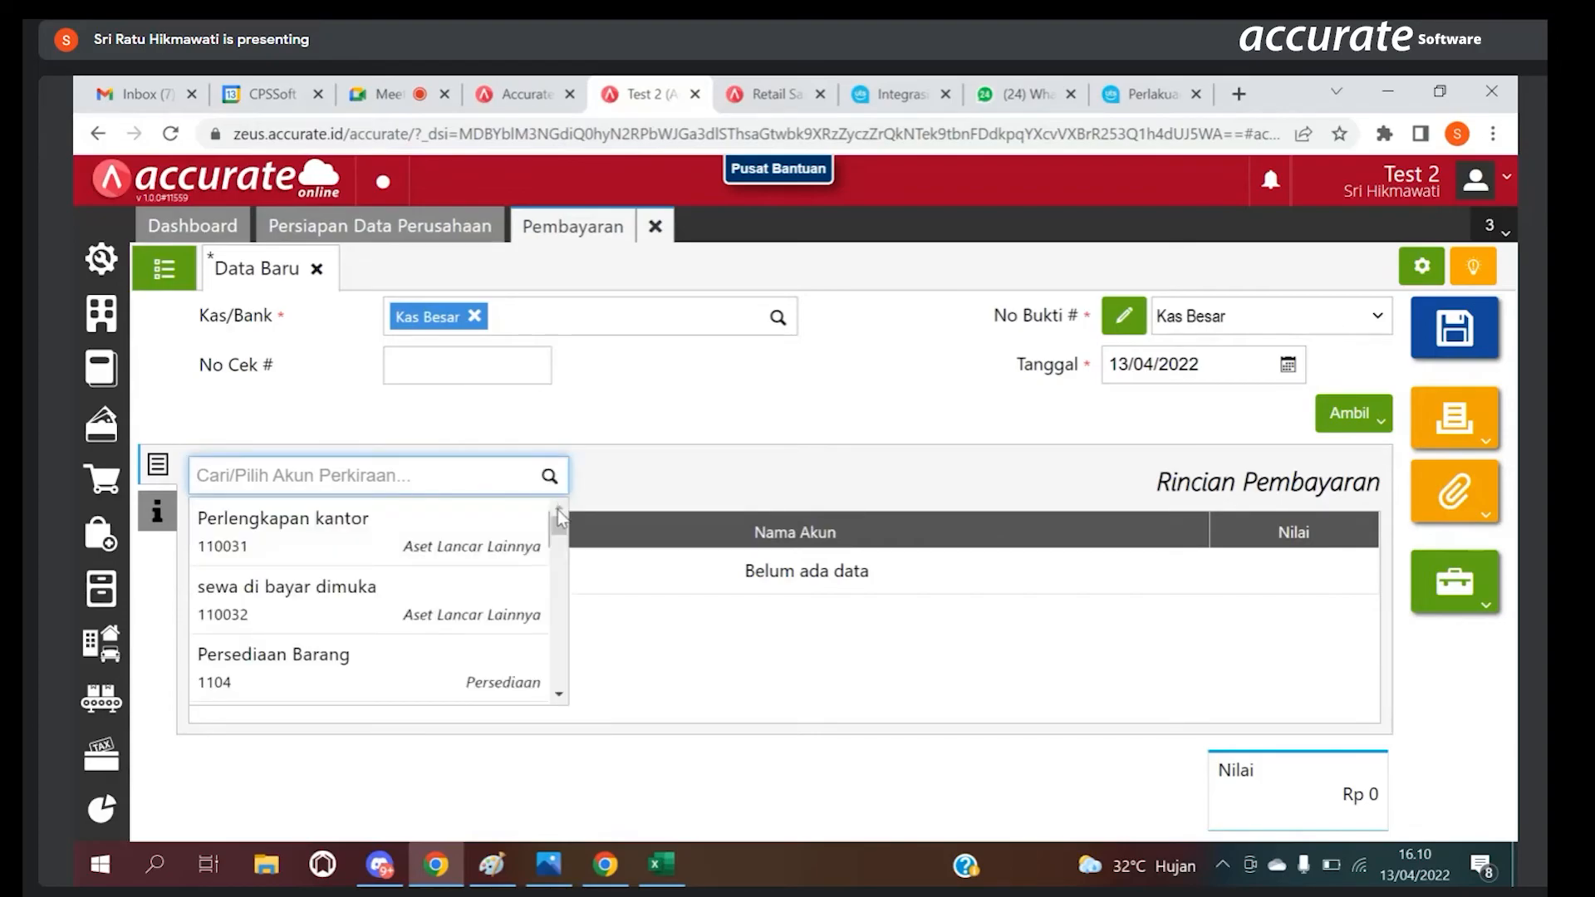
left_click_drag(556, 515, 553, 573)
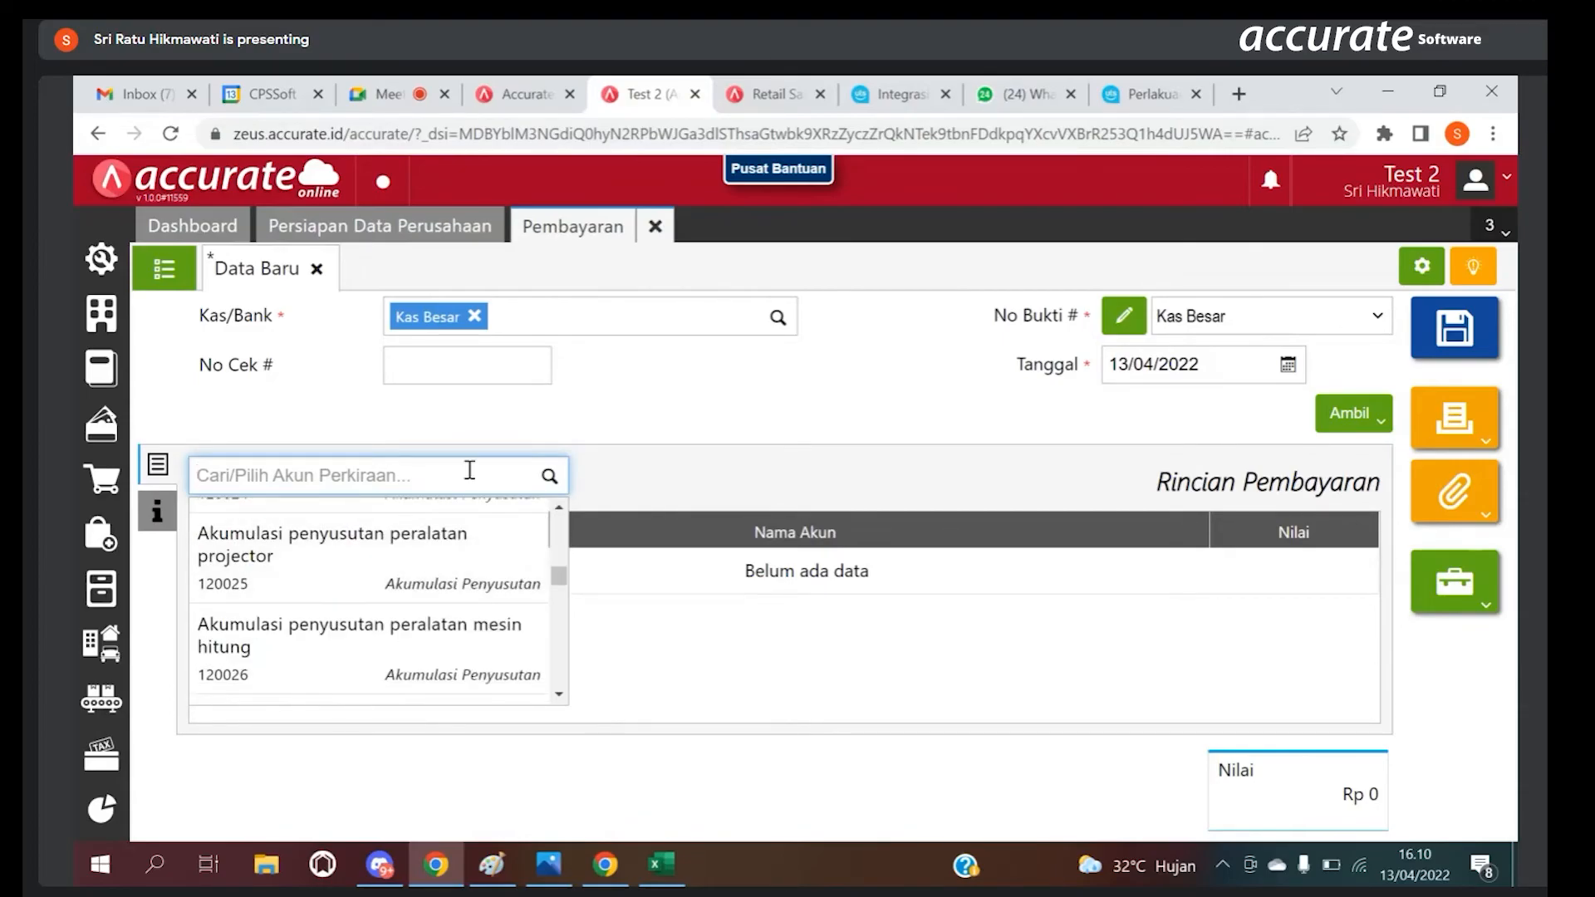
type("beba")
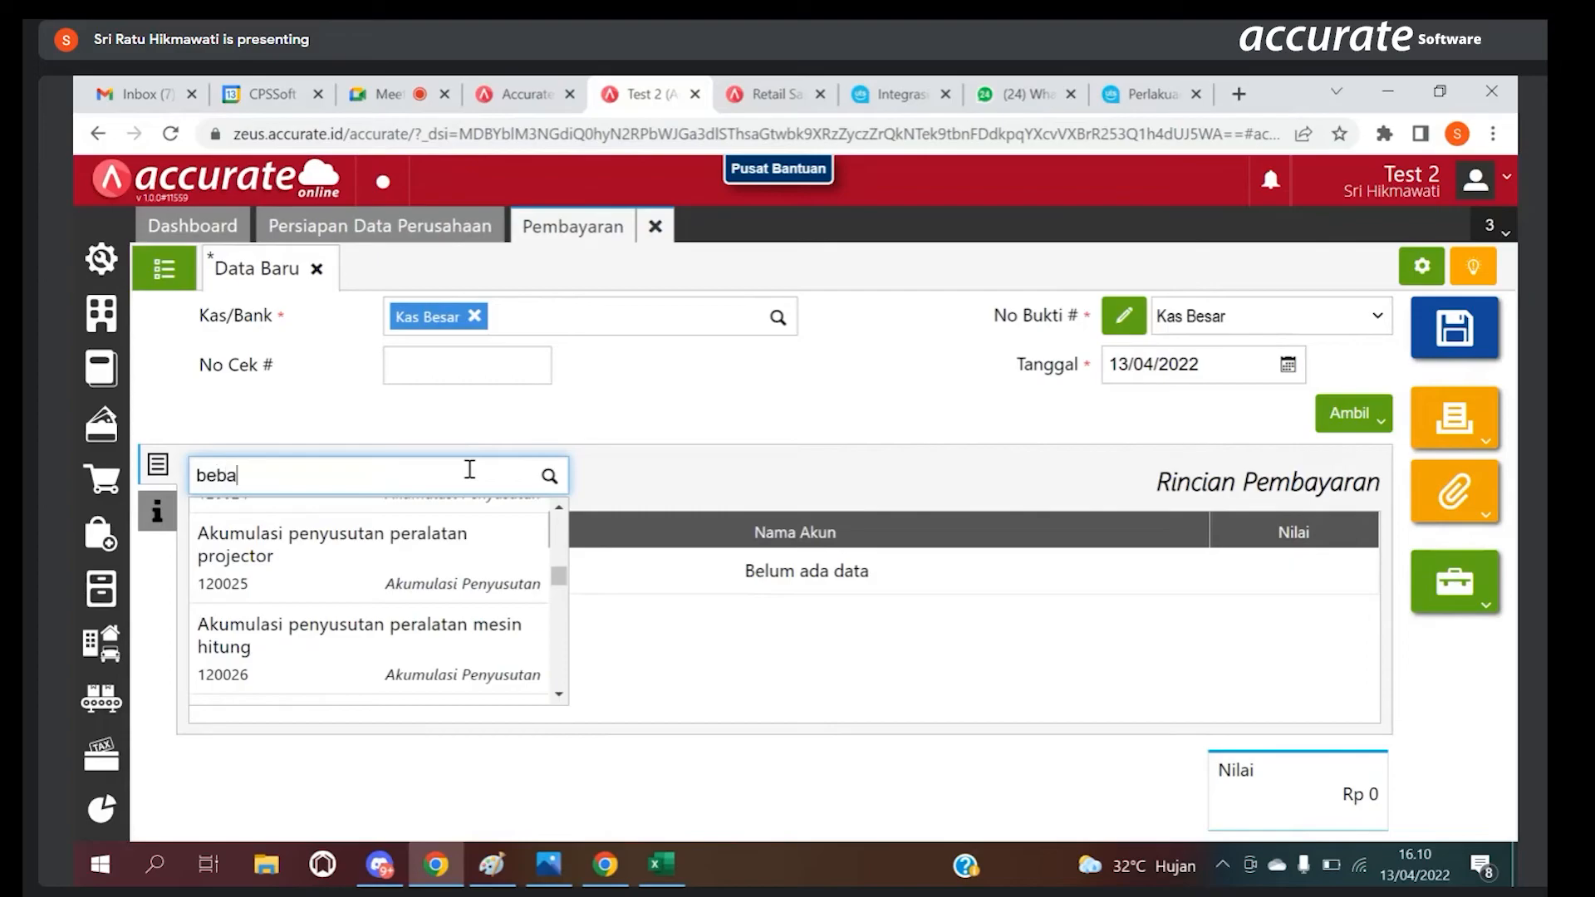
type("n li")
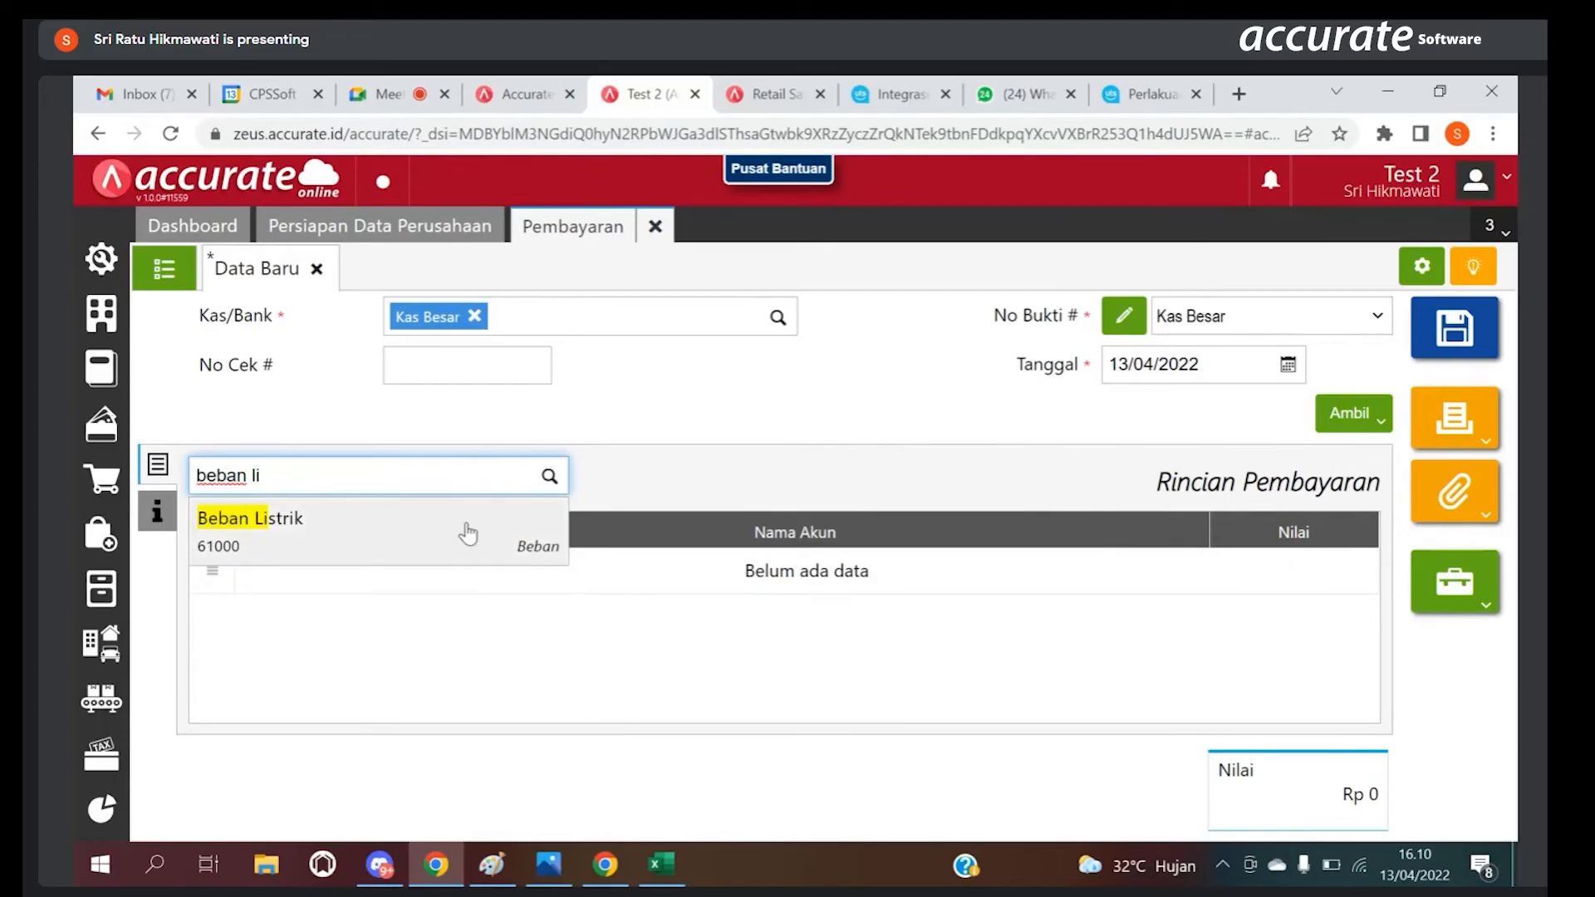
left_click(468, 534)
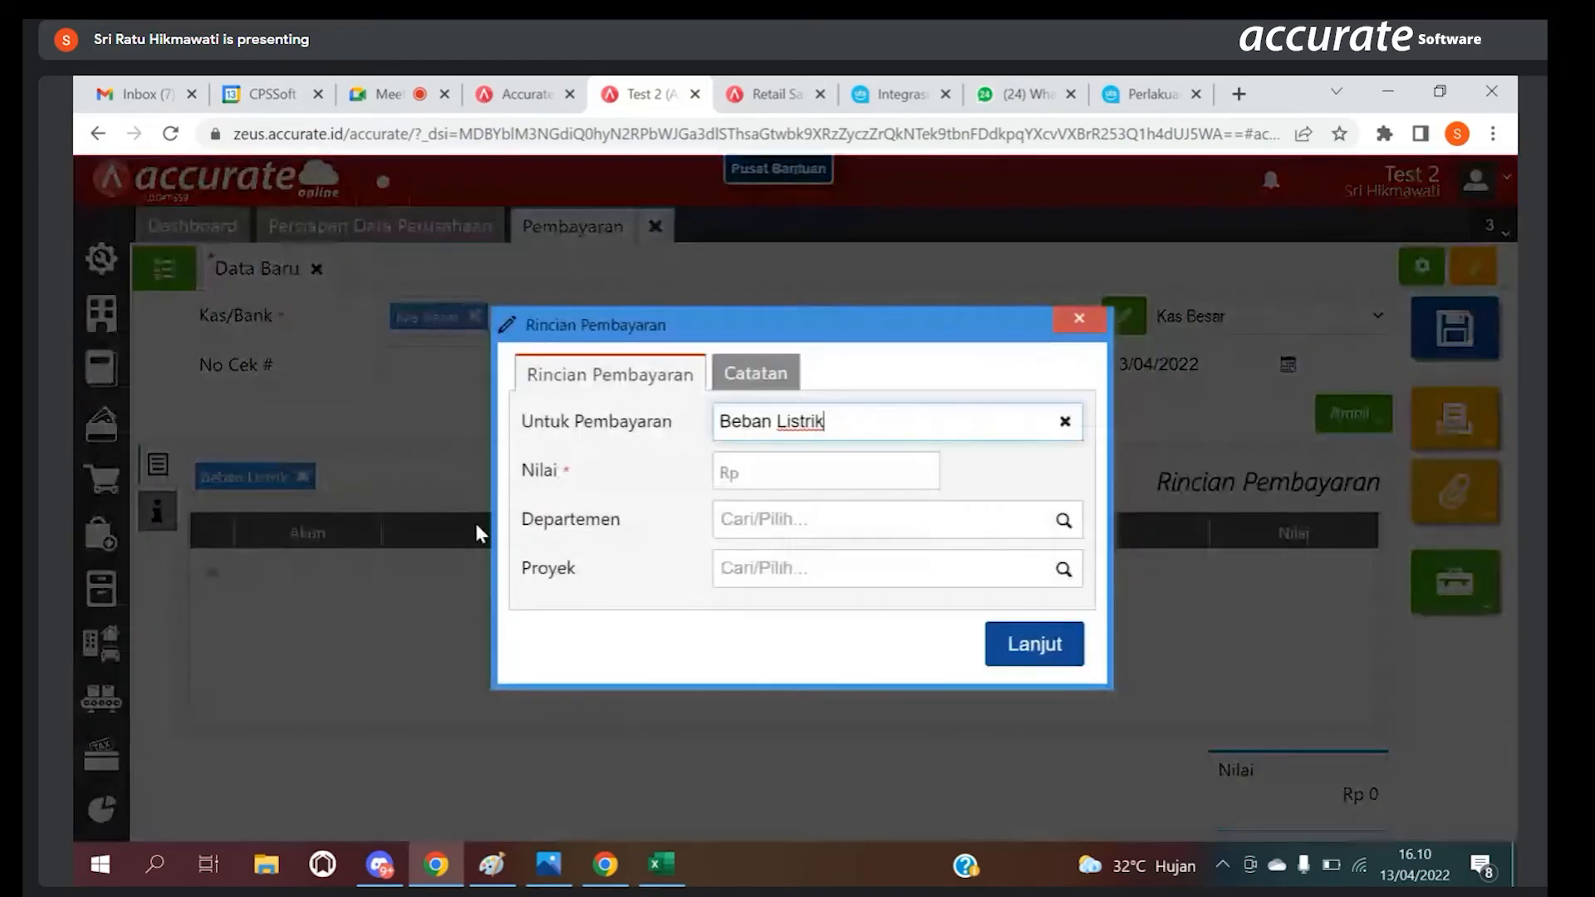
left_click(831, 475)
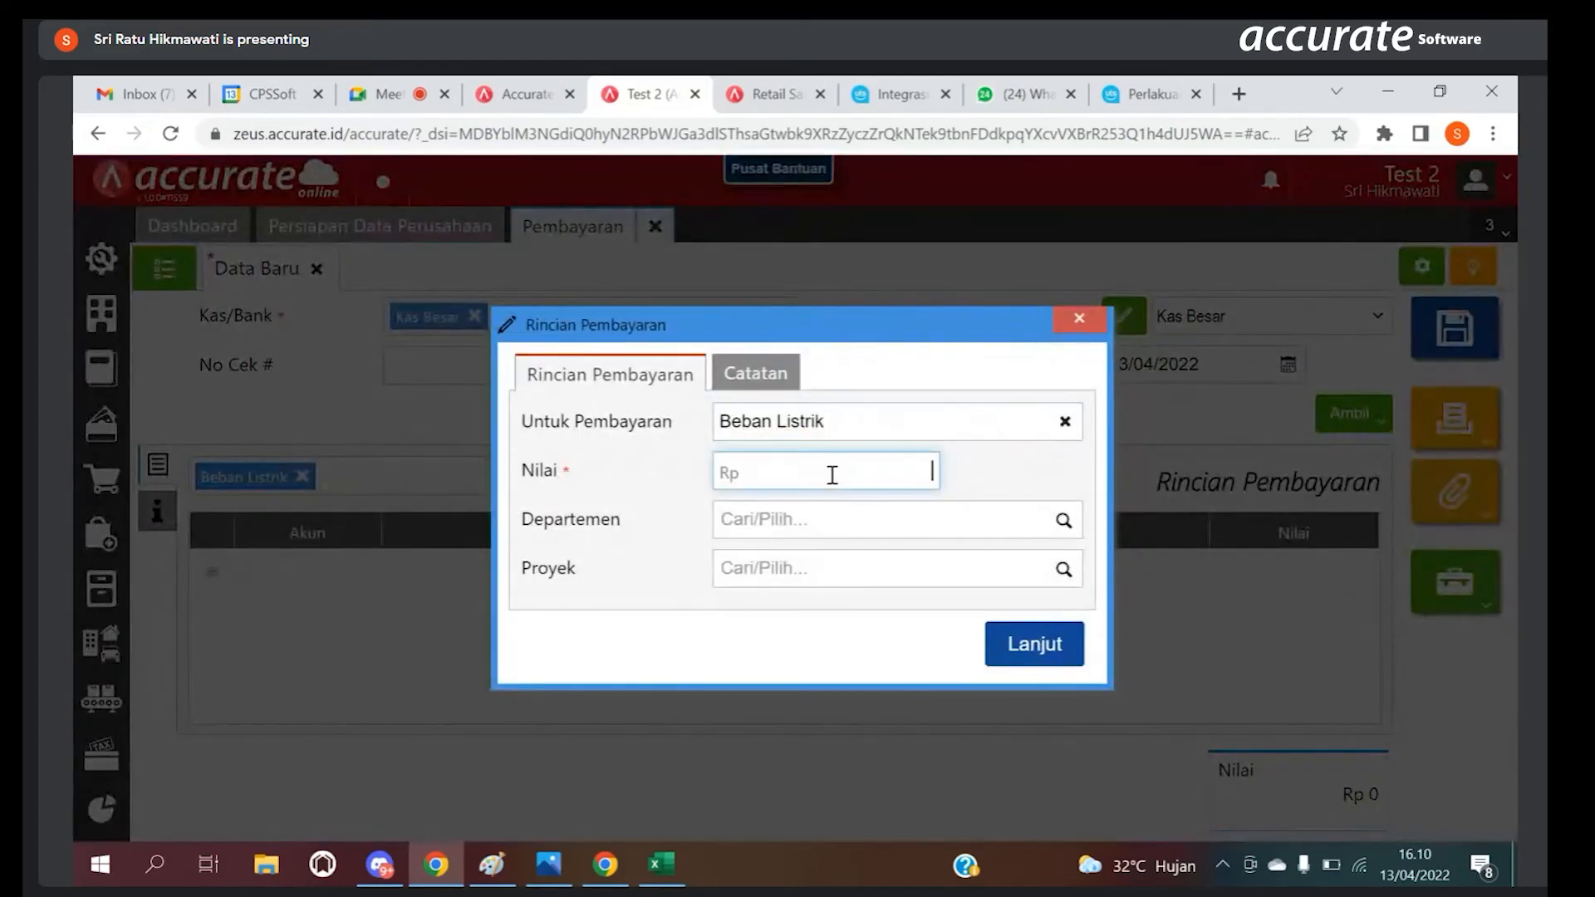
type("300.000")
left_click(996, 656)
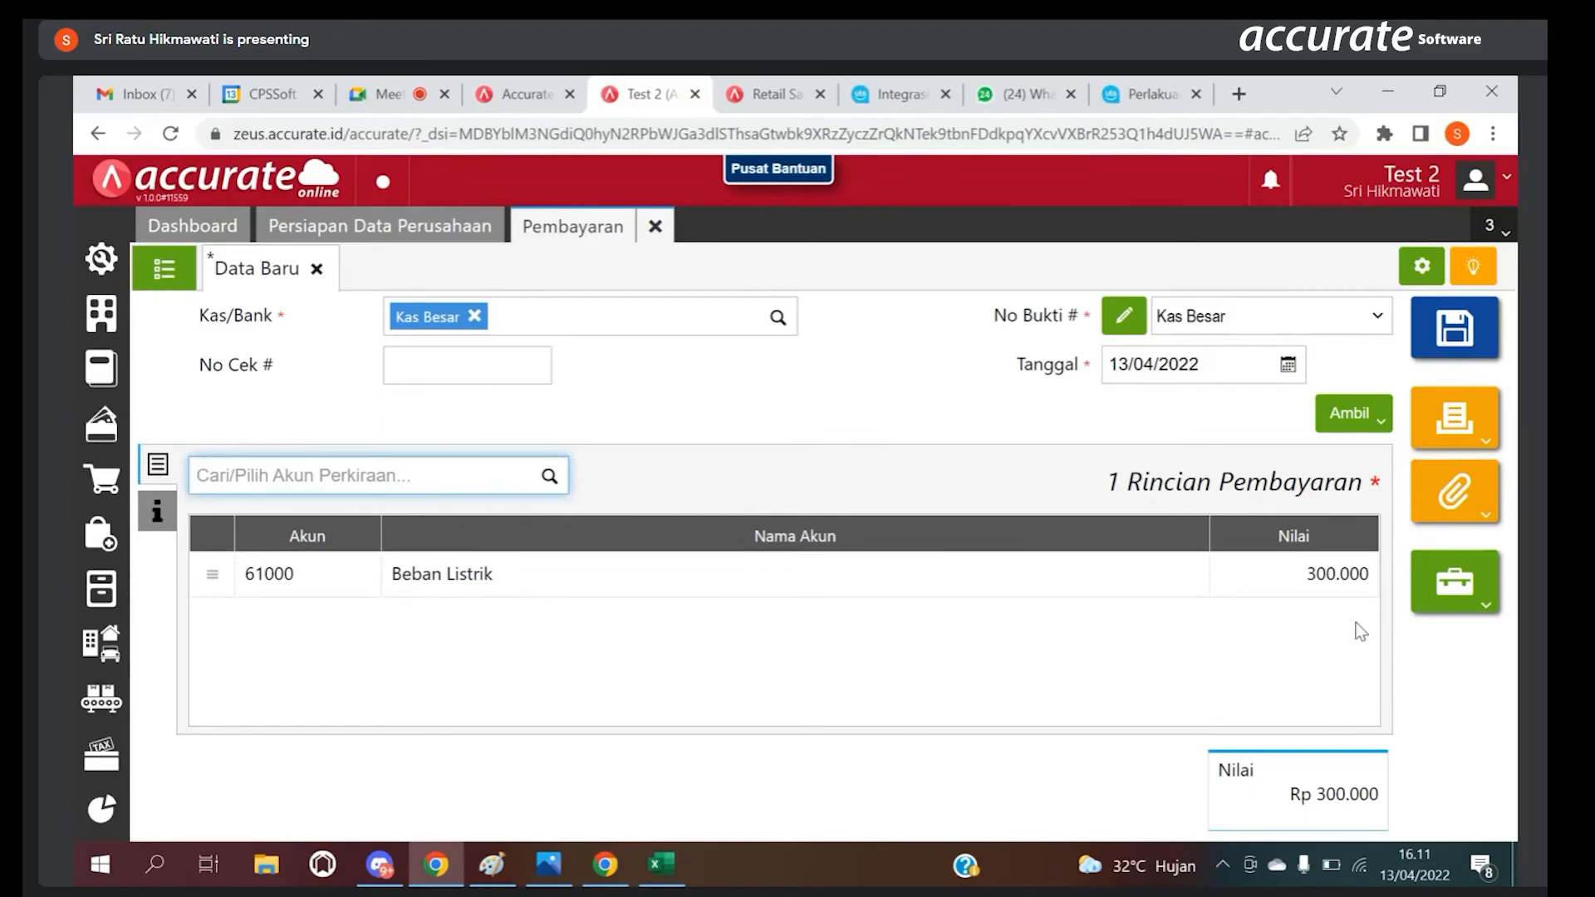
Step: Switch the payment's Kas/Bank account to Kas kecil and back to Kas Besar
left_click(777, 319)
left_click(625, 375)
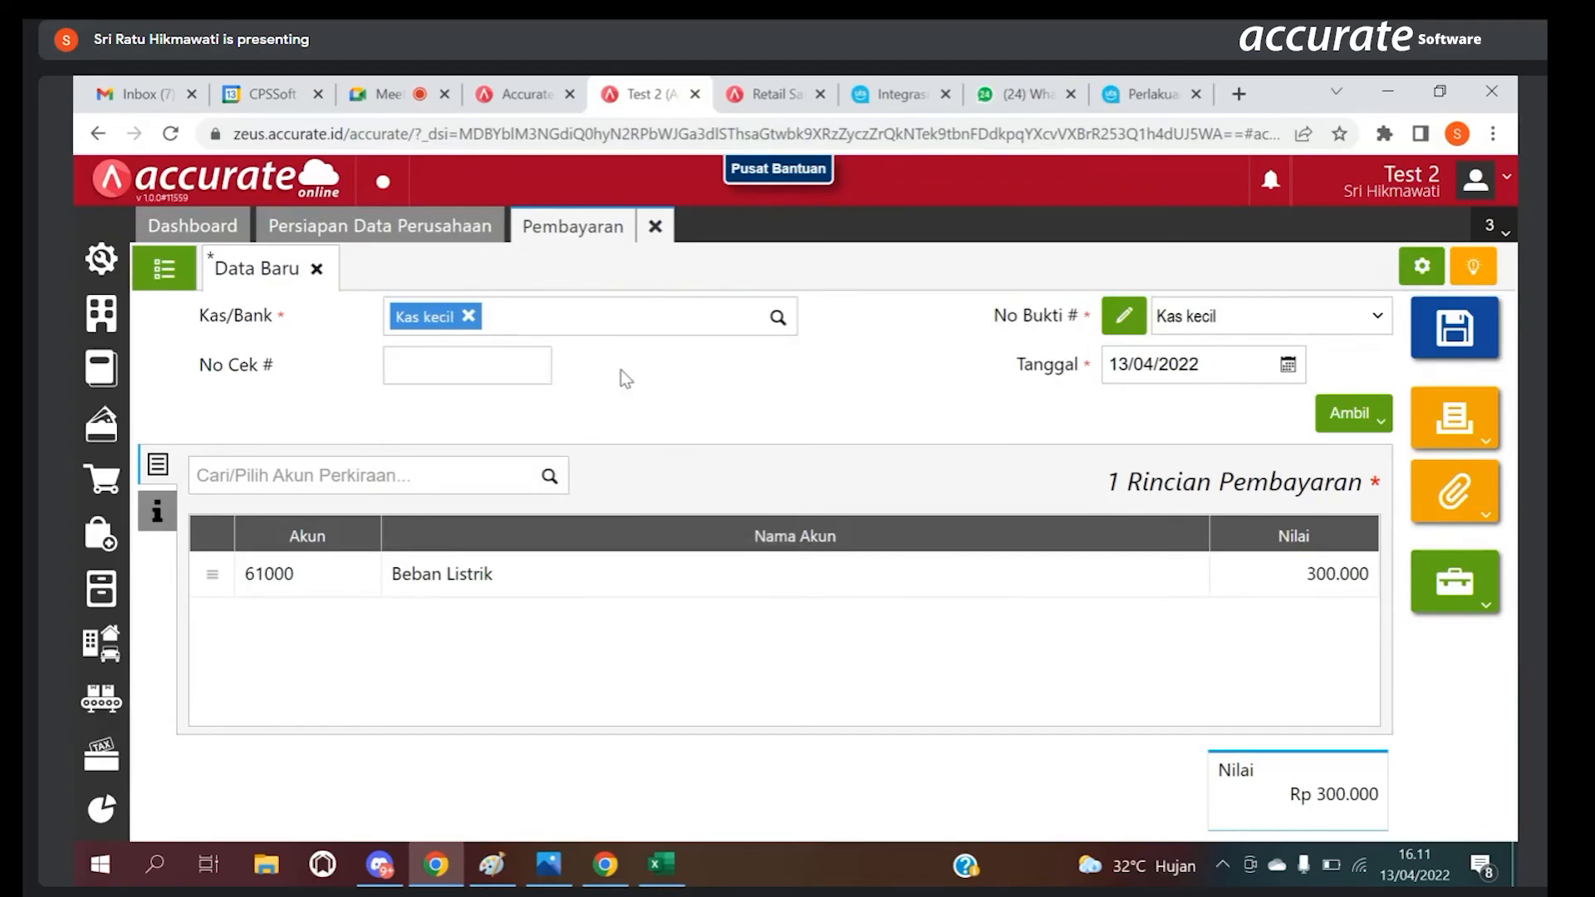
left_click(779, 323)
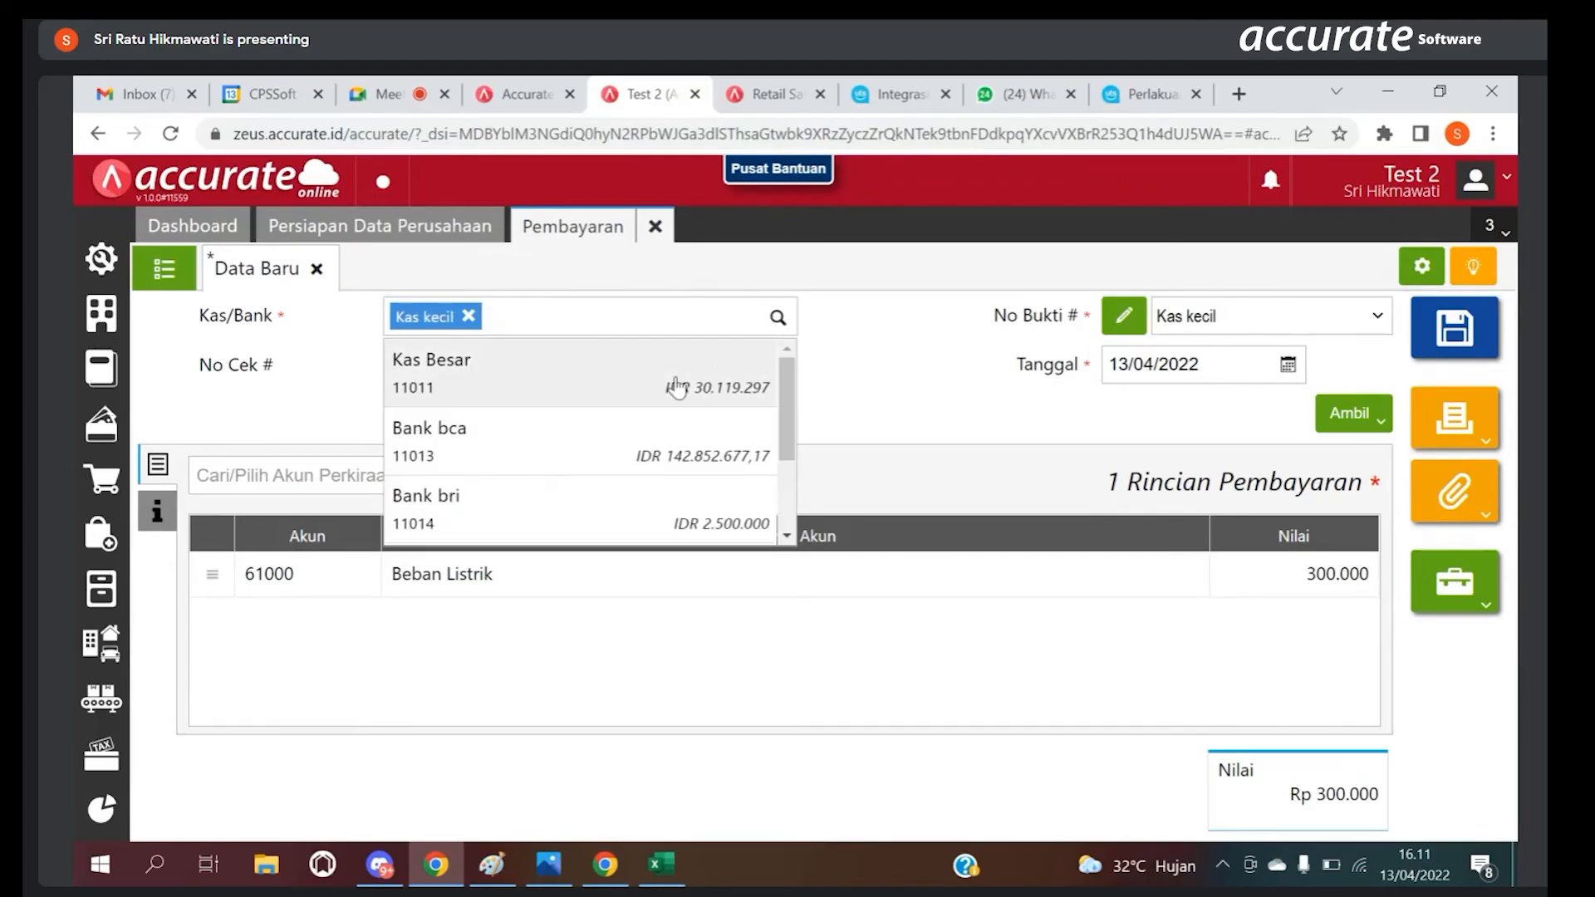
left_click(561, 366)
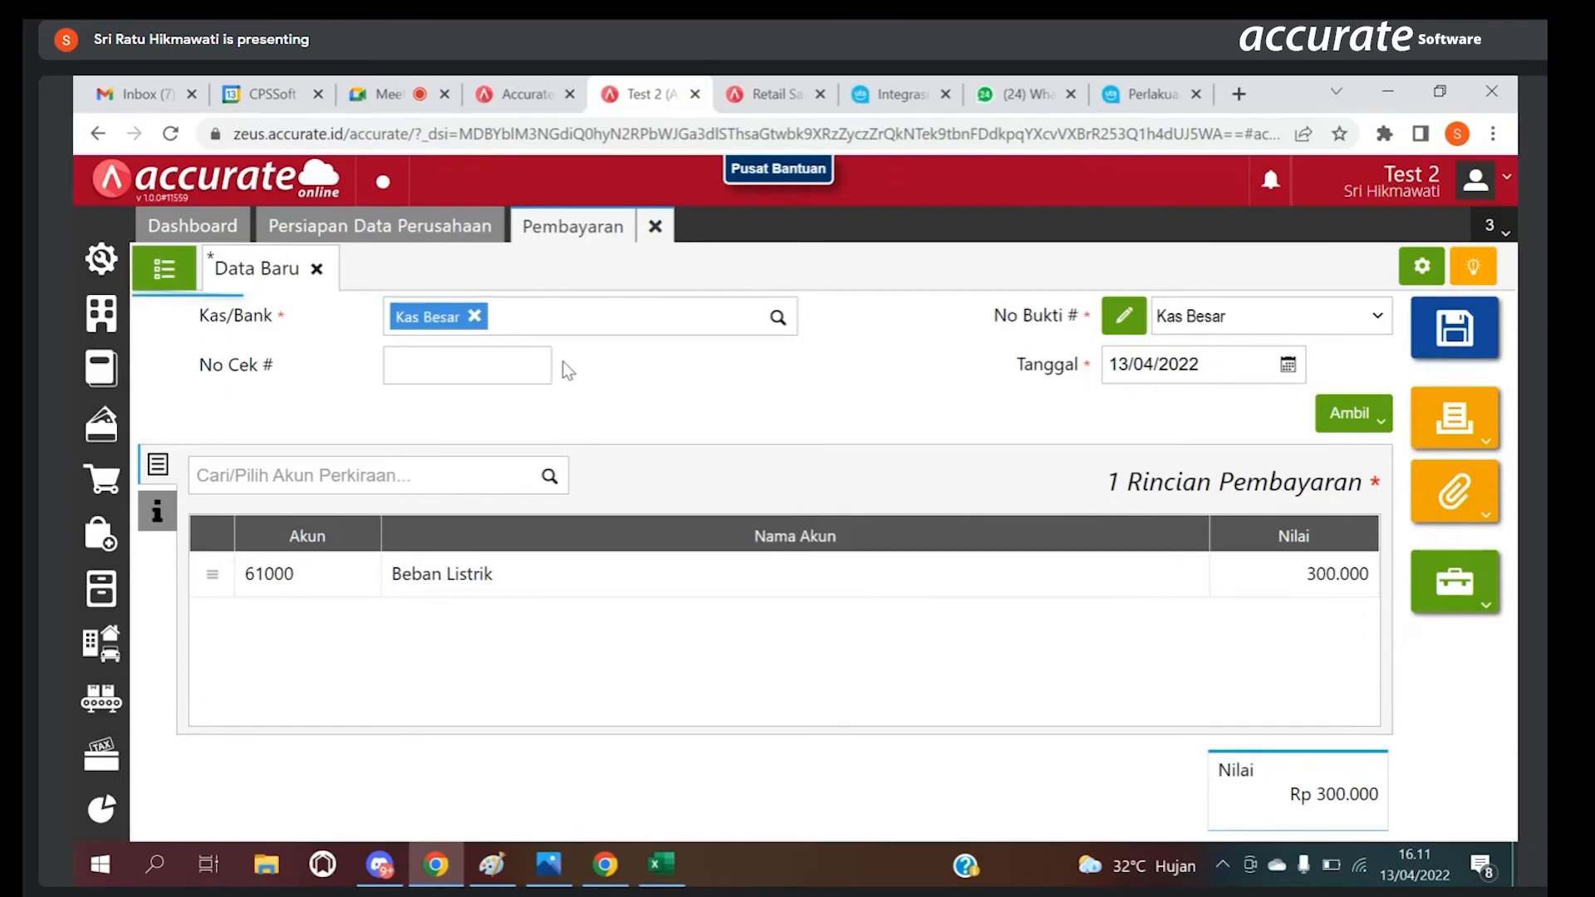
Step: Enter the Catatan "Pembayaran Listrik bulan januari" in the payment's Info lainnya and return to its detail lines
left_click(158, 512)
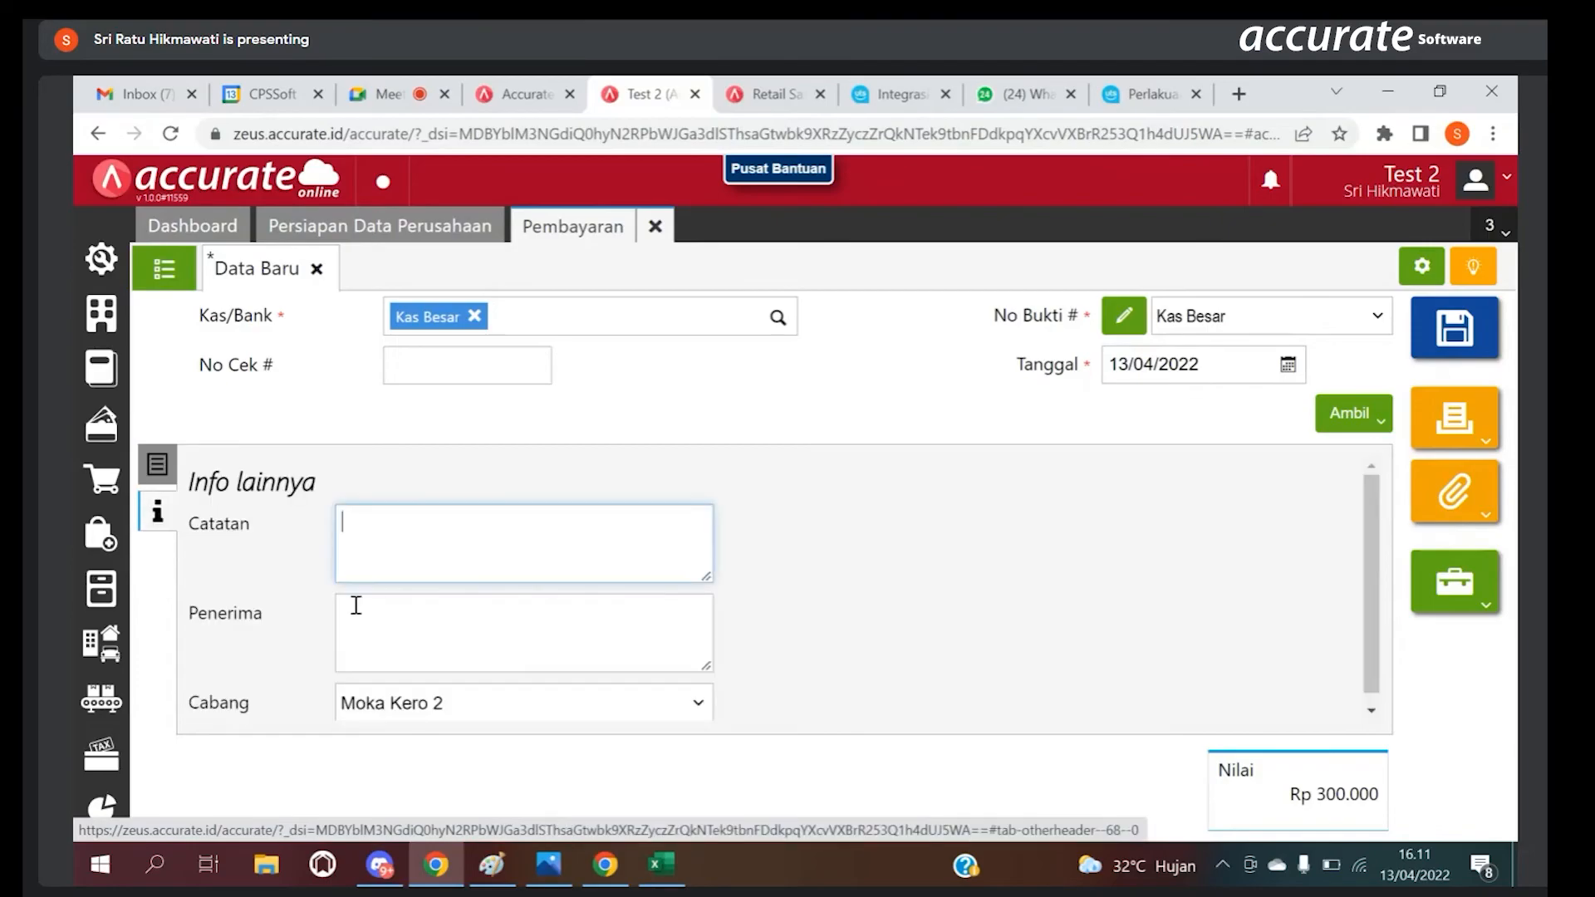
left_click(368, 562)
type("Pe")
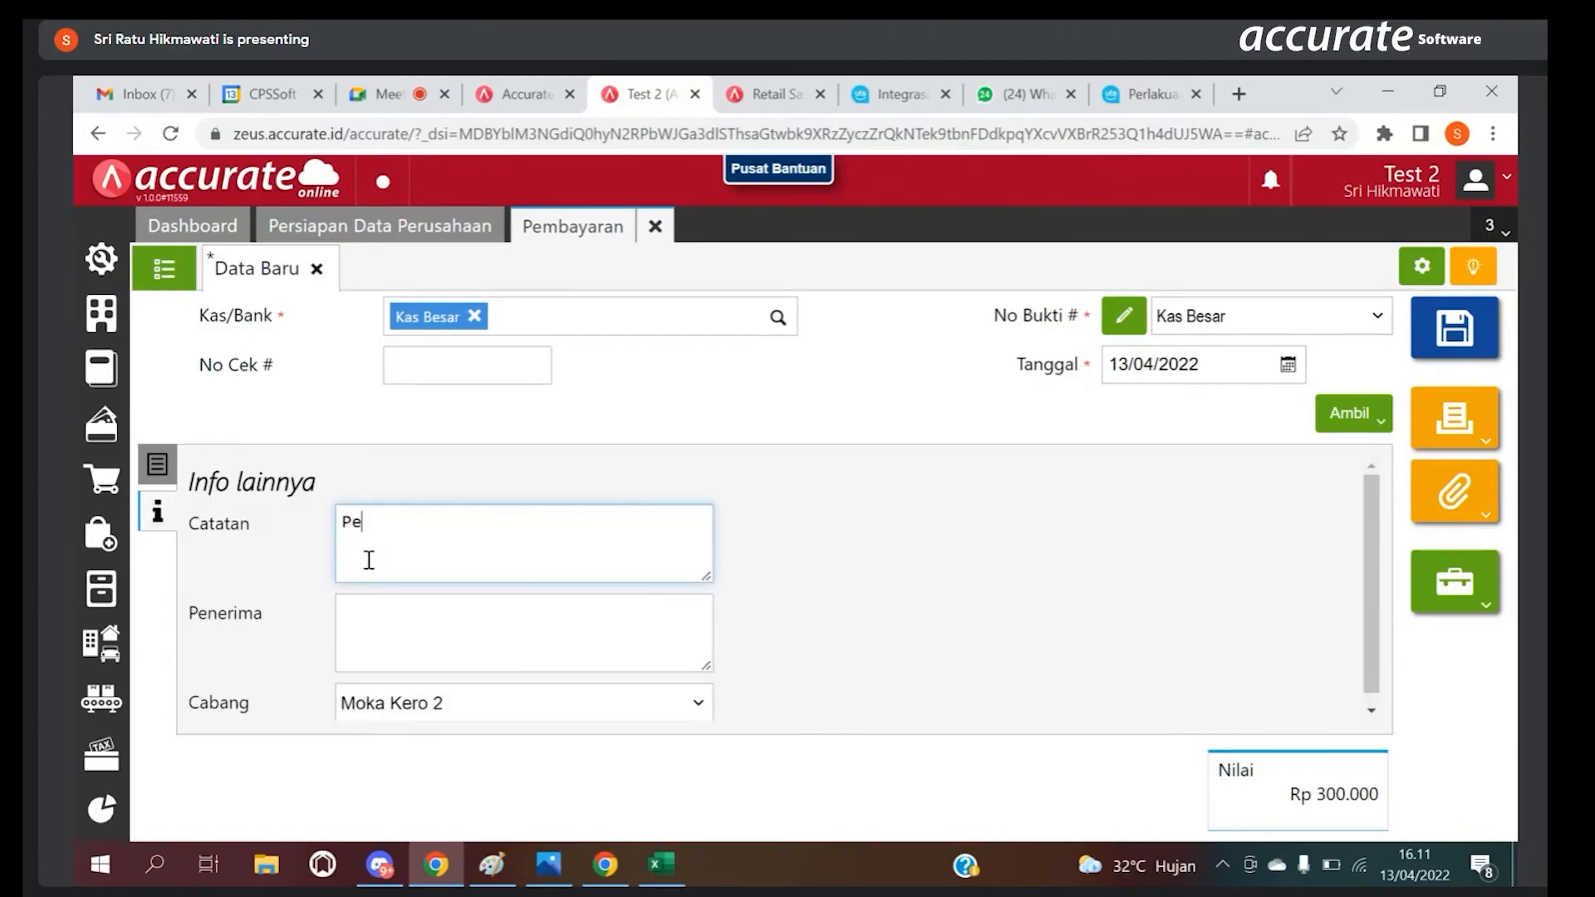
type("mbayaran Listrik ")
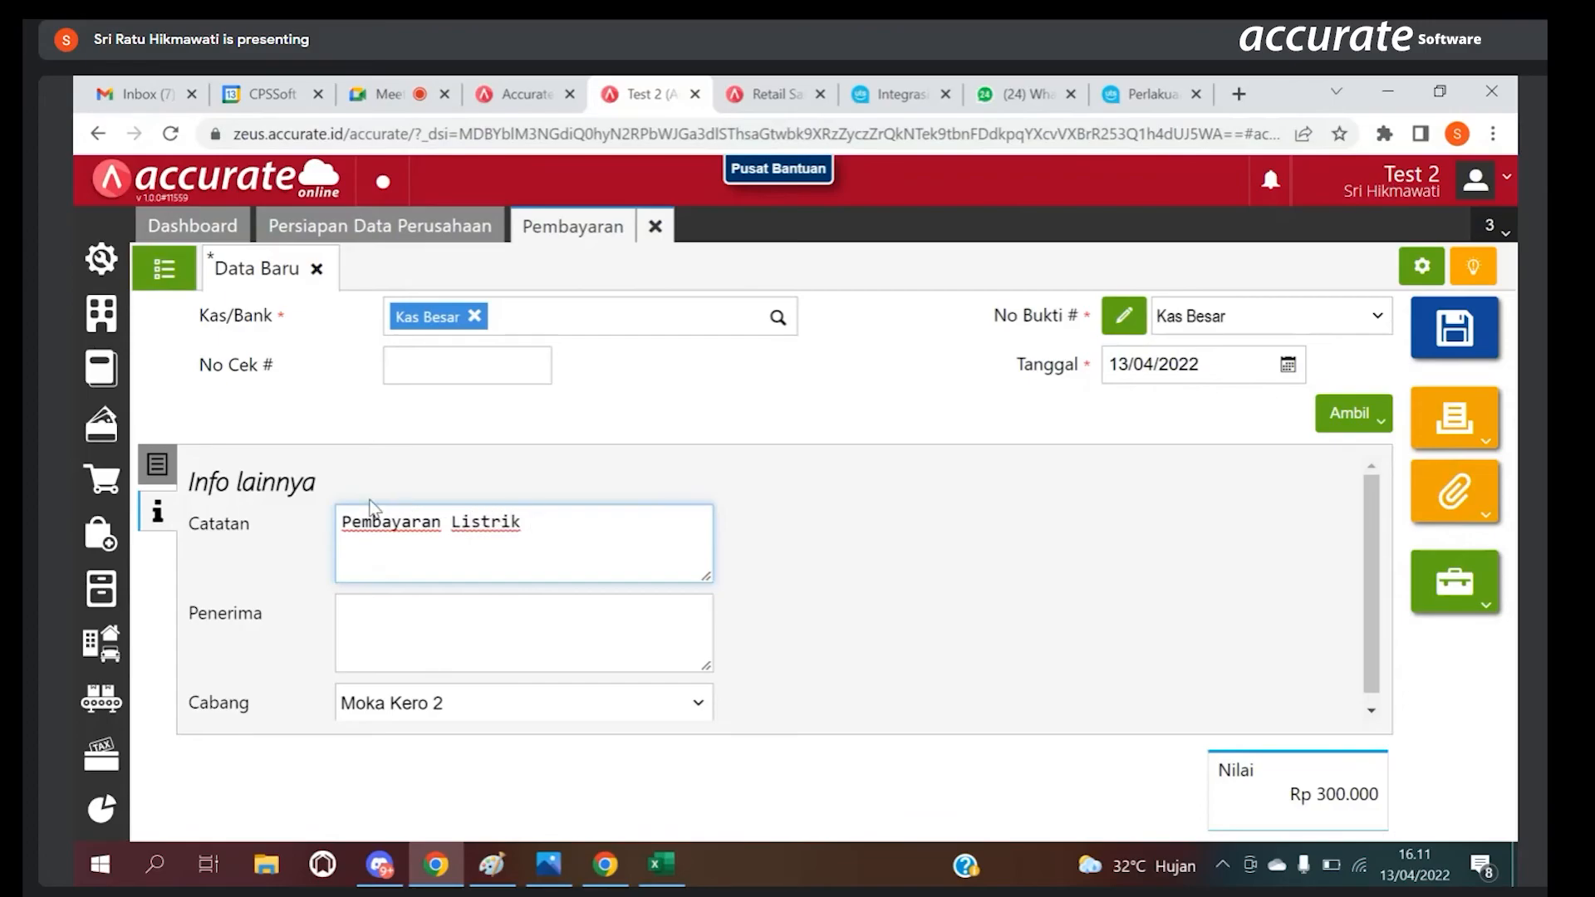
type("bulan januari")
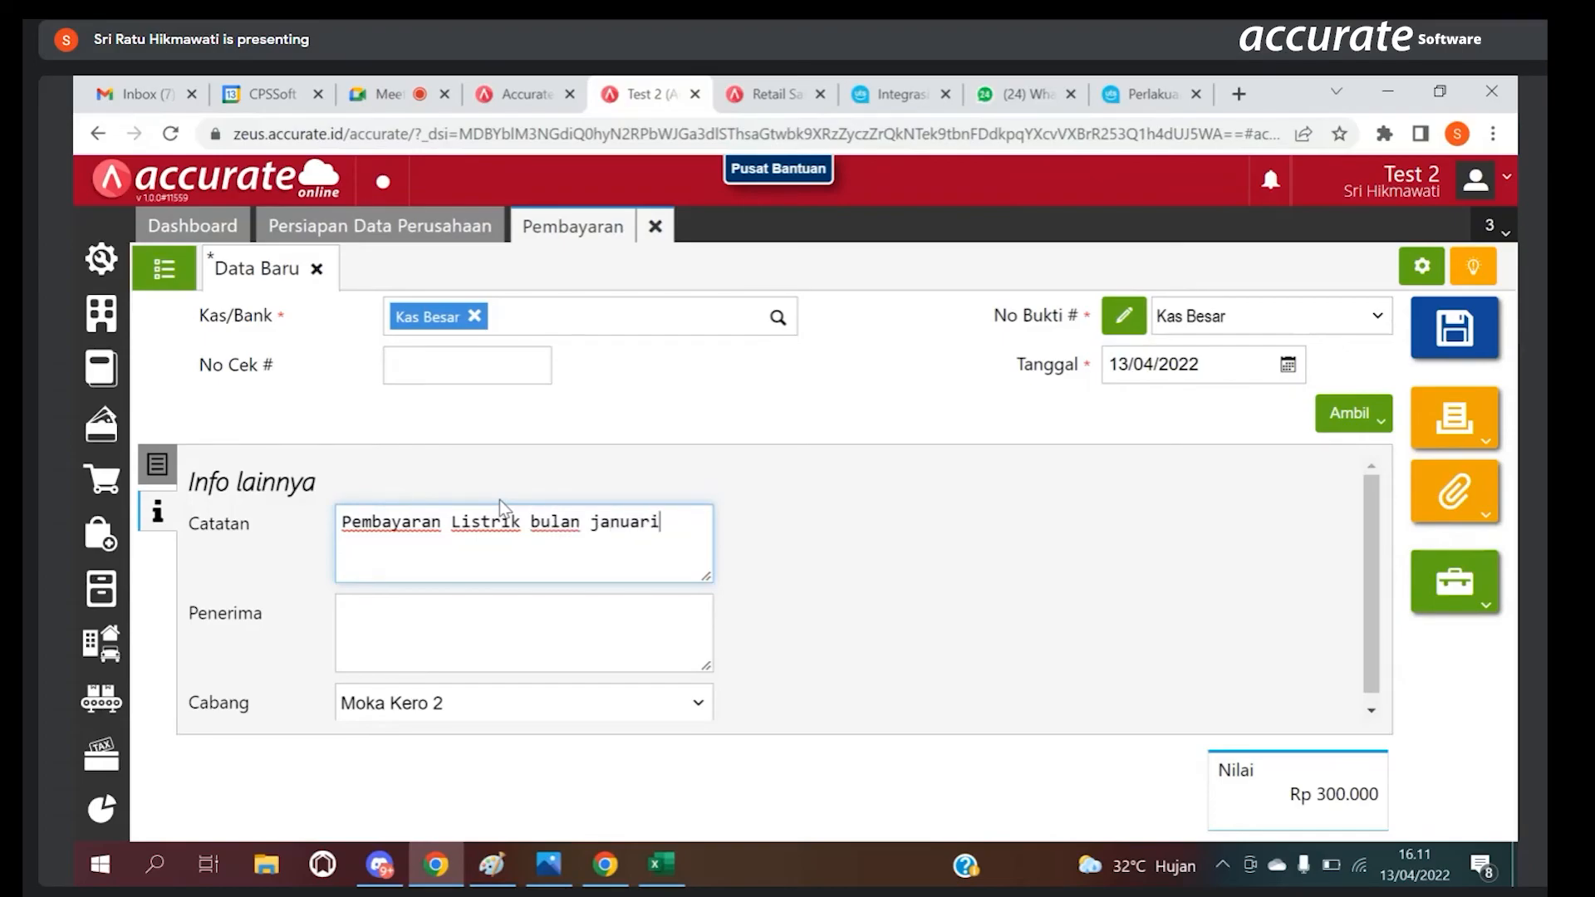
left_click(158, 463)
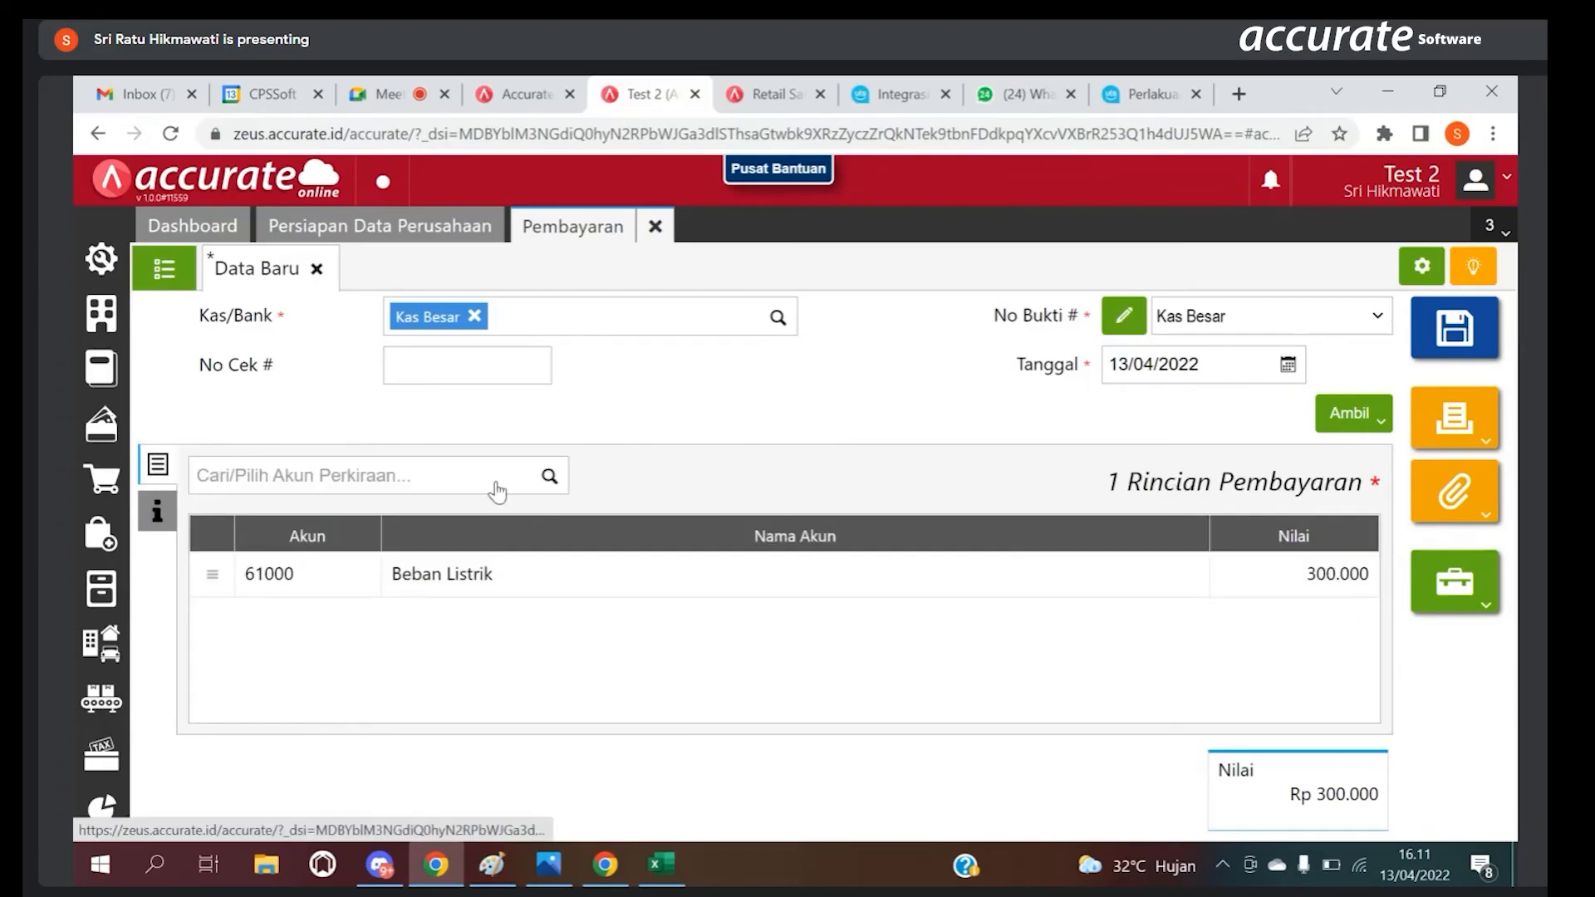
Step: Save the electricity payment, view Info lainnya on the blank form, and close Pembayaran
left_click(1413, 332)
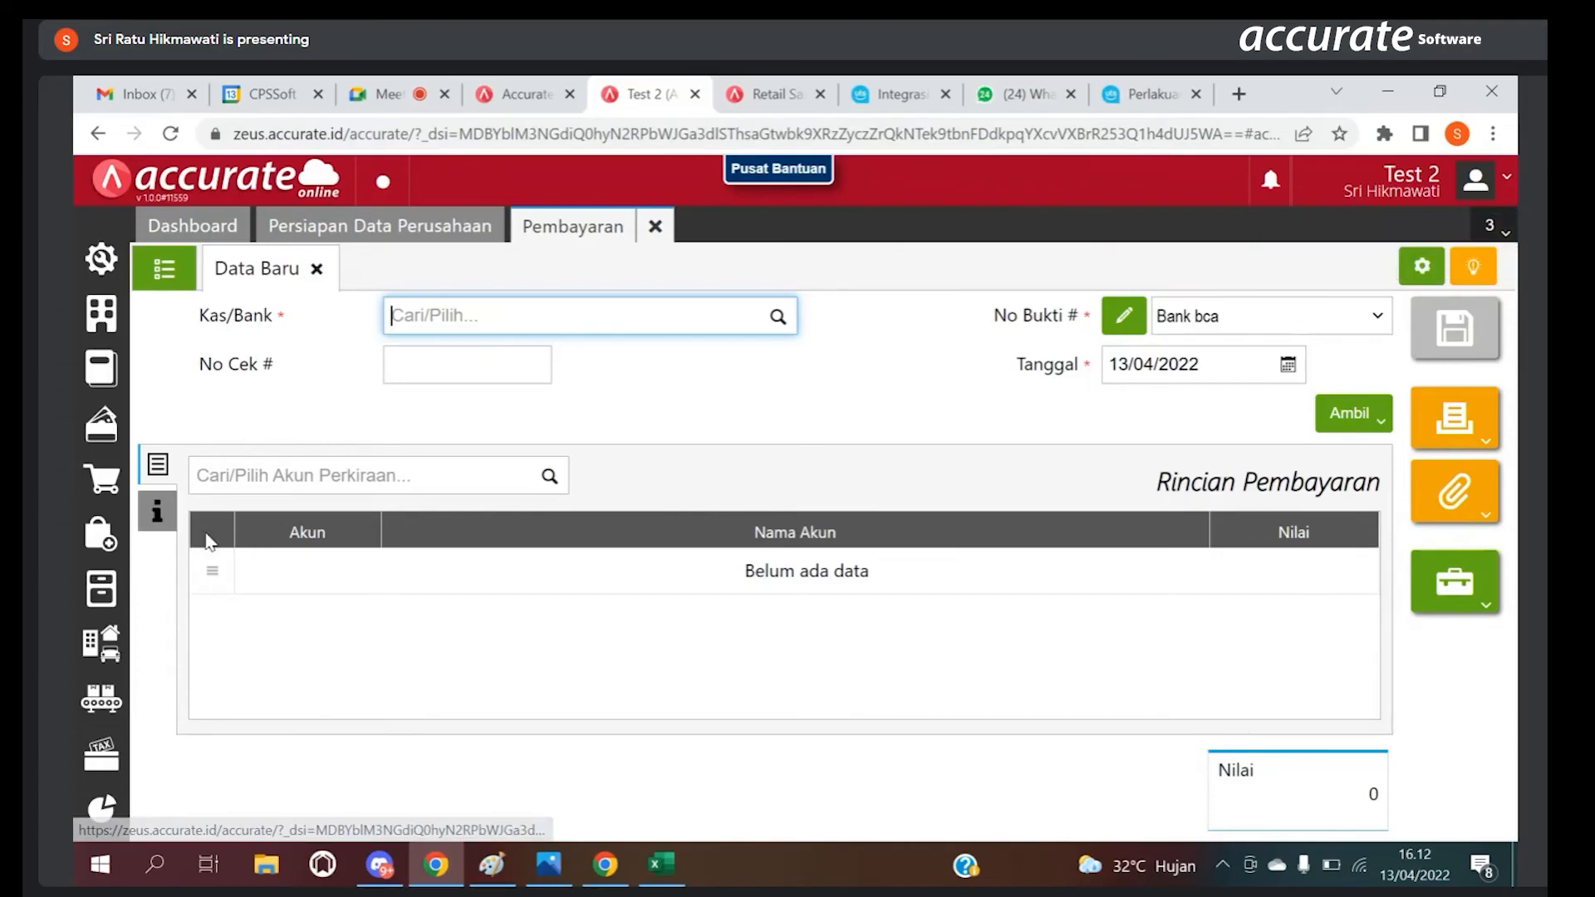
left_click(160, 523)
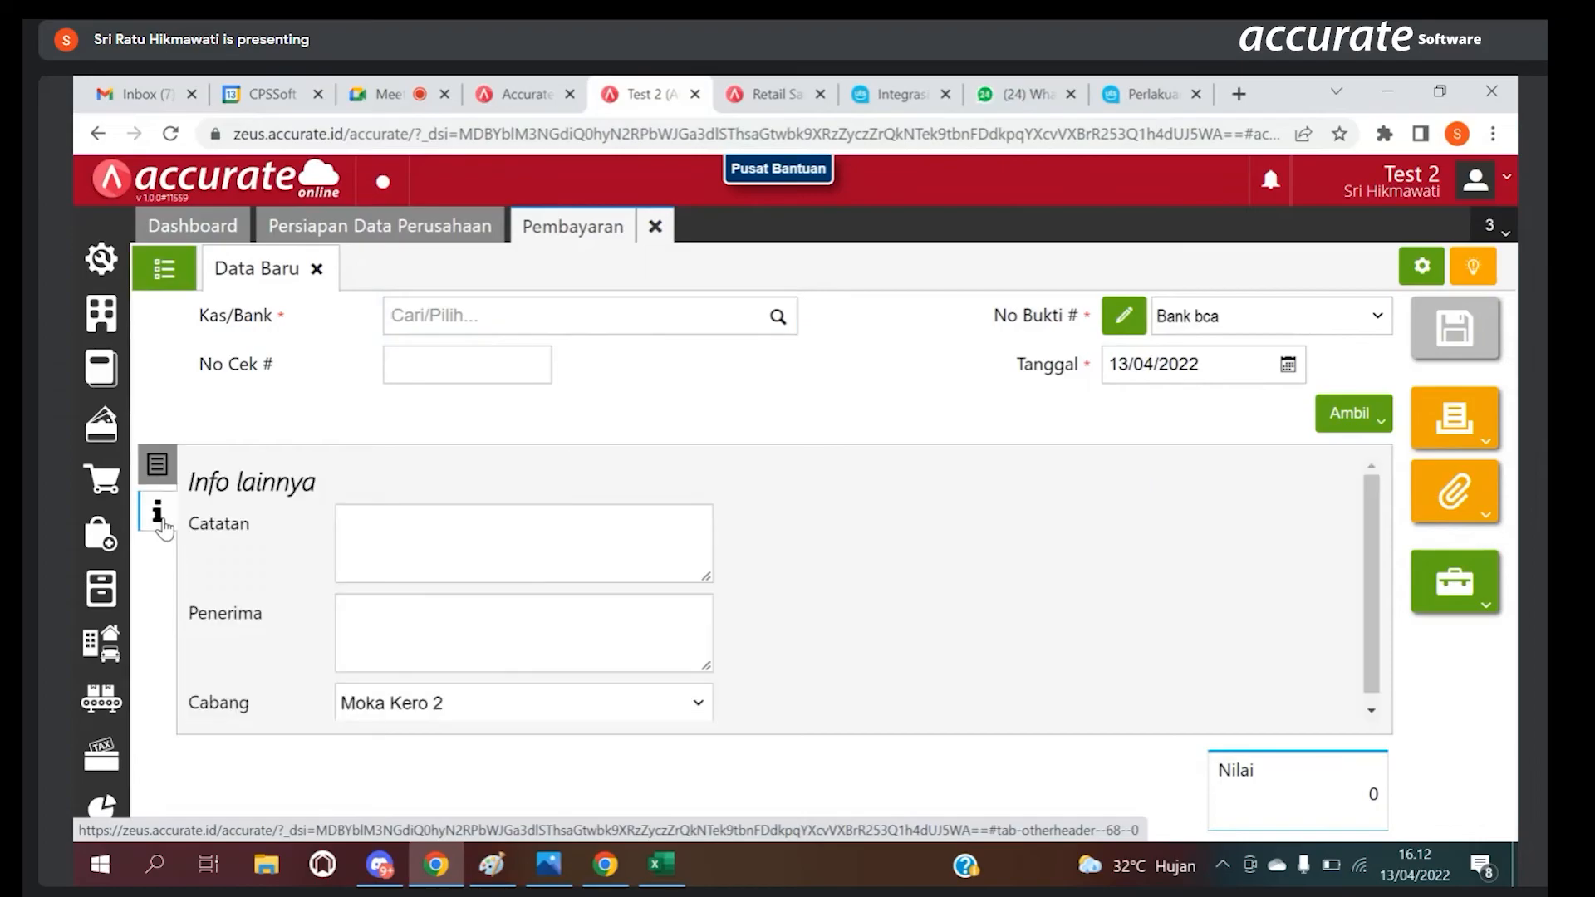
left_click(655, 226)
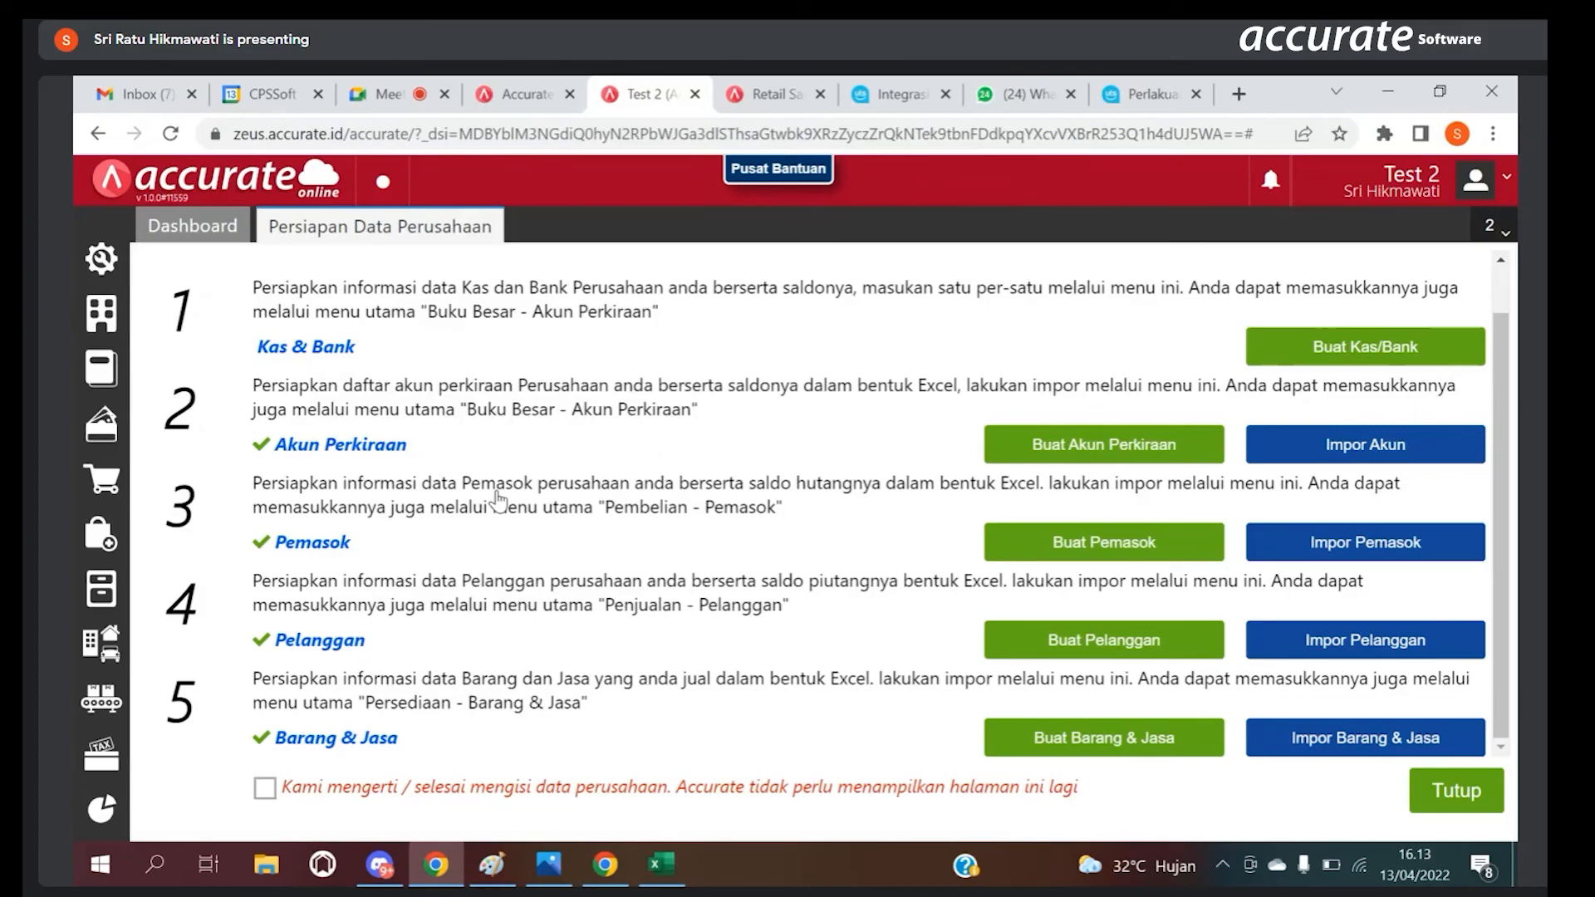
Step: Open the Pusat Bantuan site and its Pusat Bantuan support chat, then close the chat and return to the Test 2 database
left_click(777, 182)
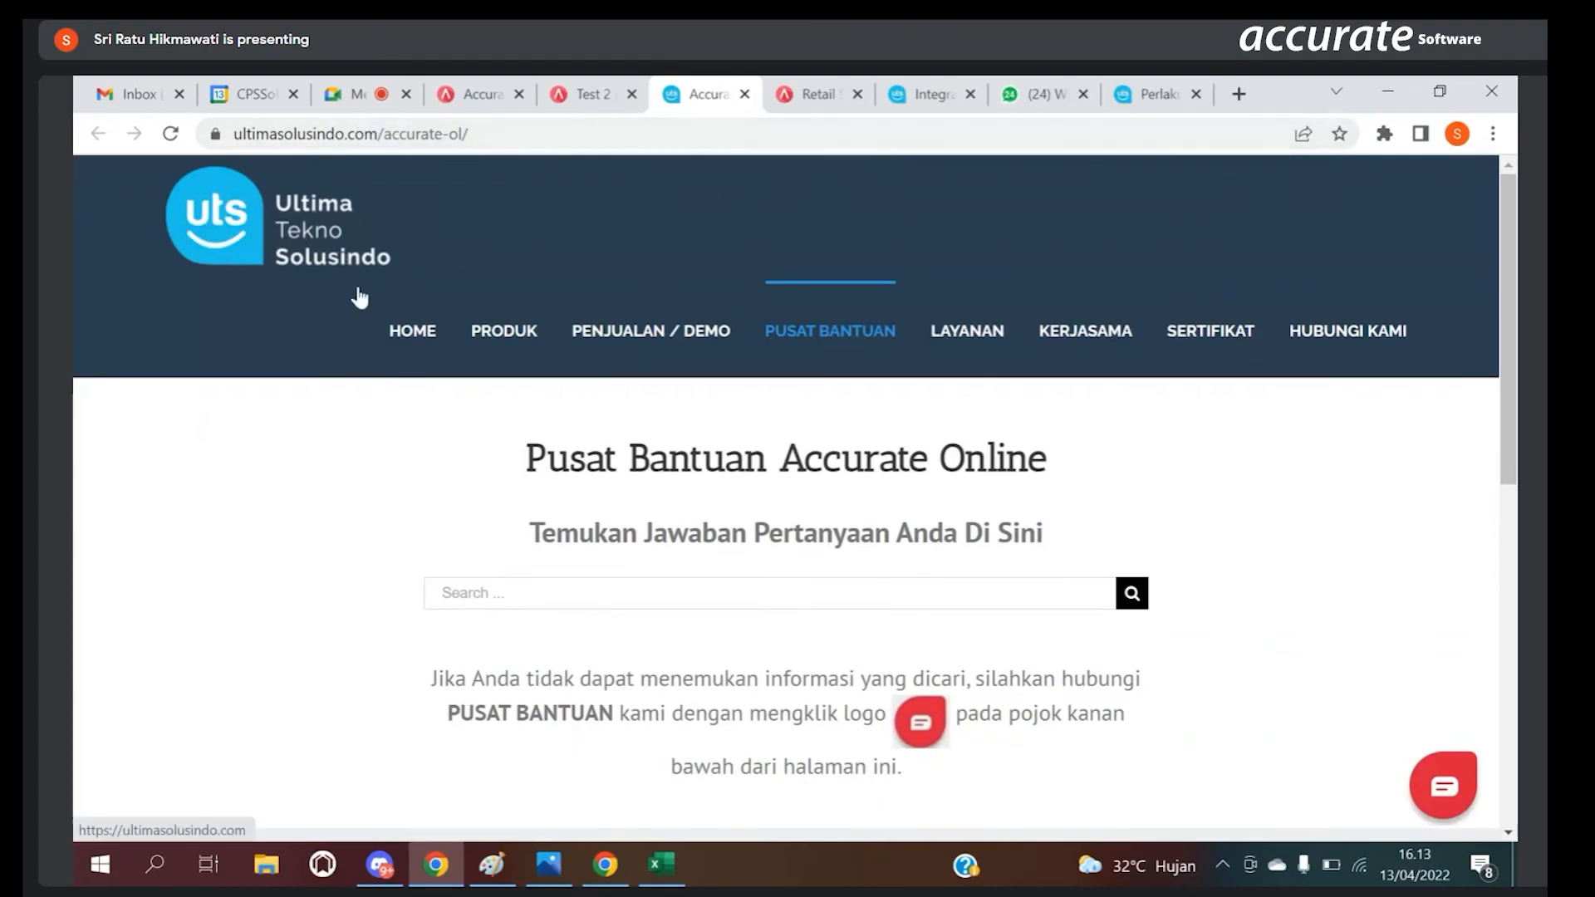
left_click(1437, 799)
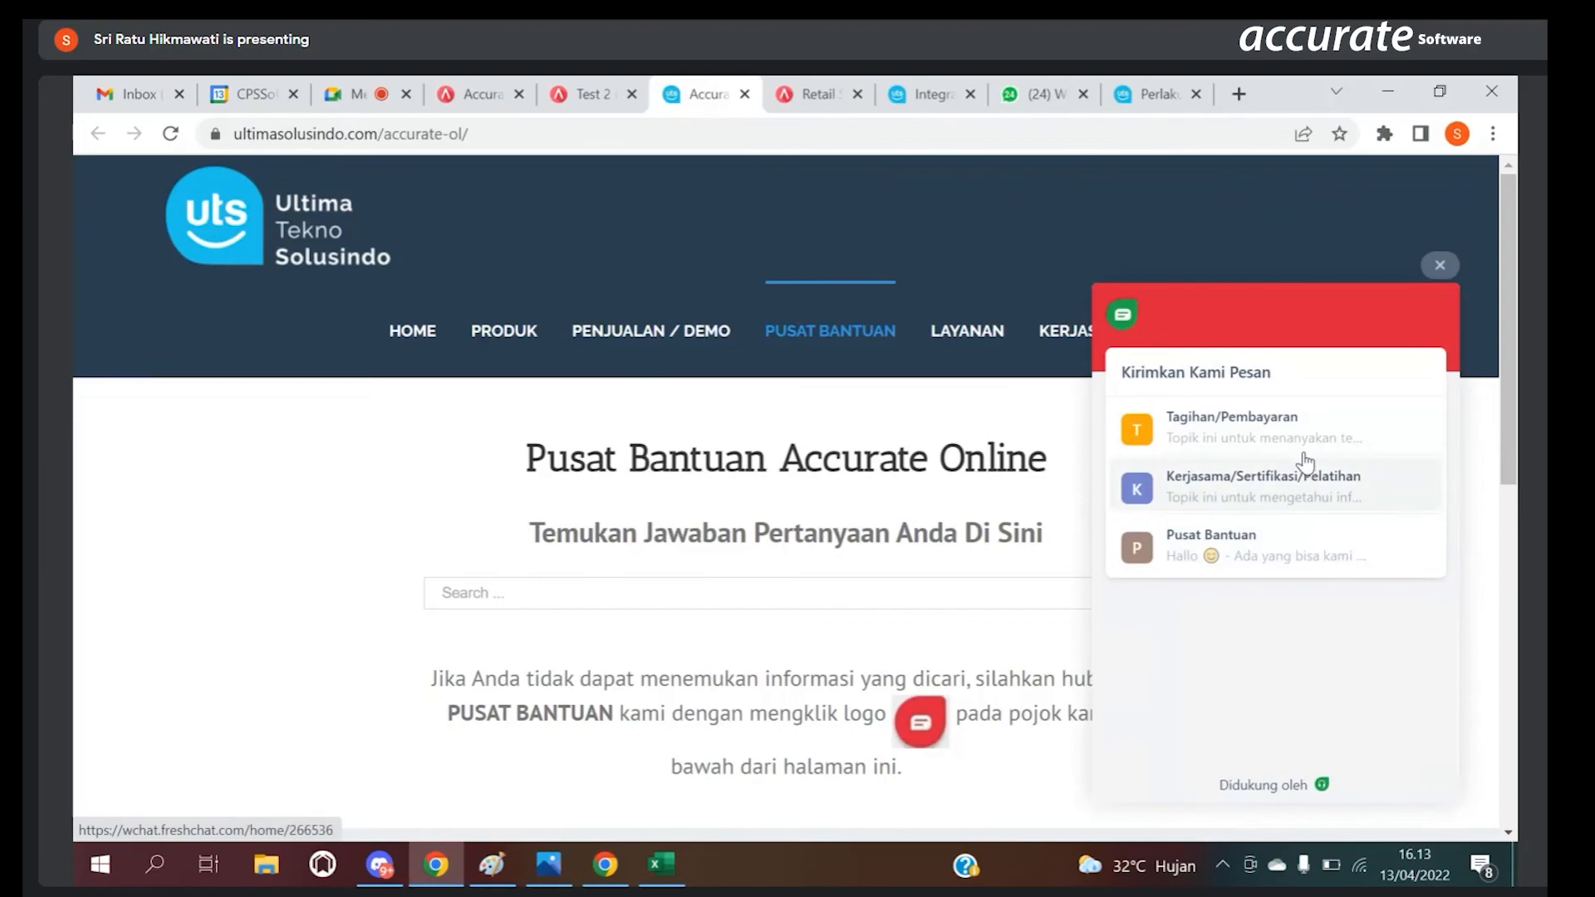
left_click(1202, 555)
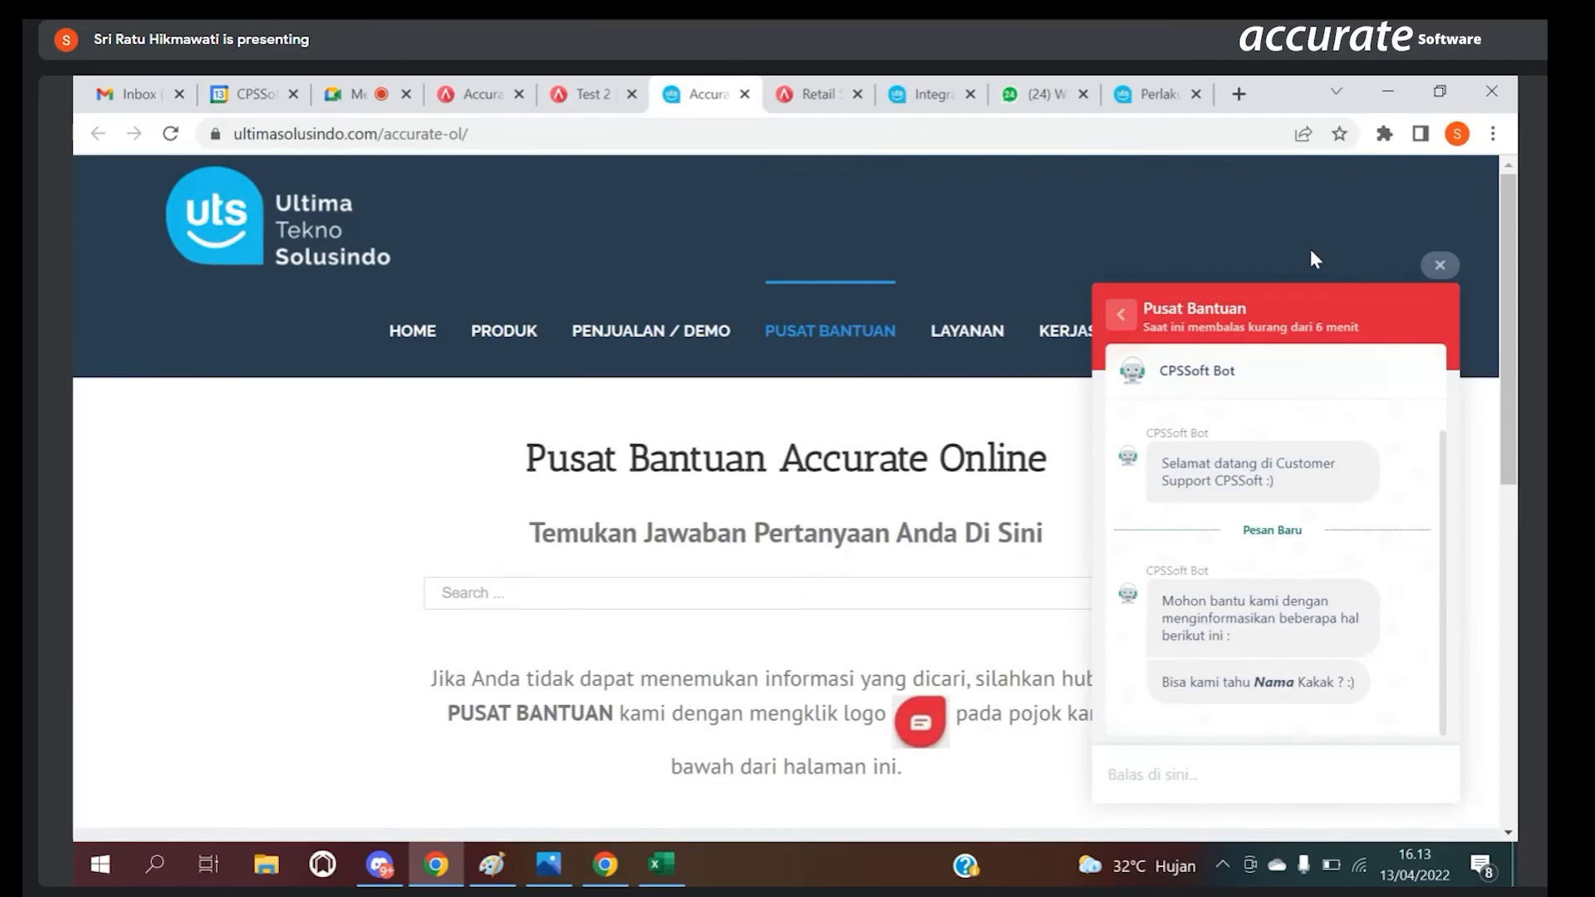
left_click(1441, 267)
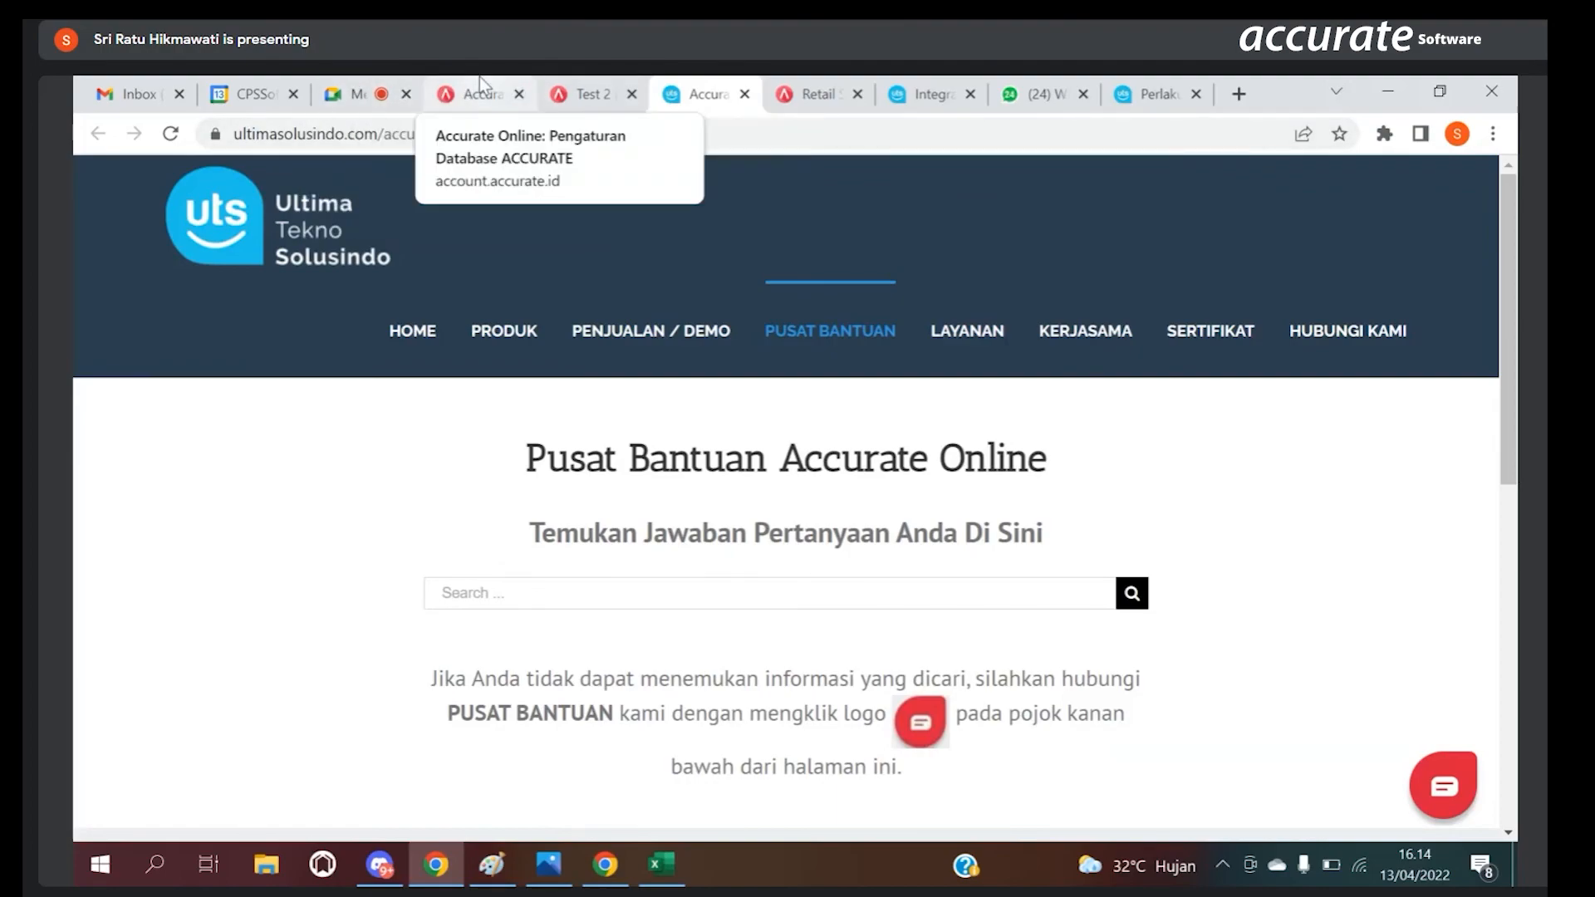
left_click(597, 95)
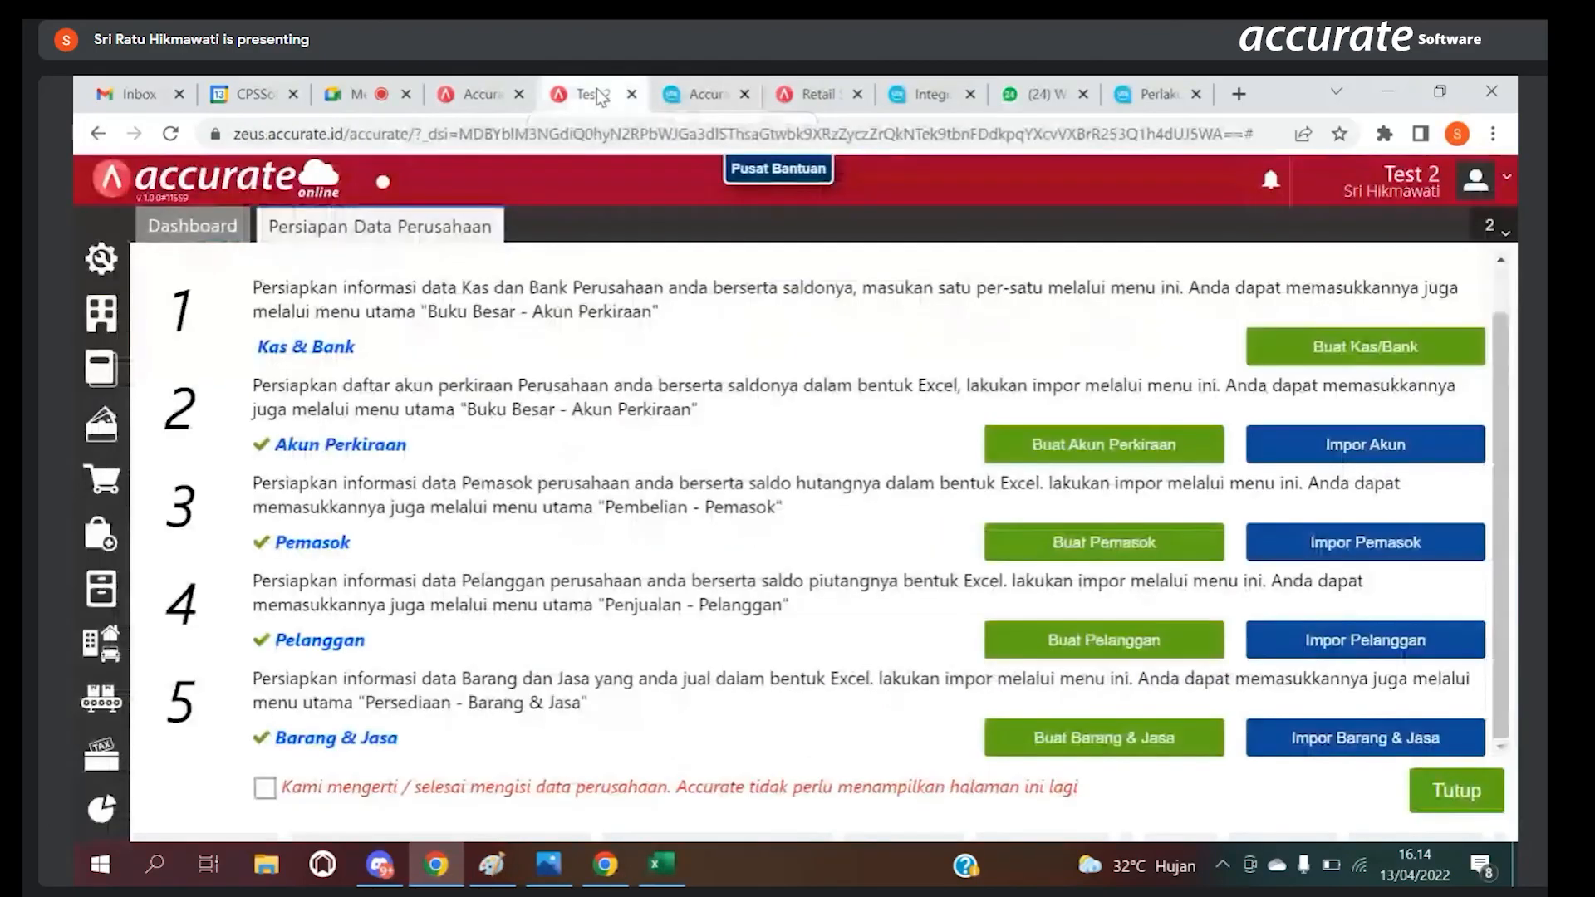